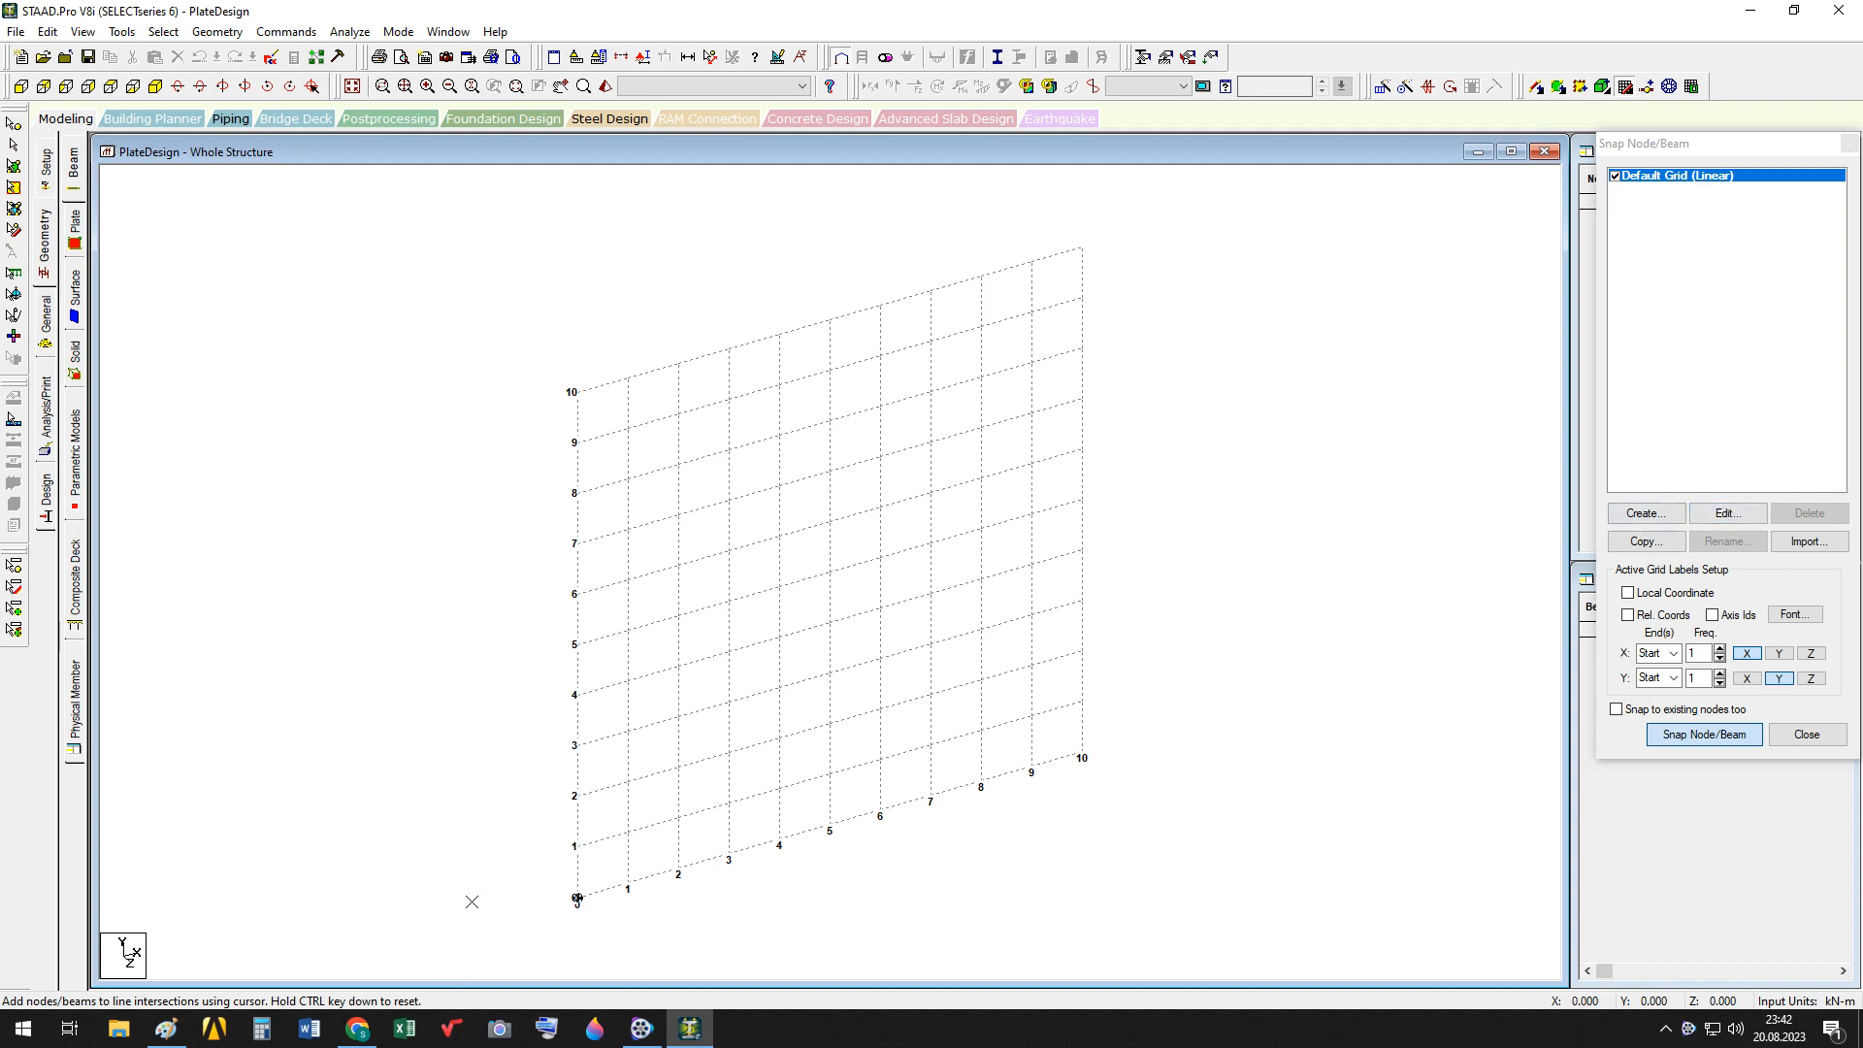
Change the default linear grid's plane to X-Z
left_click(1727, 513)
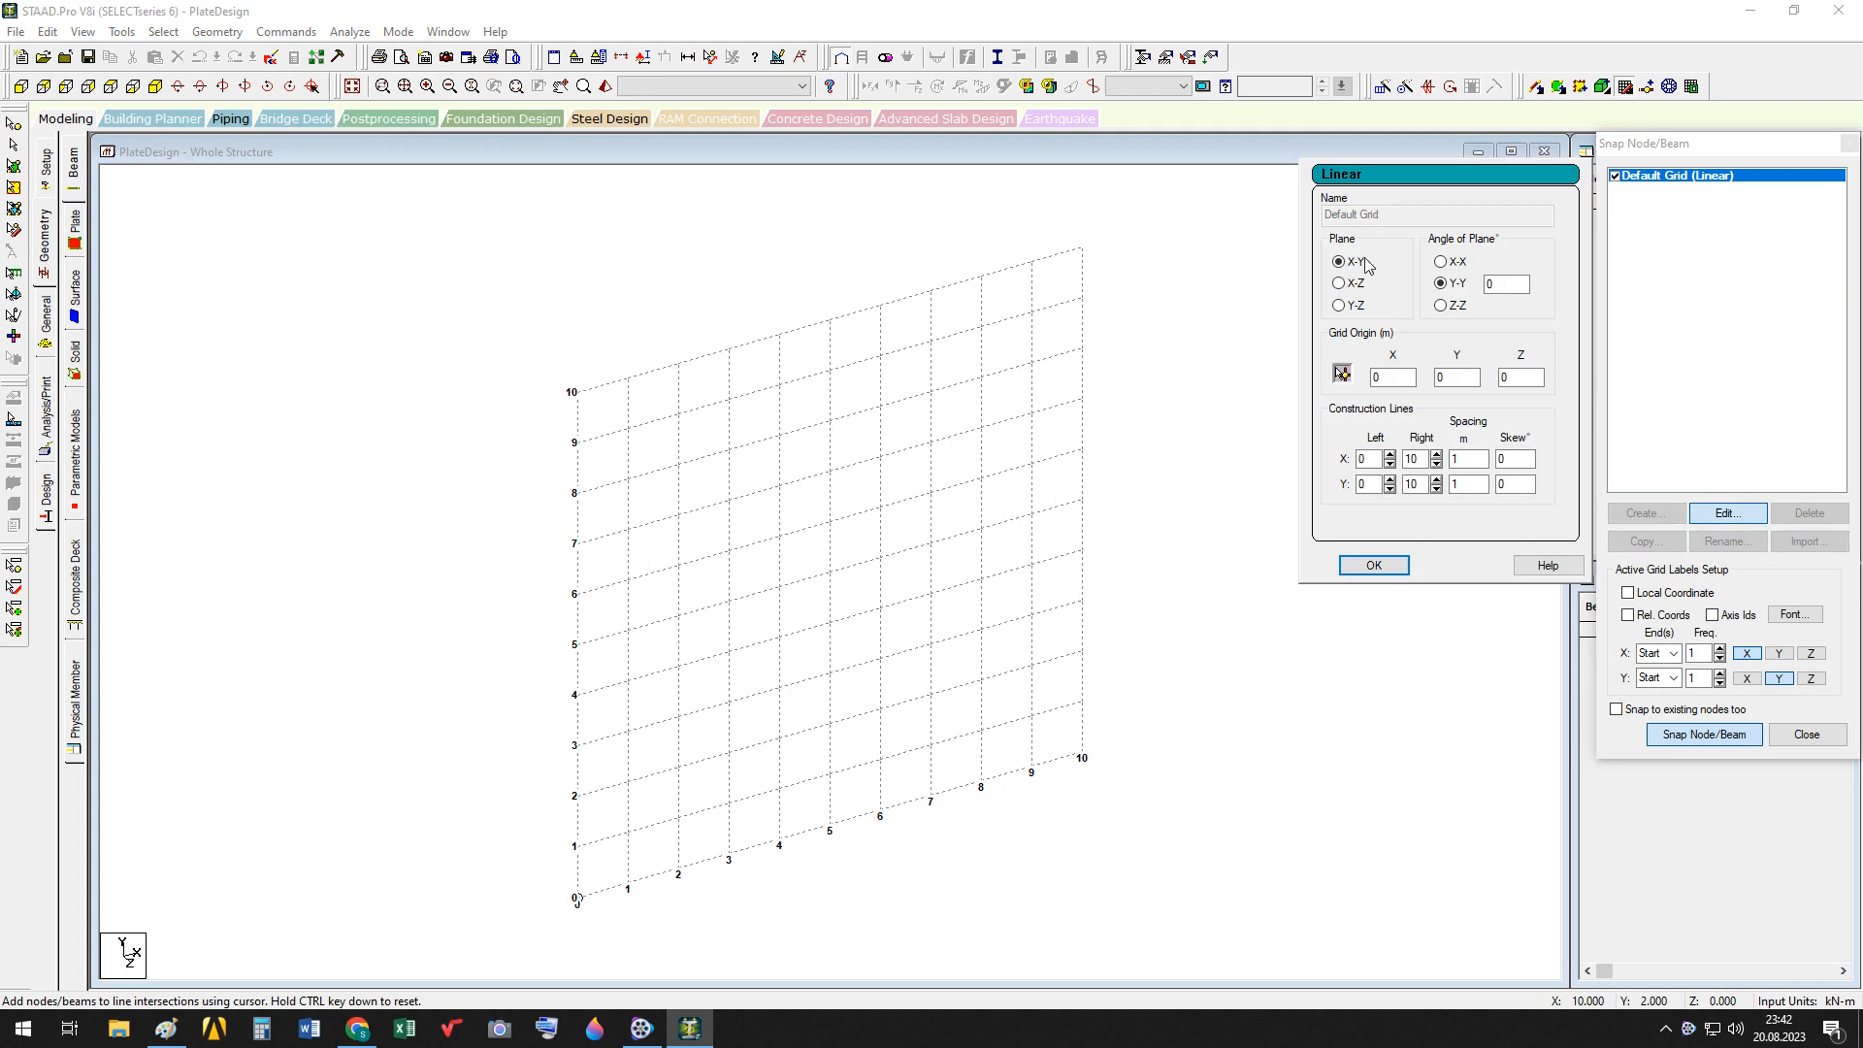
left_click(1352, 285)
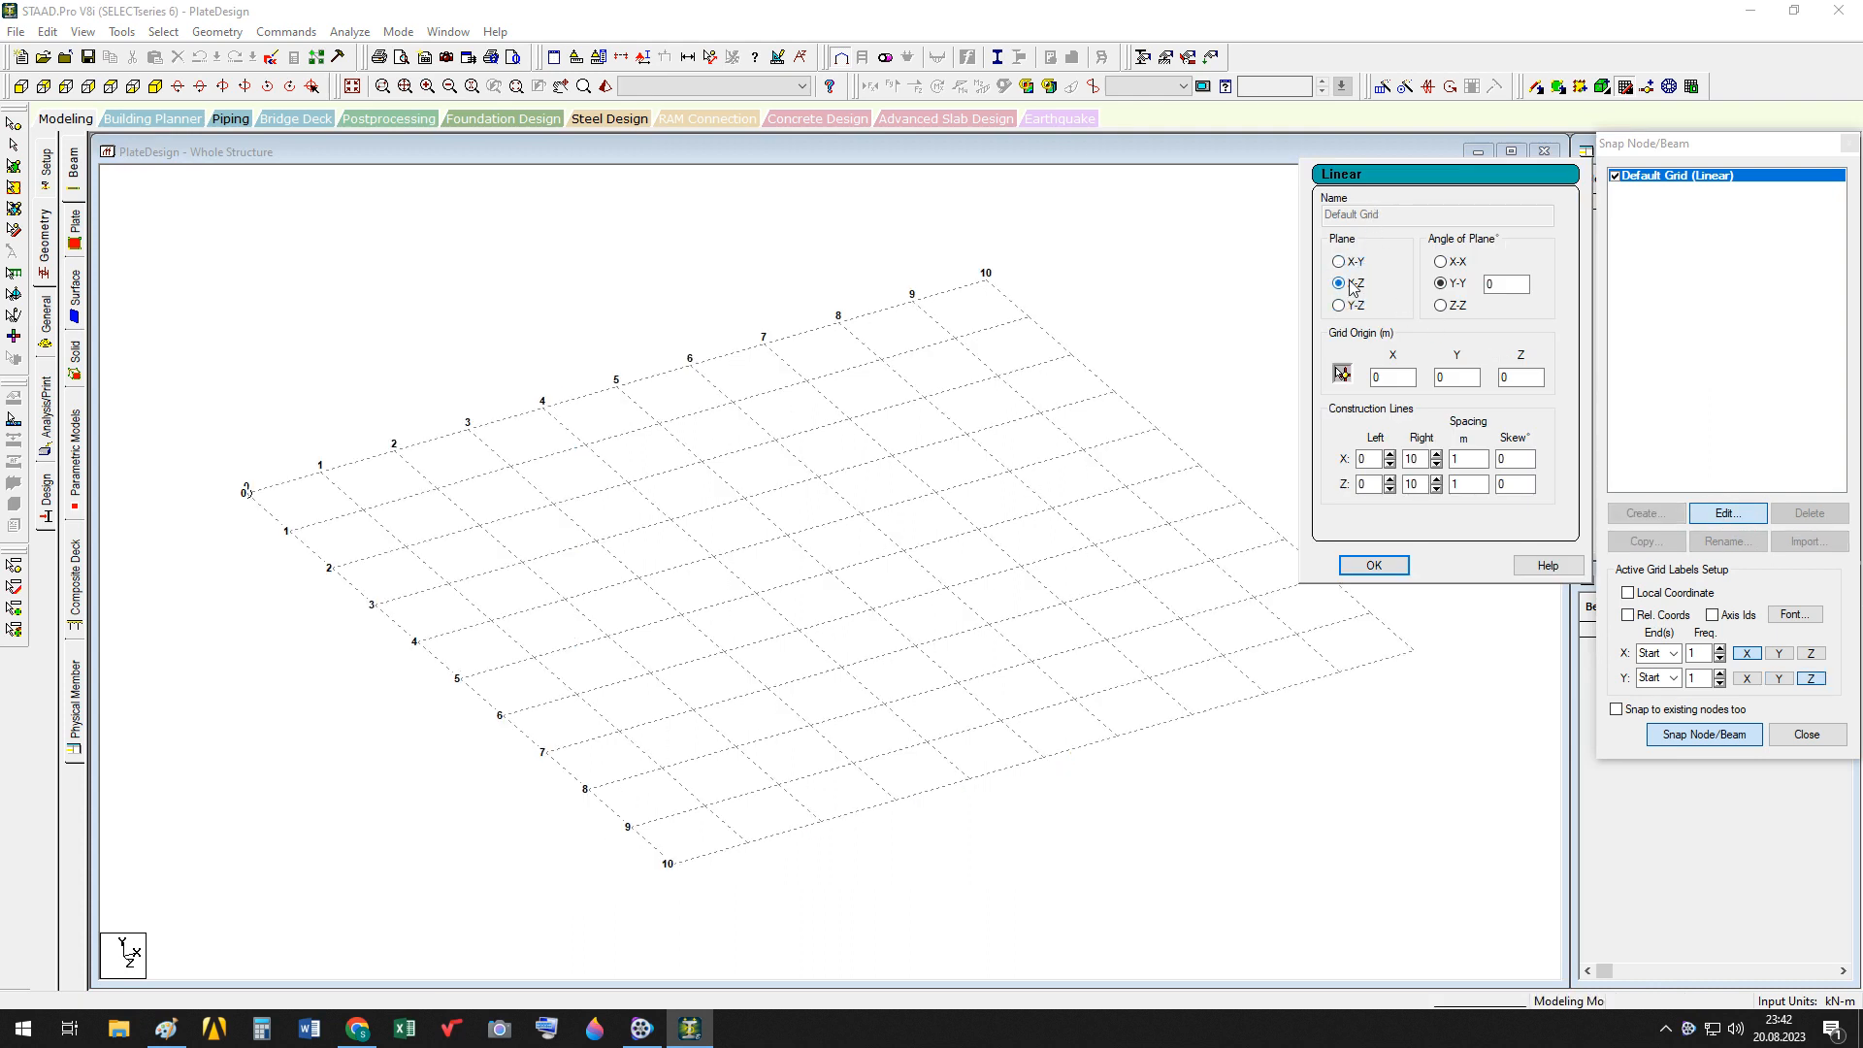
left_click(1374, 565)
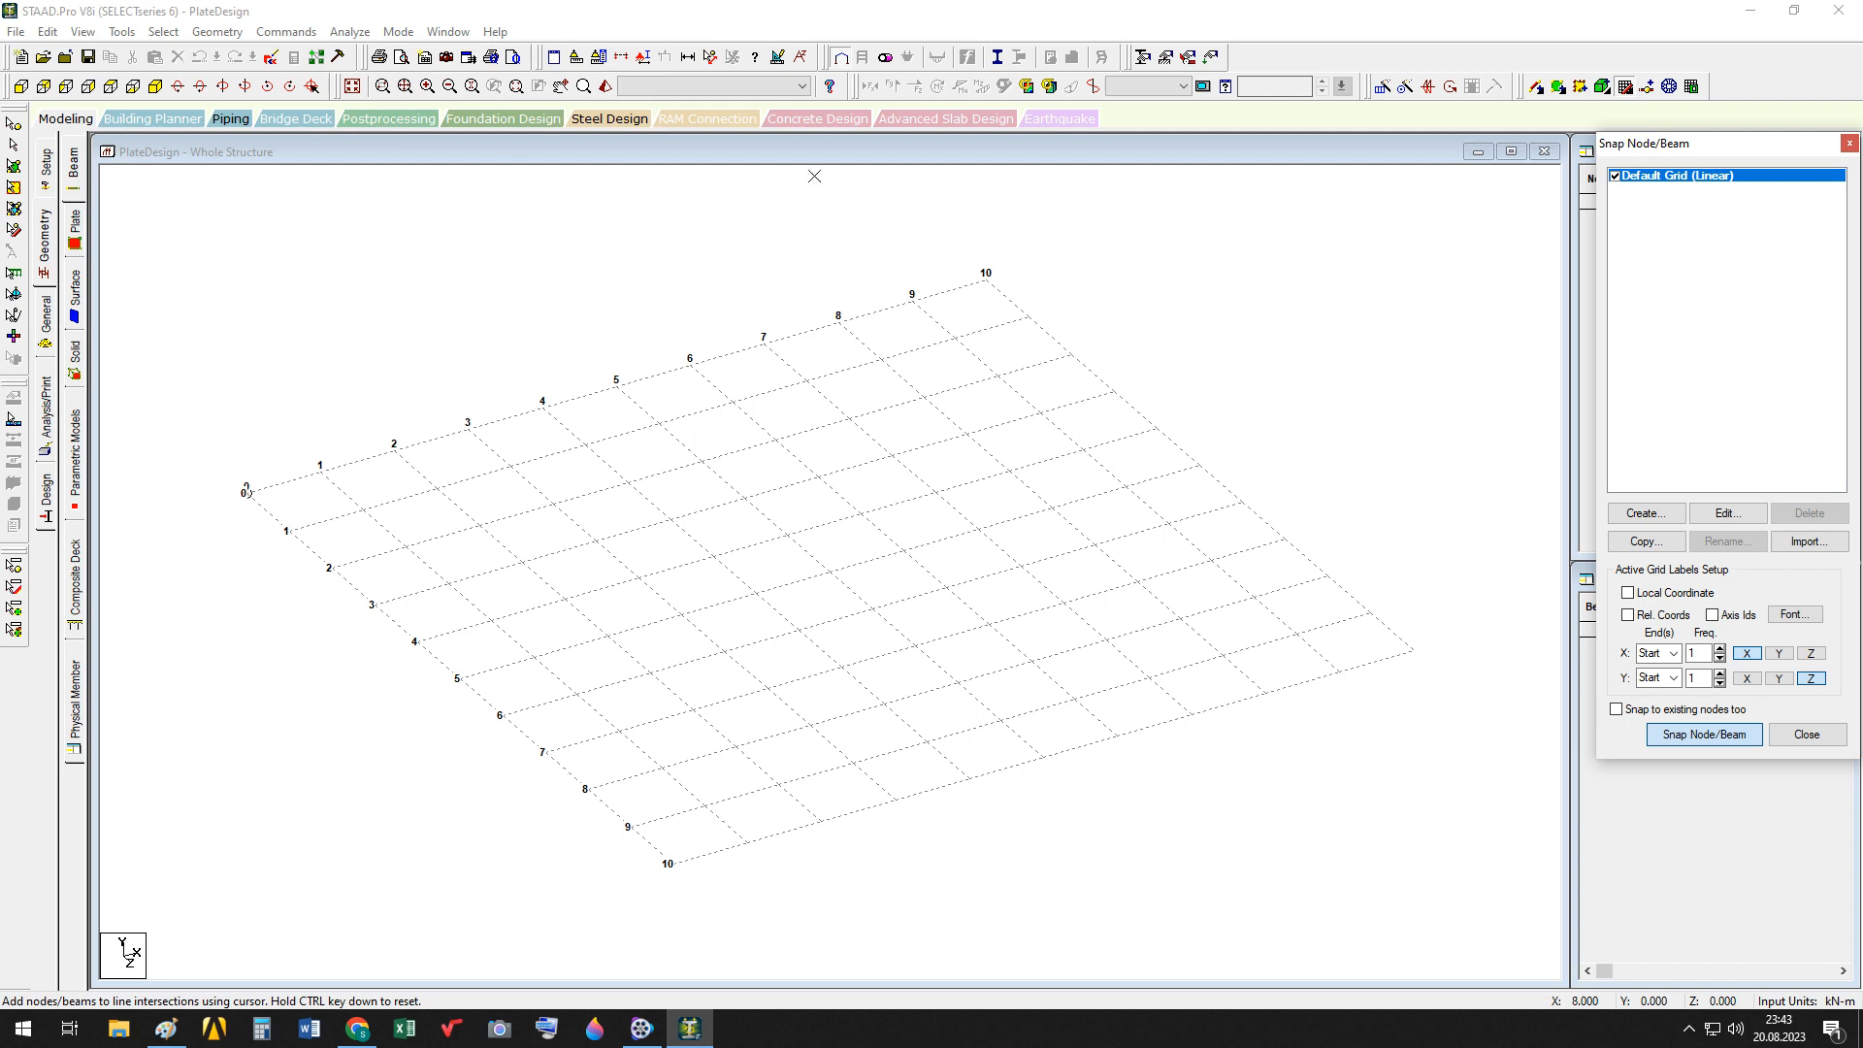
Draw a closed rectangle of four beams on the grid, 5 m along X and 3 m along Z, starting at the origin
left_click(1706, 739)
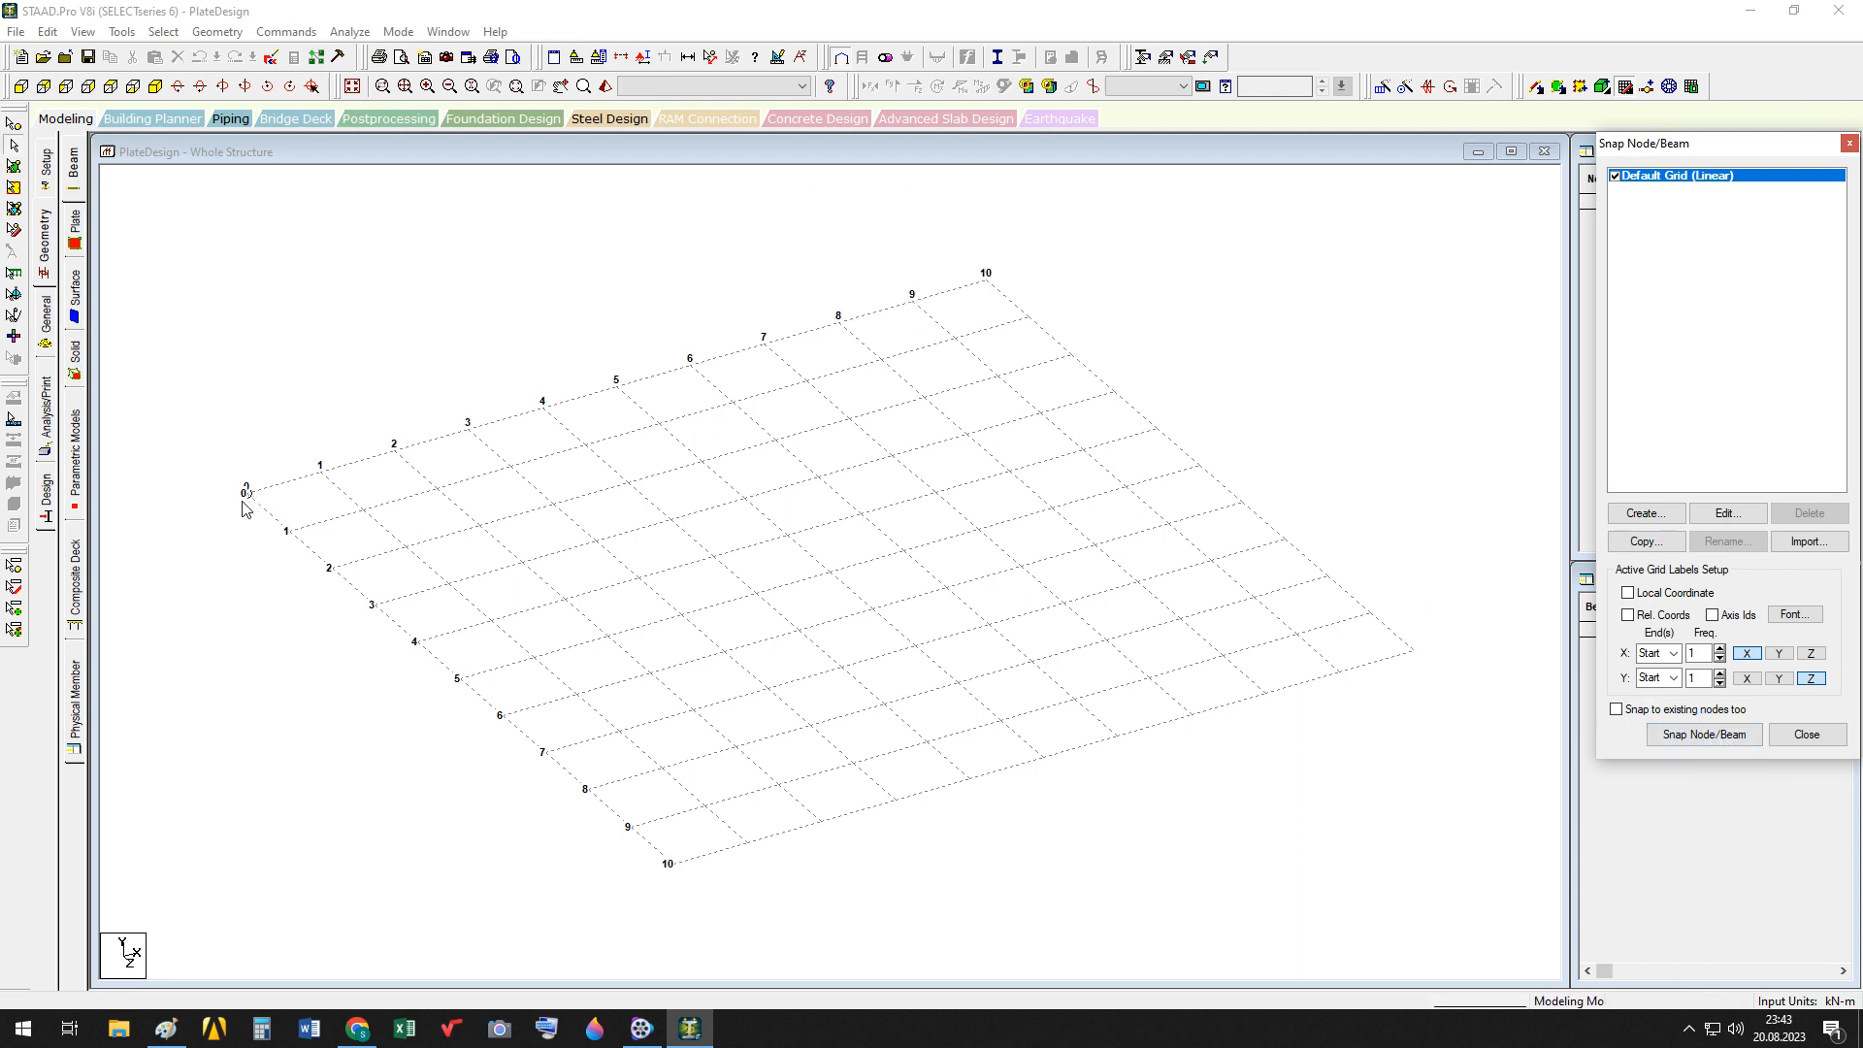
left_click(1669, 739)
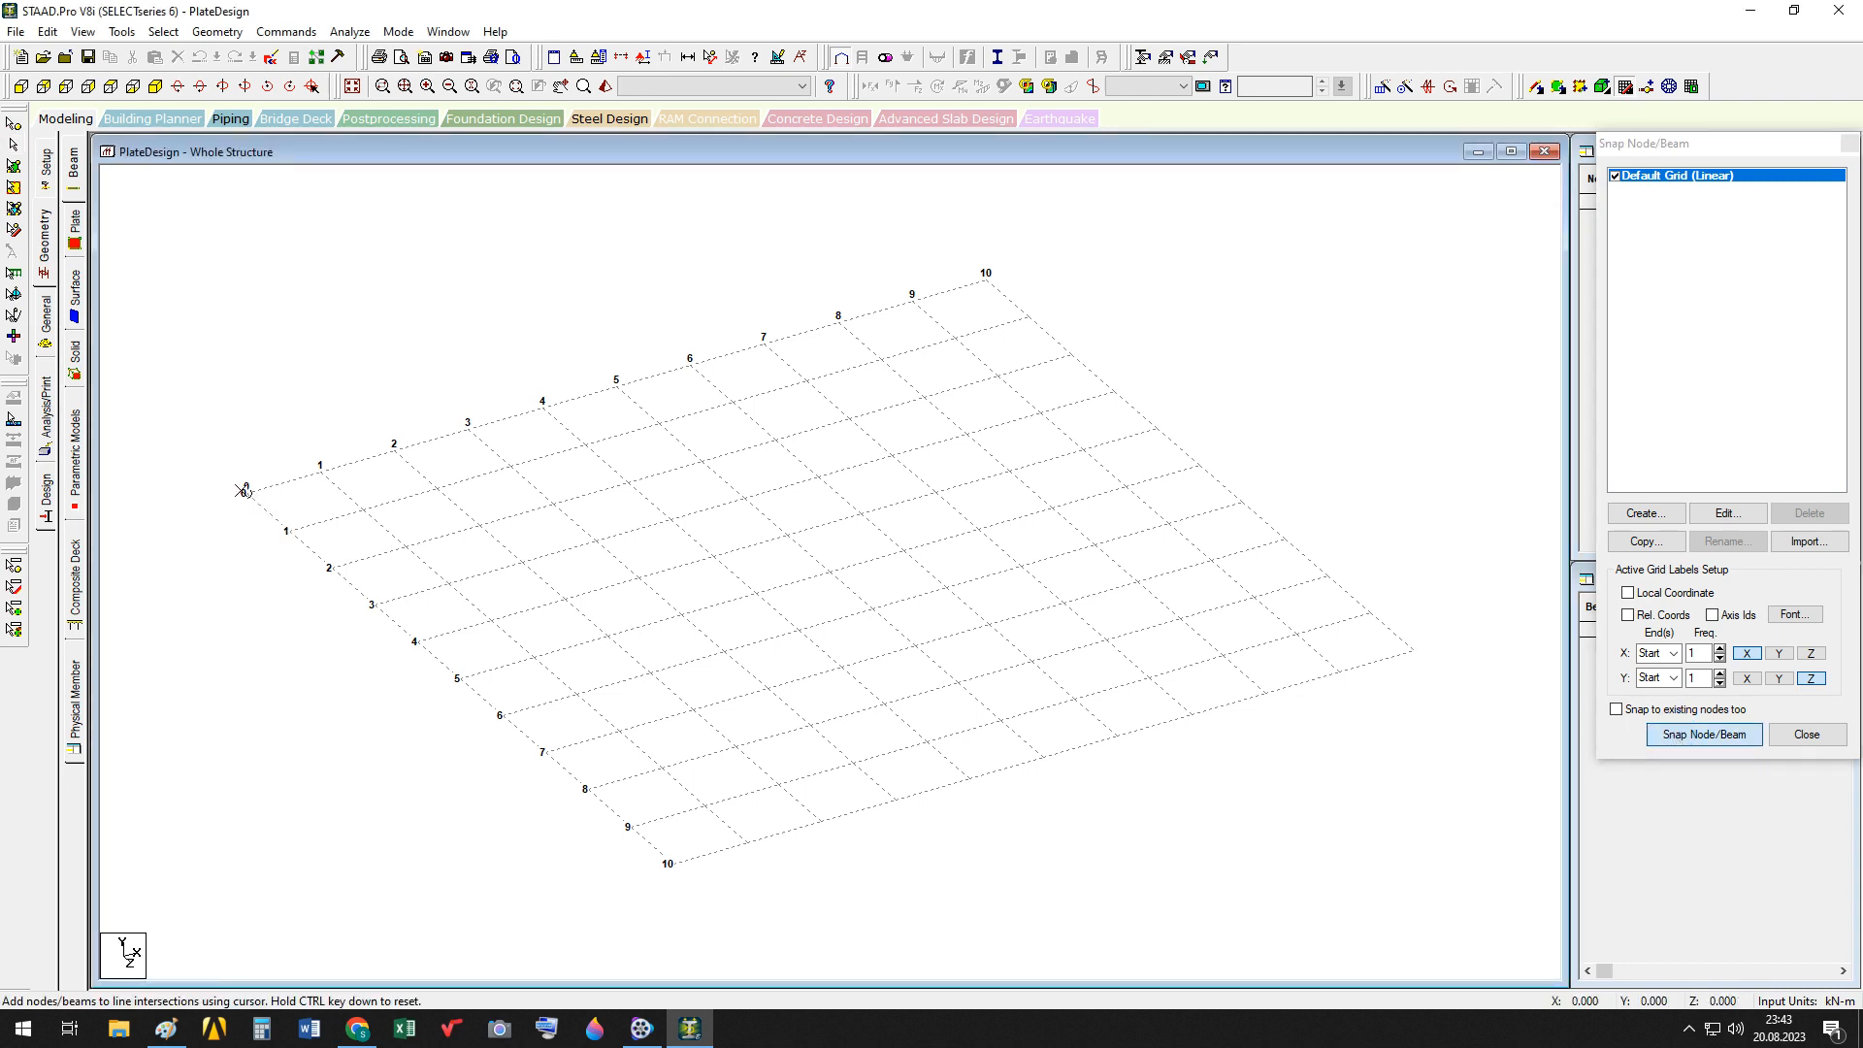
left_click(246, 492)
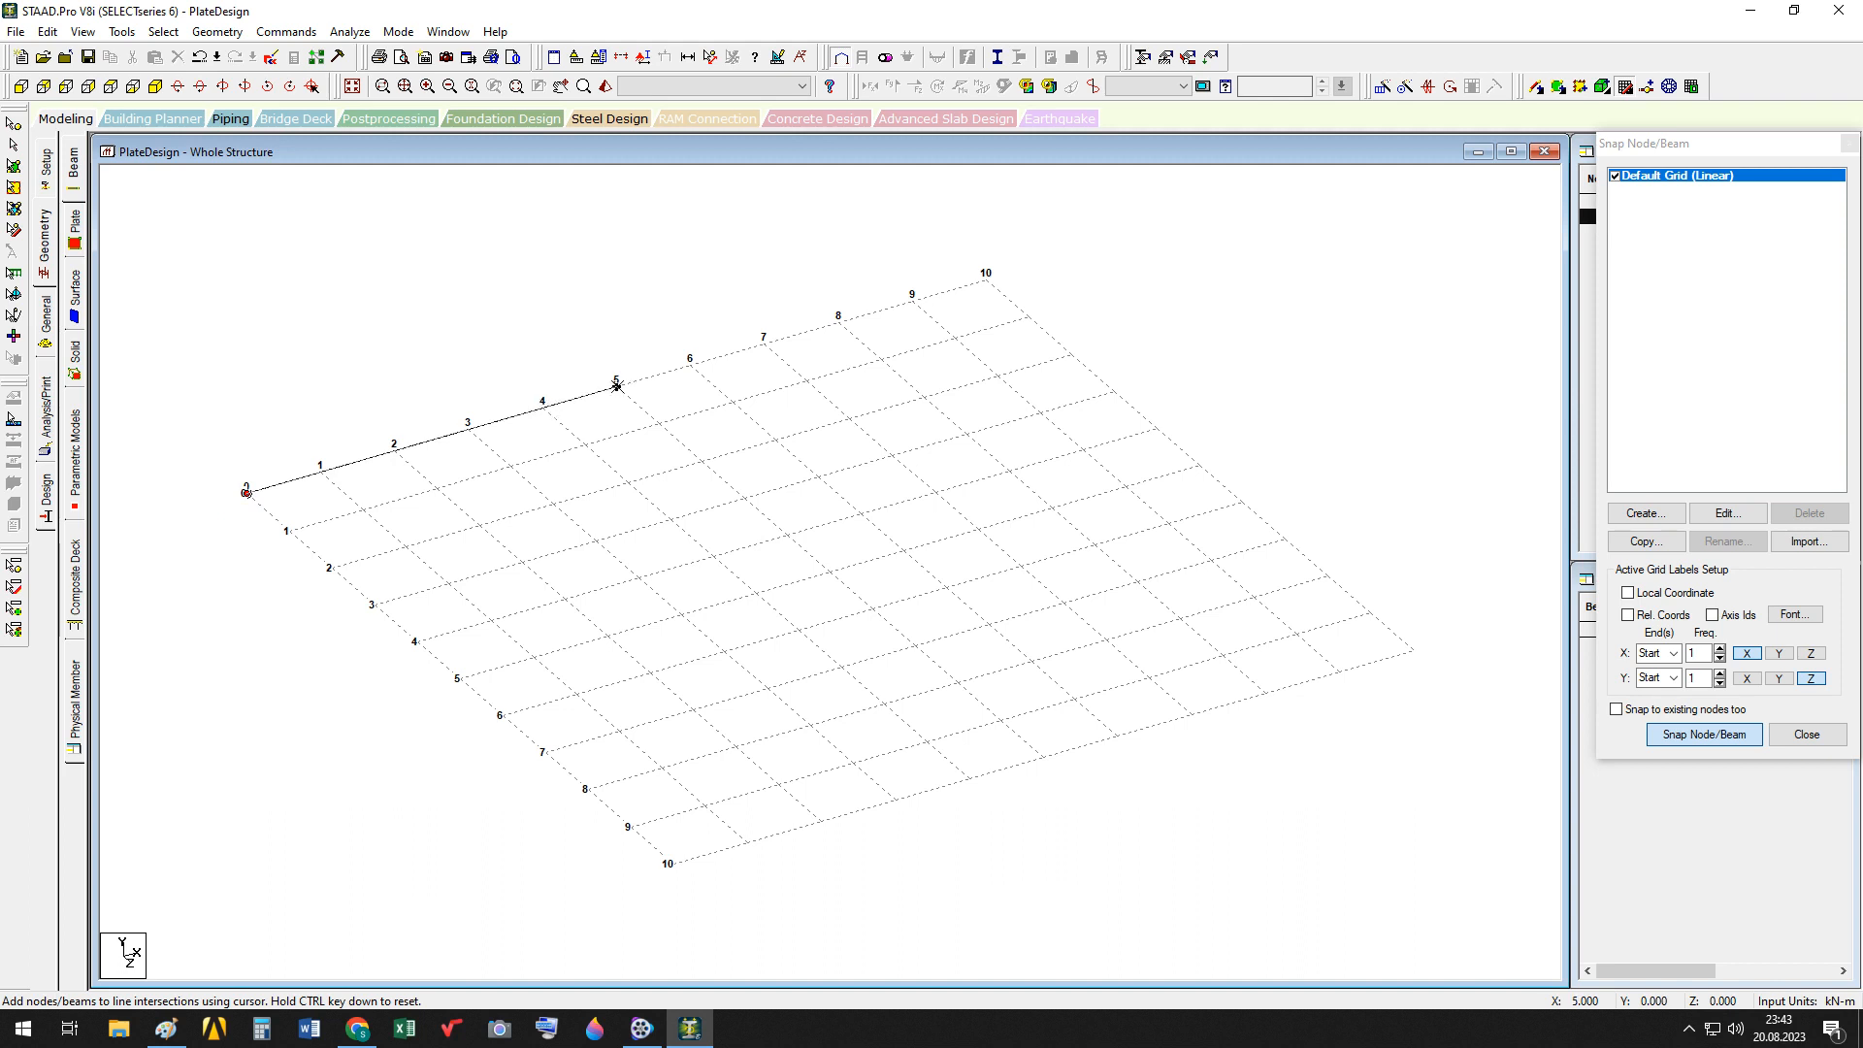
left_click(617, 386)
left_click(744, 499)
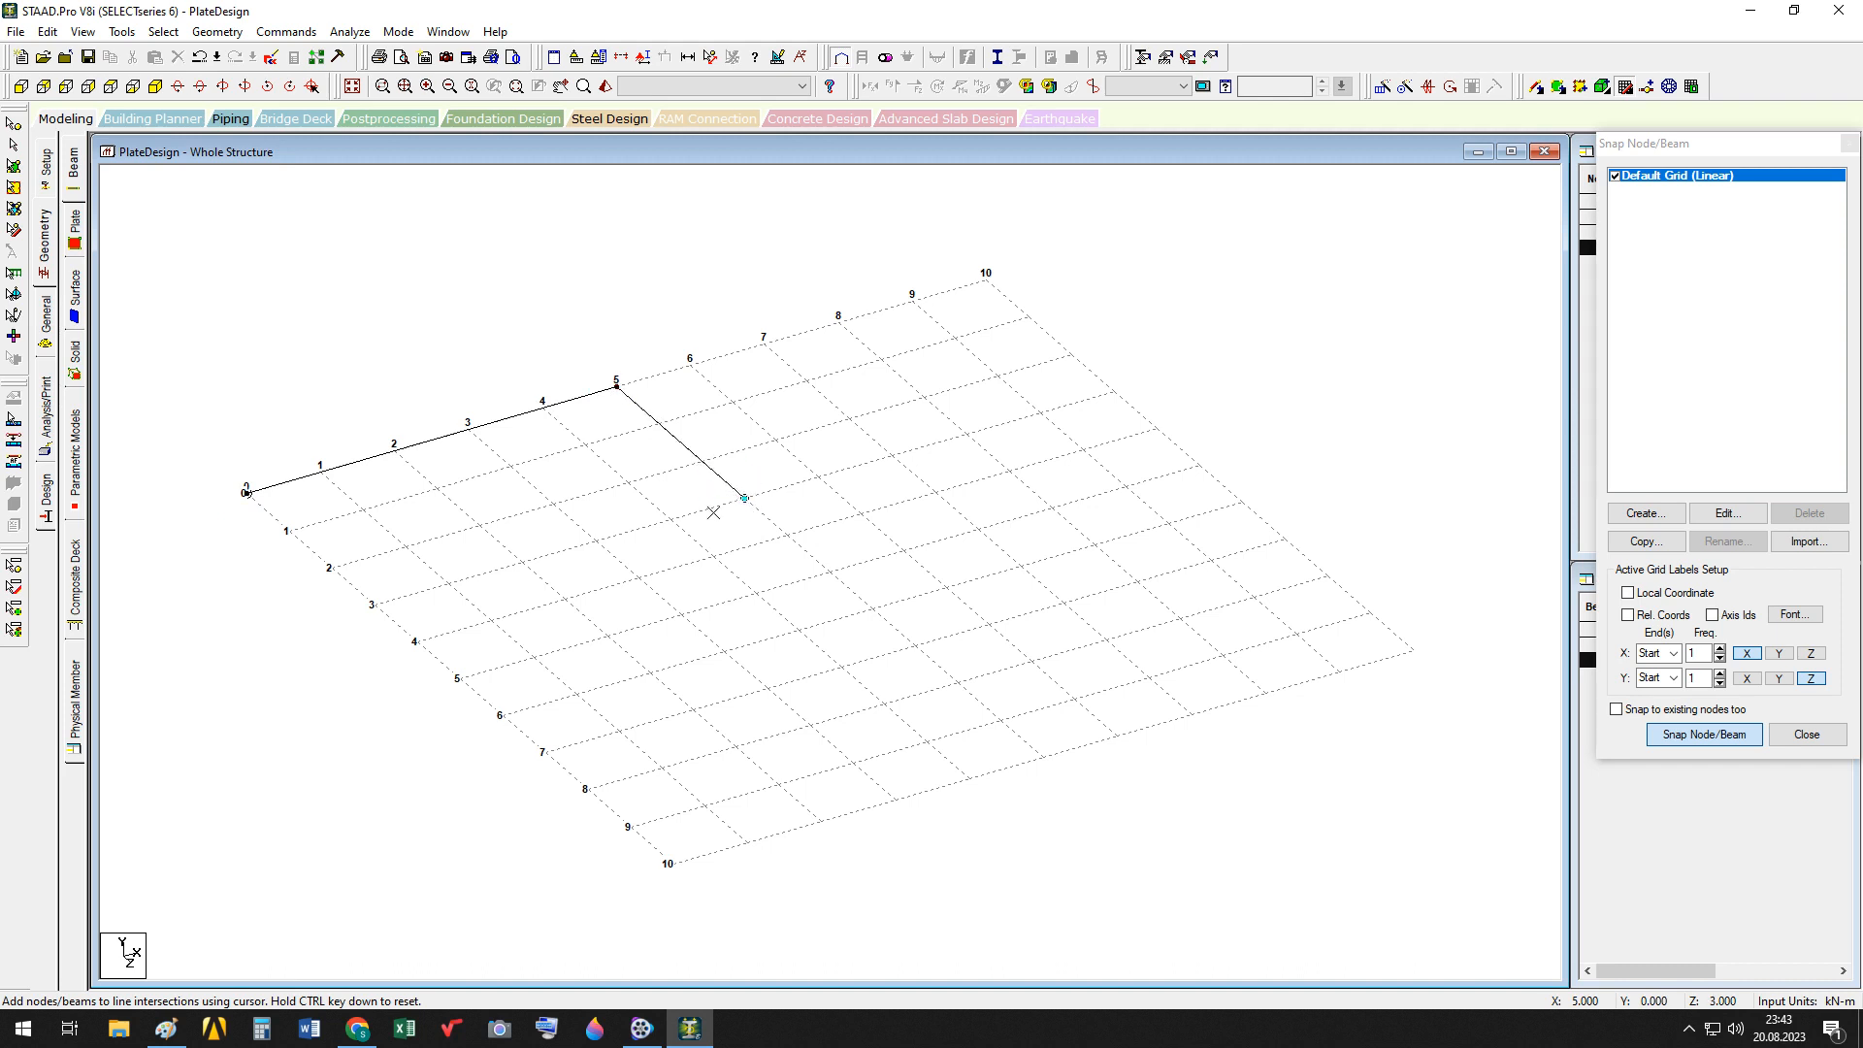
left_click(374, 606)
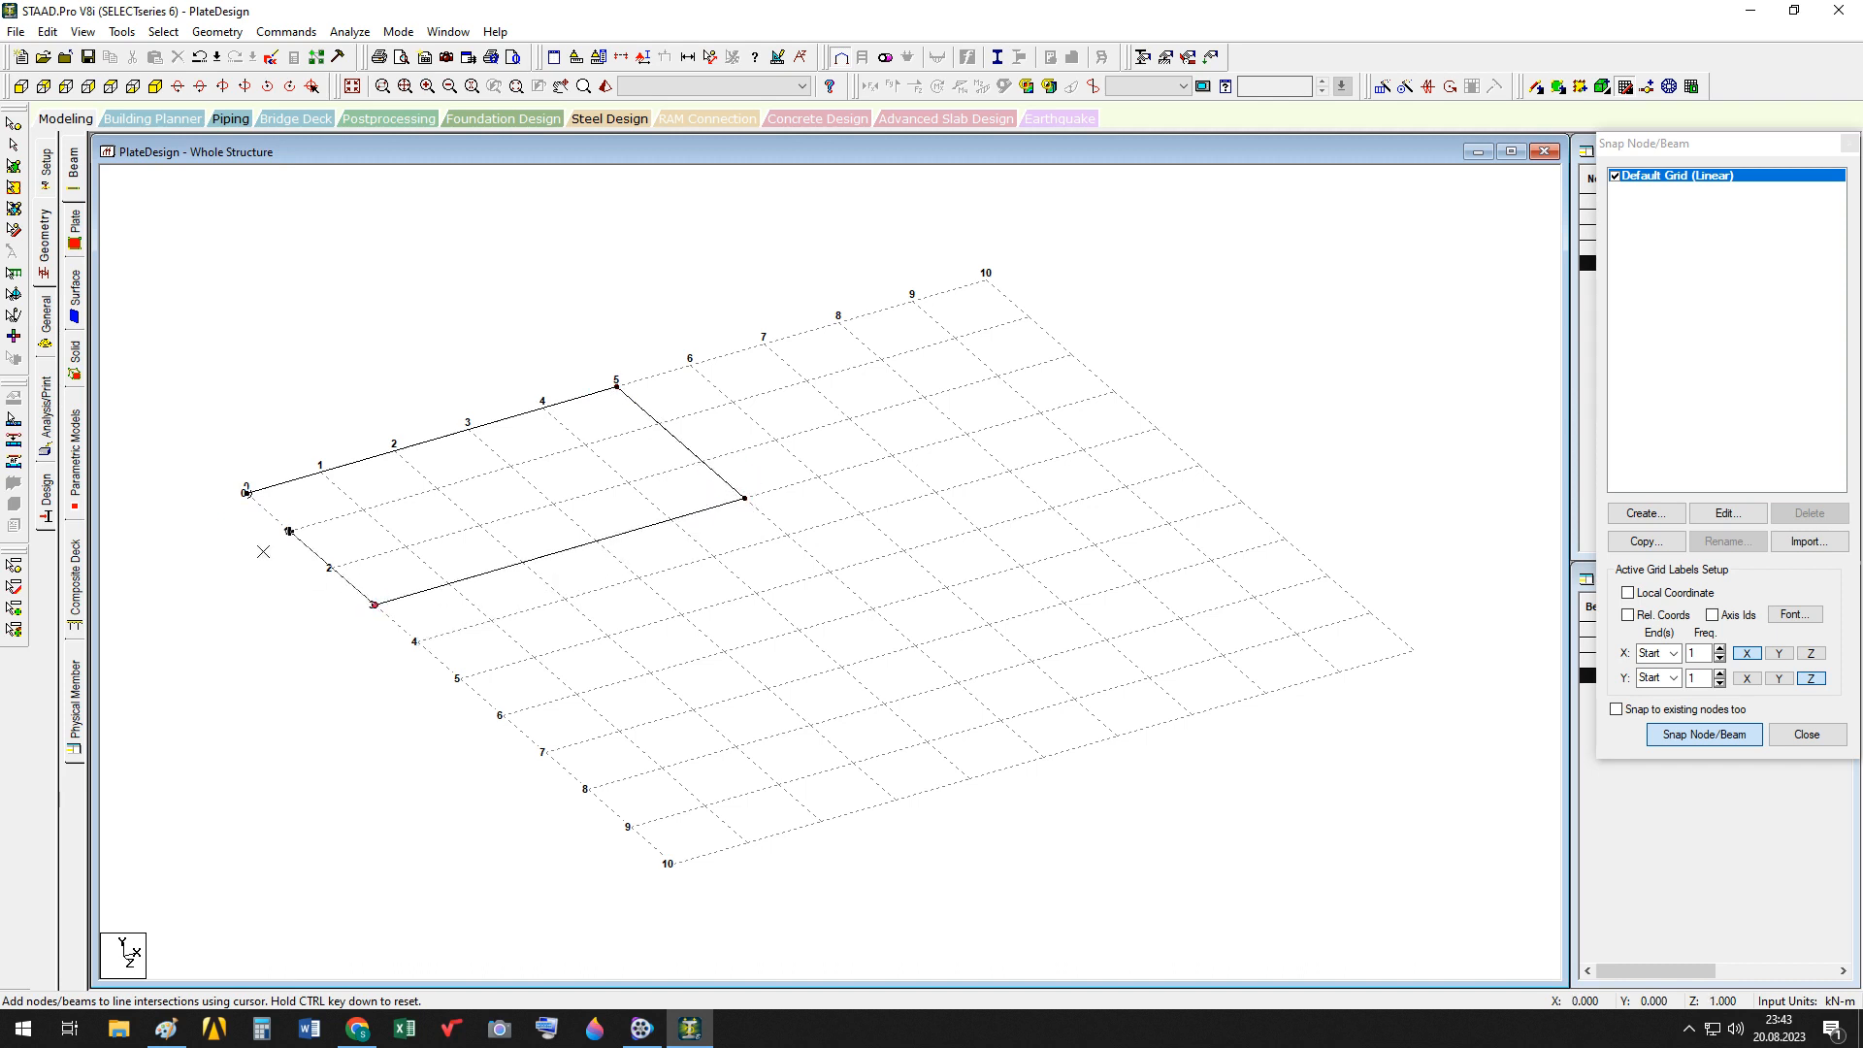
left_click(248, 494)
left_click(1413, 649)
left_click(1697, 735)
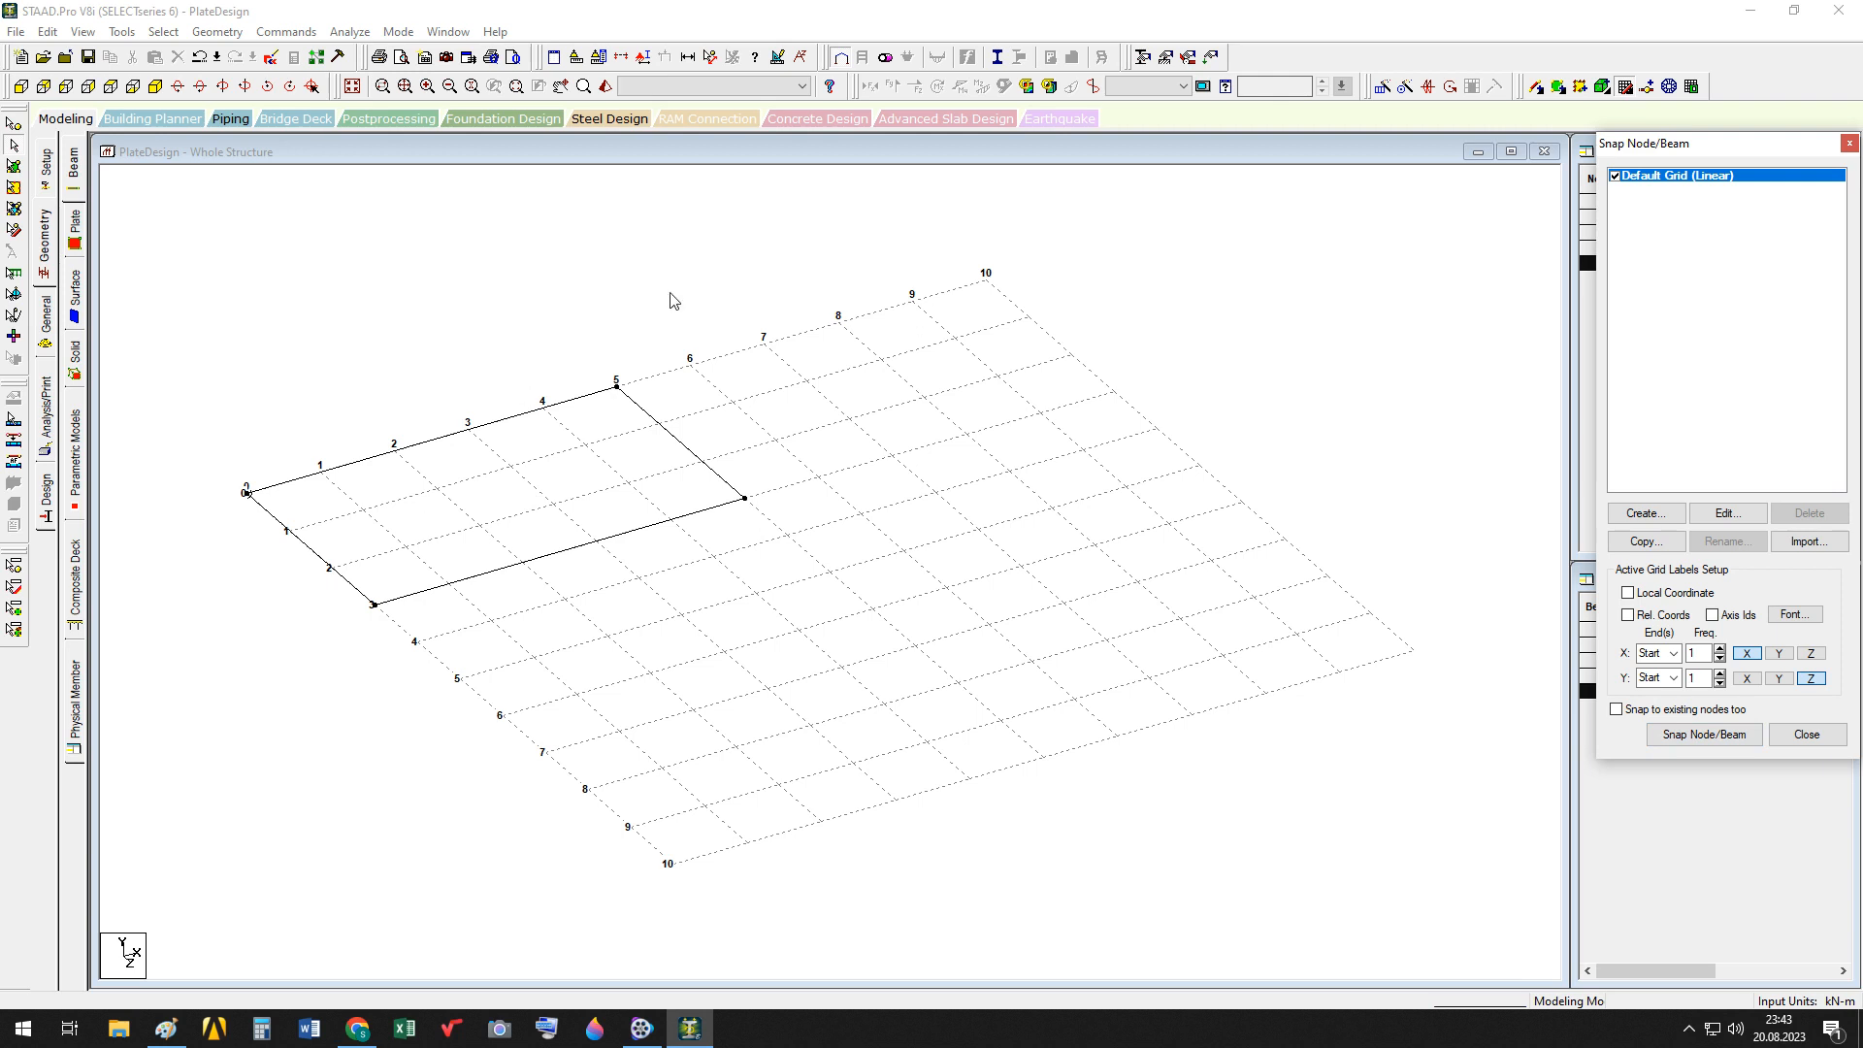
Add a four-node quadrilateral plate across the corners of the 5 m by 3 m beam rectangle
left_click(1557, 89)
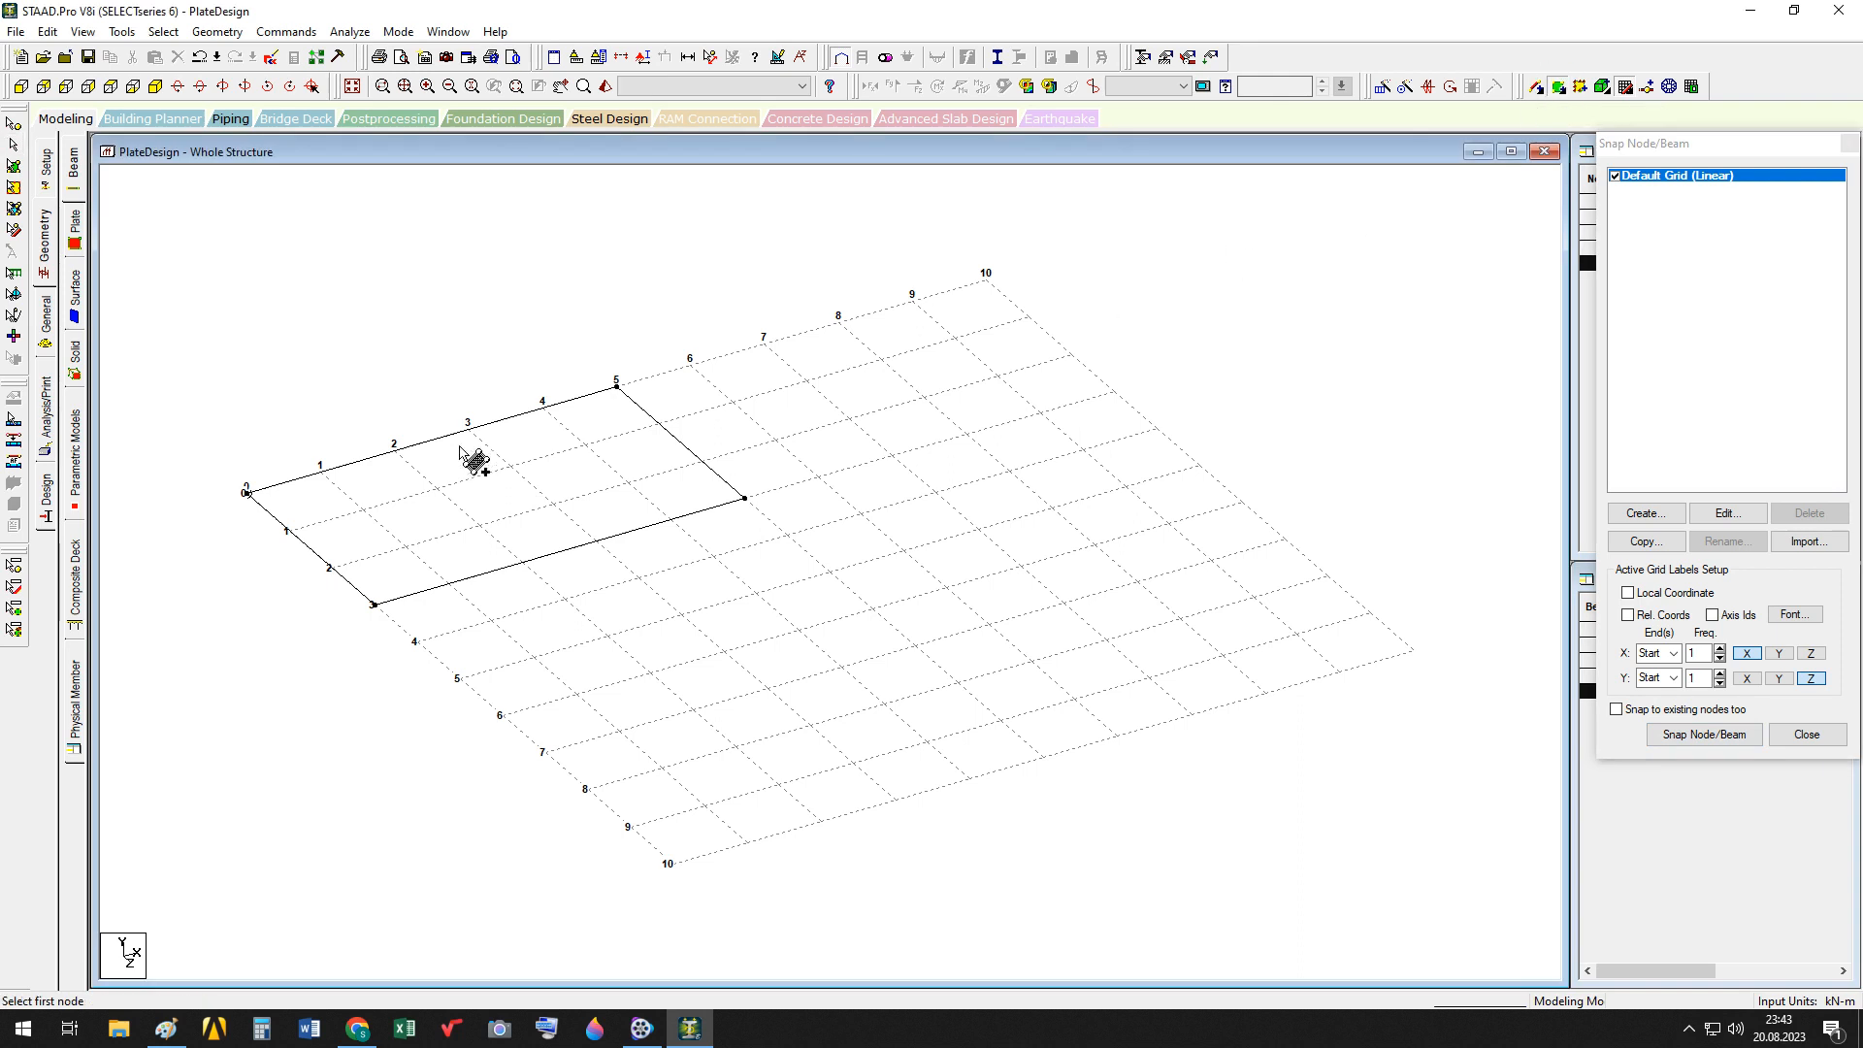
left_click(248, 494)
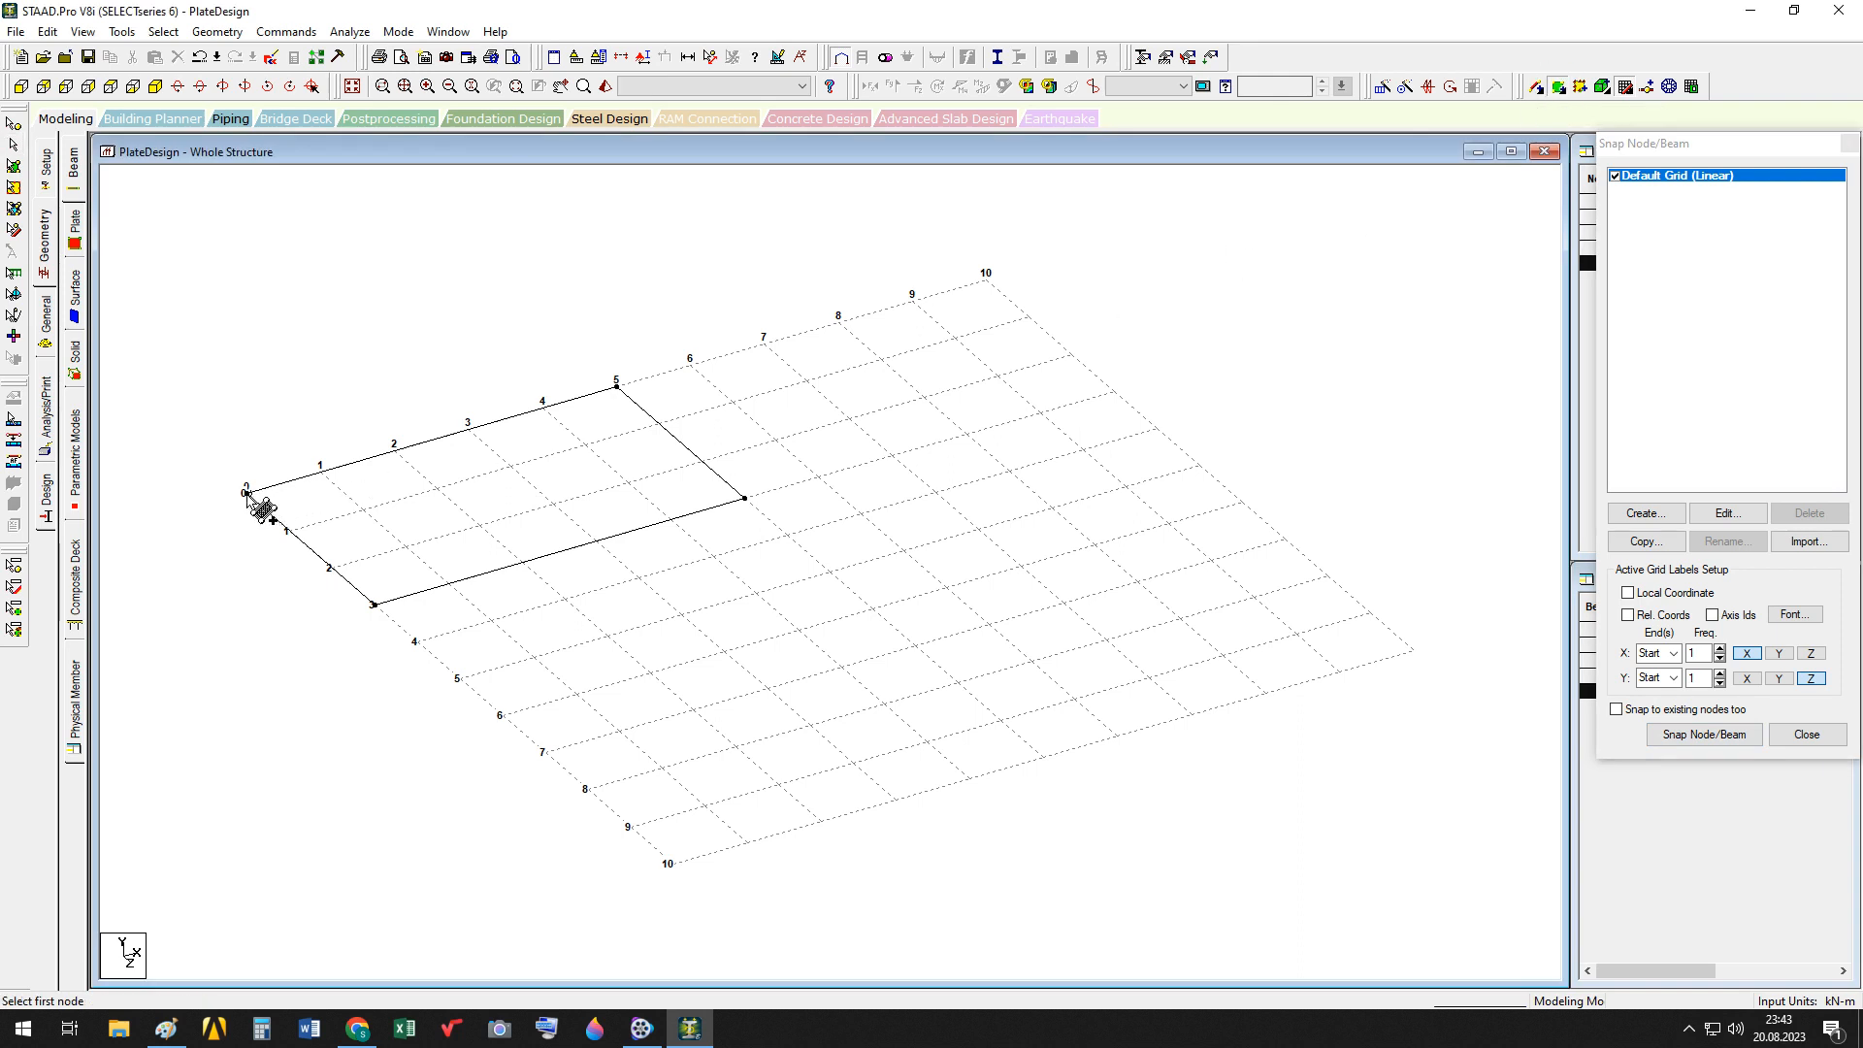
left_click(616, 386)
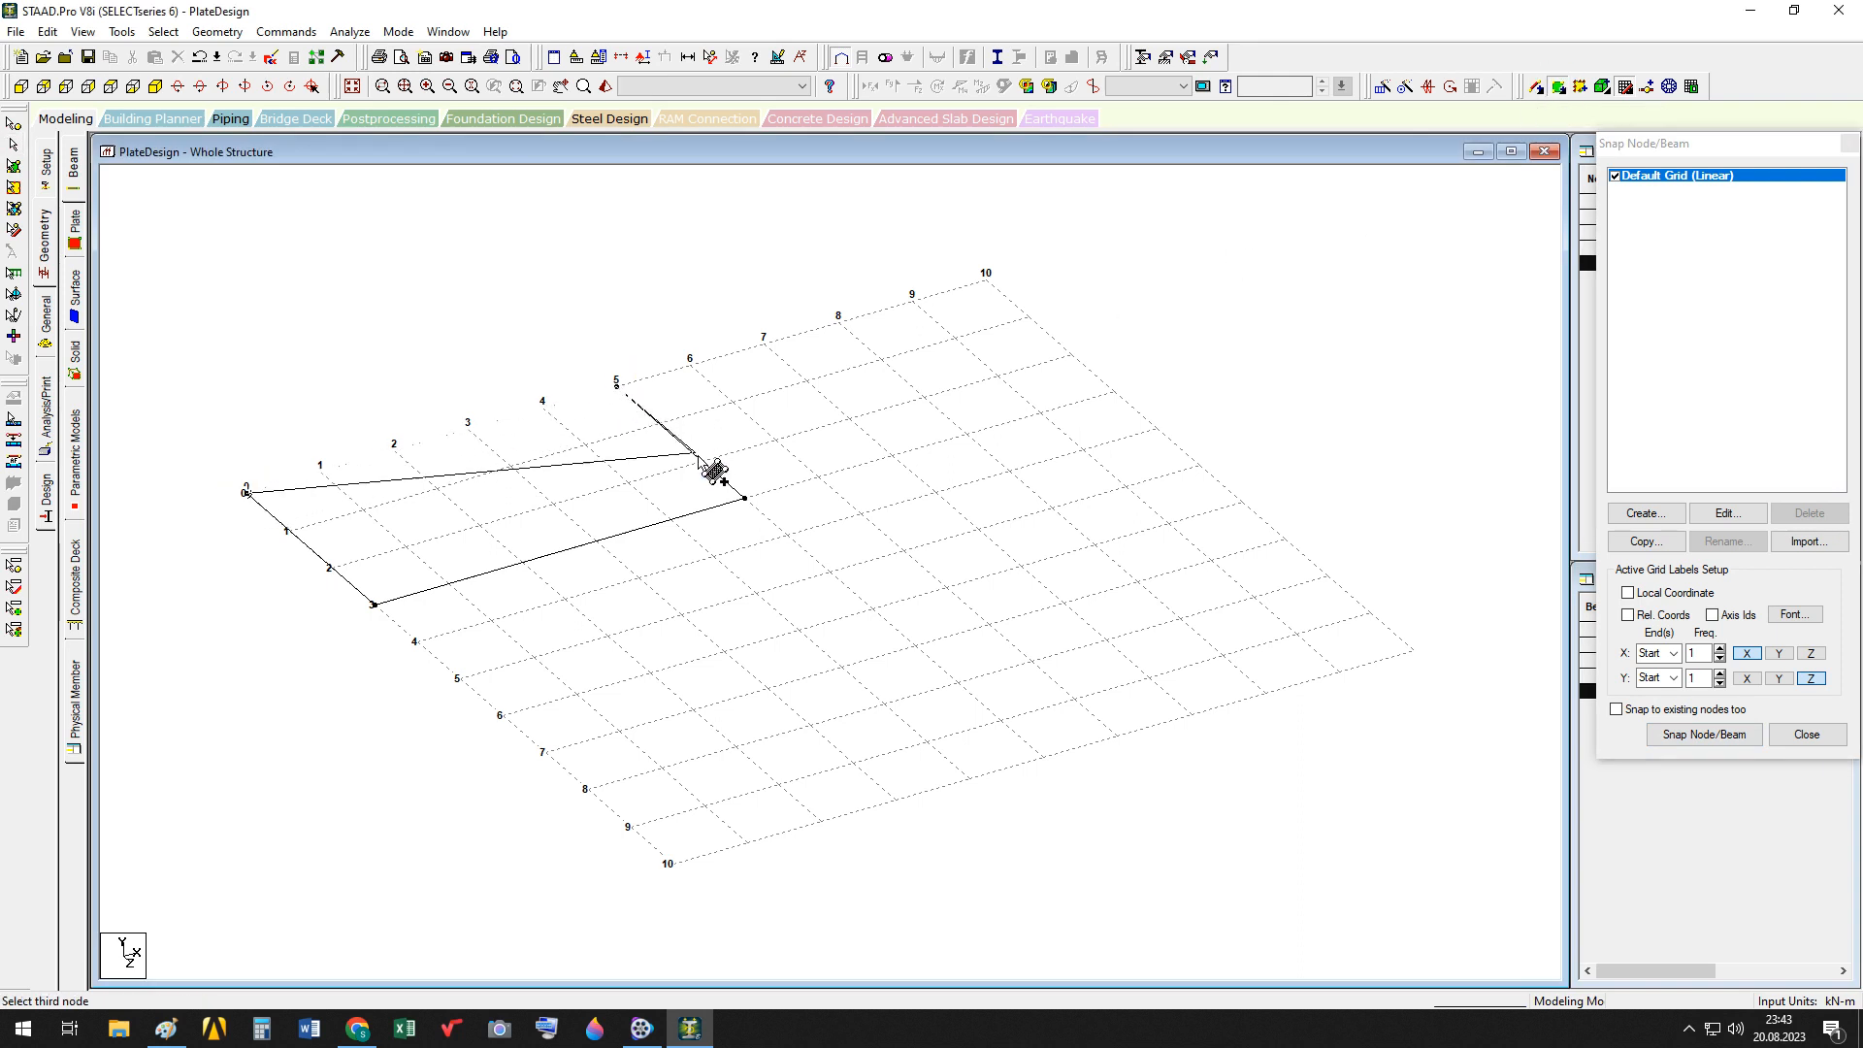
left_click(744, 497)
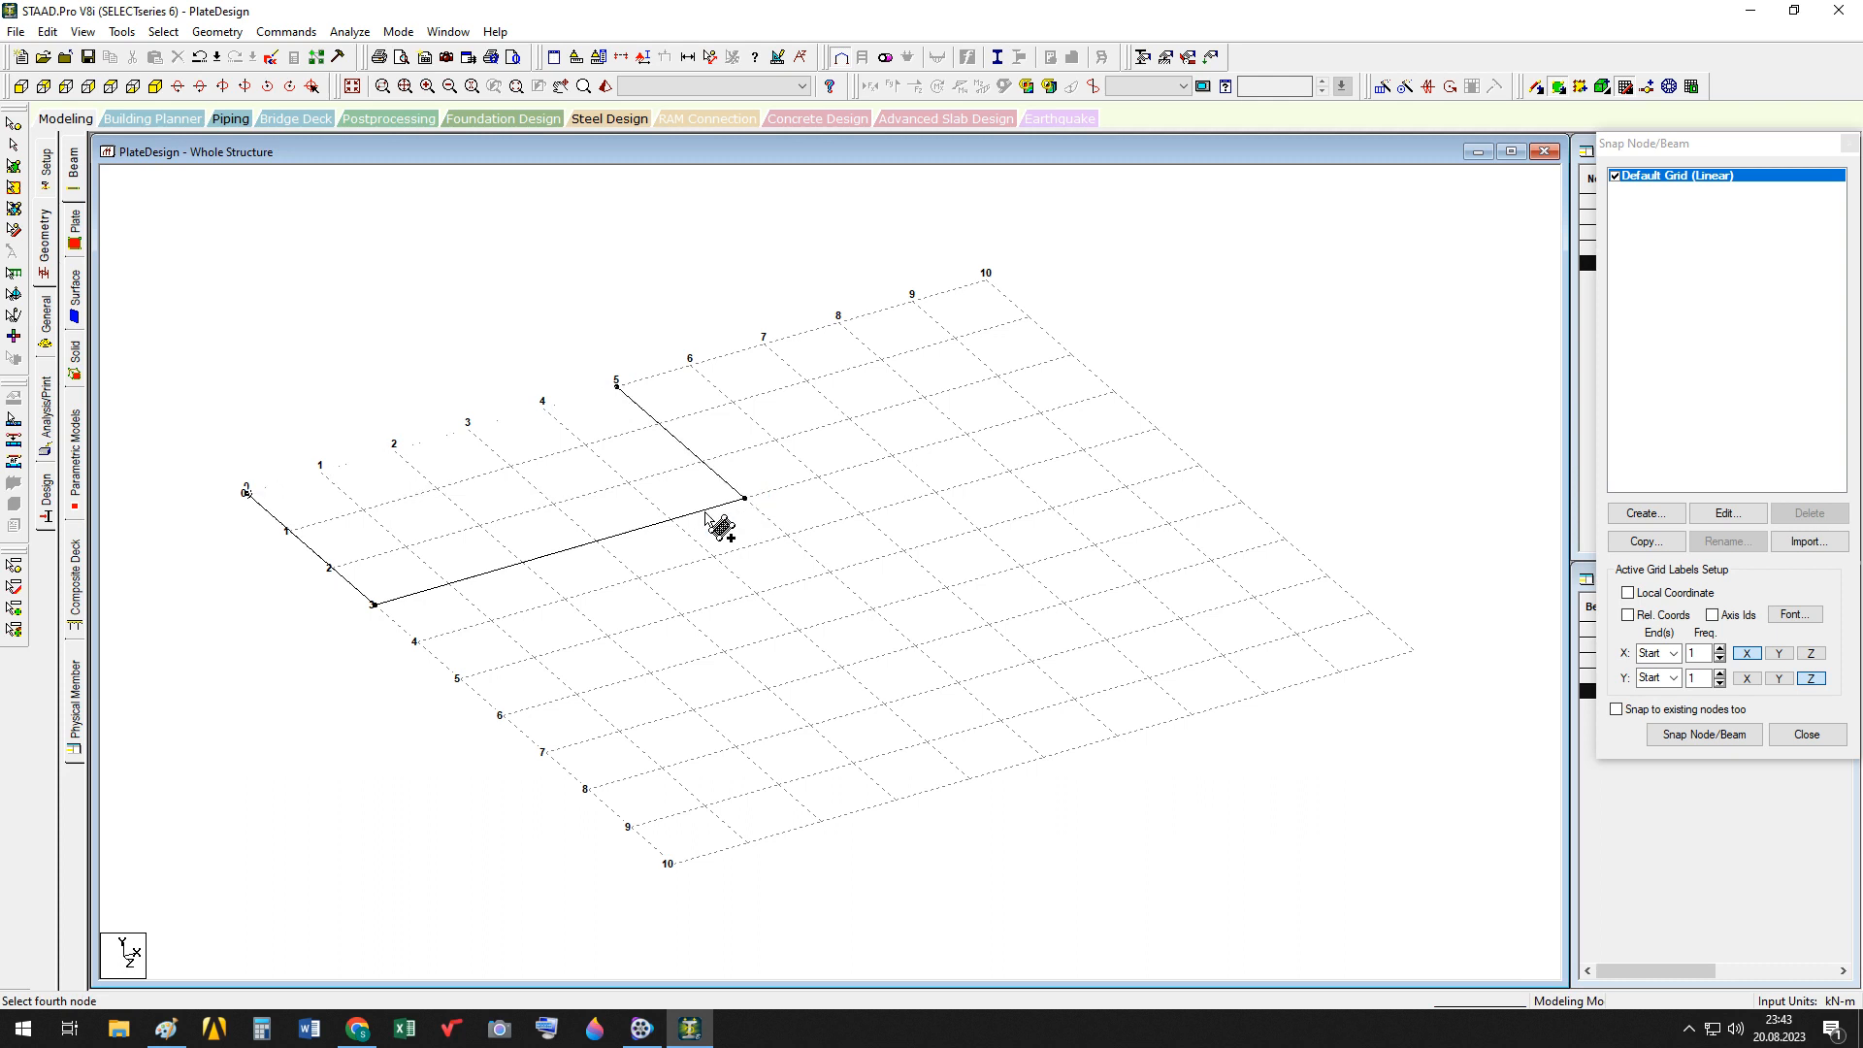
left_click(374, 605)
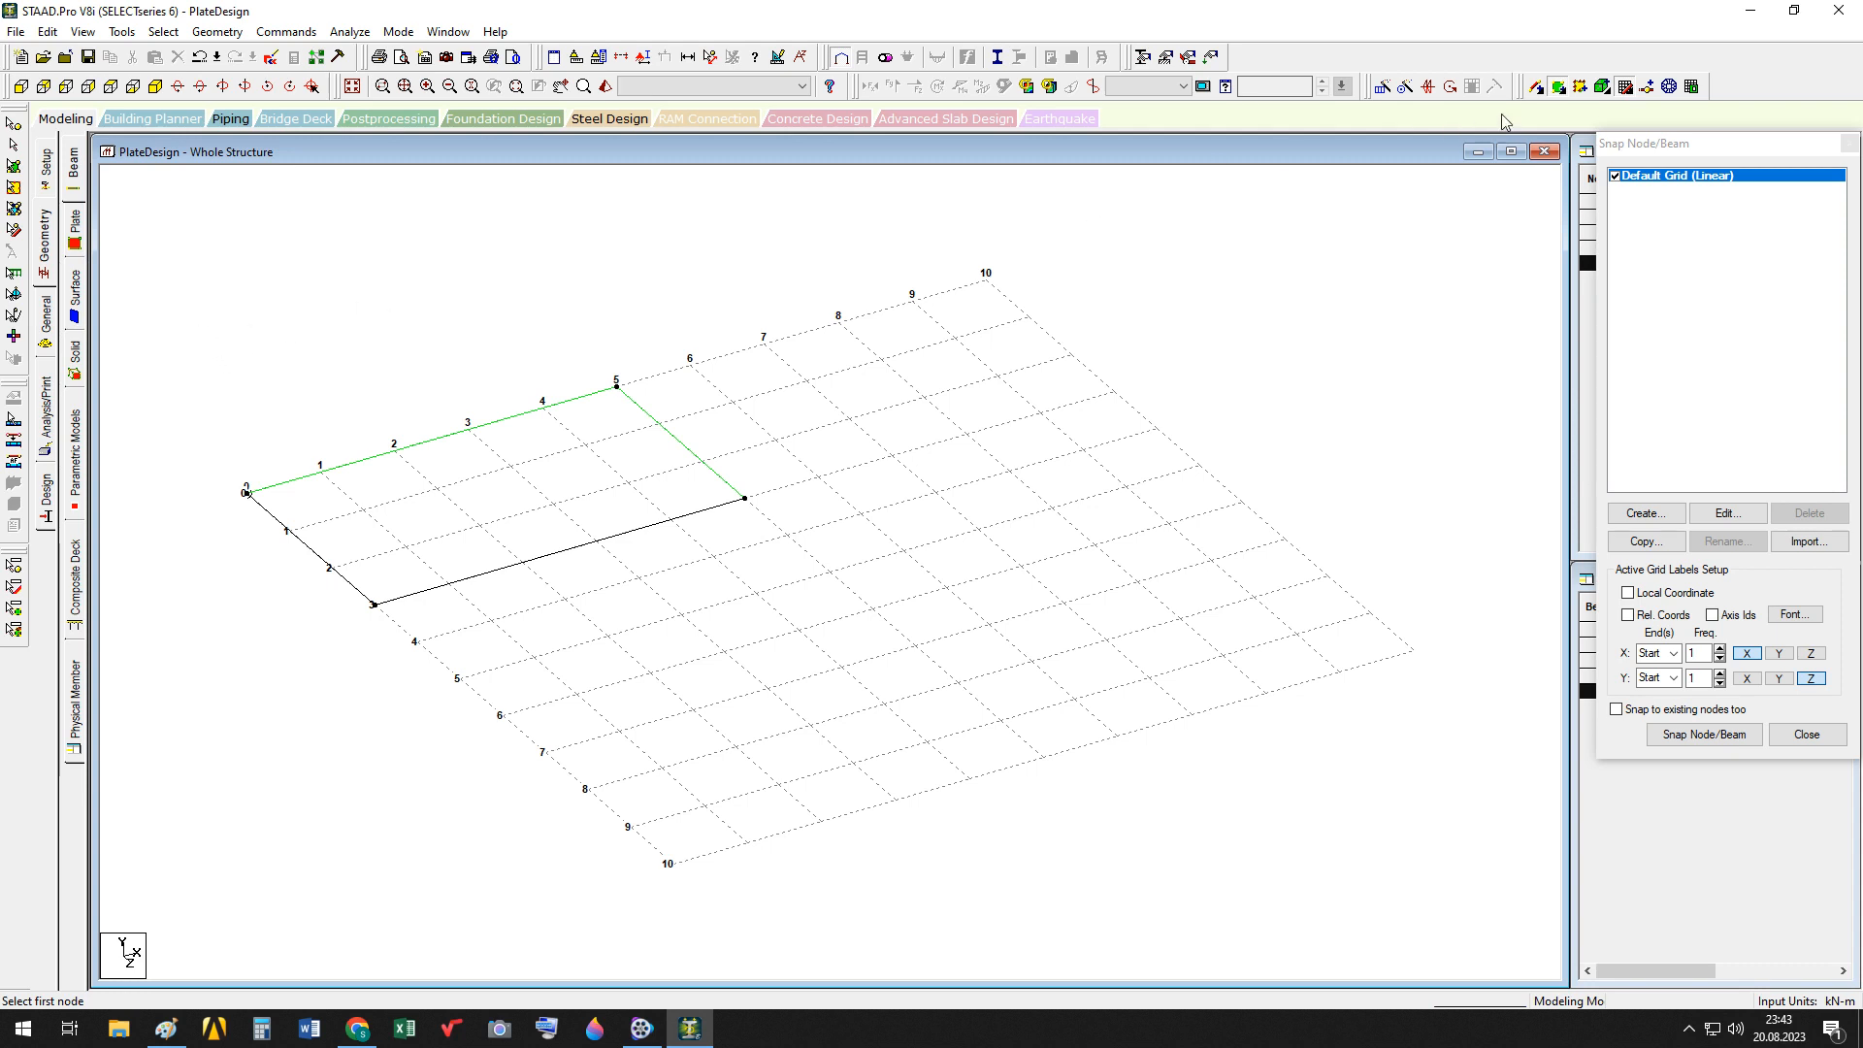
Start generating a plate mesh for the rectangular plate, using Quadrilateral Meshing as the meshing type
left_click(14, 186)
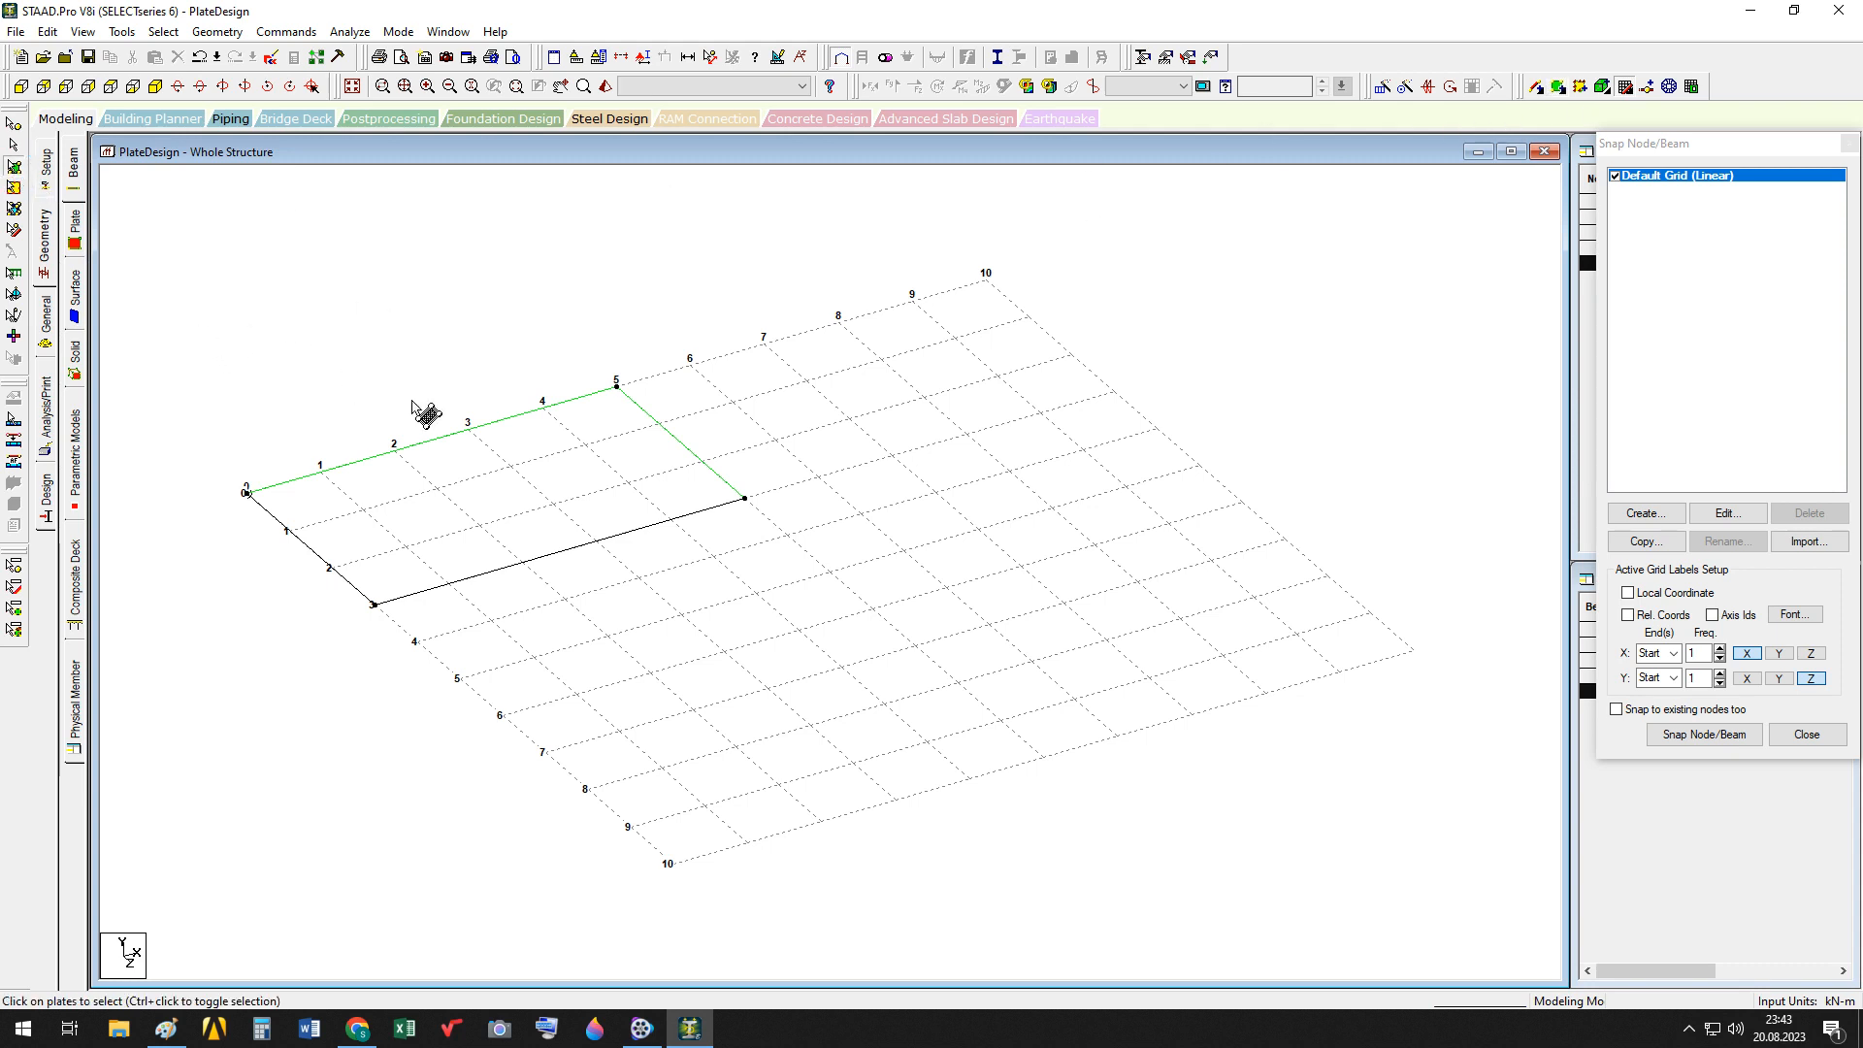
left_click(528, 490)
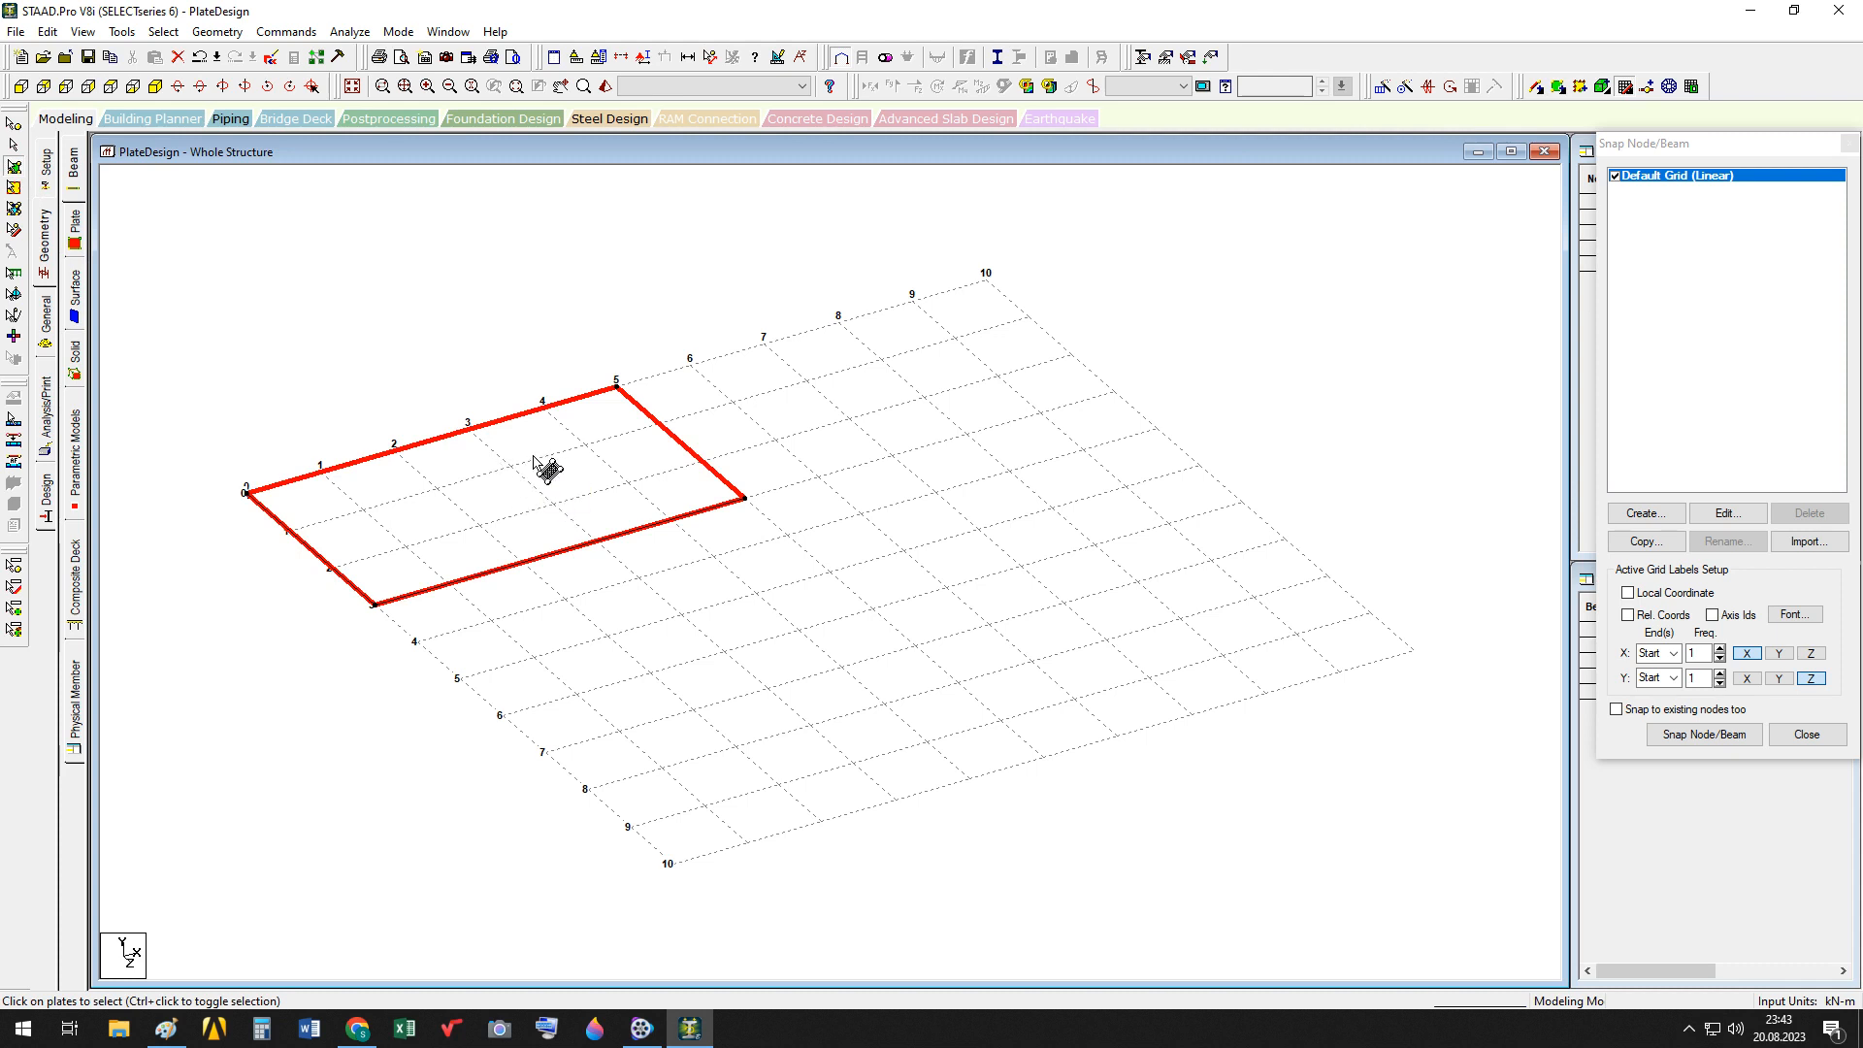
right_click(555, 454)
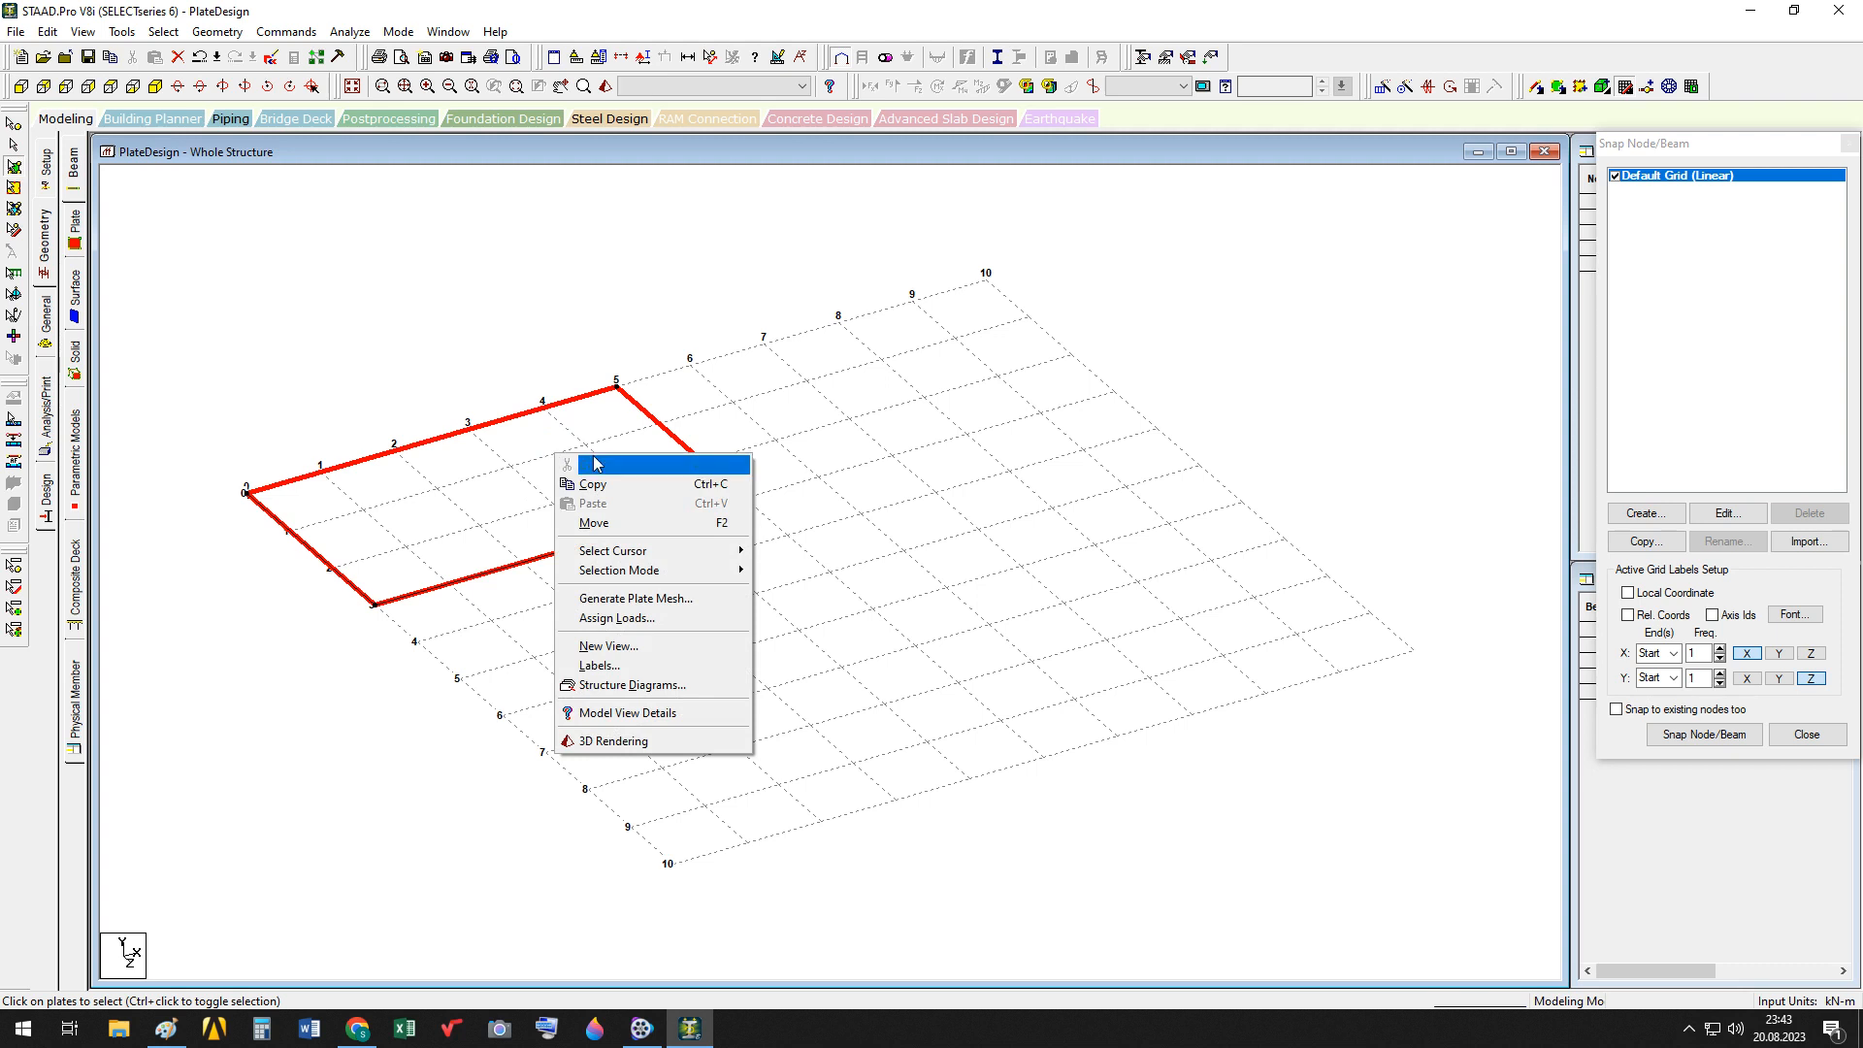
left_click(677, 600)
left_click(959, 525)
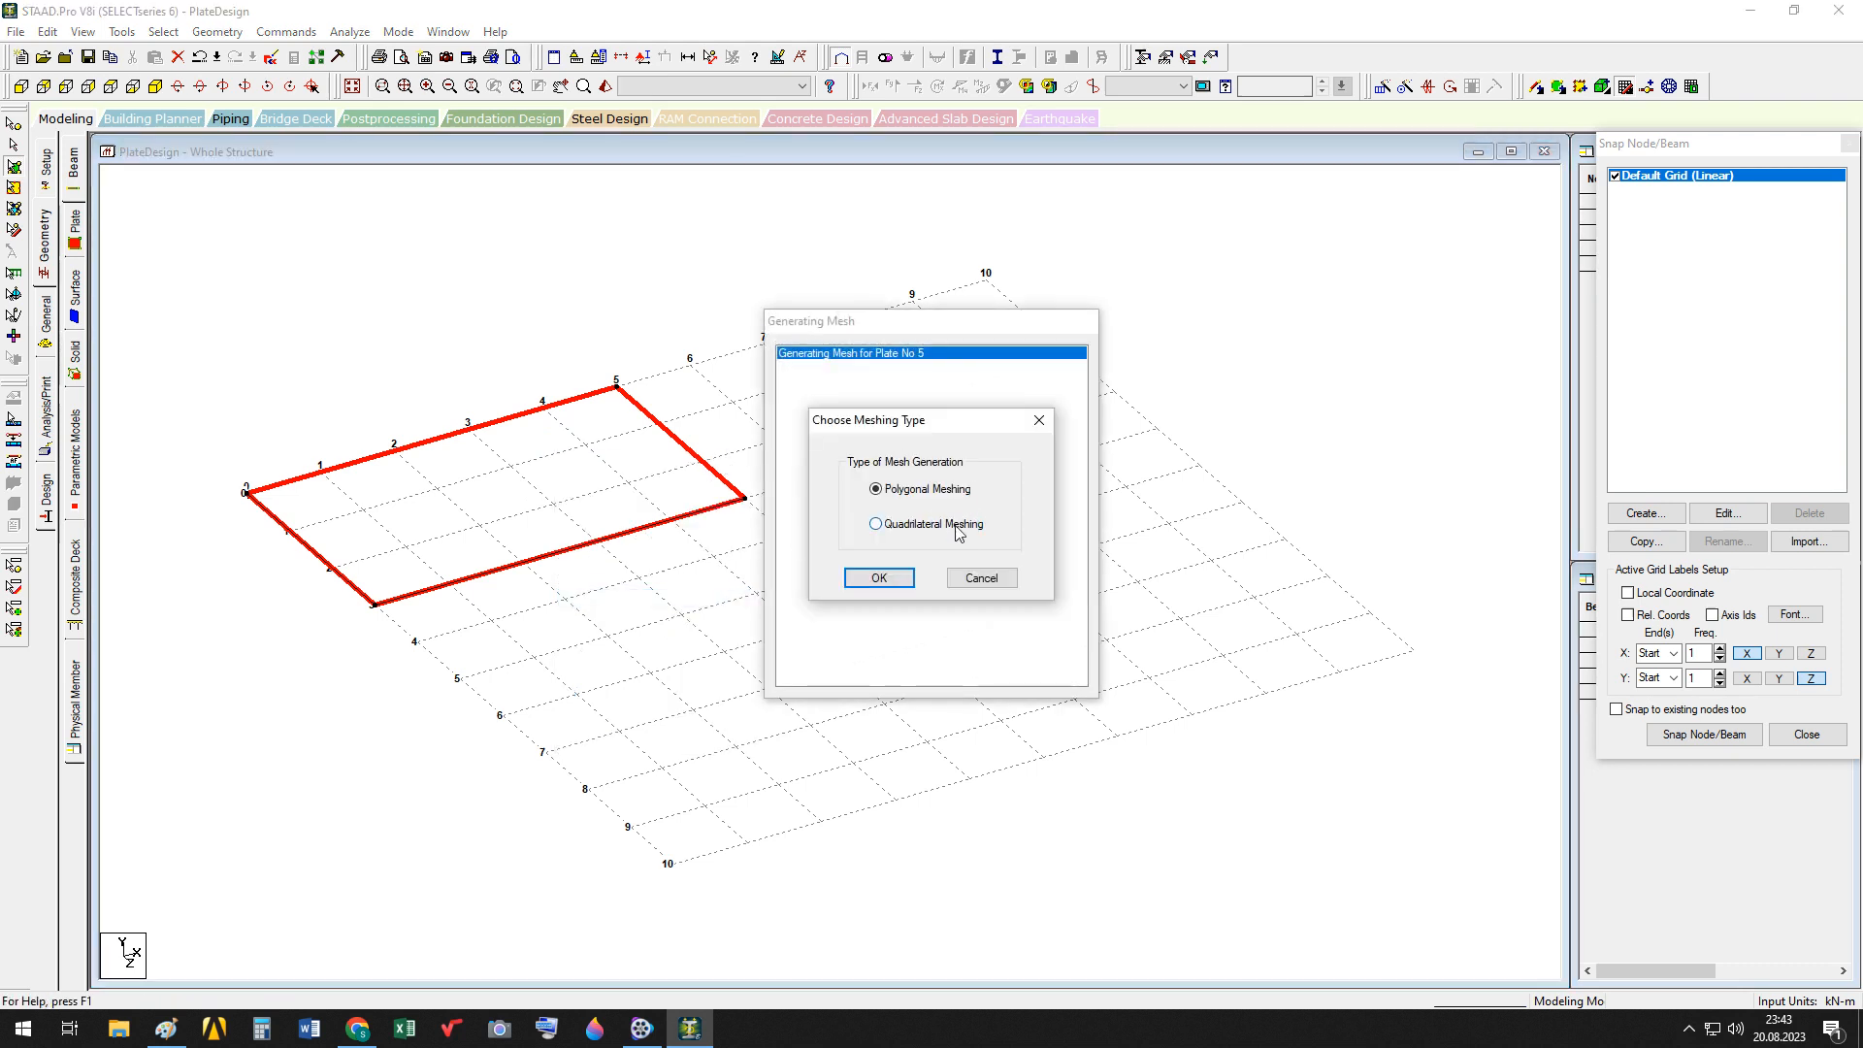
left_click(891, 582)
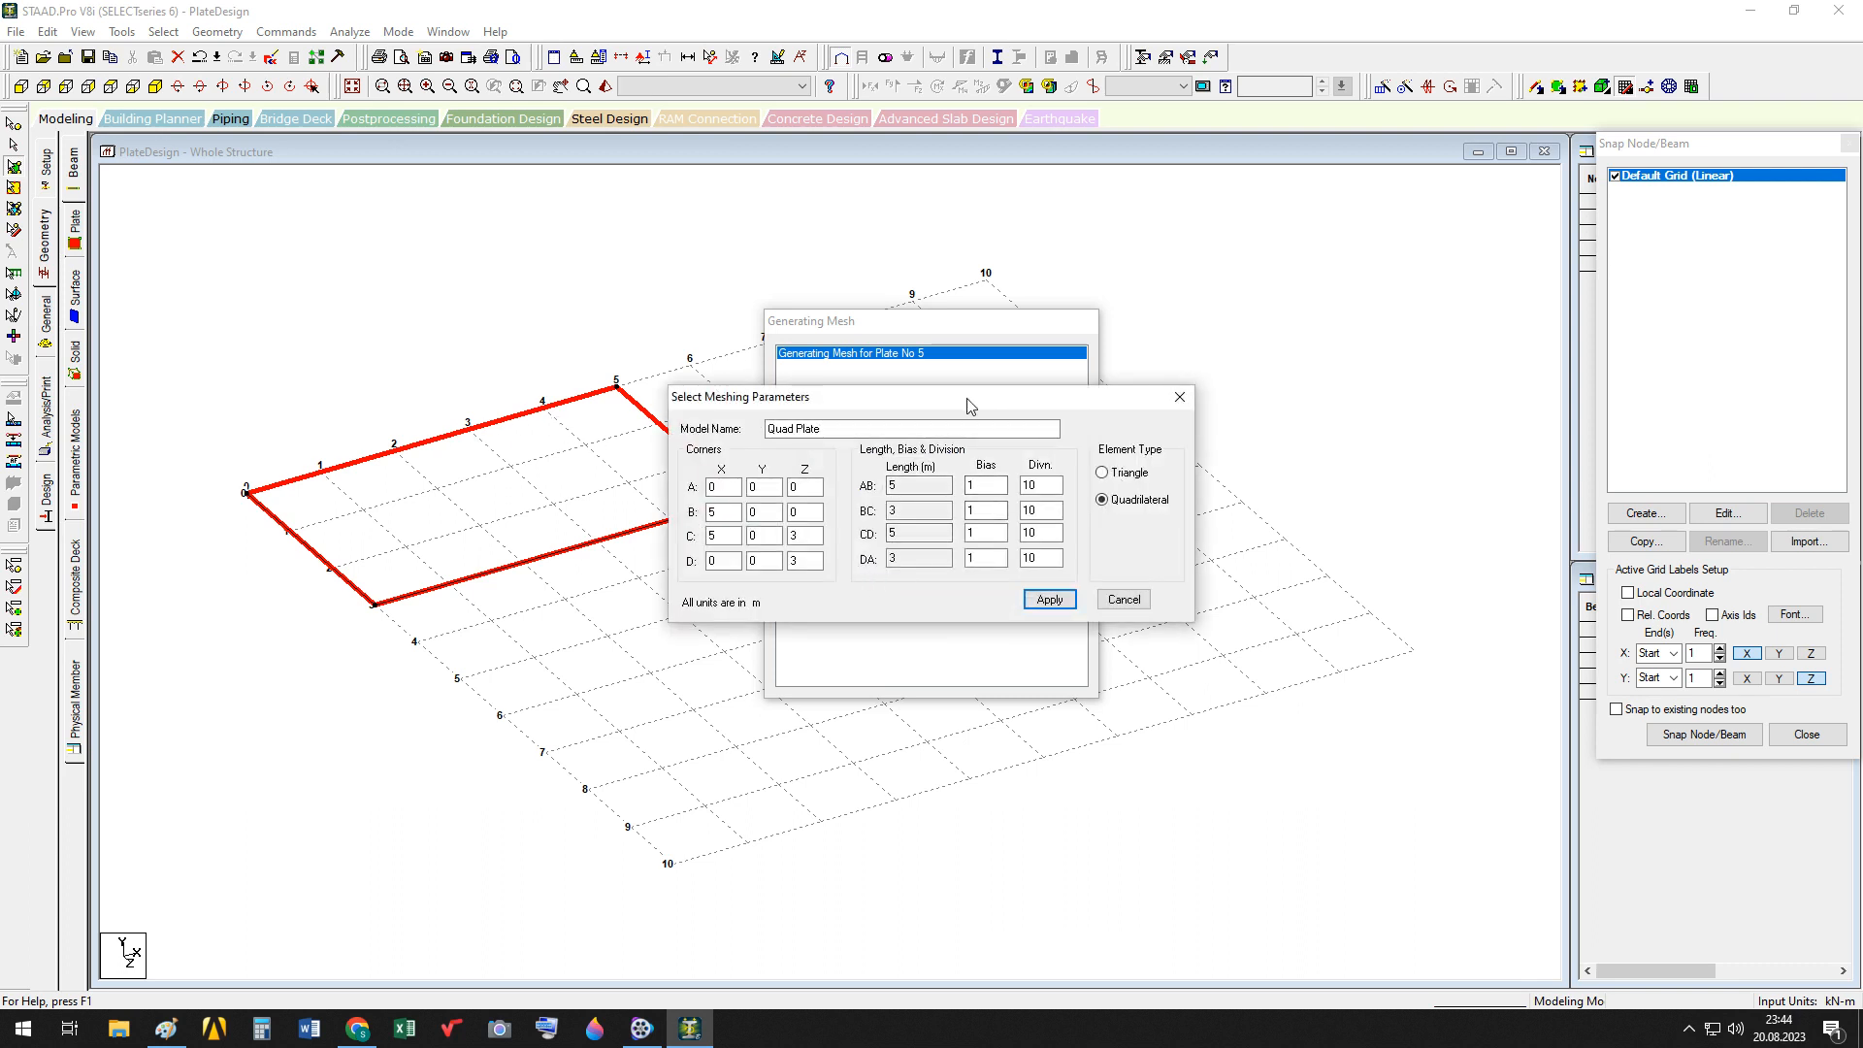
Mesh the plate with quadrilateral elements, using 5 divisions on sides AB and CD and 3 divisions on BC and DA
left_click_drag(970, 405, 1085, 417)
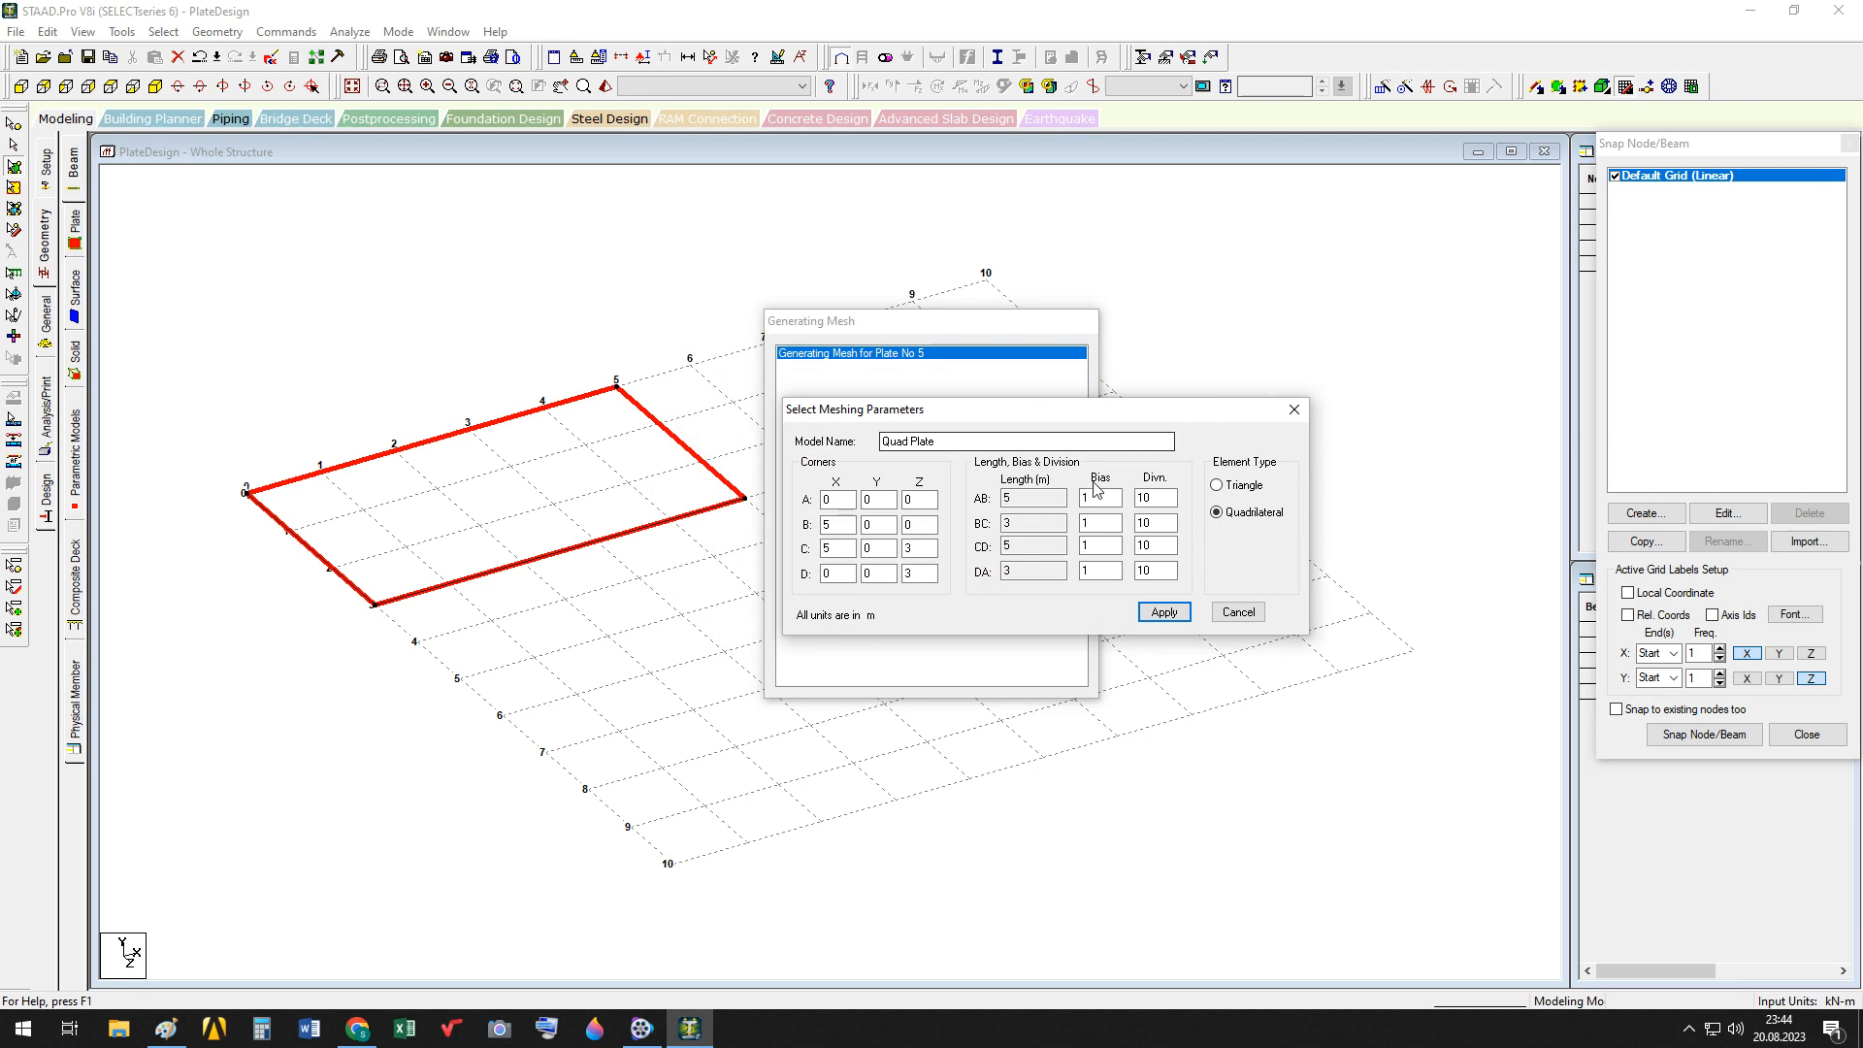
left_click(1047, 502)
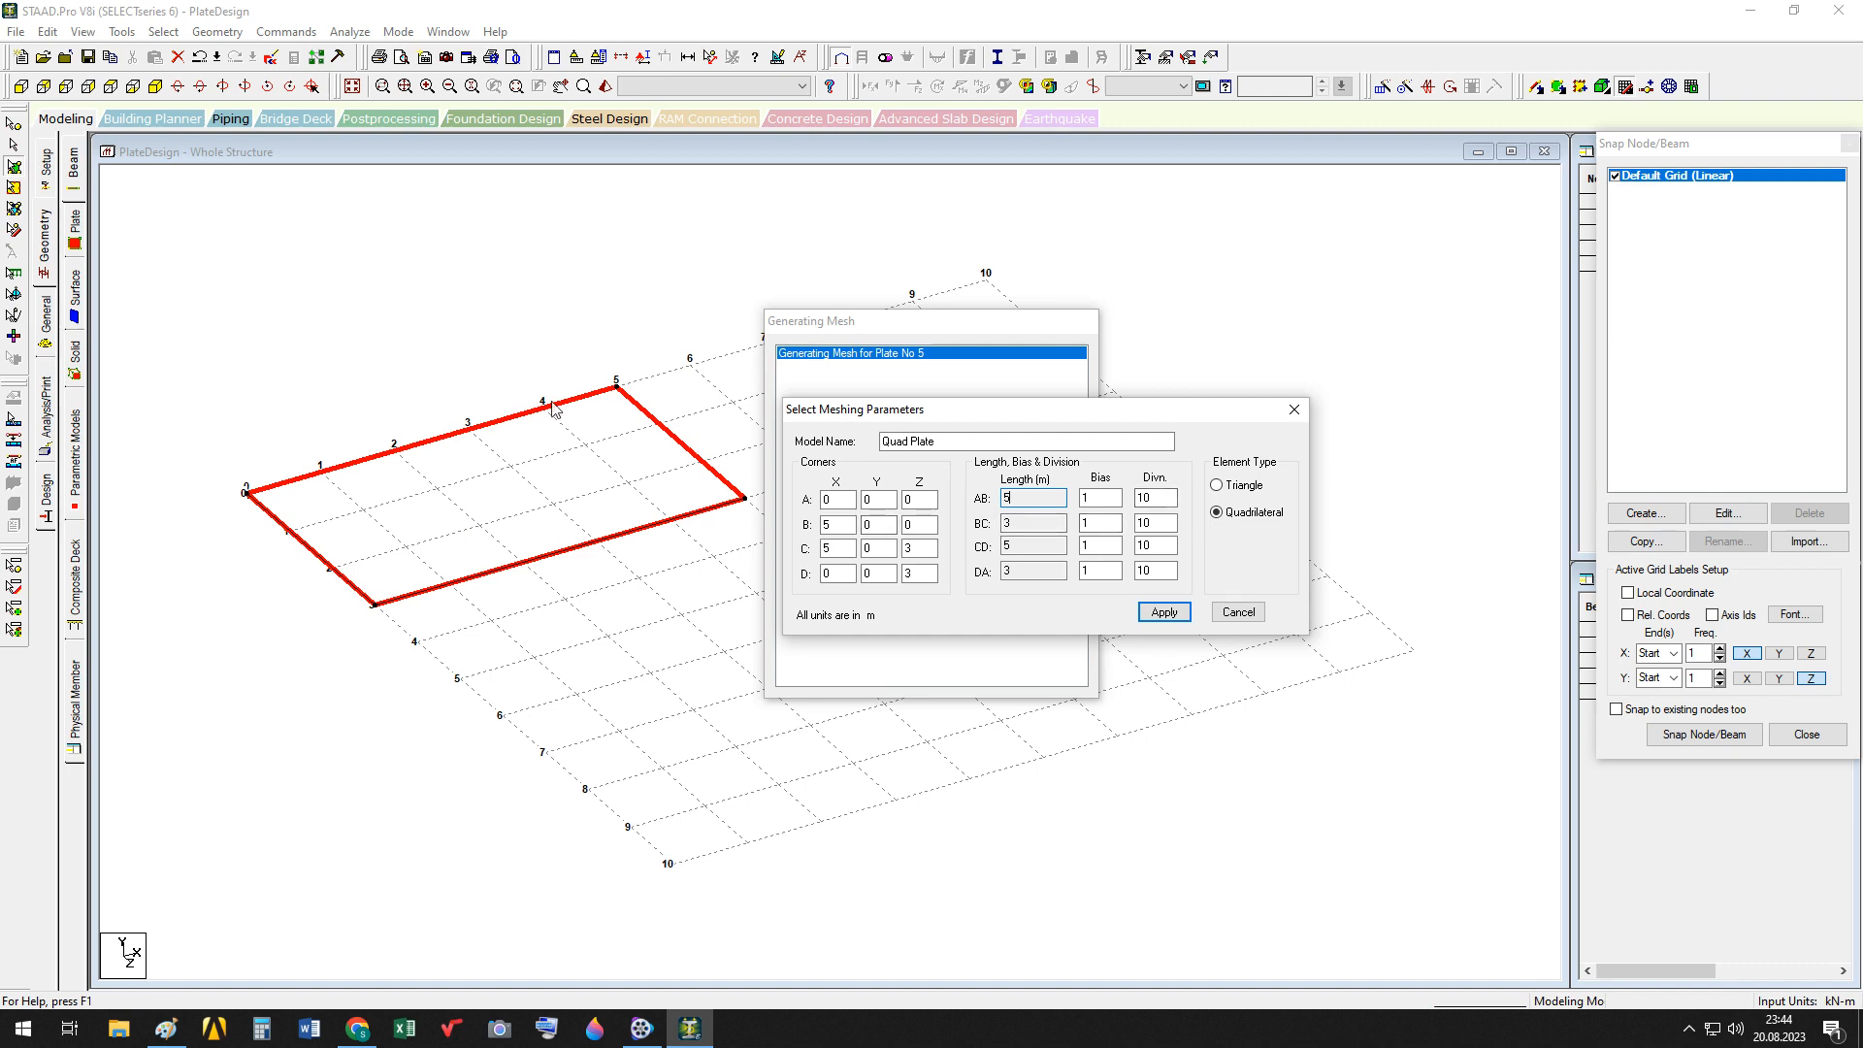
double_click(1160, 498)
double_click(1144, 545)
type("5")
double_click(1154, 523)
left_click_drag(1154, 570, 1122, 573)
type("3")
left_click(1163, 612)
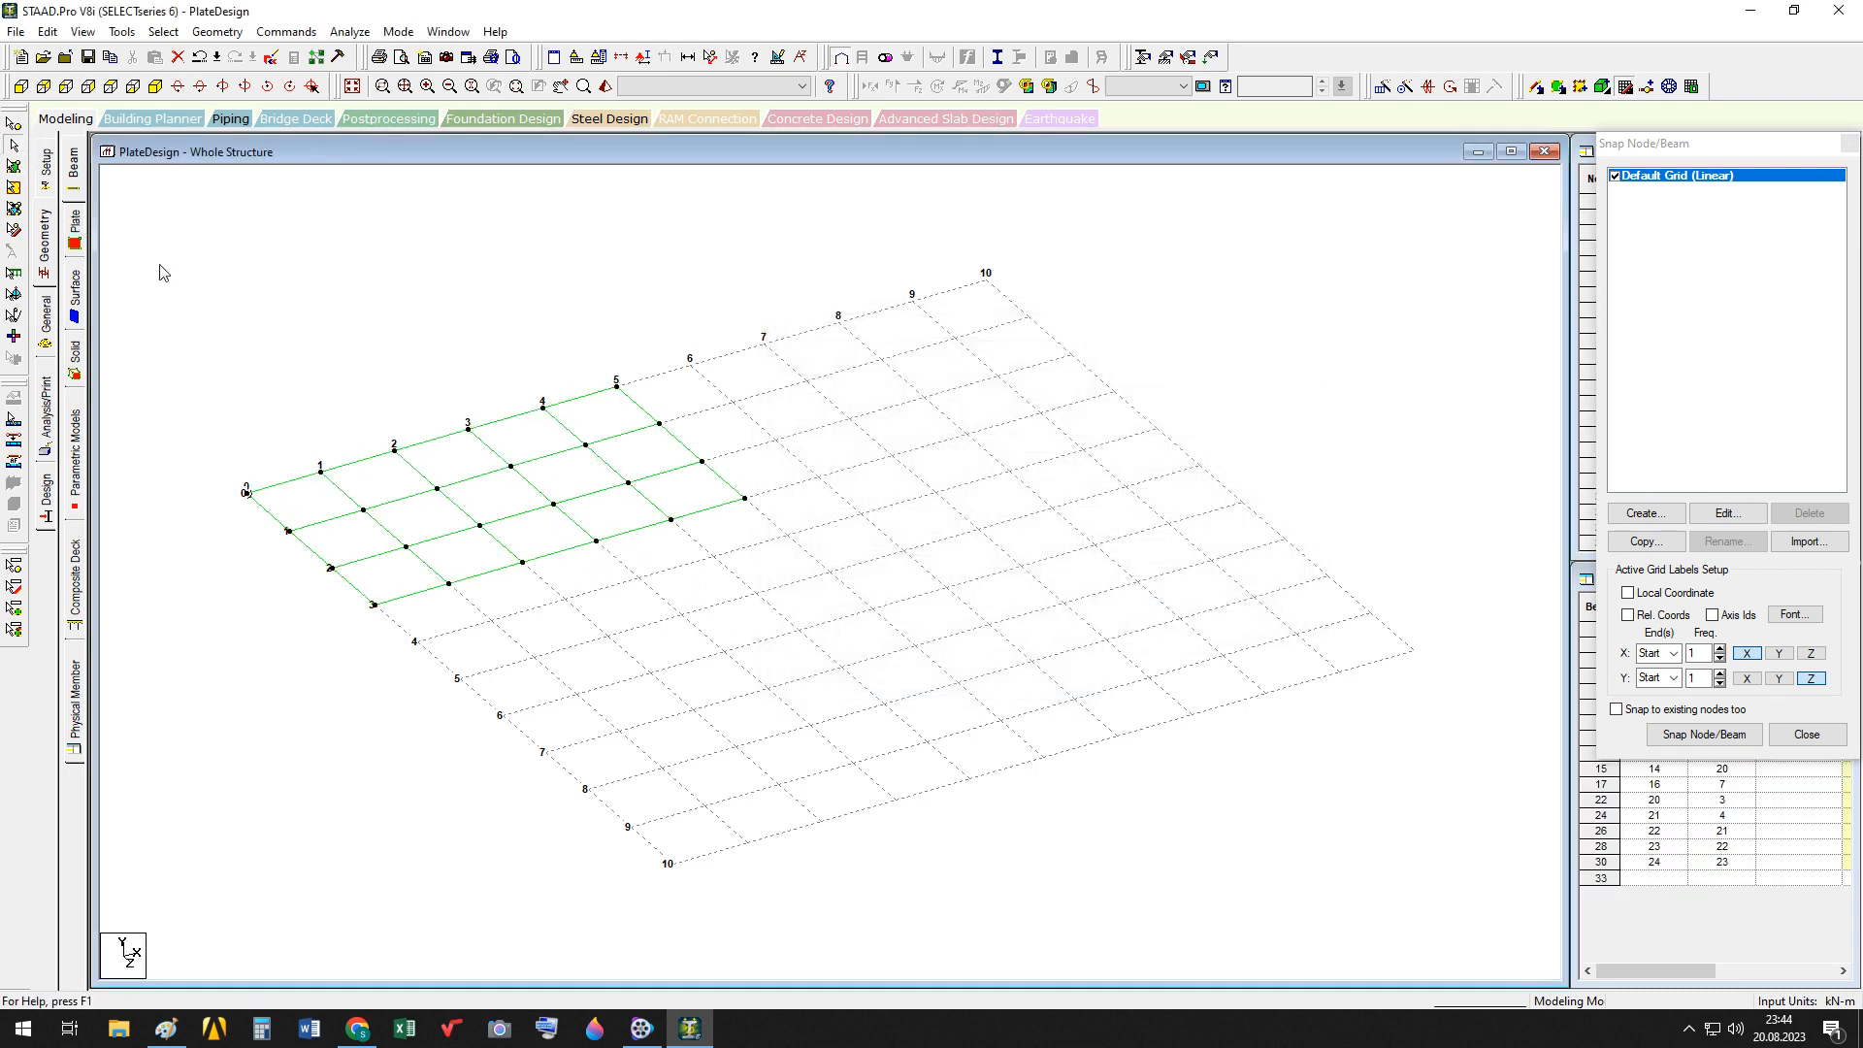
left_click(513, 422)
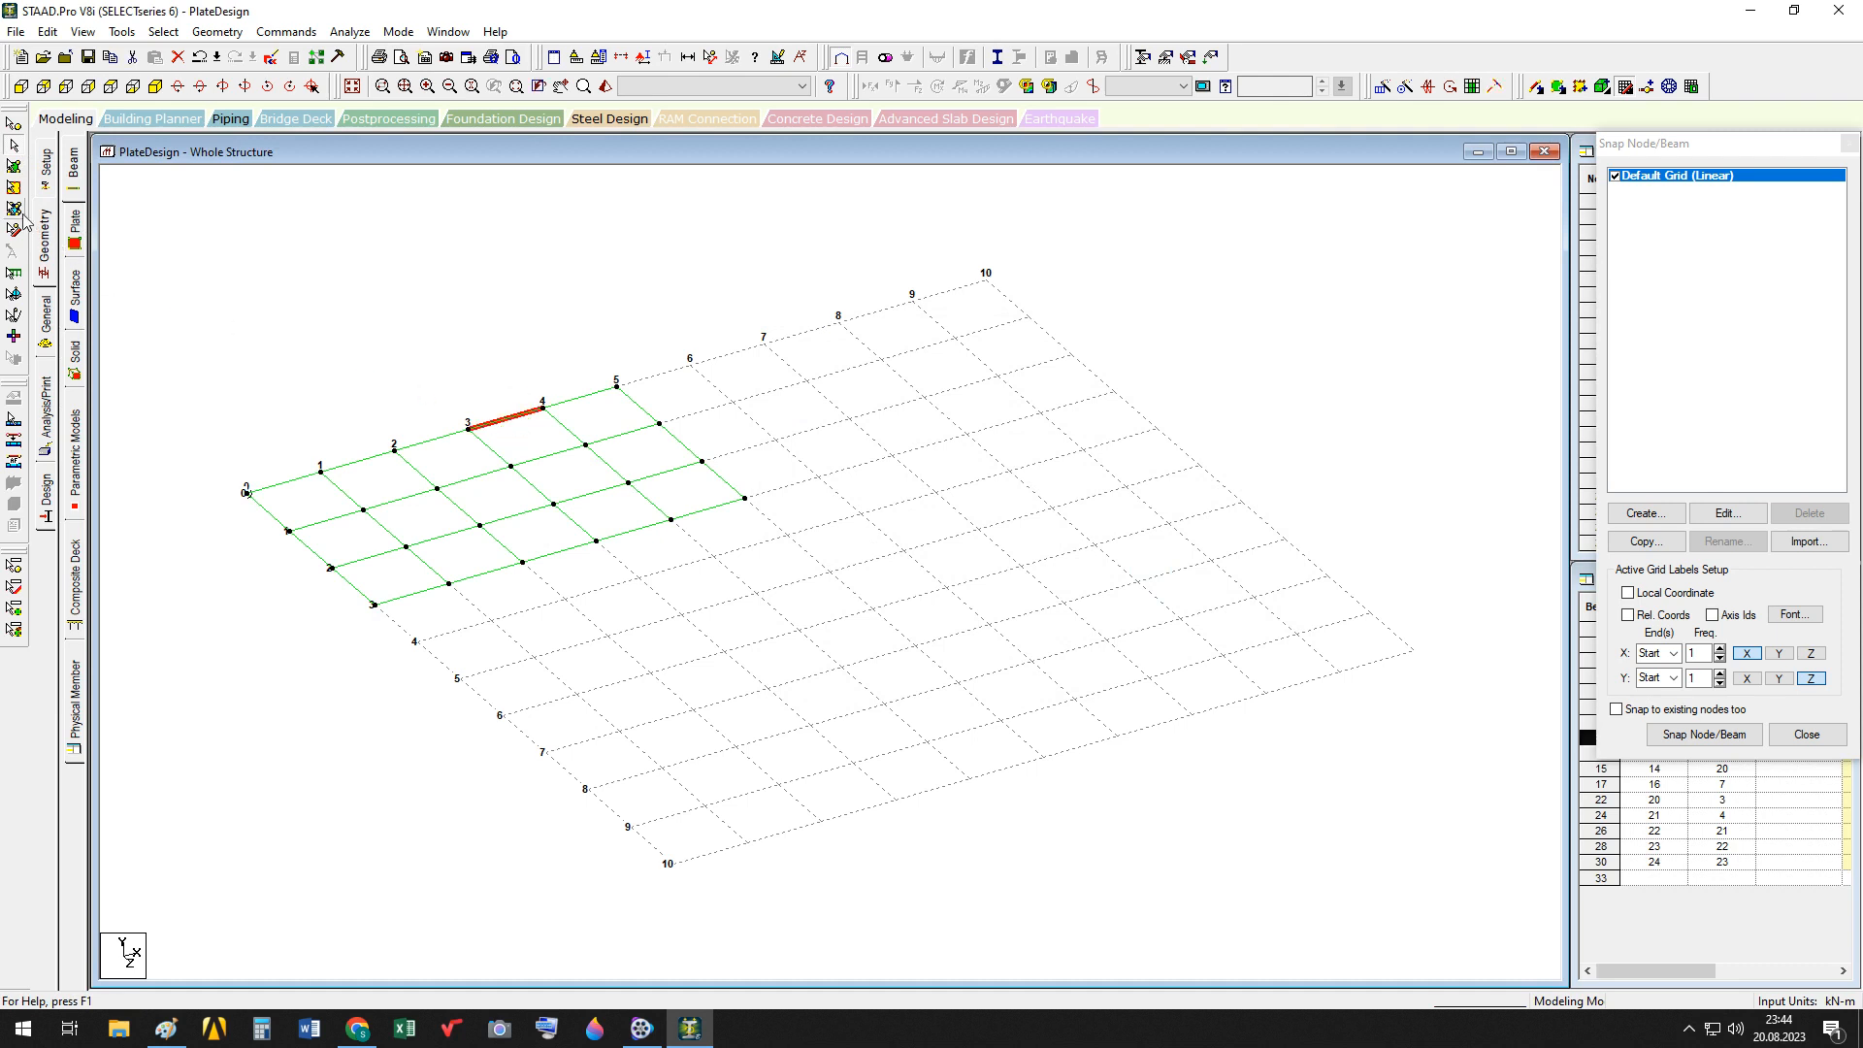
key("Delete")
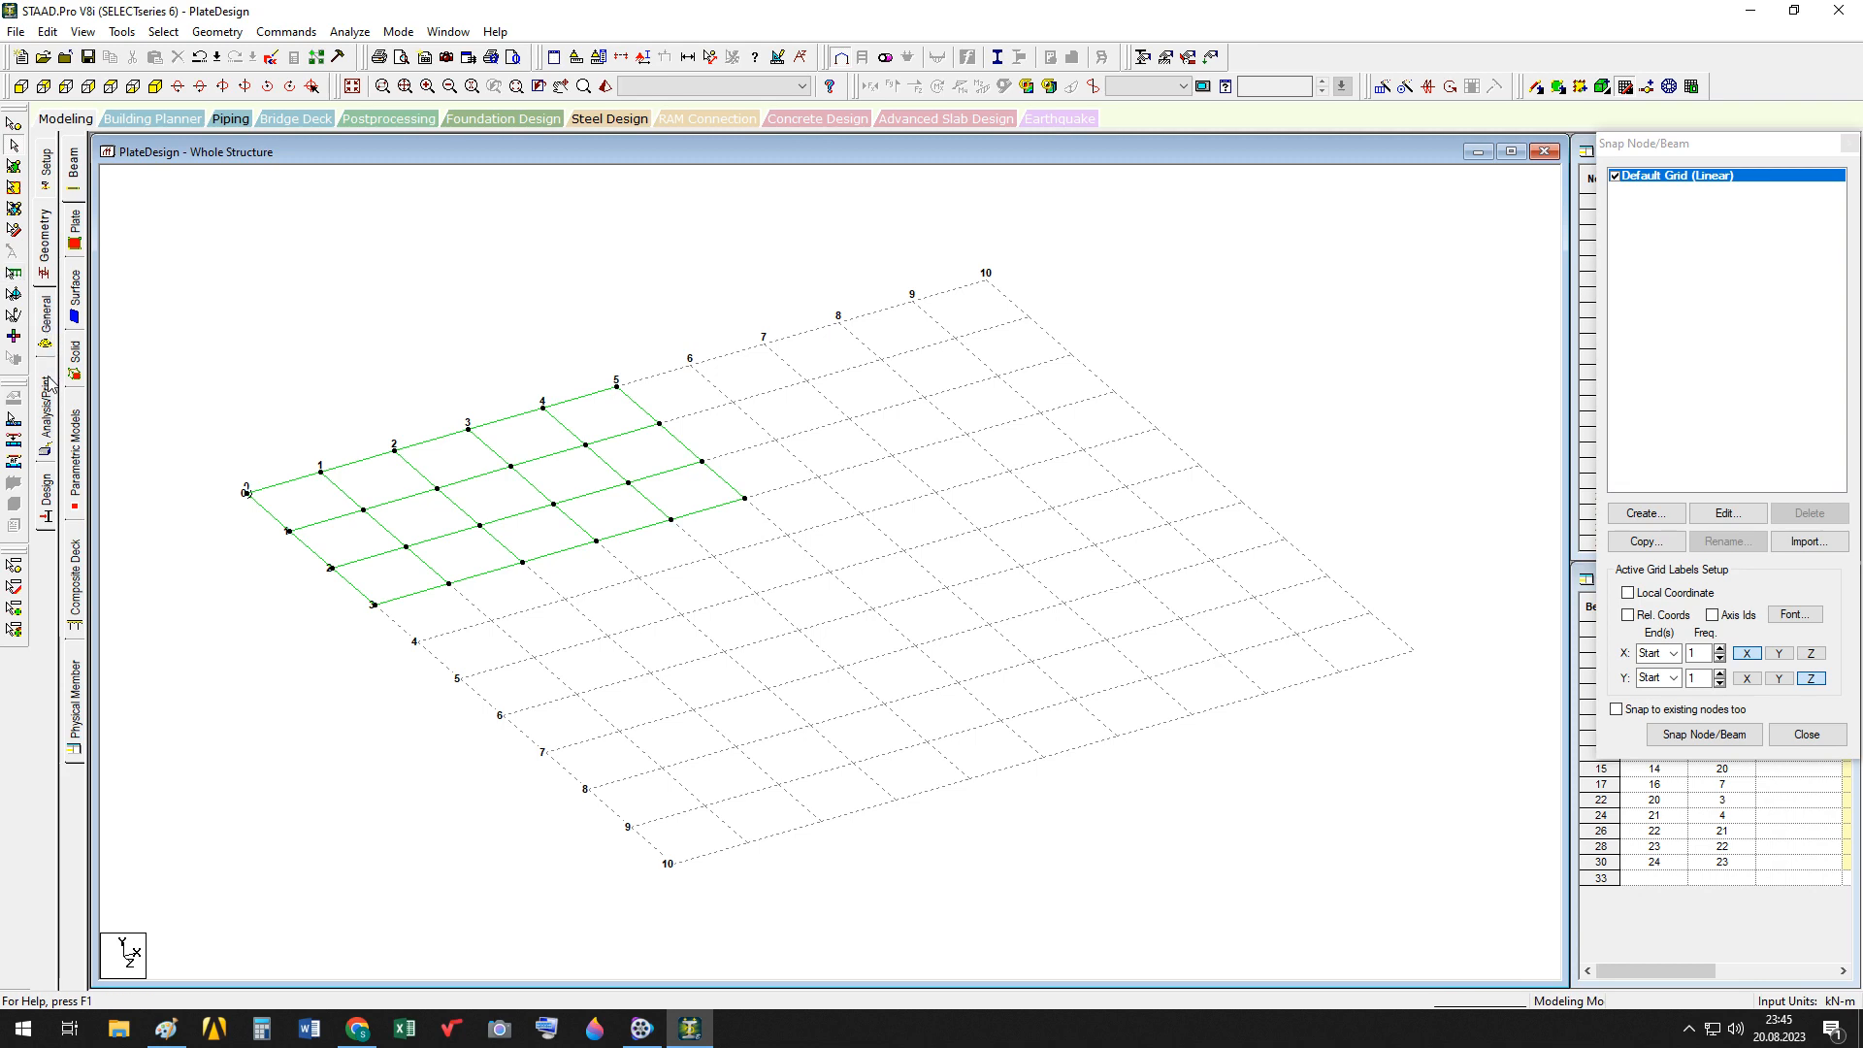
Create a fixed support definition for the structure
left_click(48, 335)
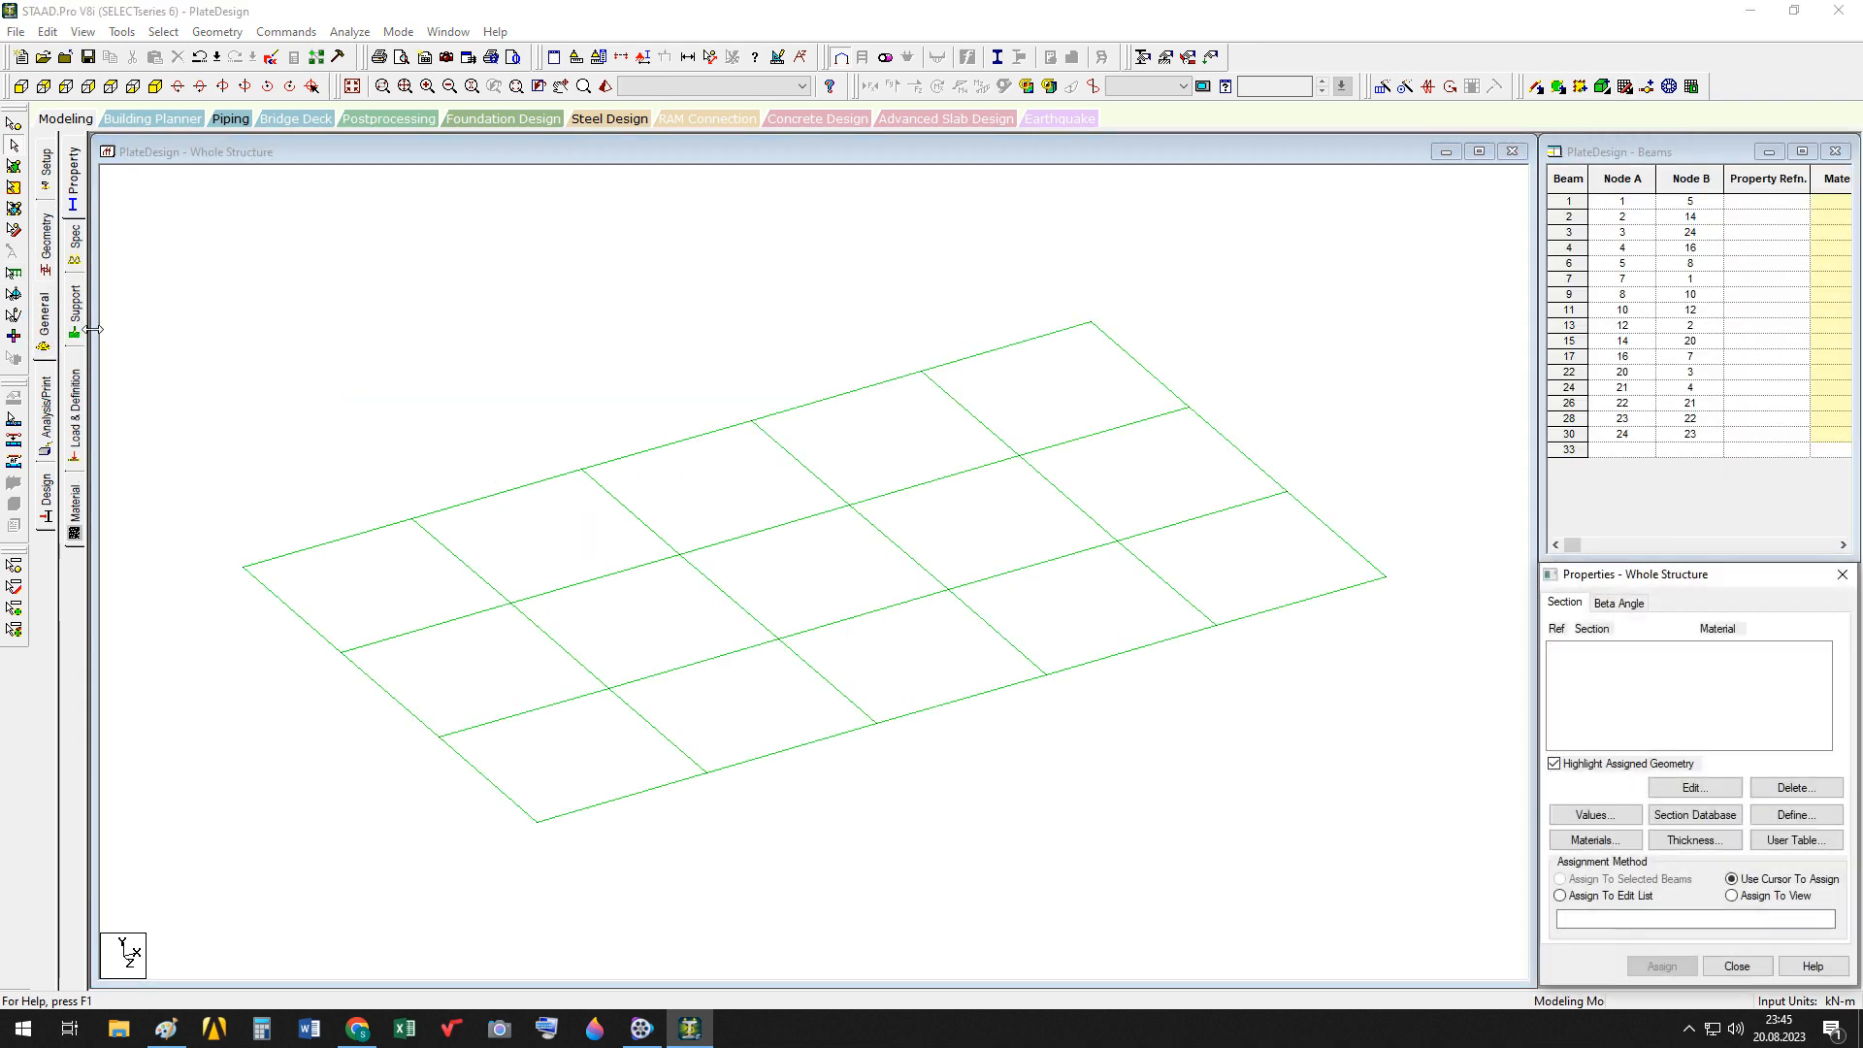
left_click(75, 310)
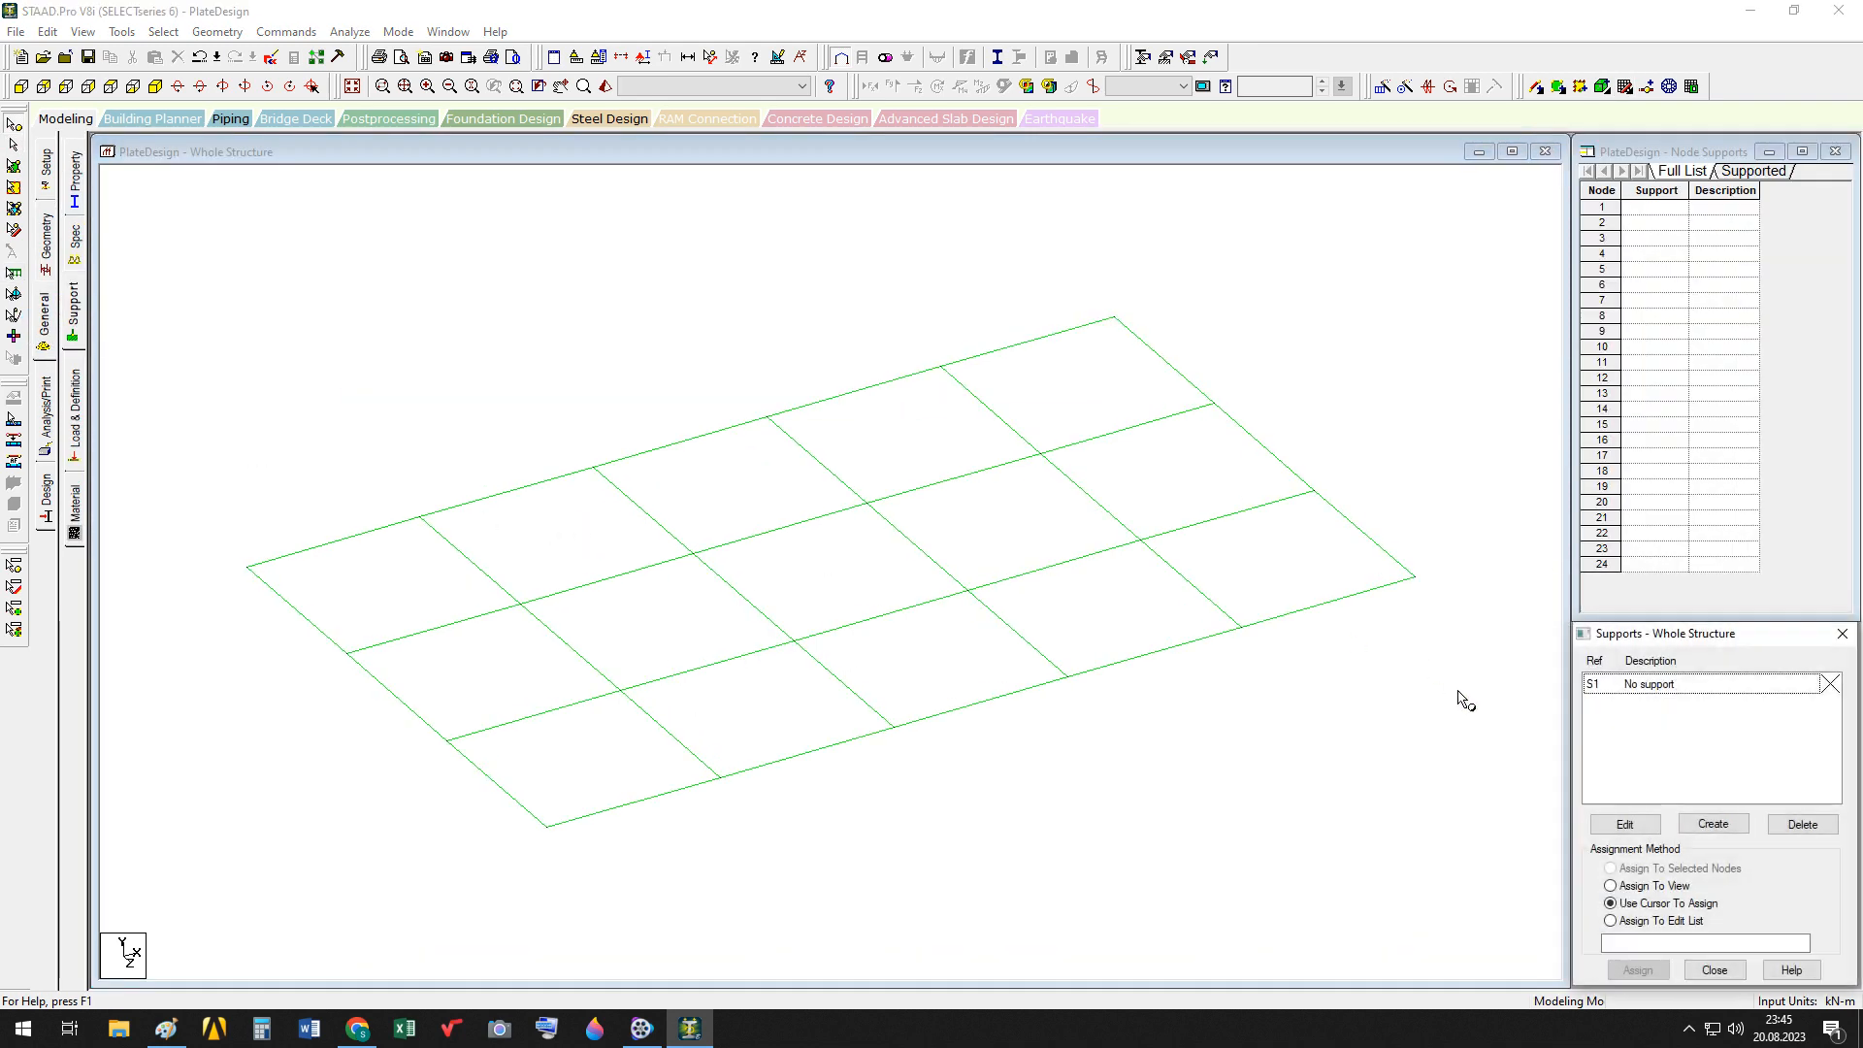
left_click(1713, 824)
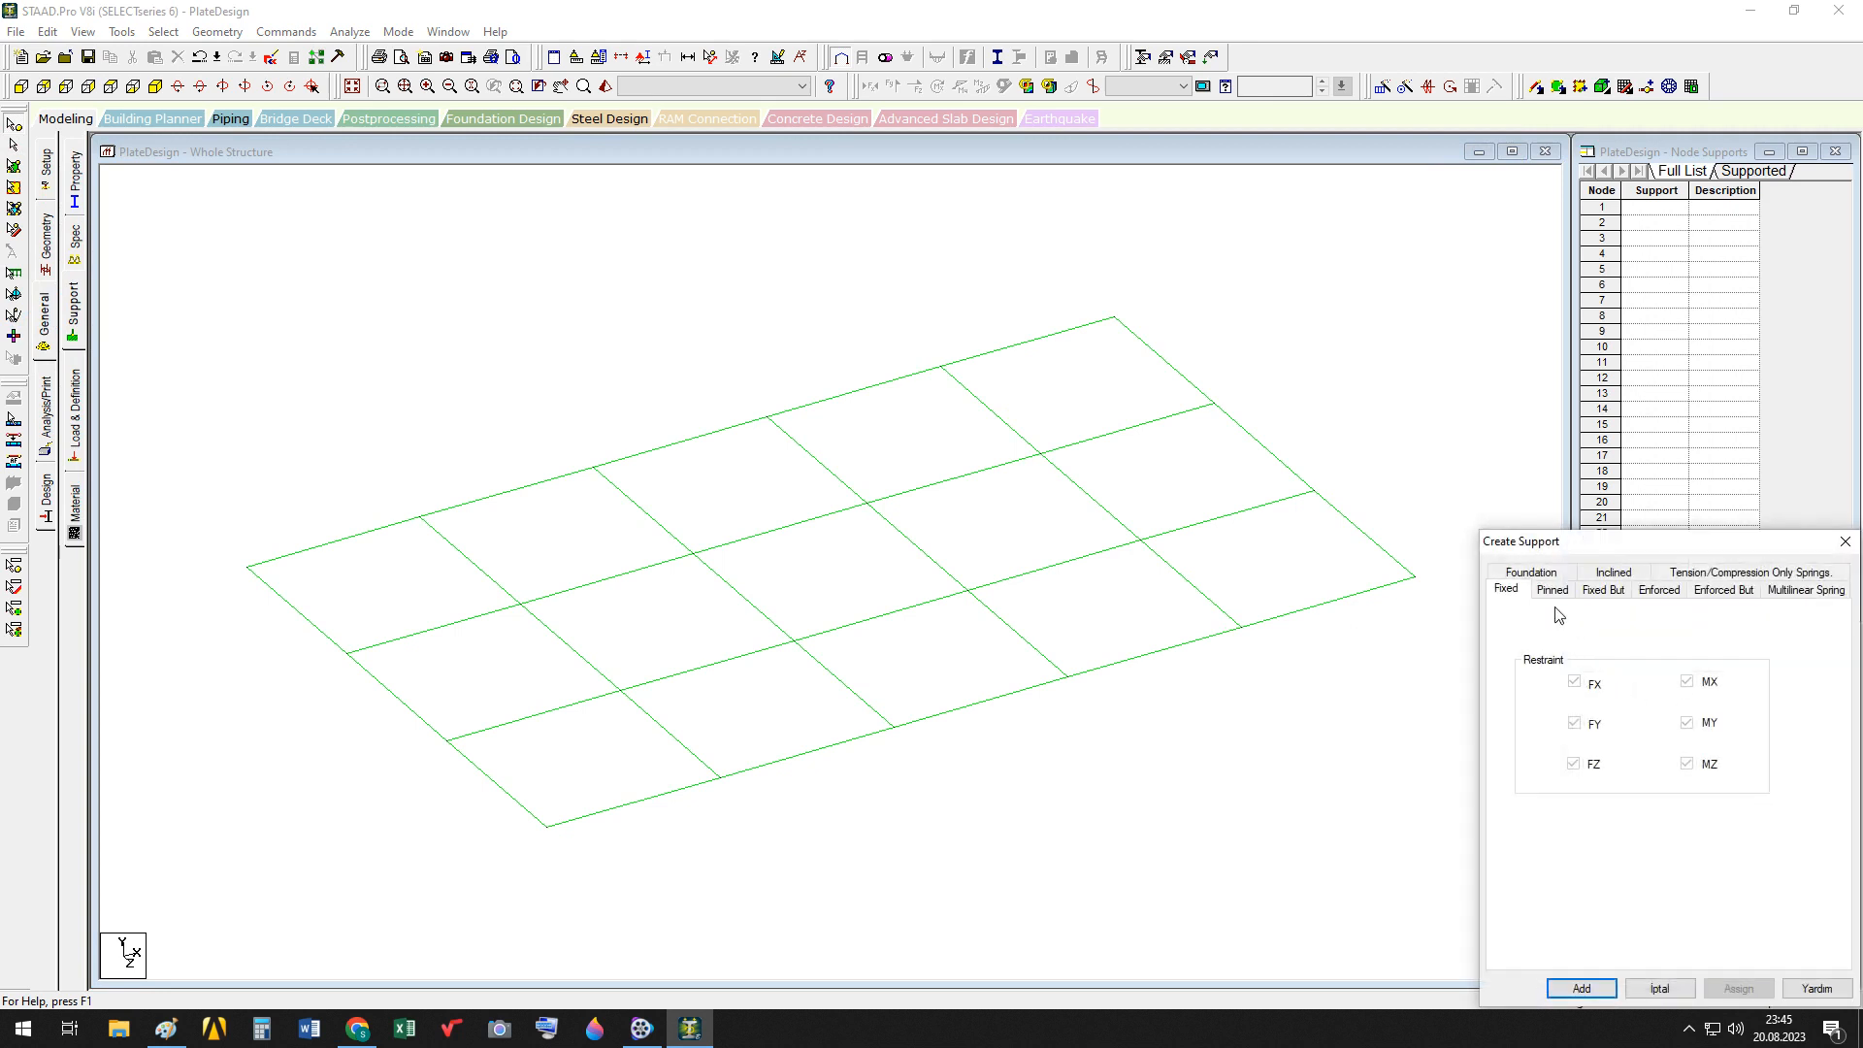
left_click(1552, 590)
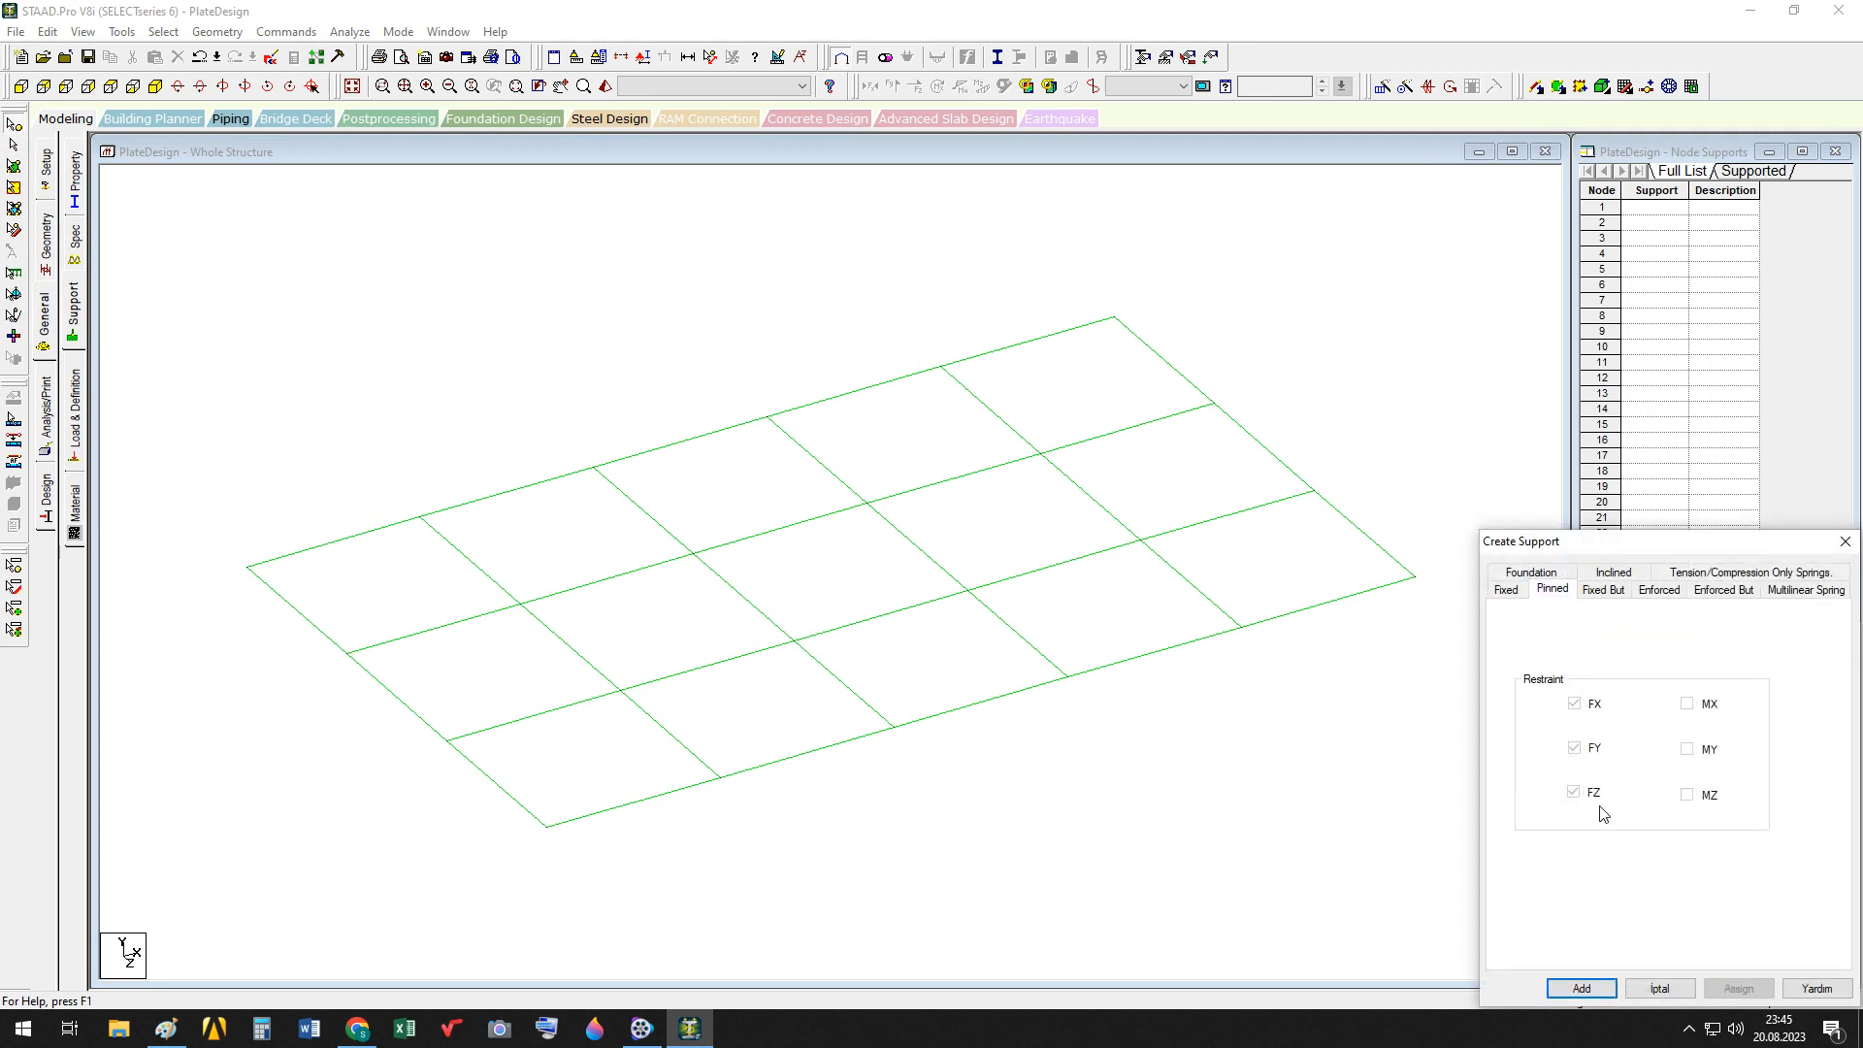
left_click(1510, 593)
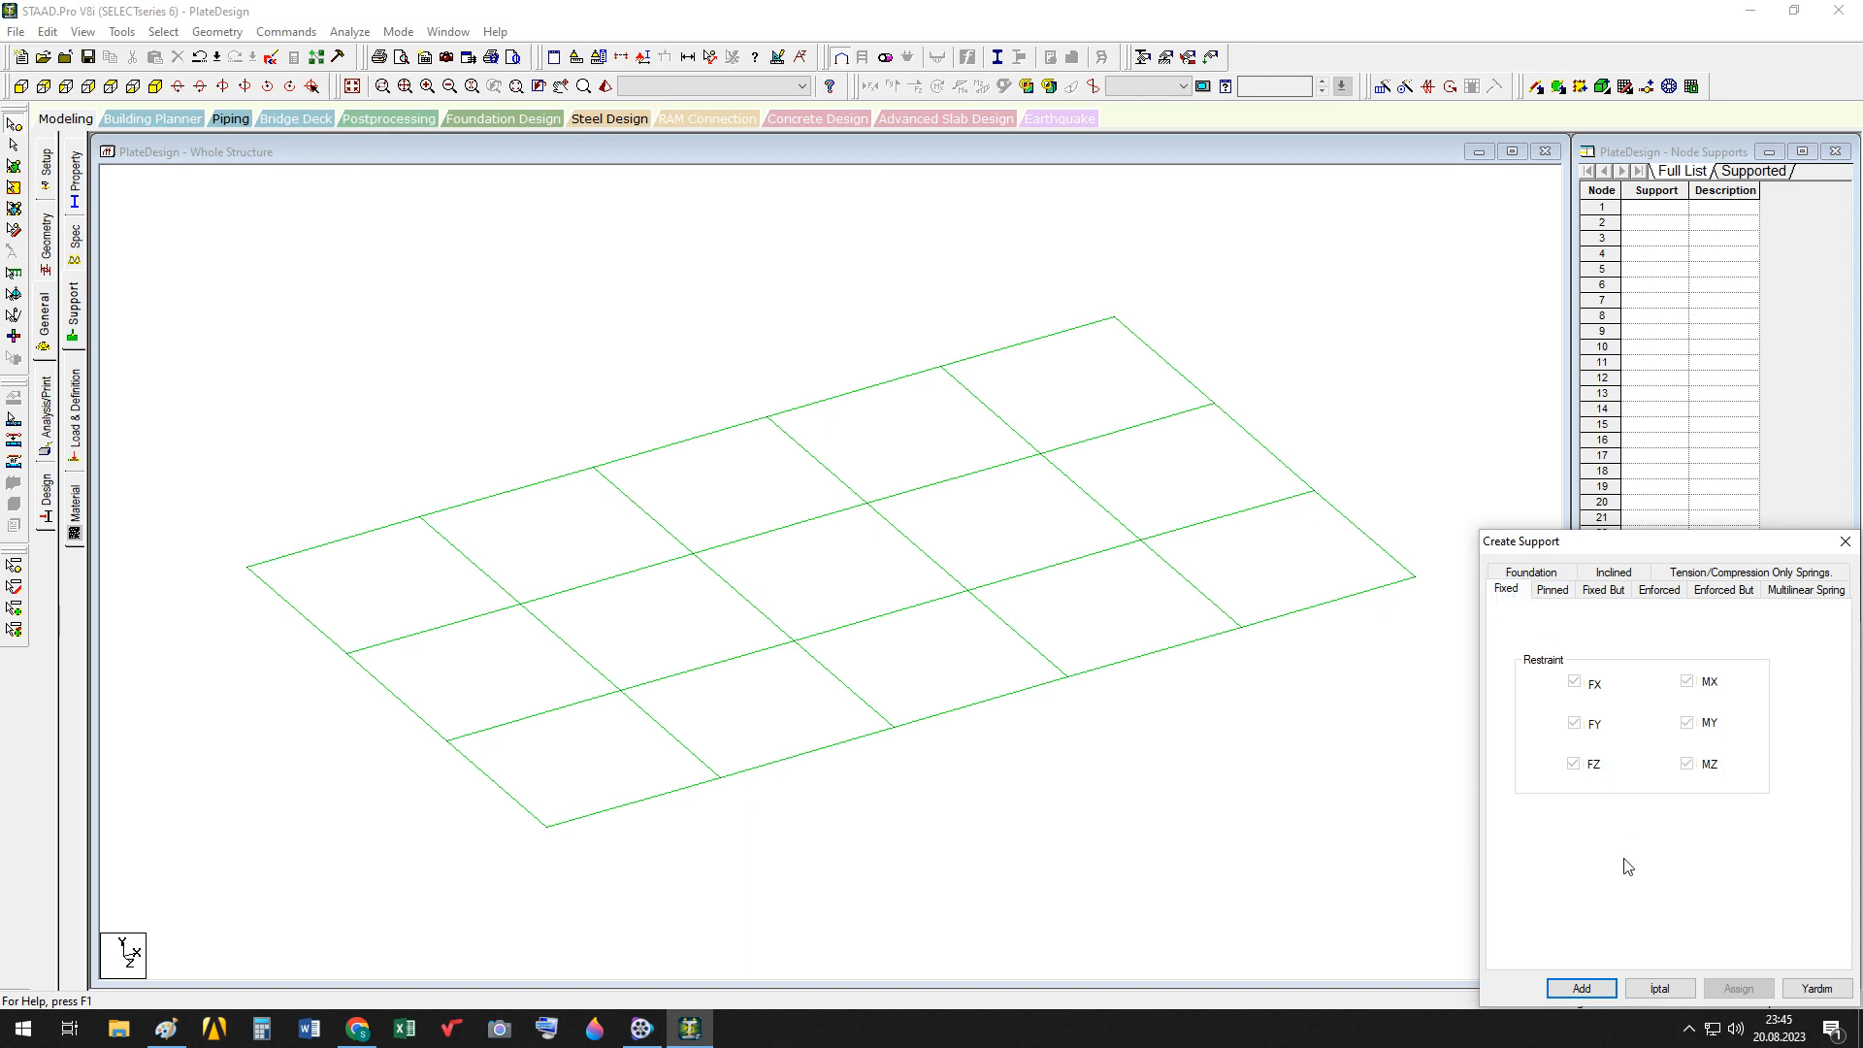
left_click(1613, 986)
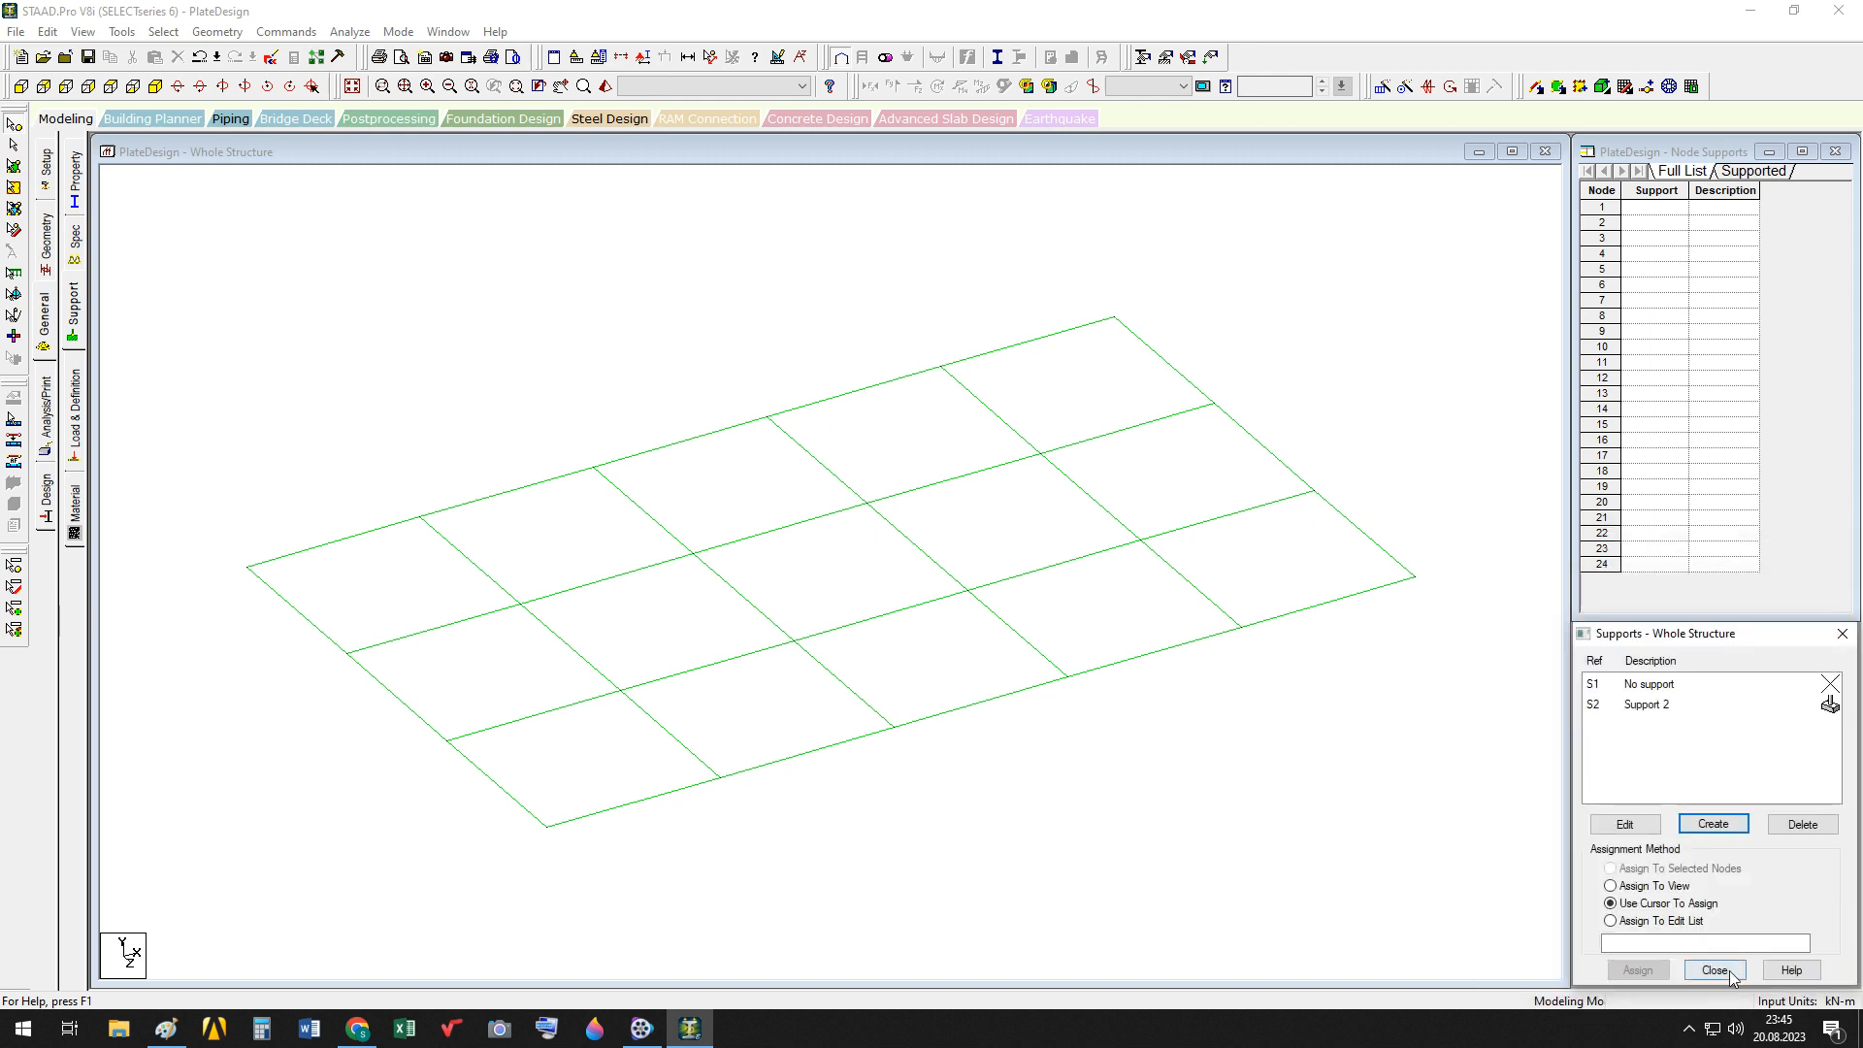
Assign the fixed Support 2 to nodes 1, 7, 16 and 4 along one 3 m edge of the plate
left_click(1642, 708)
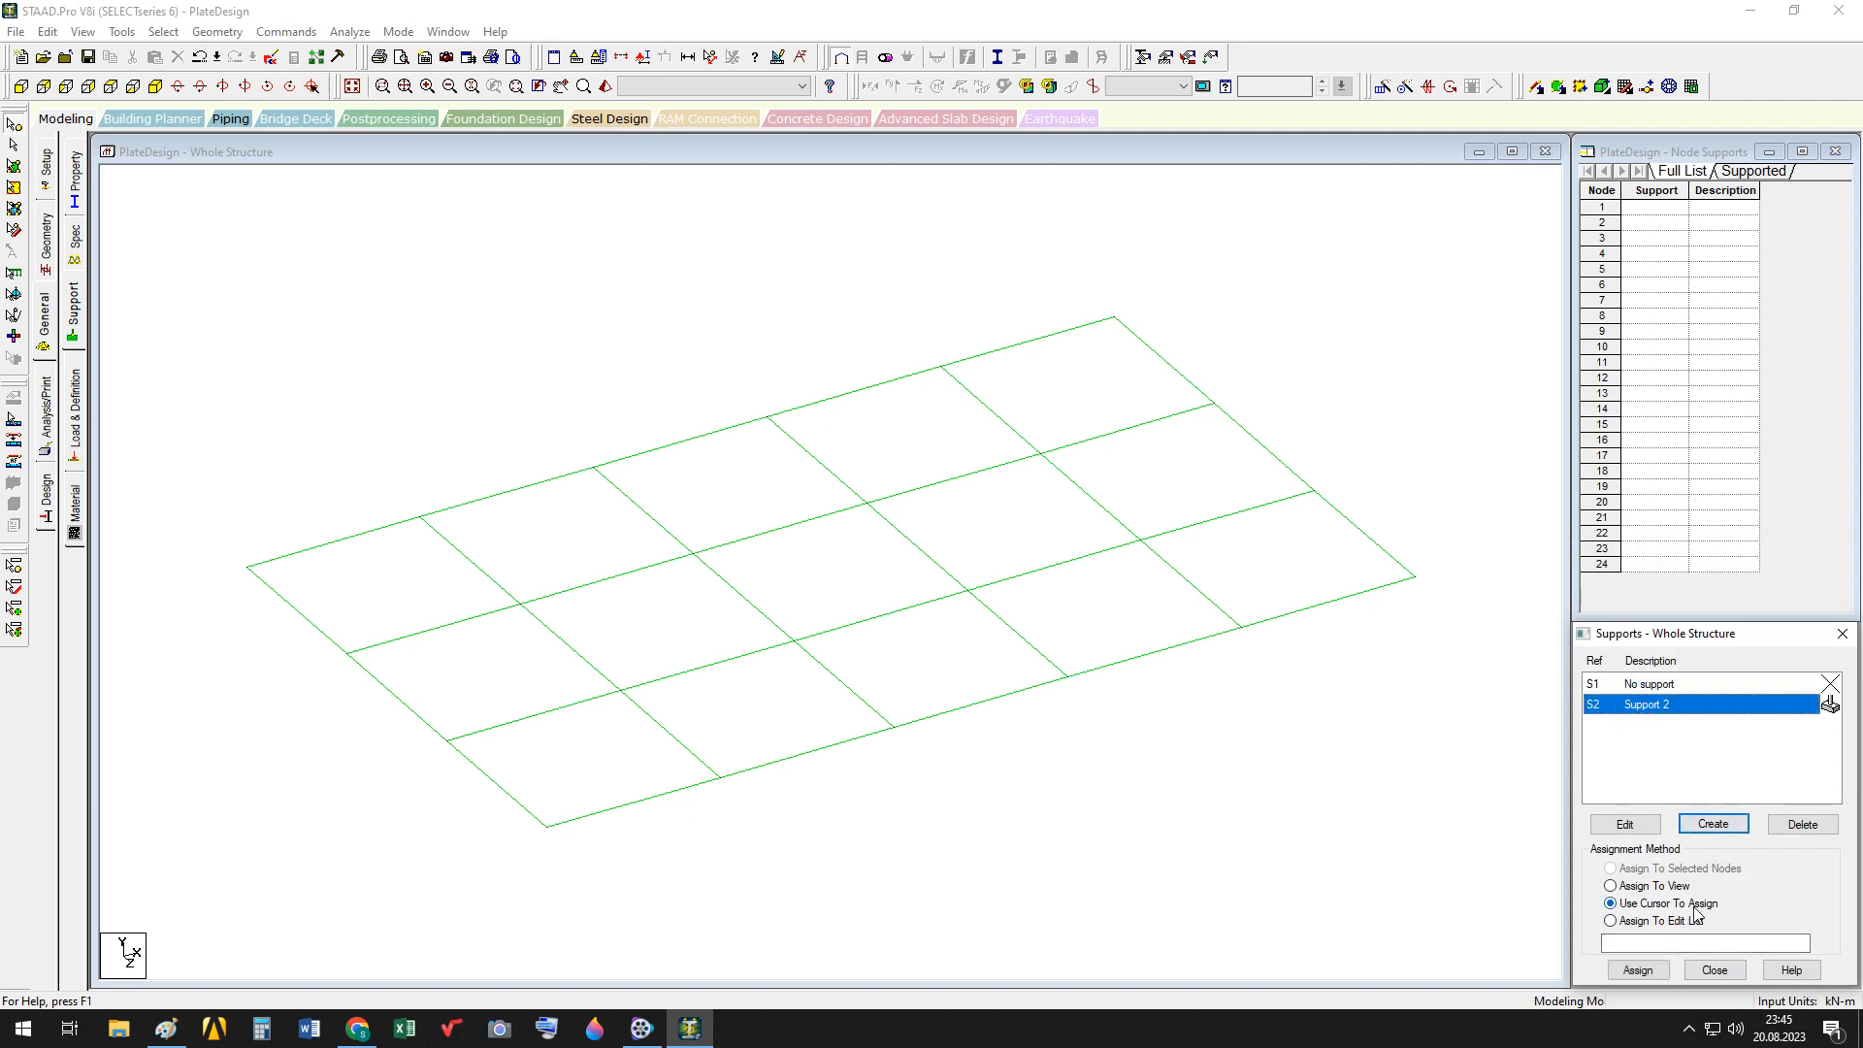
left_click(248, 571)
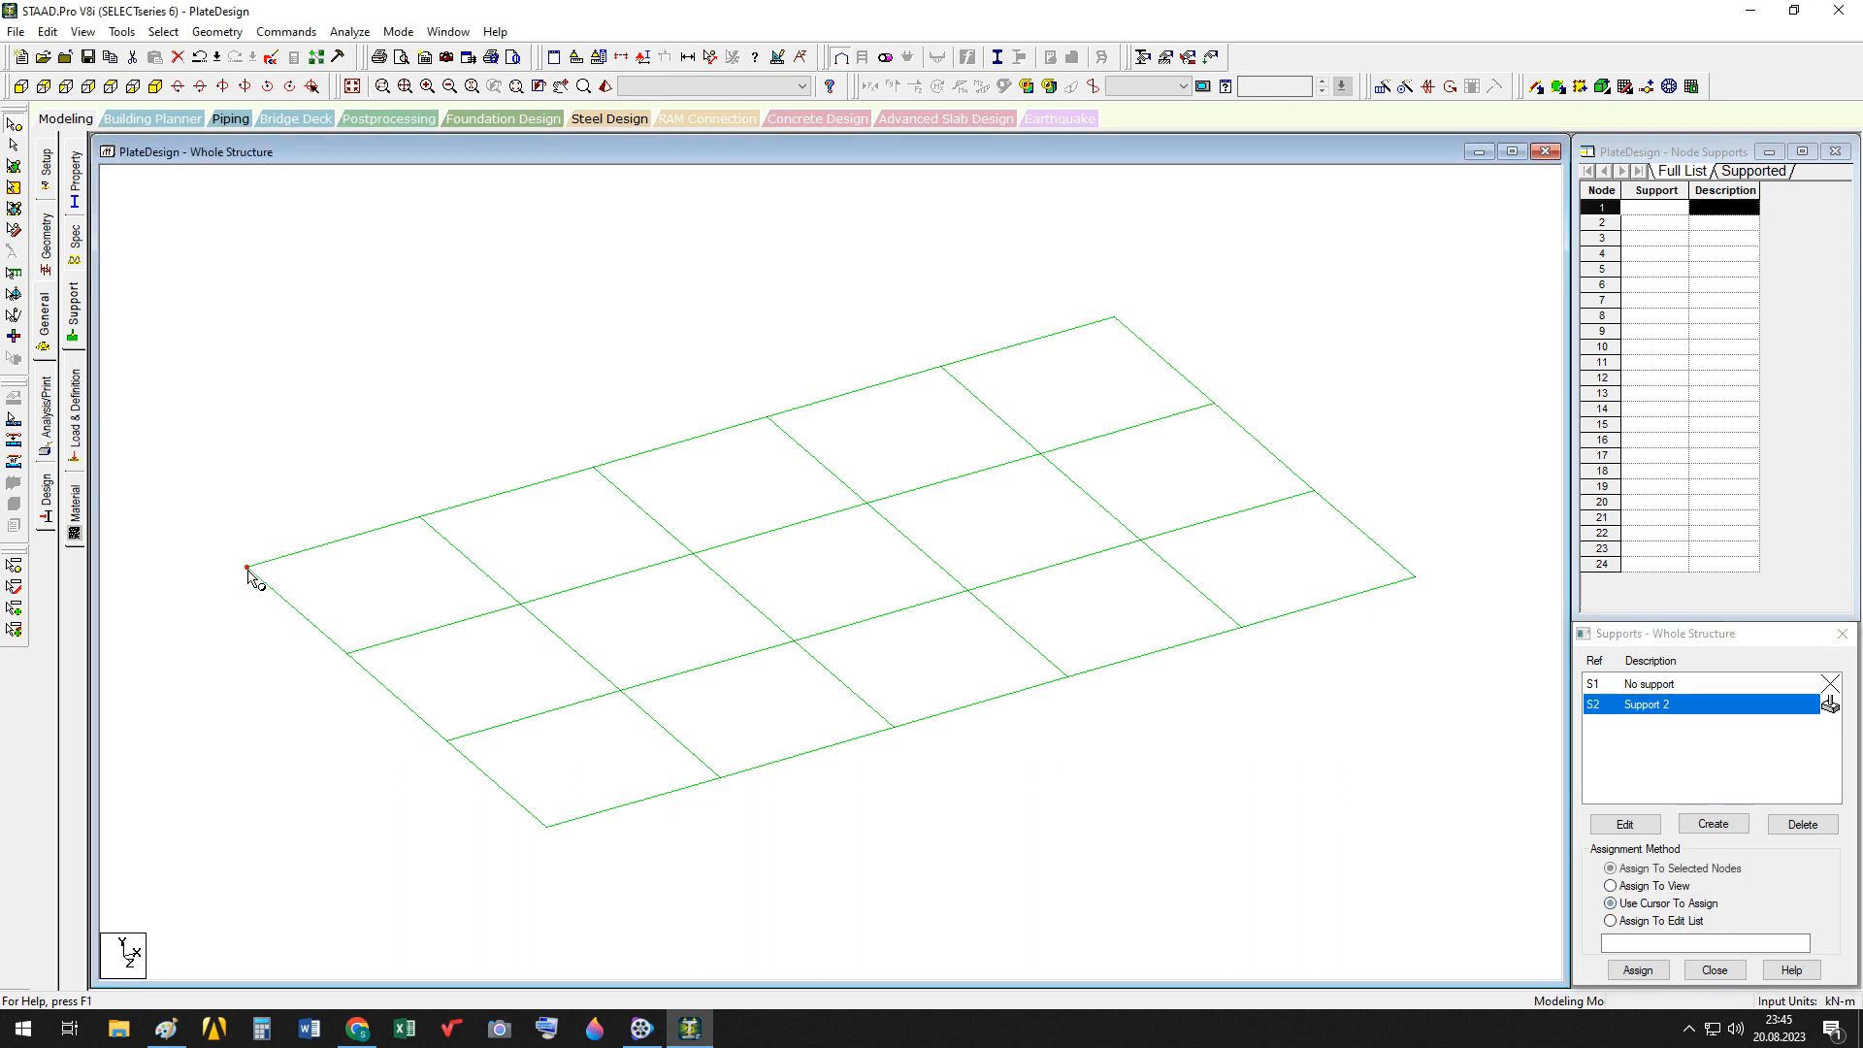
left_click(1654, 907)
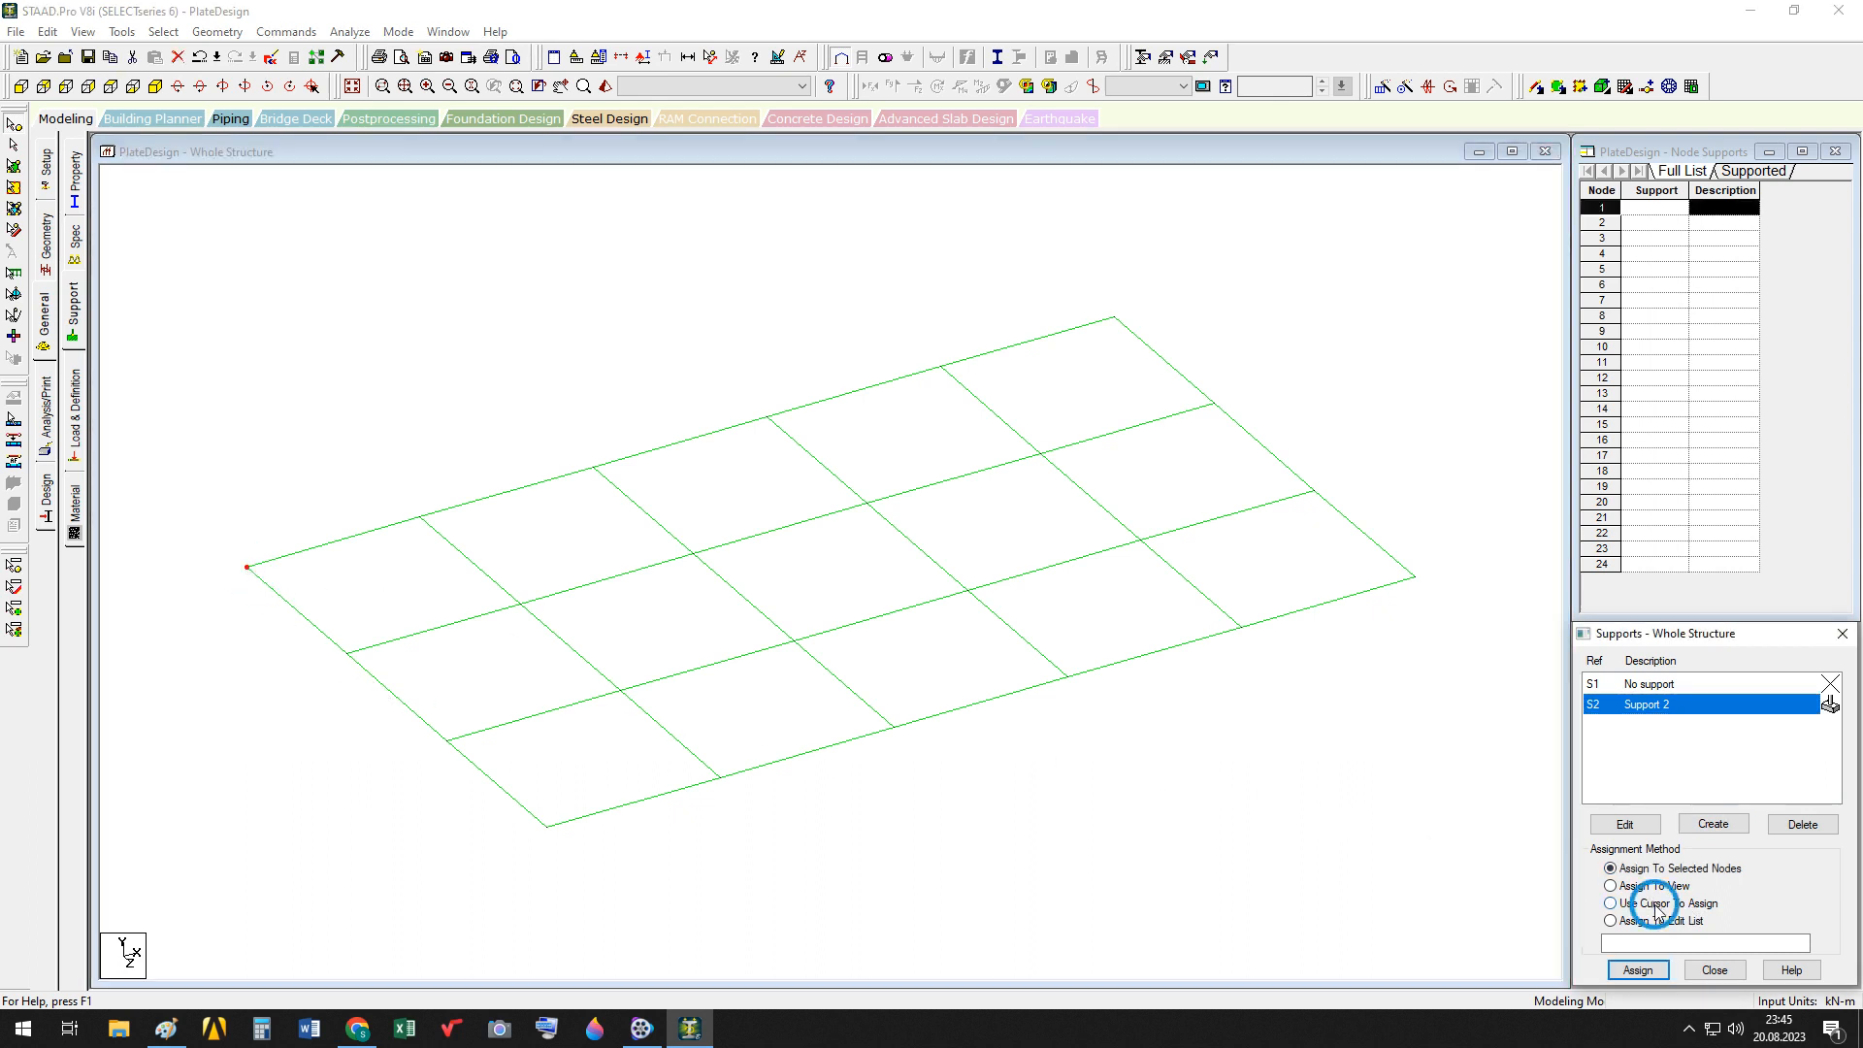
left_click(1638, 971)
left_click(250, 569)
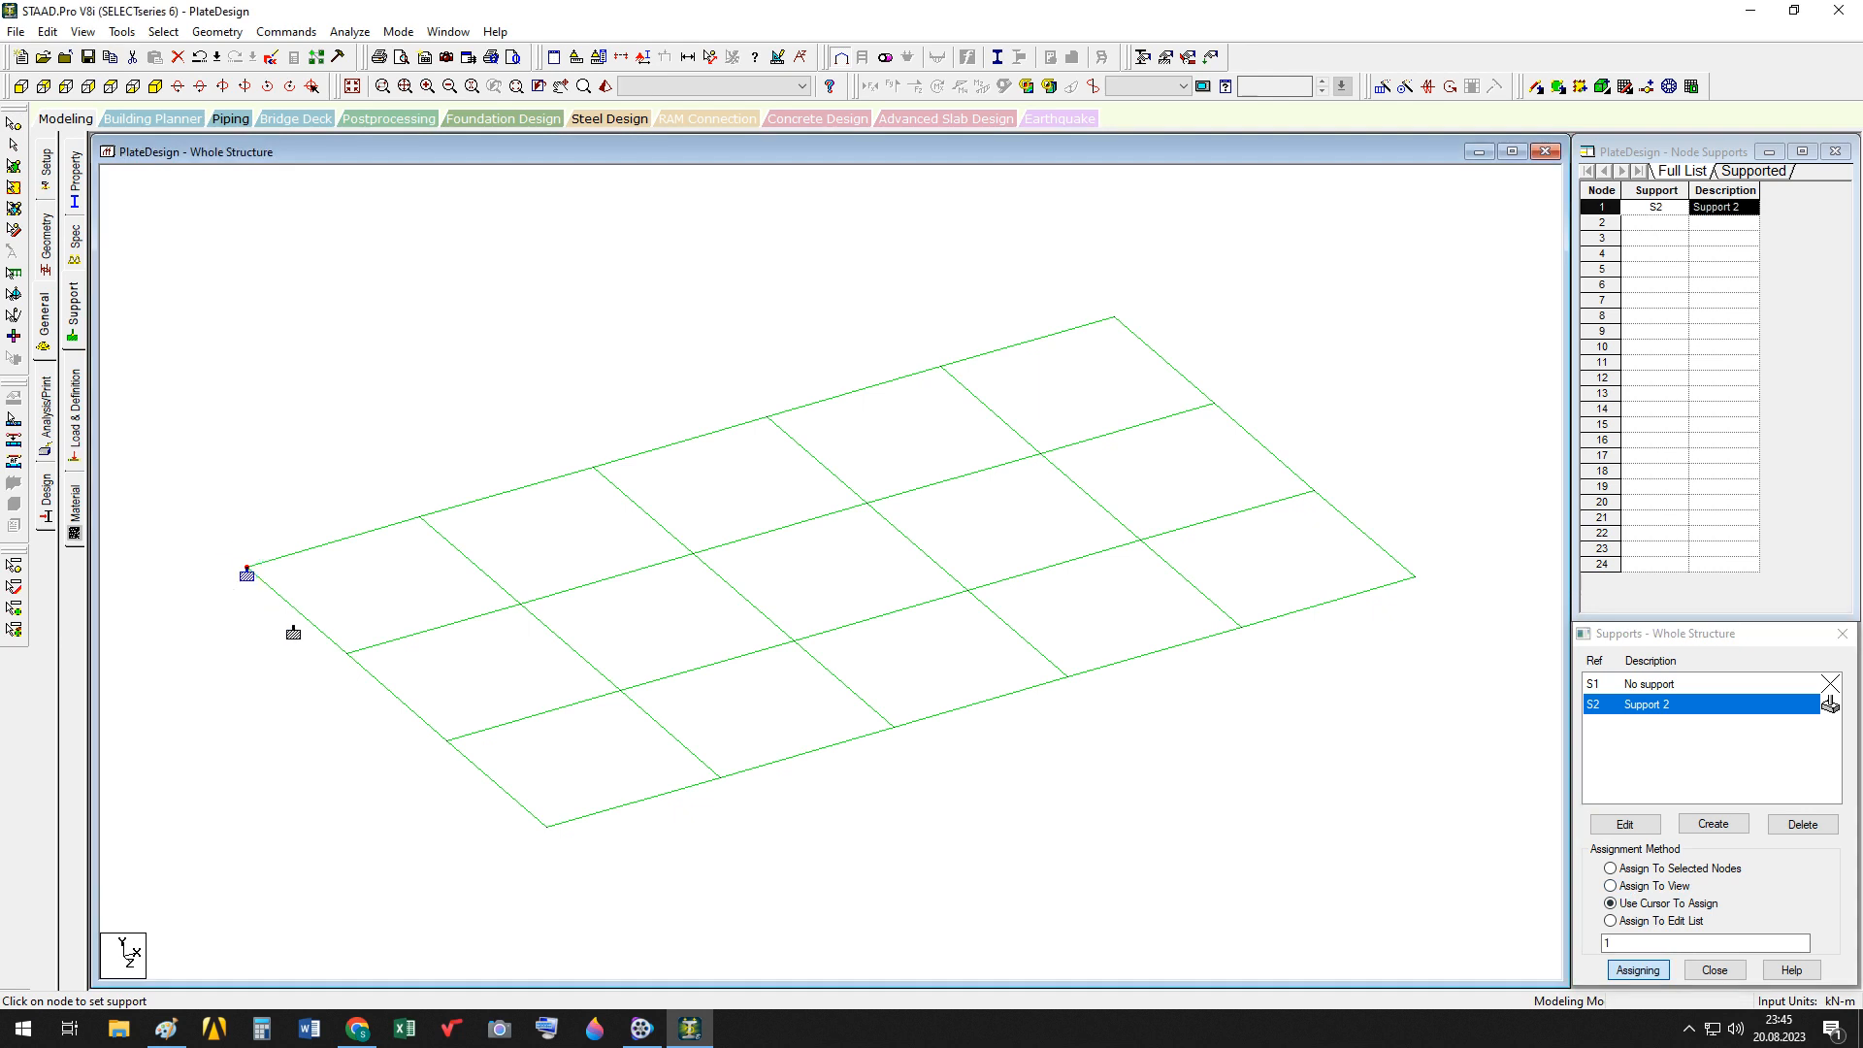
left_click(347, 655)
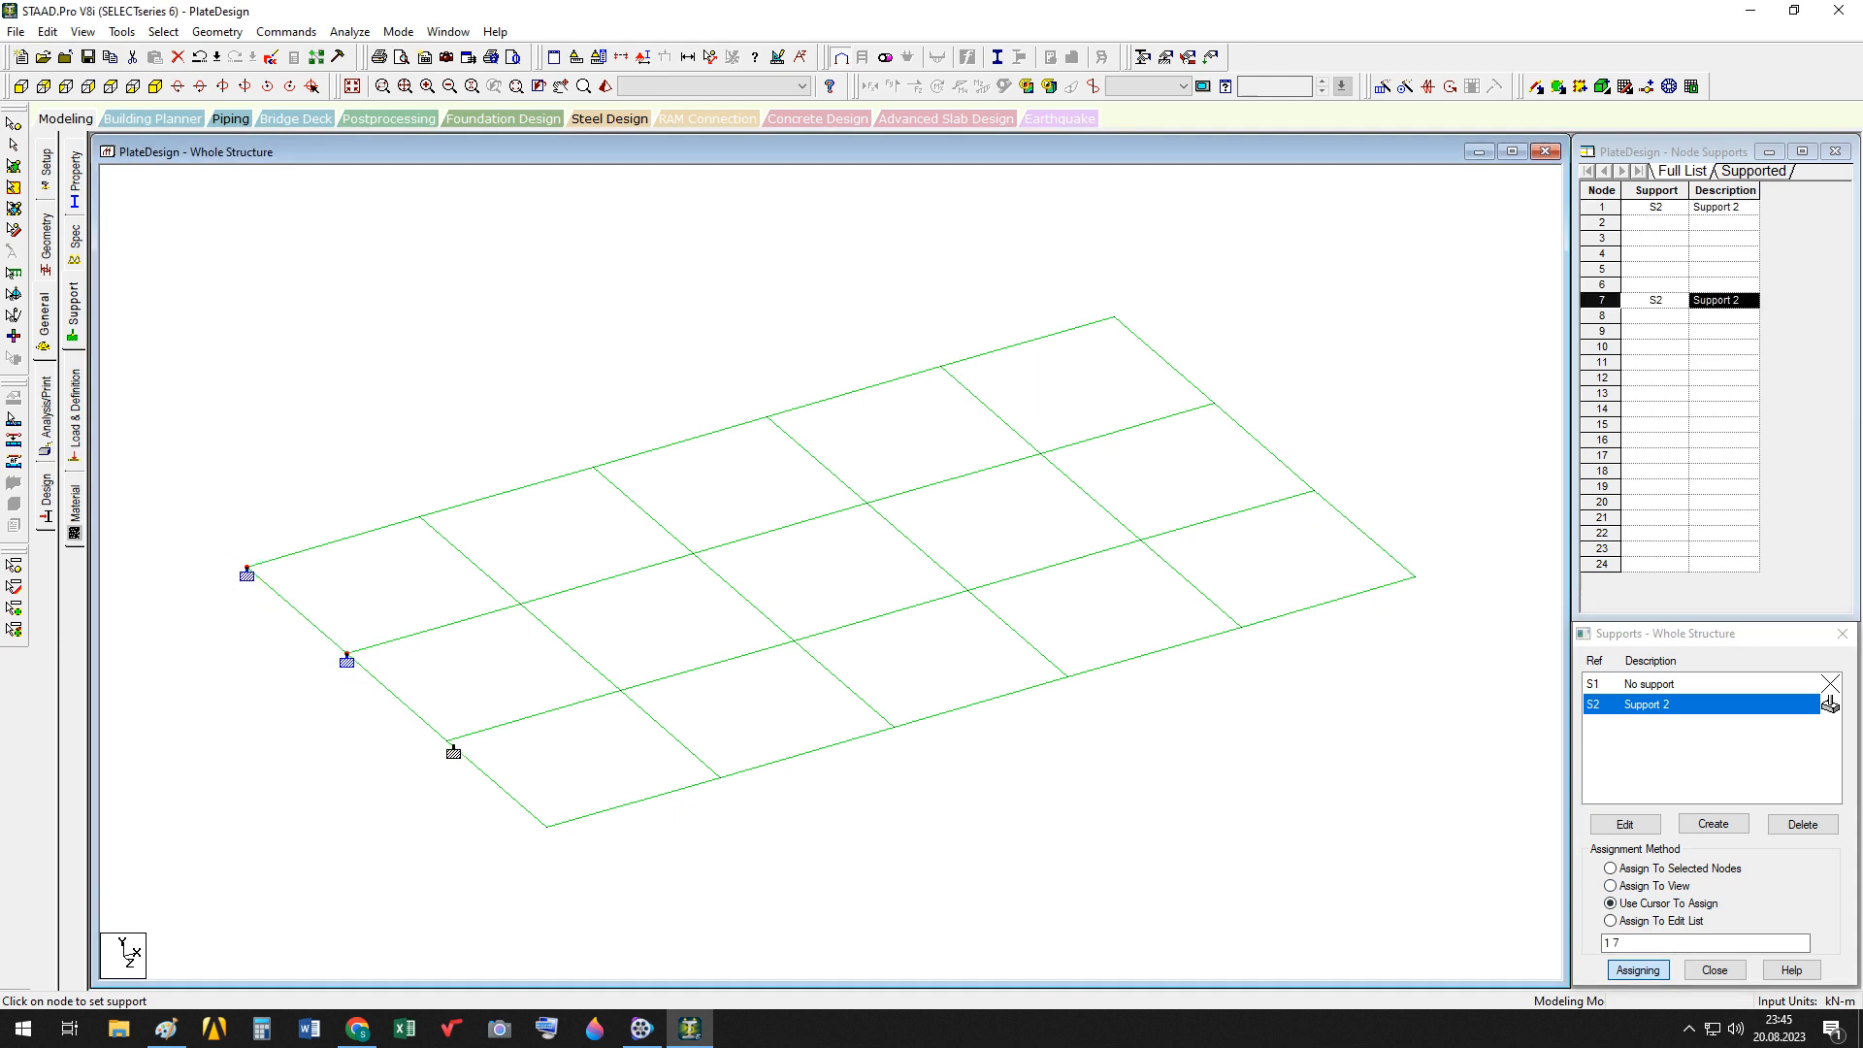
left_click(448, 743)
left_click(547, 827)
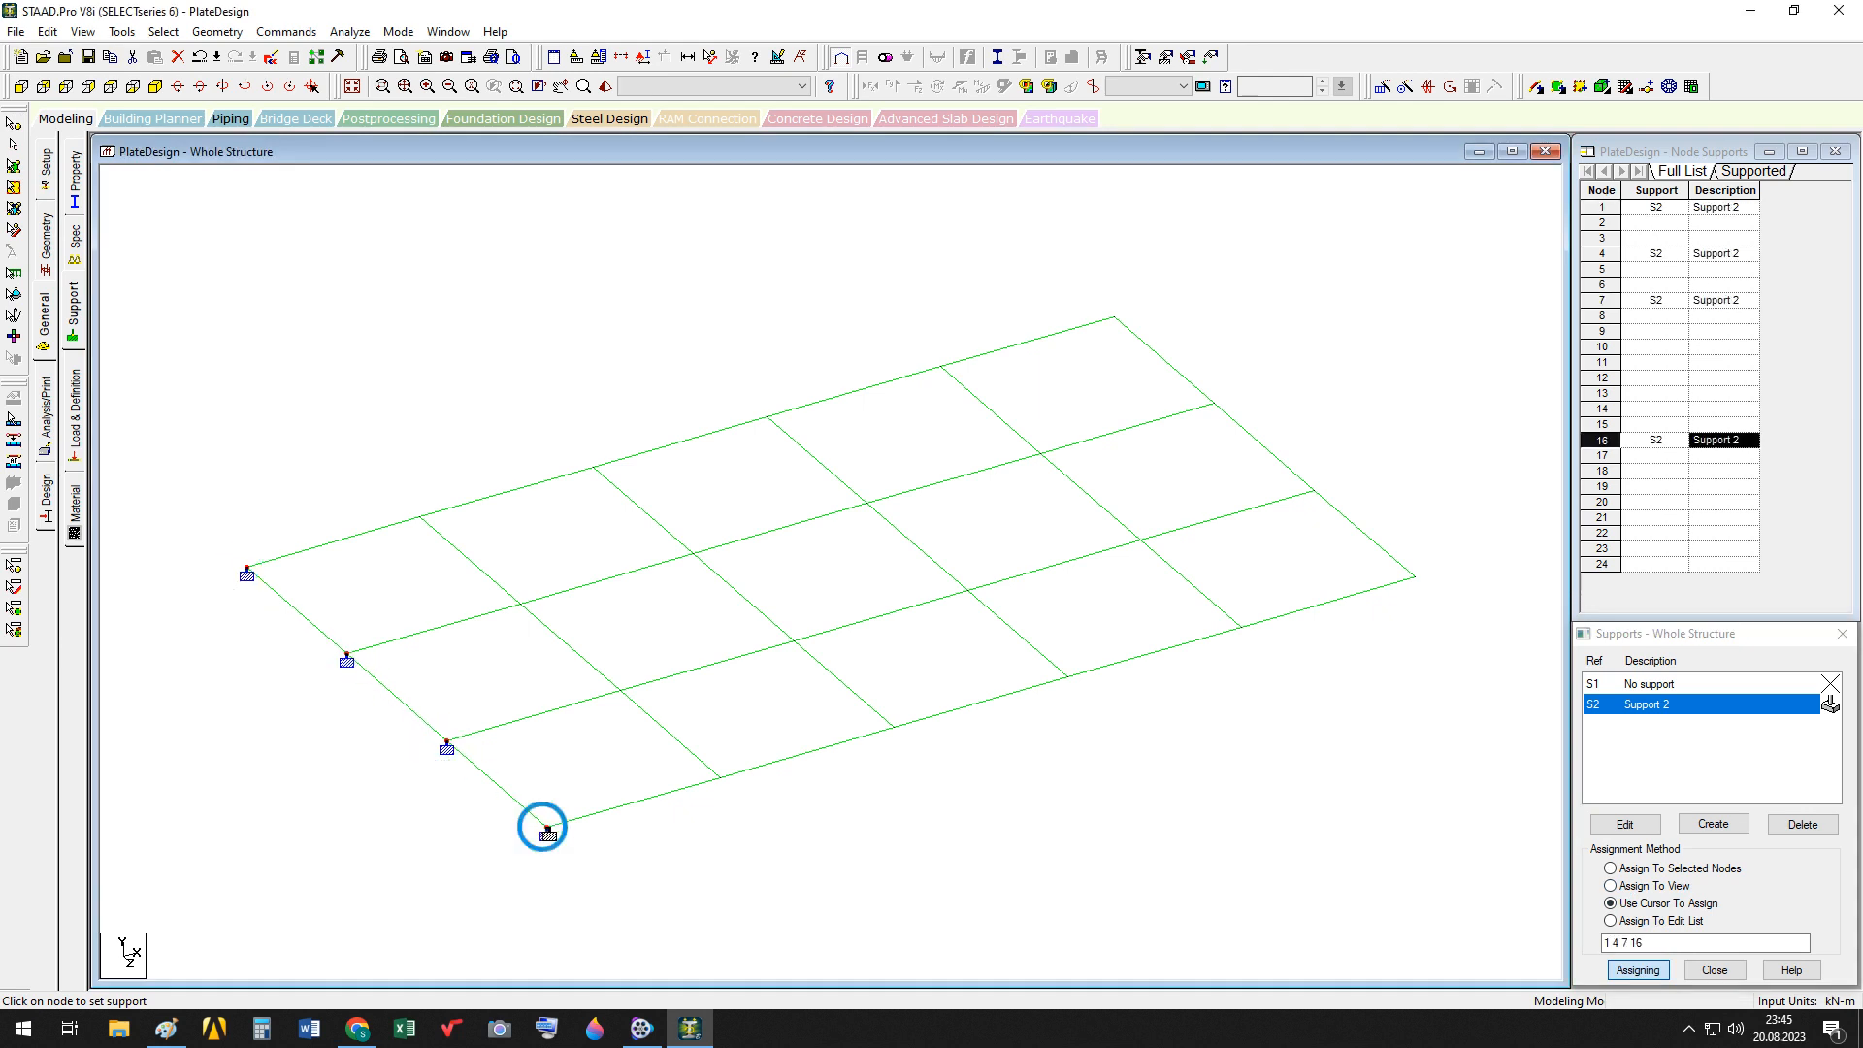
Assign the fixed support to nodes 2, 14, 20 and 3 along the opposite 3 m edge
left_click(1114, 319)
left_click(1214, 407)
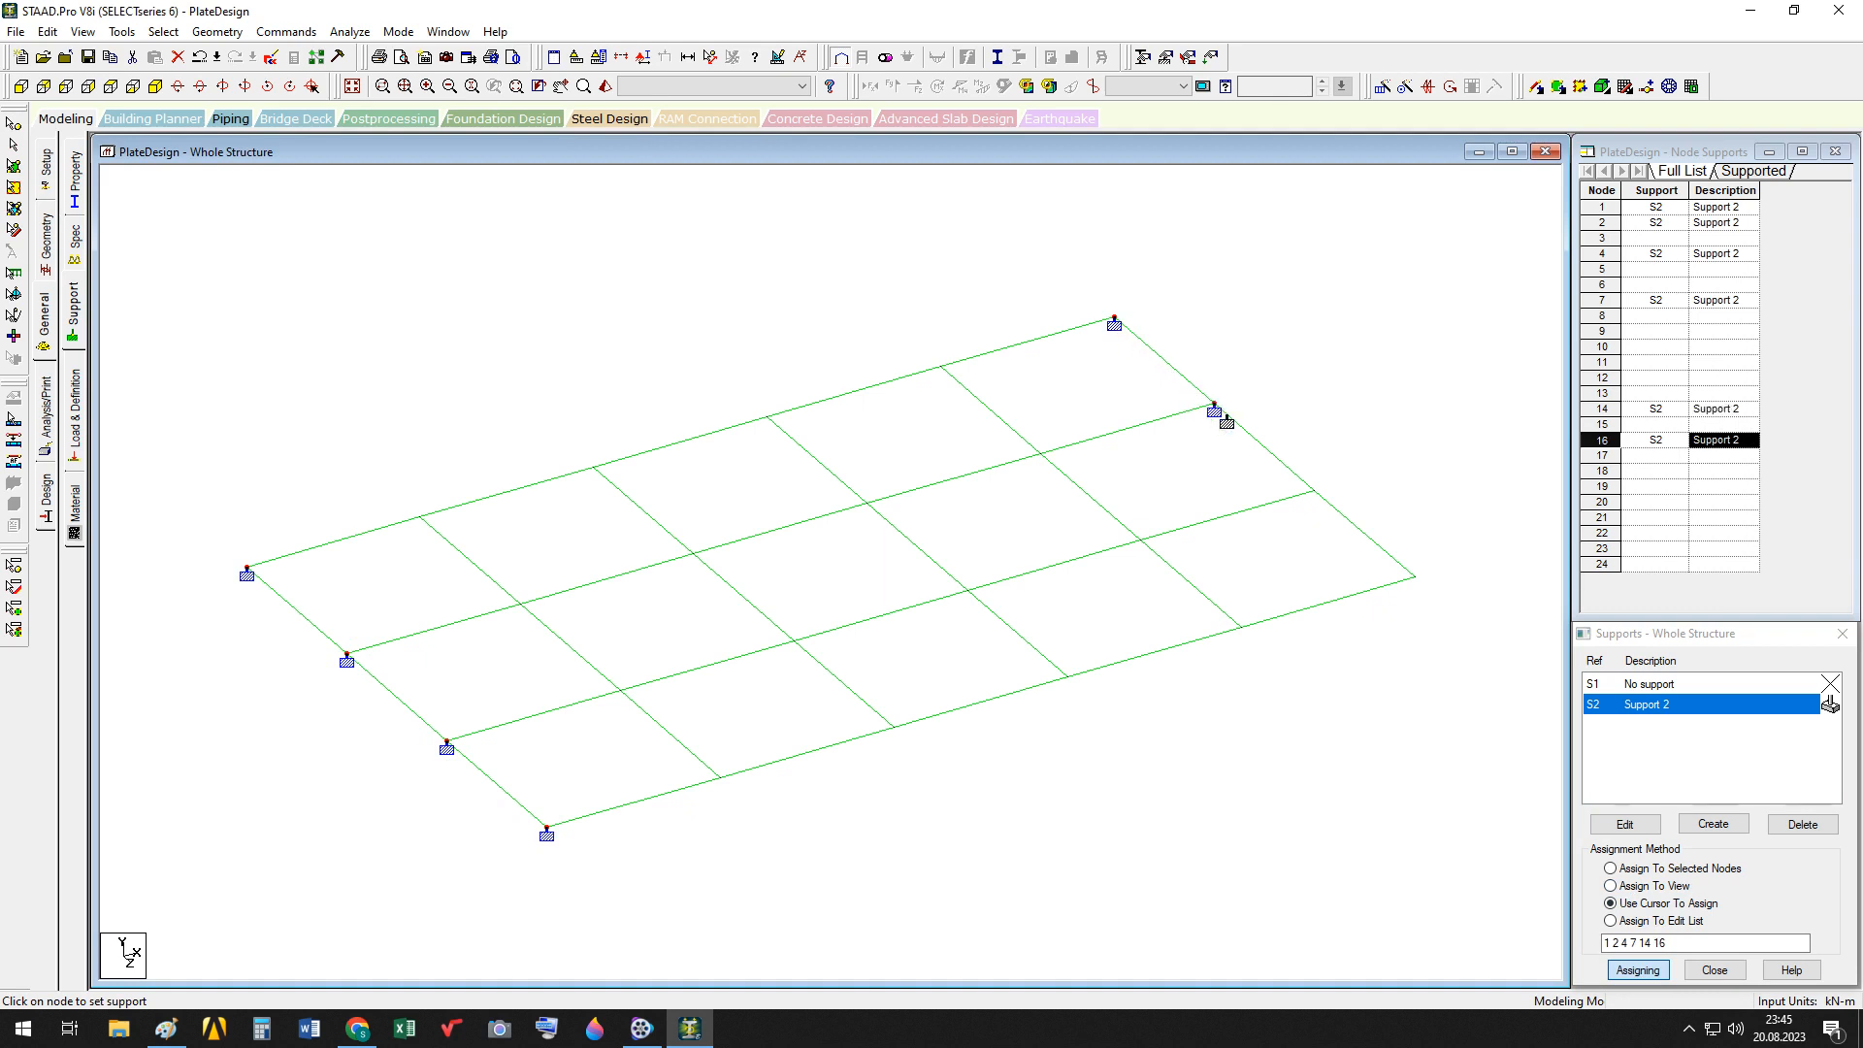
left_click(1314, 494)
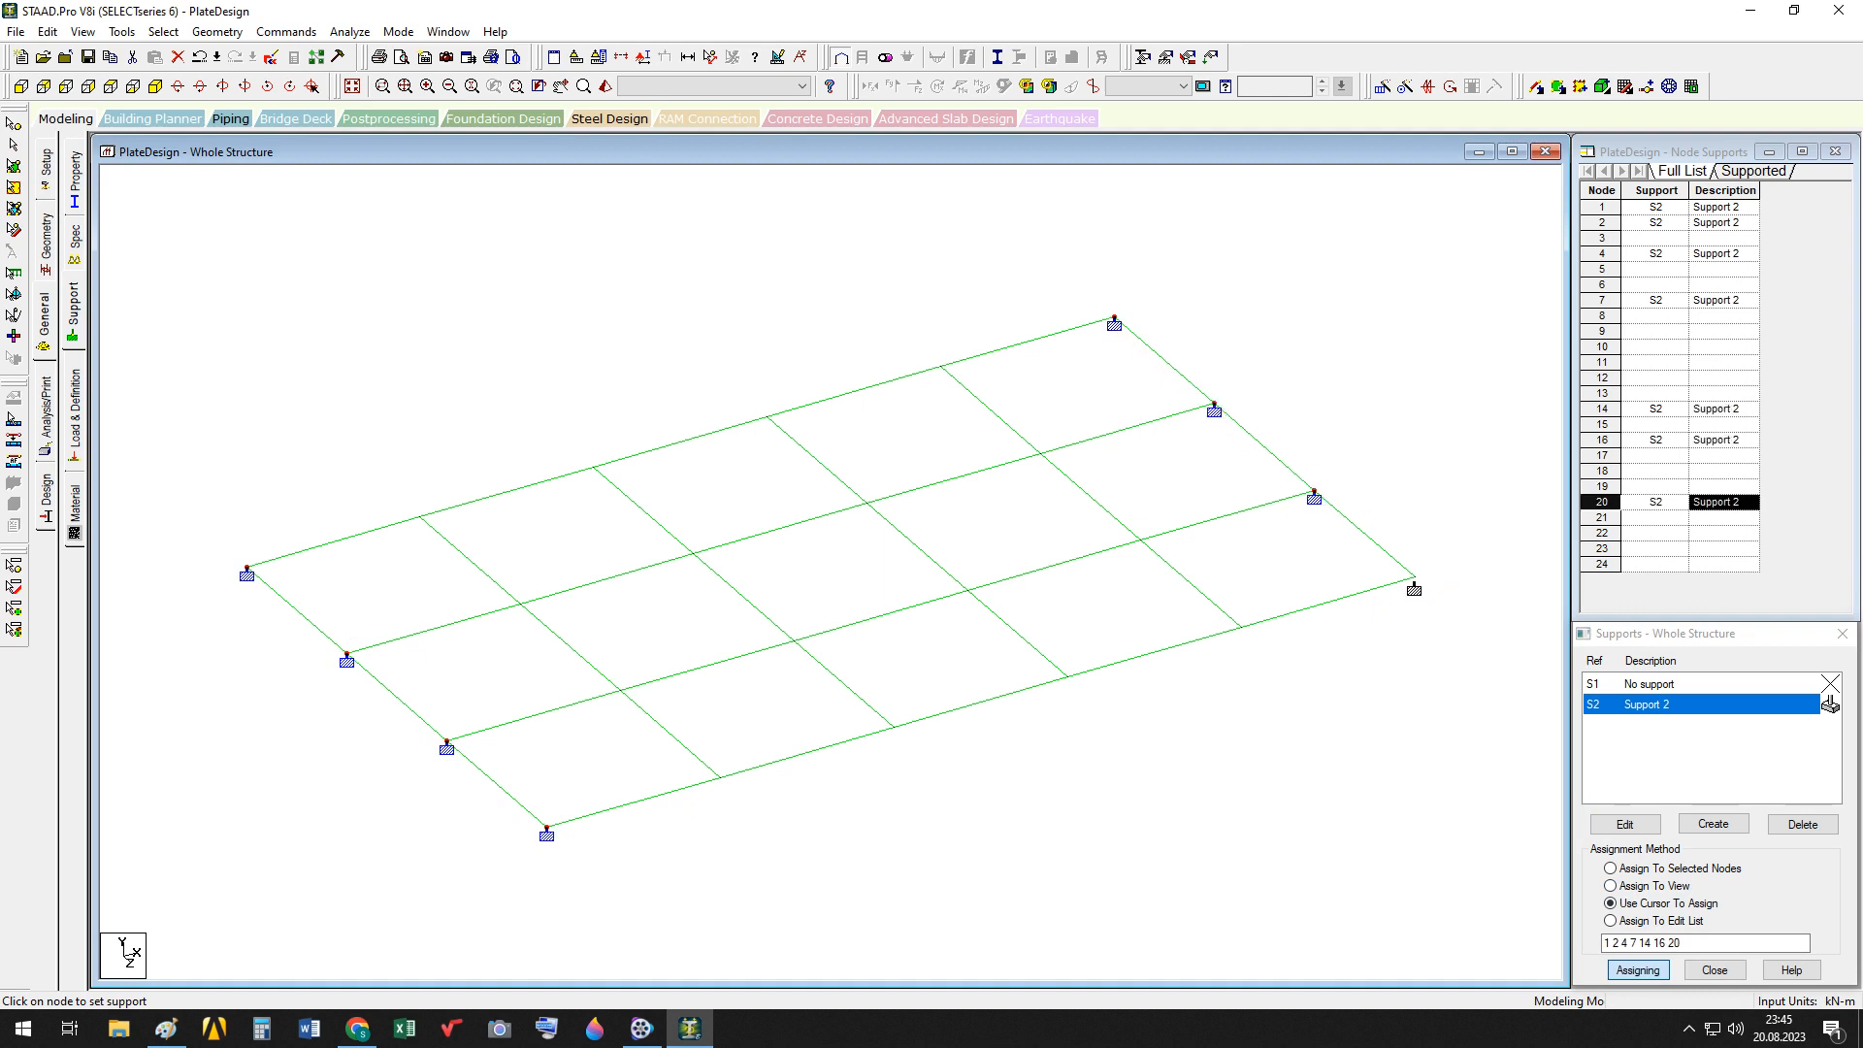
left_click(1414, 582)
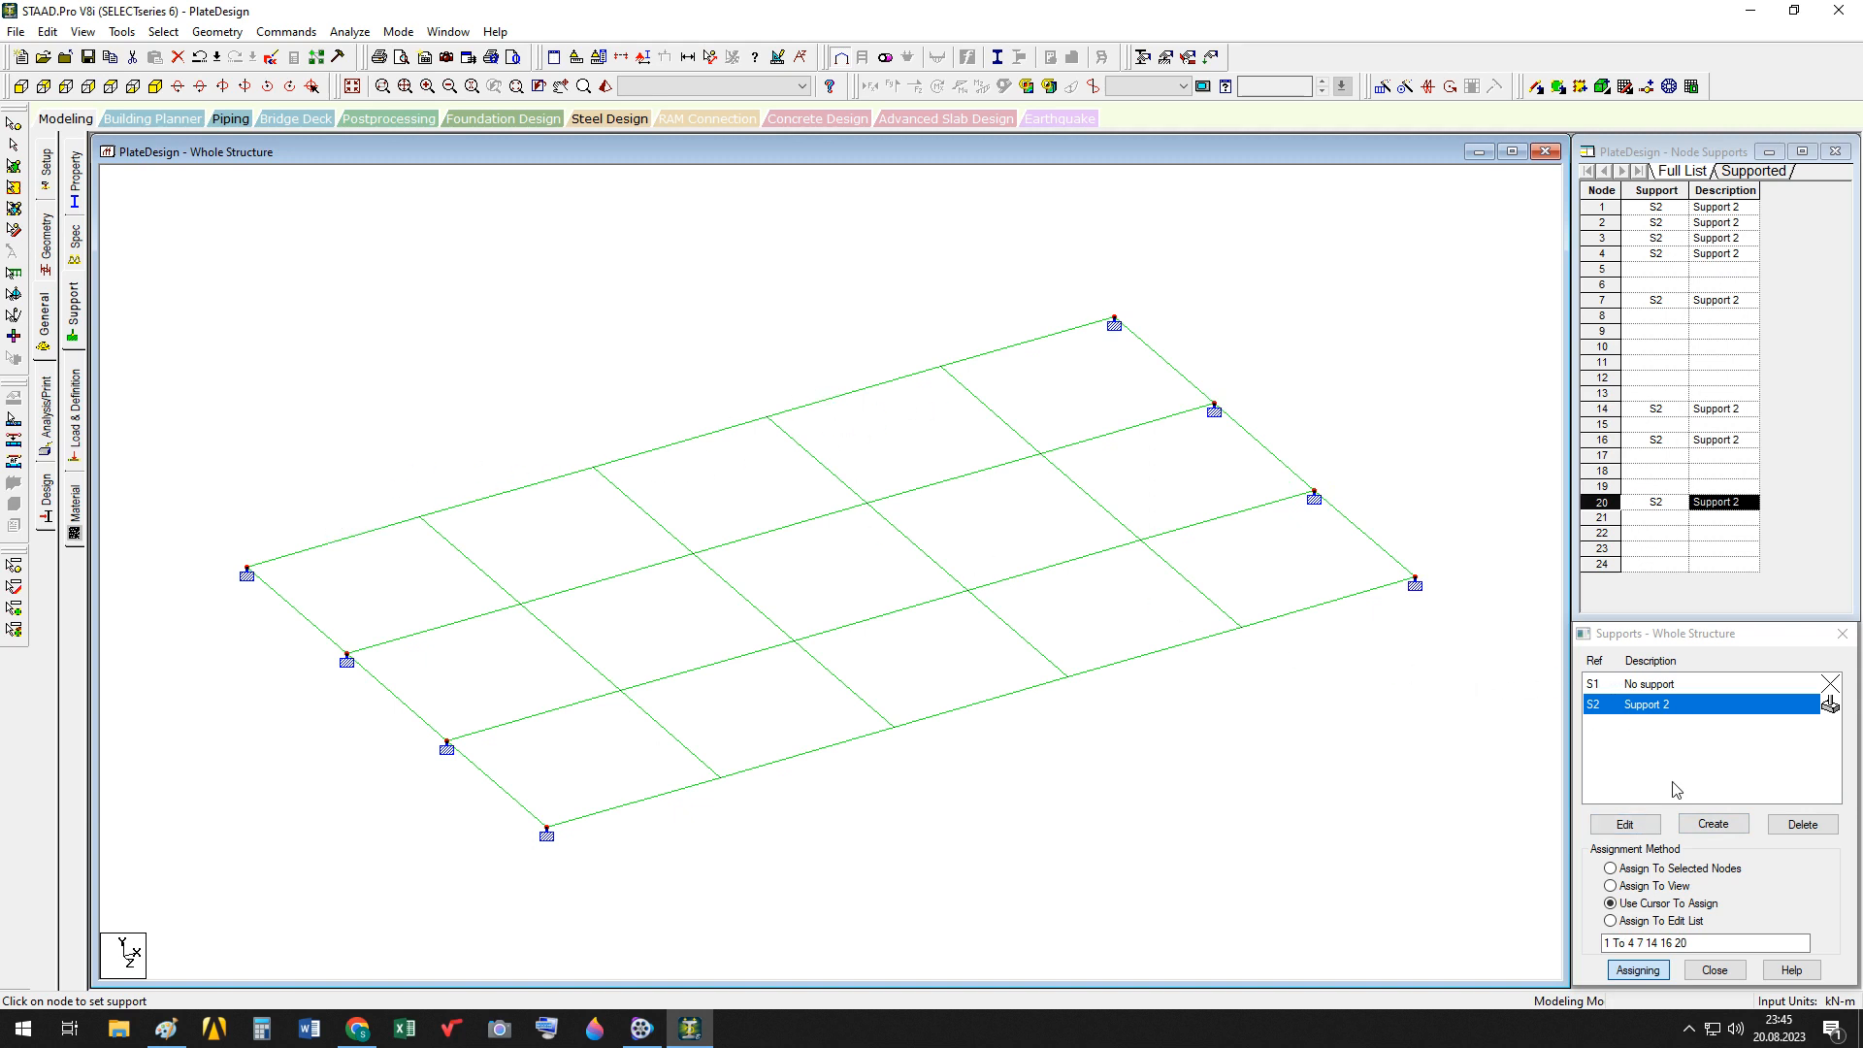
Create a pinned support definition for the structure
left_click(1732, 824)
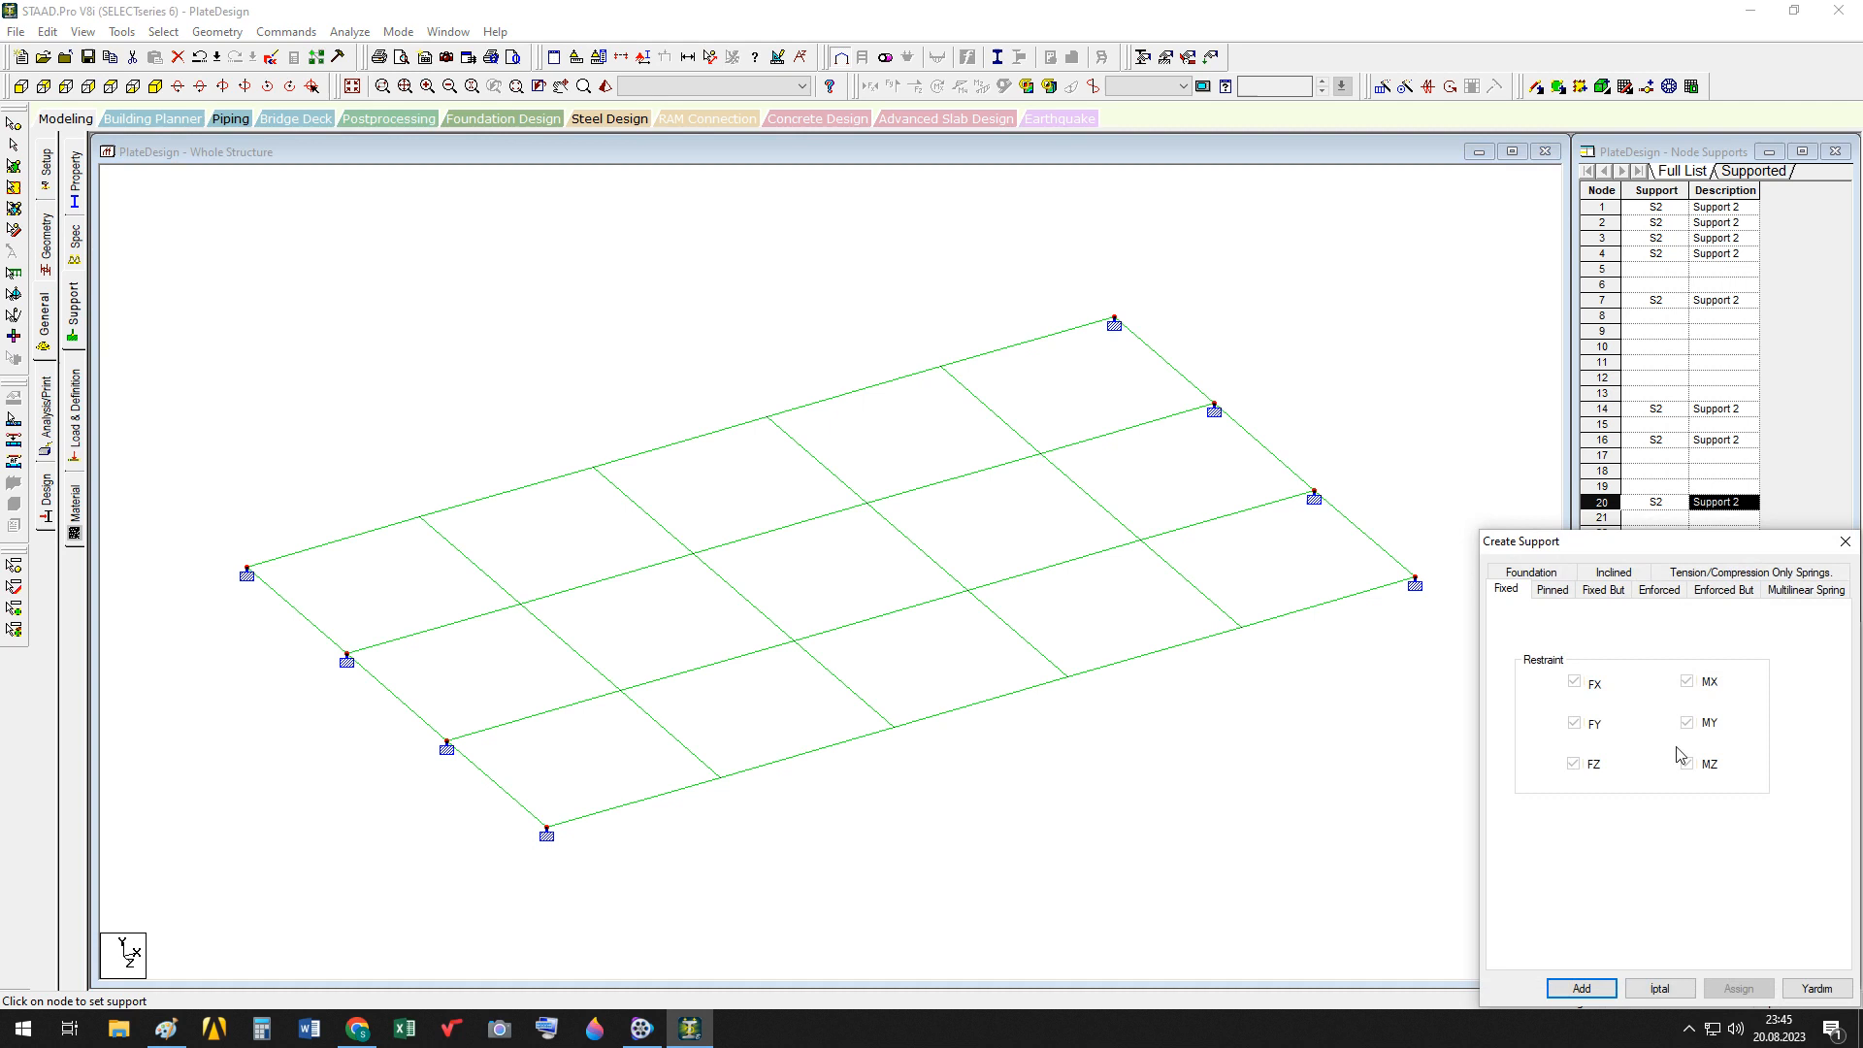
left_click(1553, 590)
left_click(1611, 988)
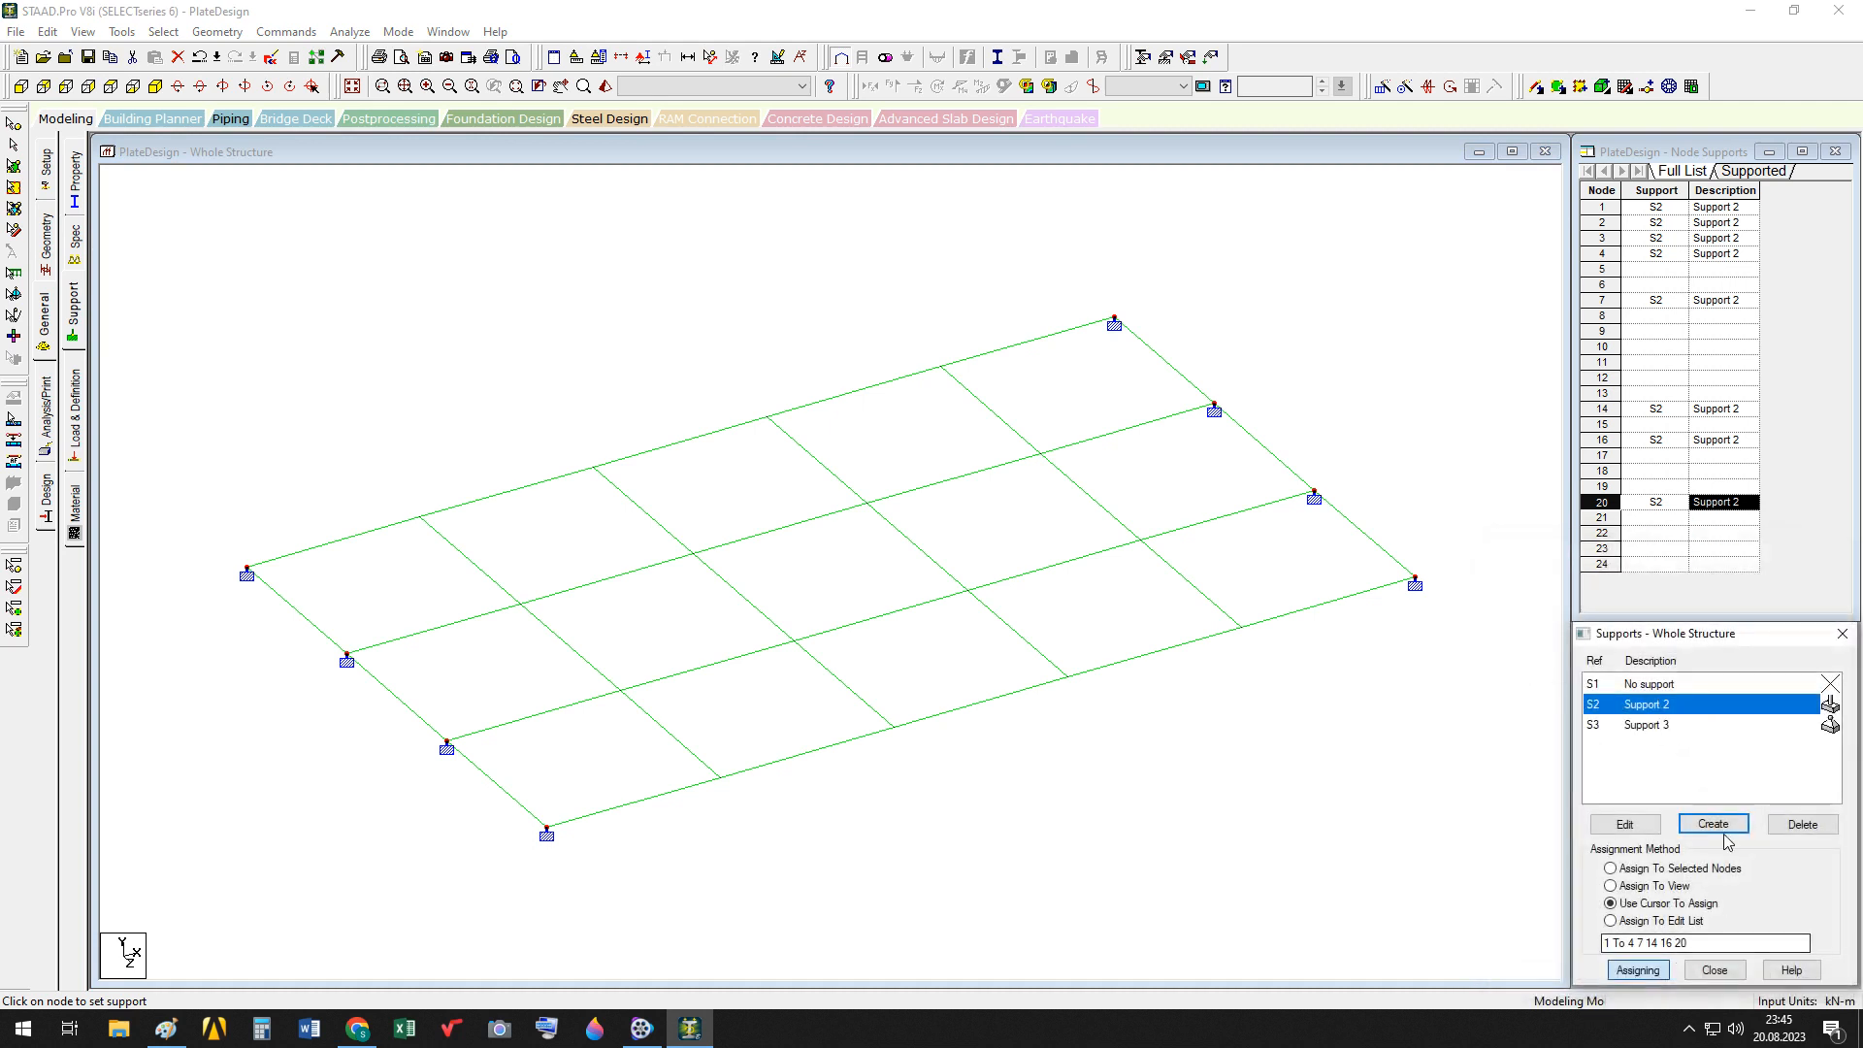
Assign the pinned support to intermediate nodes 21 to 24 along the front 5 m edge of the plate
left_click(1626, 728)
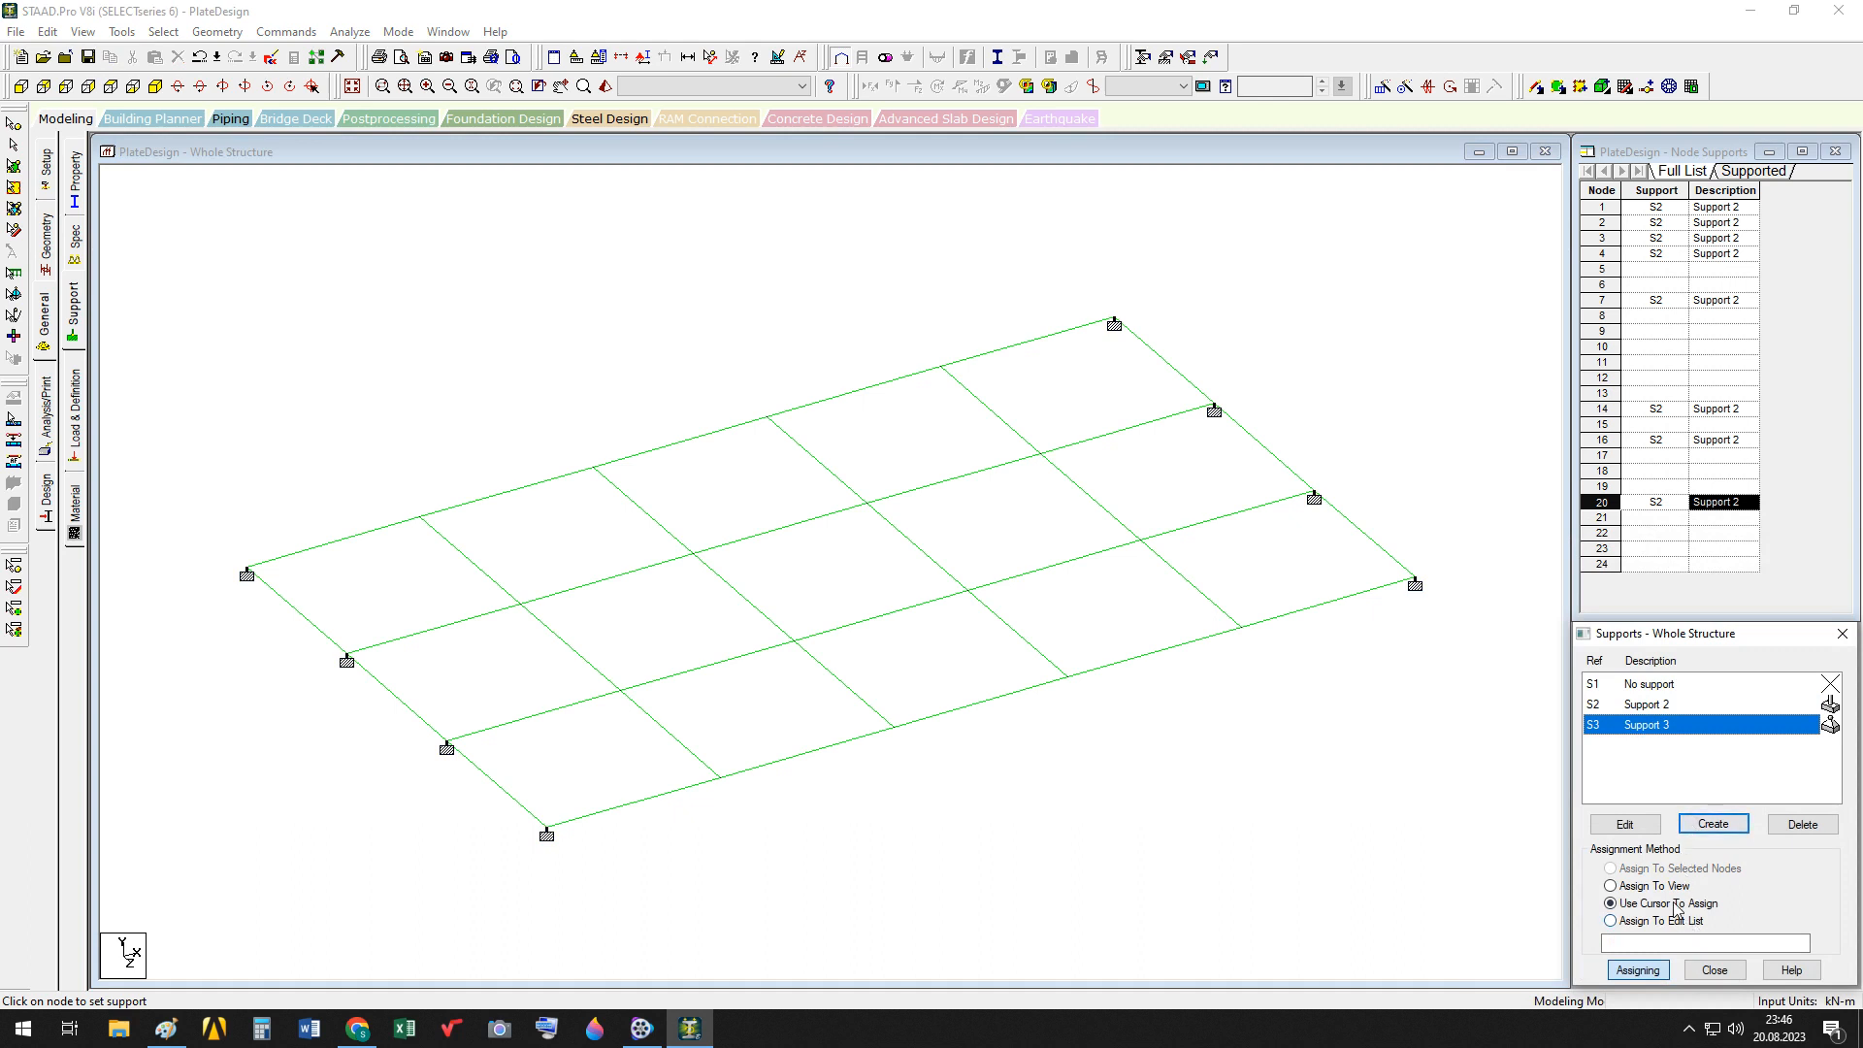
left_click(1657, 977)
left_click(720, 783)
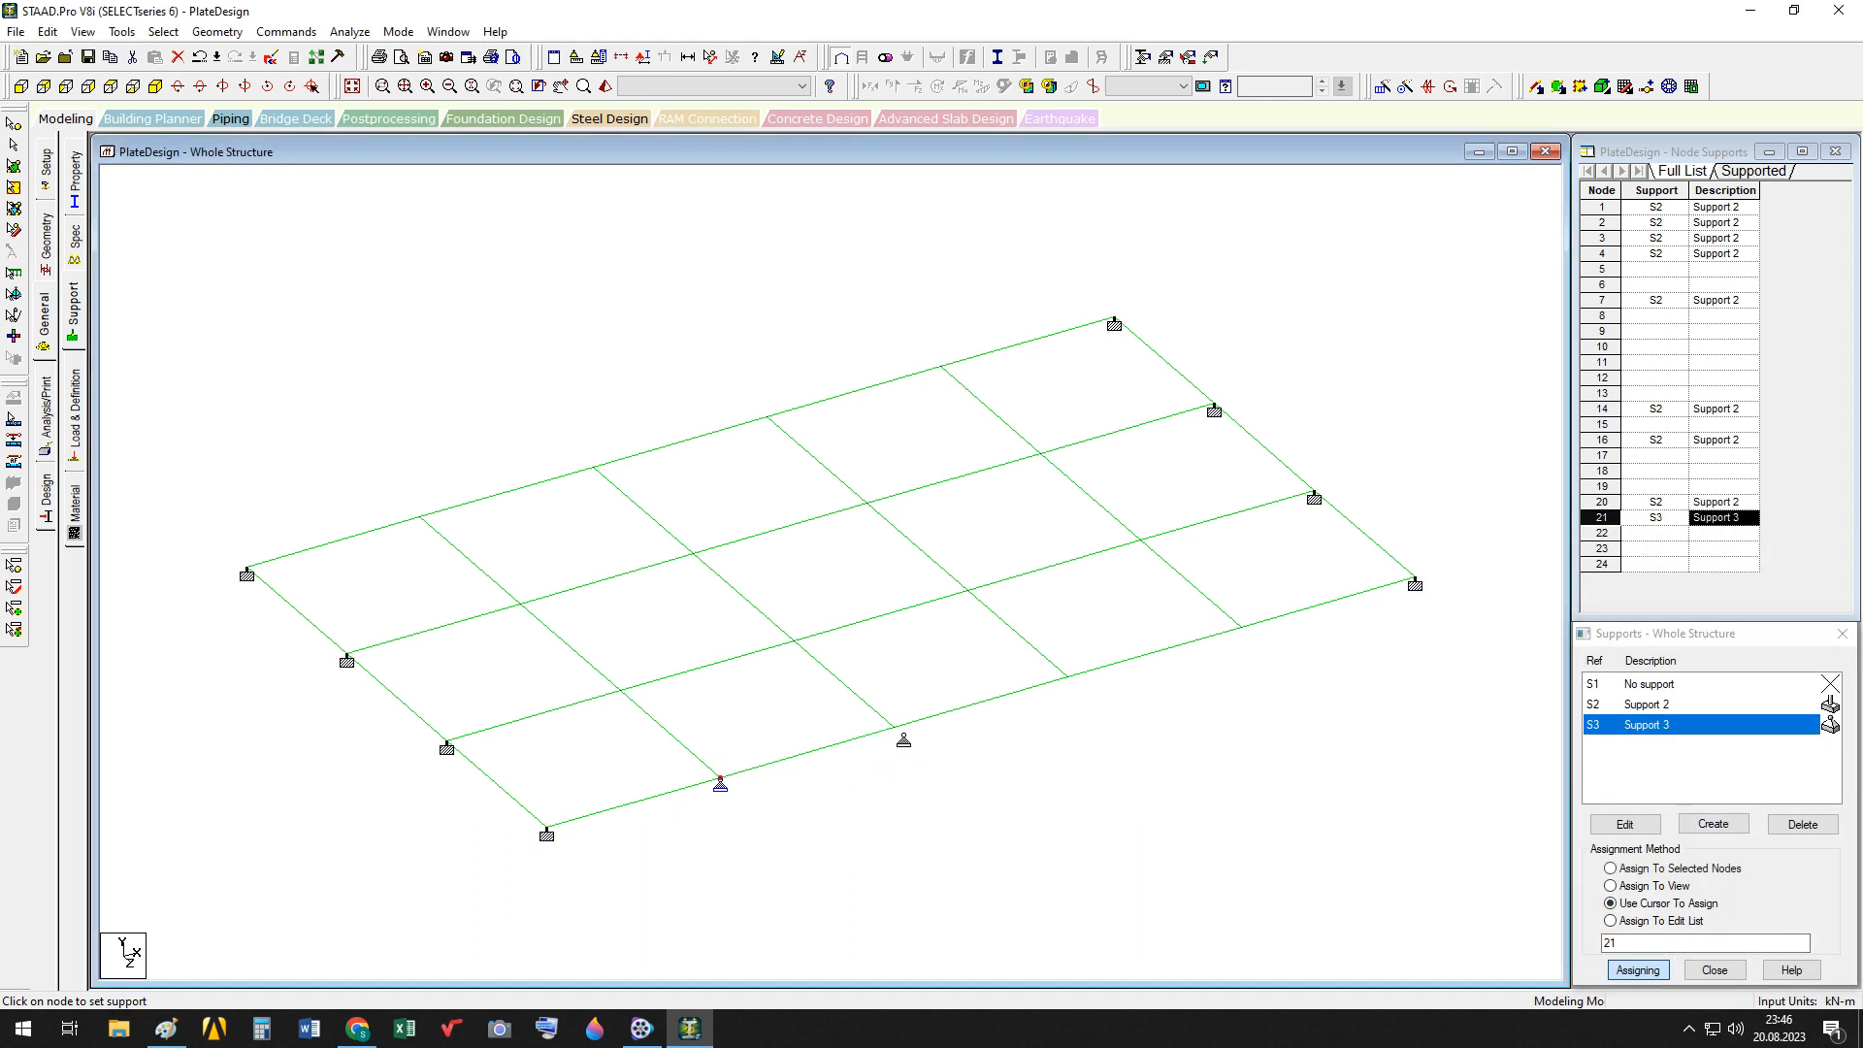
left_click(894, 728)
left_click(1067, 678)
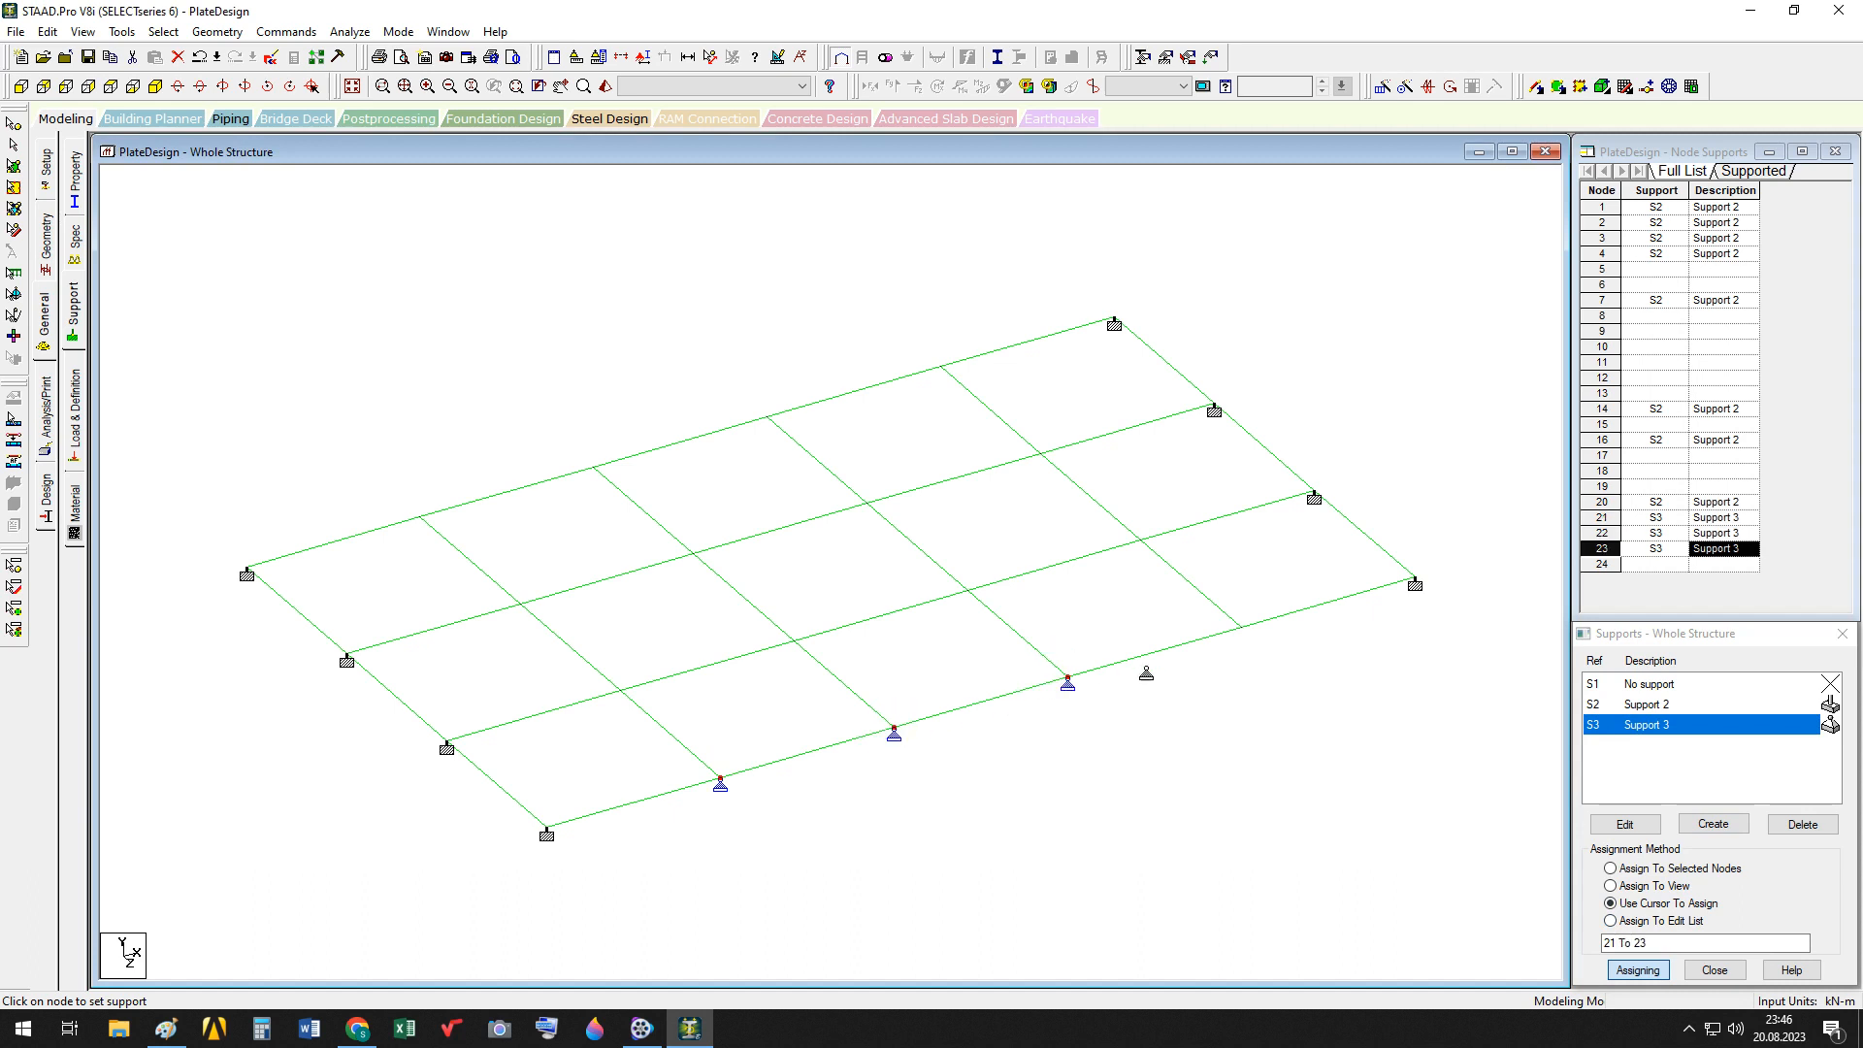
left_click(1241, 634)
Assign the pinned support to intermediate nodes 12, 10, 8 and 5 along the rear 5 m edge and finish support assignment
left_click(941, 371)
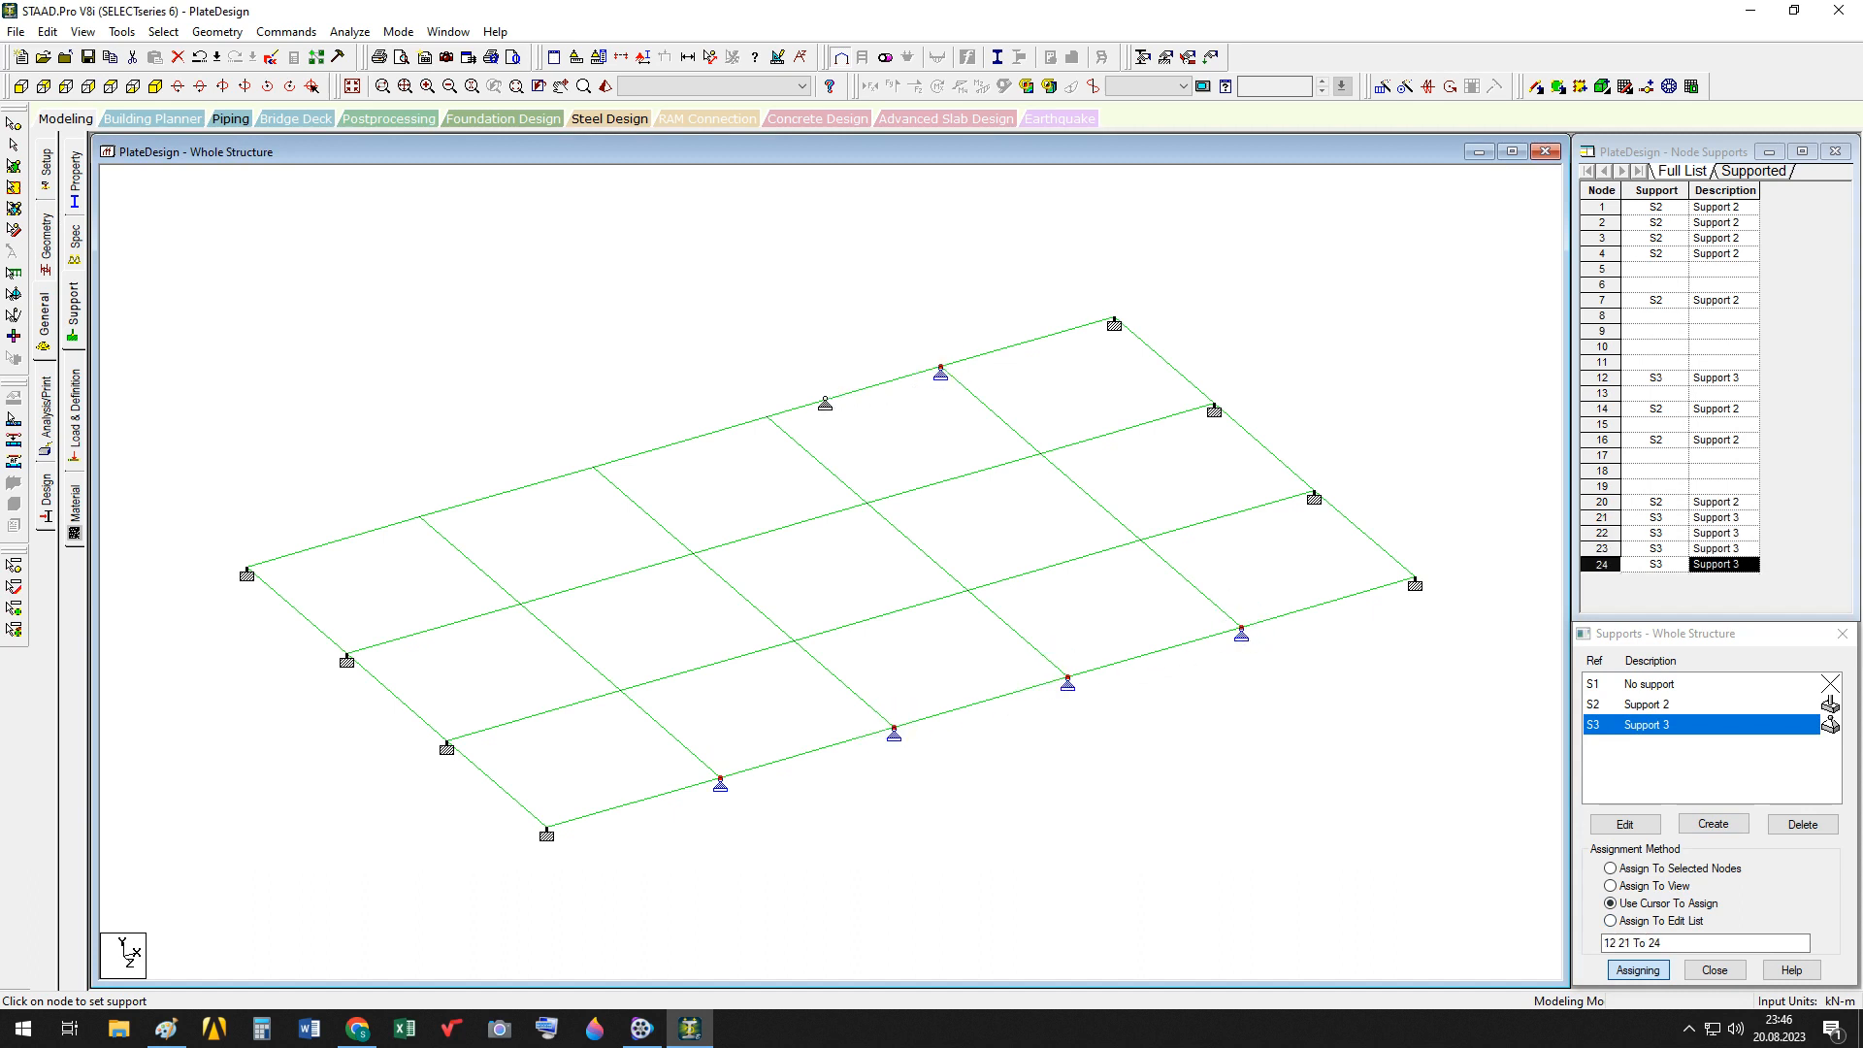
left_click(767, 418)
left_click(593, 468)
left_click(419, 519)
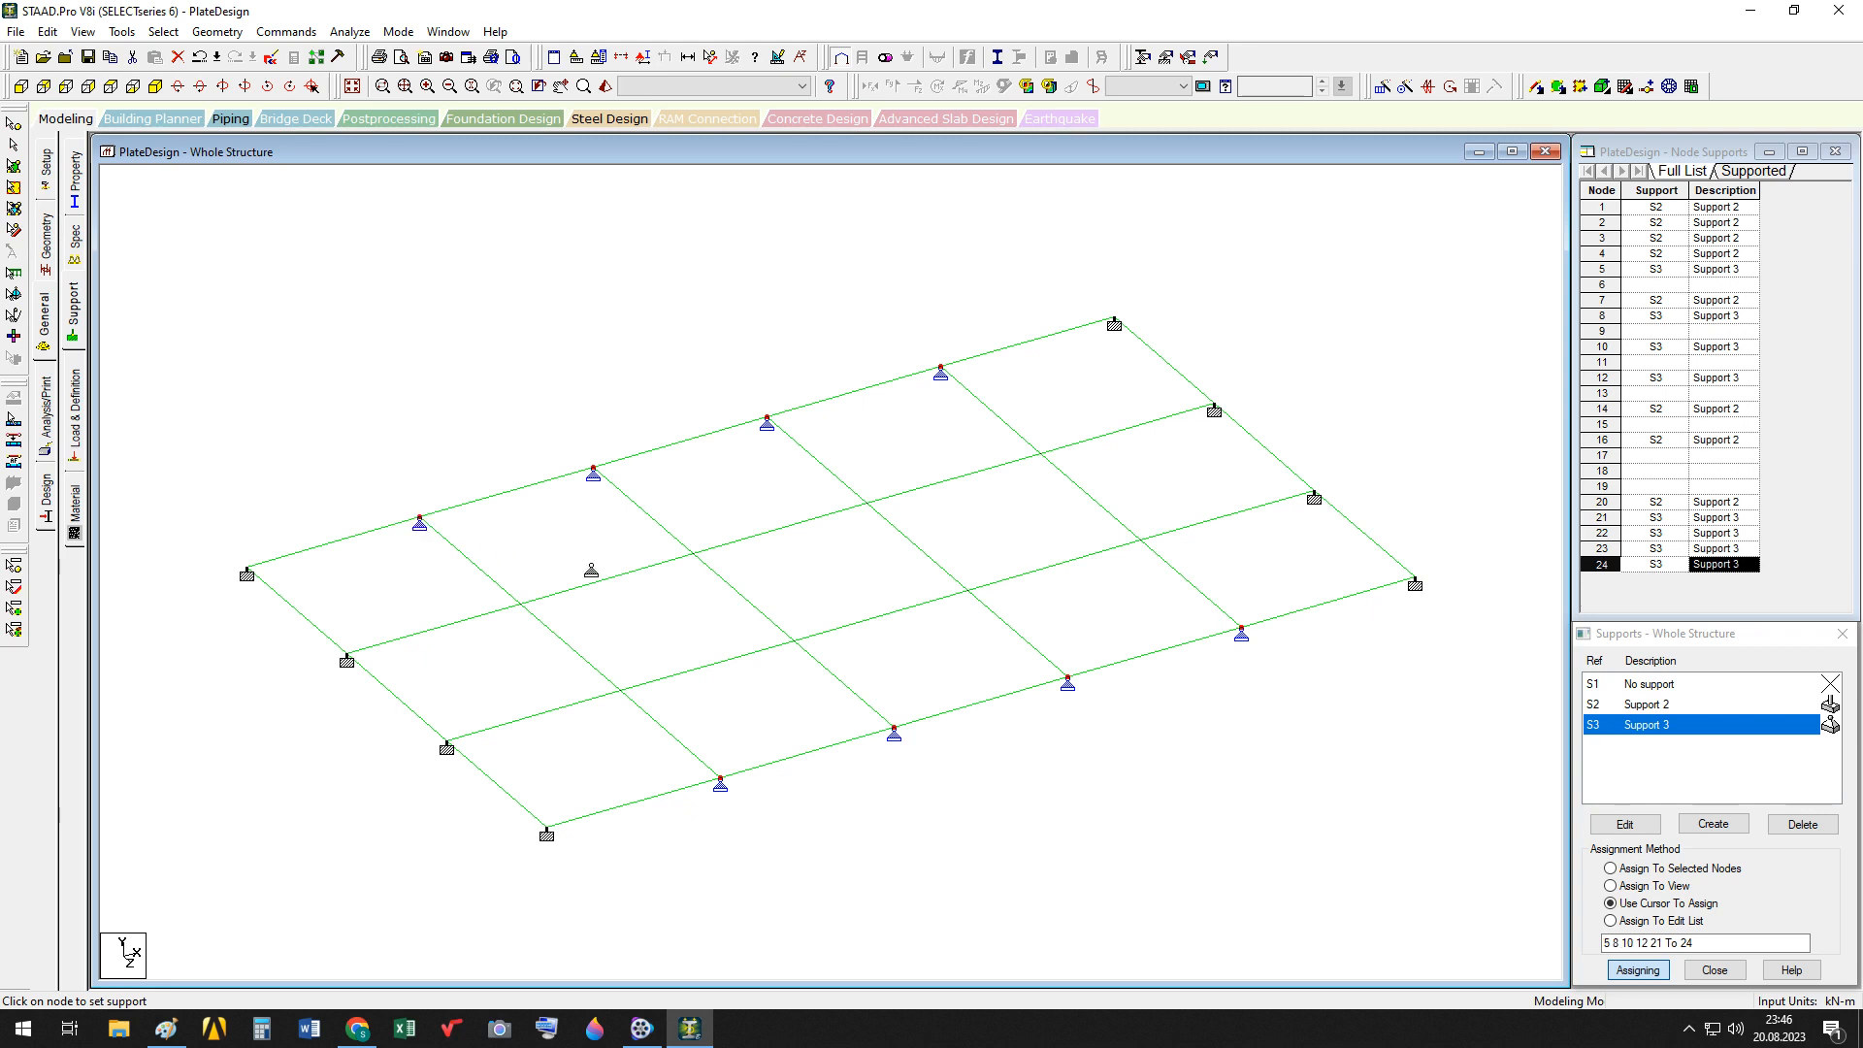
left_click(1715, 971)
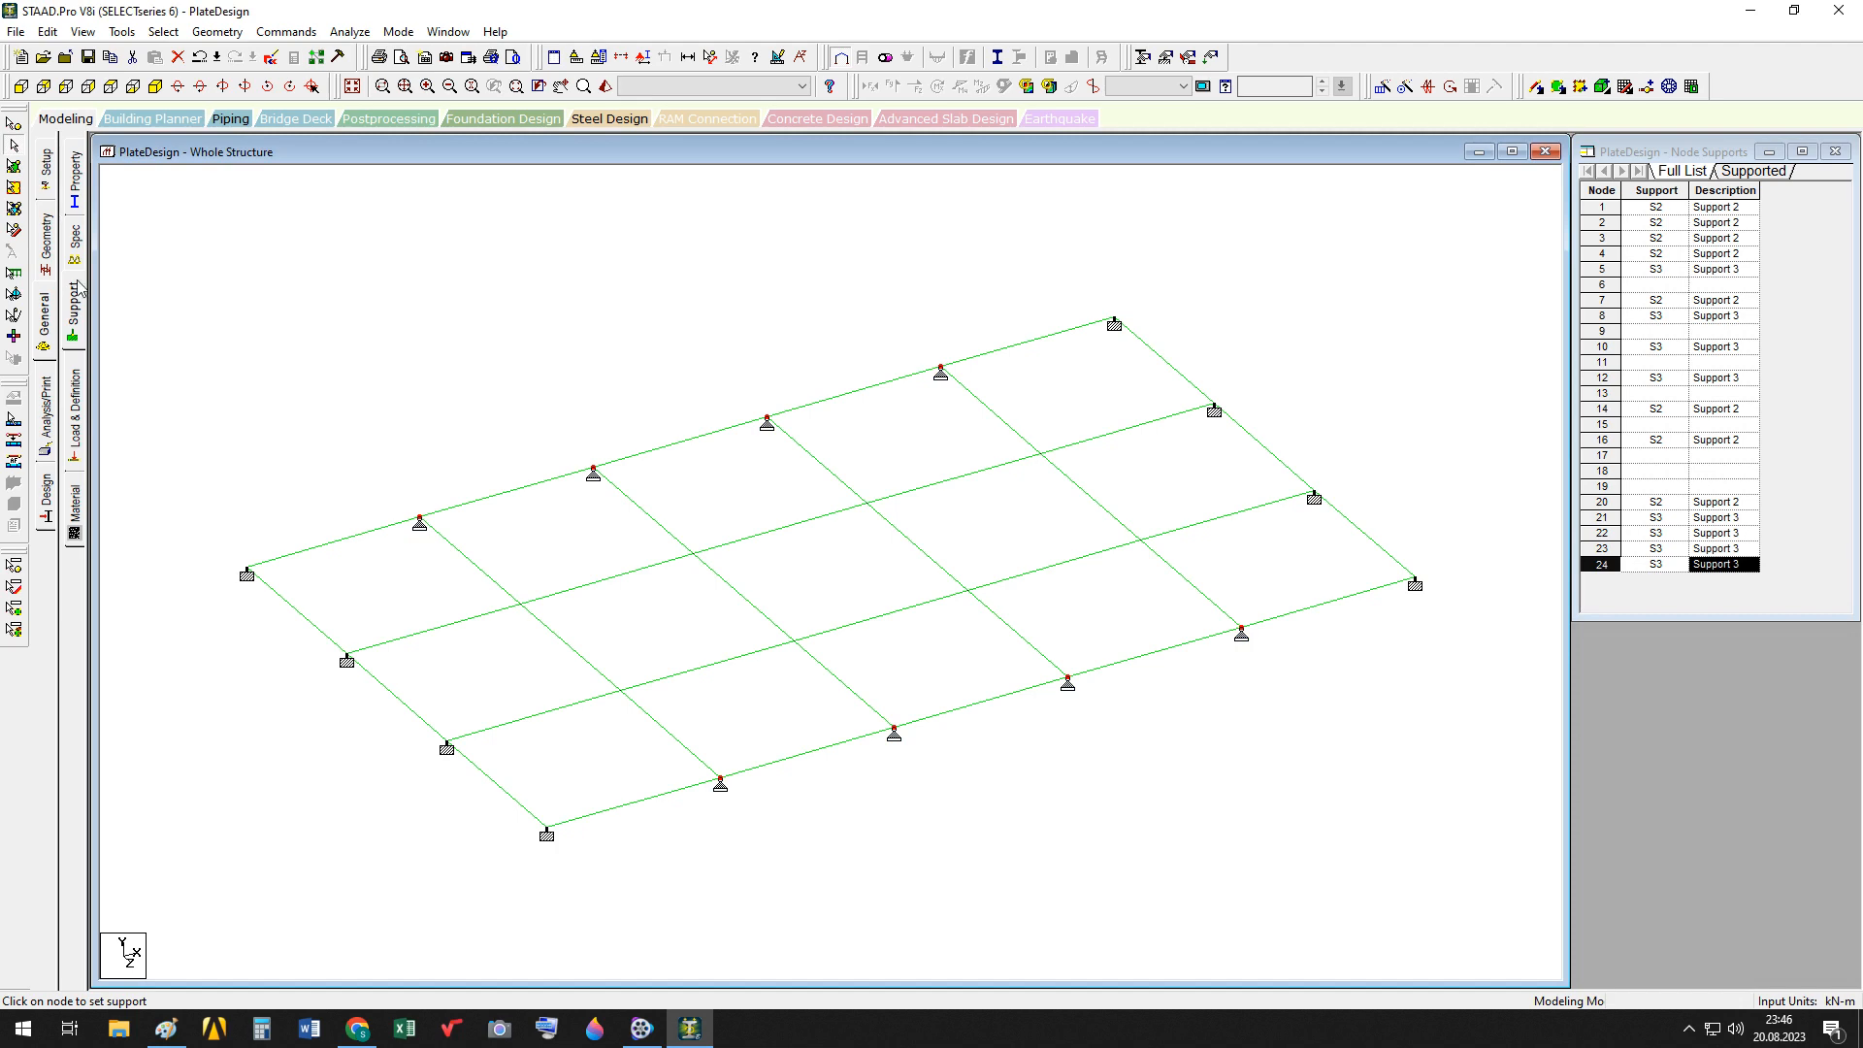
Define a rectangular concrete beam section with YD 0.4 m and ZD 0.25 m
left_click(76, 194)
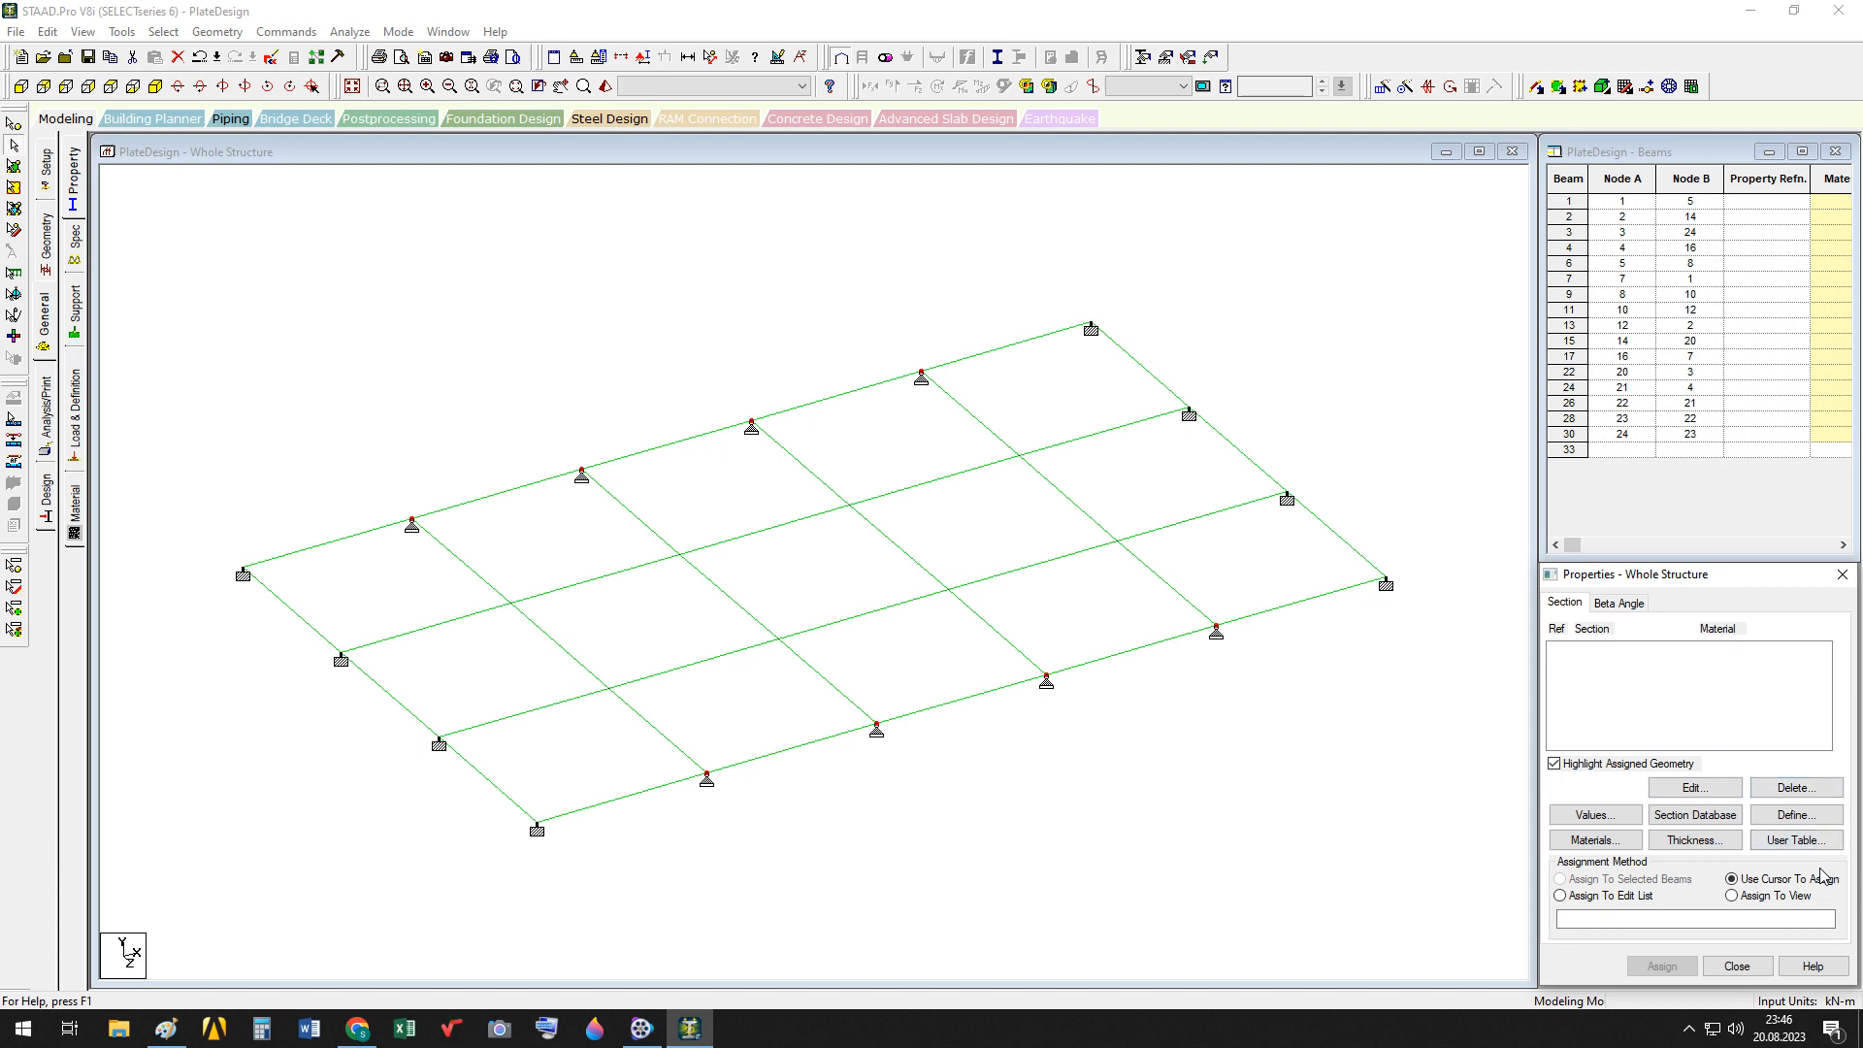
left_click(1793, 815)
left_click(656, 360)
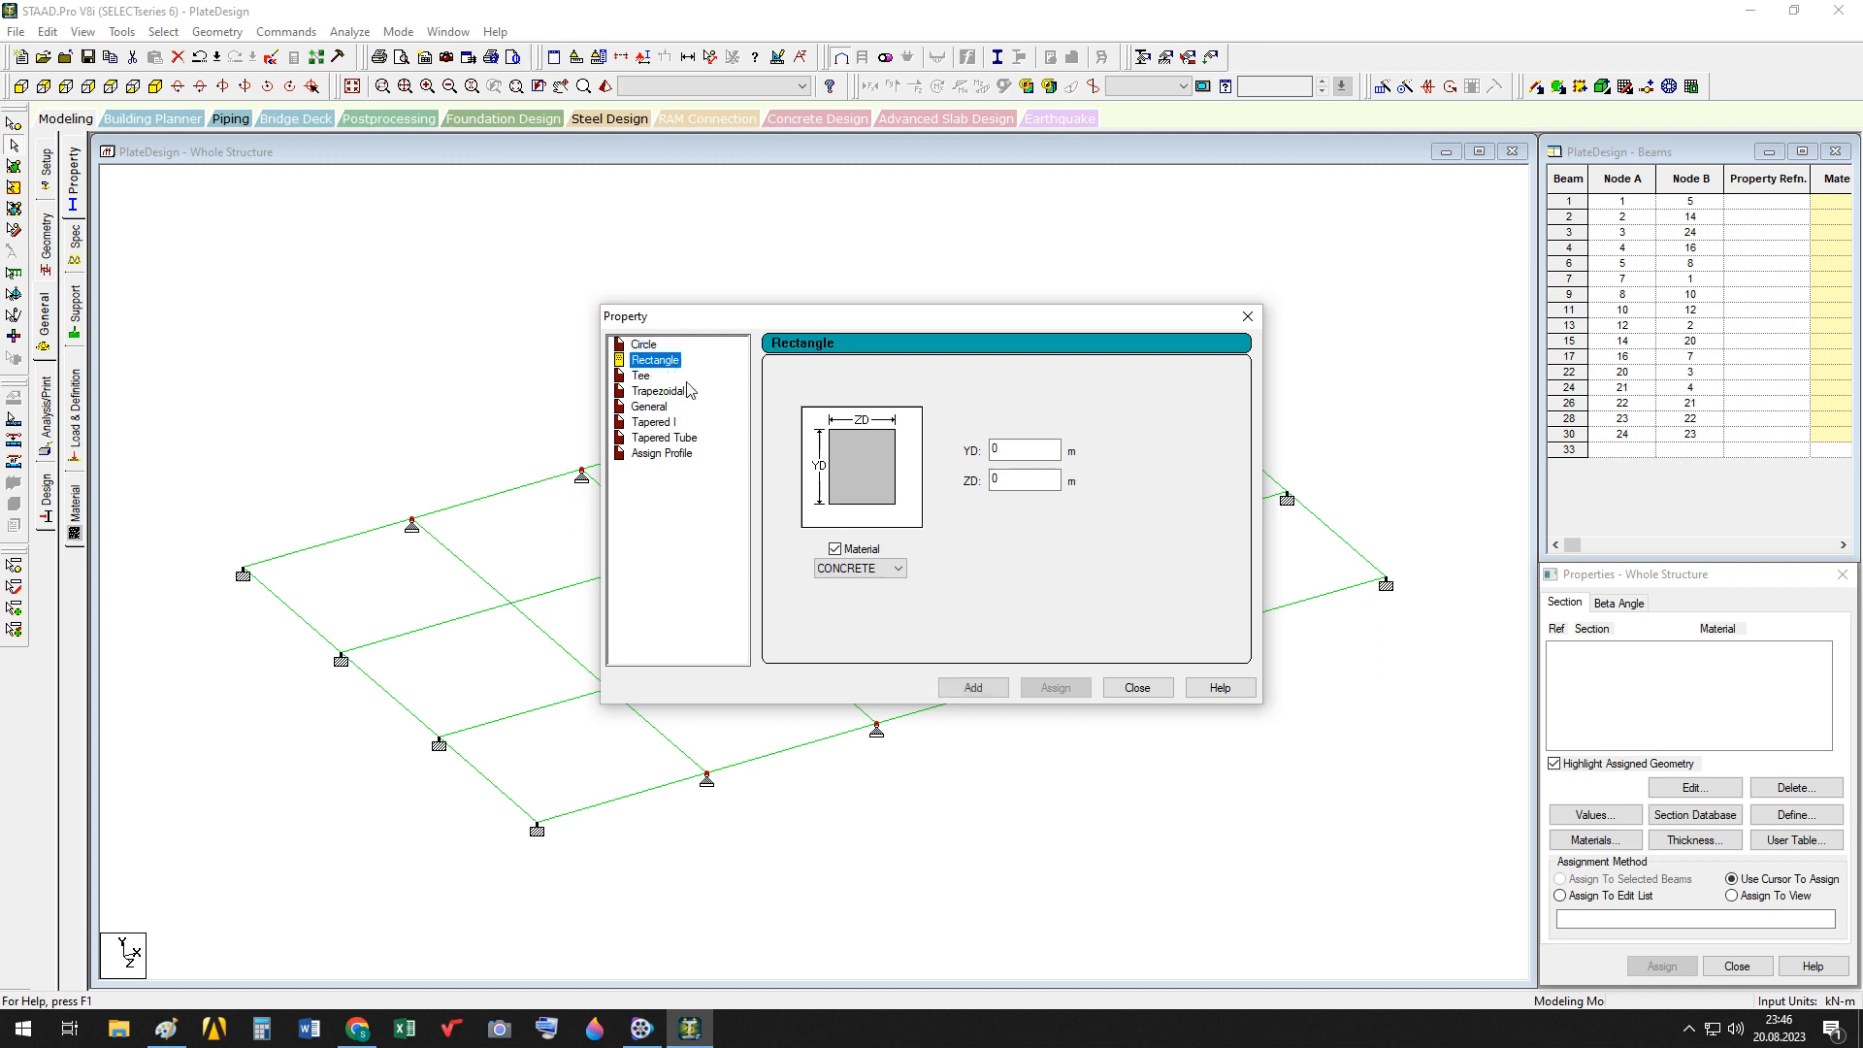
left_click(1021, 448)
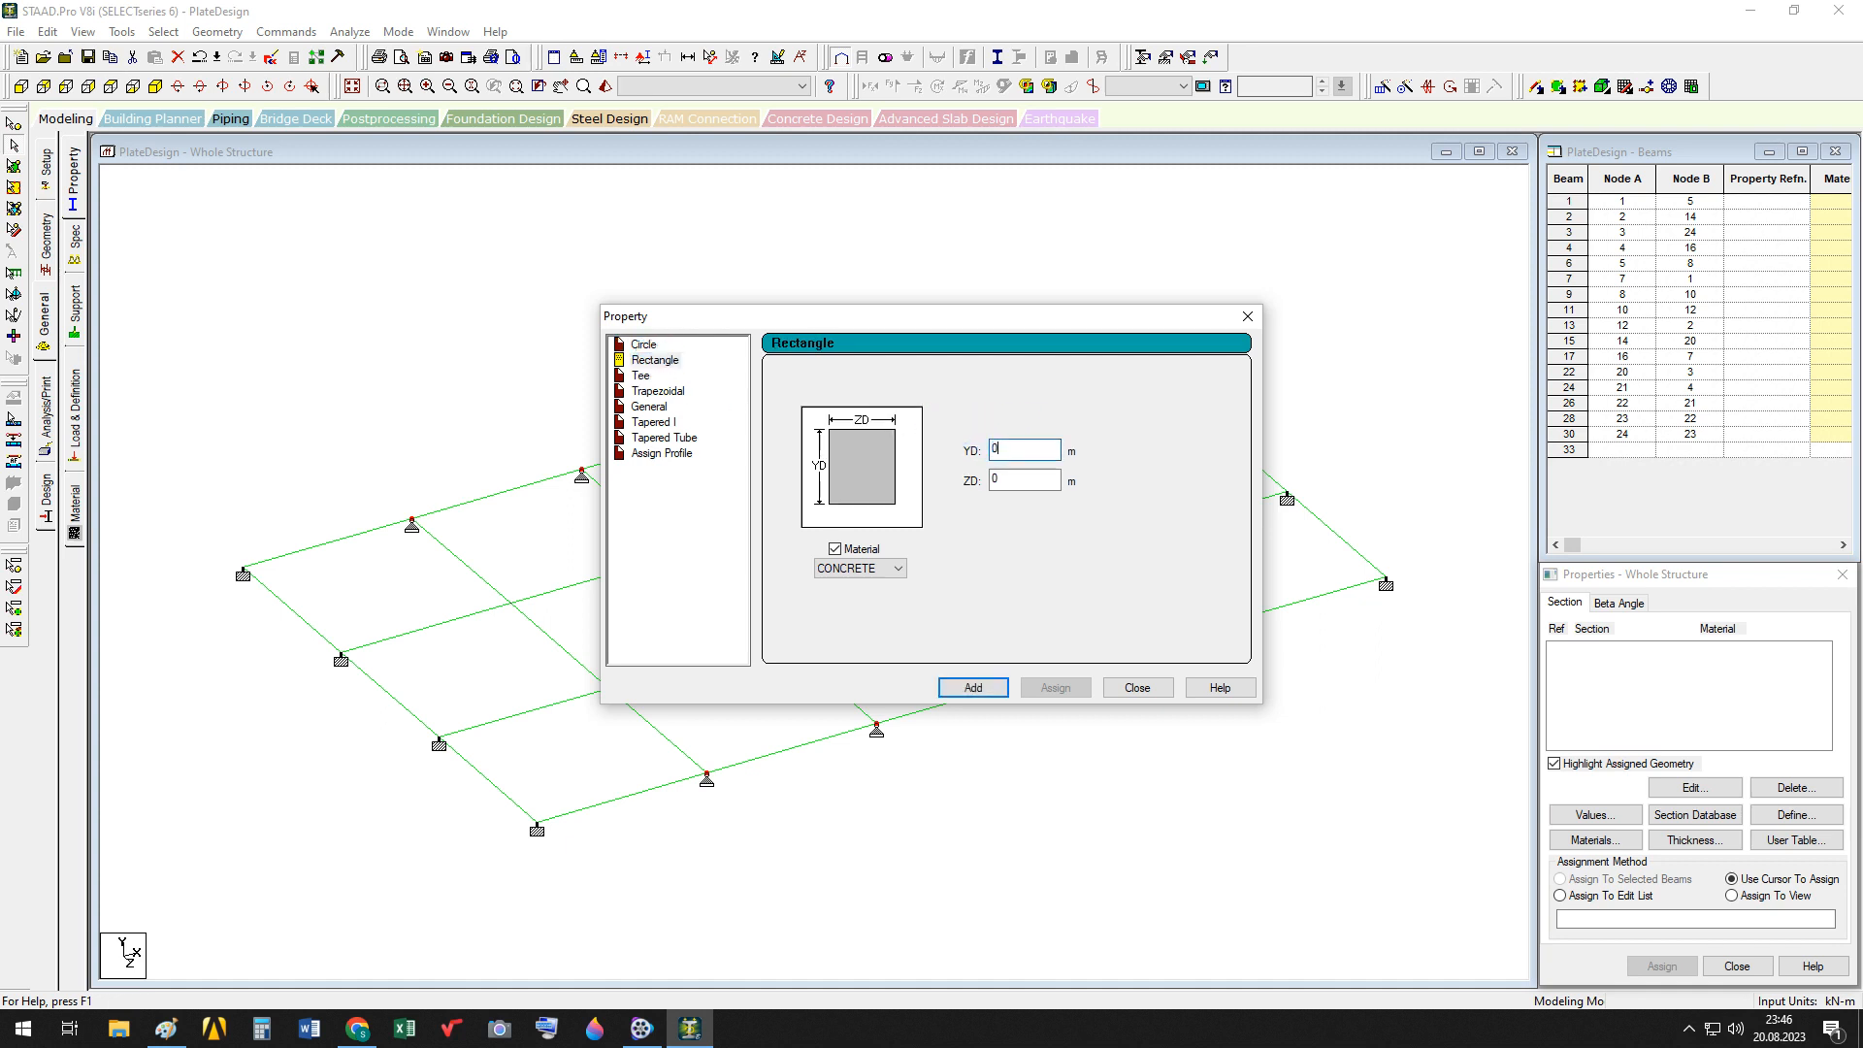
left_click(1000, 476)
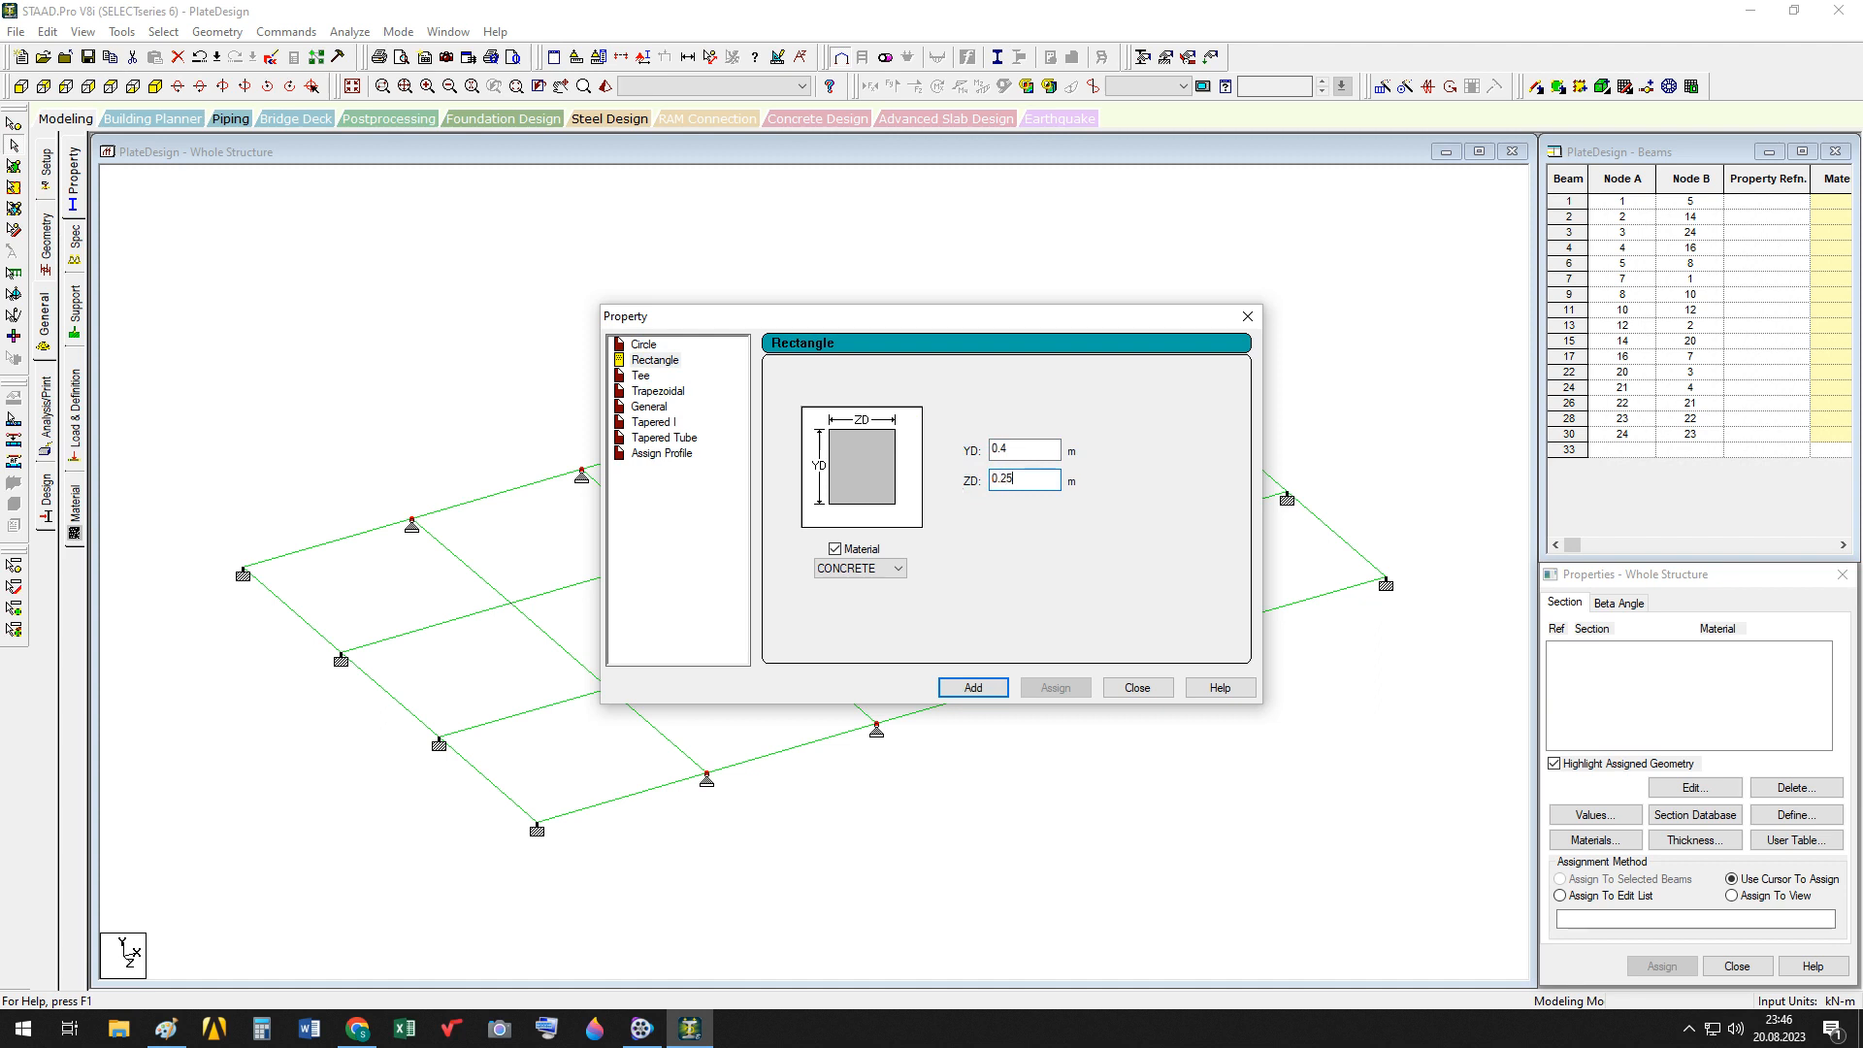
left_click(1015, 451)
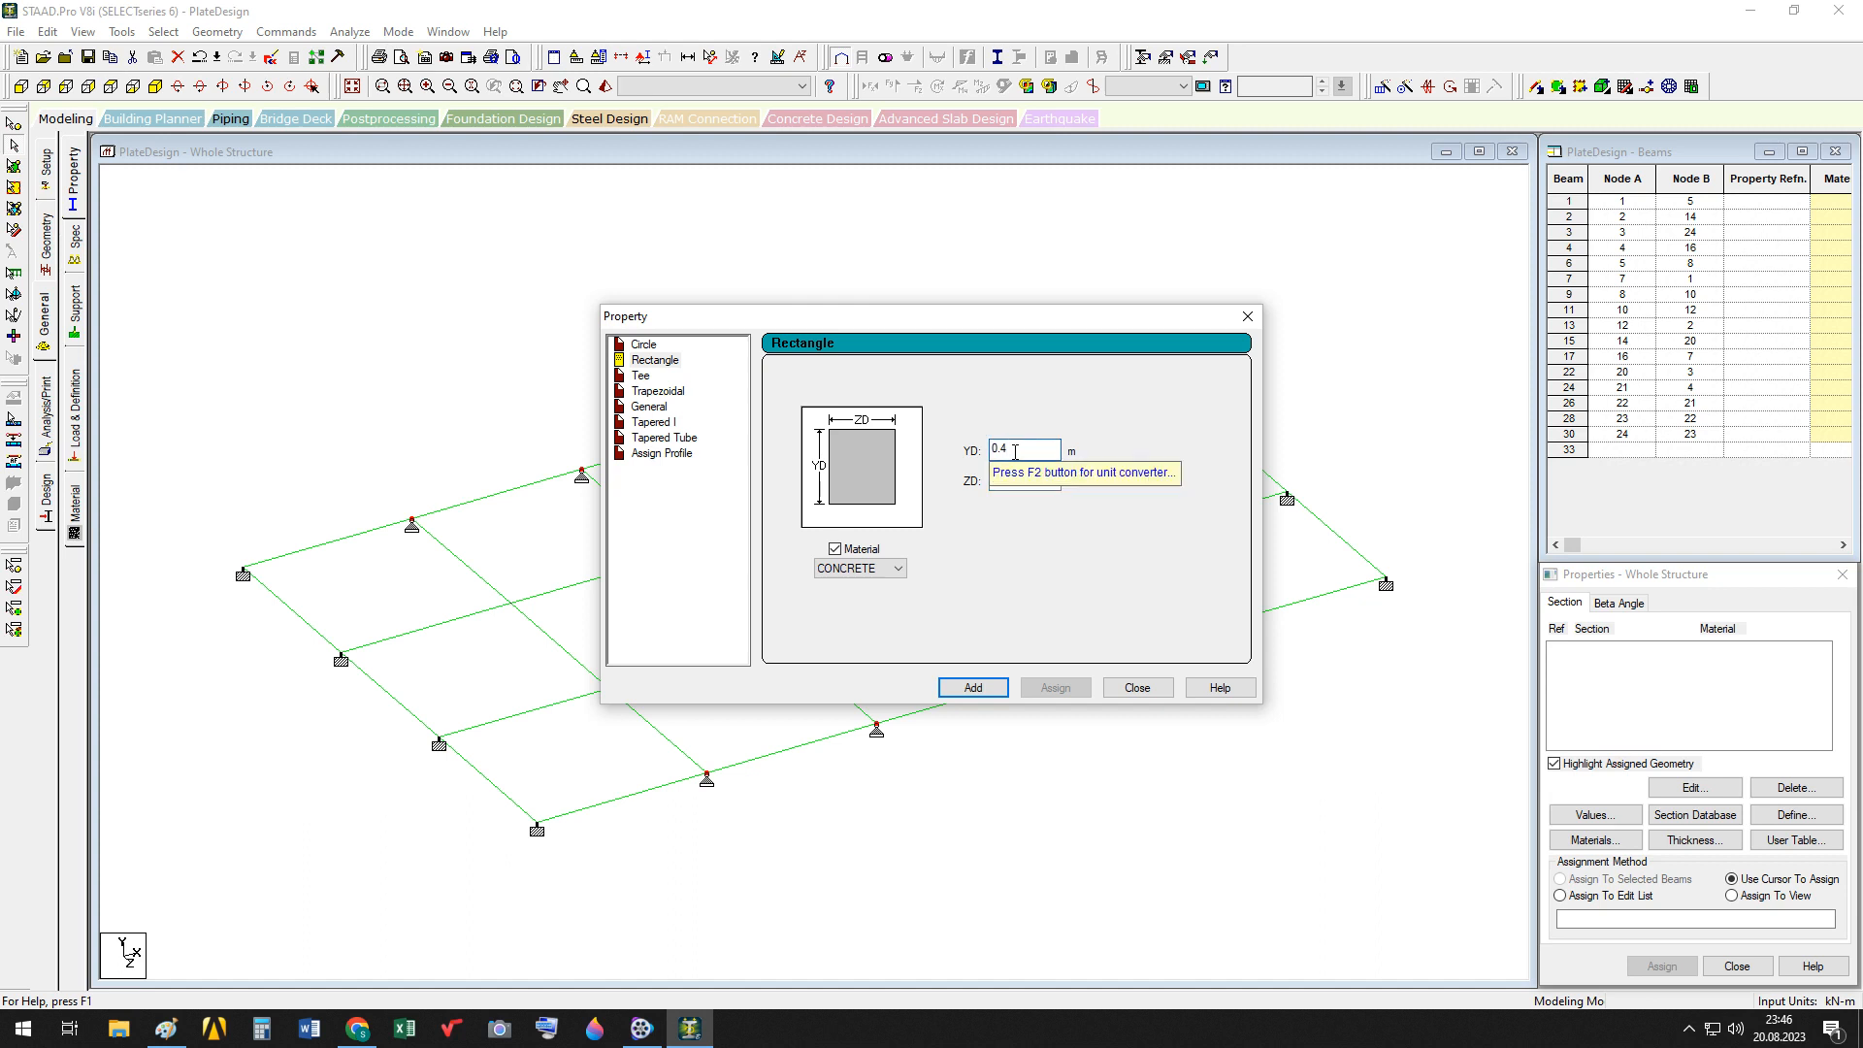
left_click(991, 687)
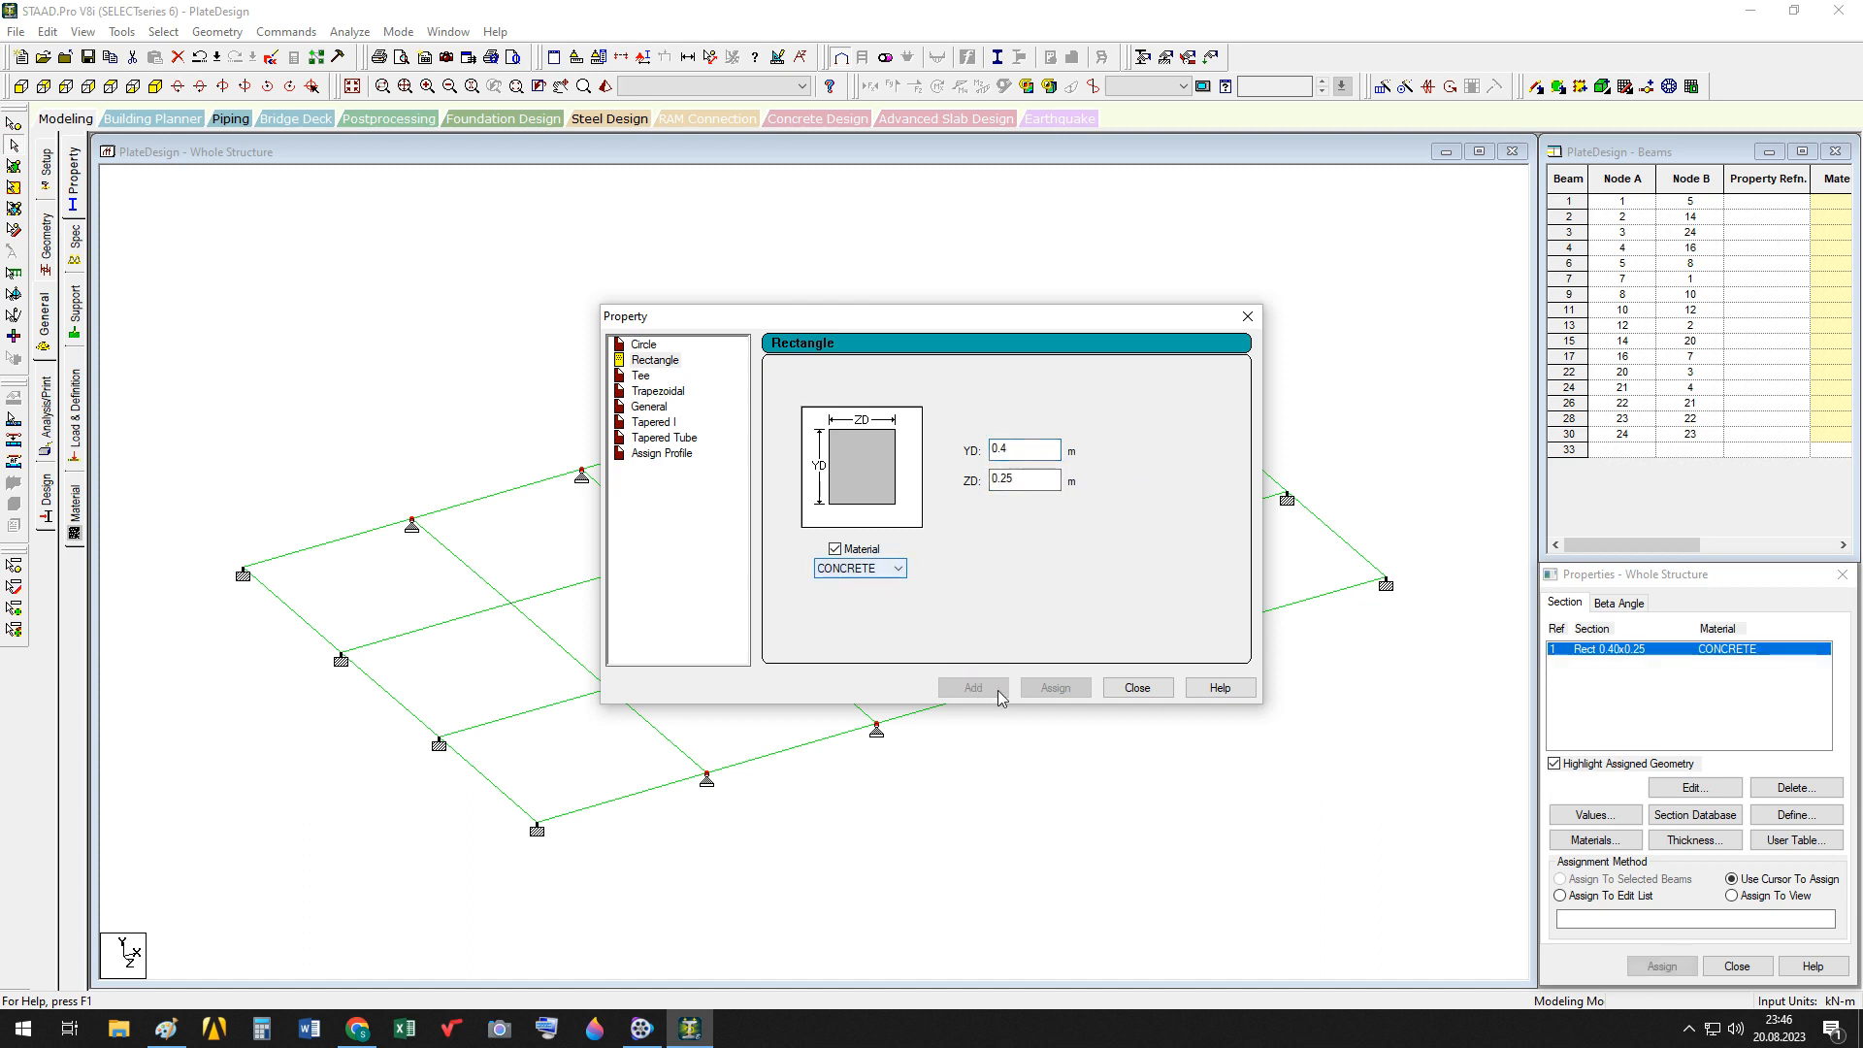
left_click(1137, 687)
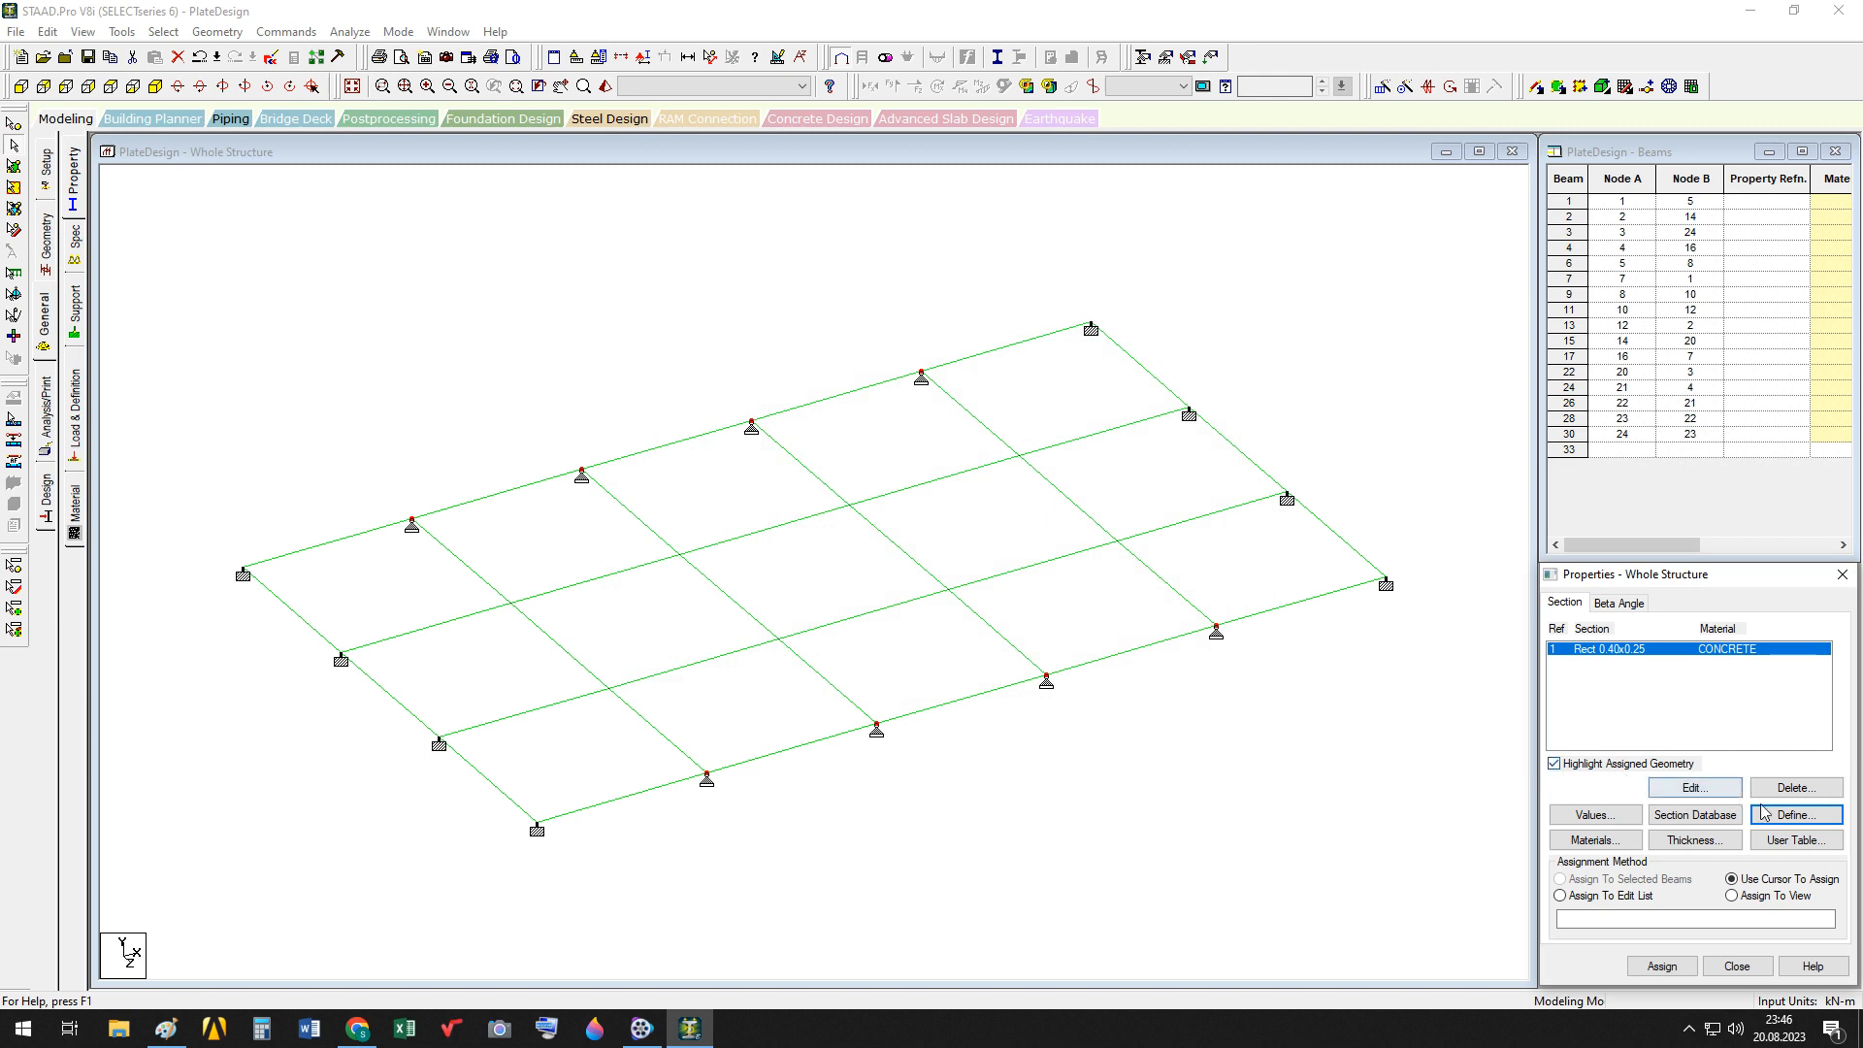
Define a concrete plate element thickness of 0.2 m at all four nodes
left_click(1705, 843)
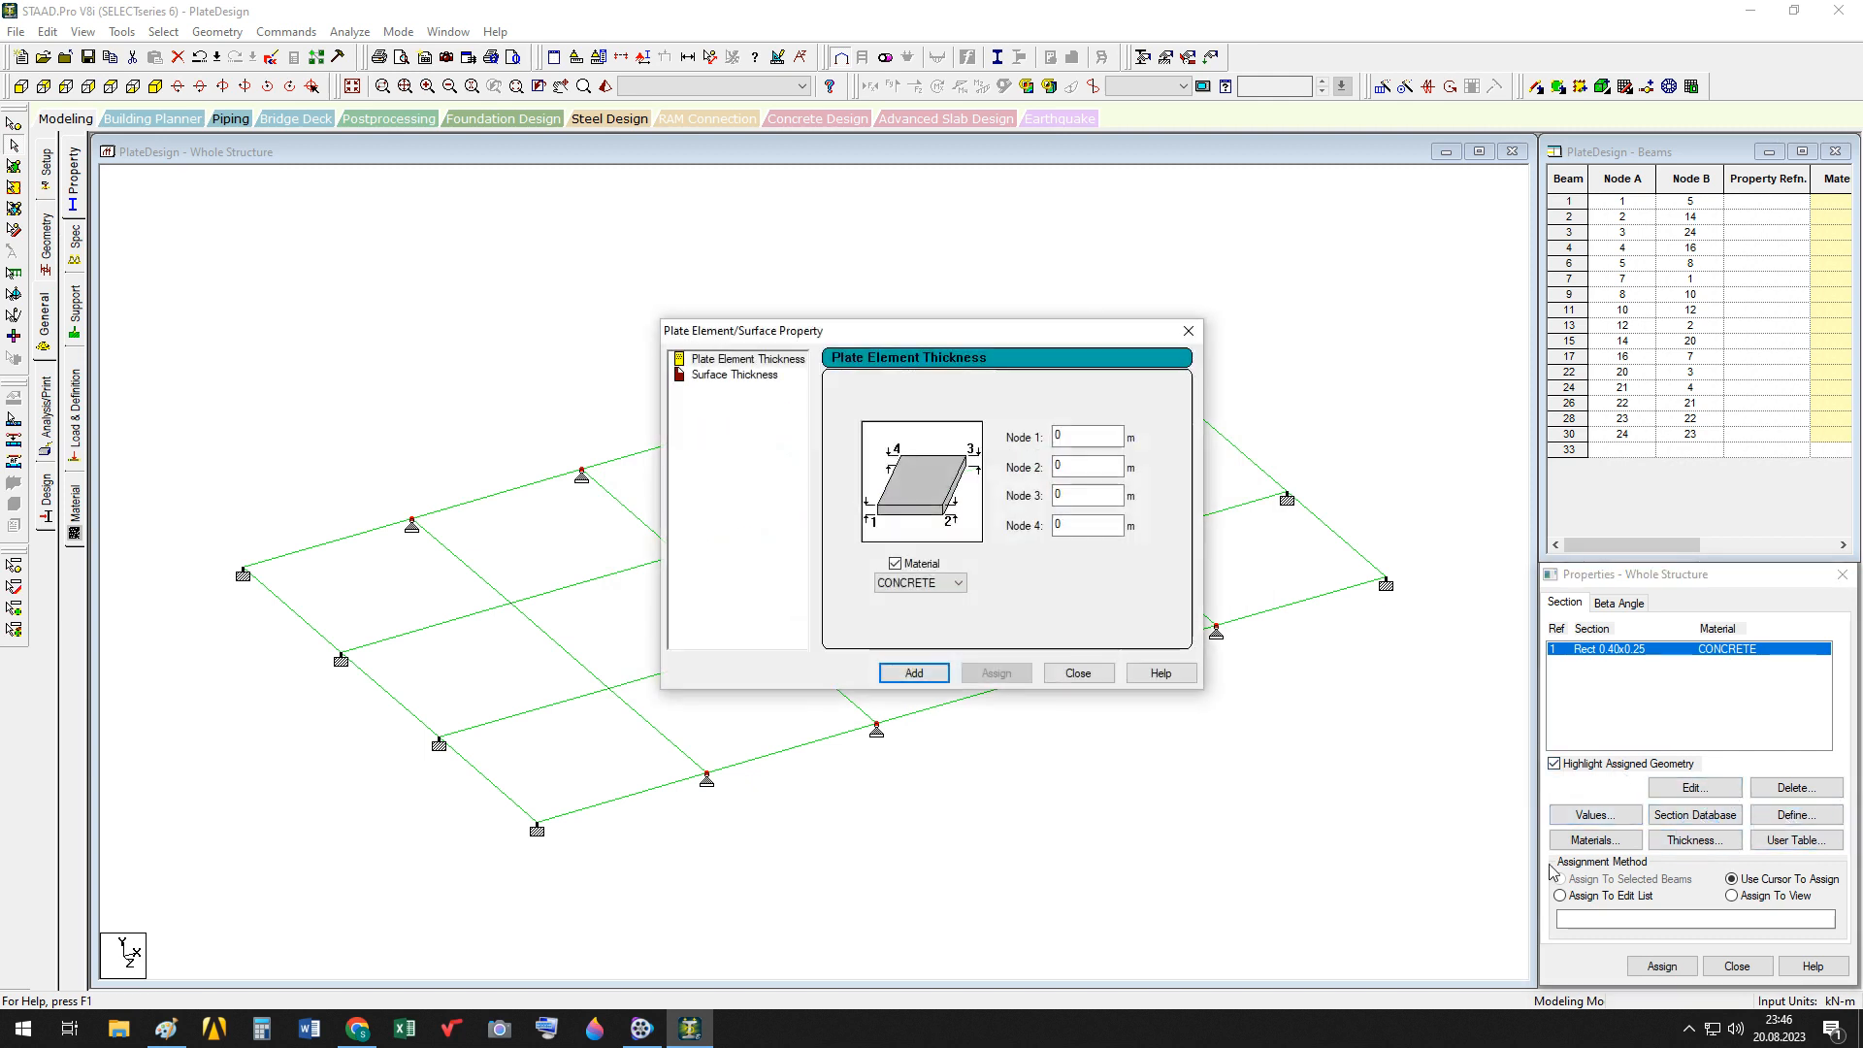
left_click(1072, 433)
type(".2")
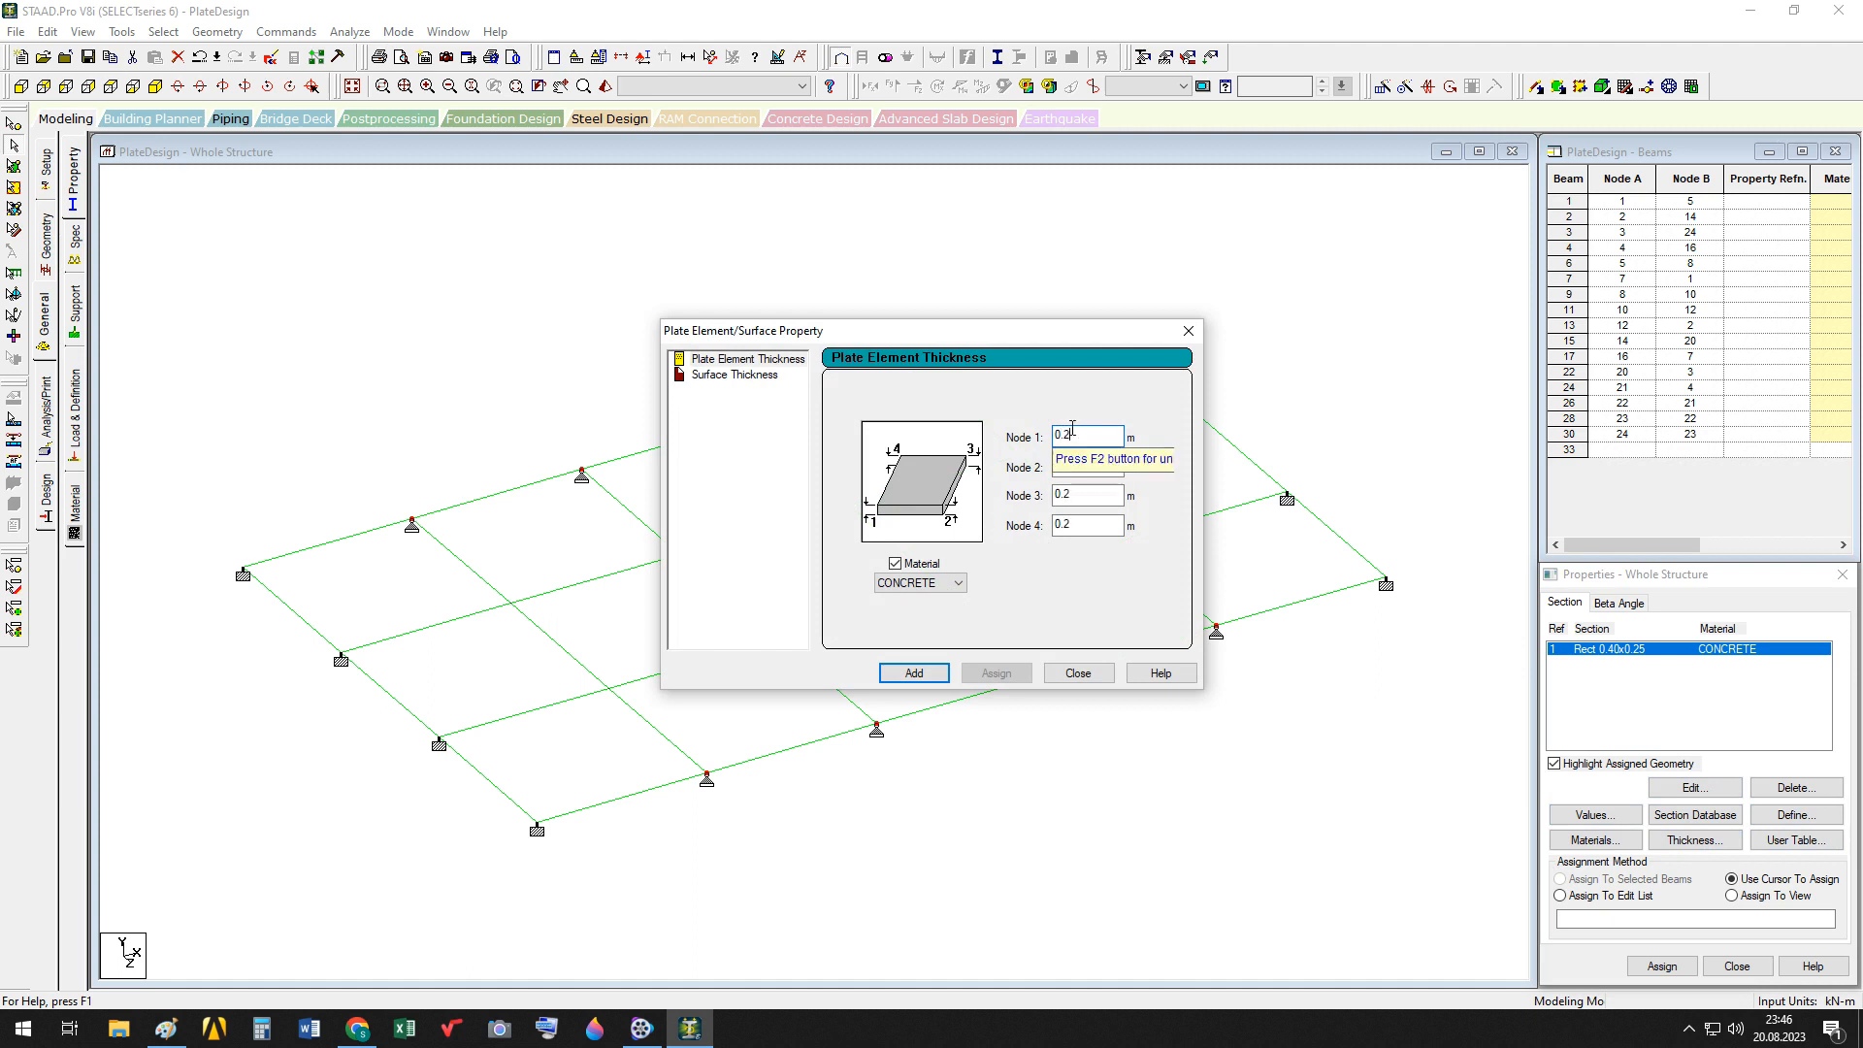
left_click(914, 673)
left_click(1052, 676)
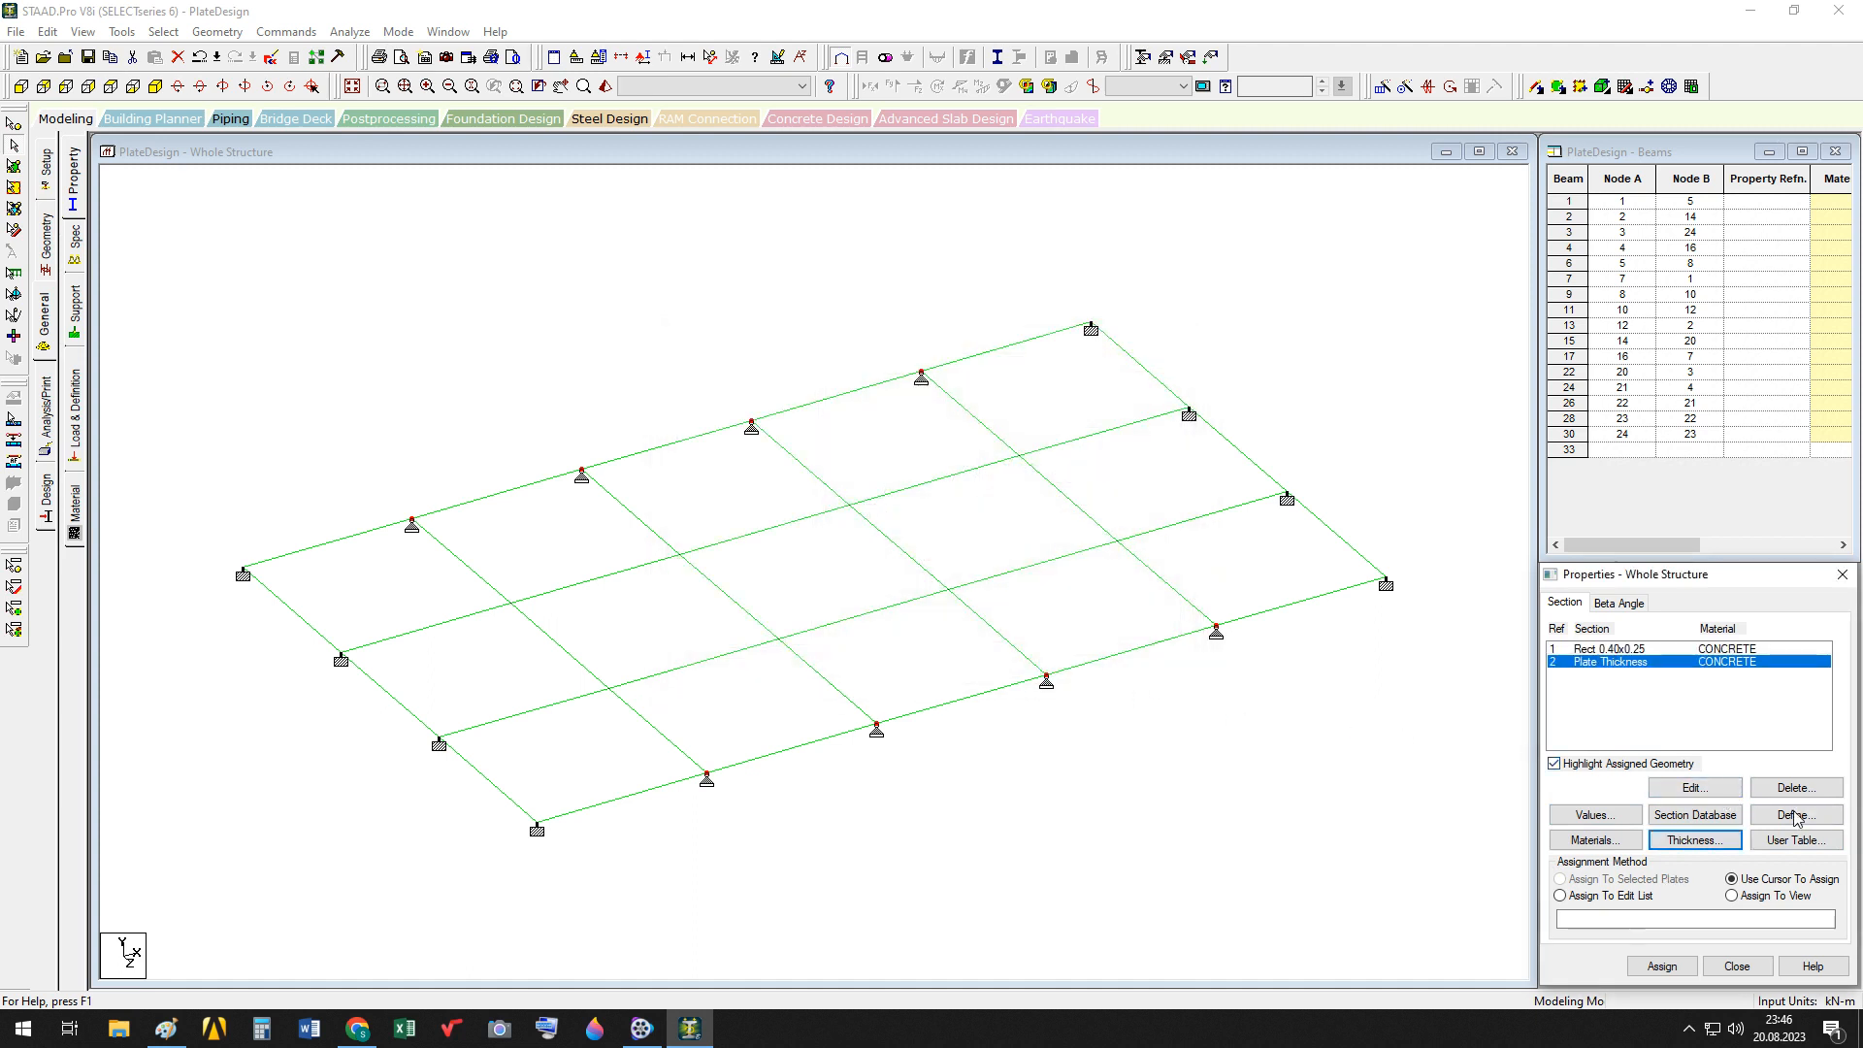
Assign the Rect 0.40x0.25 concrete section to all perimeter beams of the plate
left_click(1627, 649)
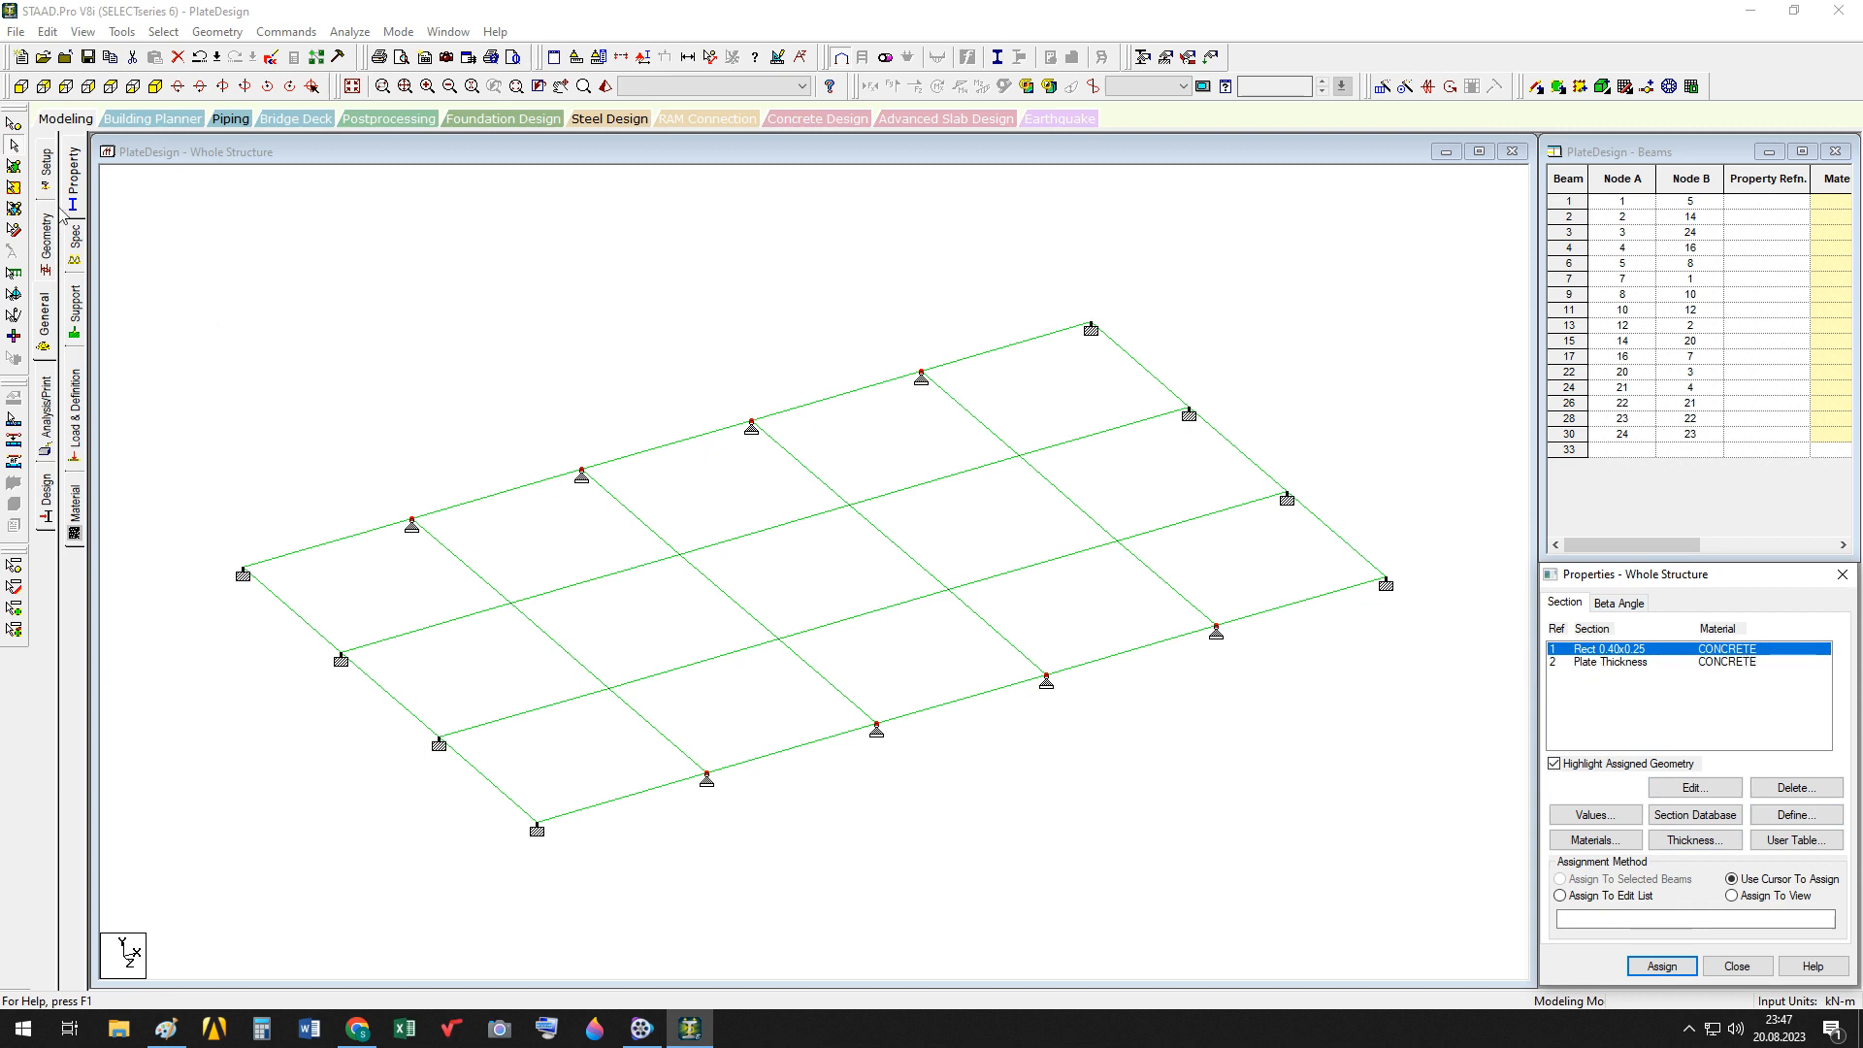
left_click_drag(1450, 223, 194, 898)
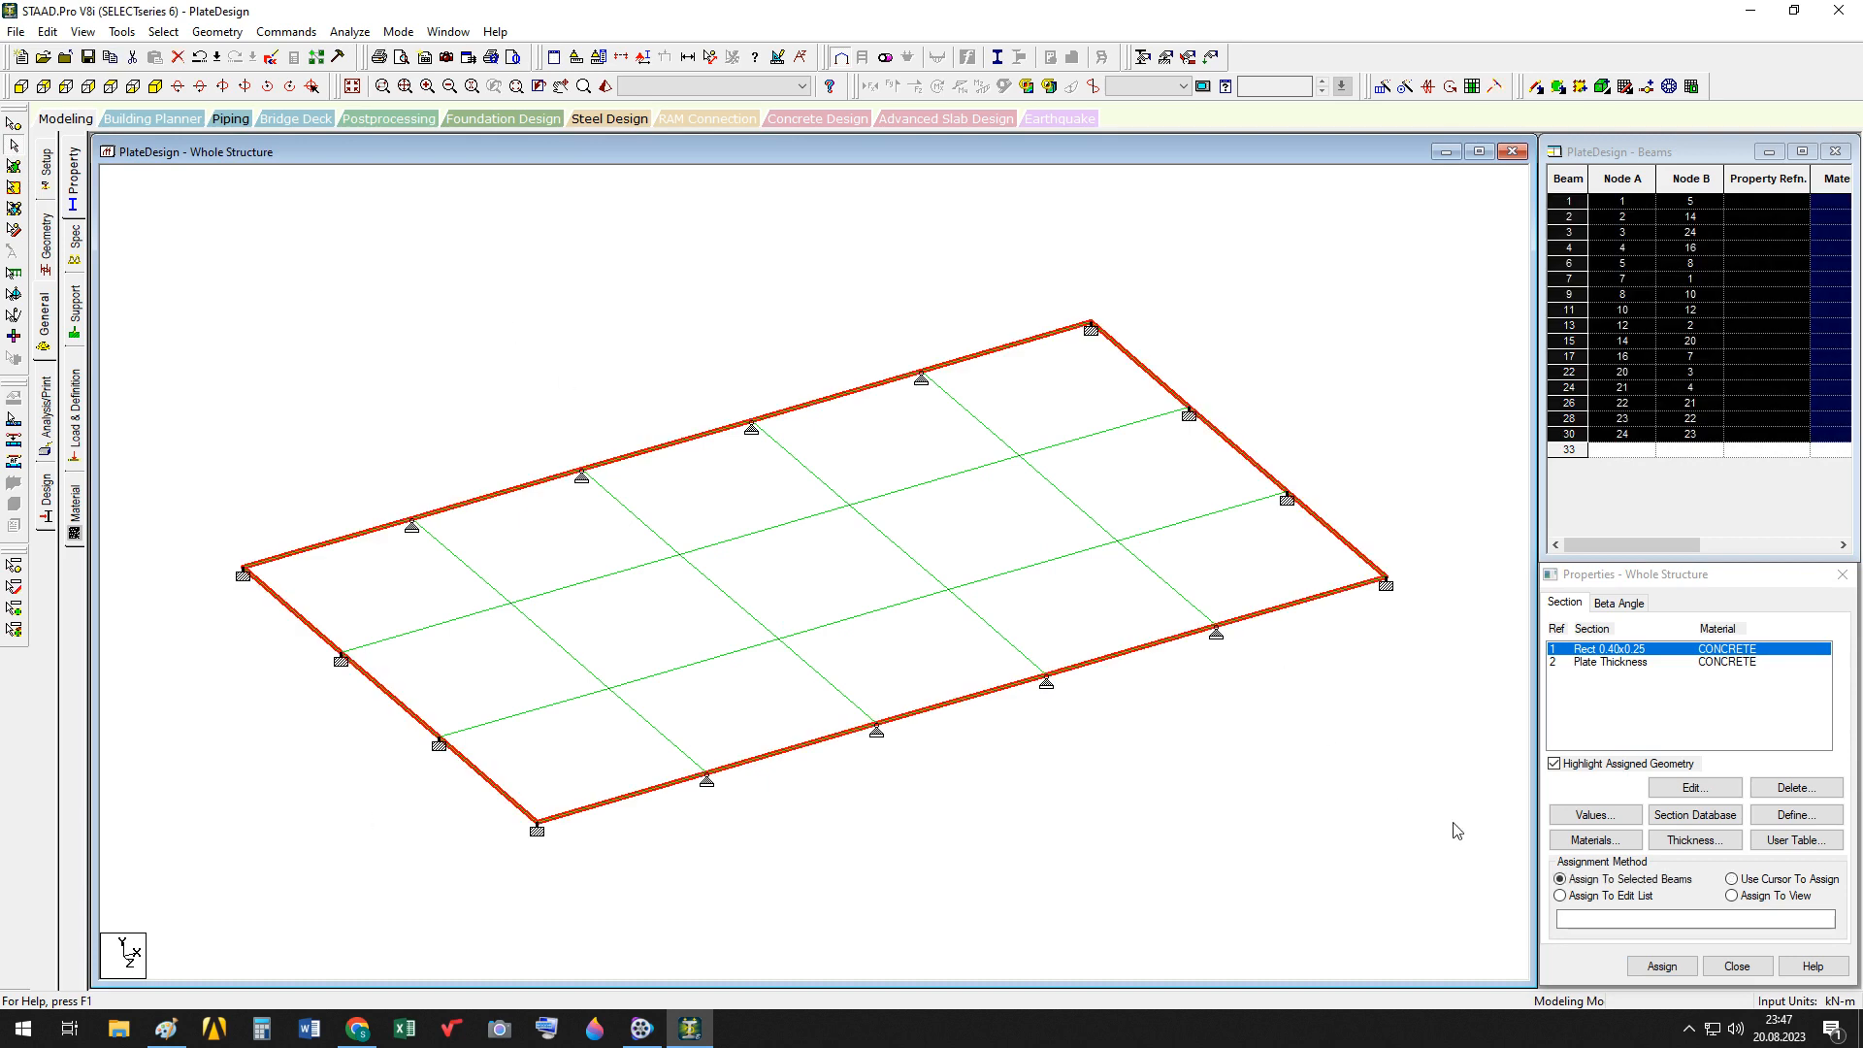
left_click(1675, 970)
left_click(1673, 969)
left_click(1713, 824)
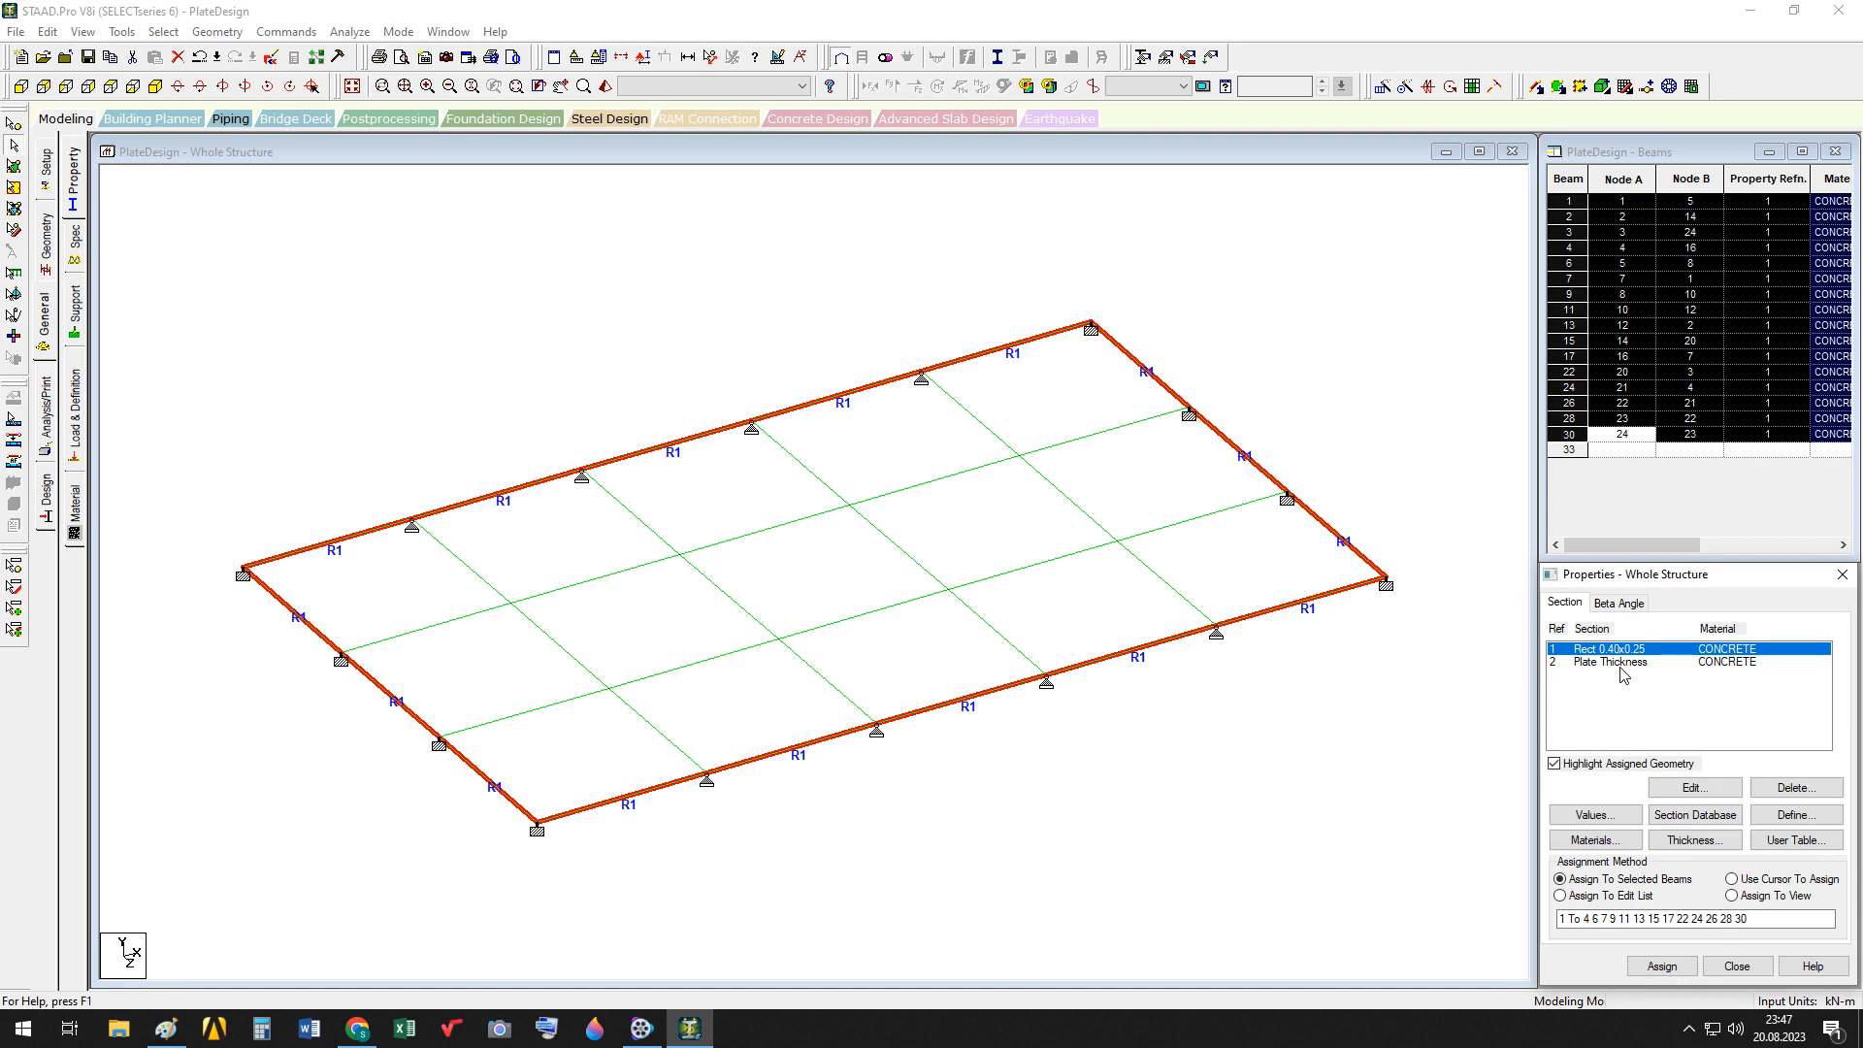
Assign the concrete plate thickness property to all meshed plate elements
left_click(1621, 663)
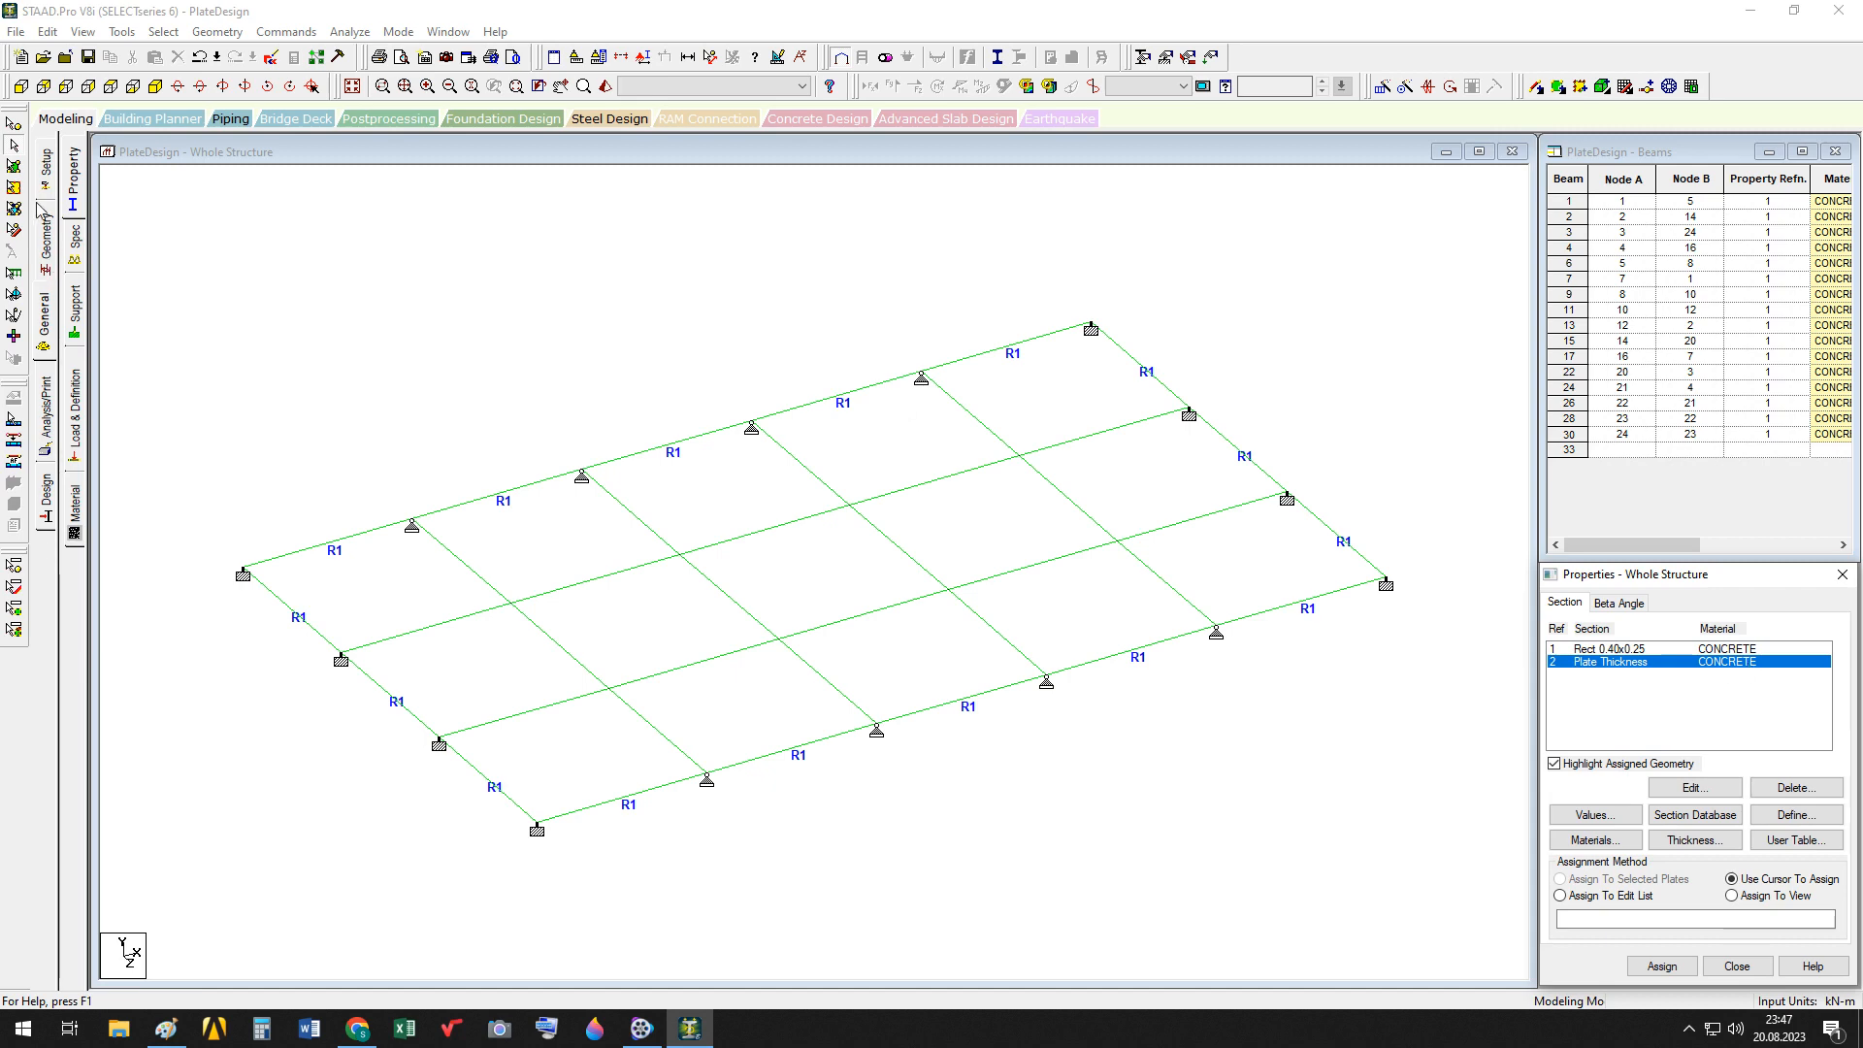
left_click(14, 165)
left_click_drag(1436, 202, 206, 933)
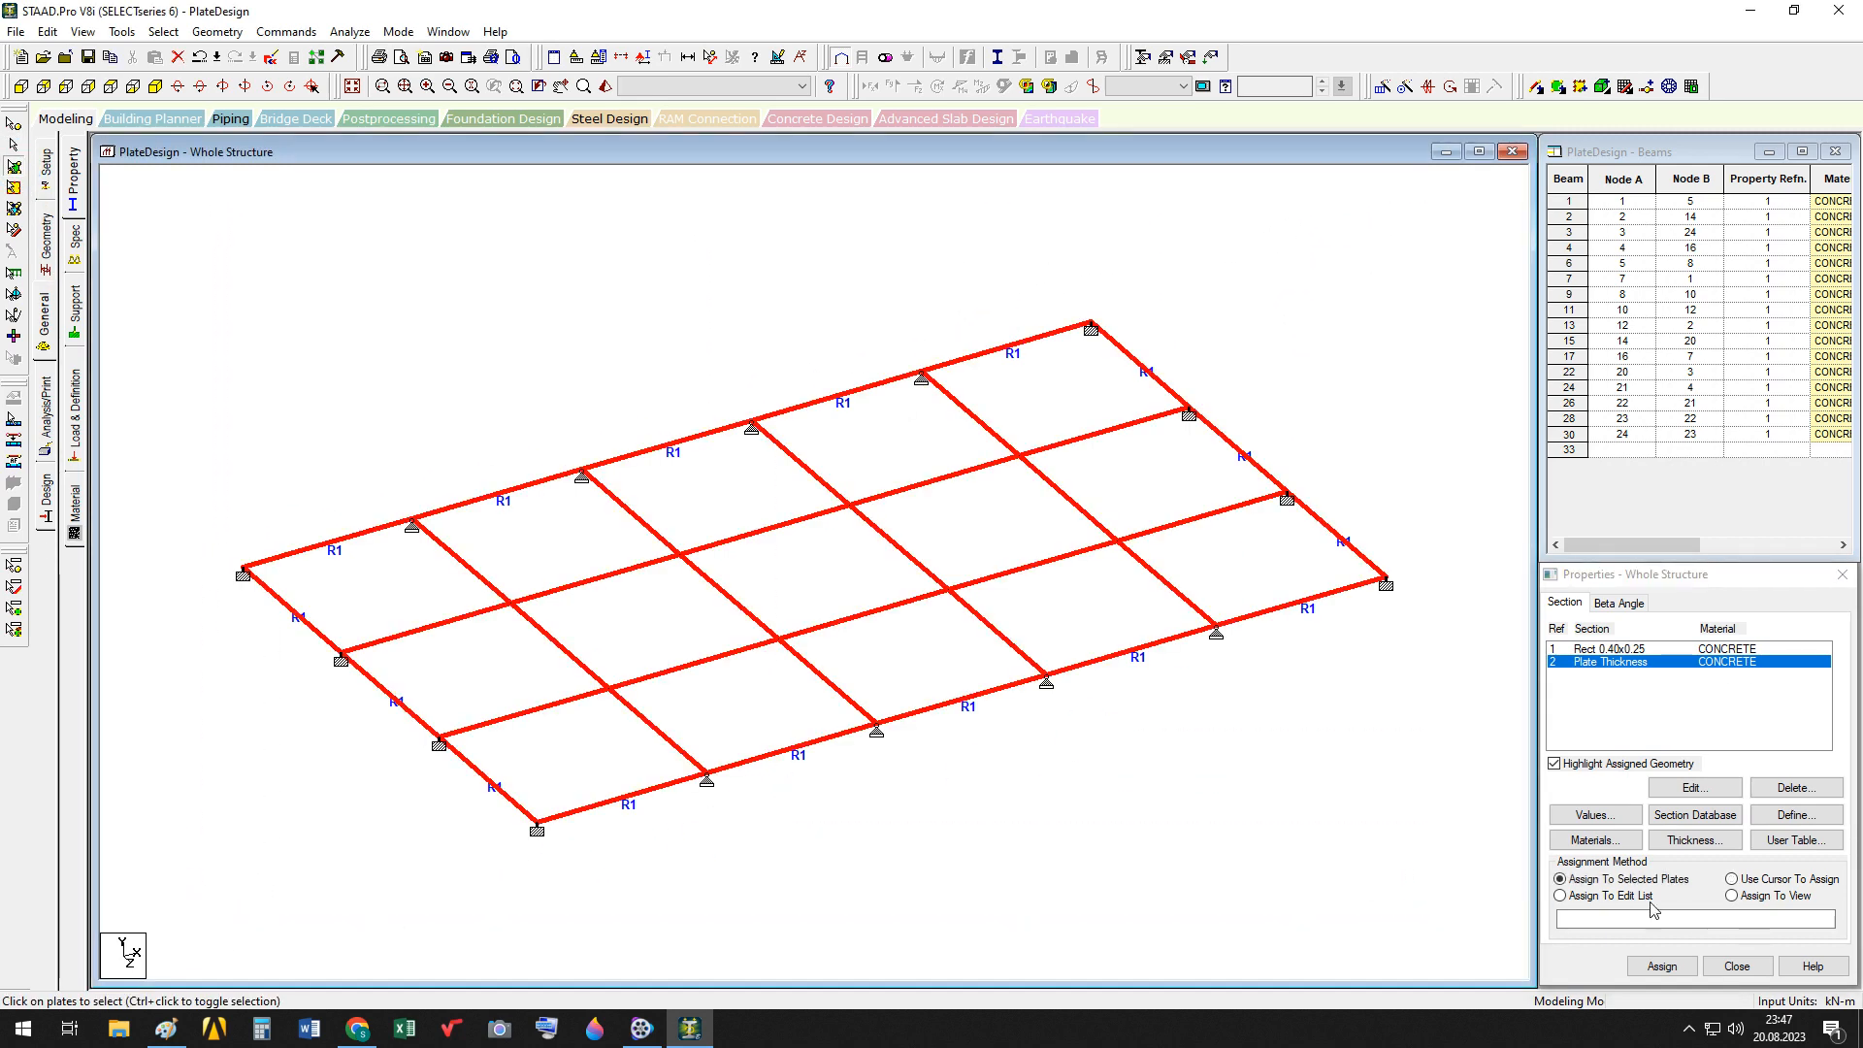
left_click(1662, 967)
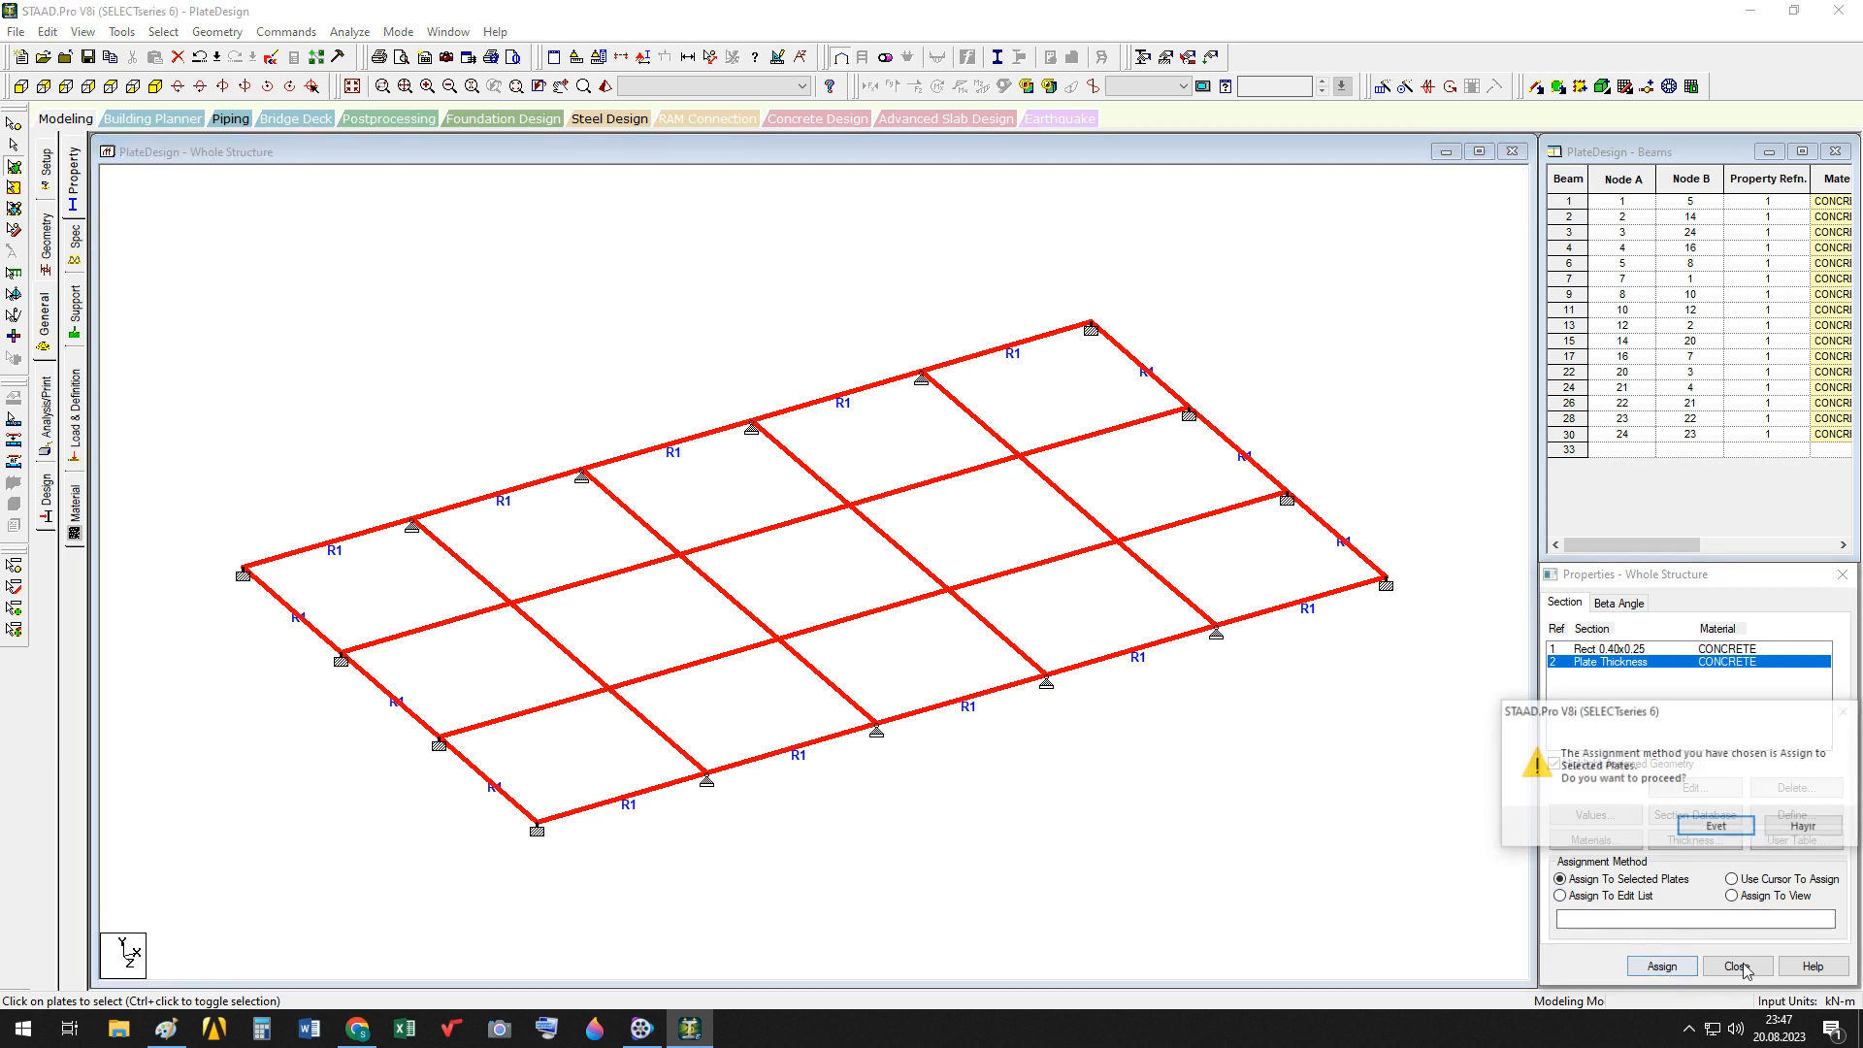
left_click(1713, 827)
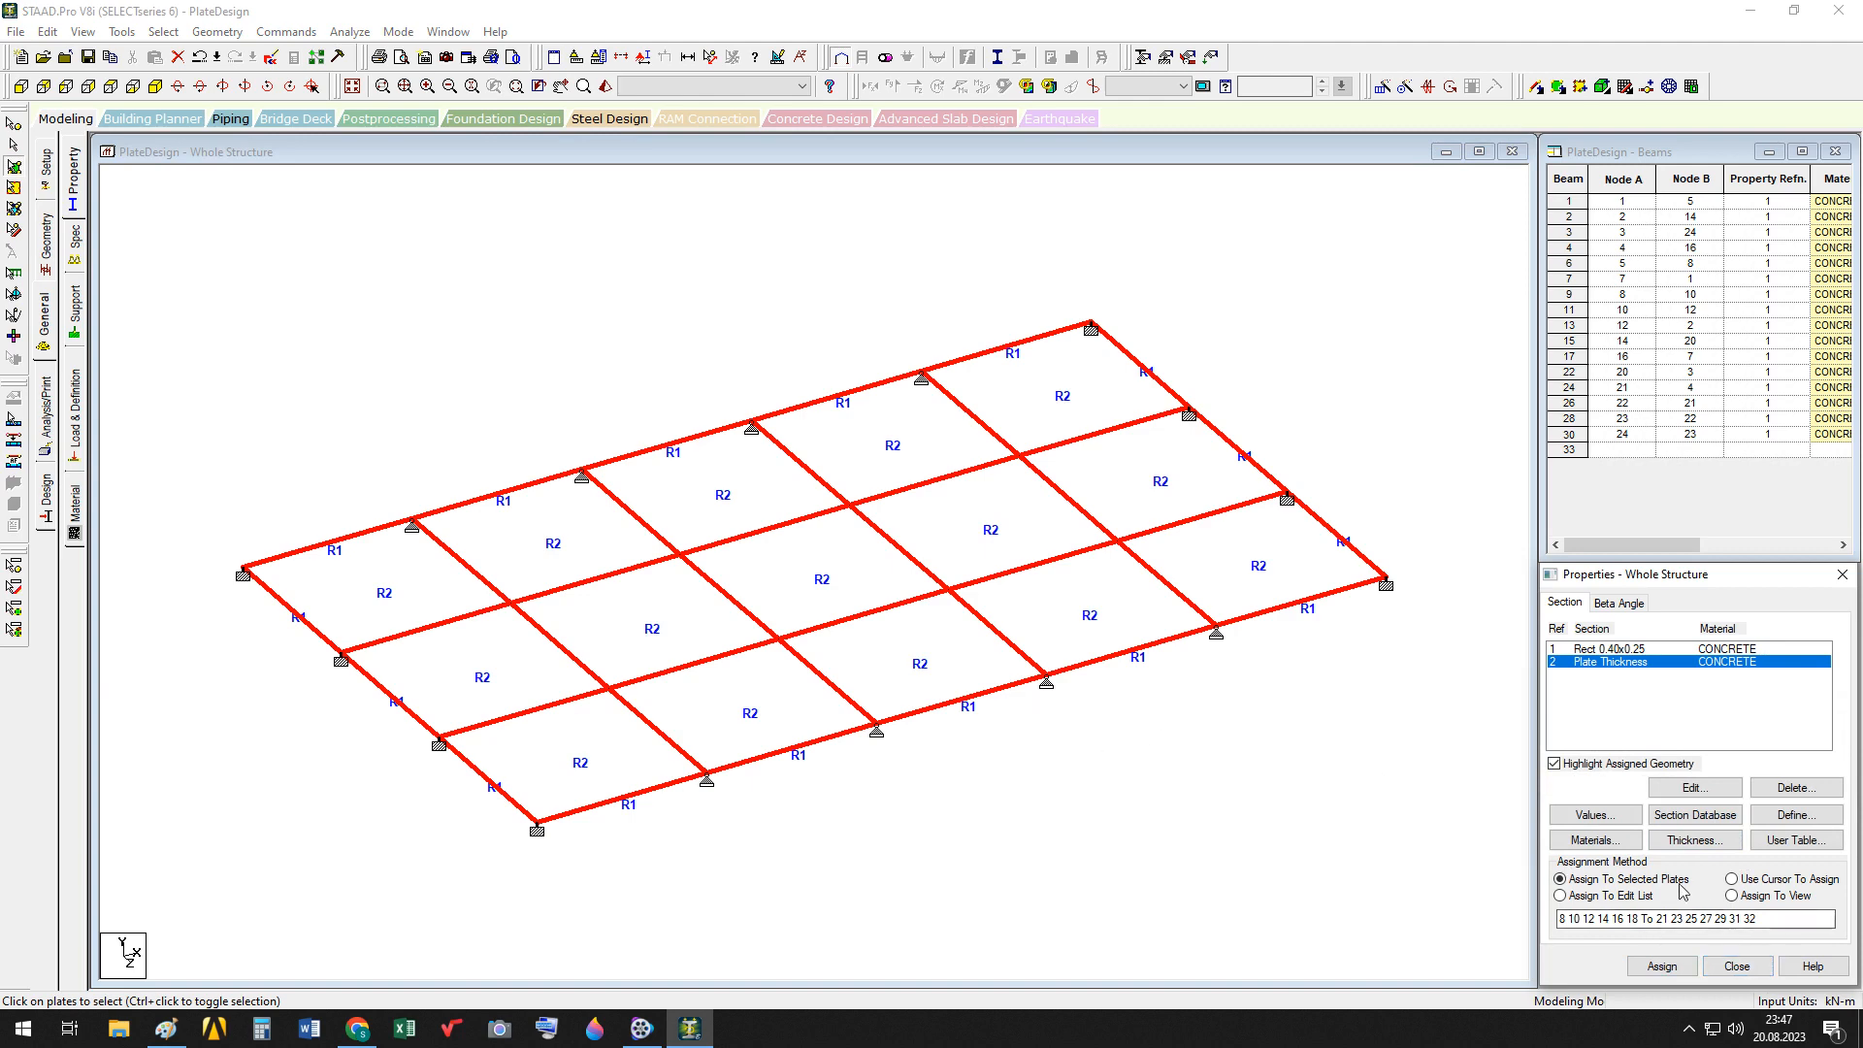
Create primary load case 1 titled LOAD CASE 1 with loading type None
left_click(81, 419)
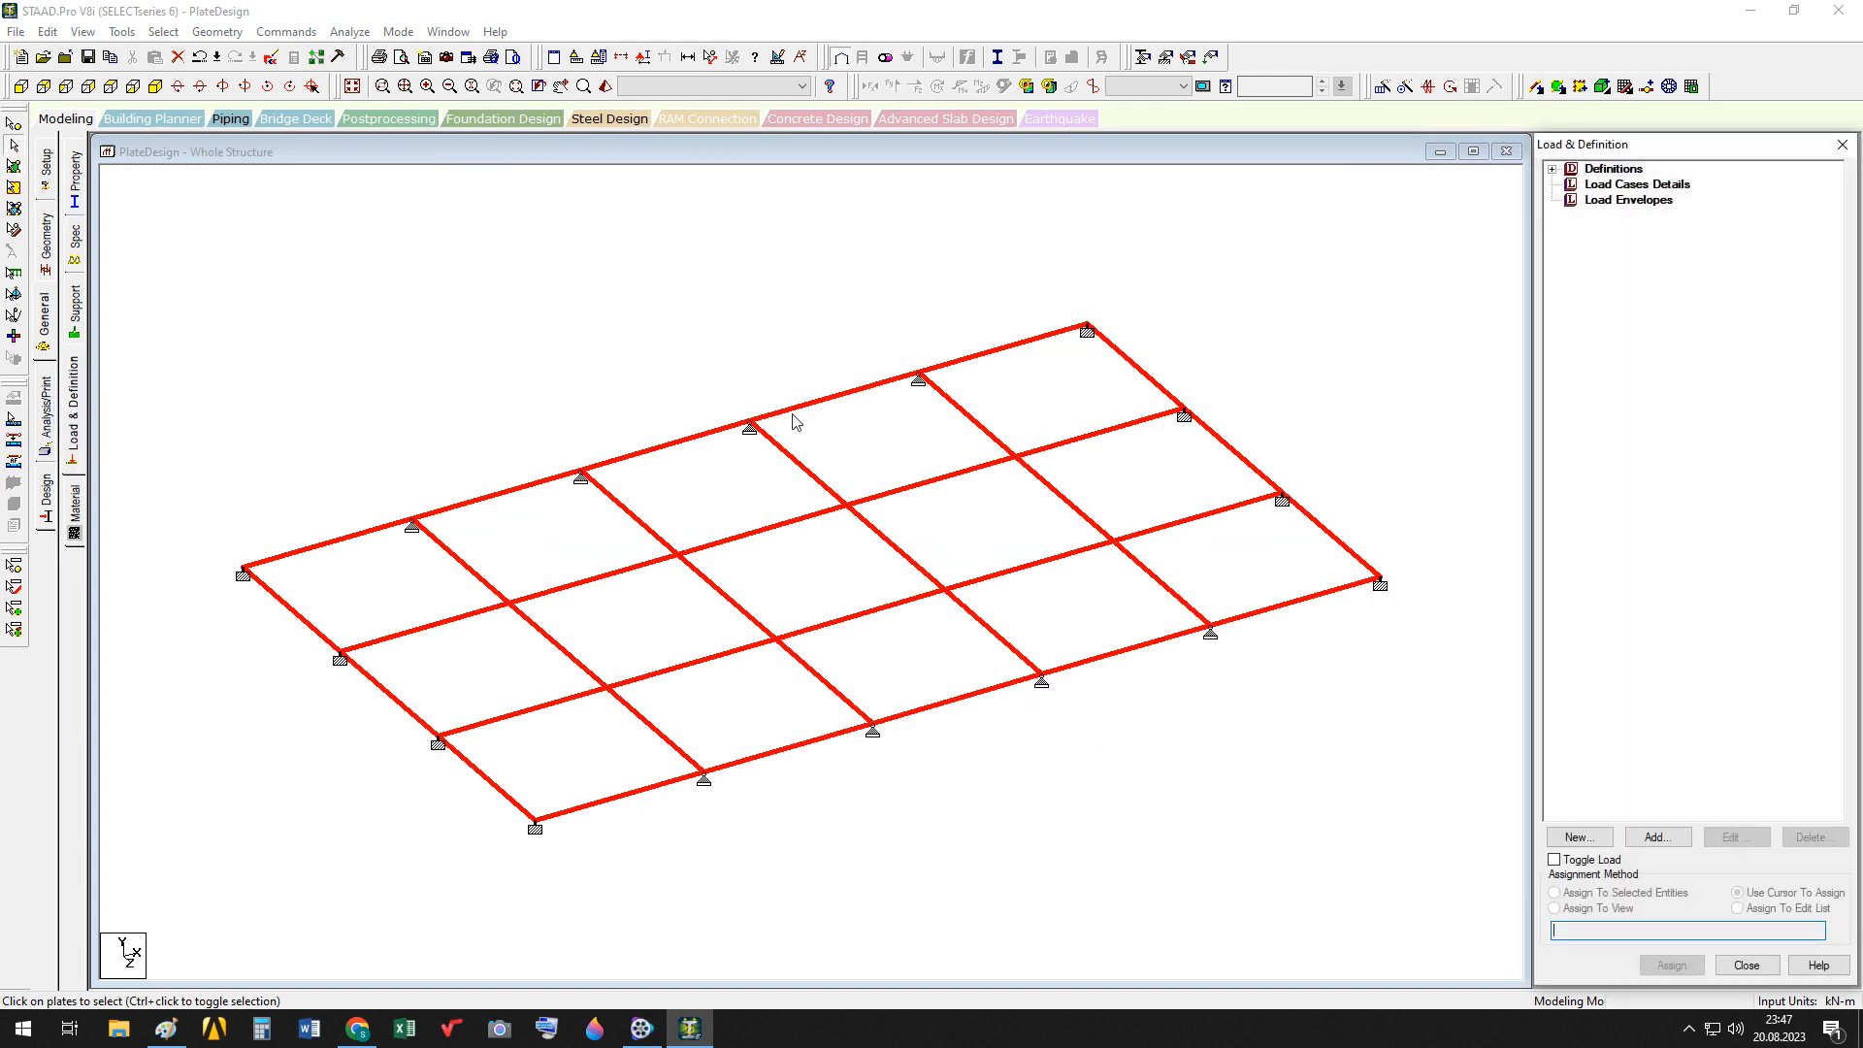
left_click(1611, 185)
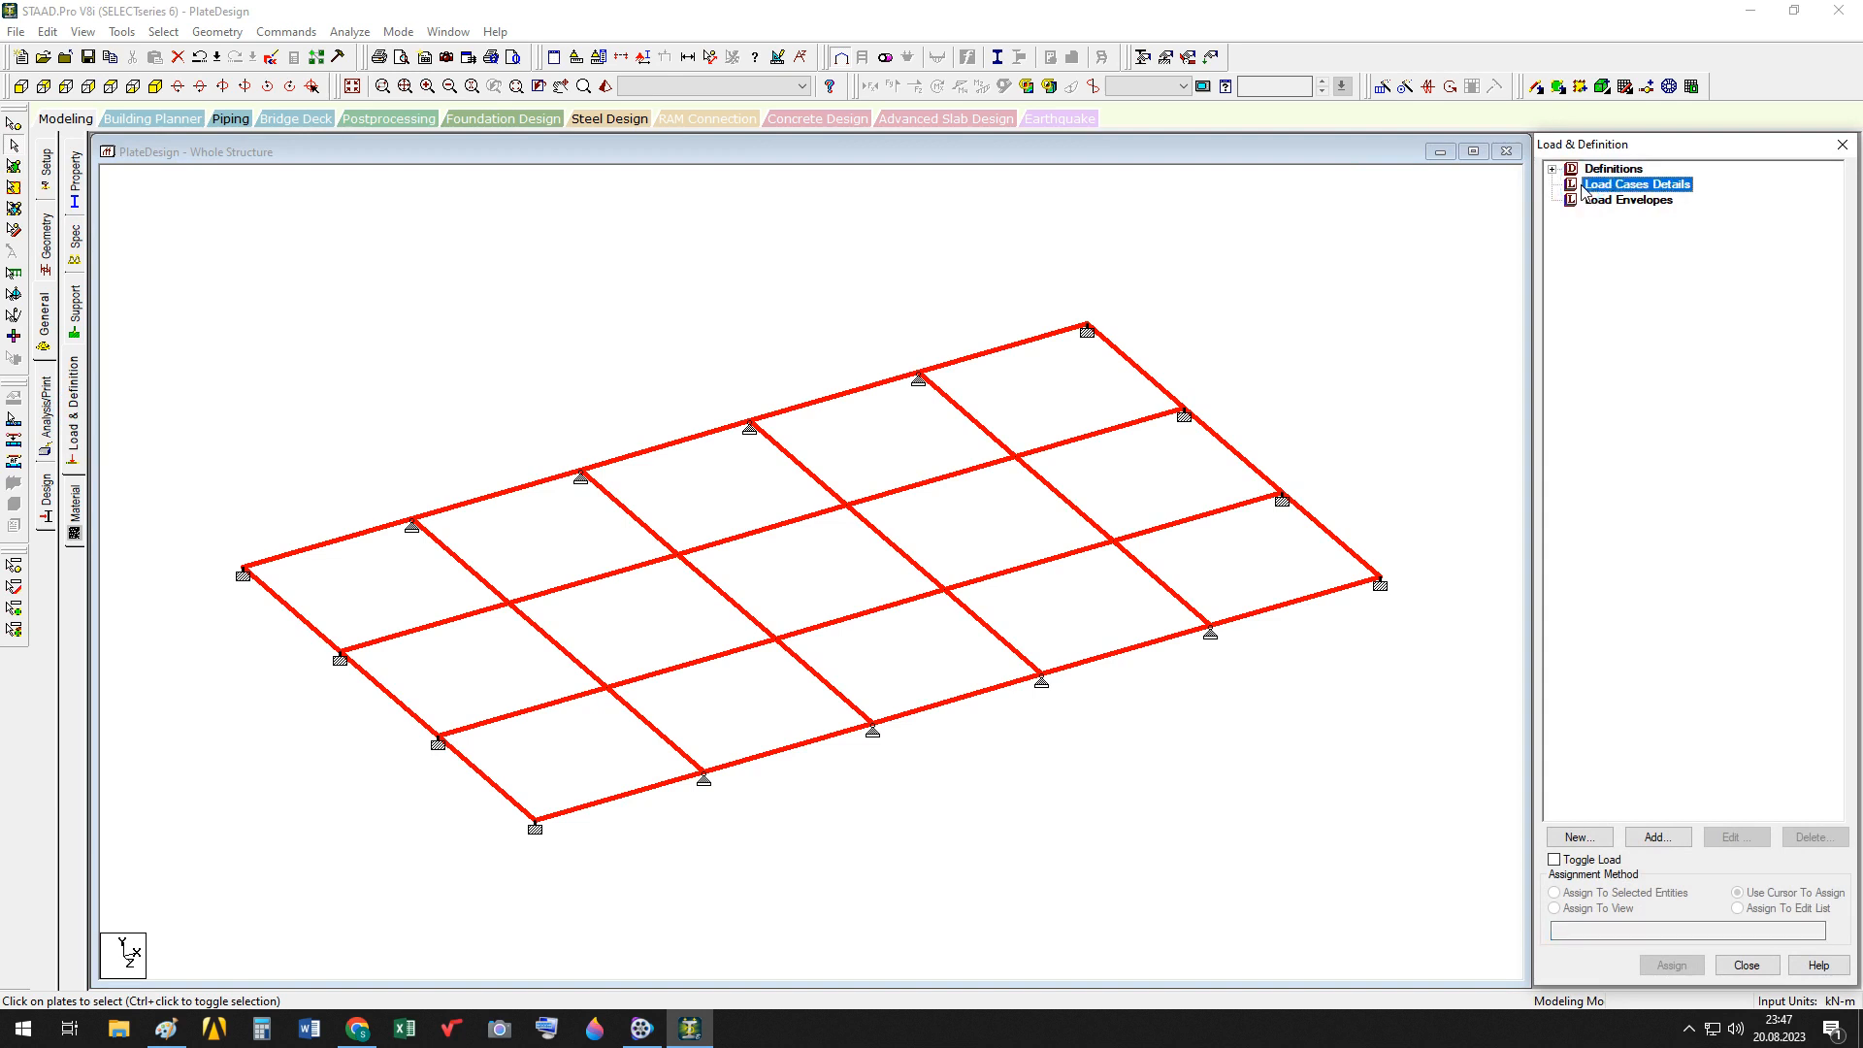
left_click(1681, 841)
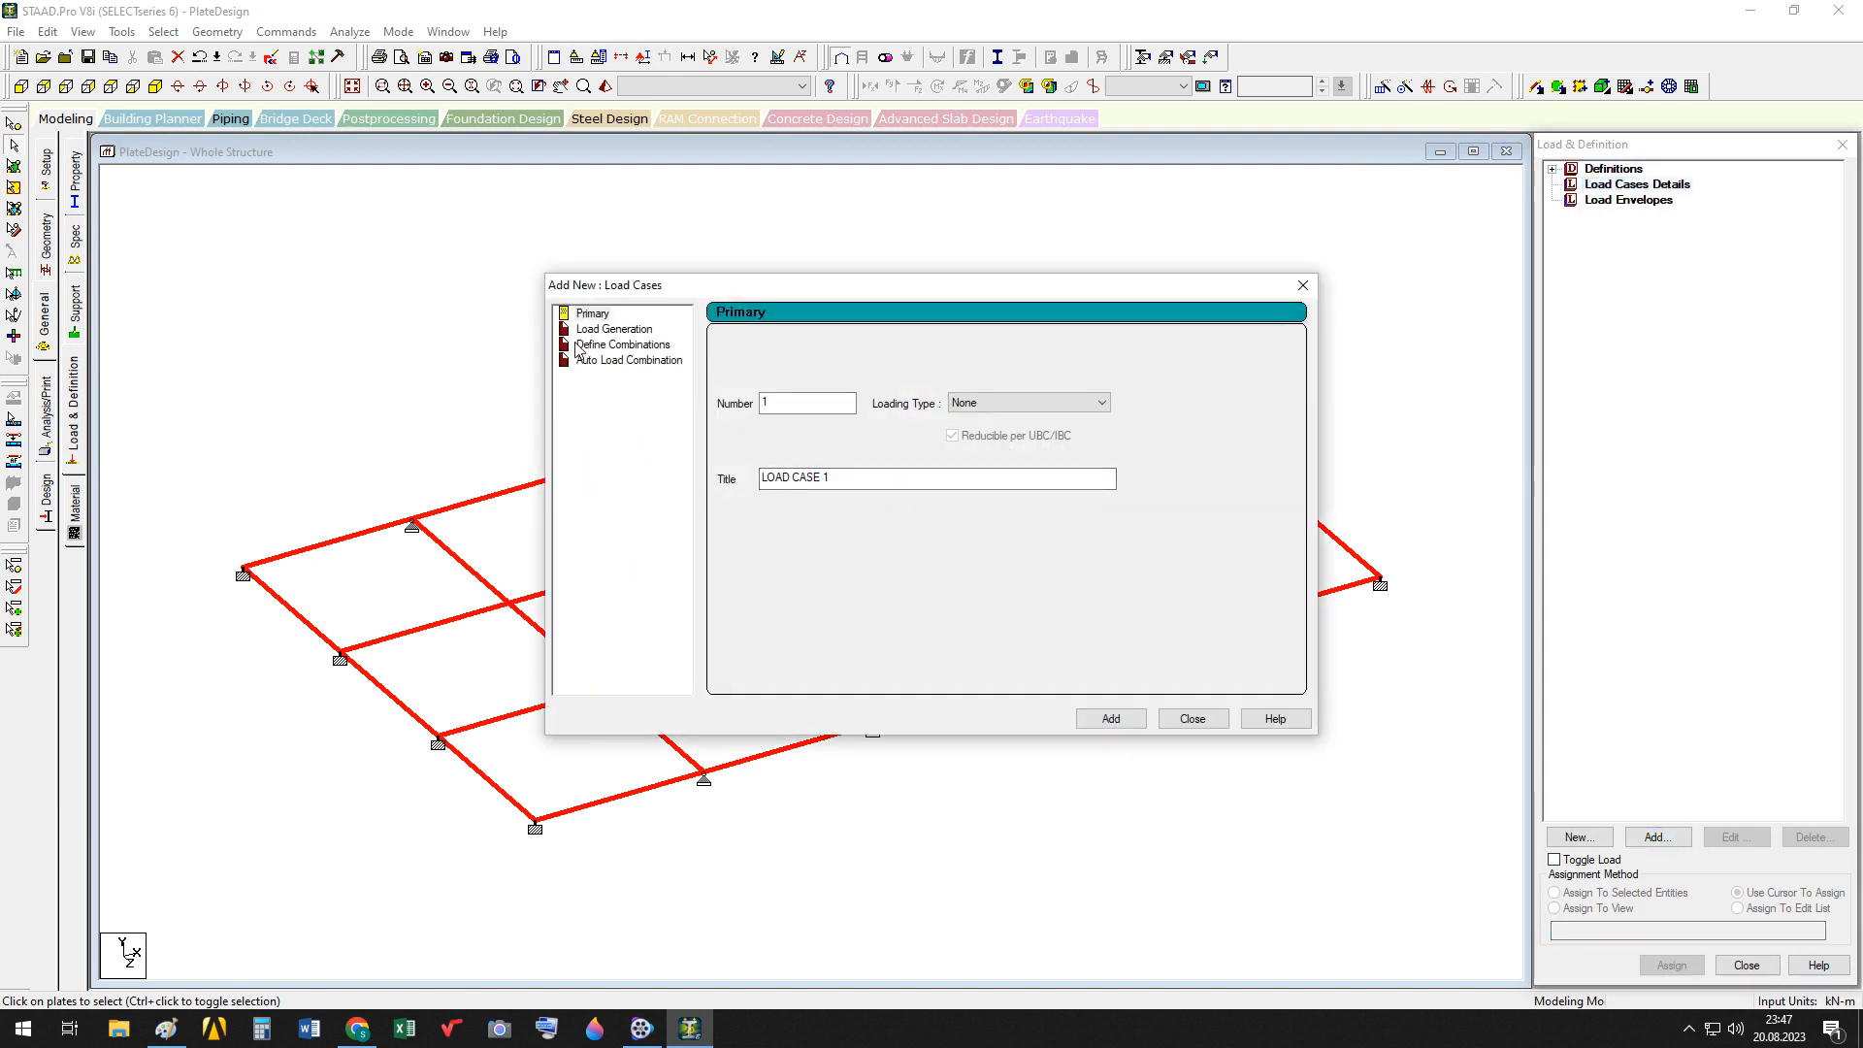
left_click(575, 331)
left_click(588, 313)
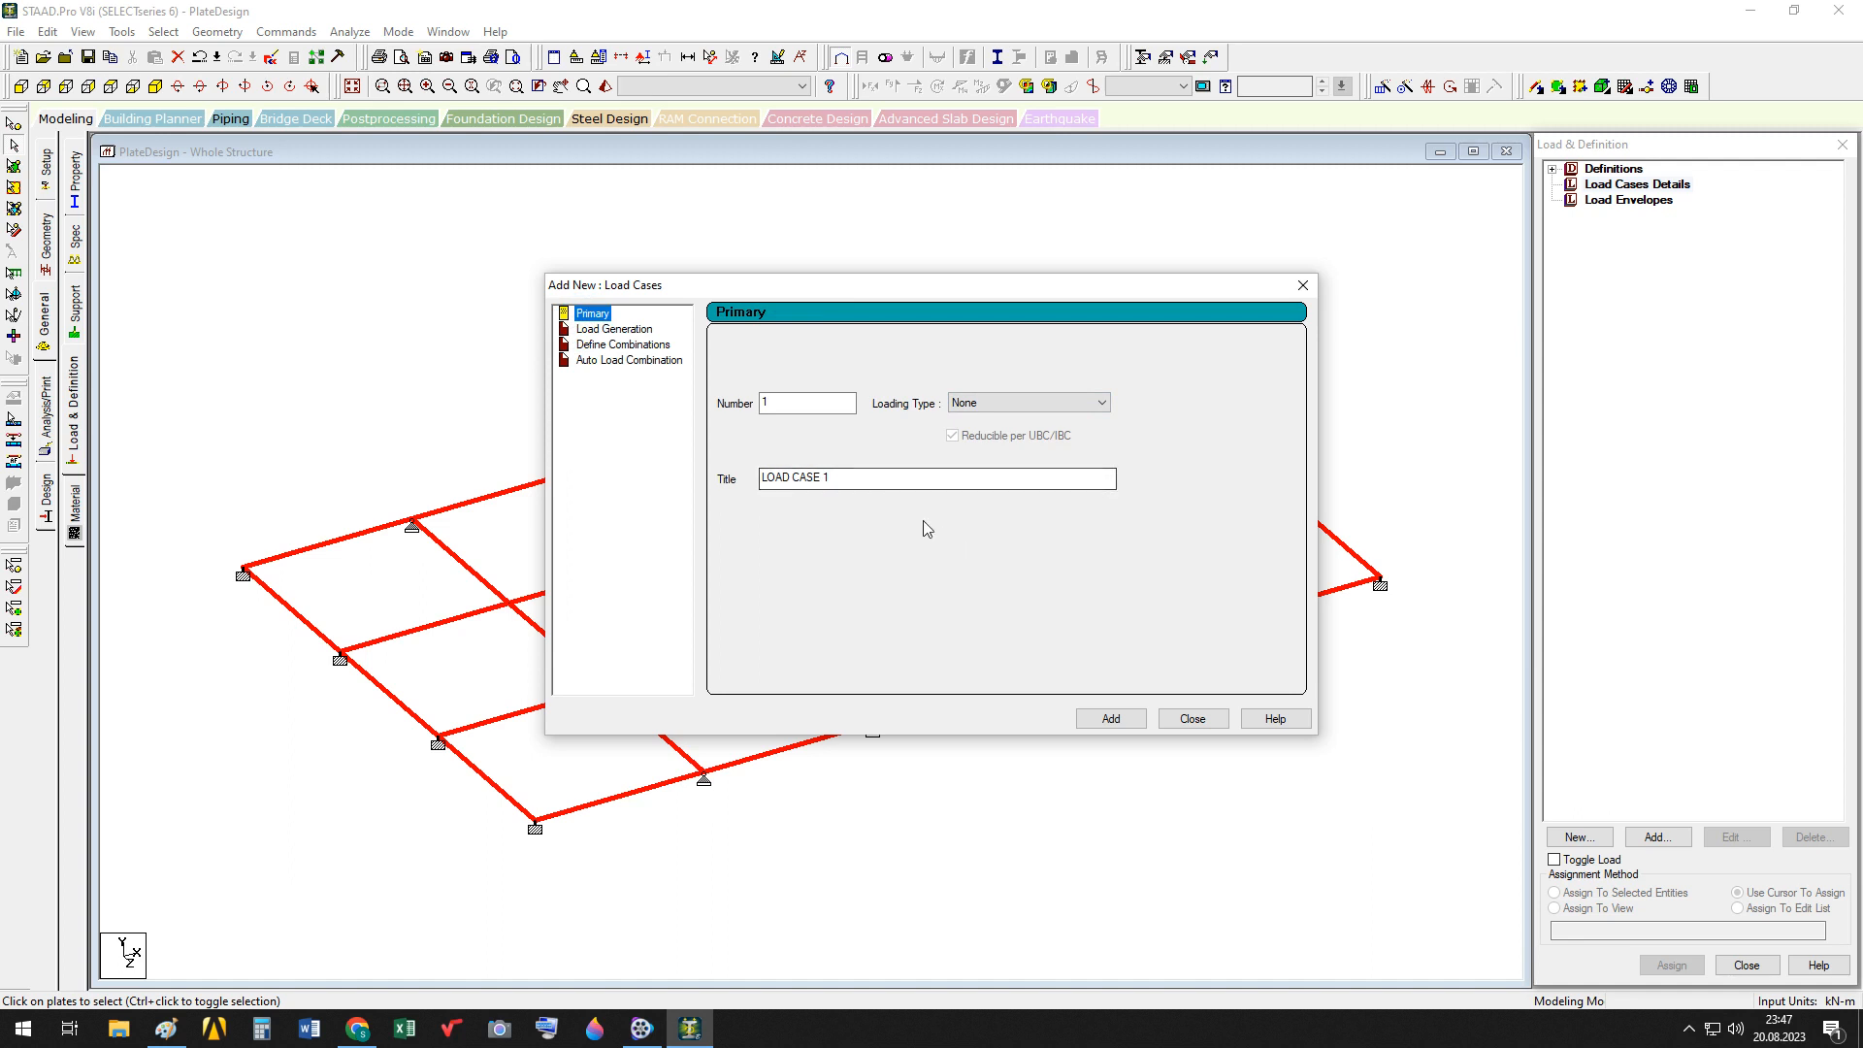
left_click(1121, 722)
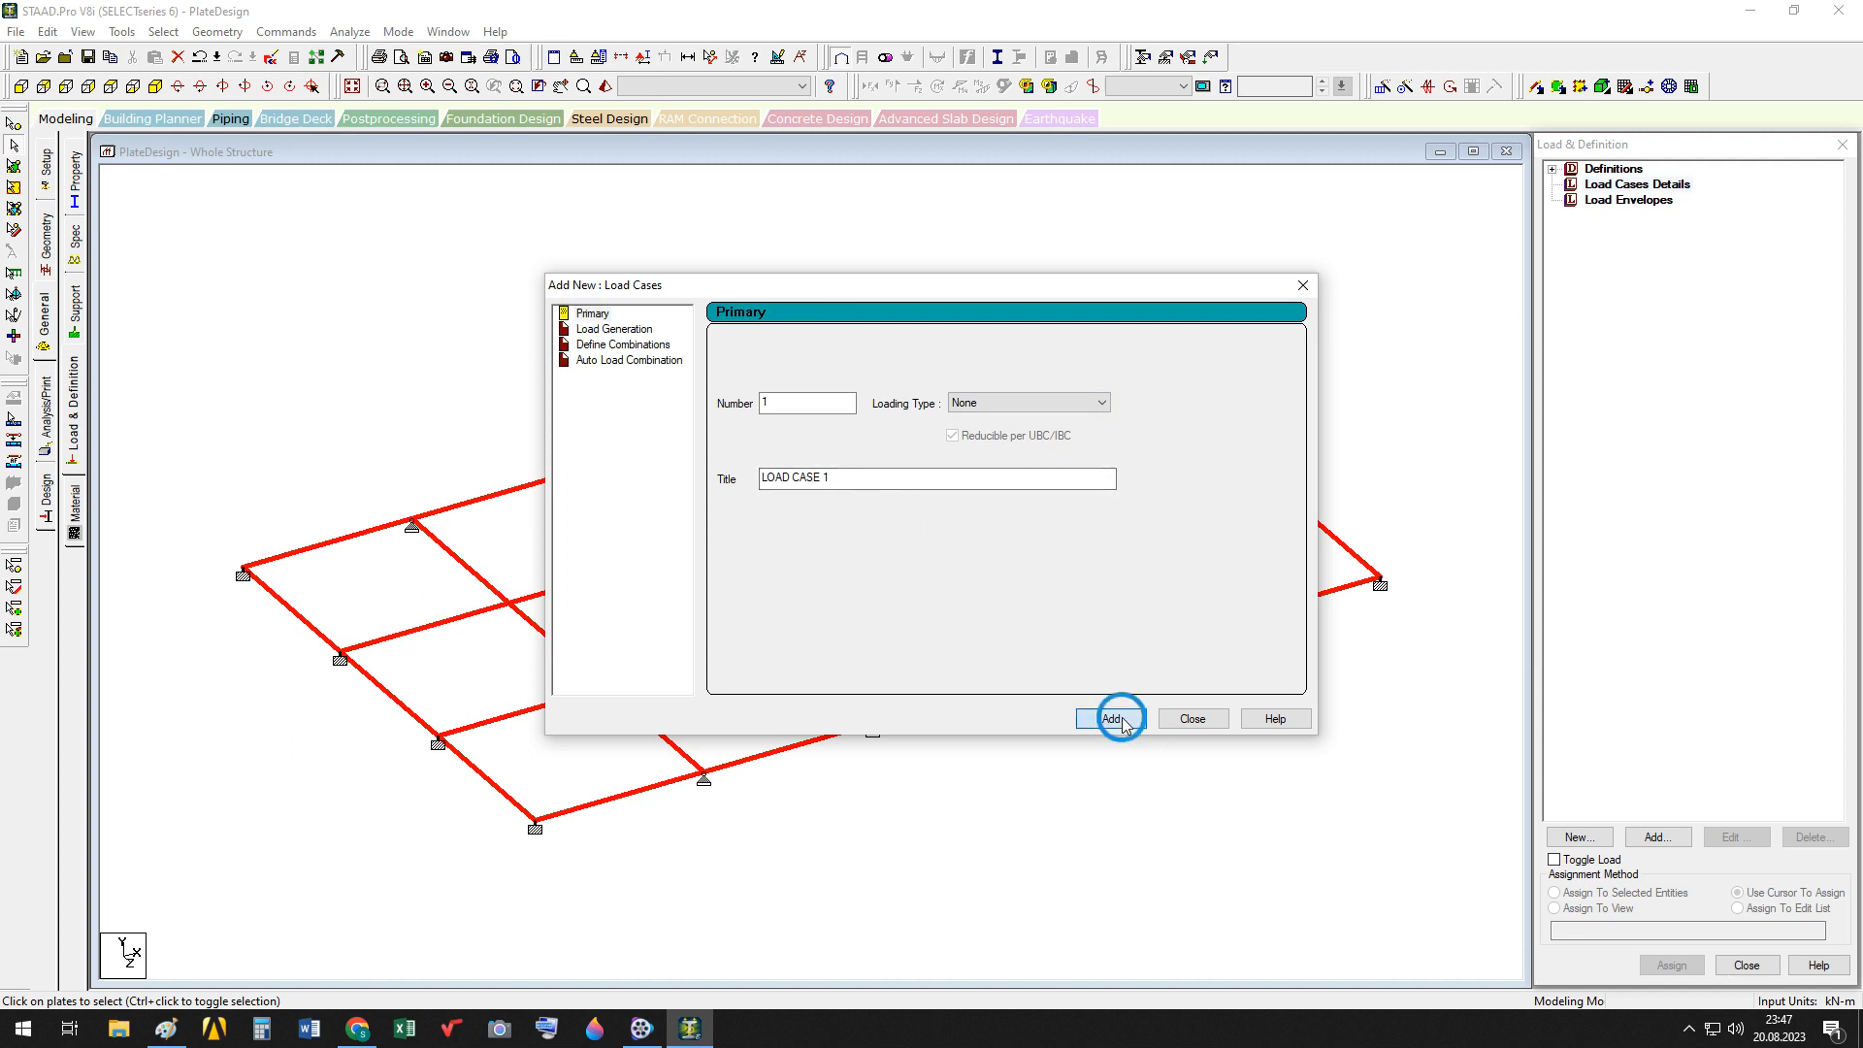
left_click(1220, 723)
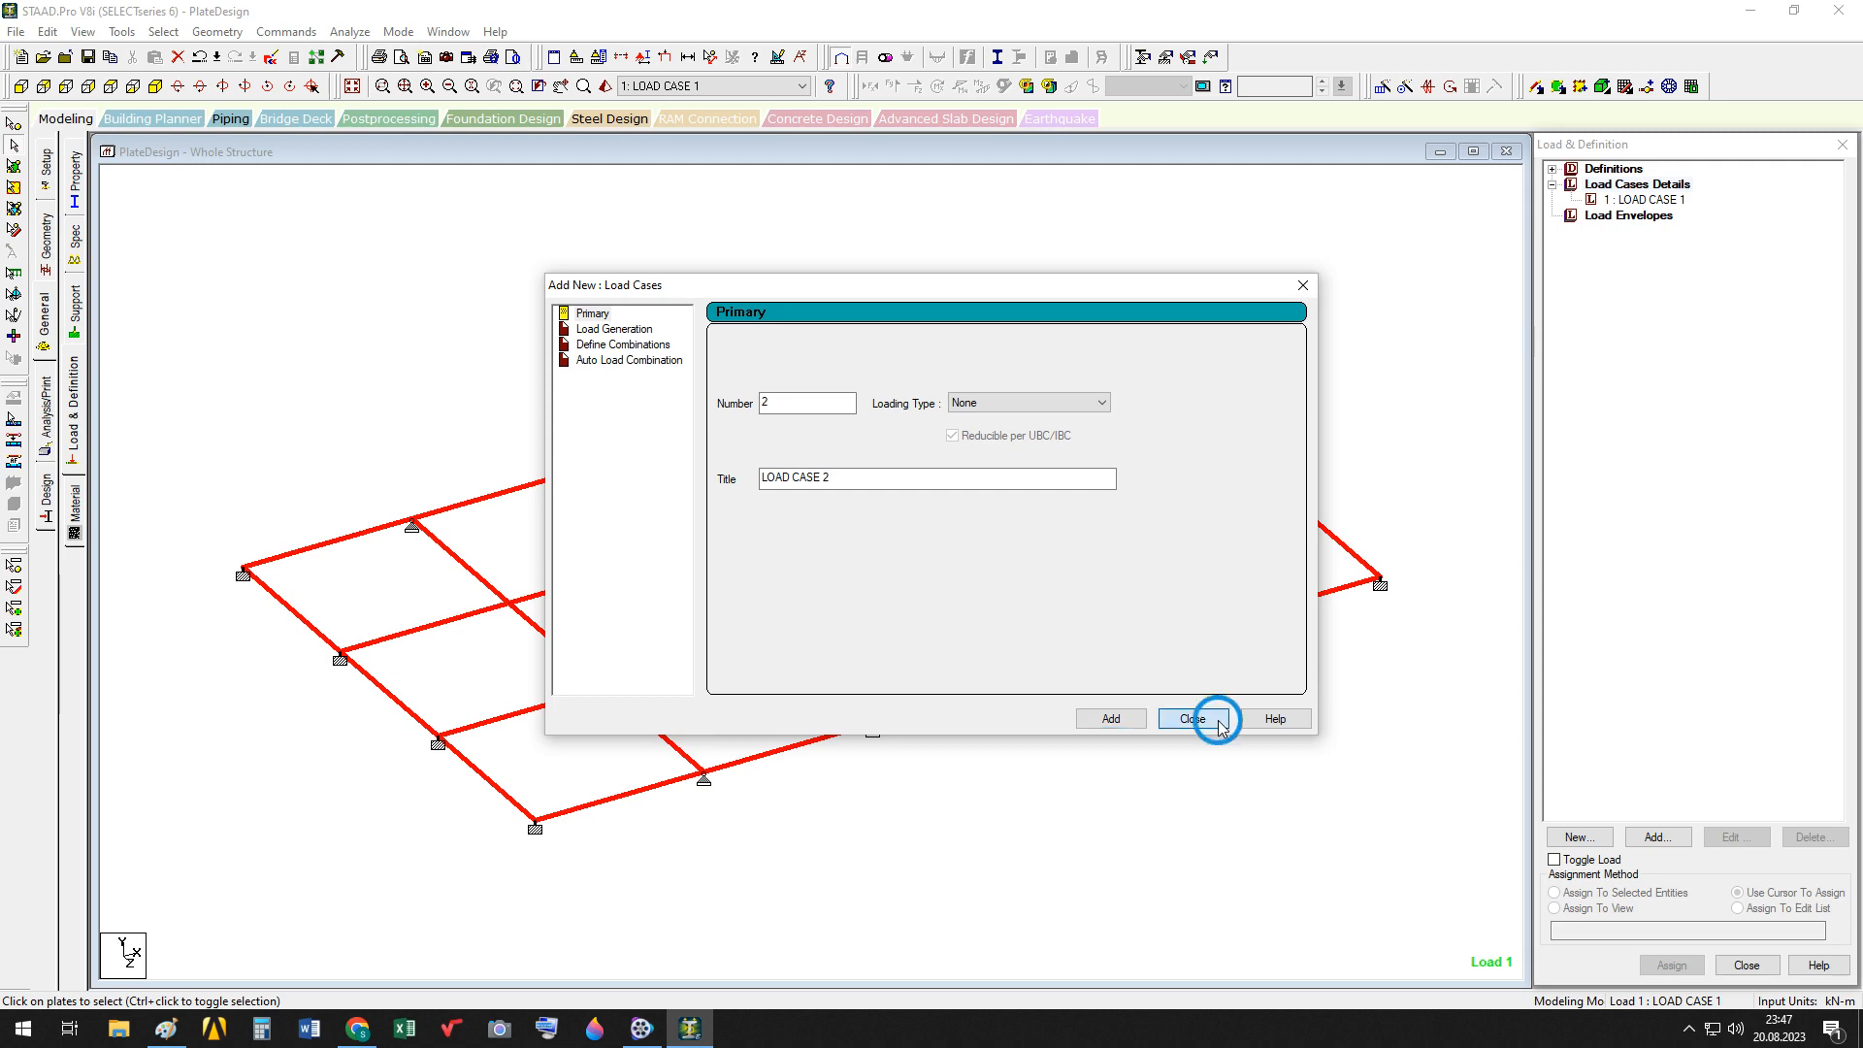
Add a selfweight load to LOAD CASE 1 in the Y direction with factor -1
left_click(1650, 201)
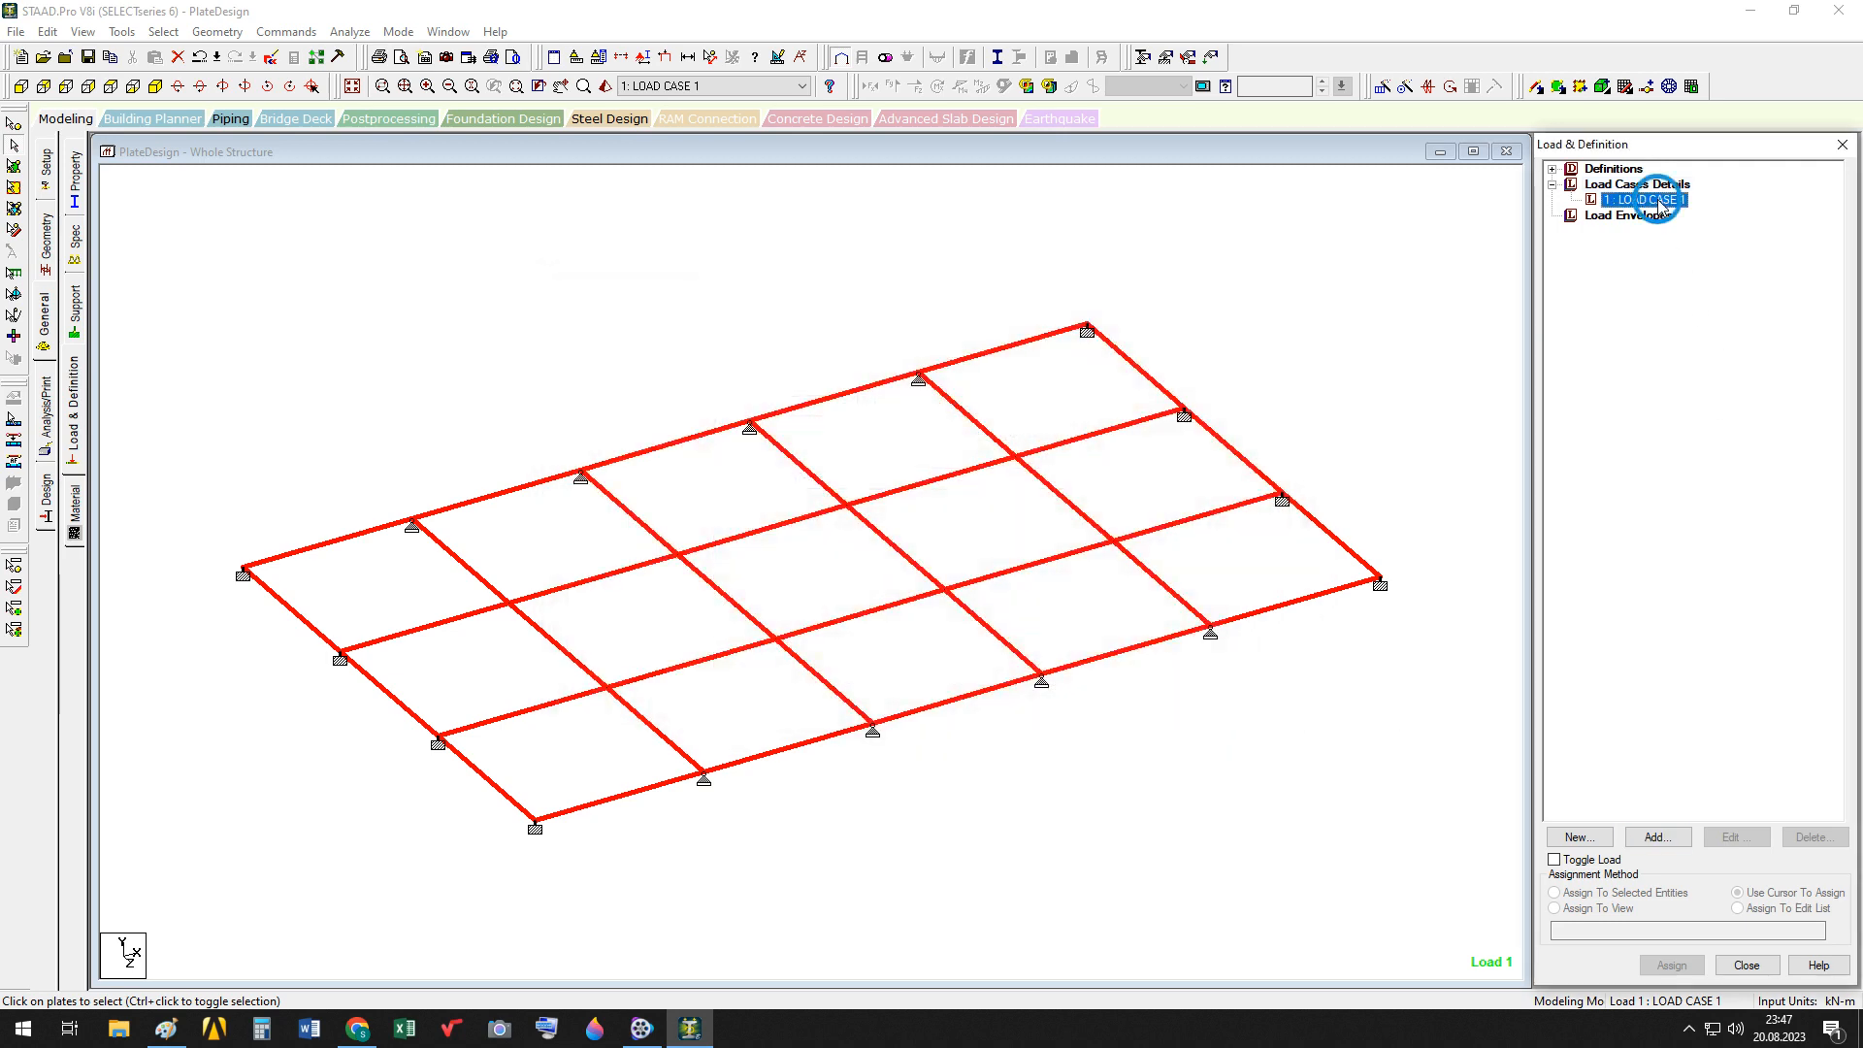
left_click(1657, 837)
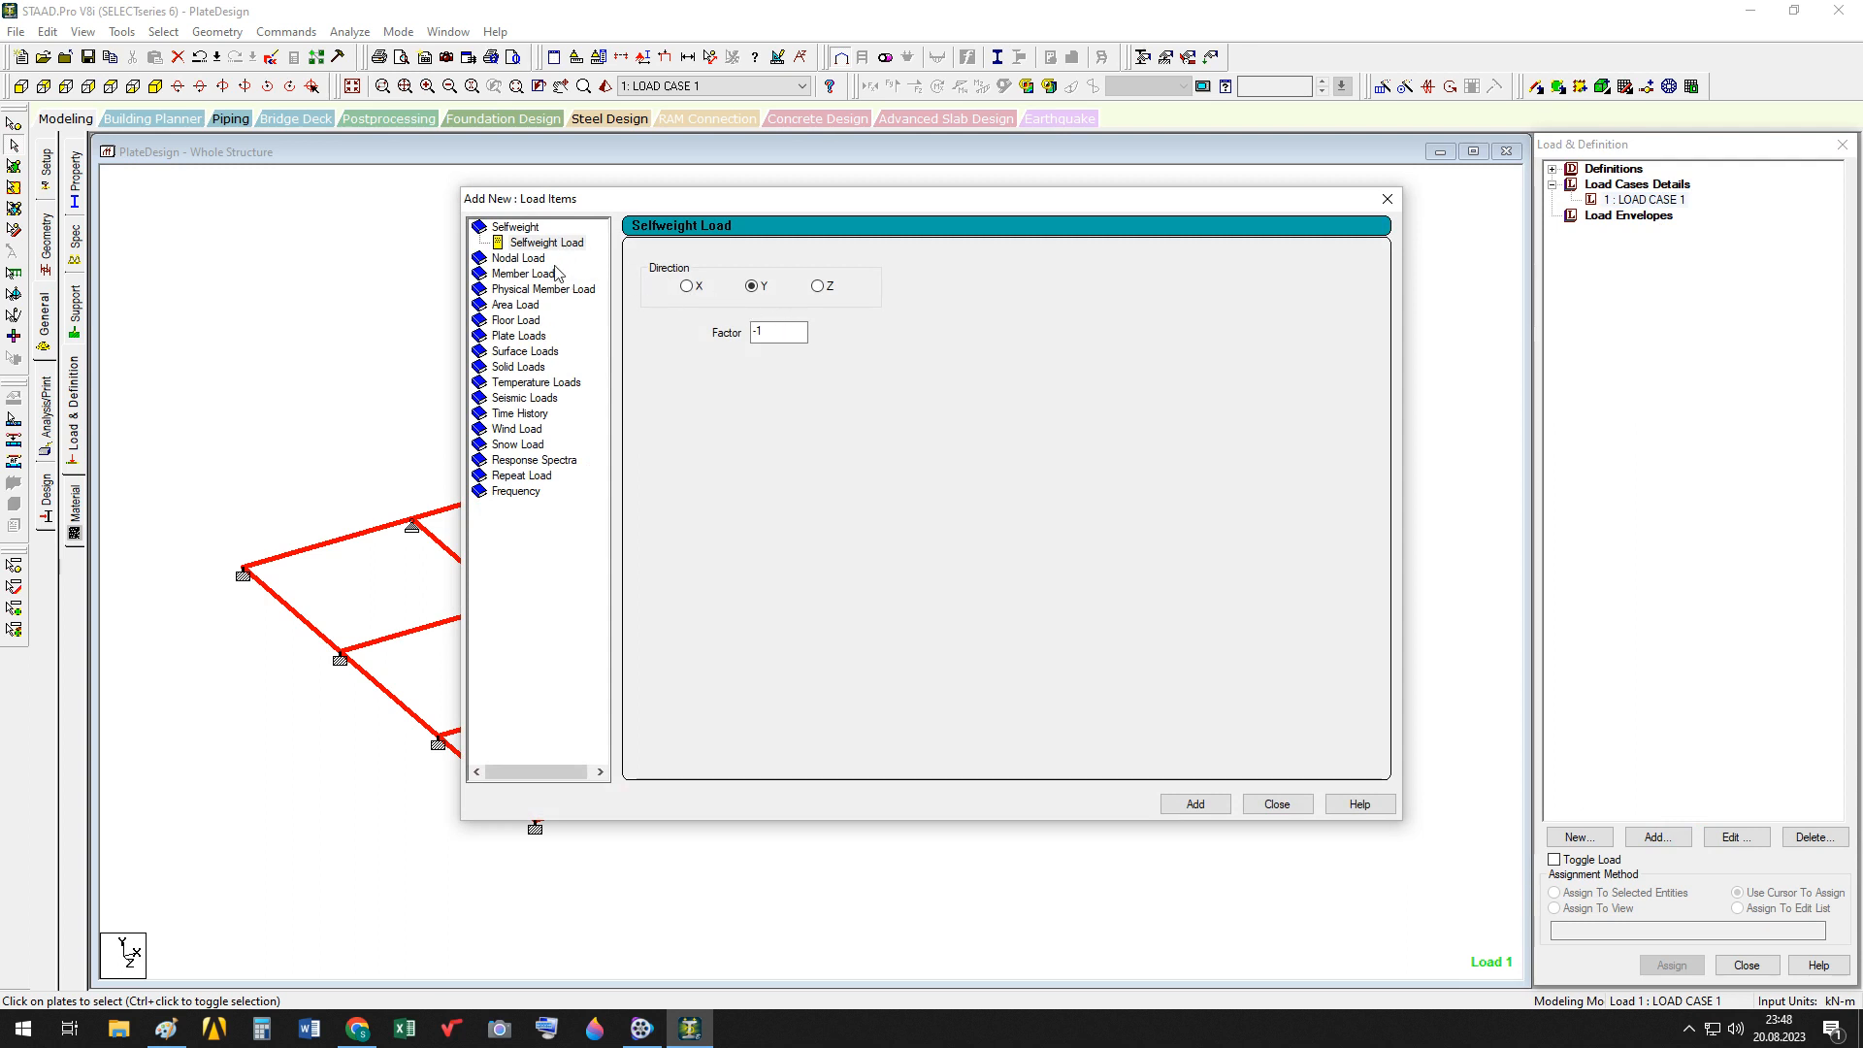
left_click(1217, 808)
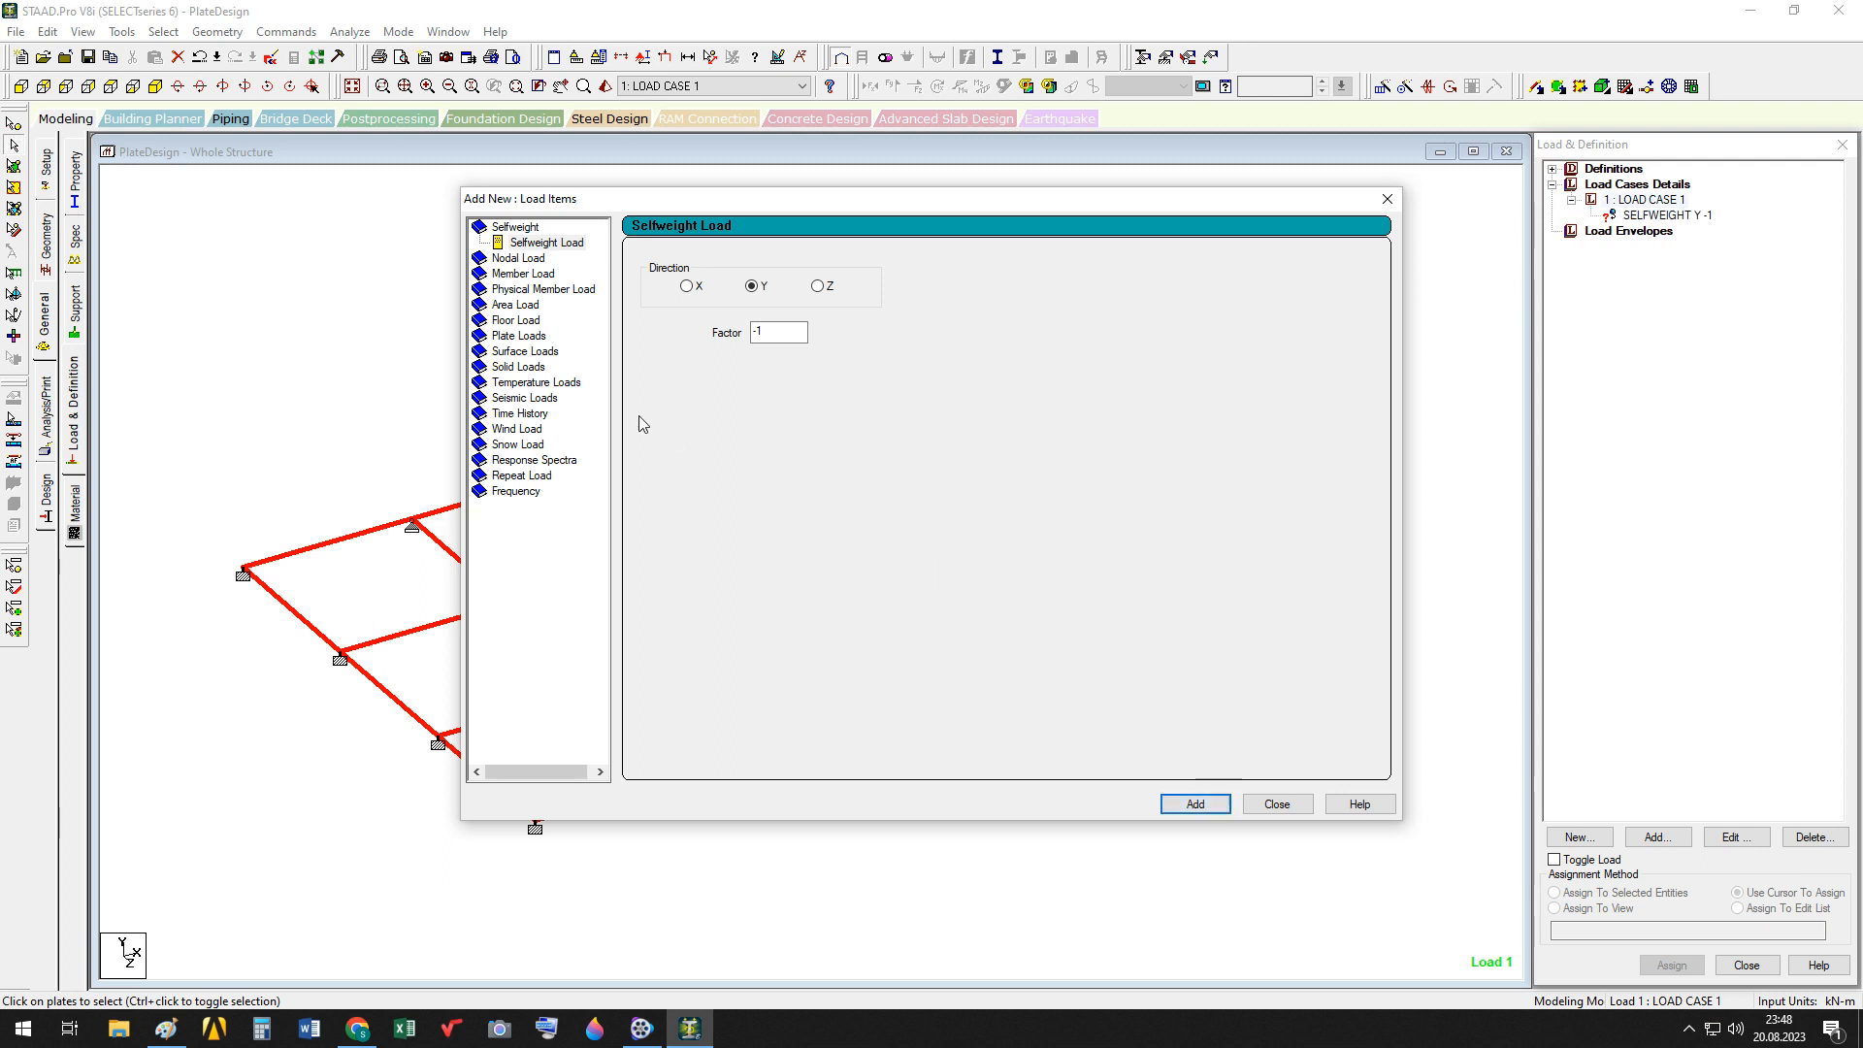
Add a floor load of -5 kN/m2 in Global Y to LOAD CASE 1, with a Y range from 0 to 0 m
left_click(490, 320)
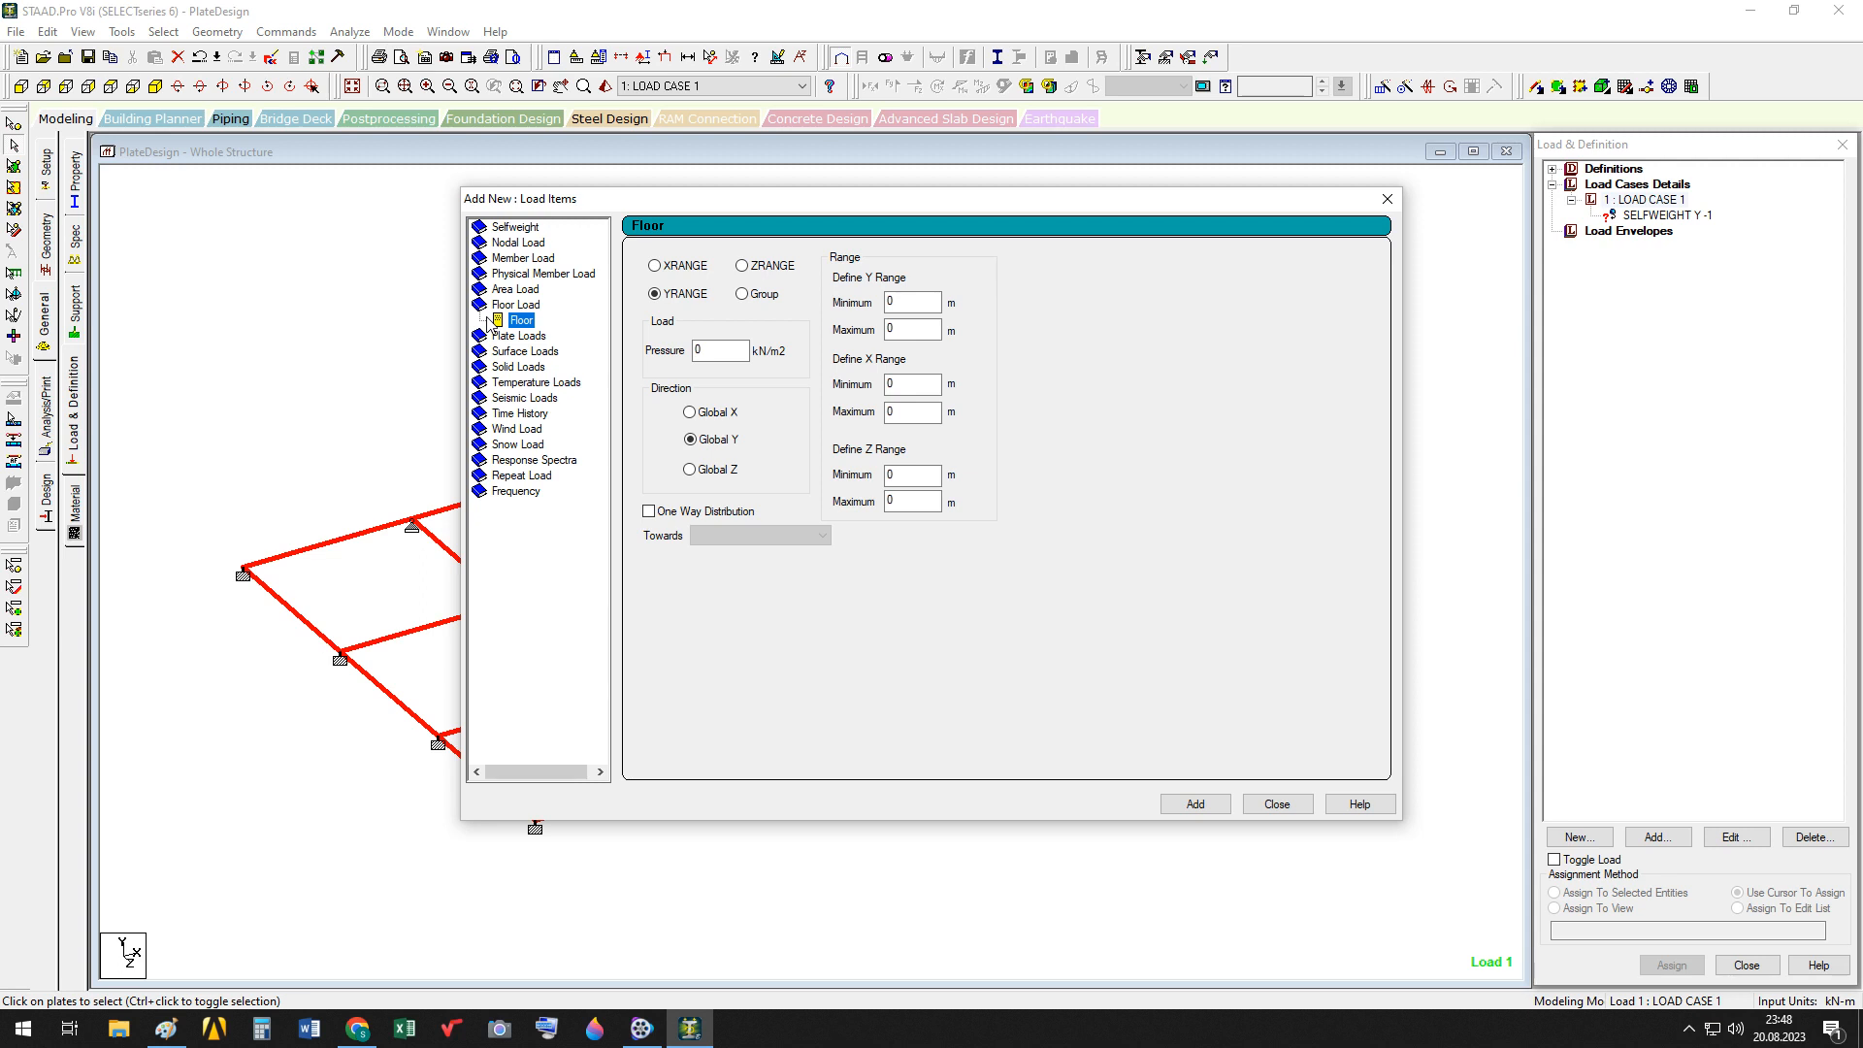
left_click(730, 350)
left_click(1199, 805)
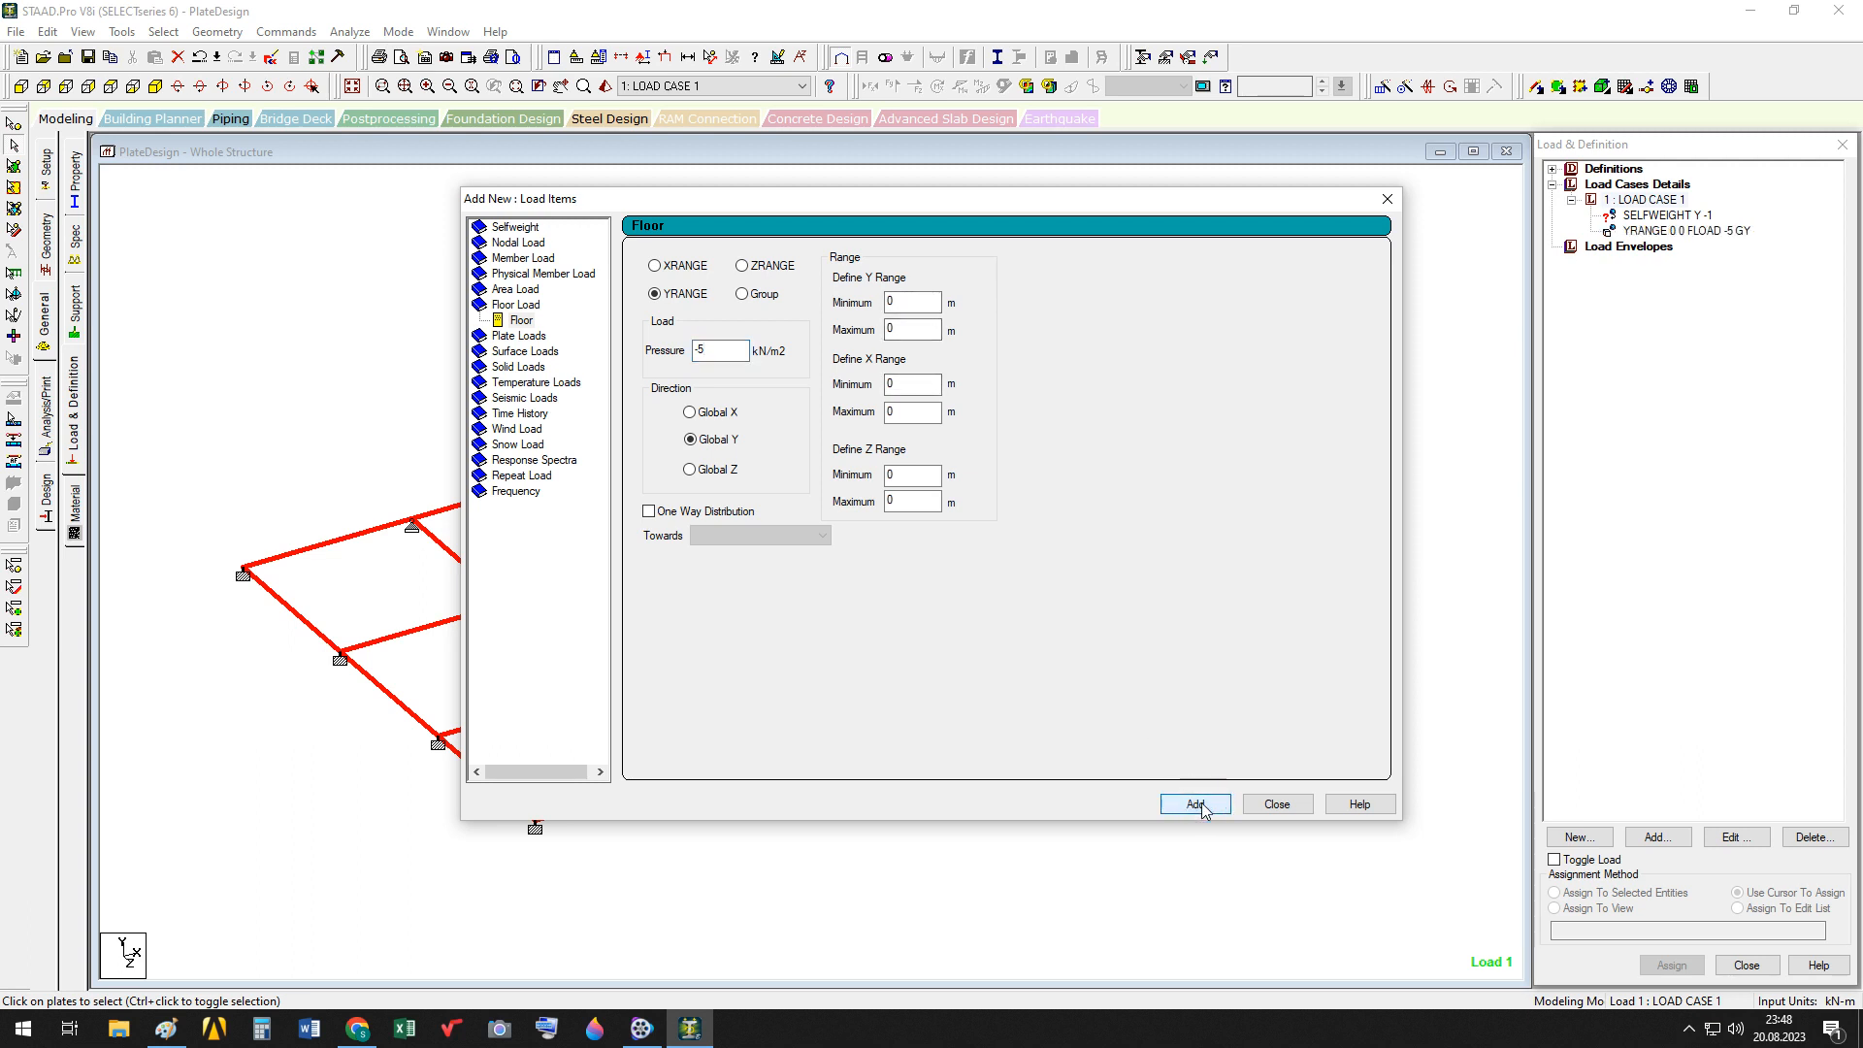
Add a full-plate pressure load of -10 kN/m2 in the GY direction to LOAD CASE 1
left_click(519, 334)
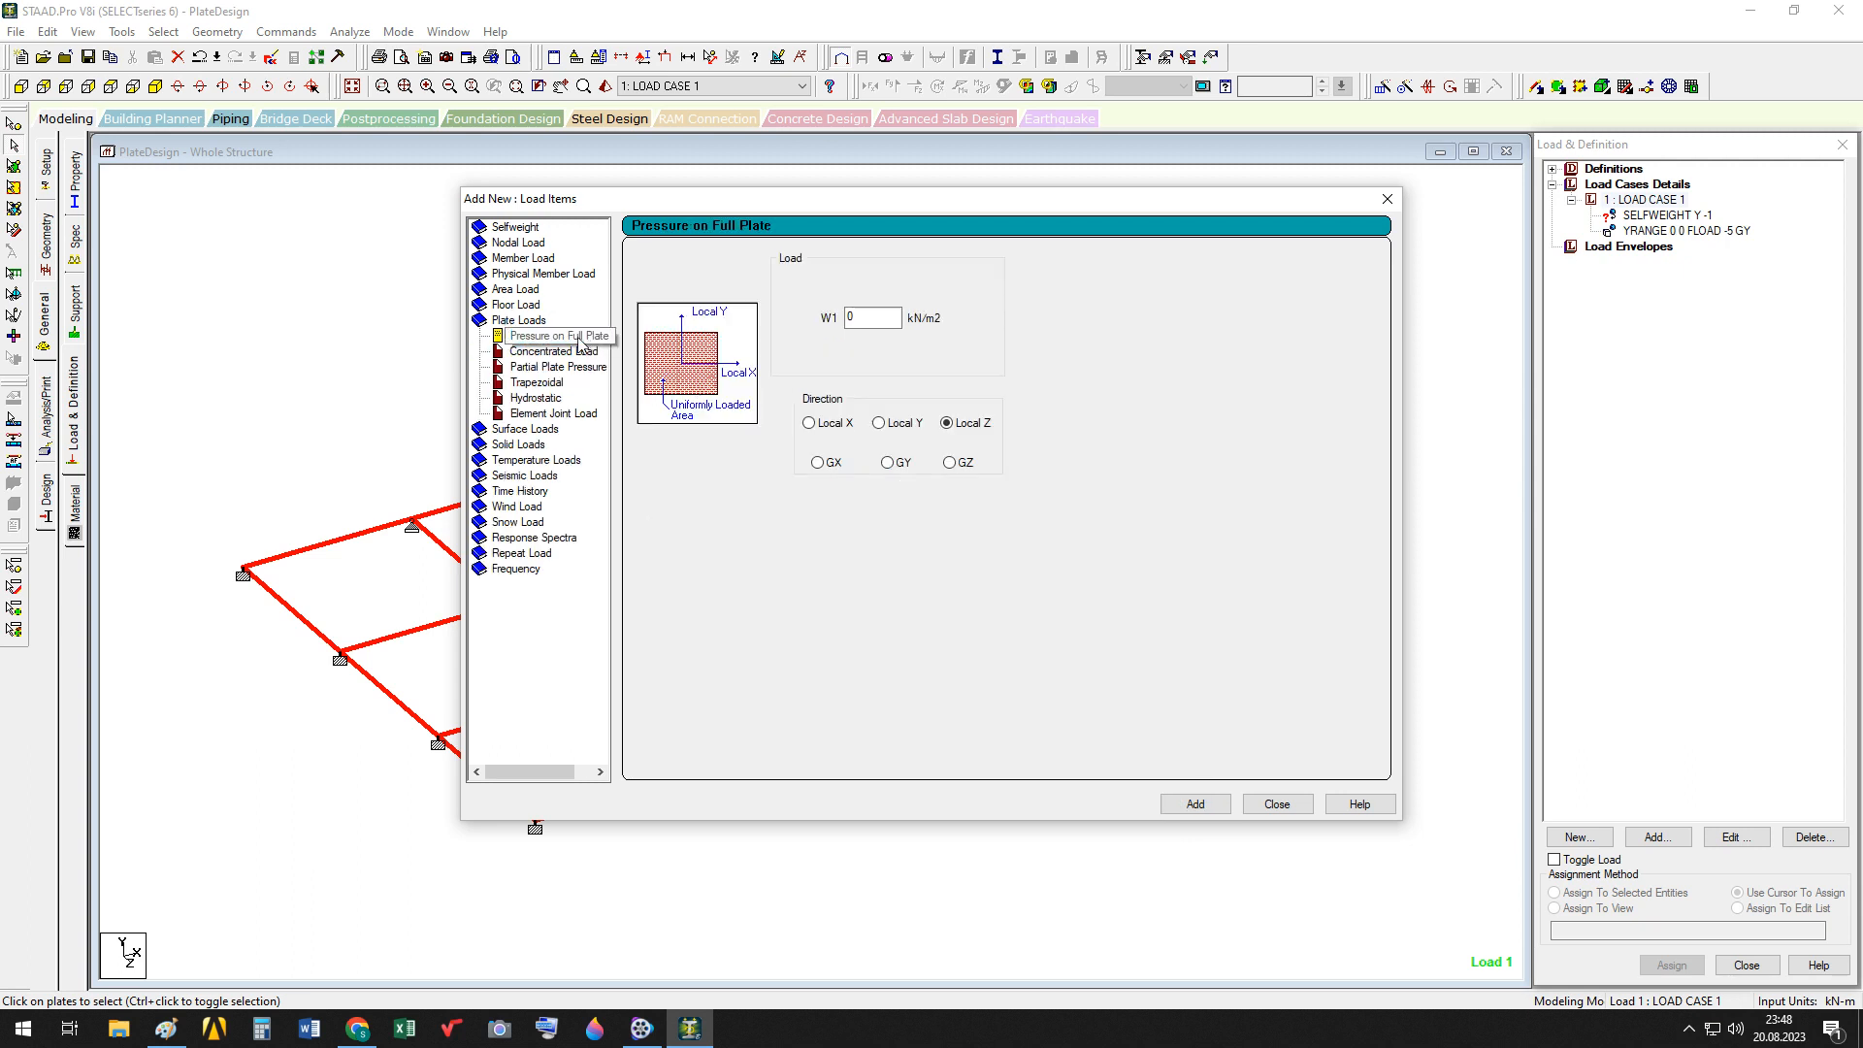
left_click_drag(872, 319, 816, 310)
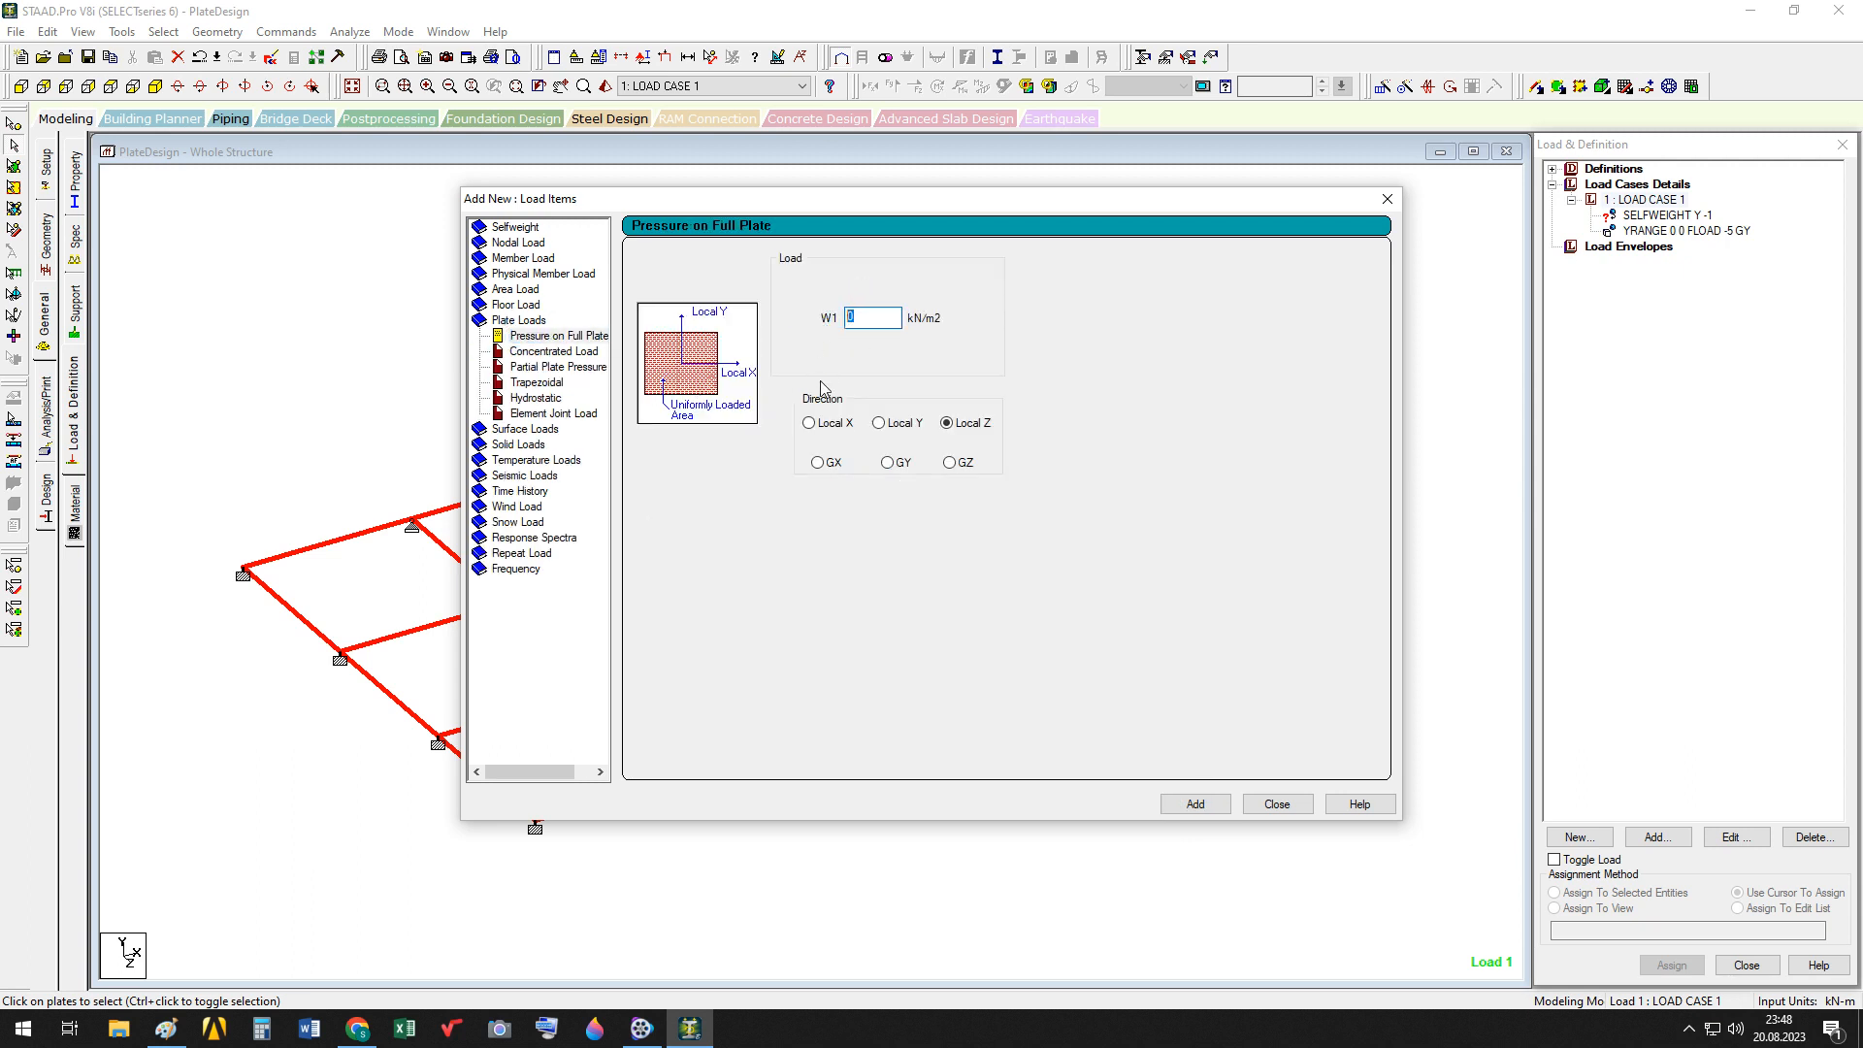
type("10")
left_click(887, 463)
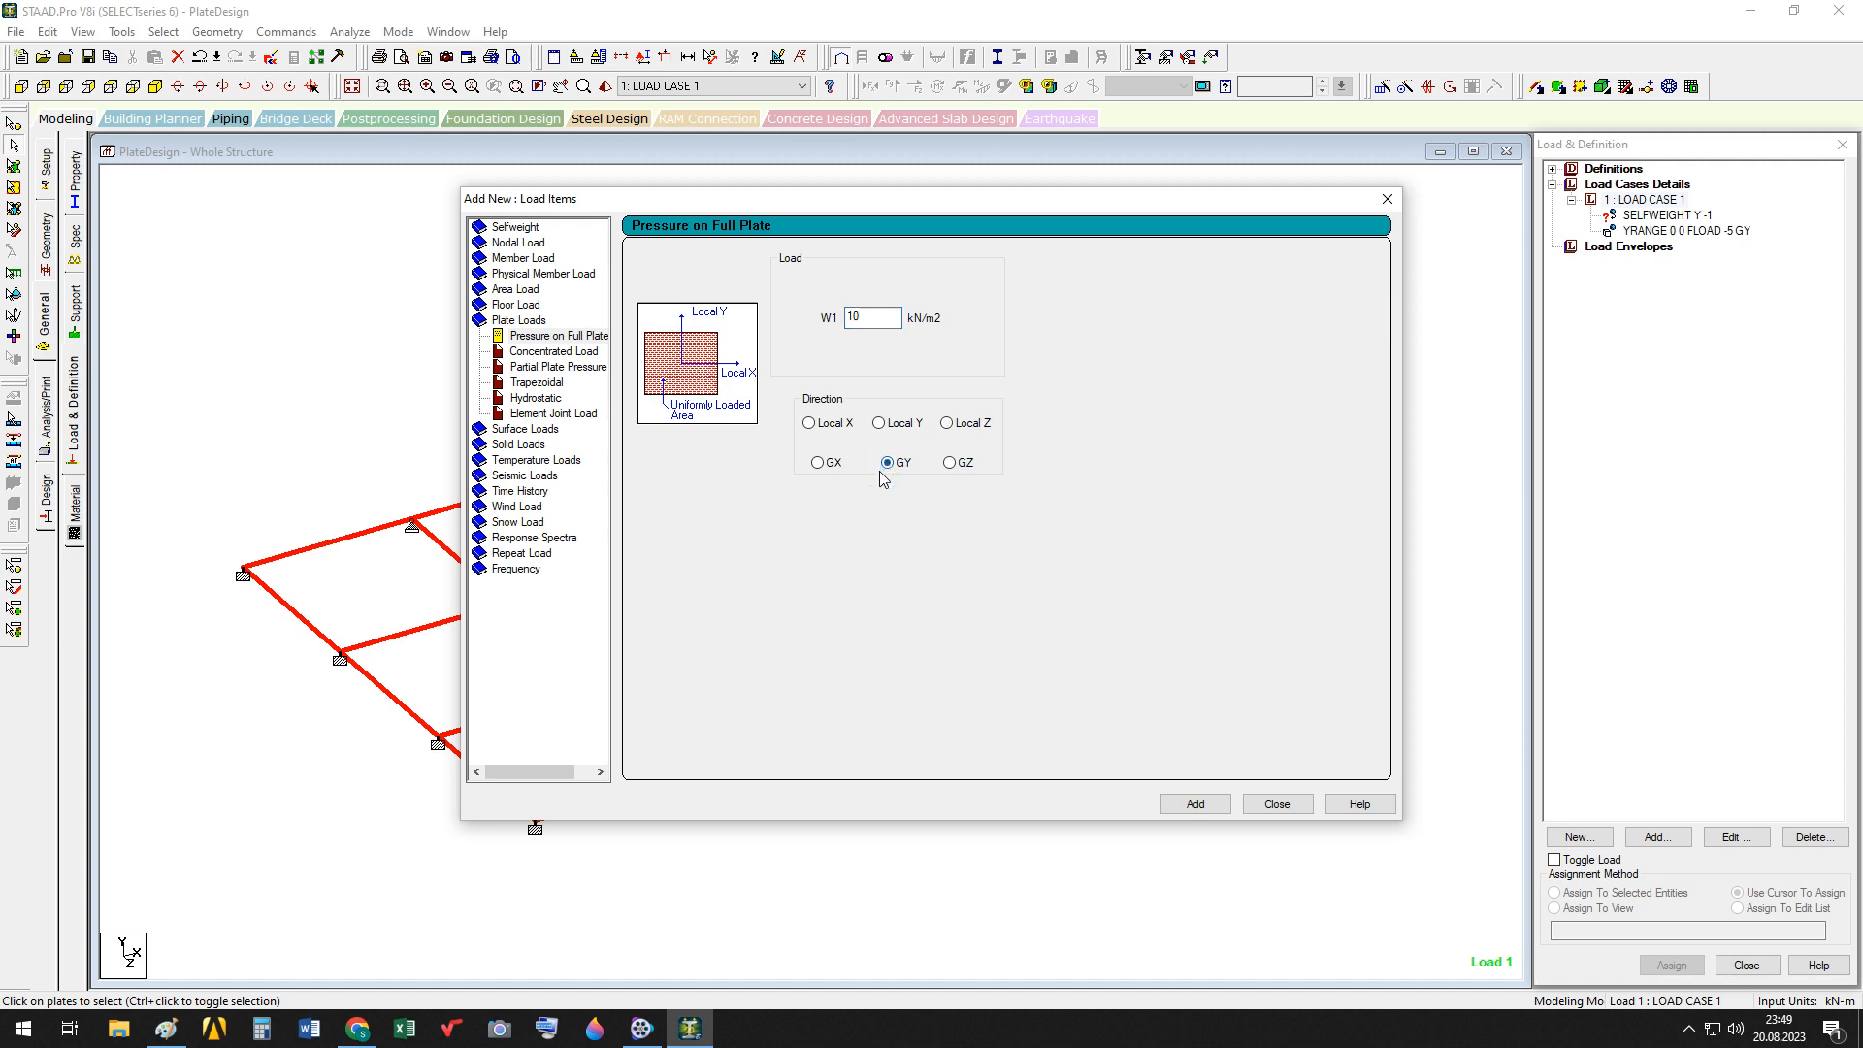
left_click(850, 317)
left_click(1195, 805)
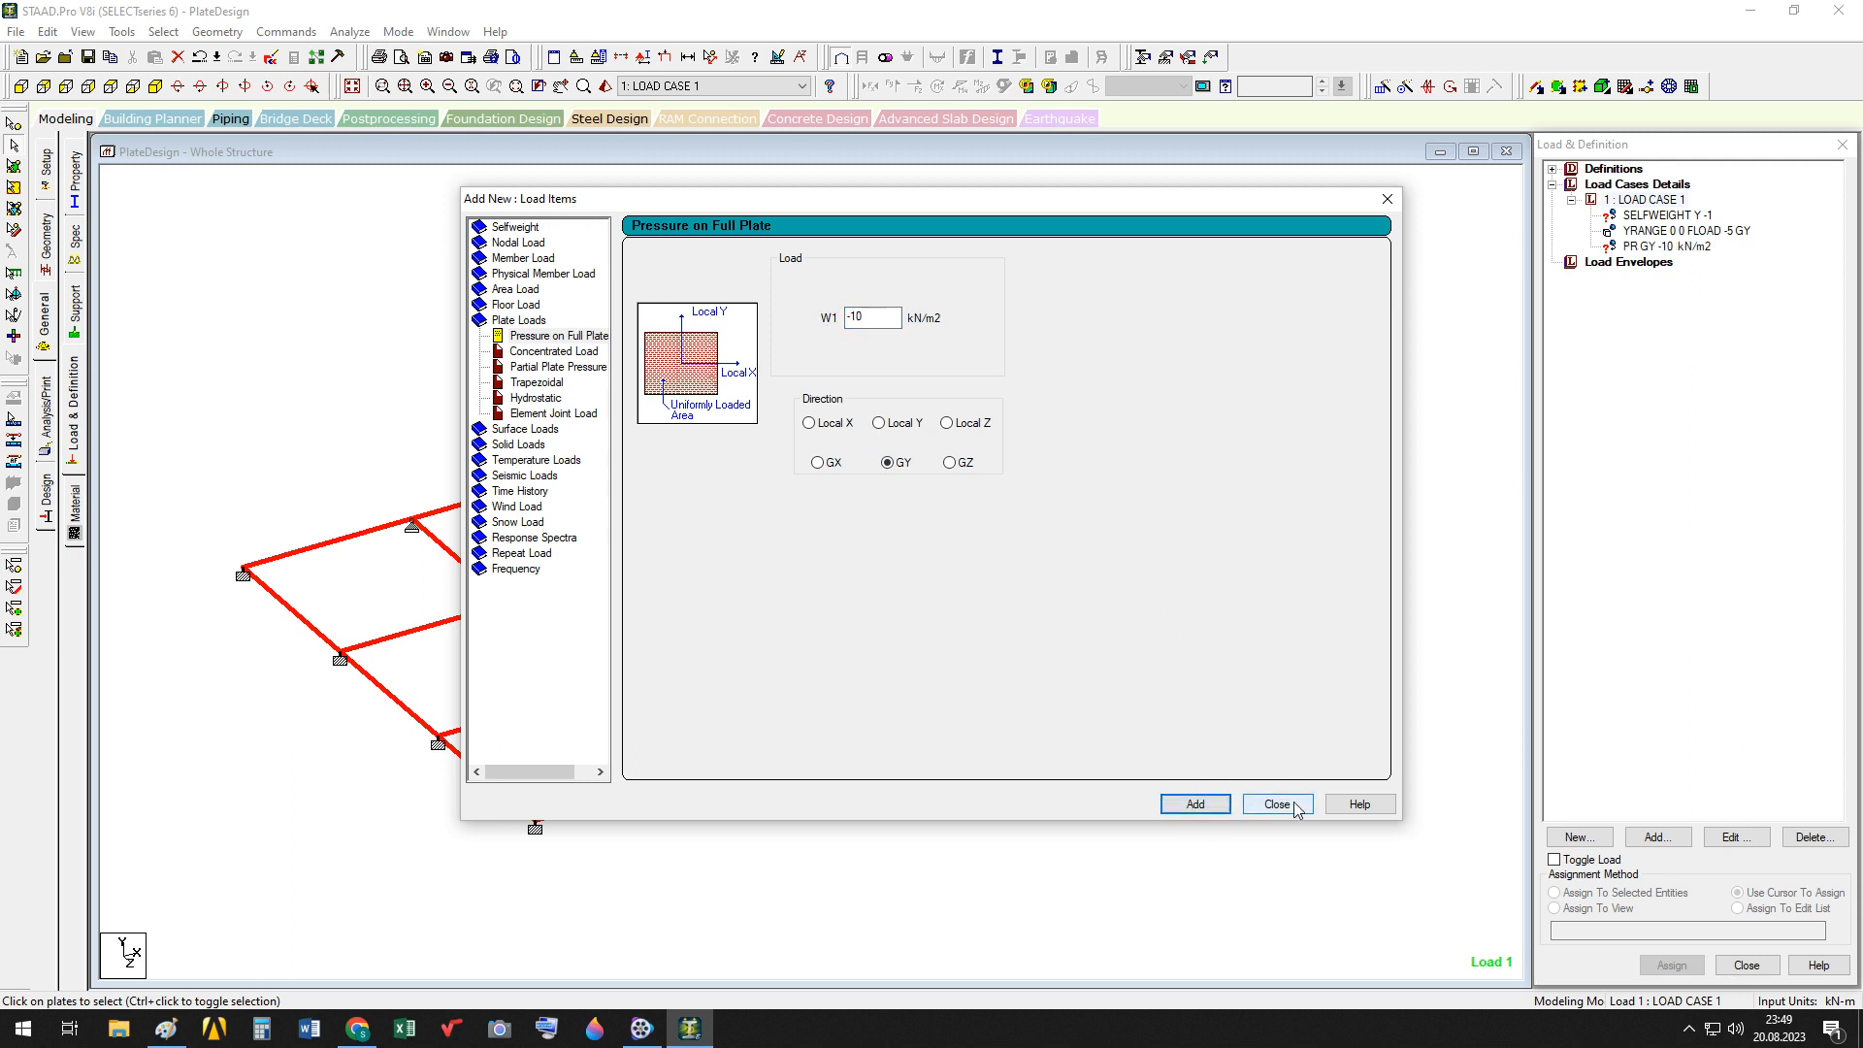
left_click(1277, 804)
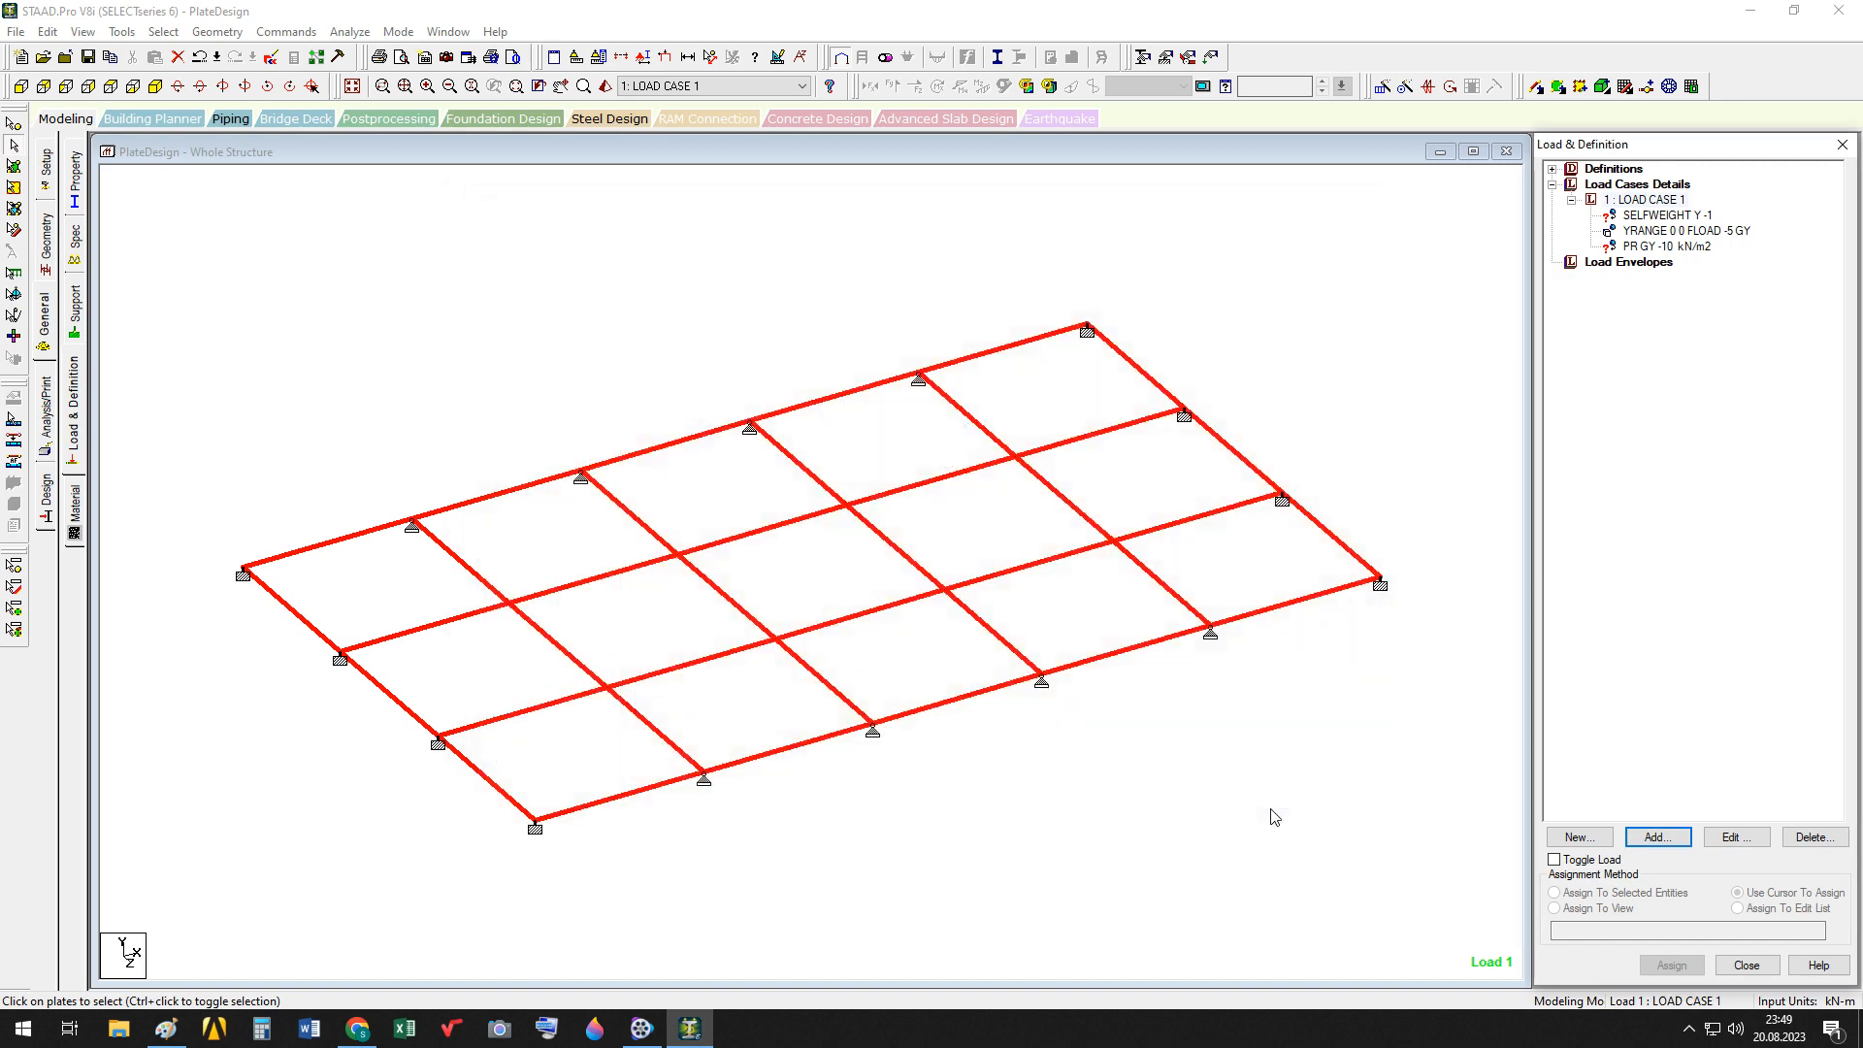
Assign the selfweight load to all beams and plates in the view
left_click(304, 338)
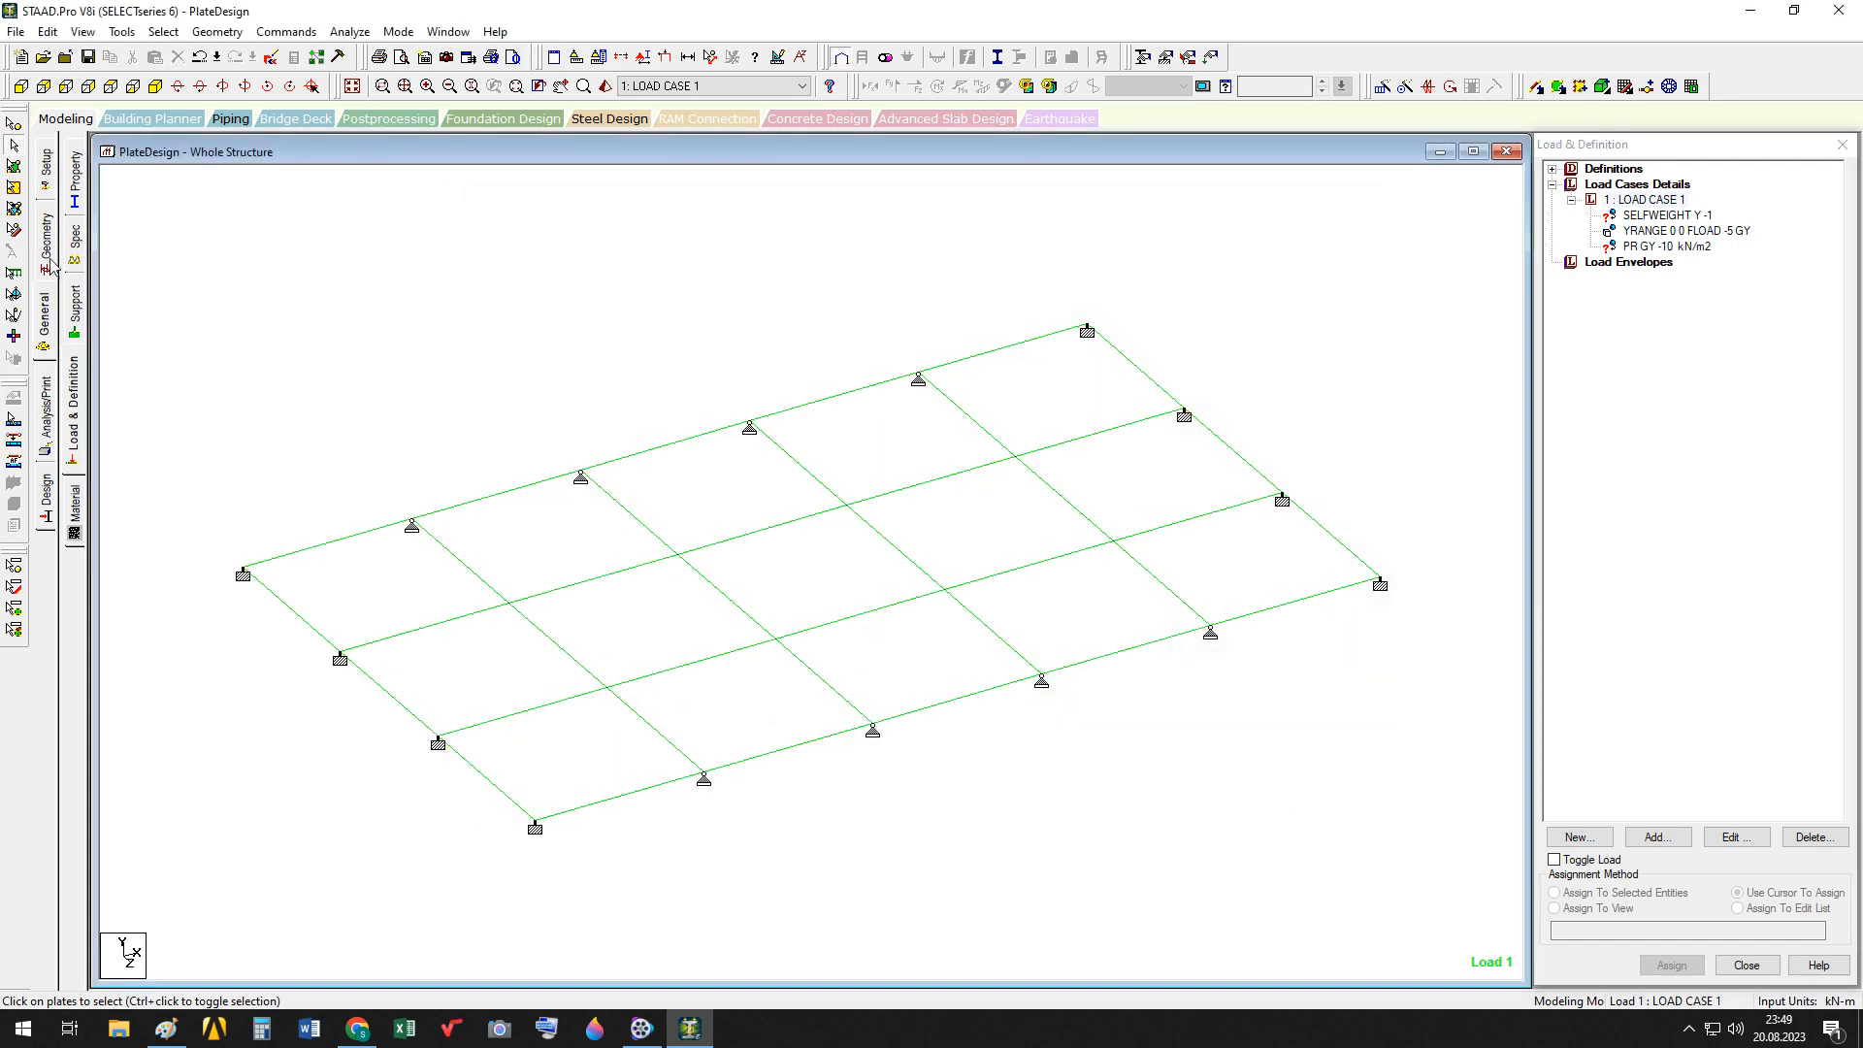
left_click(1656, 218)
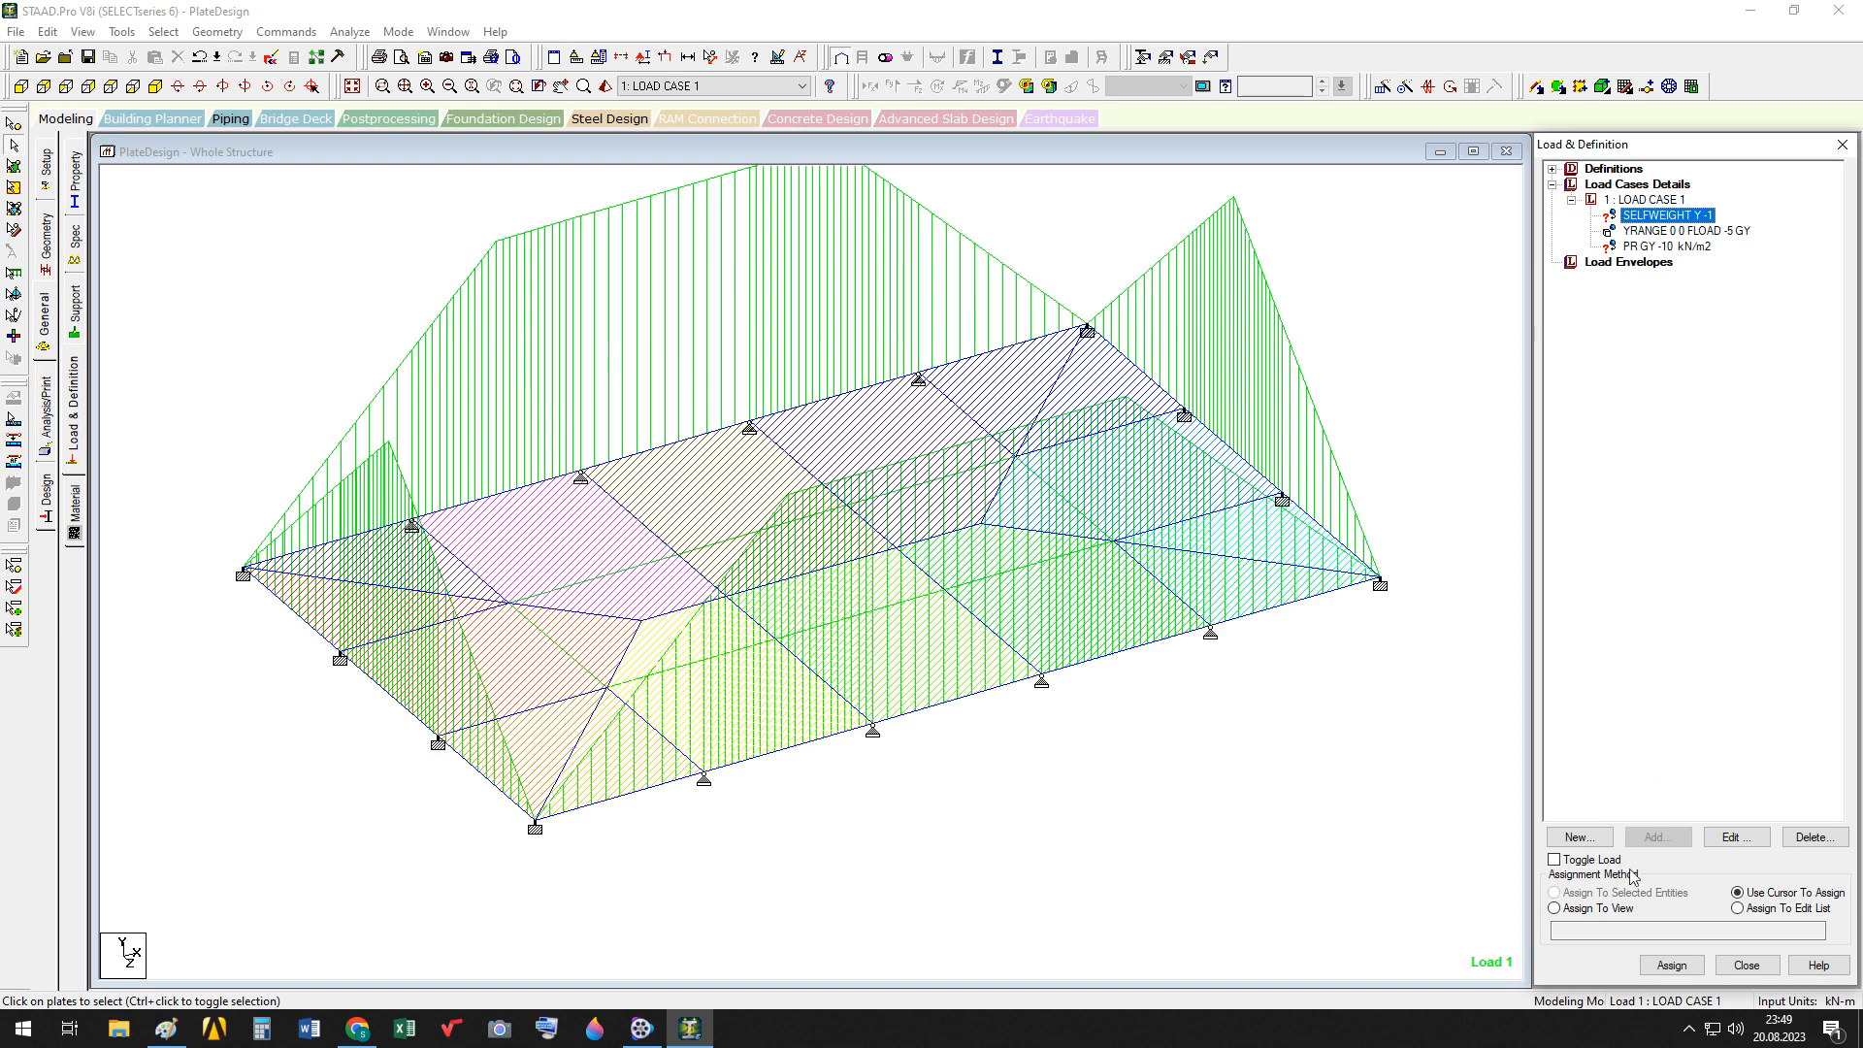
left_click(1606, 909)
left_click(1686, 969)
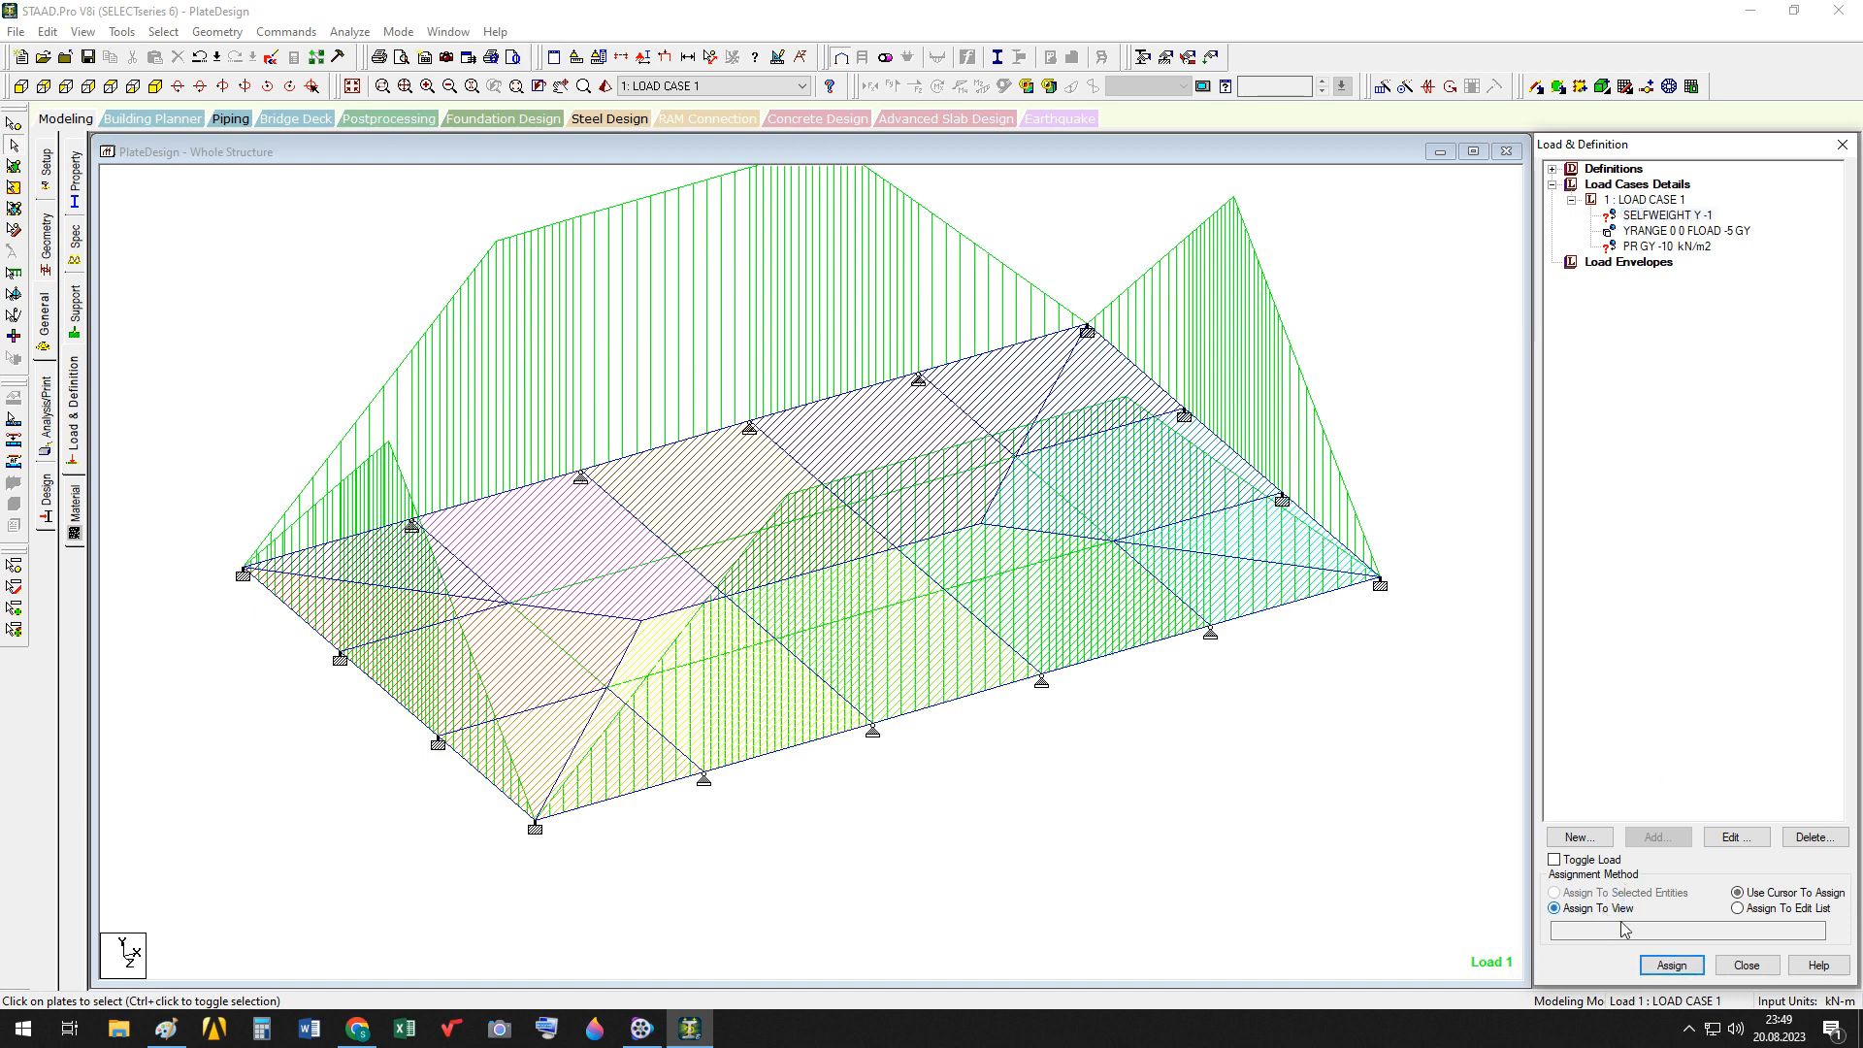
left_click(1687, 969)
left_click(1721, 621)
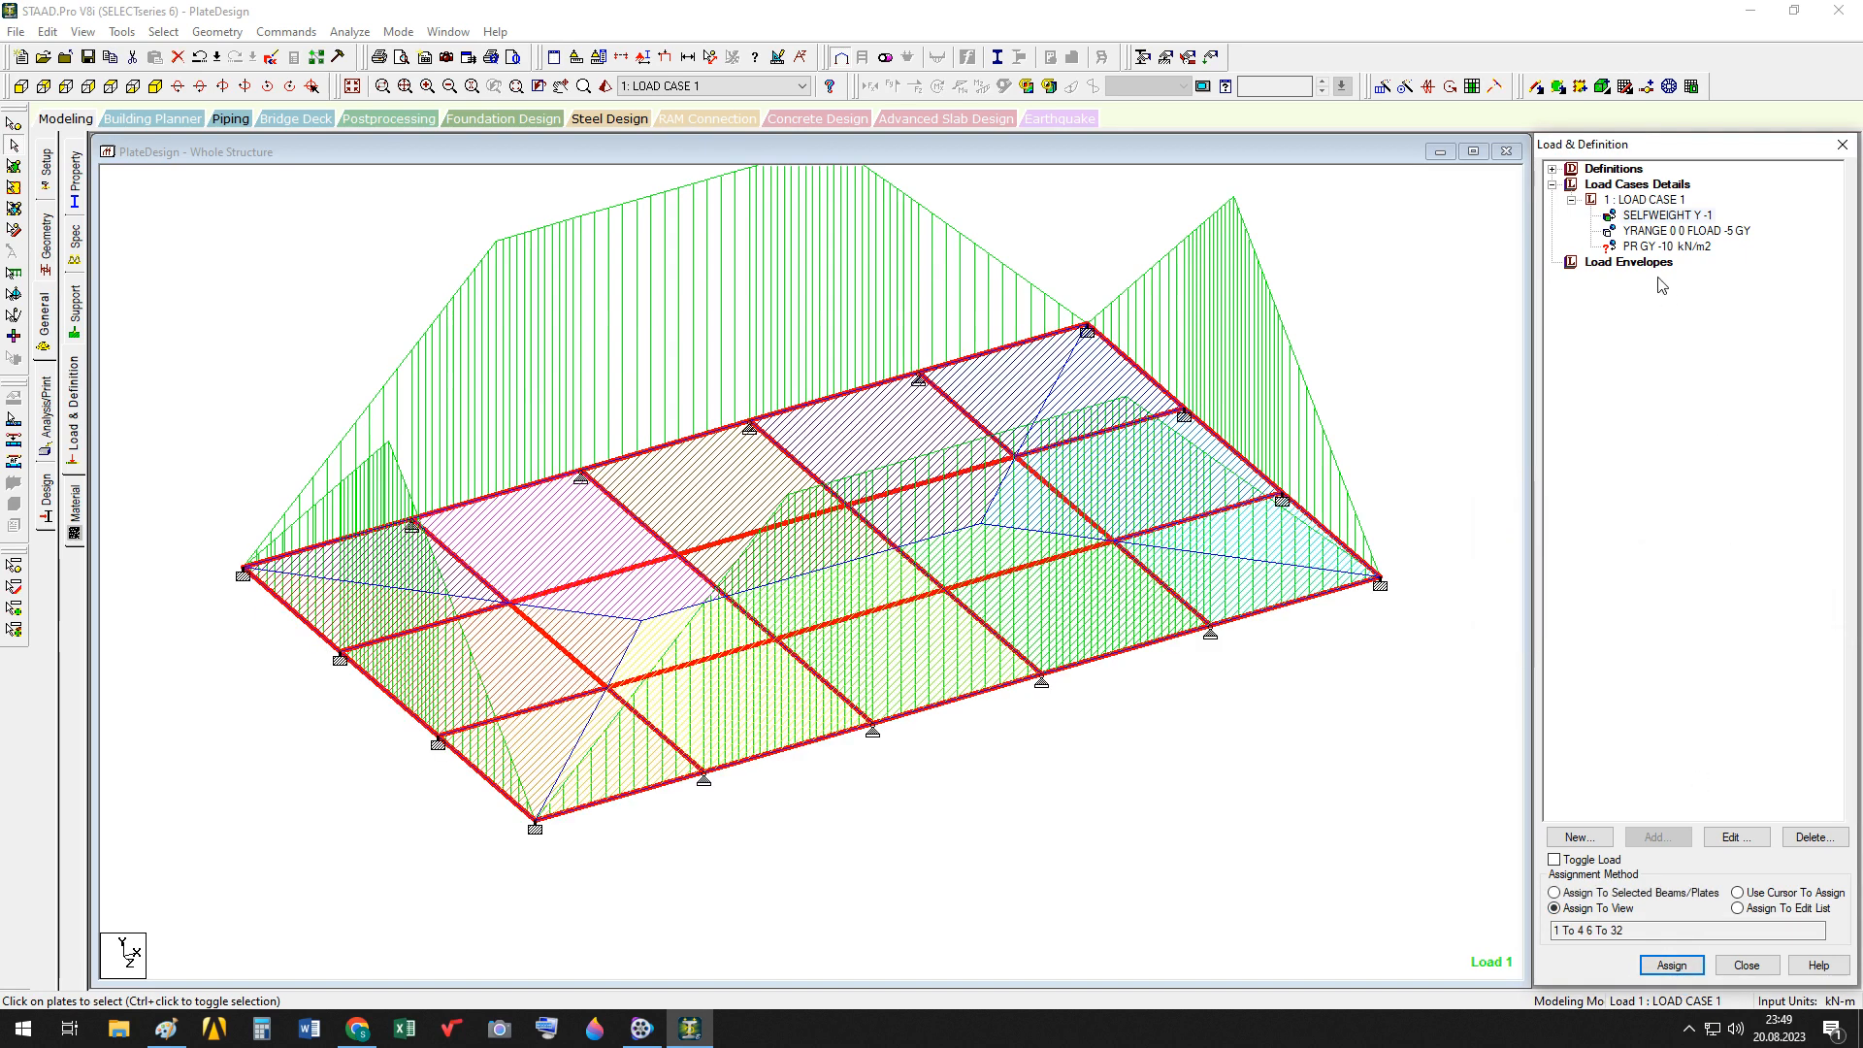
Select all meshed plates and assign the GY -10 kN/m2 plate pressure to them
left_click(1687, 231)
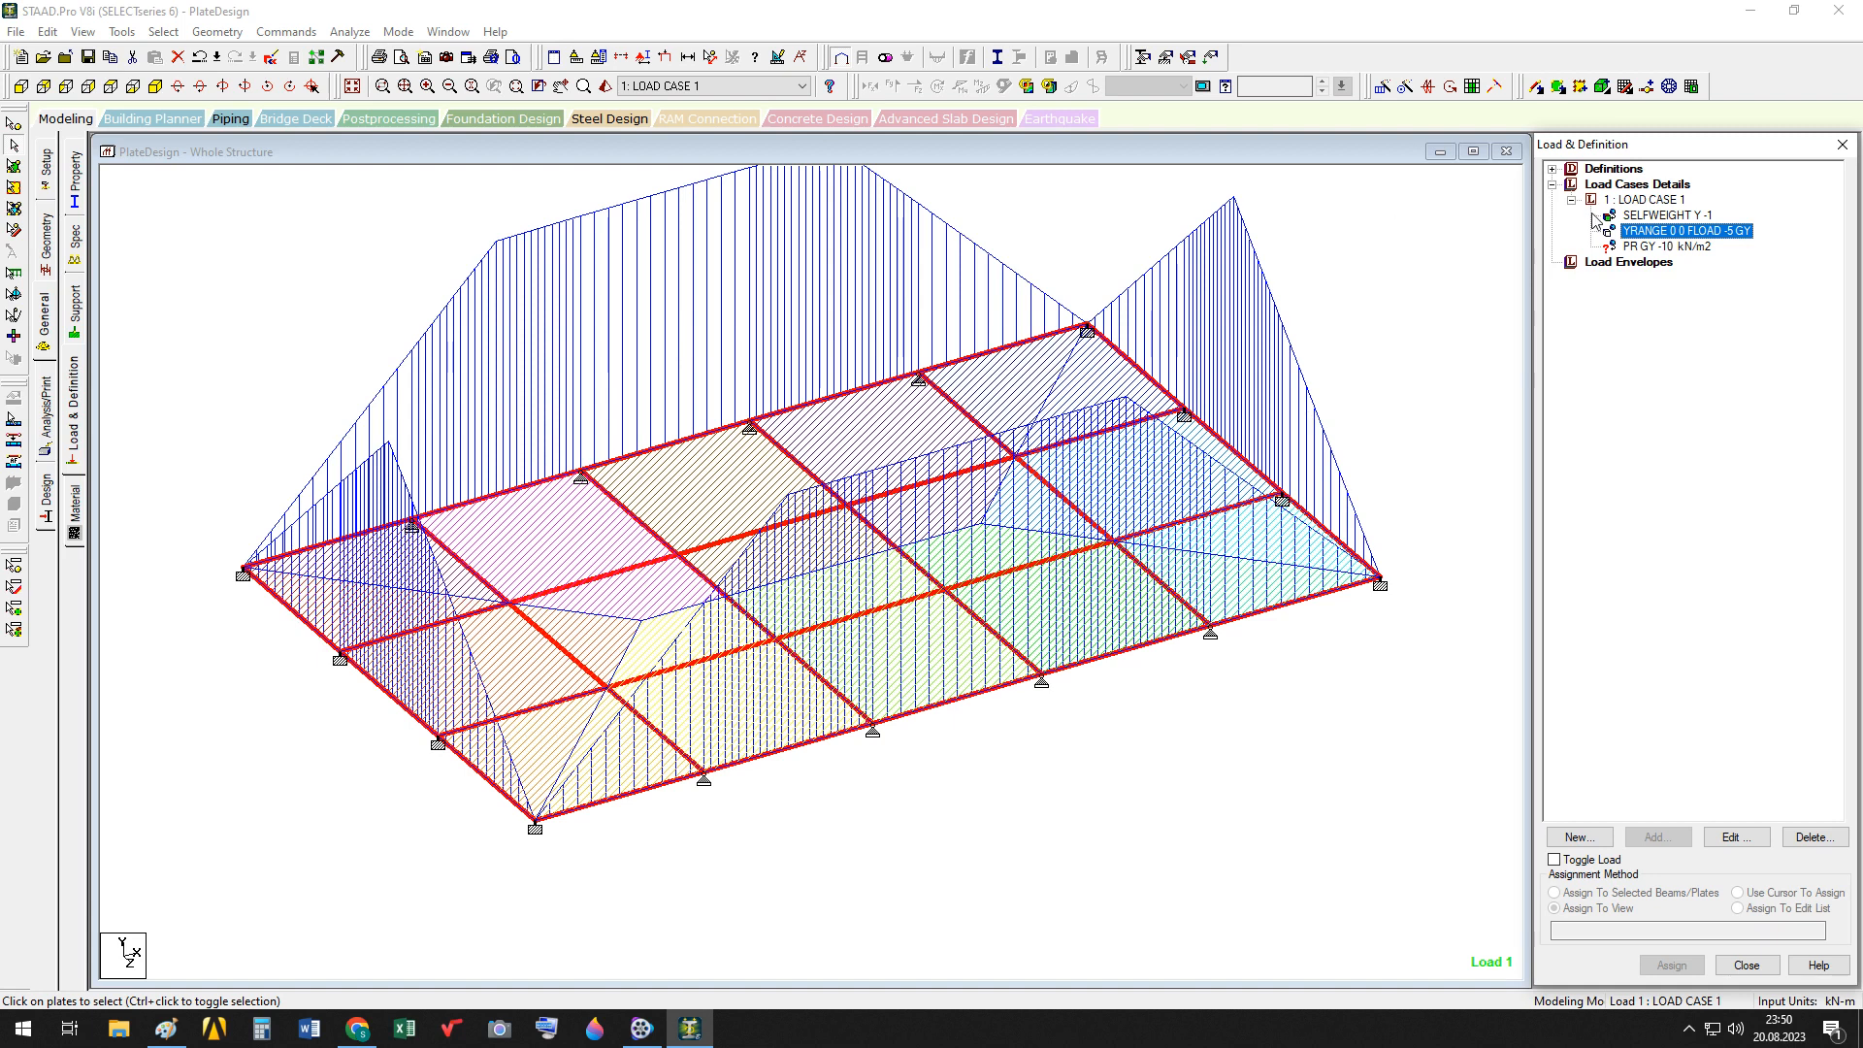
left_click(1637, 248)
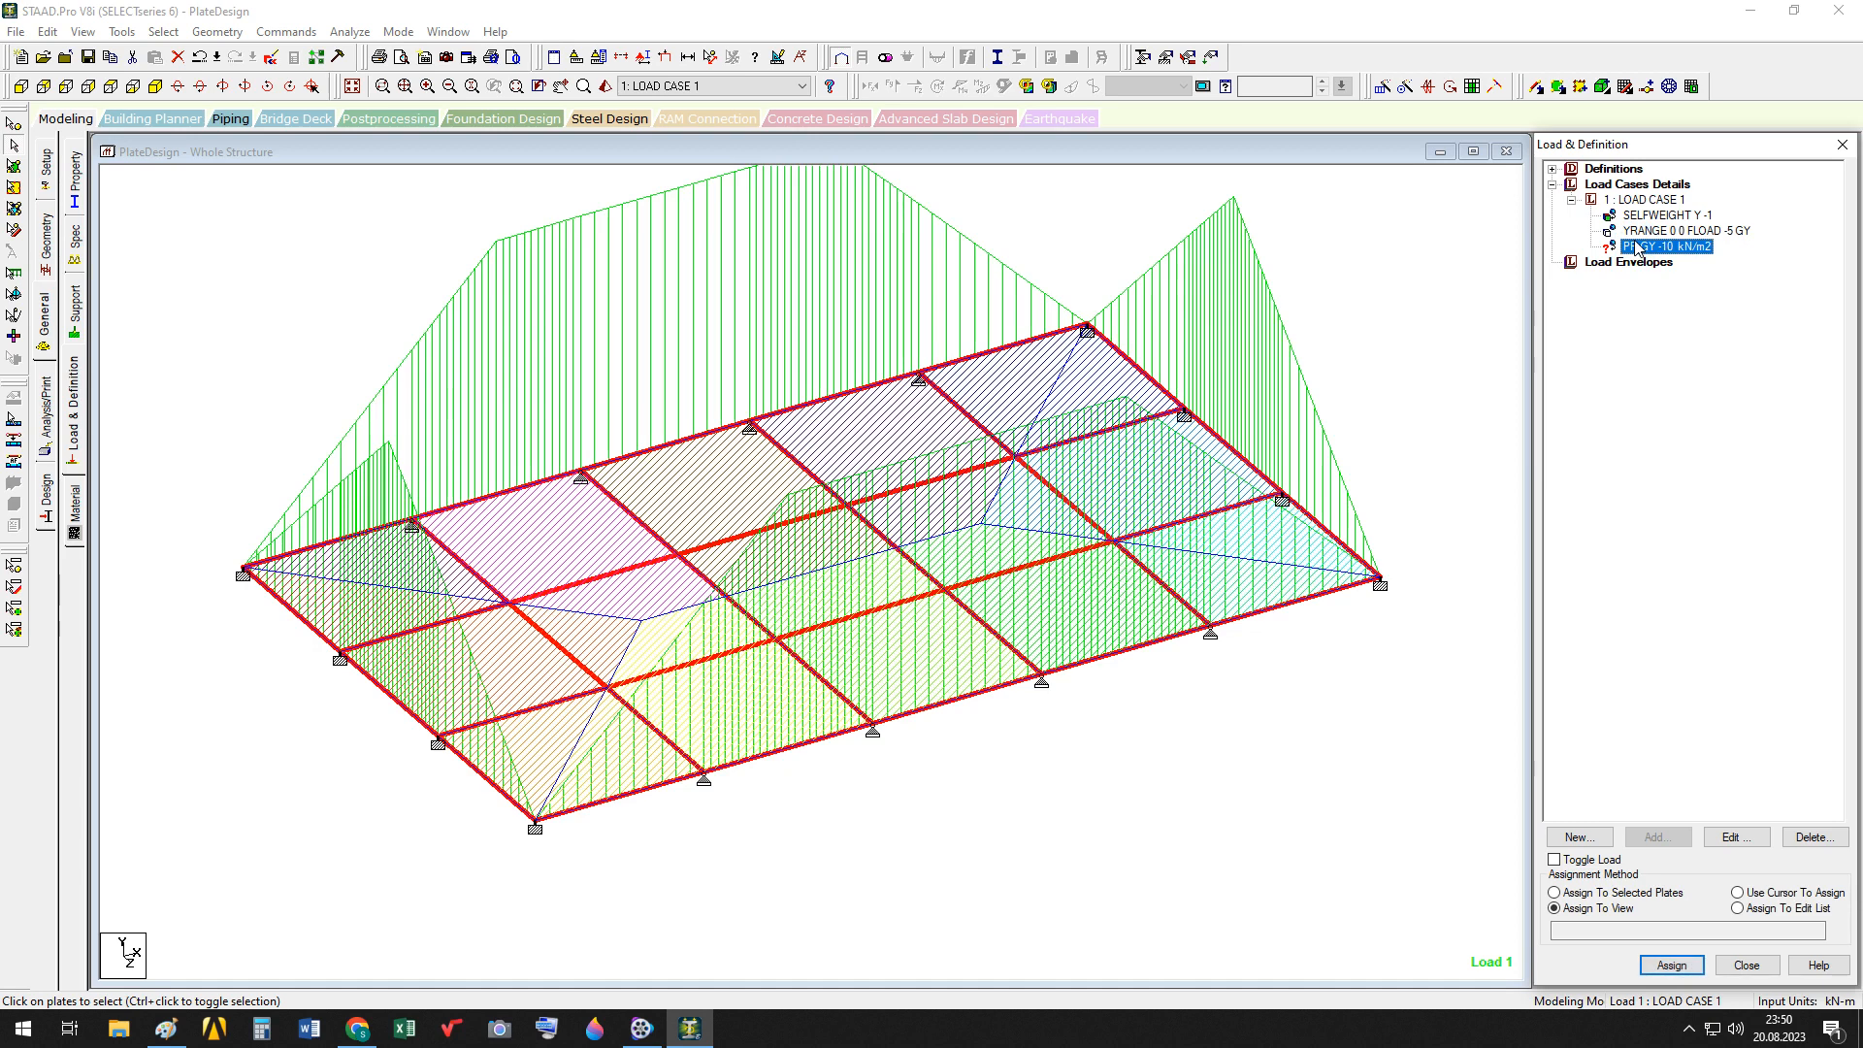
left_click(1674, 893)
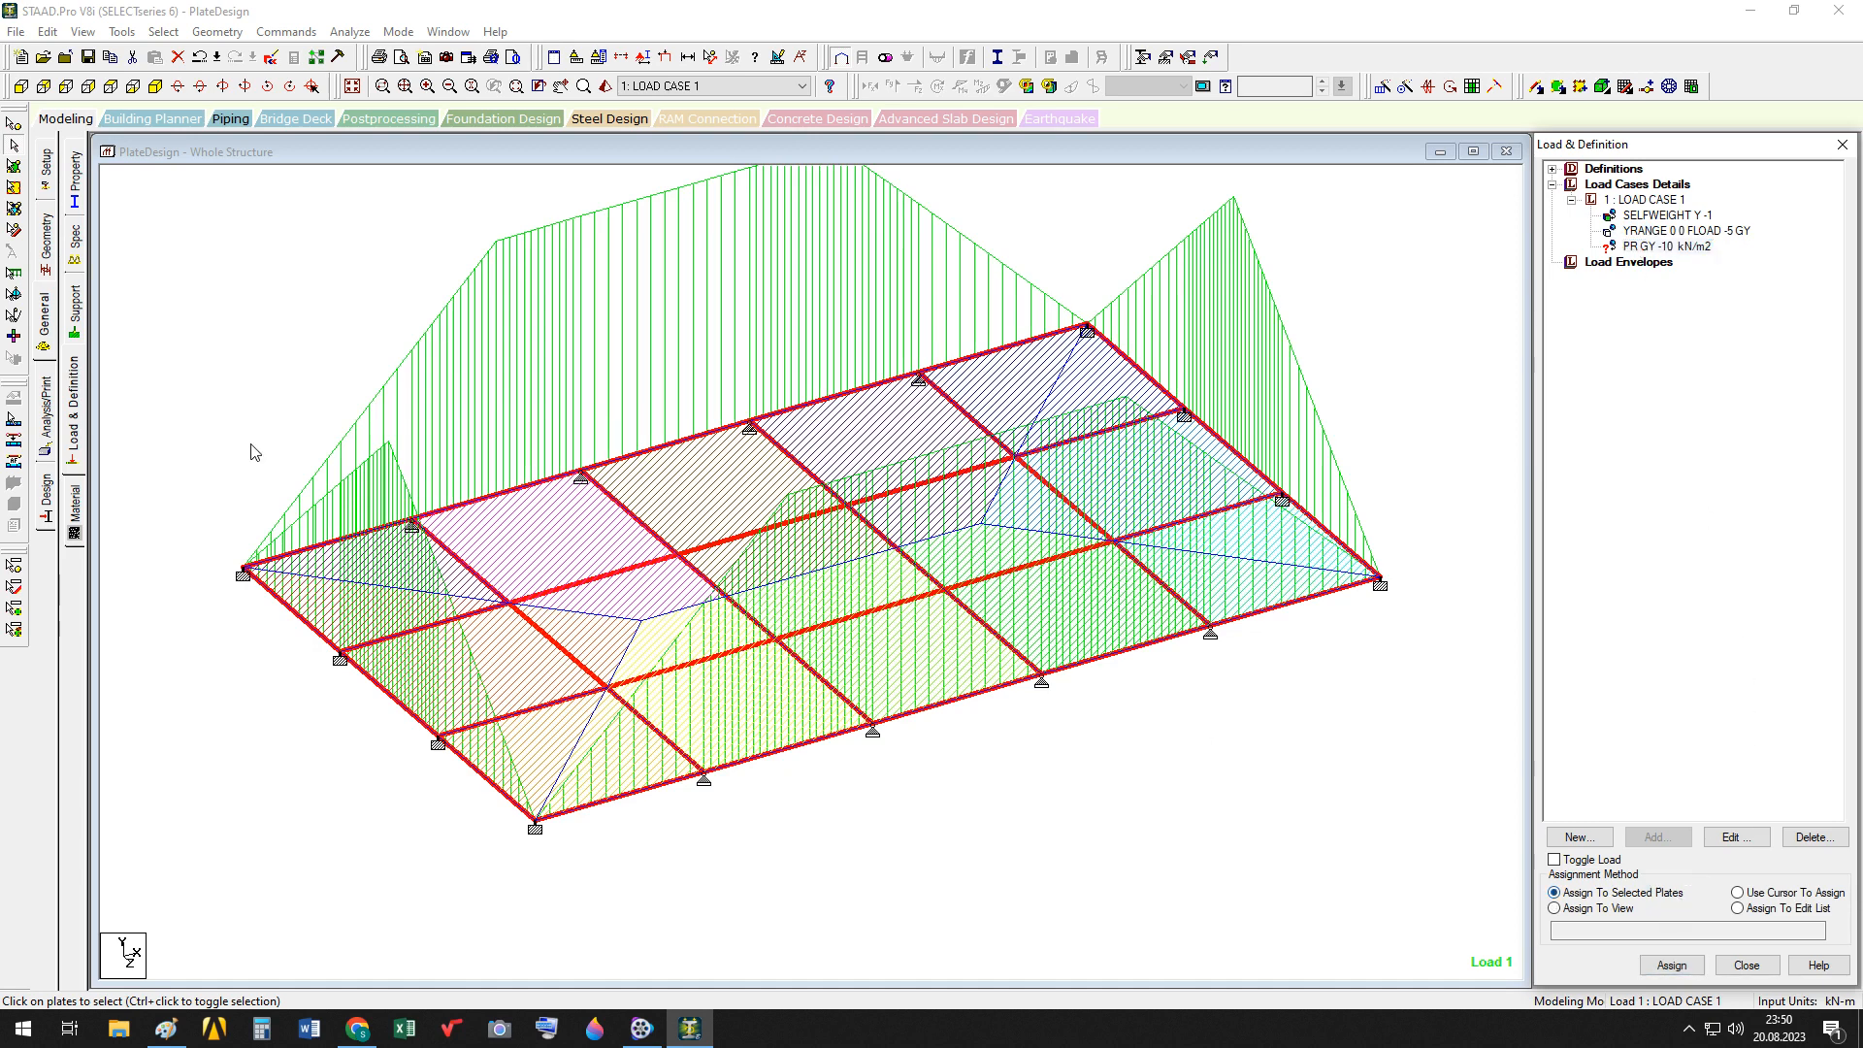
left_click(1343, 229)
left_click_drag(231, 871, 193, 891)
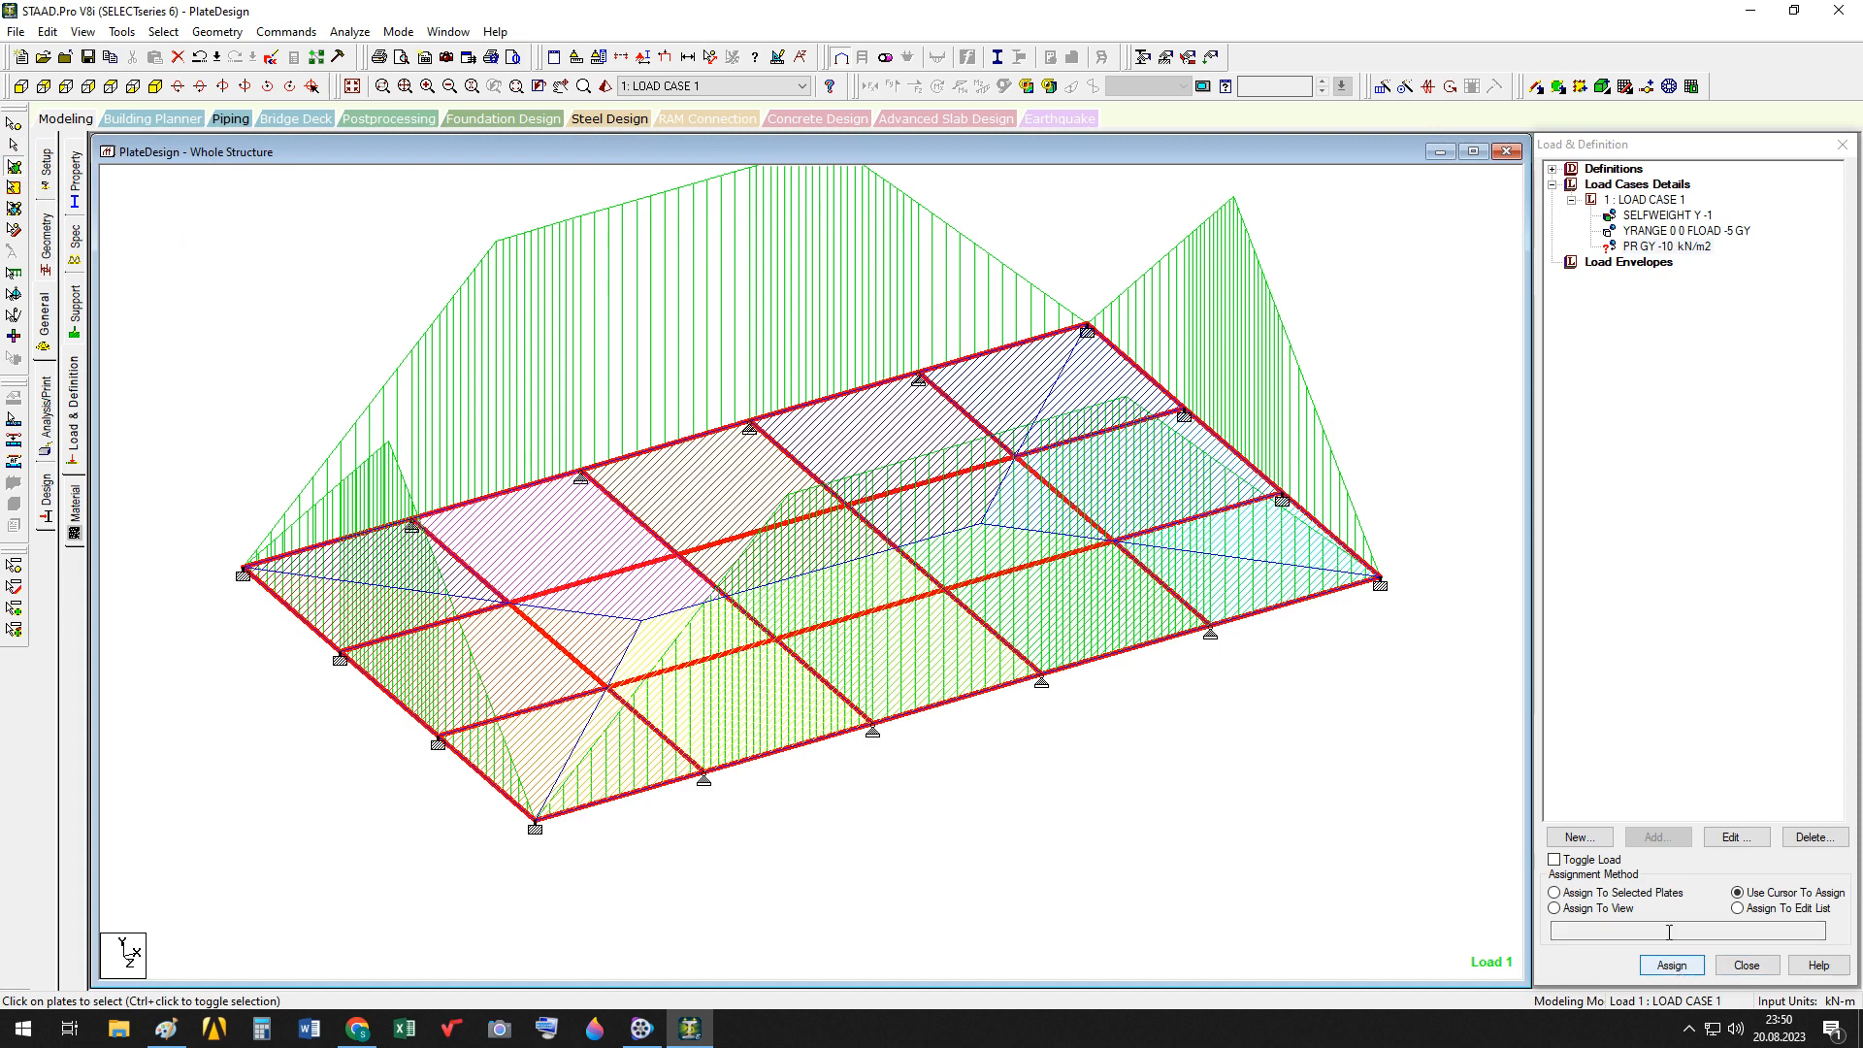
left_click(1666, 894)
left_click(1671, 964)
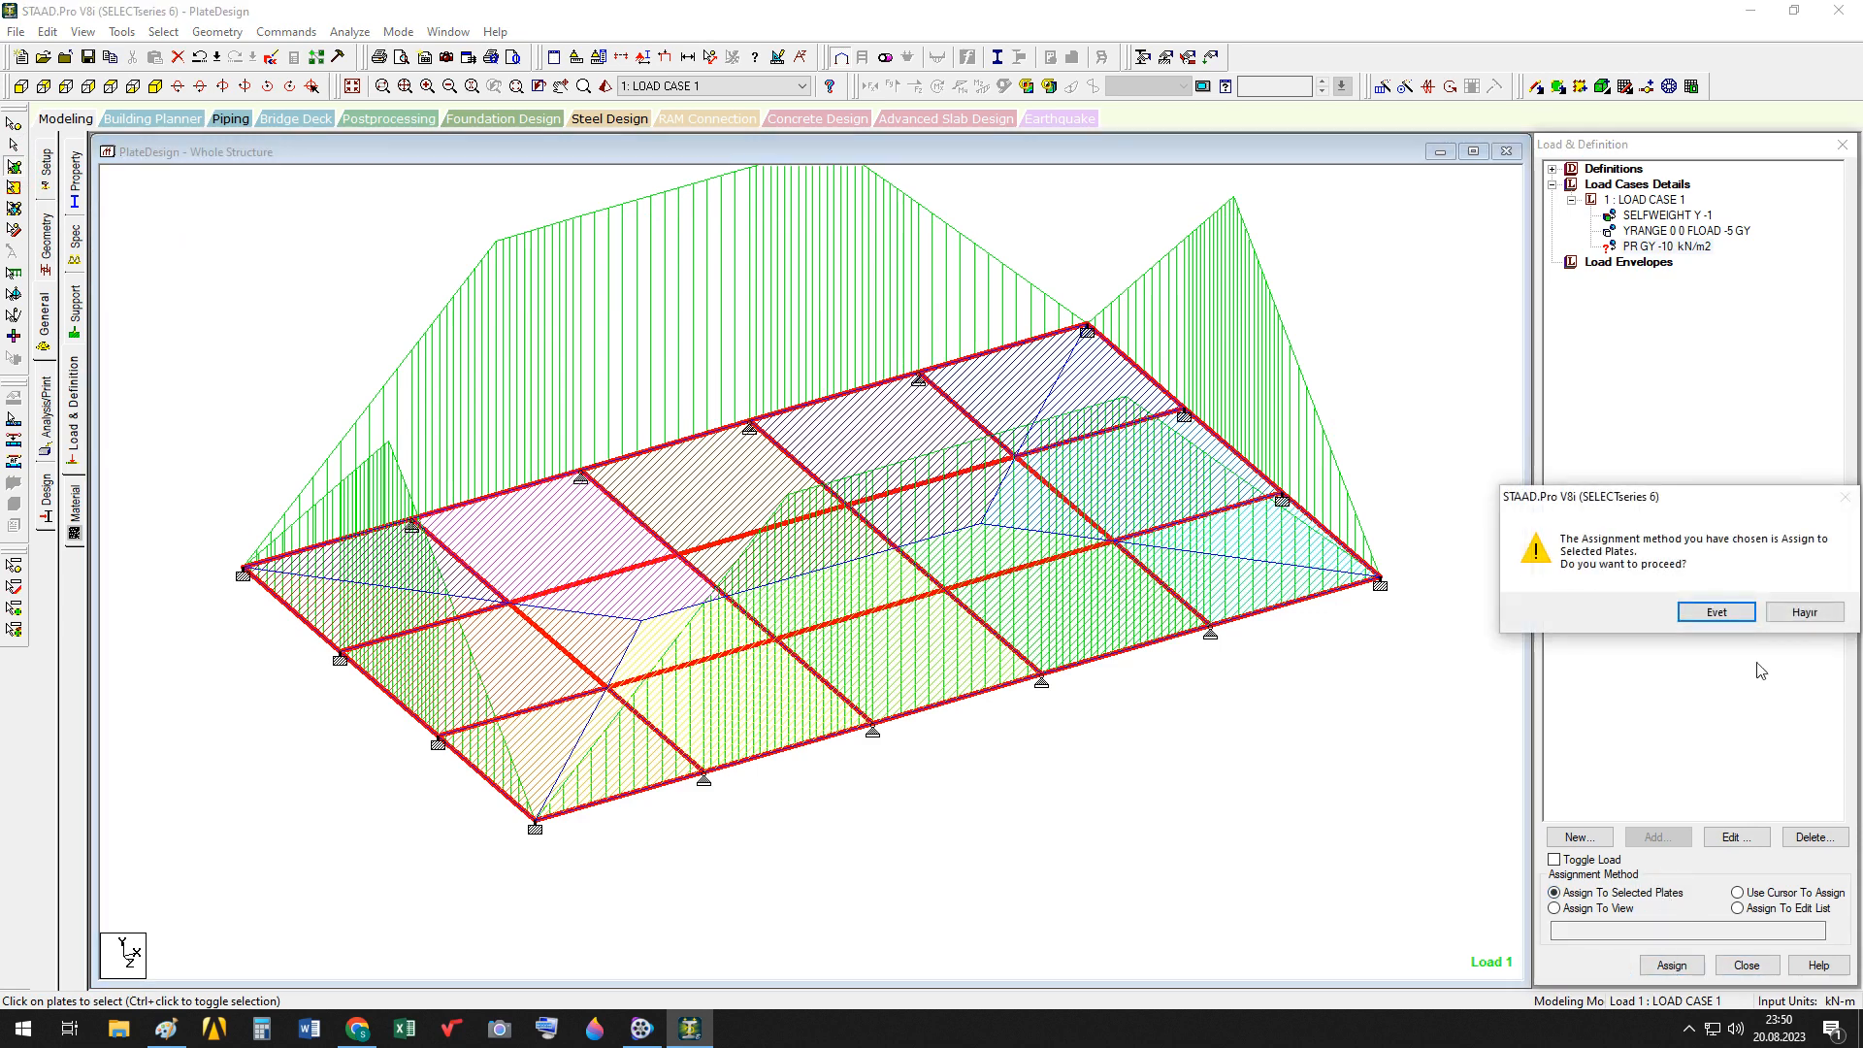
left_click(1616, 614)
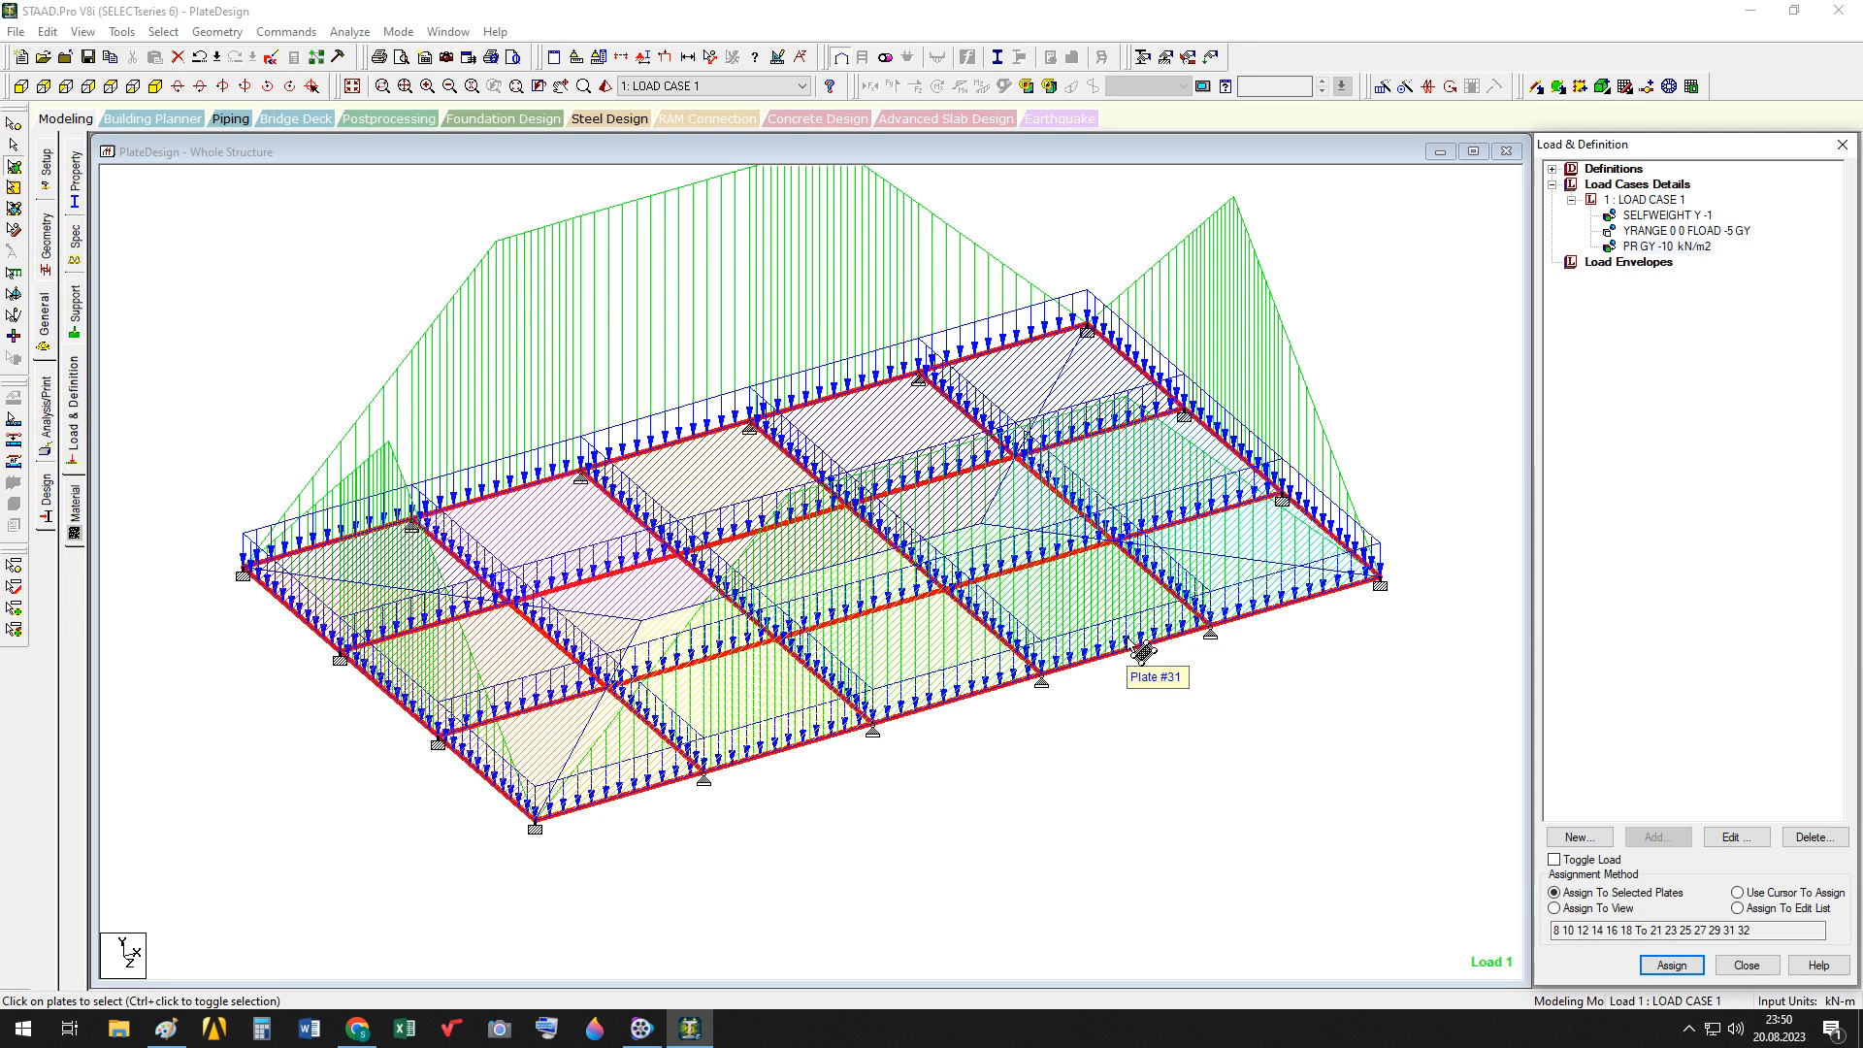
Examine how the plate pressure, floor load and selfweight of LOAD CASE 1 are applied on the model
left_click(1667, 250)
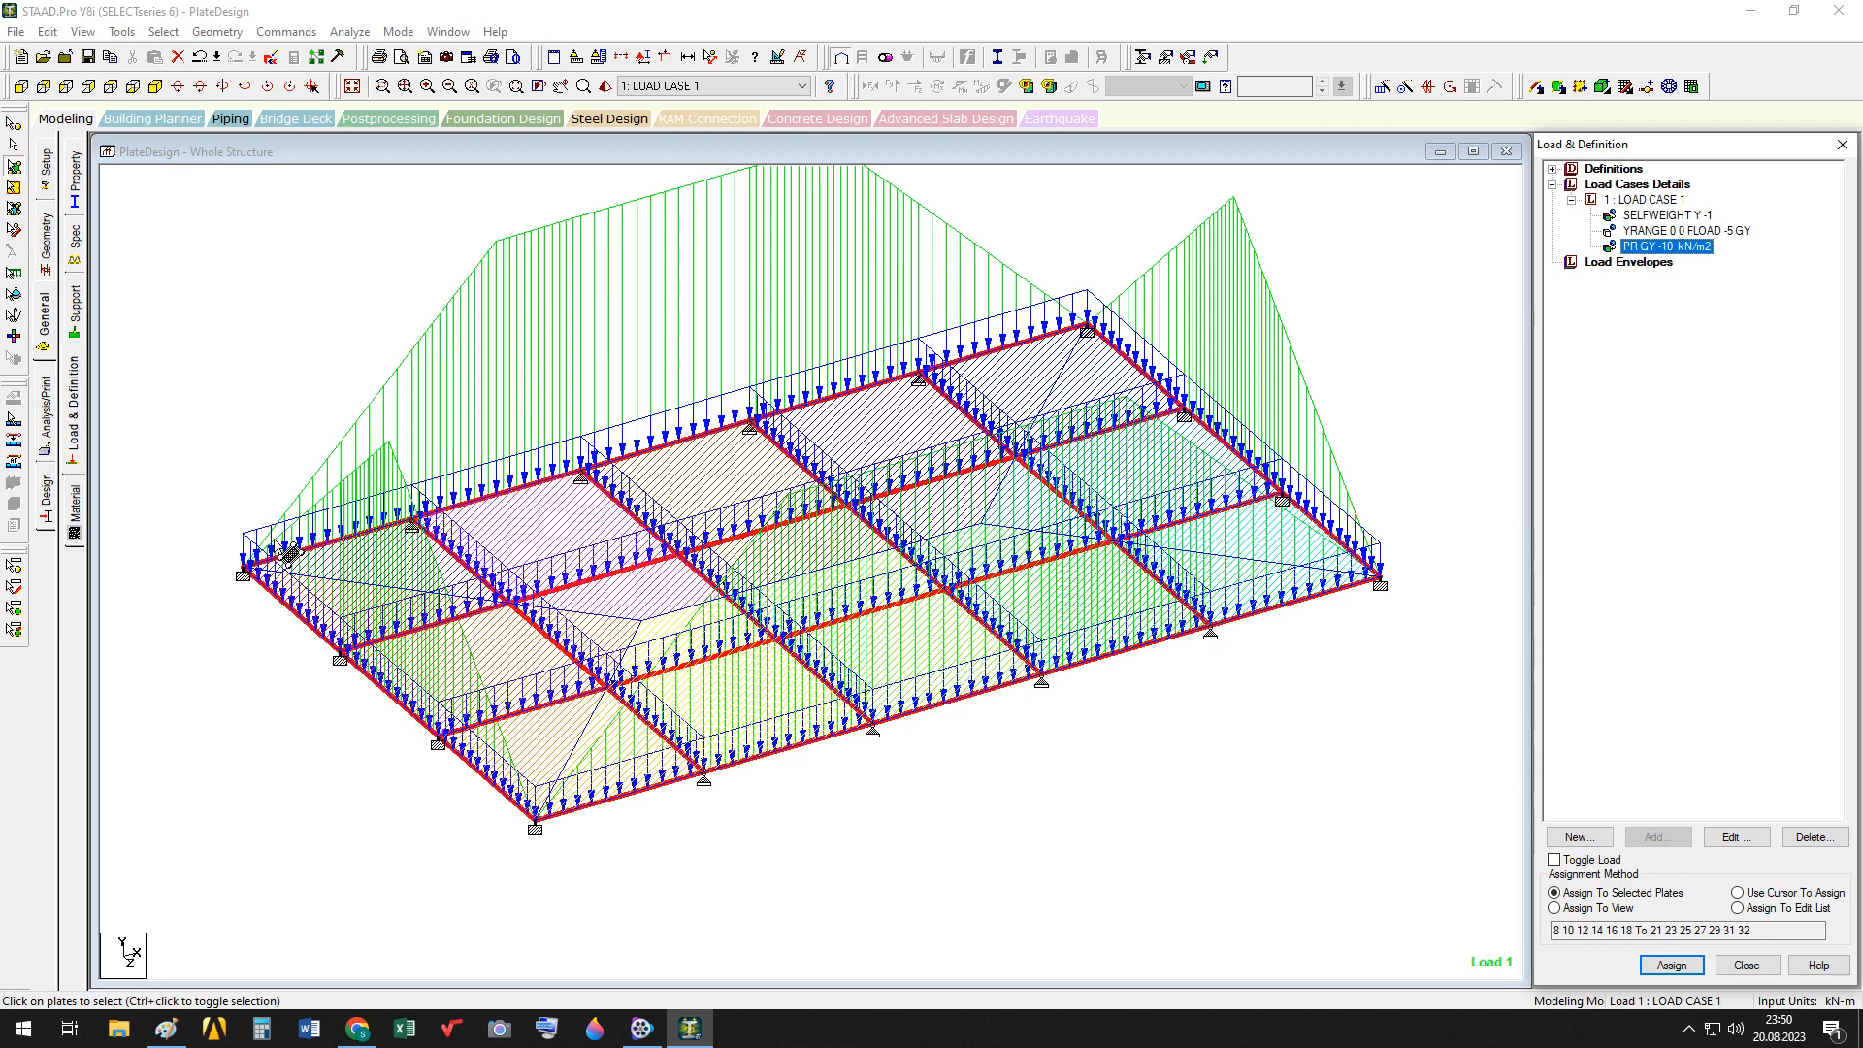
left_click(1721, 233)
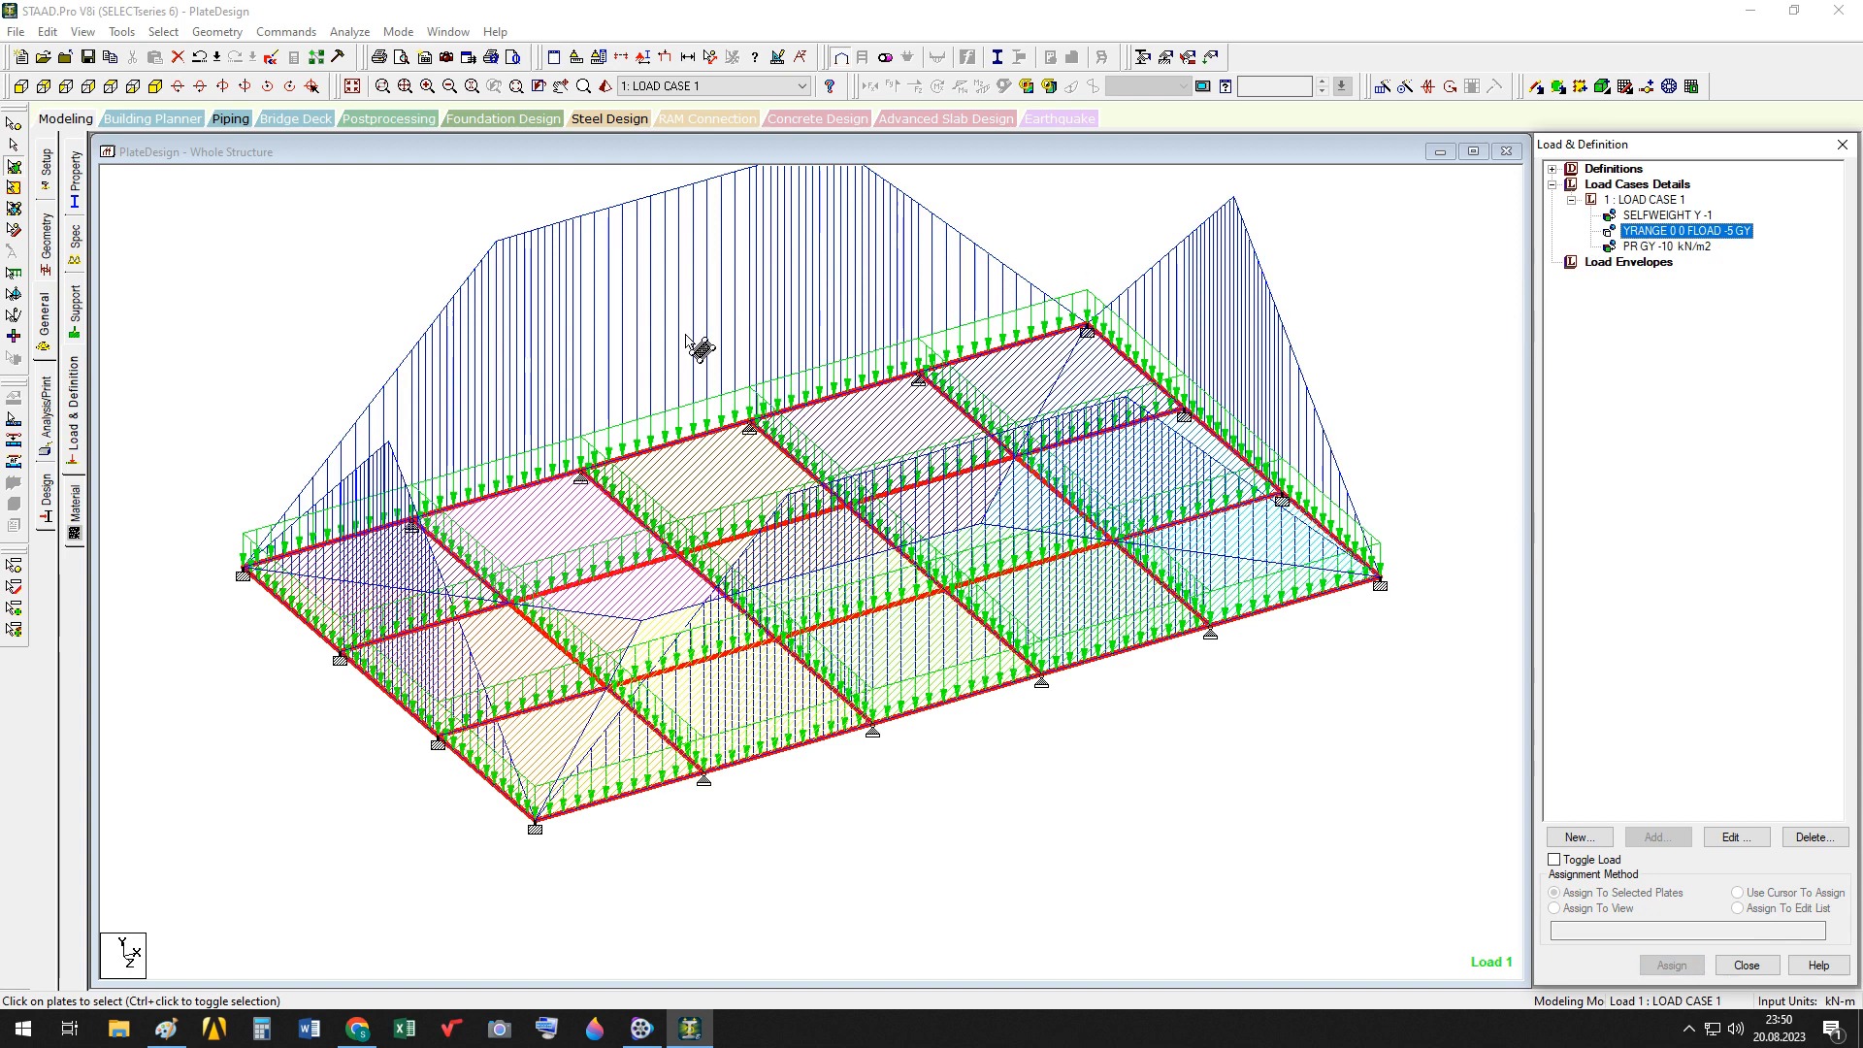
left_click(1660, 216)
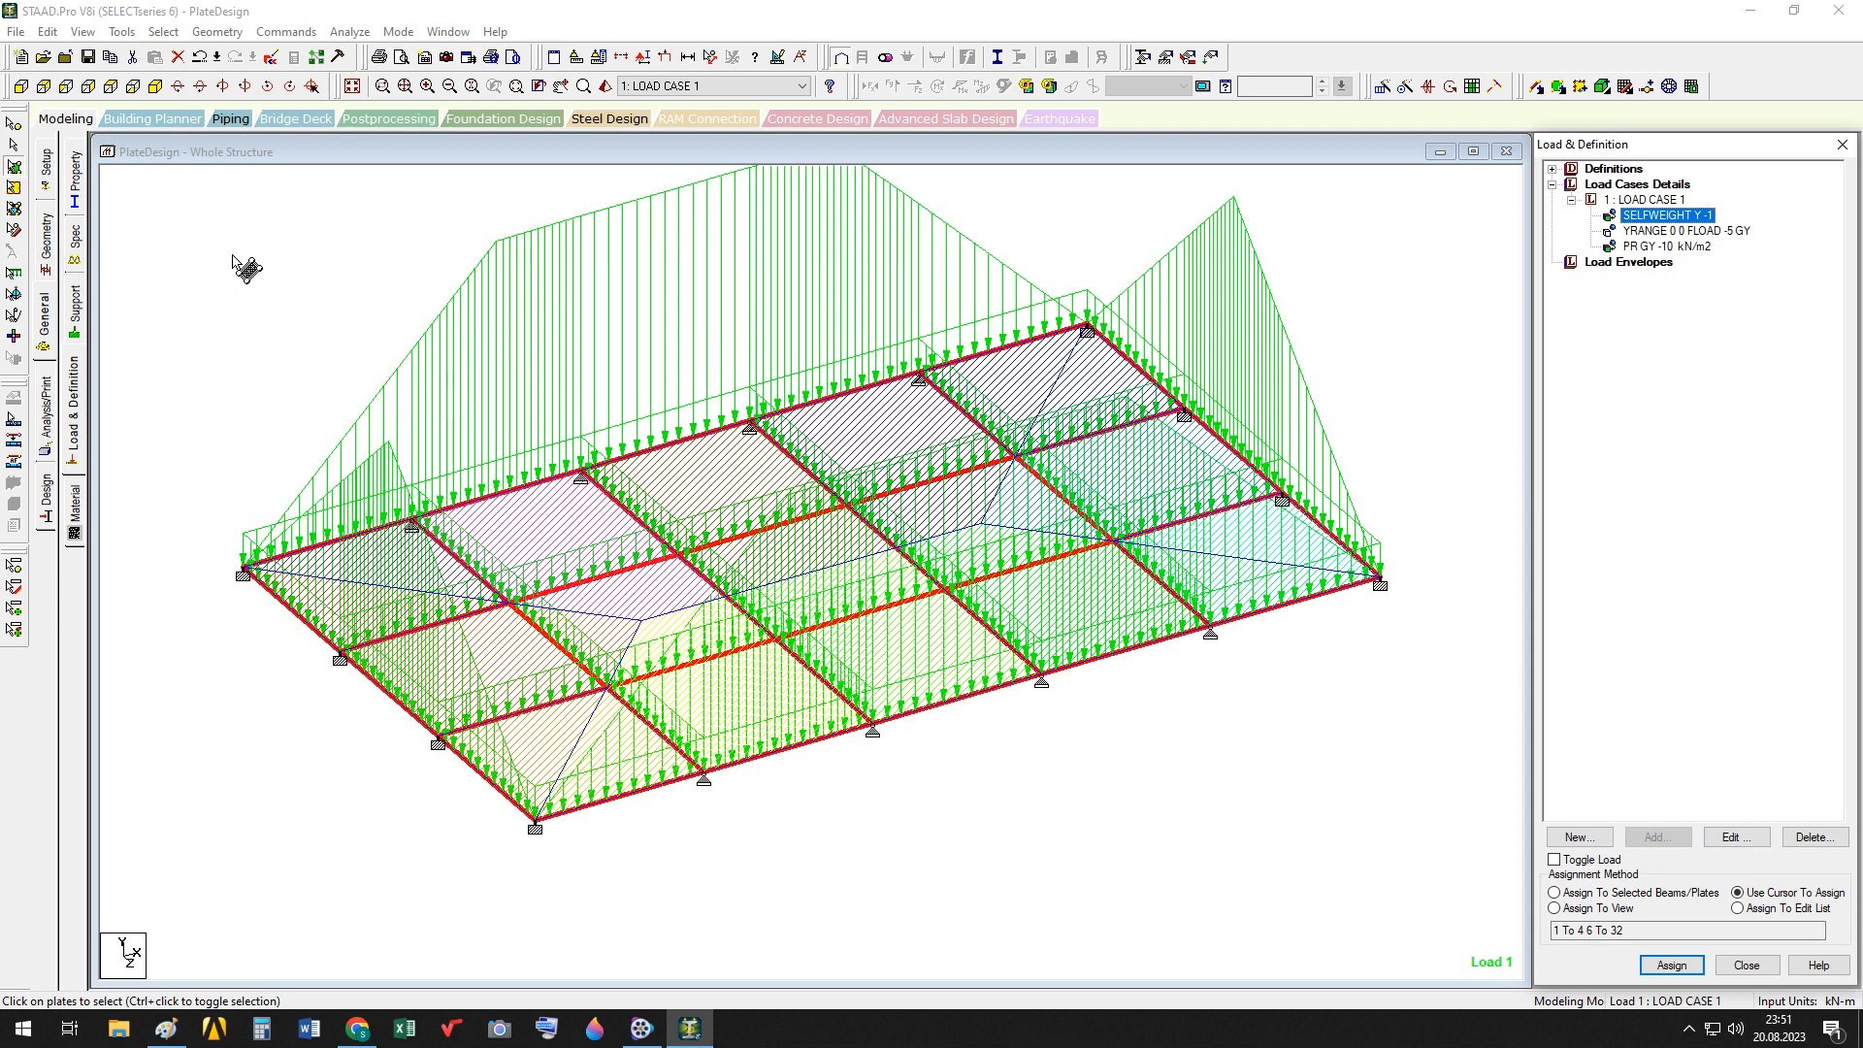
left_click(70, 419)
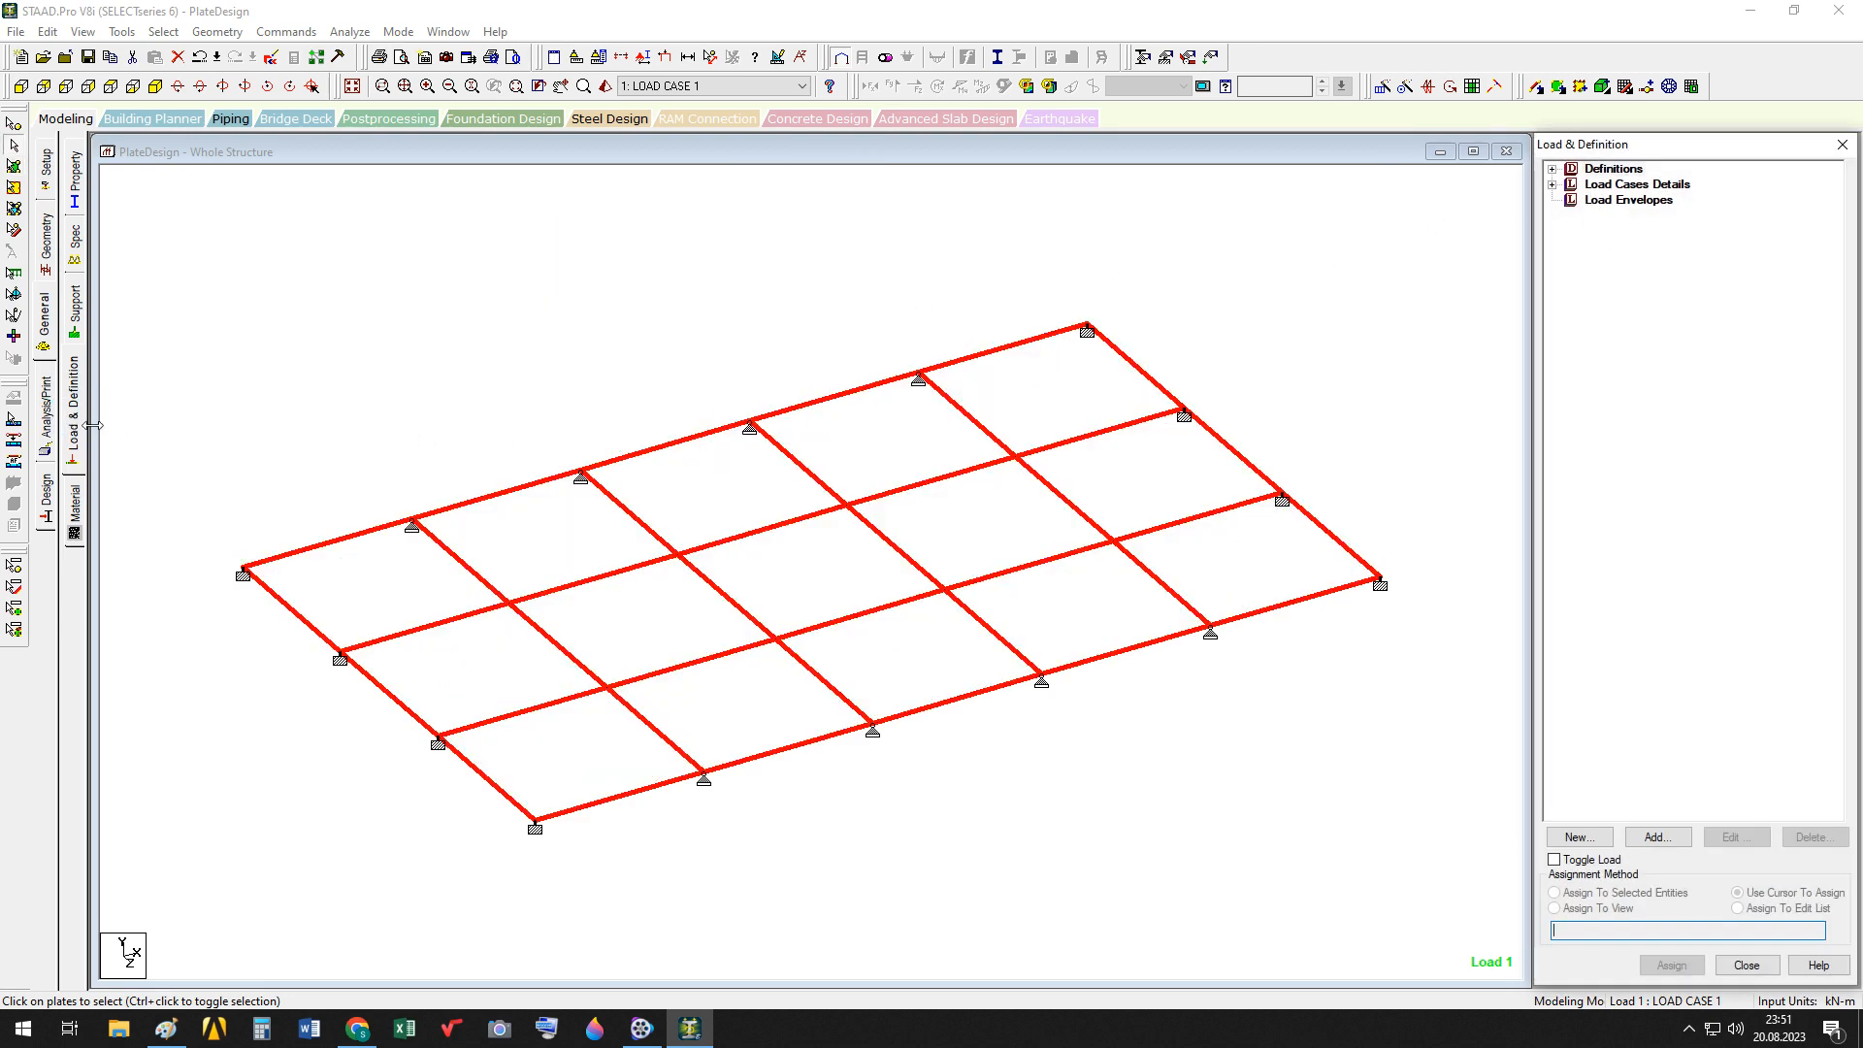
left_click(71, 408)
Add a Perform Analysis command with the No Print option
left_click(53, 417)
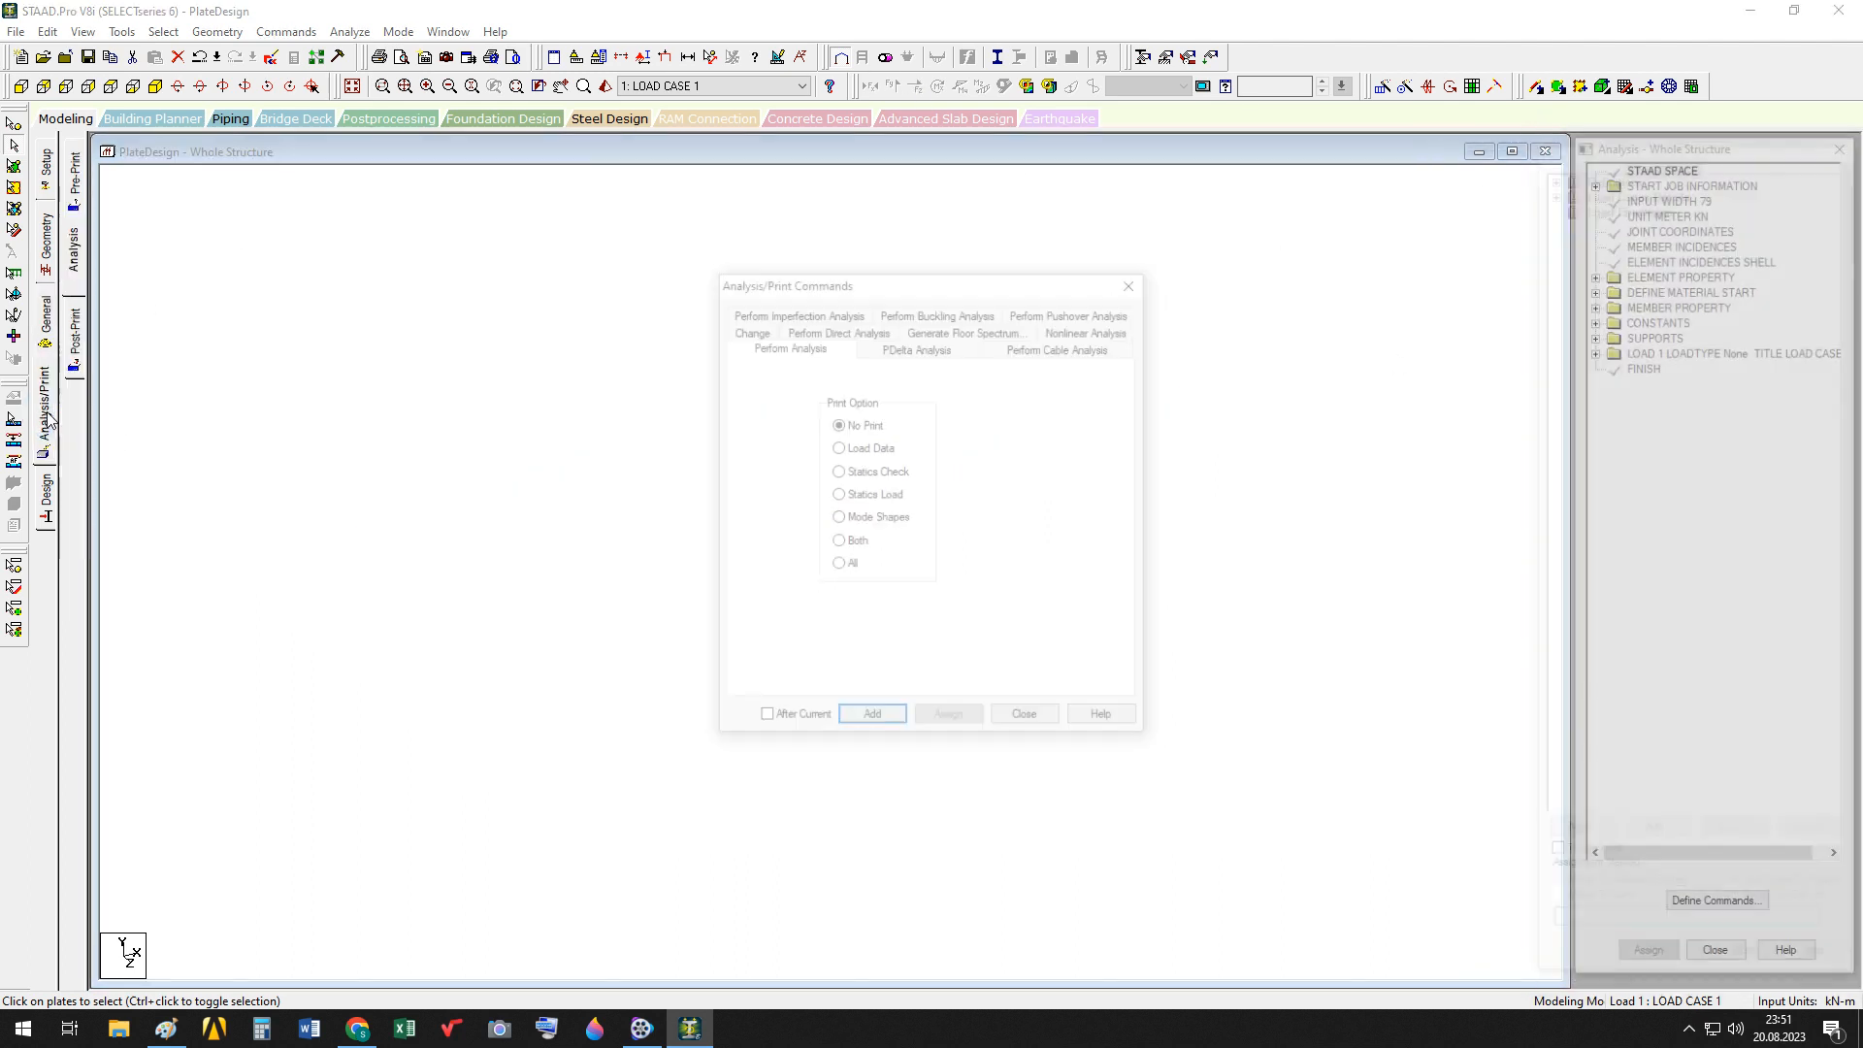
left_click(891, 721)
left_click(1031, 721)
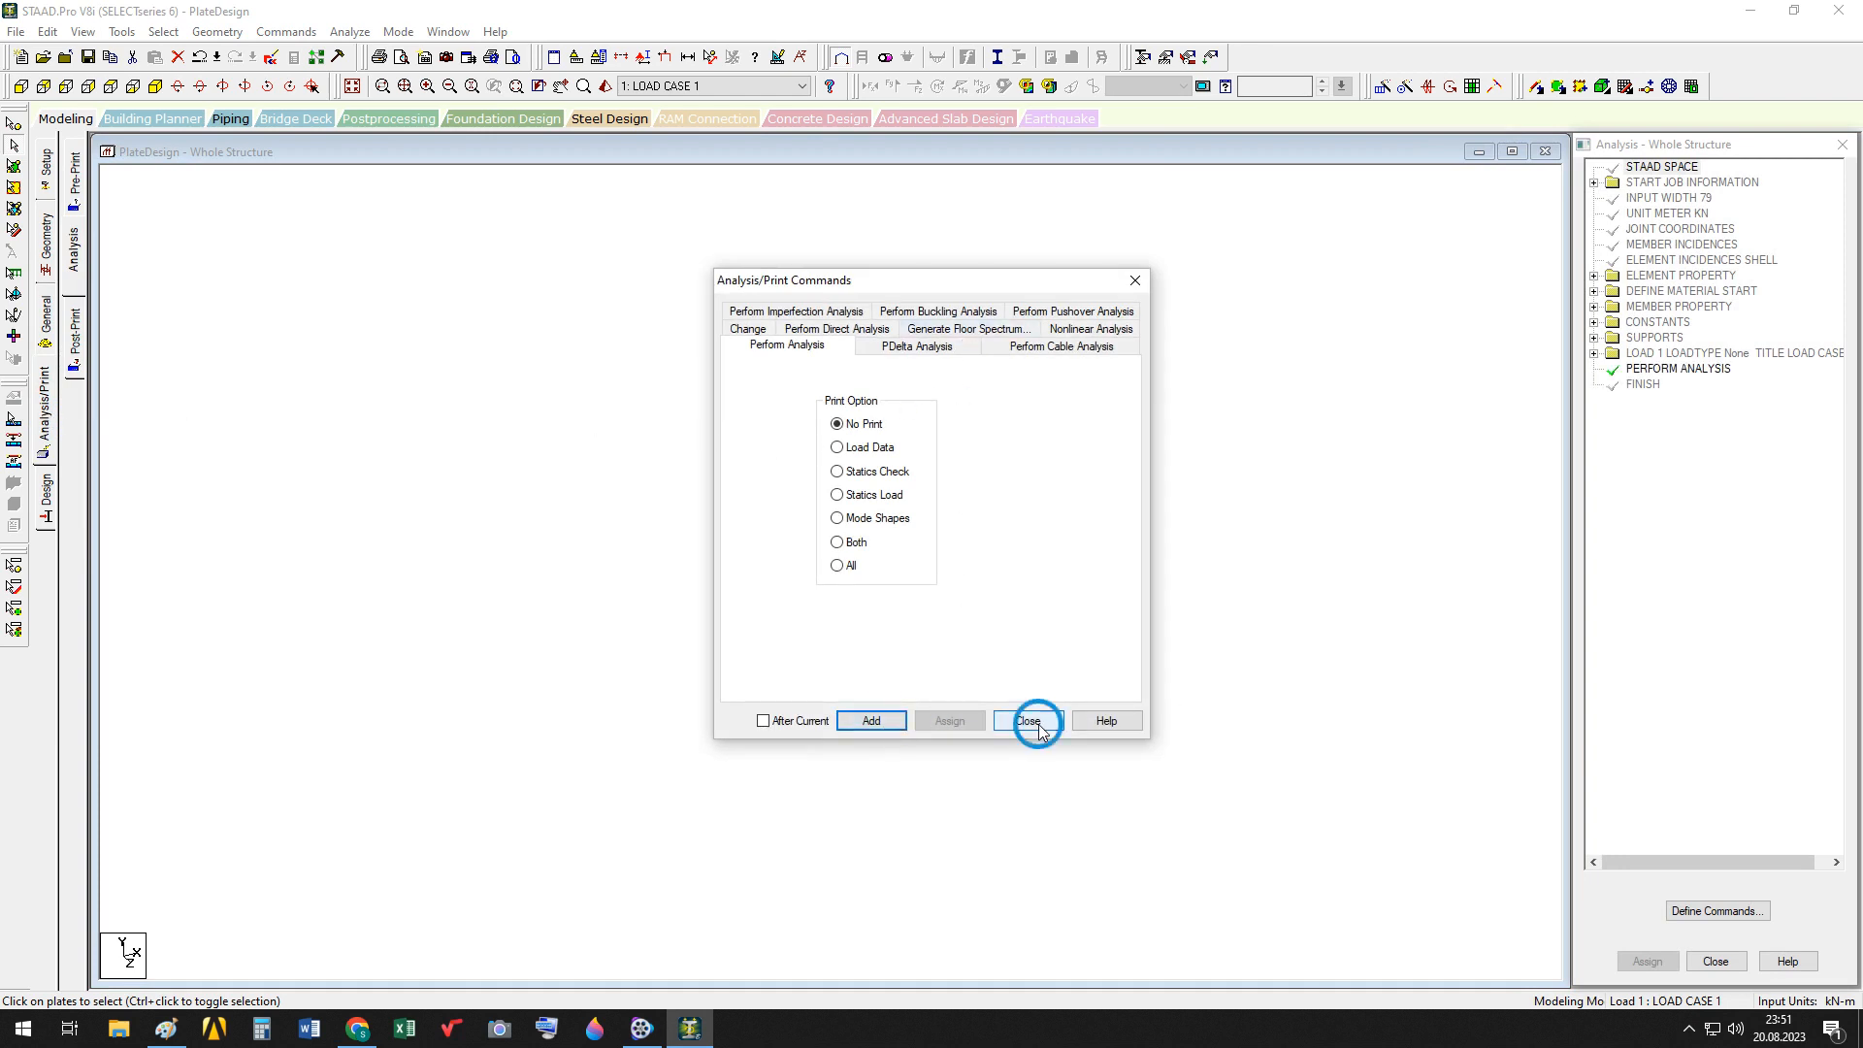
Save the modified structure and run the analysis
left_click(351, 32)
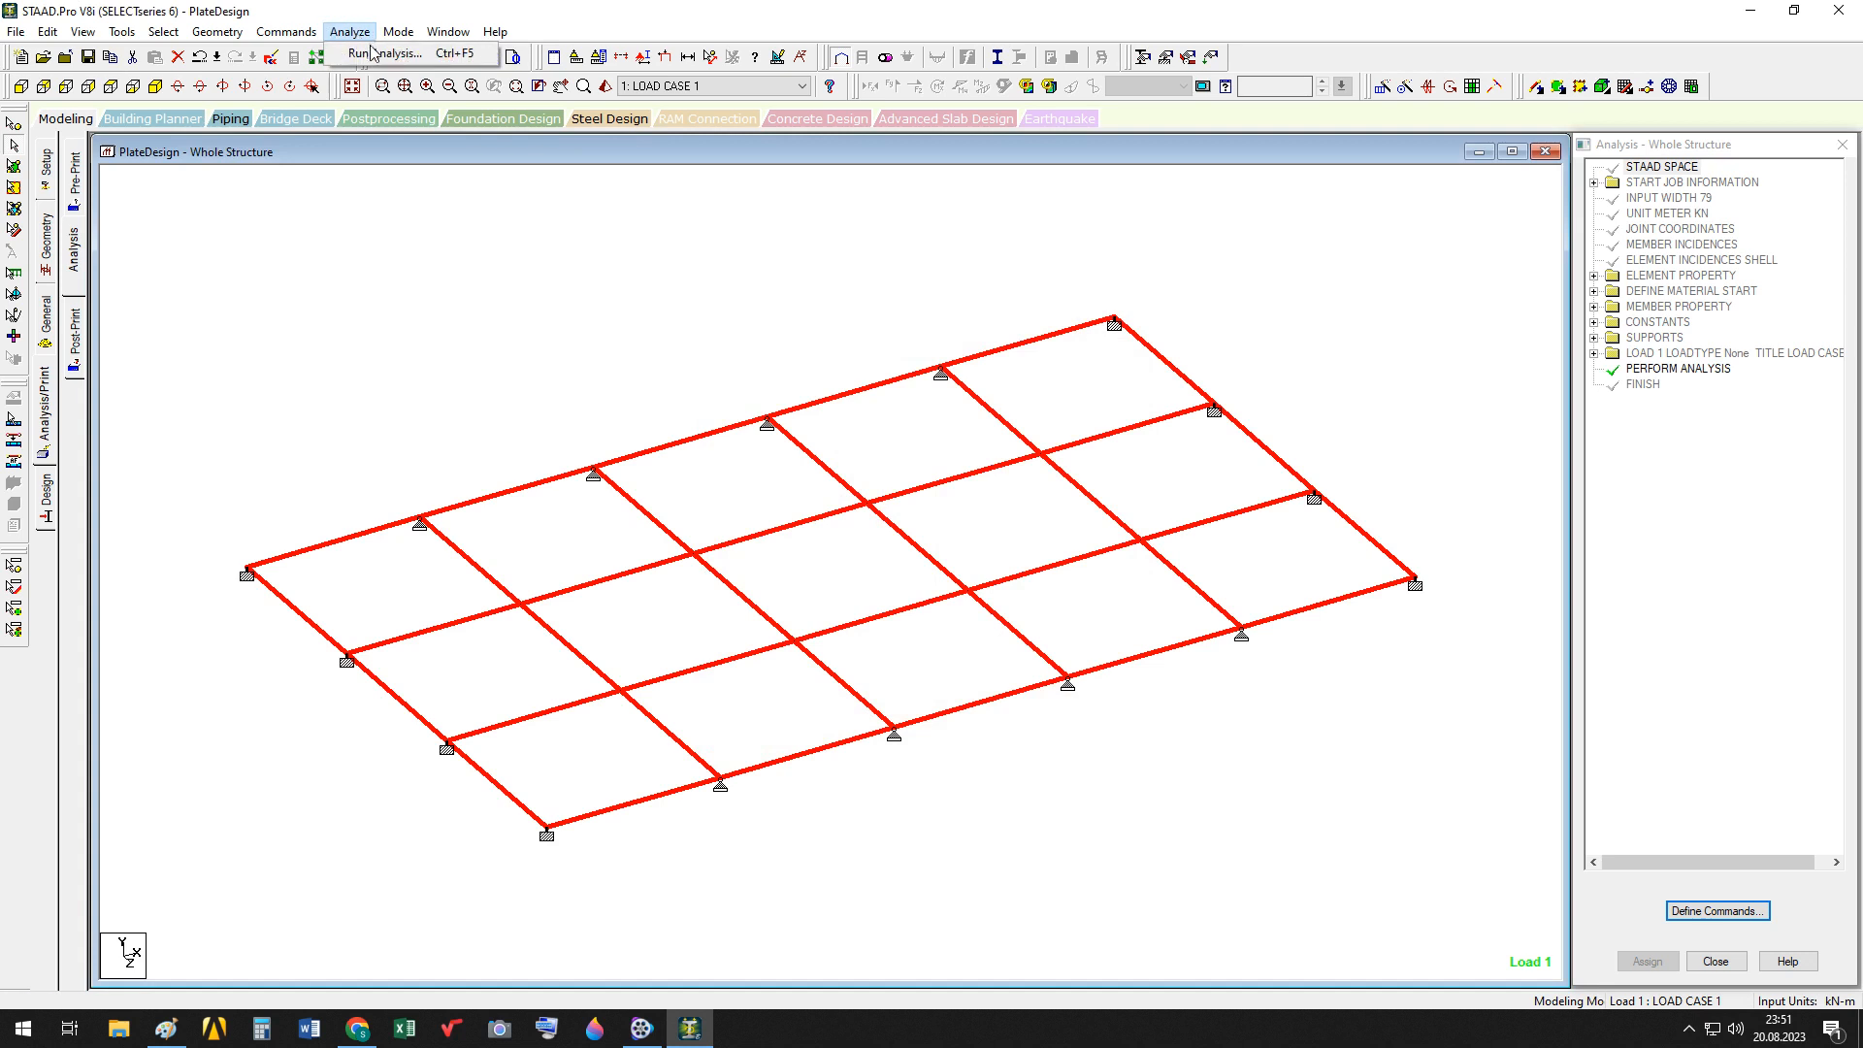
left_click(376, 54)
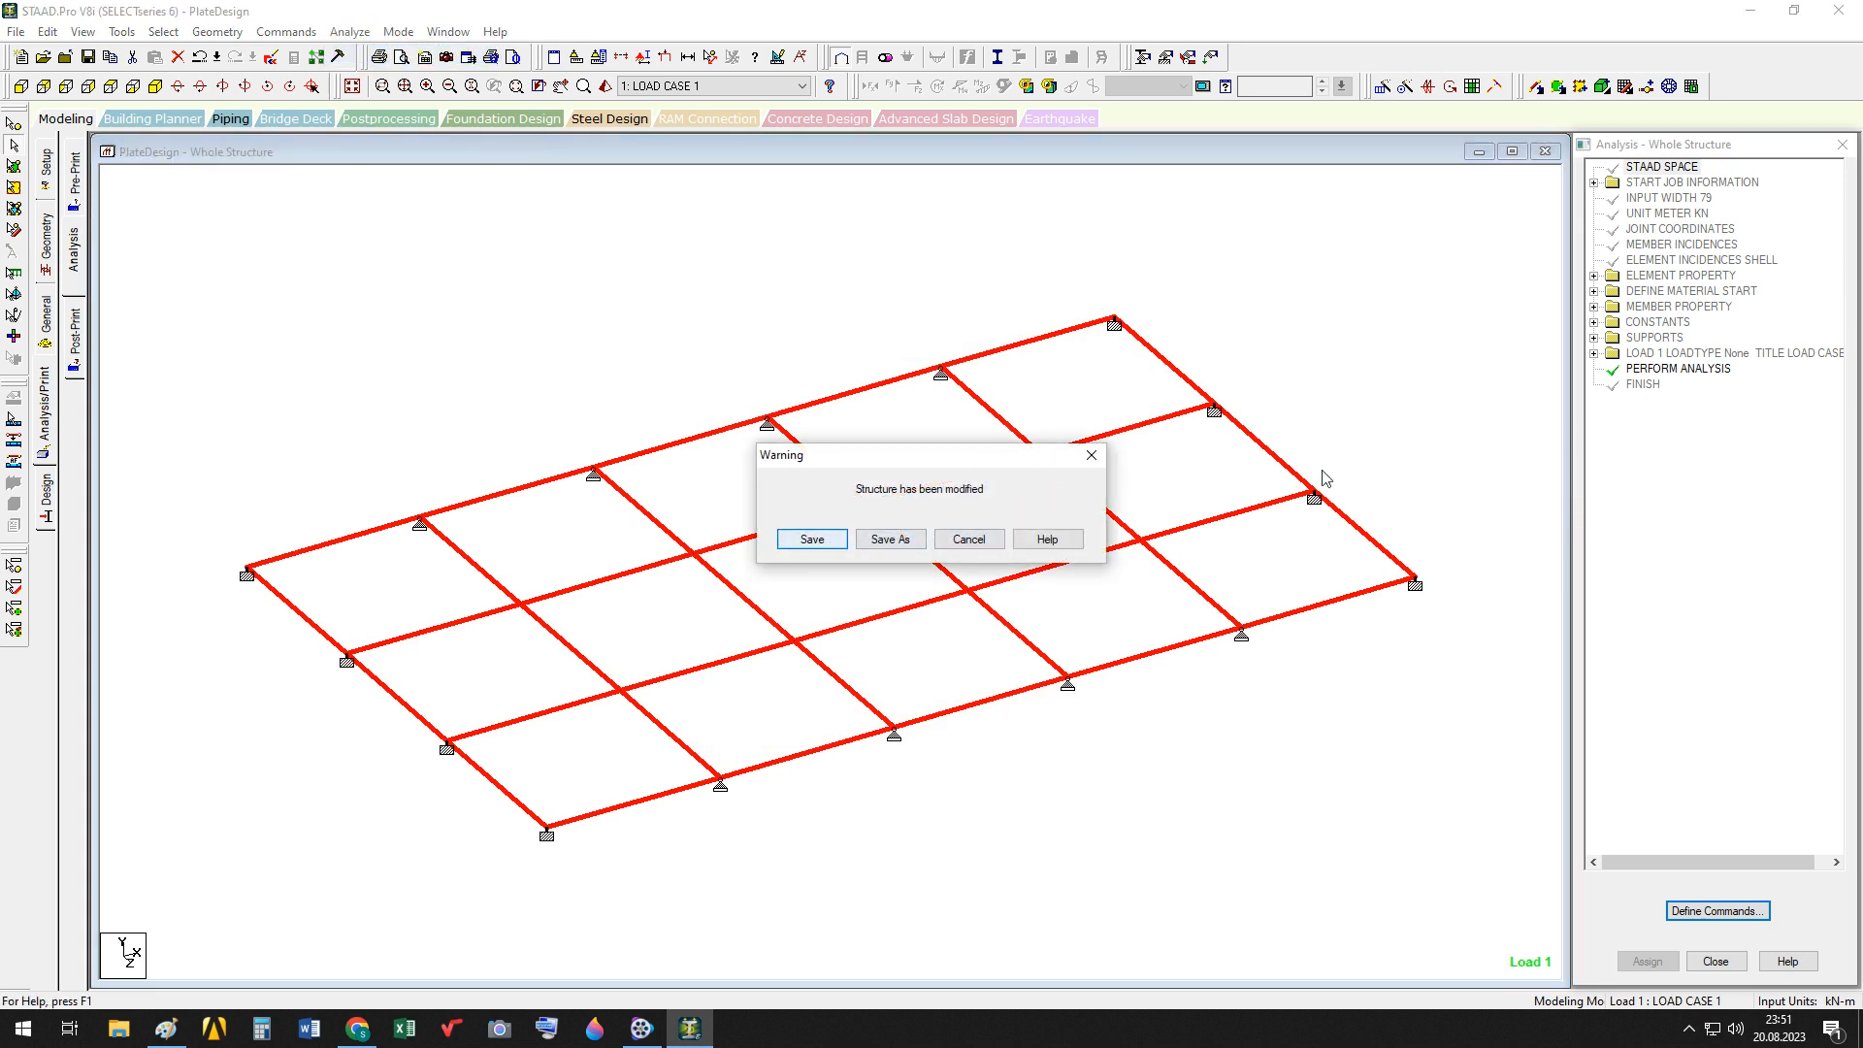
left_click(812, 540)
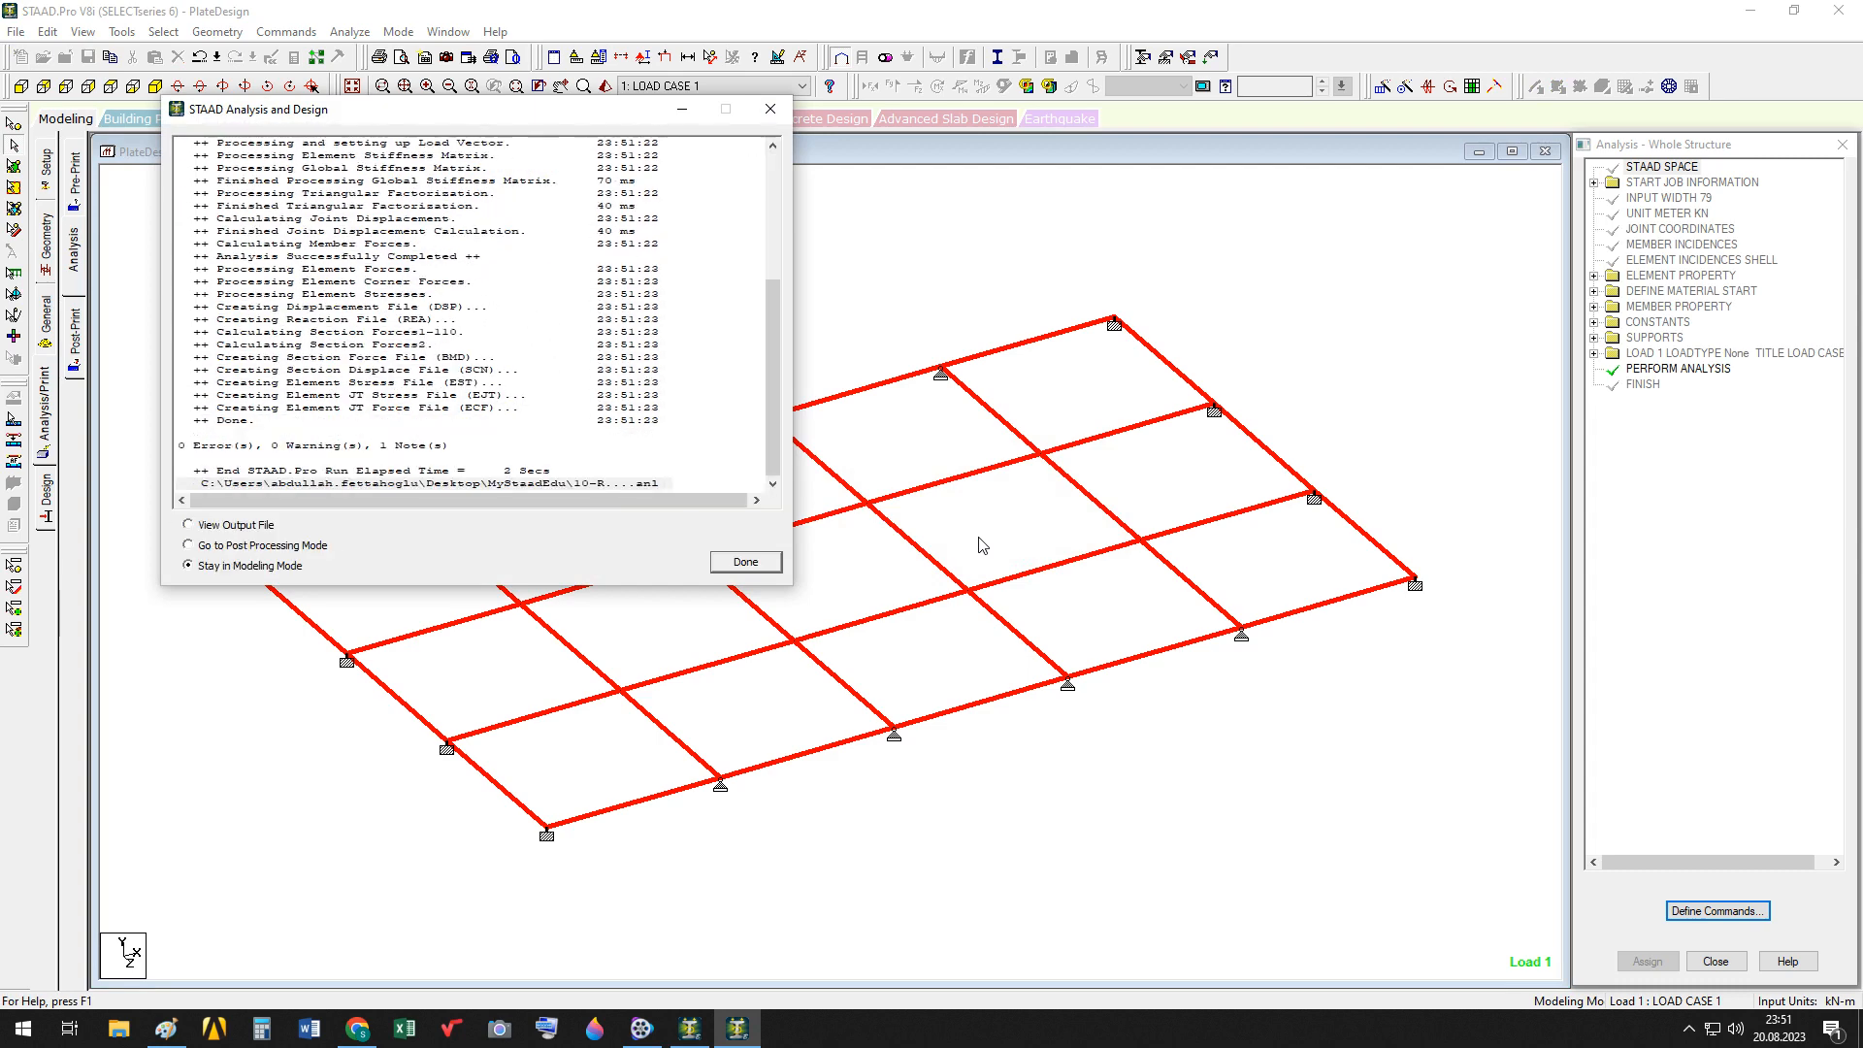
Close the analysis report staying in modeling mode and enter postprocessing with LOAD CASE 1 as the selected result case
left_click(743, 563)
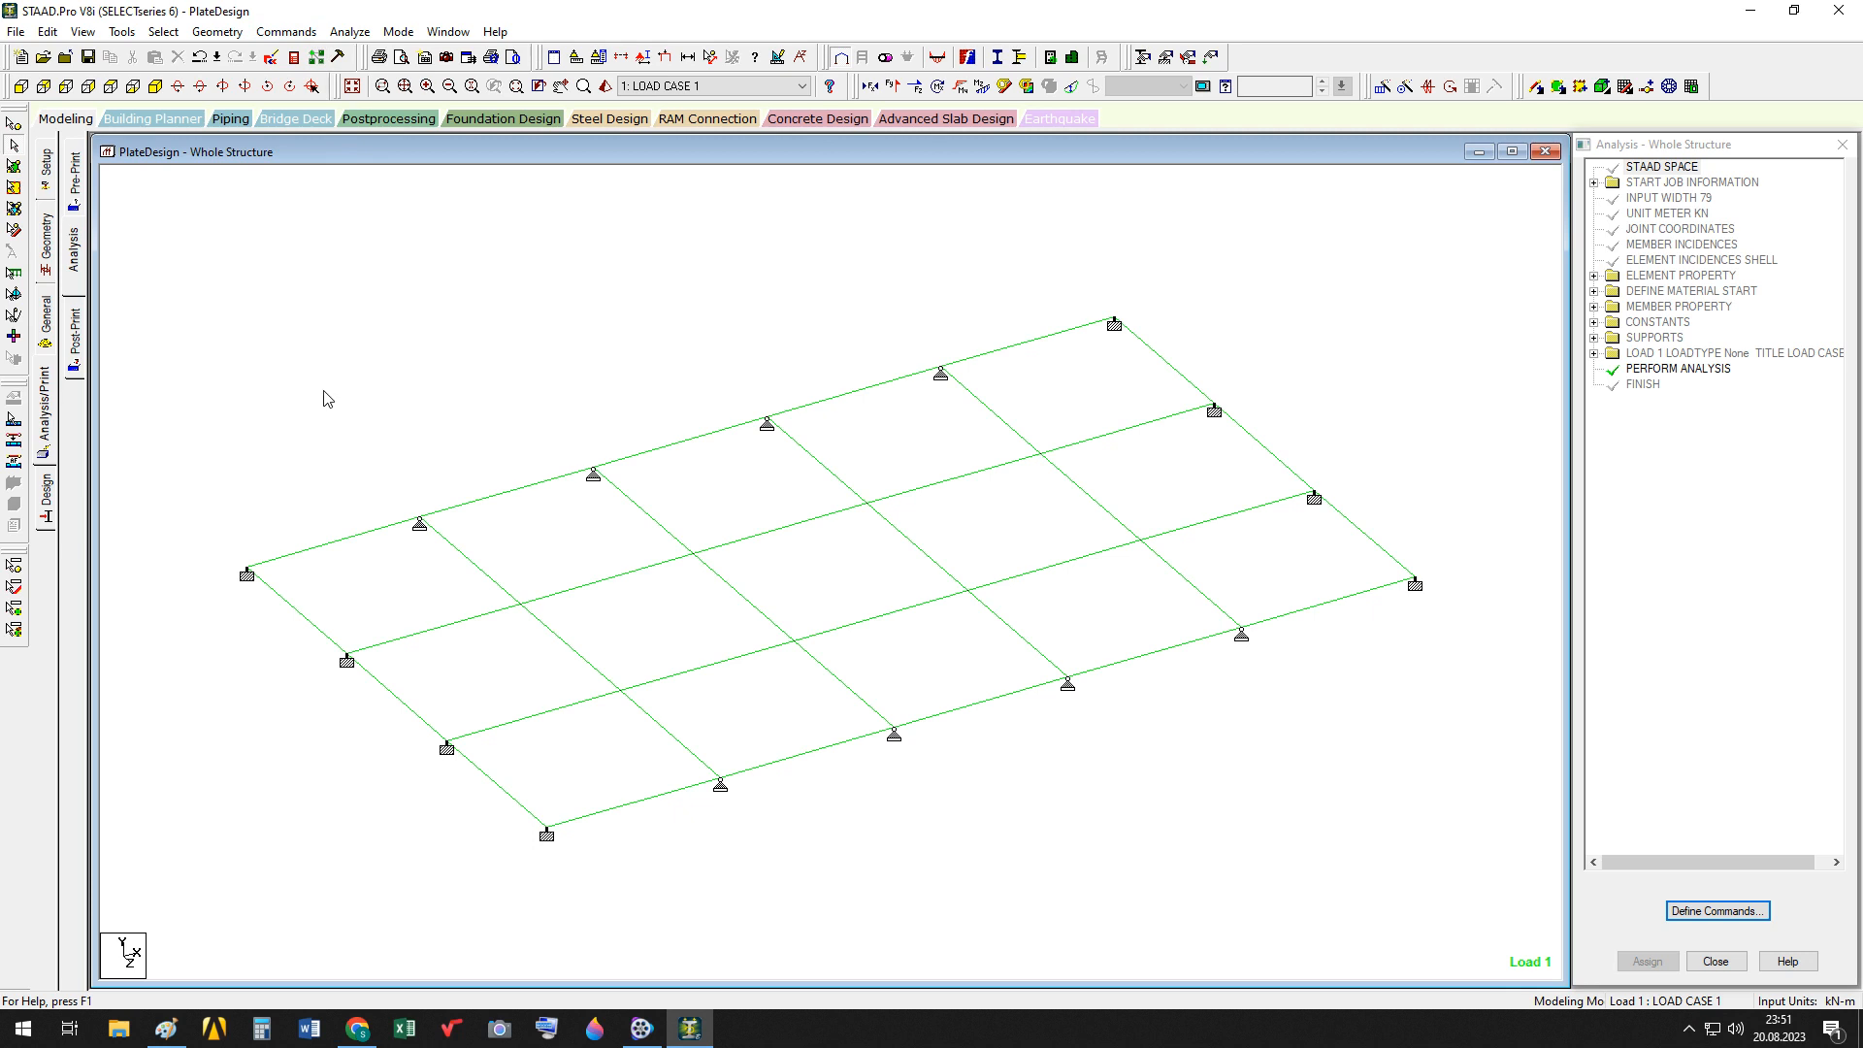
left_click(388, 118)
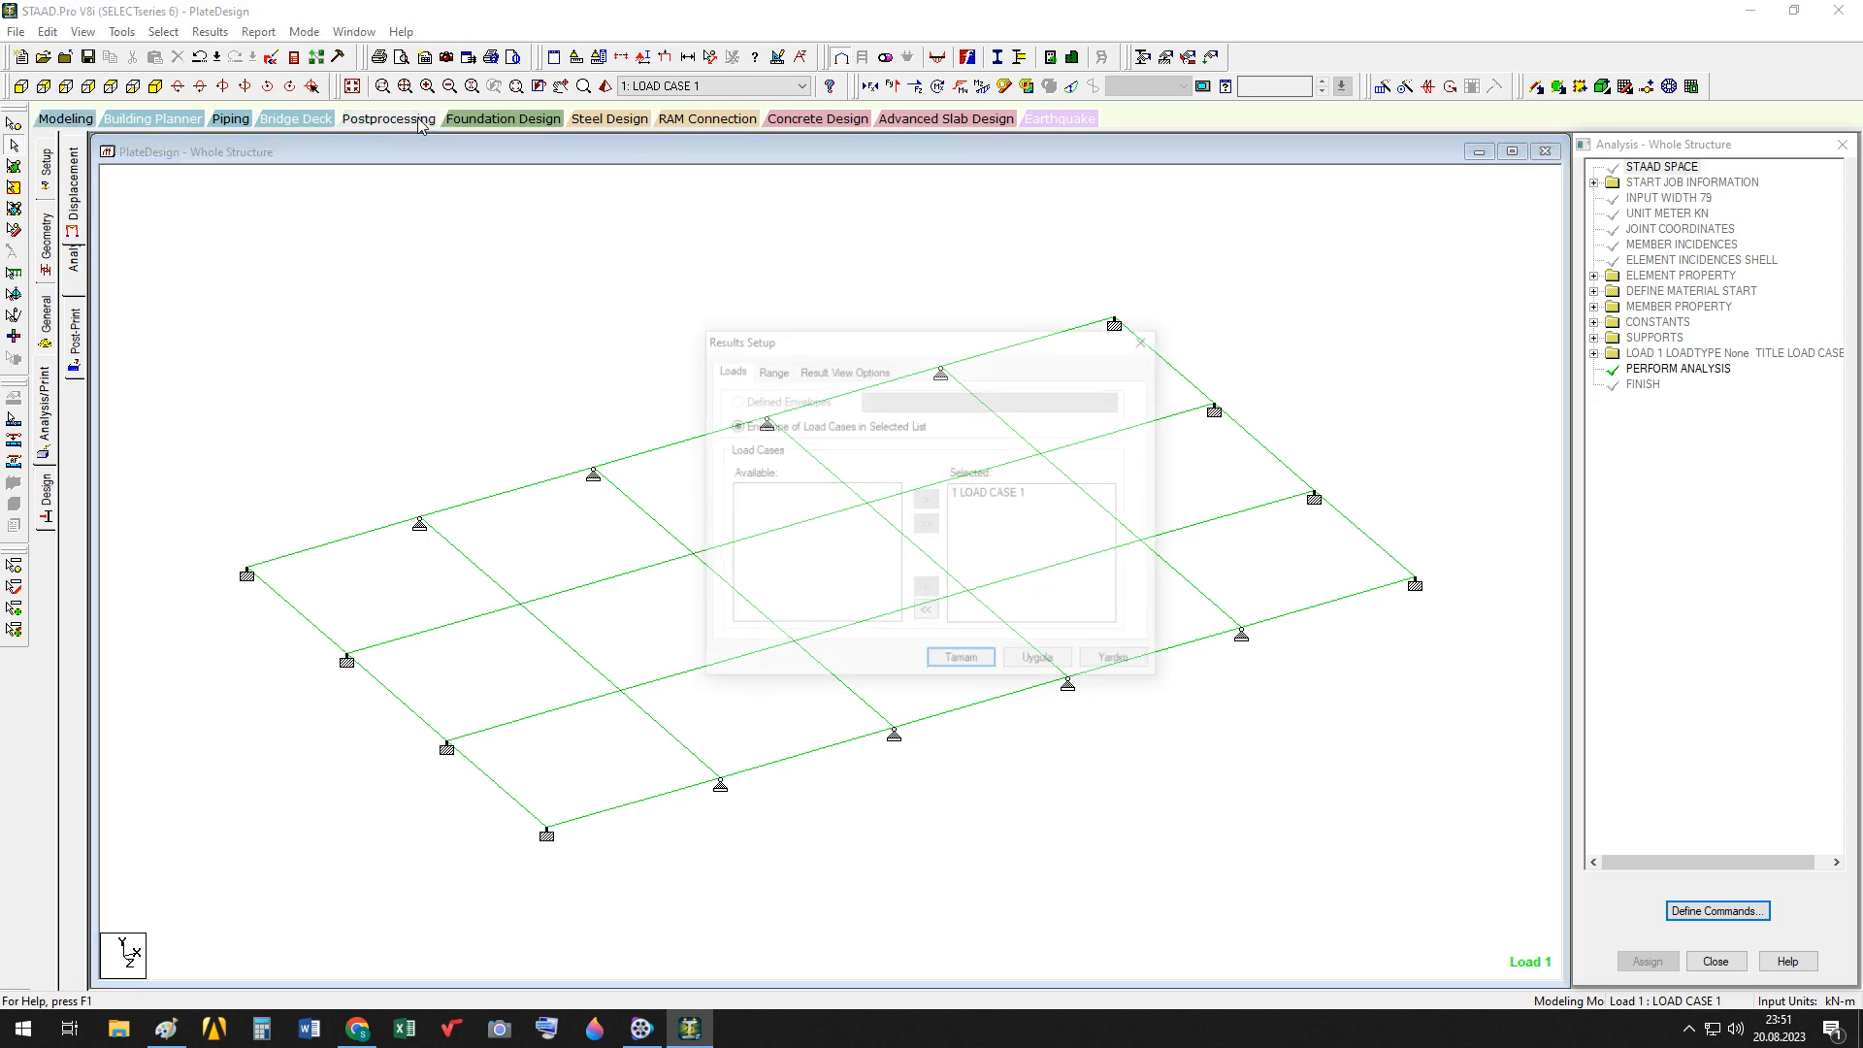
left_click(1006, 497)
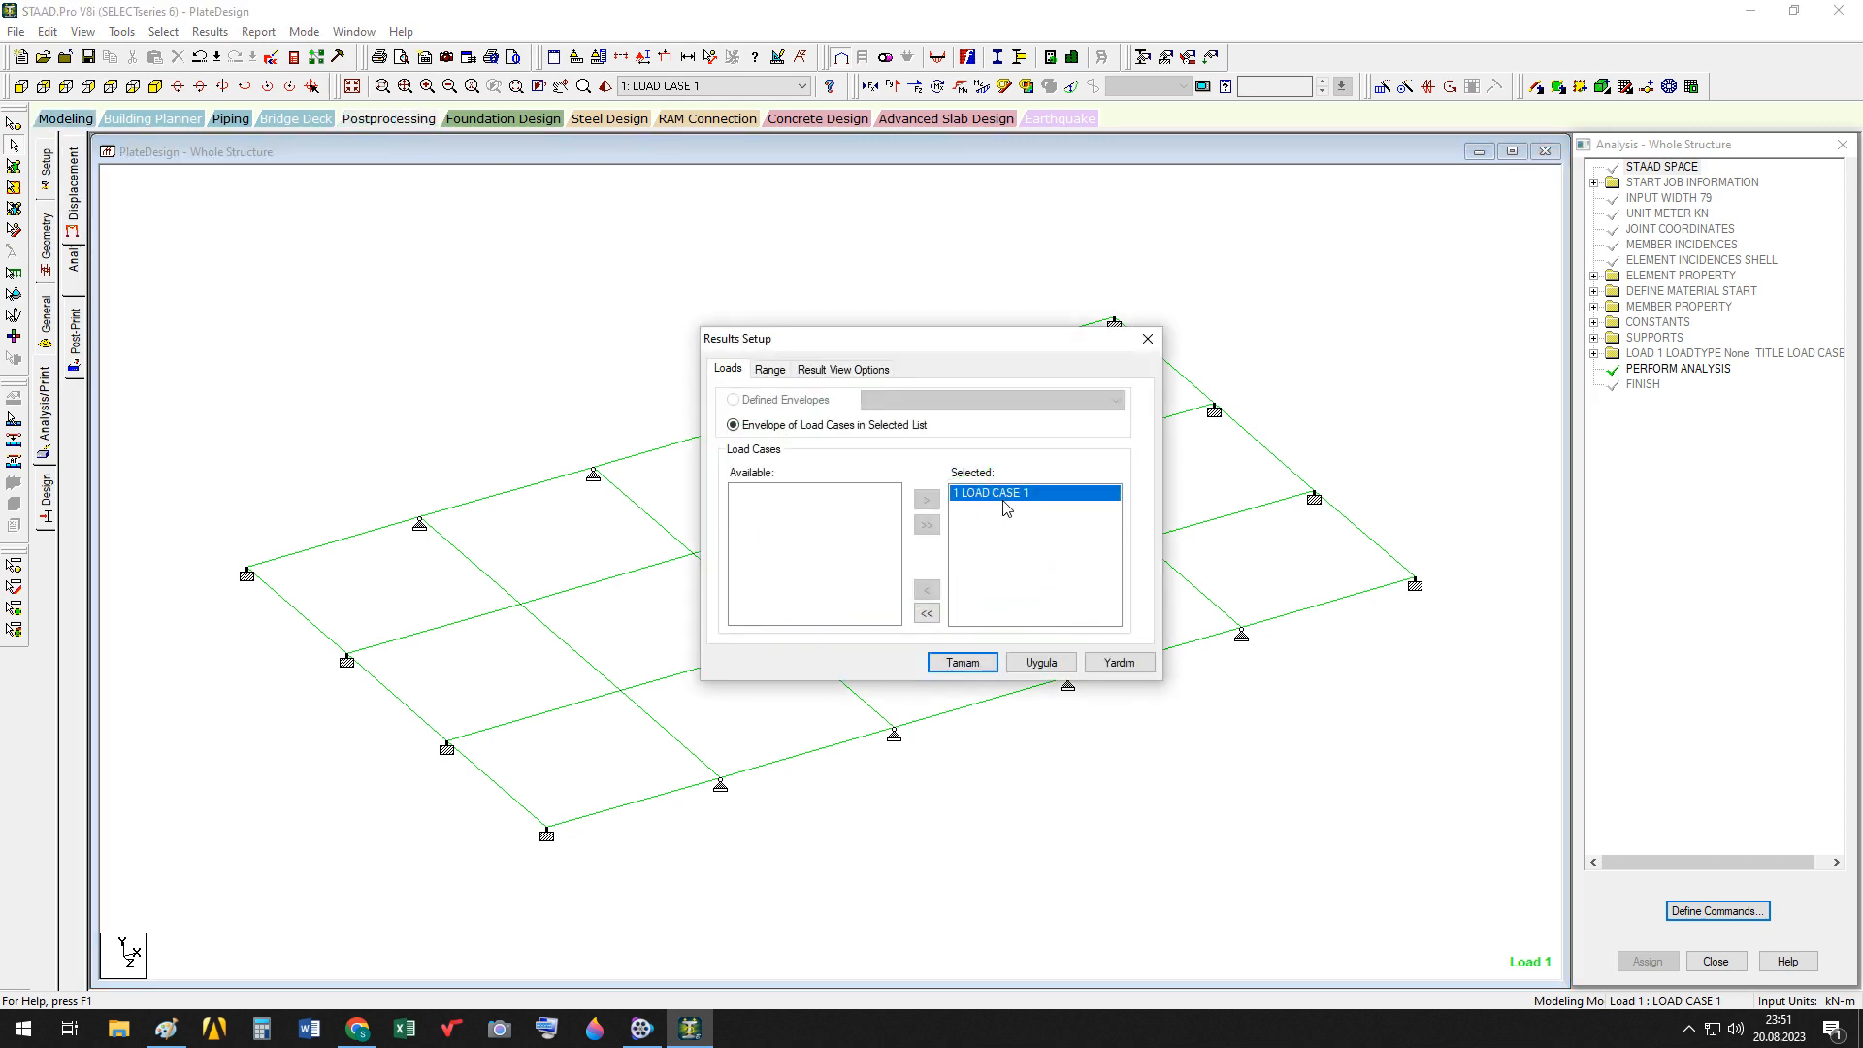
left_click(962, 663)
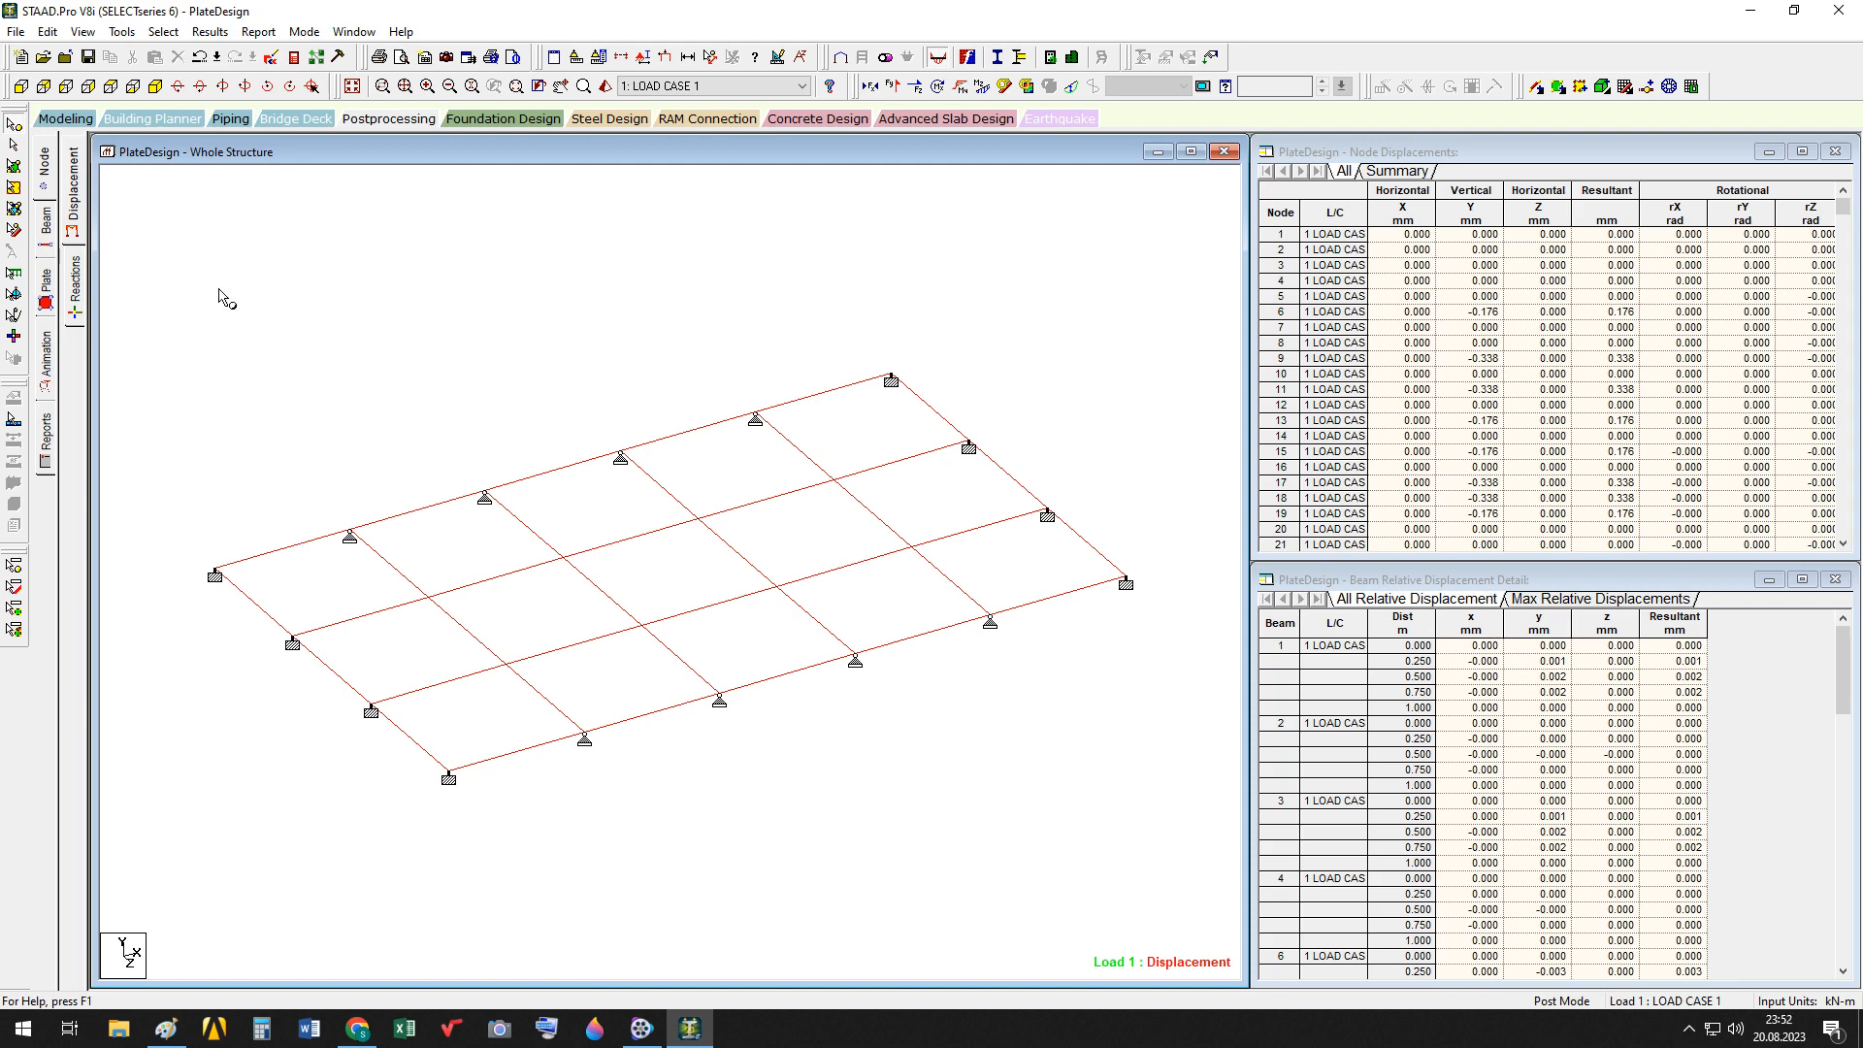
left_click(45, 291)
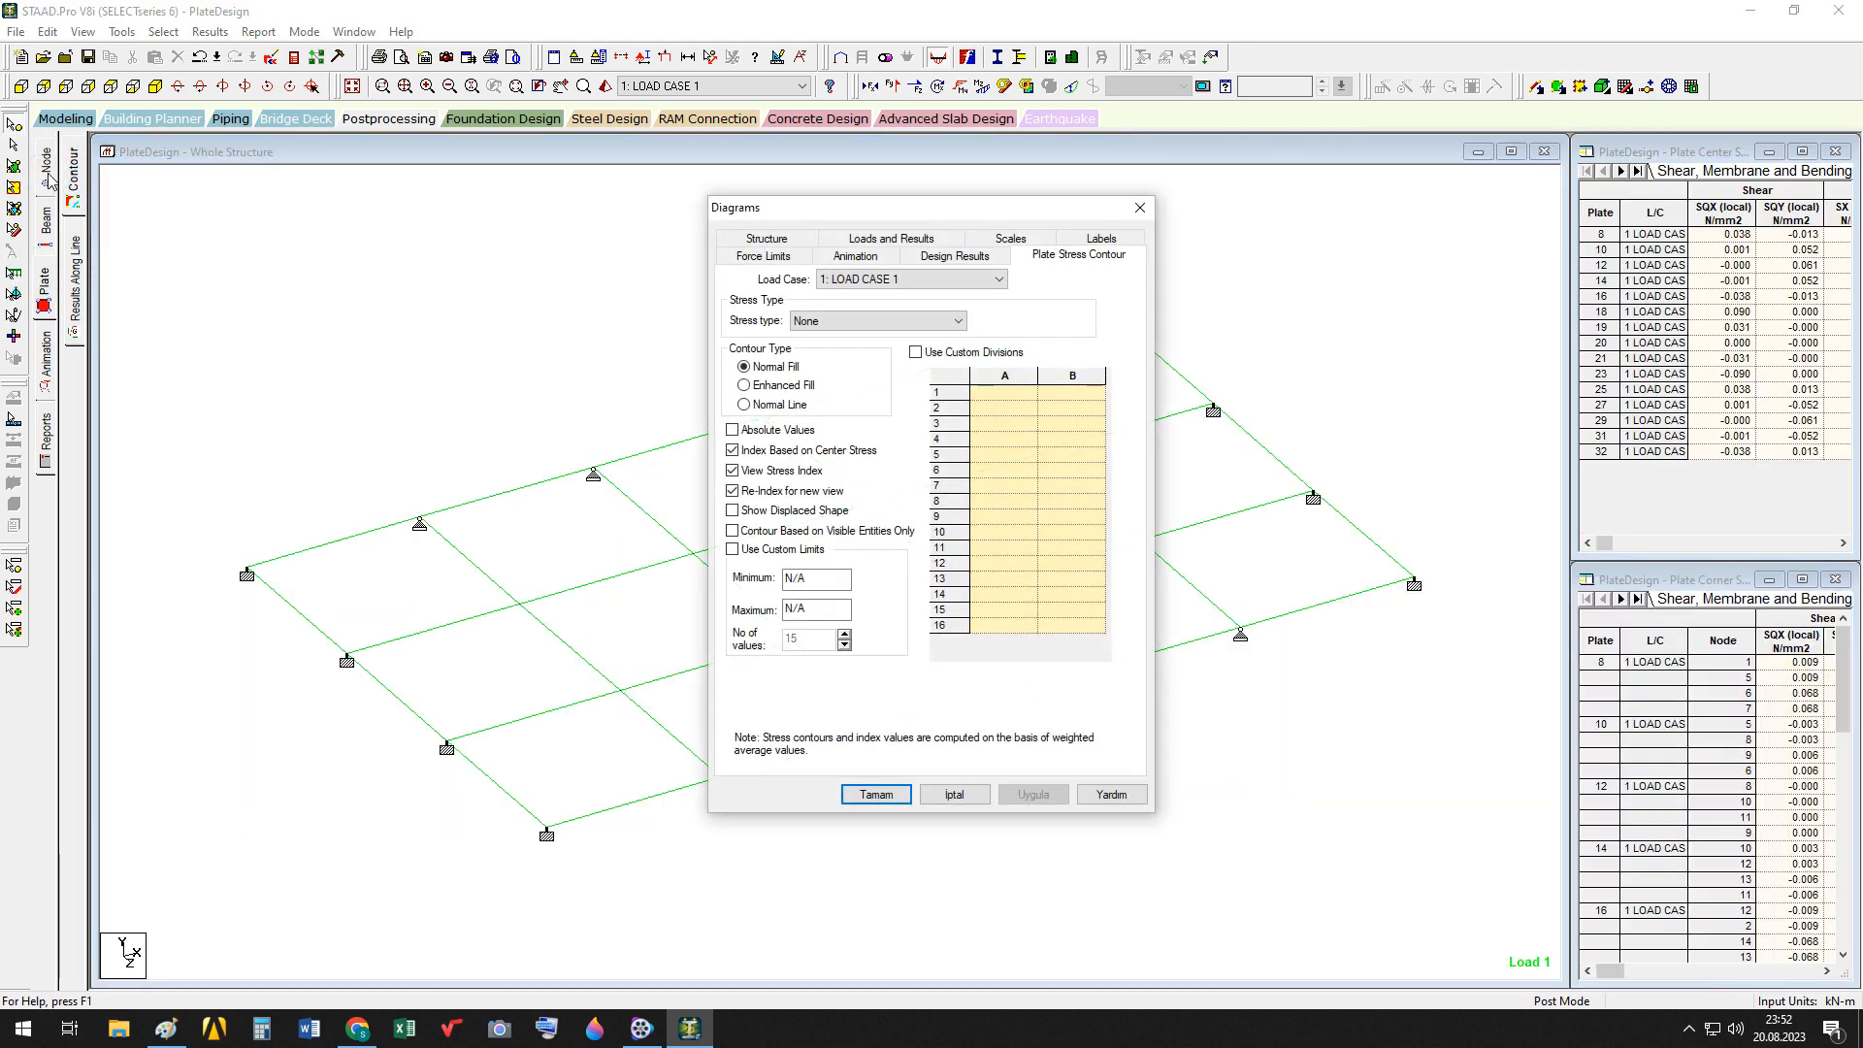
left_click(955, 793)
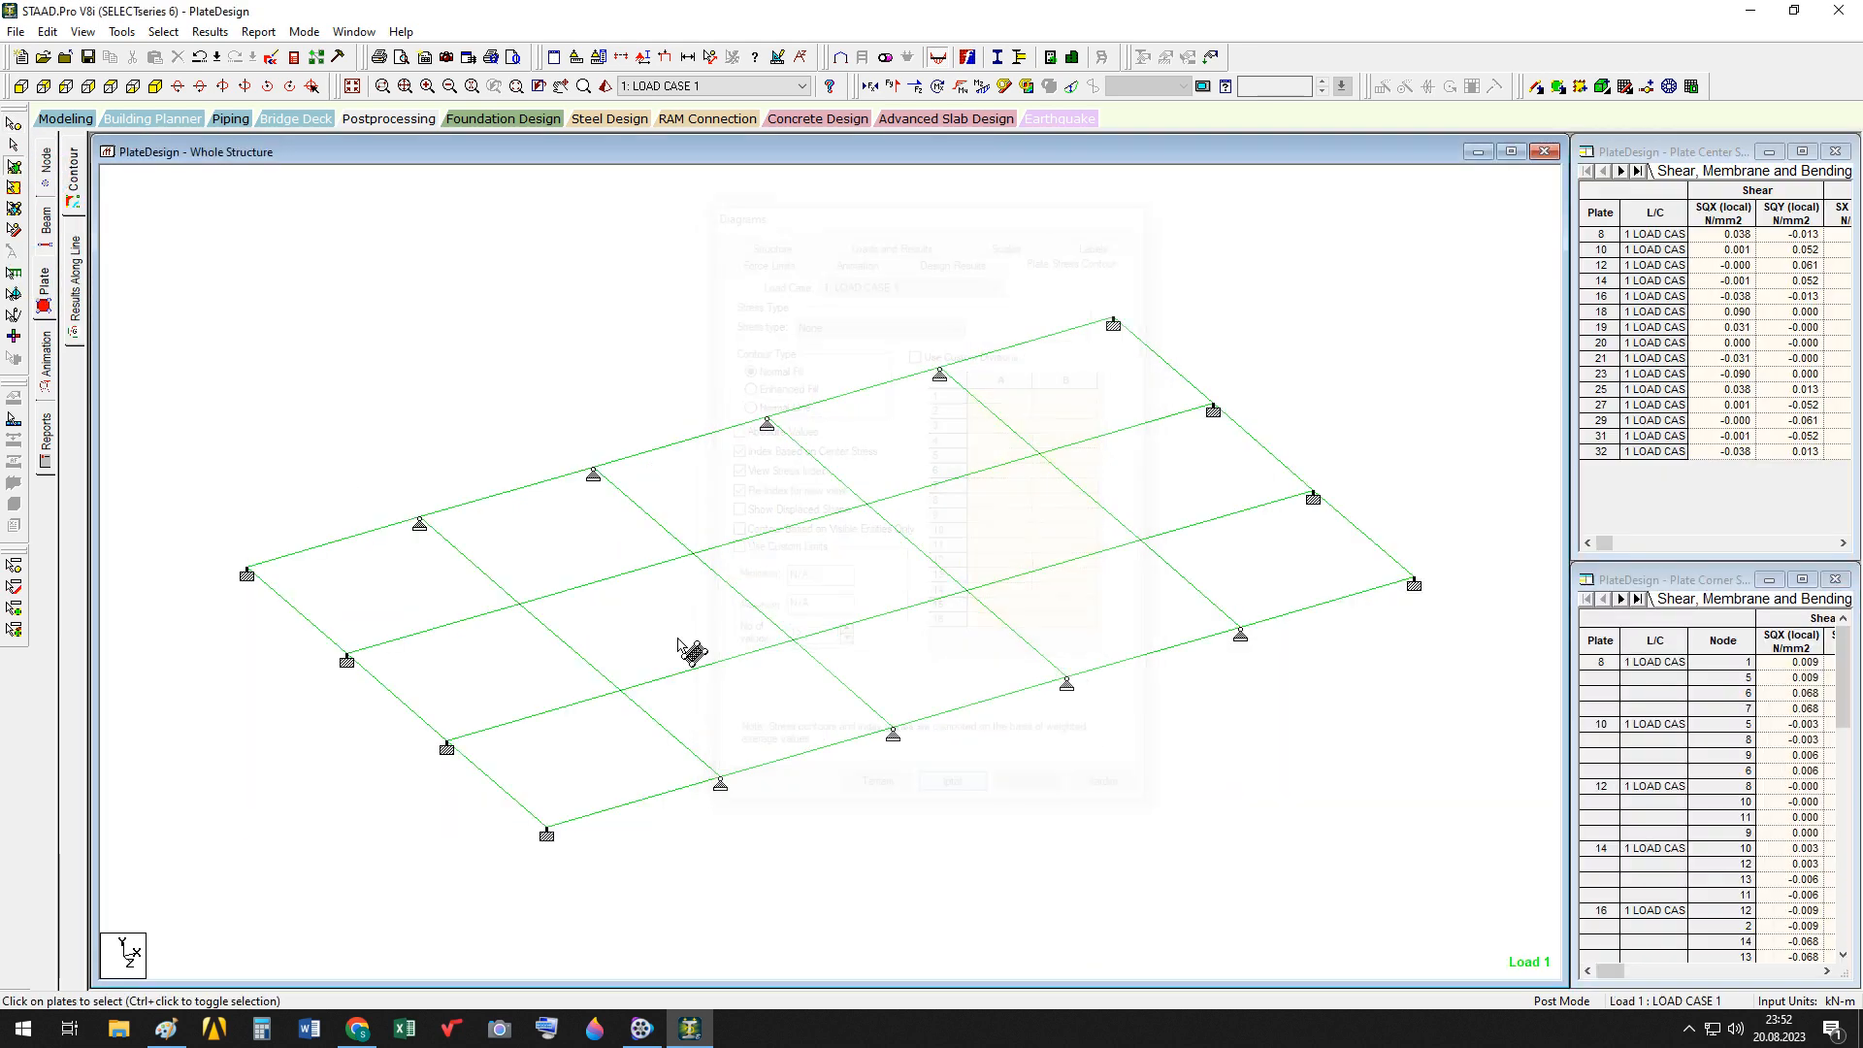
left_click(49, 171)
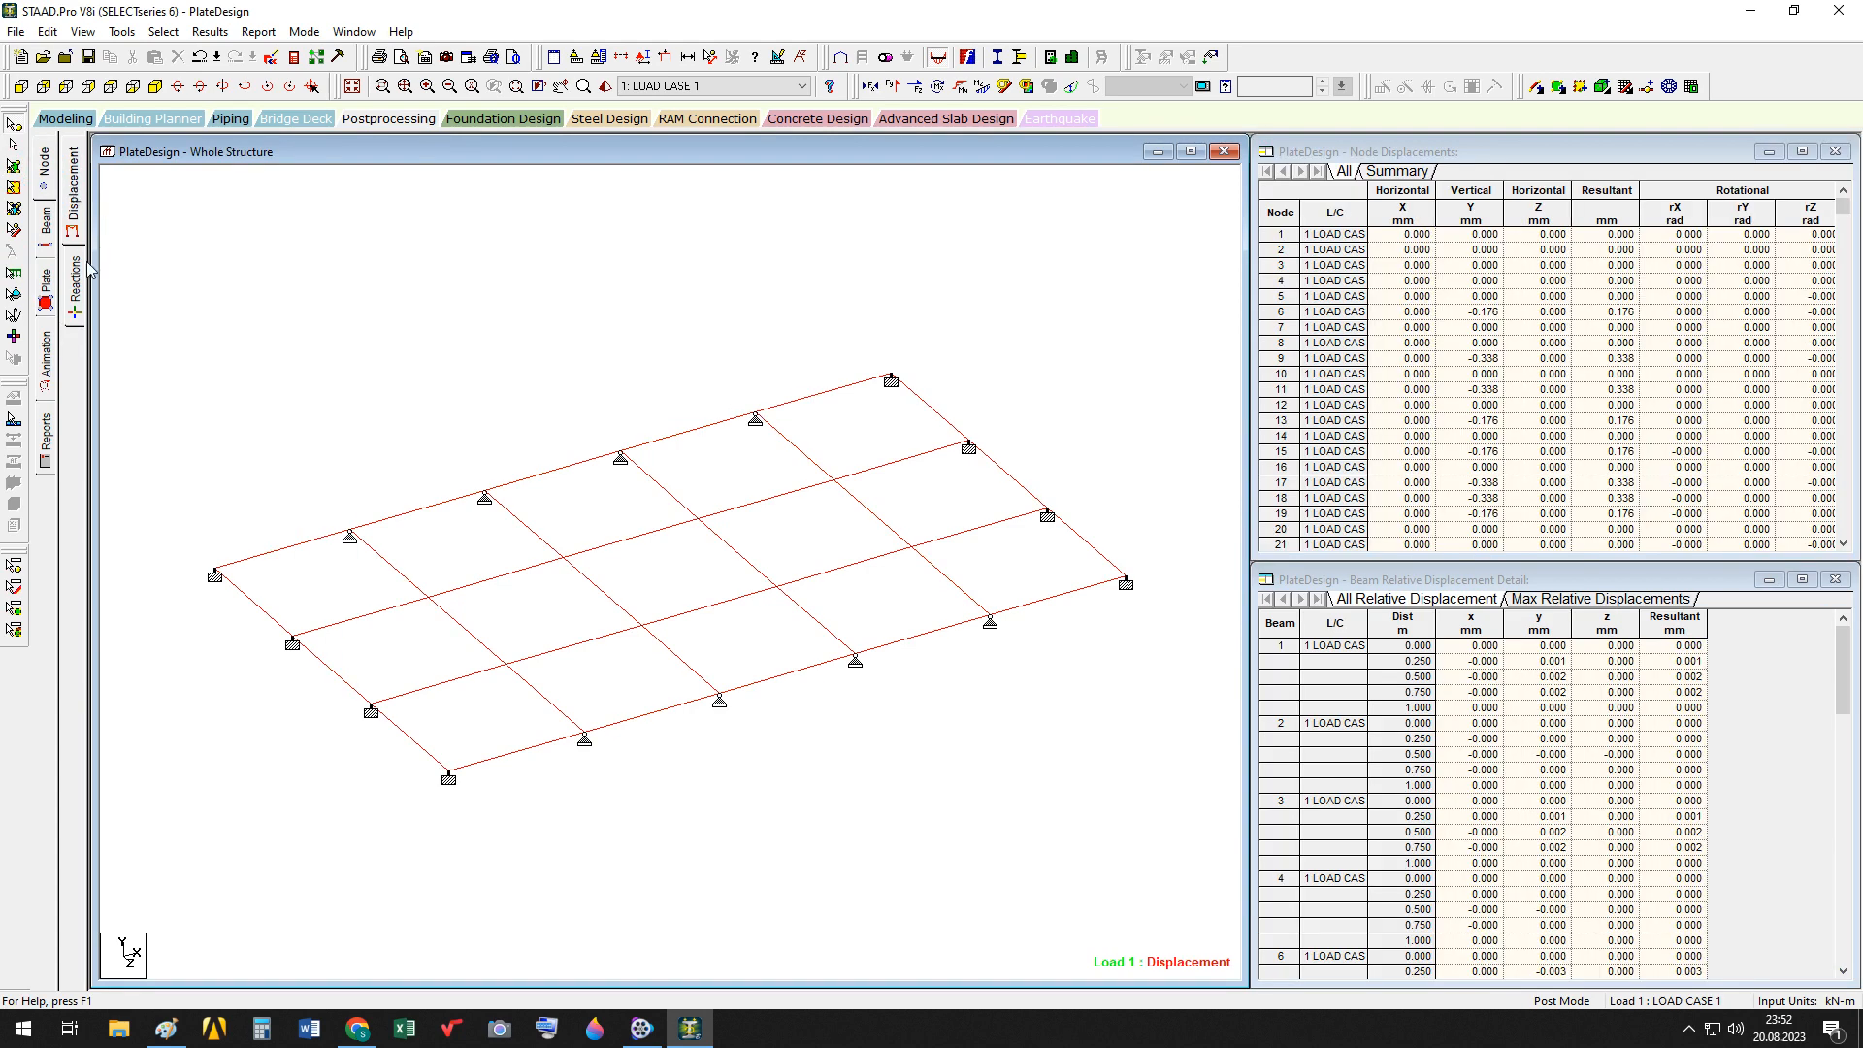
Display the support reactions and move the reaction labels outside the plate outline so they no longer cover the mesh
left_click(81, 297)
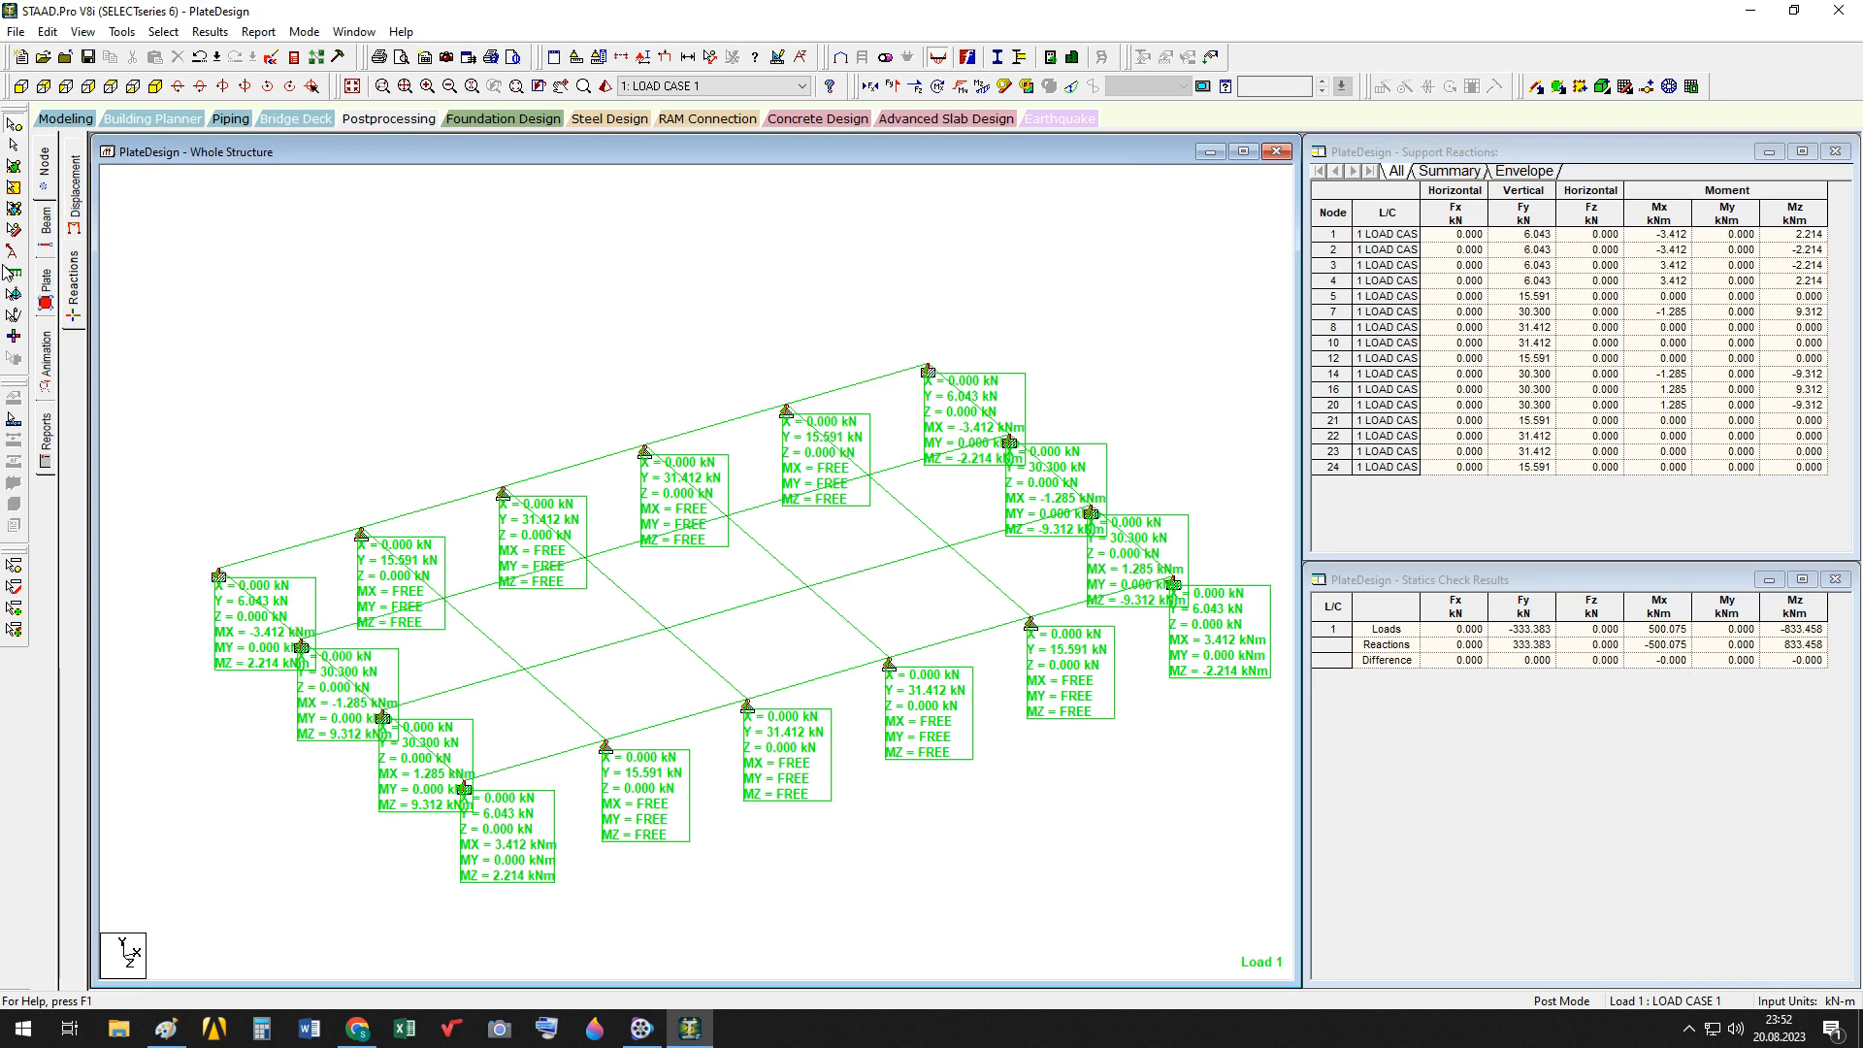
left_click(14, 251)
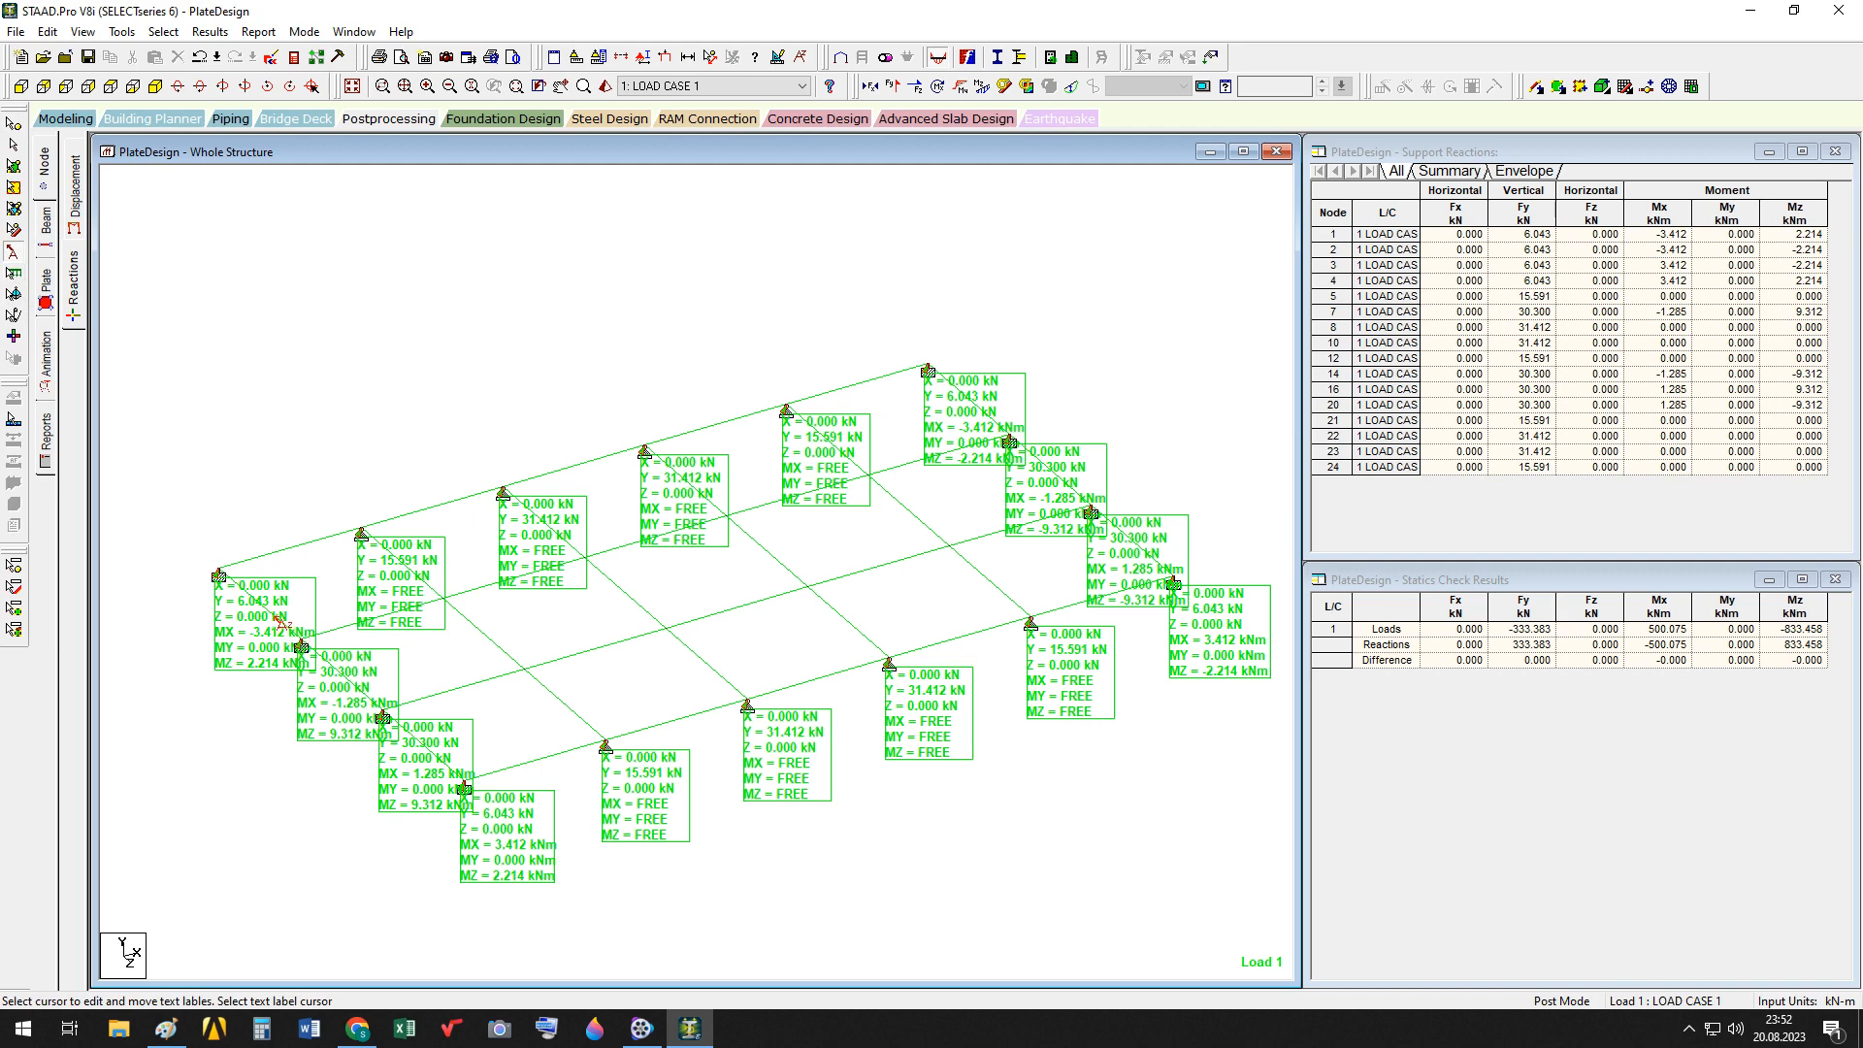
left_click_drag(282, 623, 180, 662)
left_click_drag(398, 603, 301, 444)
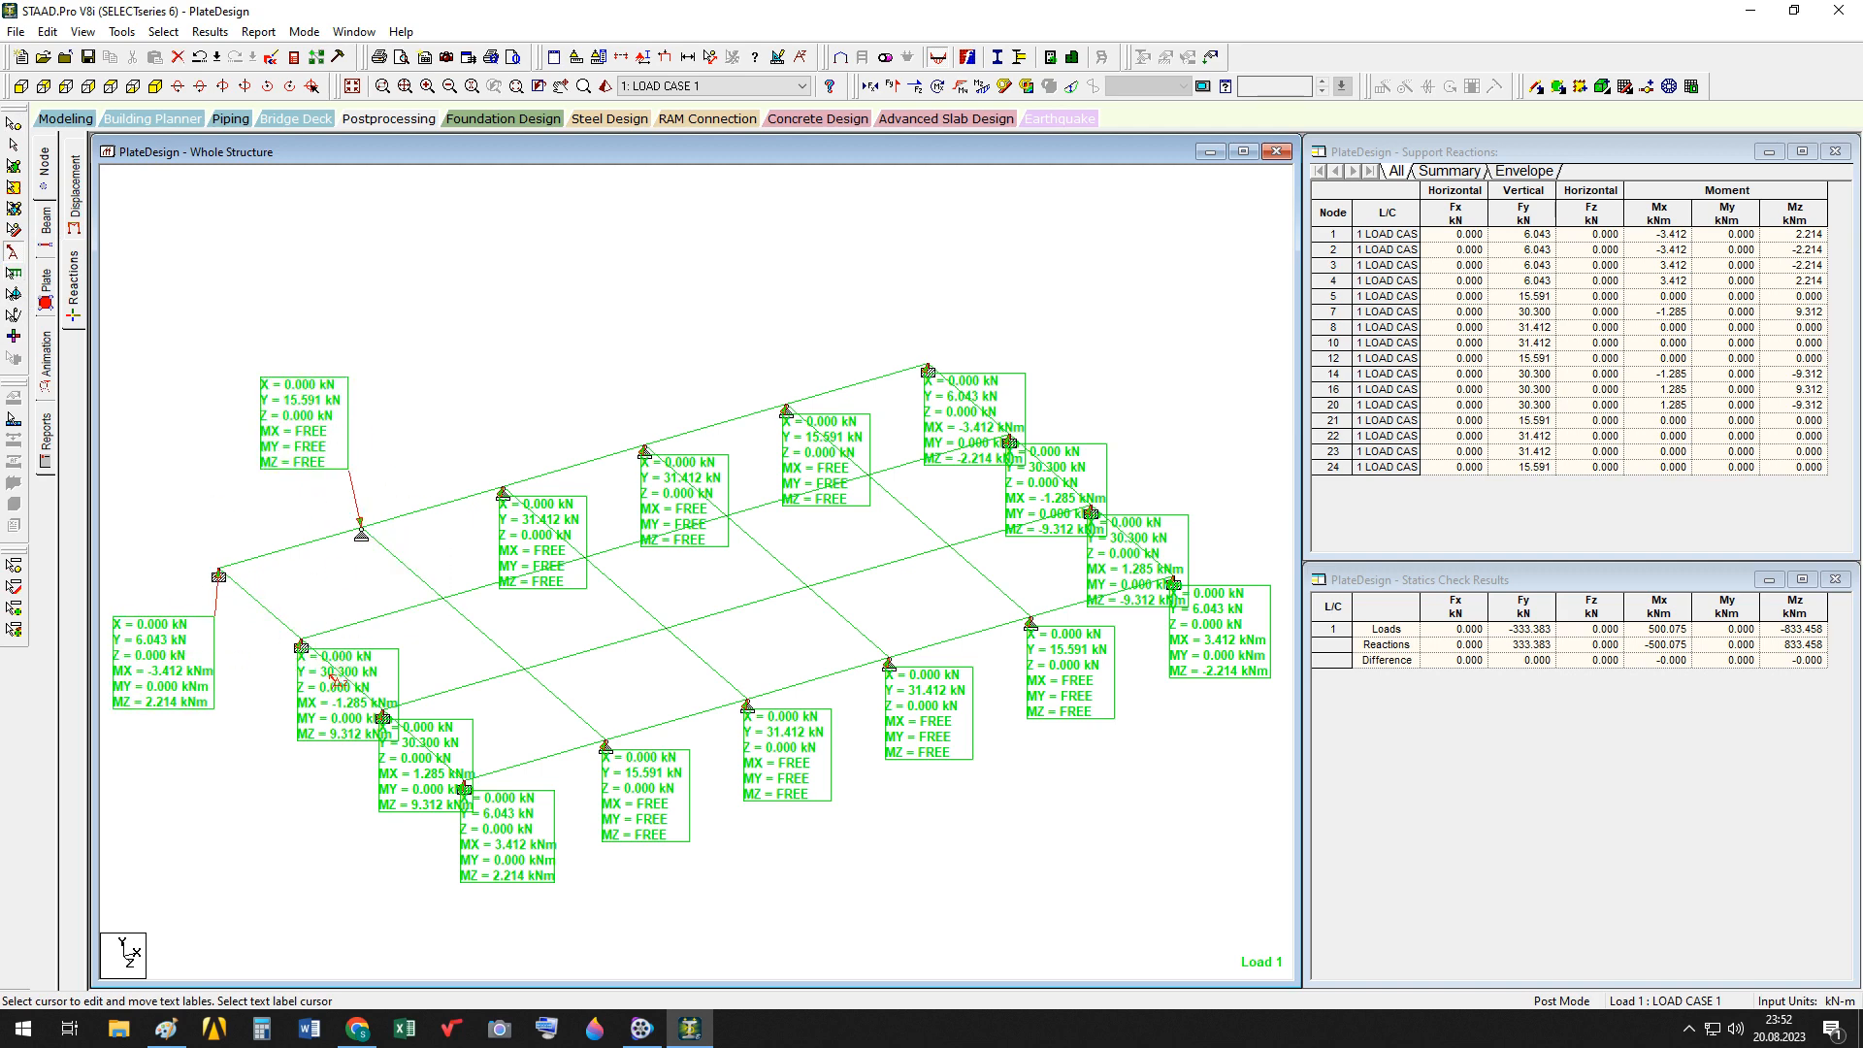
left_click_drag(338, 681, 250, 768)
left_click_drag(419, 781, 531, 884)
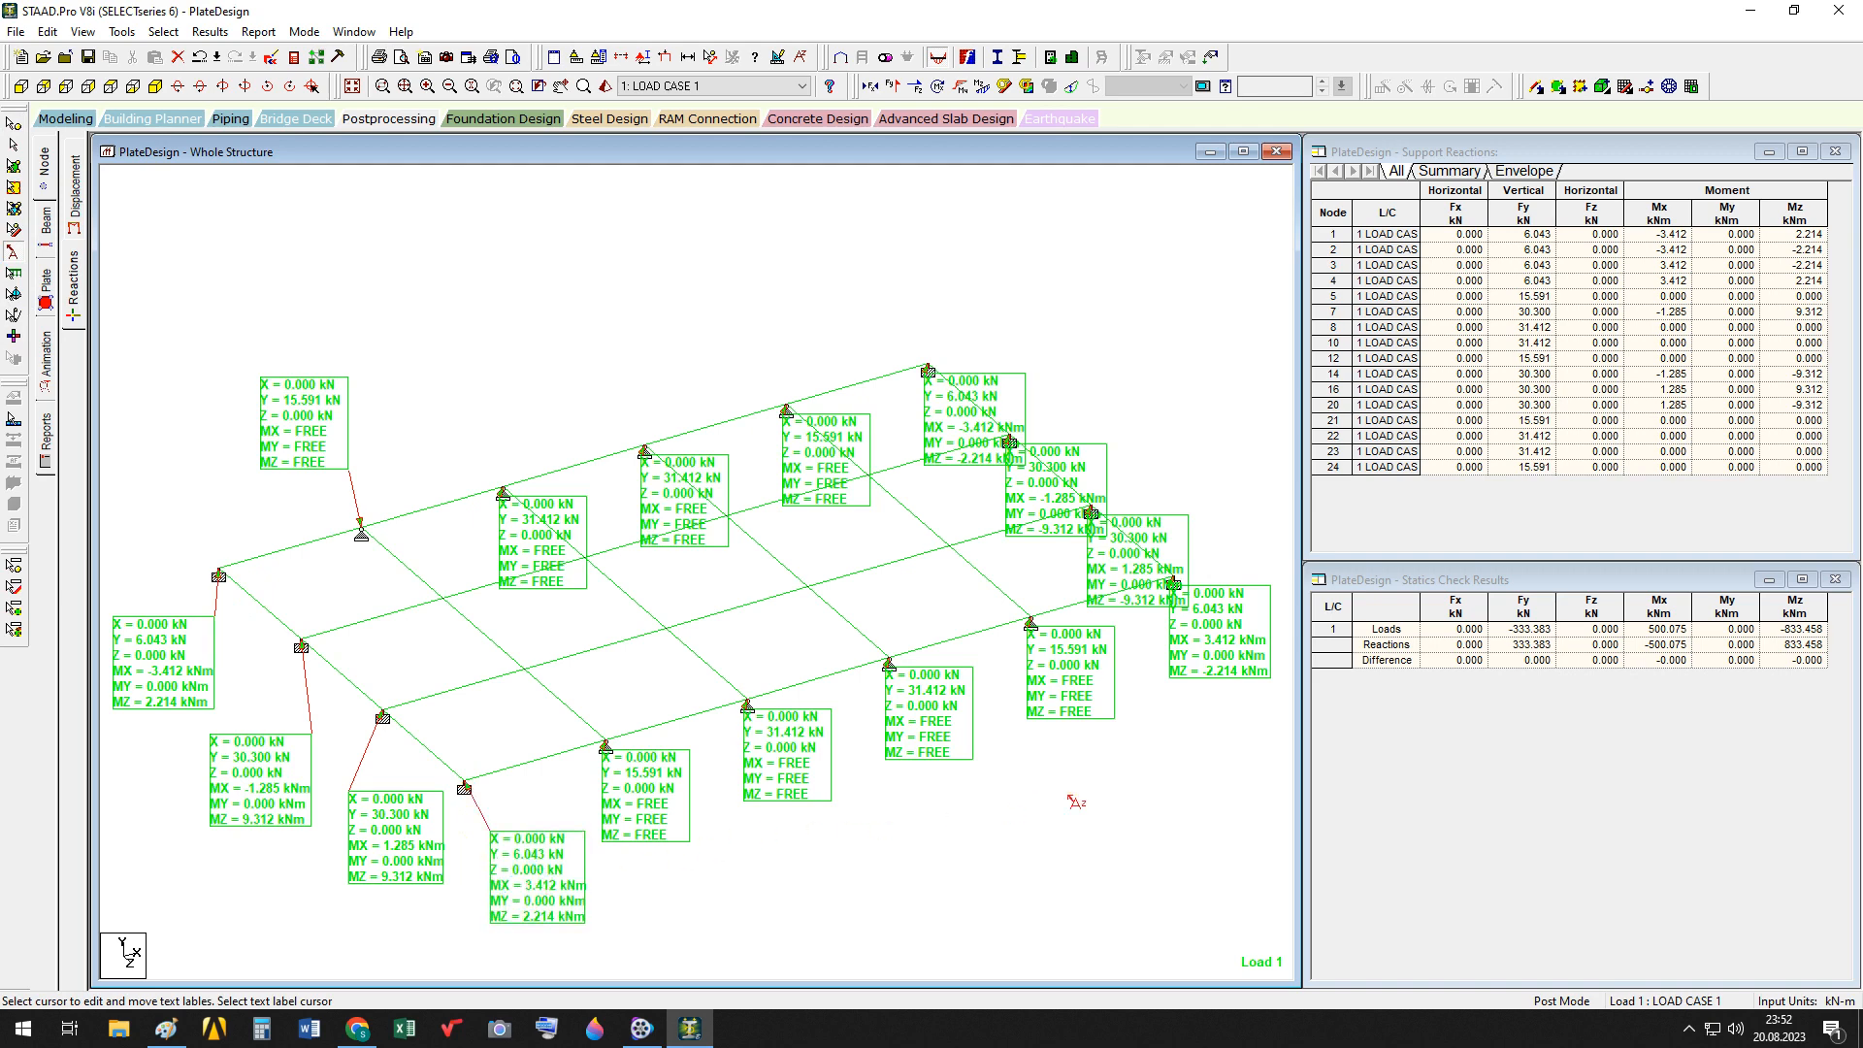
left_click_drag(1011, 402, 1008, 279)
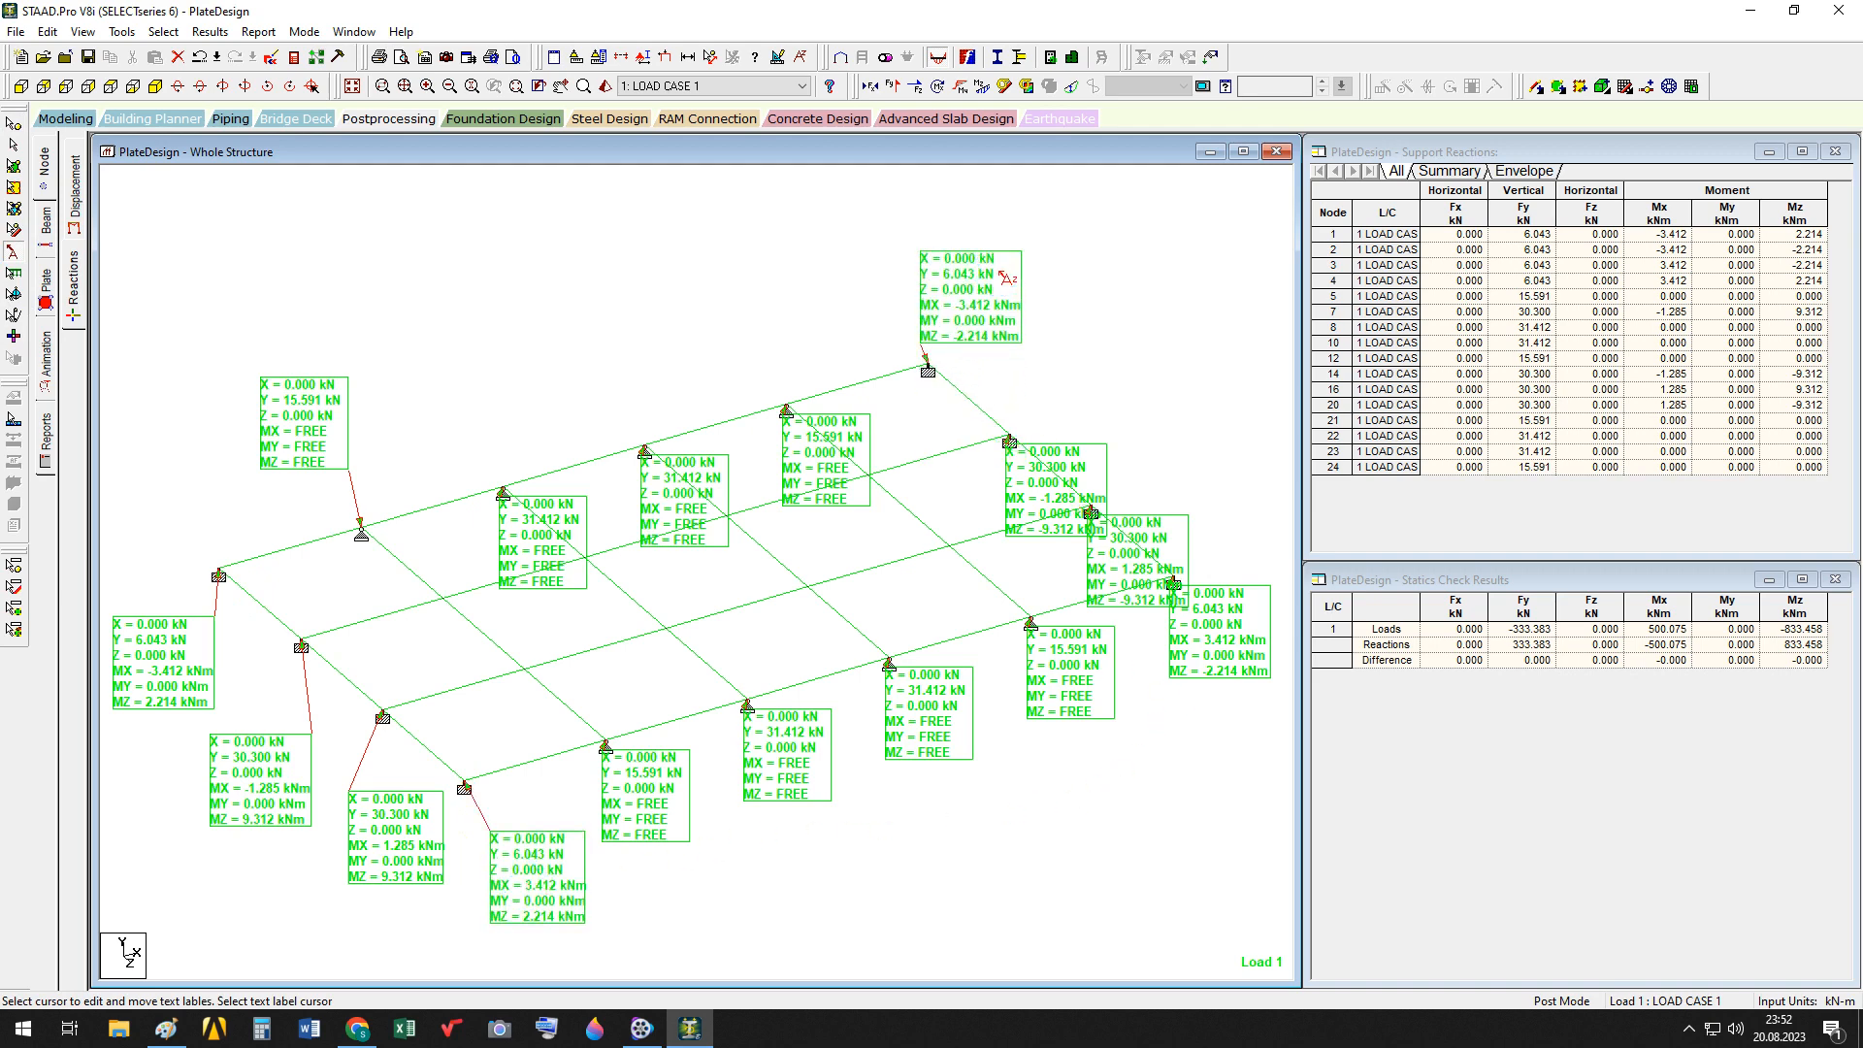
left_click_drag(1067, 456, 1104, 388)
left_click_drag(1134, 533, 1204, 485)
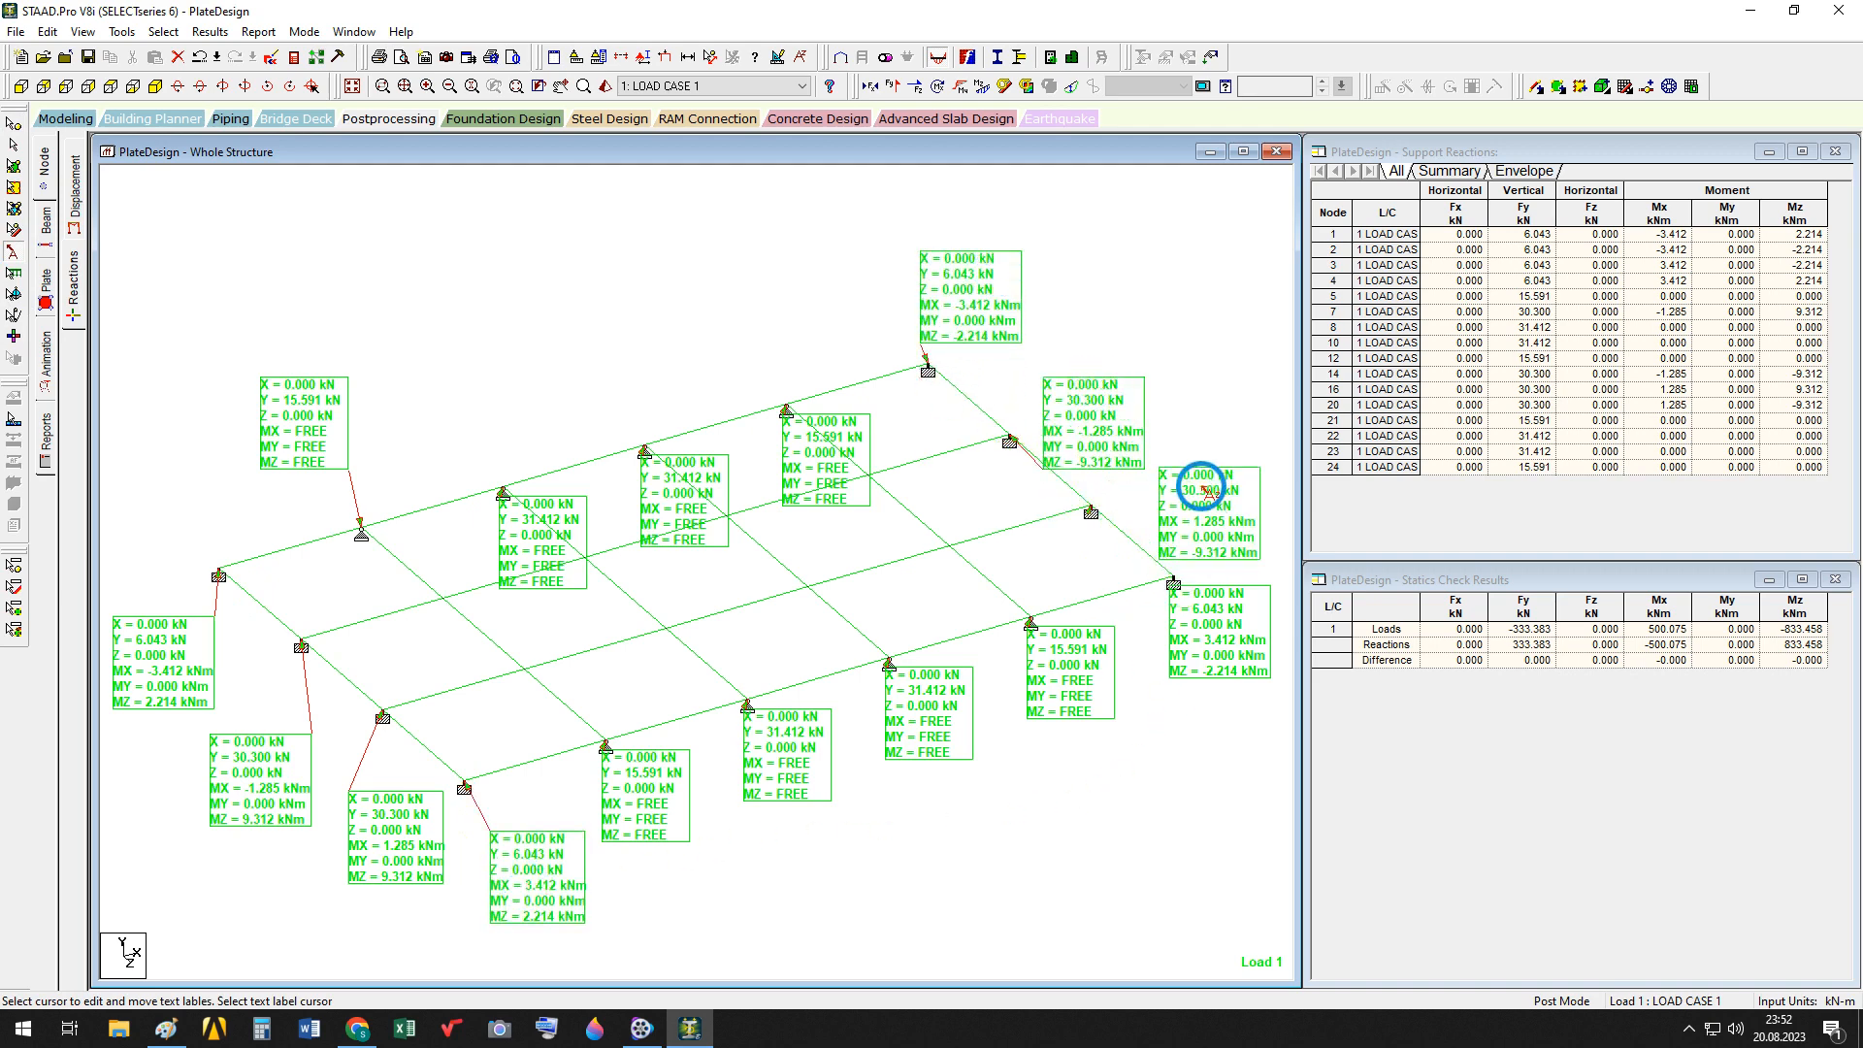
left_click_drag(1213, 618, 1223, 672)
left_click_drag(1039, 667, 1056, 721)
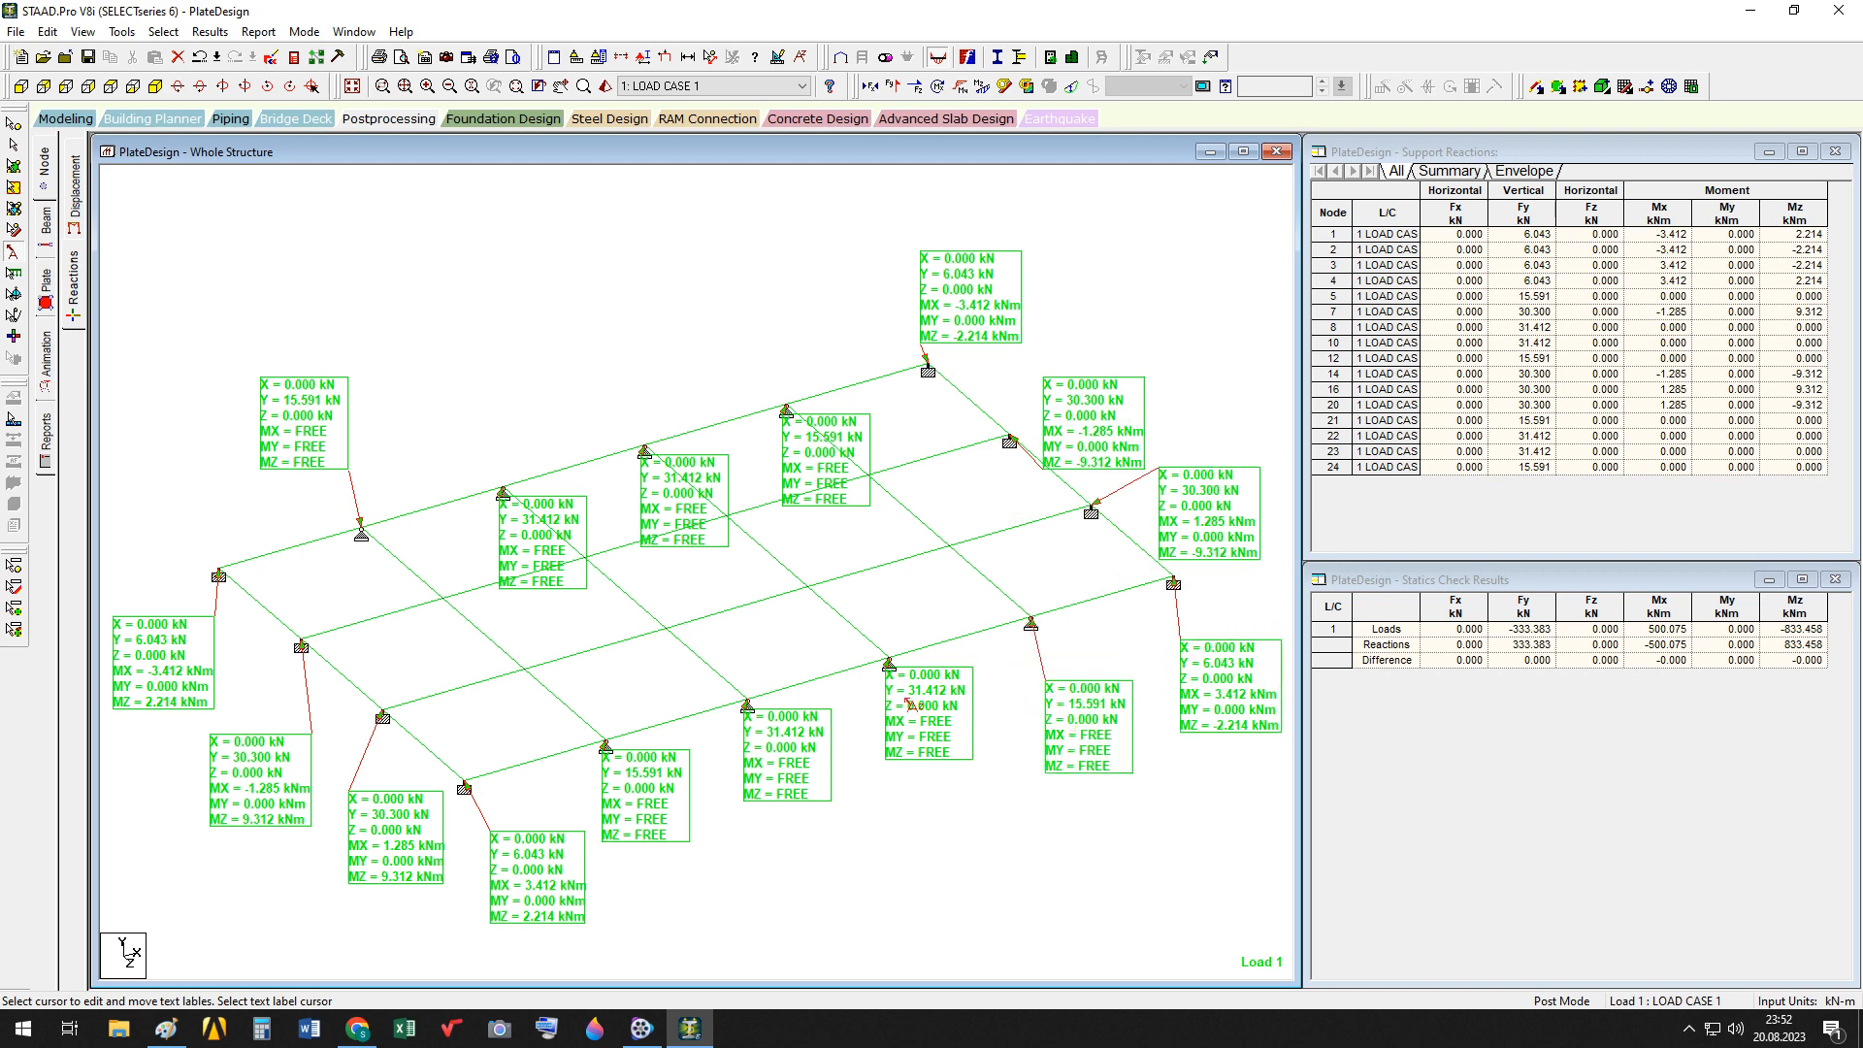
left_click_drag(905, 699, 917, 742)
left_click_drag(767, 738, 776, 776)
left_click_drag(615, 777, 634, 814)
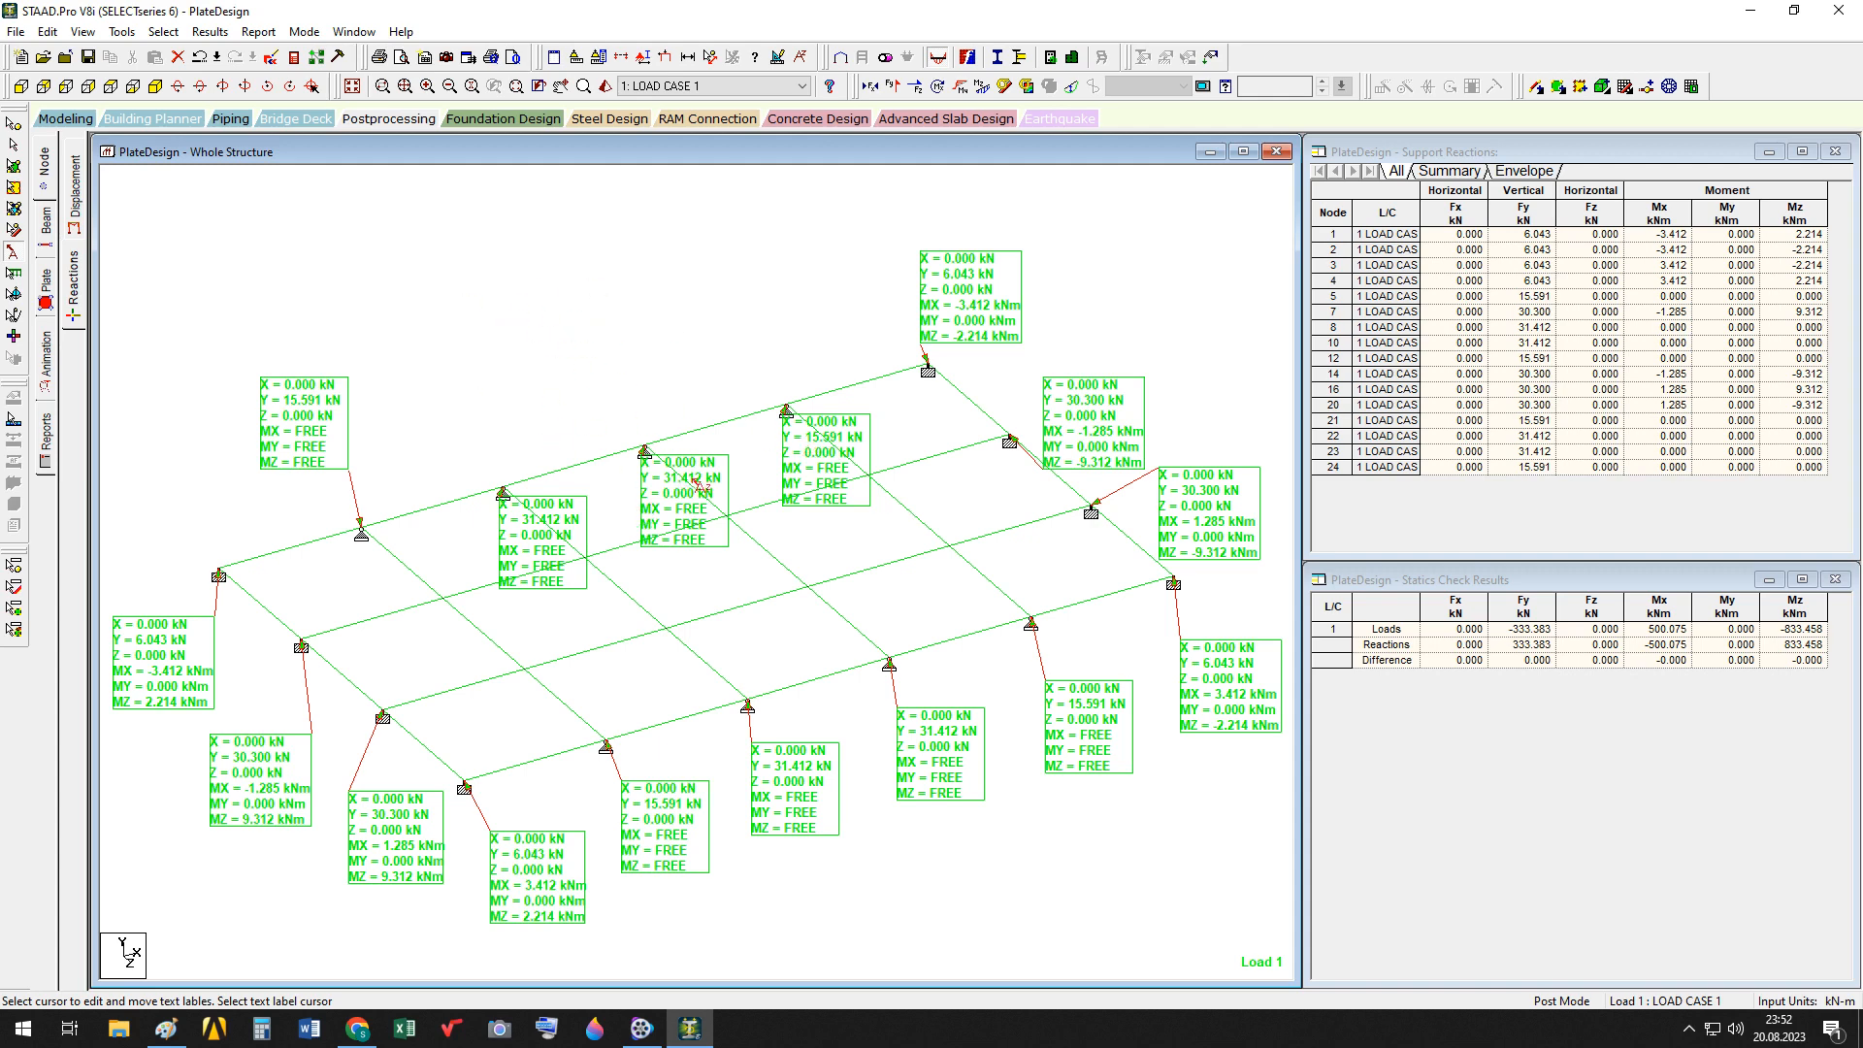
left_click_drag(552, 550, 510, 397)
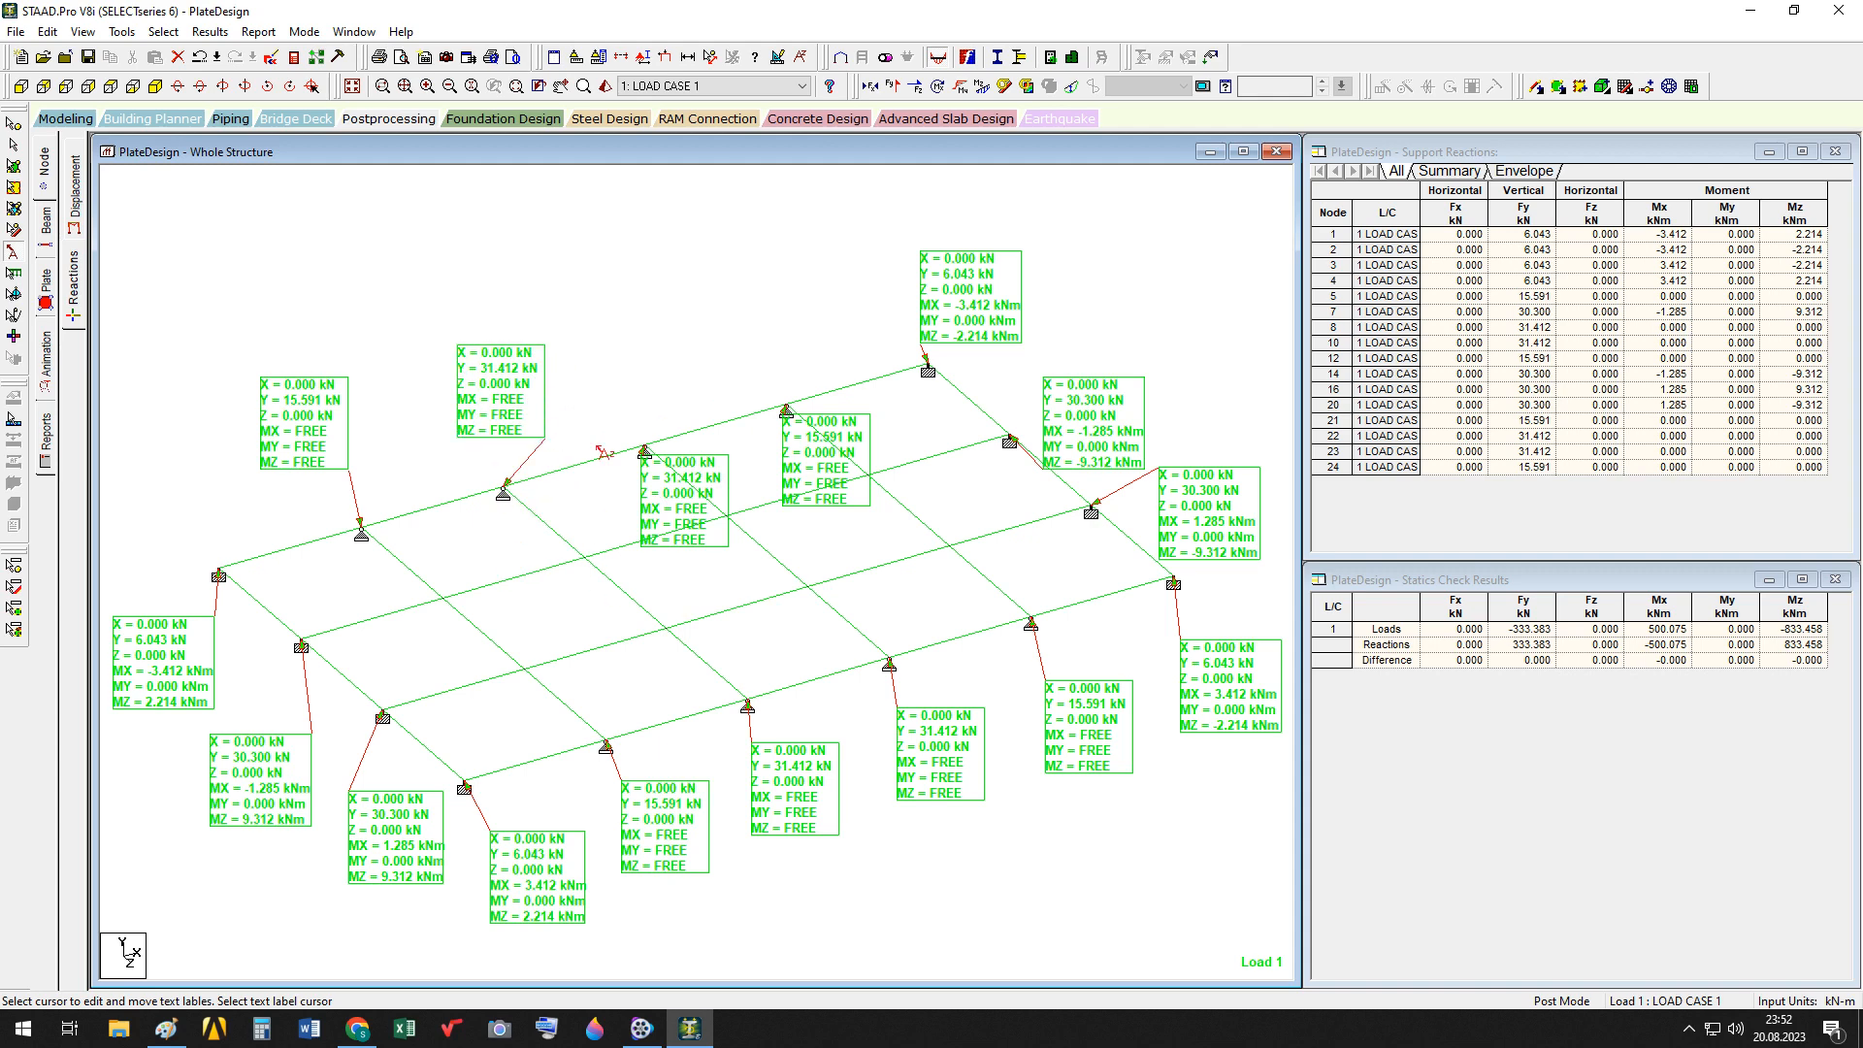
left_click_drag(699, 509, 671, 362)
left_click_drag(813, 479, 787, 335)
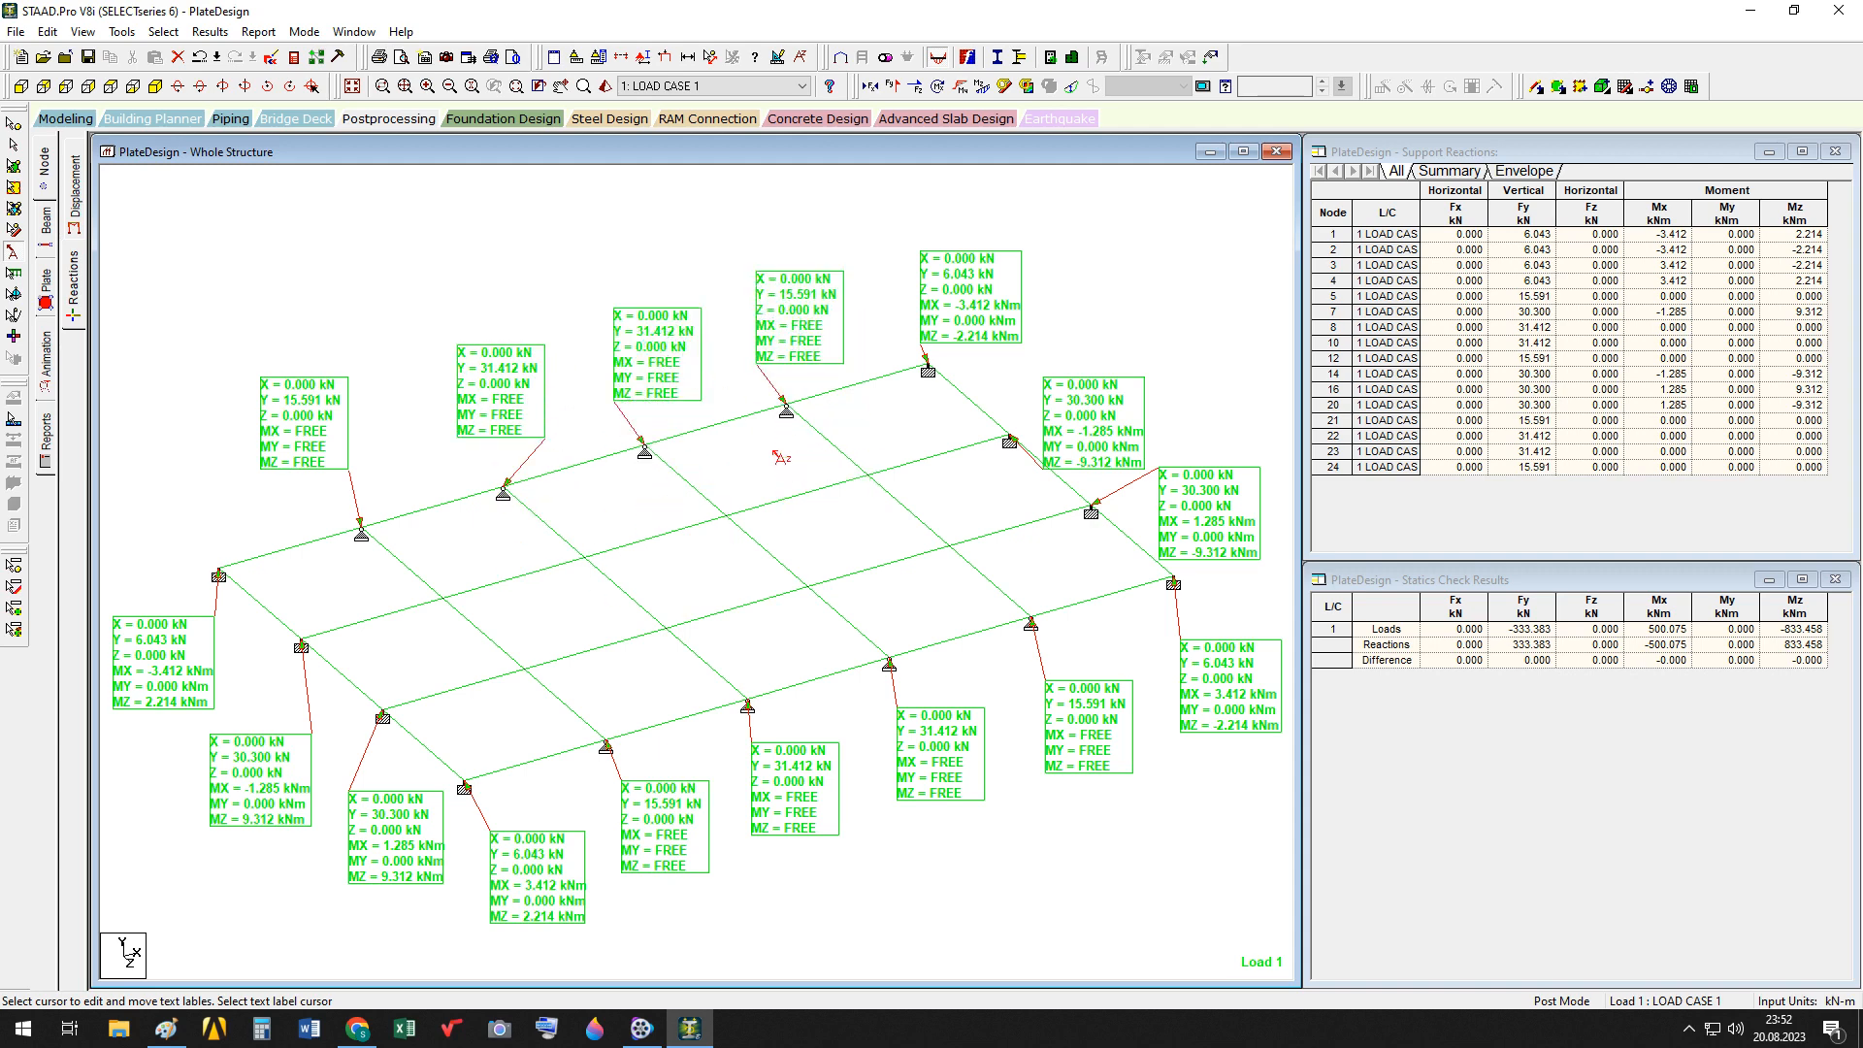
Take a picture of the support reactions view with the ID Picture 1 and the caption Whole Structure
left_click(445, 59)
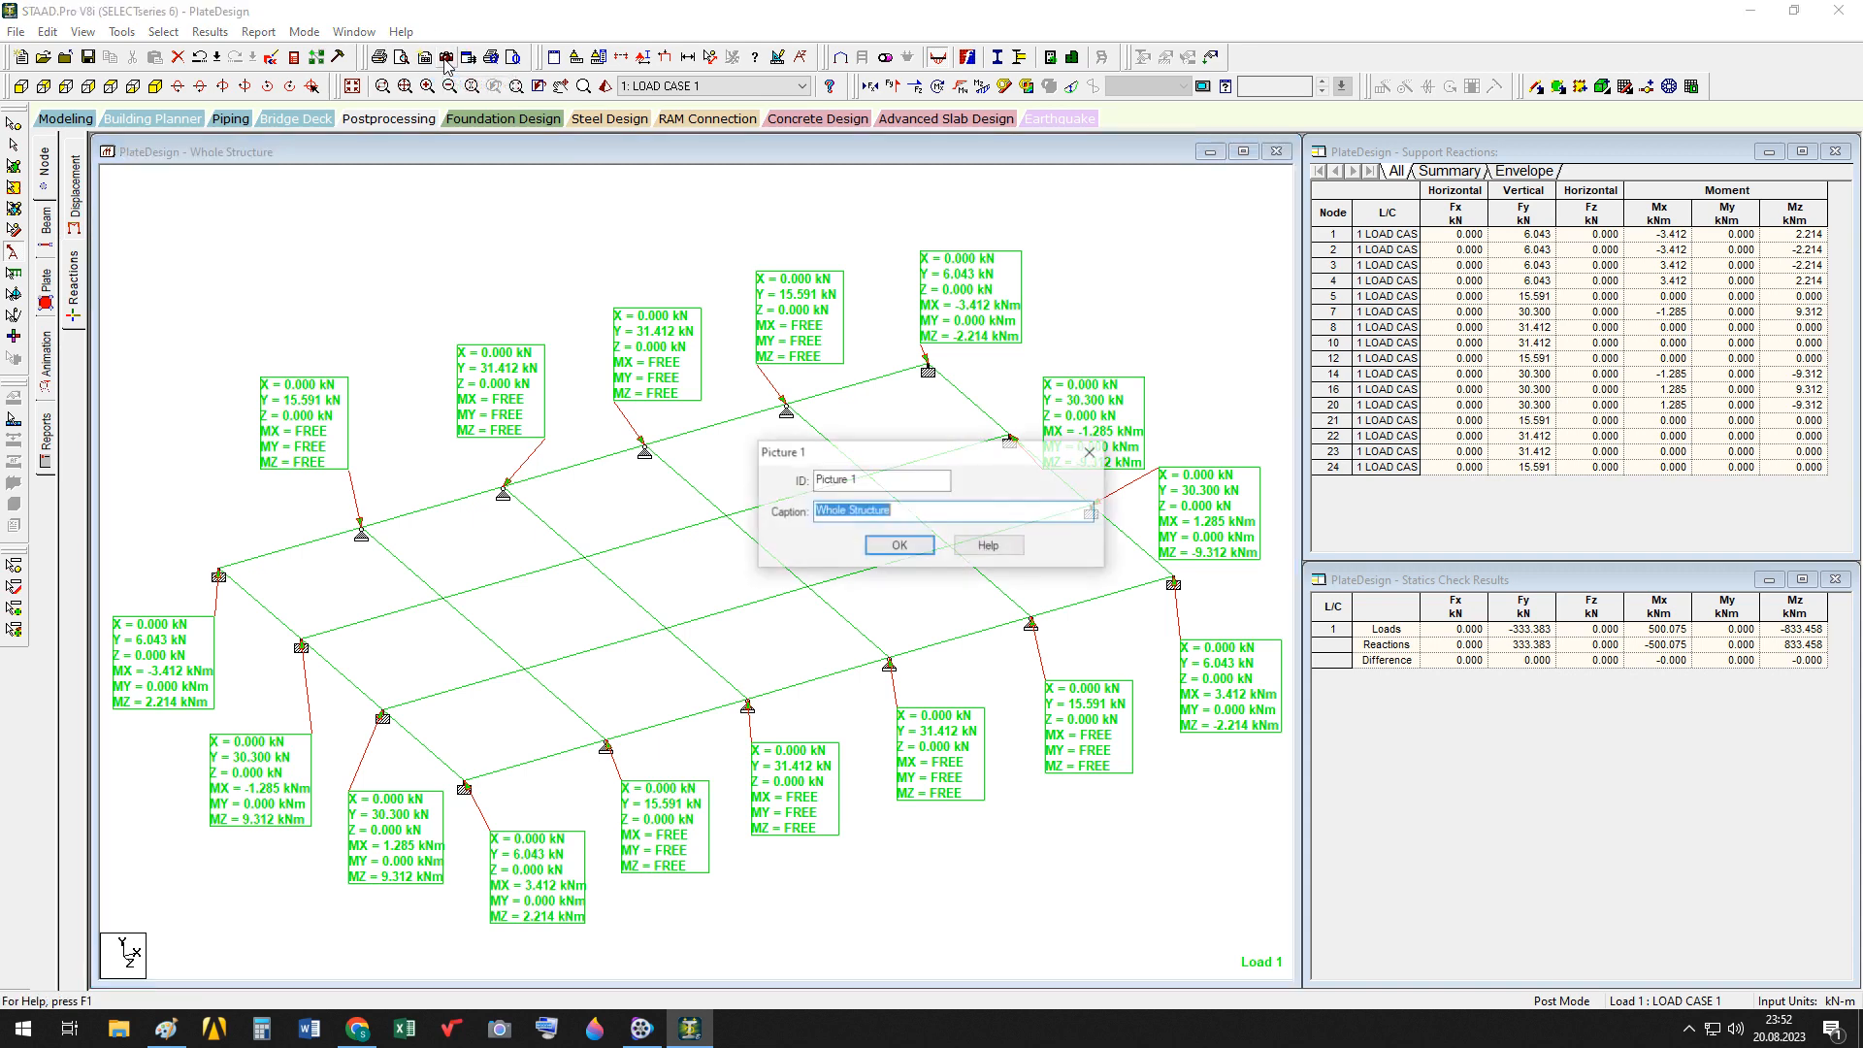
left_click(910, 550)
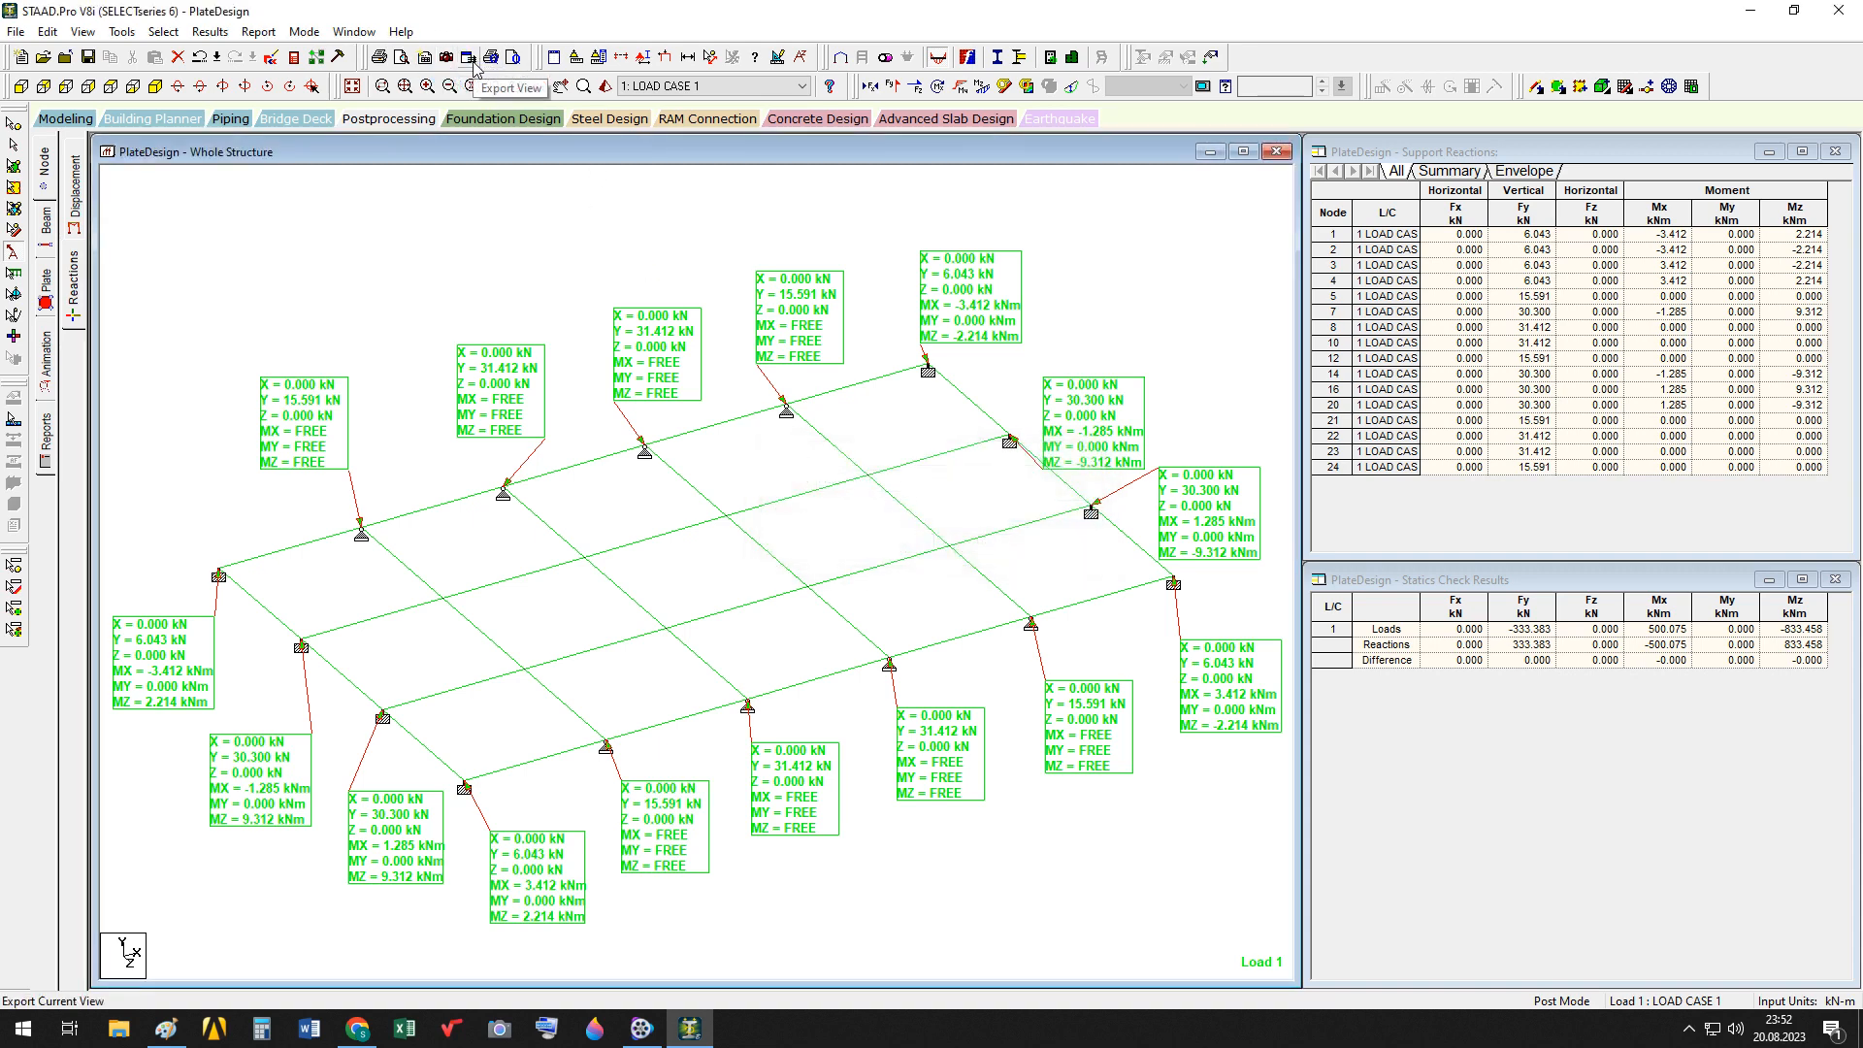
Switch to Paint, start a new image, try to paste the captured view, undo the paste and return to STAAD.Pro
left_click(165, 1036)
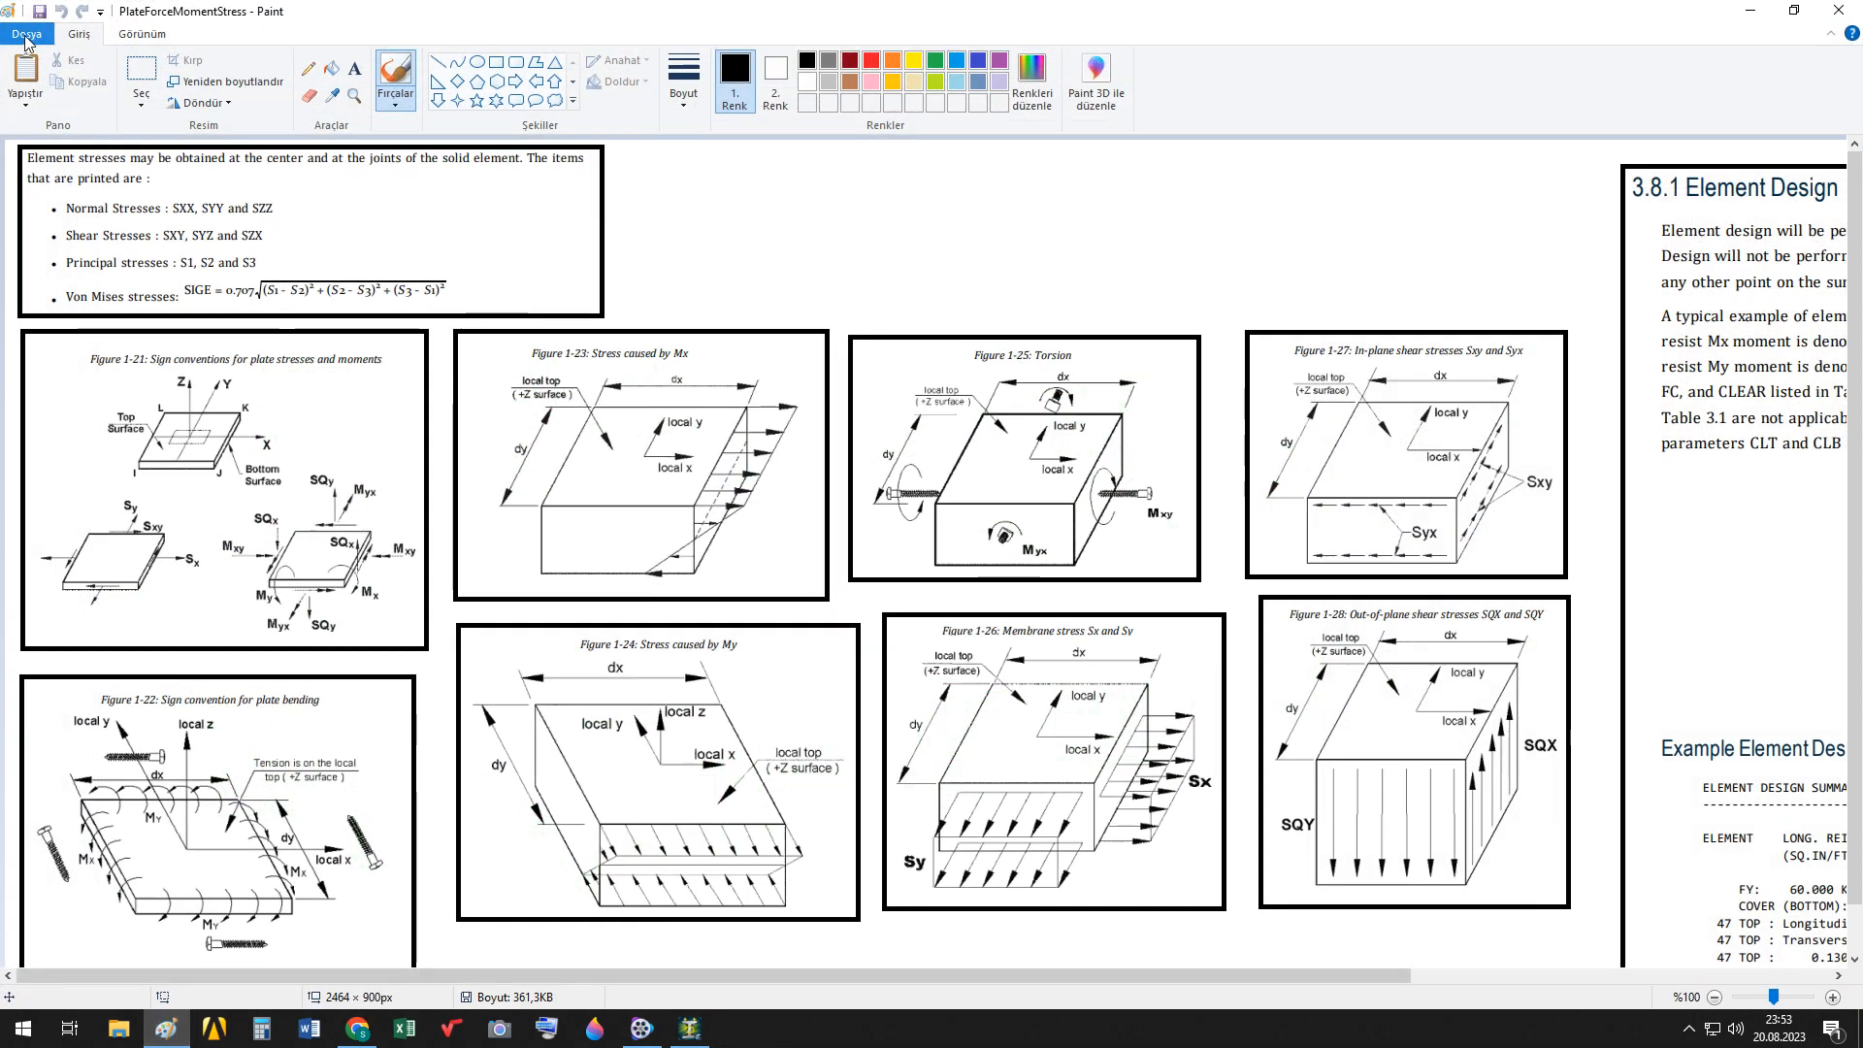
left_click(27, 35)
left_click(78, 62)
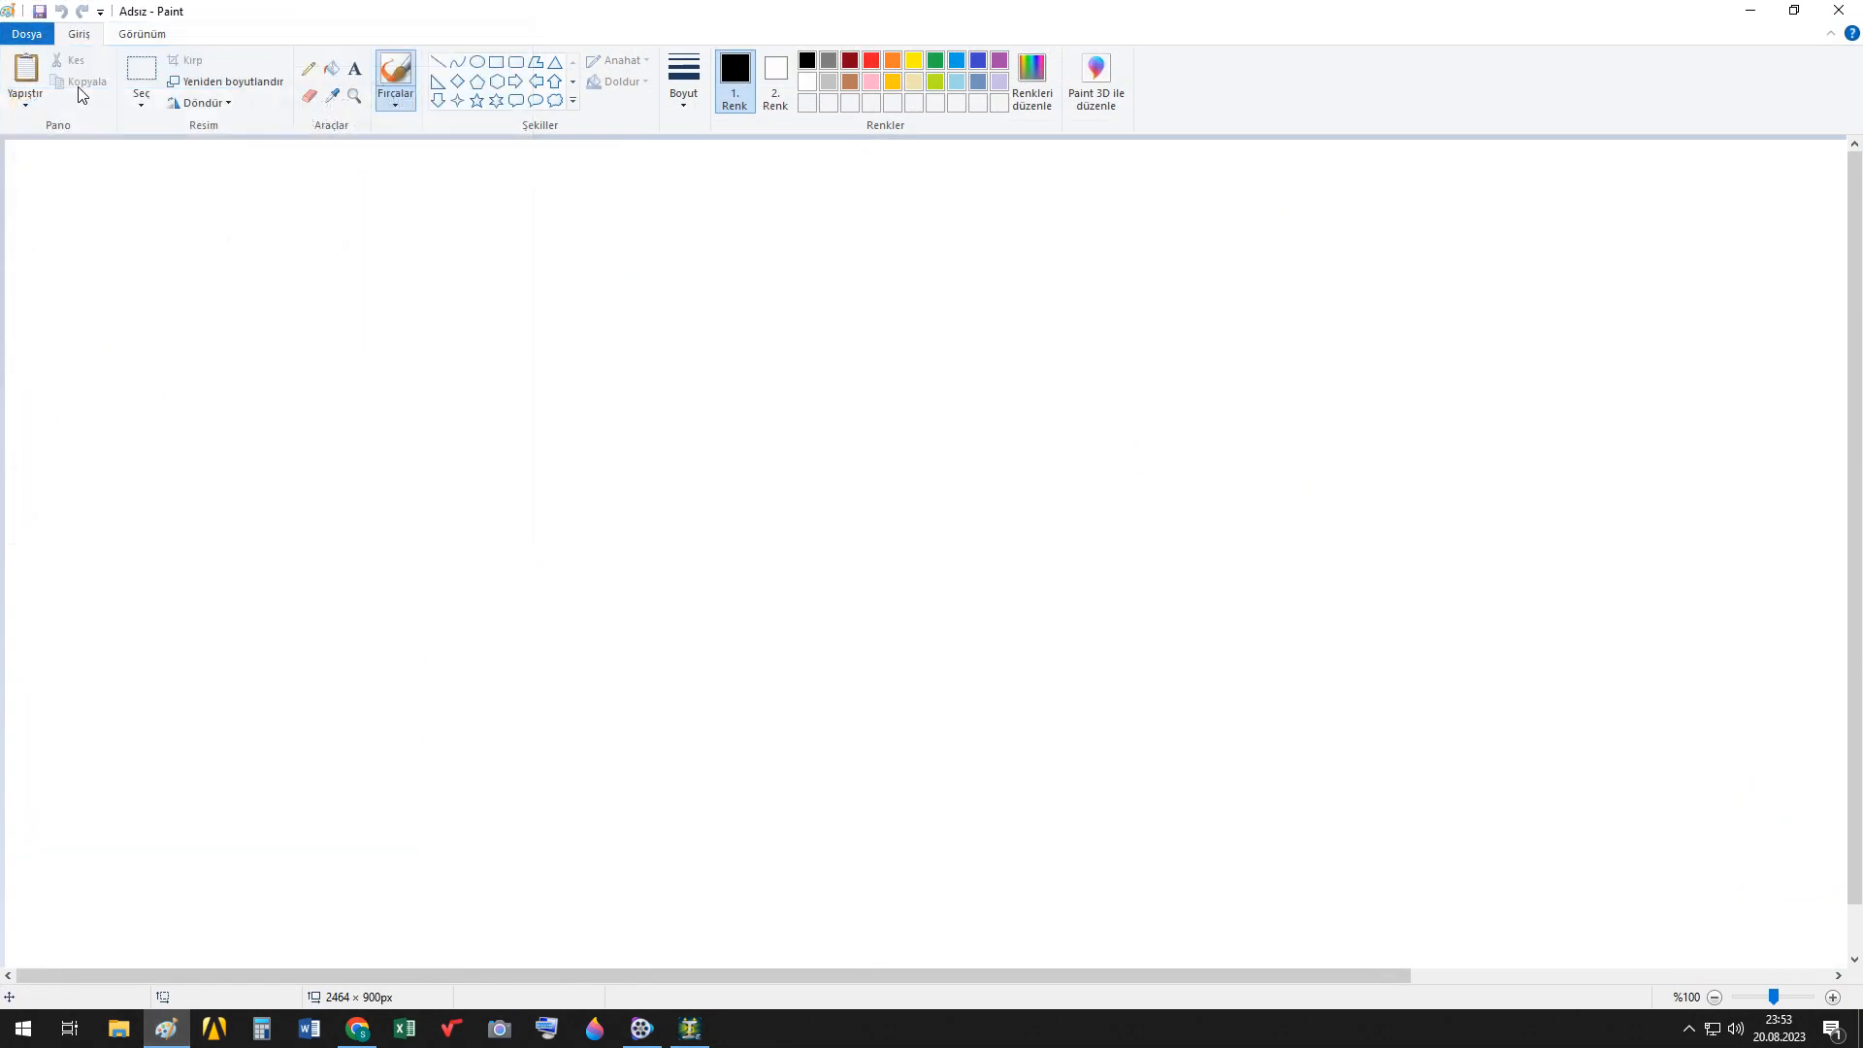
key("ctrl+v")
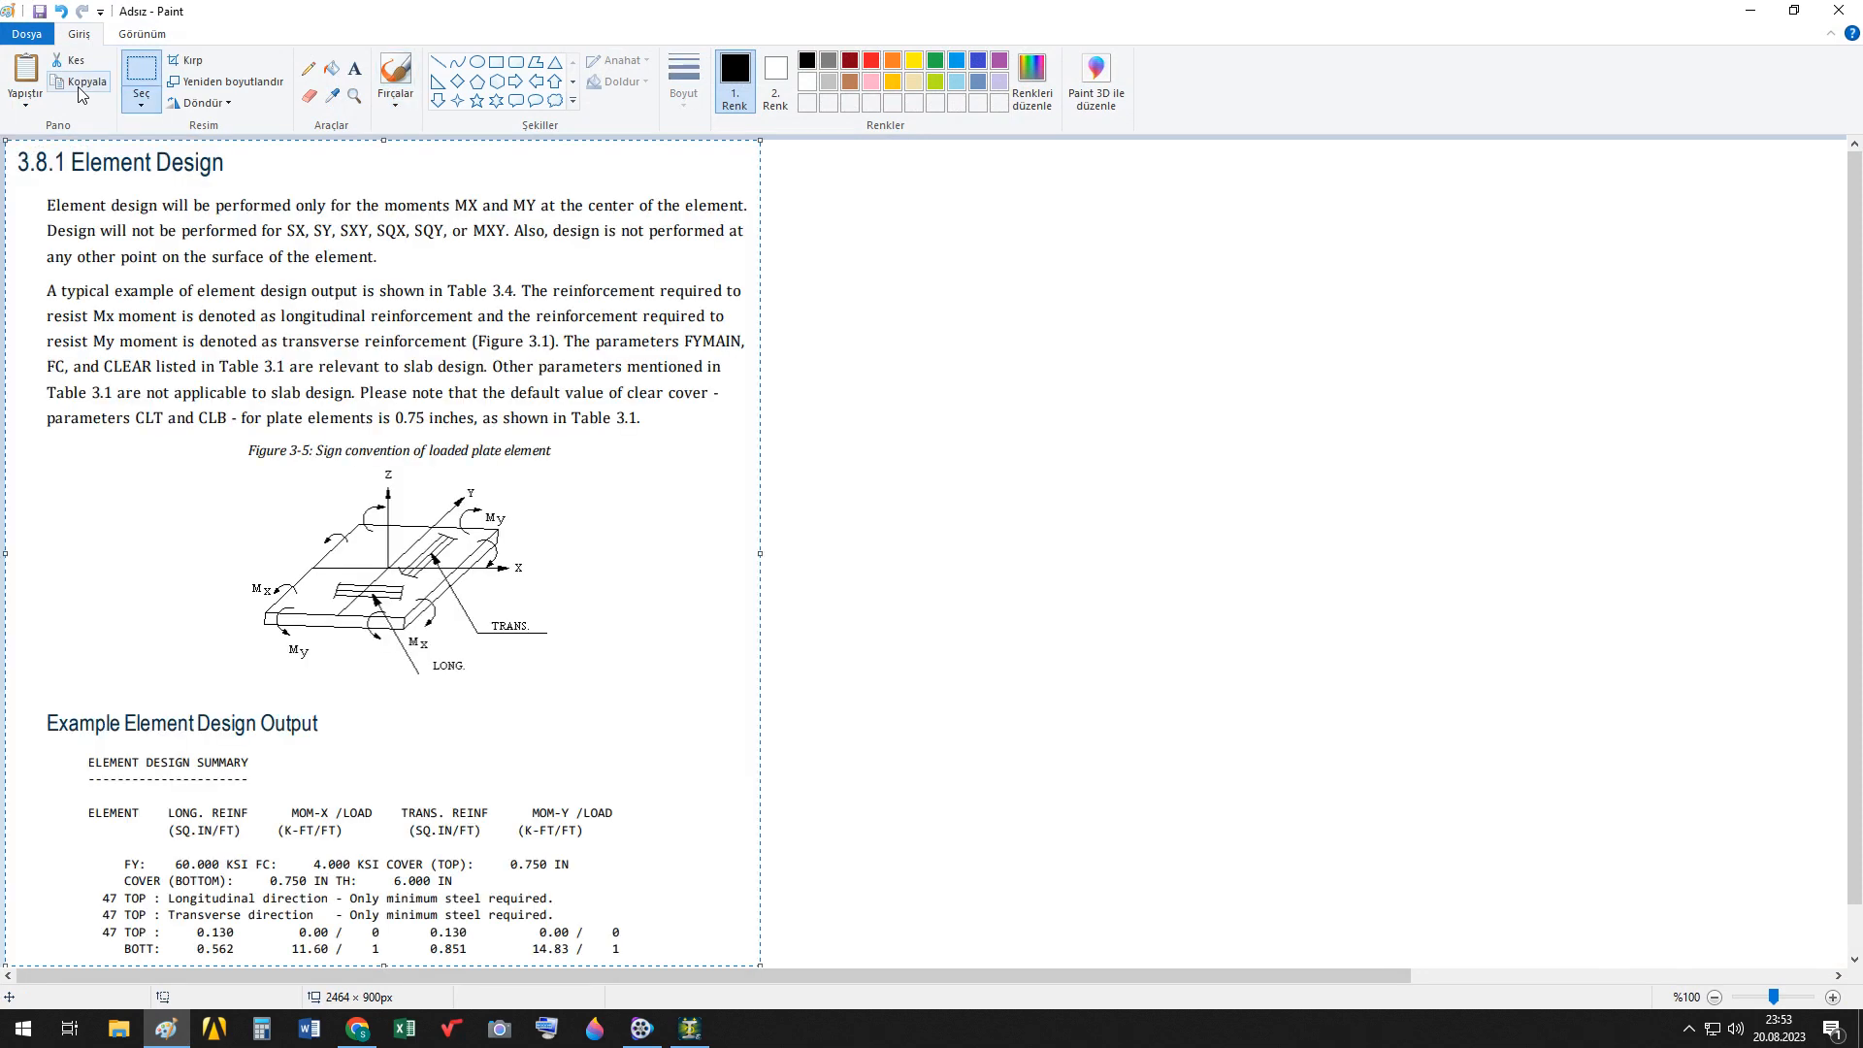
key("ctrl+z")
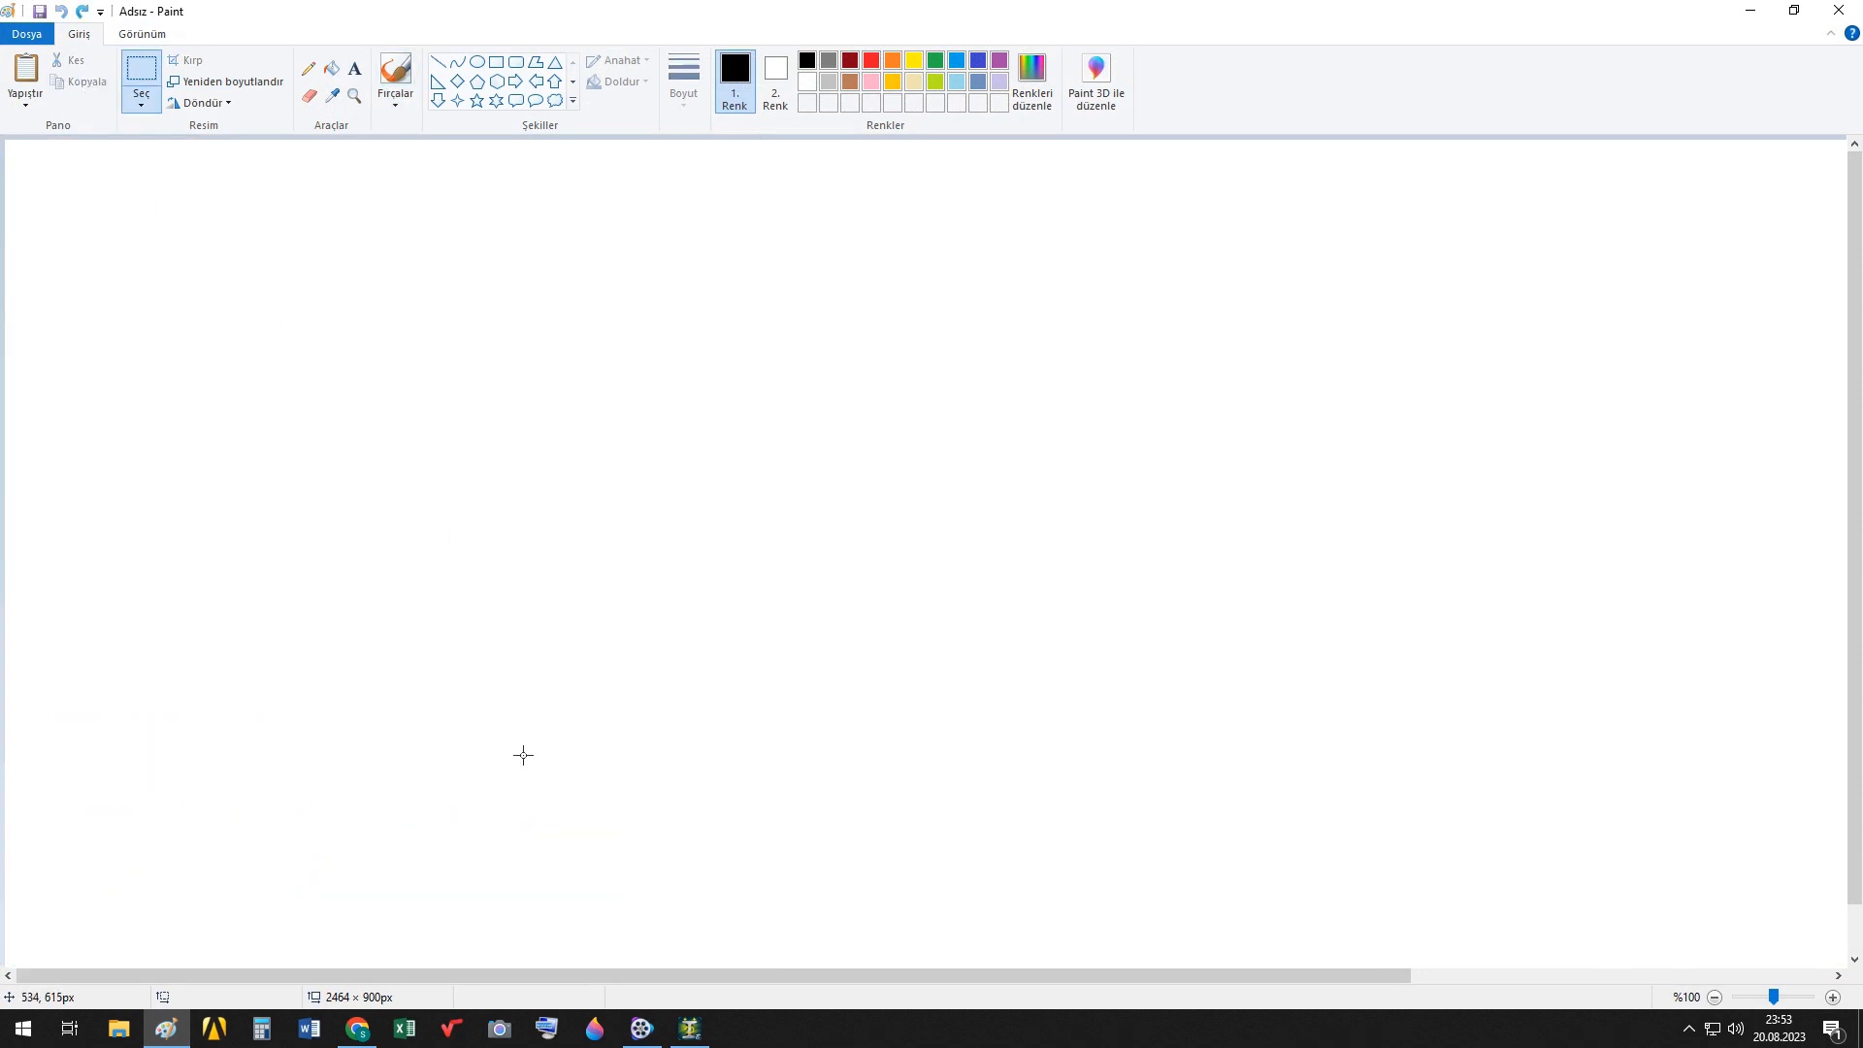
mouse_move(360, 1038)
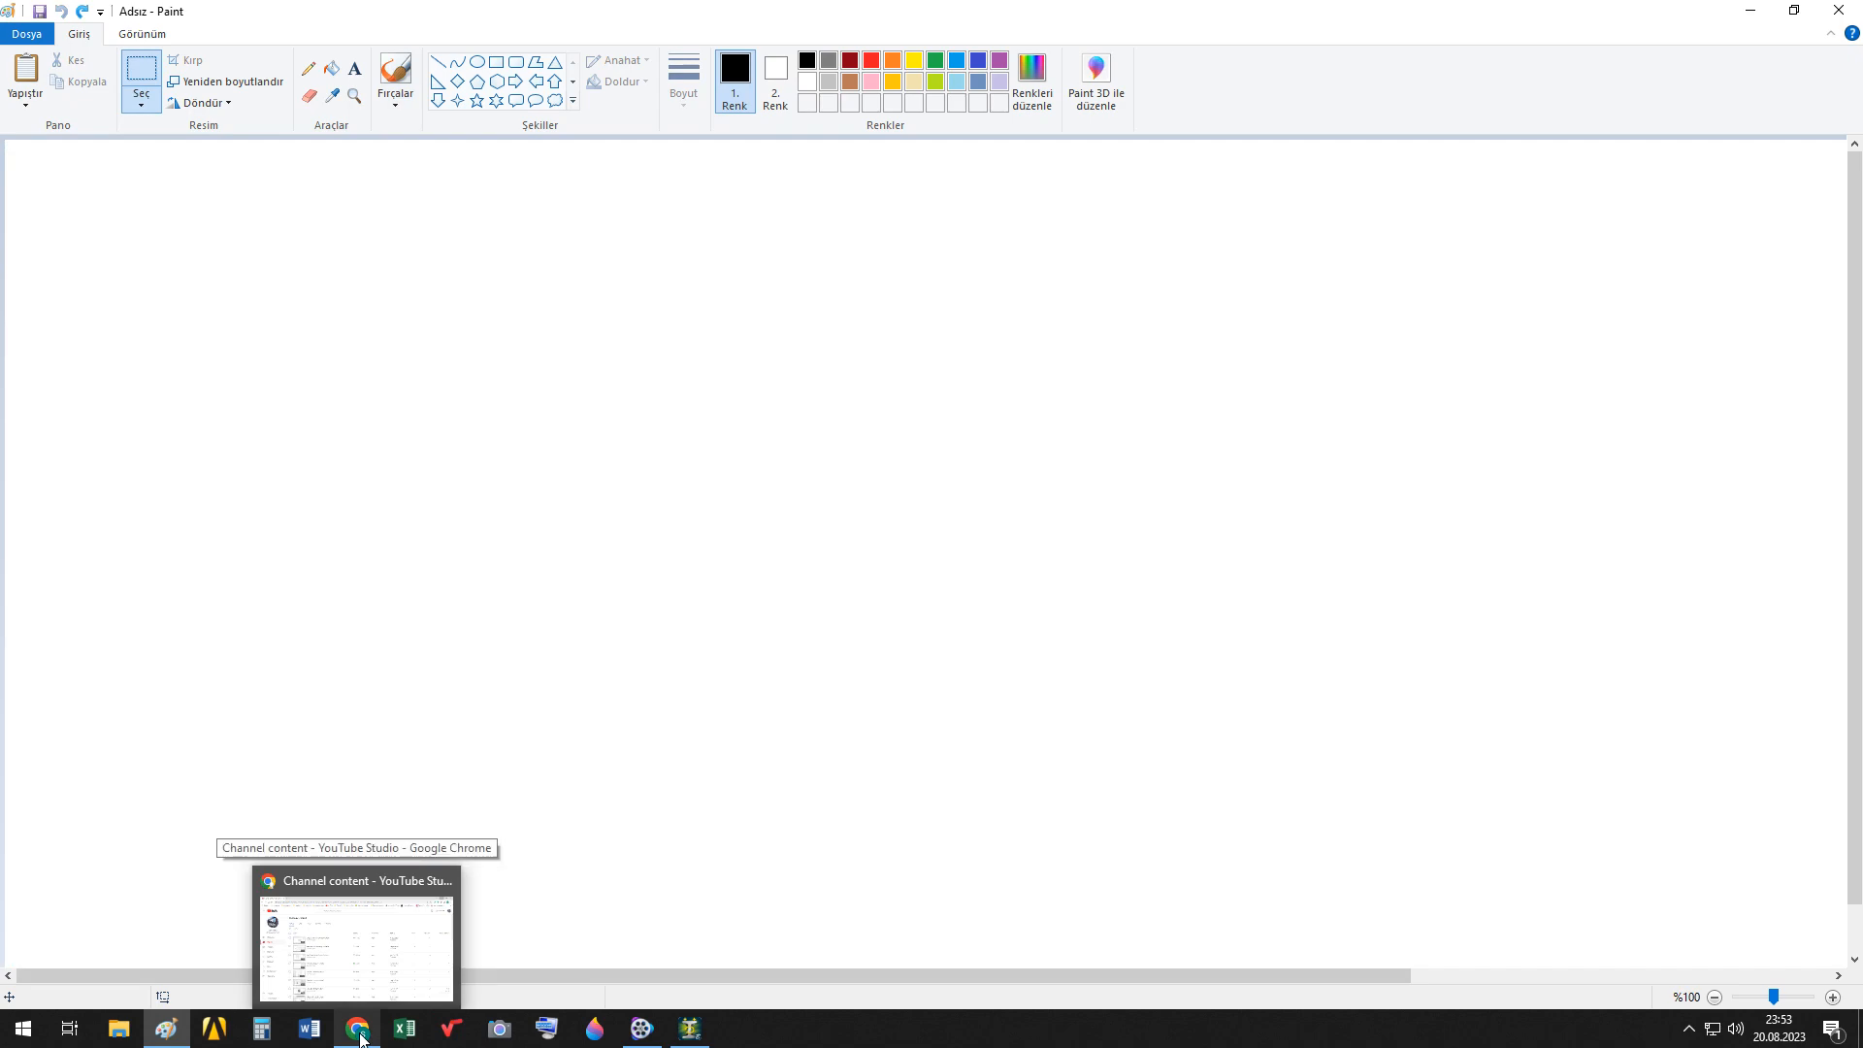
left_click(646, 922)
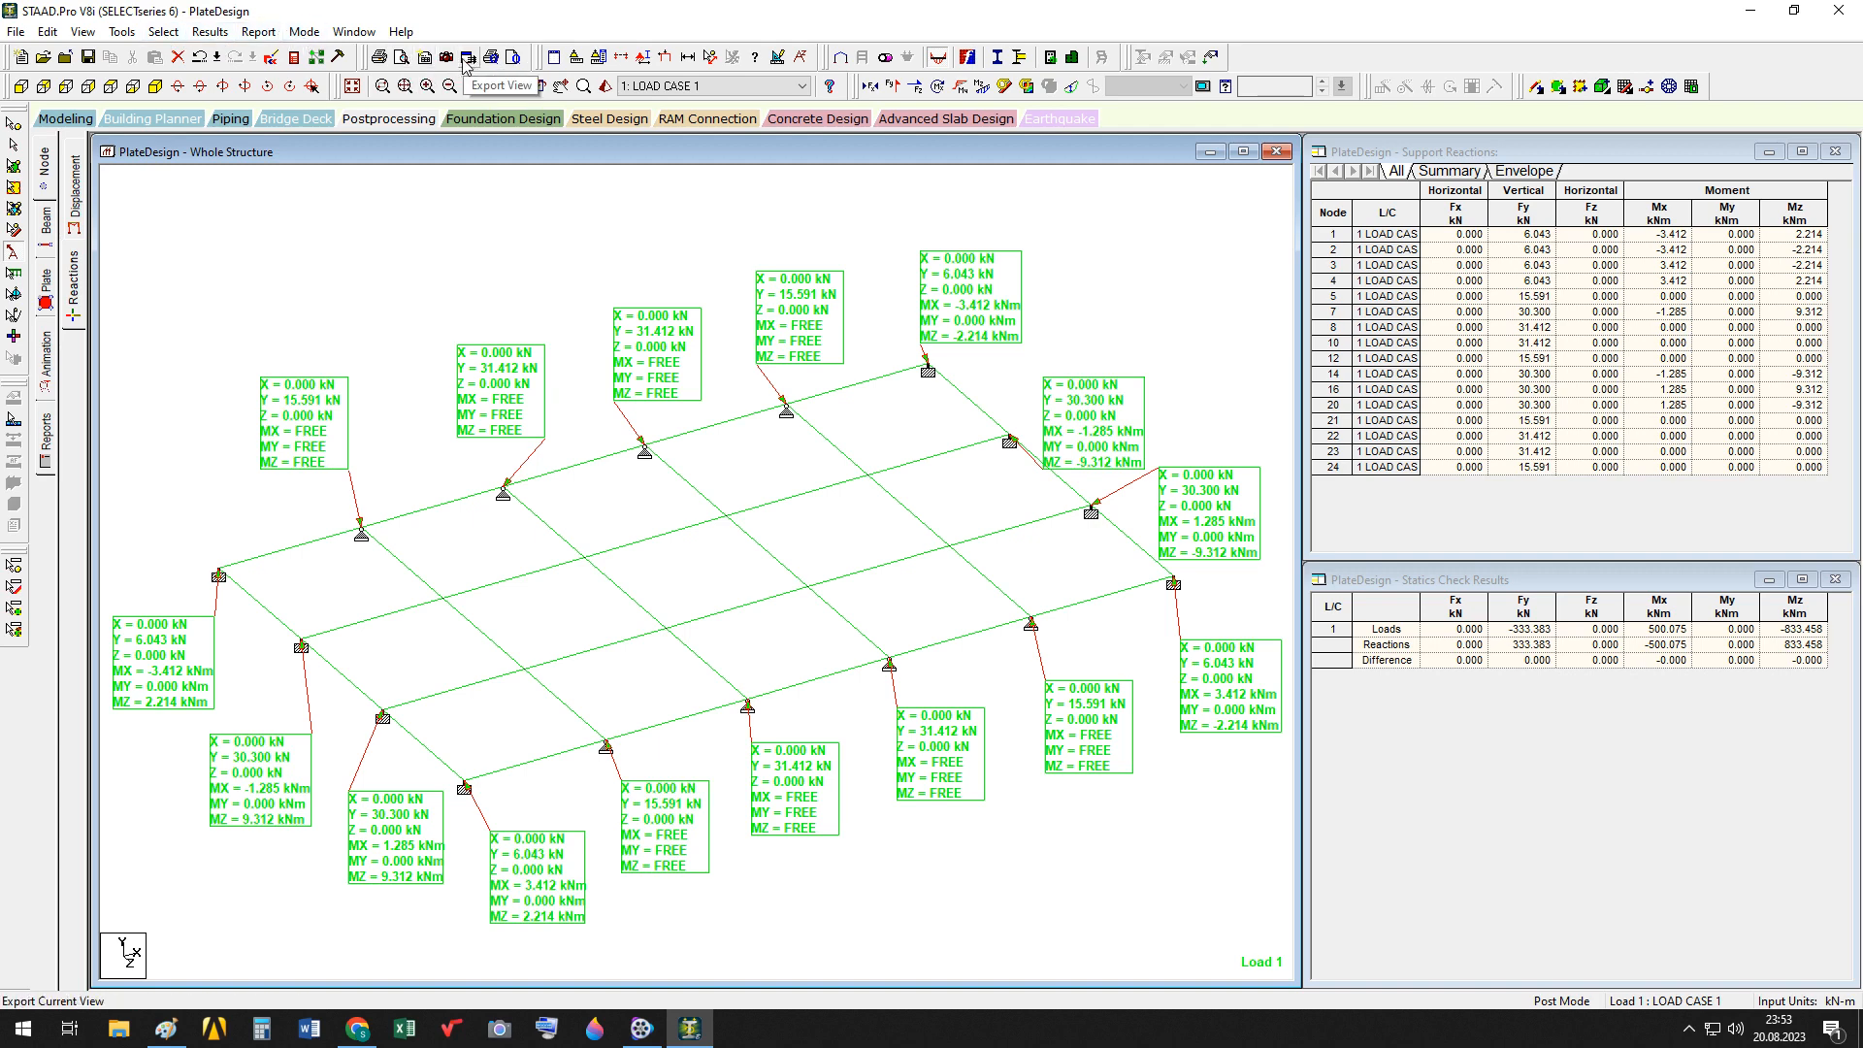
Copy the support reactions view as a picture and paste it into the blank image in Paint
left_click(59, 42)
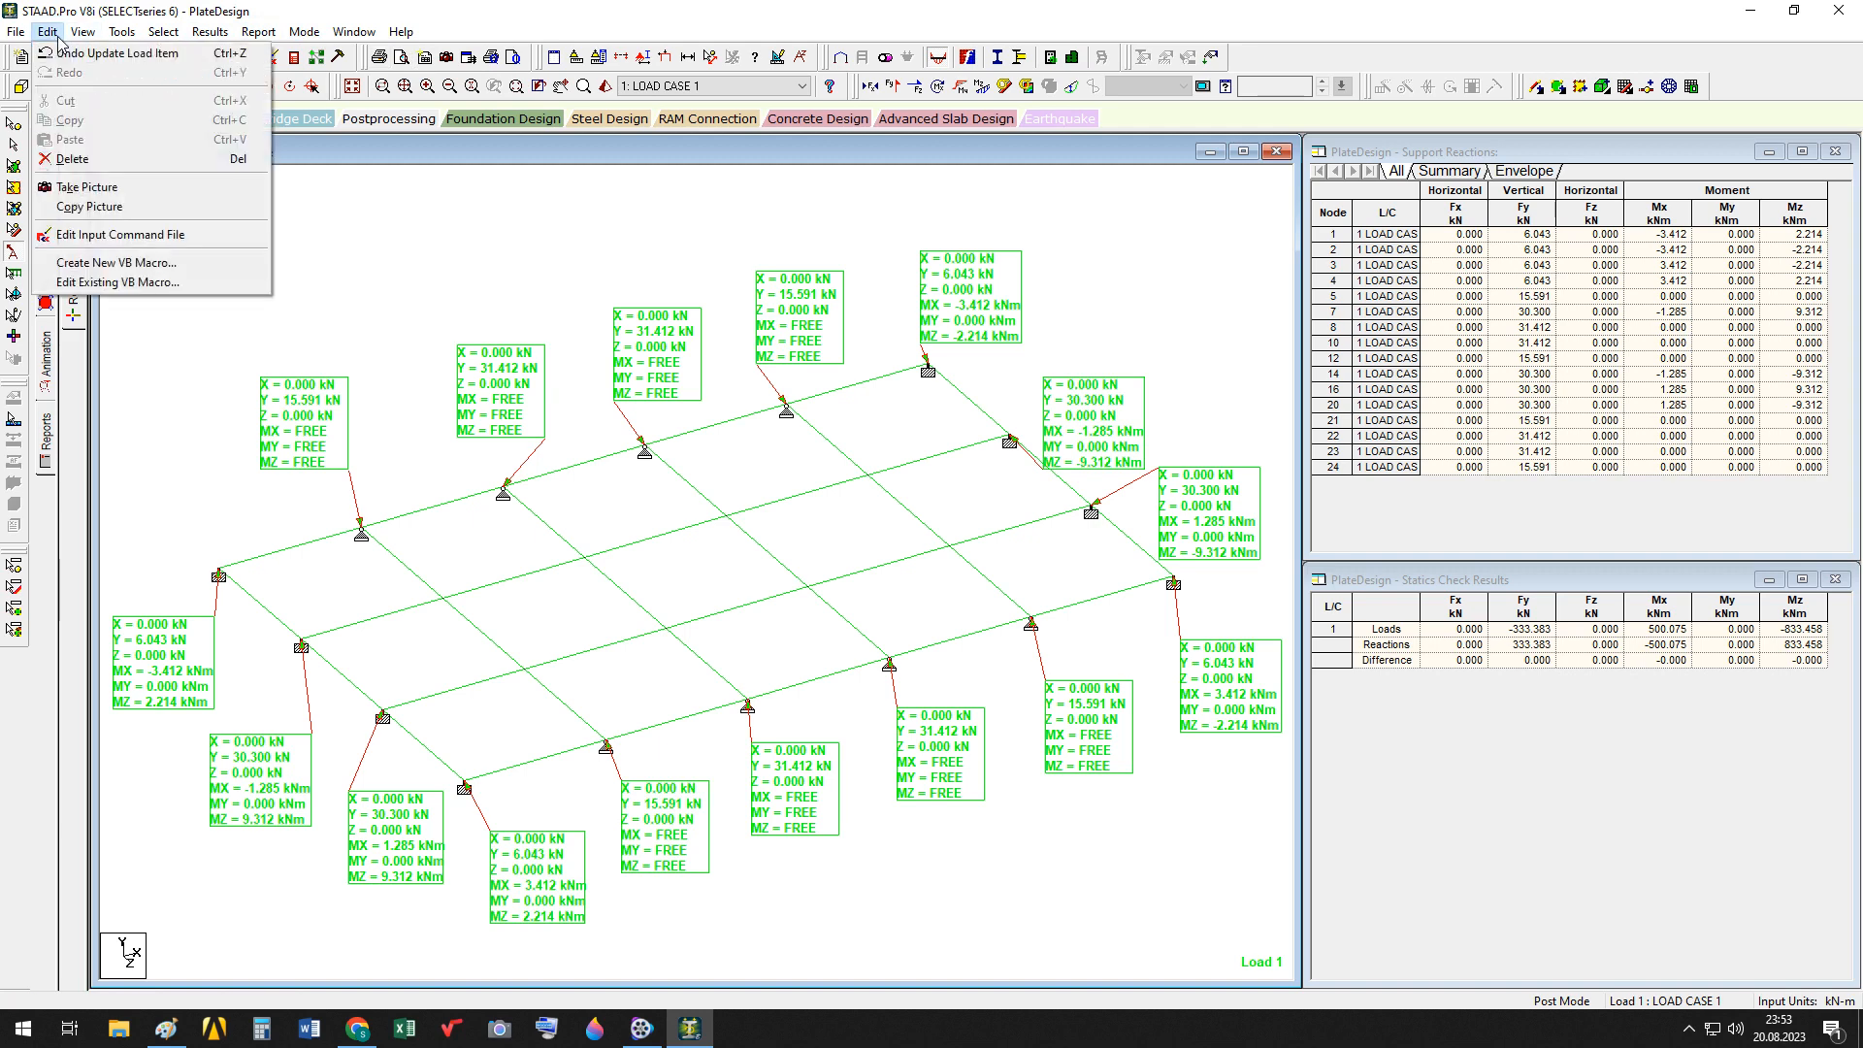
left_click(106, 206)
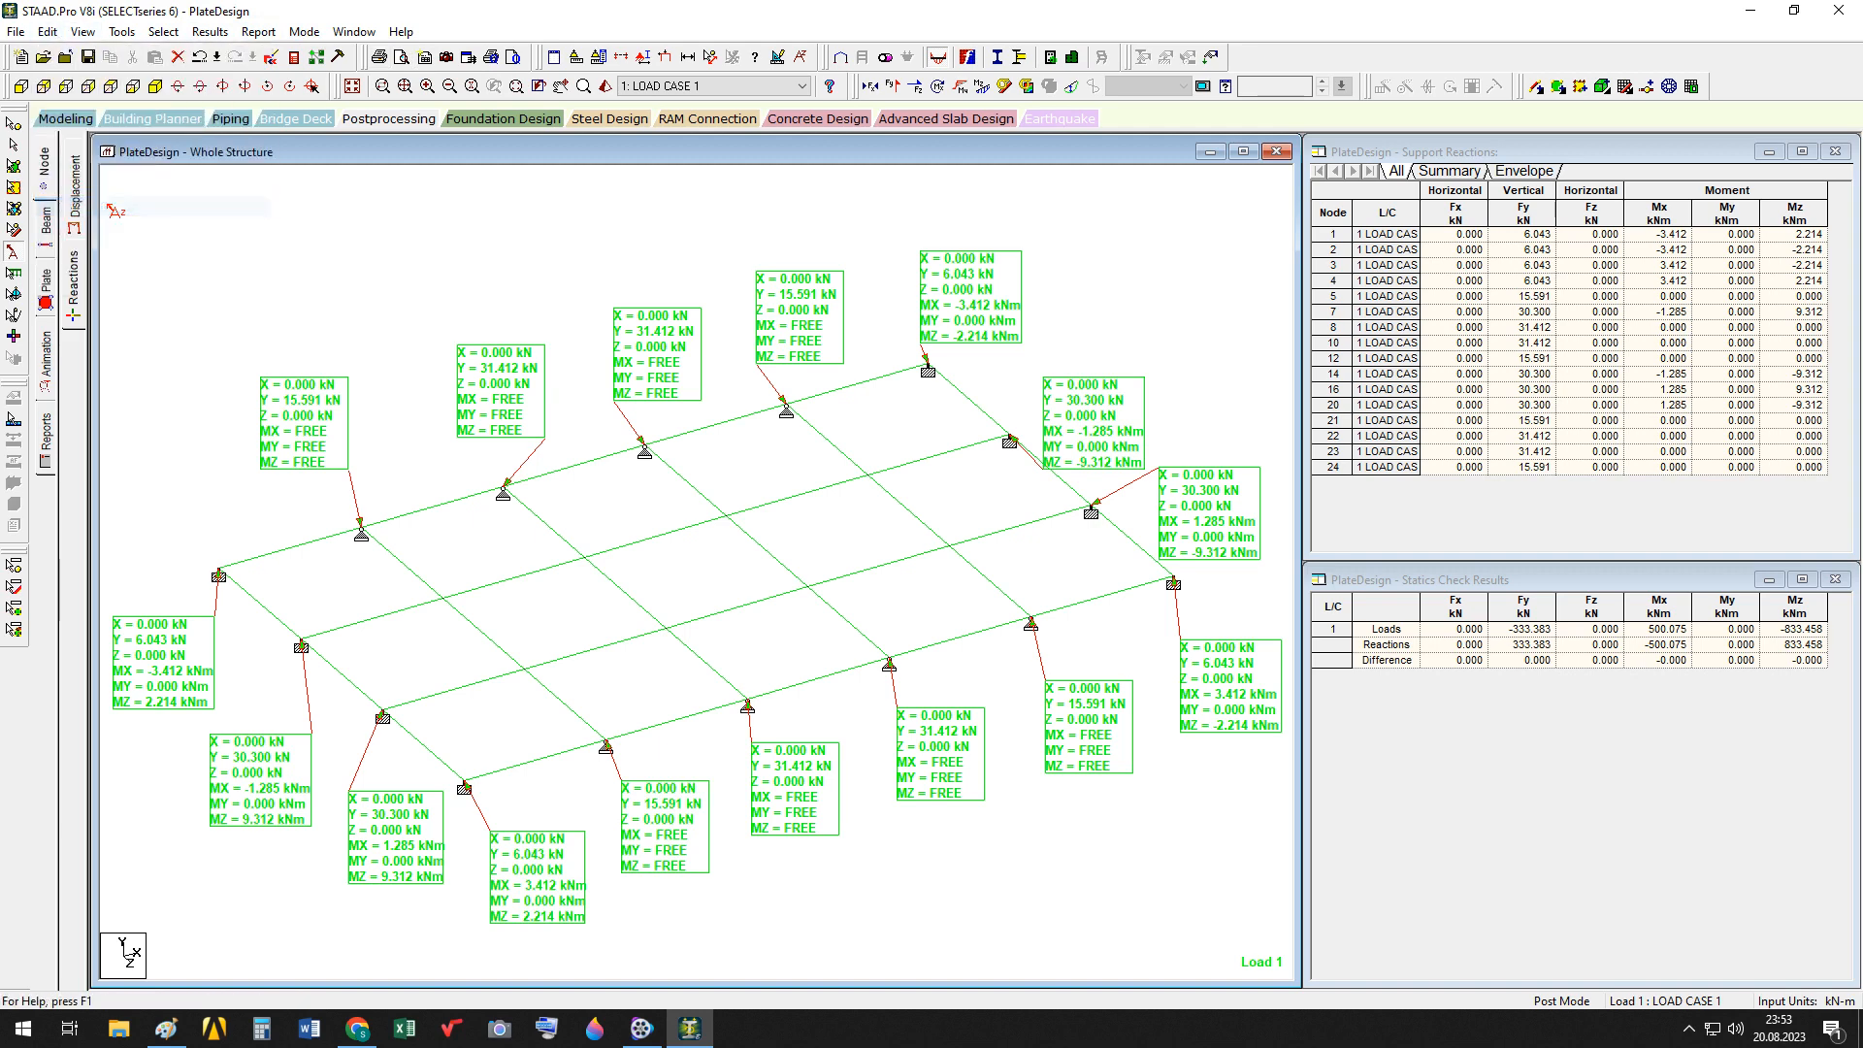
left_click(166, 1029)
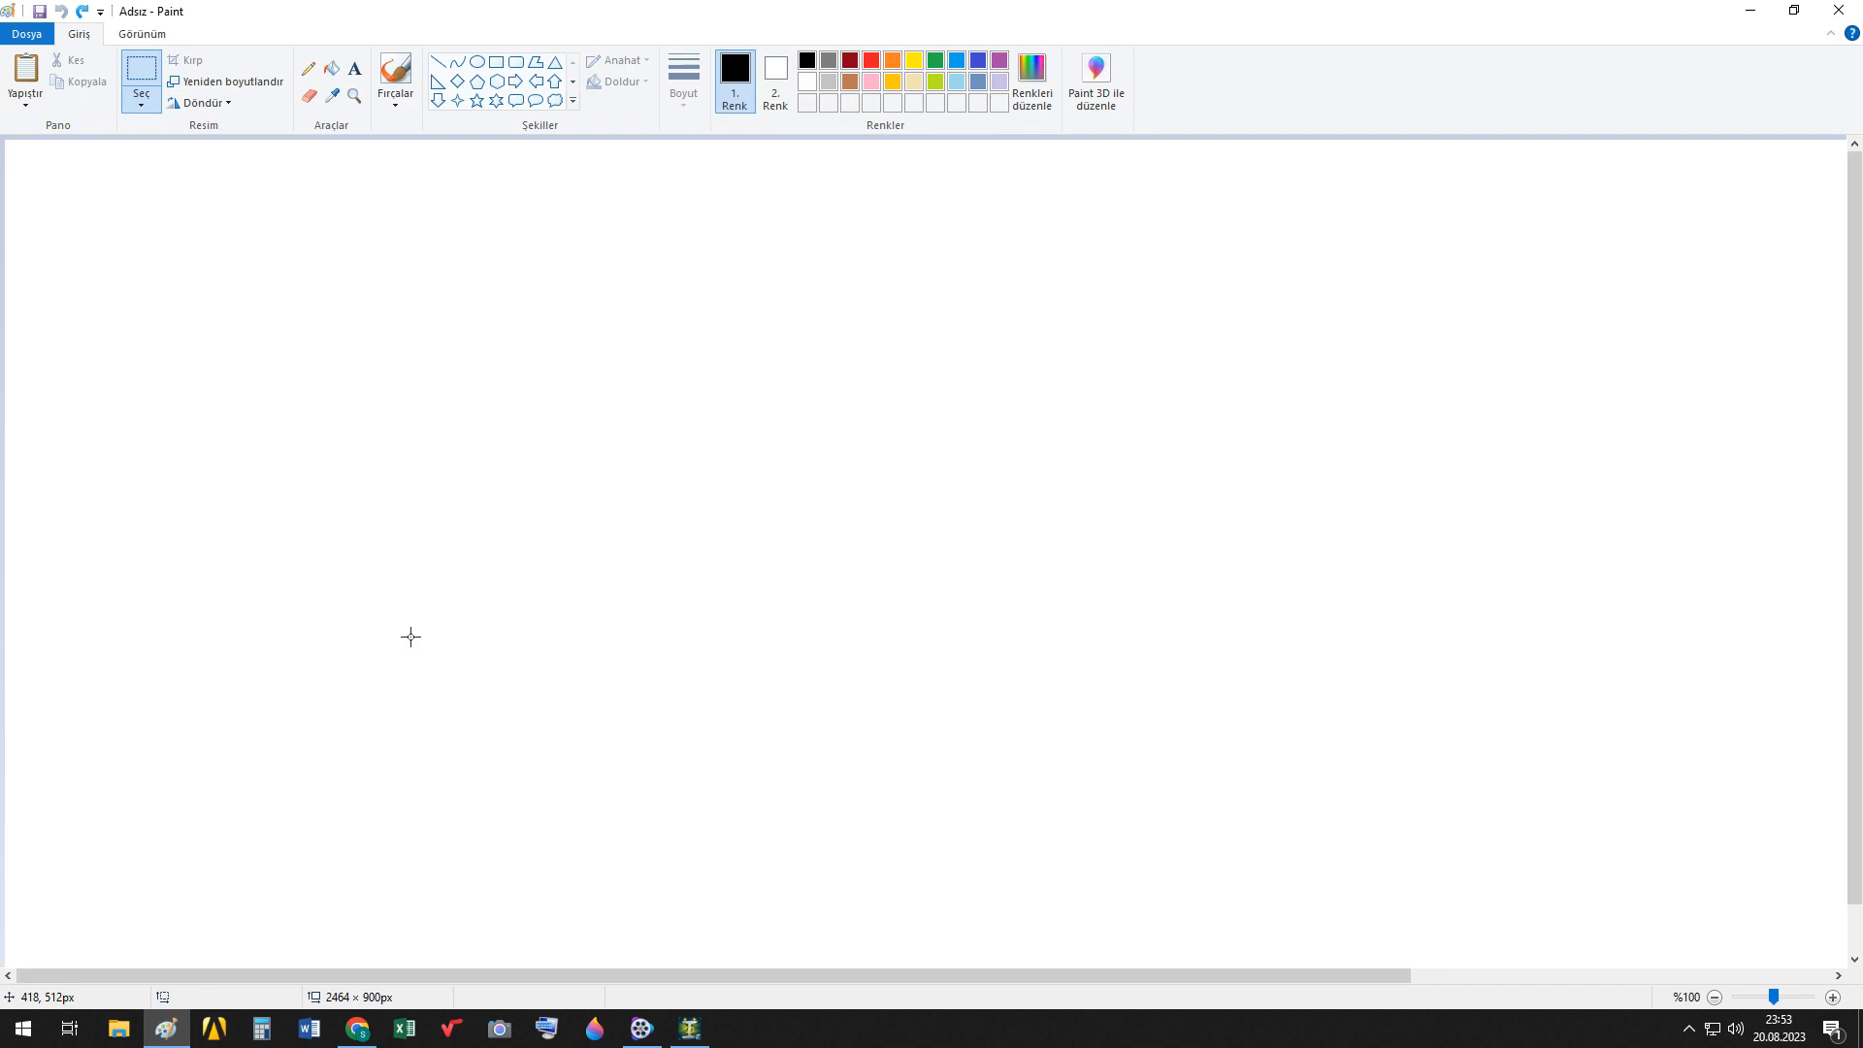
key("ctrl+v")
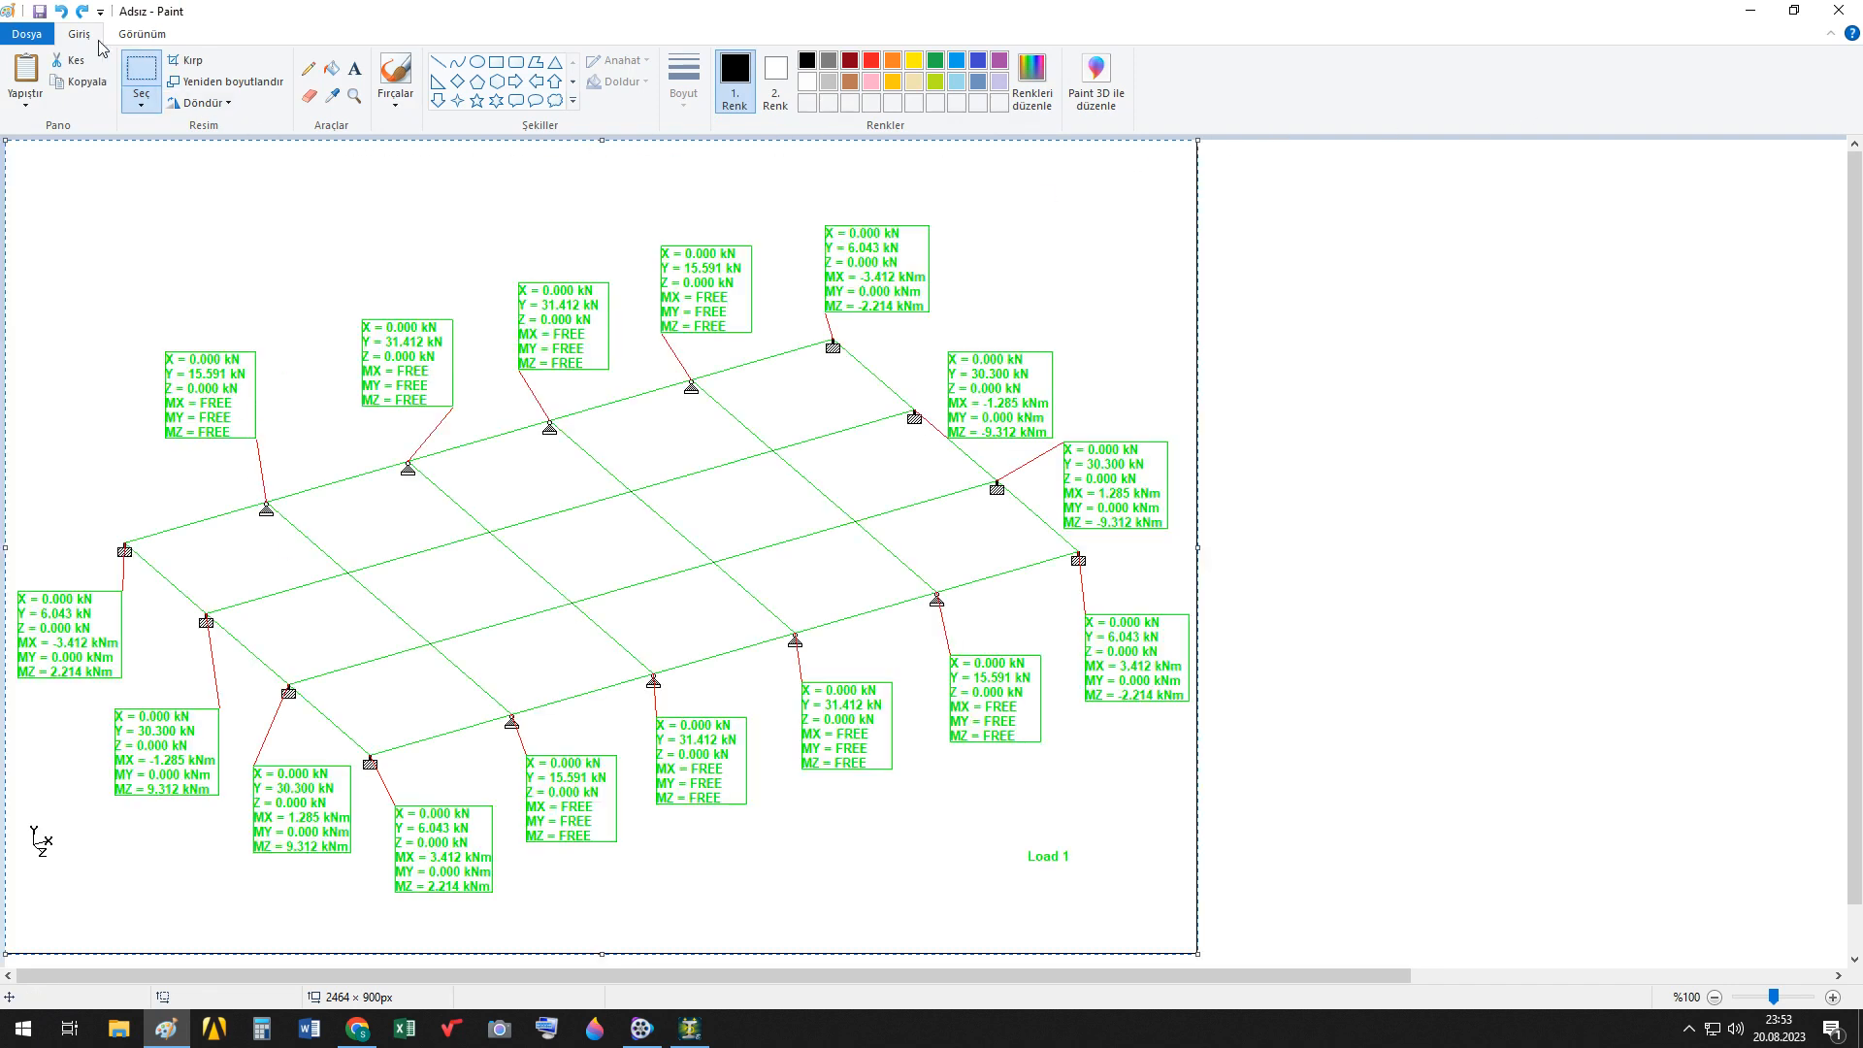
Close Paint without saving the pasted image
left_click(37, 36)
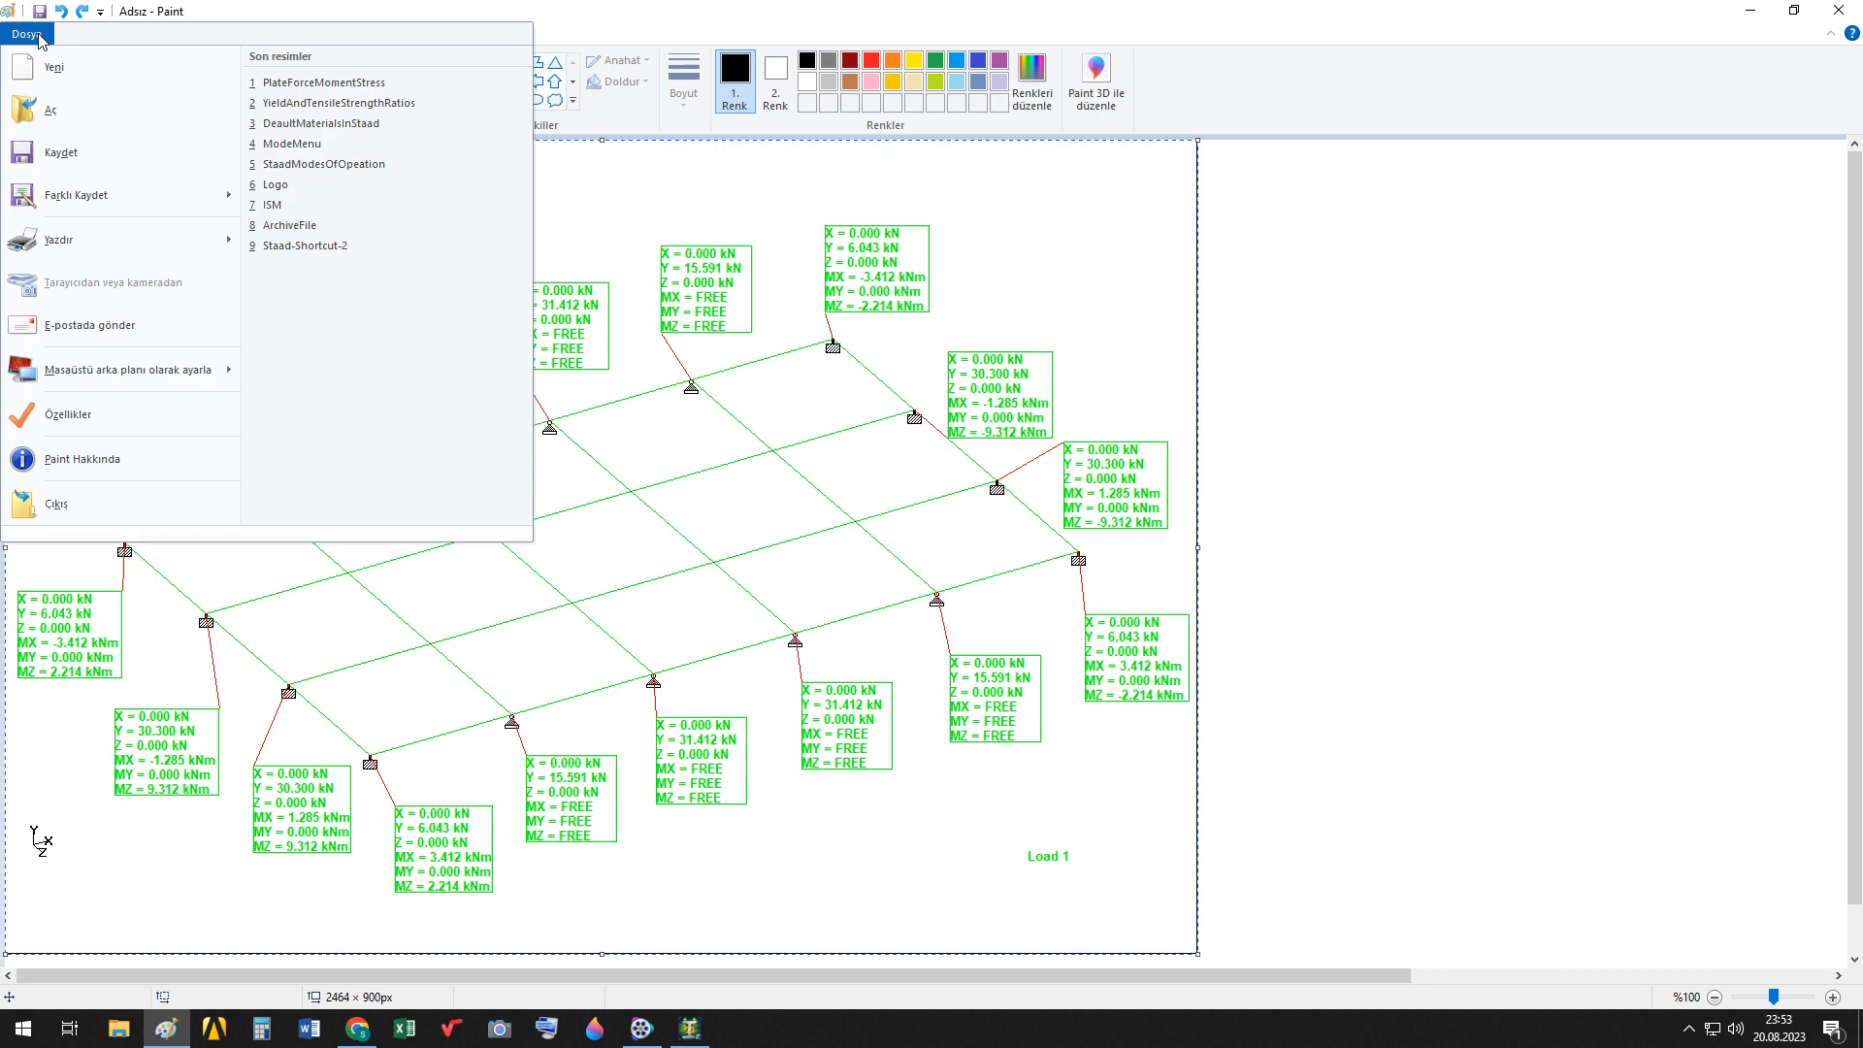
left_click(1837, 11)
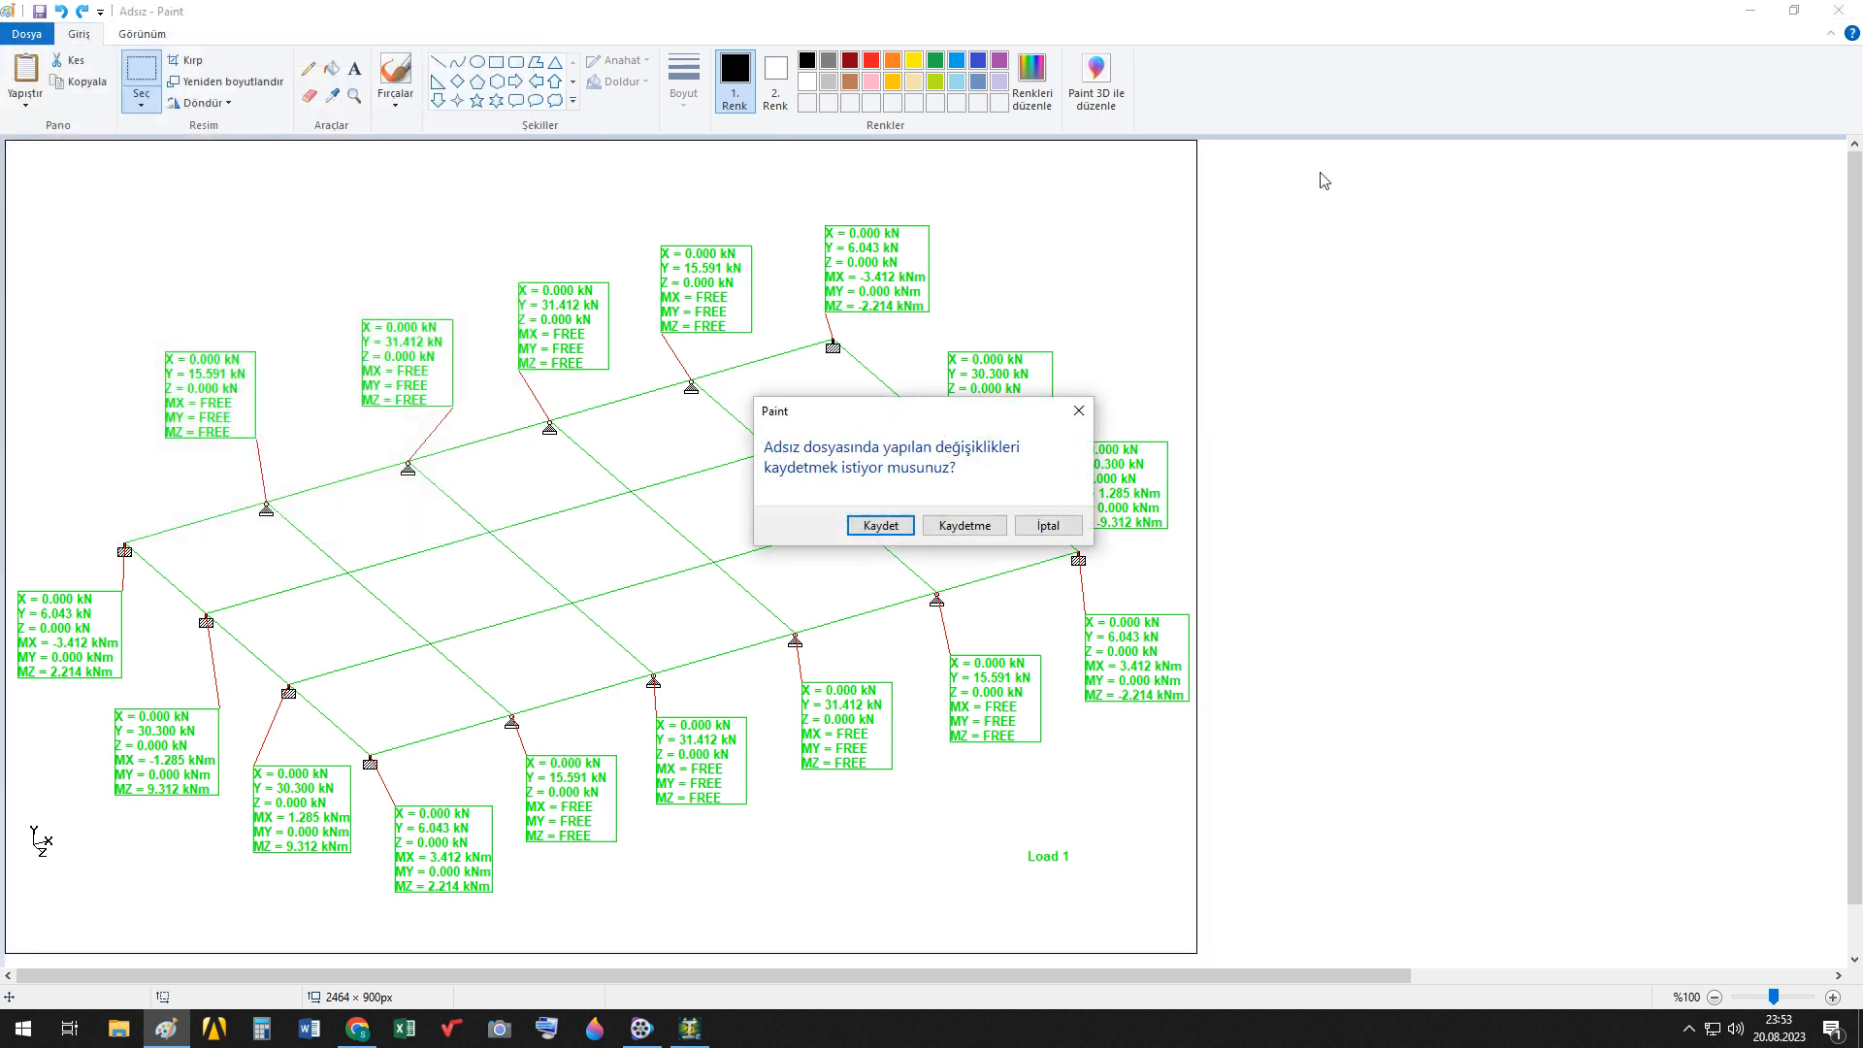
left_click(954, 526)
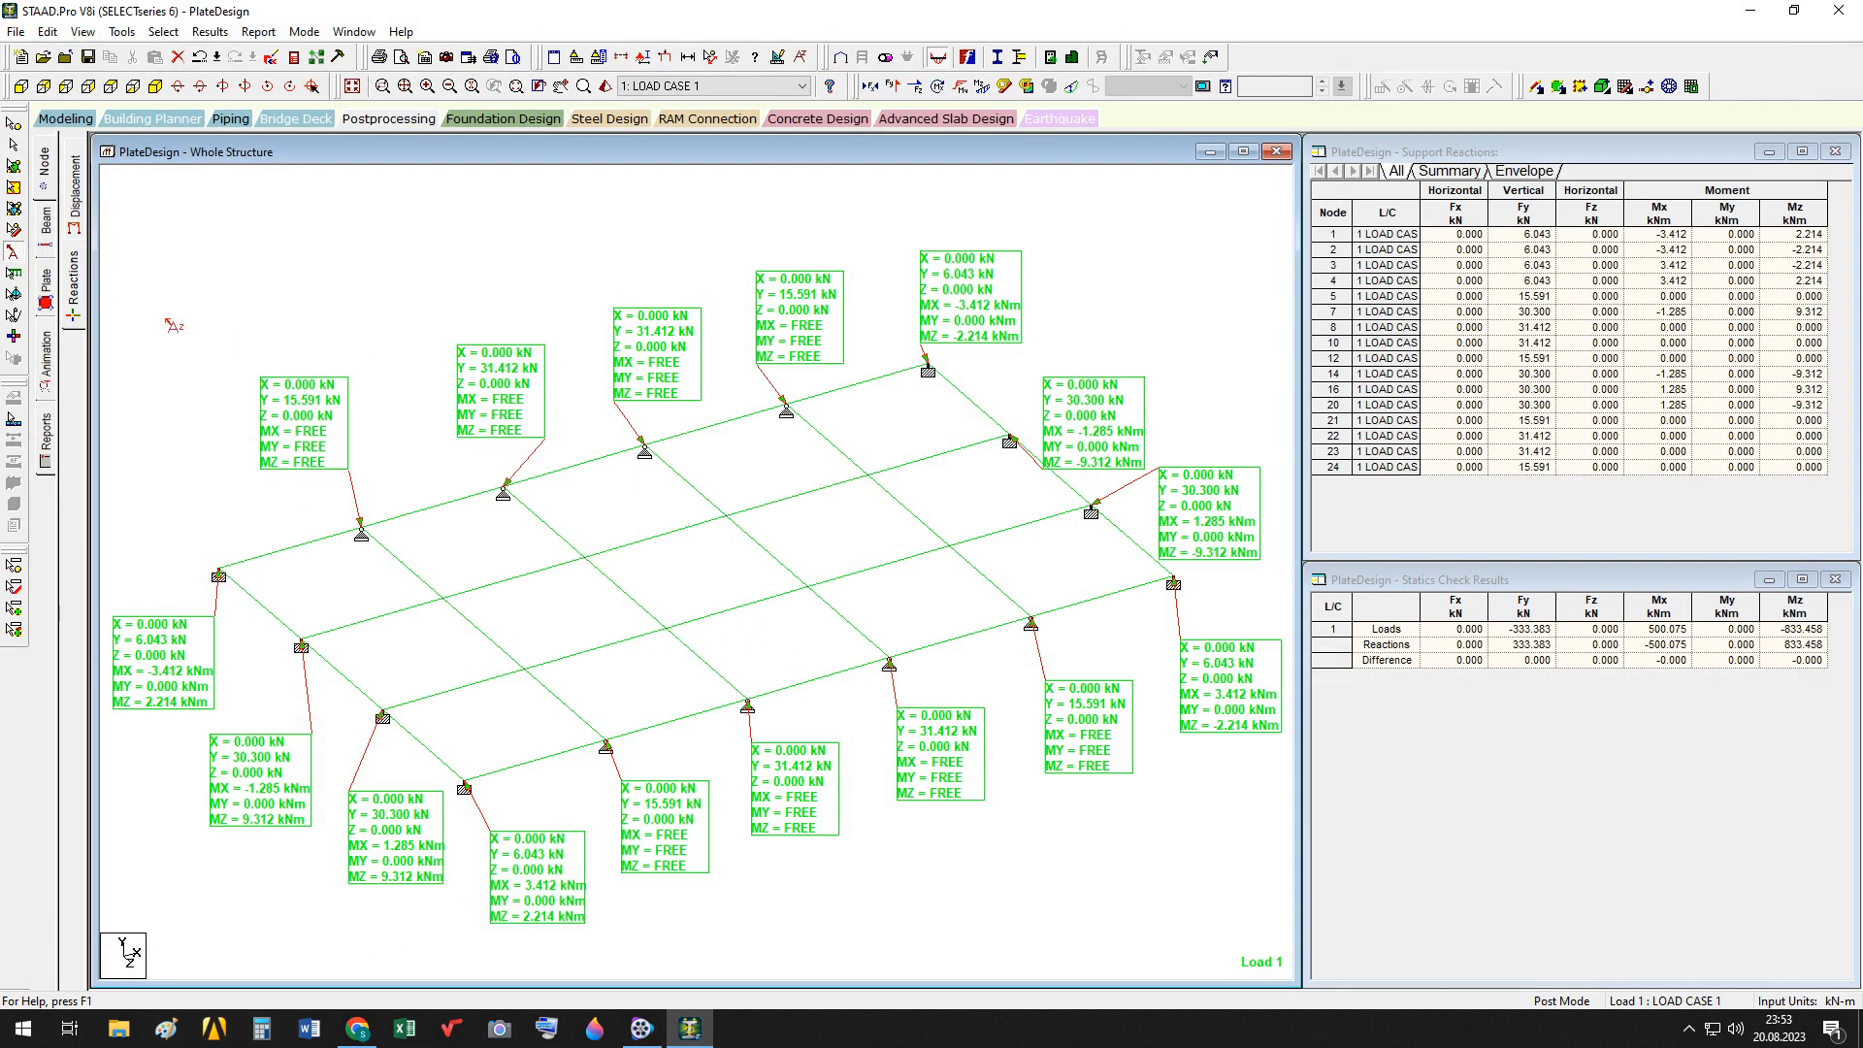
Show the section displacement of the structure for load case 1 and annotate all nodes with their Global Y displacement
left_click(82, 205)
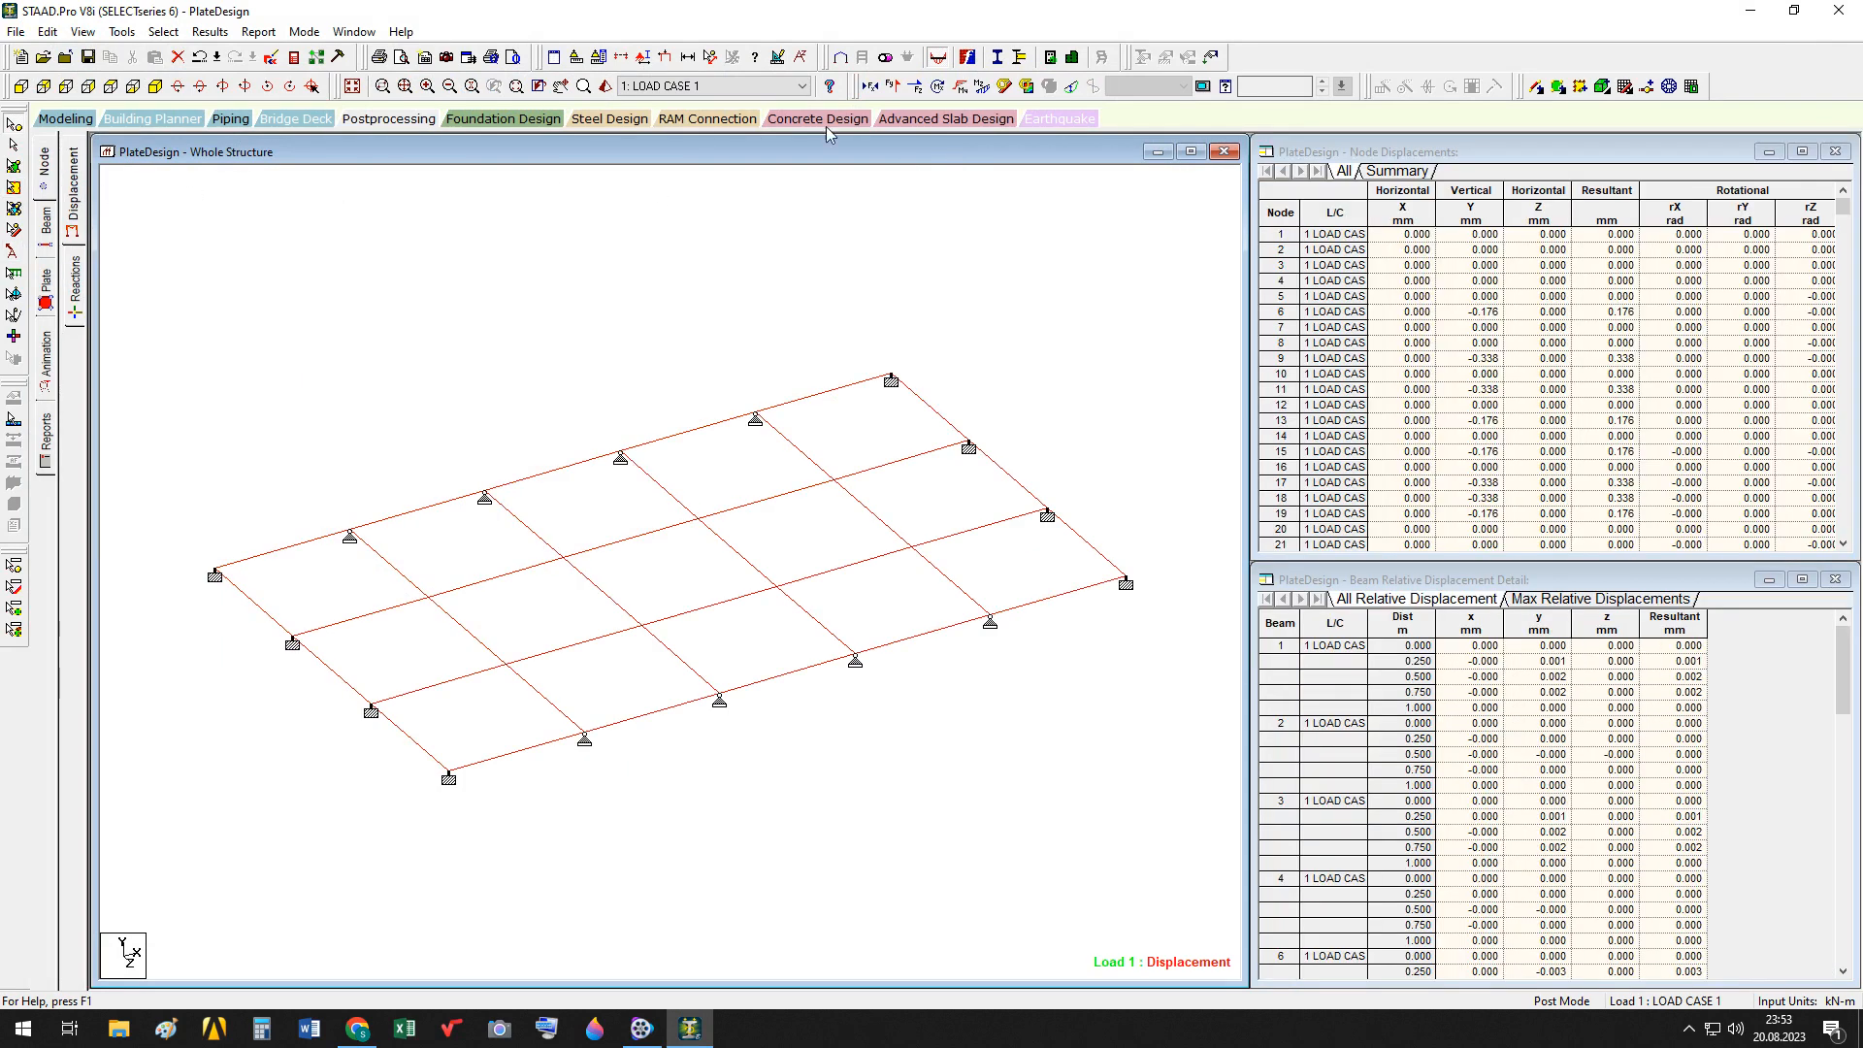
left_click(1073, 89)
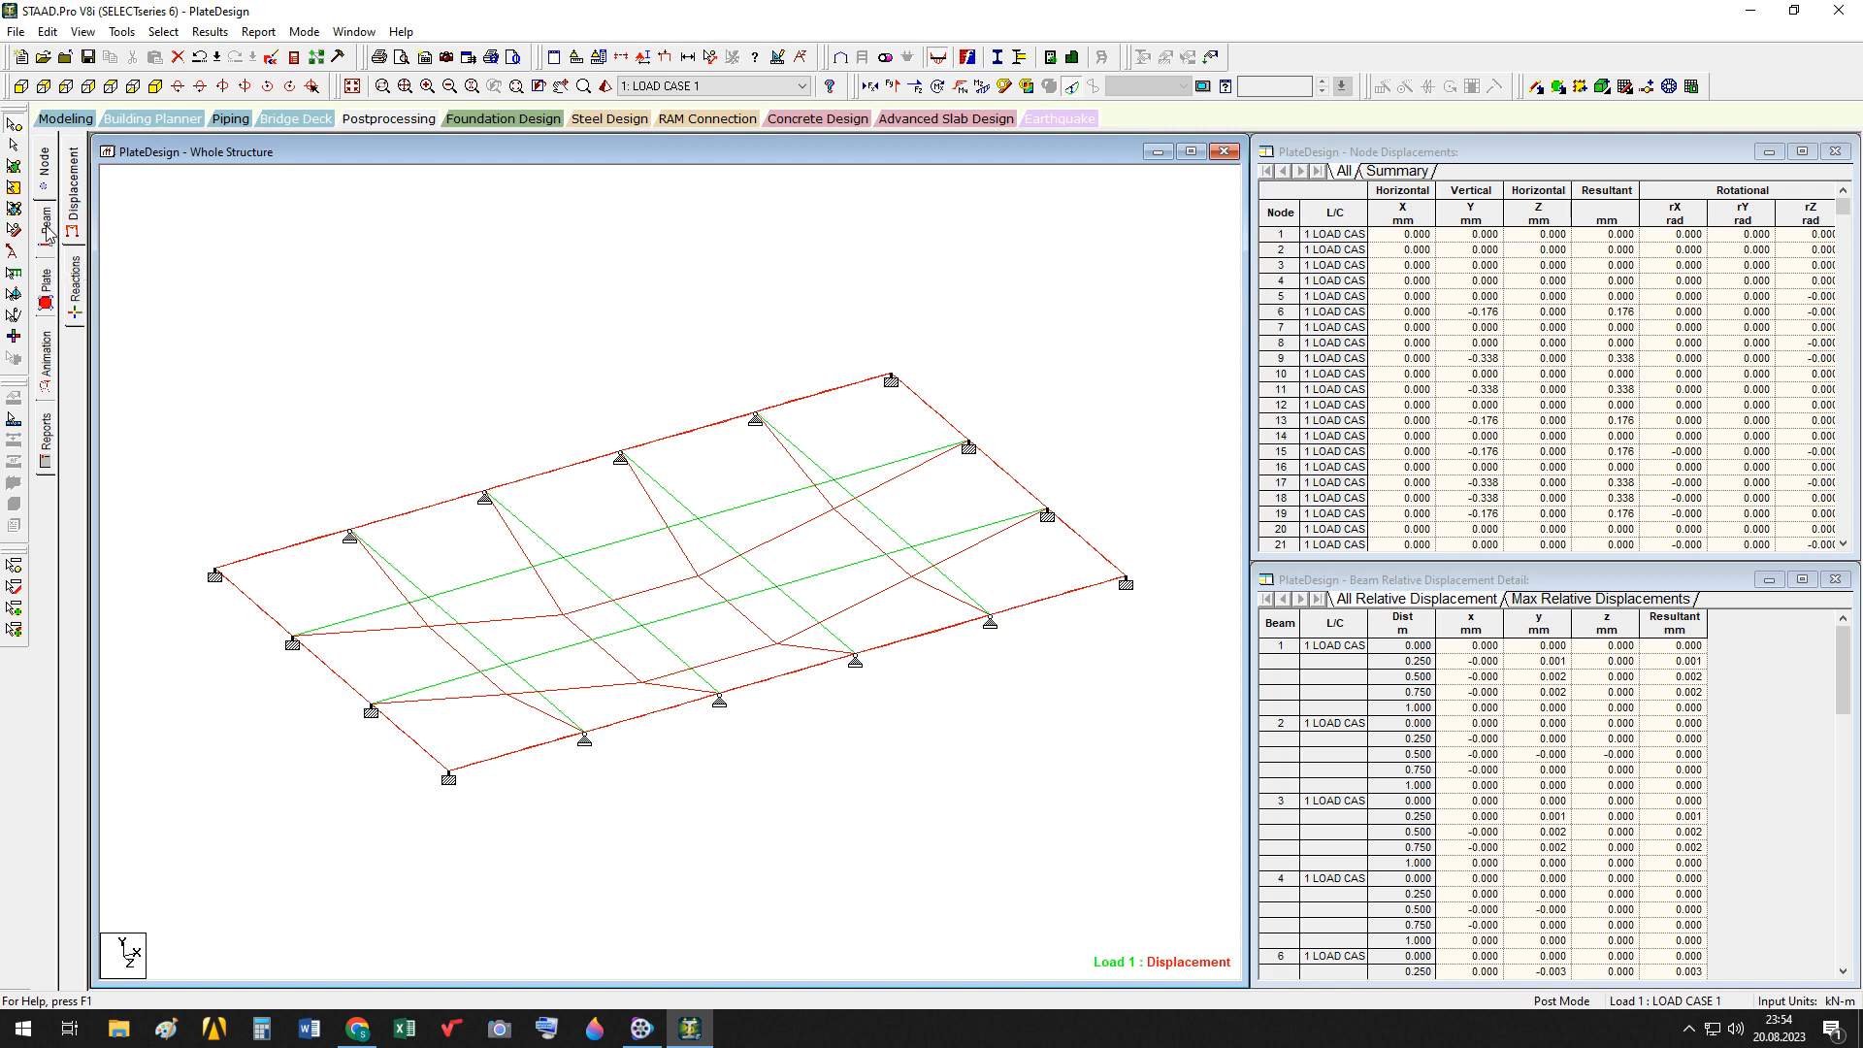
left_click(222, 37)
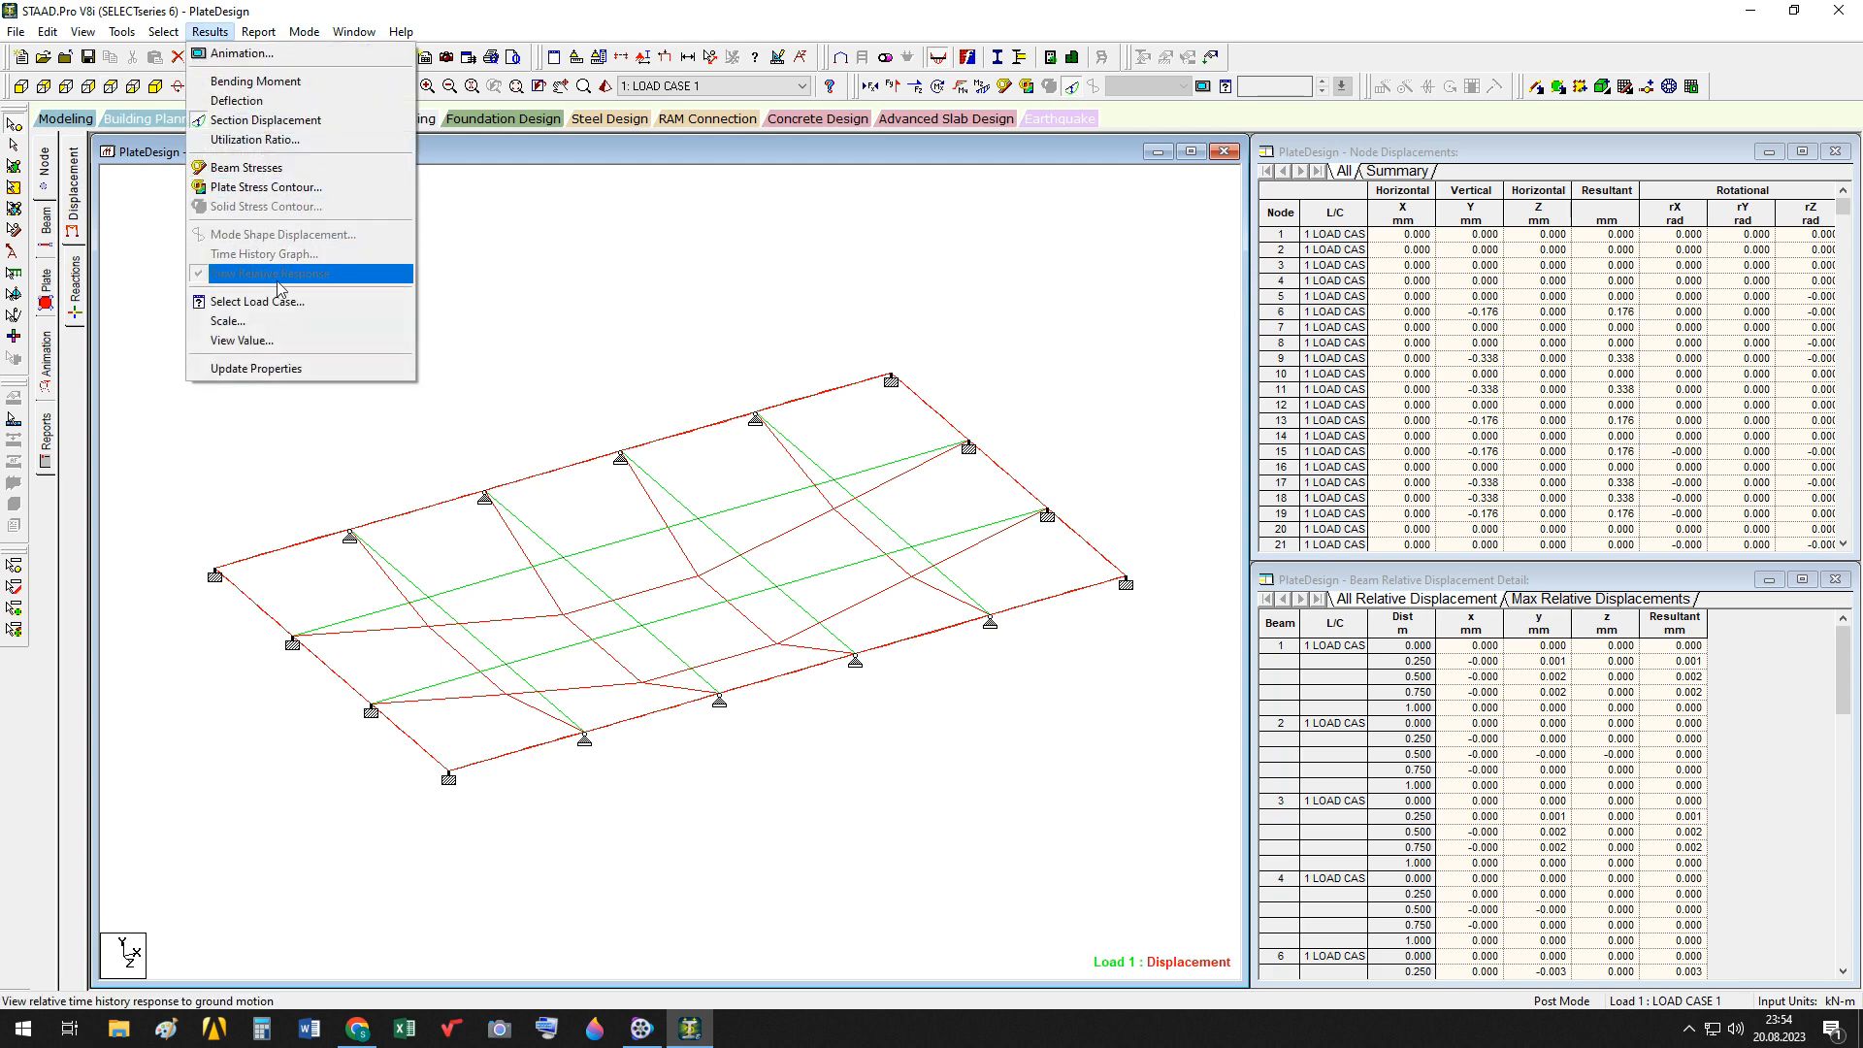
left_click(238, 341)
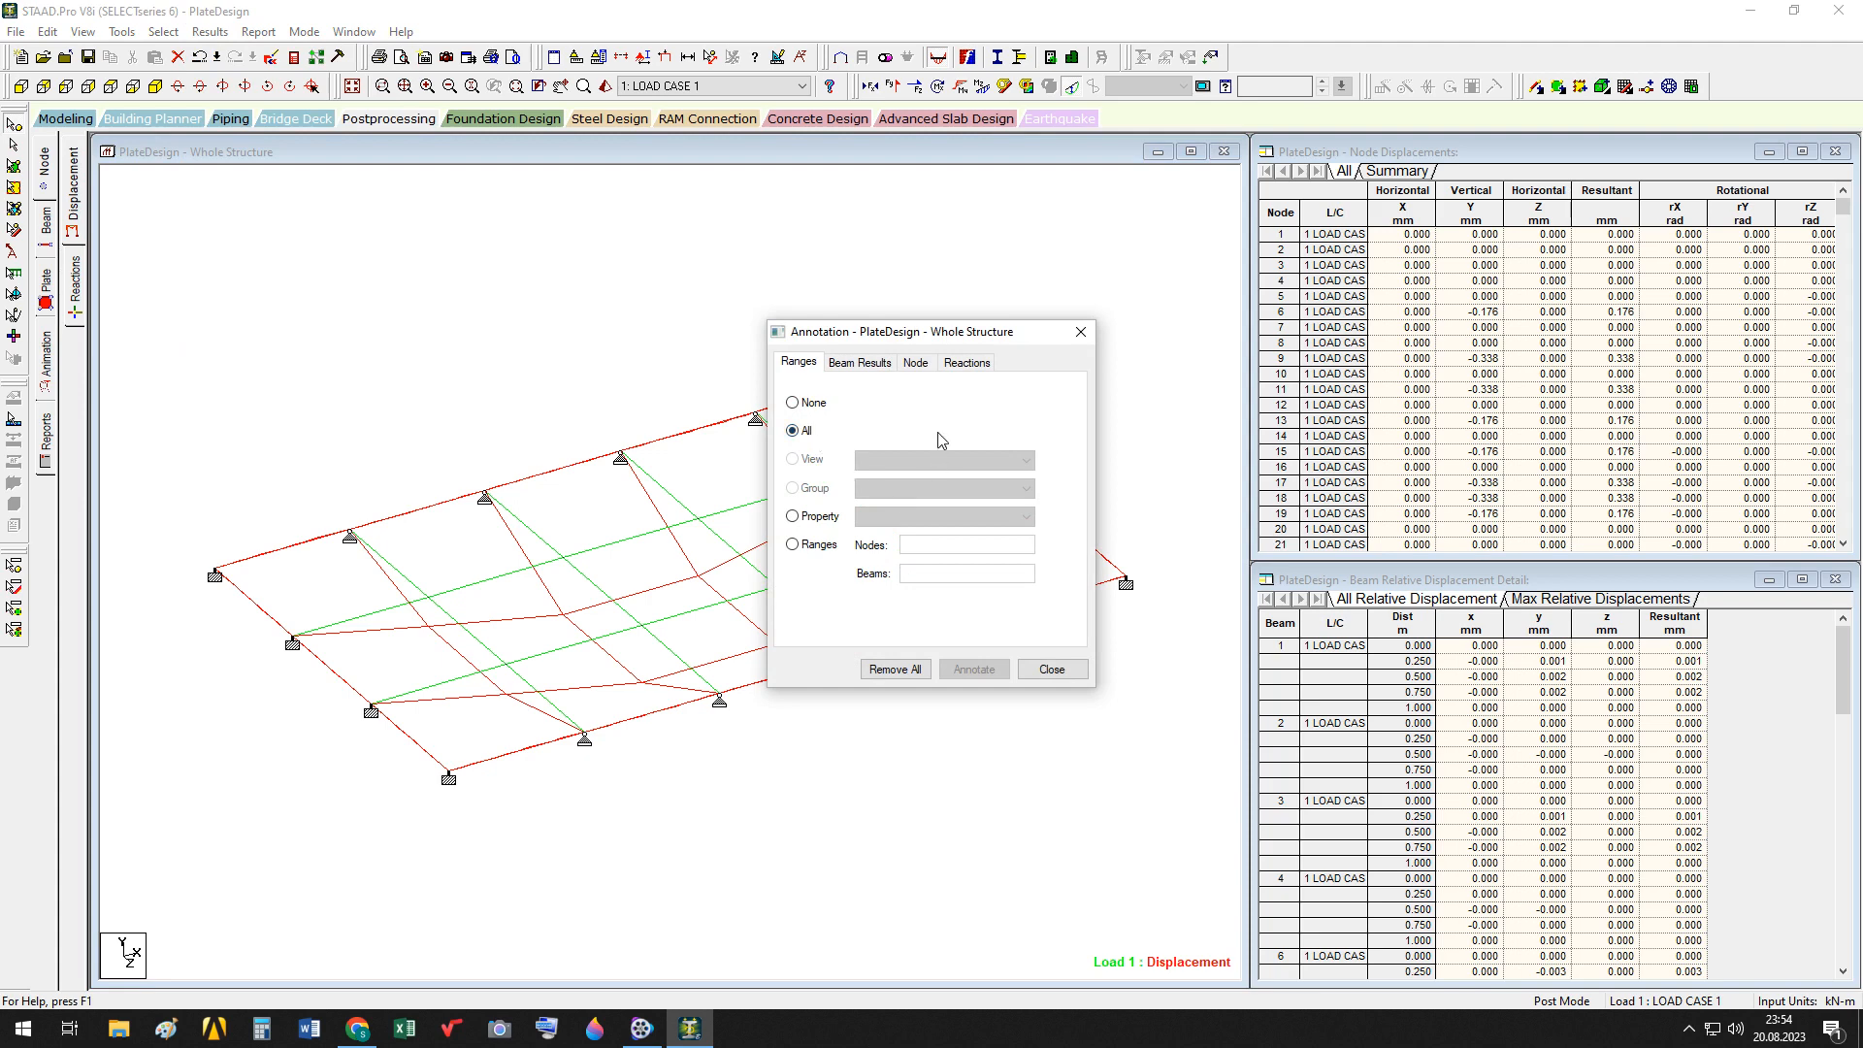
left_click(927, 363)
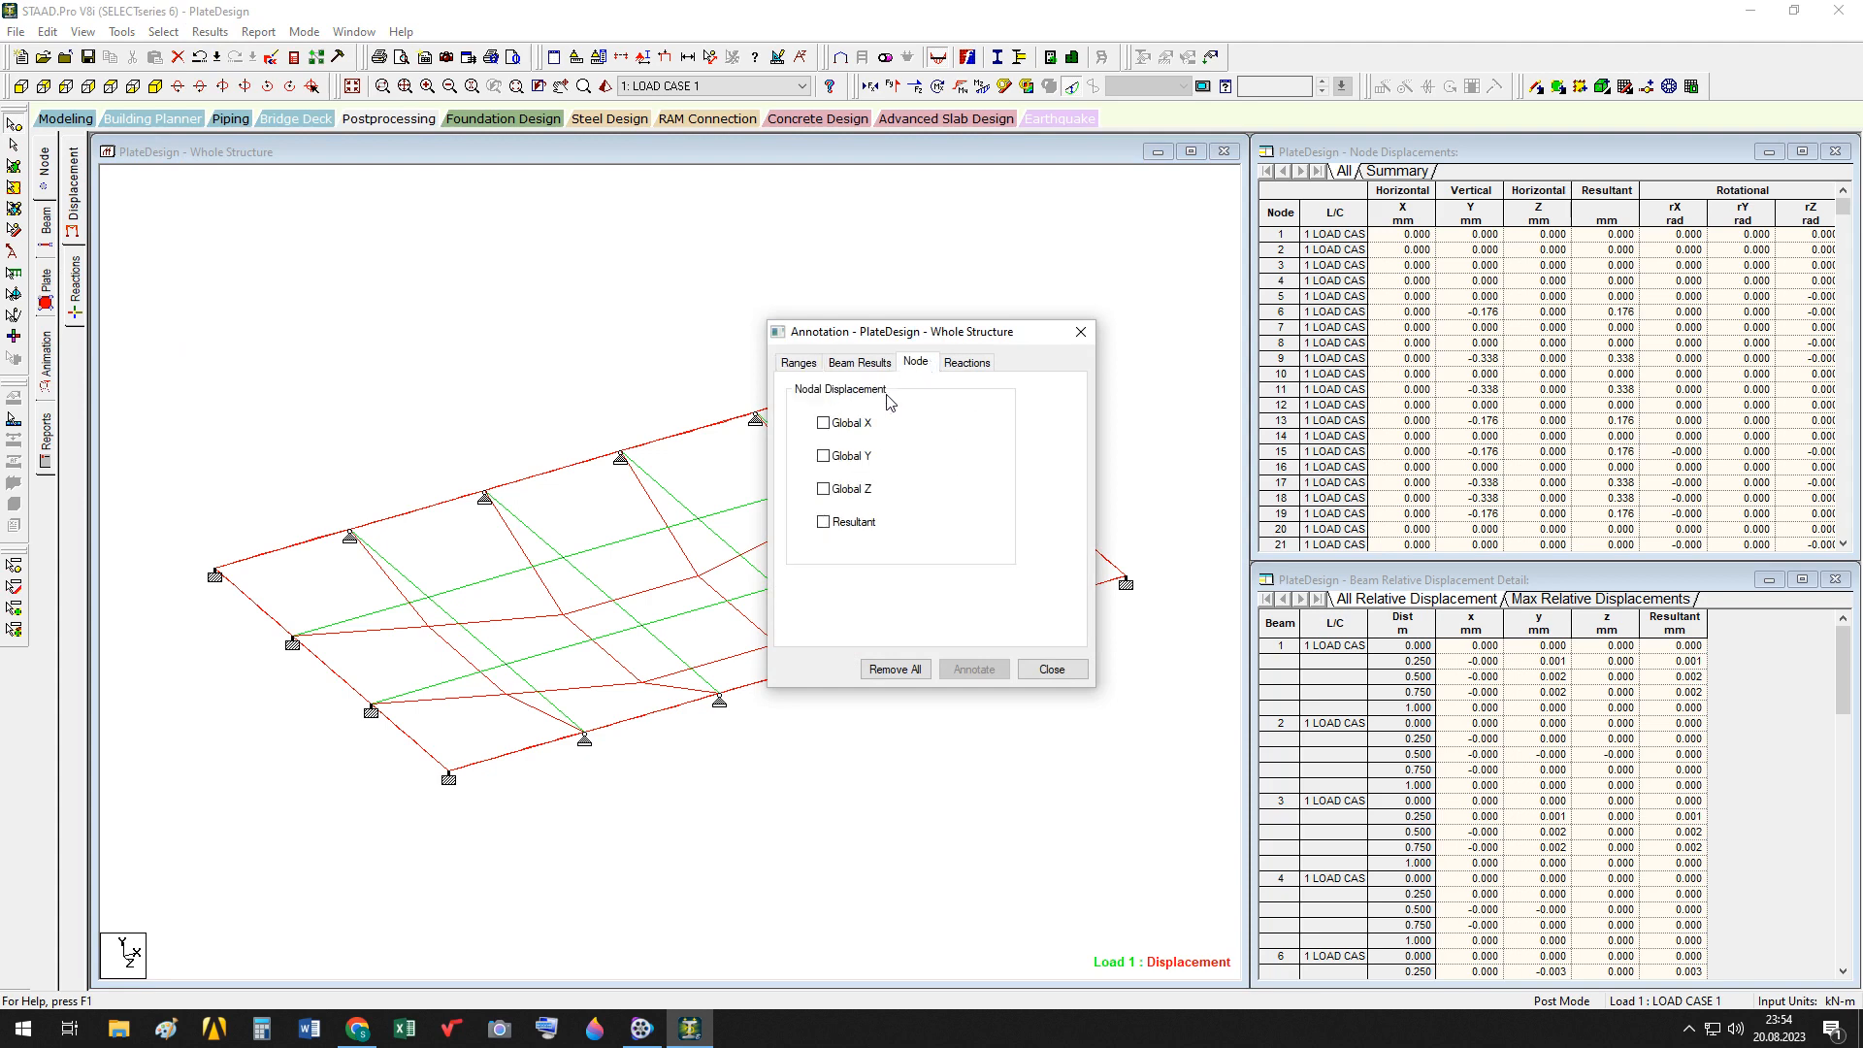
left_click(824, 456)
left_click(976, 671)
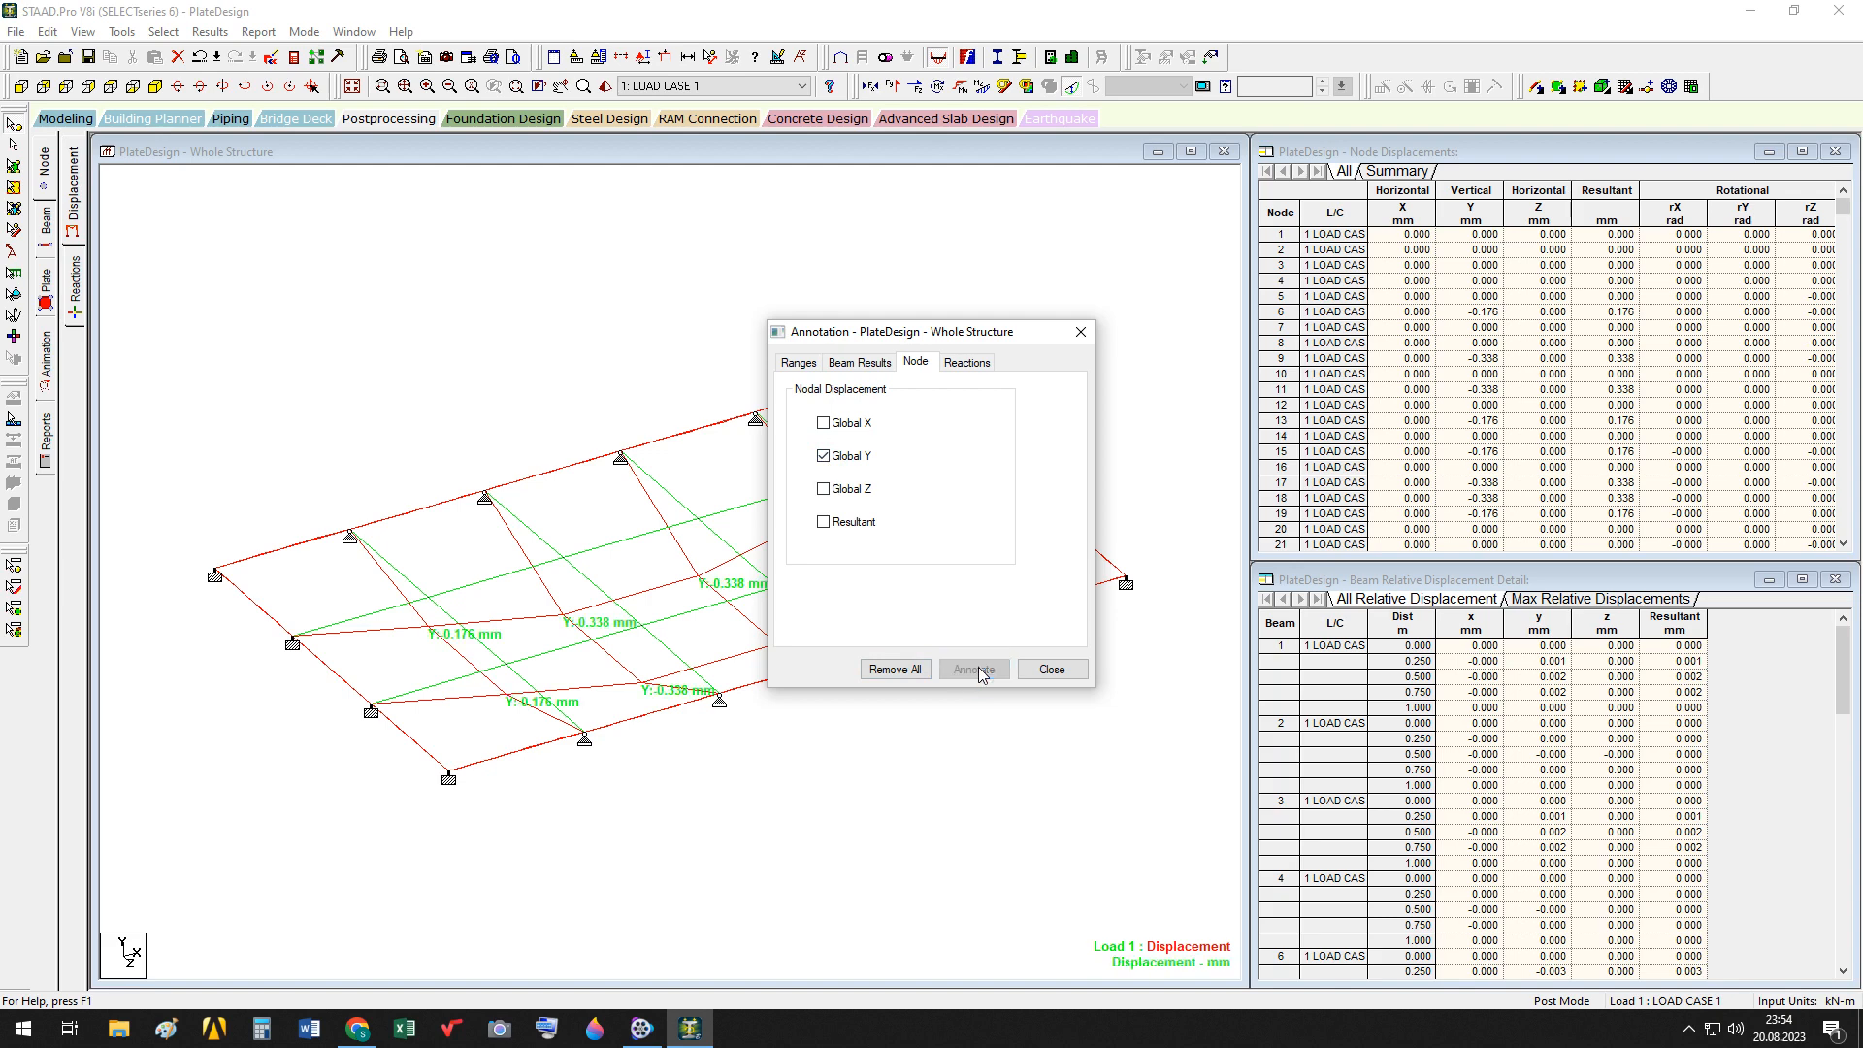
Replace the Global Y annotations with Resultant nodal displacements, and remove all annotations after viewing them
mouse_move(973, 340)
left_mouse_down()
mouse_move(1154, 401)
mouse_move(1260, 400)
left_mouse_up()
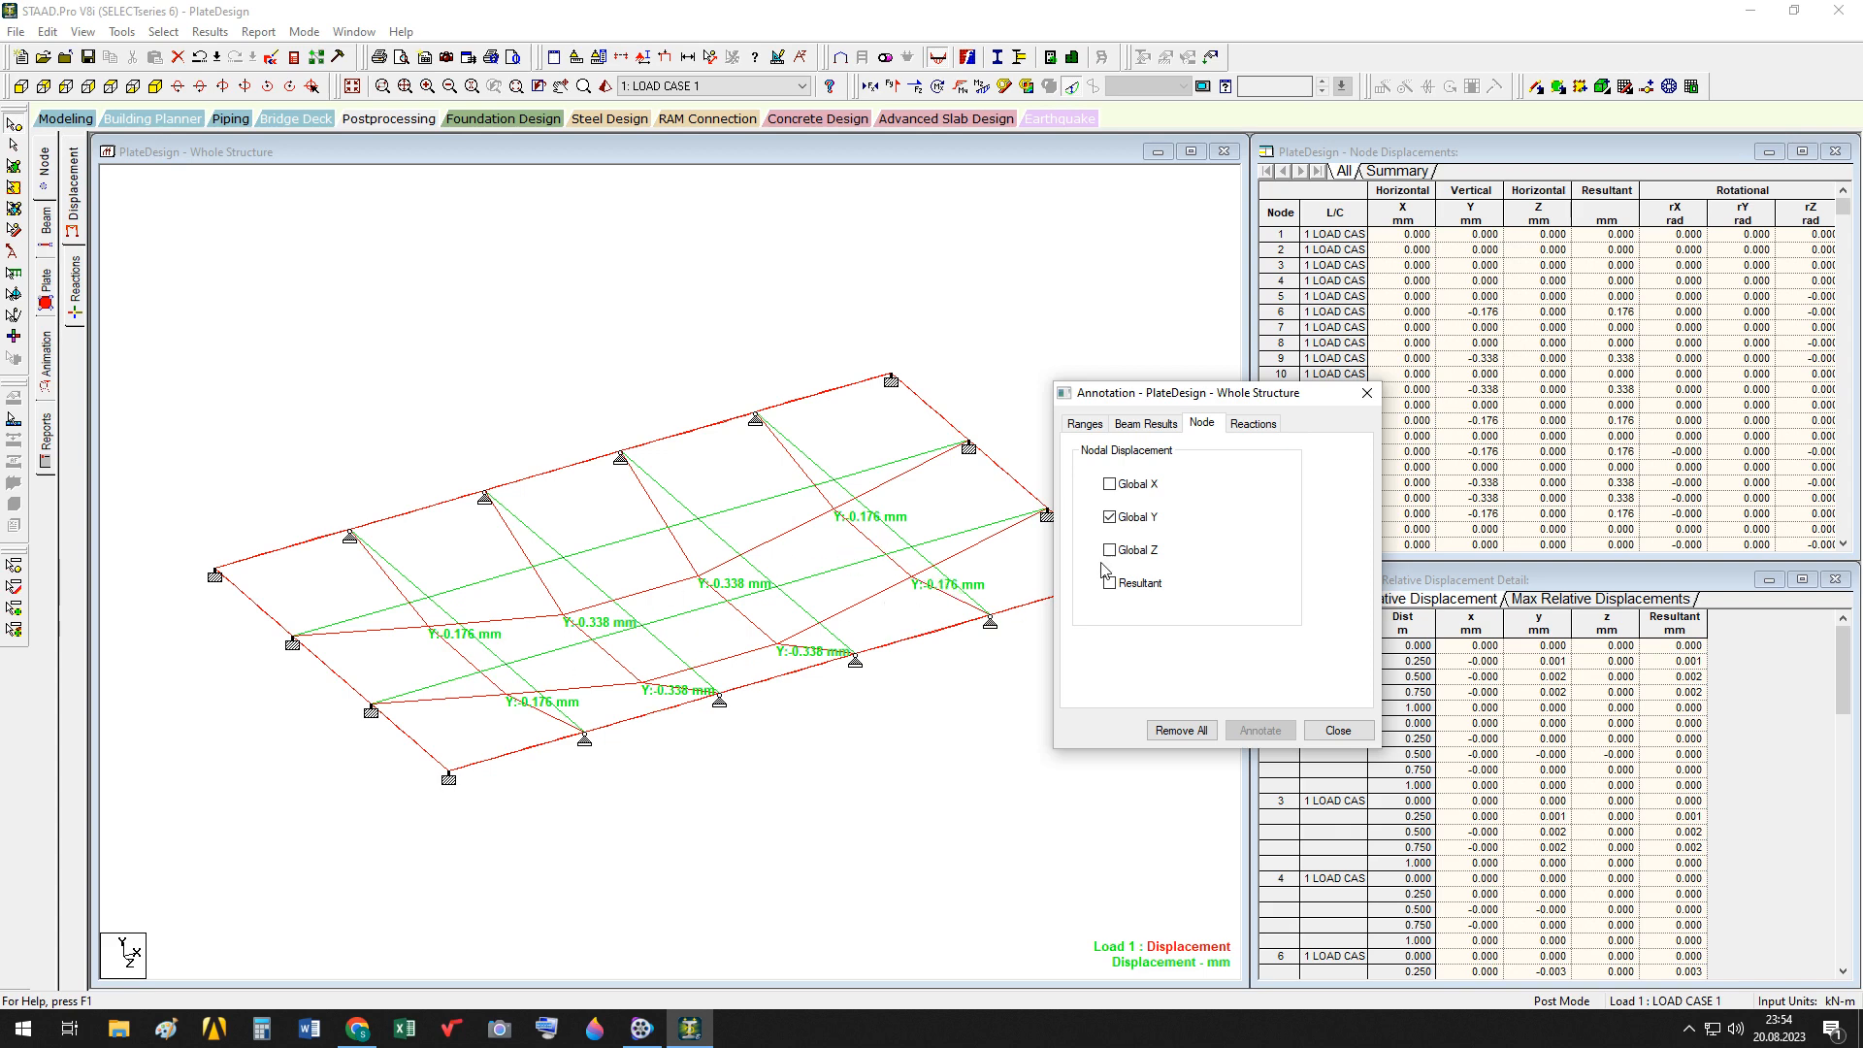
left_click(1112, 520)
left_click(1112, 583)
left_click(1259, 727)
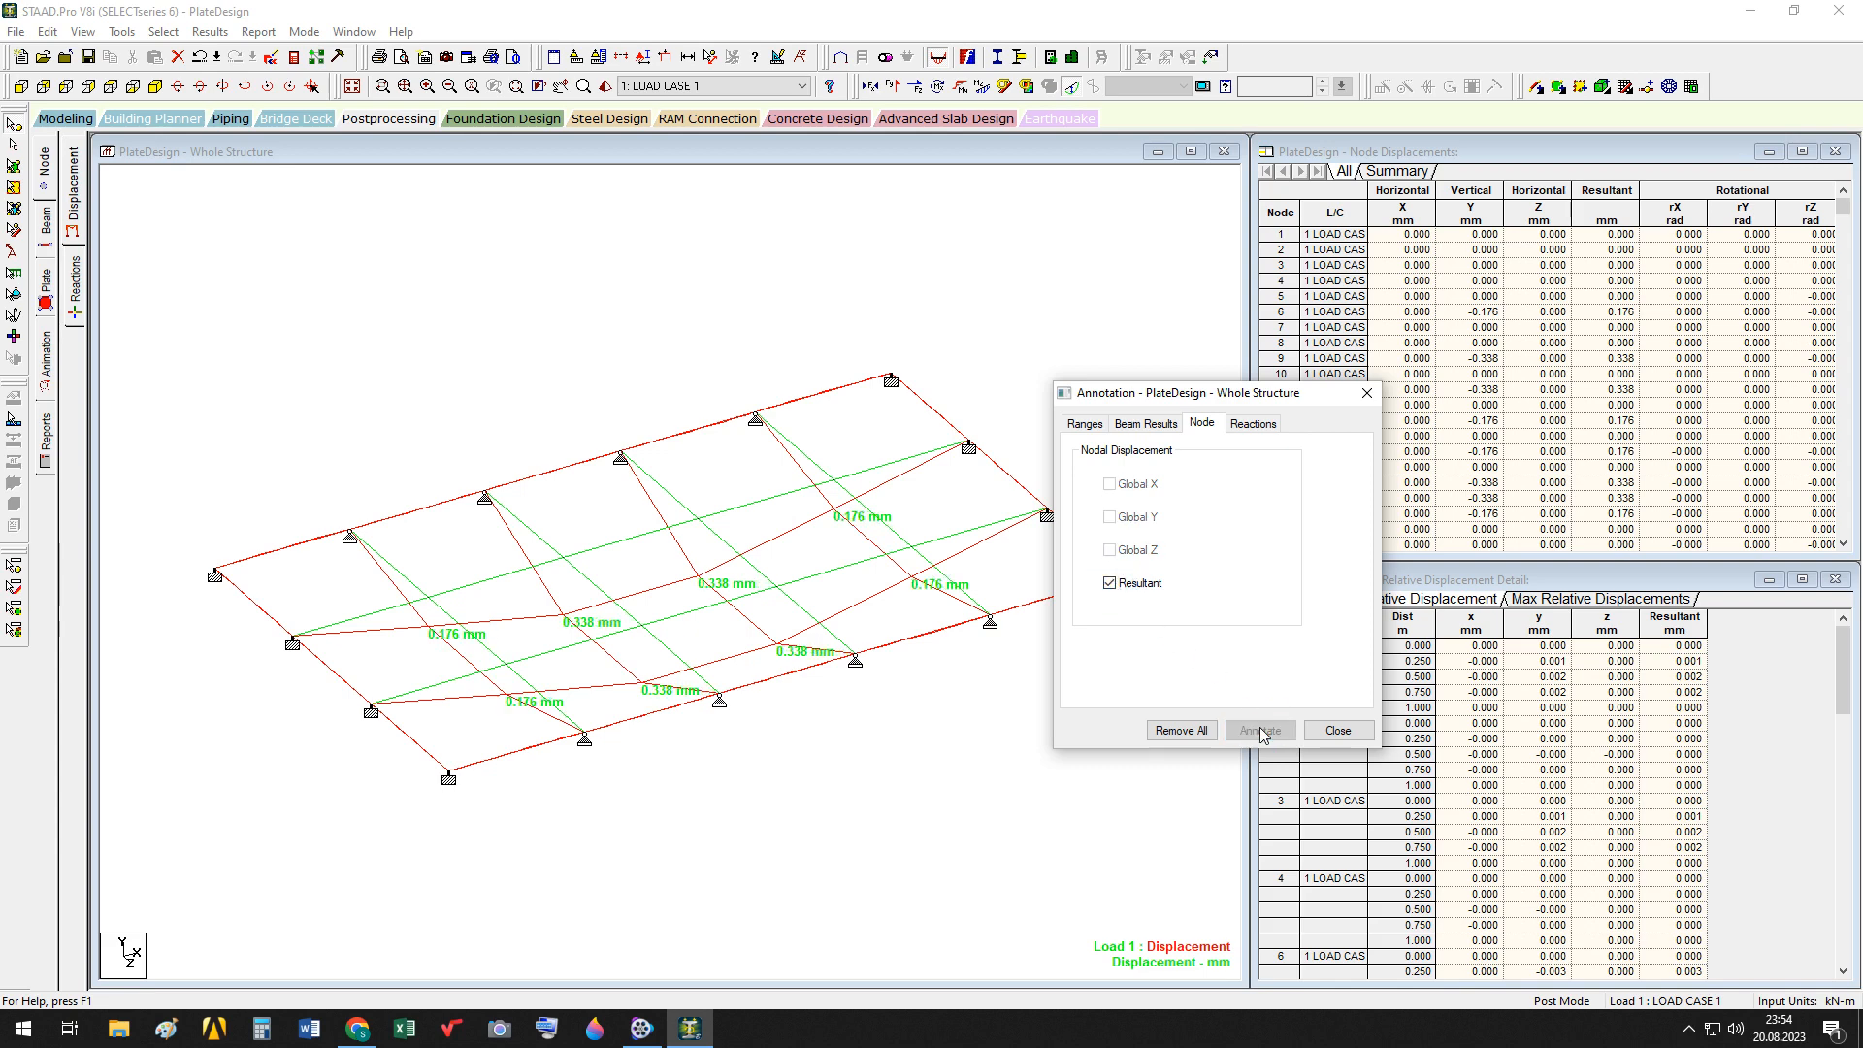
left_click(1211, 731)
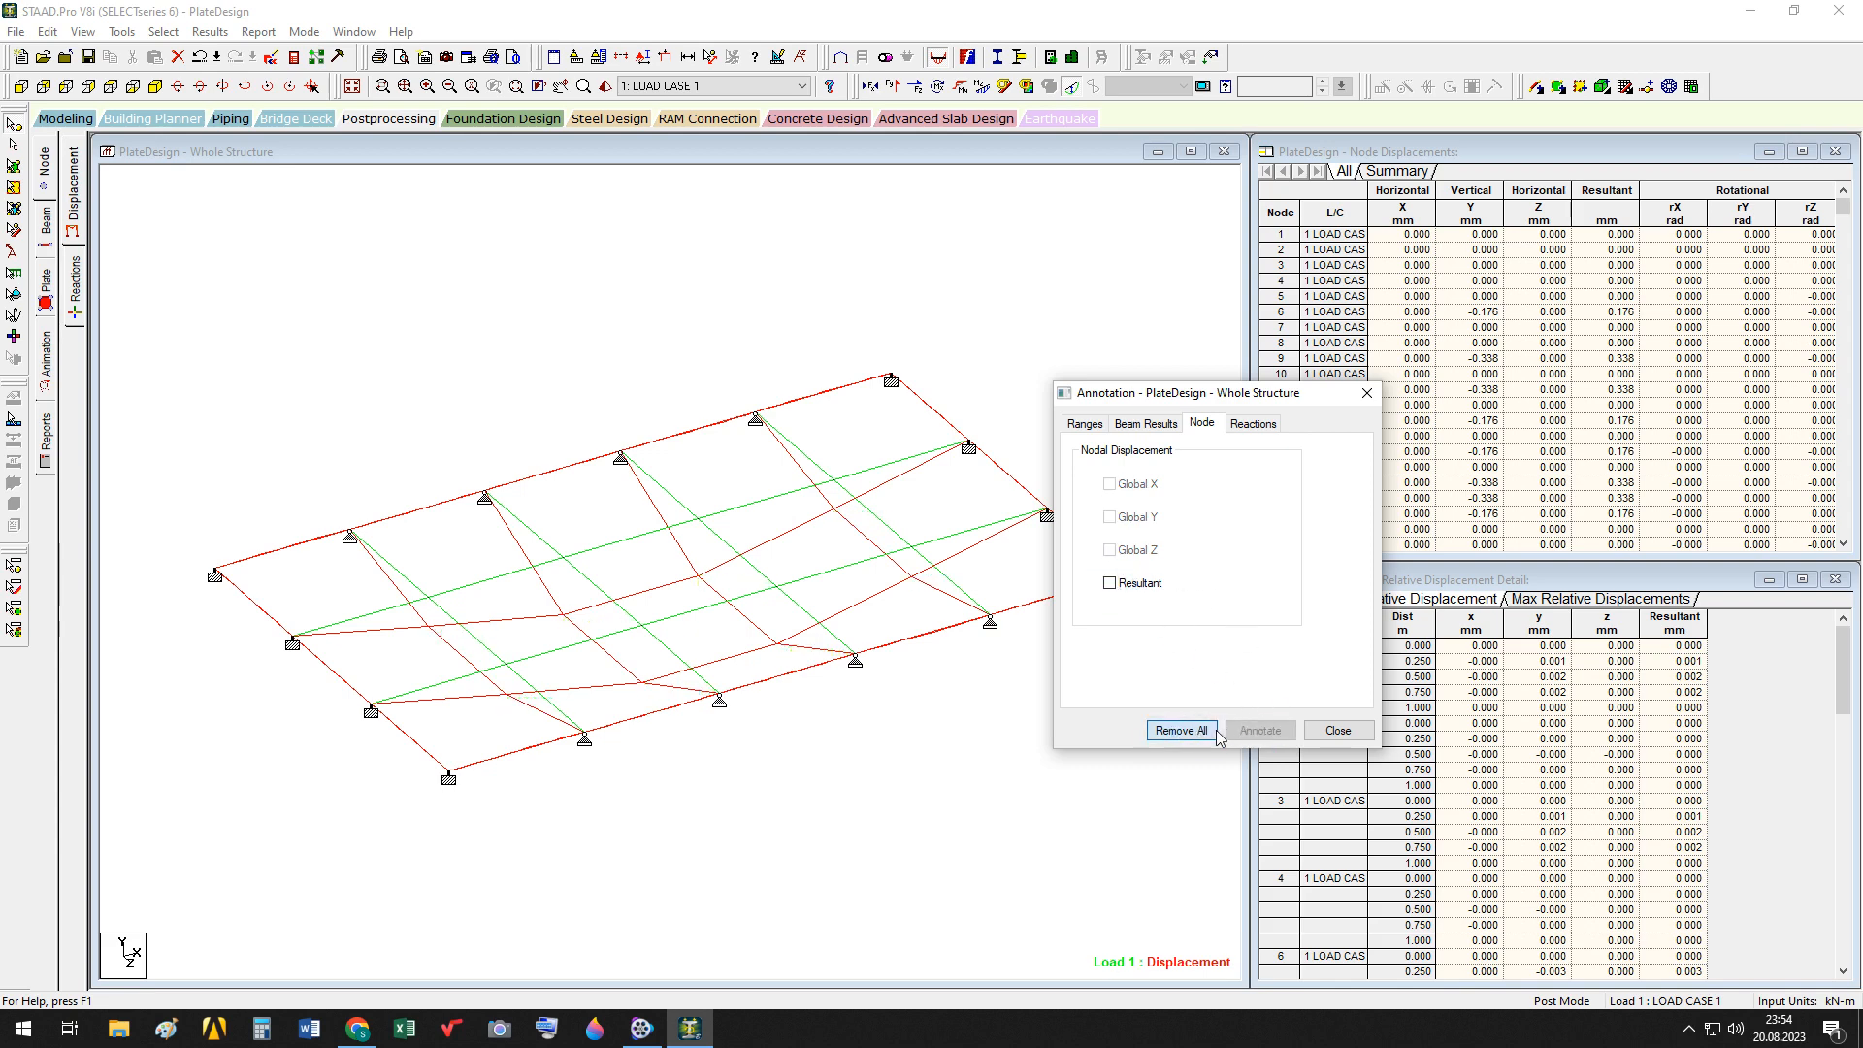
left_click(1338, 731)
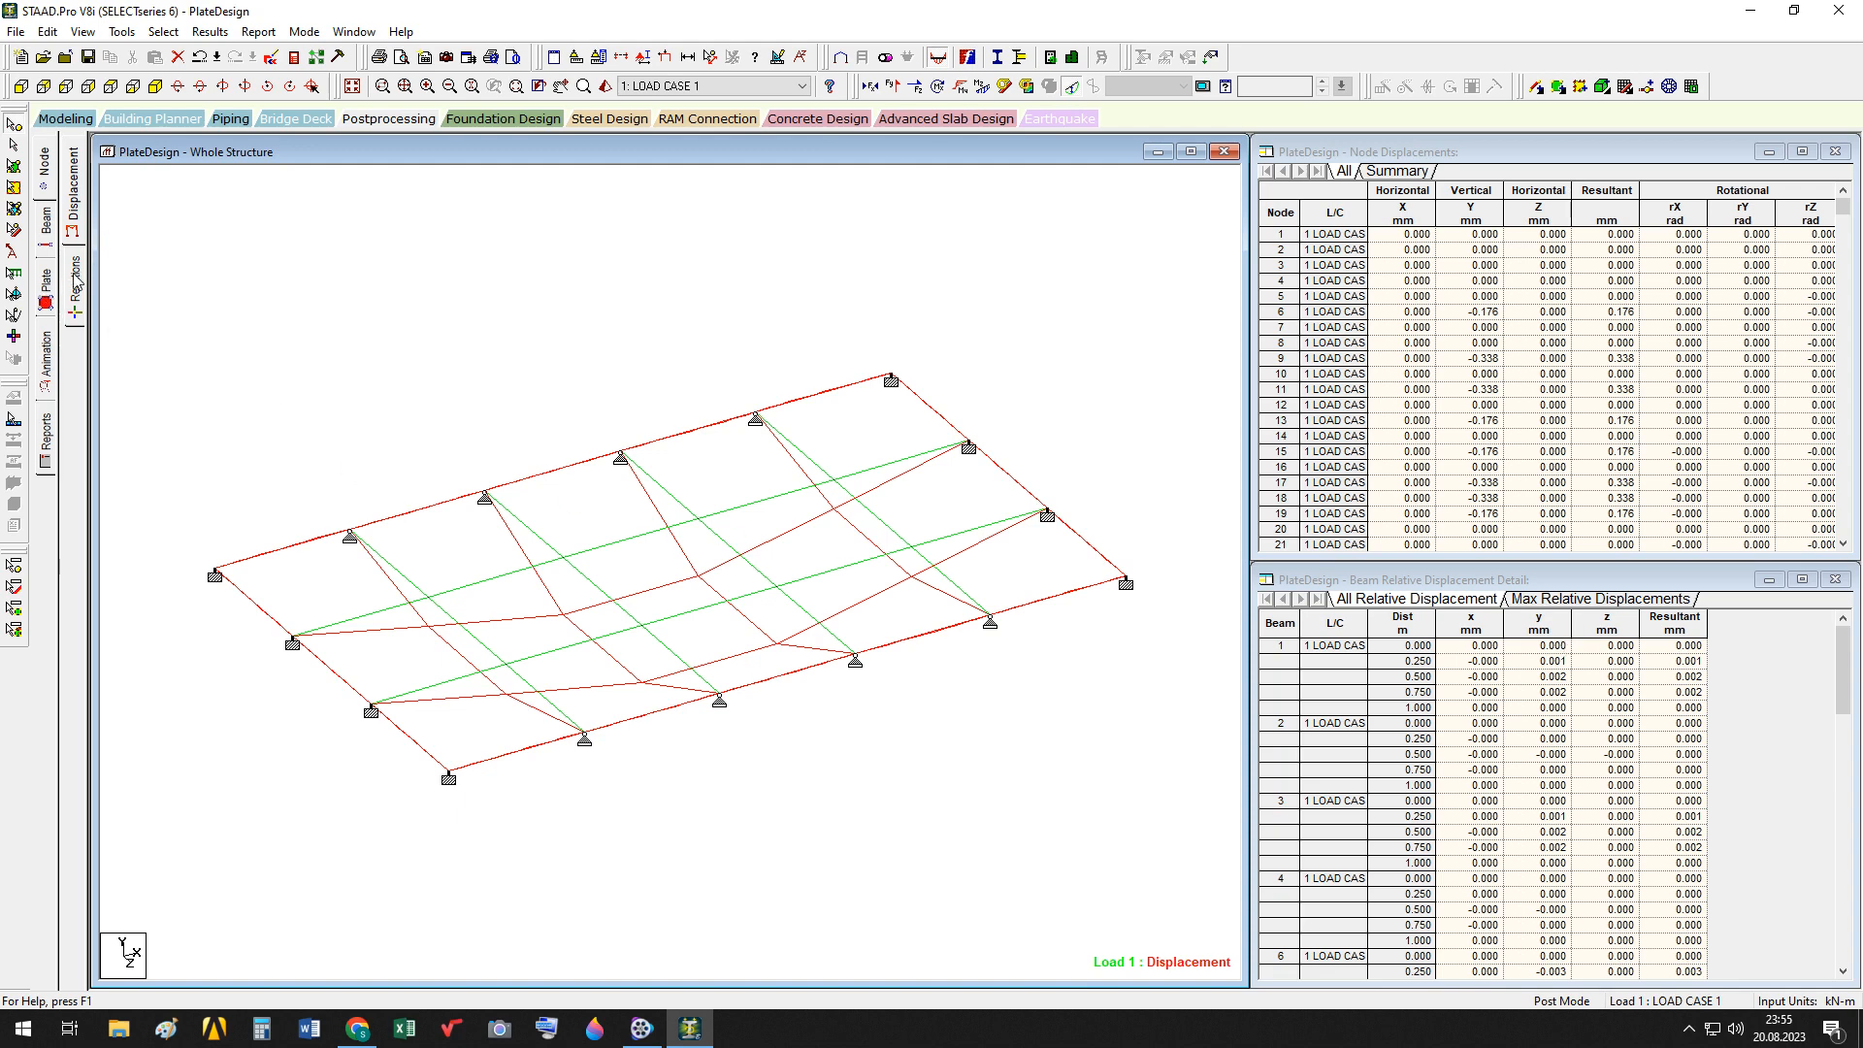
Open the beam force results and view the axial force, Shear Y and Shear Z diagrams alongside Bending Z, hiding each again
left_click(48, 231)
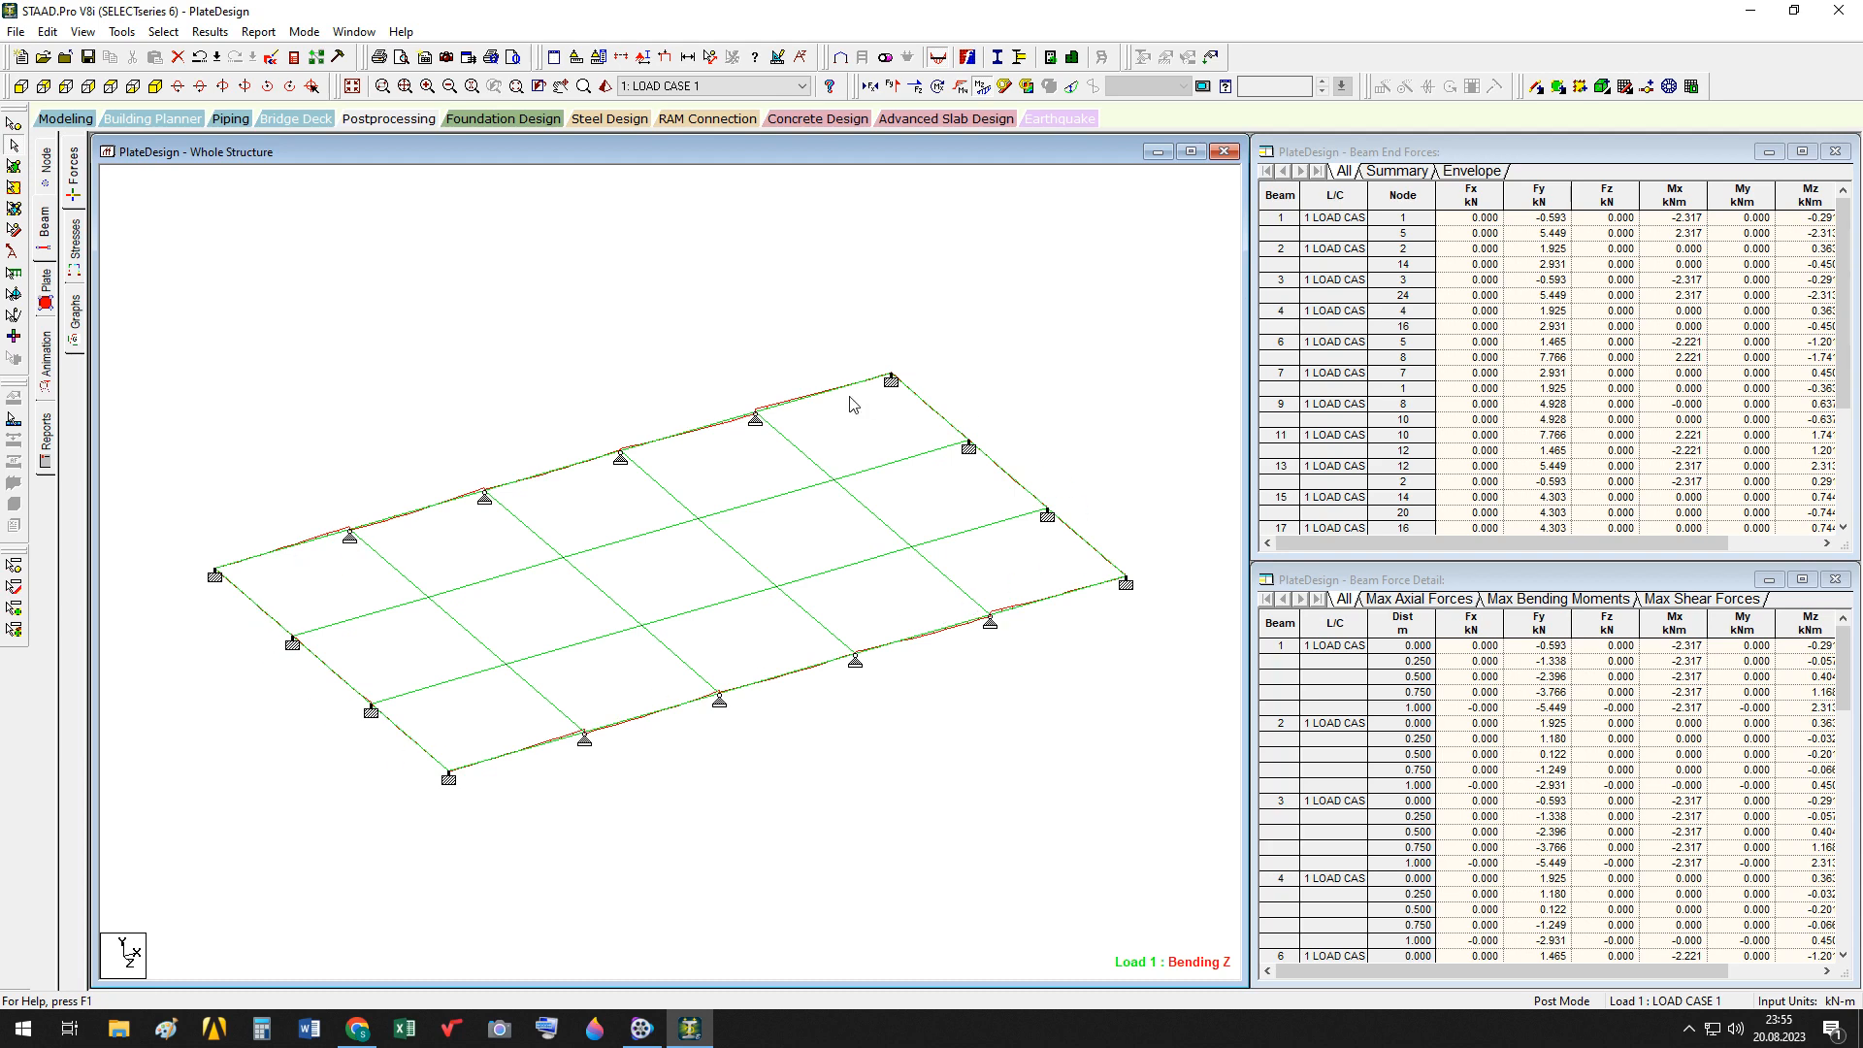
left_click(871, 88)
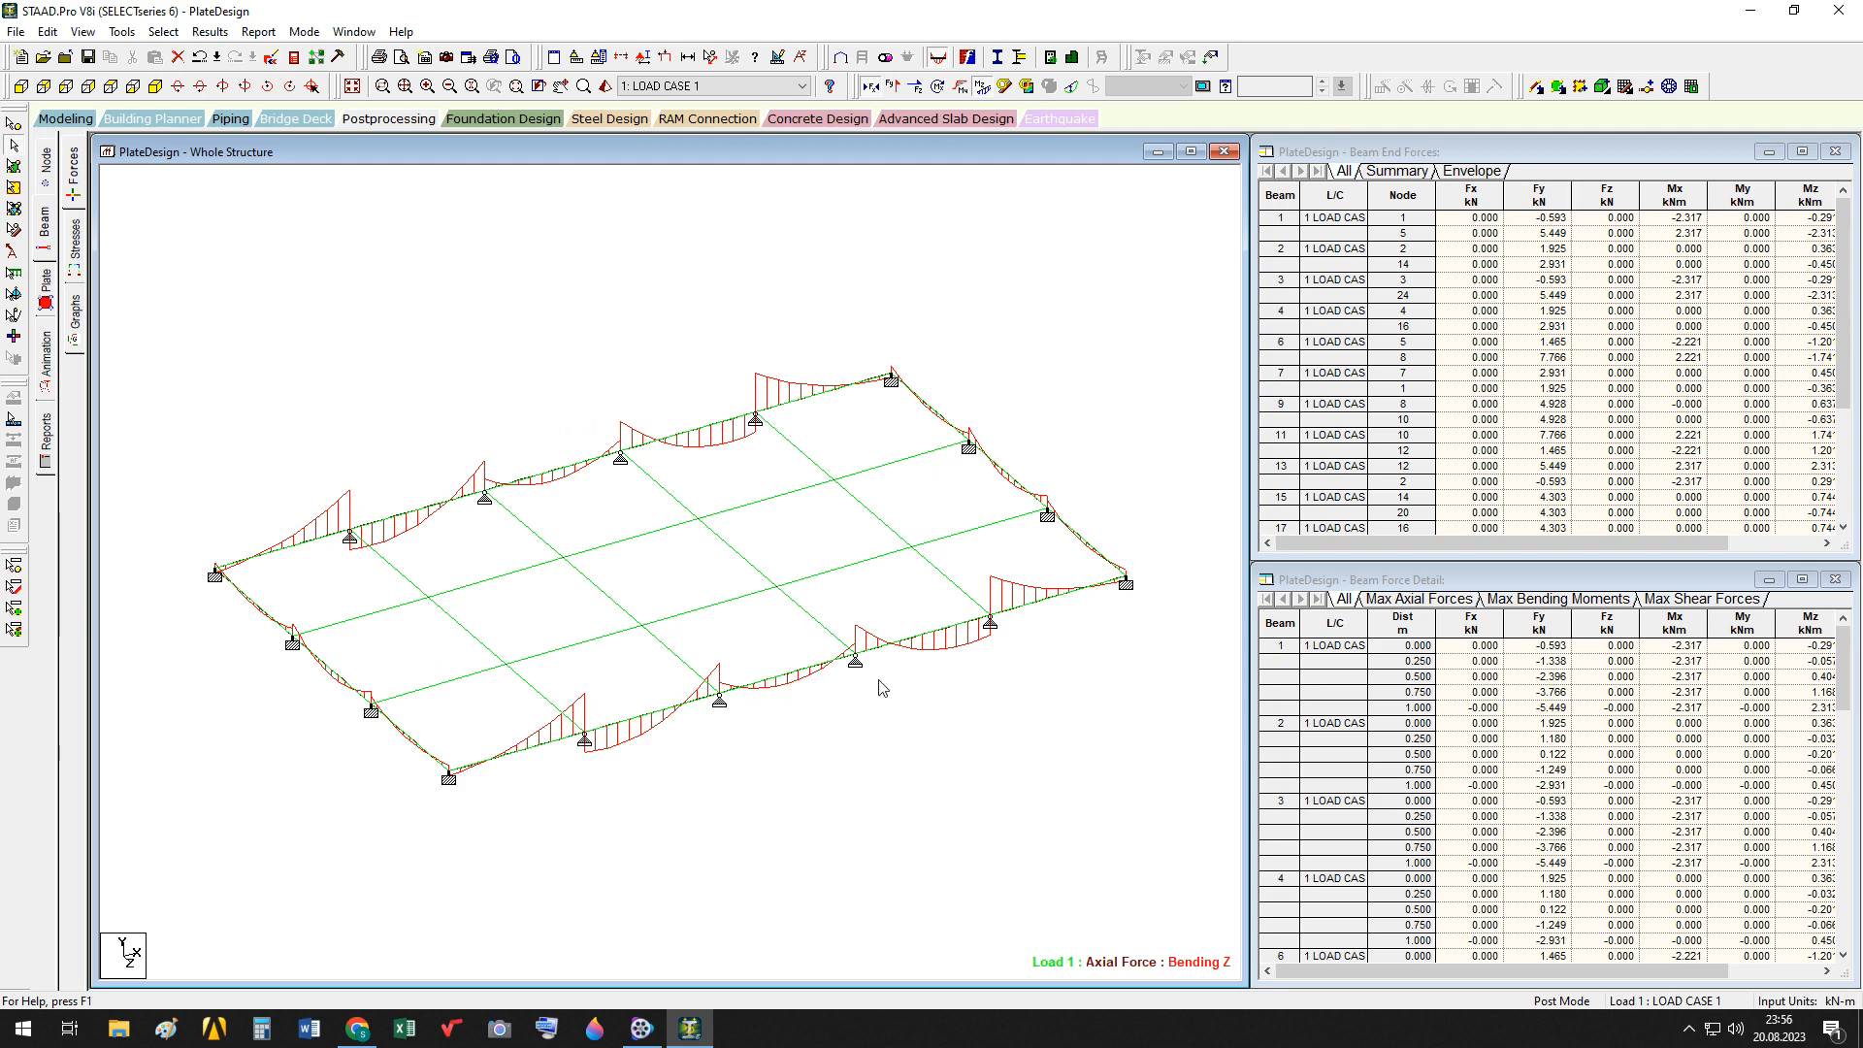
left_click(894, 87)
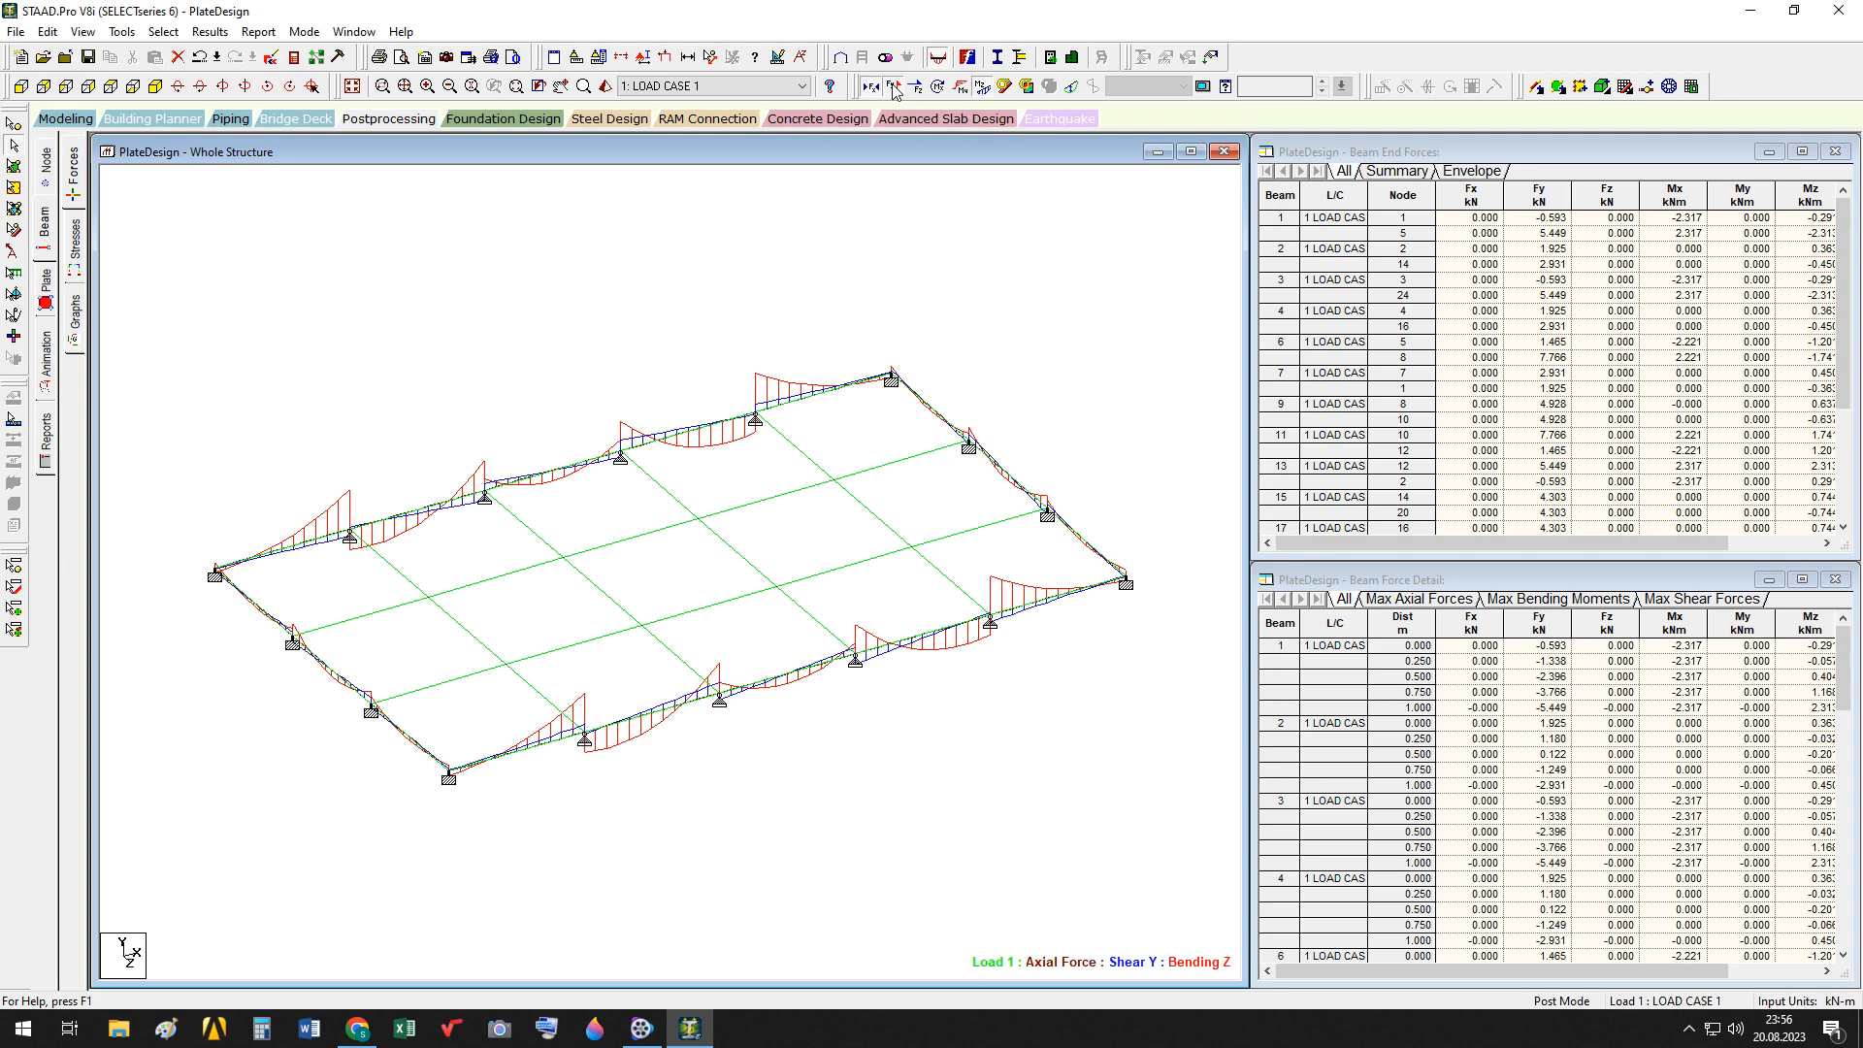
left_click(871, 87)
left_click(894, 87)
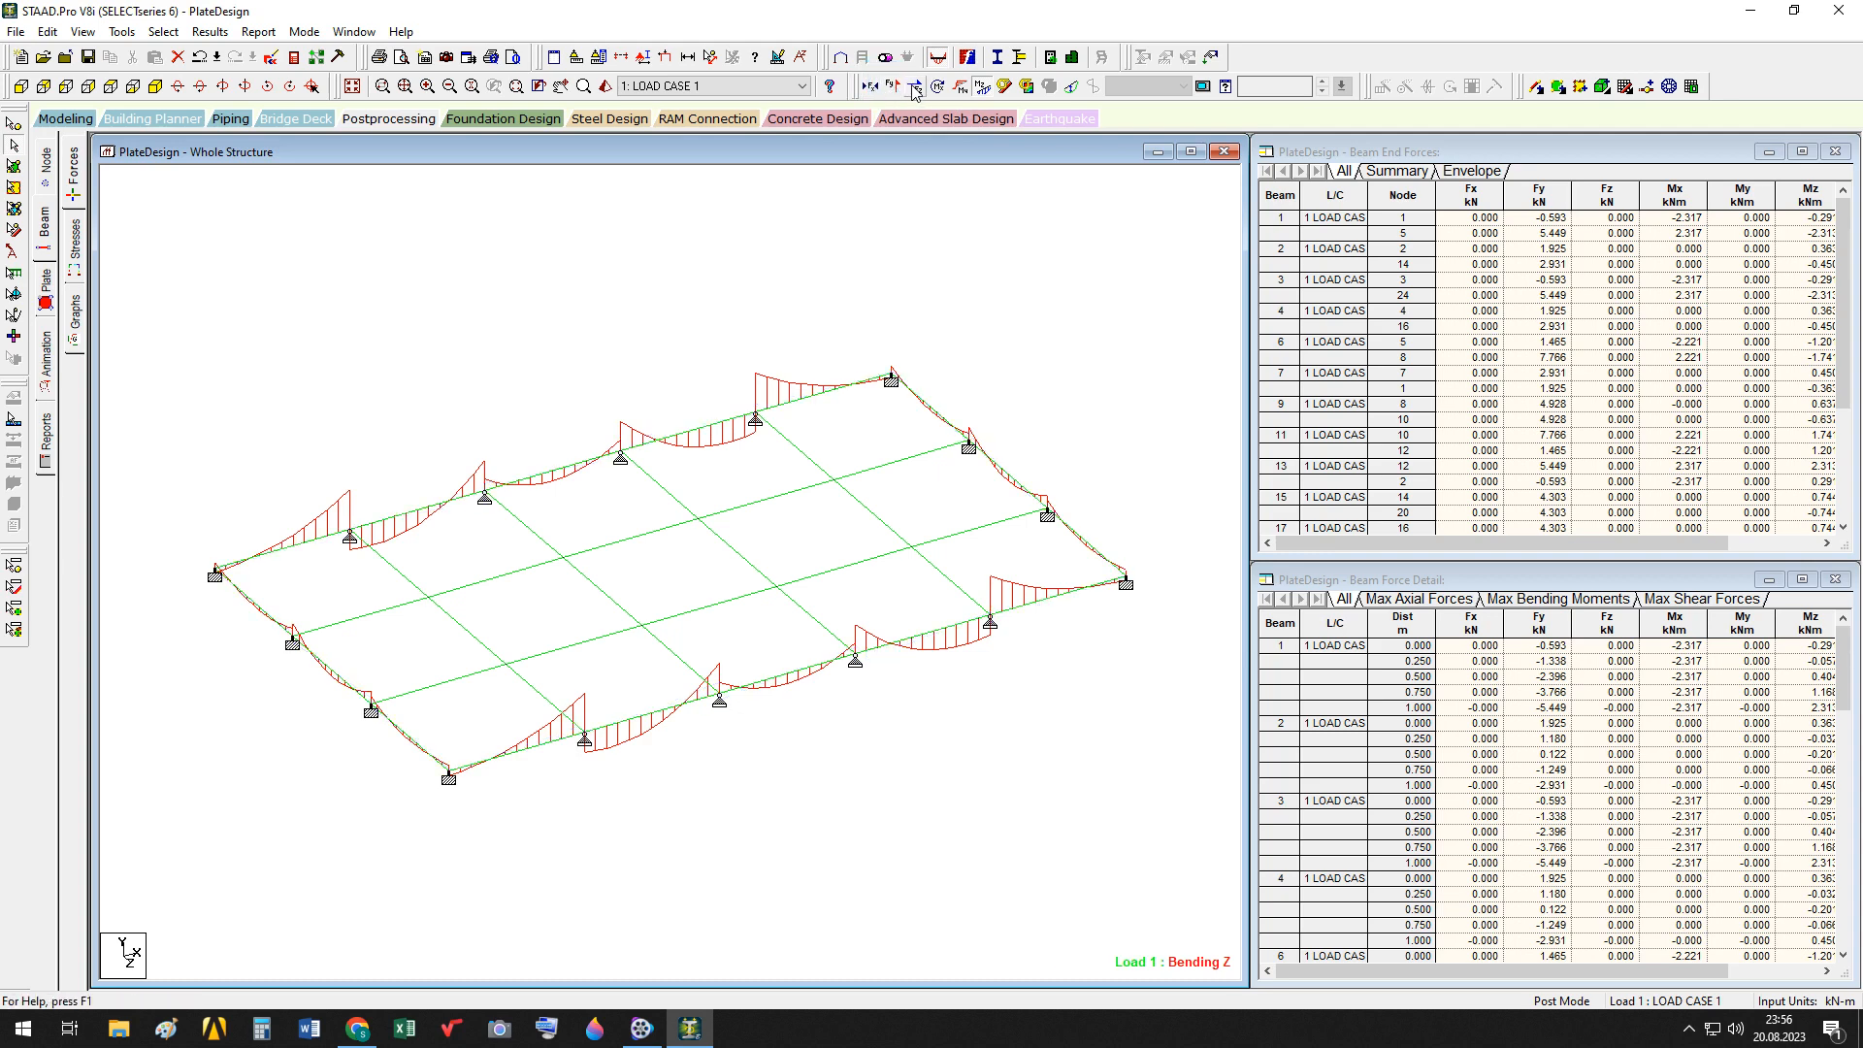
left_click(917, 87)
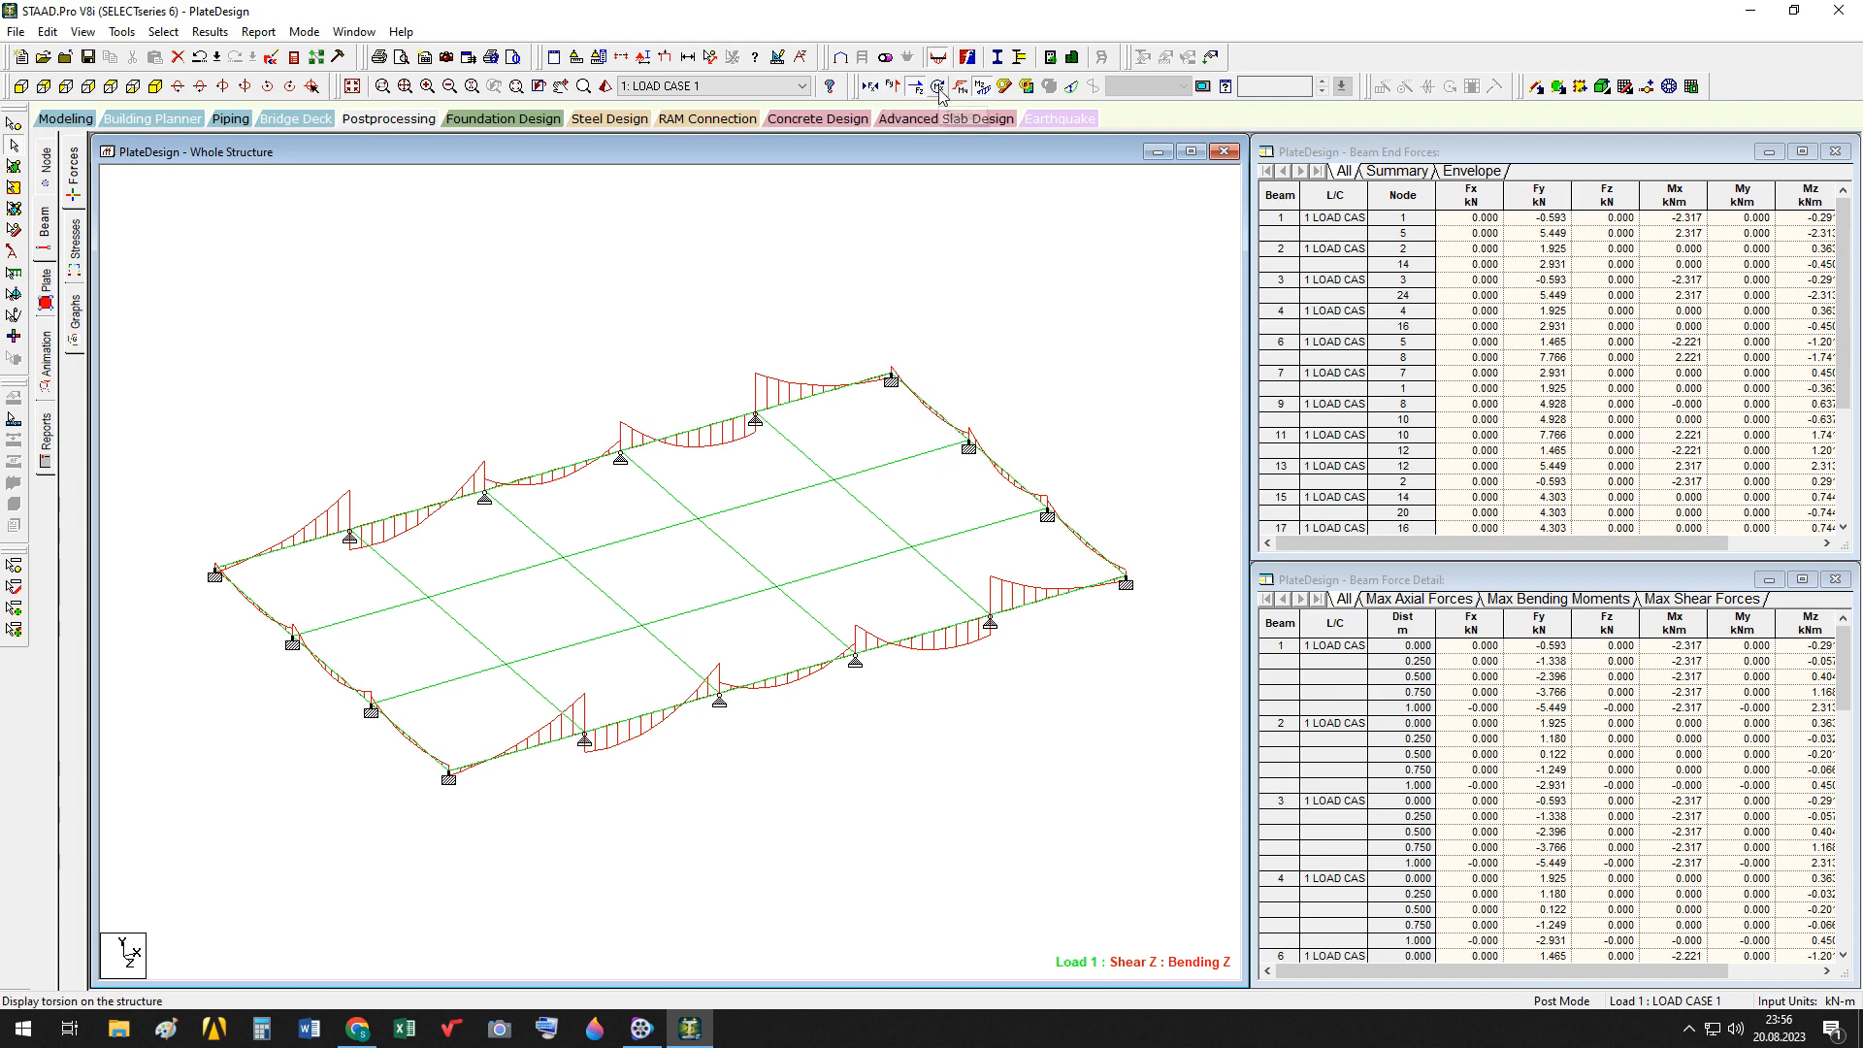
left_click(917, 87)
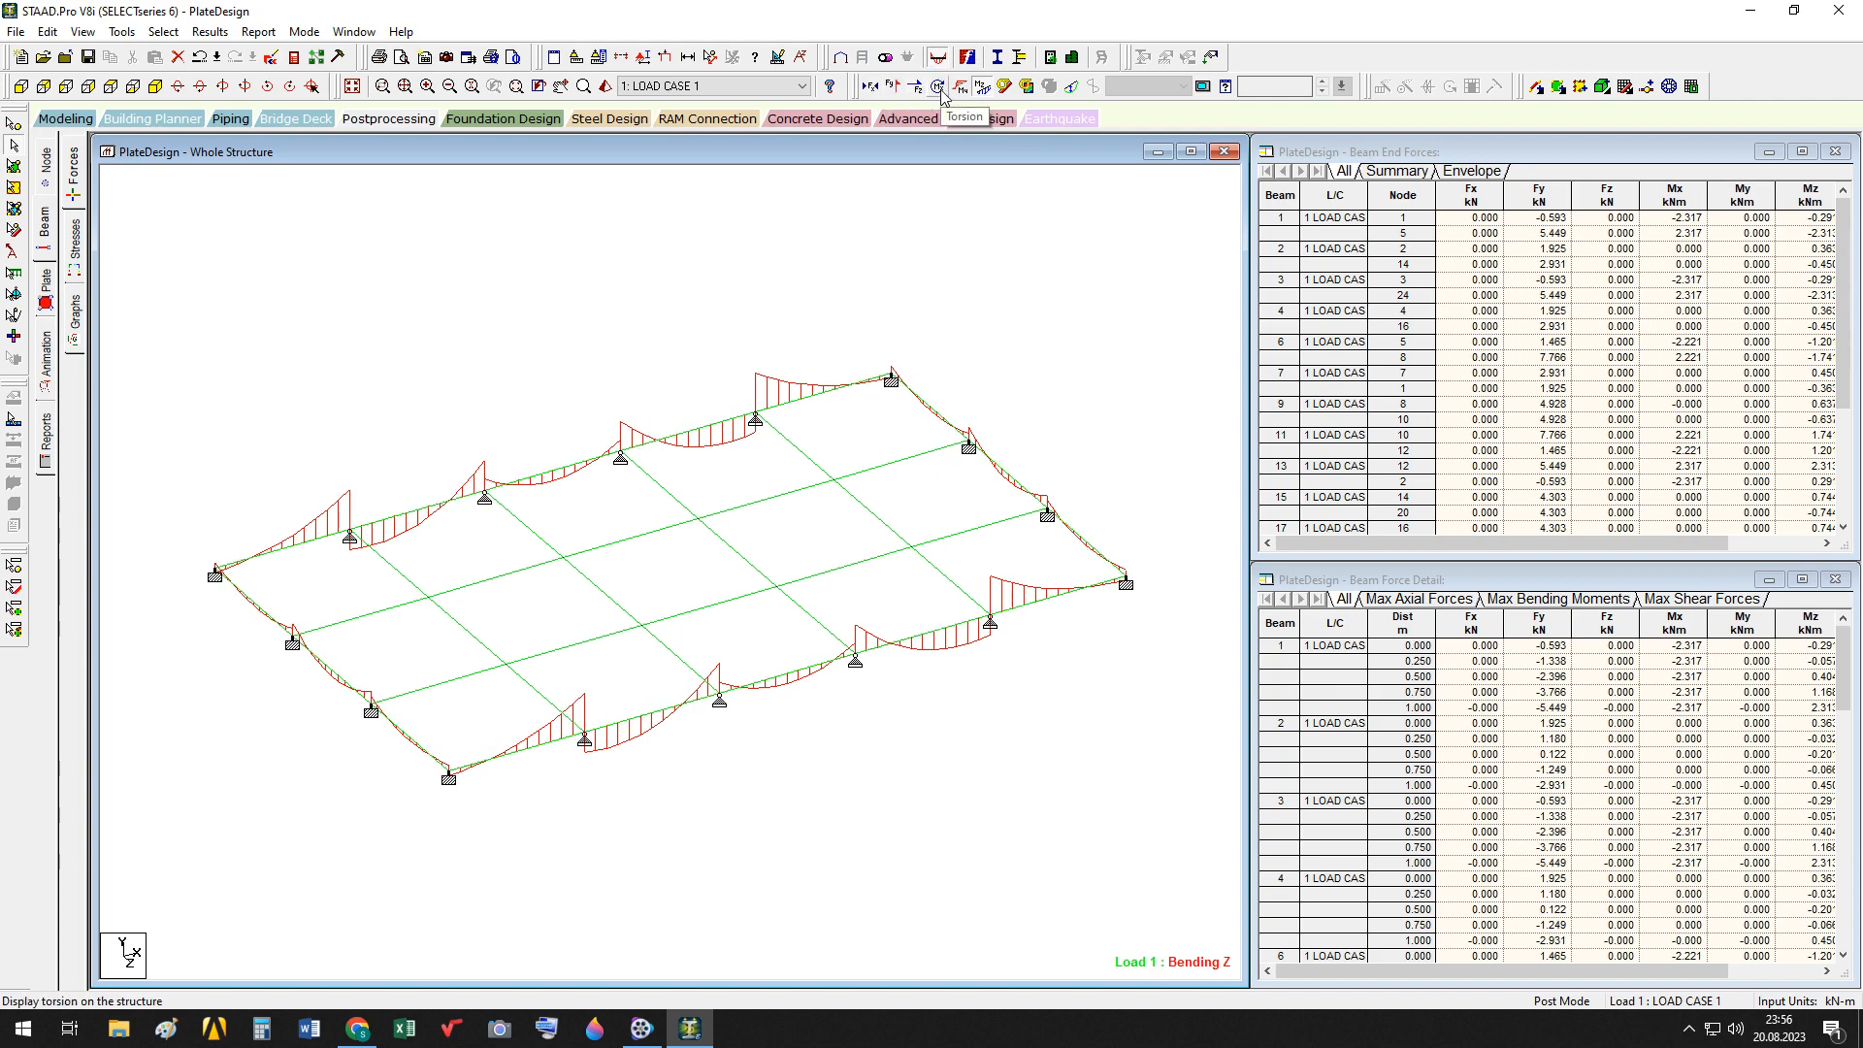
Hide the Bending Z diagram and view the Shear Z, torsion and Bending Y diagrams of the edge beams one at a time
left_click(984, 88)
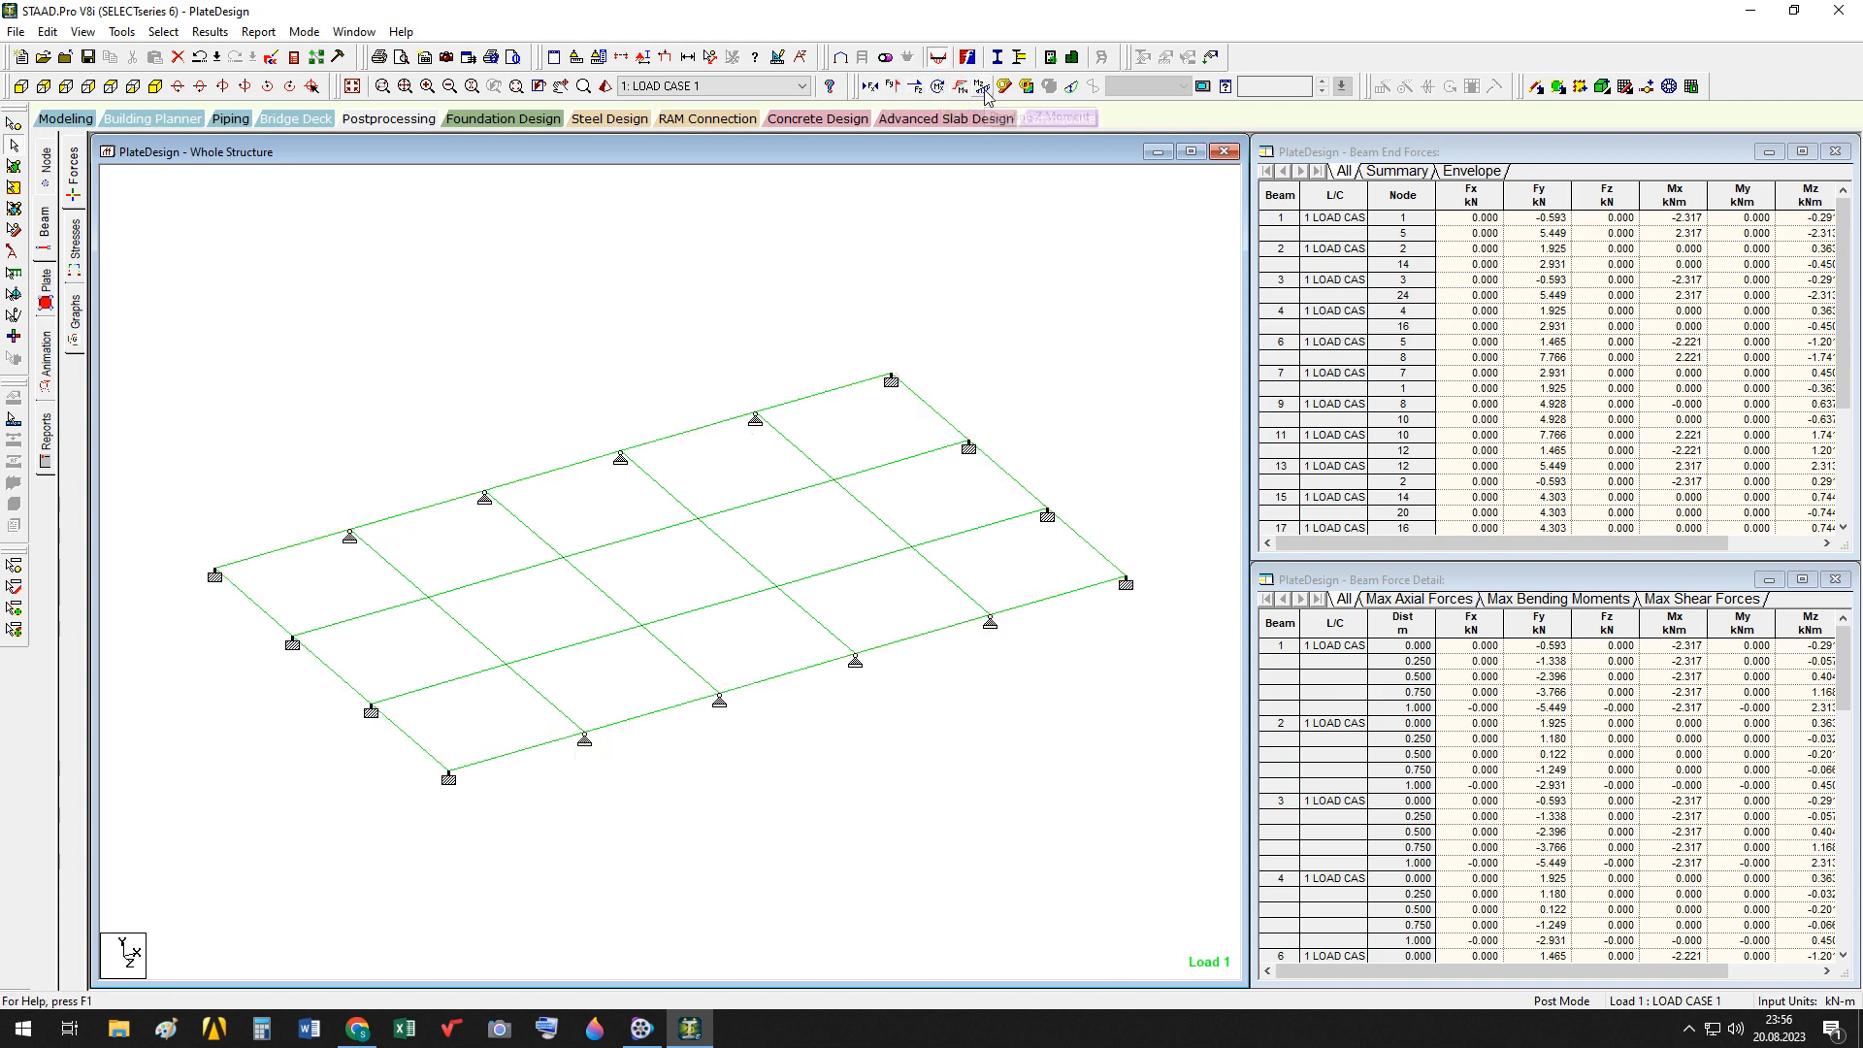
left_click(893, 89)
left_click(915, 89)
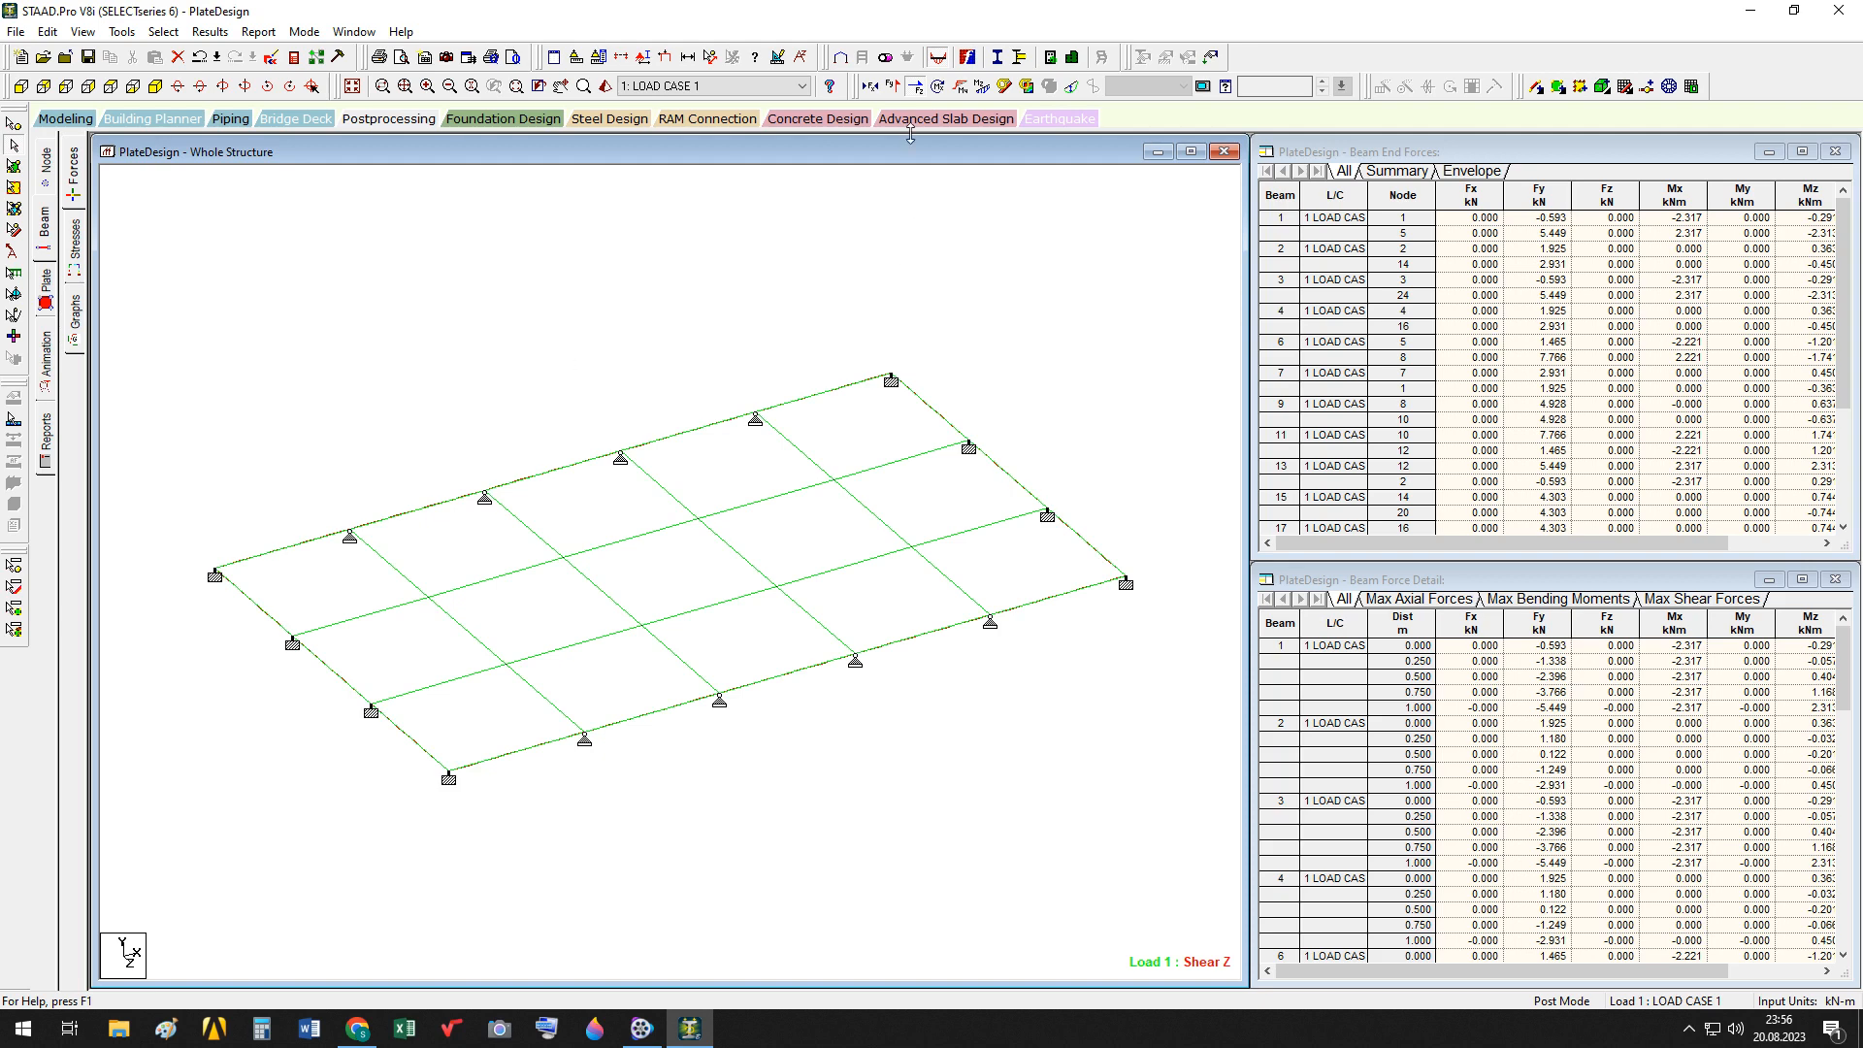
left_click(938, 86)
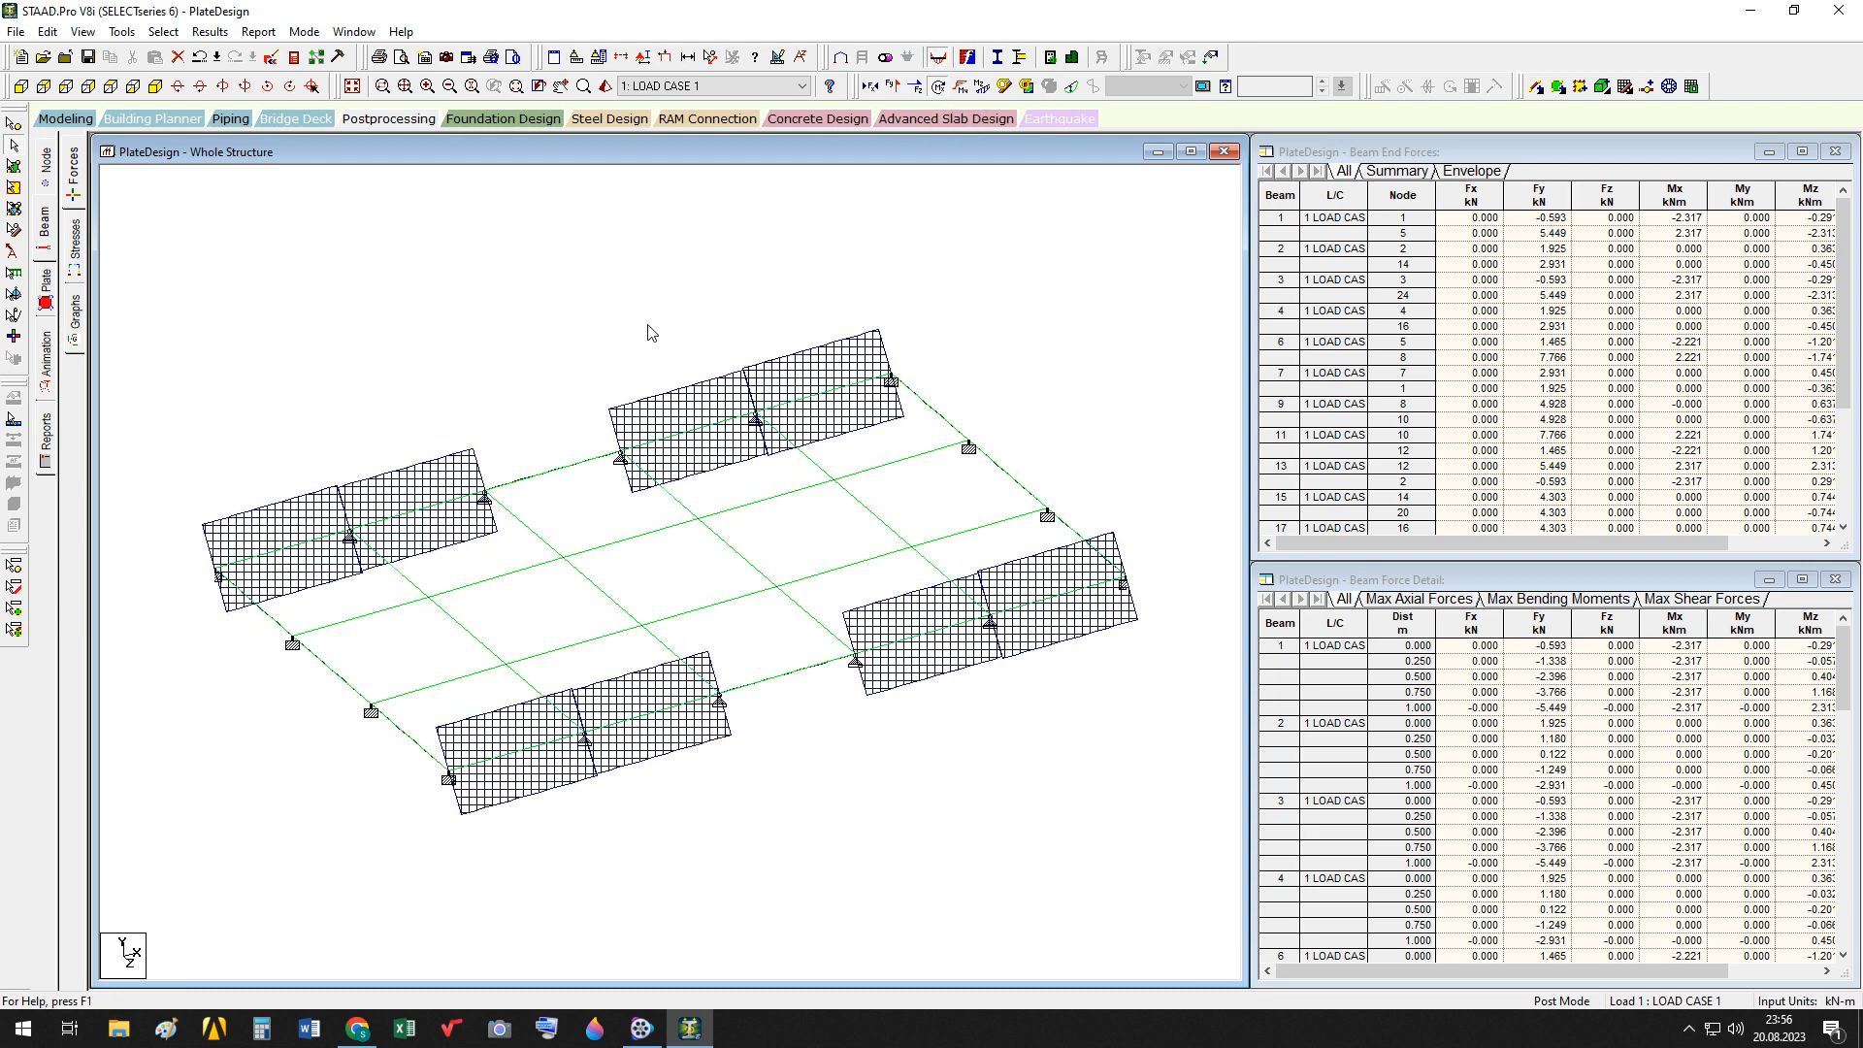
left_click(960, 88)
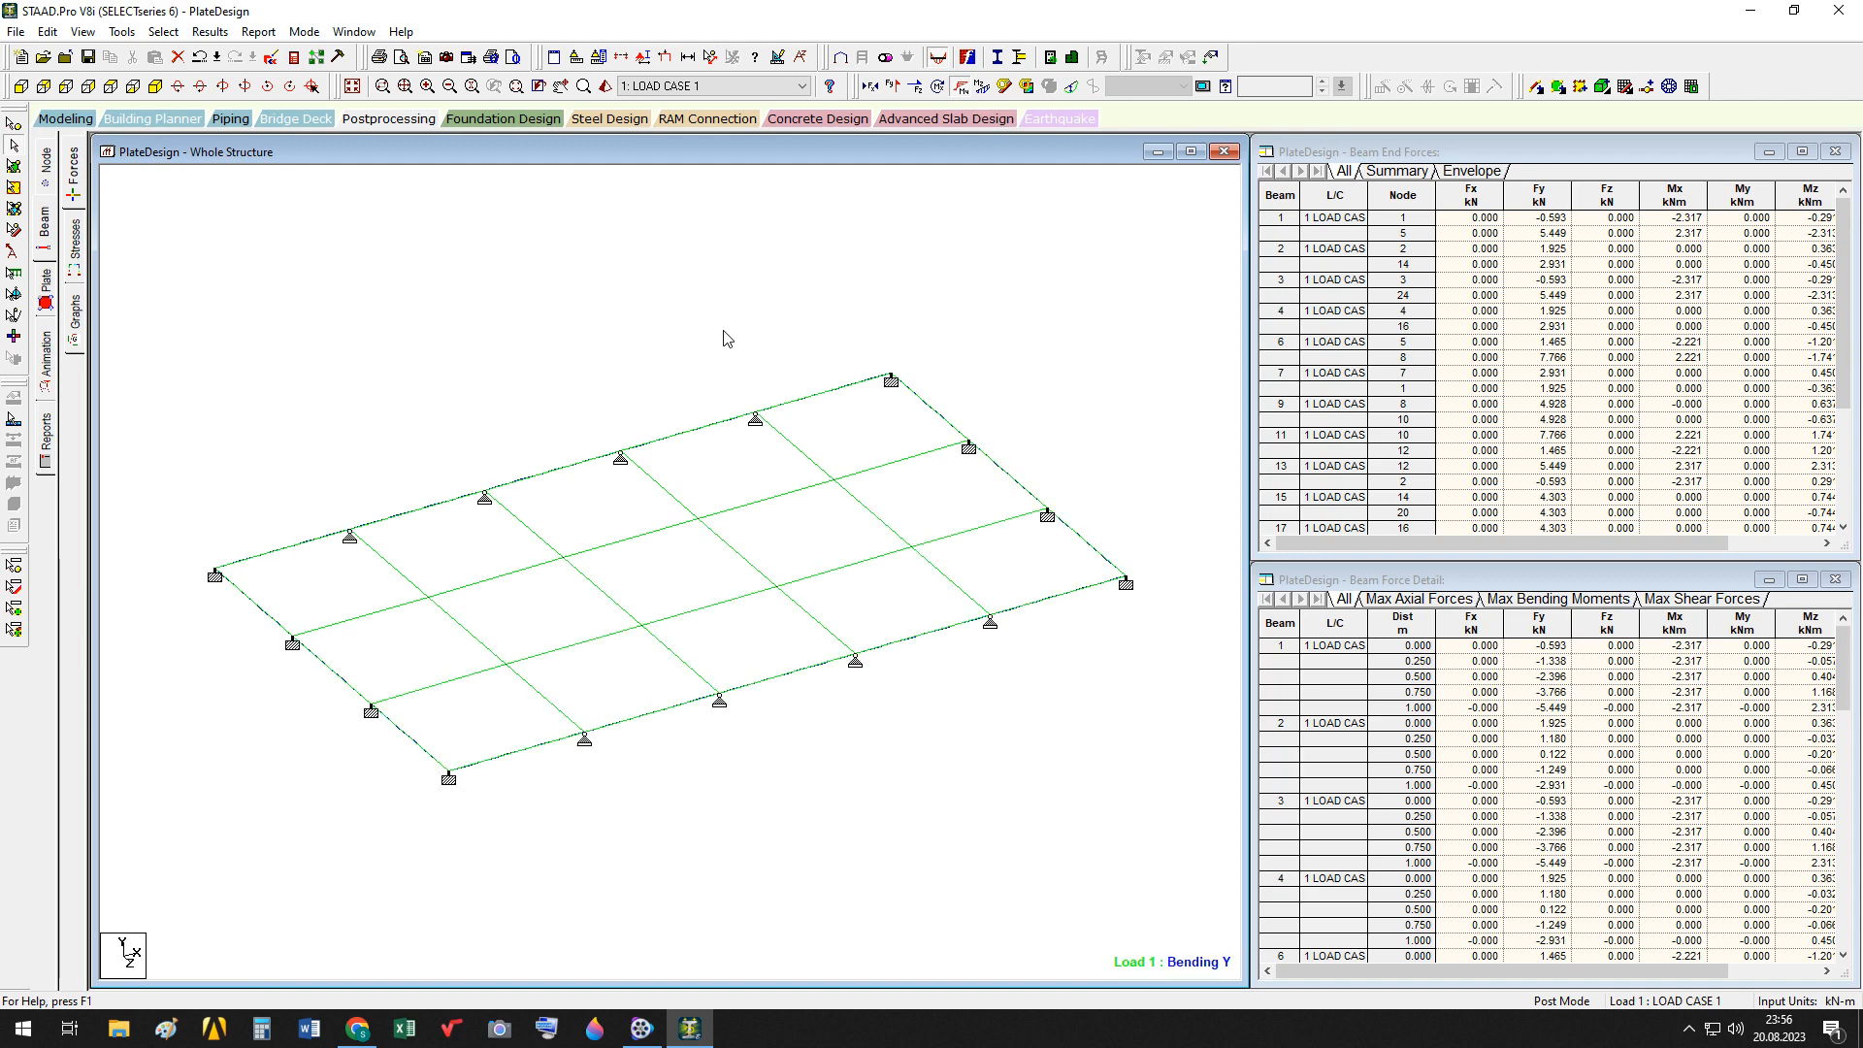
View the Bending Z diagram and the beam stress diagram of the edge beams separately, and clear both
left_click(982, 86)
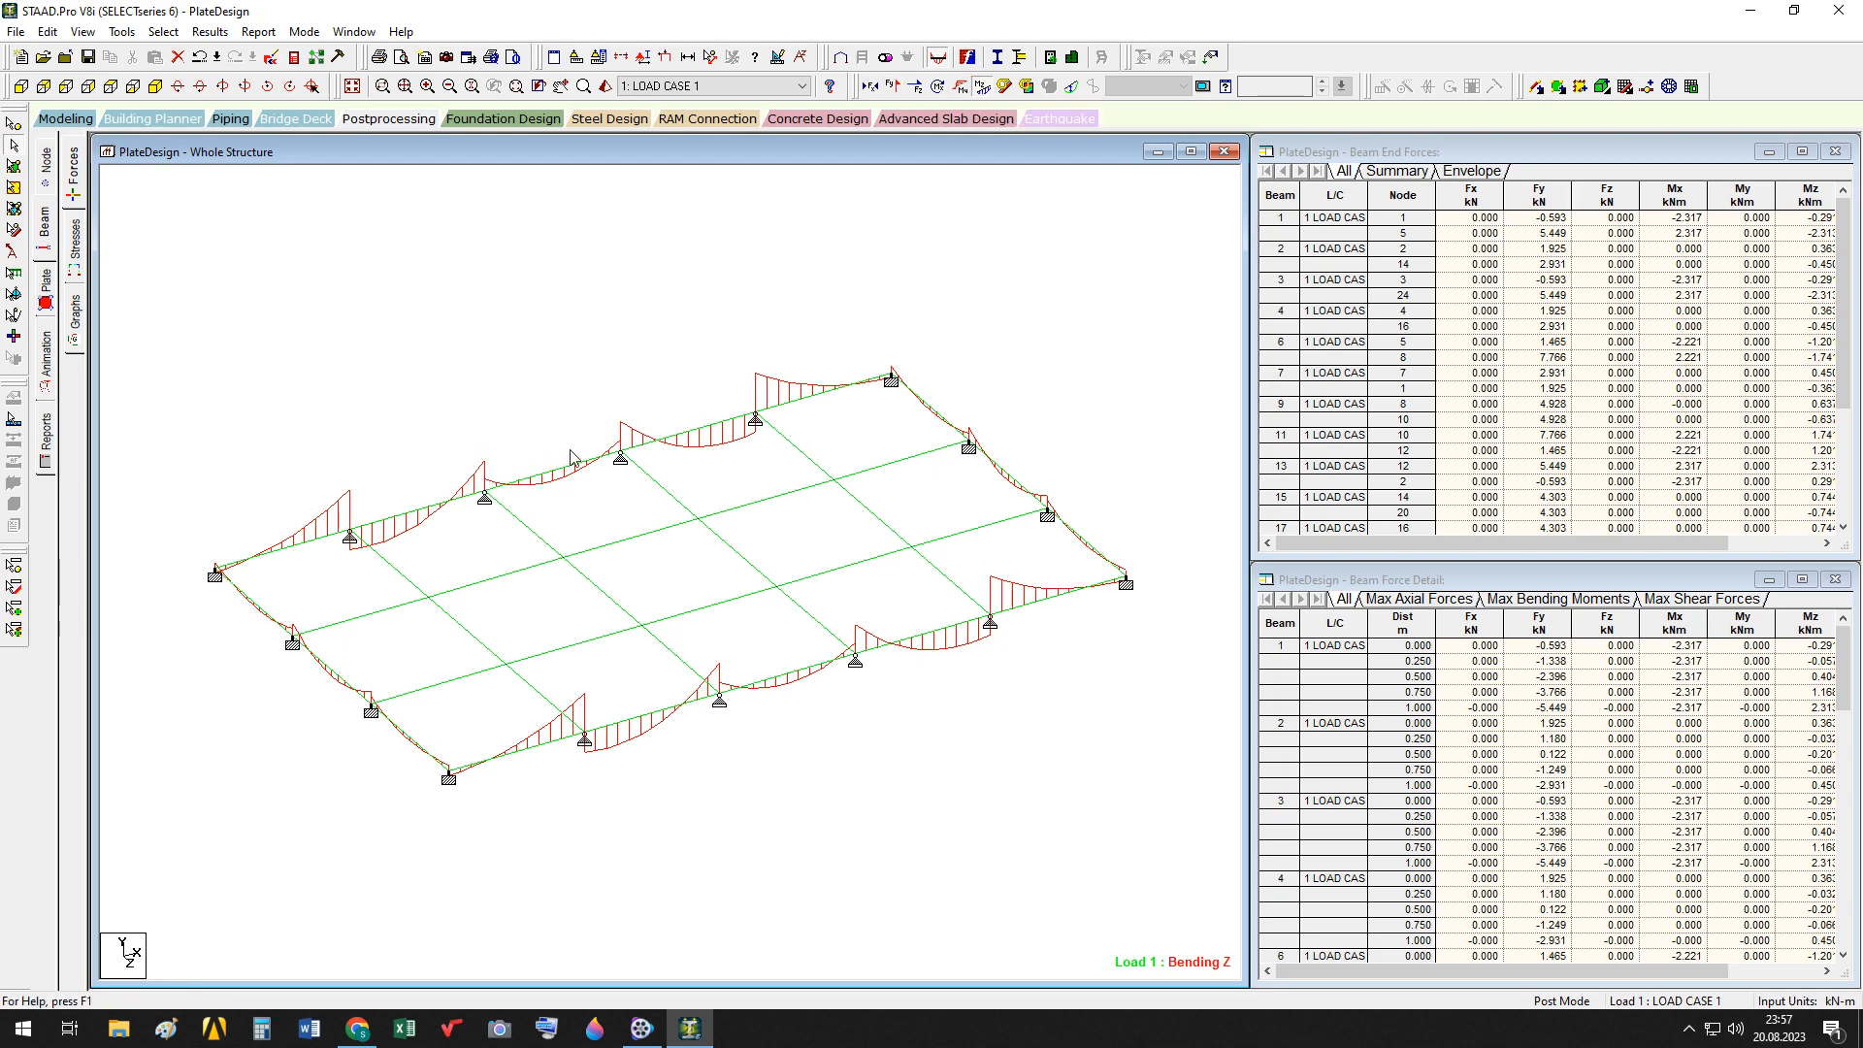
left_click(982, 86)
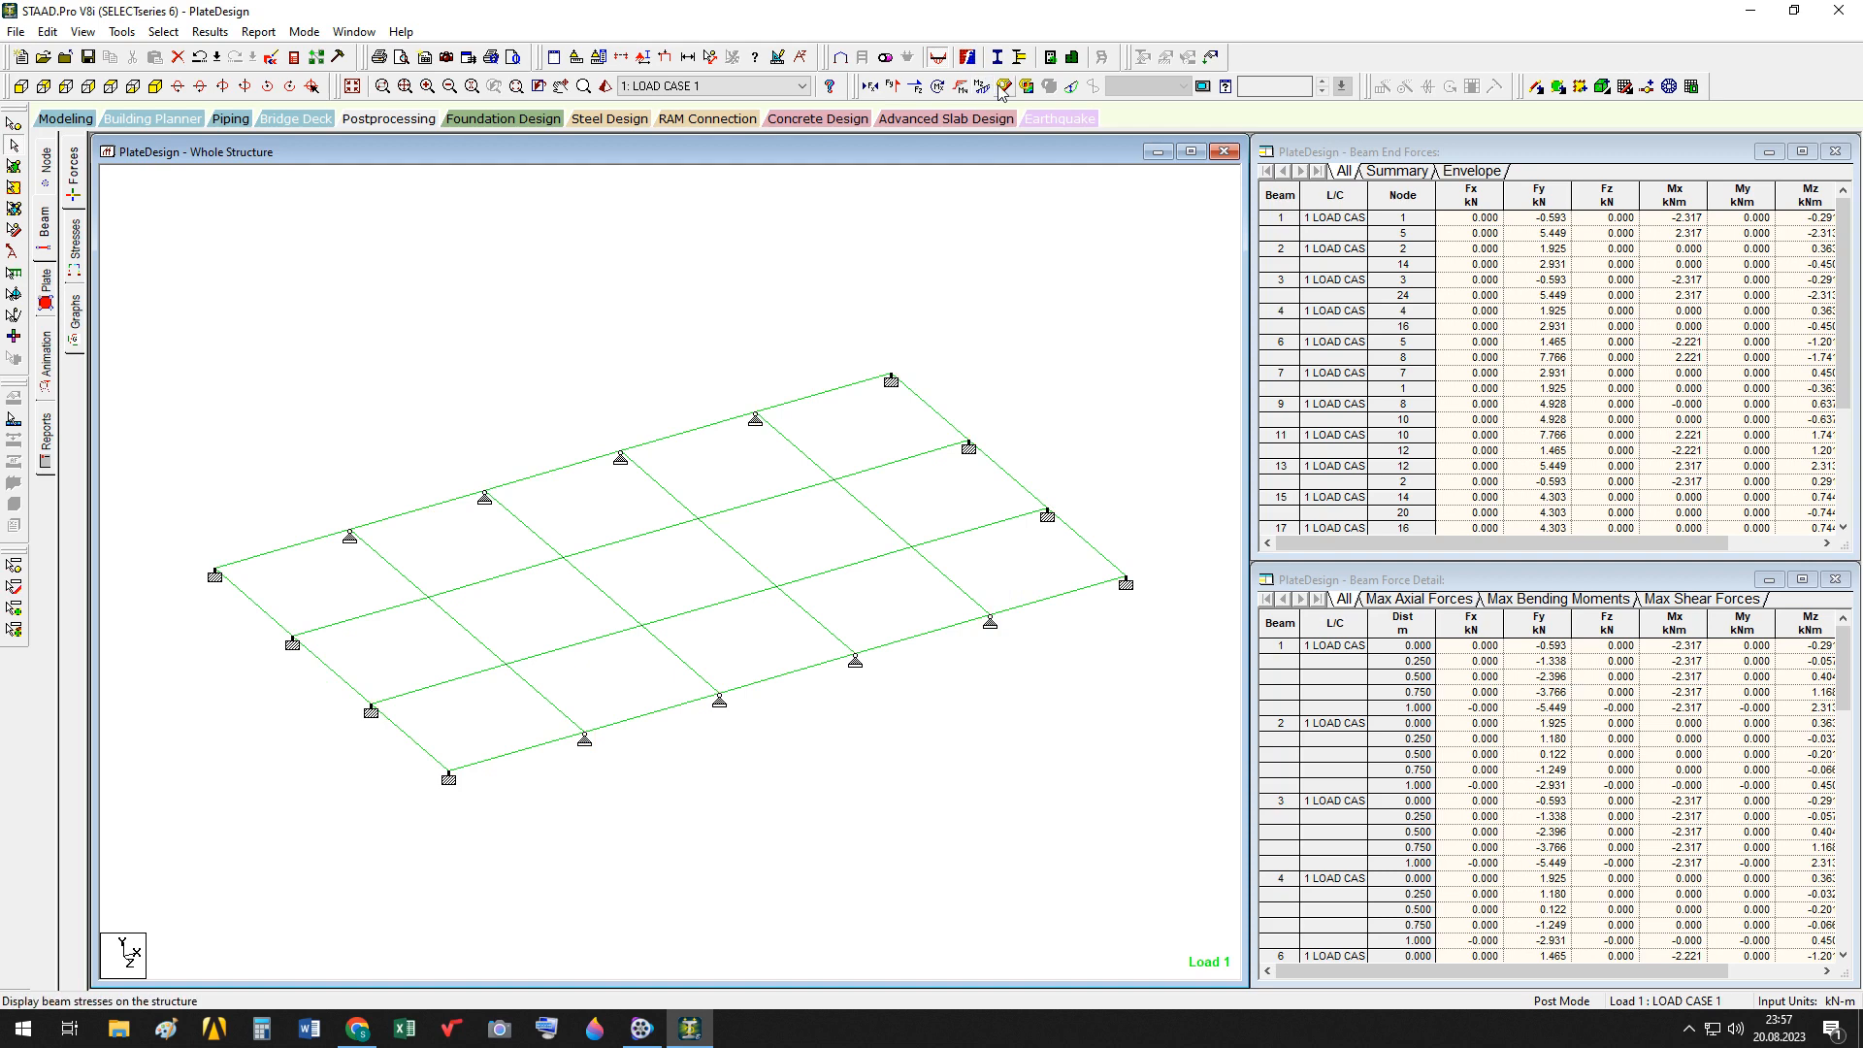
left_click(1002, 86)
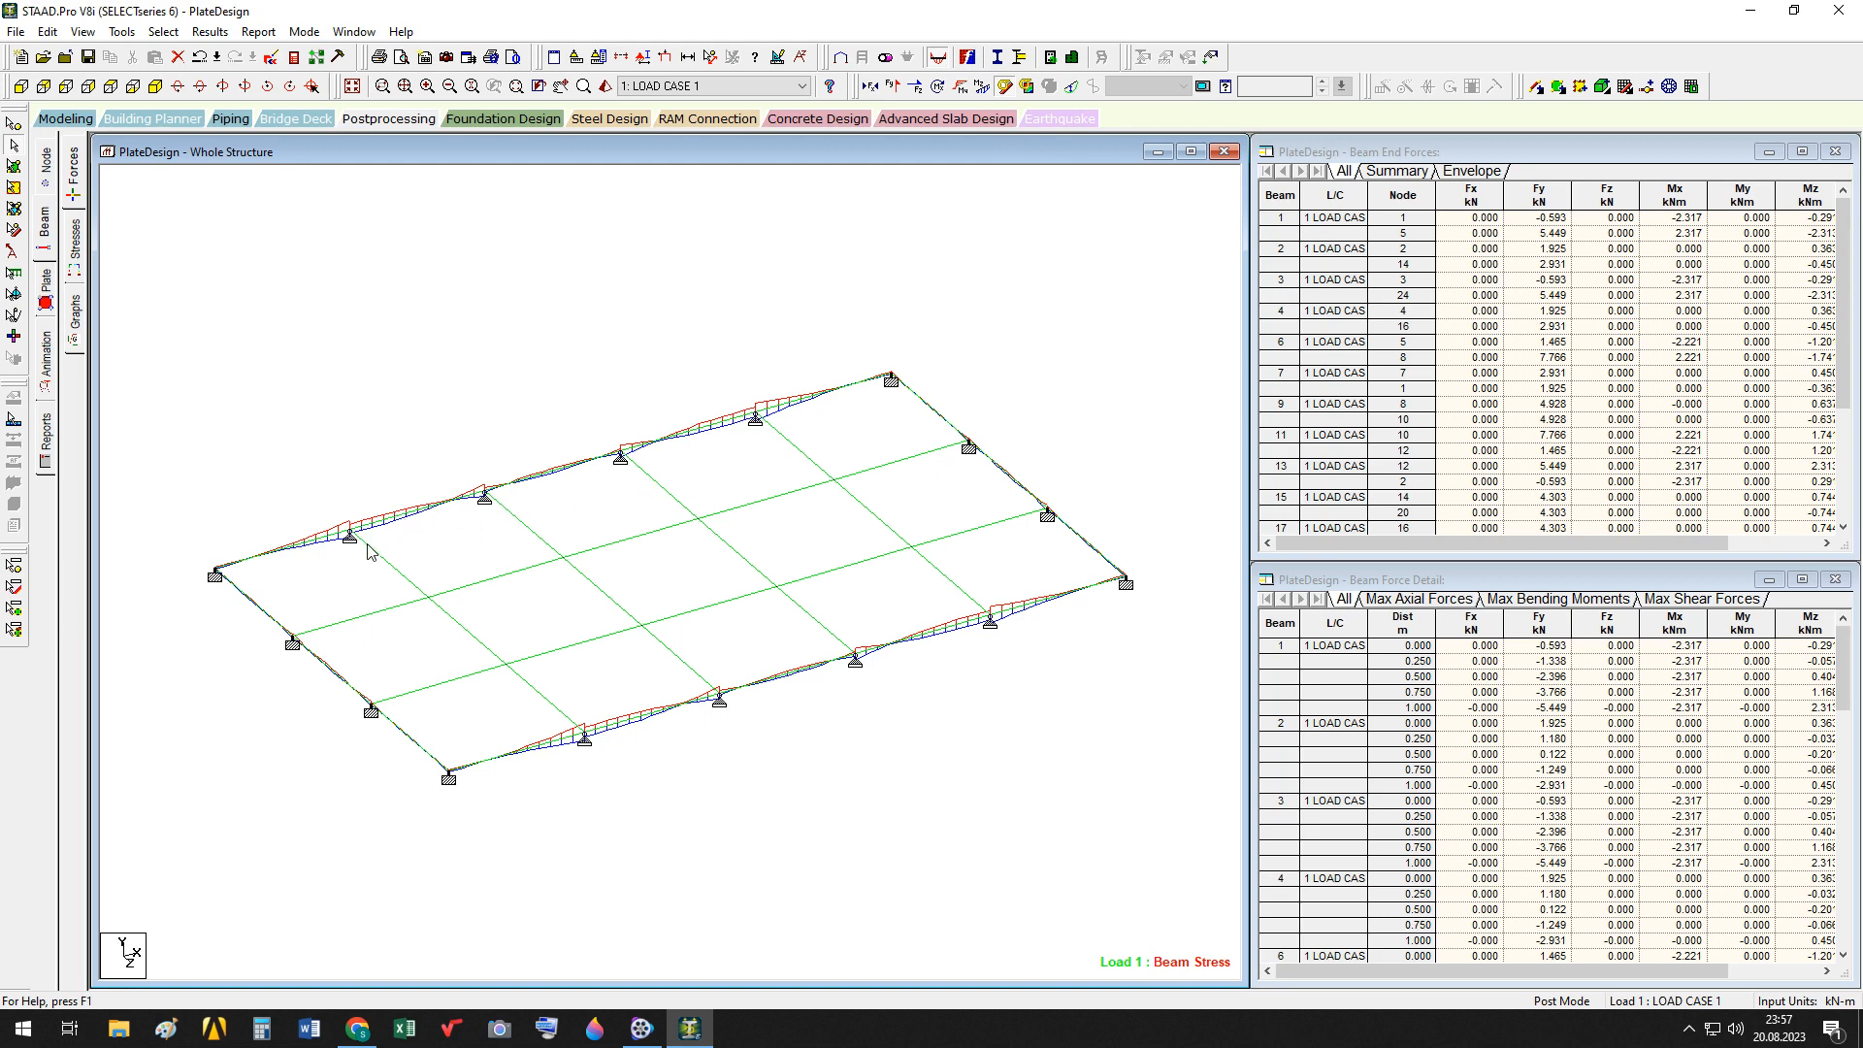
left_click(1005, 88)
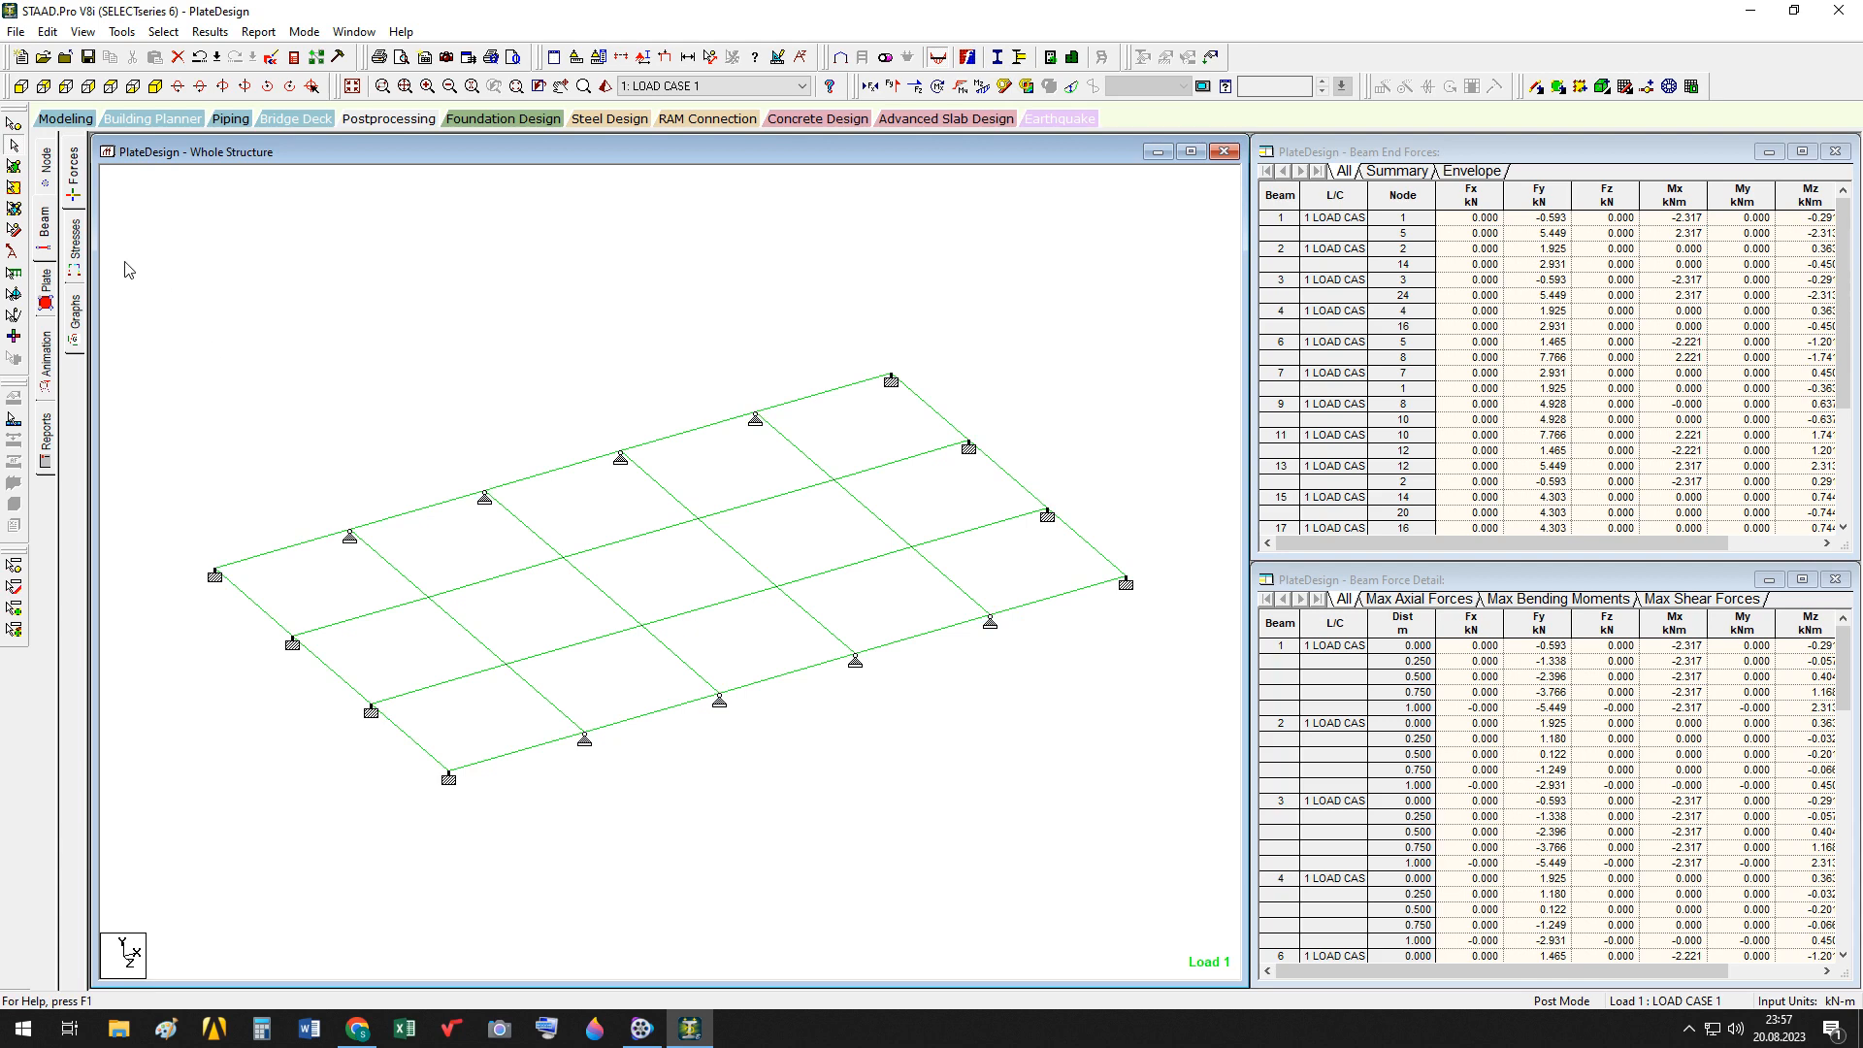
Switch to the plate contour results and cancel the diagram settings without choosing a stress type
left_click(46, 292)
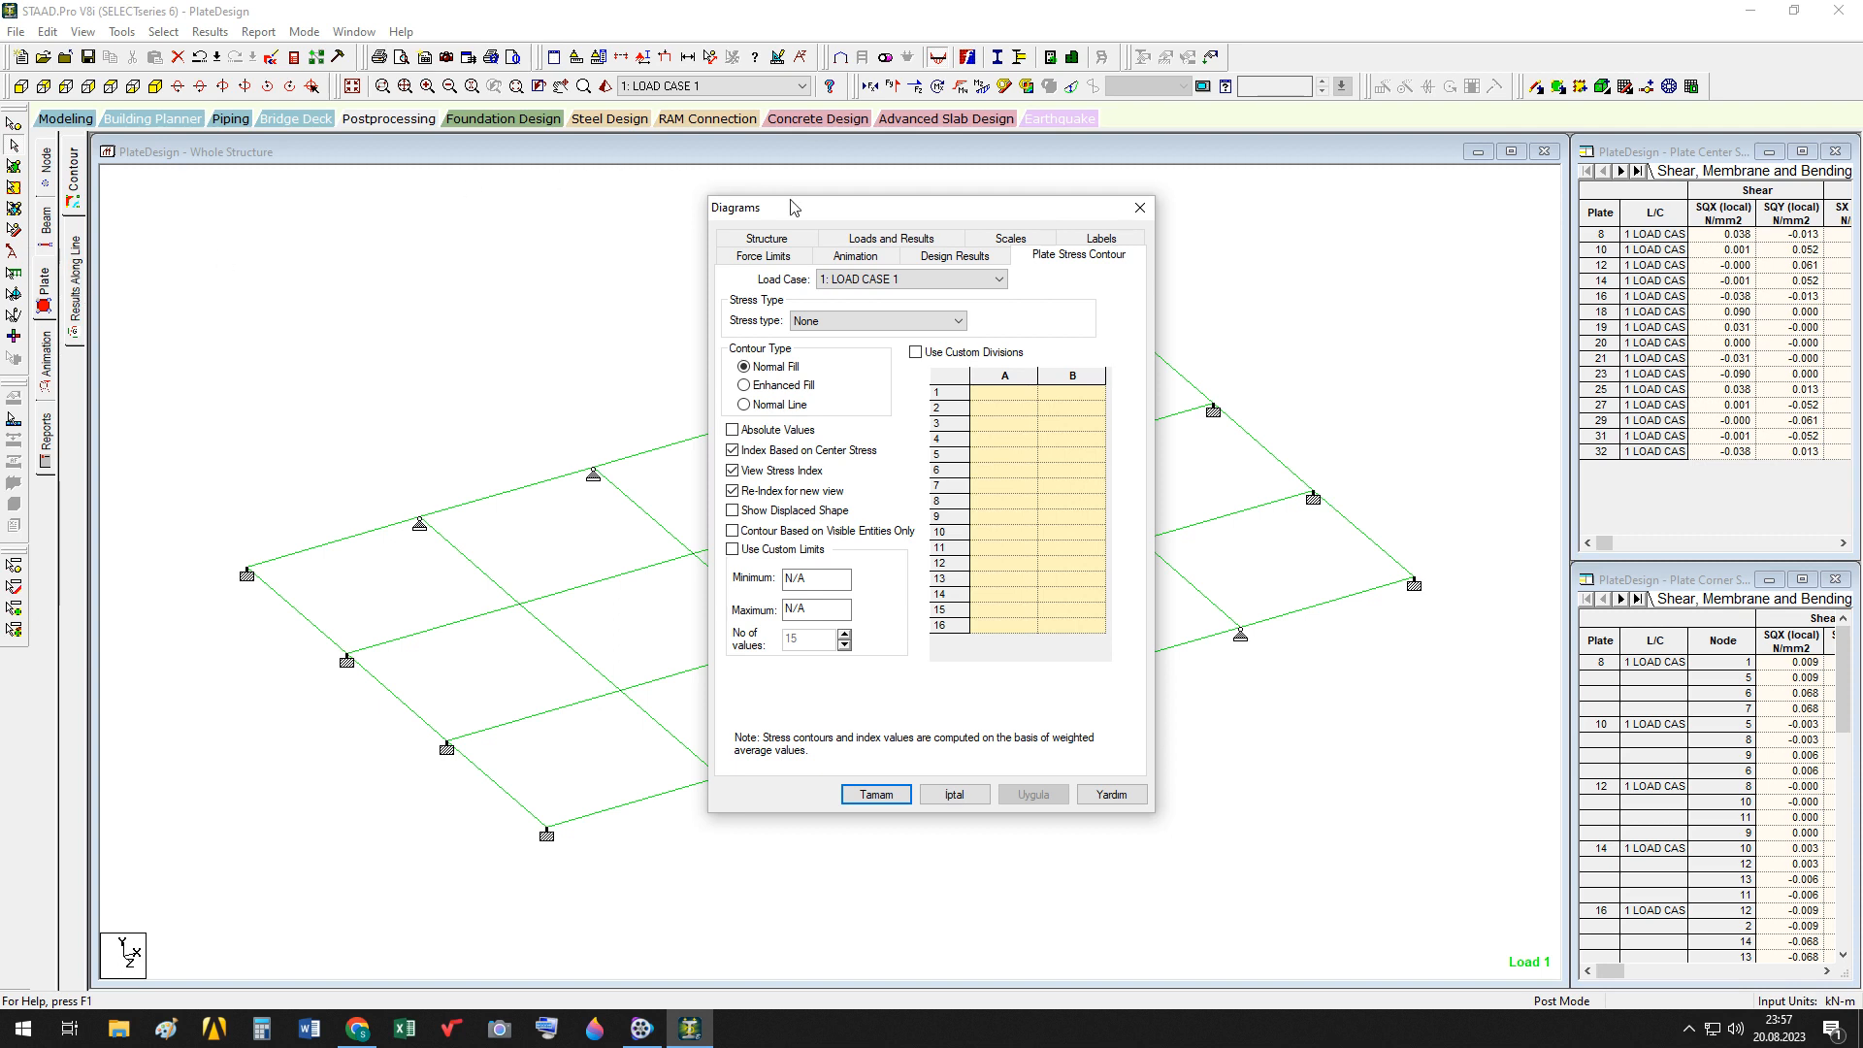
left_click_drag(791, 207, 560, 200)
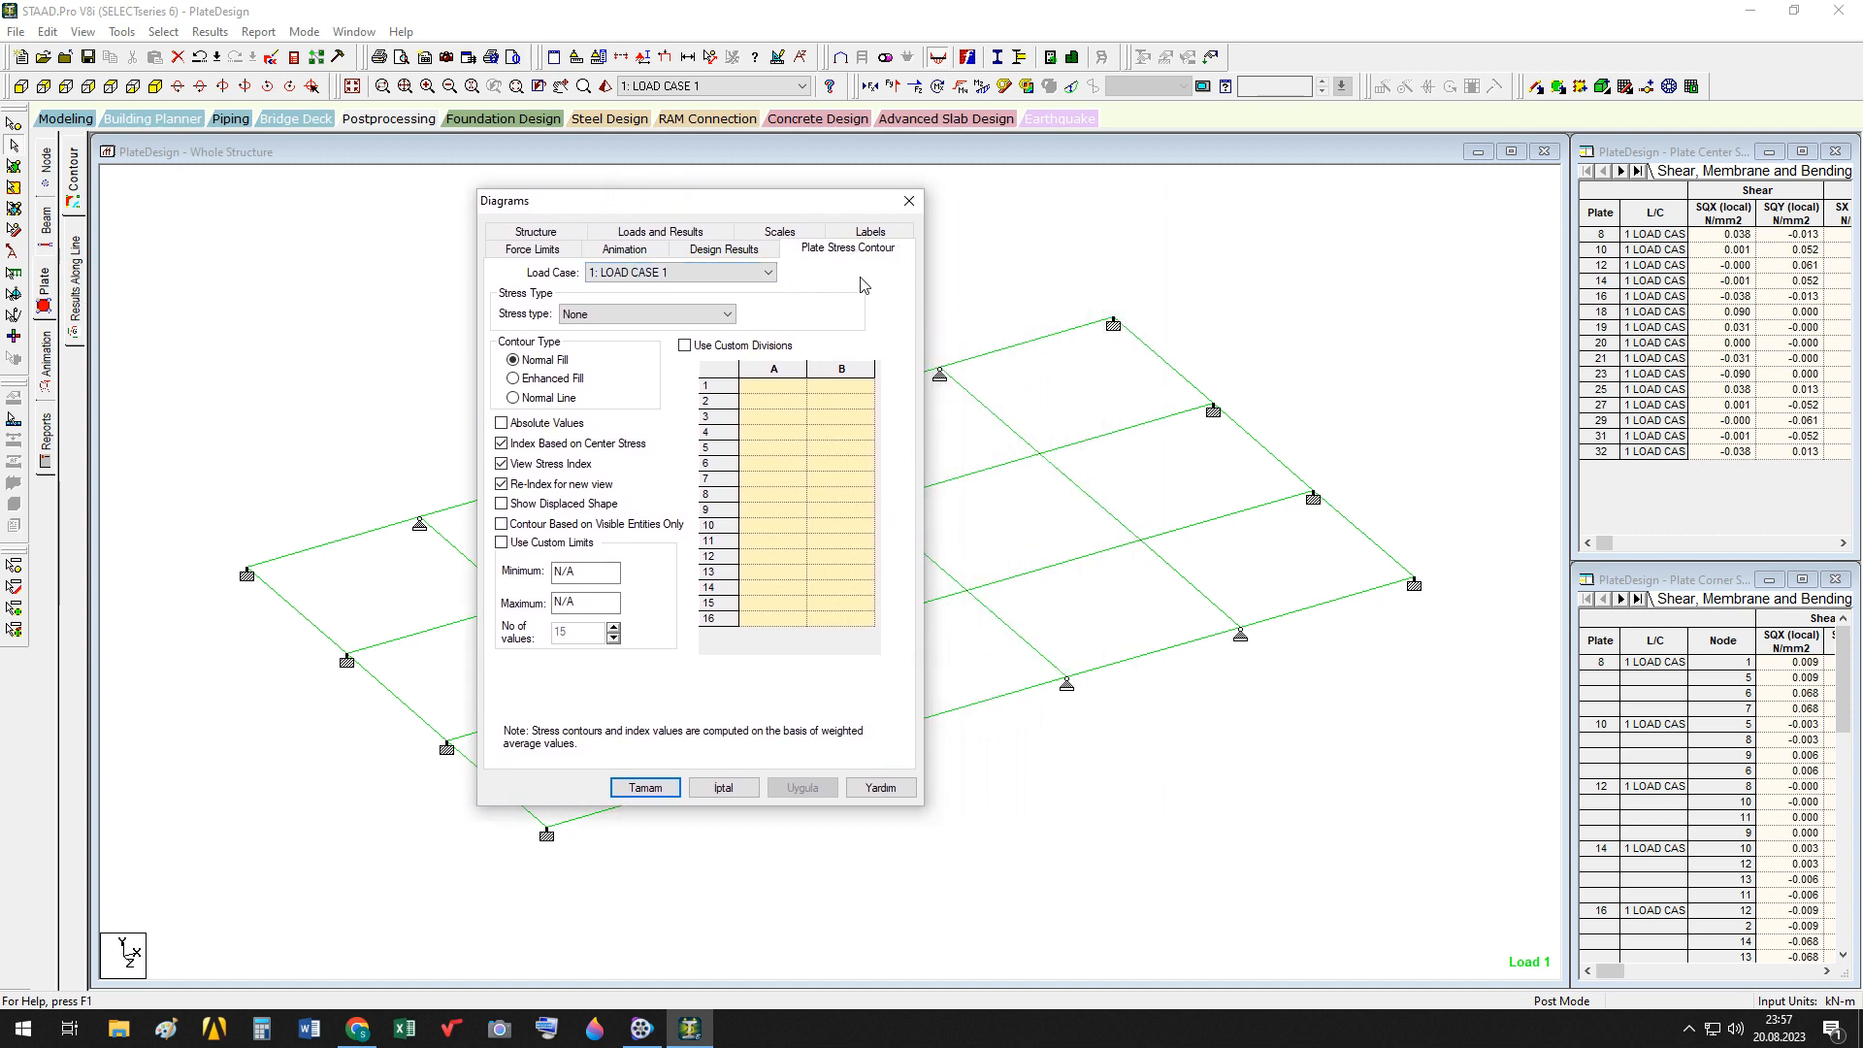
left_click(729, 789)
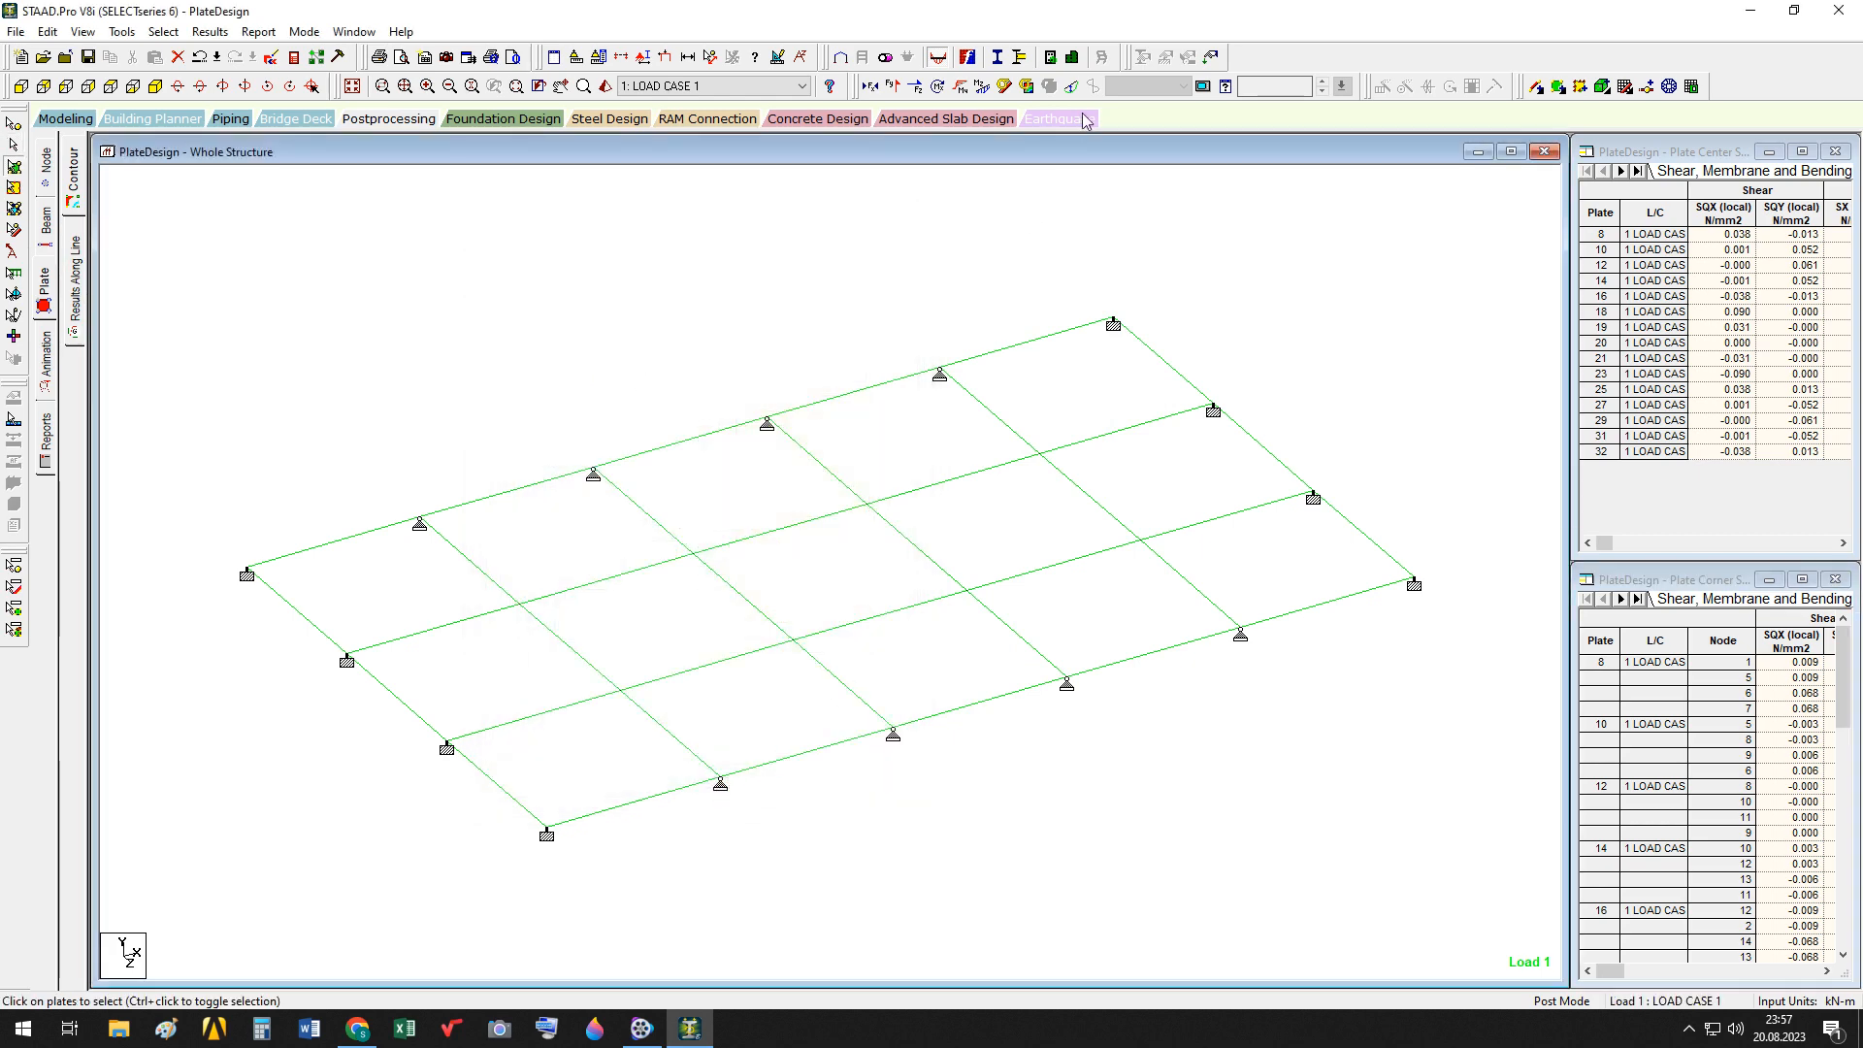
Review the available plate stress contour types for load case 1, keep the type at None and cancel the diagram settings
left_click(1029, 90)
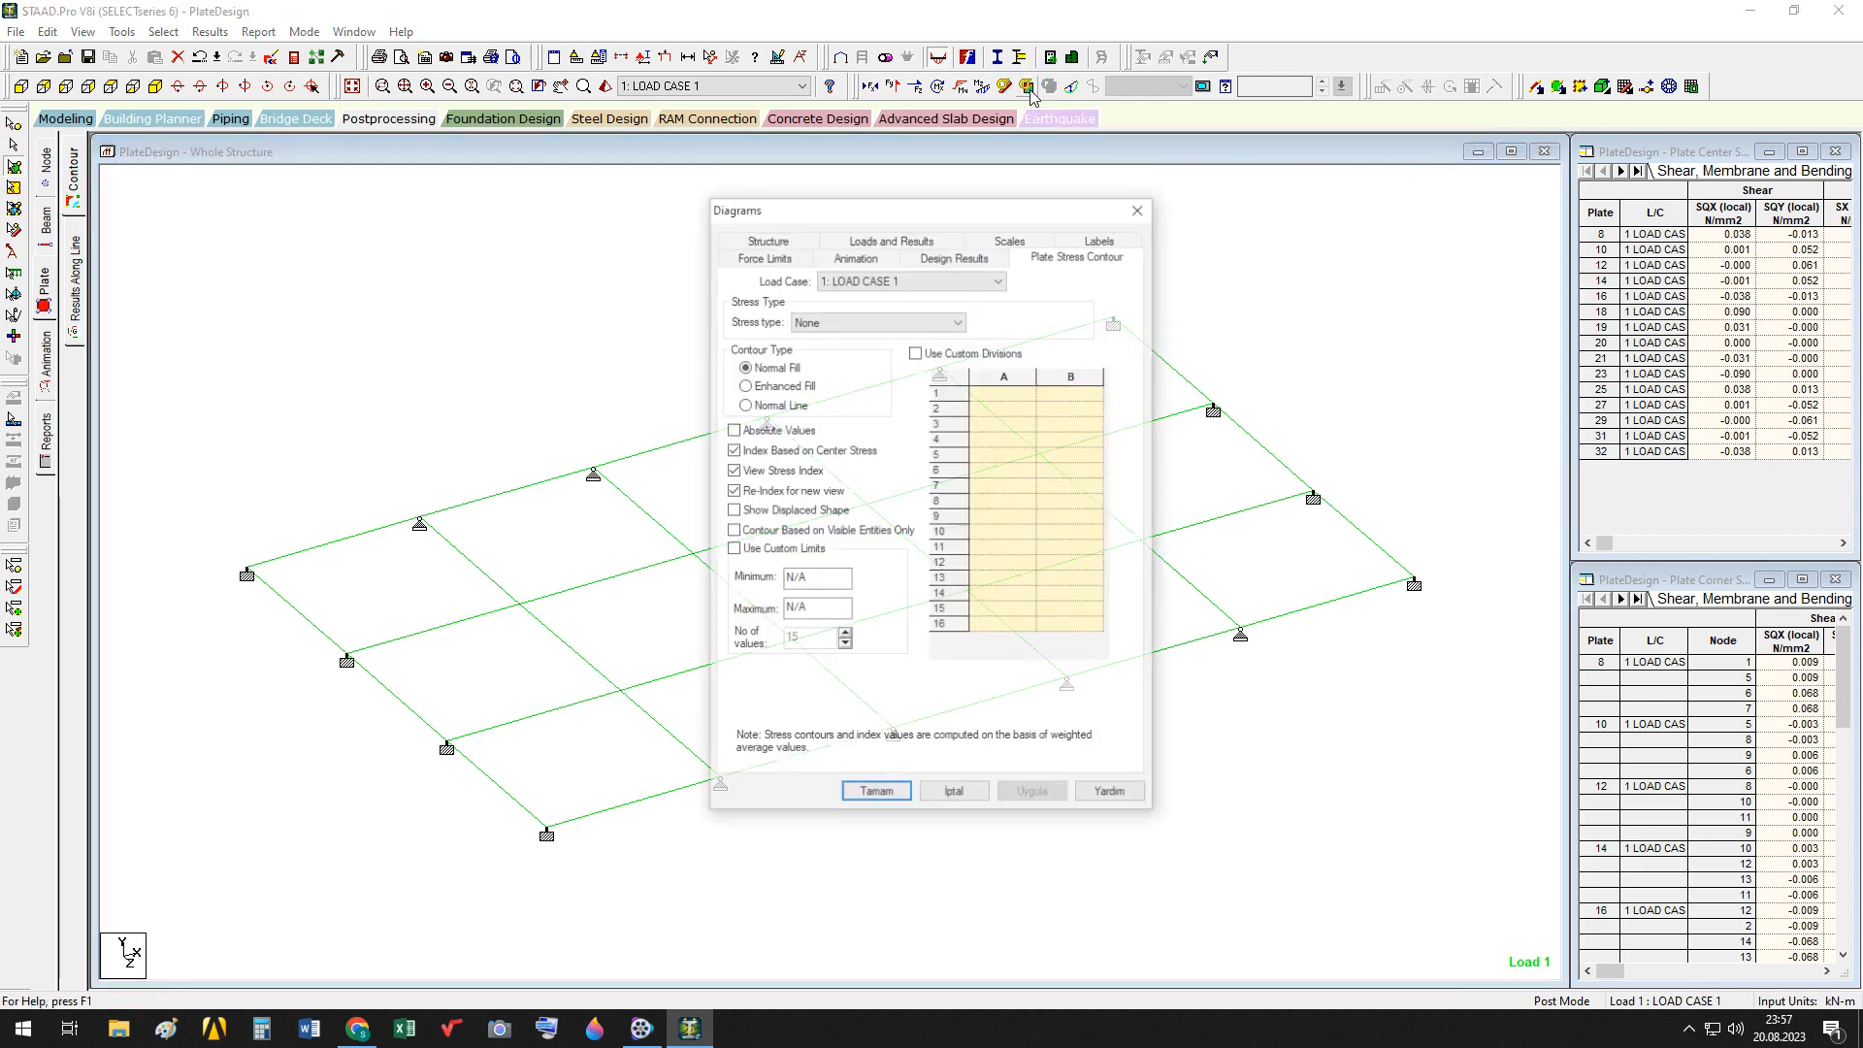
left_click_drag(941, 208, 752, 208)
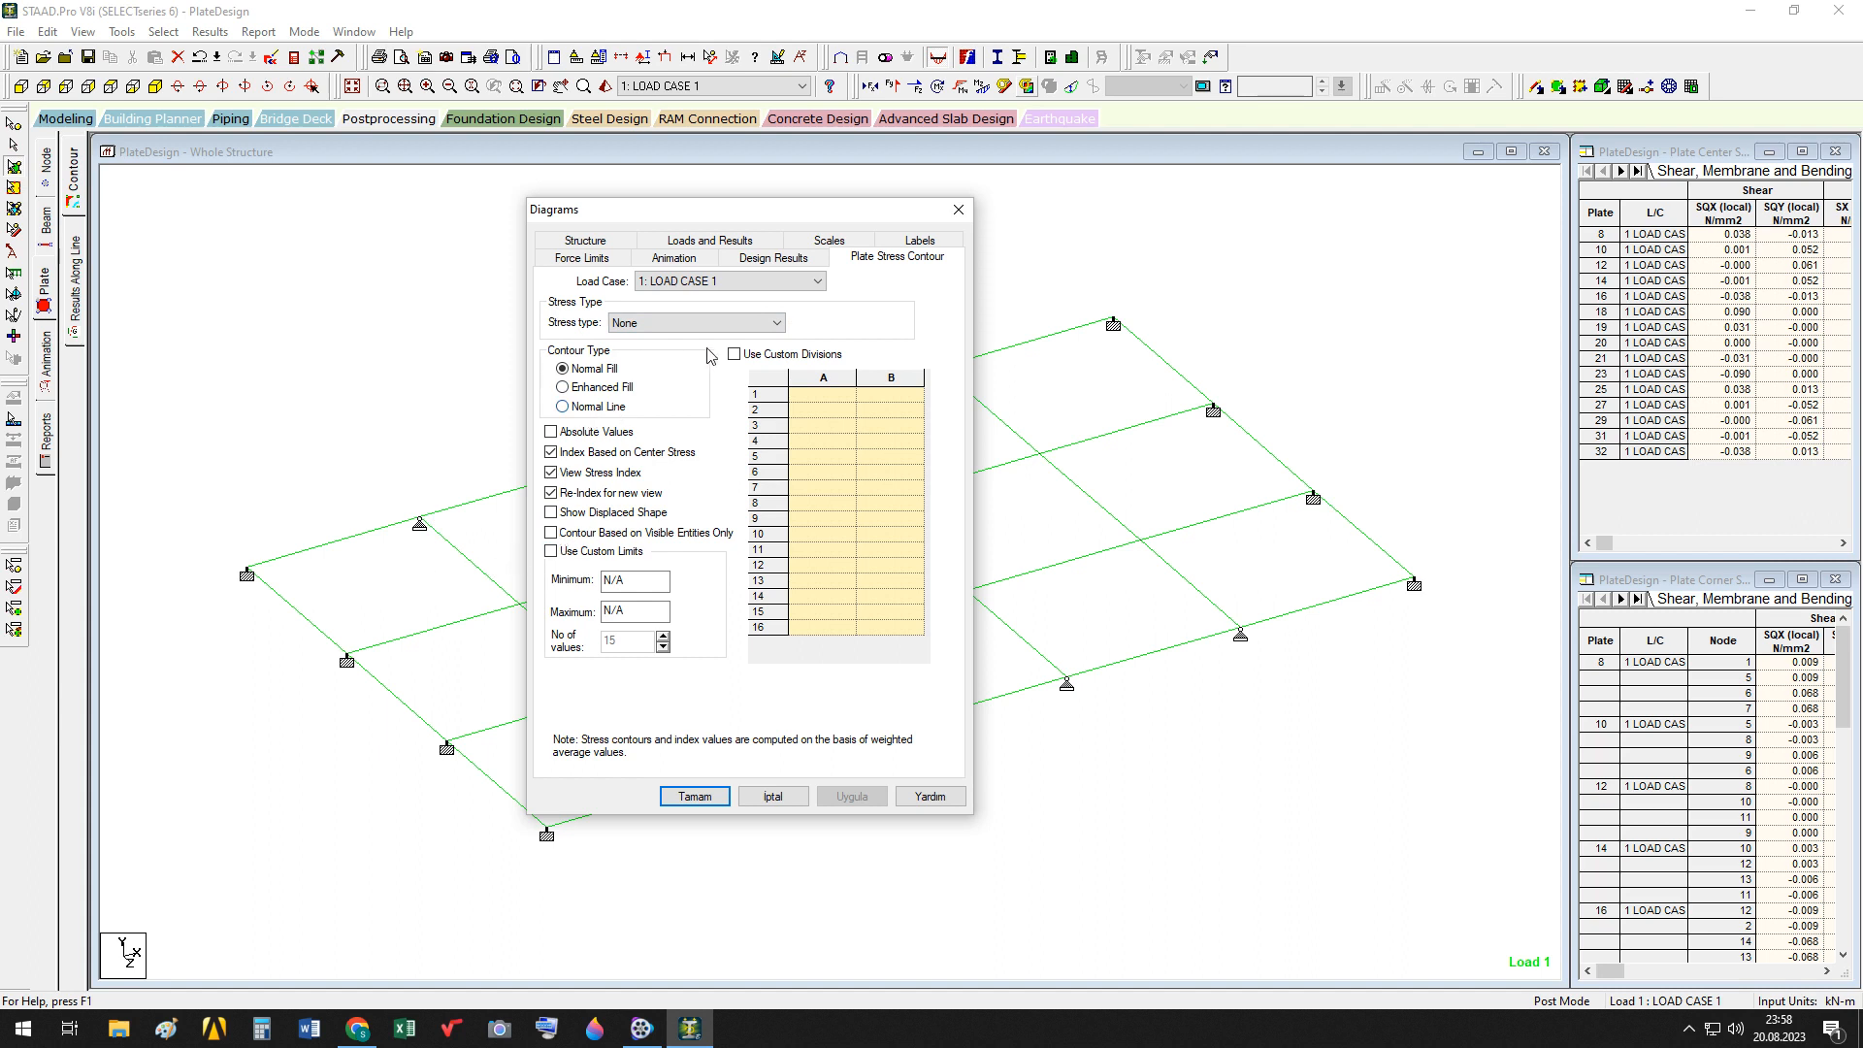
left_click(776, 324)
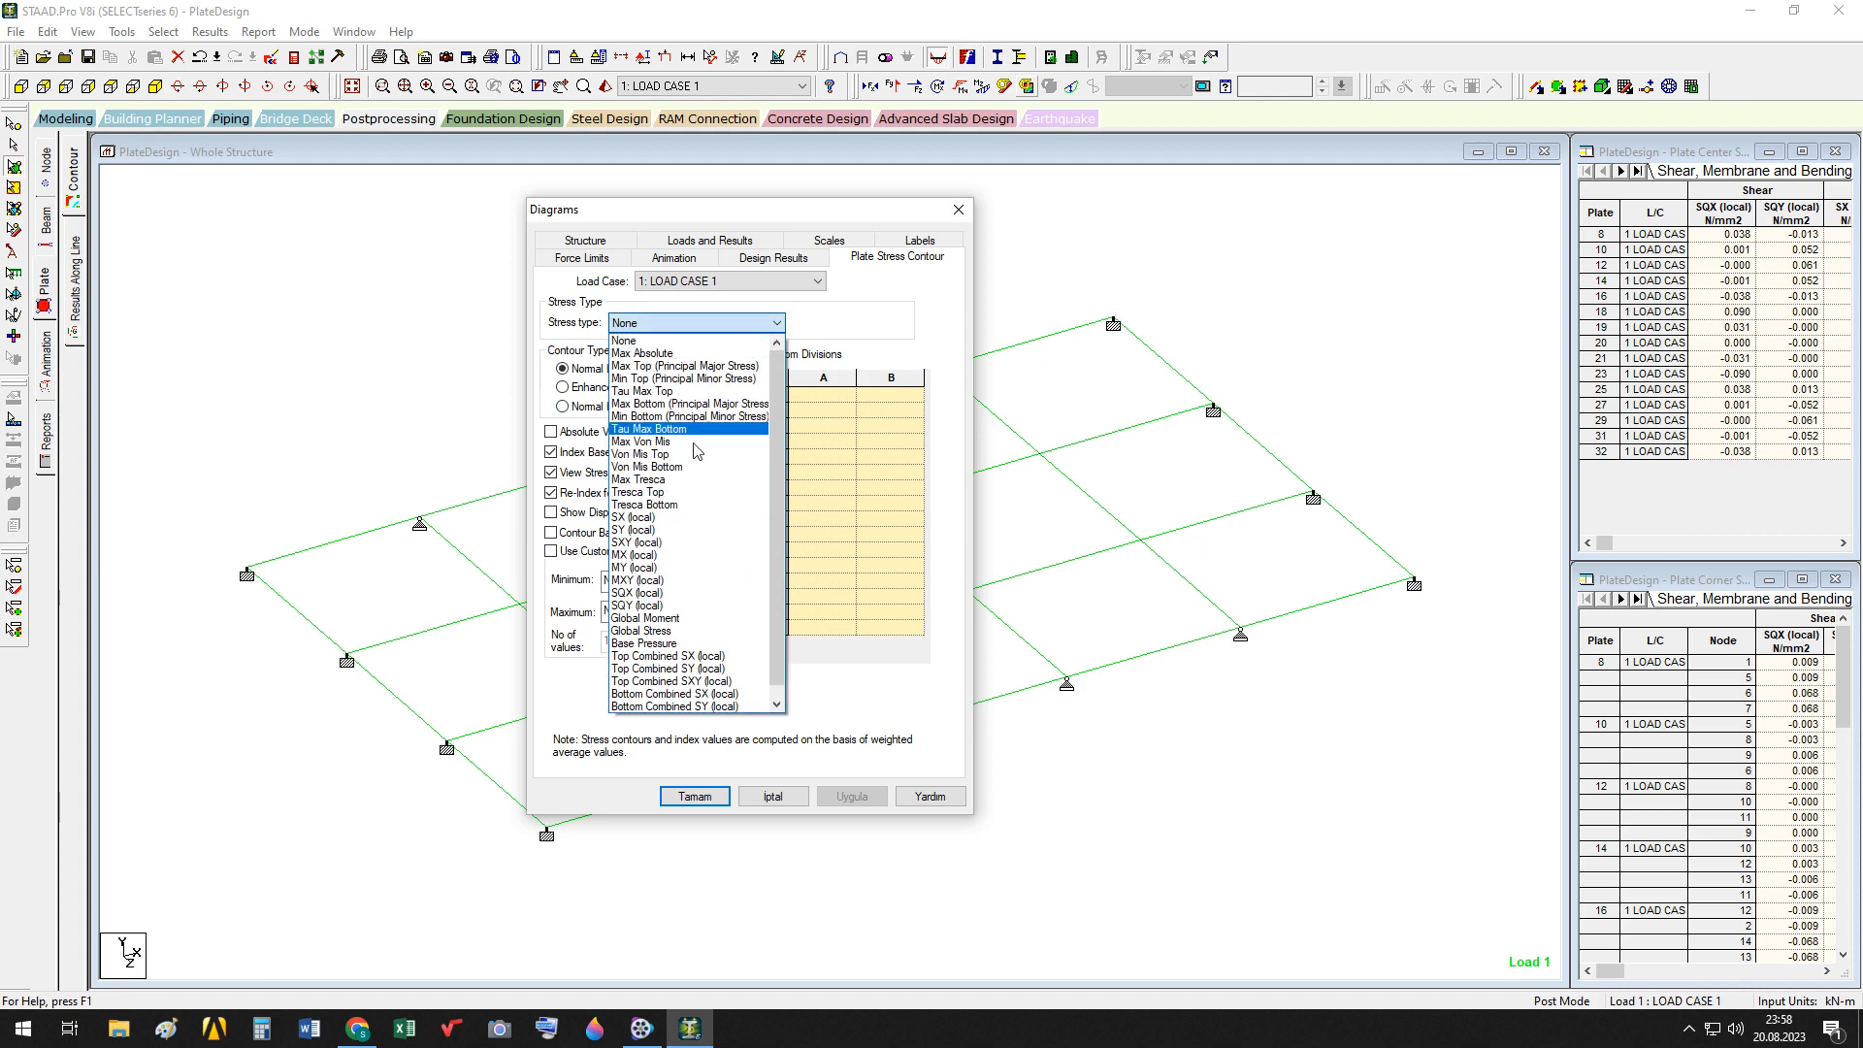
left_click(938, 300)
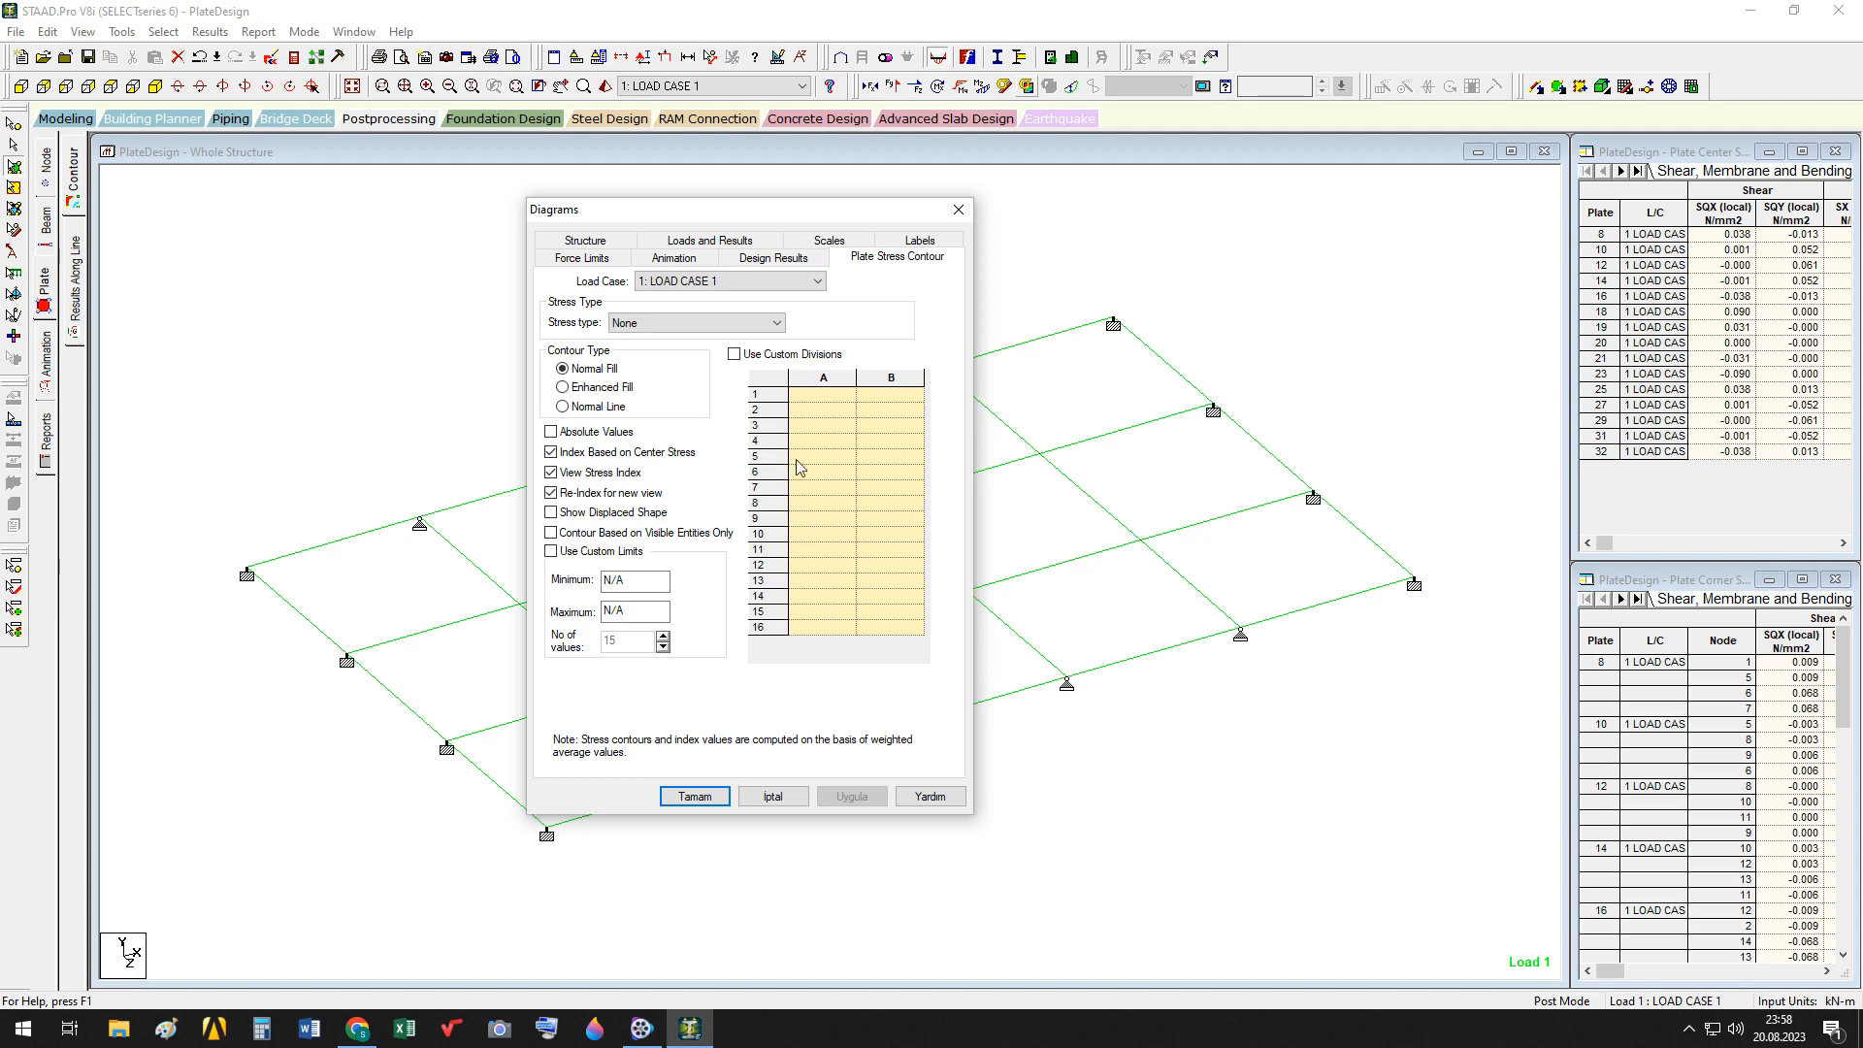
left_click(786, 326)
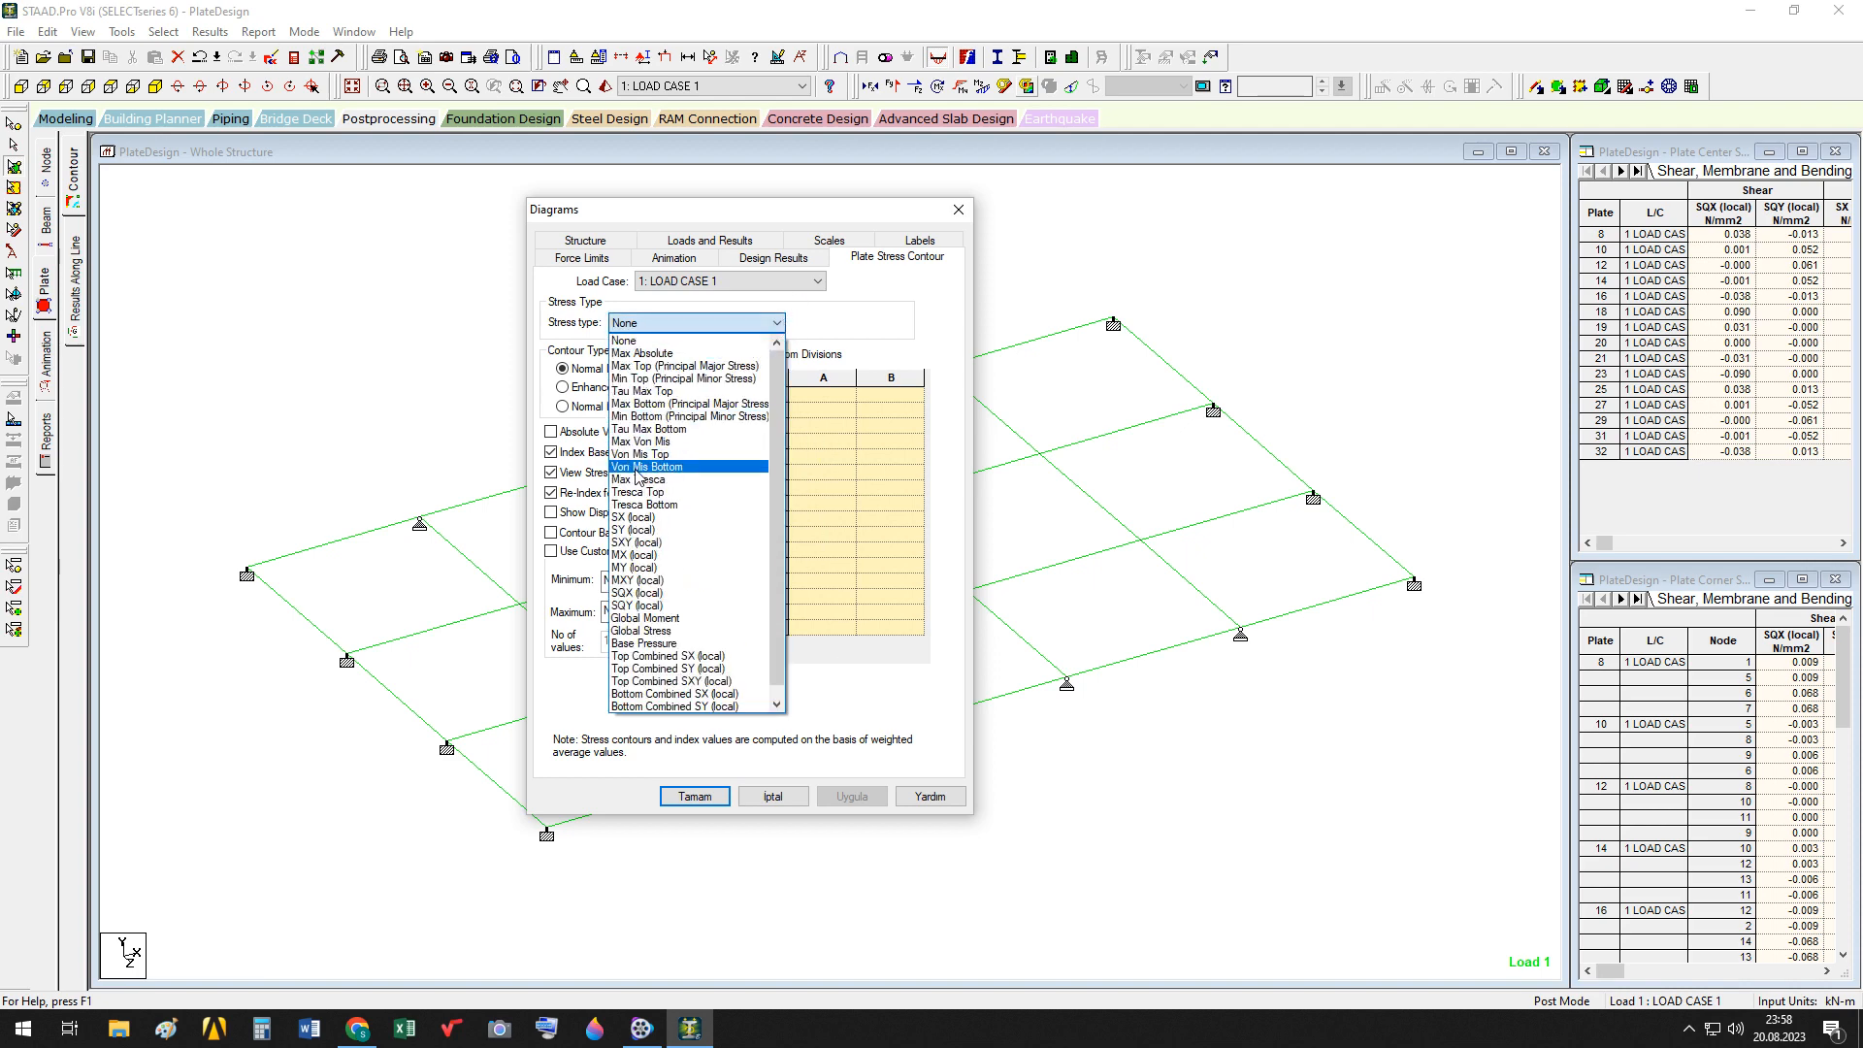
left_click(929, 328)
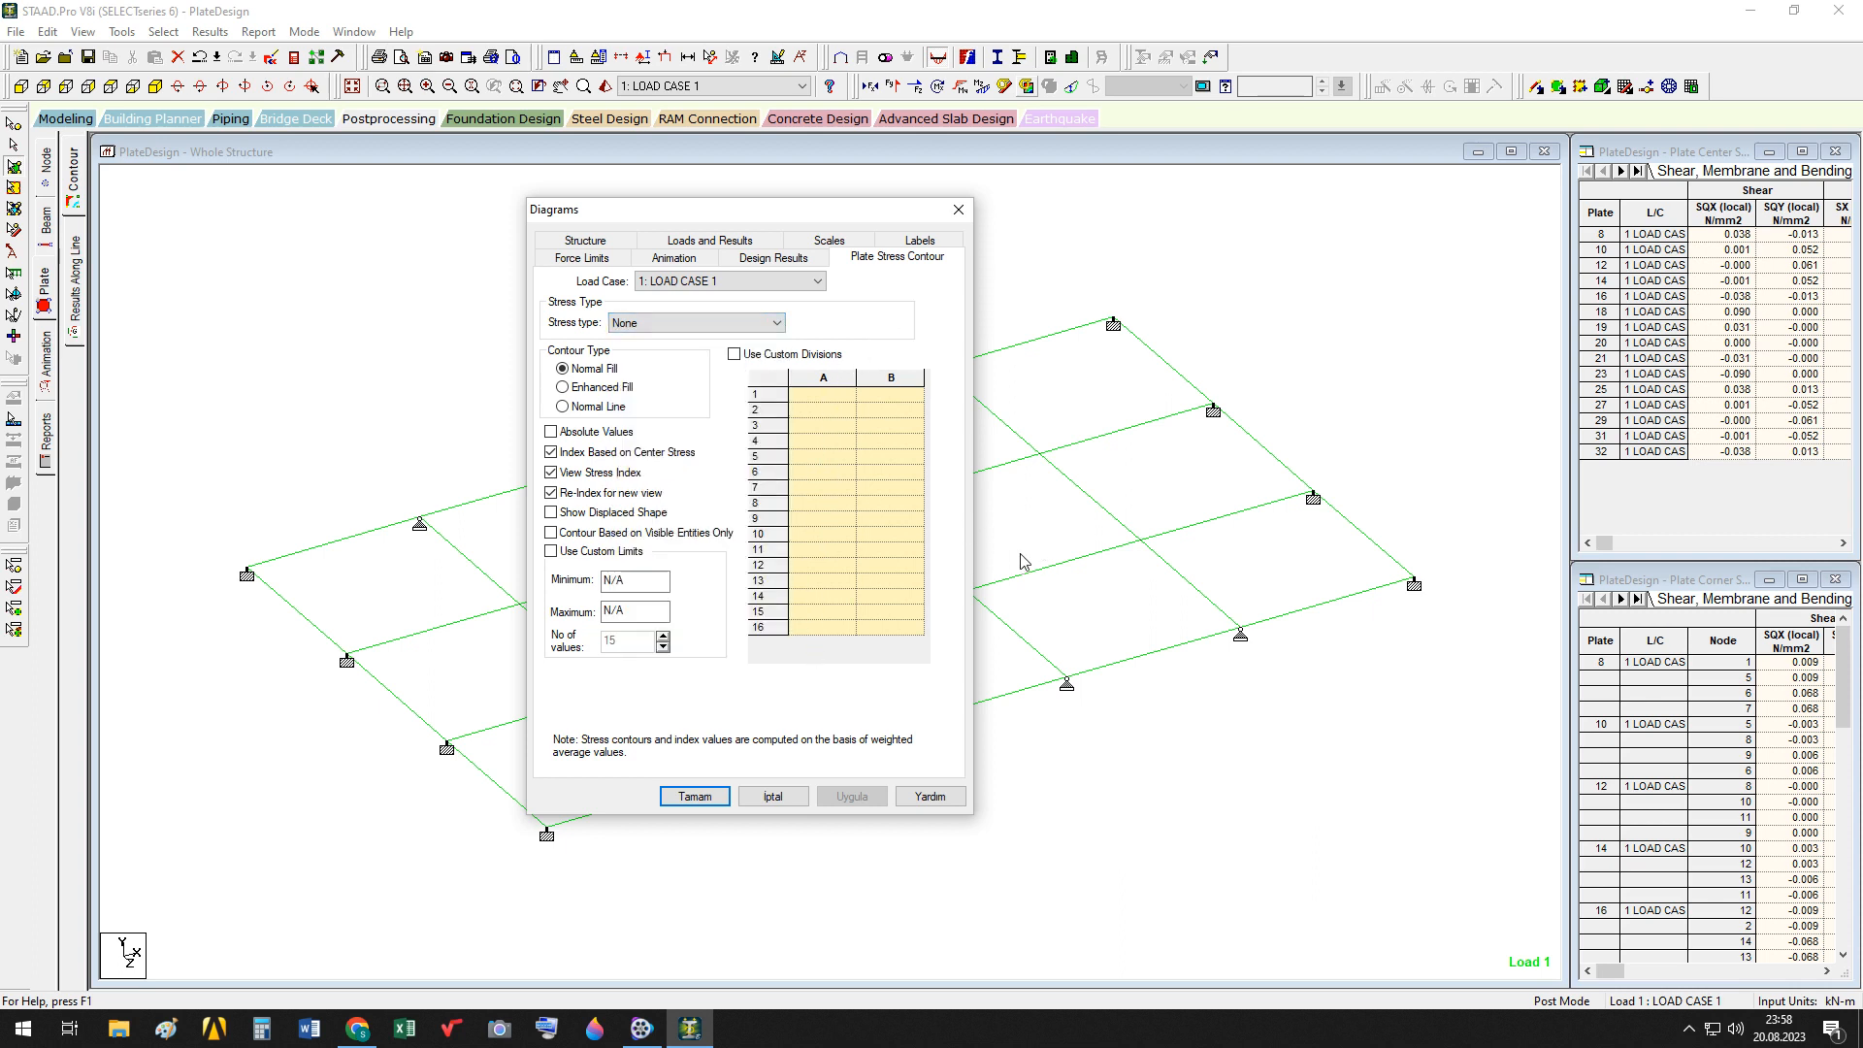
left_click(676, 328)
left_click(677, 336)
left_click(788, 797)
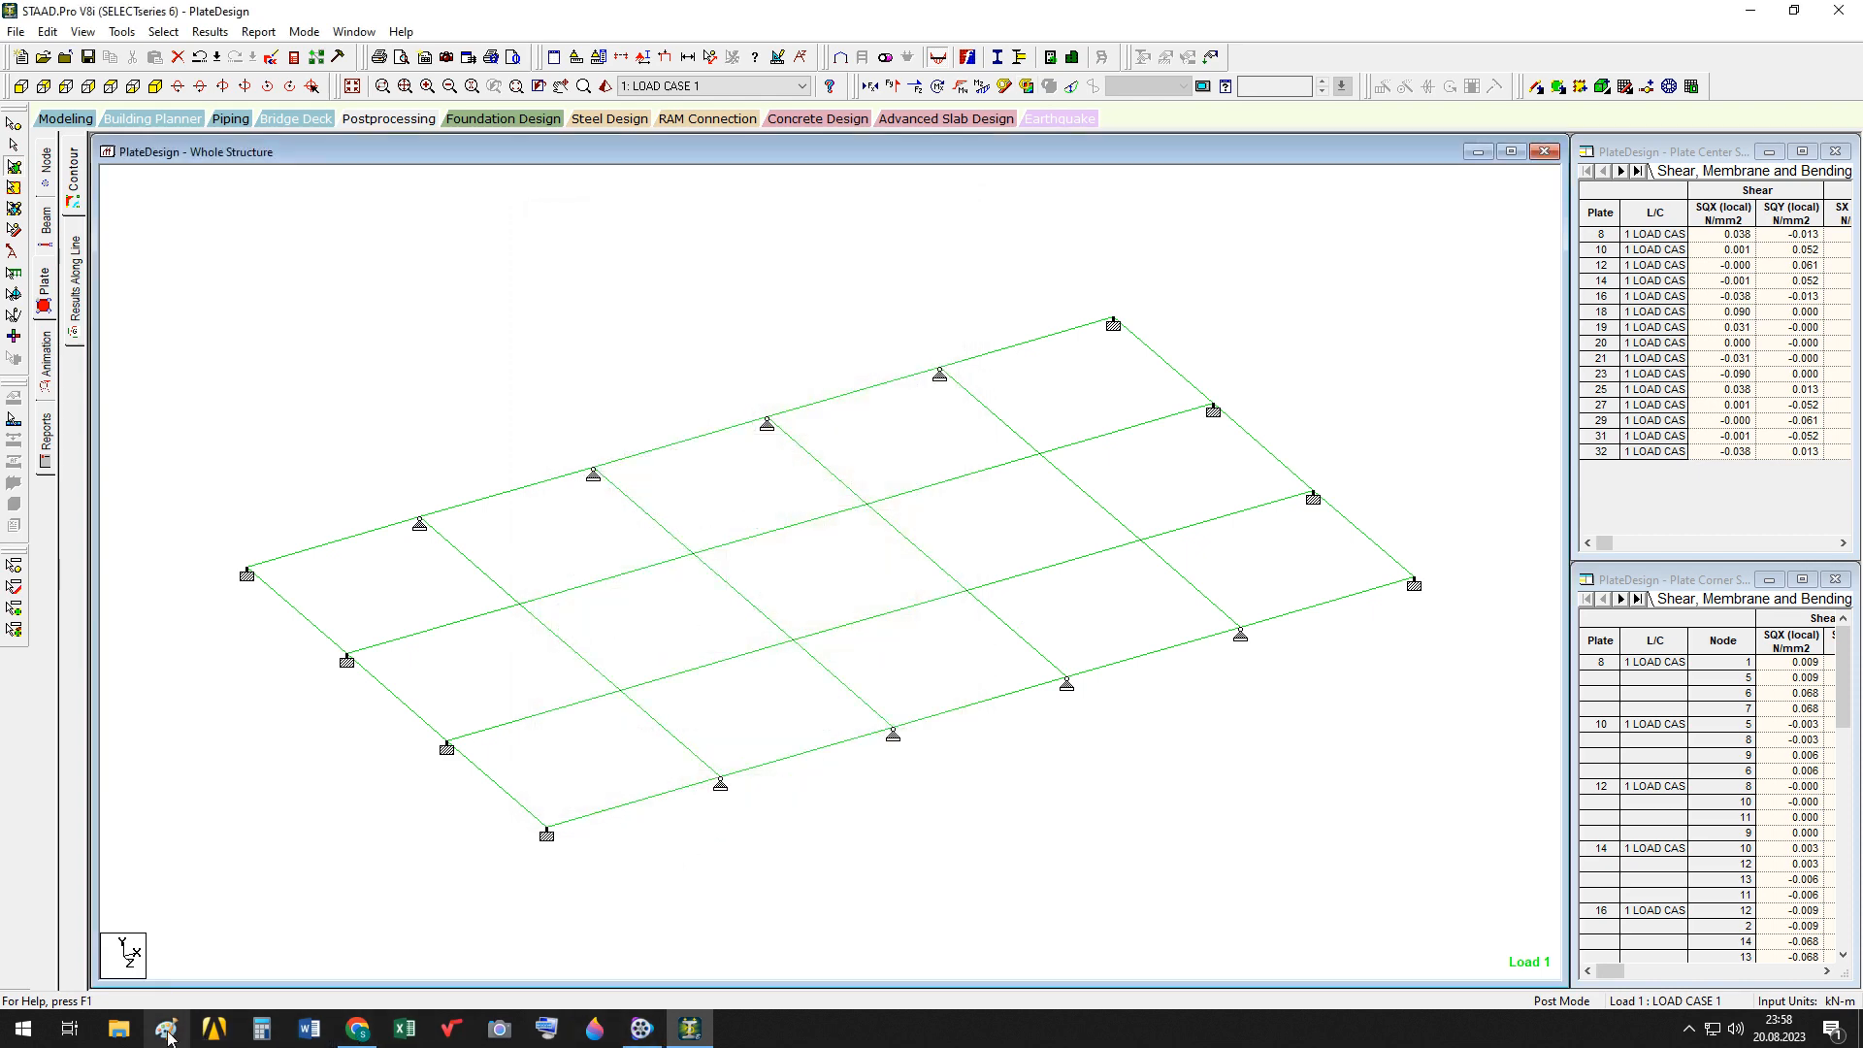
Minimize the STAAD.Pro window and open the PlateForceMomentStress image from the Definitions folder on the desktop
left_click(1750, 11)
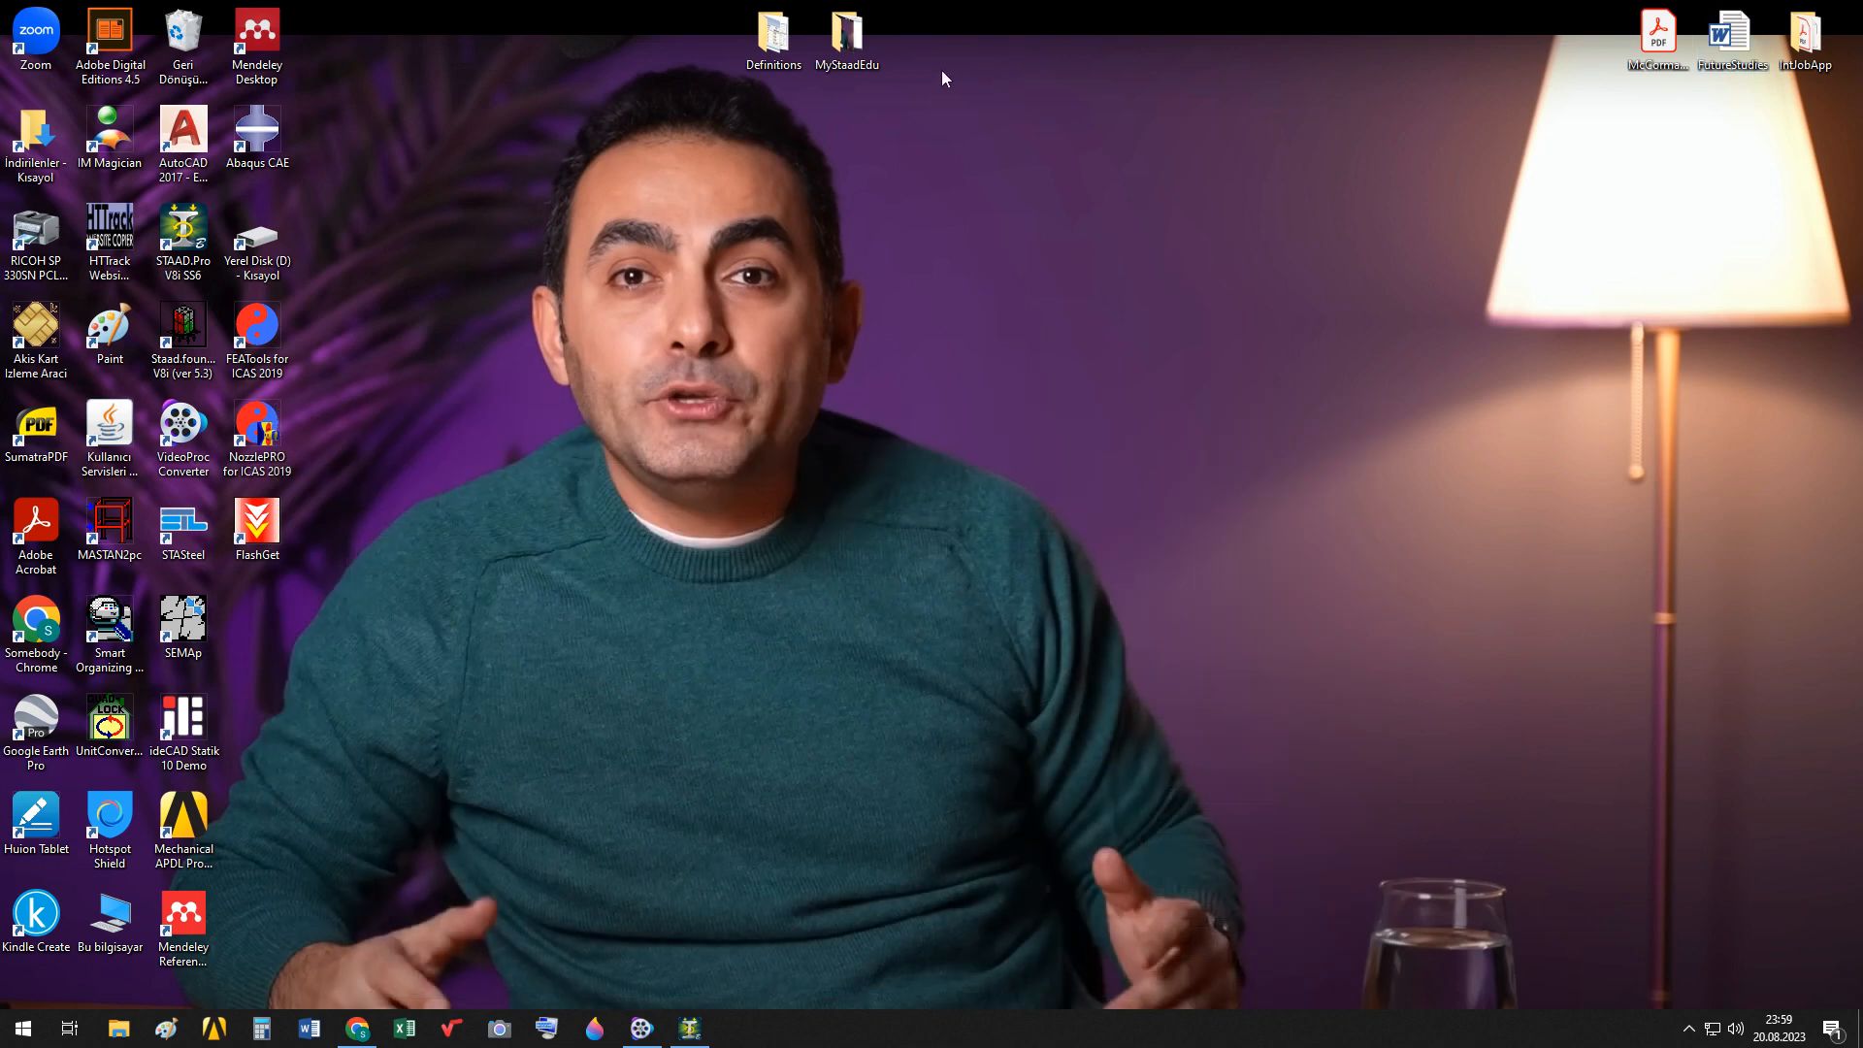
double_click(785, 54)
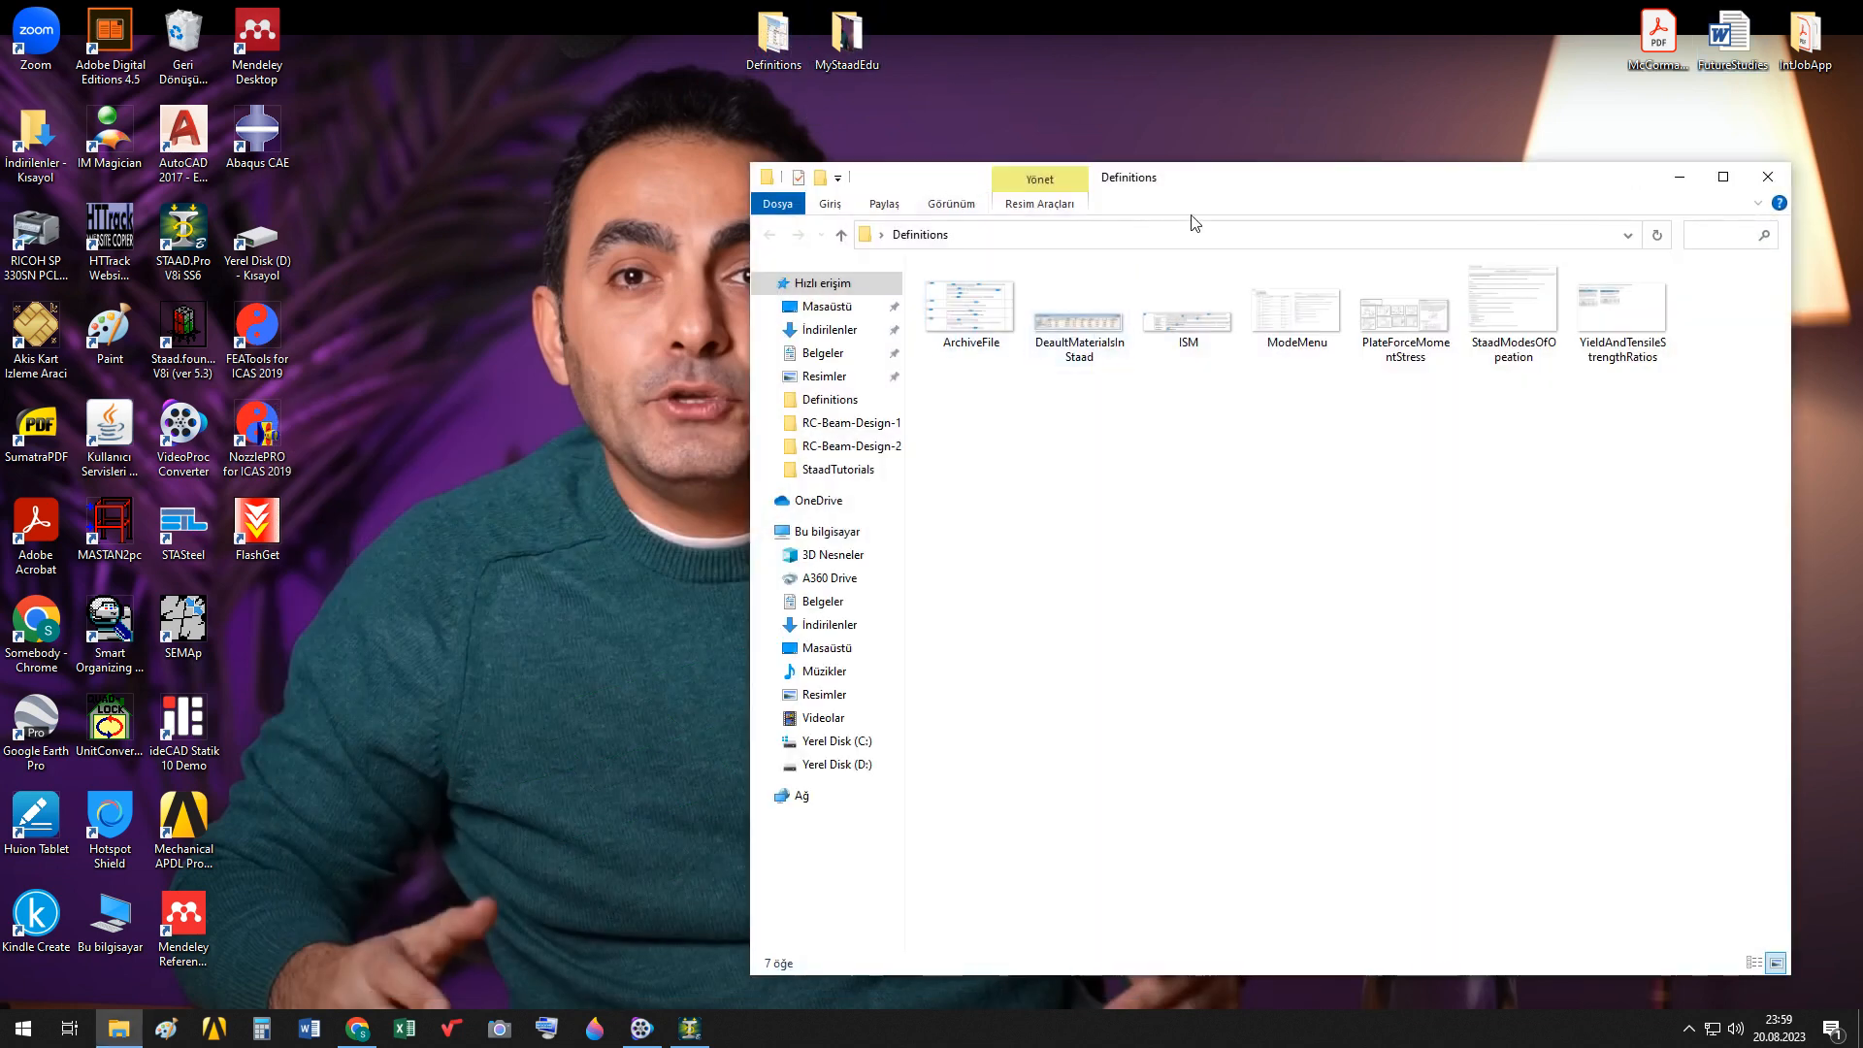
left_click_drag(1219, 170, 829, 155)
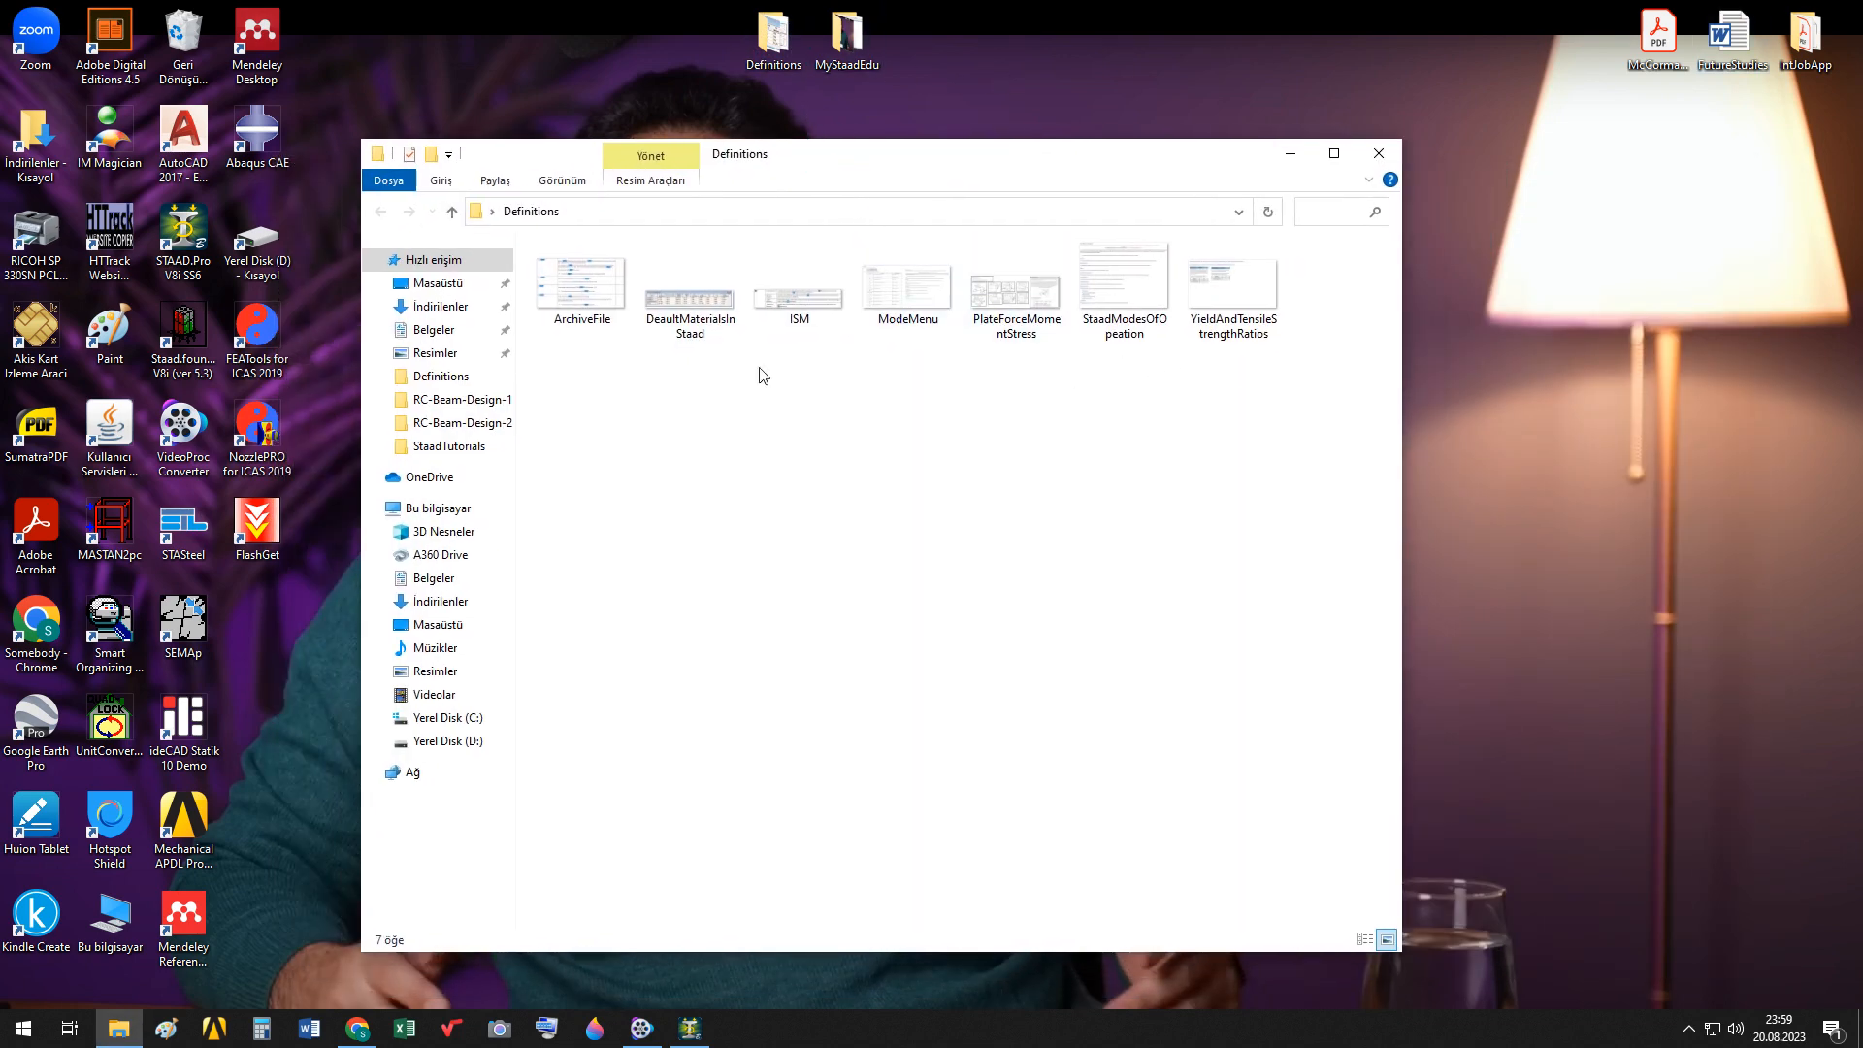
double_click(1016, 292)
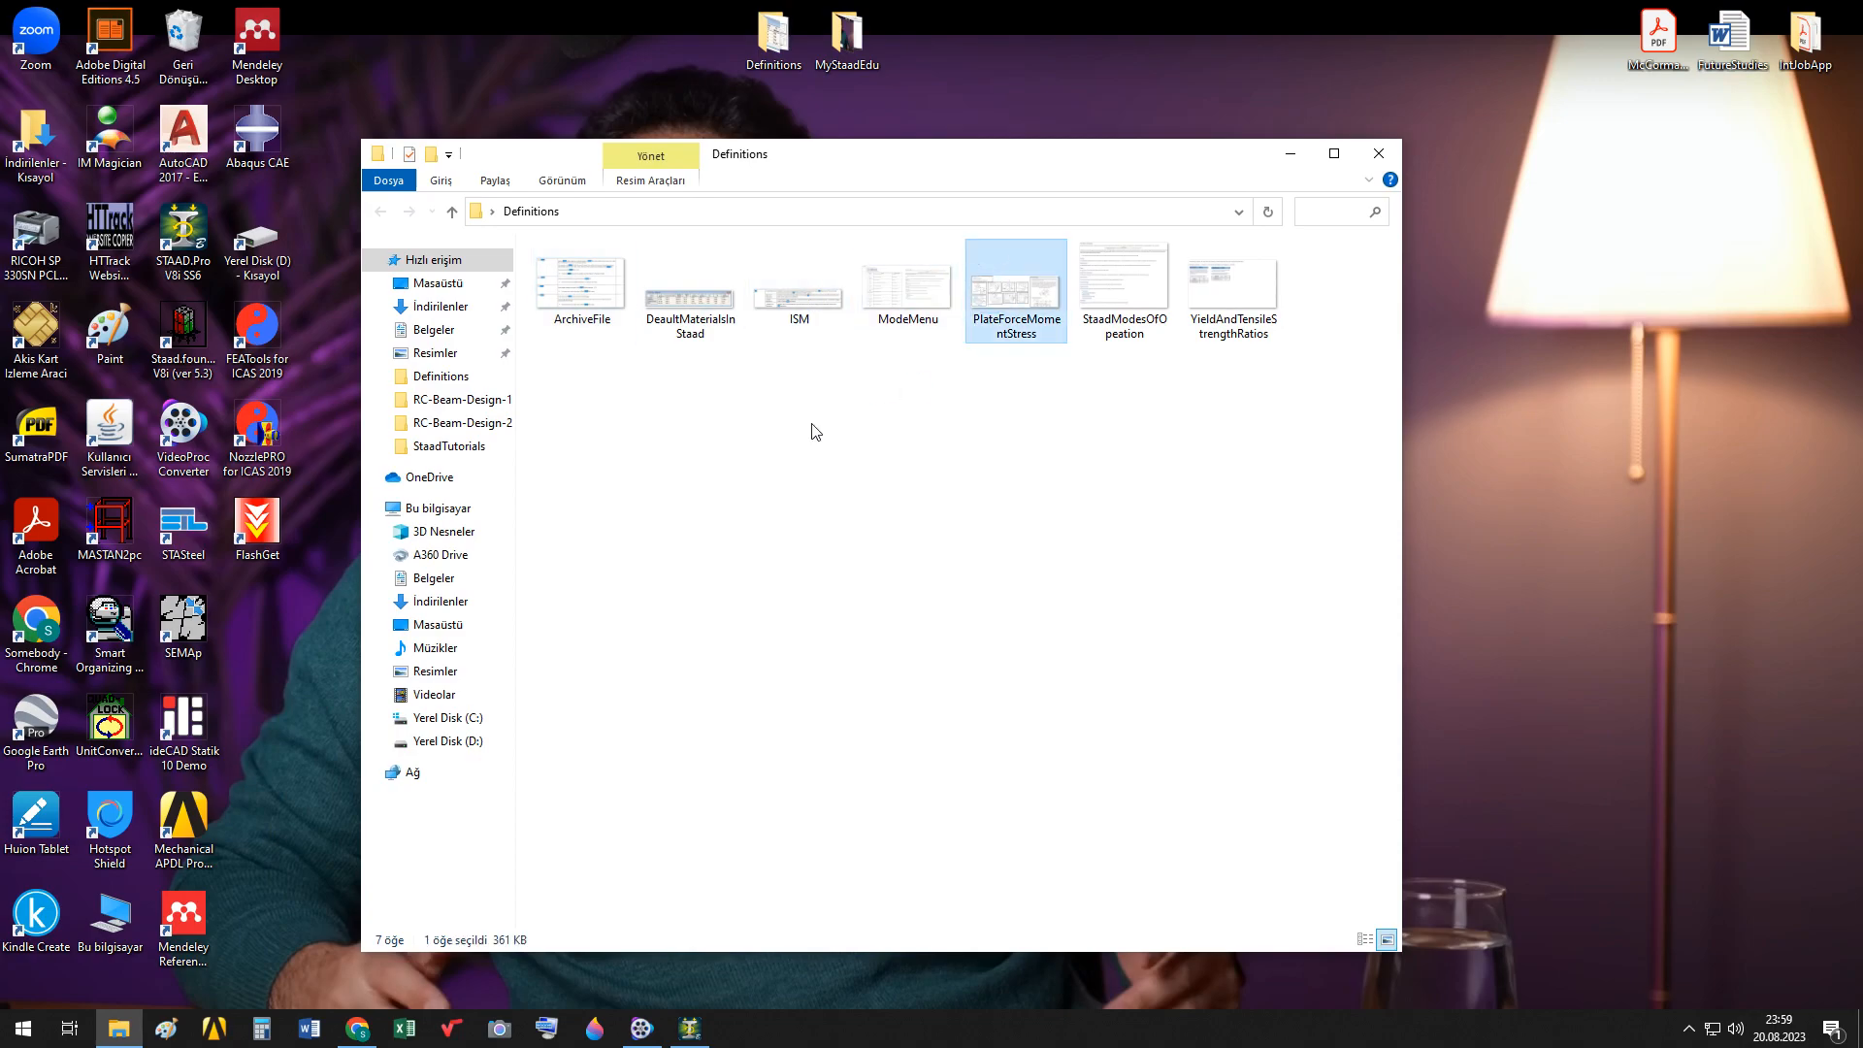
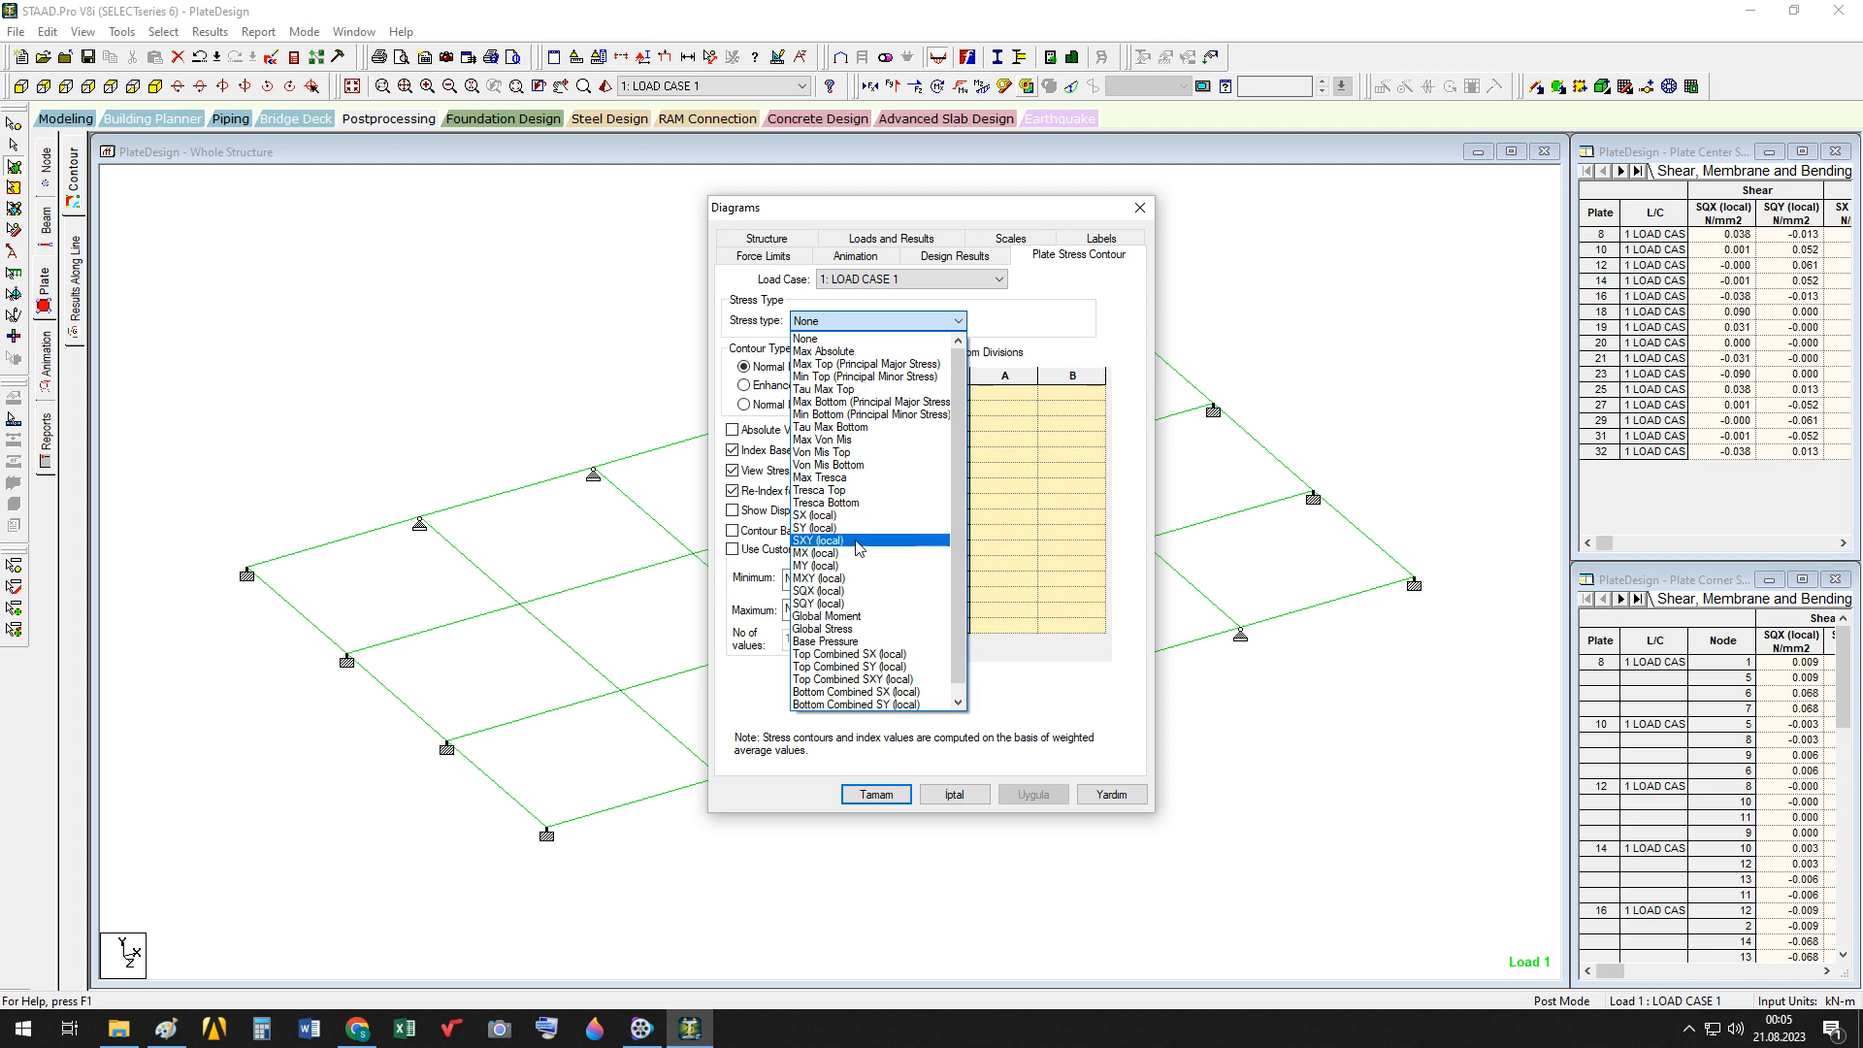
Choose SX (local) as the plate stress type, and undo all the red pen marks on the PlateForceMomentStress image in Paint
left_click(822, 516)
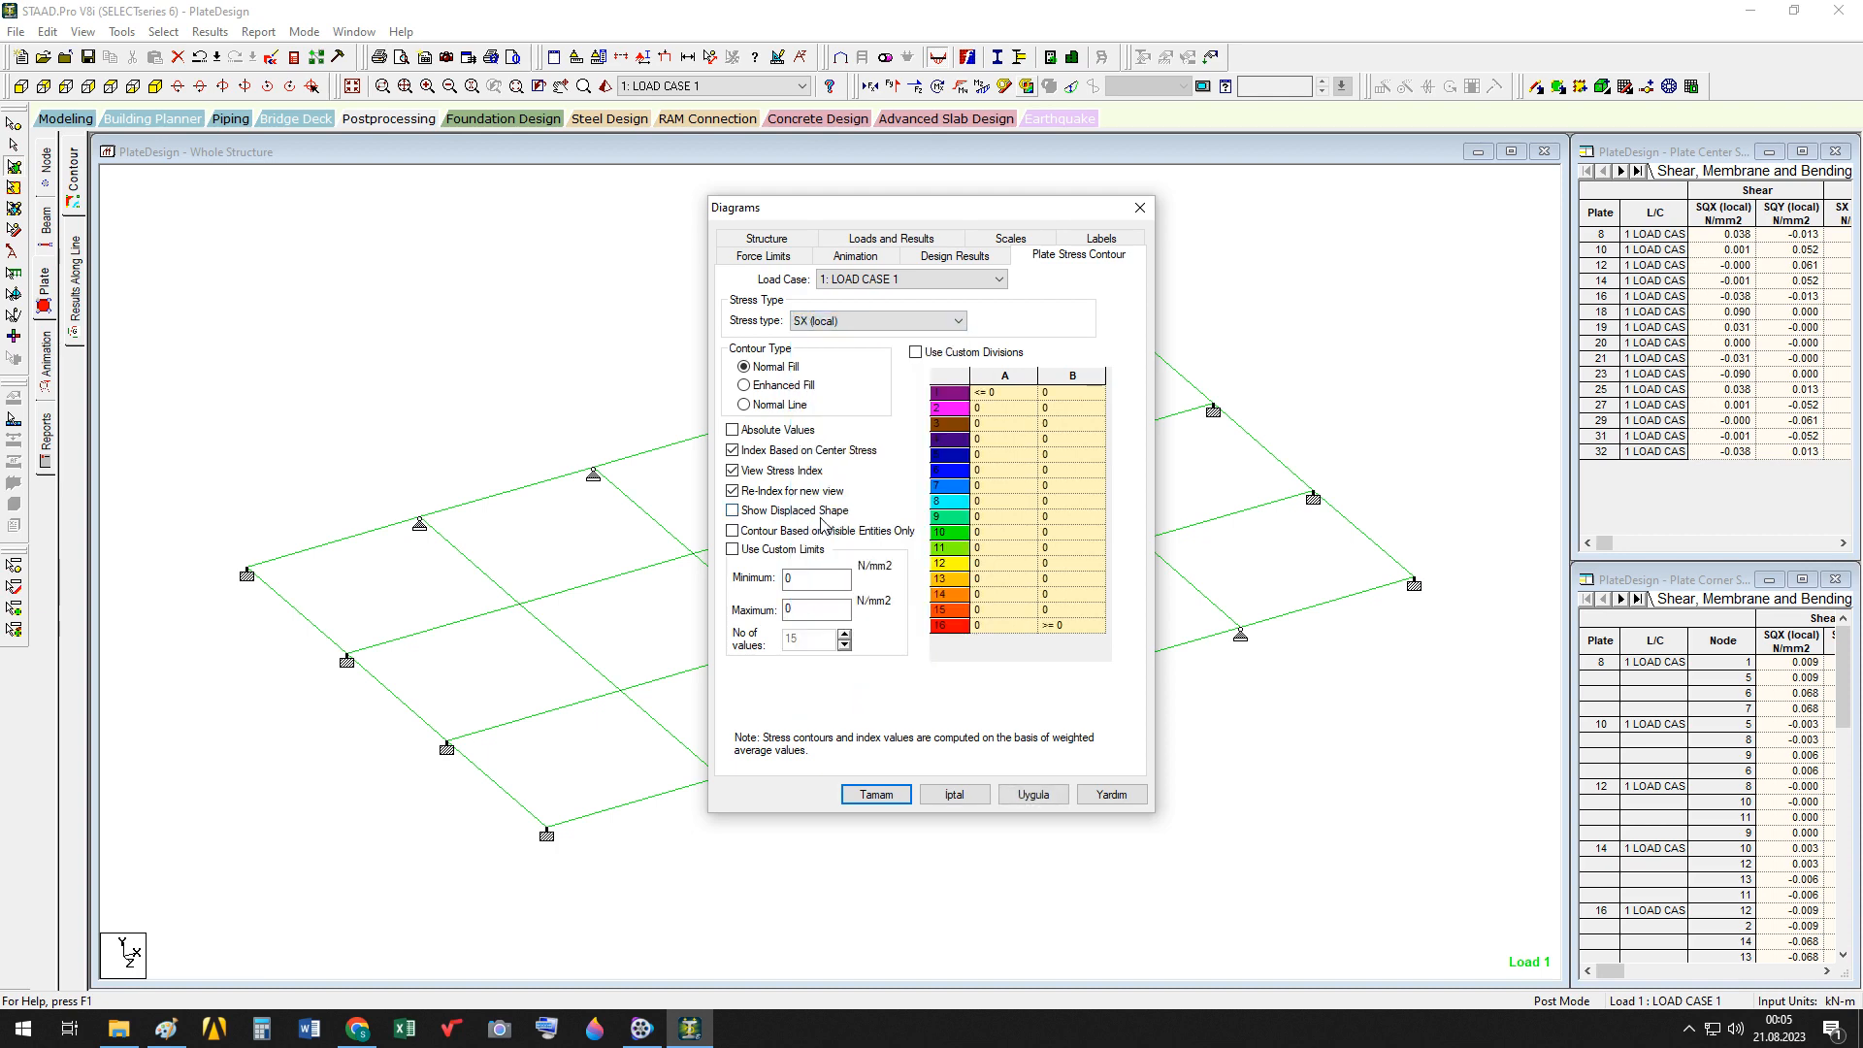
left_click(166, 1027)
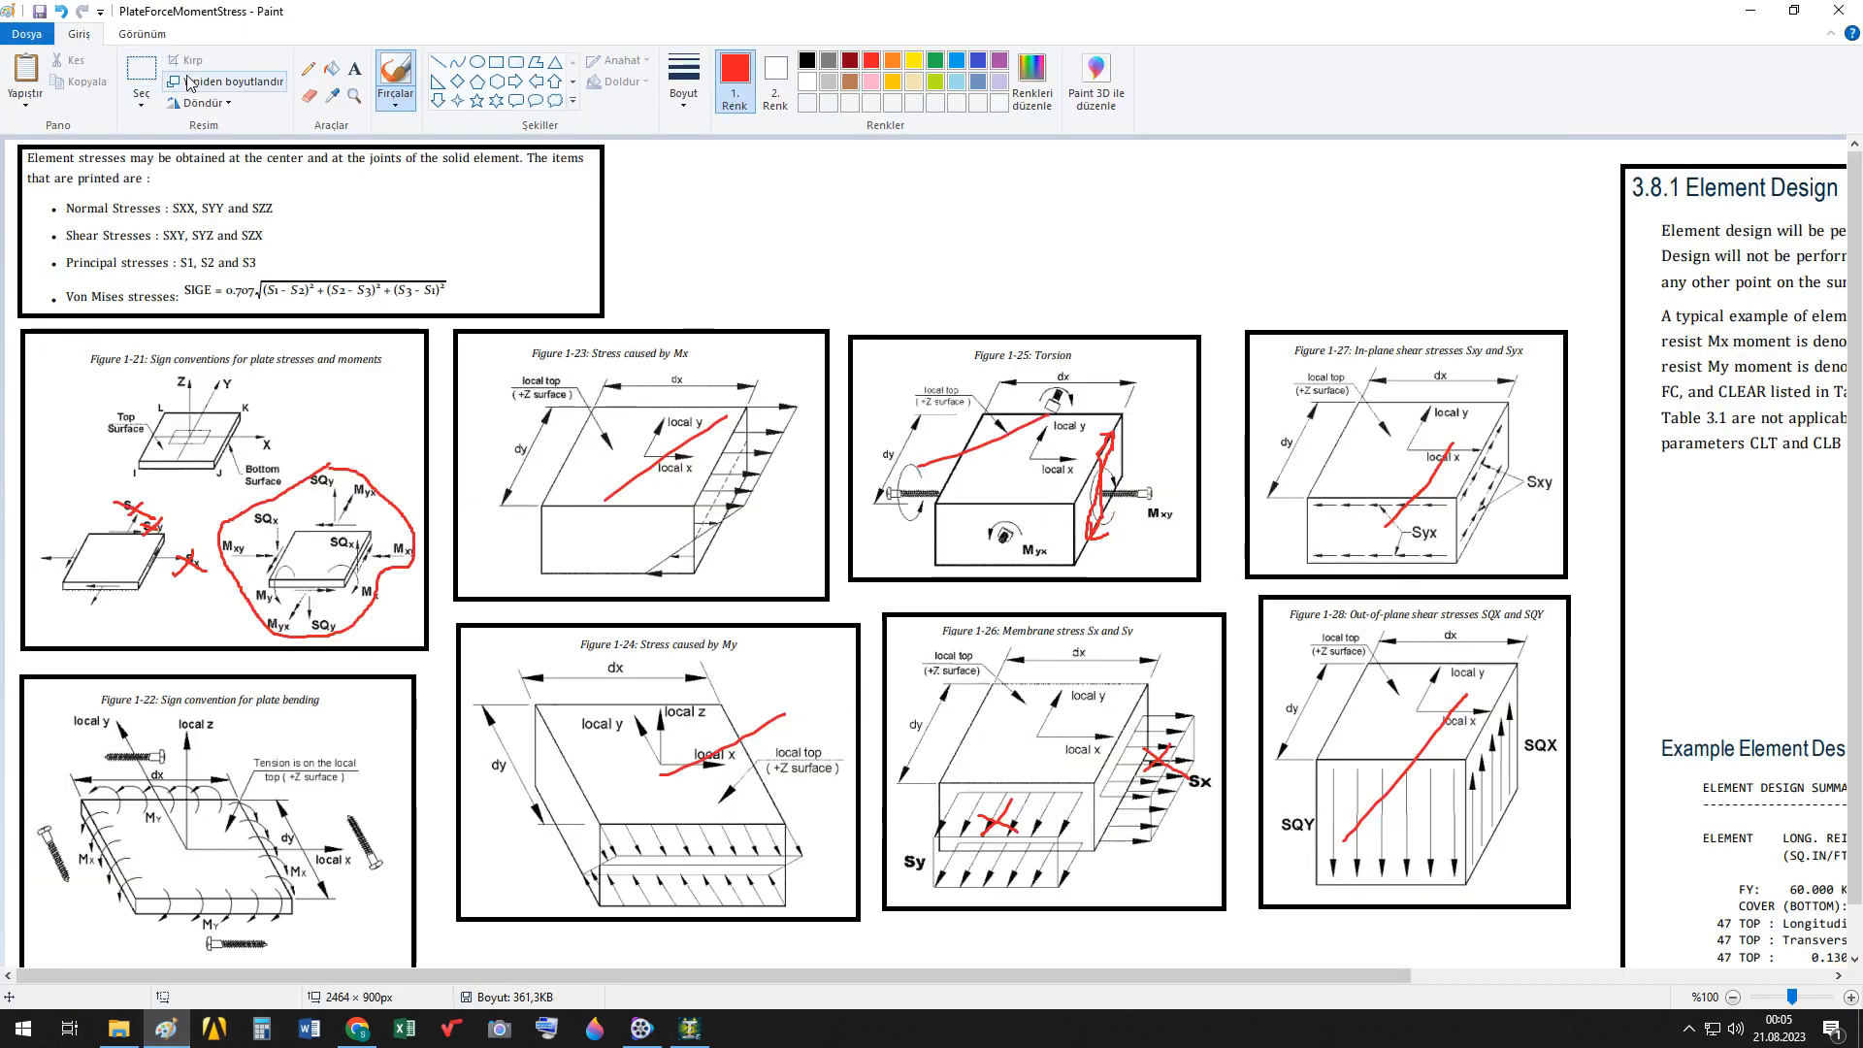
left_click(62, 13)
left_click(62, 12)
left_click(62, 12)
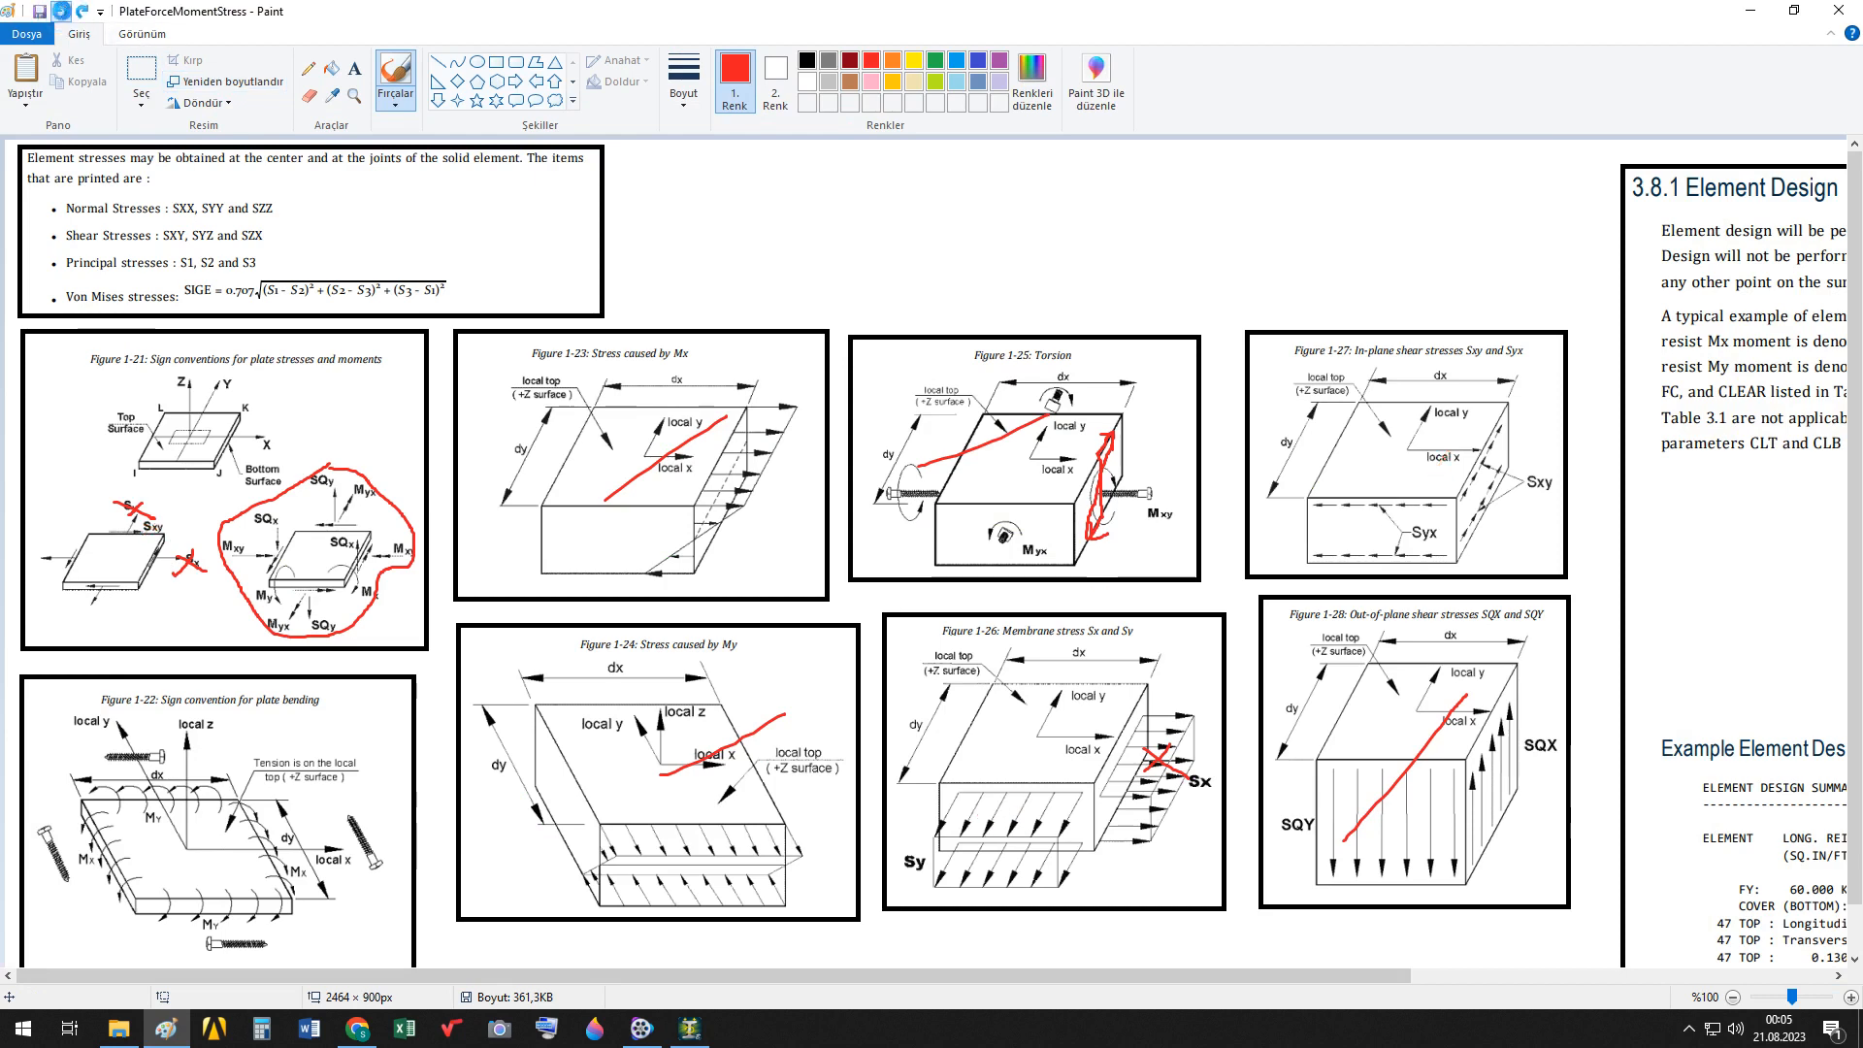
left_click(62, 13)
left_click(63, 12)
left_click(62, 13)
left_click(62, 13)
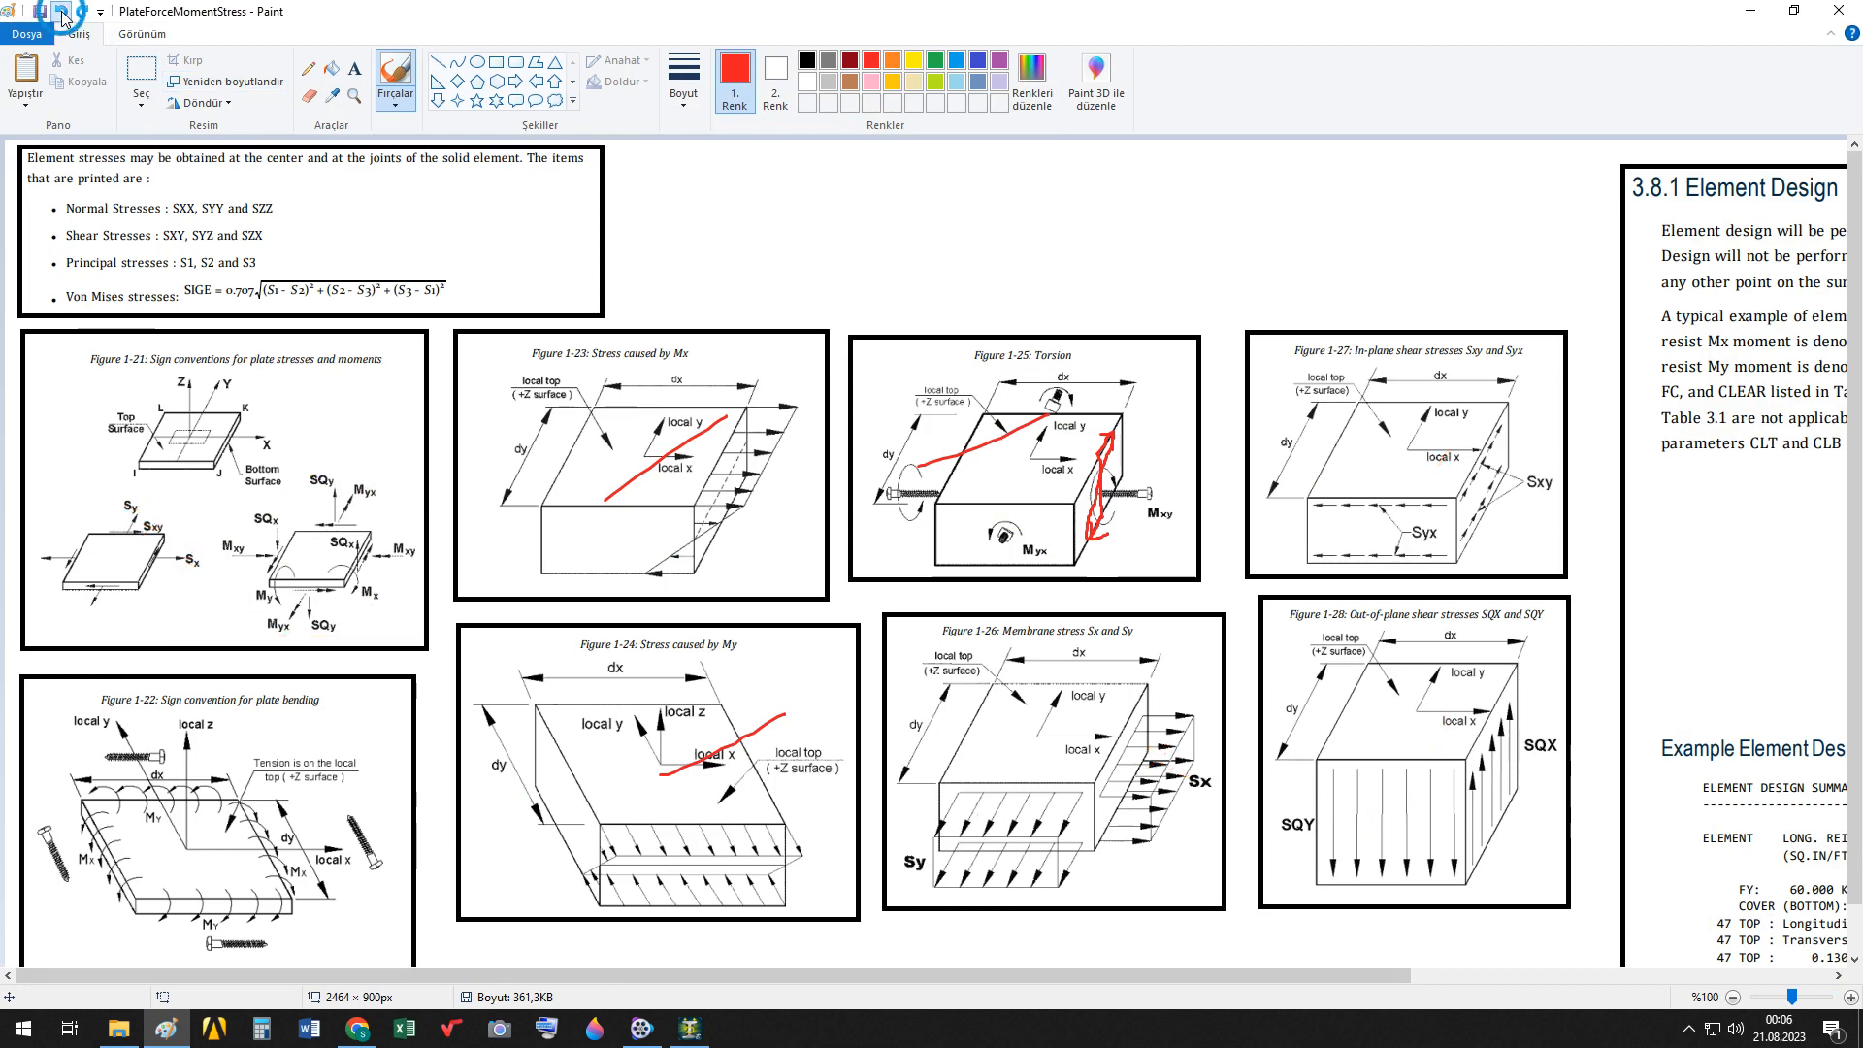
left_click(62, 13)
left_click(62, 12)
left_click(62, 12)
left_click(62, 13)
left_click(62, 13)
left_click(62, 12)
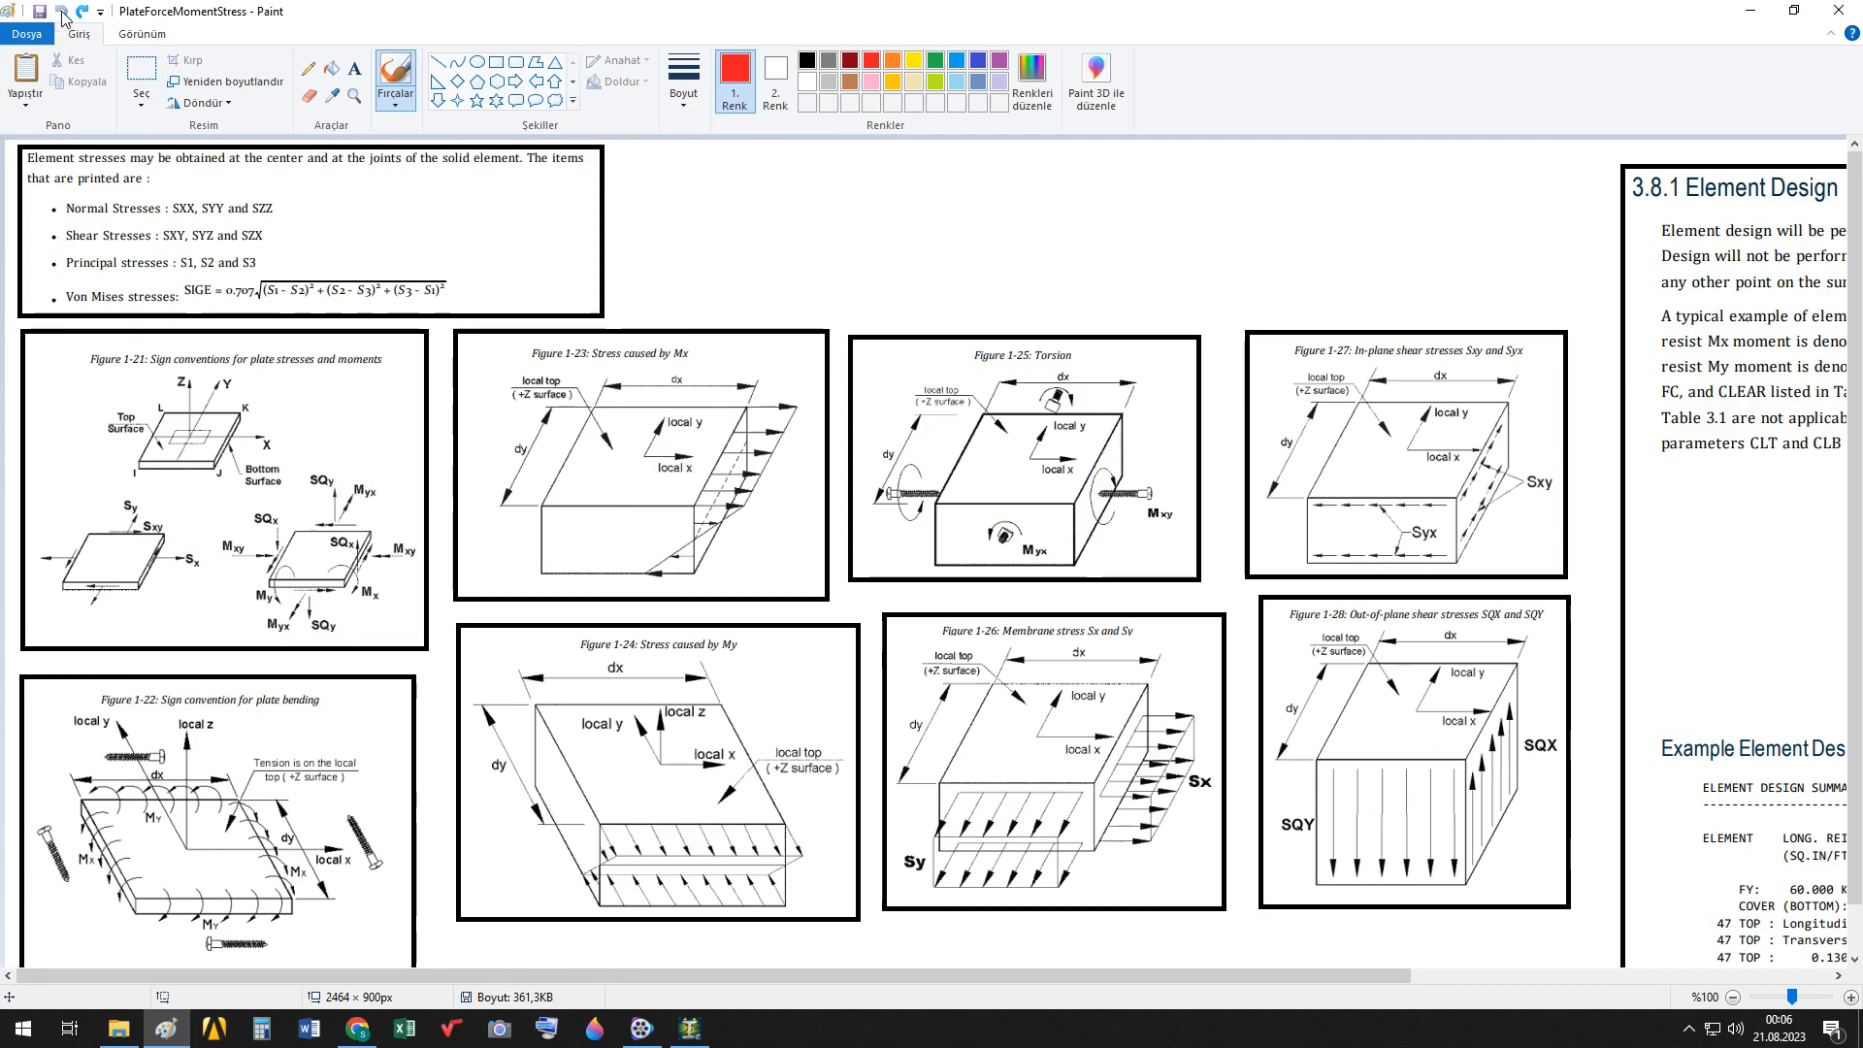
left_click(62, 13)
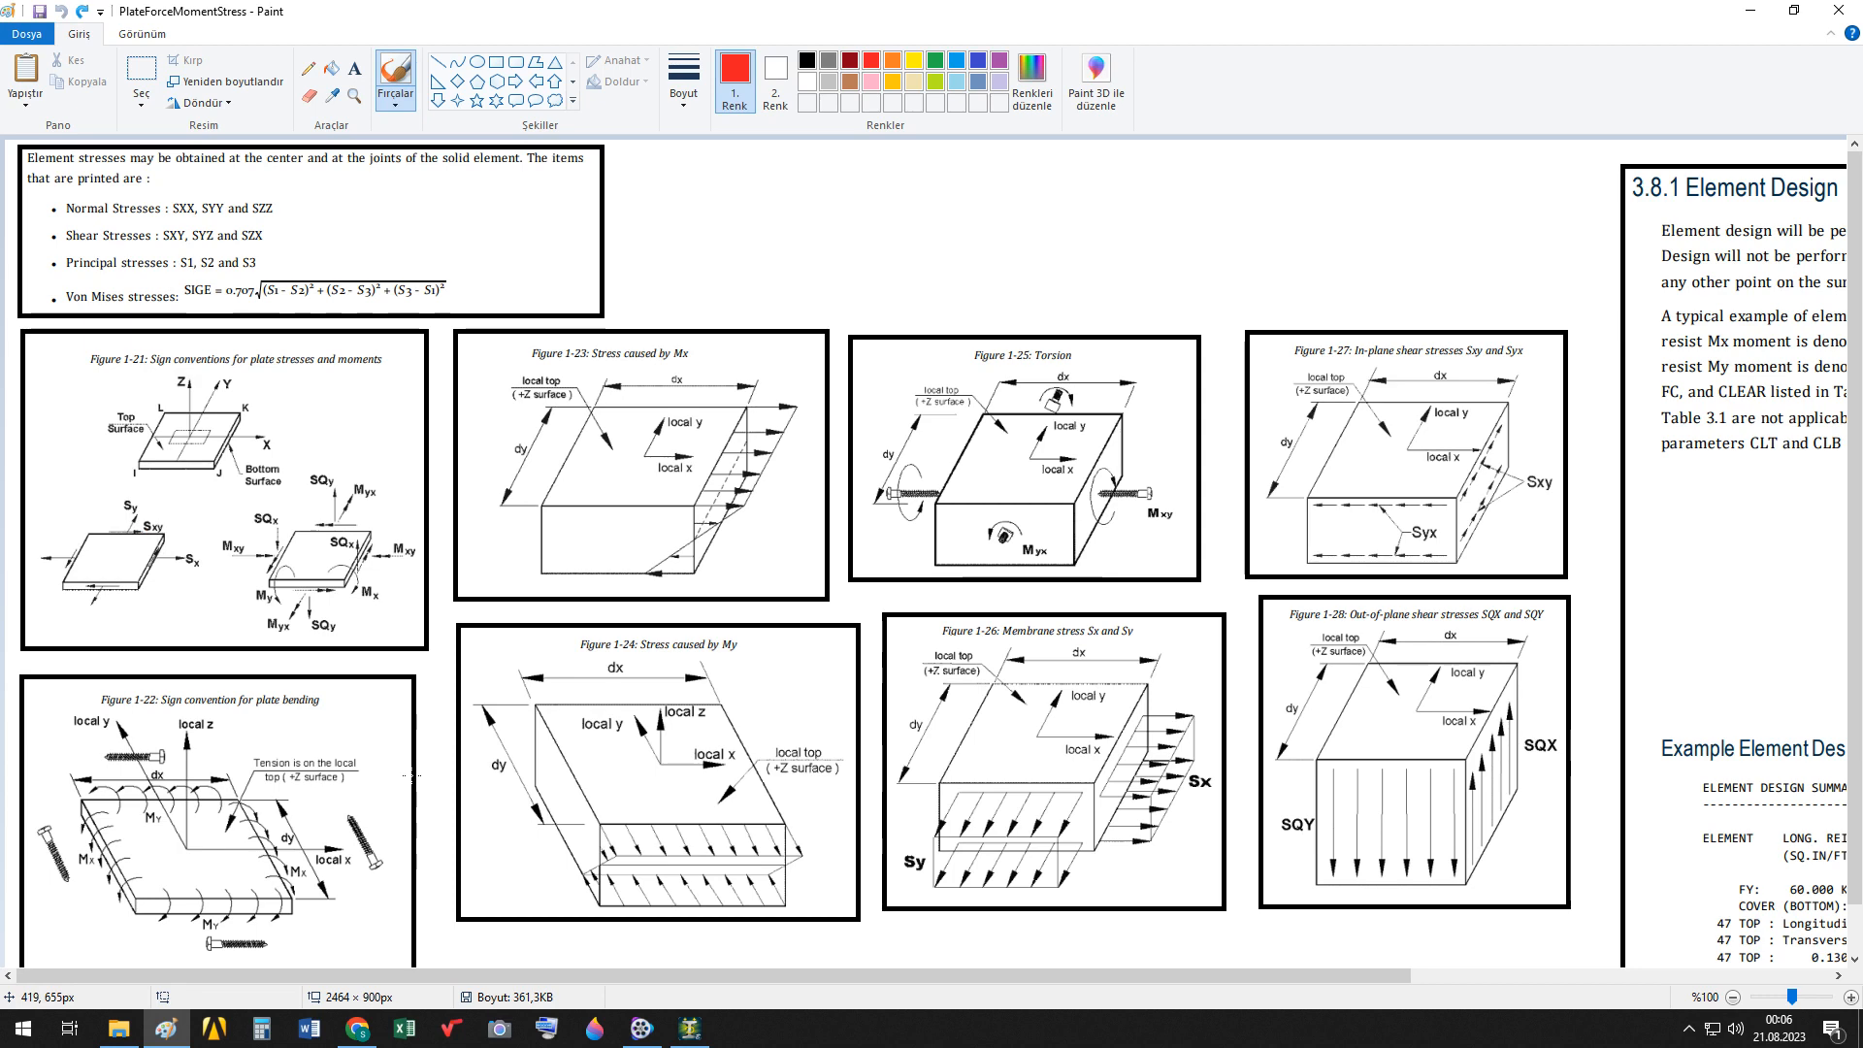
Return to STAAD.Pro, apply the SX (local) contour to the plate and check it against the reference diagrams in Paint
left_click(690, 1029)
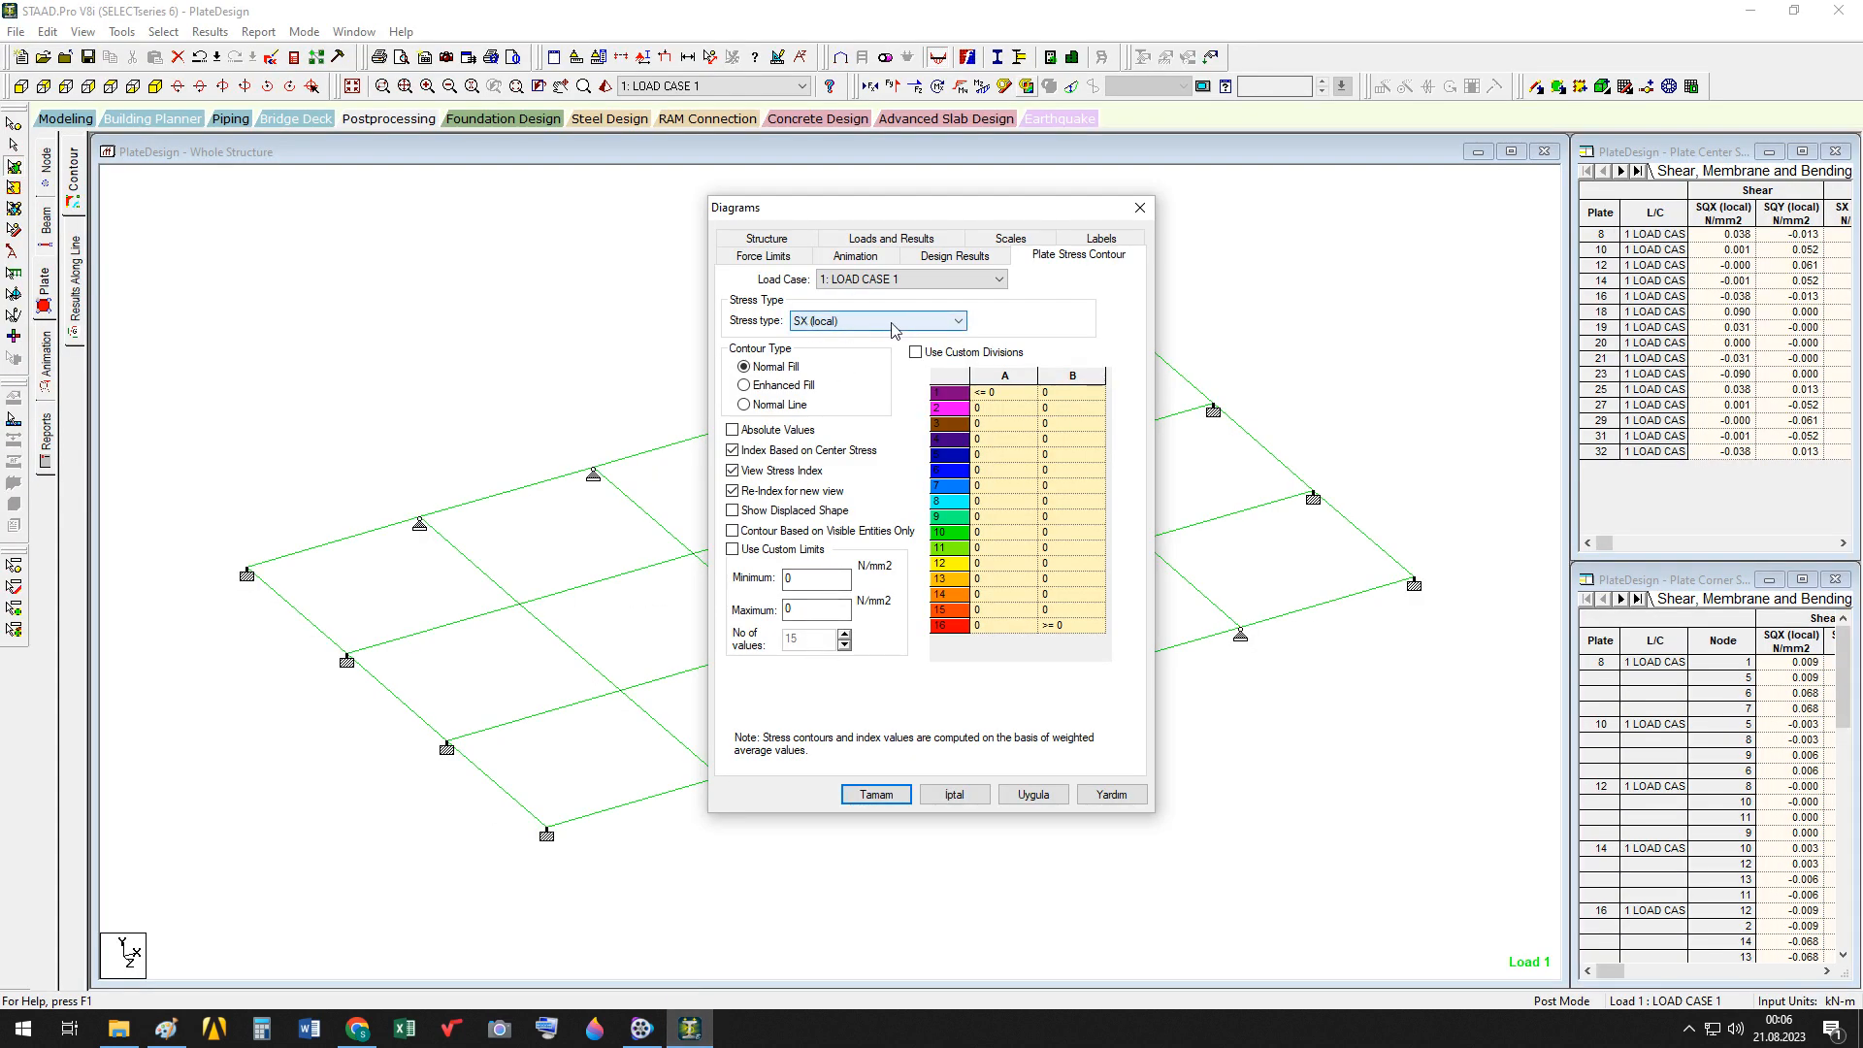
left_click(1032, 795)
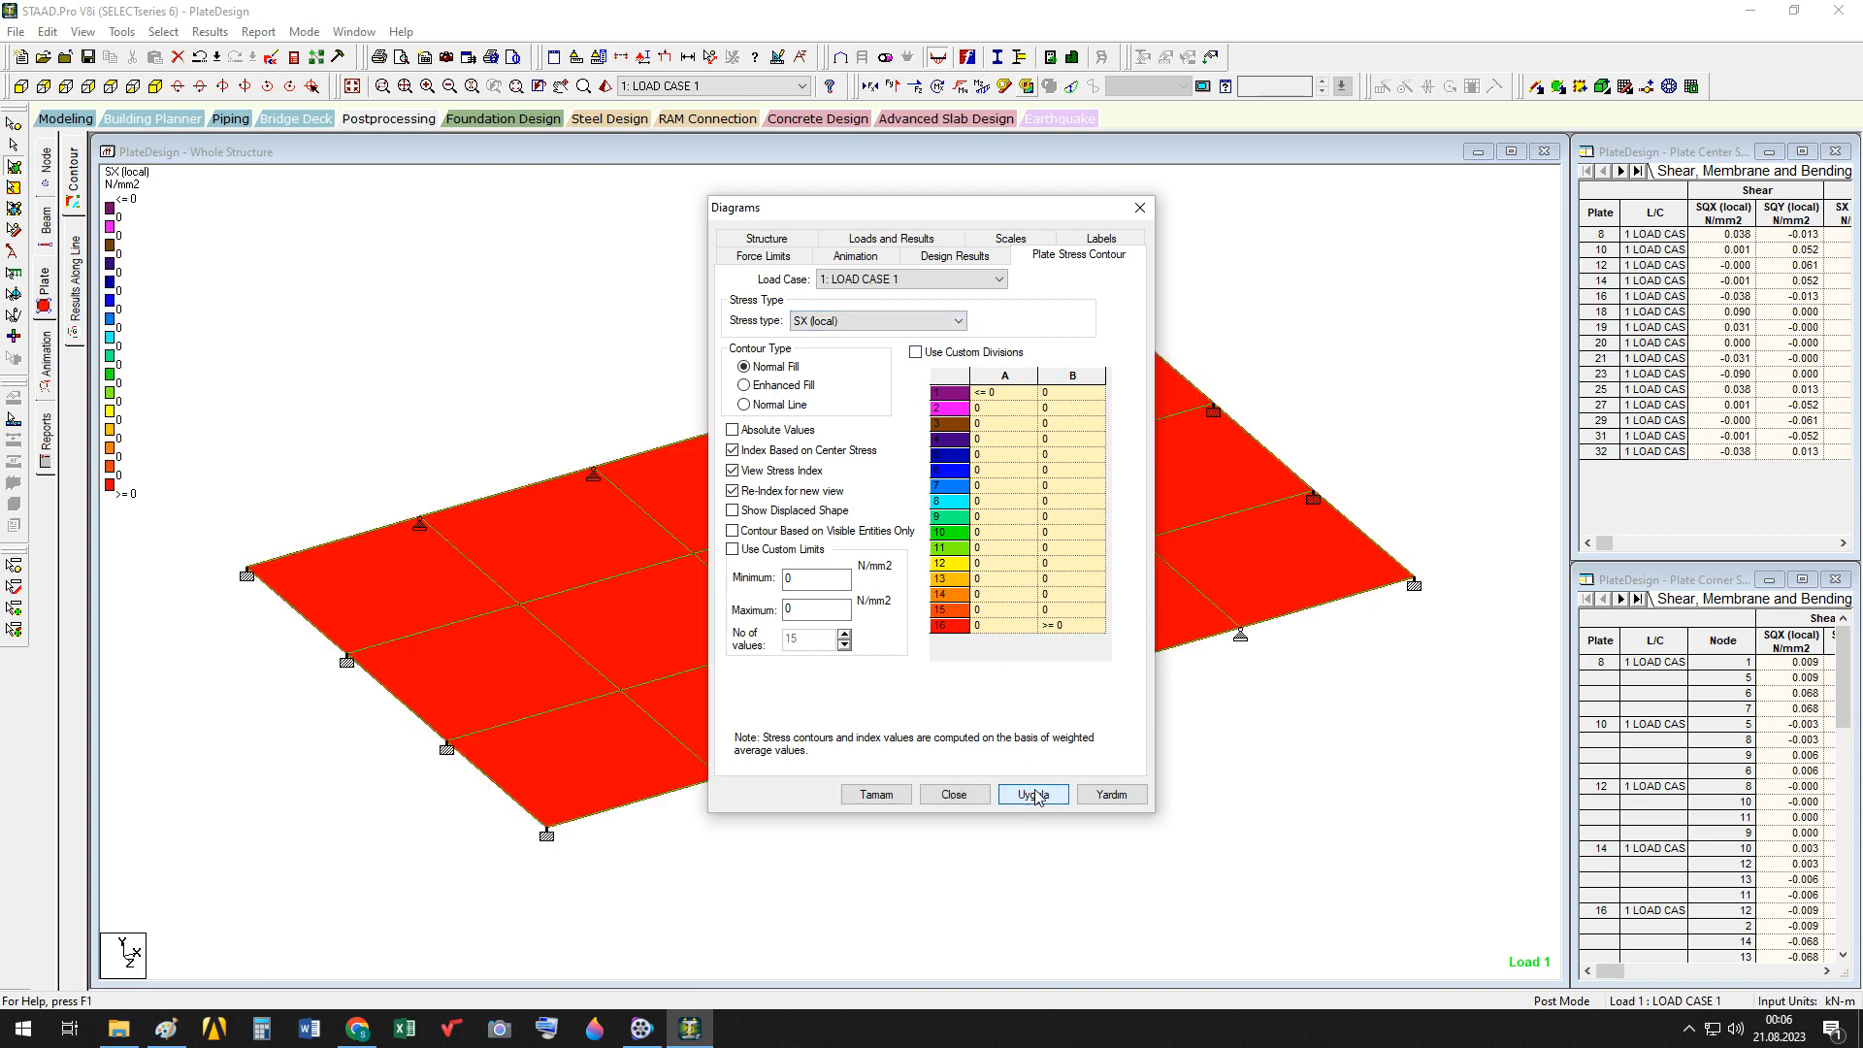
left_click(958, 322)
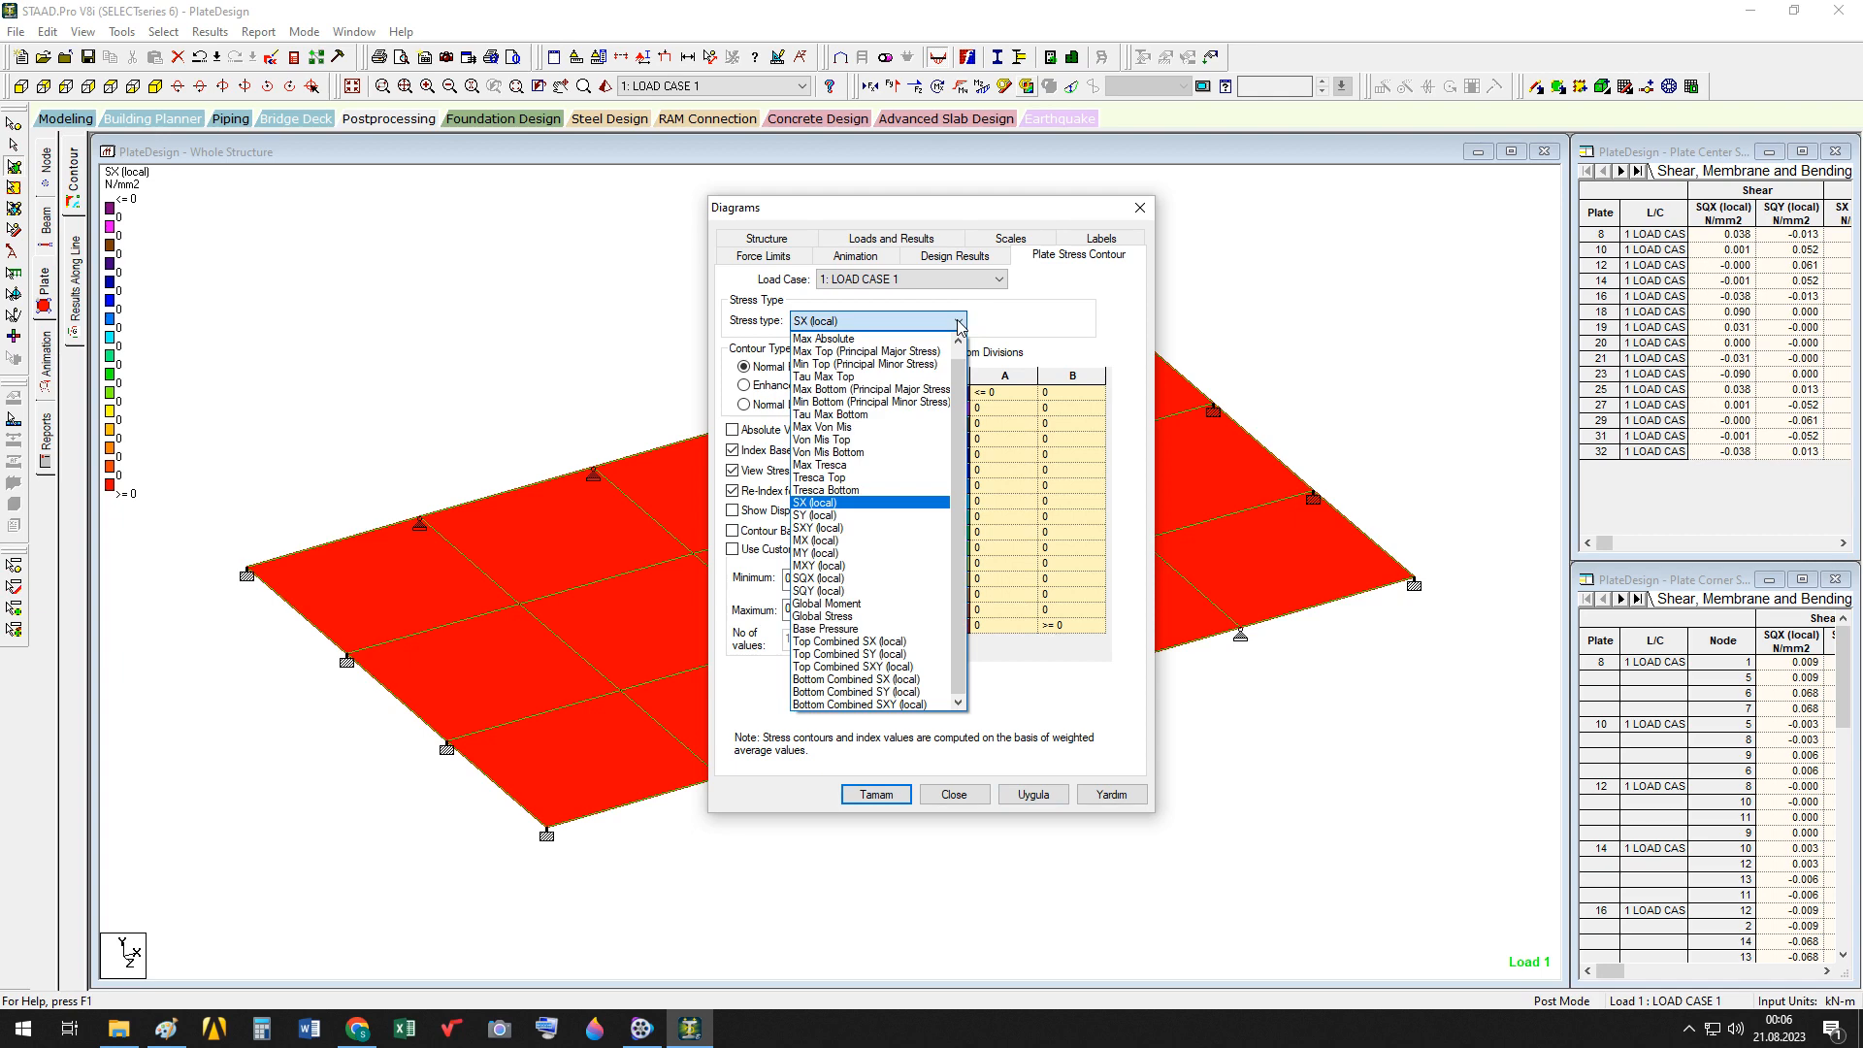
left_click(957, 322)
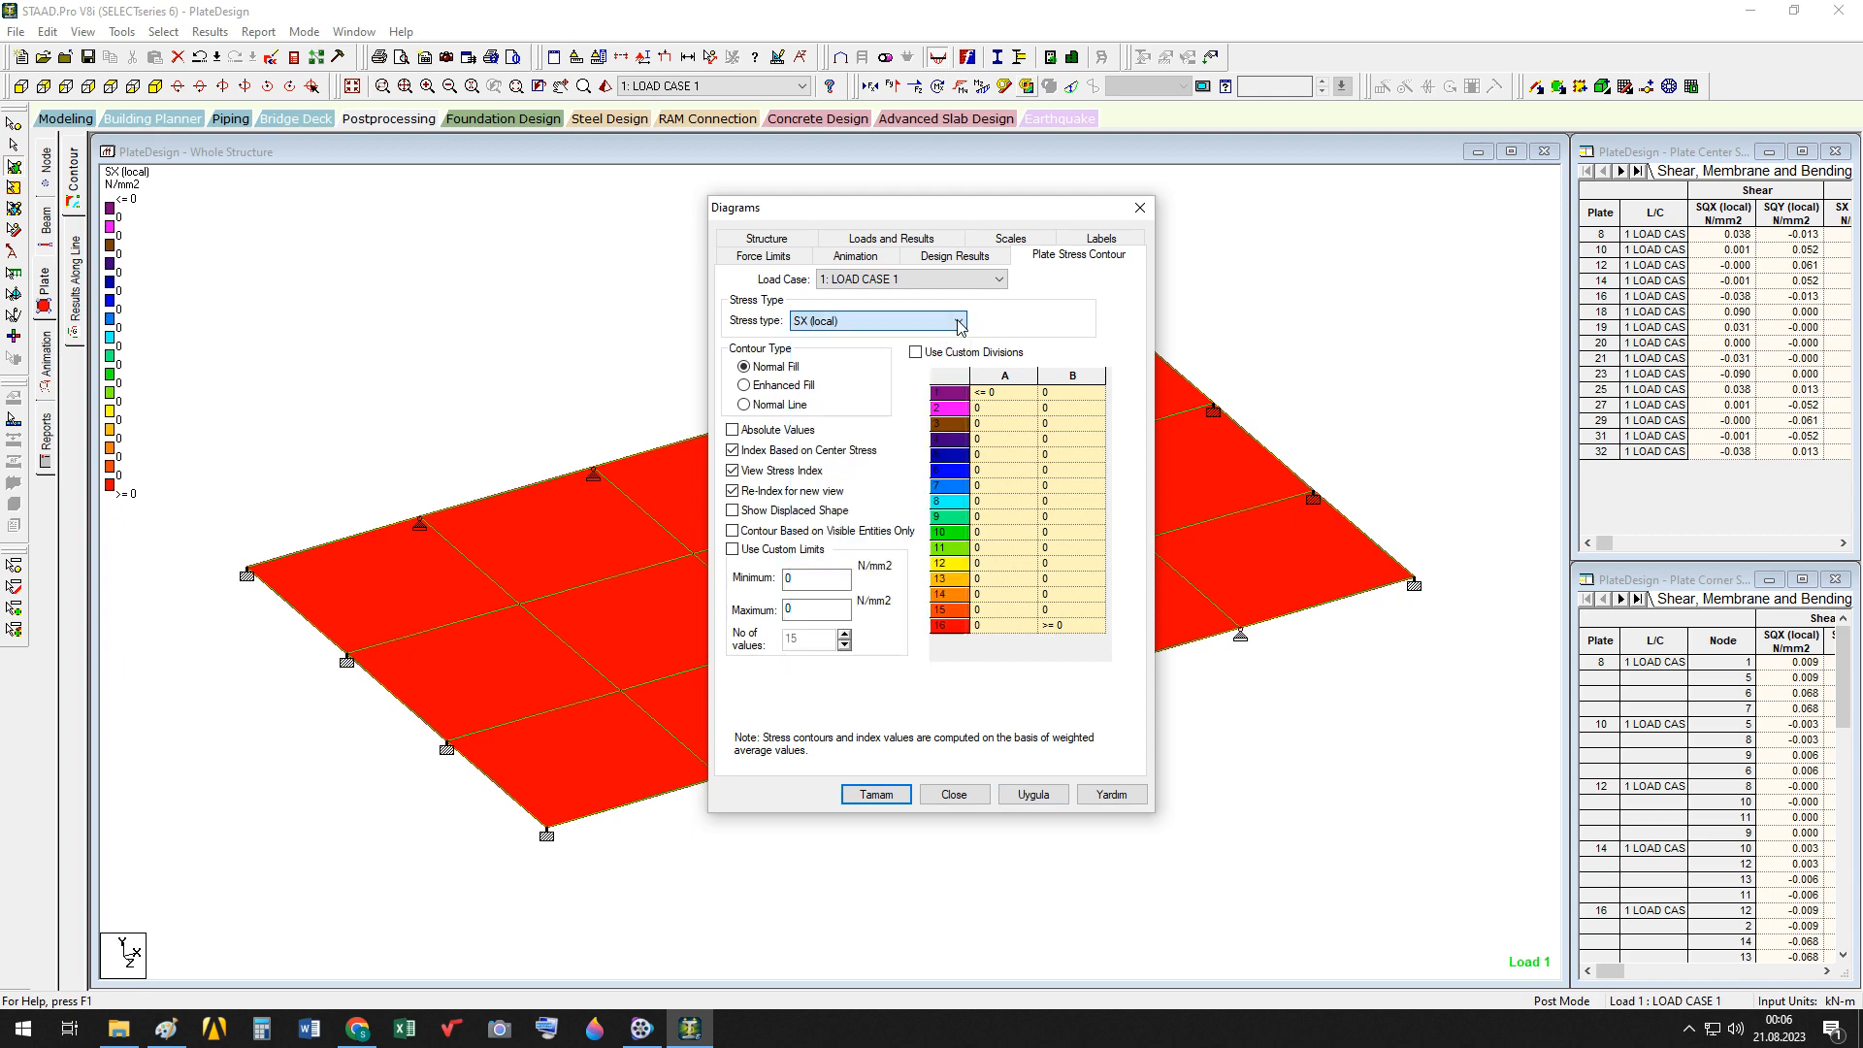
left_click(167, 1031)
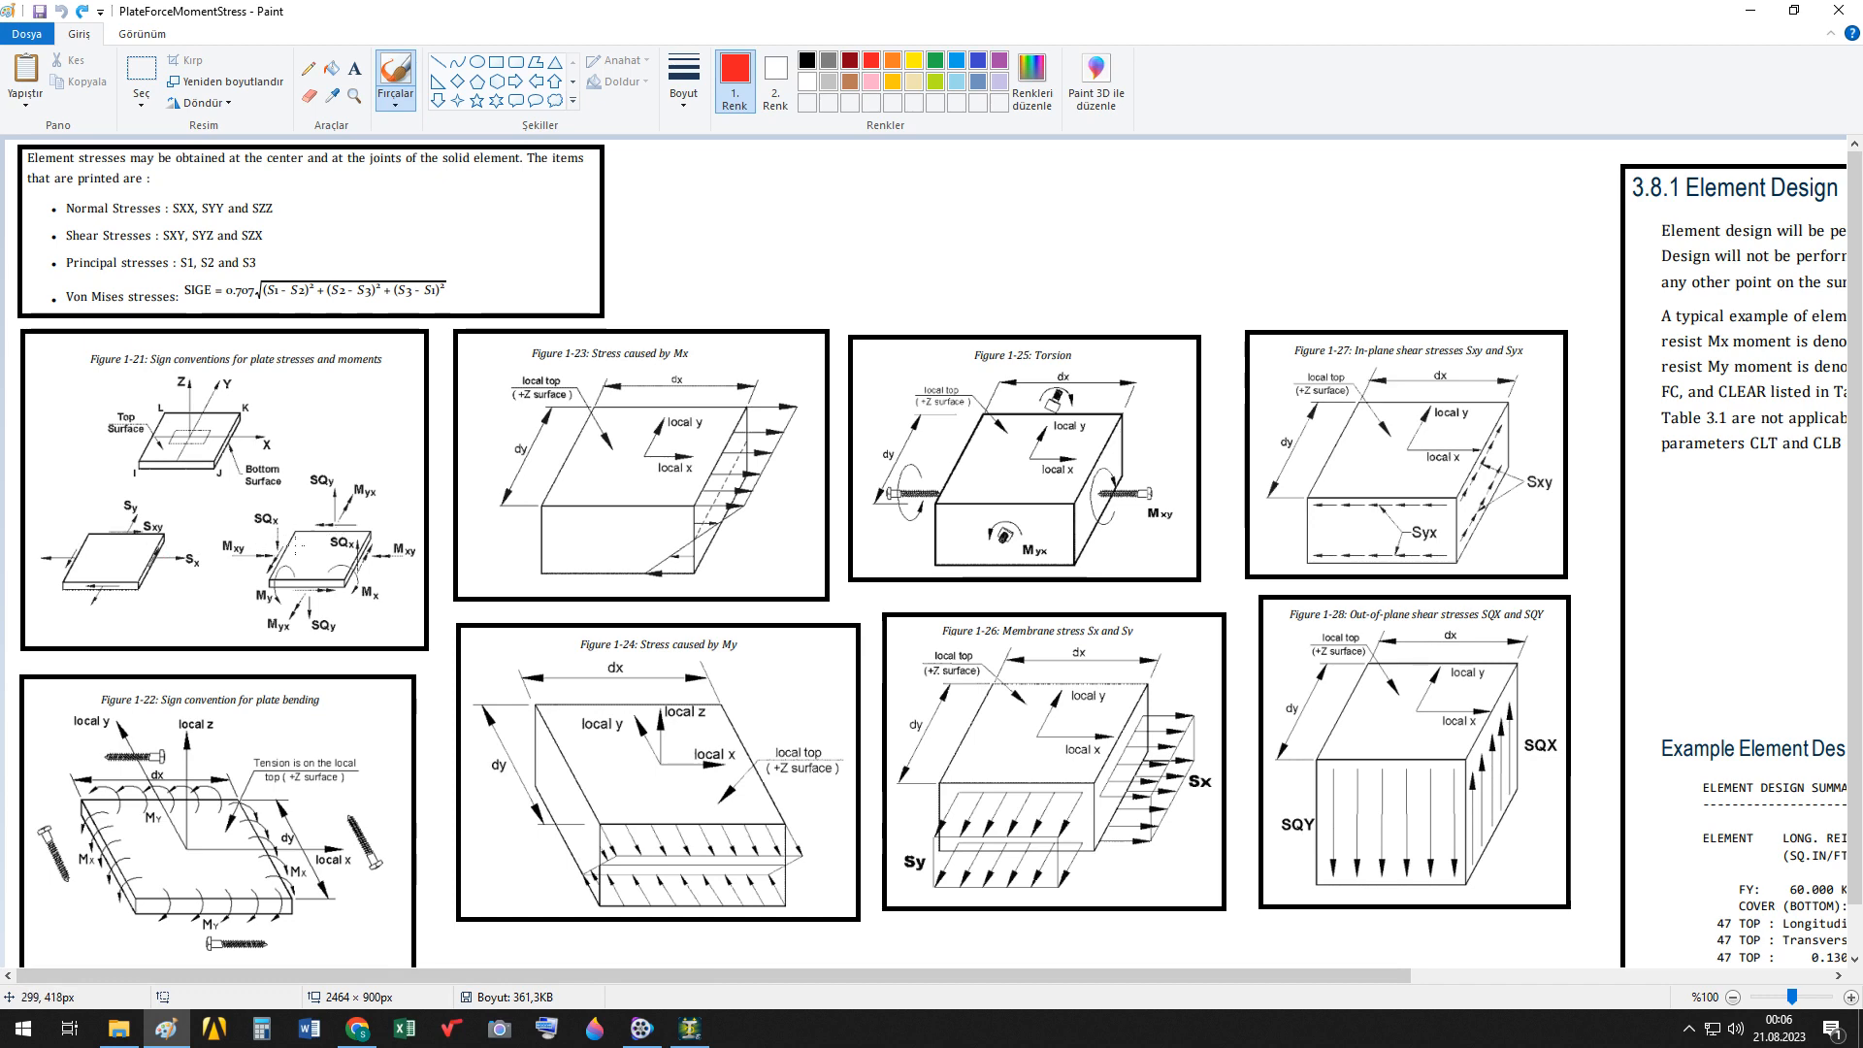
Return to STAAD.Pro and display the SY (local) and SXY (local) stress contours of the plate one at a time
left_click(688, 1028)
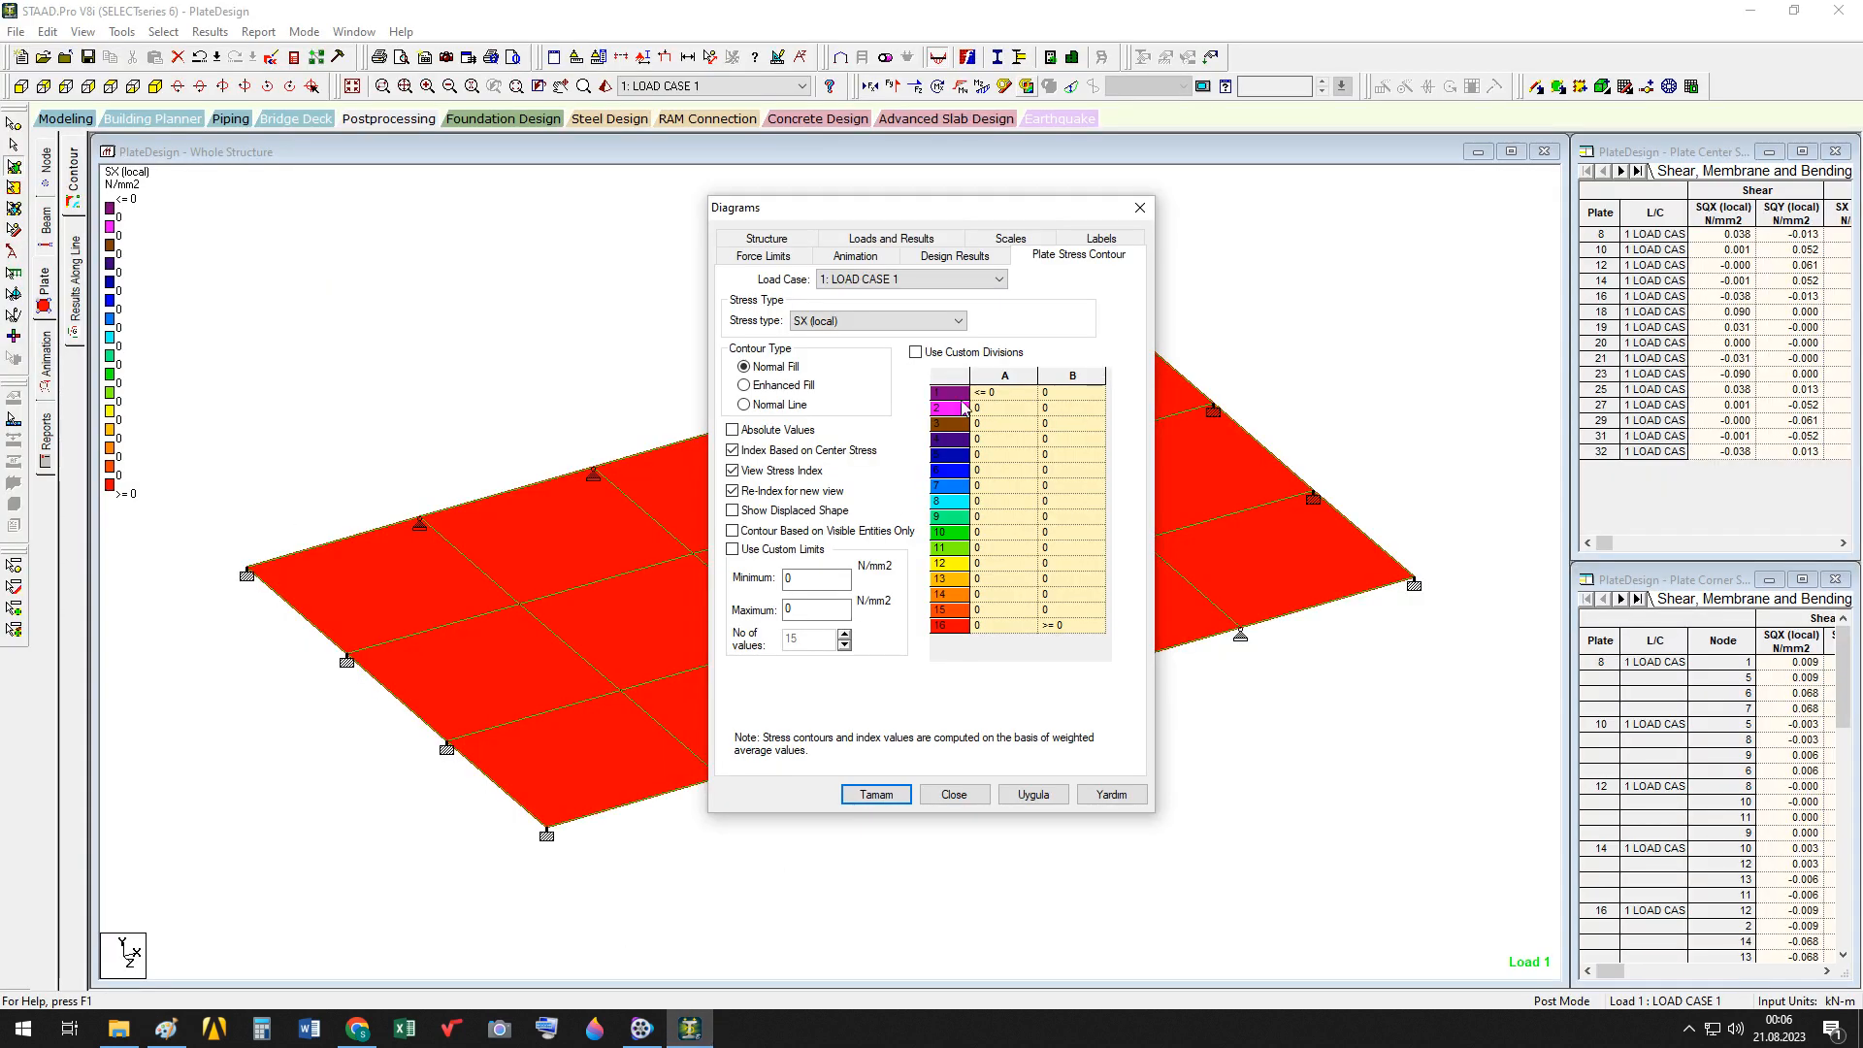
left_click(956, 321)
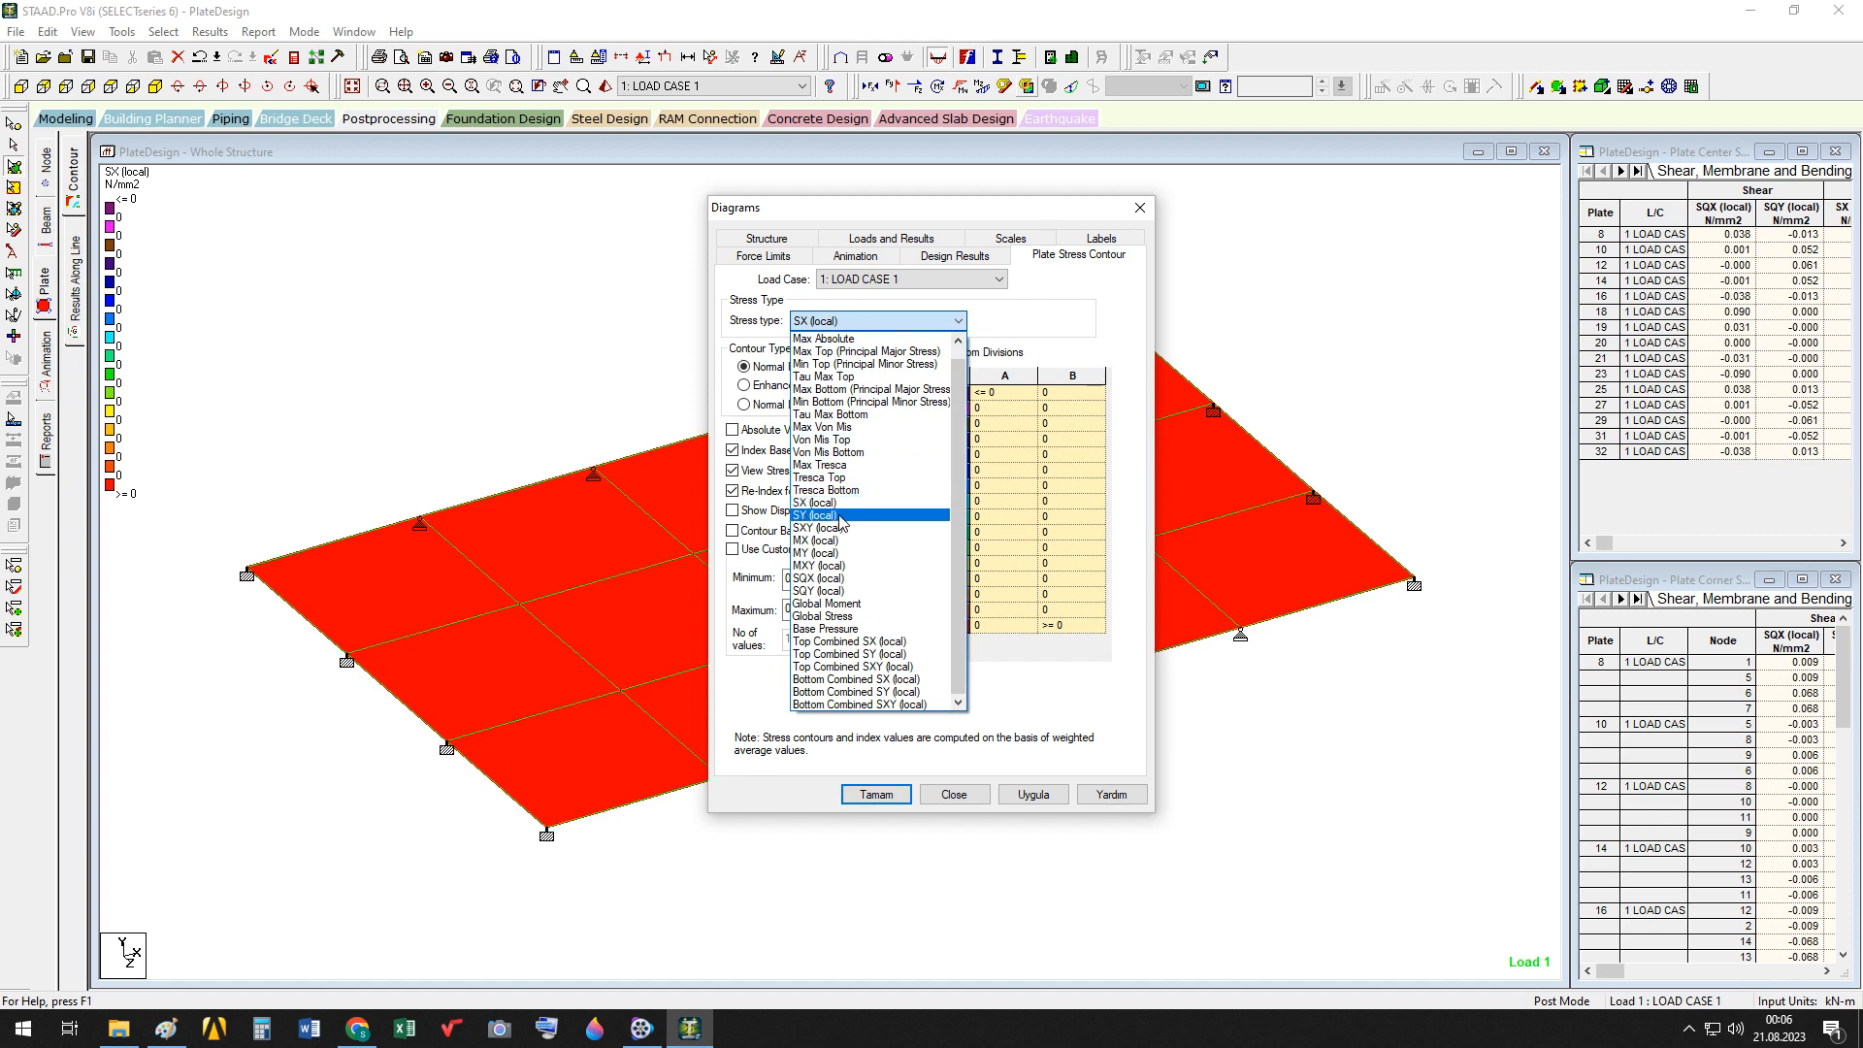
left_click(840, 515)
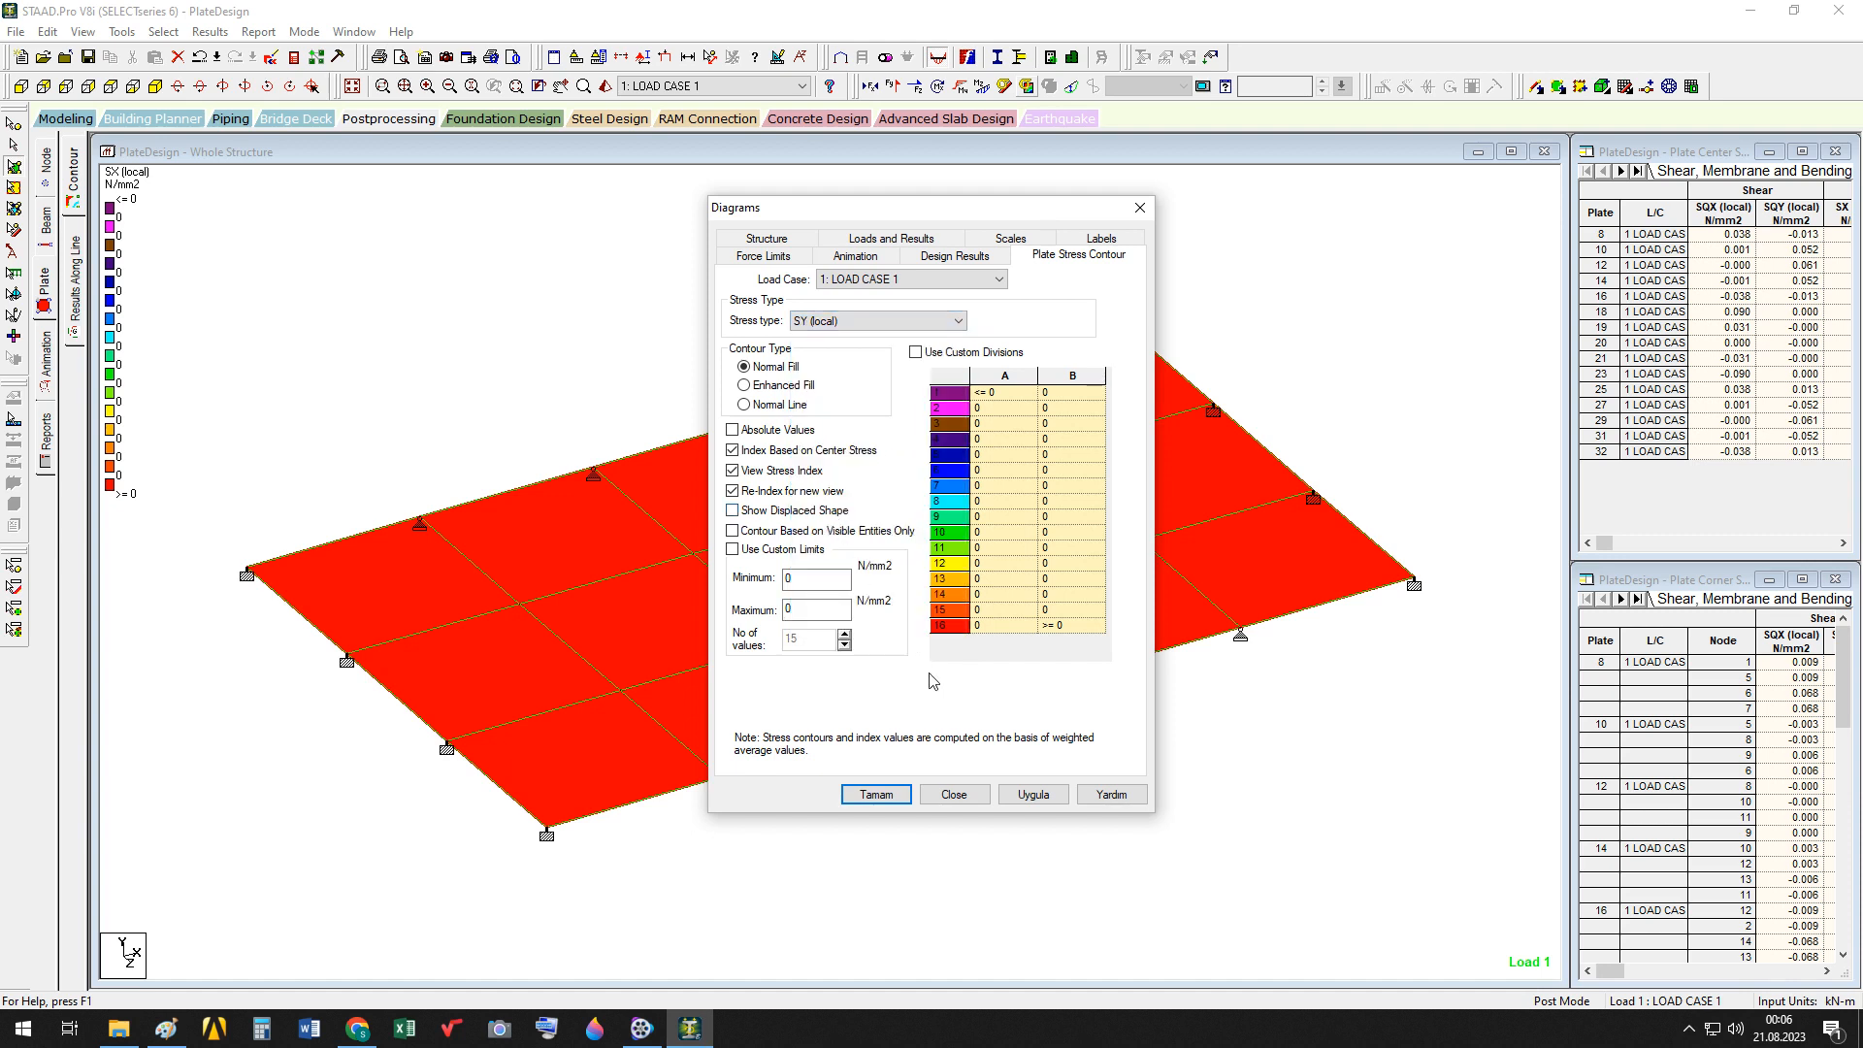
left_click(1035, 794)
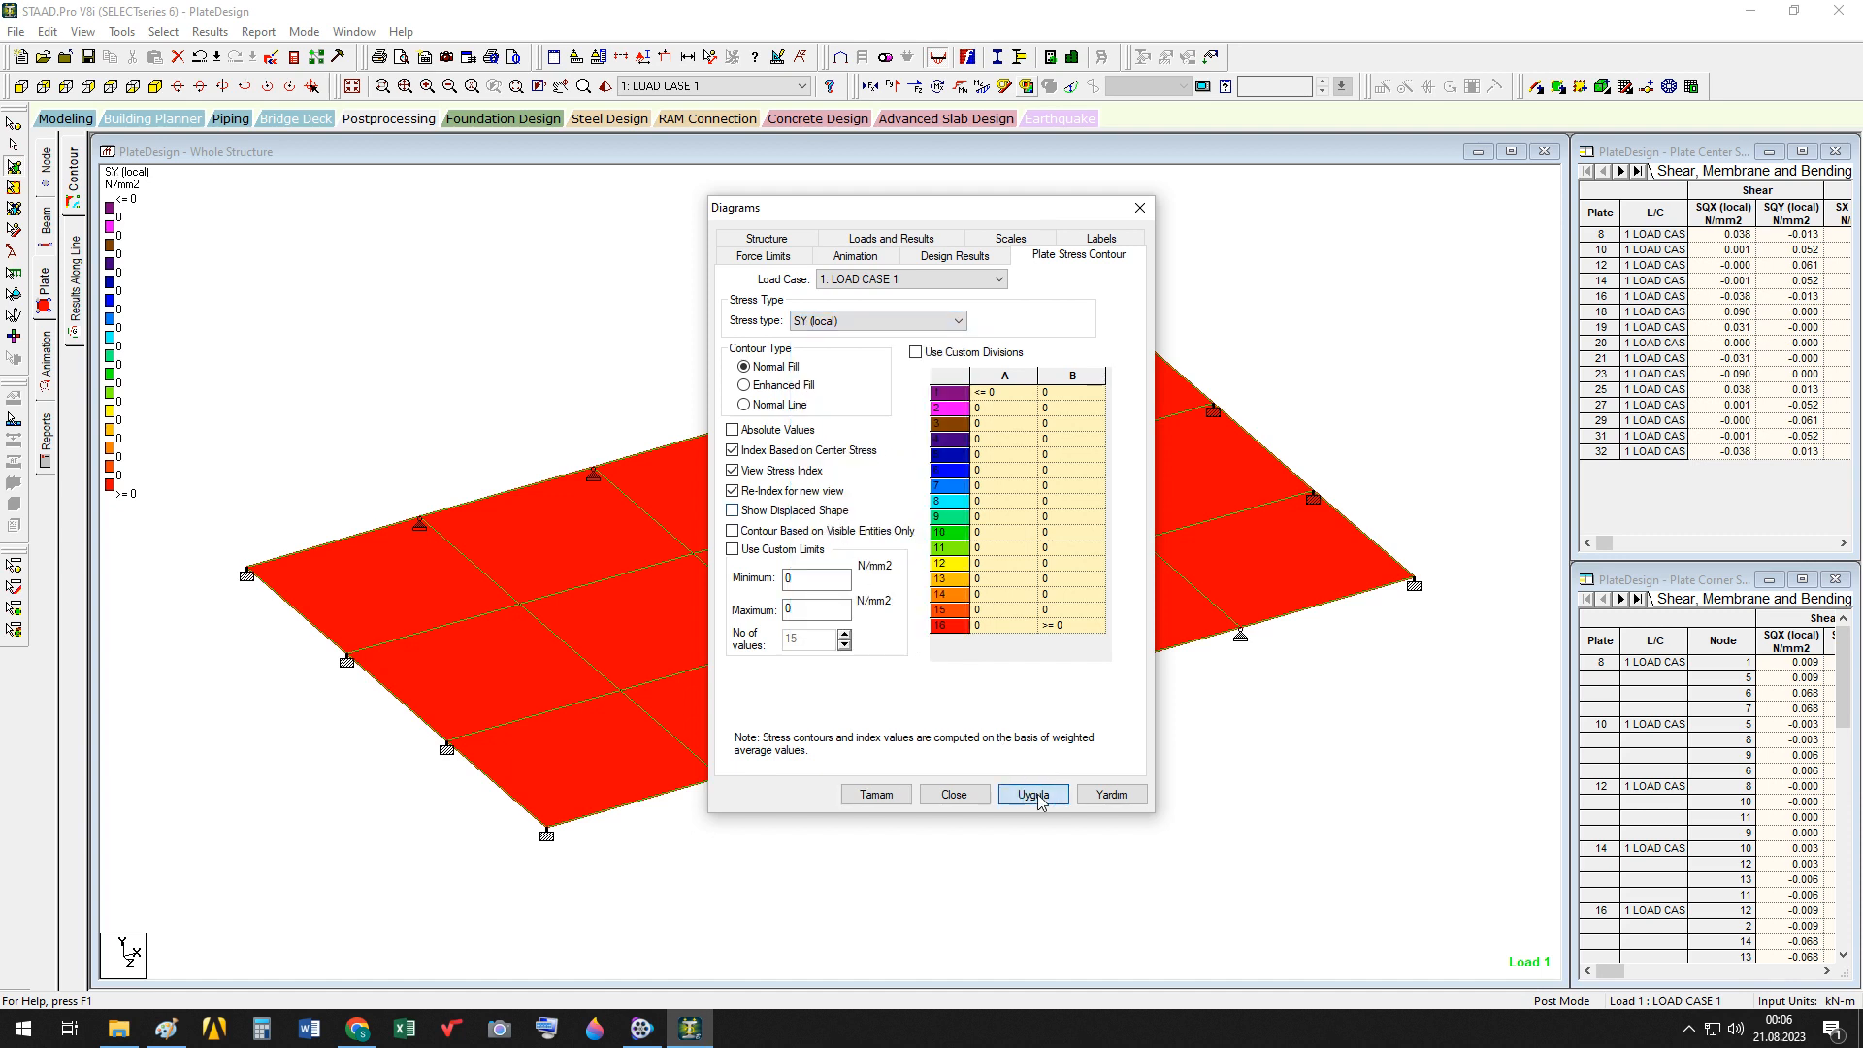
left_click(958, 321)
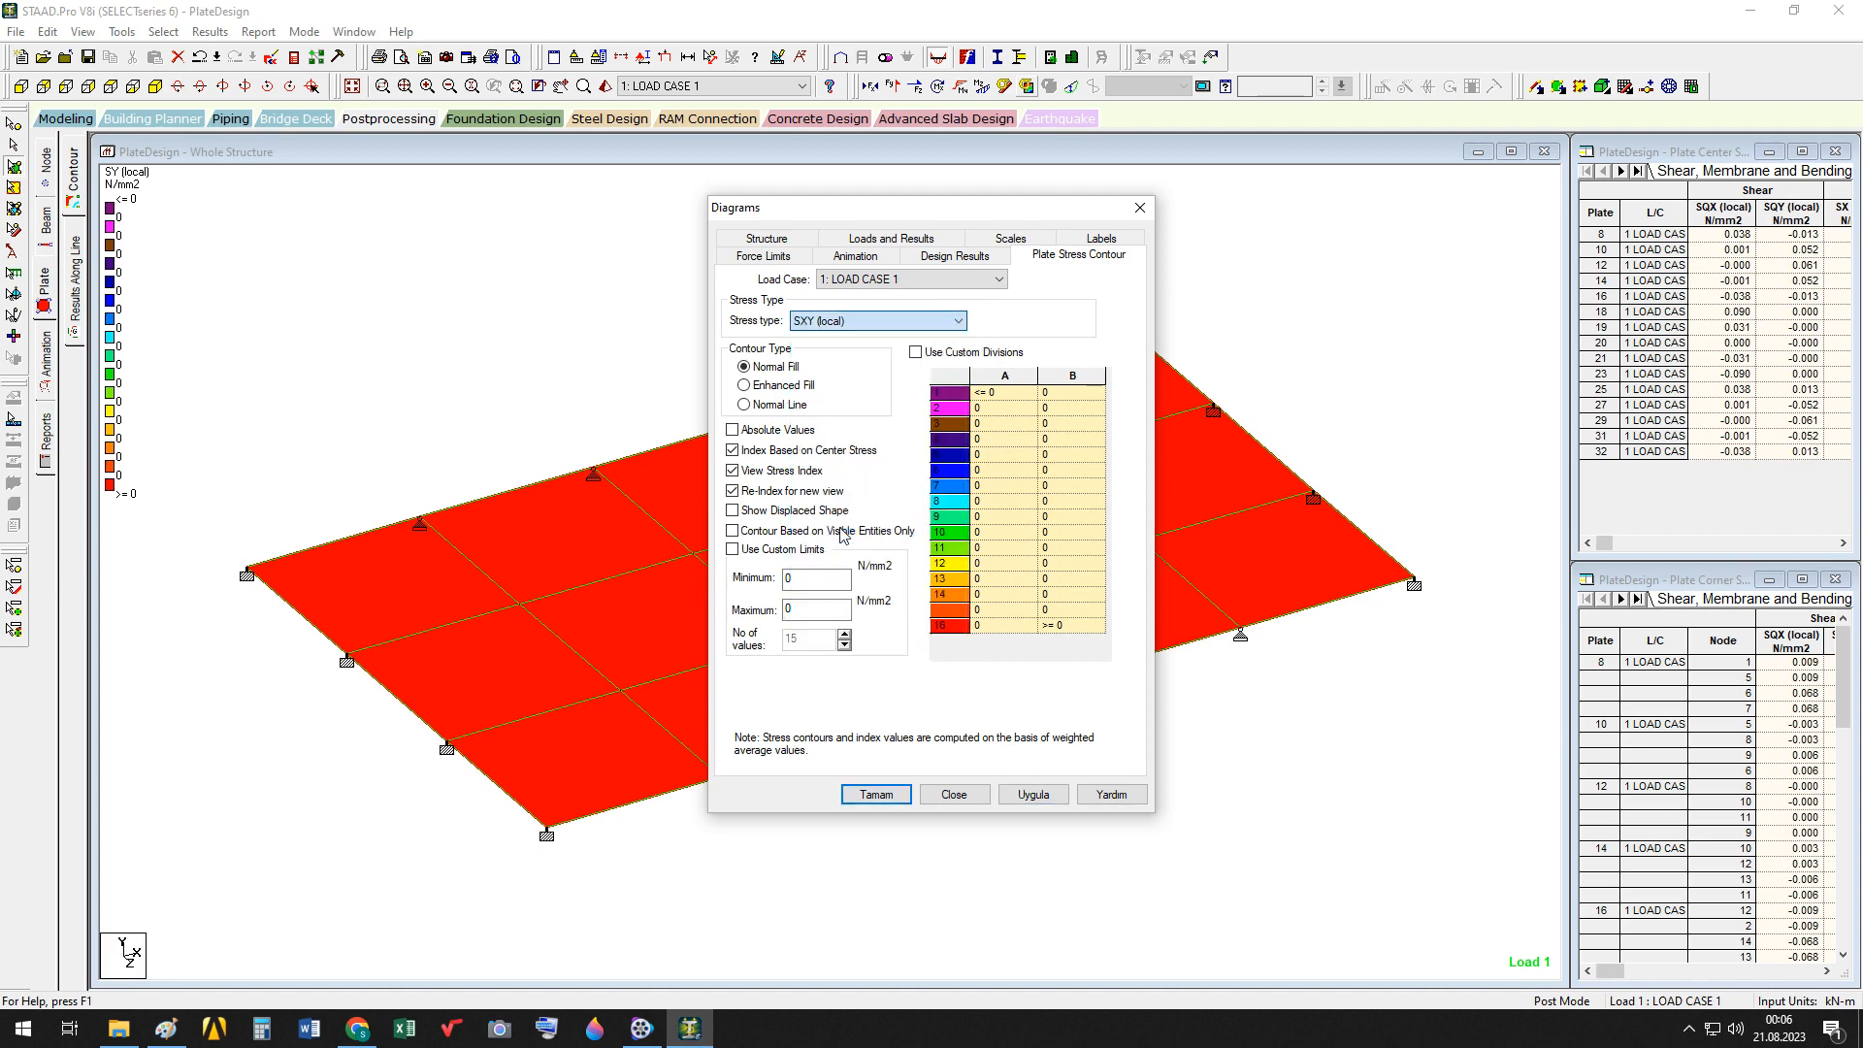
left_click(835, 527)
left_click(1035, 795)
Display the MX (local) moment contour and move the diagram settings aside to examine the whole plate and its legend
left_click(957, 321)
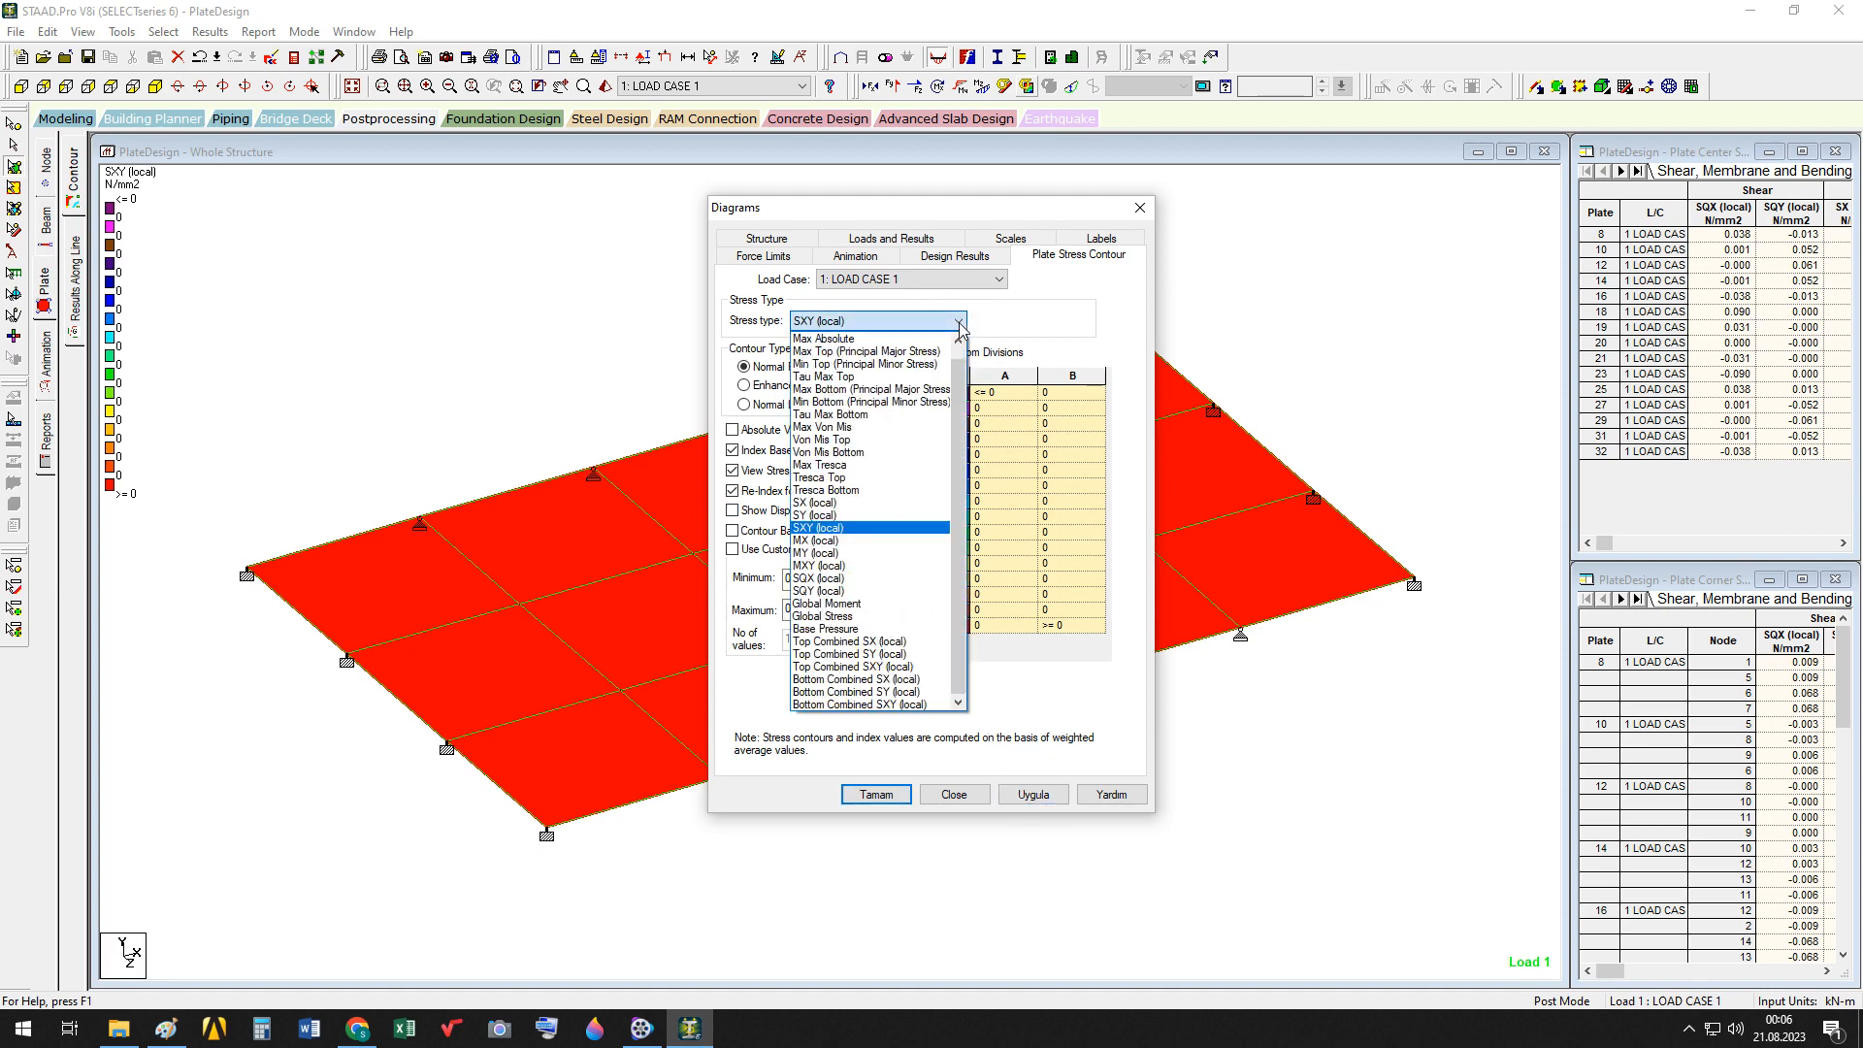
left_click(858, 548)
left_click(1033, 795)
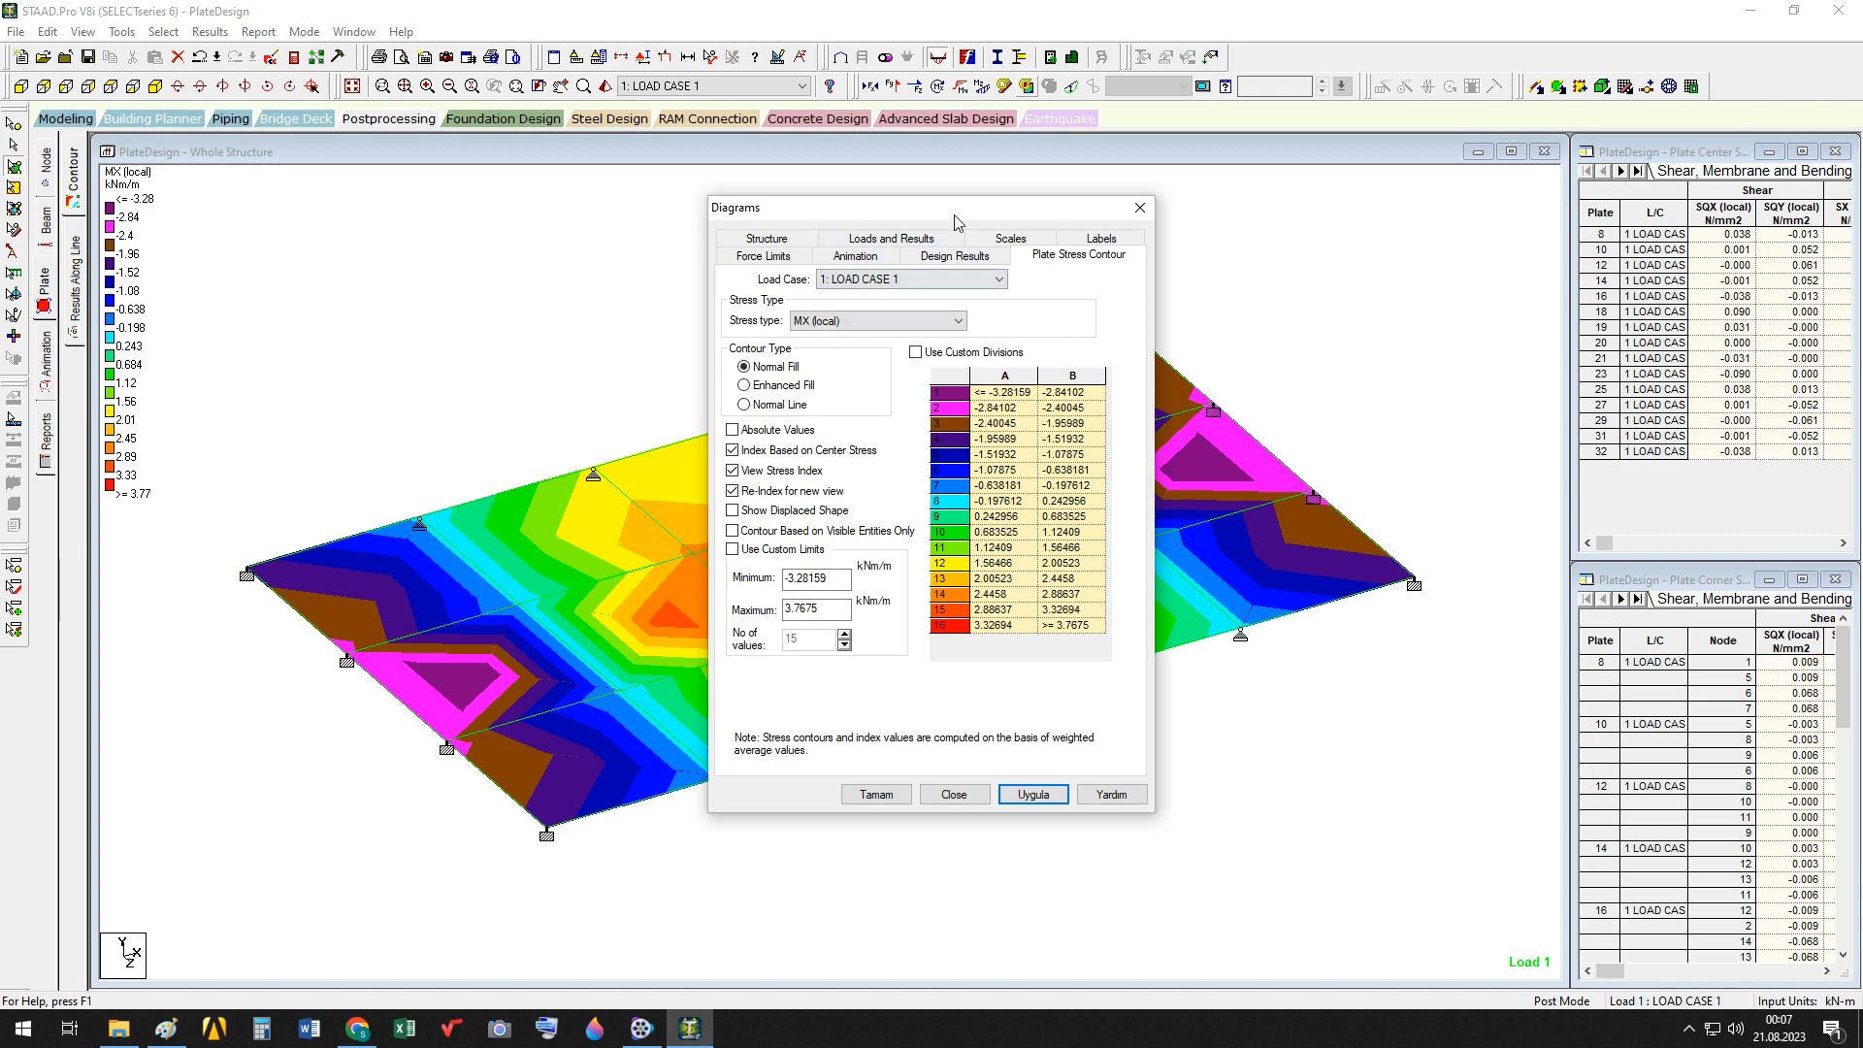
left_click_drag(956, 215, 1315, 230)
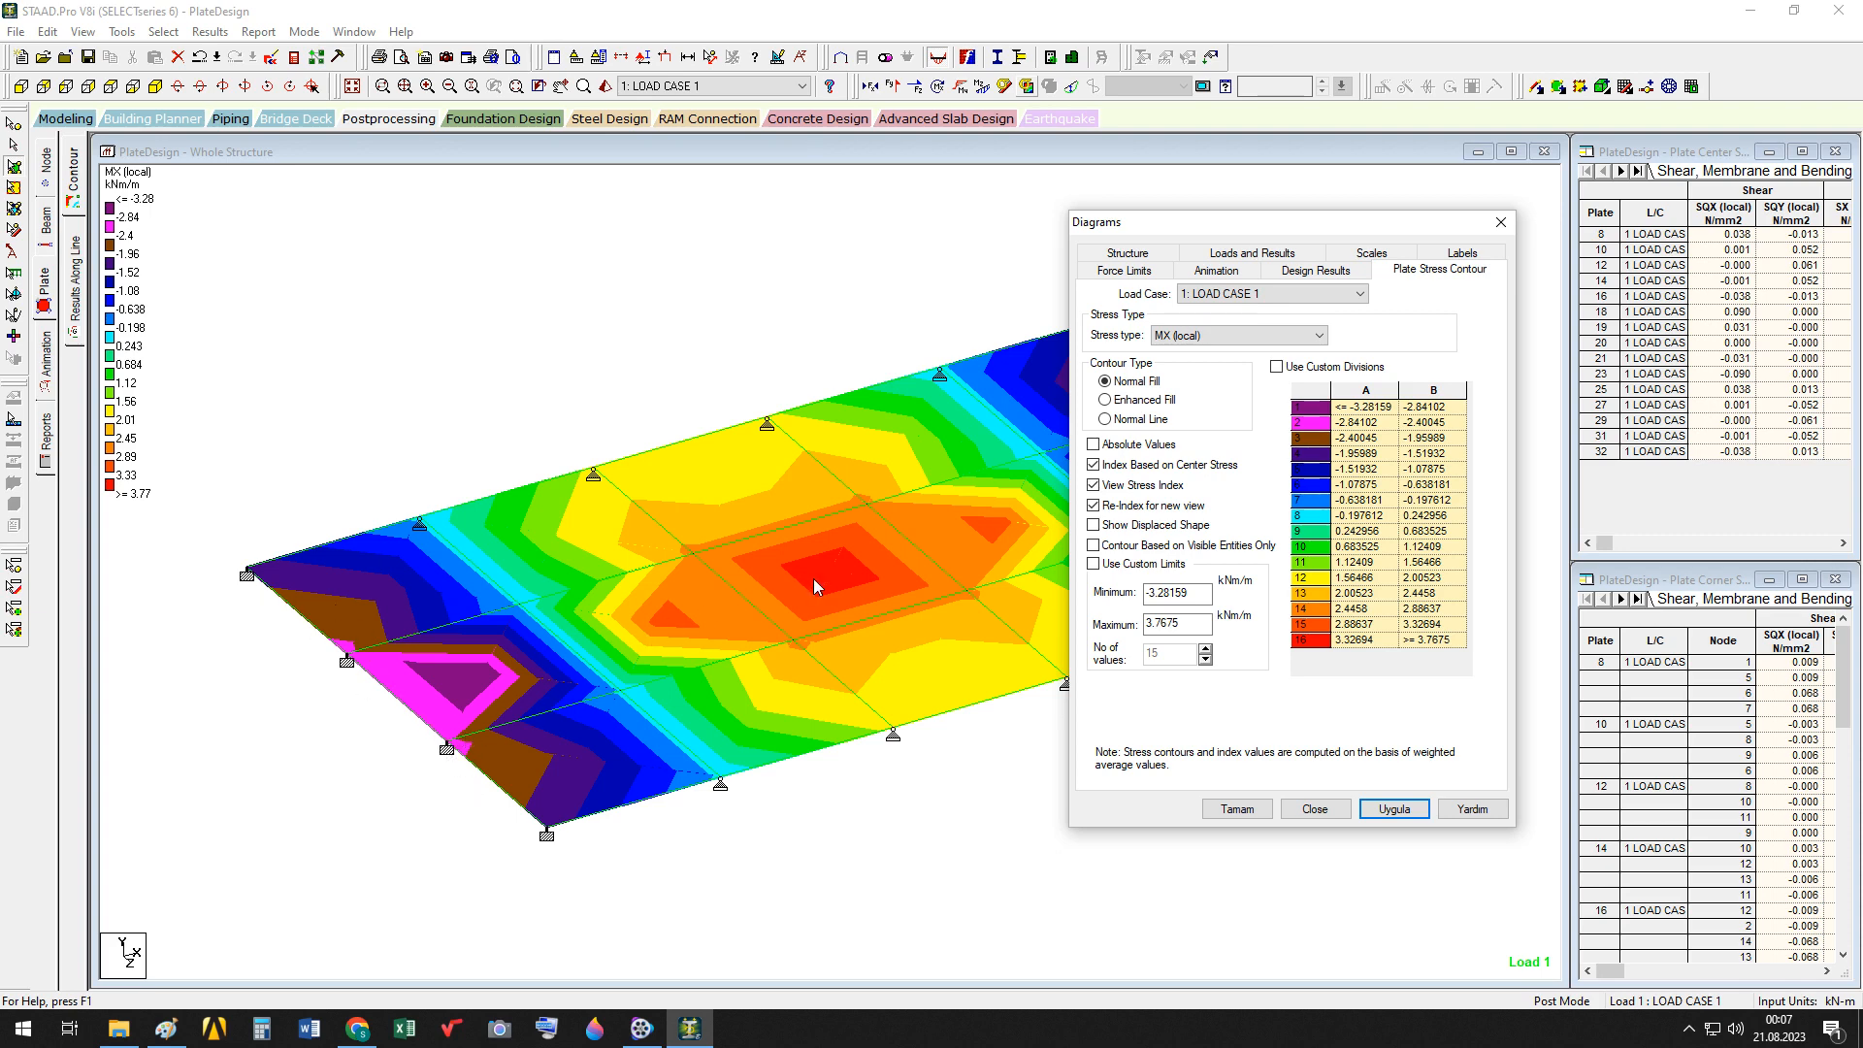
left_click_drag(1267, 223, 1438, 220)
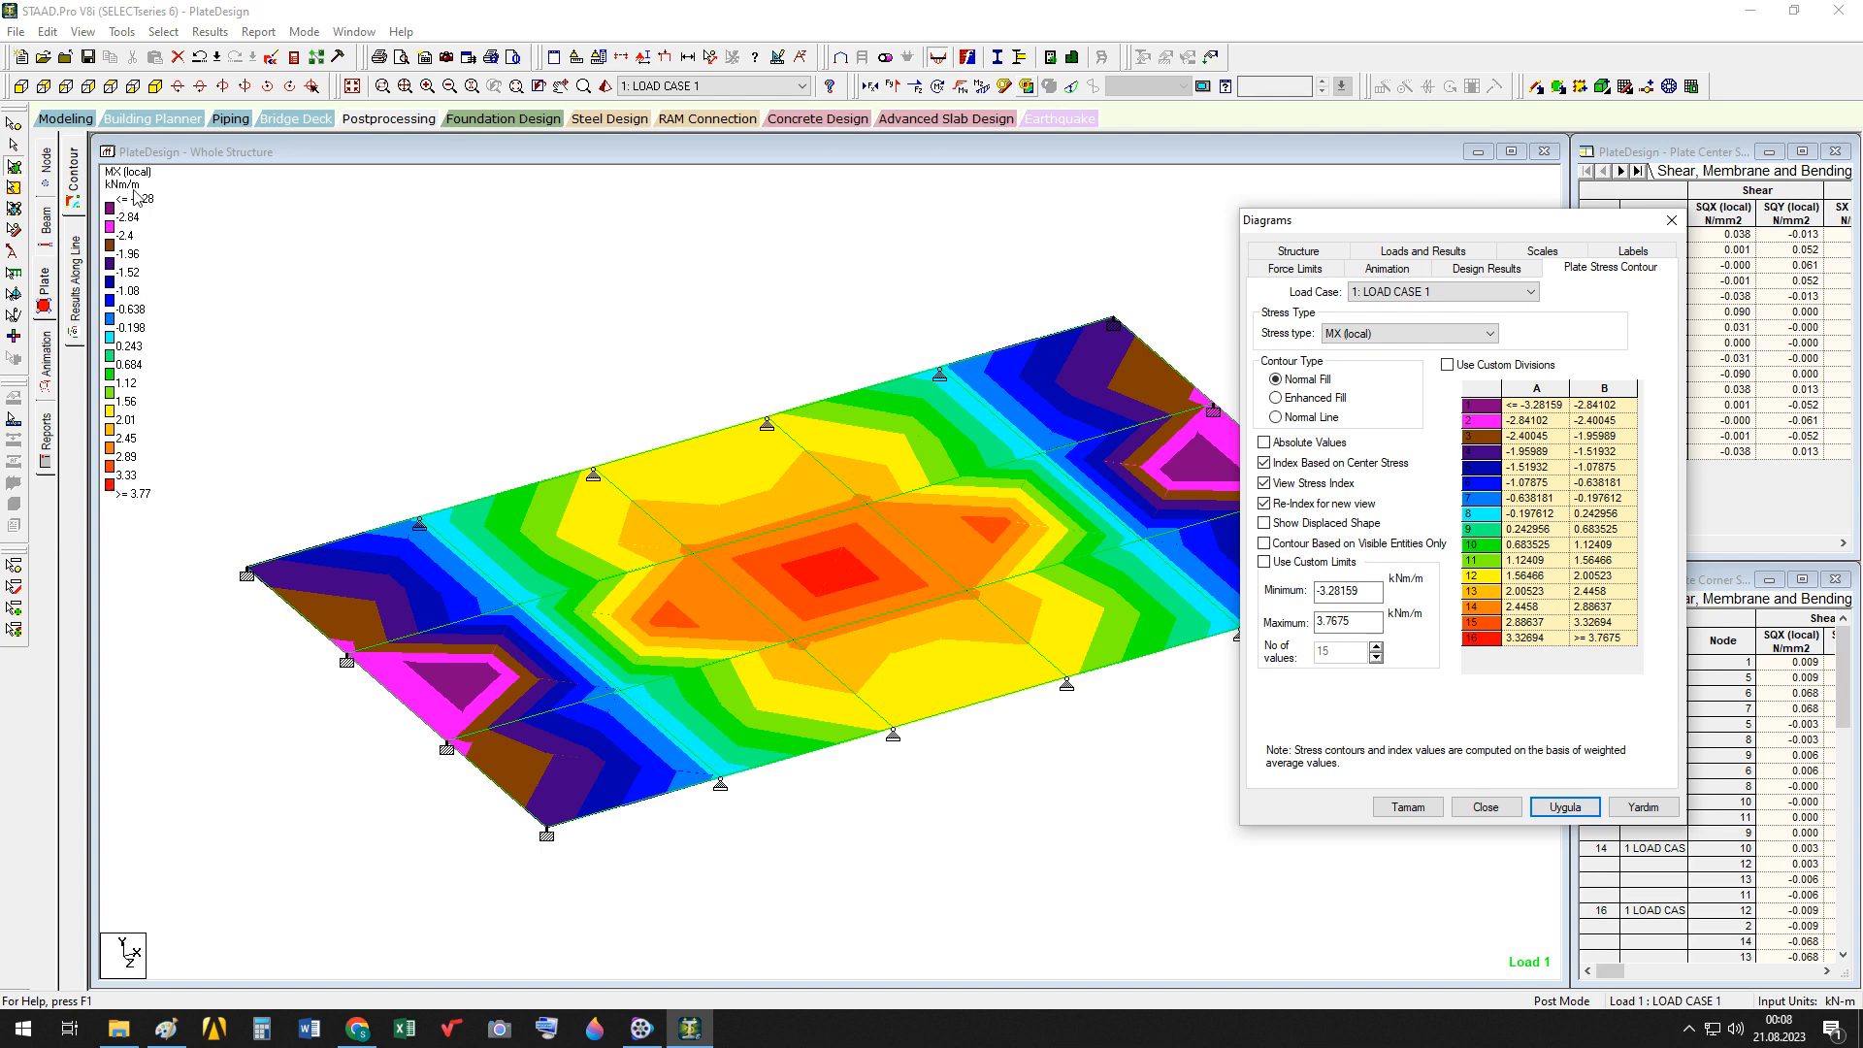
left_click_drag(1400, 237, 1148, 249)
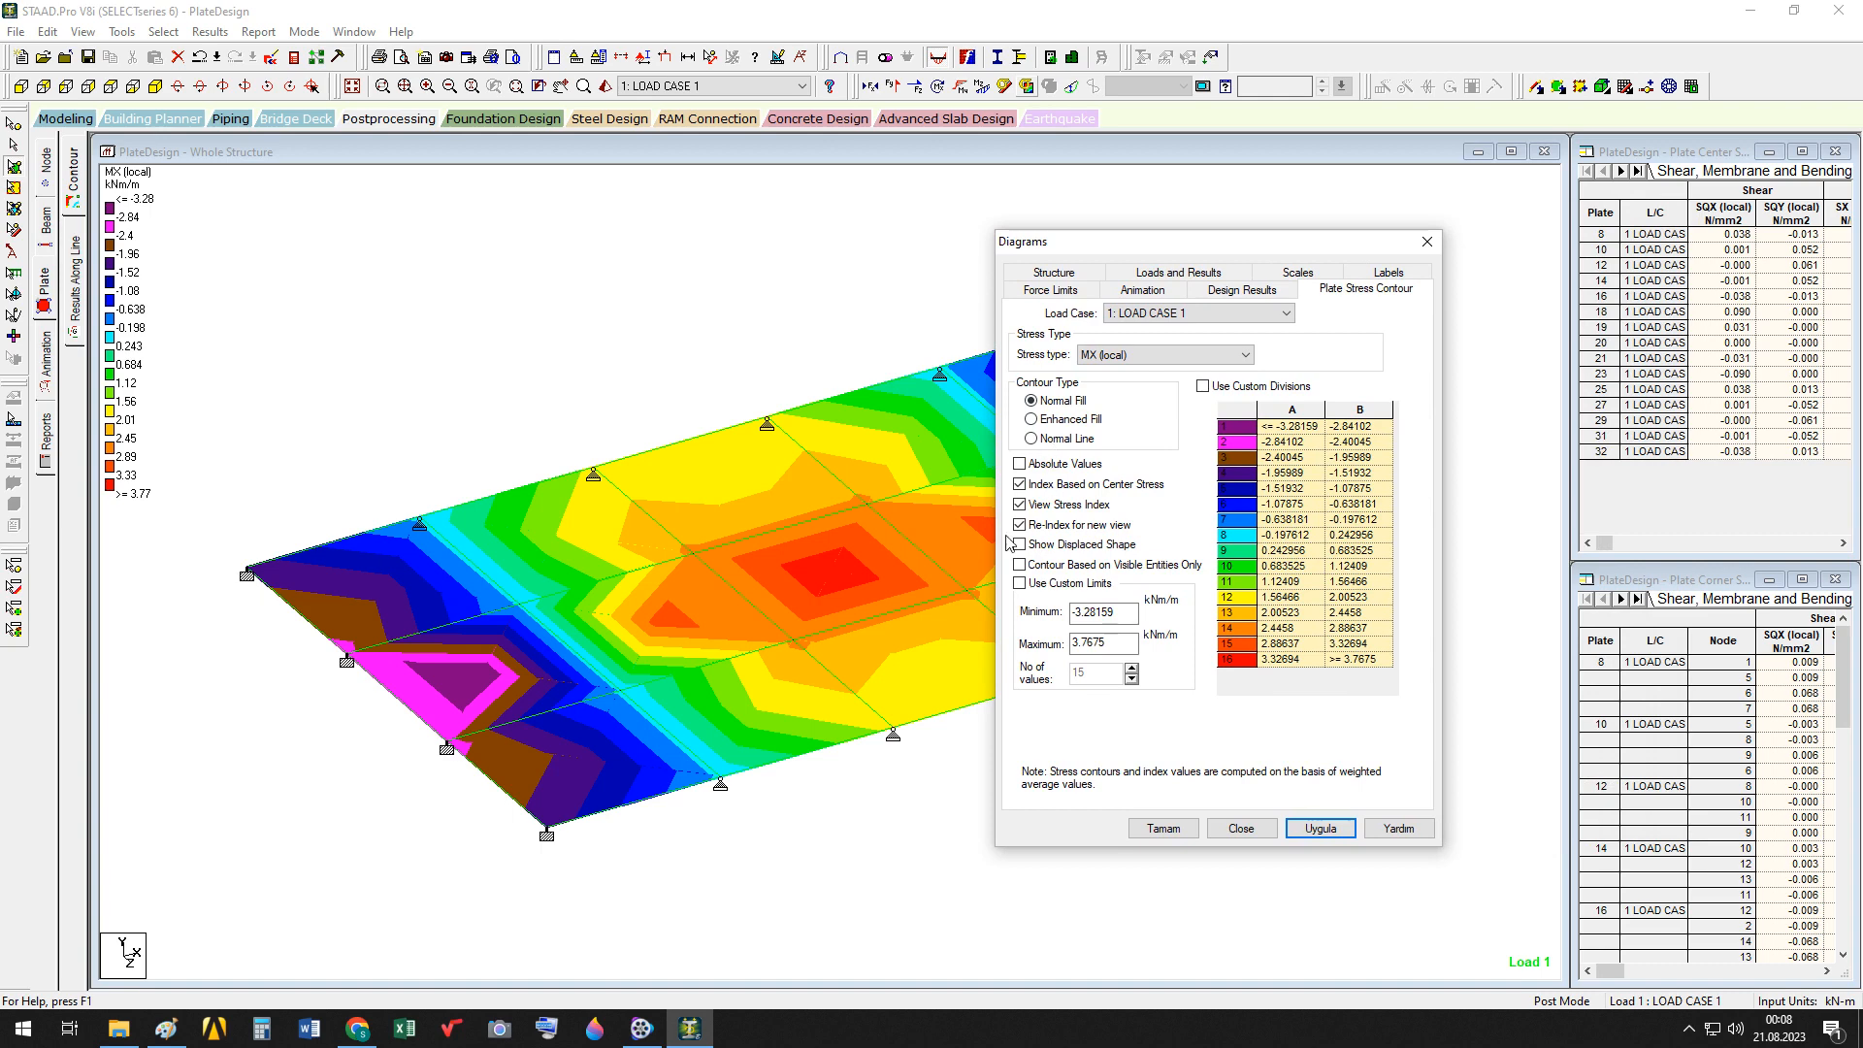
Display the MY (local) and MXY (local) moment contours of the plate one at a time for load case 1
left_click(1245, 355)
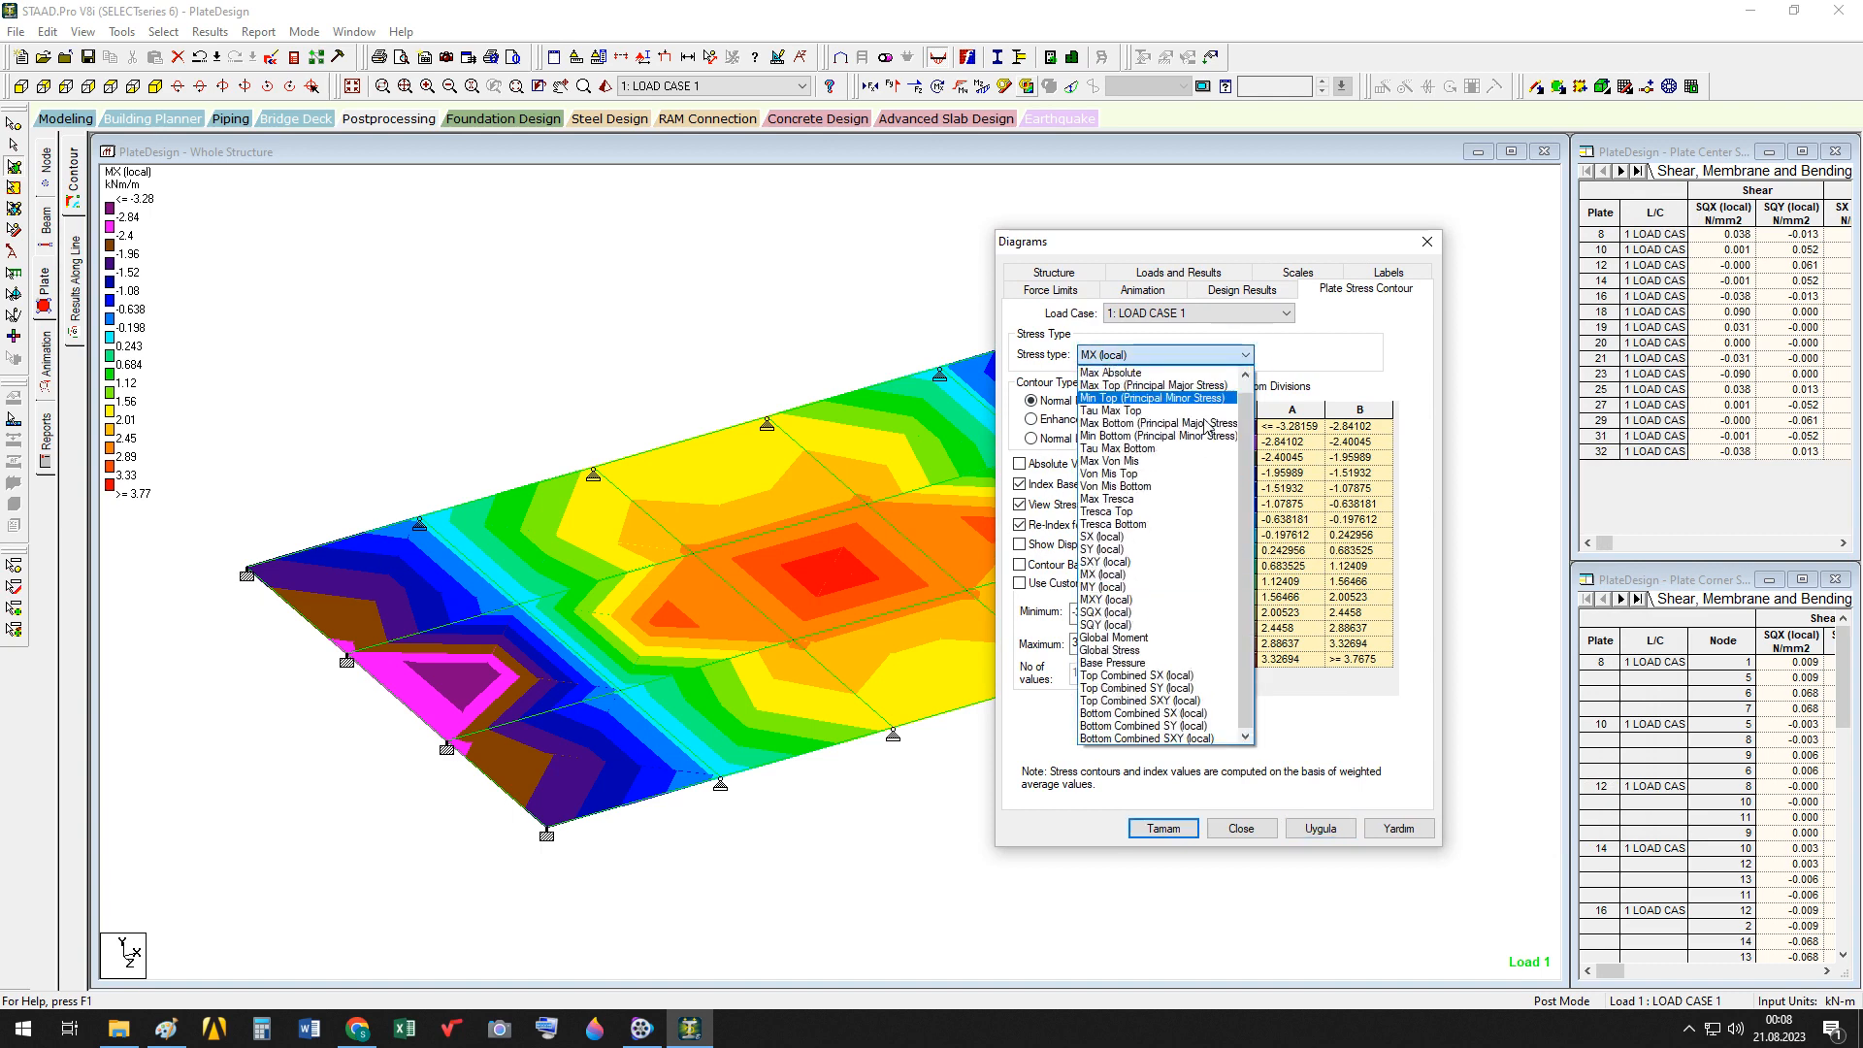
left_click(1135, 587)
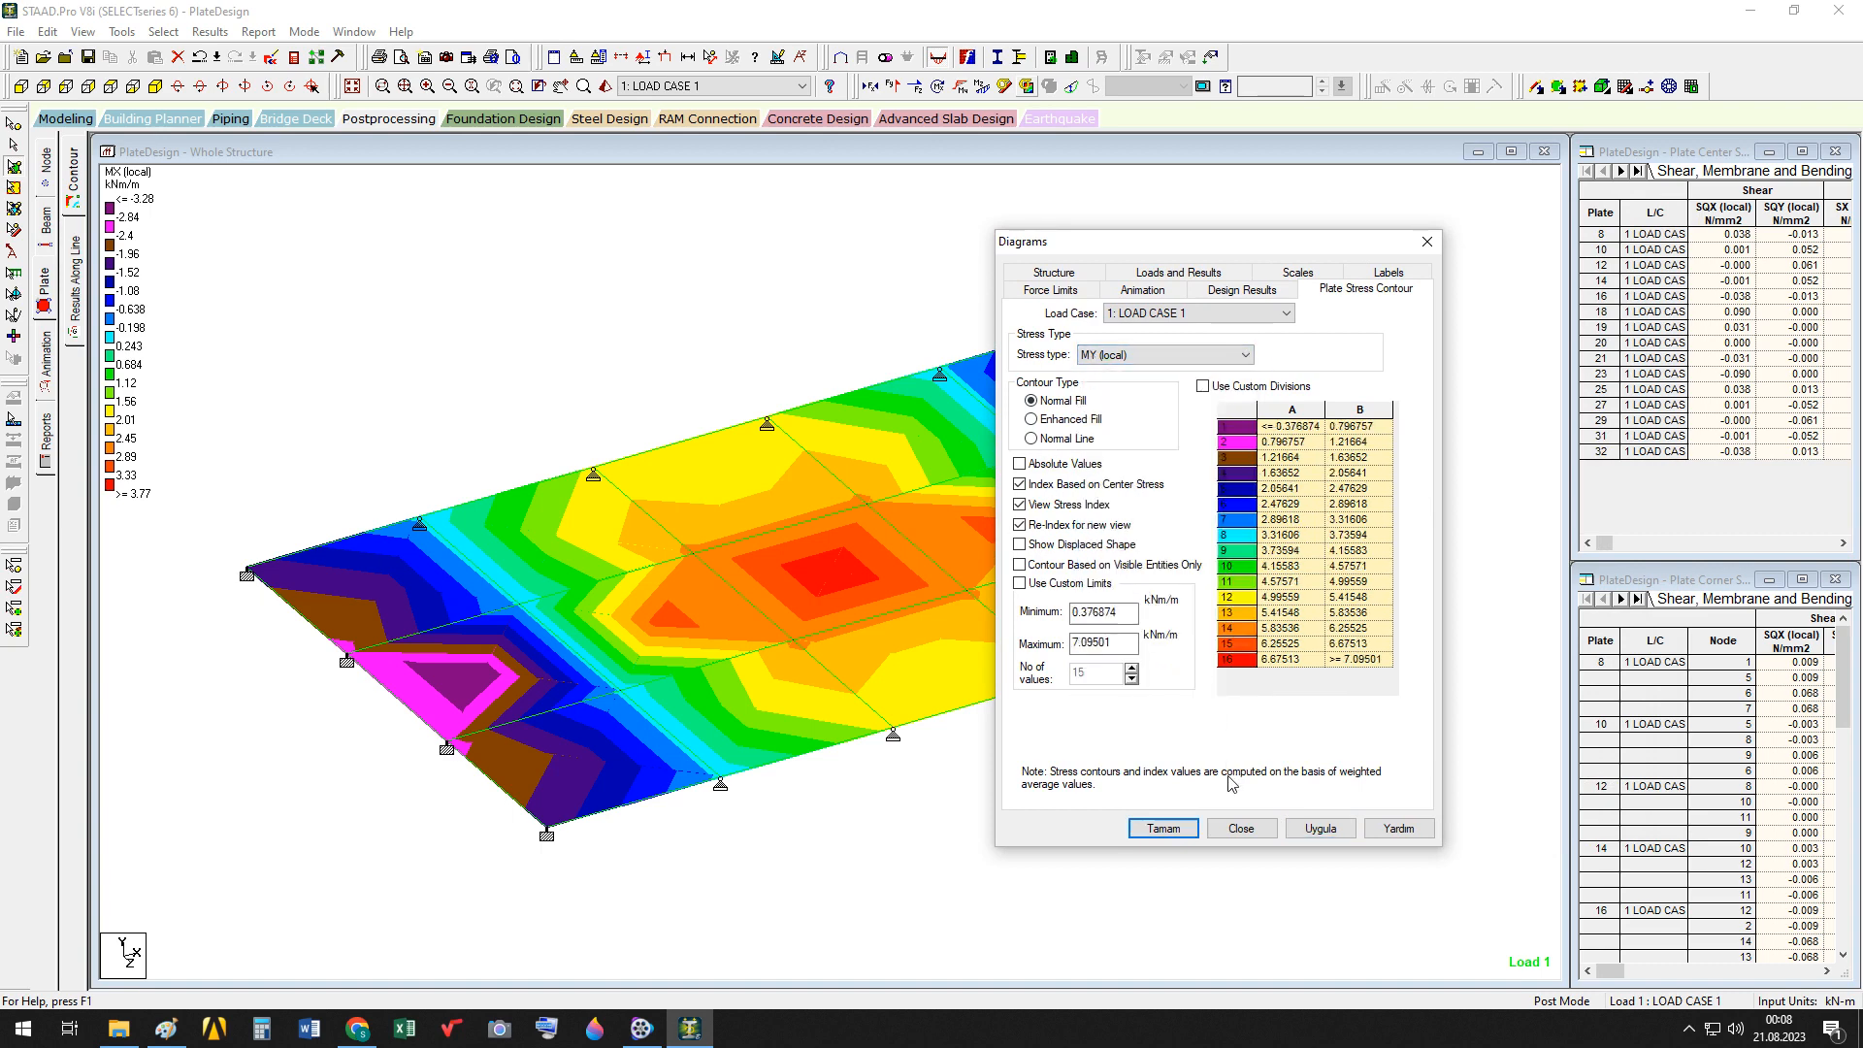
left_click(1338, 837)
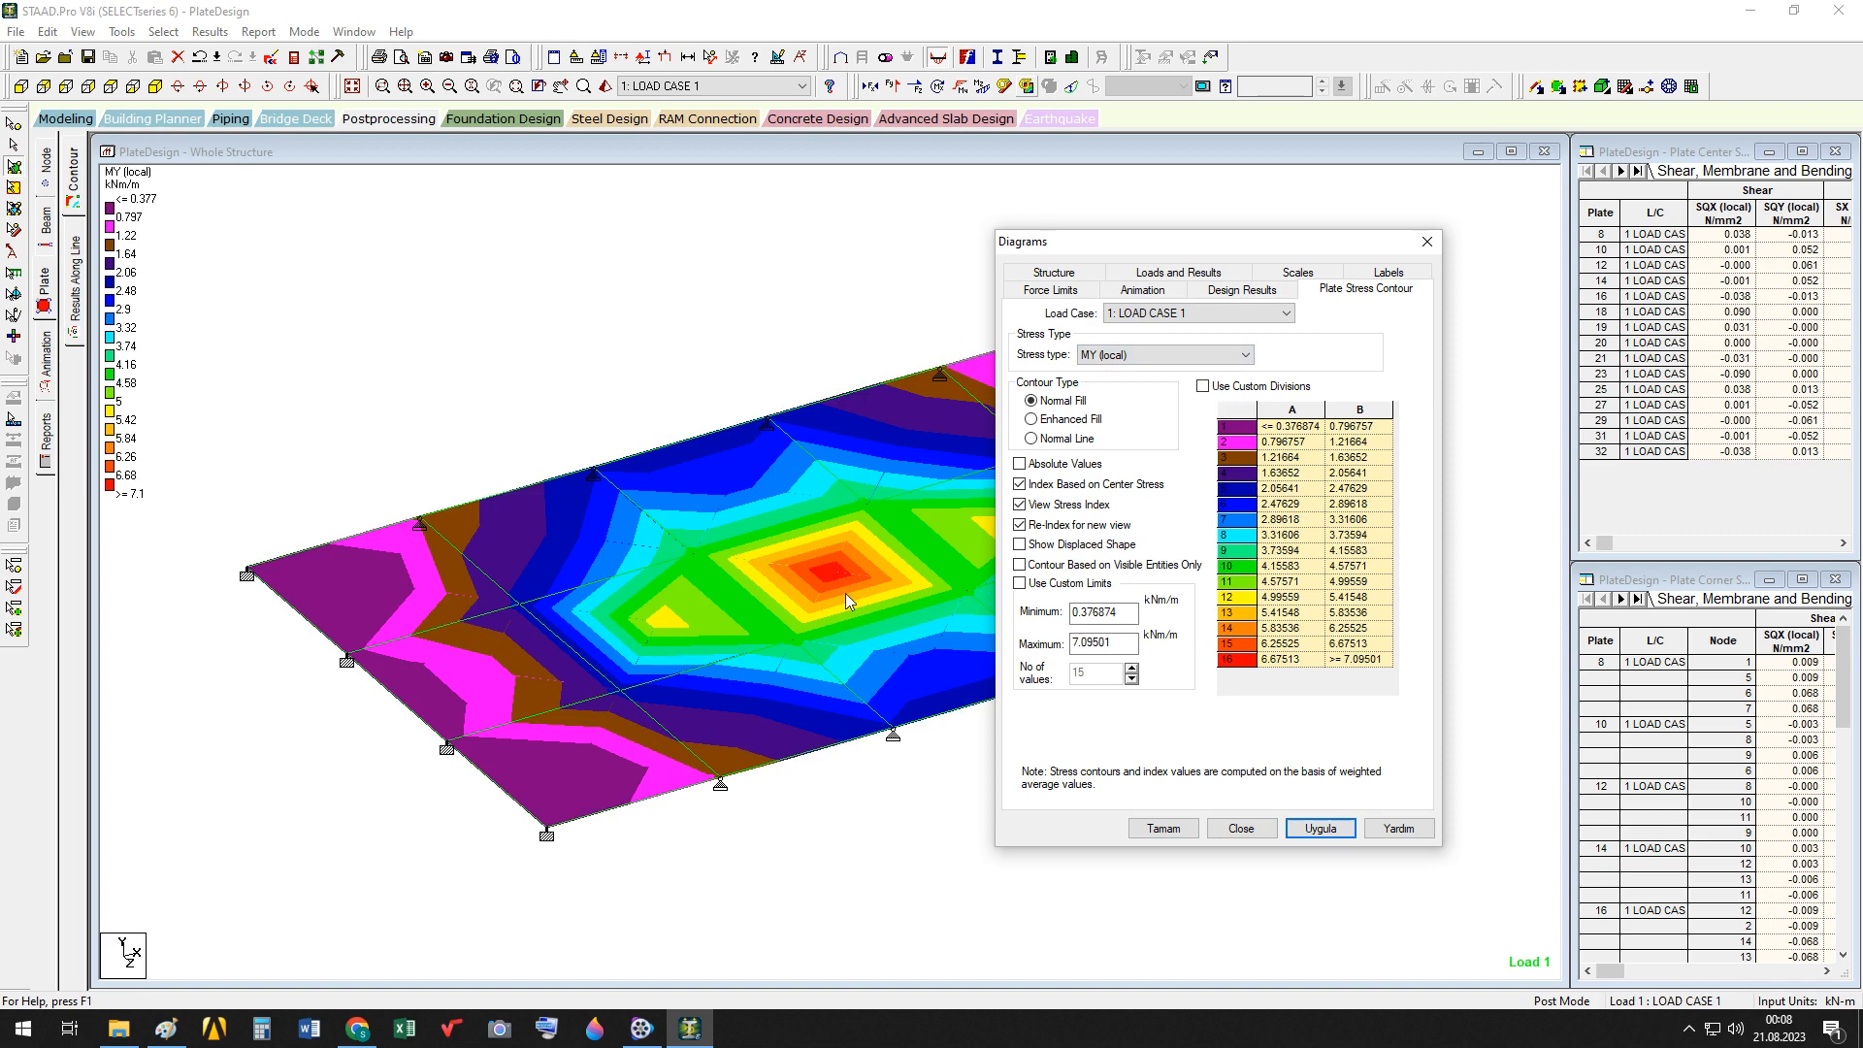
left_click(1246, 355)
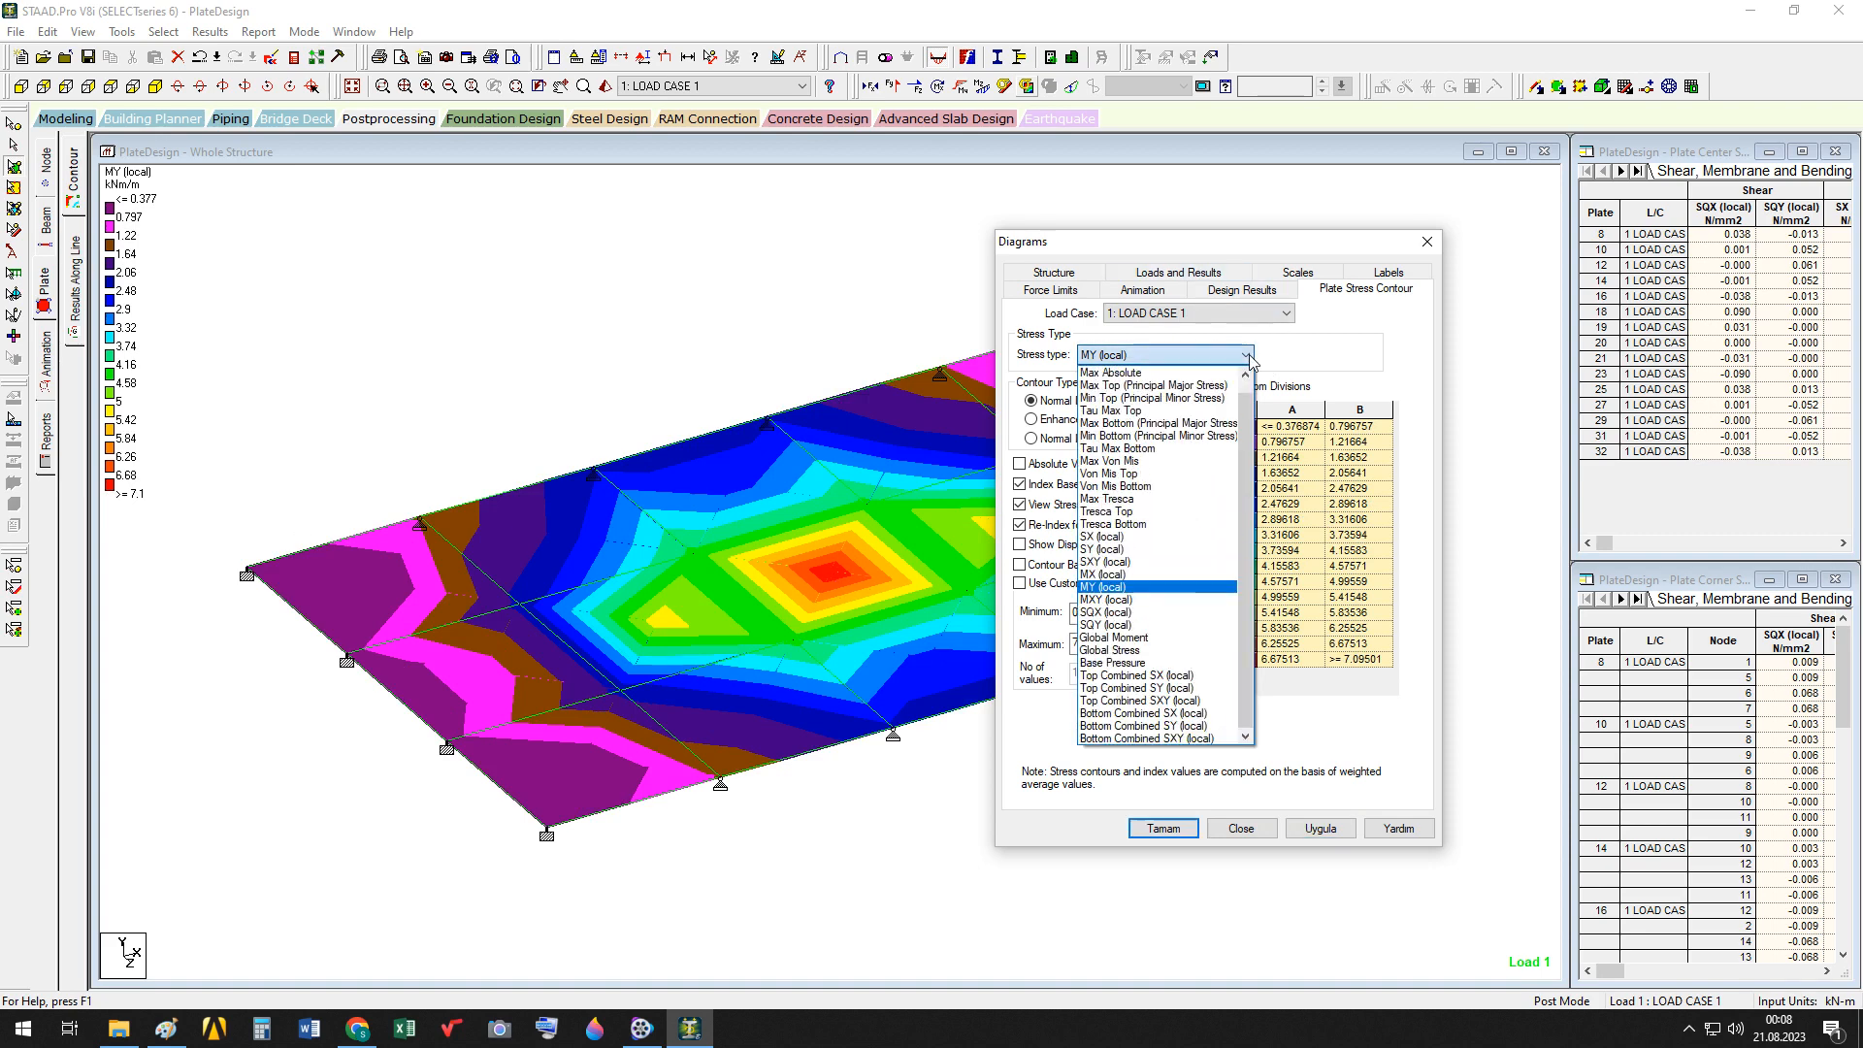
left_click(1150, 601)
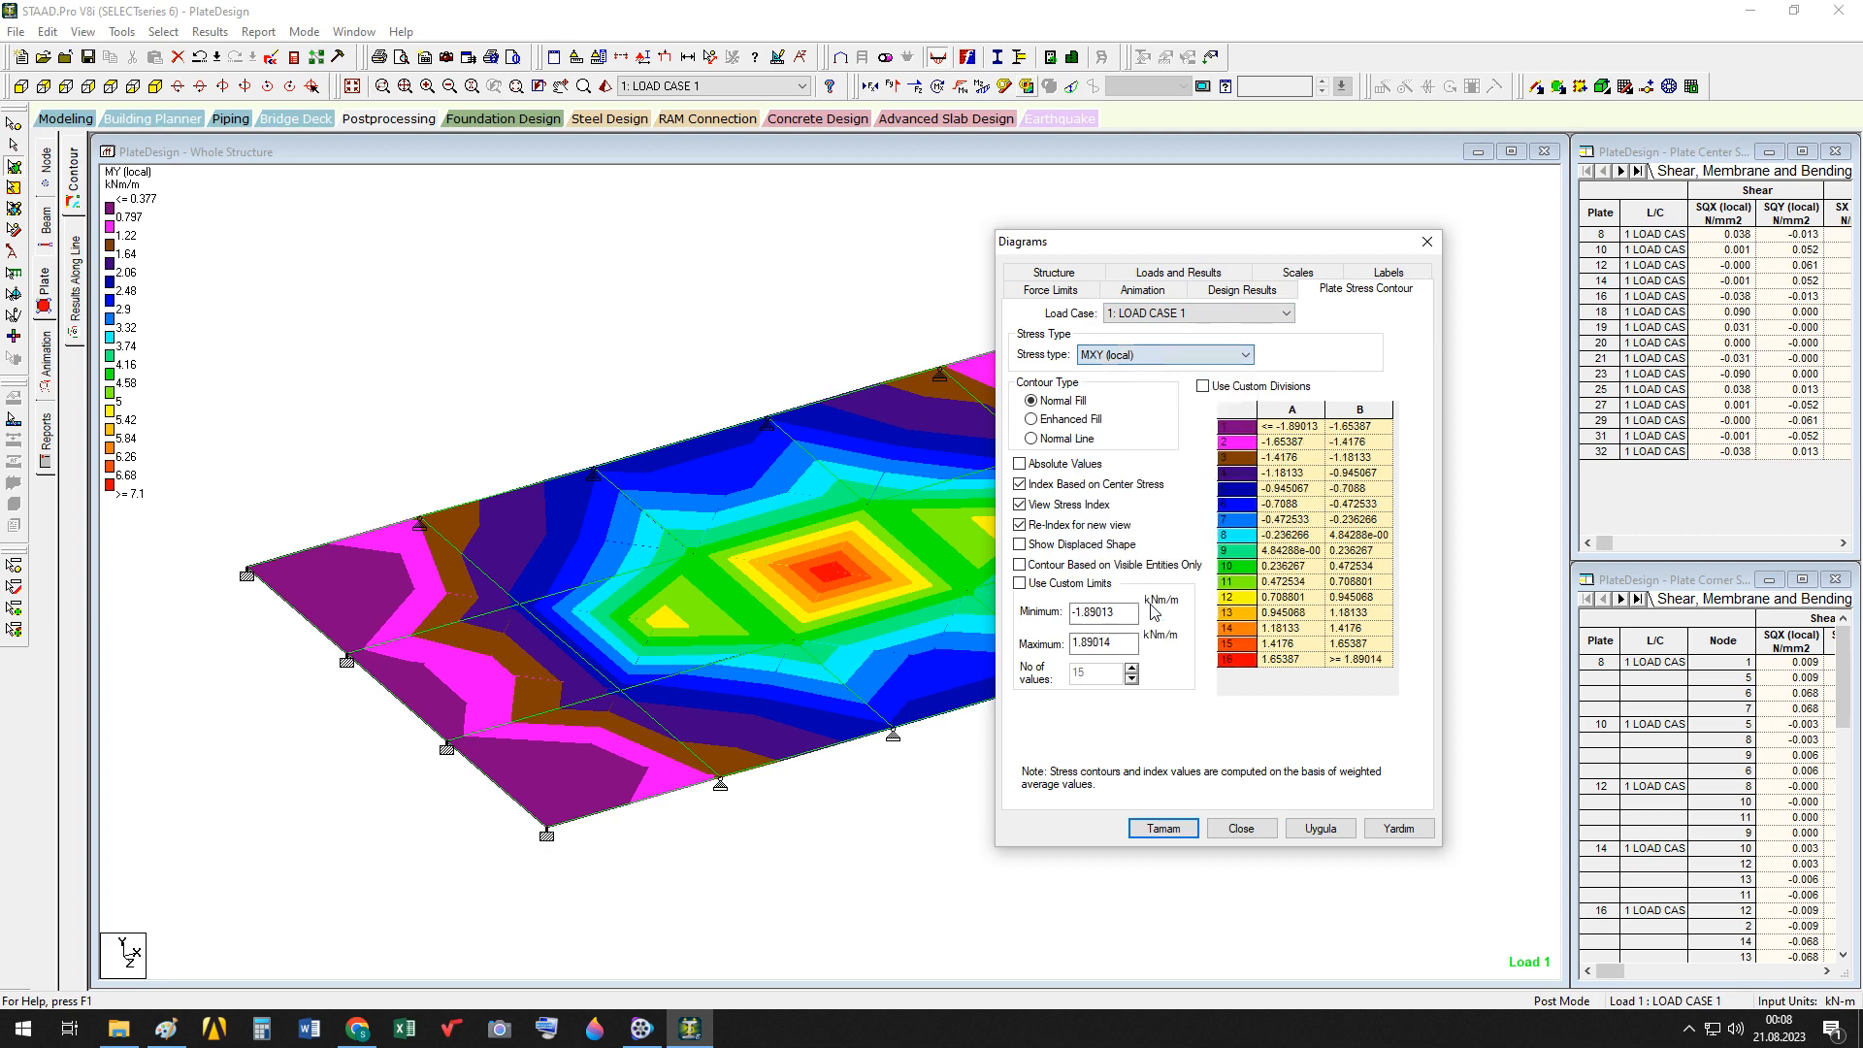
left_click(1336, 828)
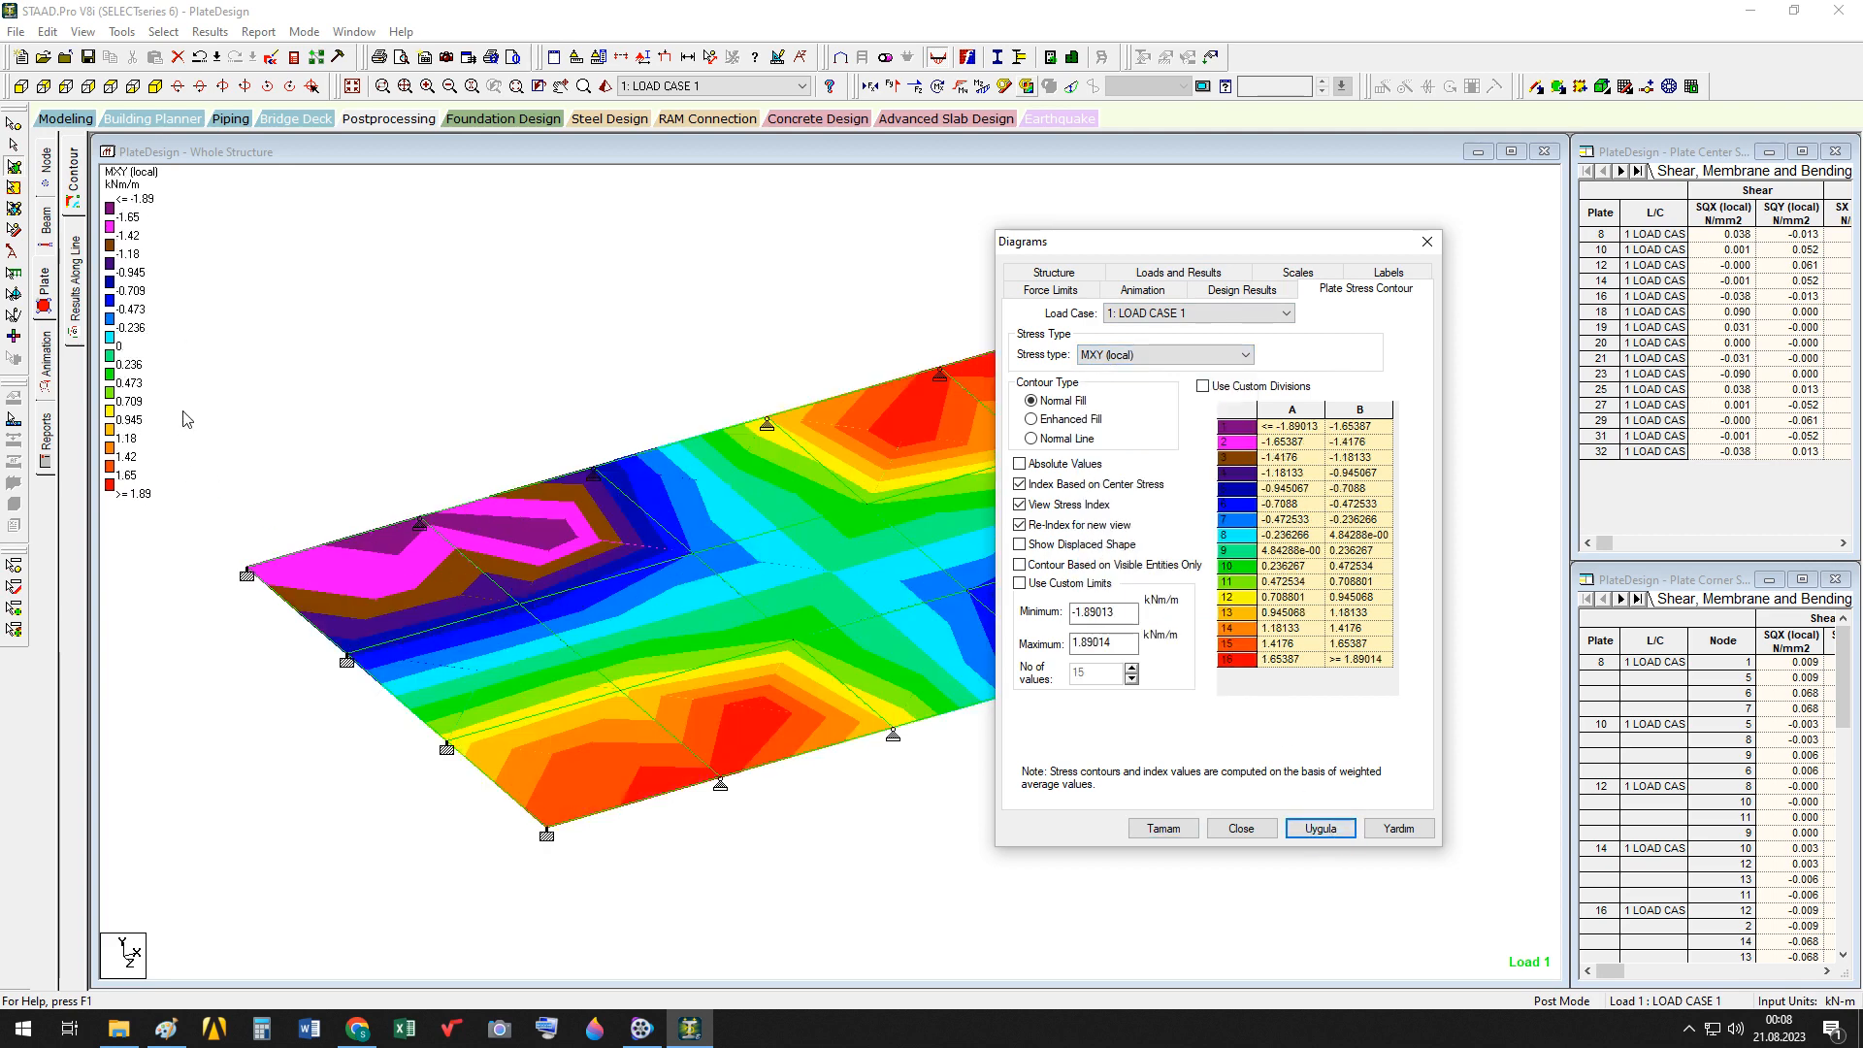
Display the SQX (local) out-of-plane shear stress contour of the plate
left_click(1245, 355)
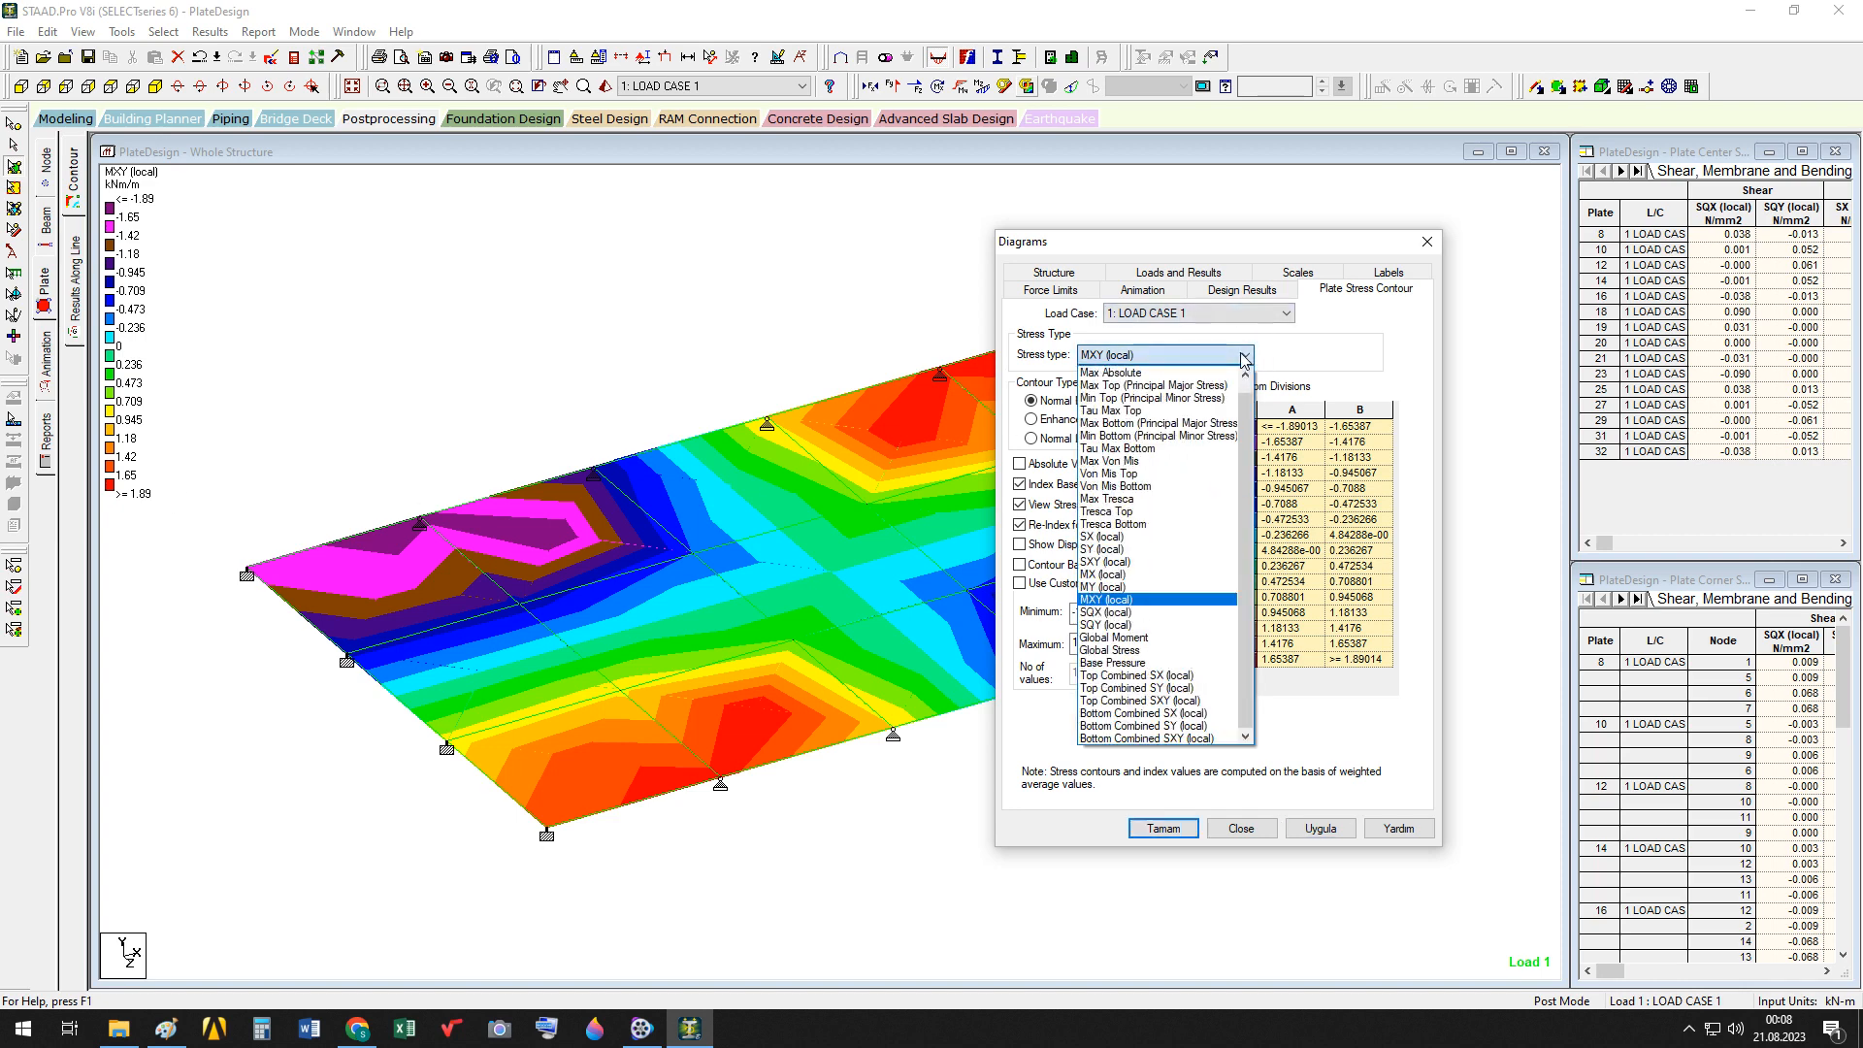
left_click(1128, 614)
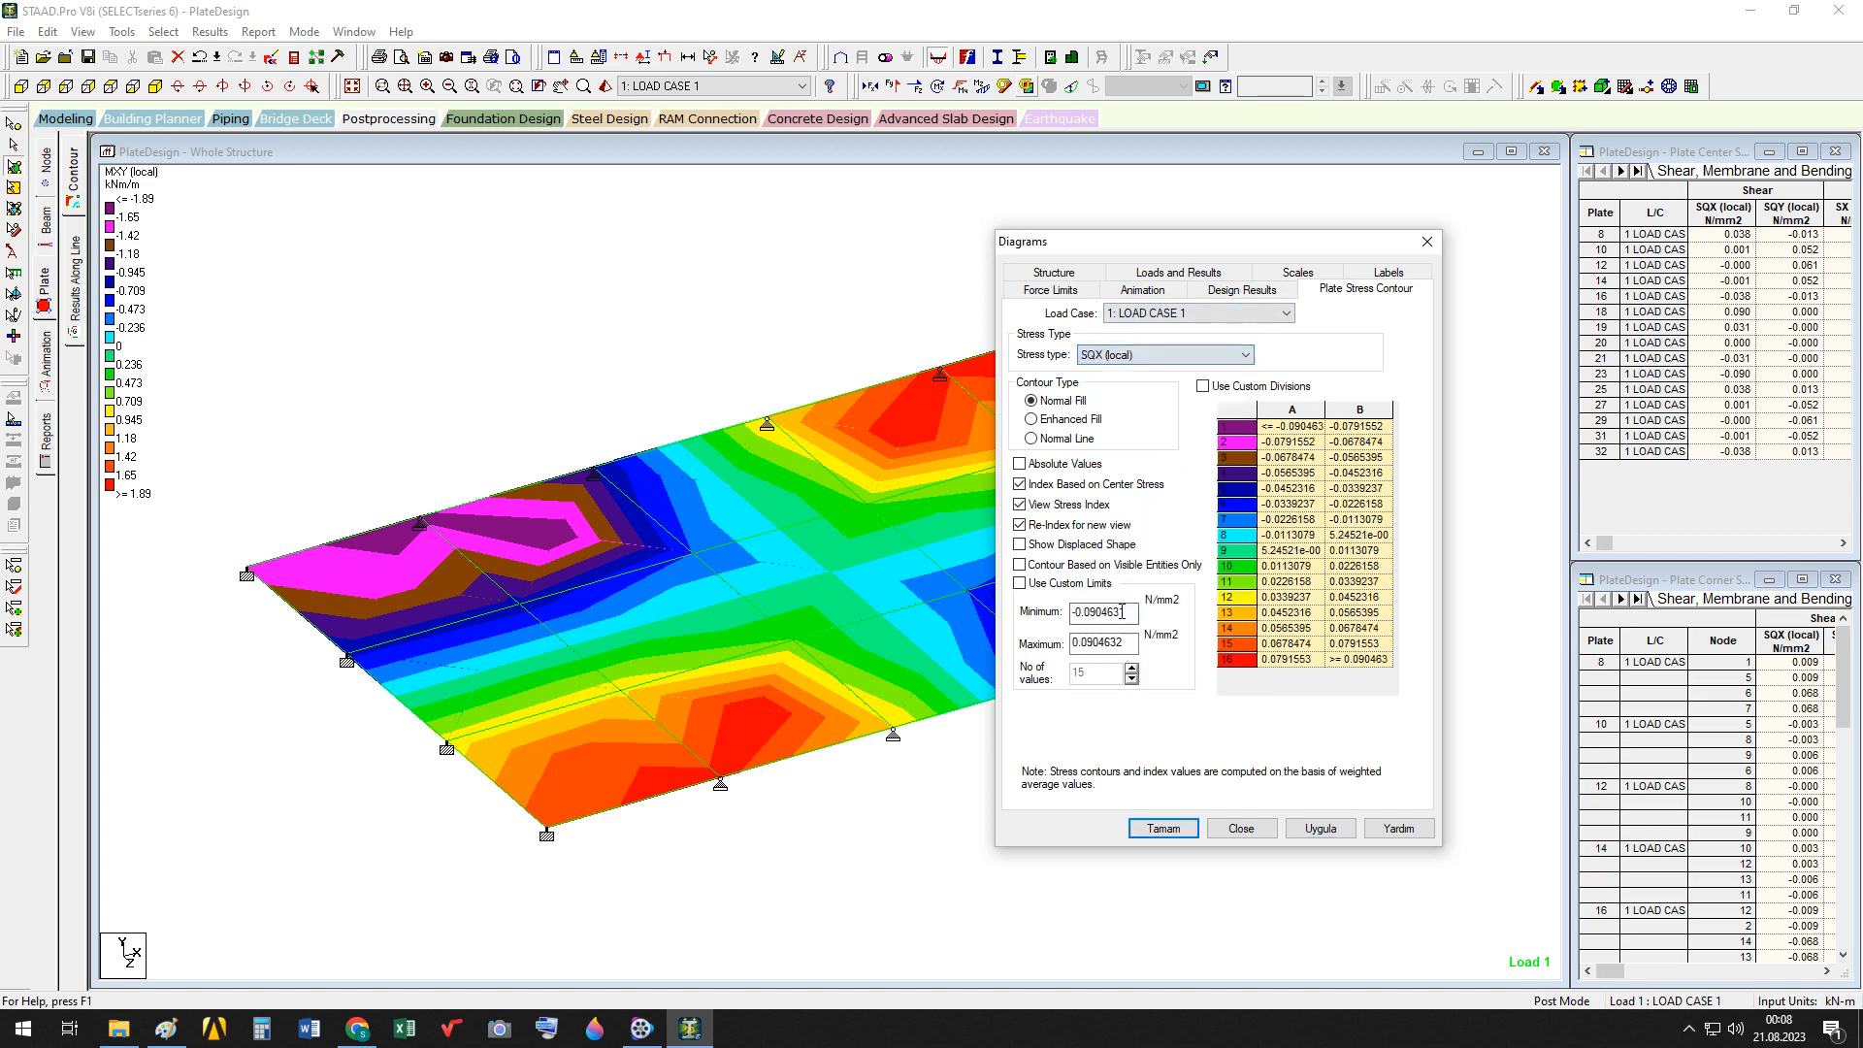
left_click(1320, 828)
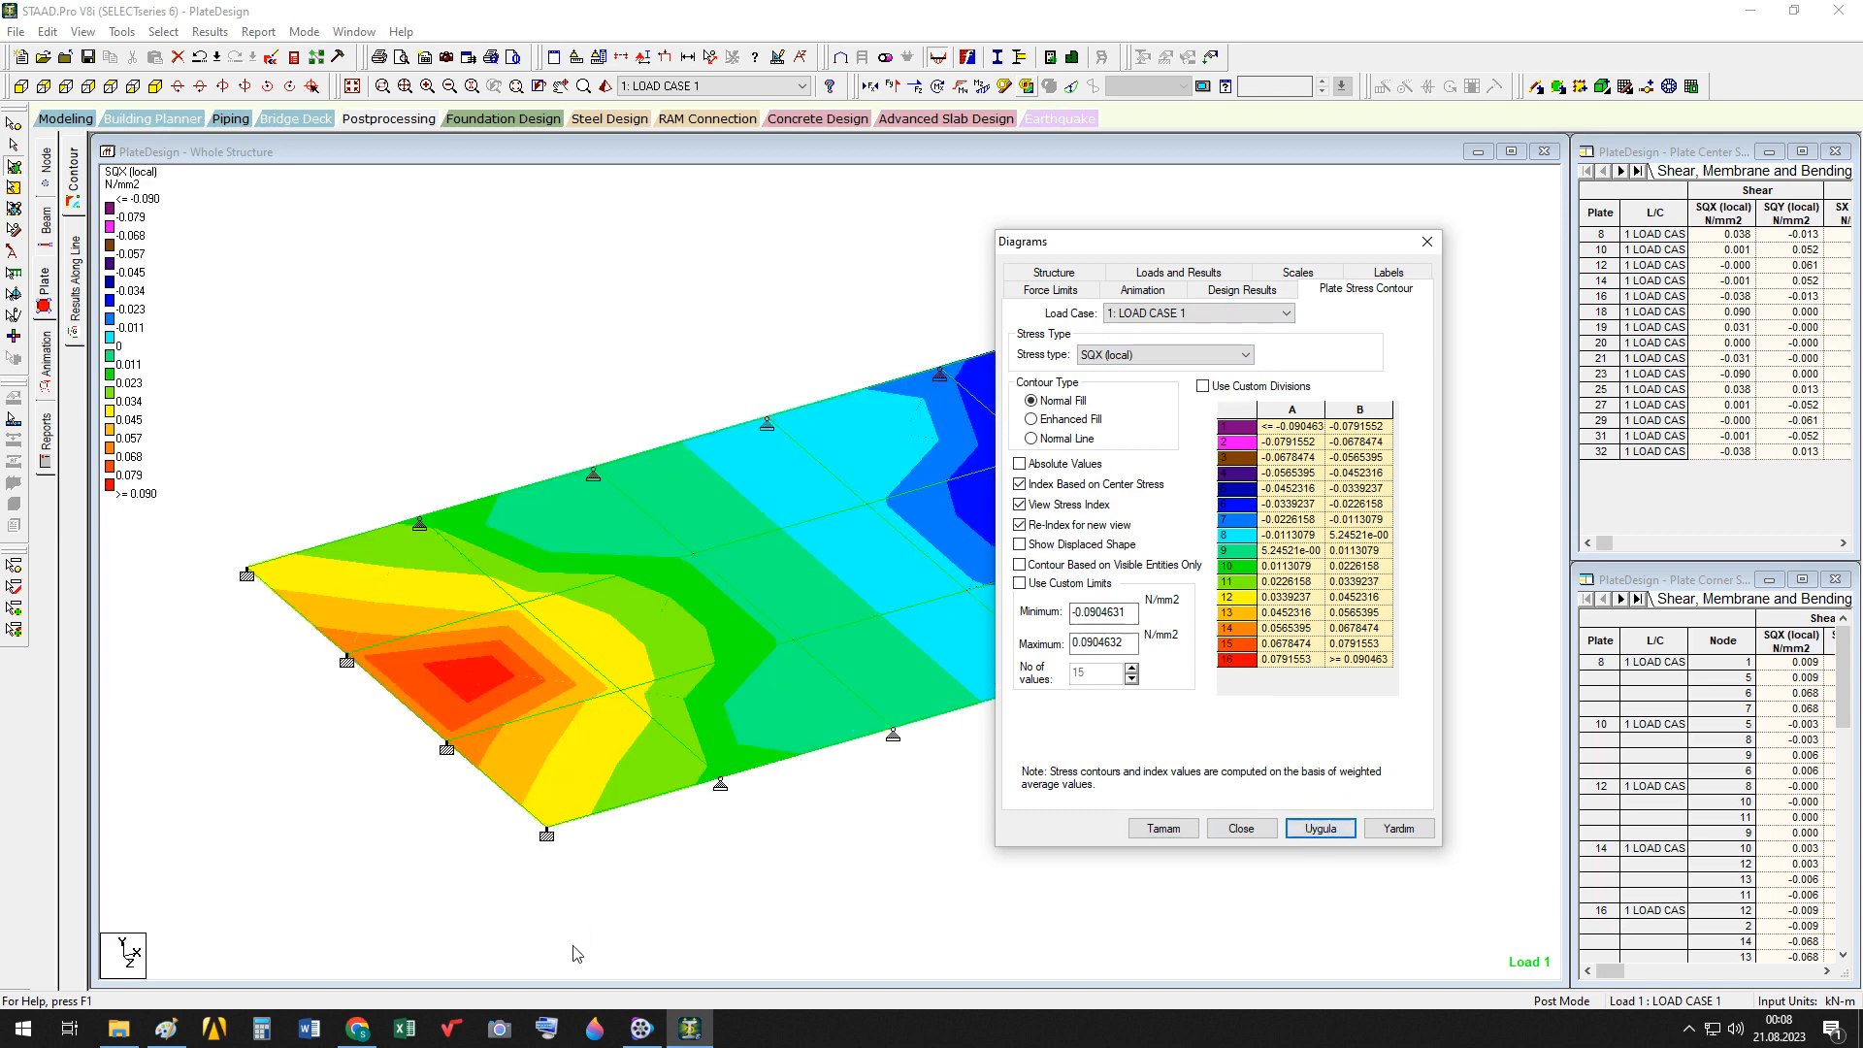
Check the plate stress figures in Paint, return to STAAD.Pro and display the SQY (local) contour of the plate
left_click(168, 1031)
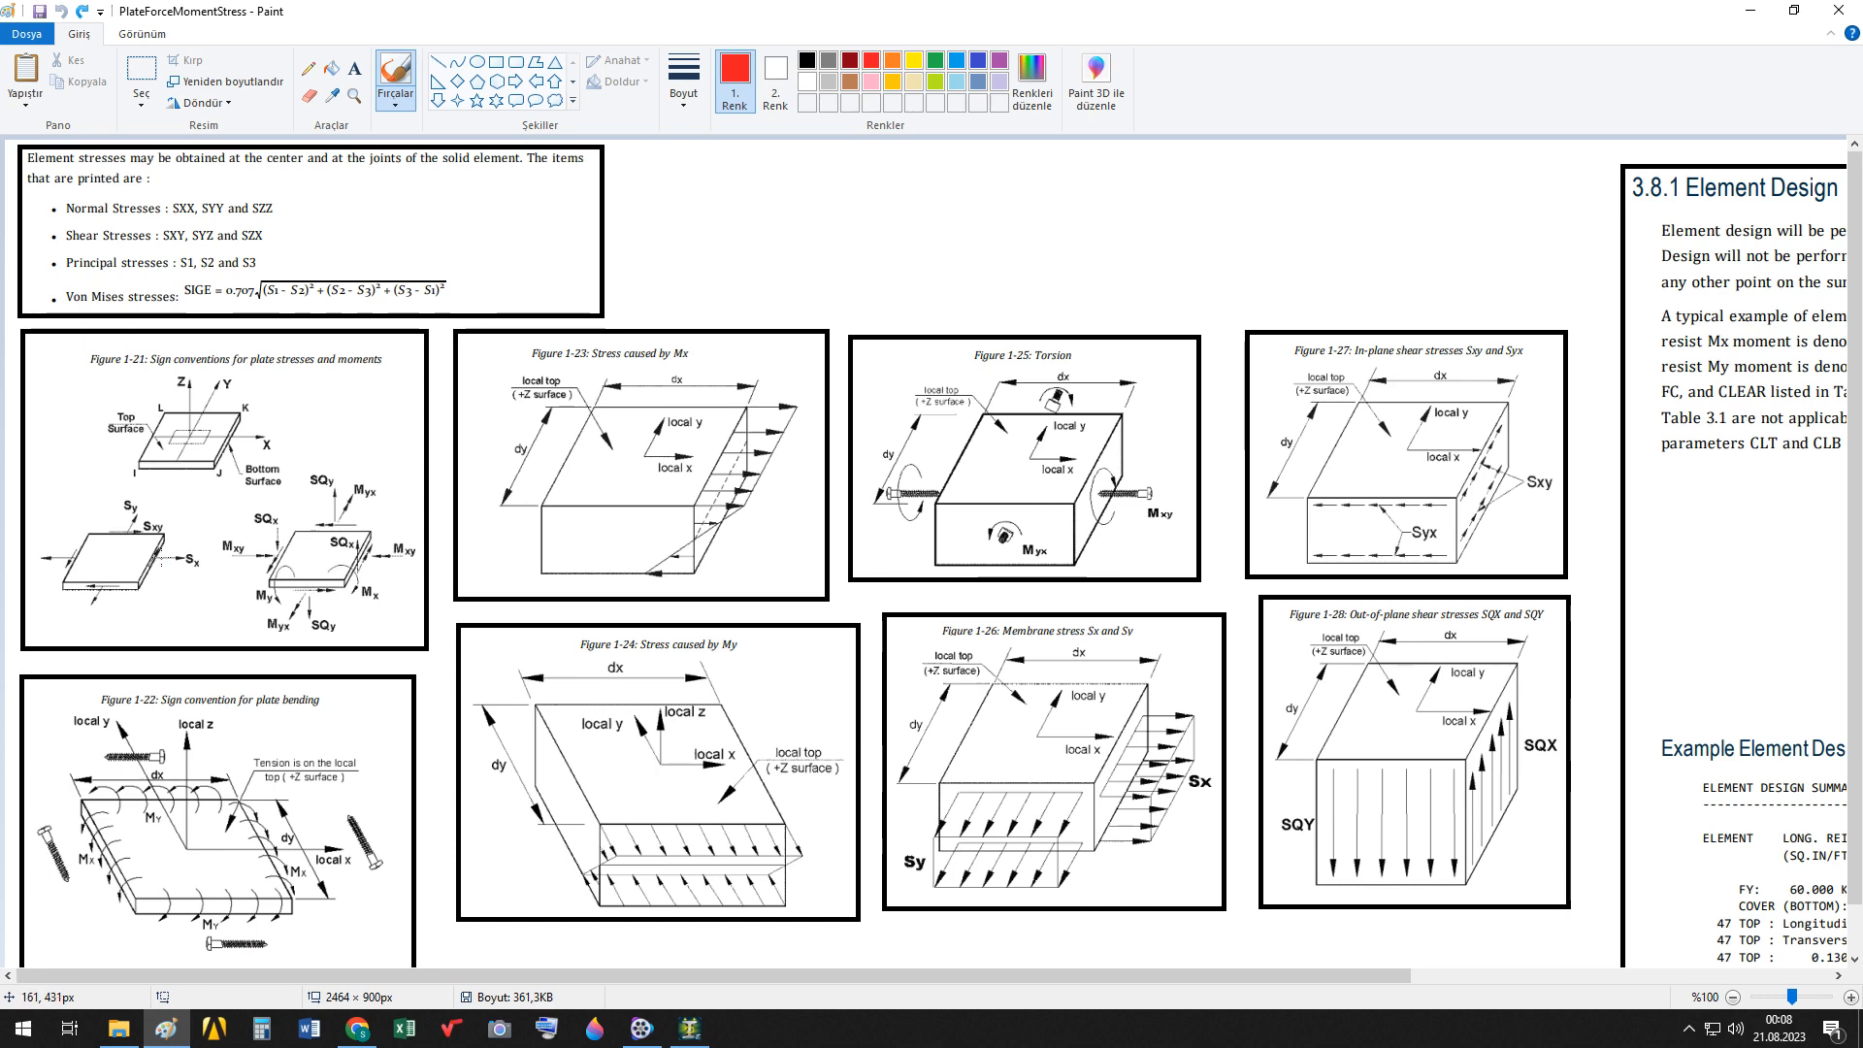
left_click(690, 1028)
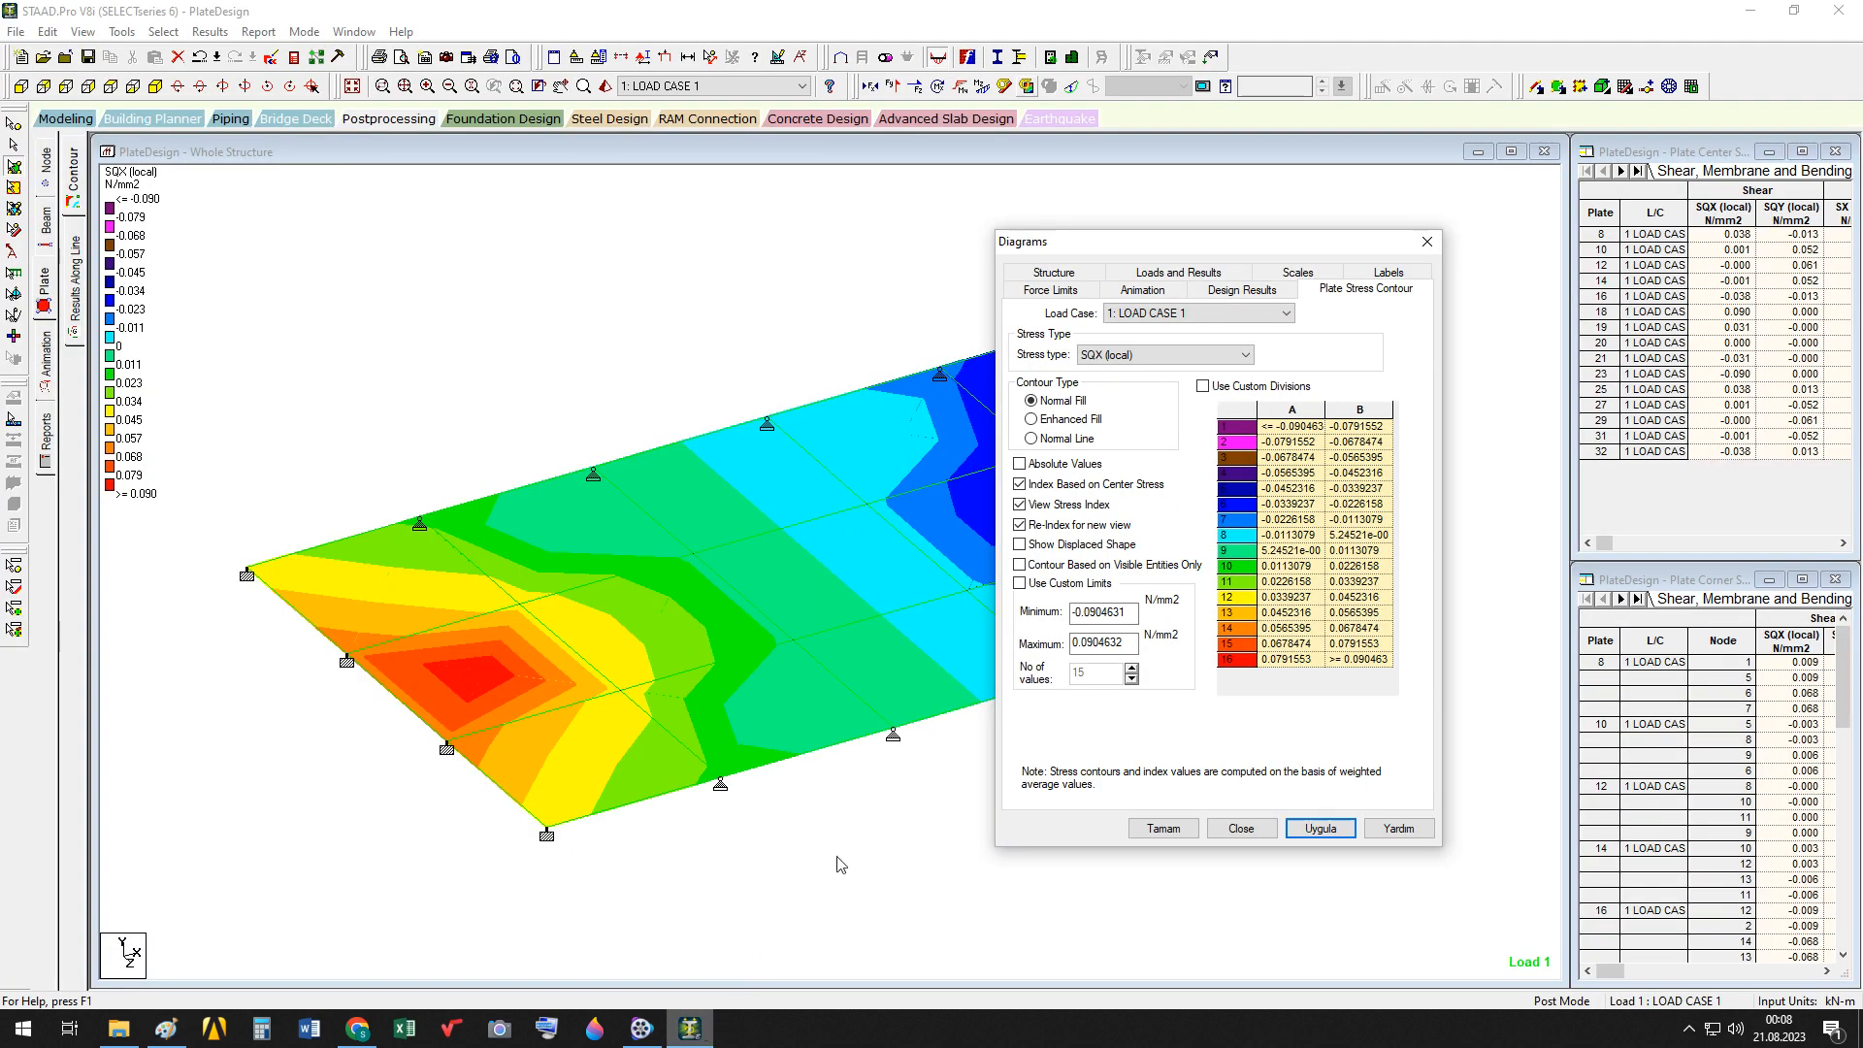
left_click(1239, 361)
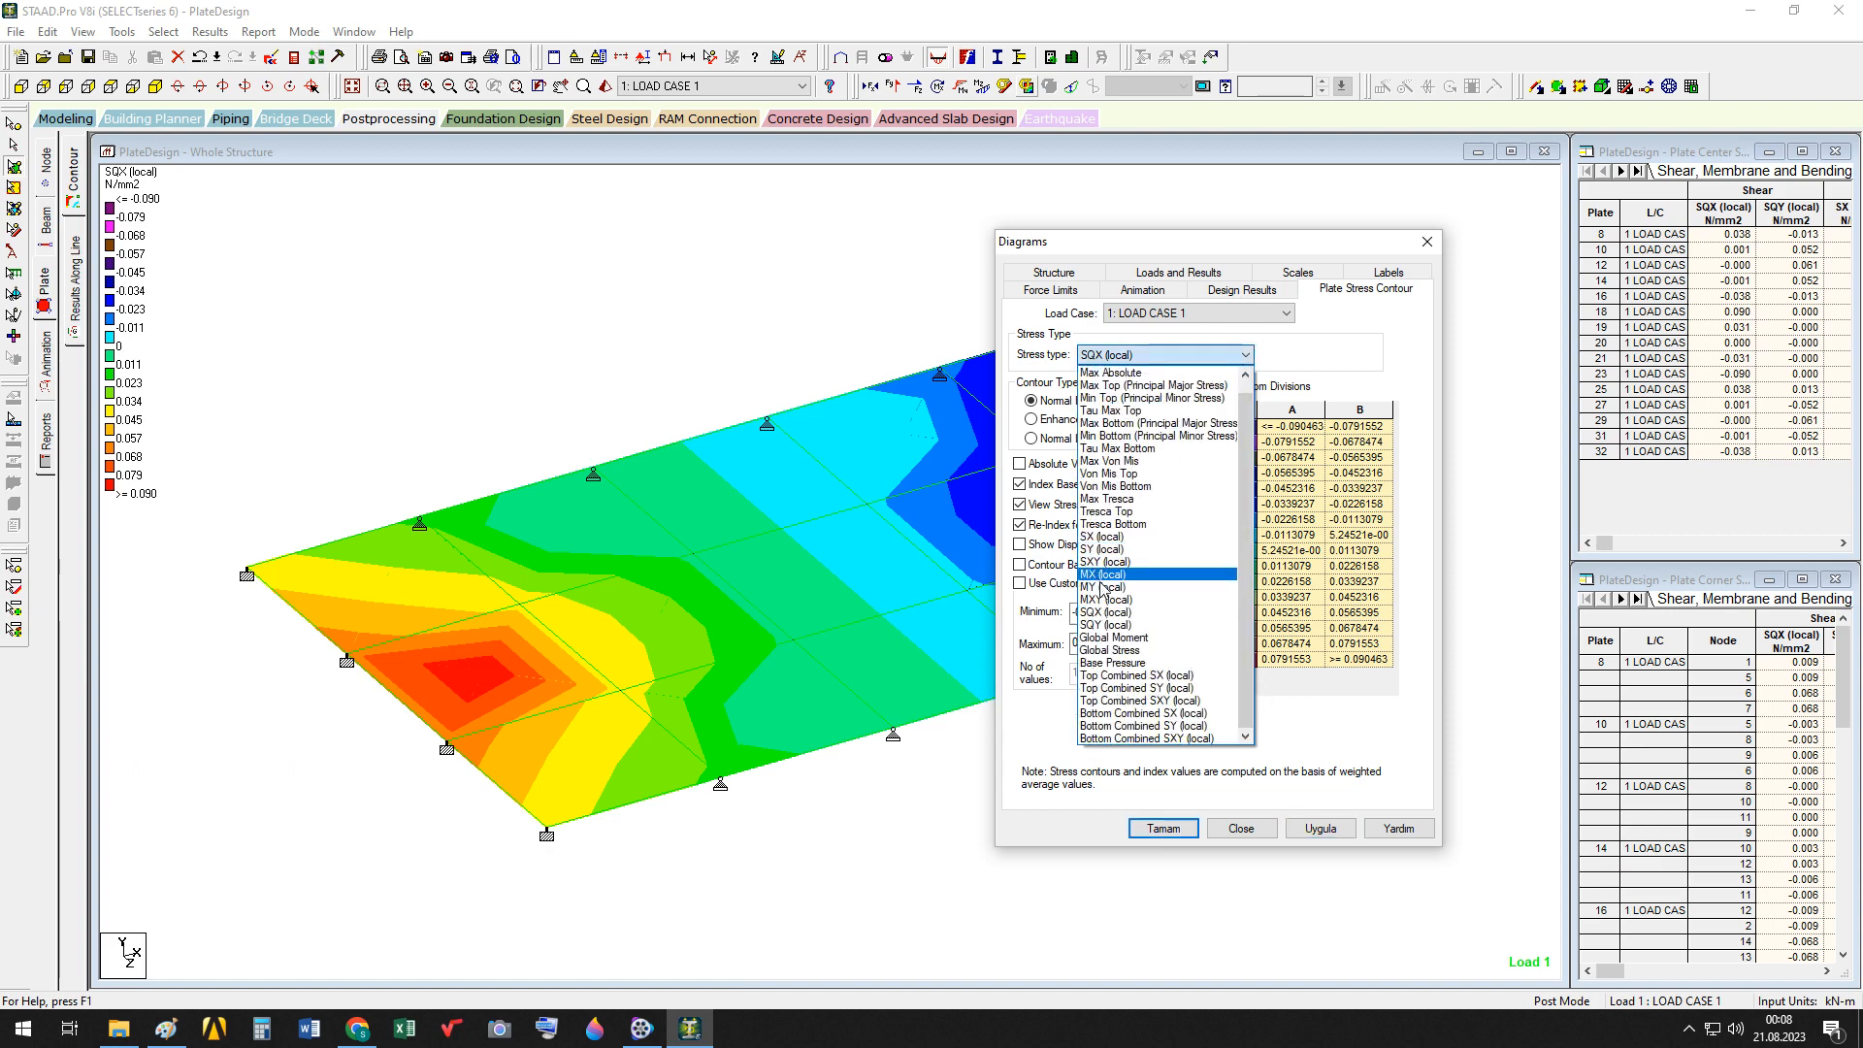
left_click(1106, 625)
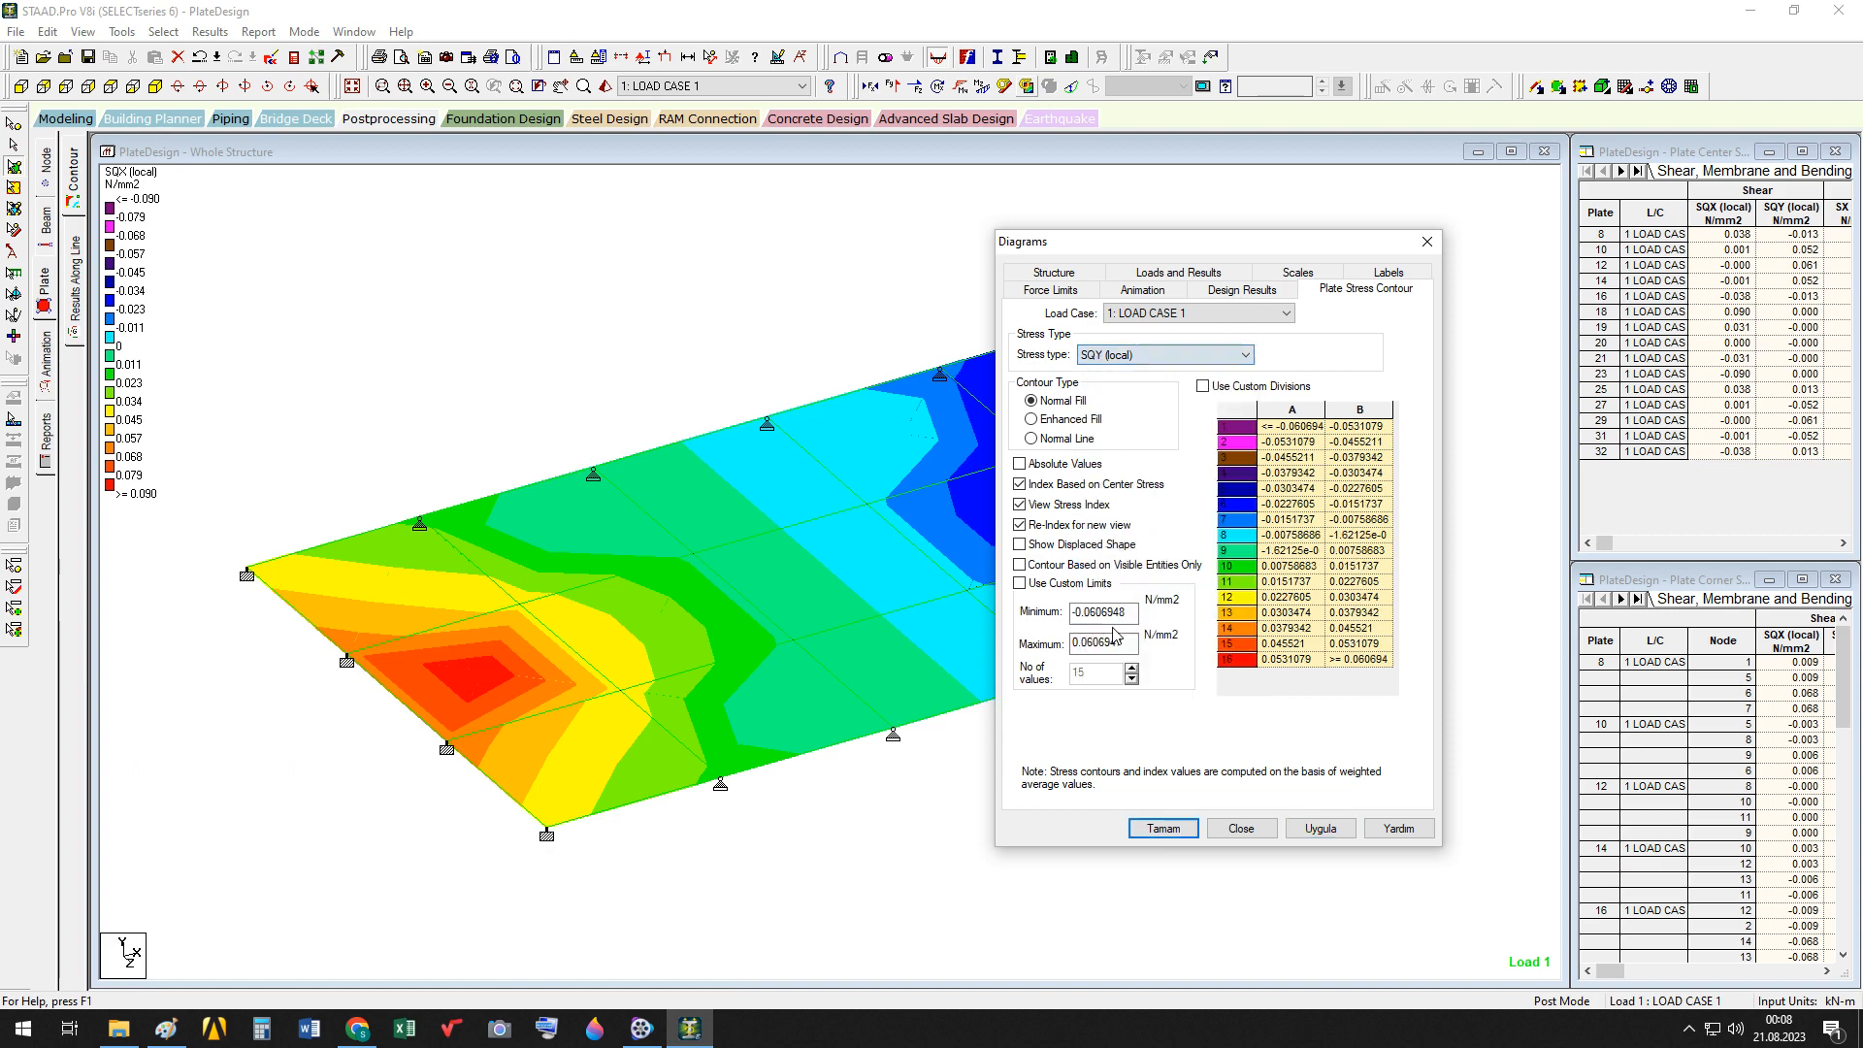
left_click(1322, 830)
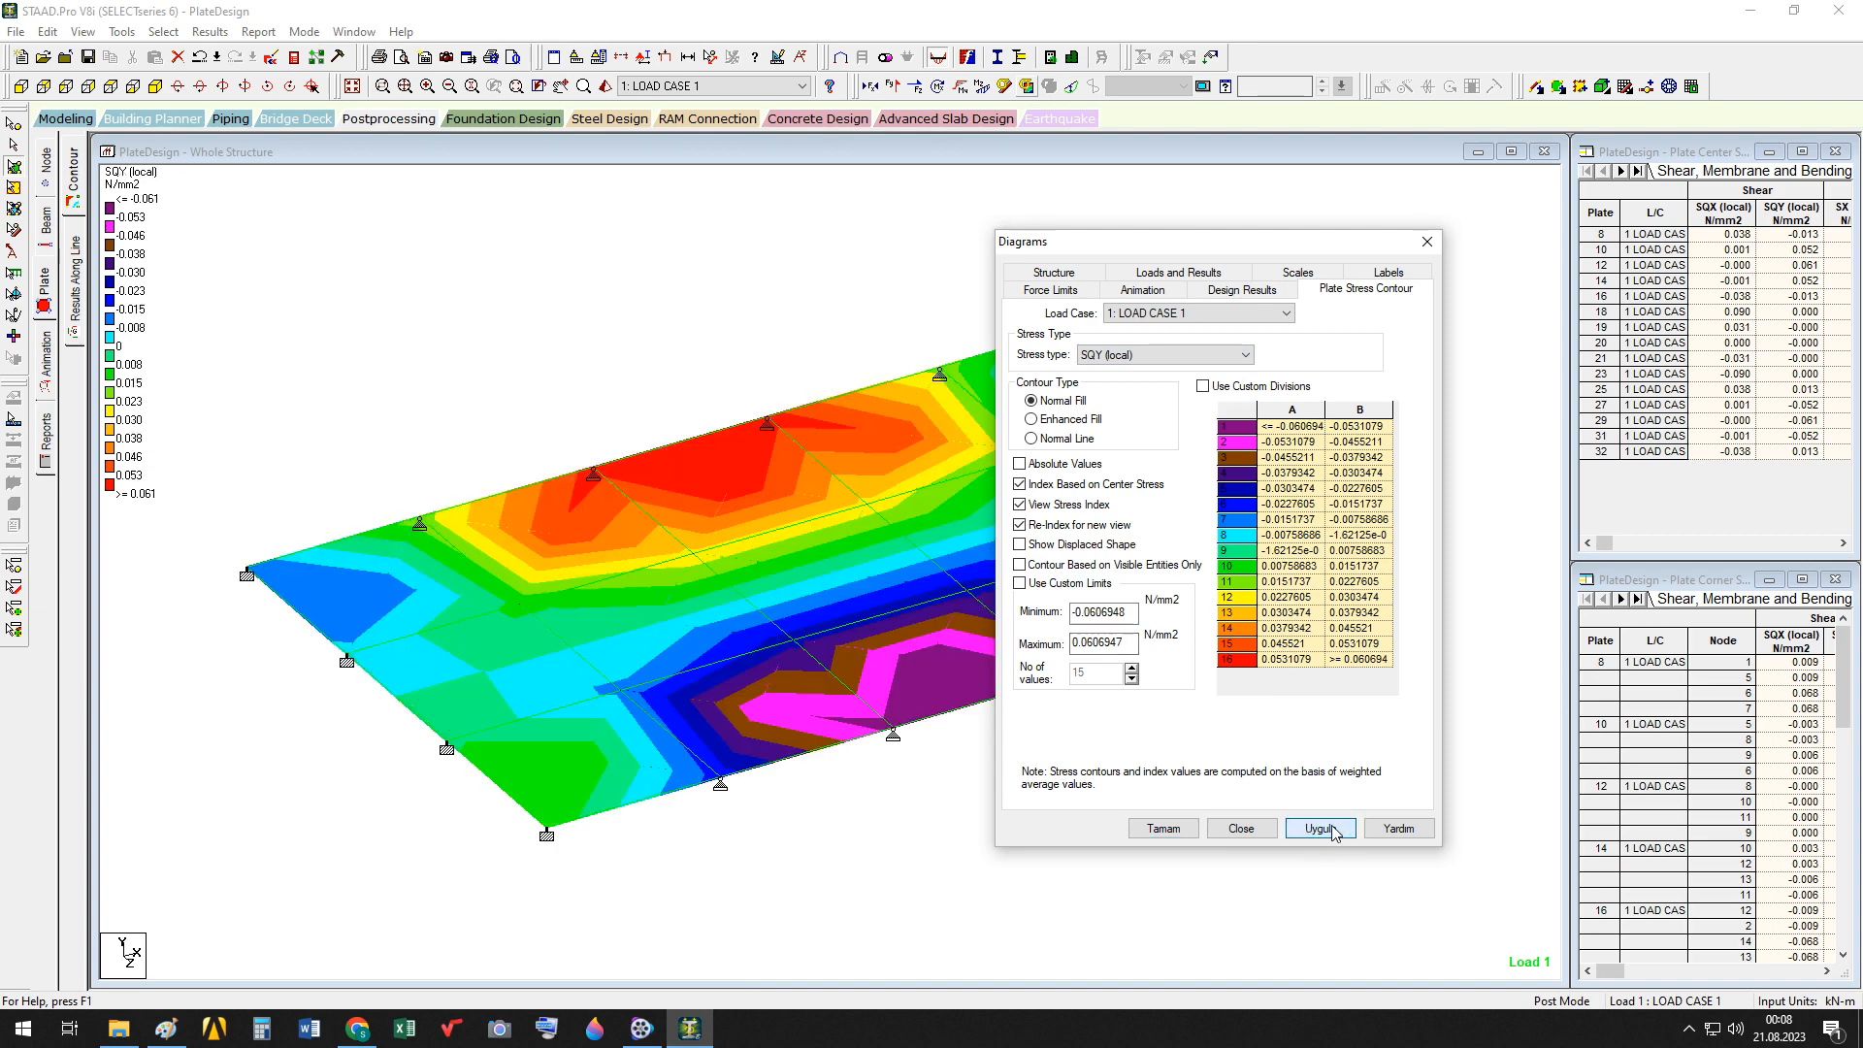
Display the SX (local) stress contour of the plate and compare it with the sign convention figures in Paint
left_click(1245, 355)
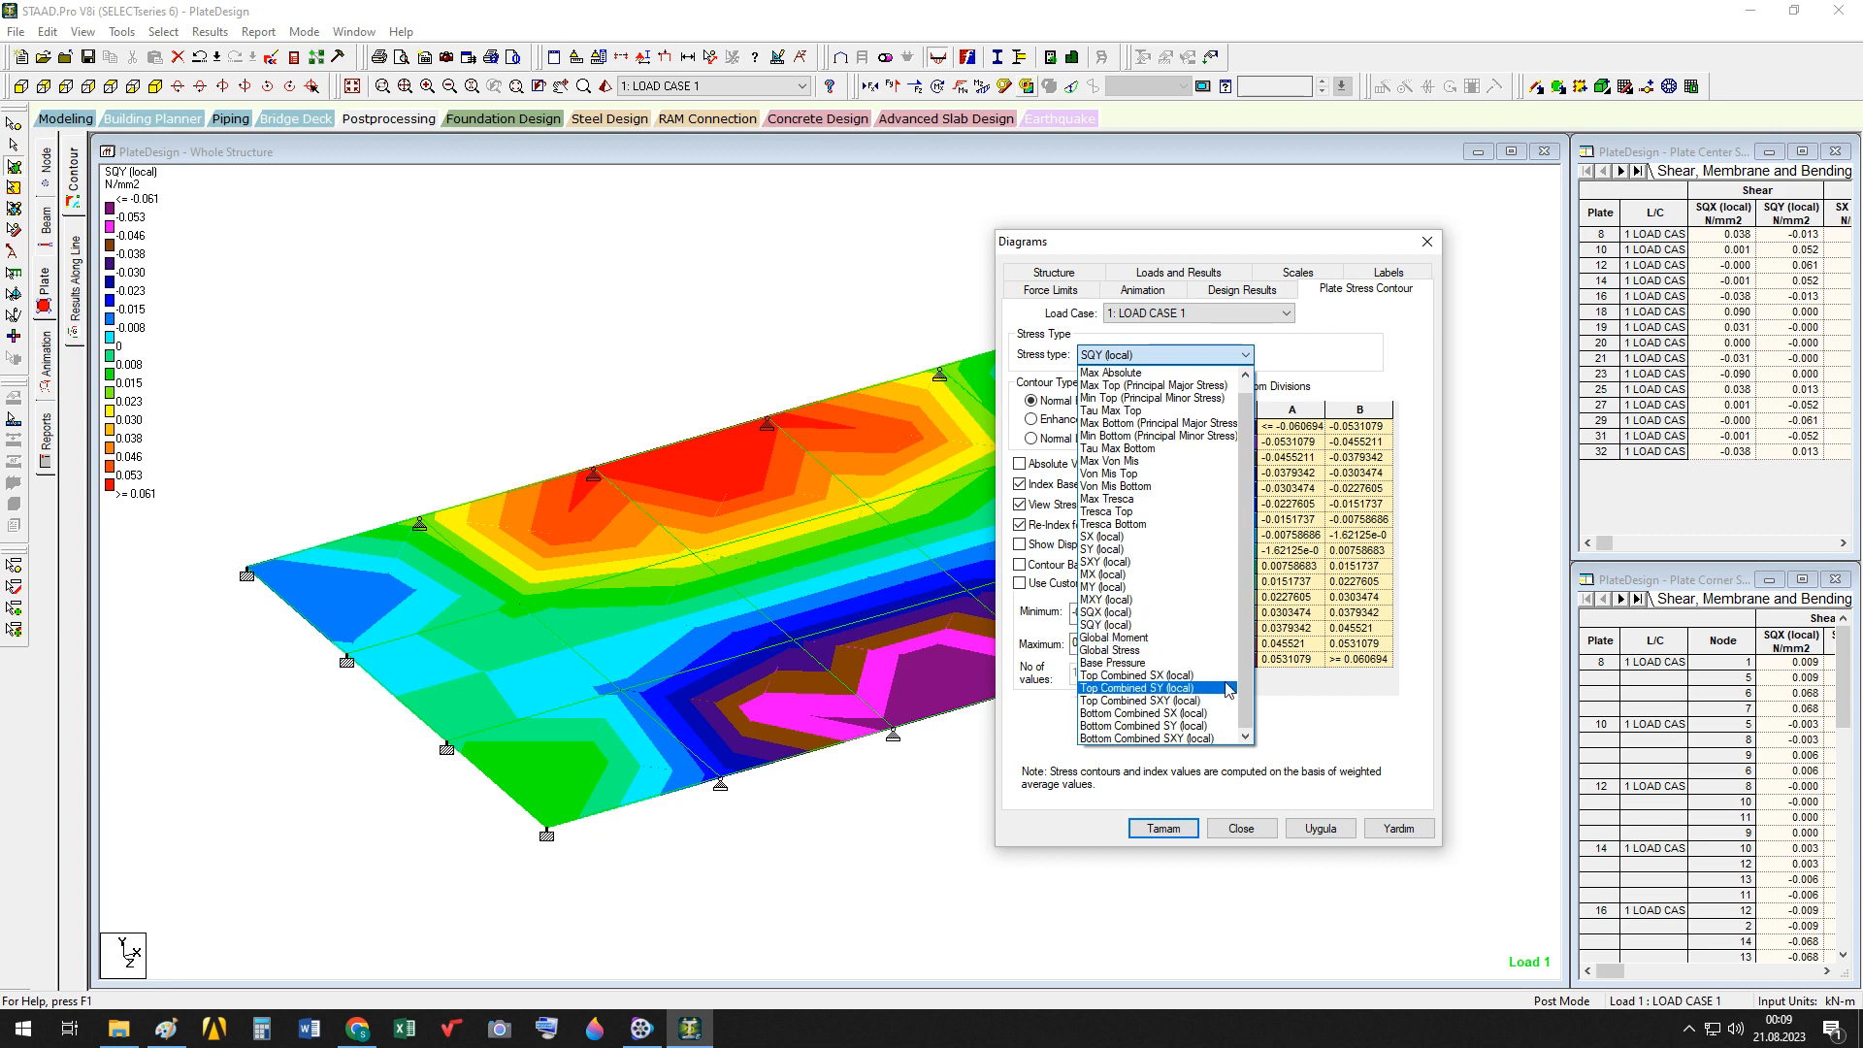
left_click(1116, 540)
left_click(1320, 828)
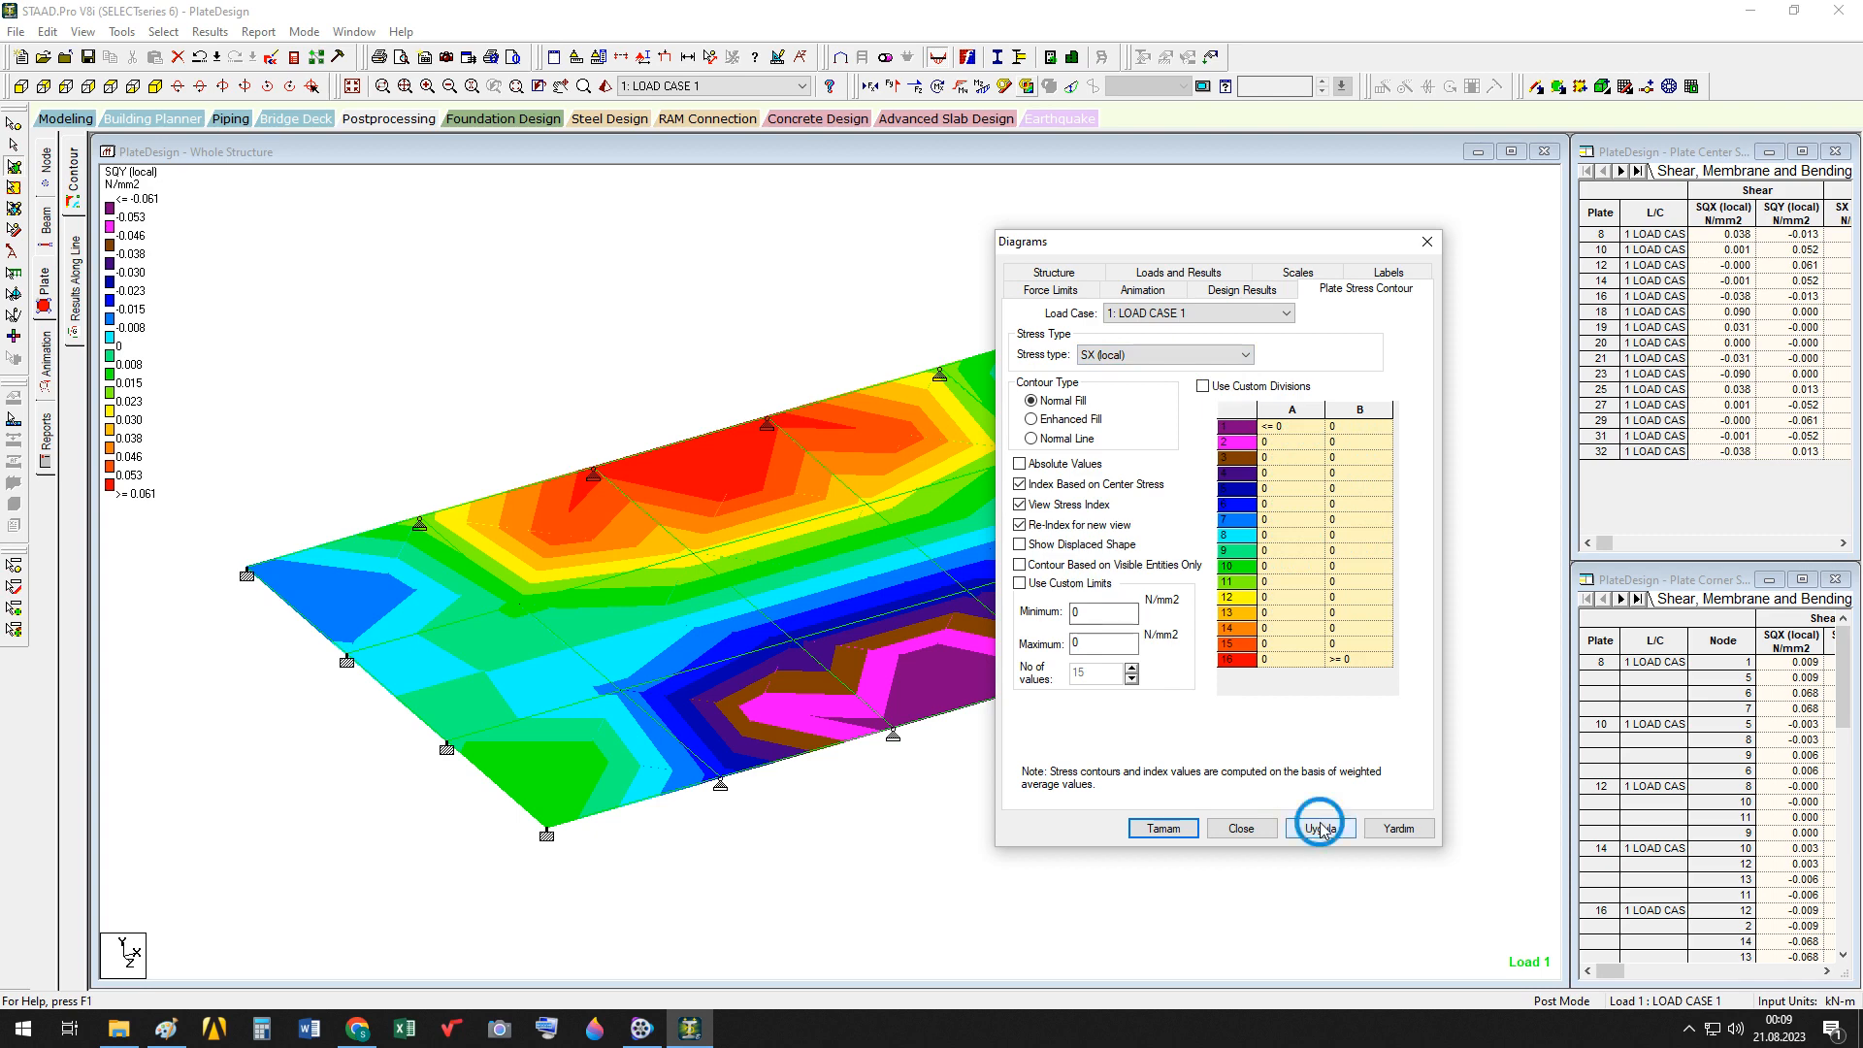
left_click(166, 1029)
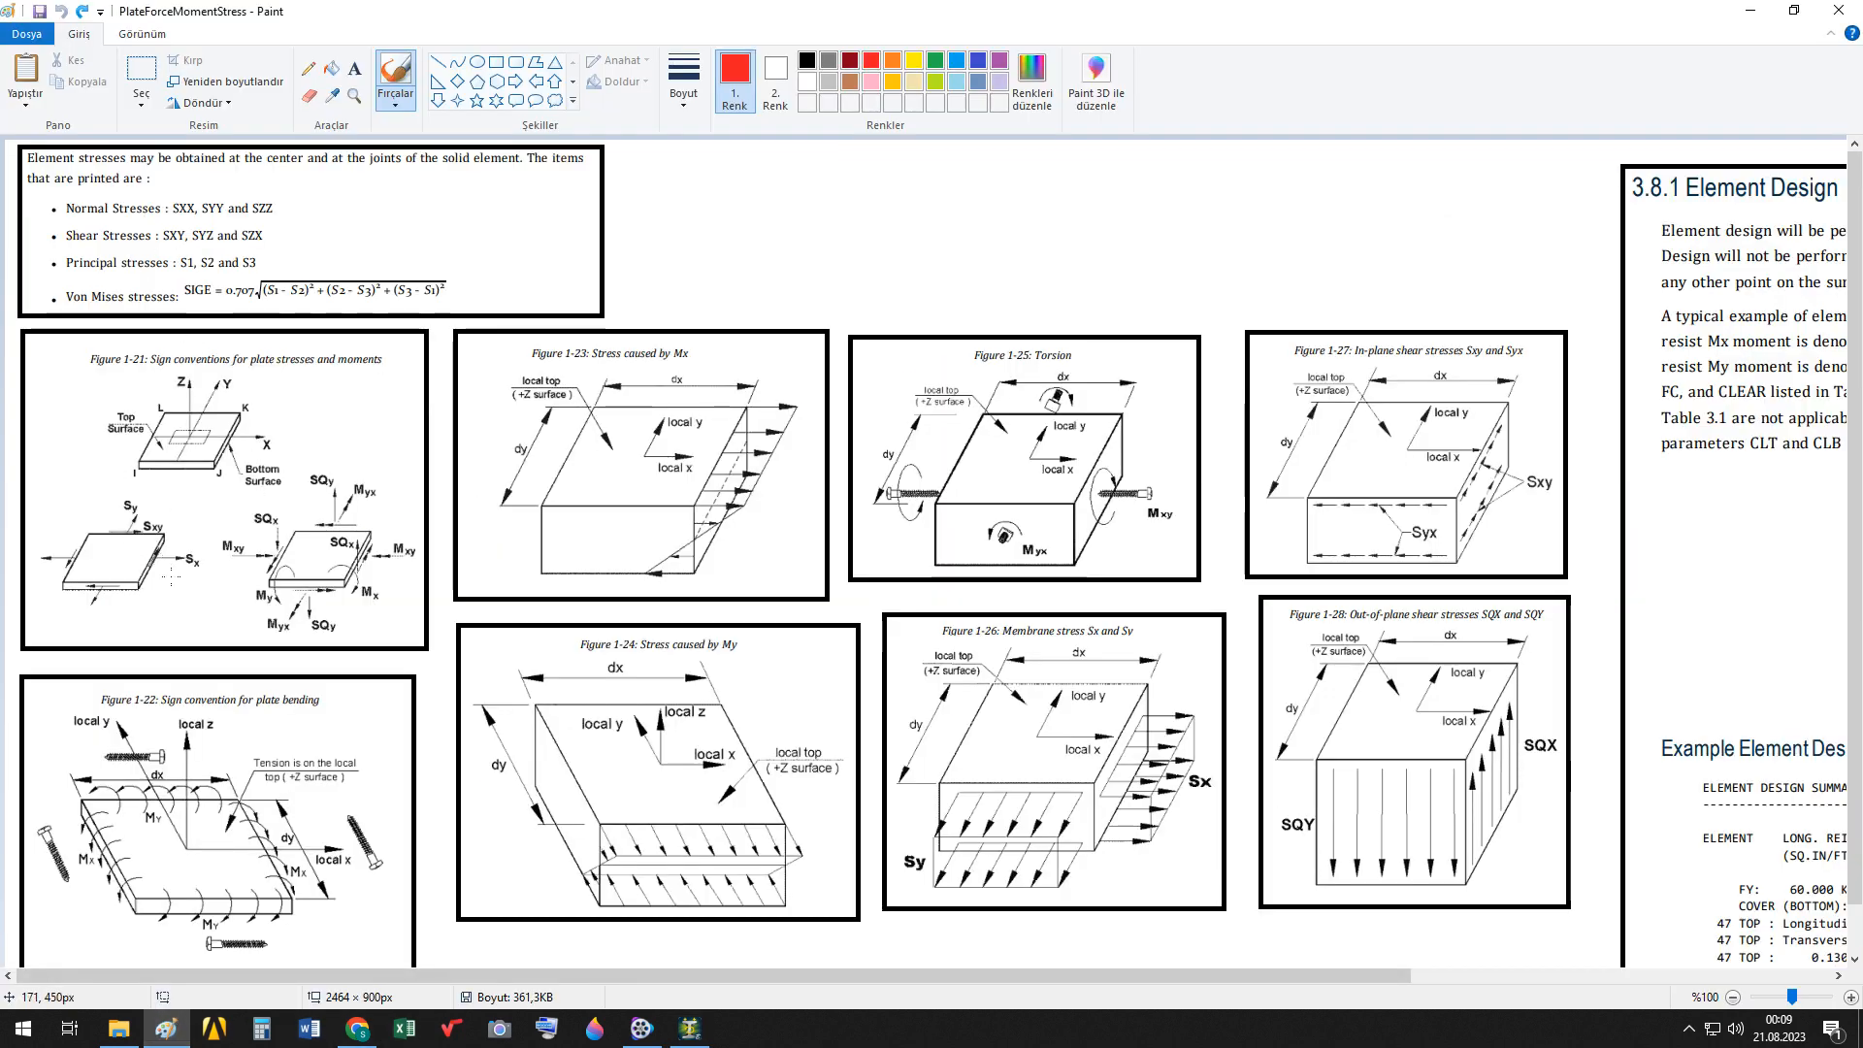
Return to STAAD.Pro and display the SXY (local) stress contour of the plate for load case 1
left_click(690, 1029)
left_click(1242, 357)
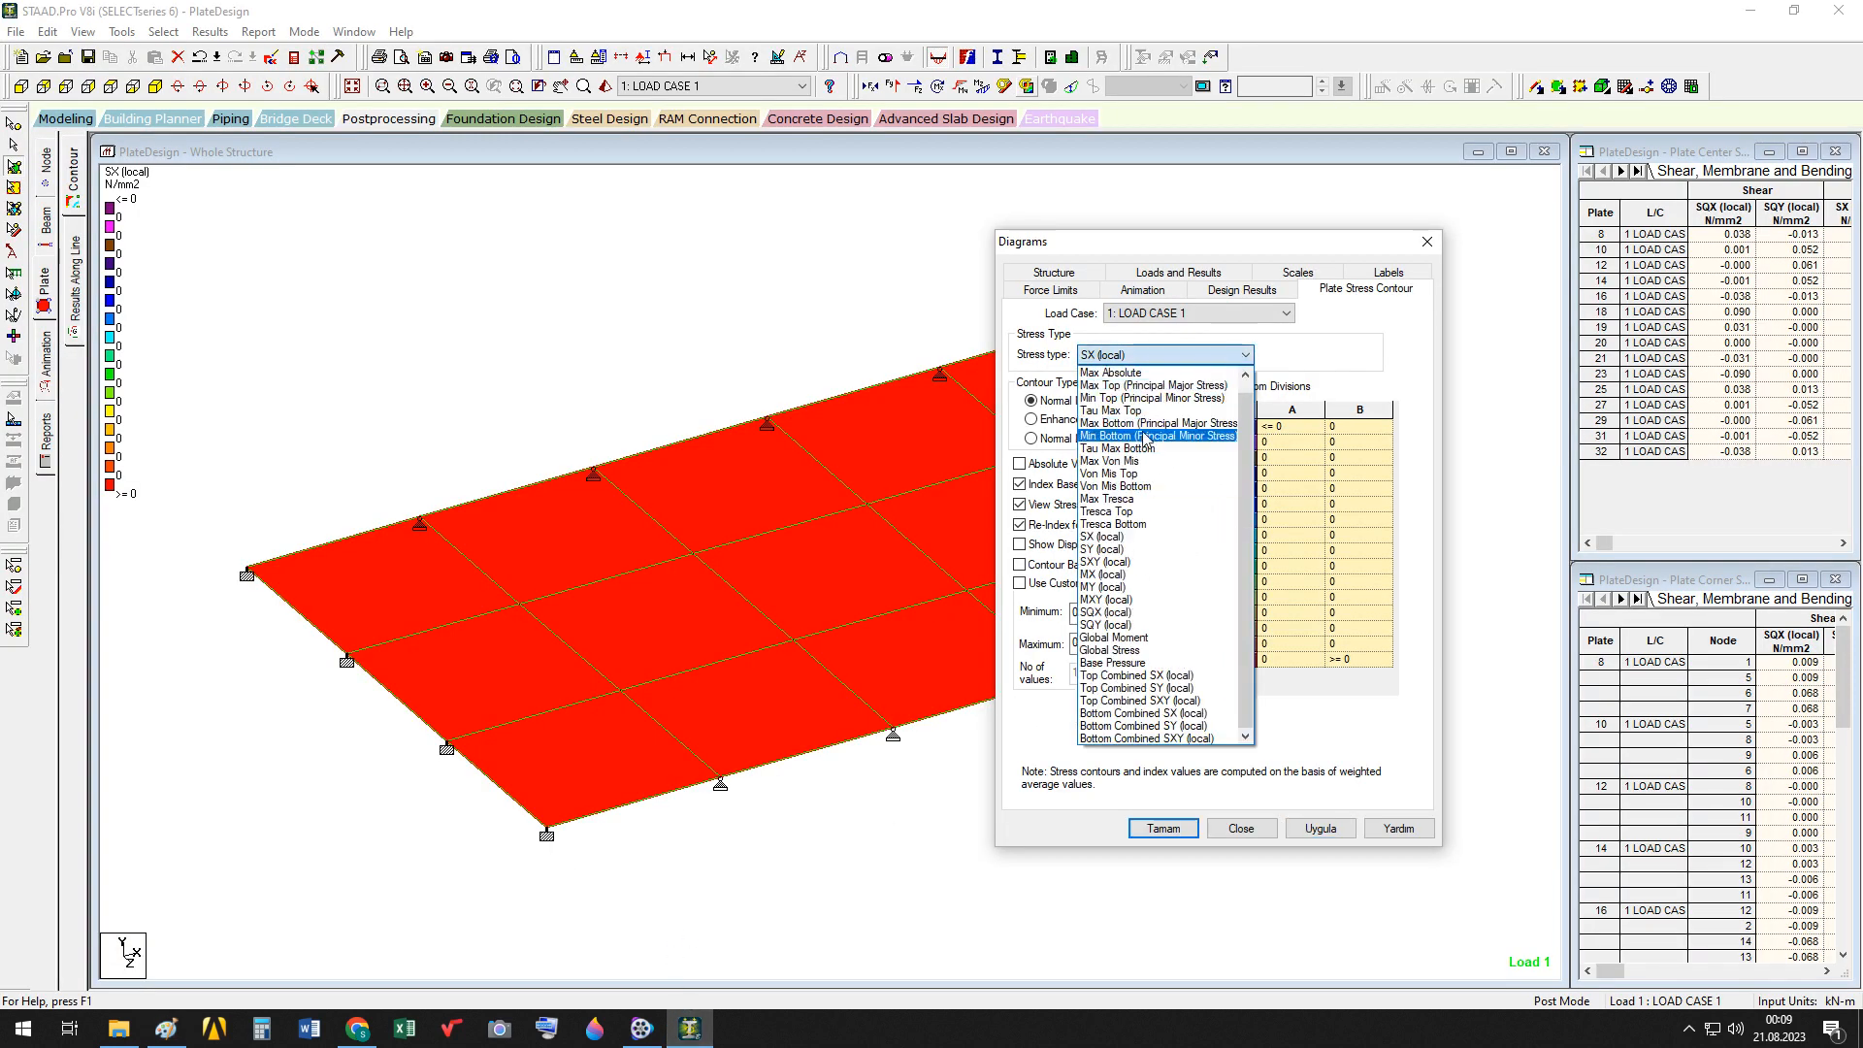
left_click(1149, 557)
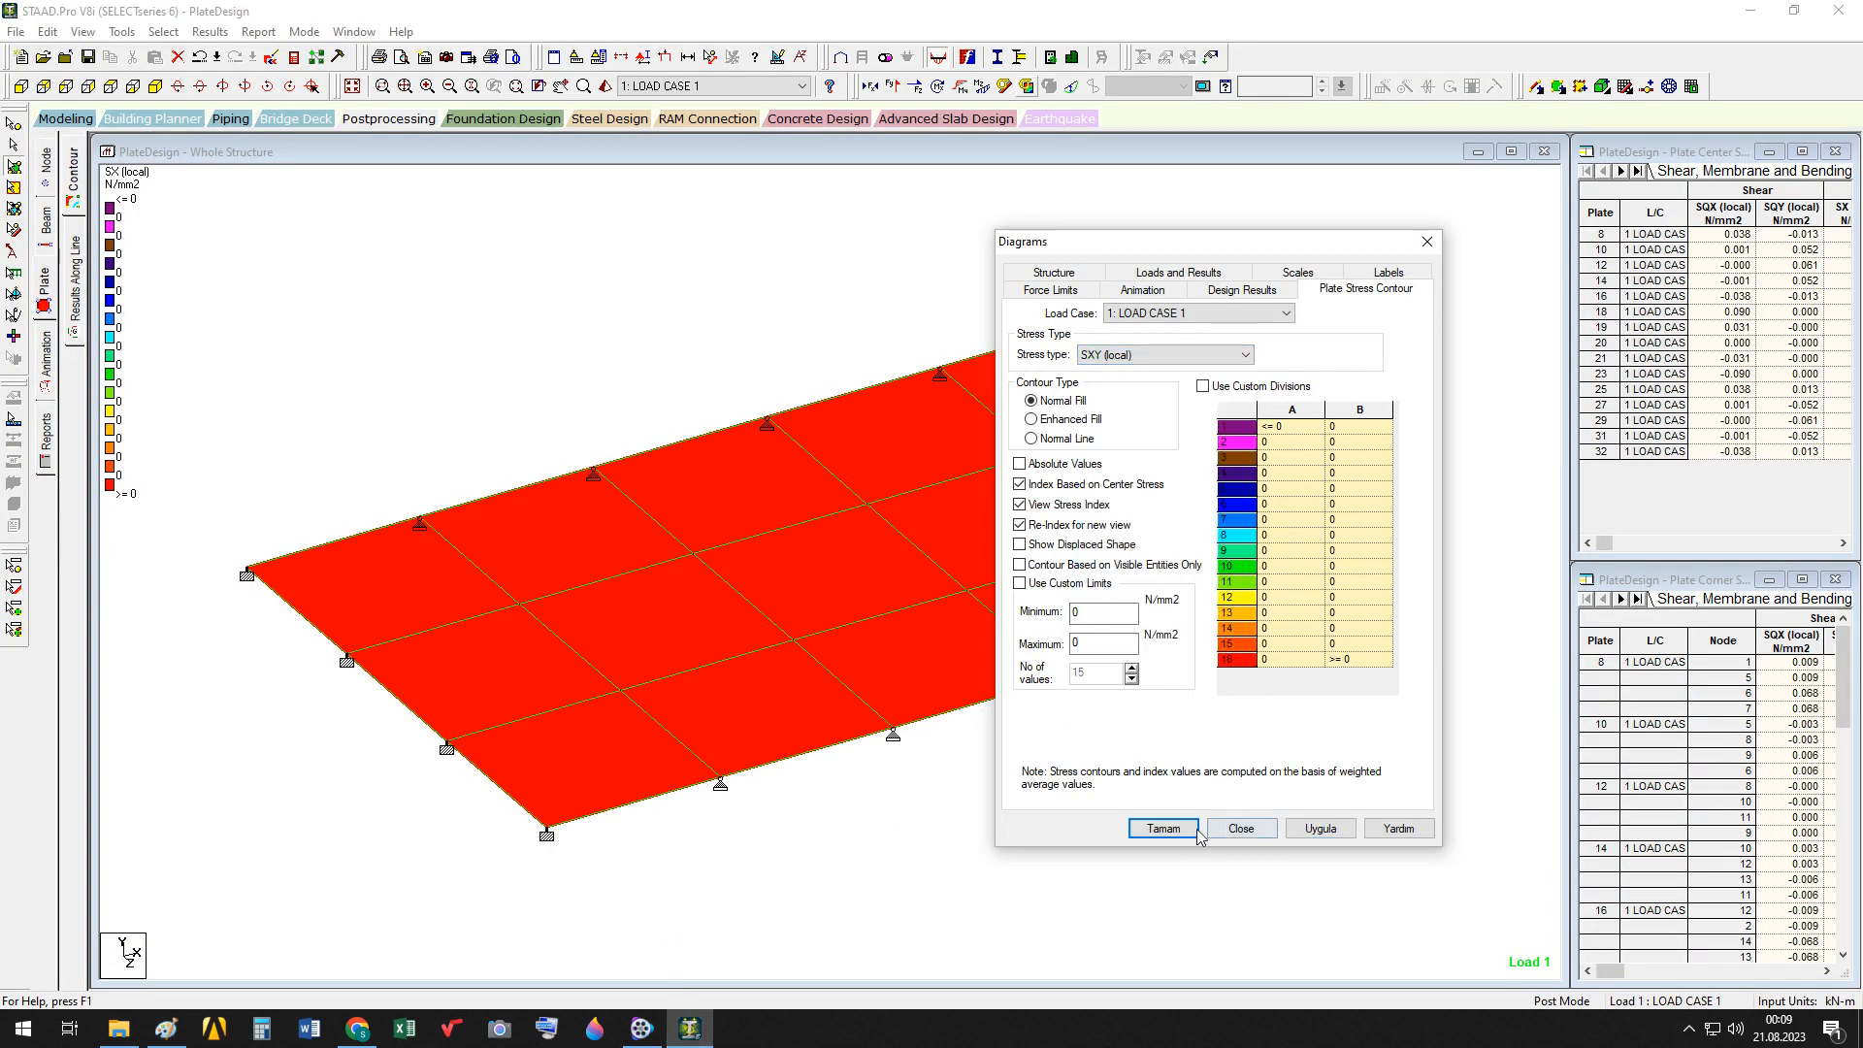
left_click(1324, 829)
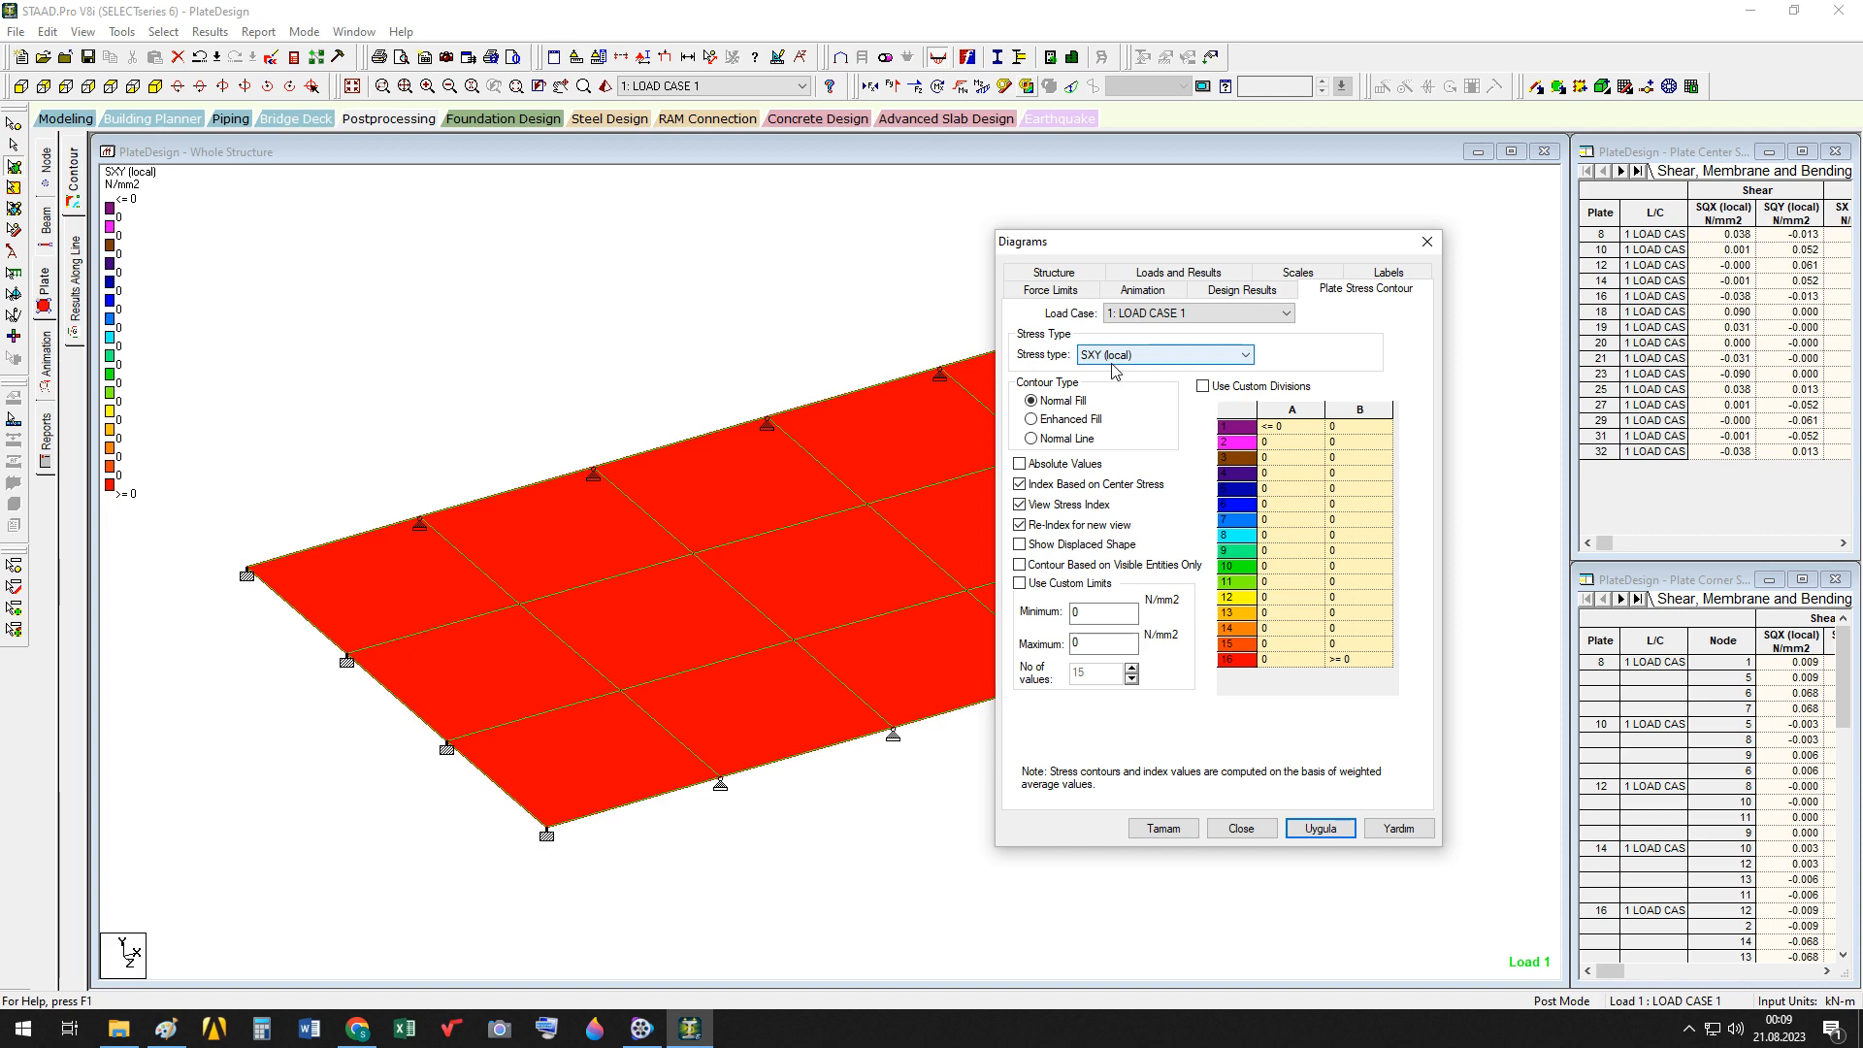
Consult the stress and moment figures in Paint, then display the Top Combined SX (local) contour in STAAD.Pro
left_click(1245, 359)
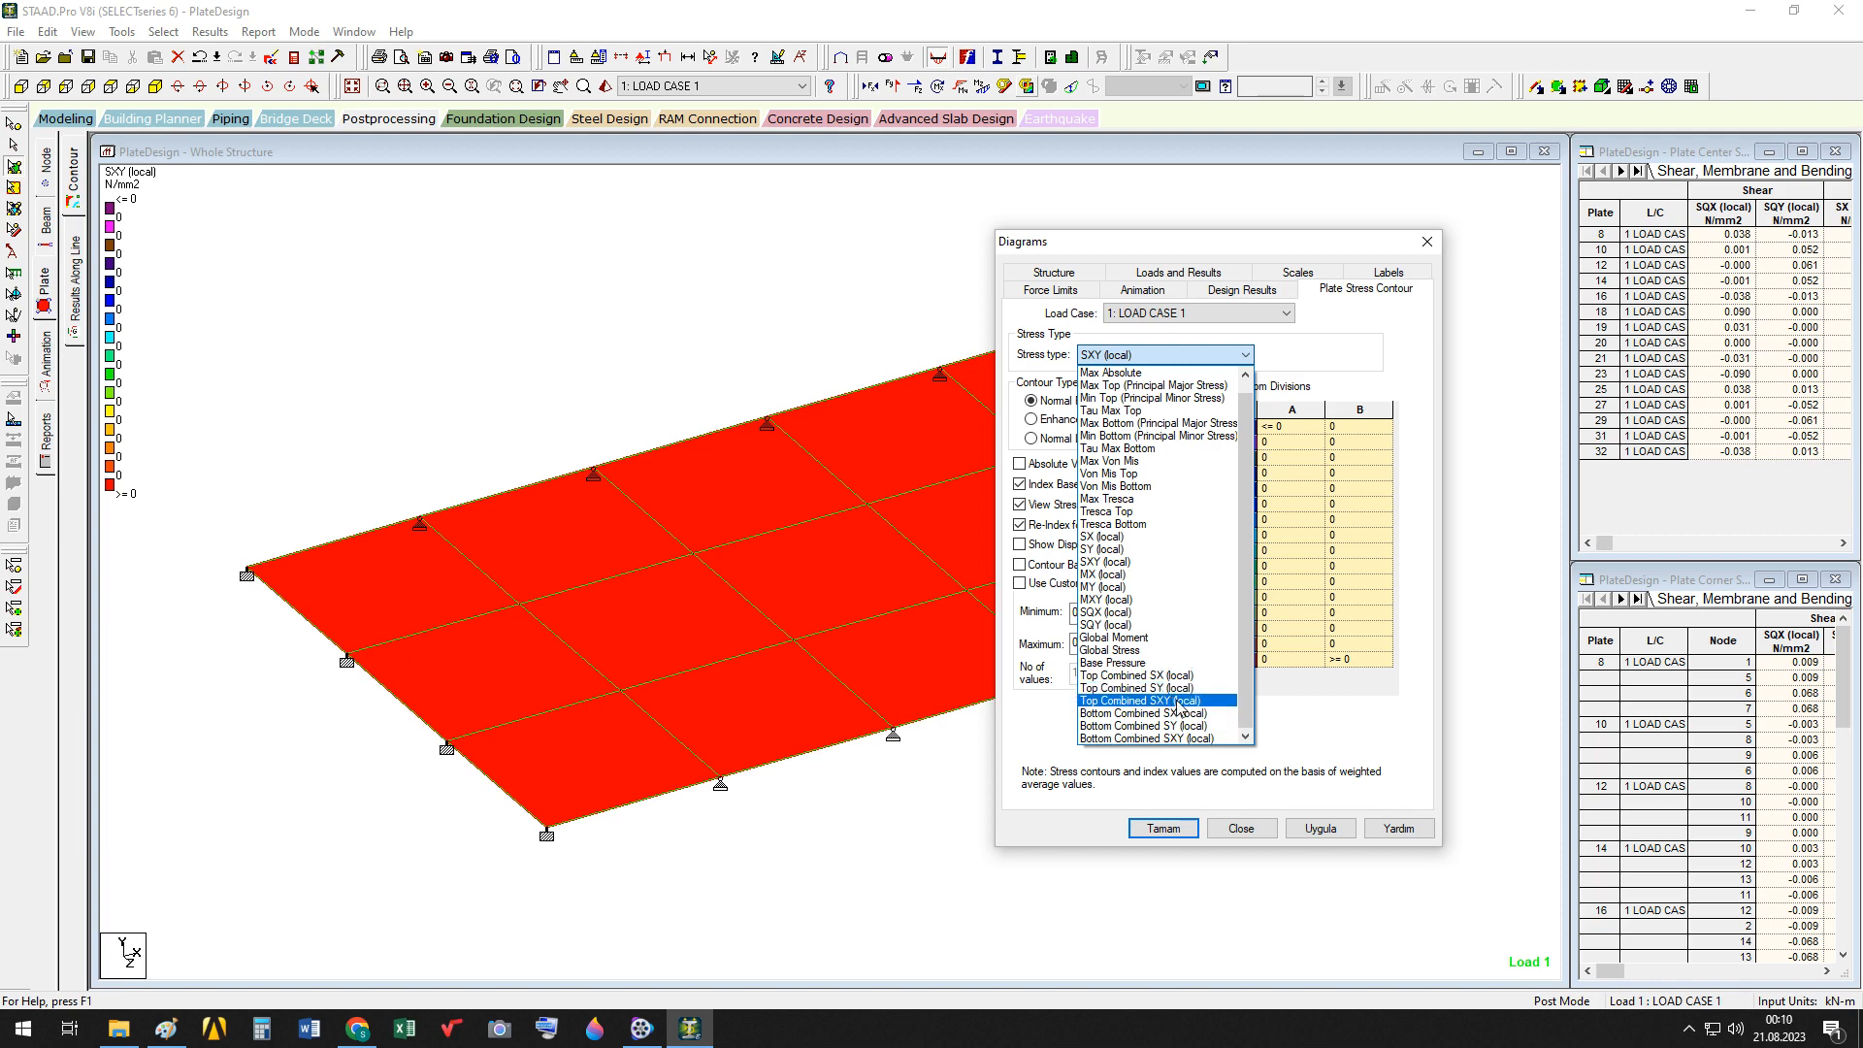
left_click(864, 816)
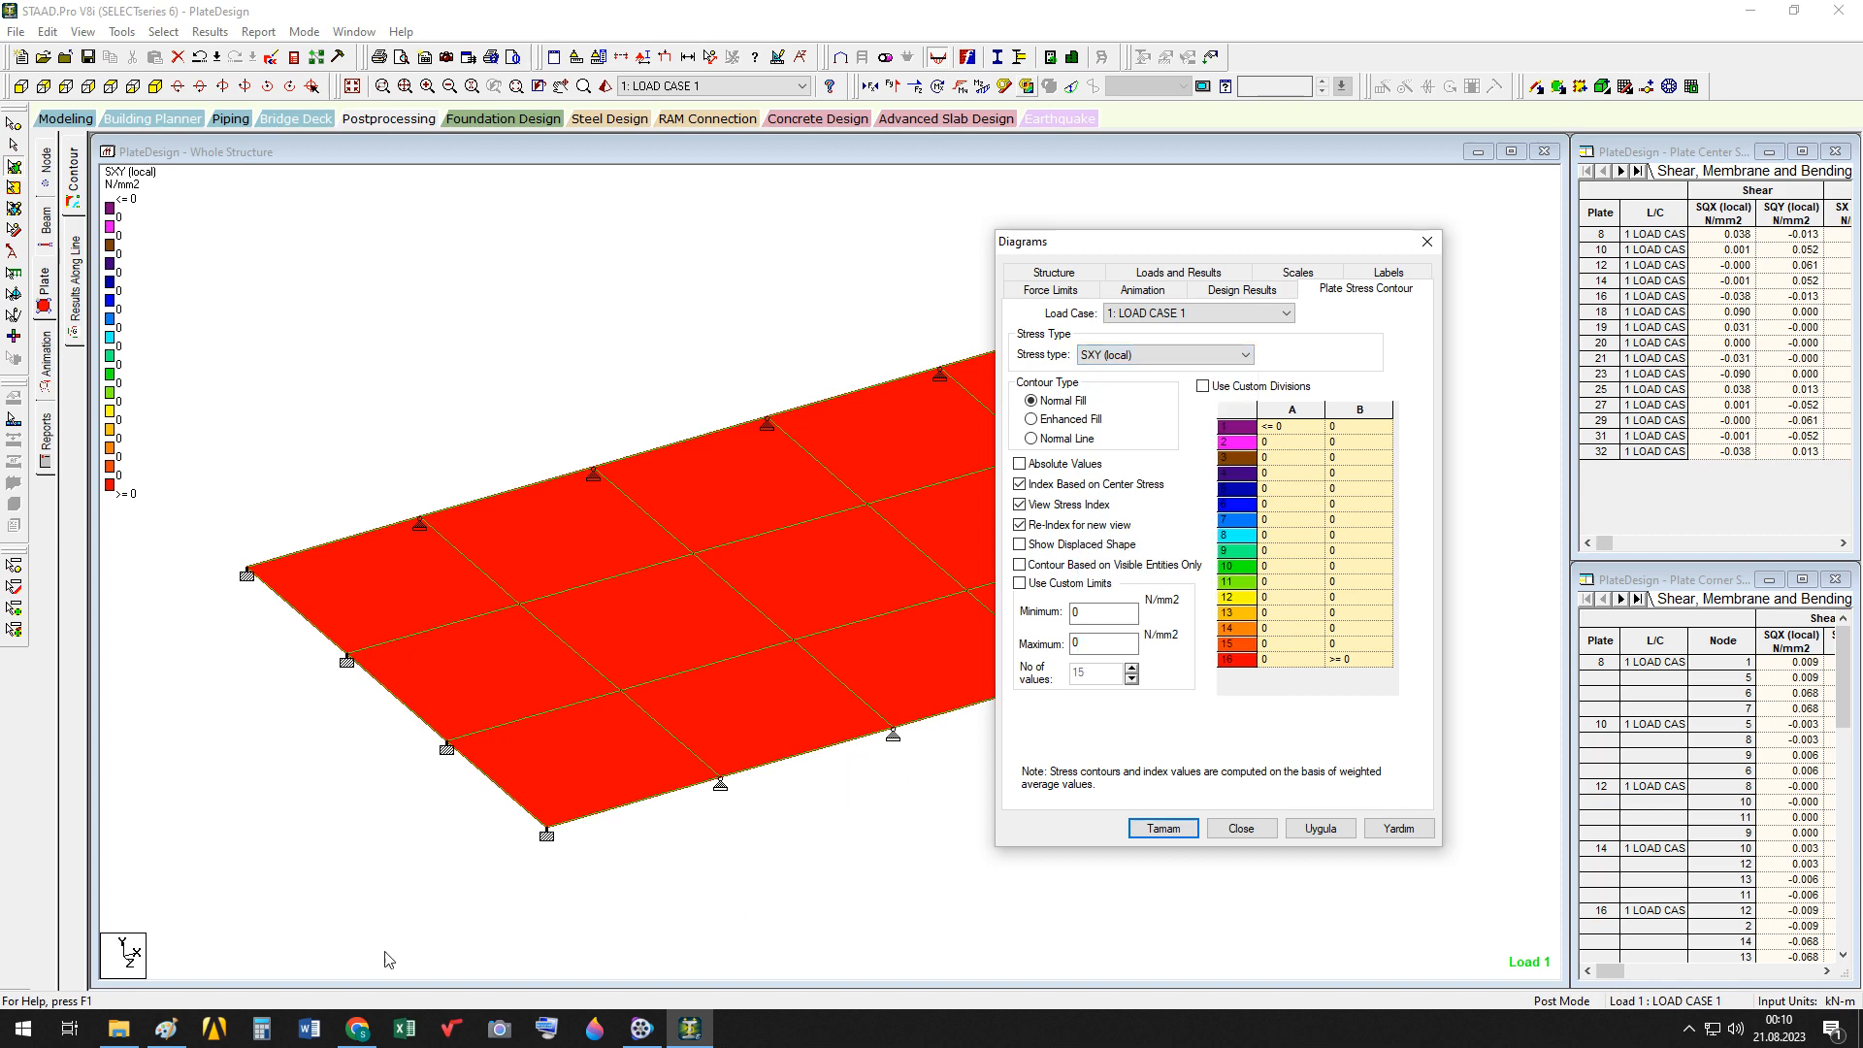
left_click(169, 1030)
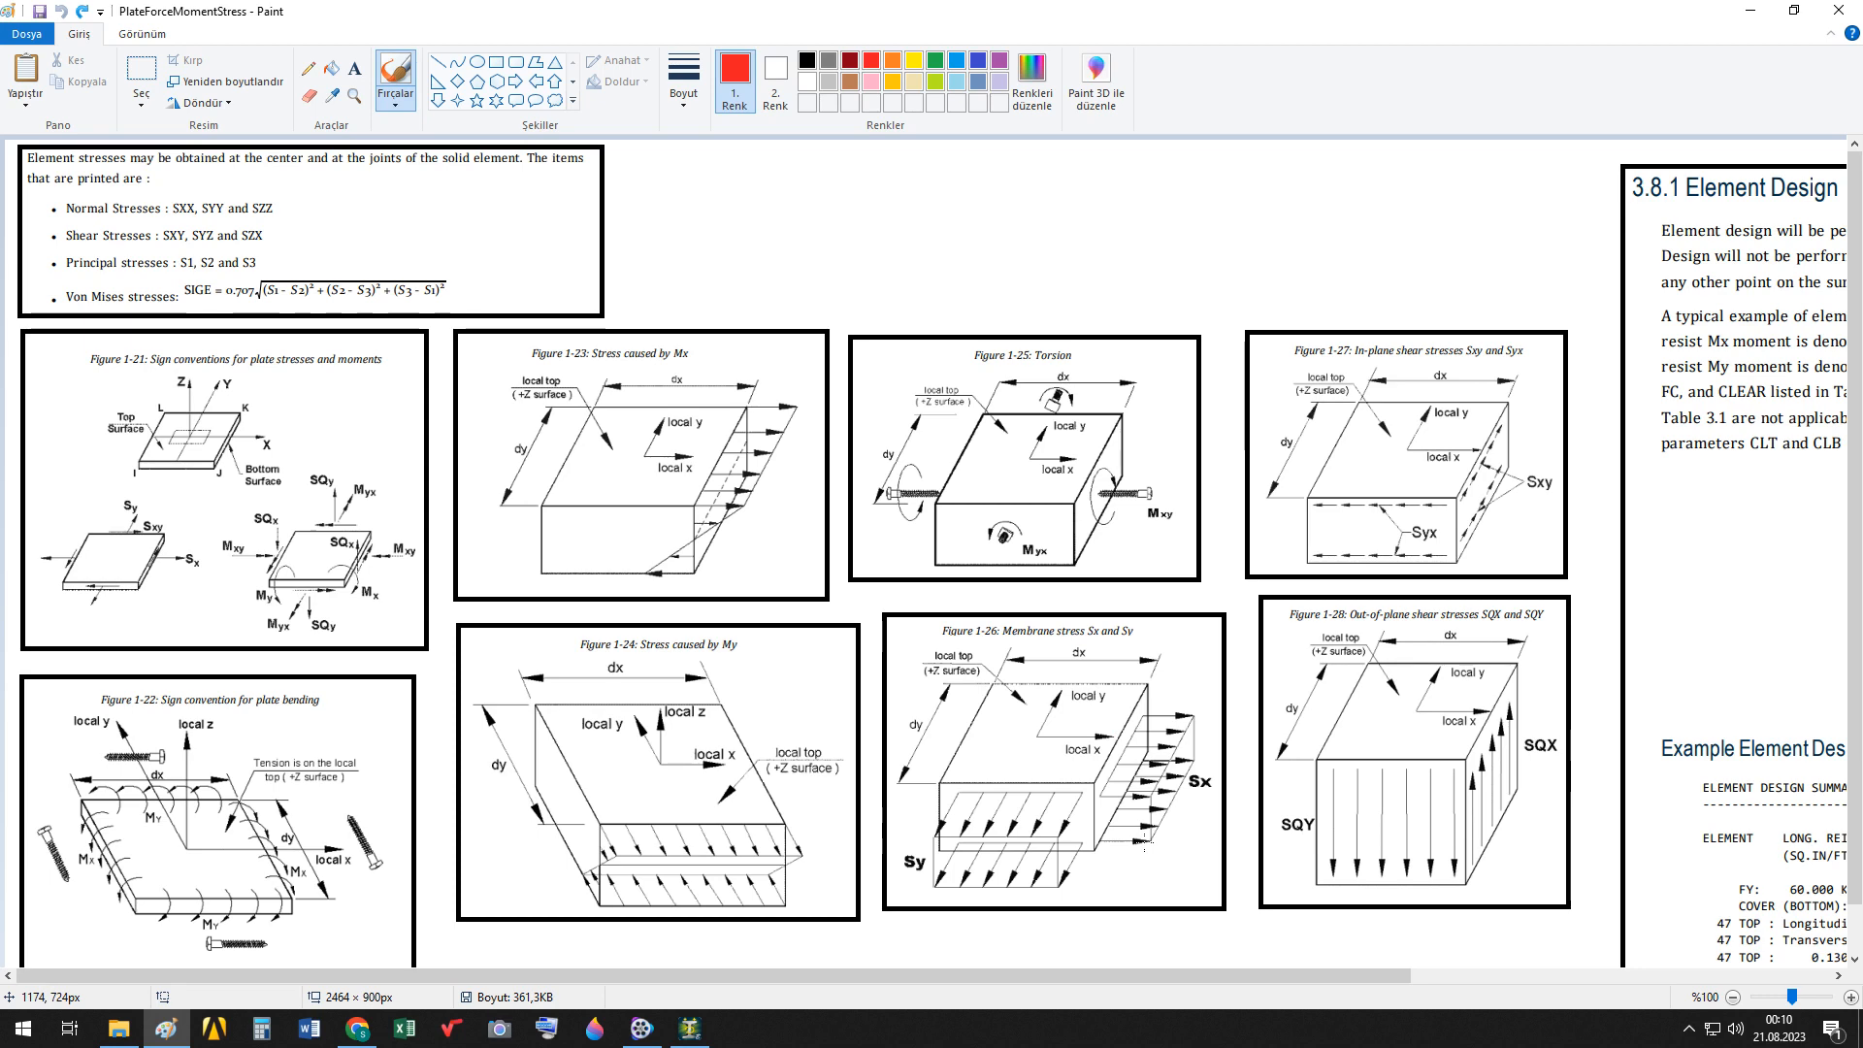
left_click(690, 1028)
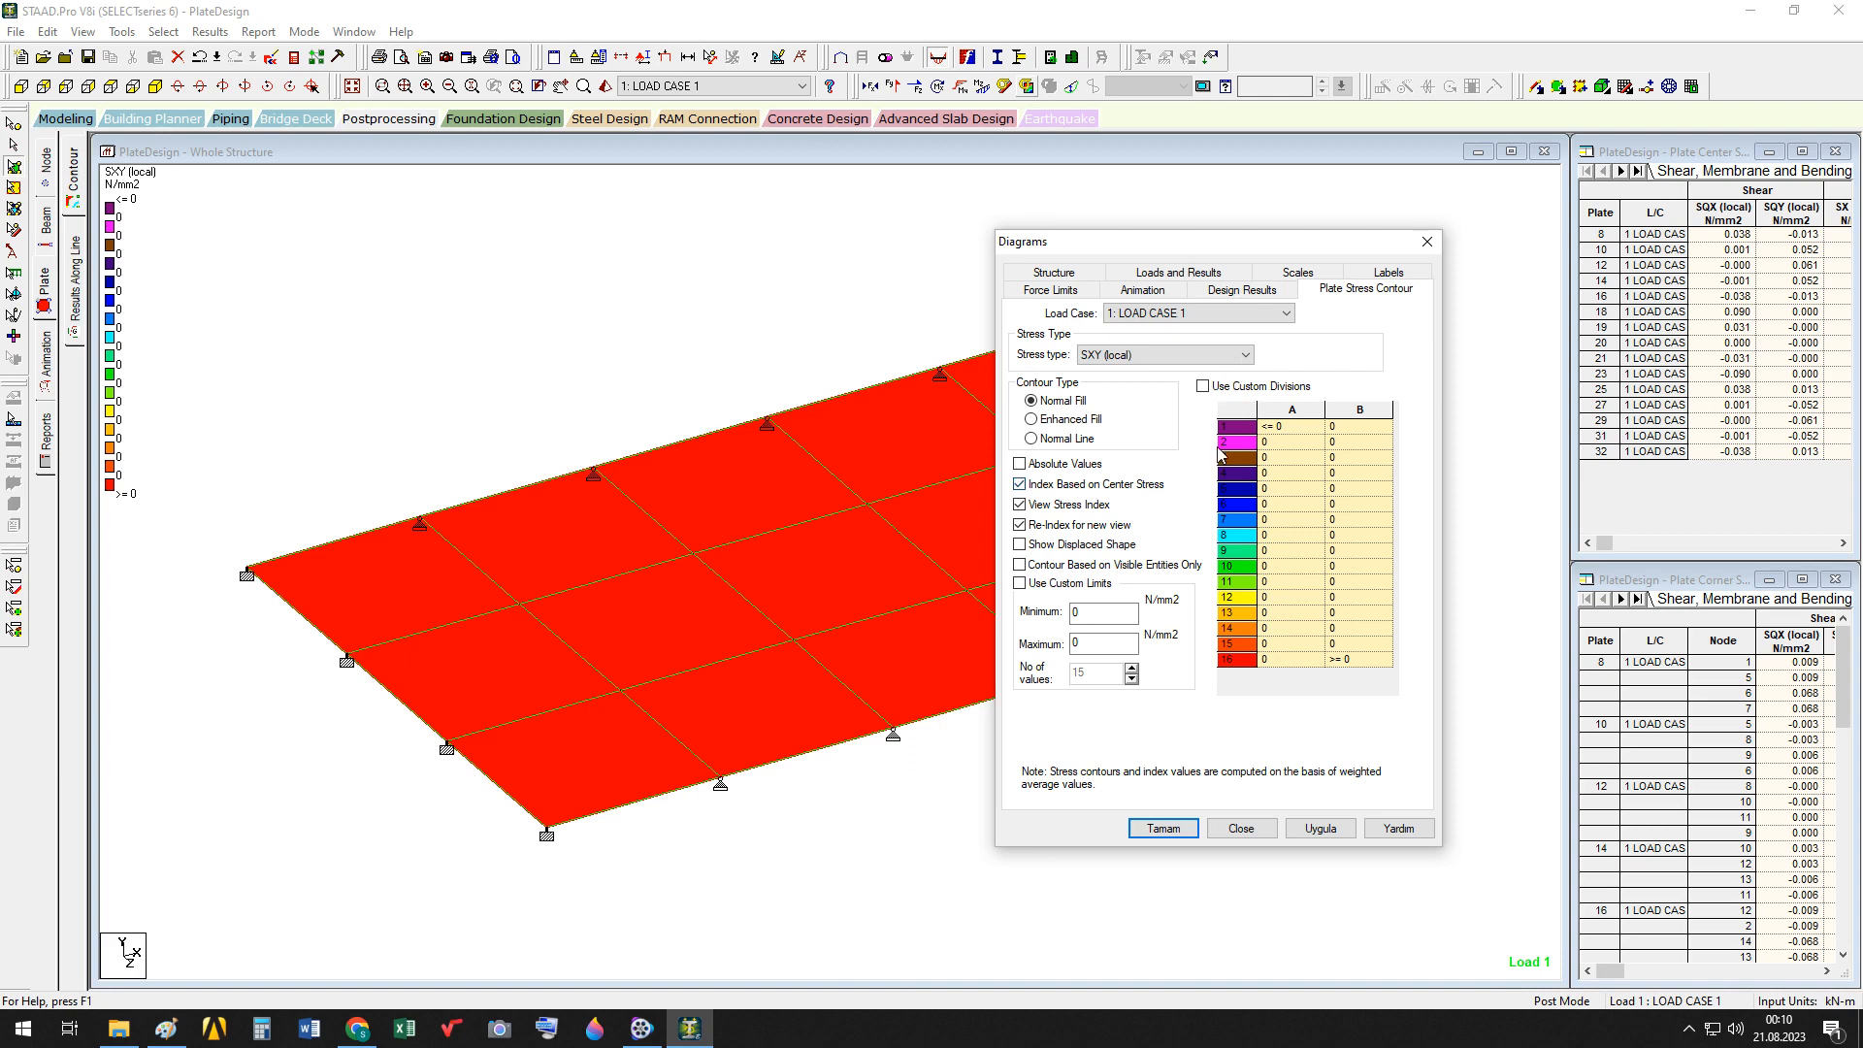
left_click(1245, 355)
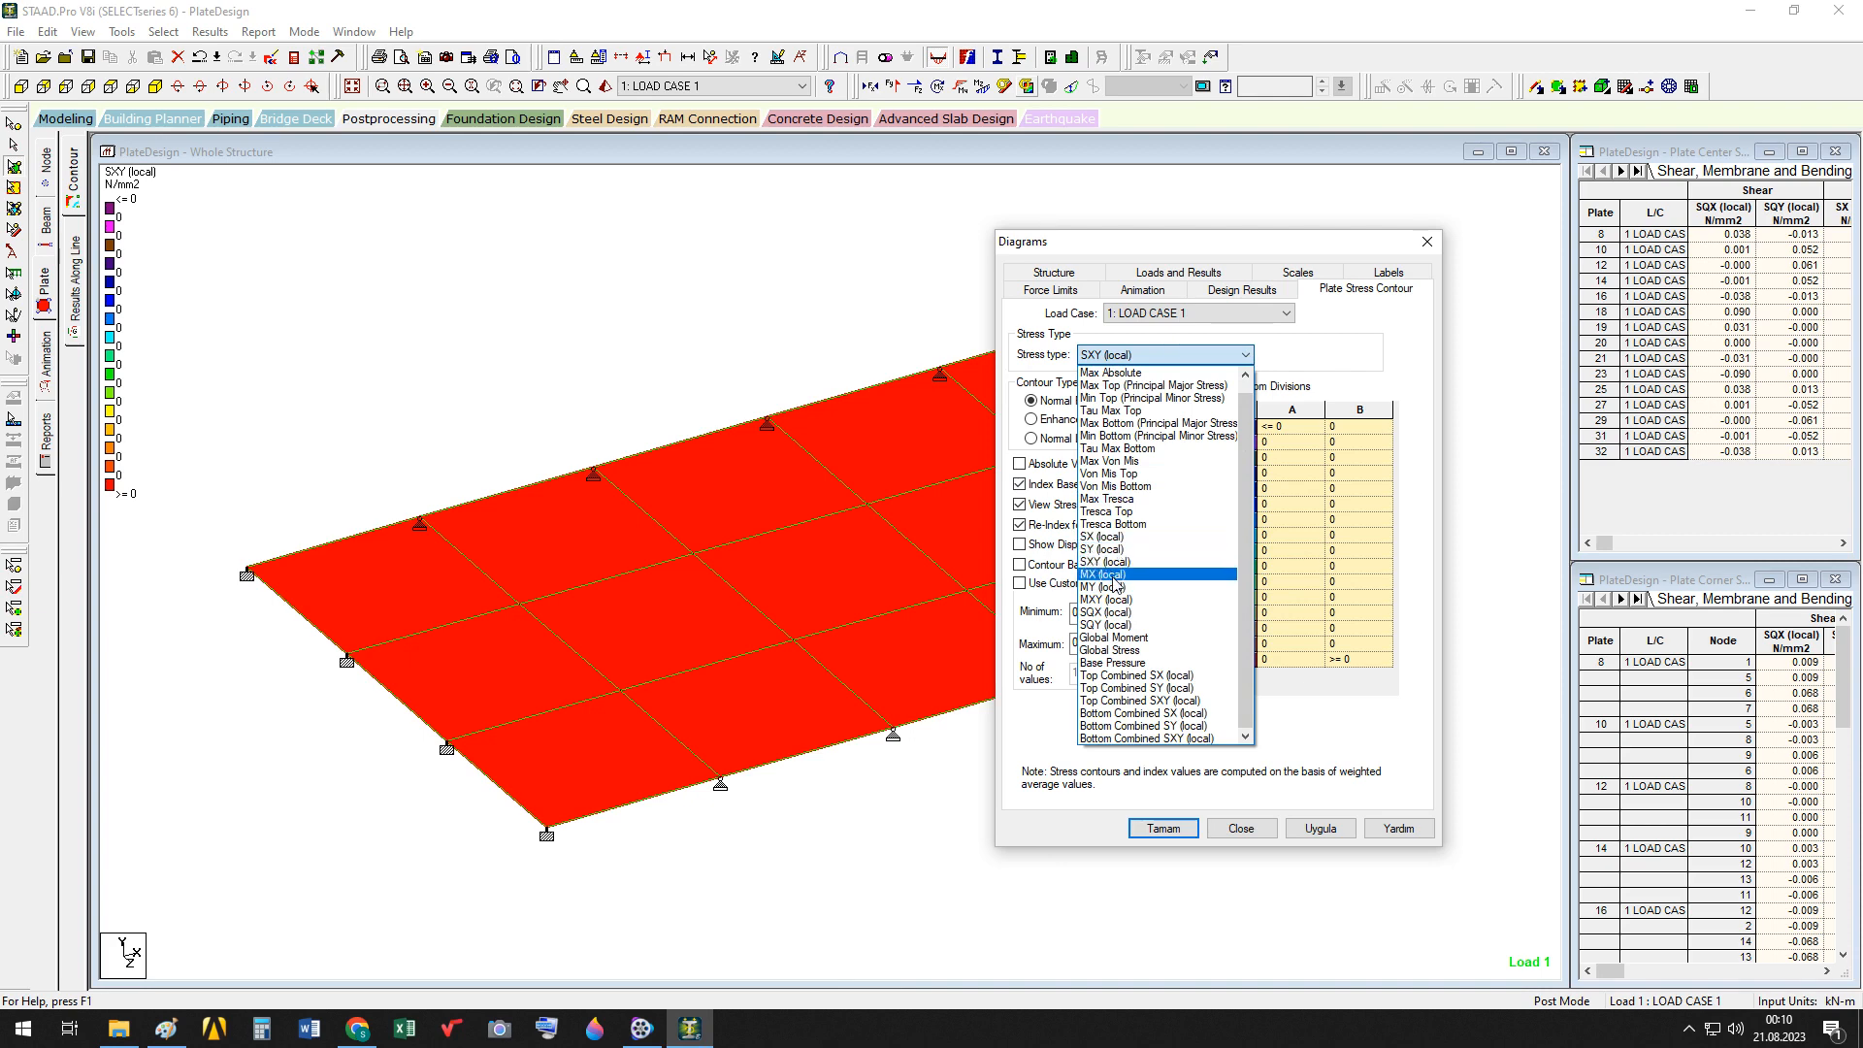
left_click(1181, 678)
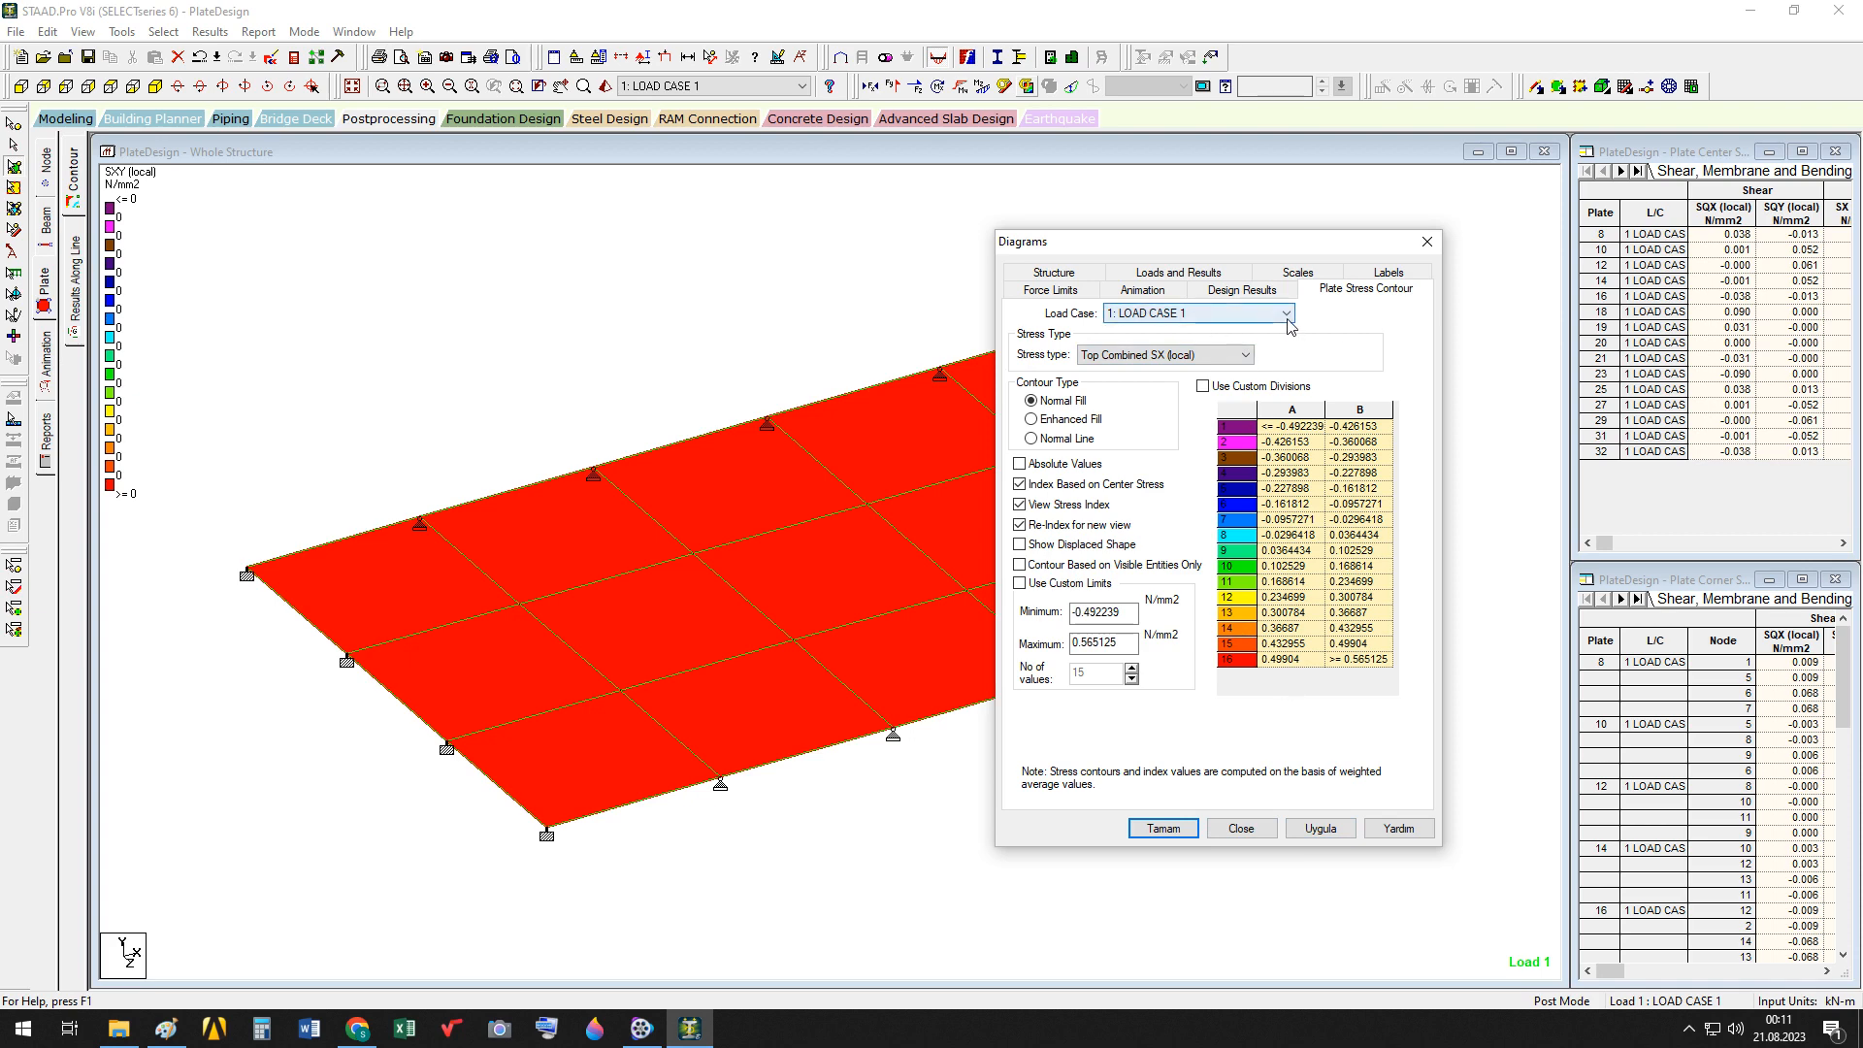
left_click(1344, 834)
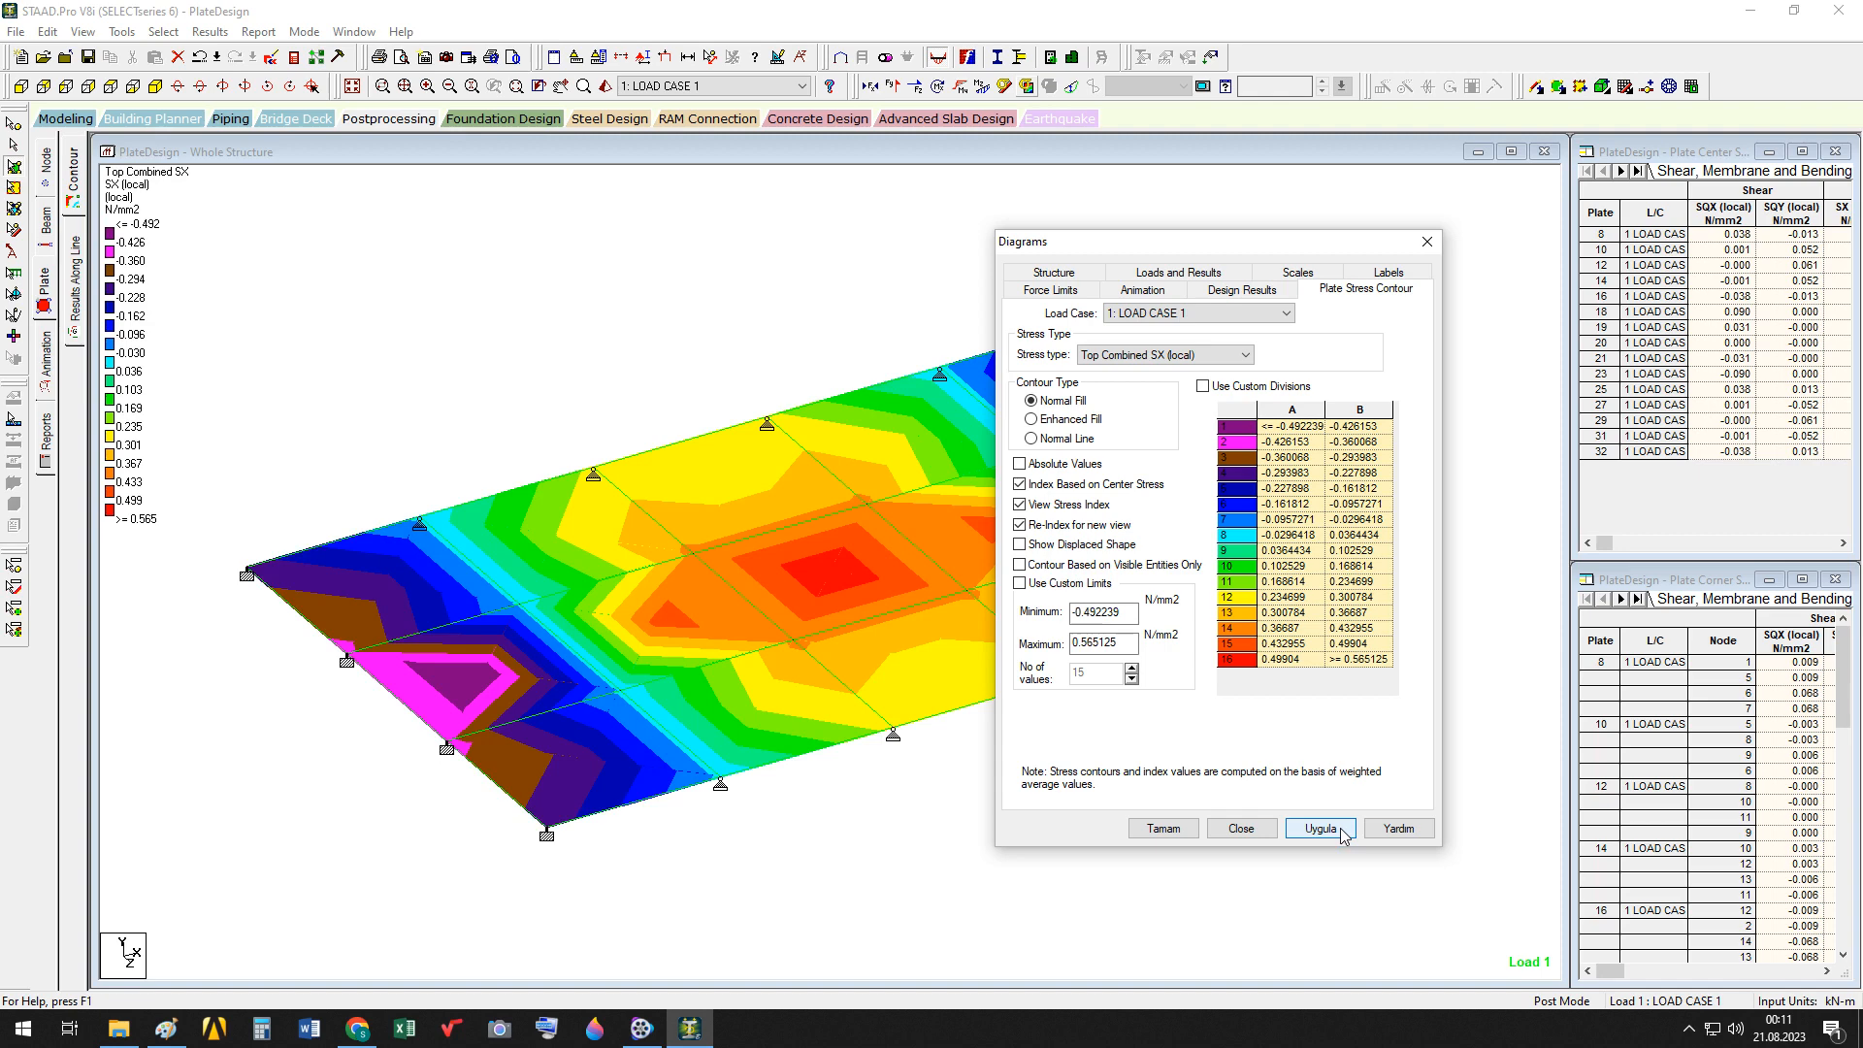
Display the Top Combined SY (local) and Top Combined SXY (local) contours of the plate one at a time
left_click(1243, 355)
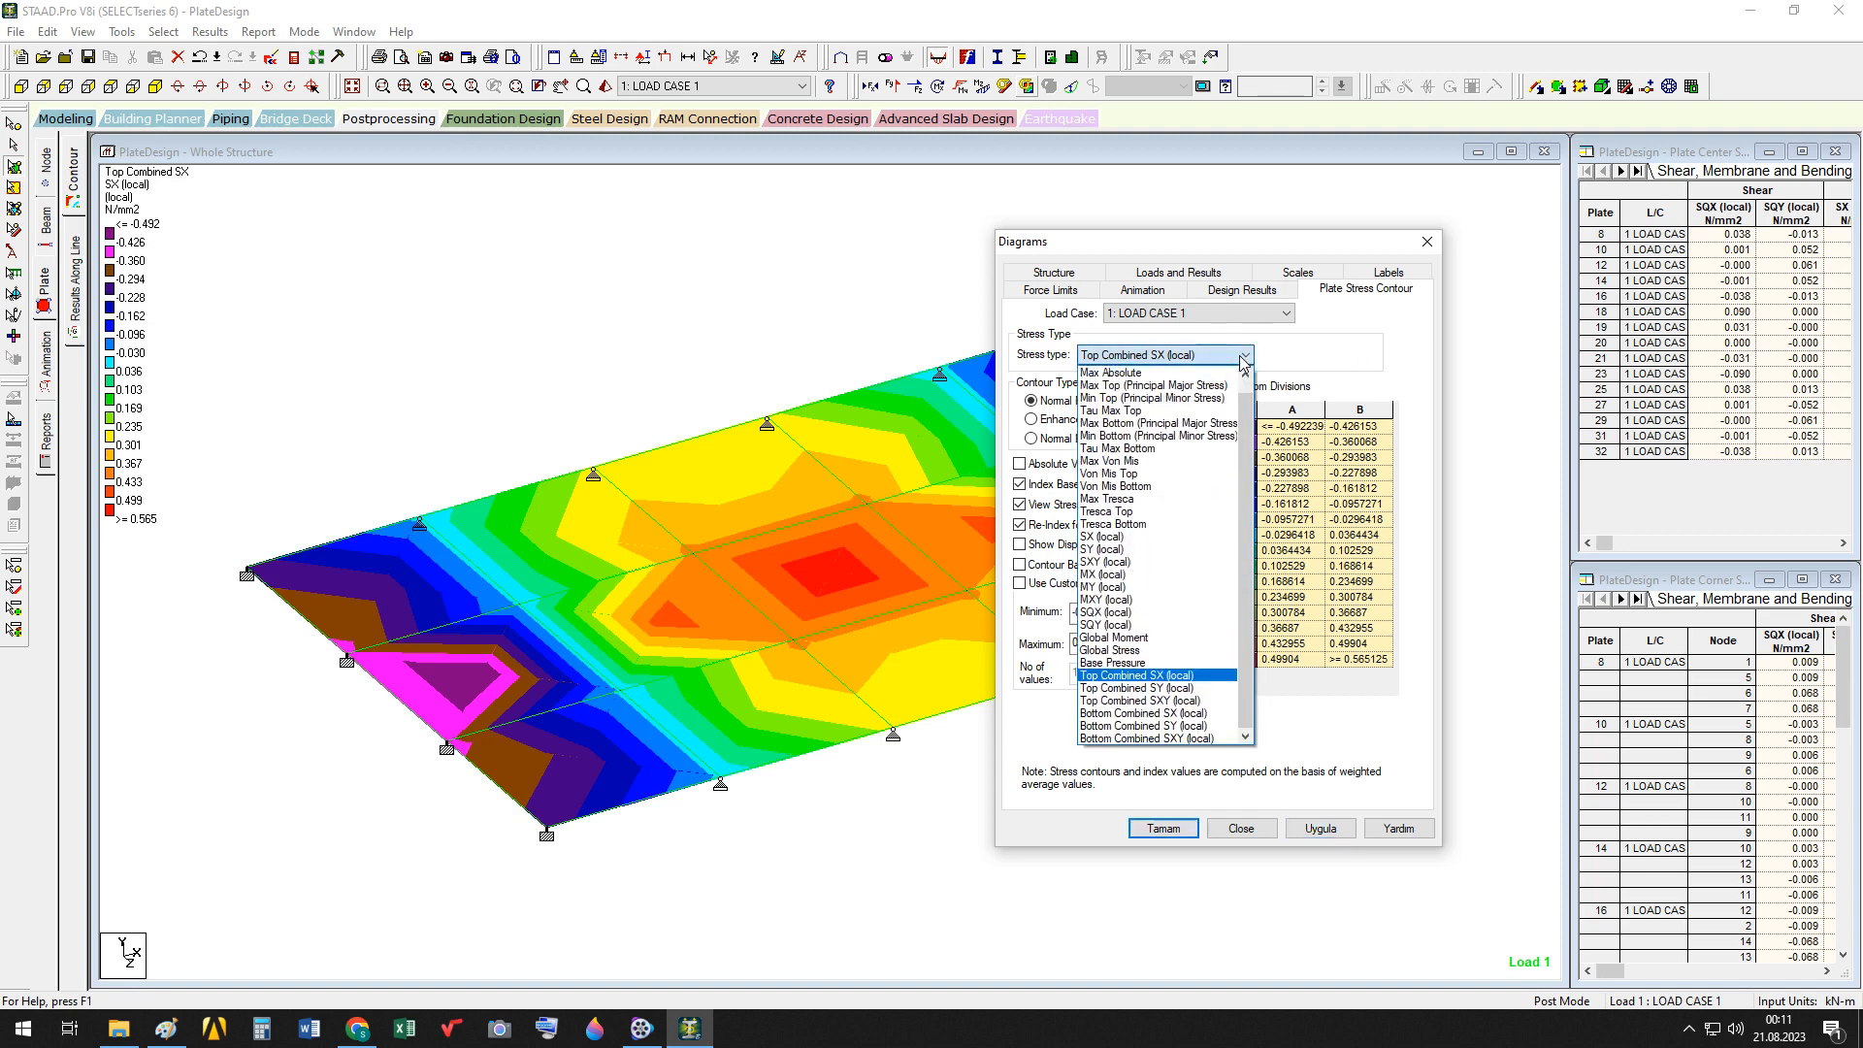
left_click(1173, 689)
left_click(1322, 829)
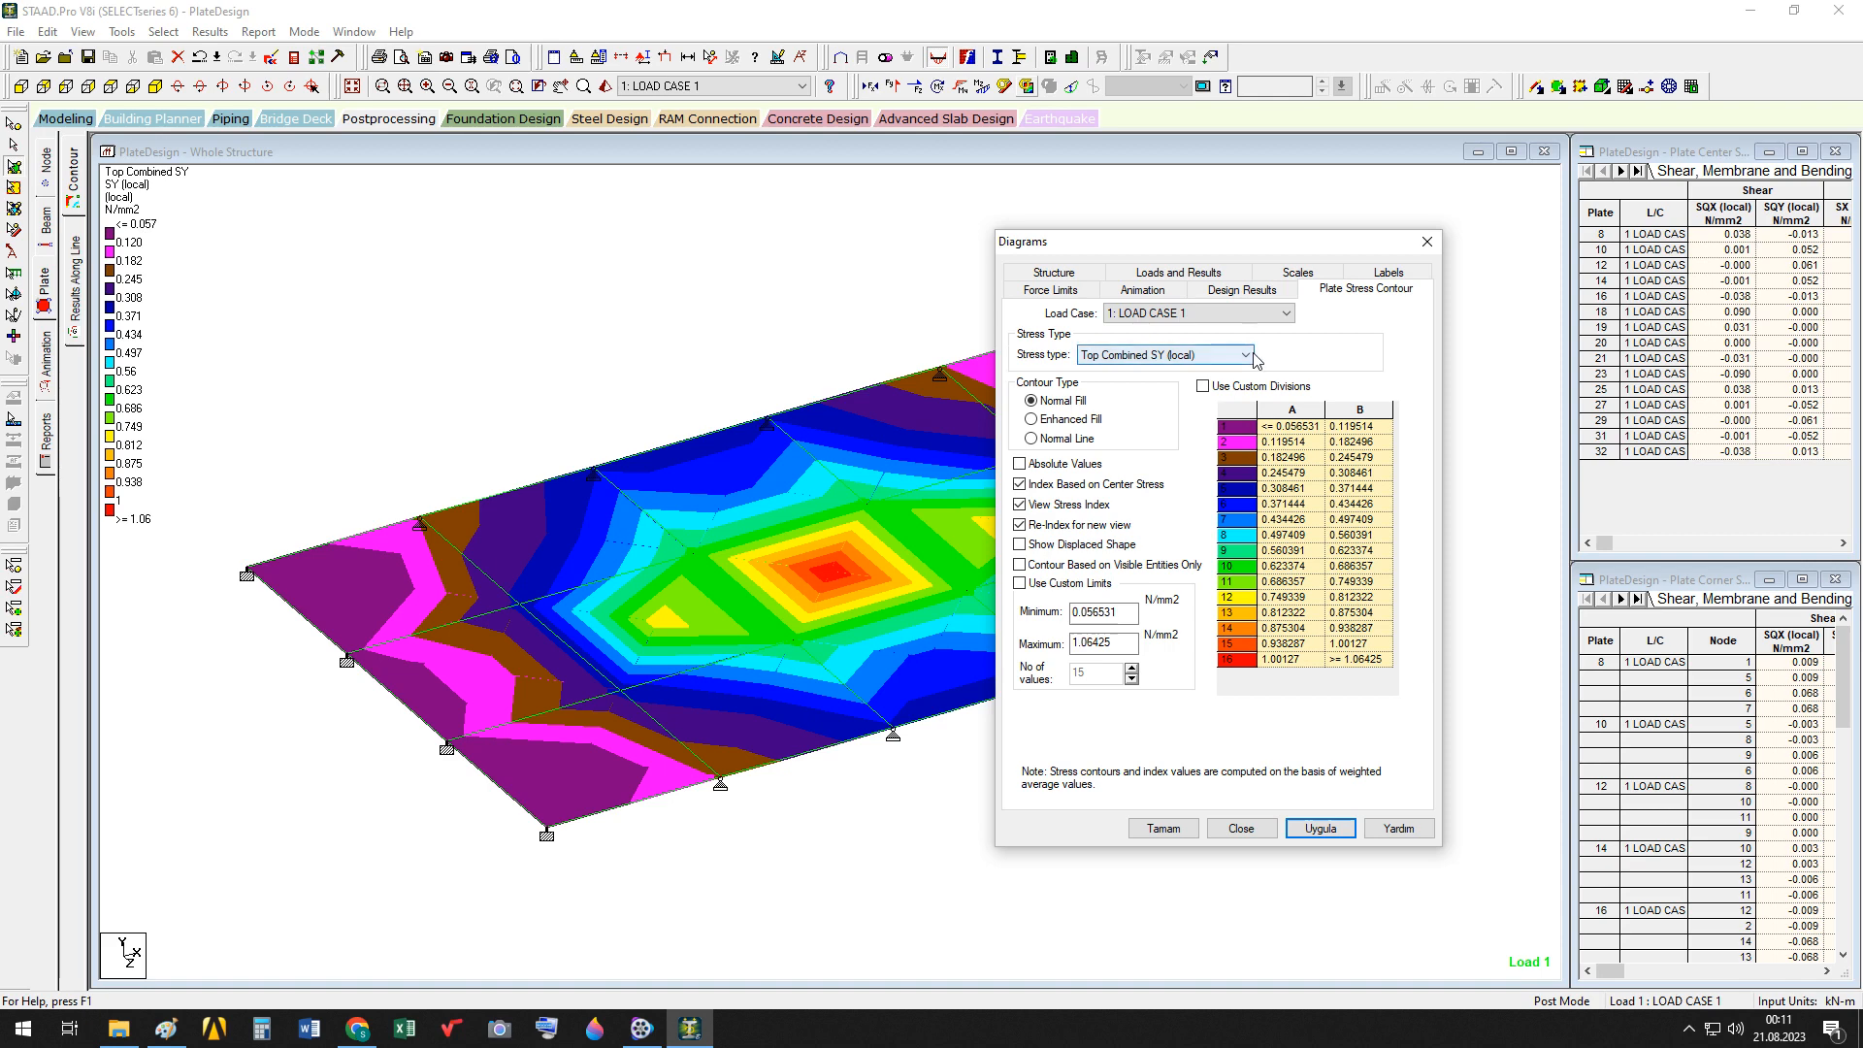
left_click(1215, 355)
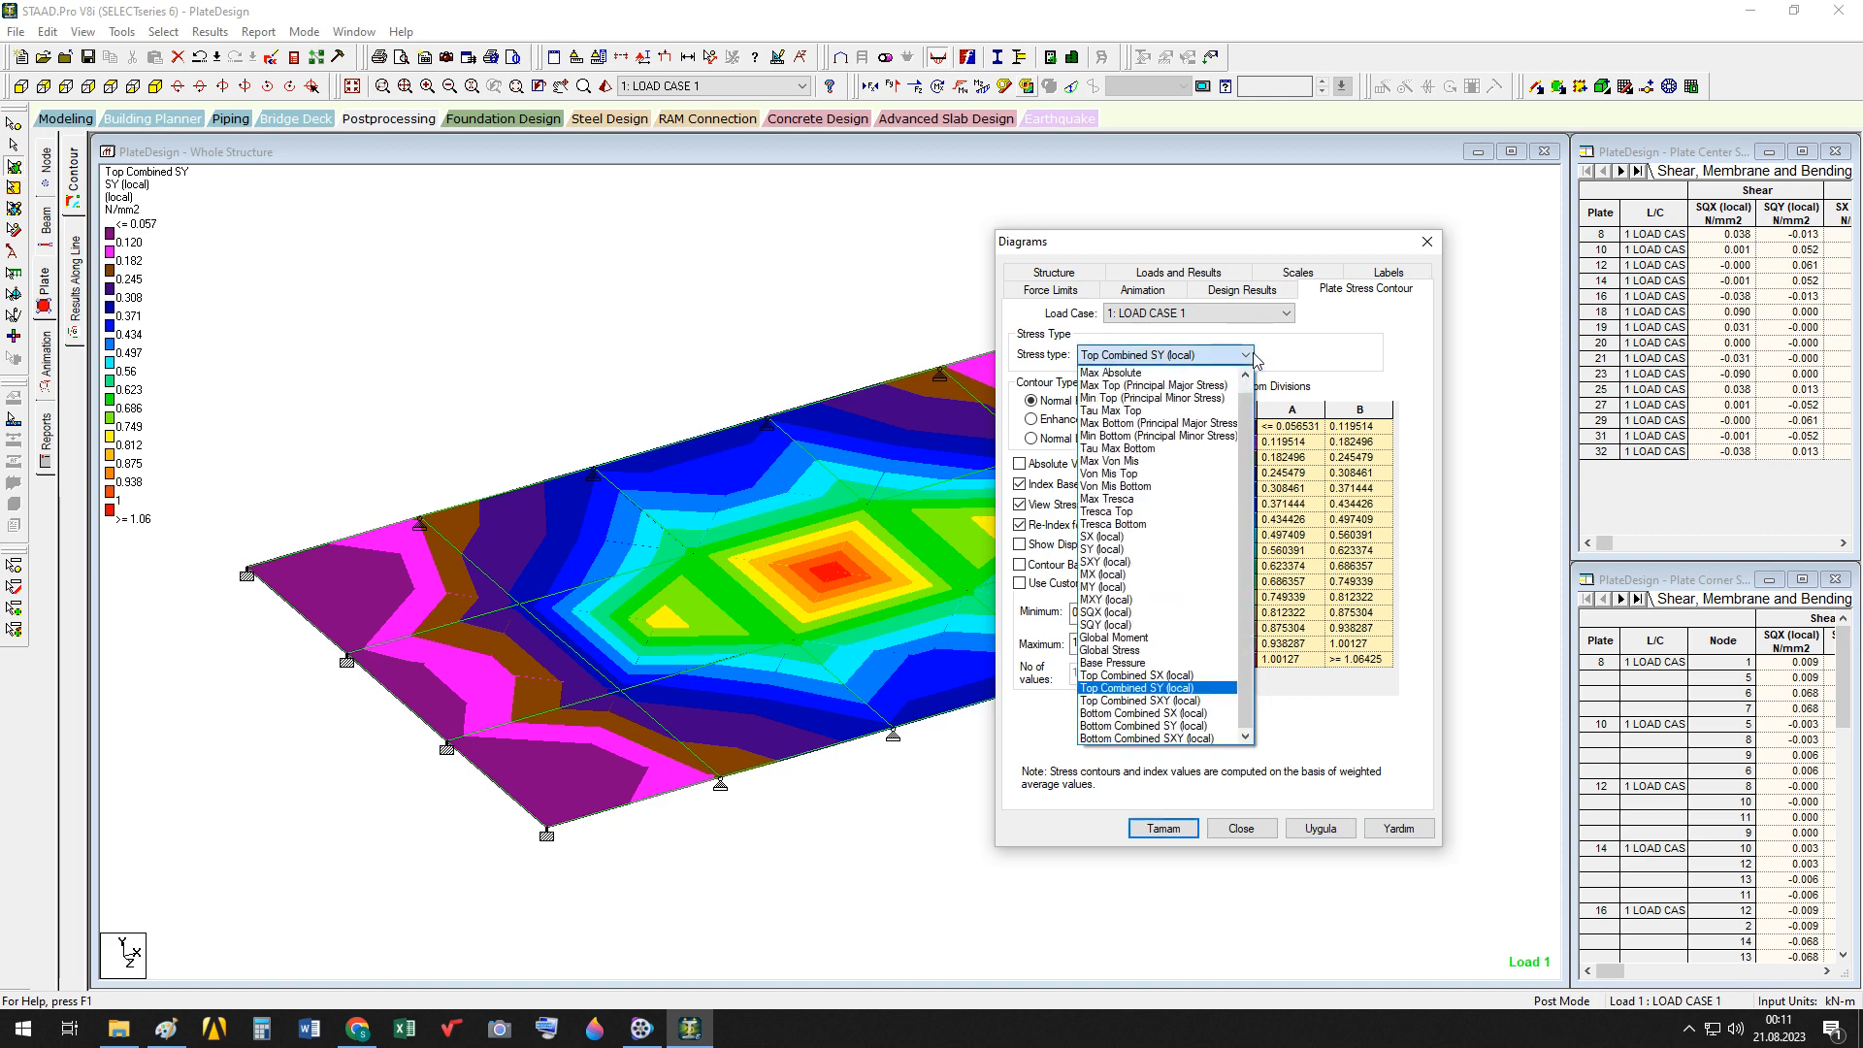
left_click(1181, 709)
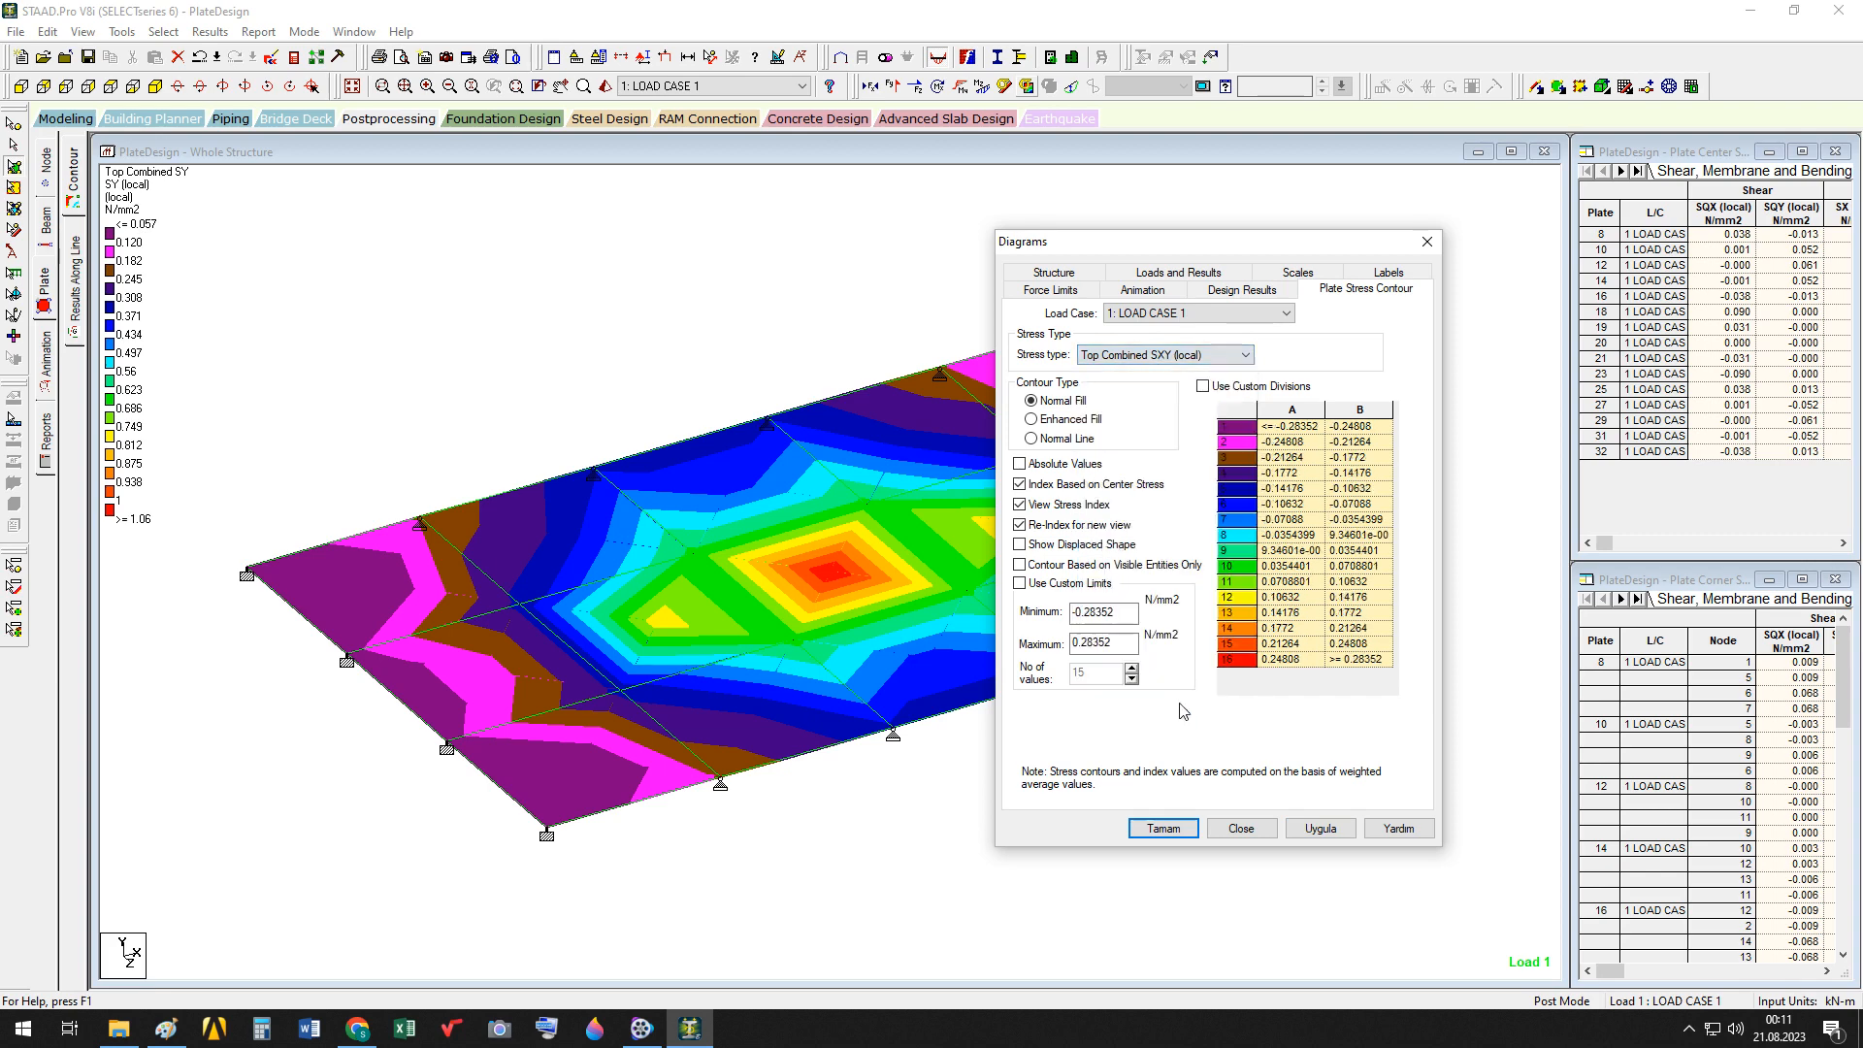
left_click(1322, 829)
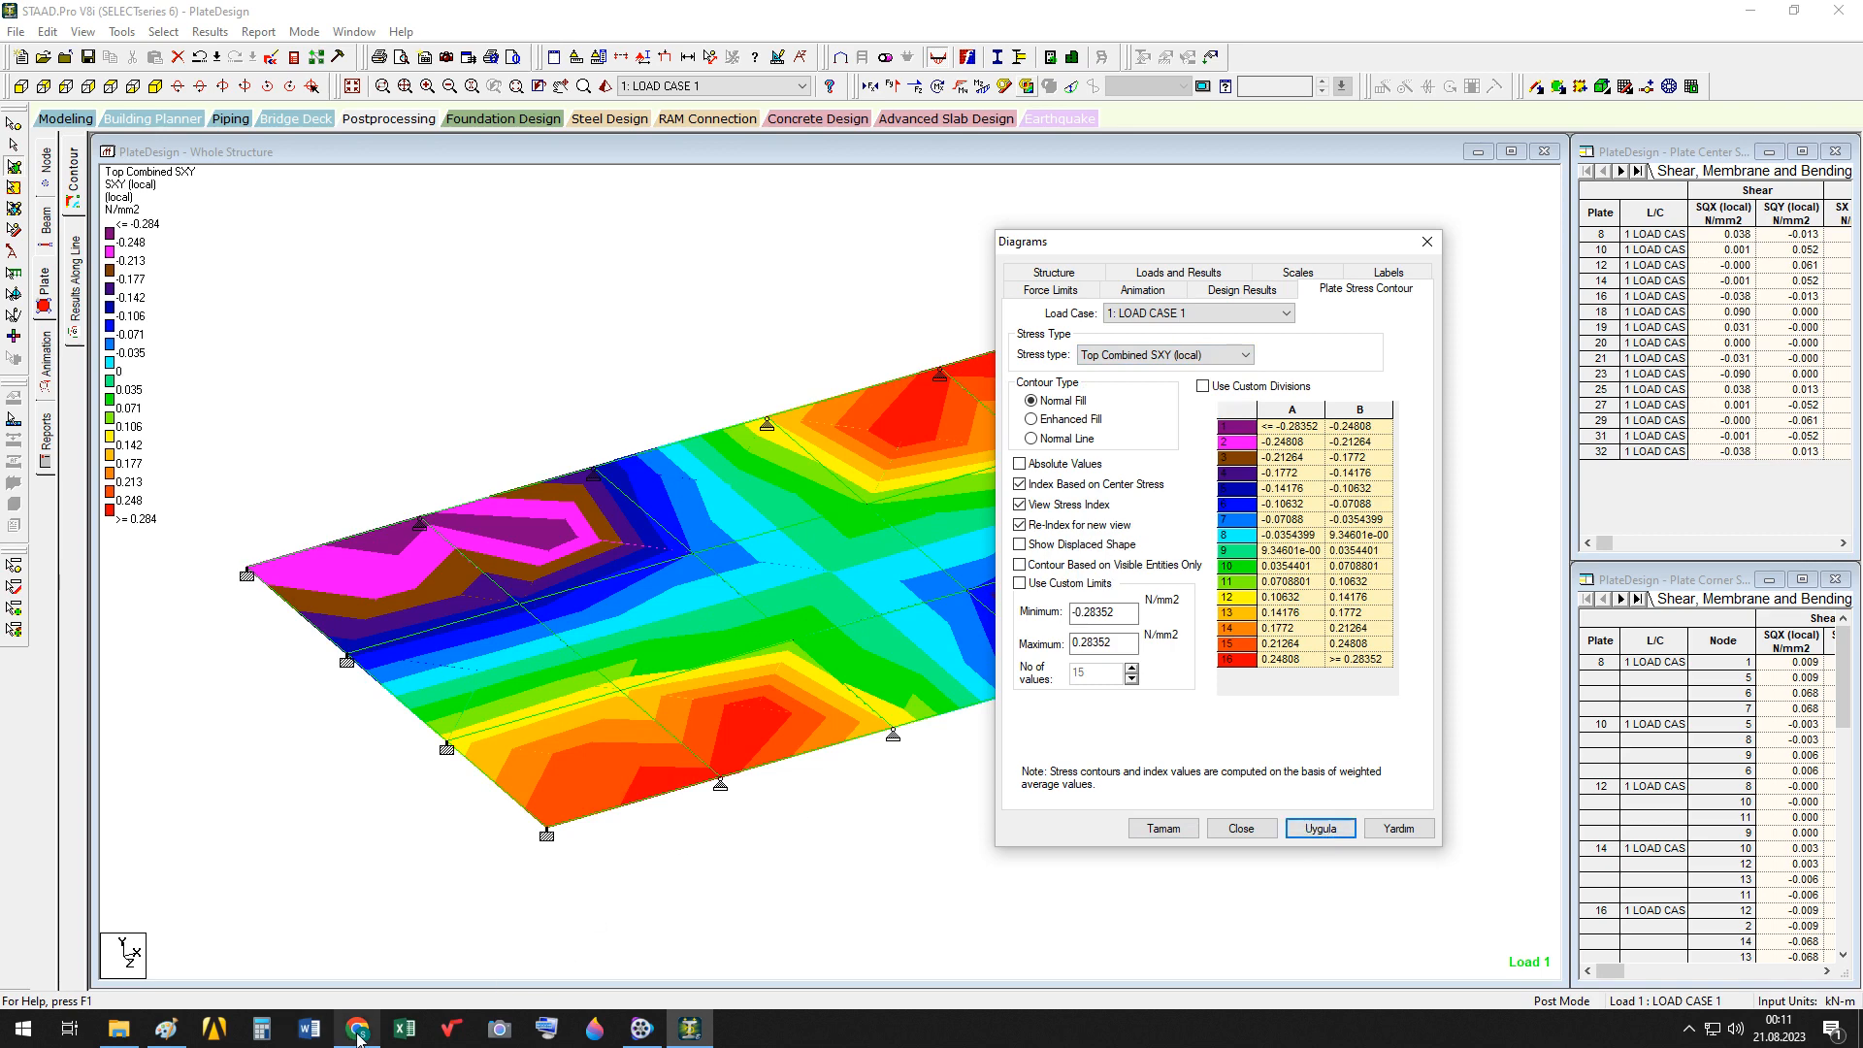
Switch to Paint and circle the Mxy and Sxy labels in Figure 1-21 with the red brush
left_click(330, 941)
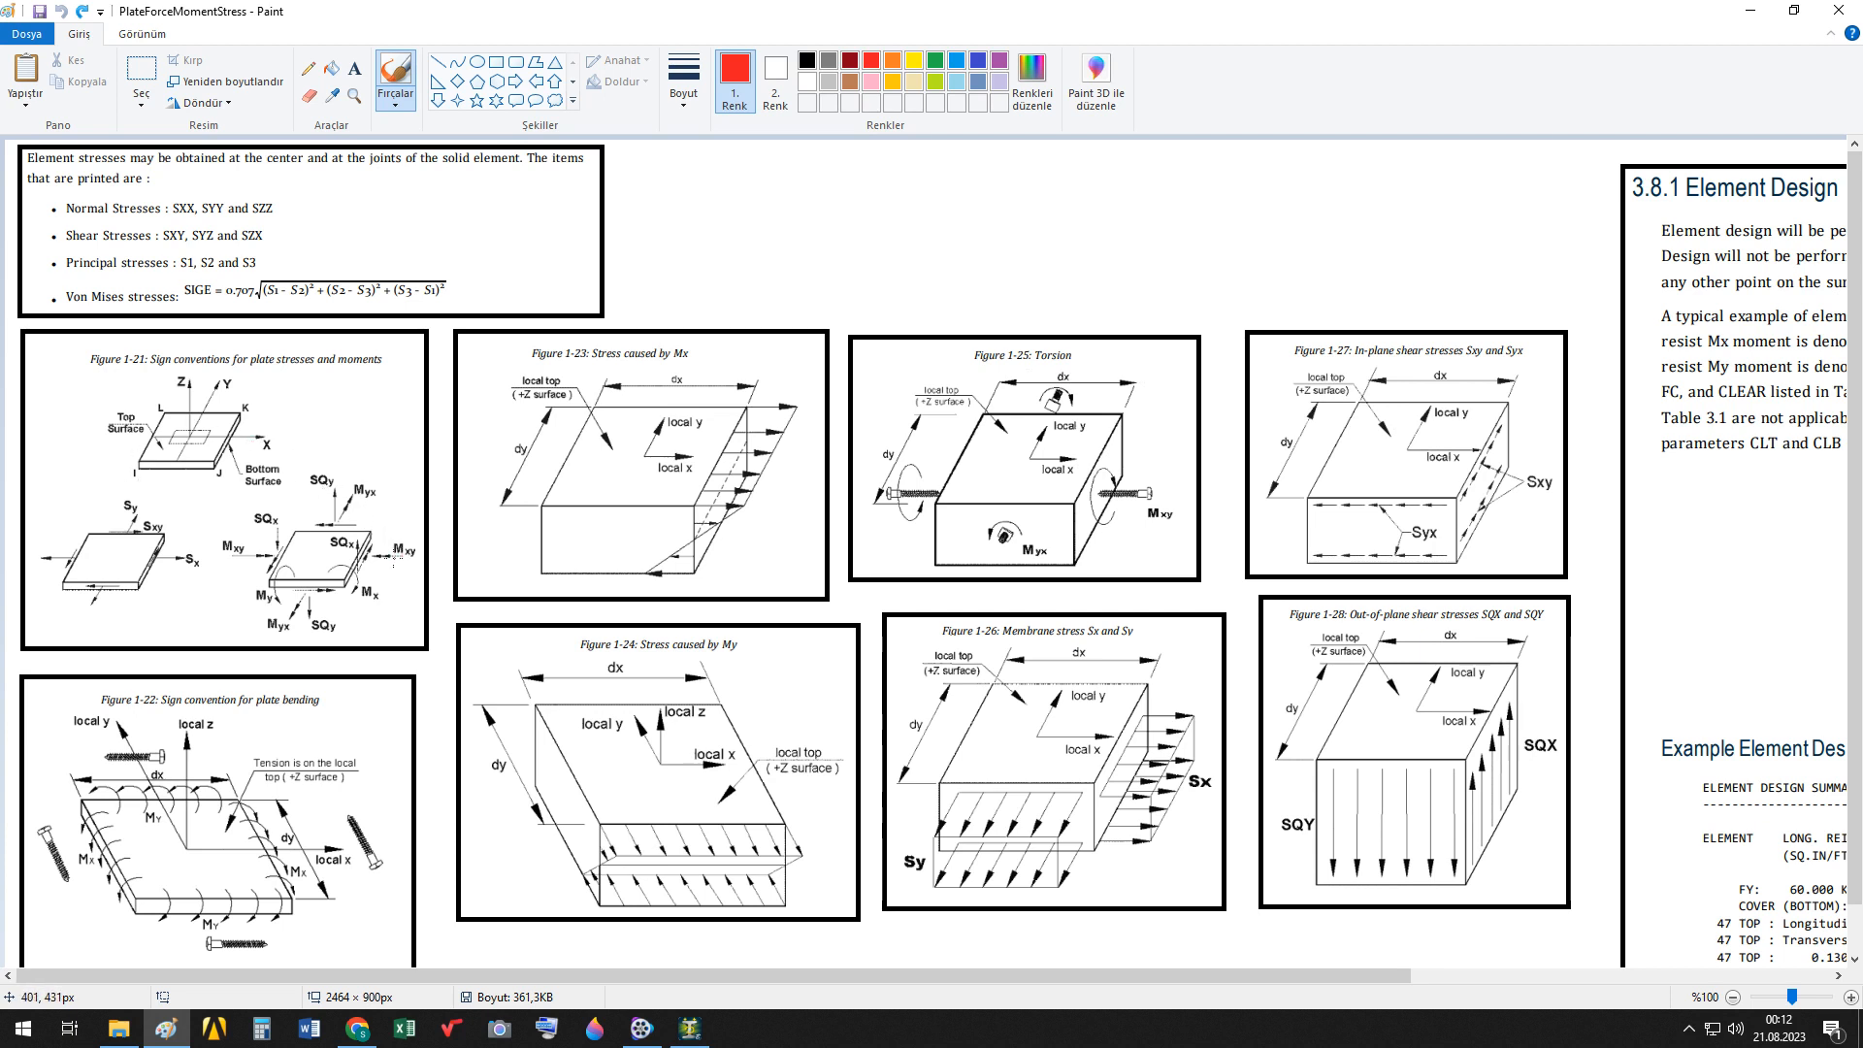
mouse_move(395, 557)
left_mouse_down()
mouse_move(415, 533)
mouse_move(396, 555)
left_mouse_up()
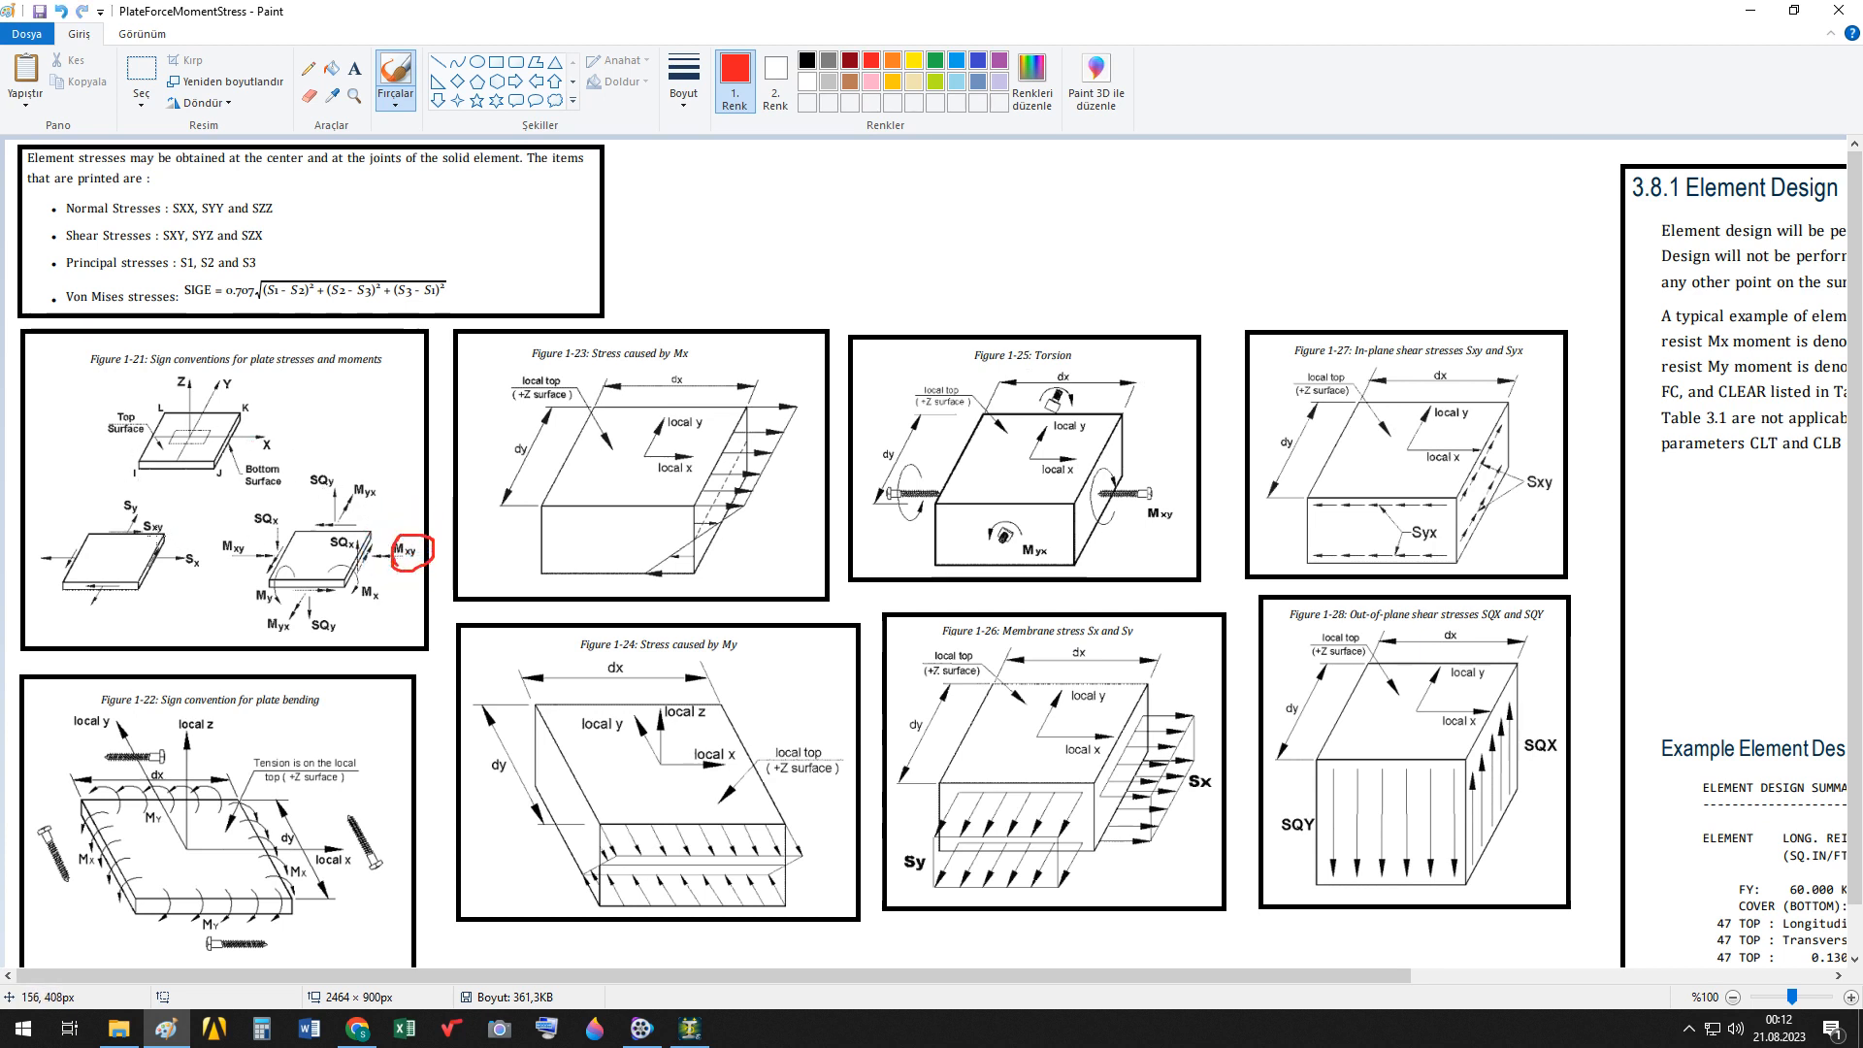
mouse_move(155, 534)
left_mouse_down()
mouse_move(173, 525)
mouse_move(146, 534)
left_mouse_up()
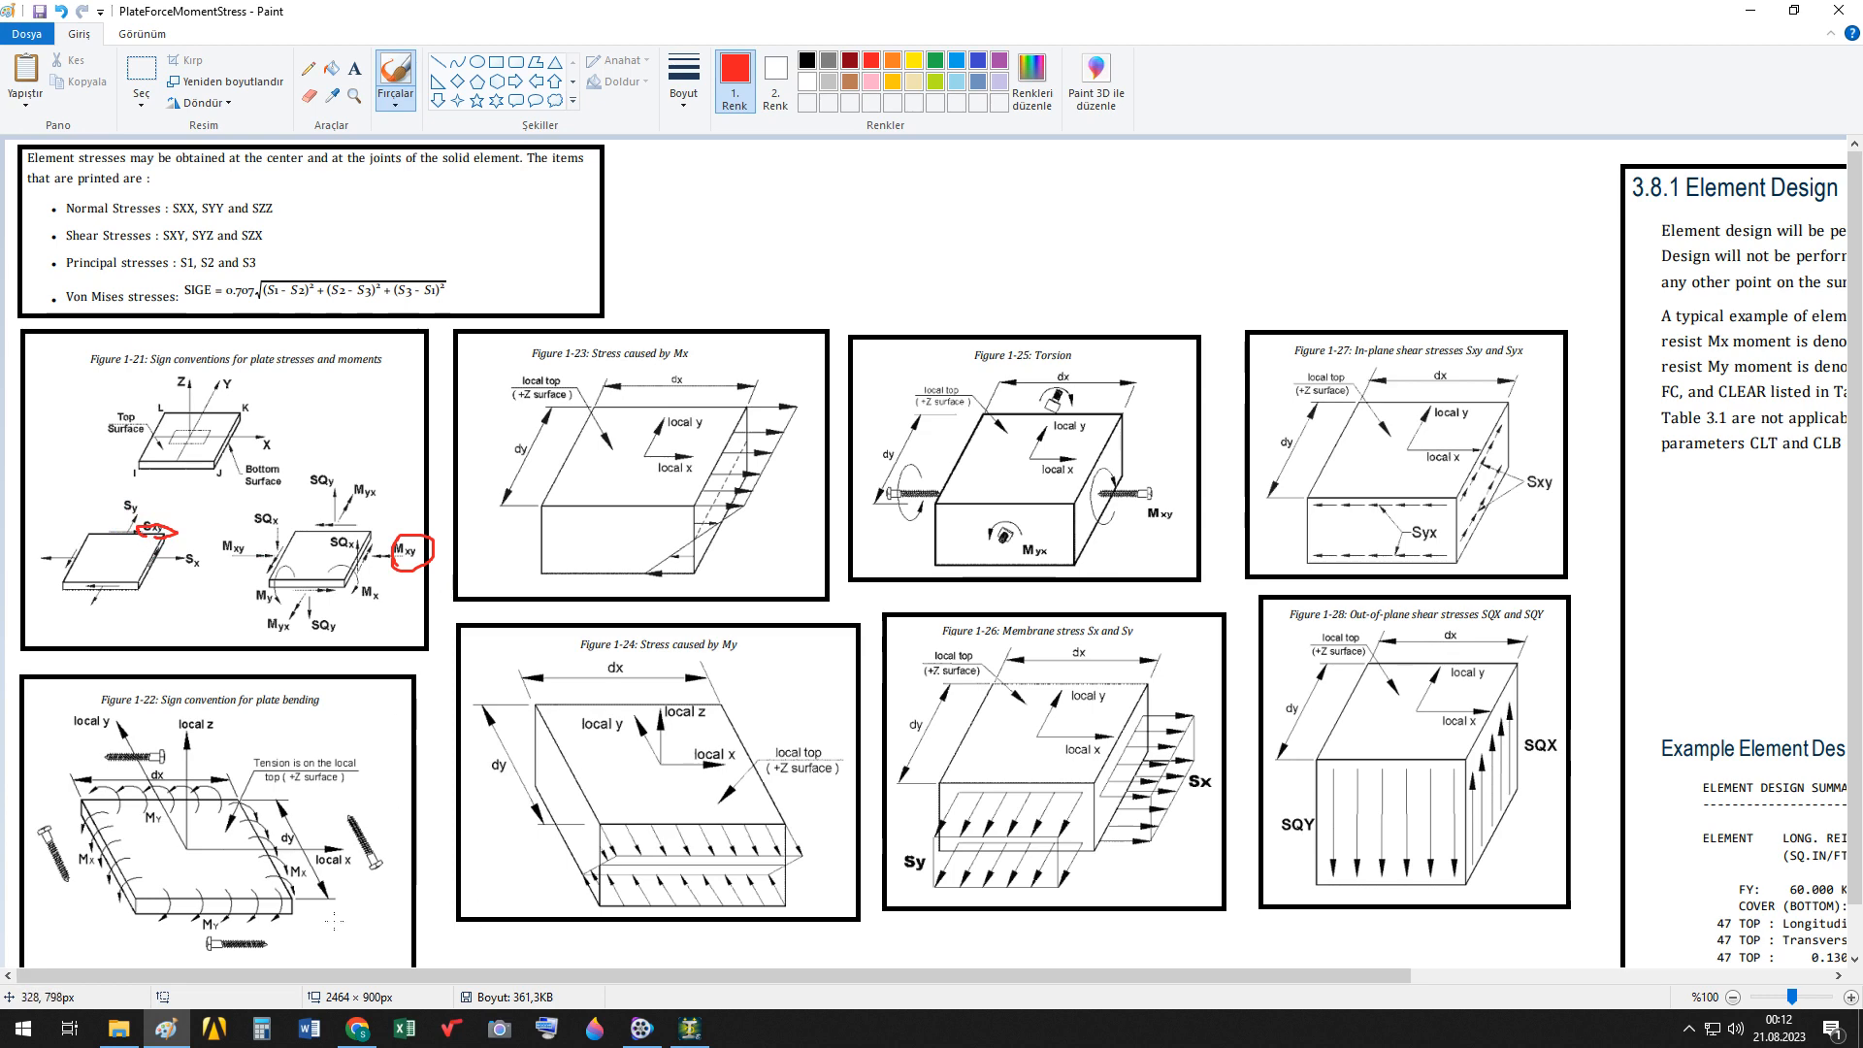
Return to STAAD.Pro and display the Bottom Combined SX, SY and SXY (local) contours of the plate one at a time
left_click(689, 1028)
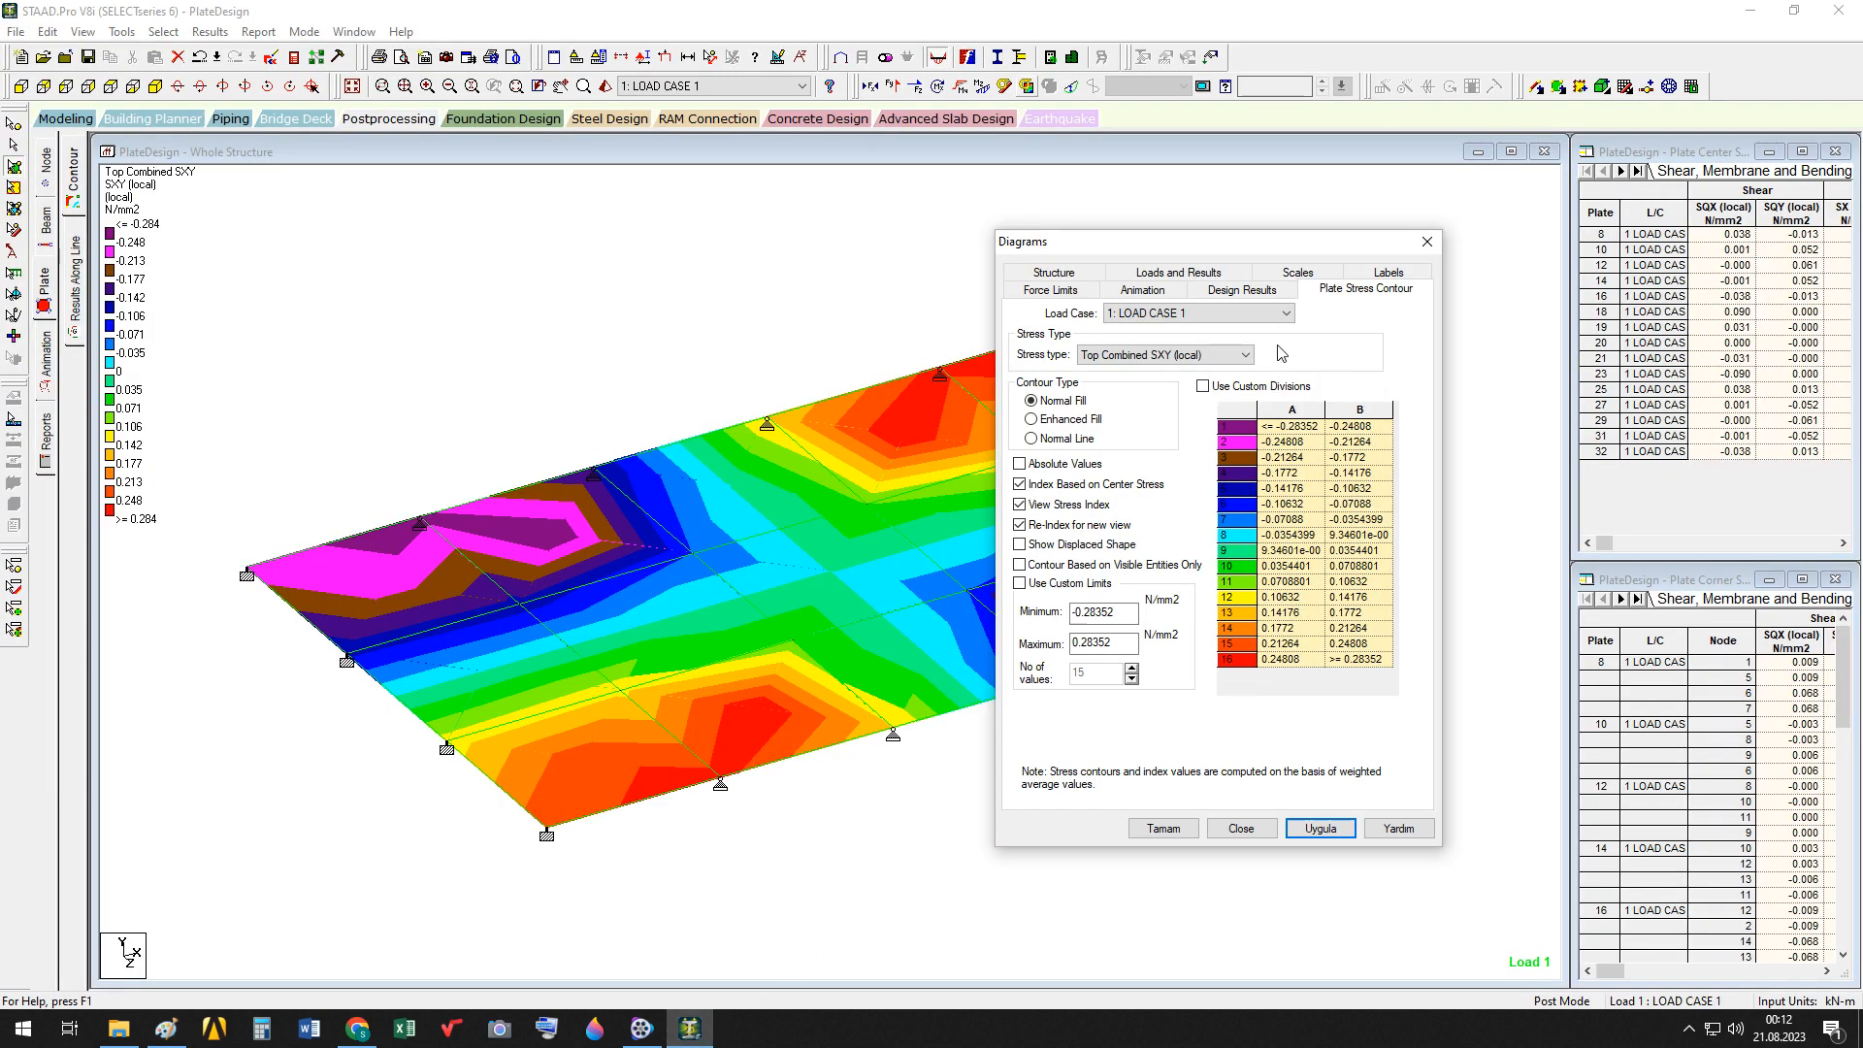
left_click(1247, 355)
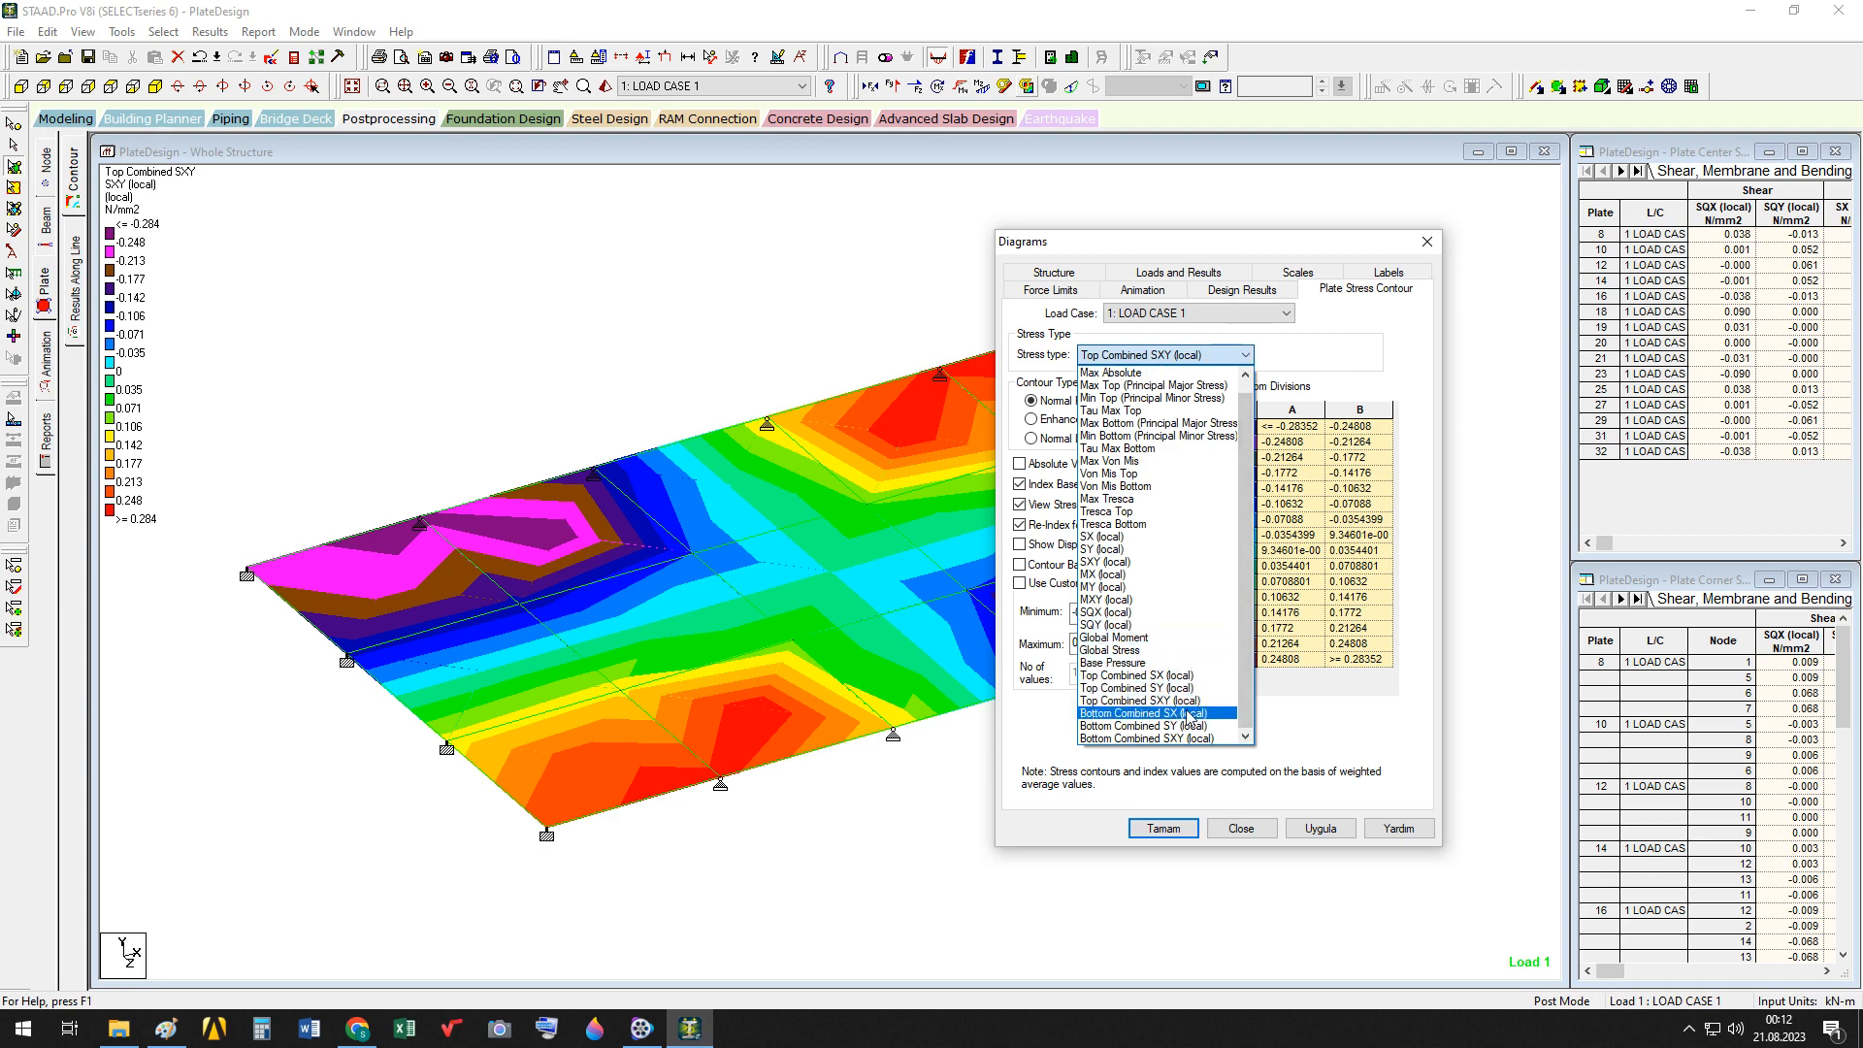
left_click(1145, 713)
left_click(1319, 829)
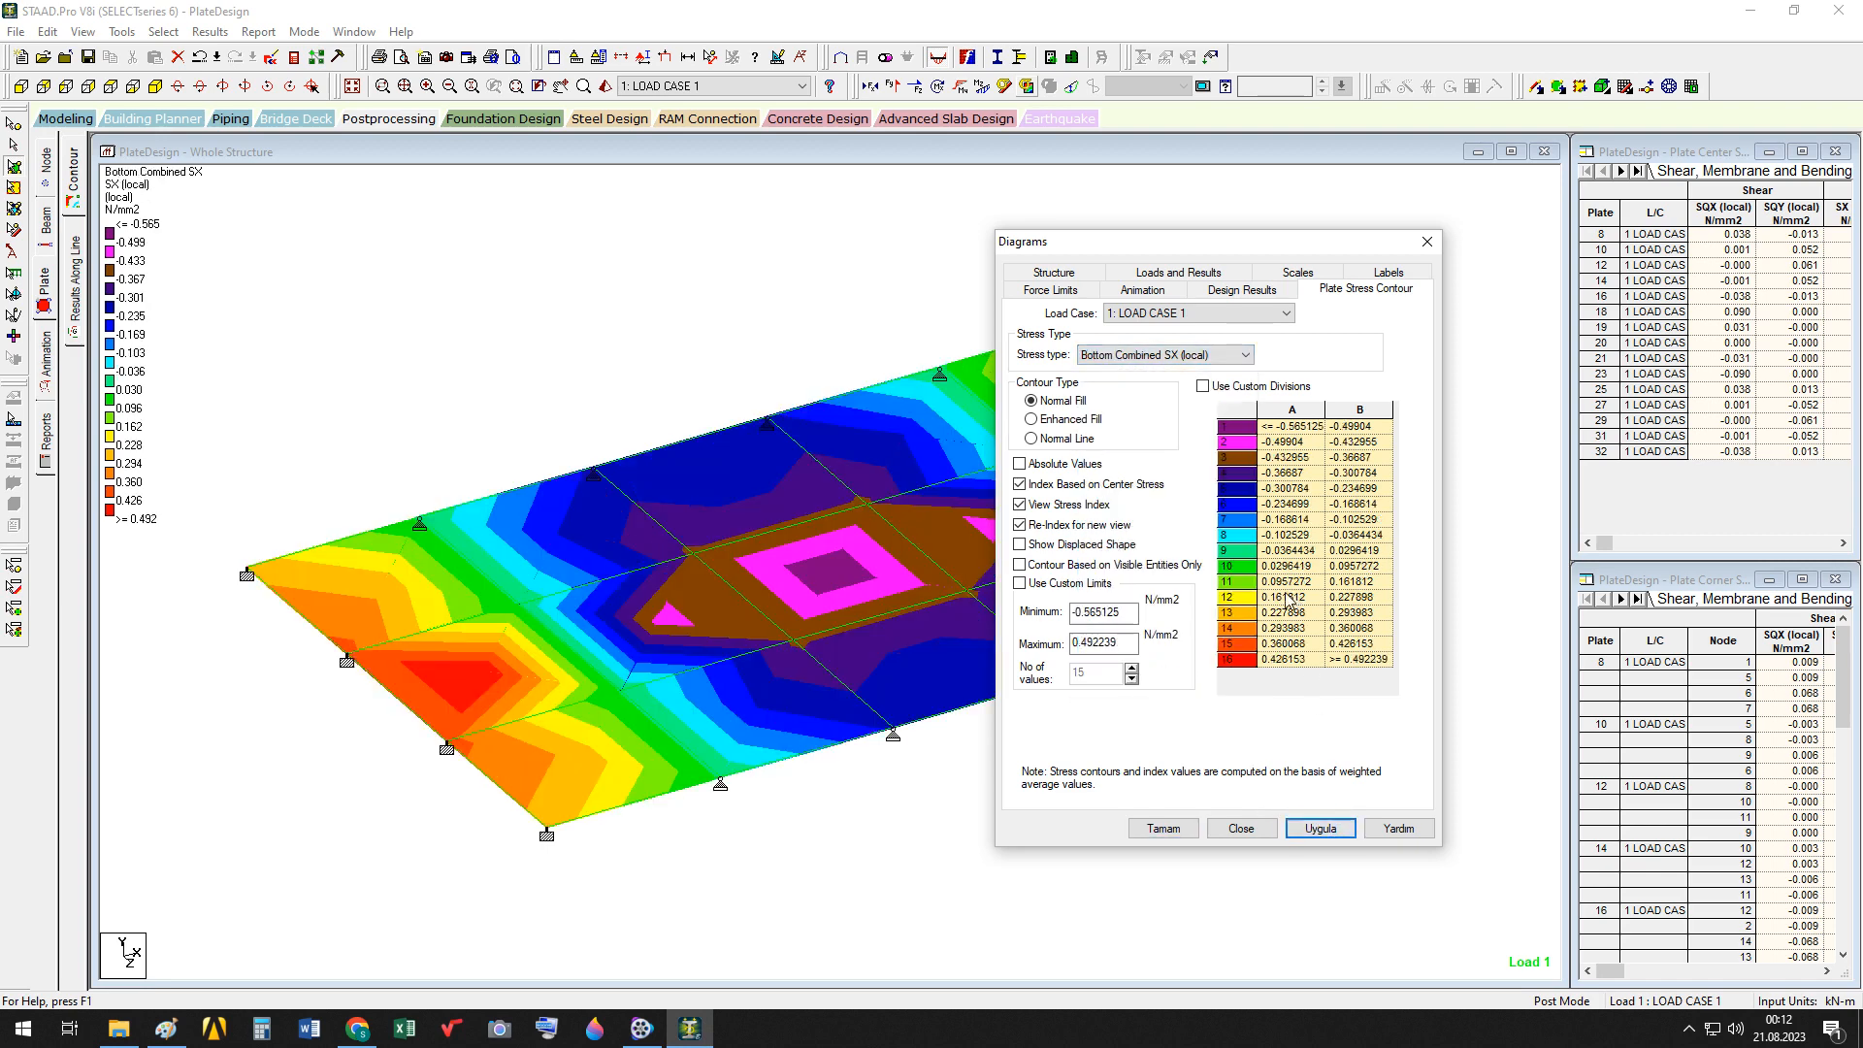
left_click(1247, 355)
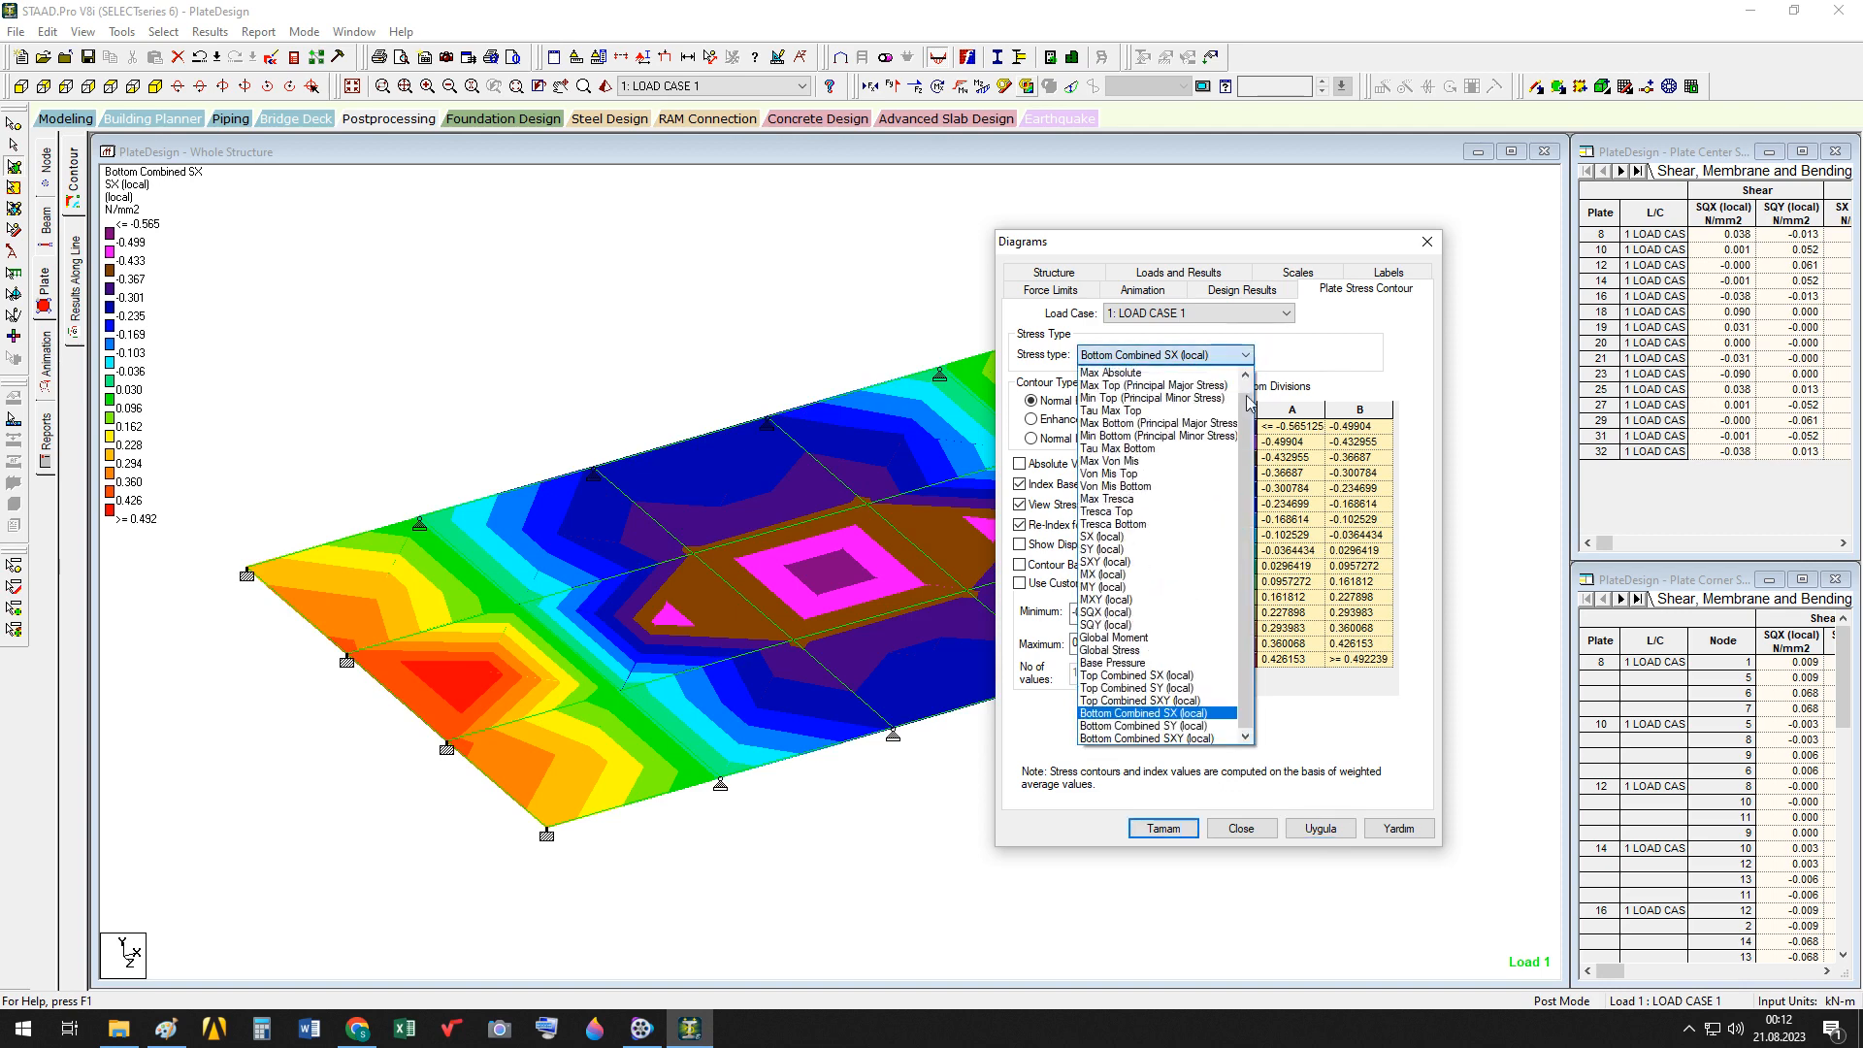
left_click(1179, 725)
left_click(1320, 829)
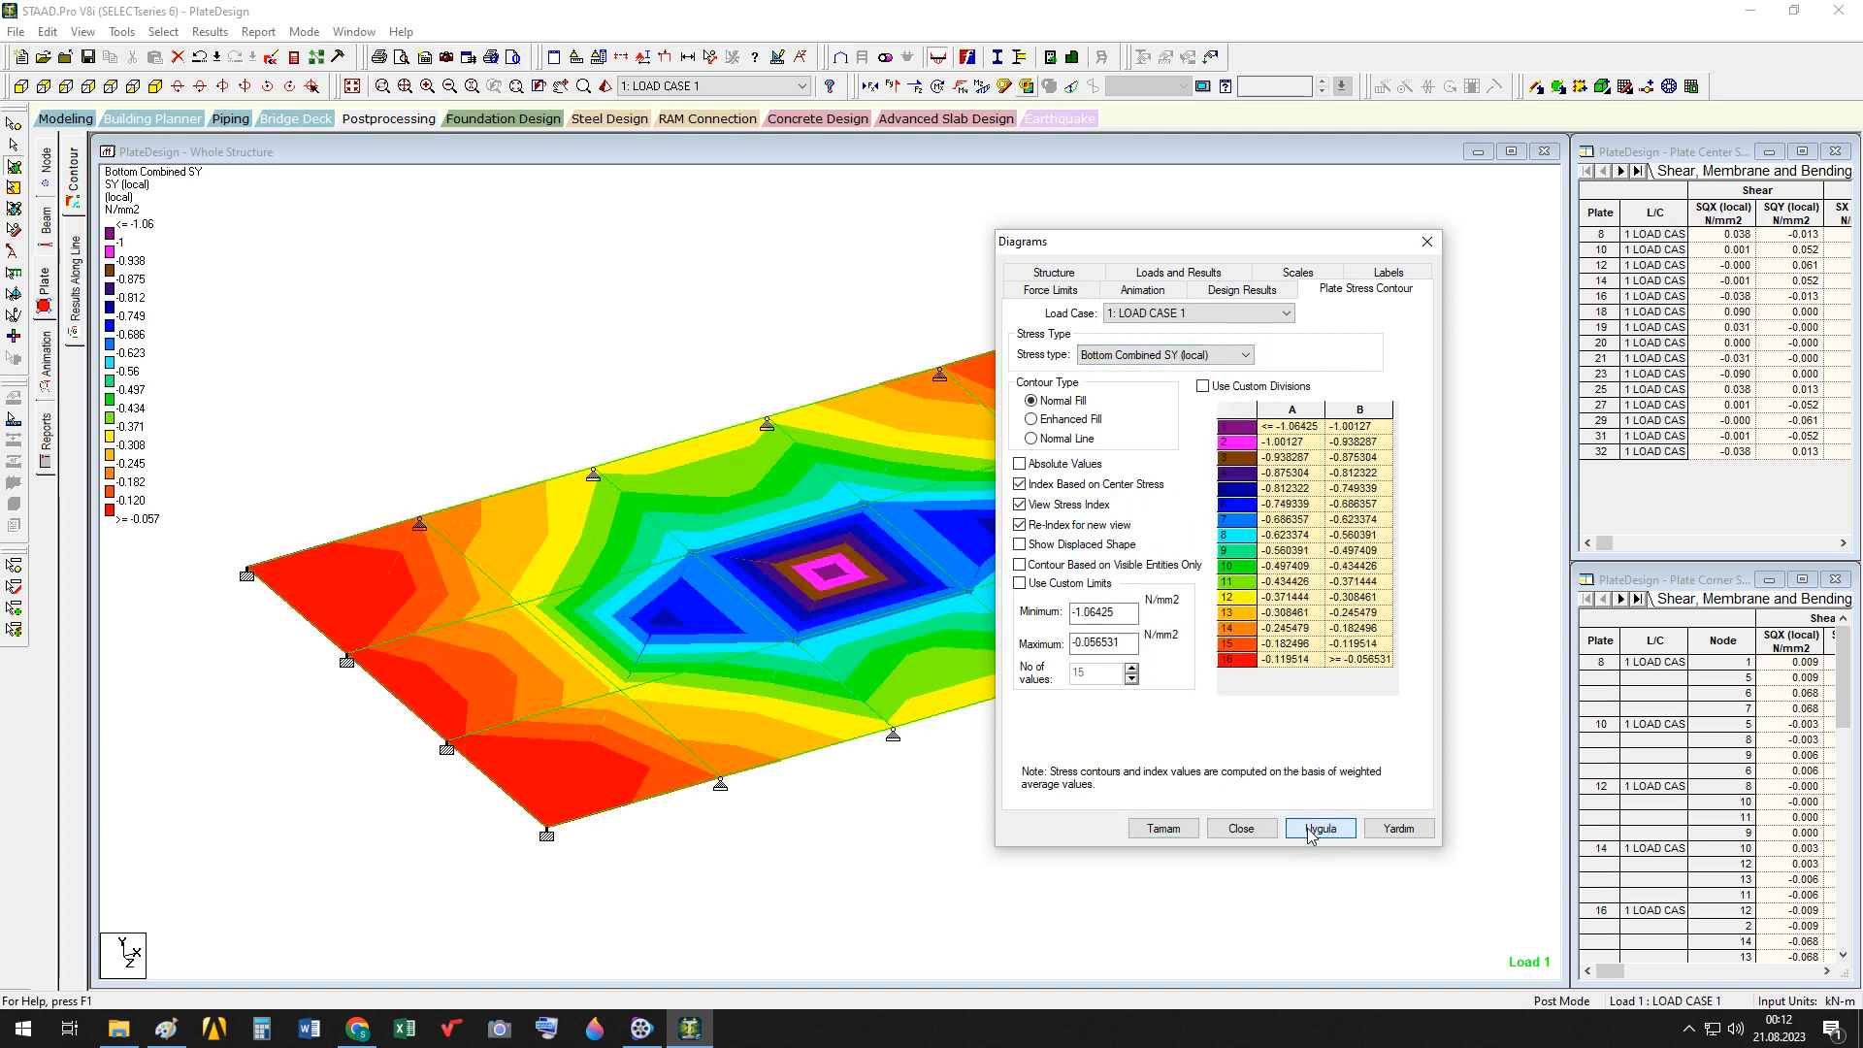
left_click(1246, 356)
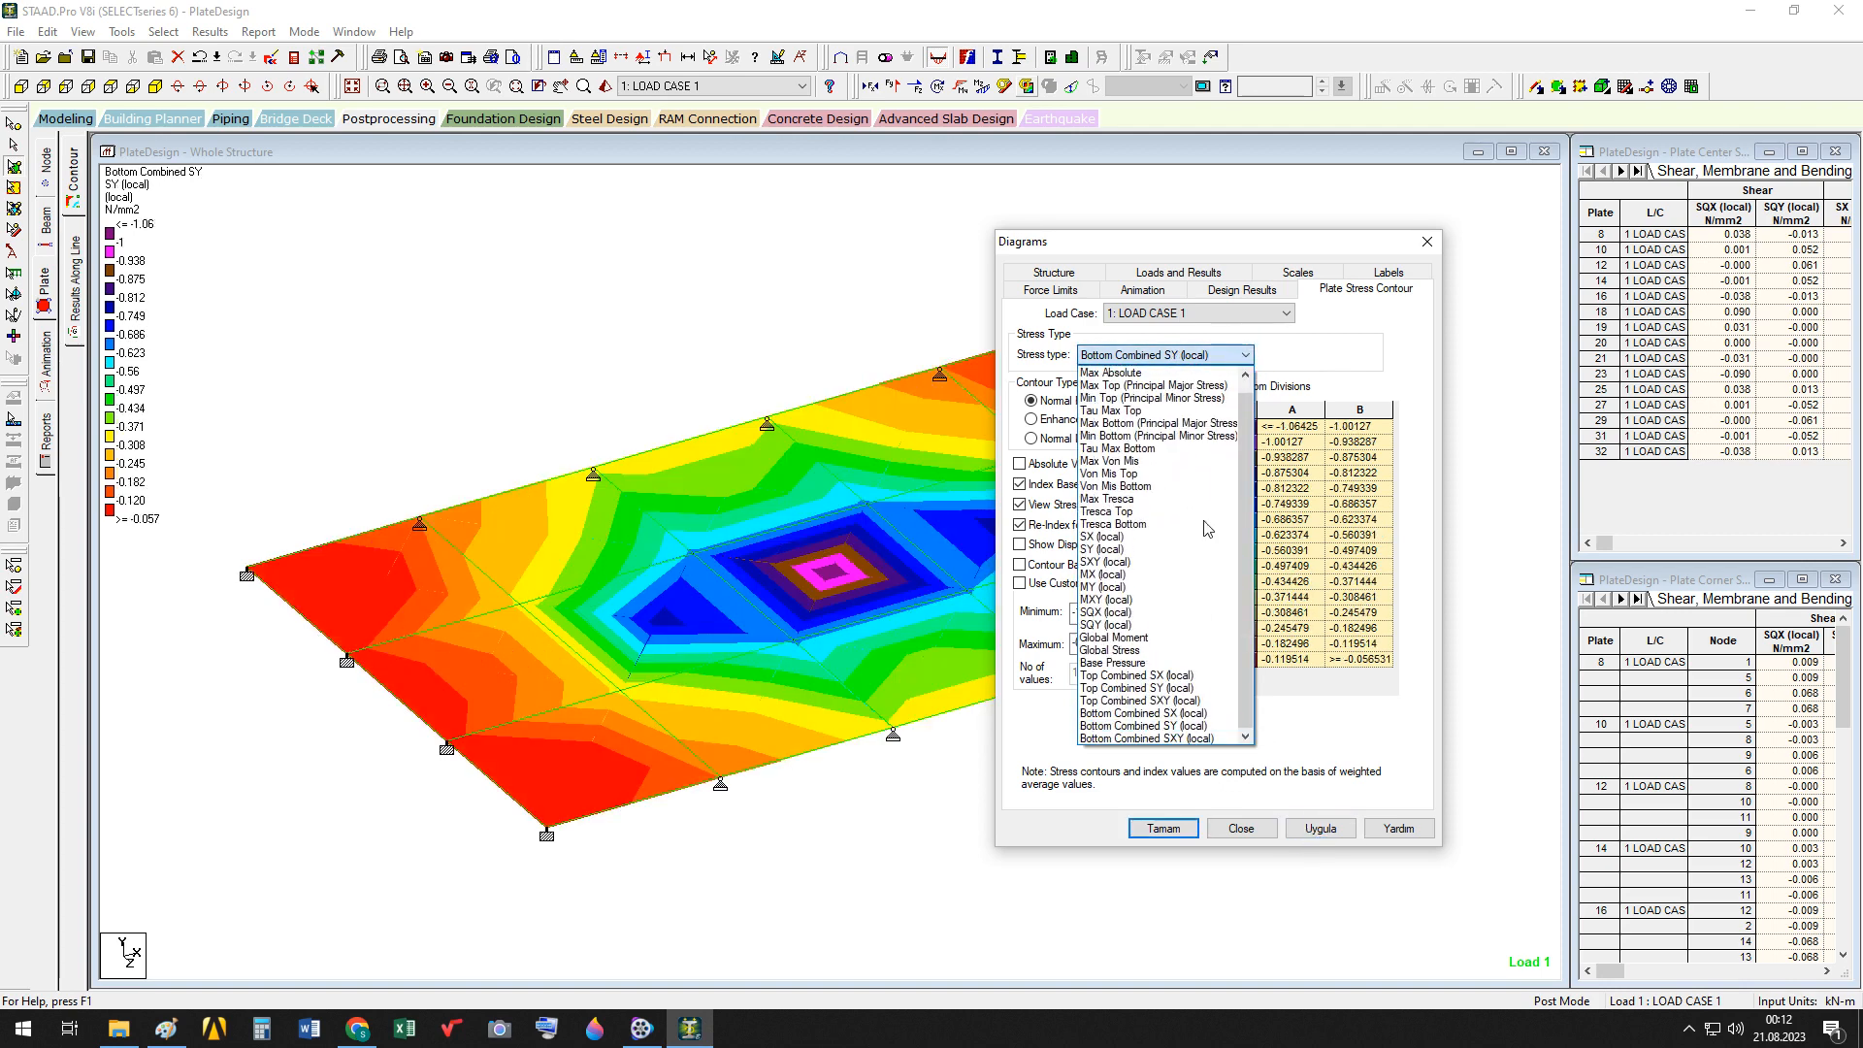
left_click(1326, 830)
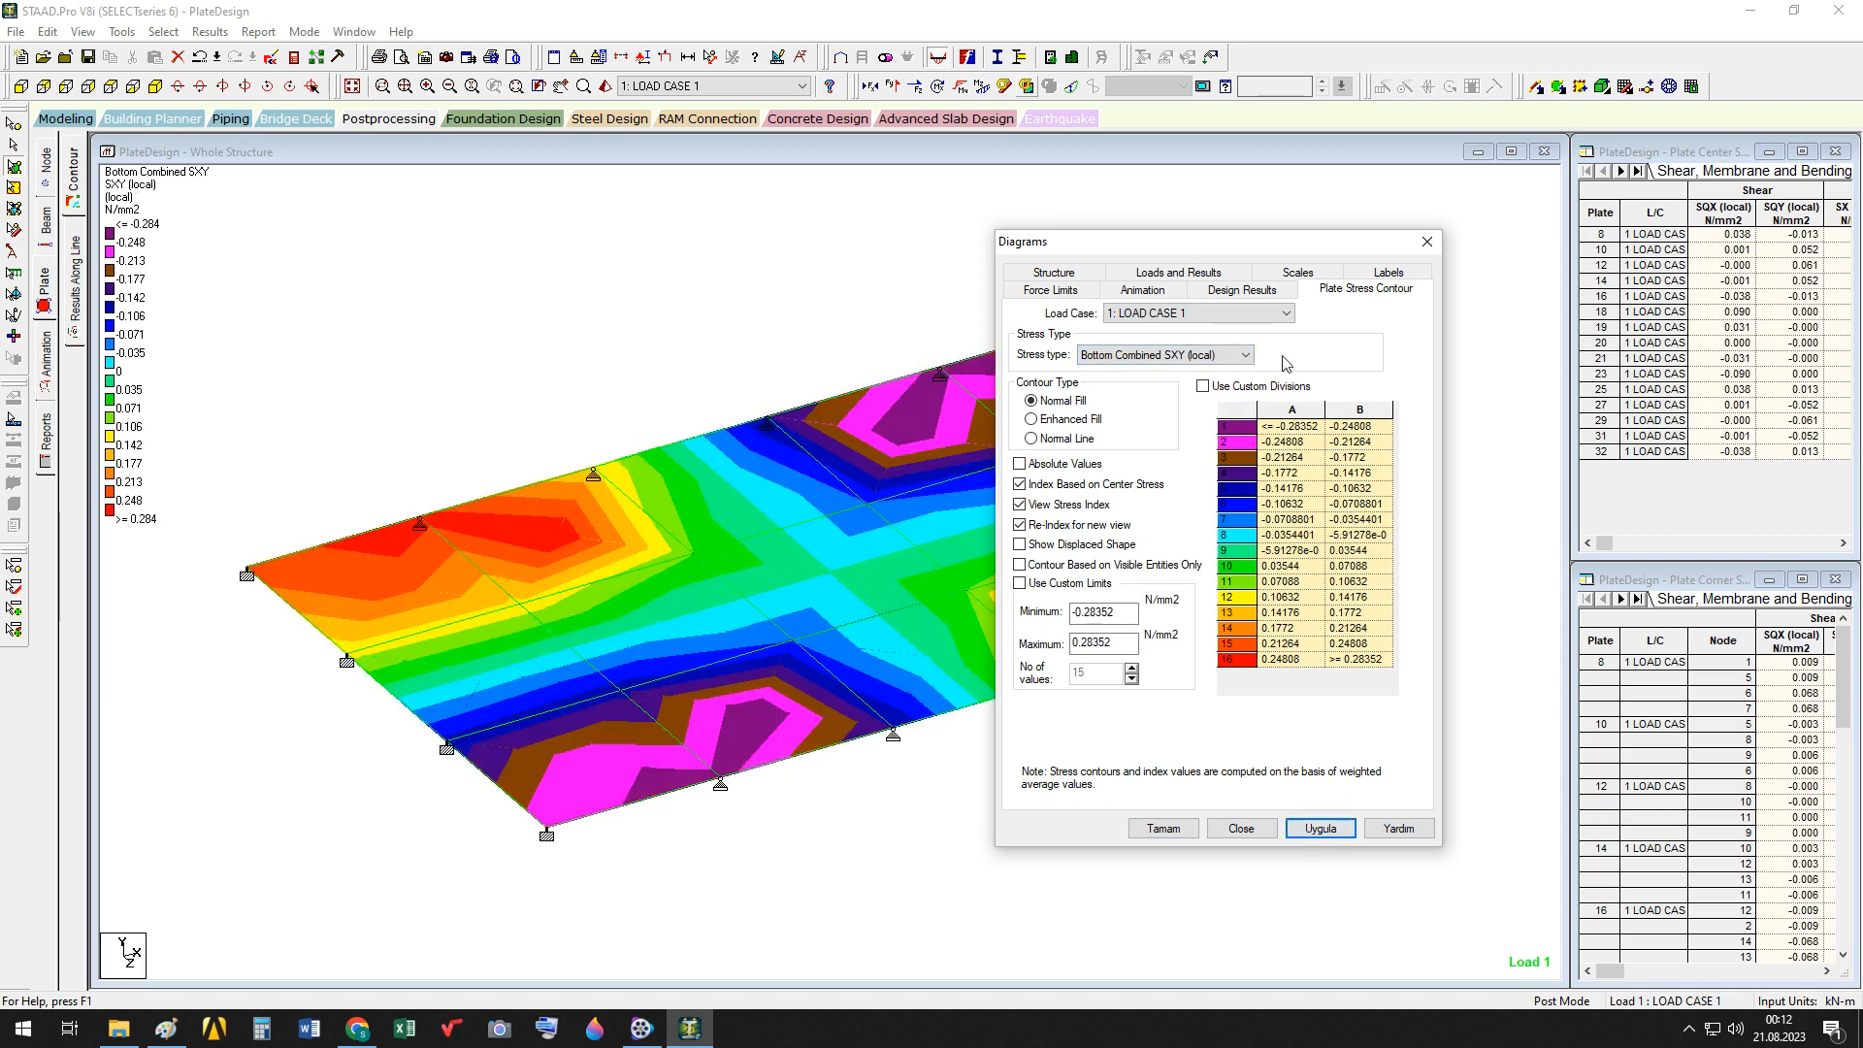
Display the Von Mis Top and Max Von Mis stress contours of the plate for load case 1, one at a time
left_click(1245, 355)
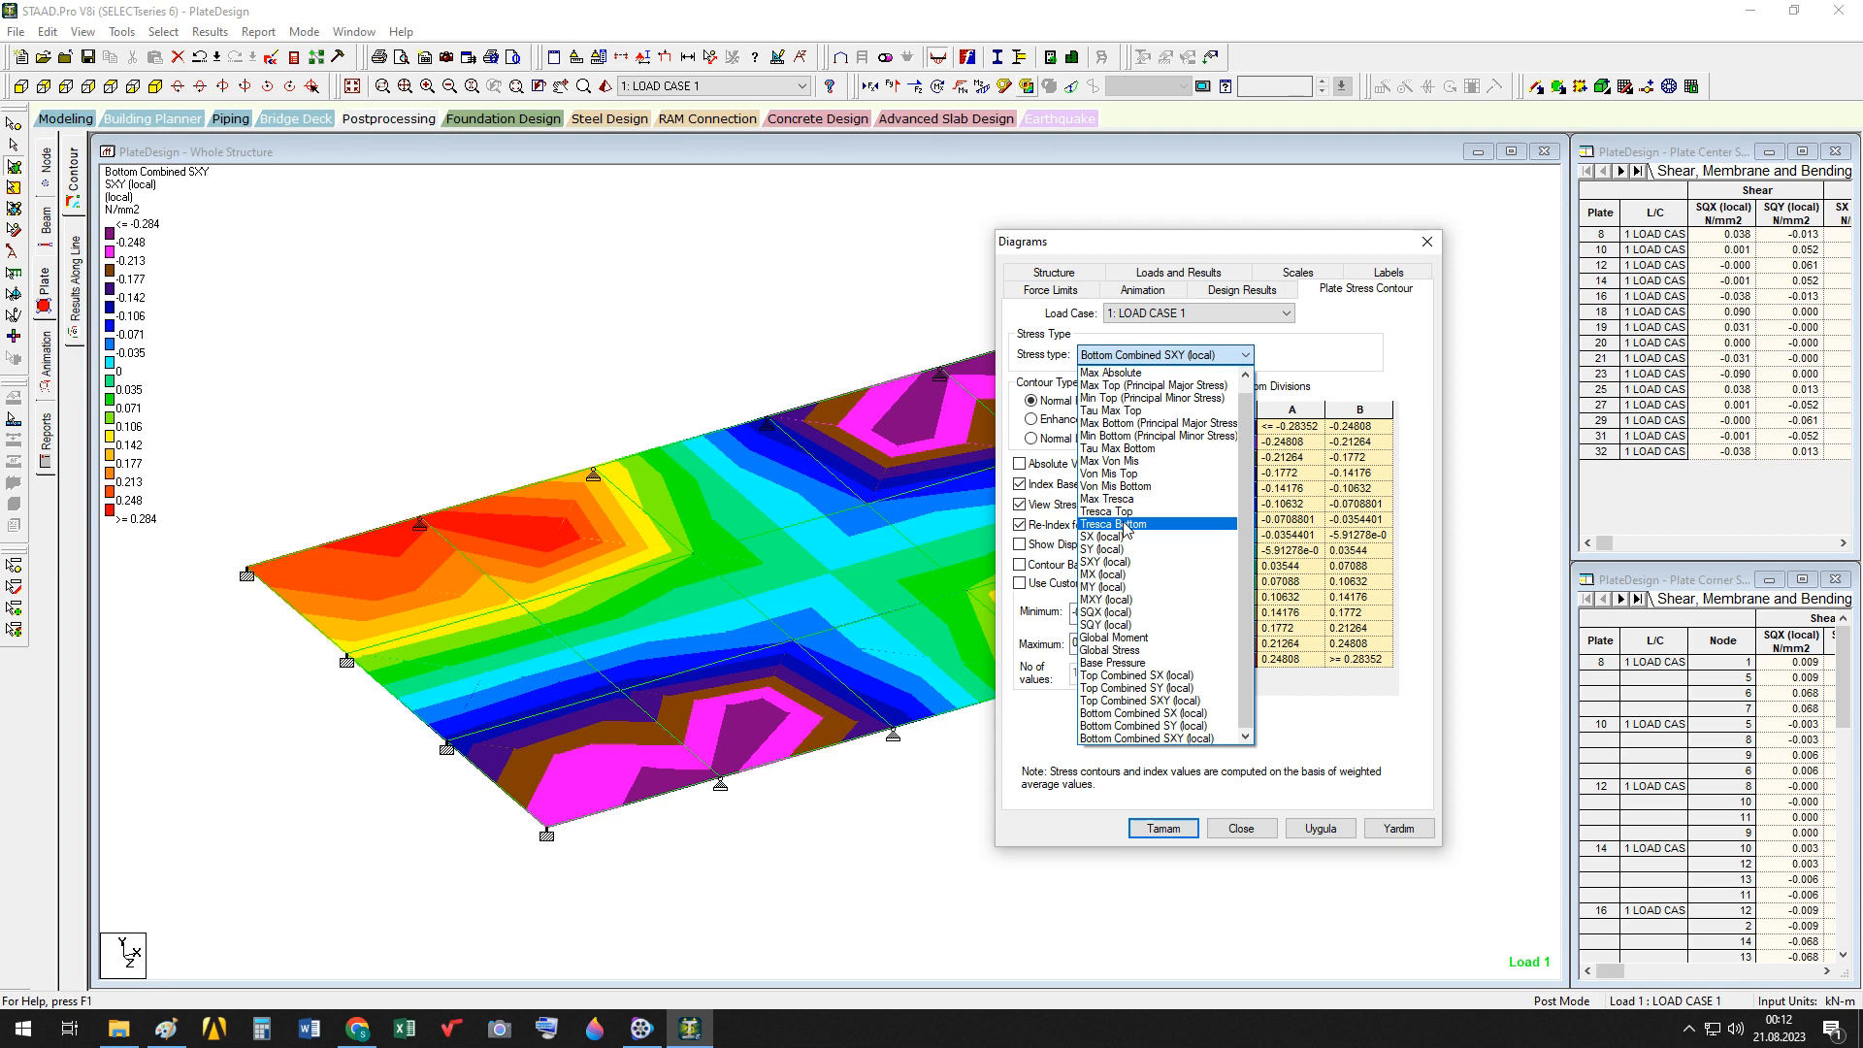
left_click(1151, 476)
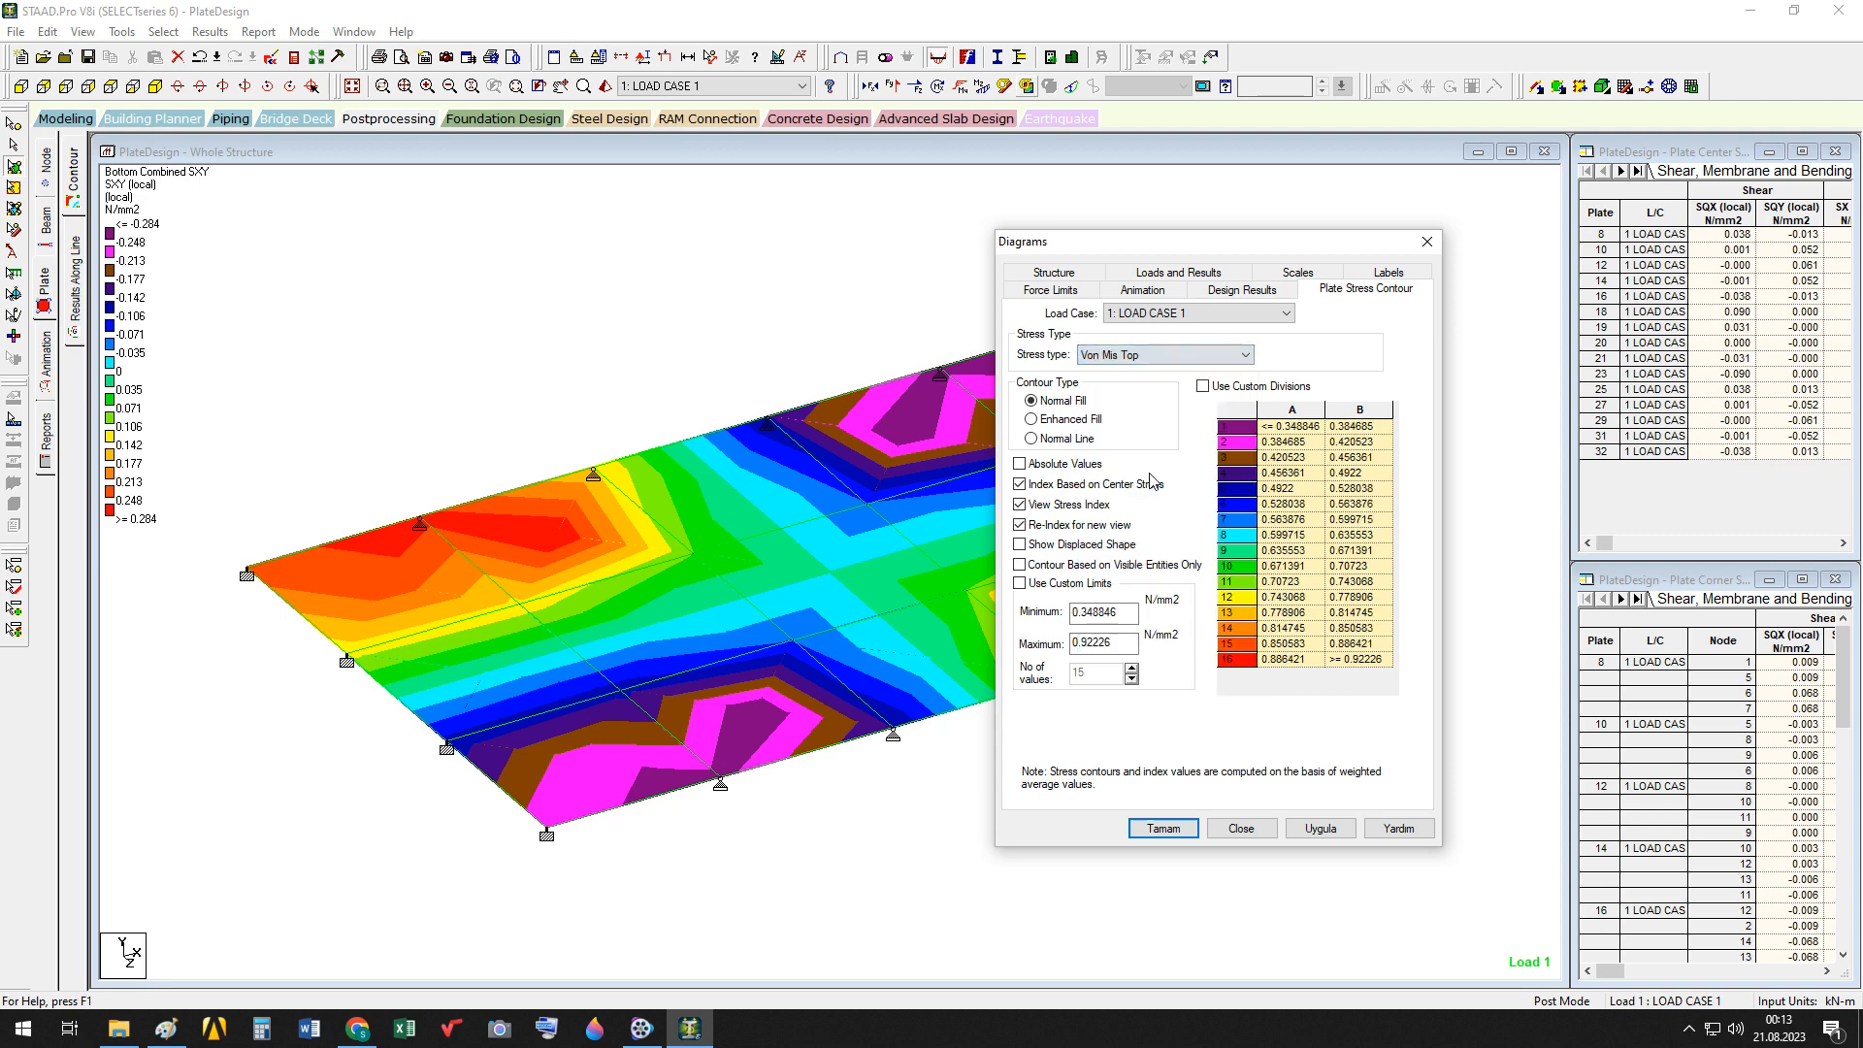
left_click(1329, 829)
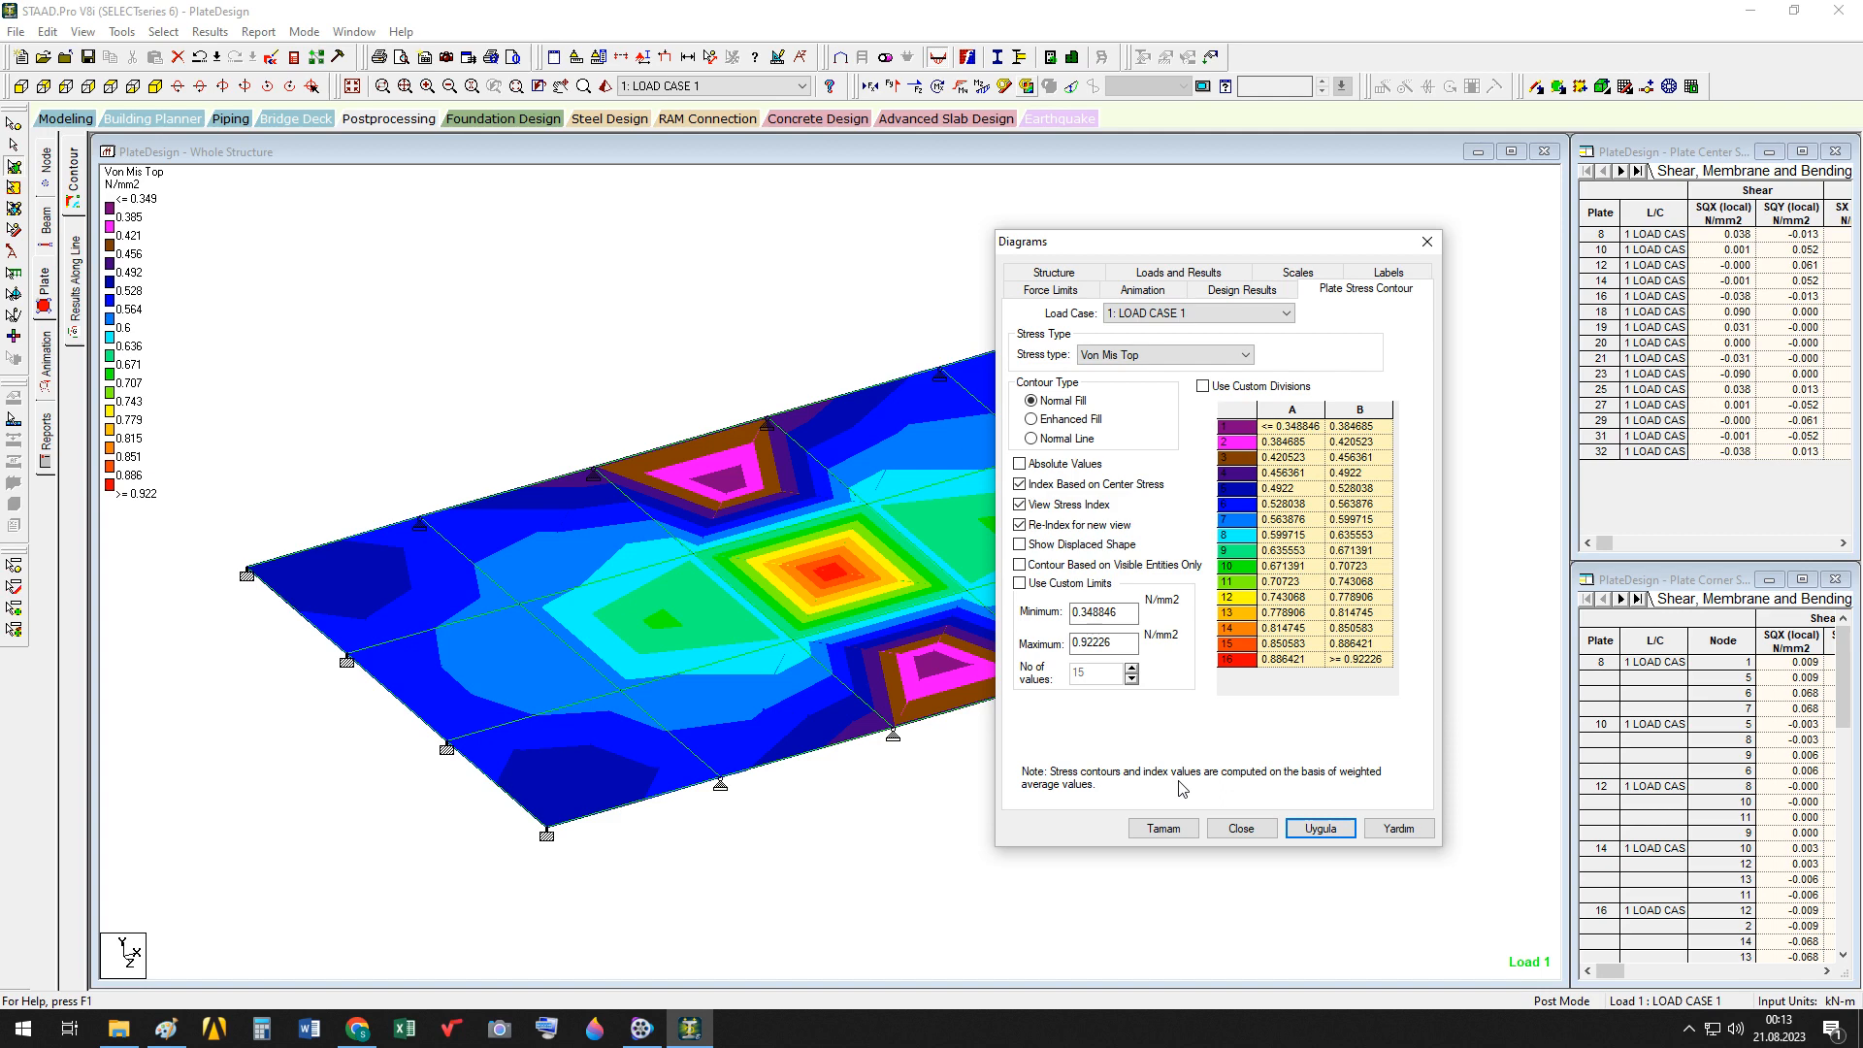
left_click(1246, 355)
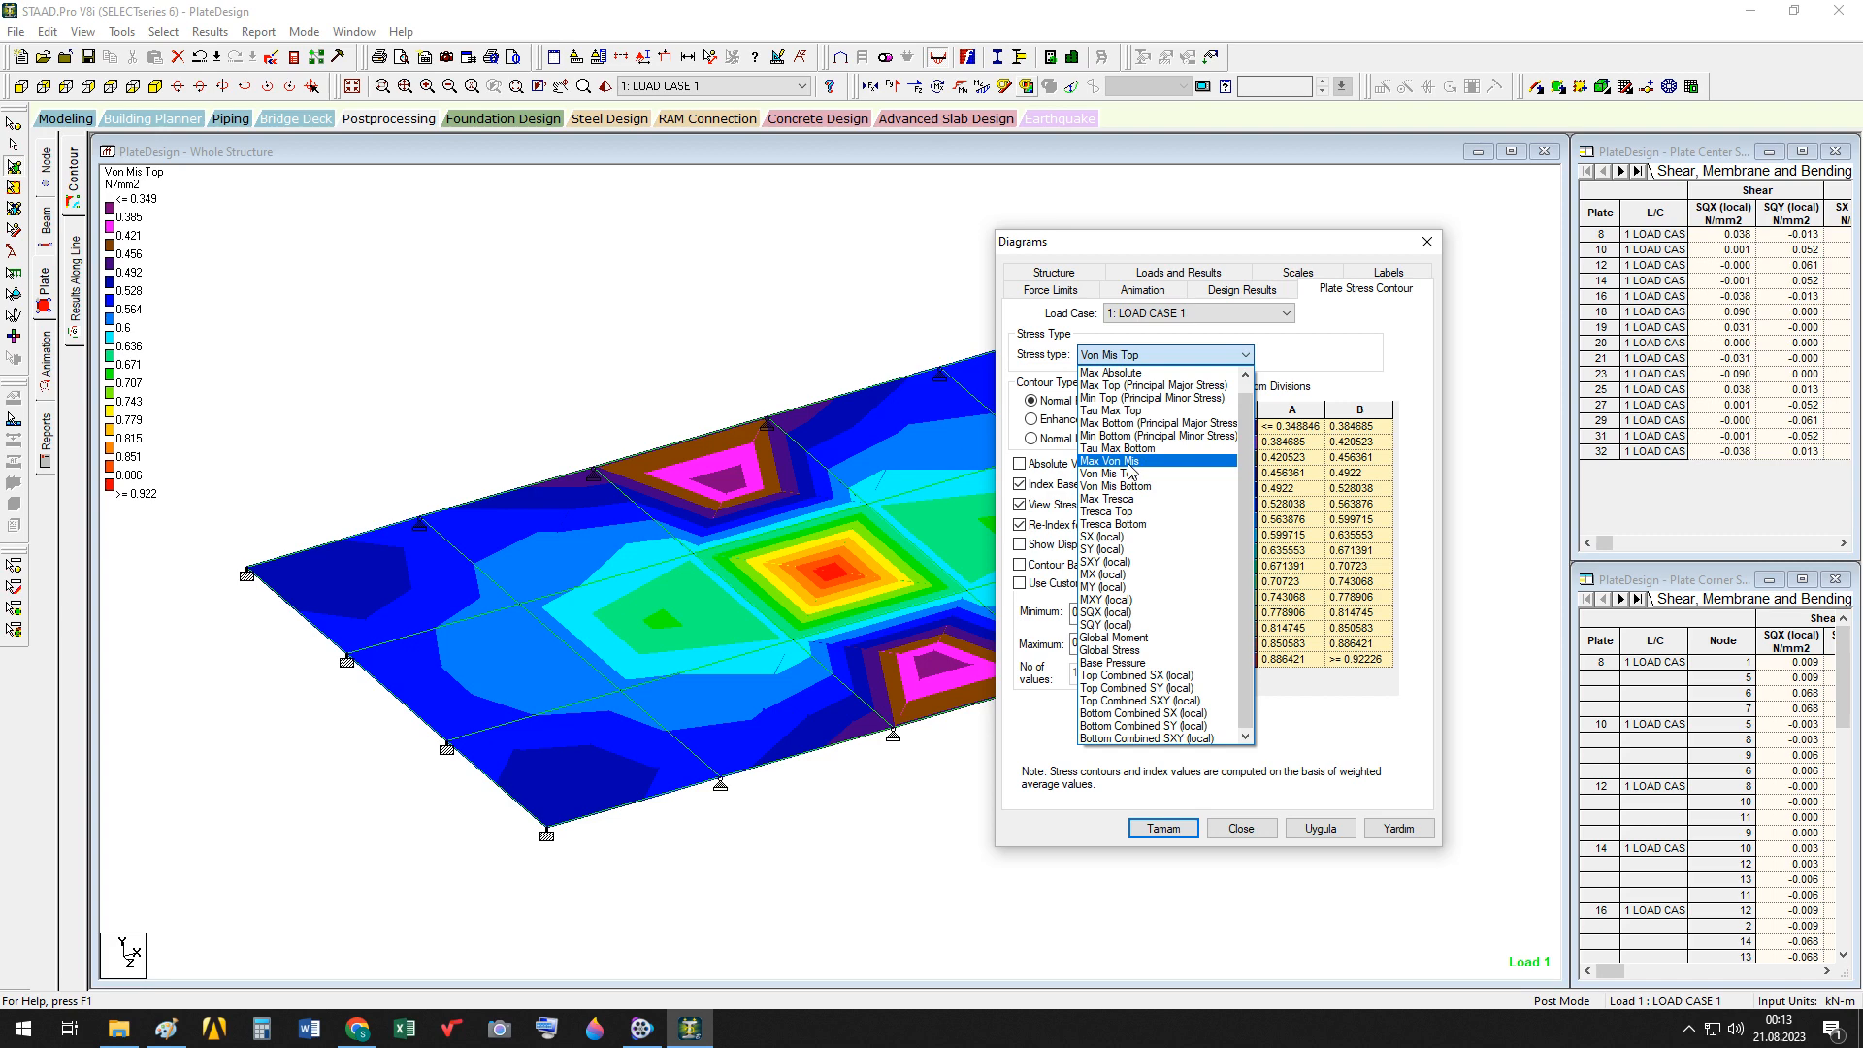
left_click(1129, 462)
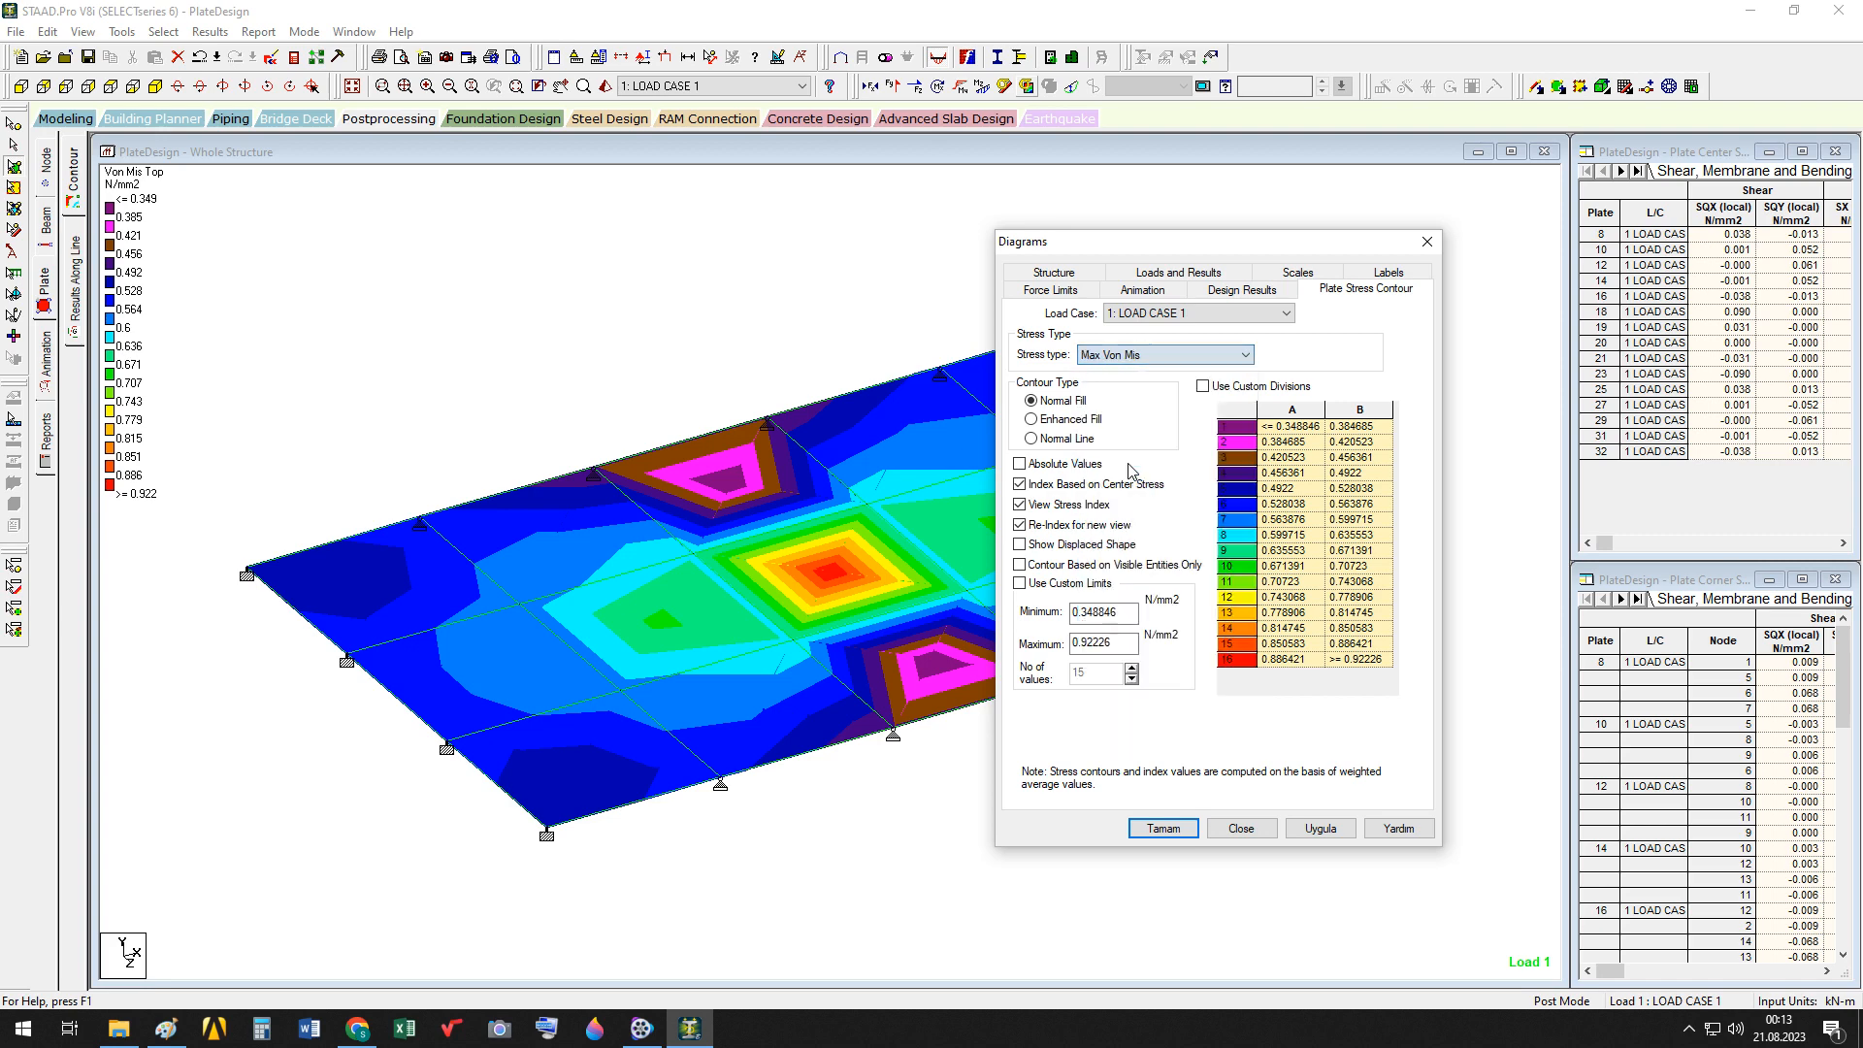
left_click(1317, 827)
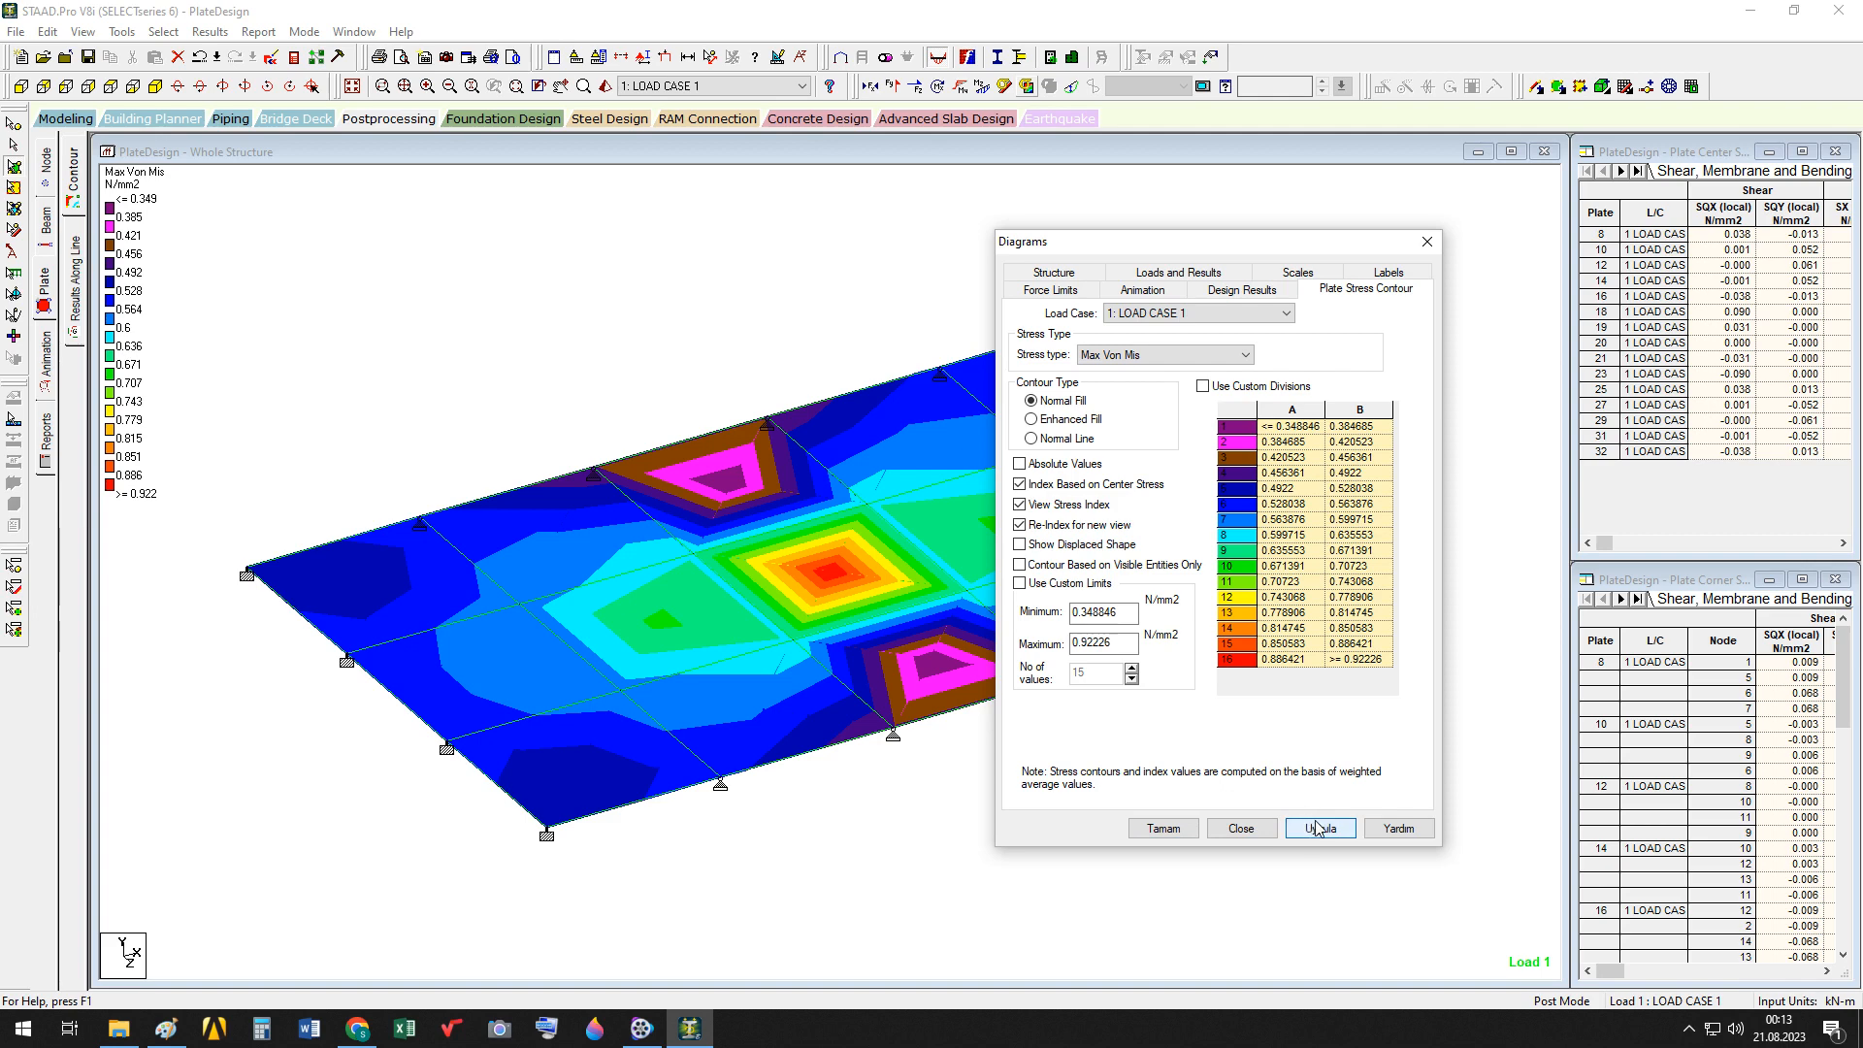
left_click(1317, 826)
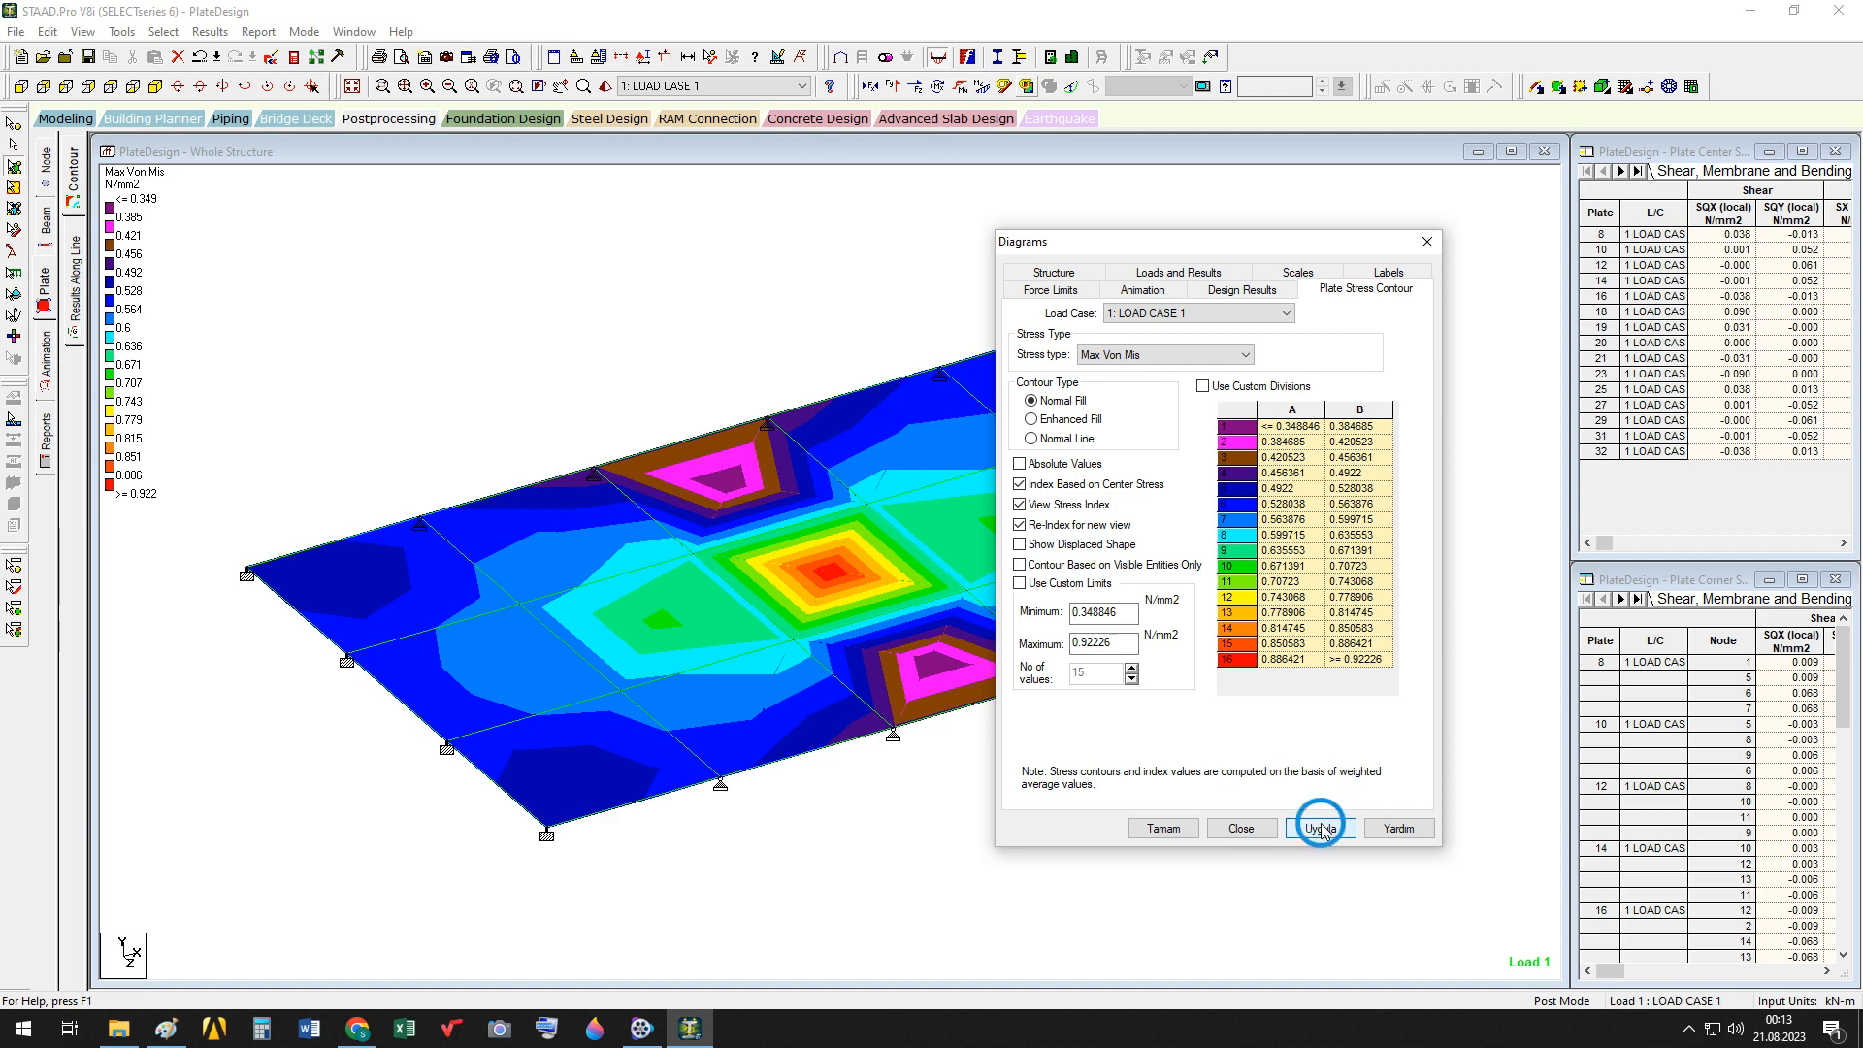
left_click(1246, 357)
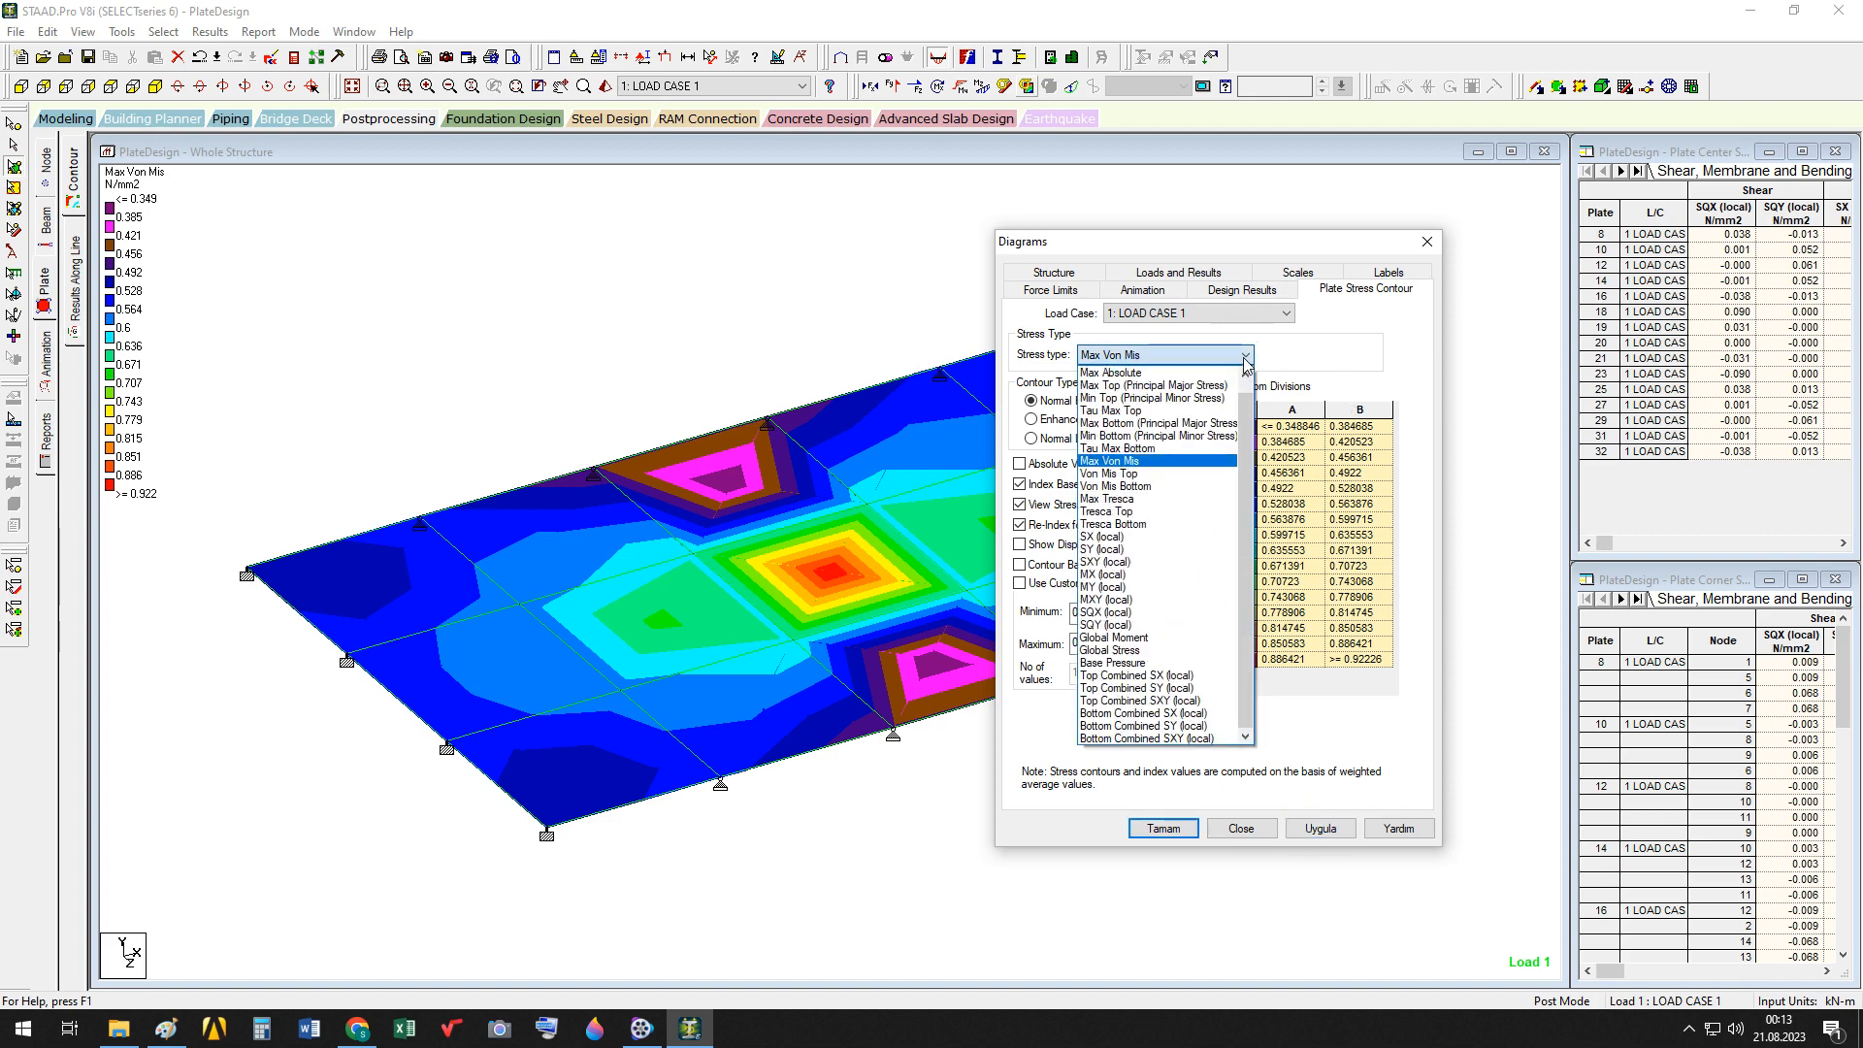
left_click(1136, 463)
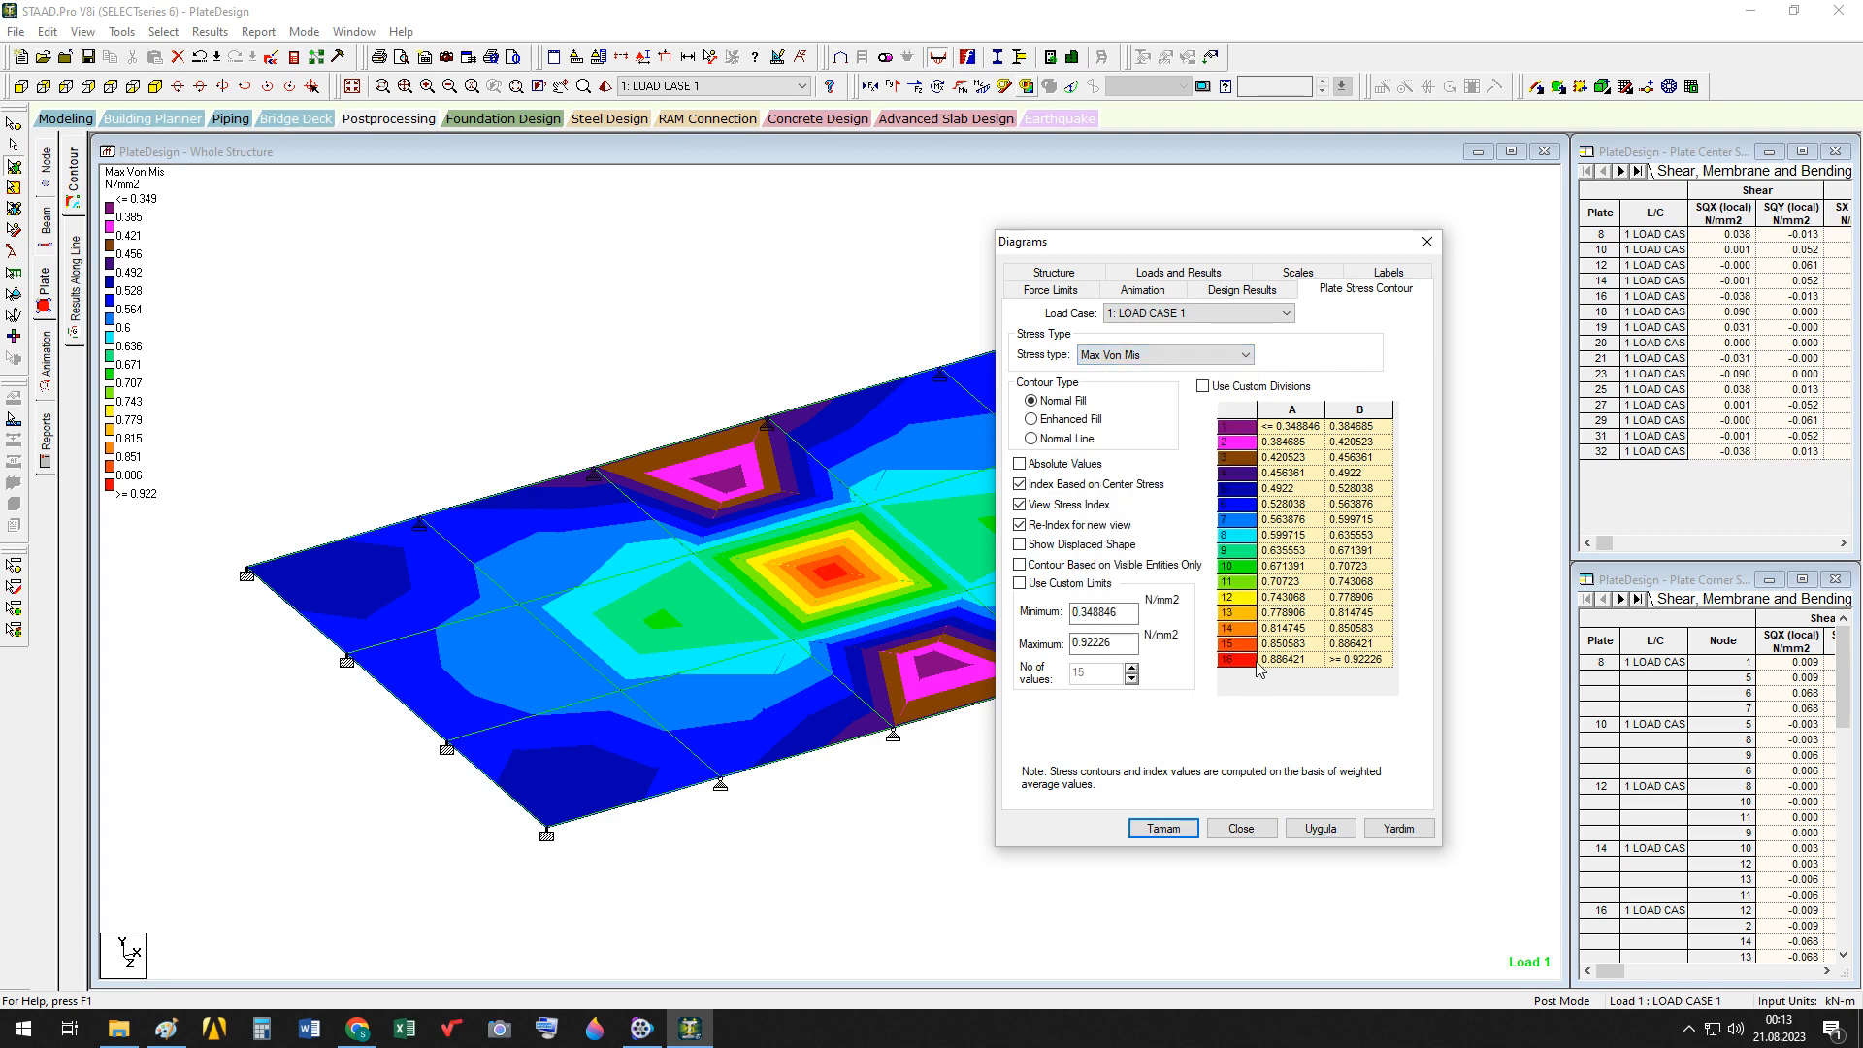
left_click(1327, 830)
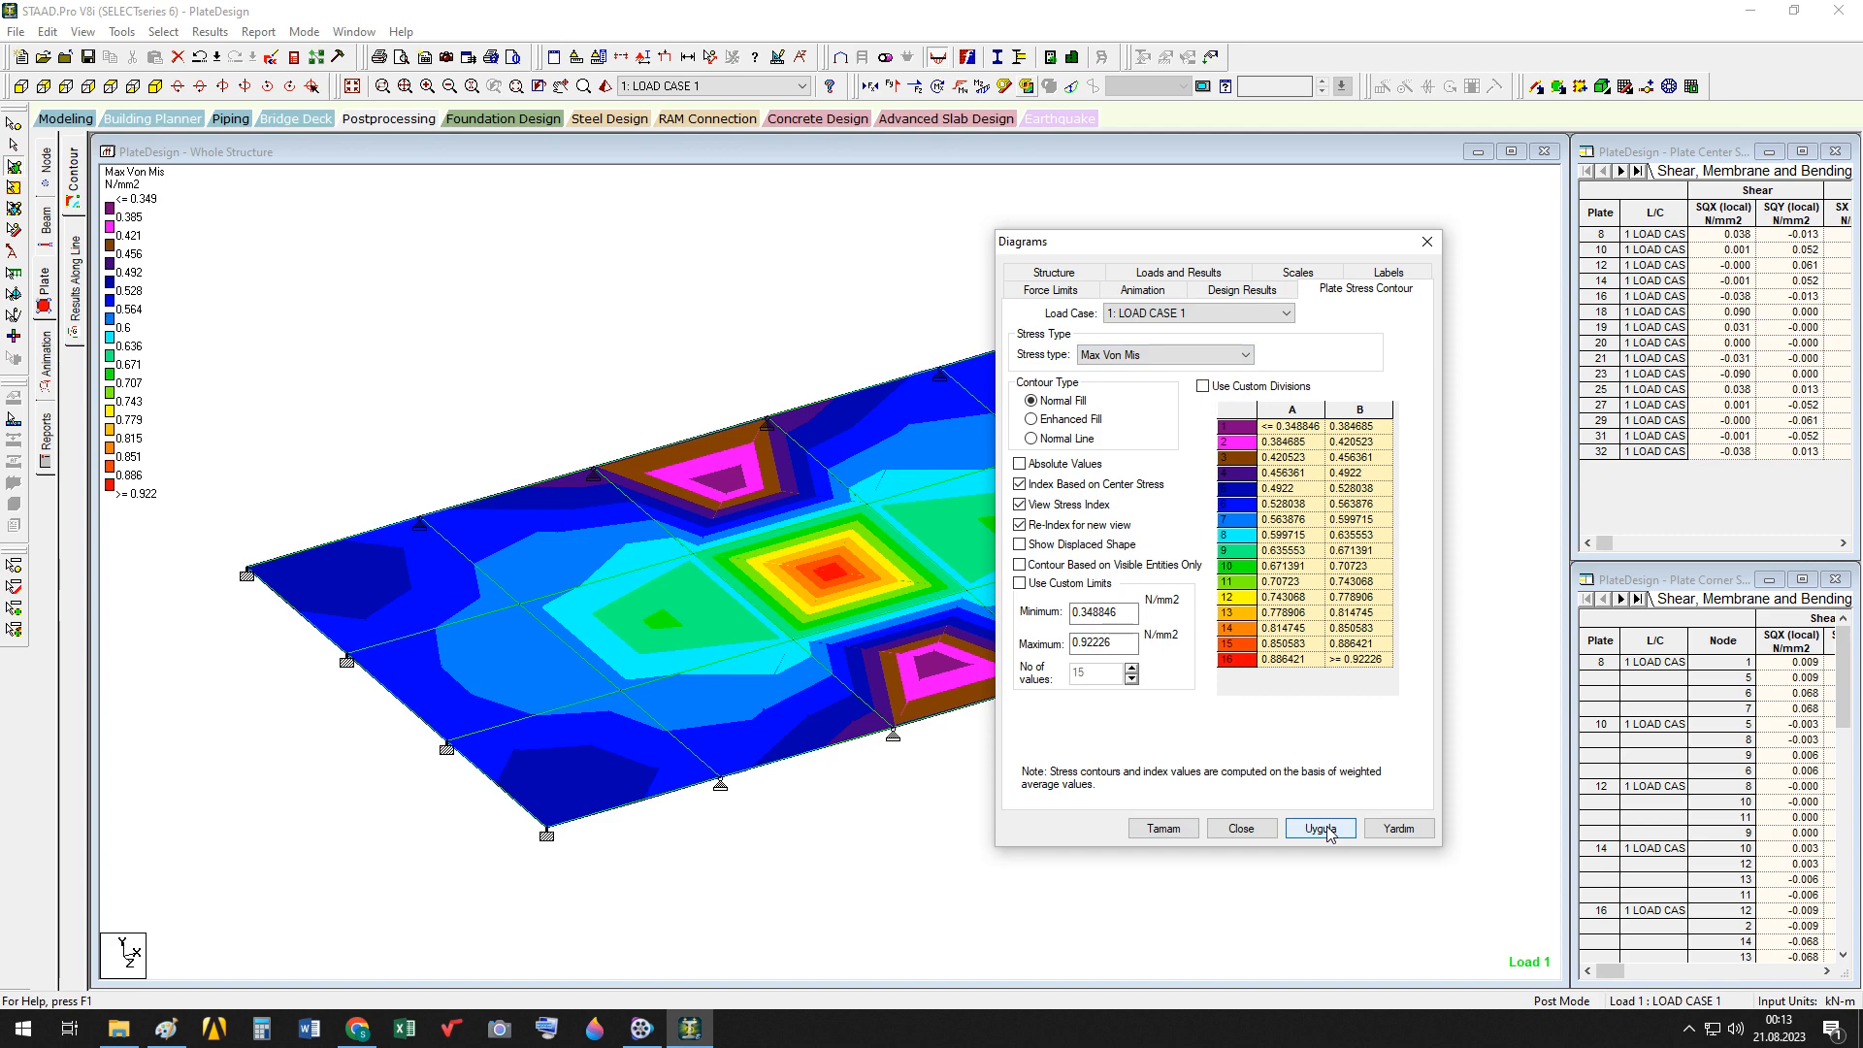
Display the Max Top (Principal Major Stress) and Min Top (Principal Minor Stress) contours of the plate one at a time
left_click(1245, 357)
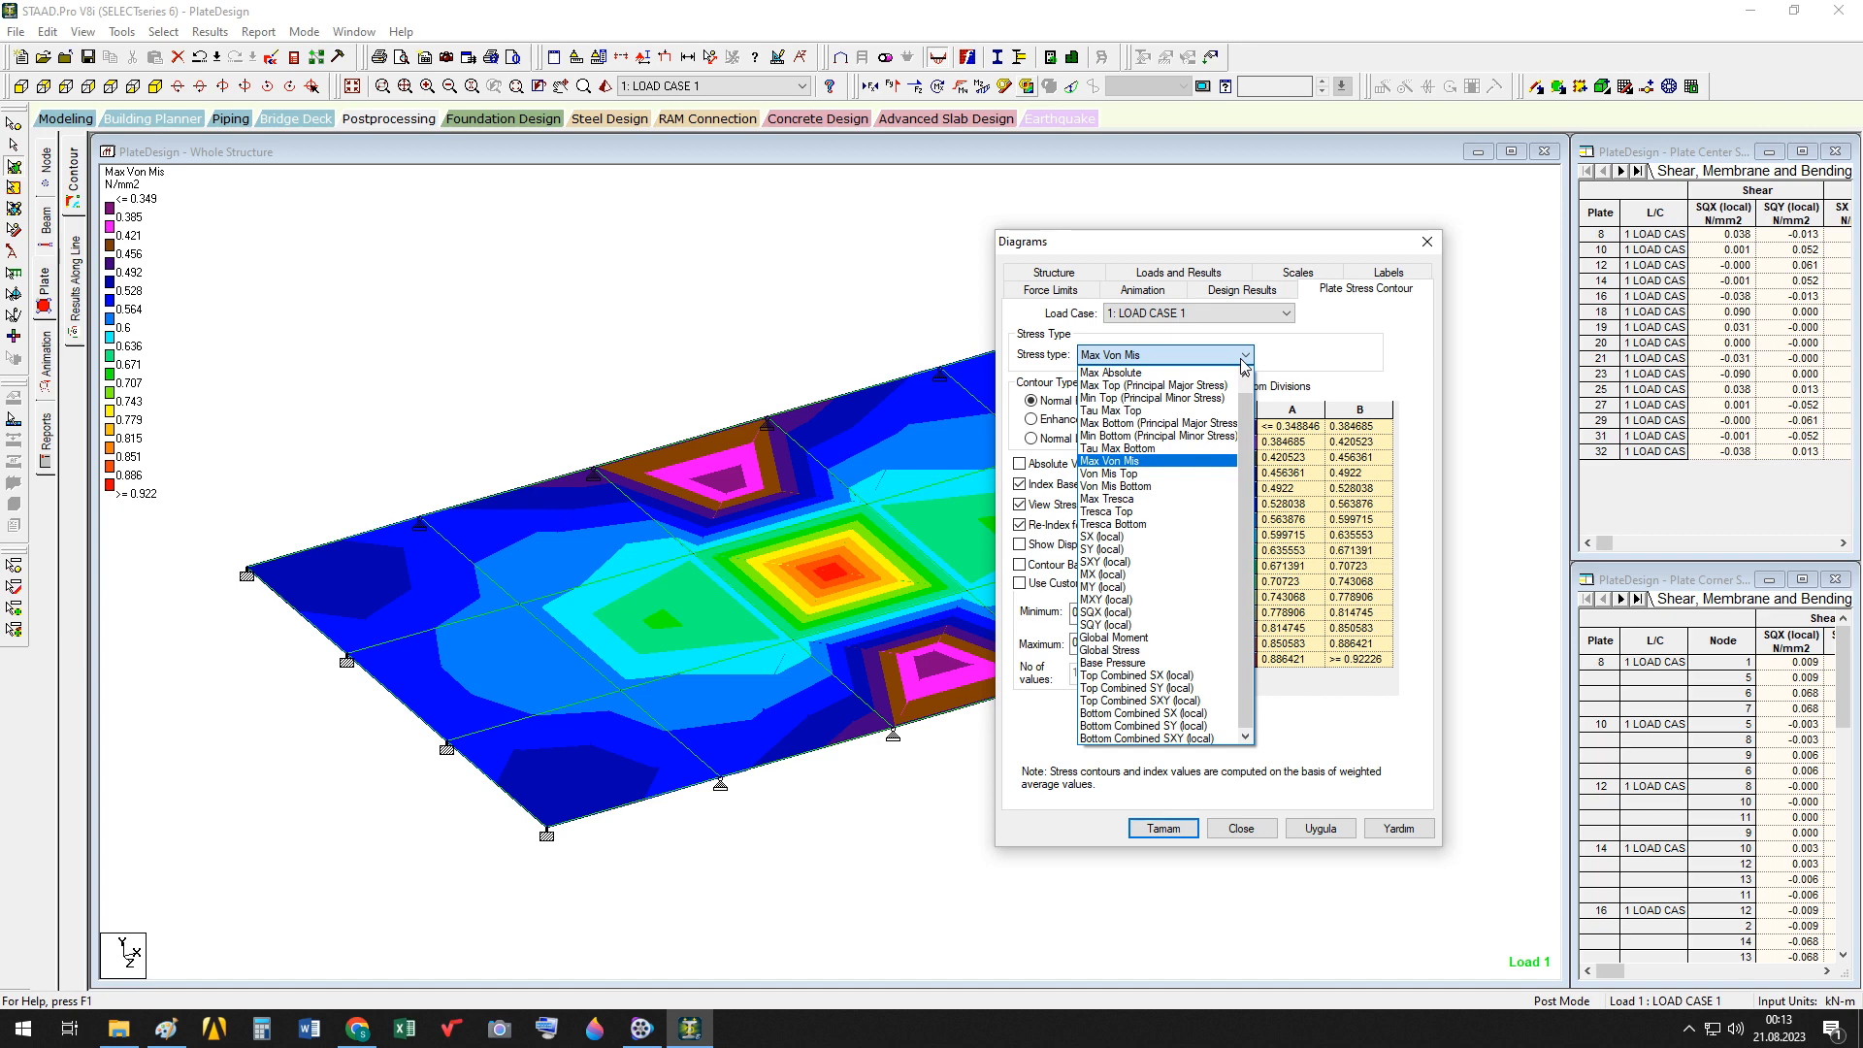
left_click(1192, 386)
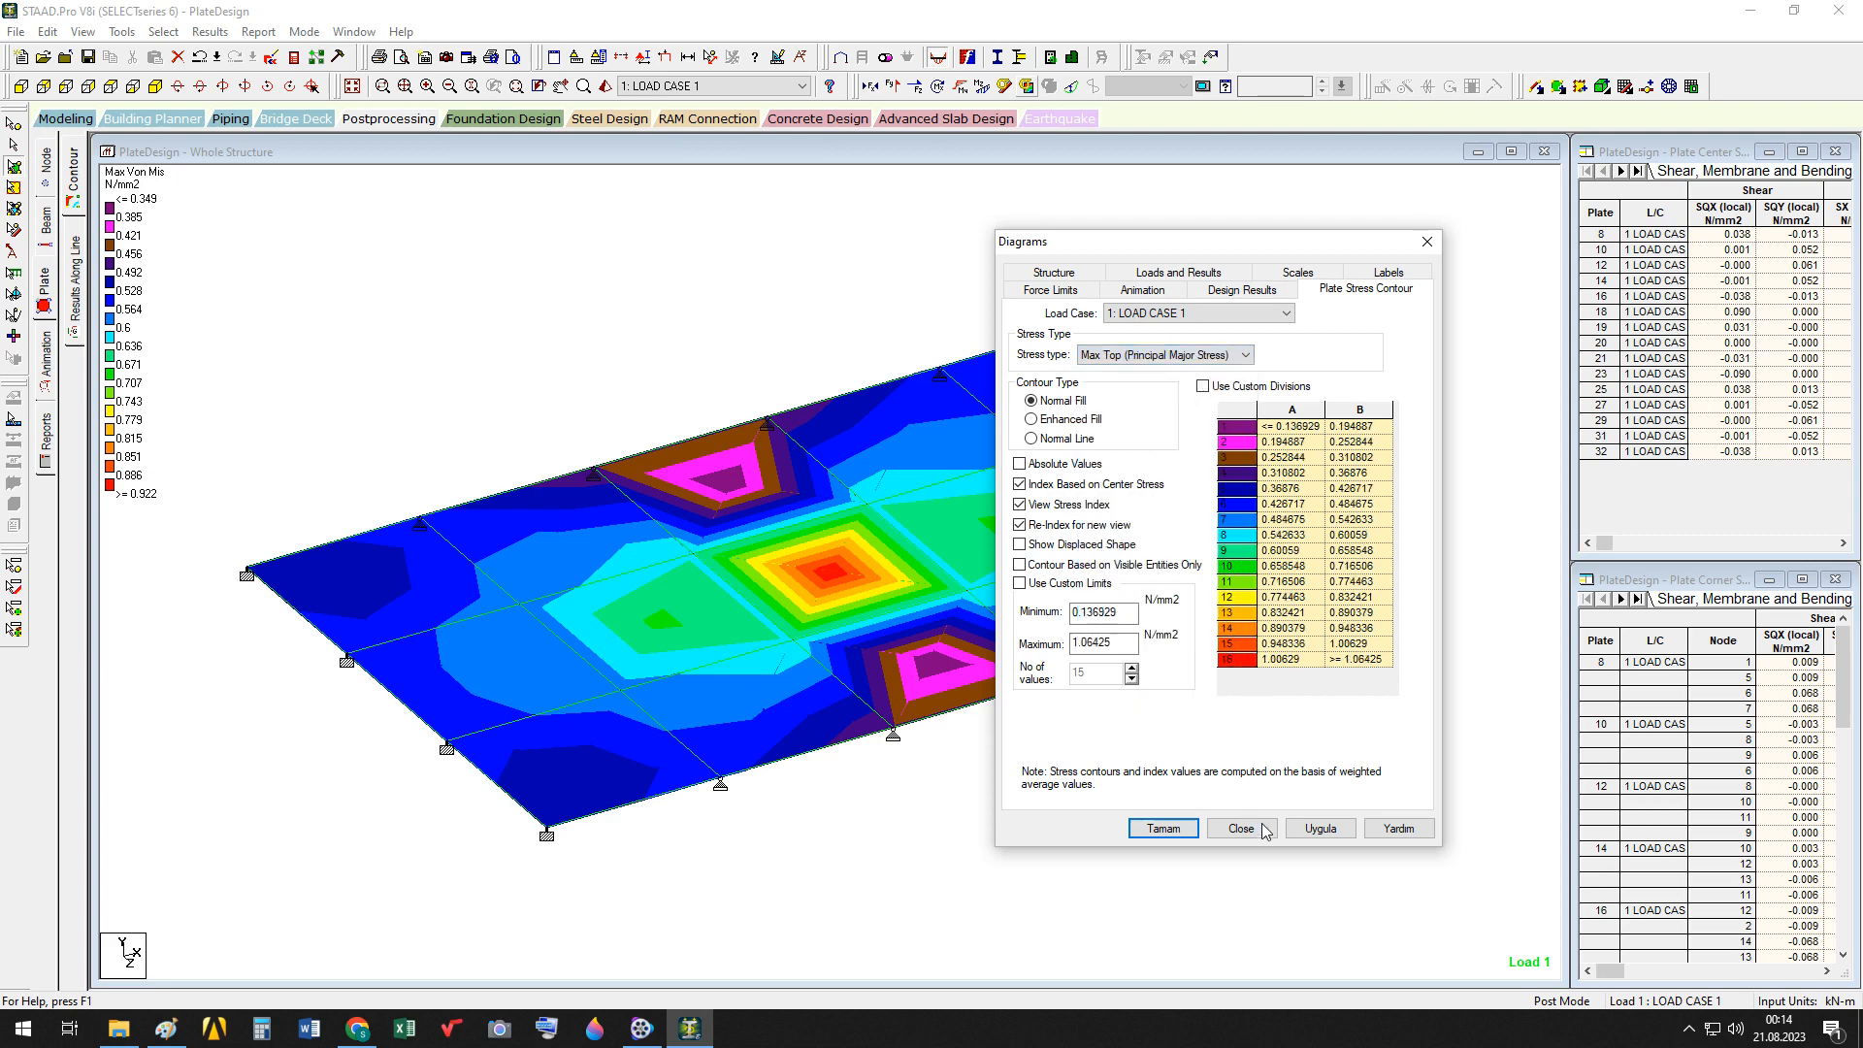
left_click(1318, 828)
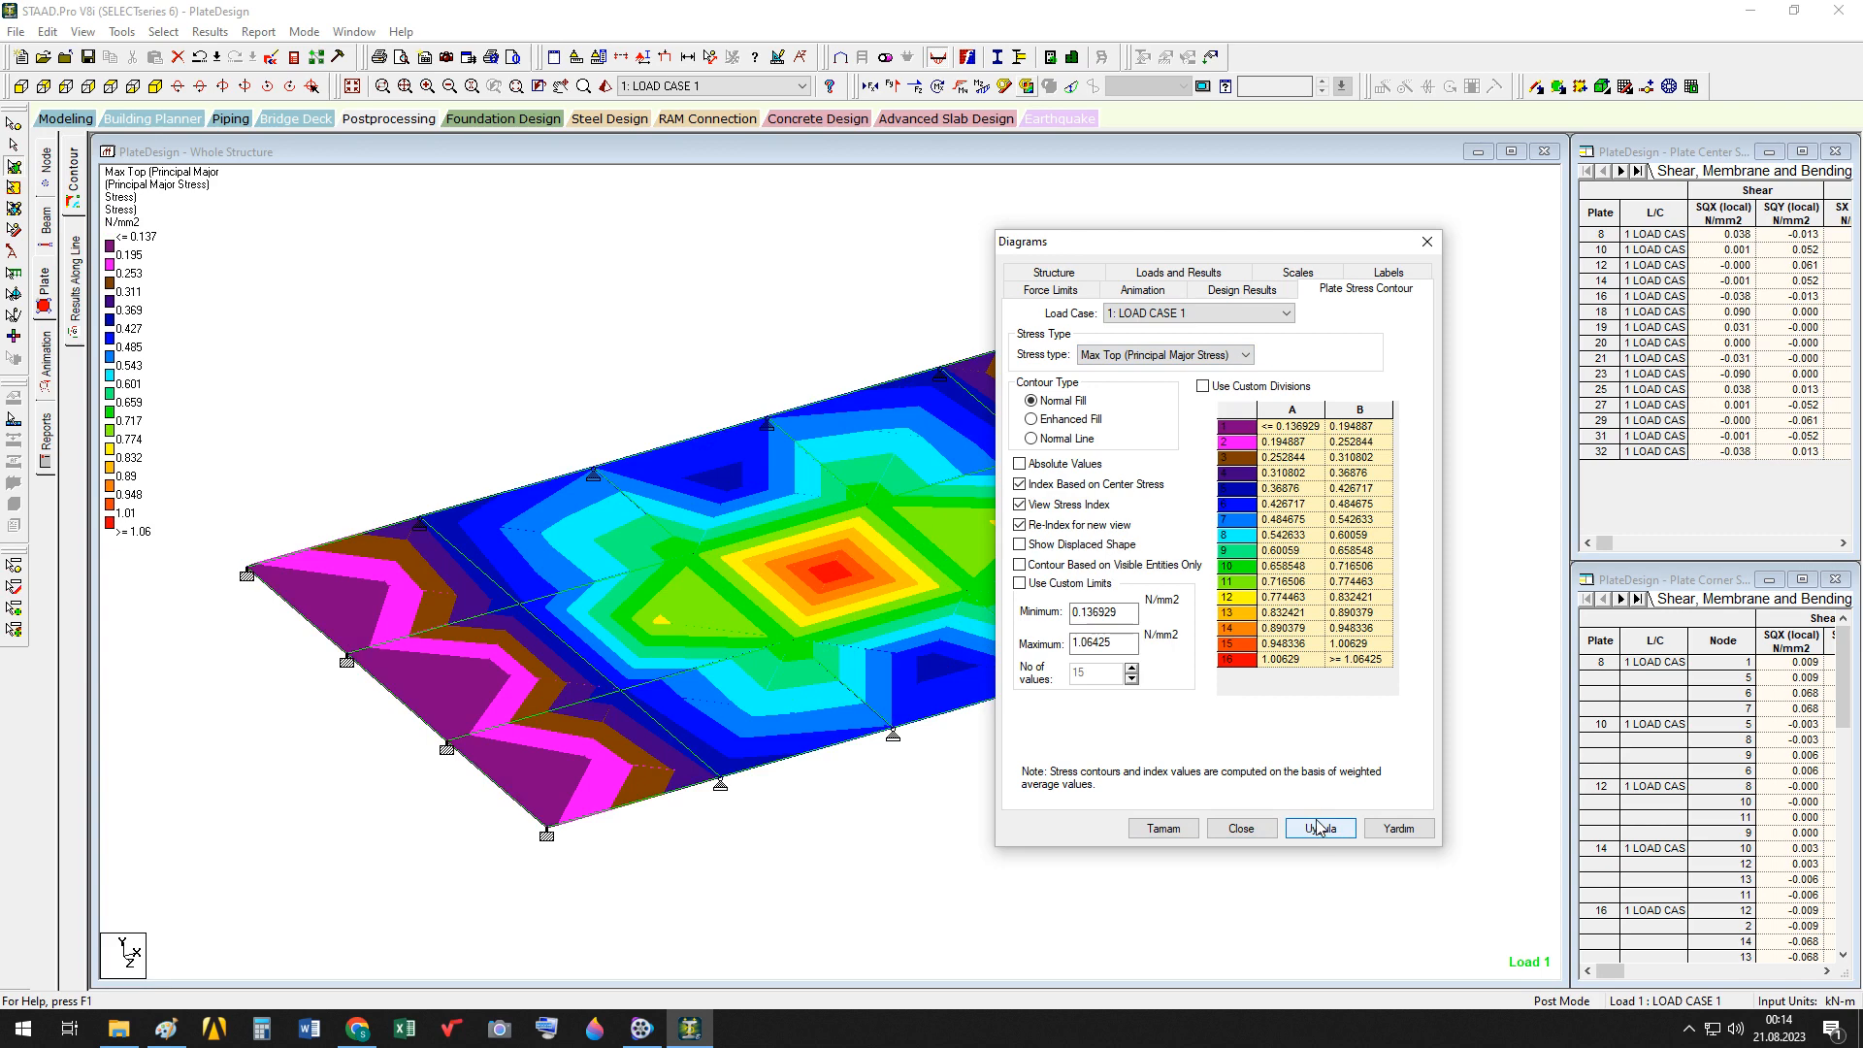
left_click(1235, 355)
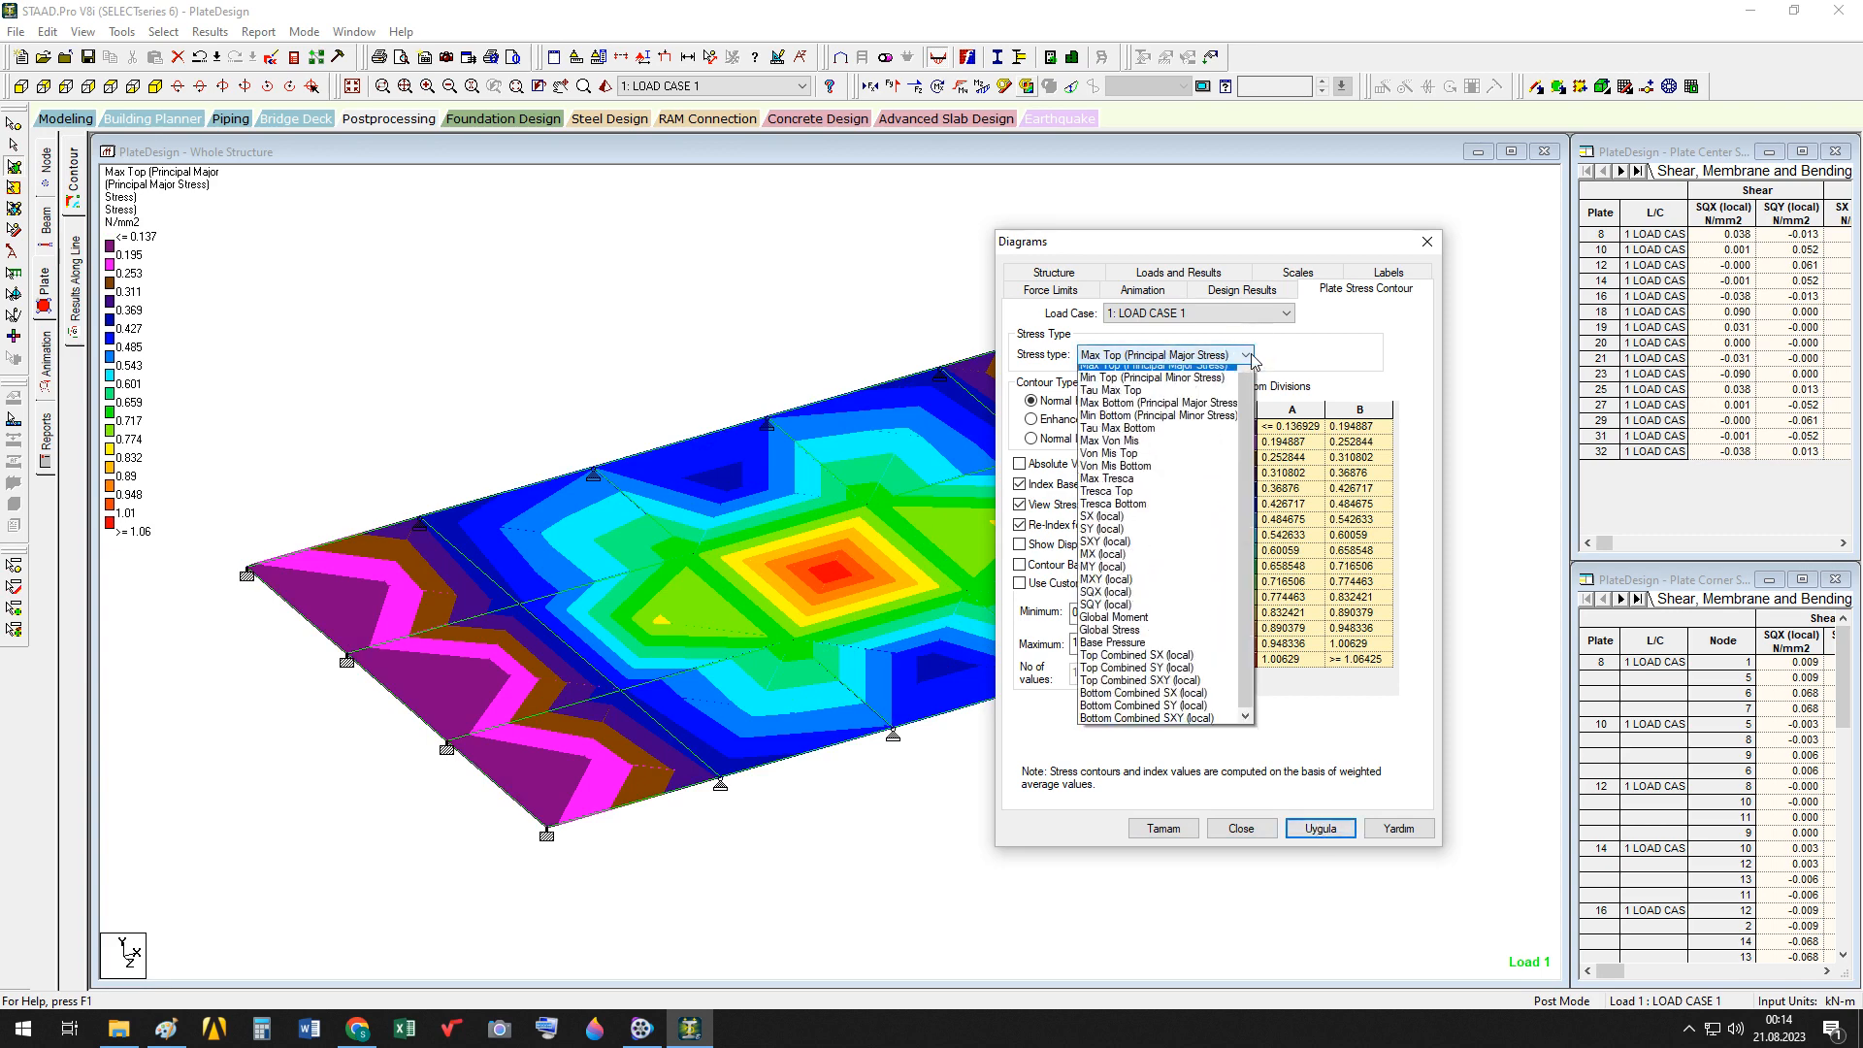
left_click(1180, 398)
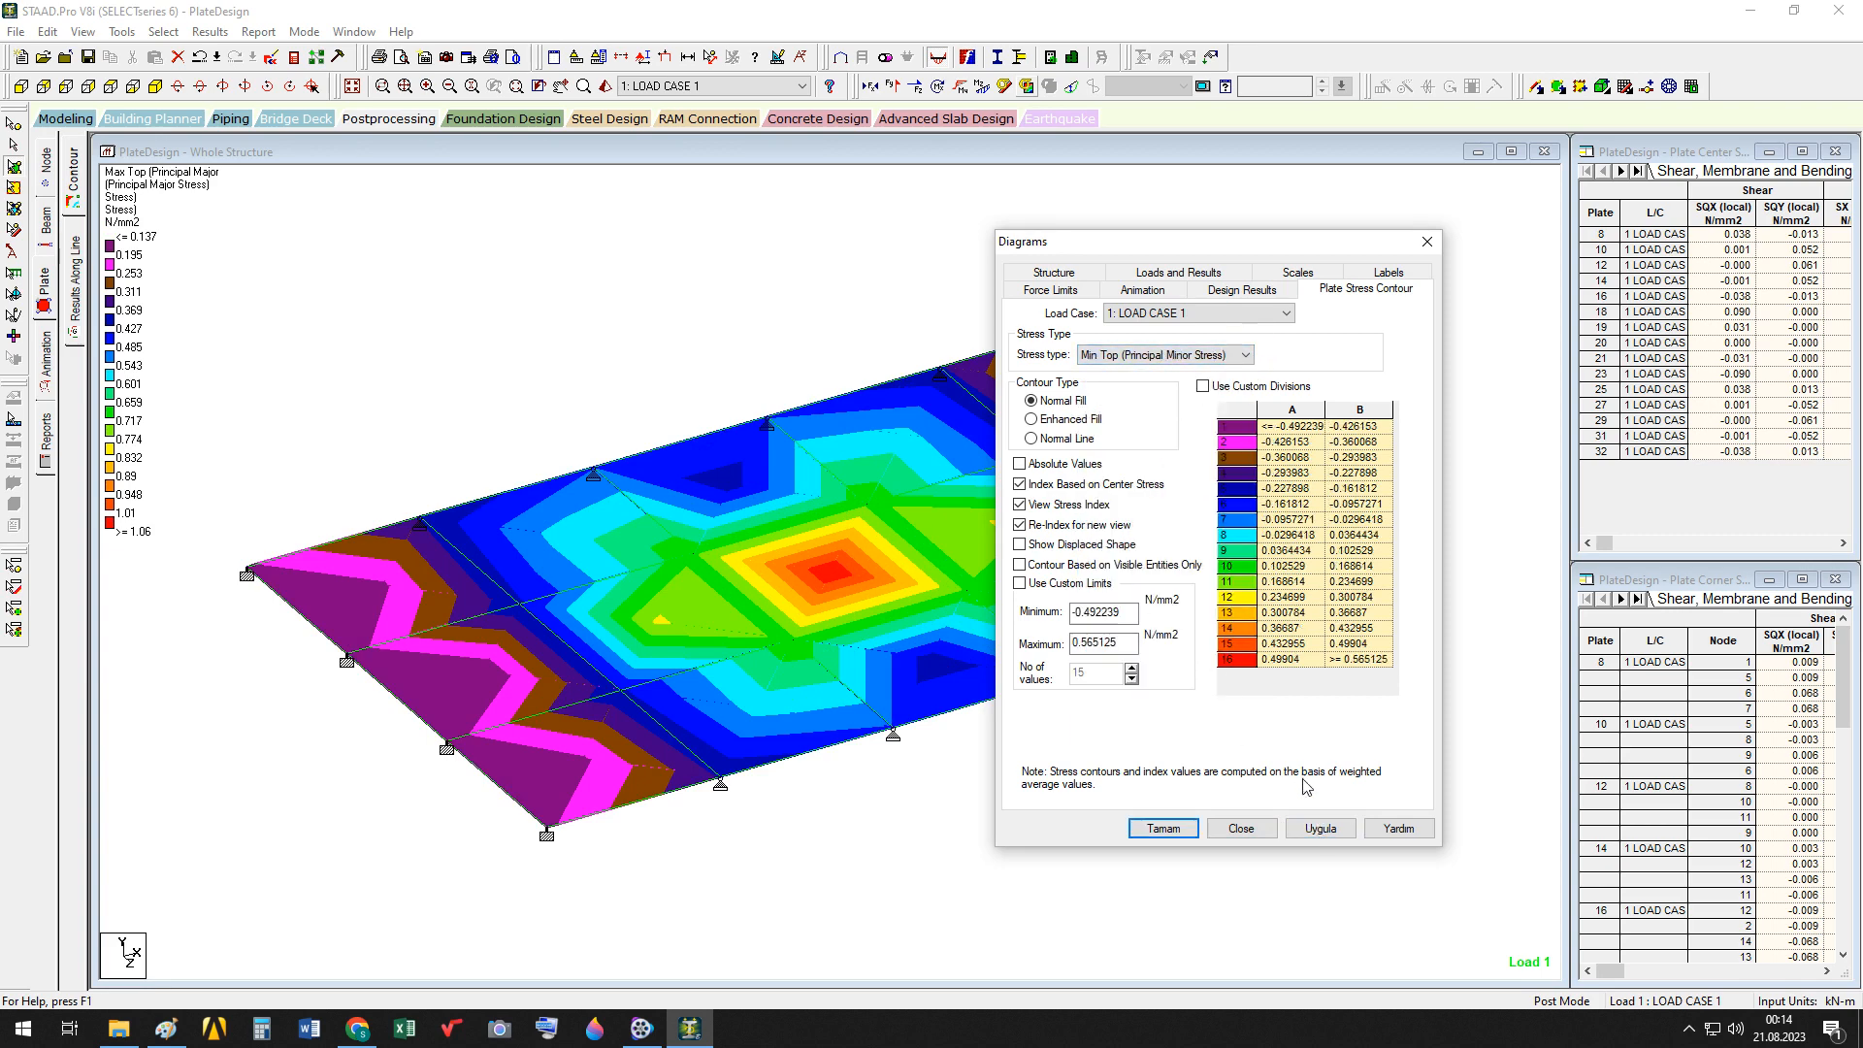
left_click(1340, 829)
Display the Tau Max Top contour of the plate and look through the available stress types
left_click(1246, 357)
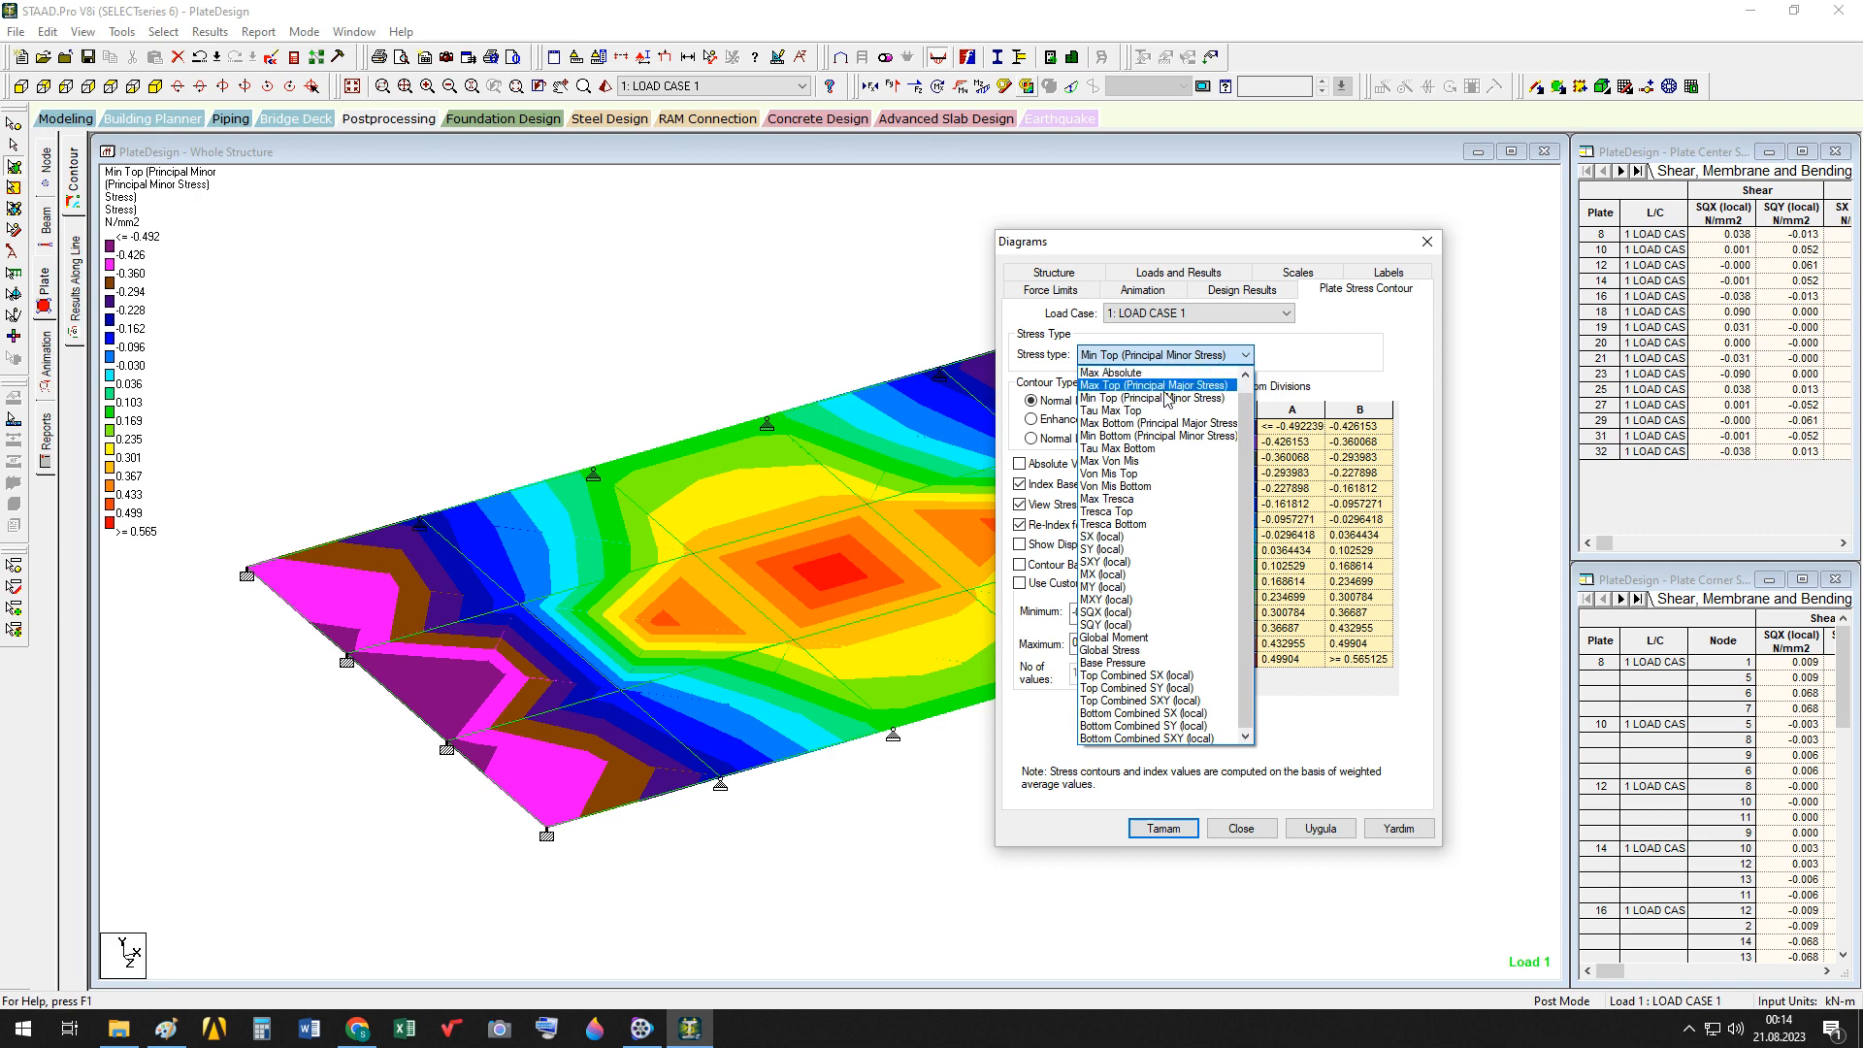
left_click(1111, 413)
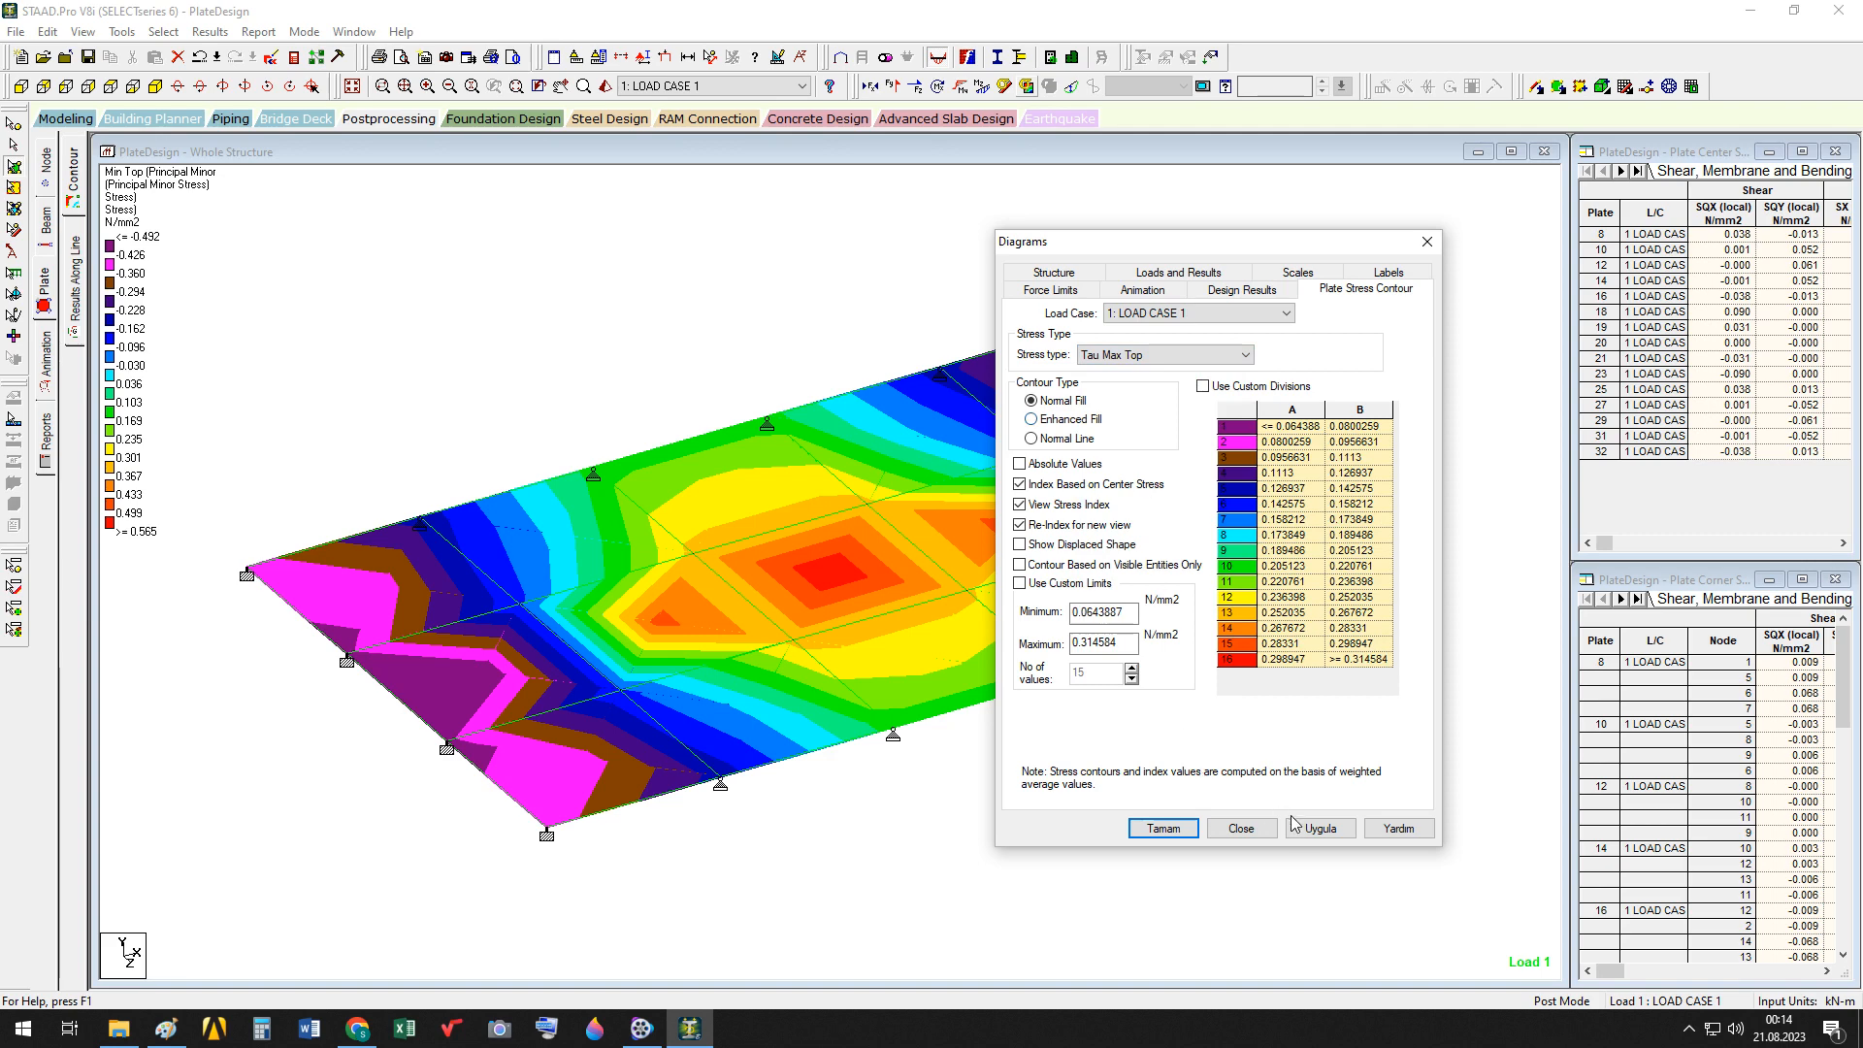
left_click(1319, 828)
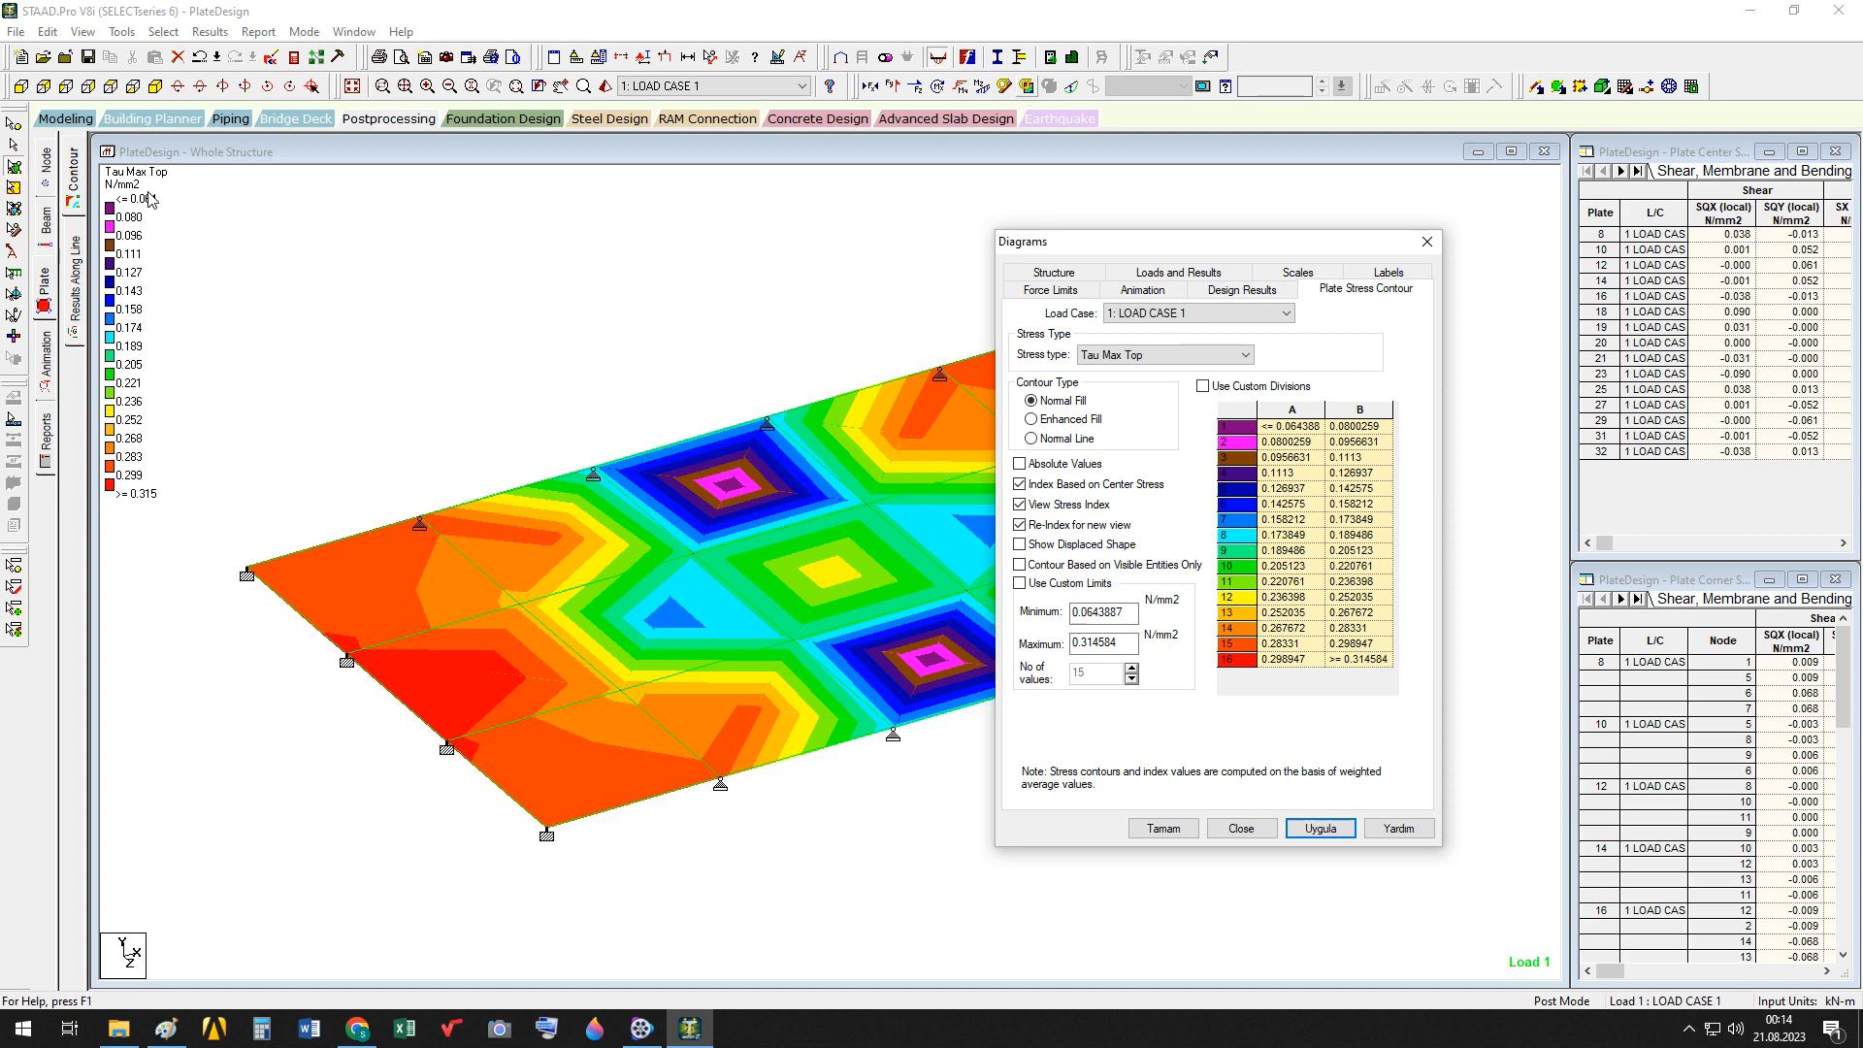
left_click(1247, 356)
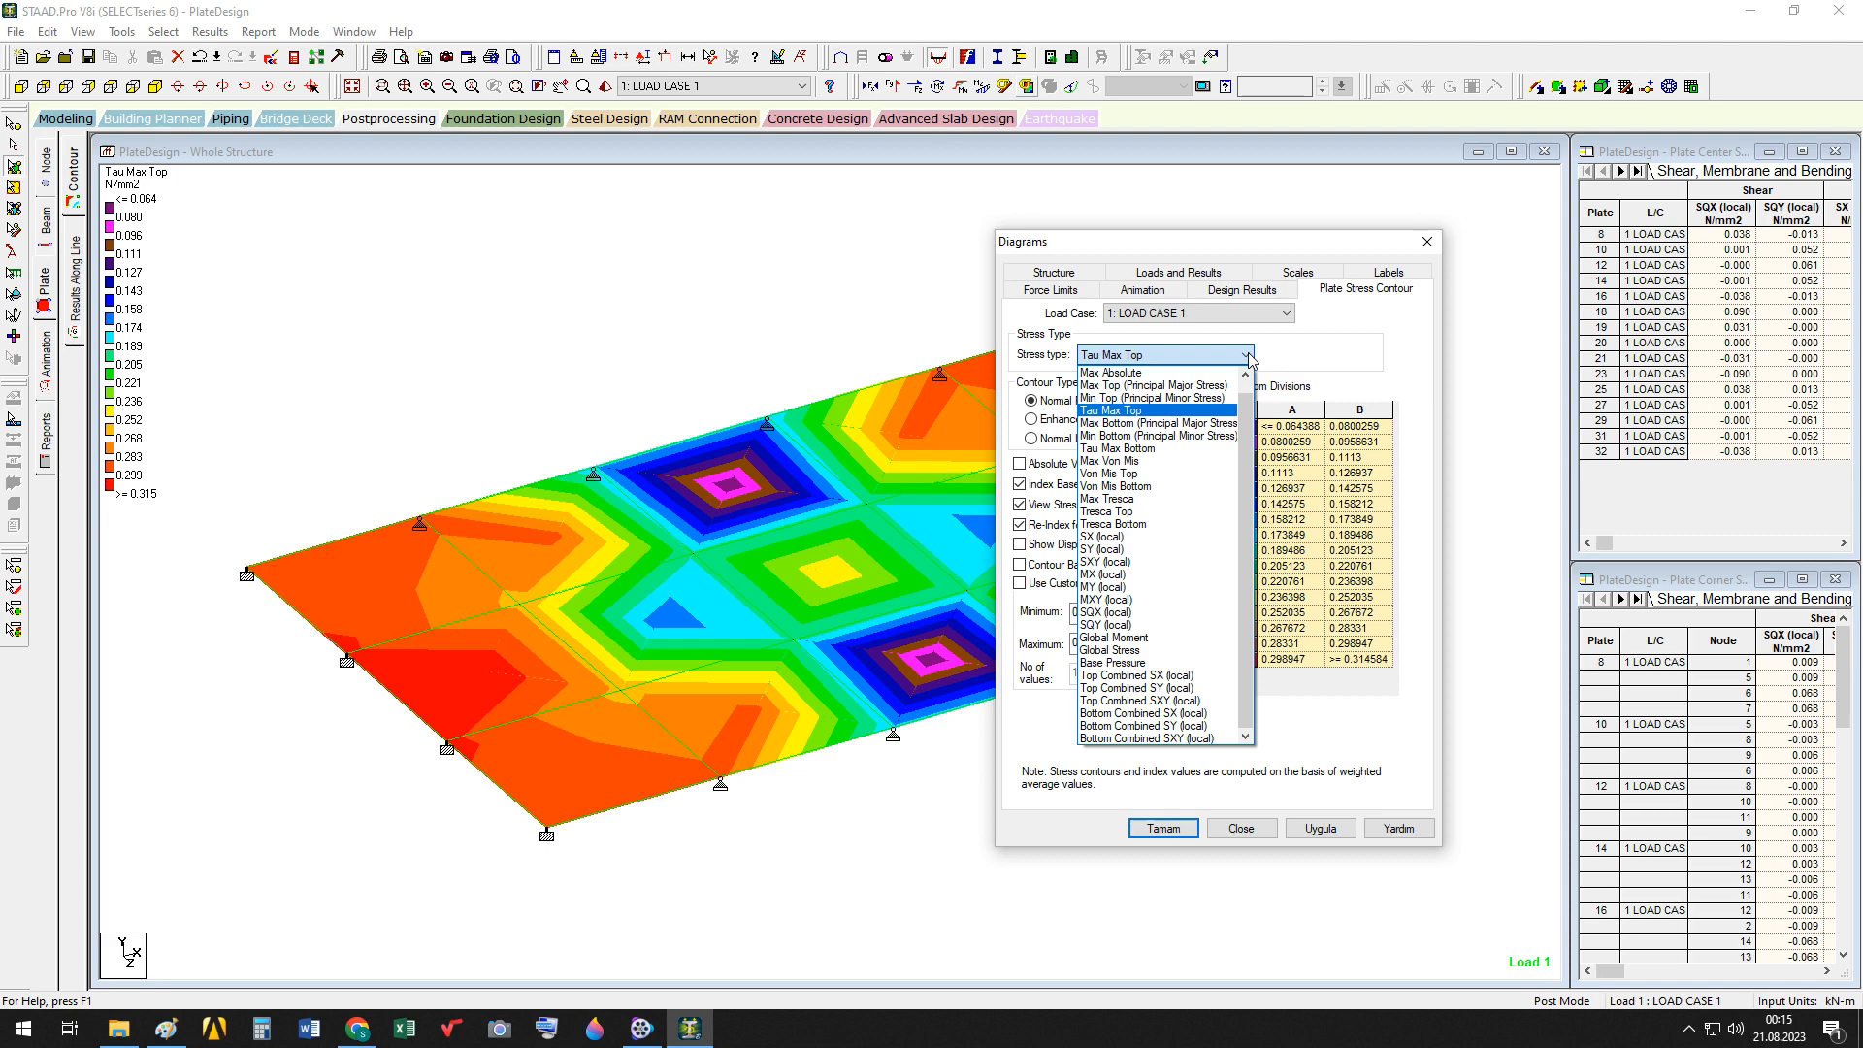
left_click(913, 347)
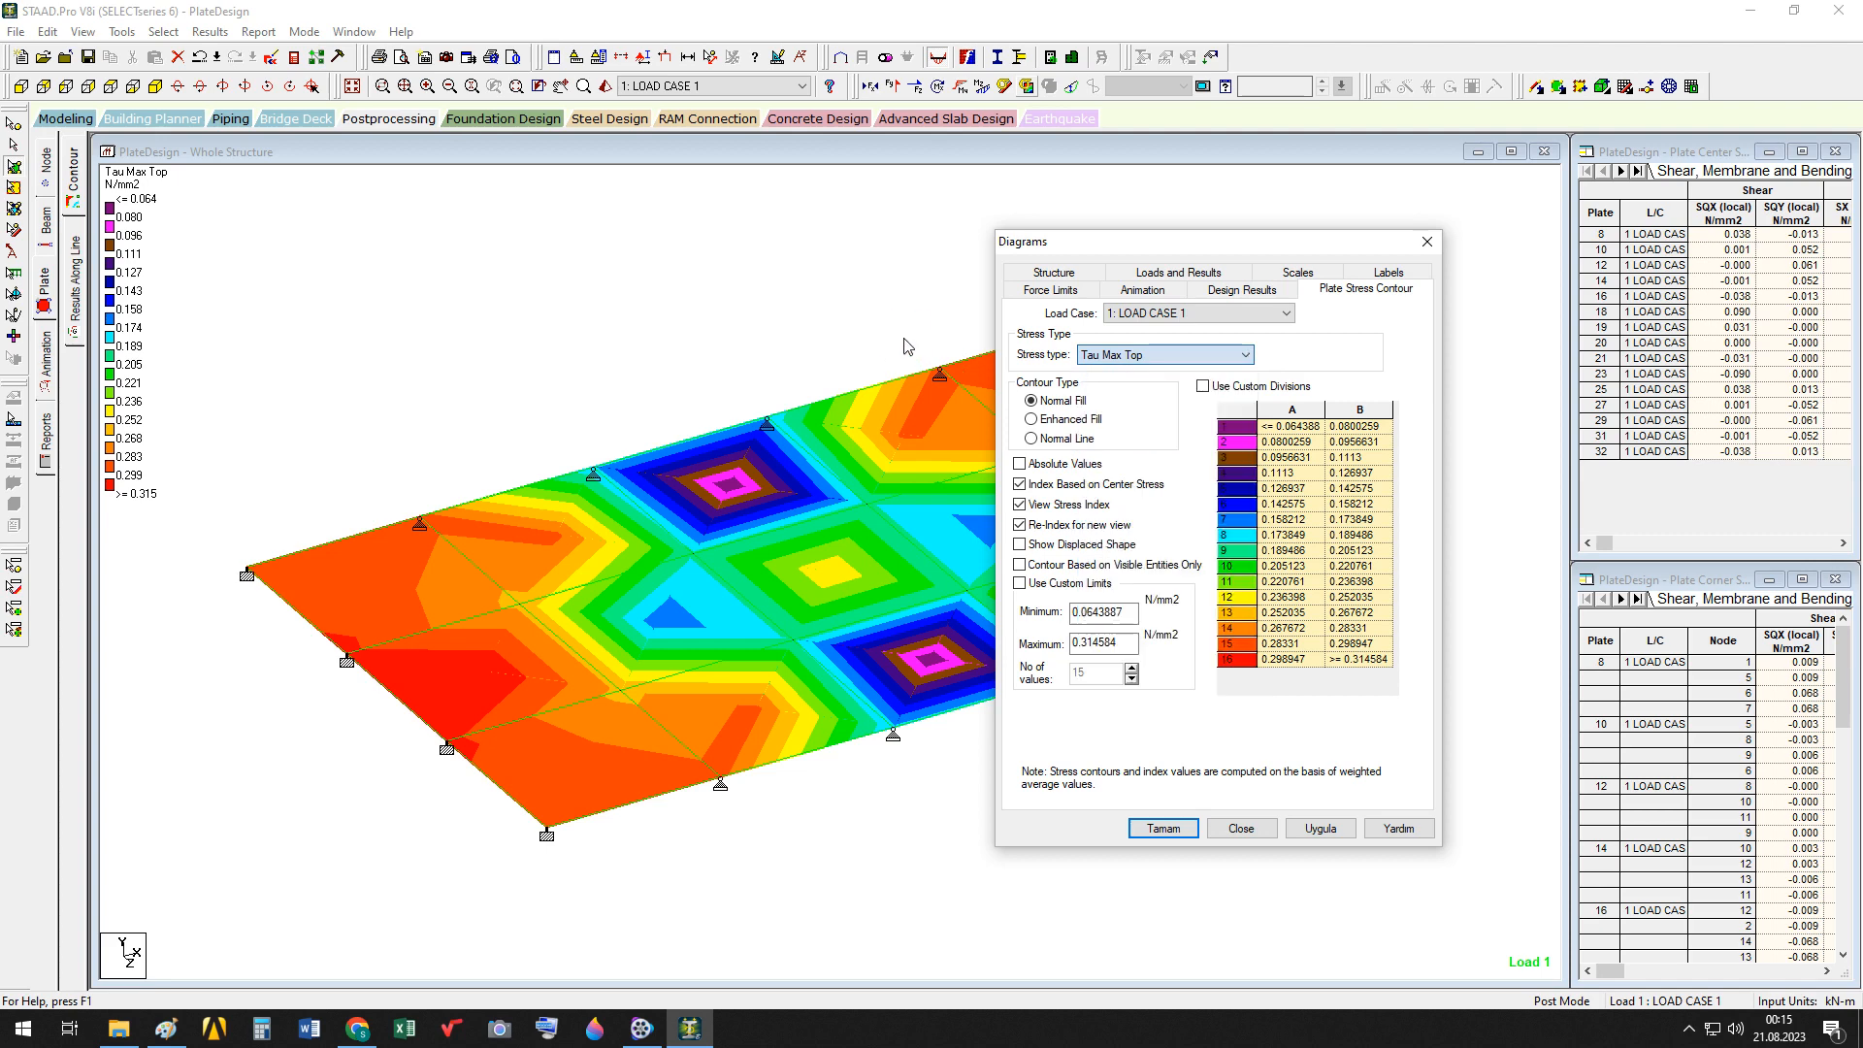
left_click(1245, 355)
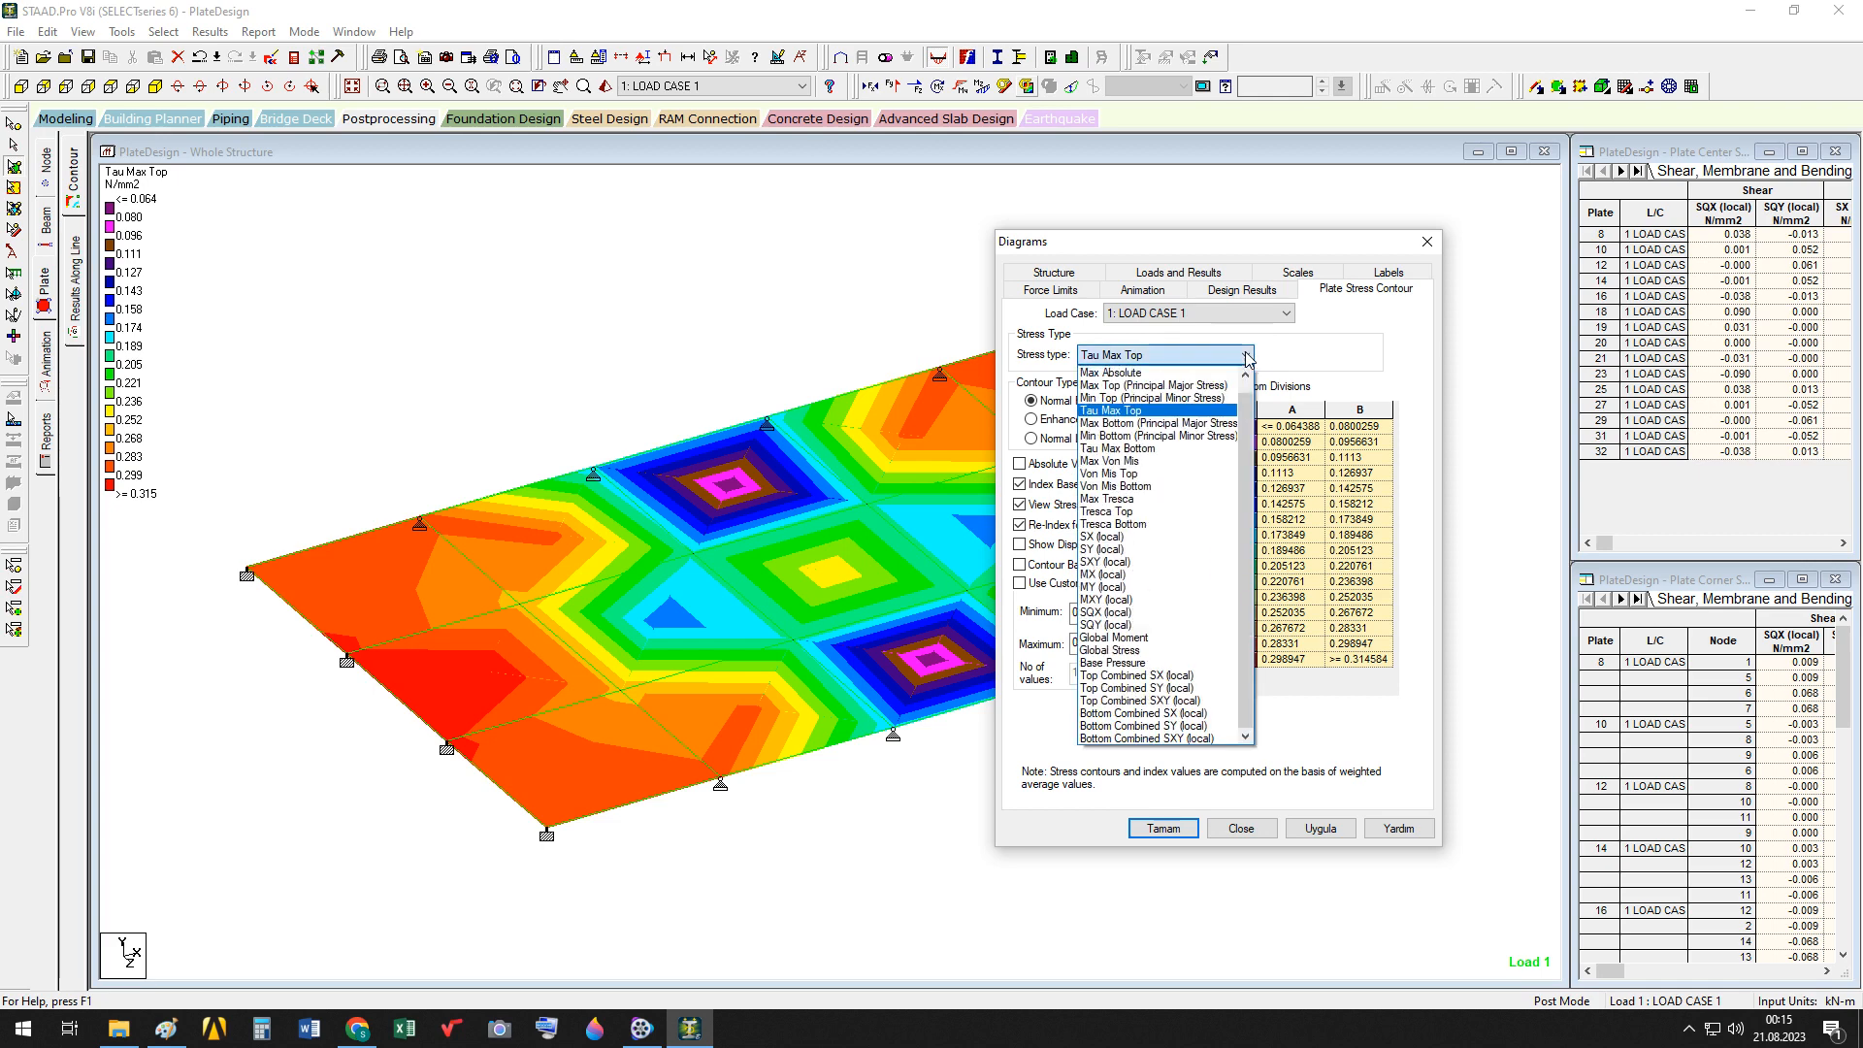
left_click(1247, 356)
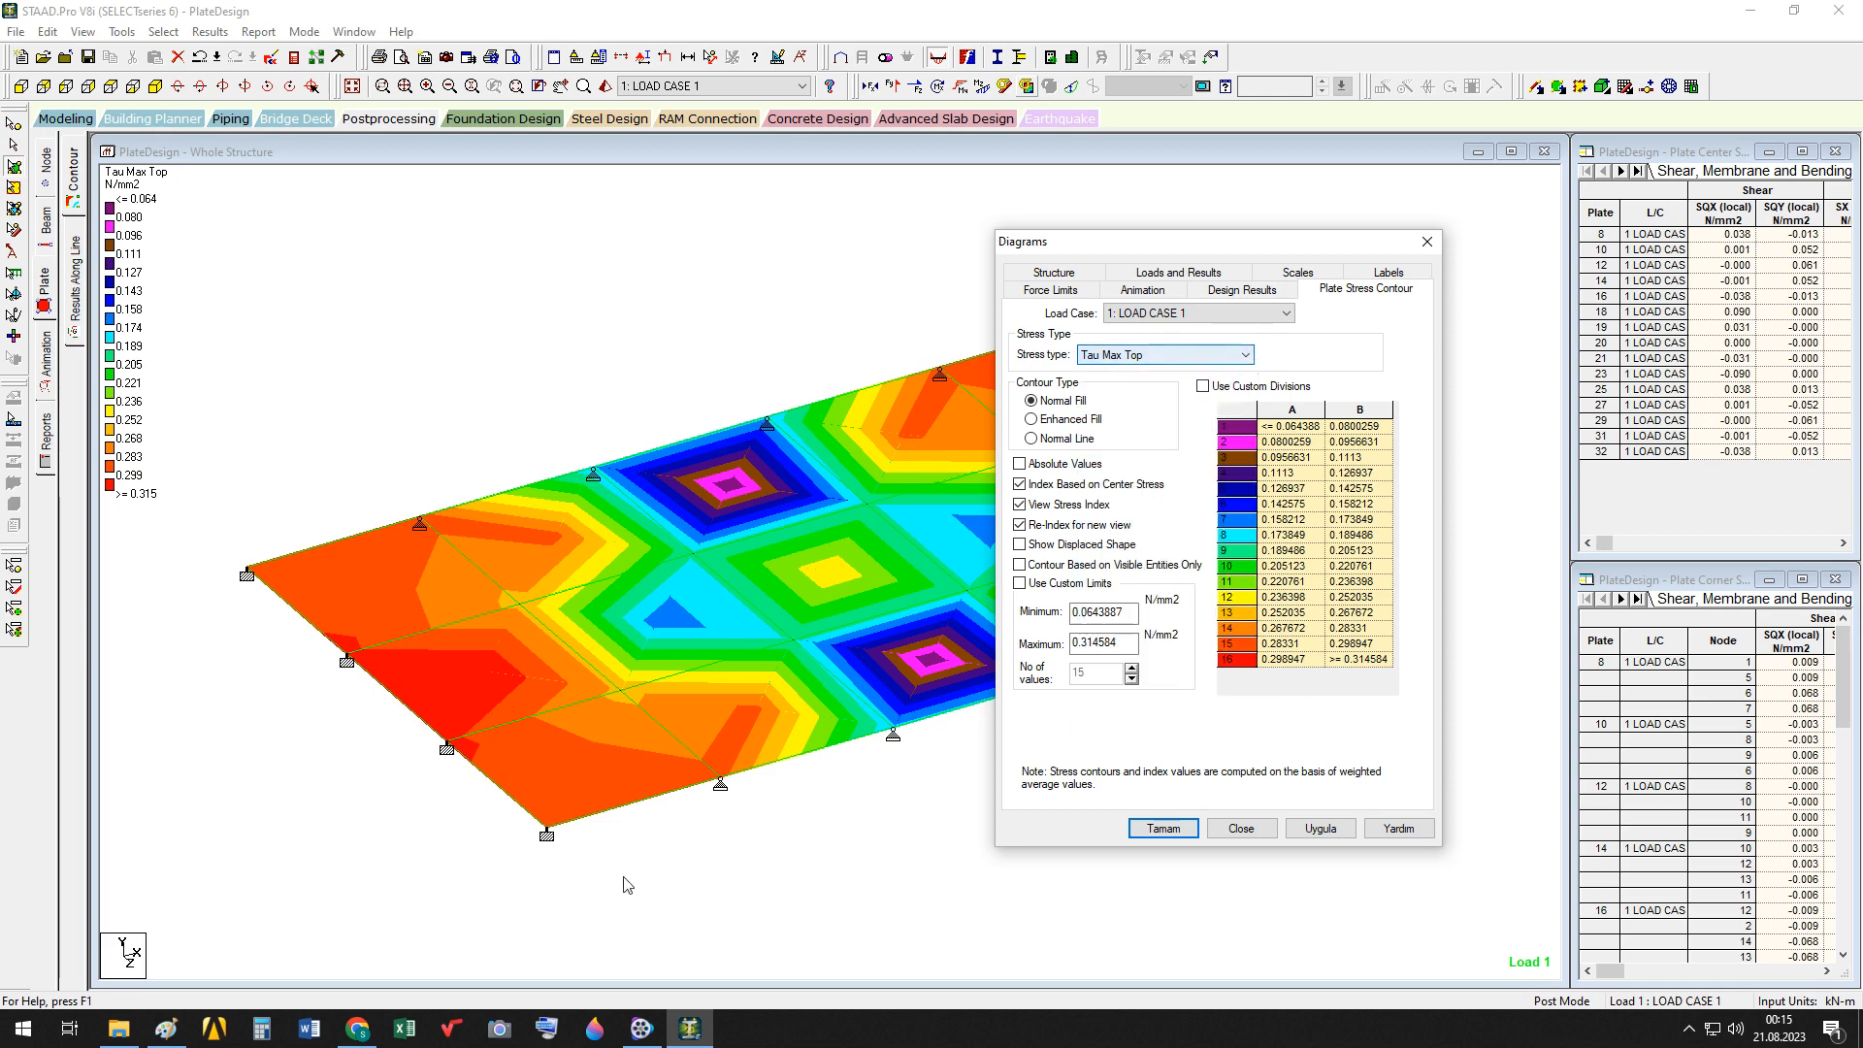
Consult the stress figures in Paint briefly, then display the Top Combined SXY (local) contour in STAAD.Pro
left_click(166, 1029)
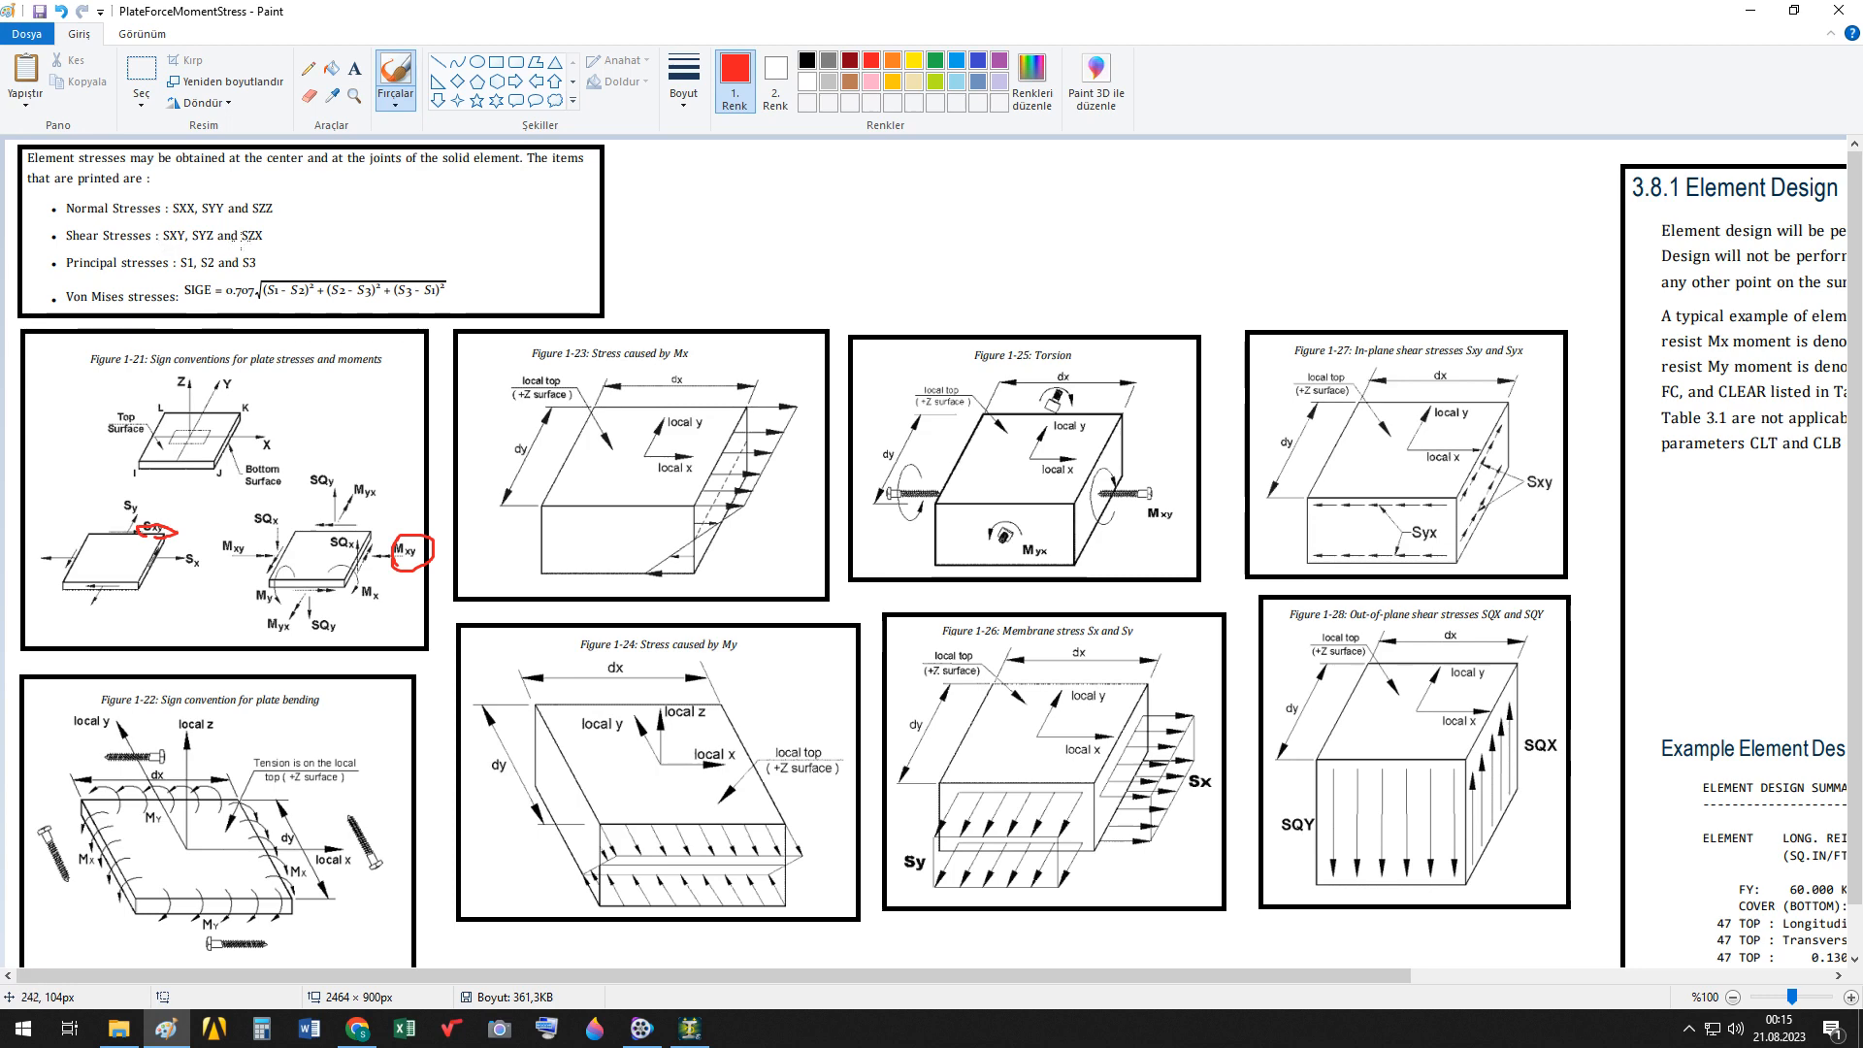
left_click(689, 1028)
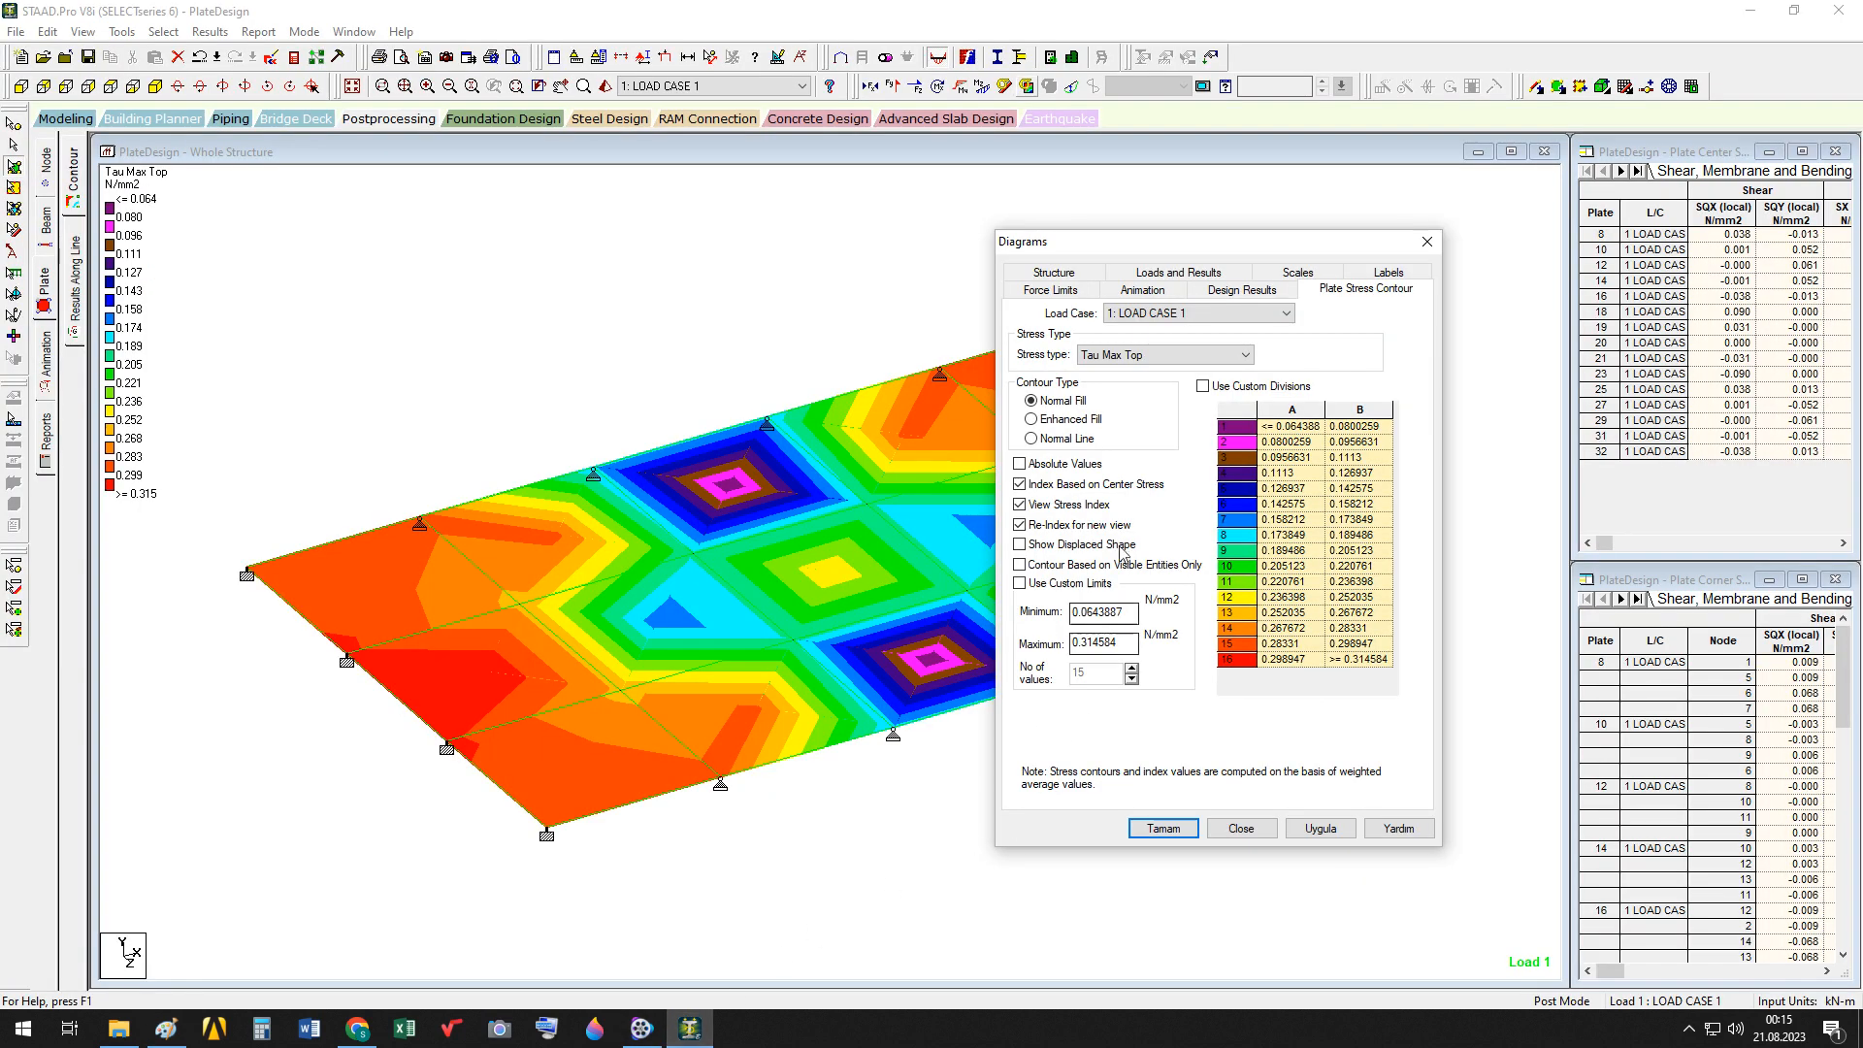
left_click(1245, 355)
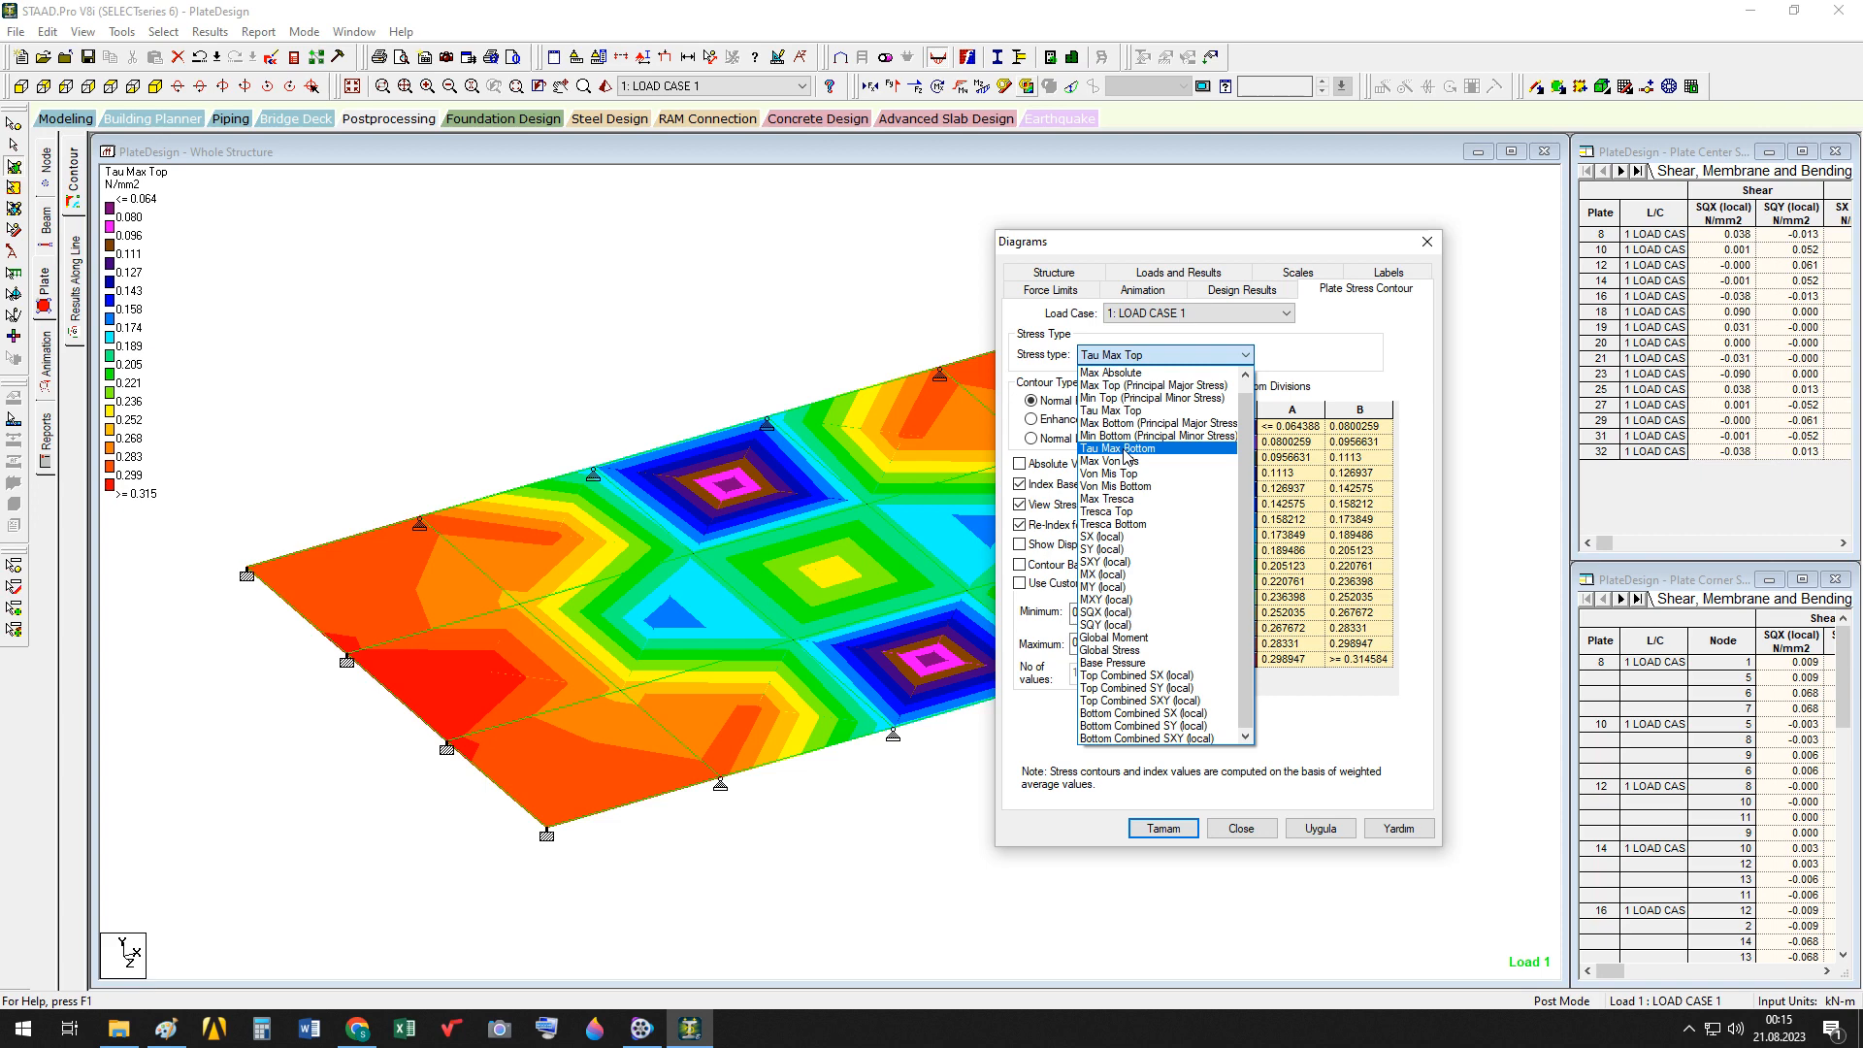
left_click(1190, 701)
left_click(1327, 830)
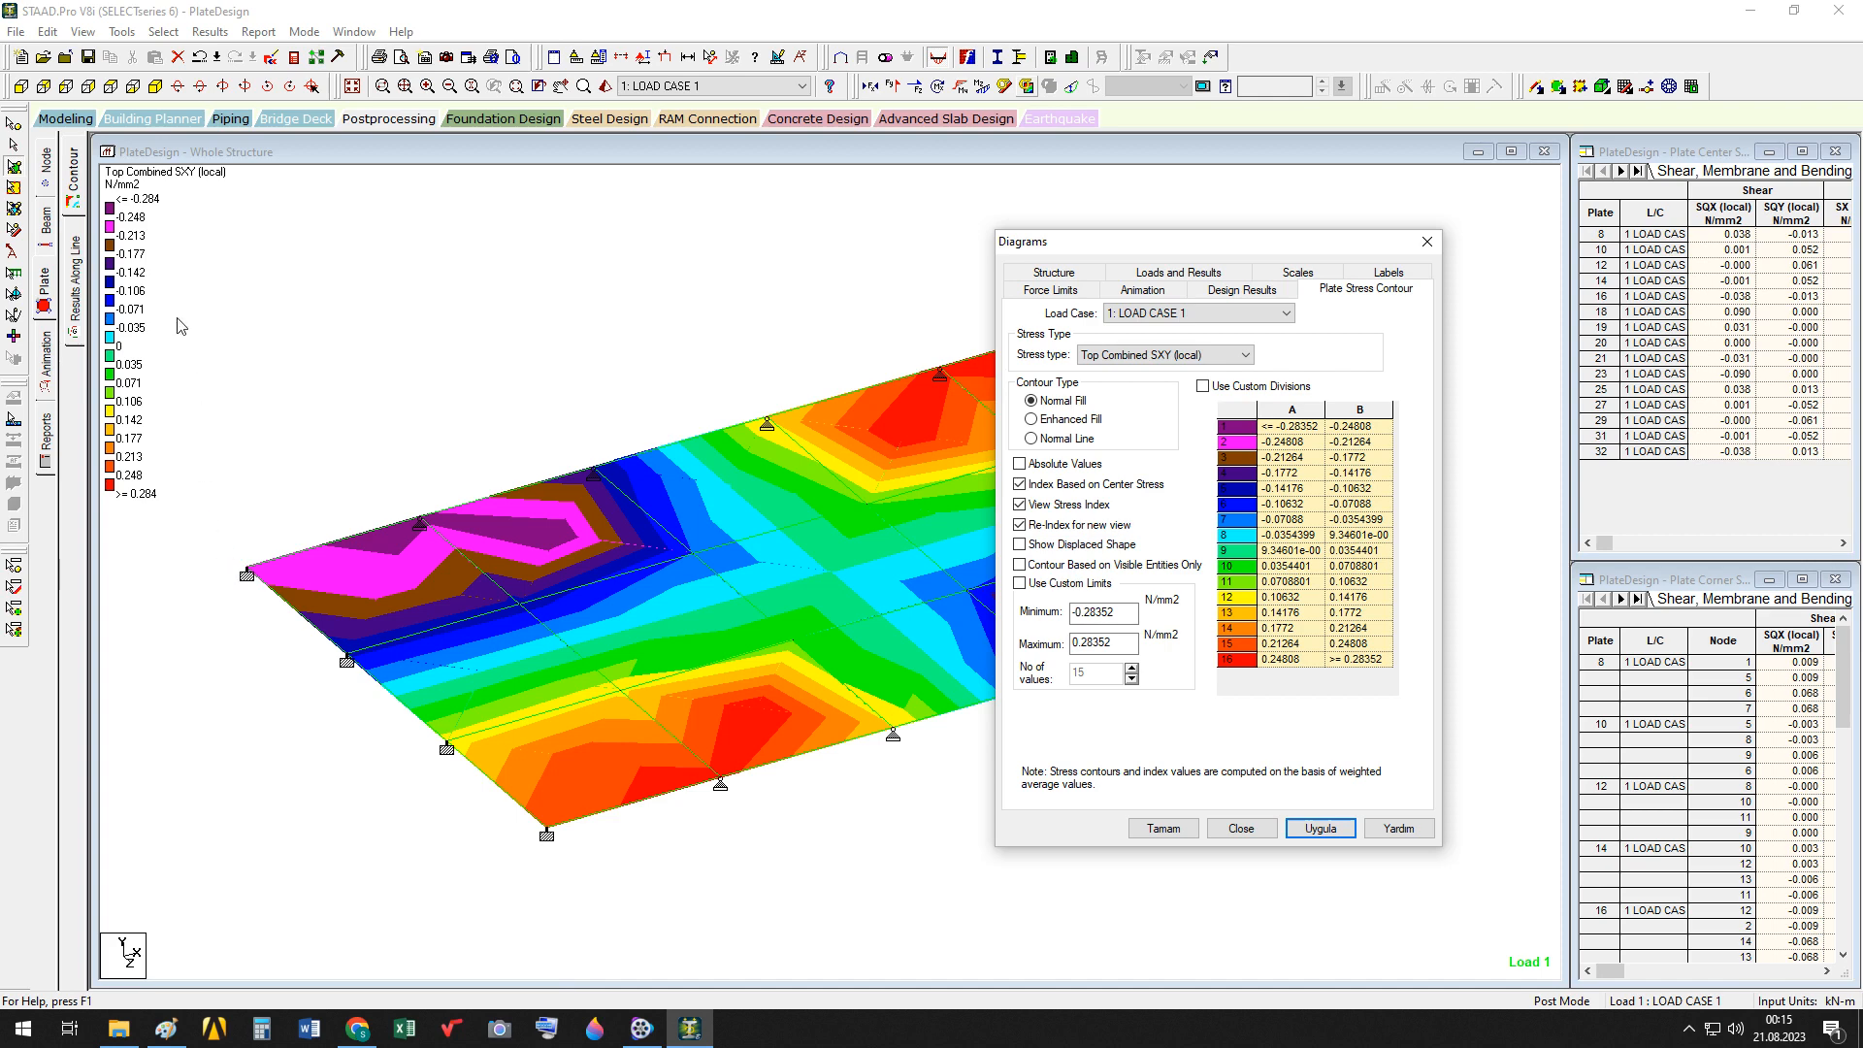
Switch to Paint and circle the SQX and SQY labels in Figure 1-28 with the red brush
left_click(165, 1027)
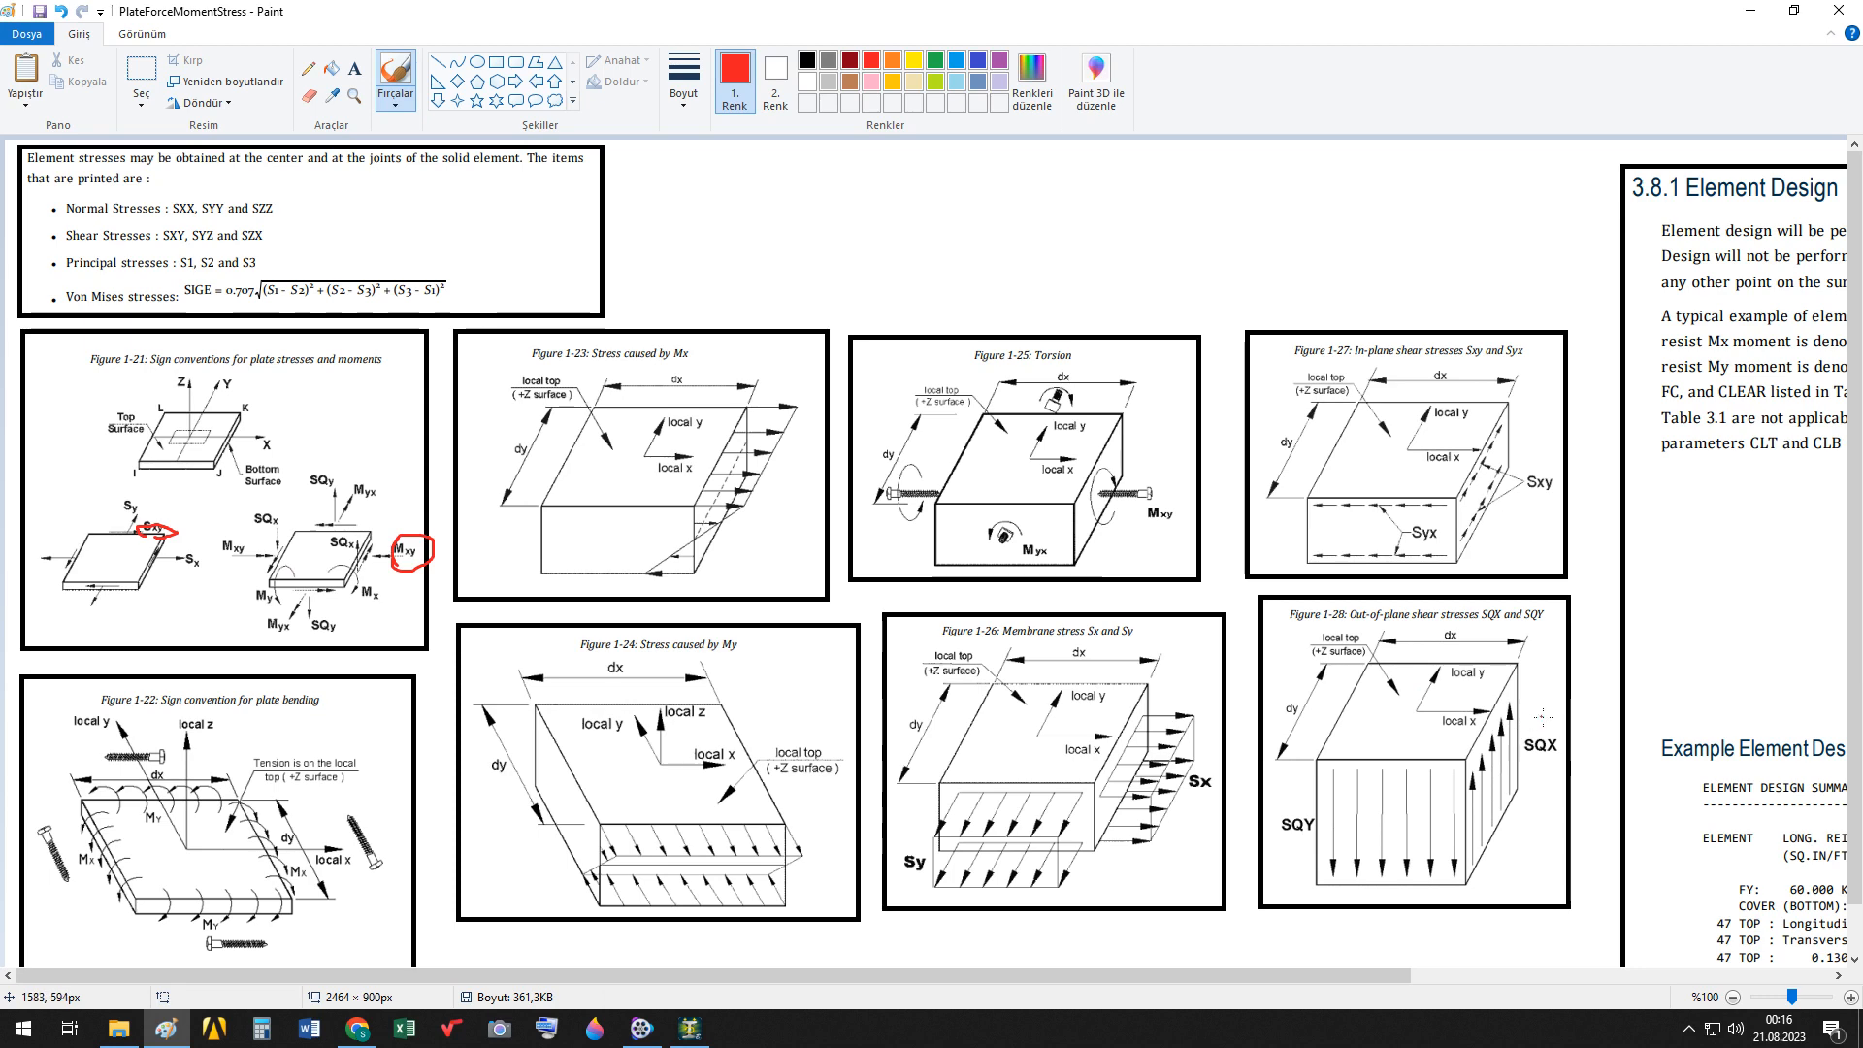
mouse_move(1523, 727)
left_mouse_down()
mouse_move(1487, 739)
mouse_move(1559, 721)
left_mouse_up()
left_click_drag(1322, 803, 1343, 821)
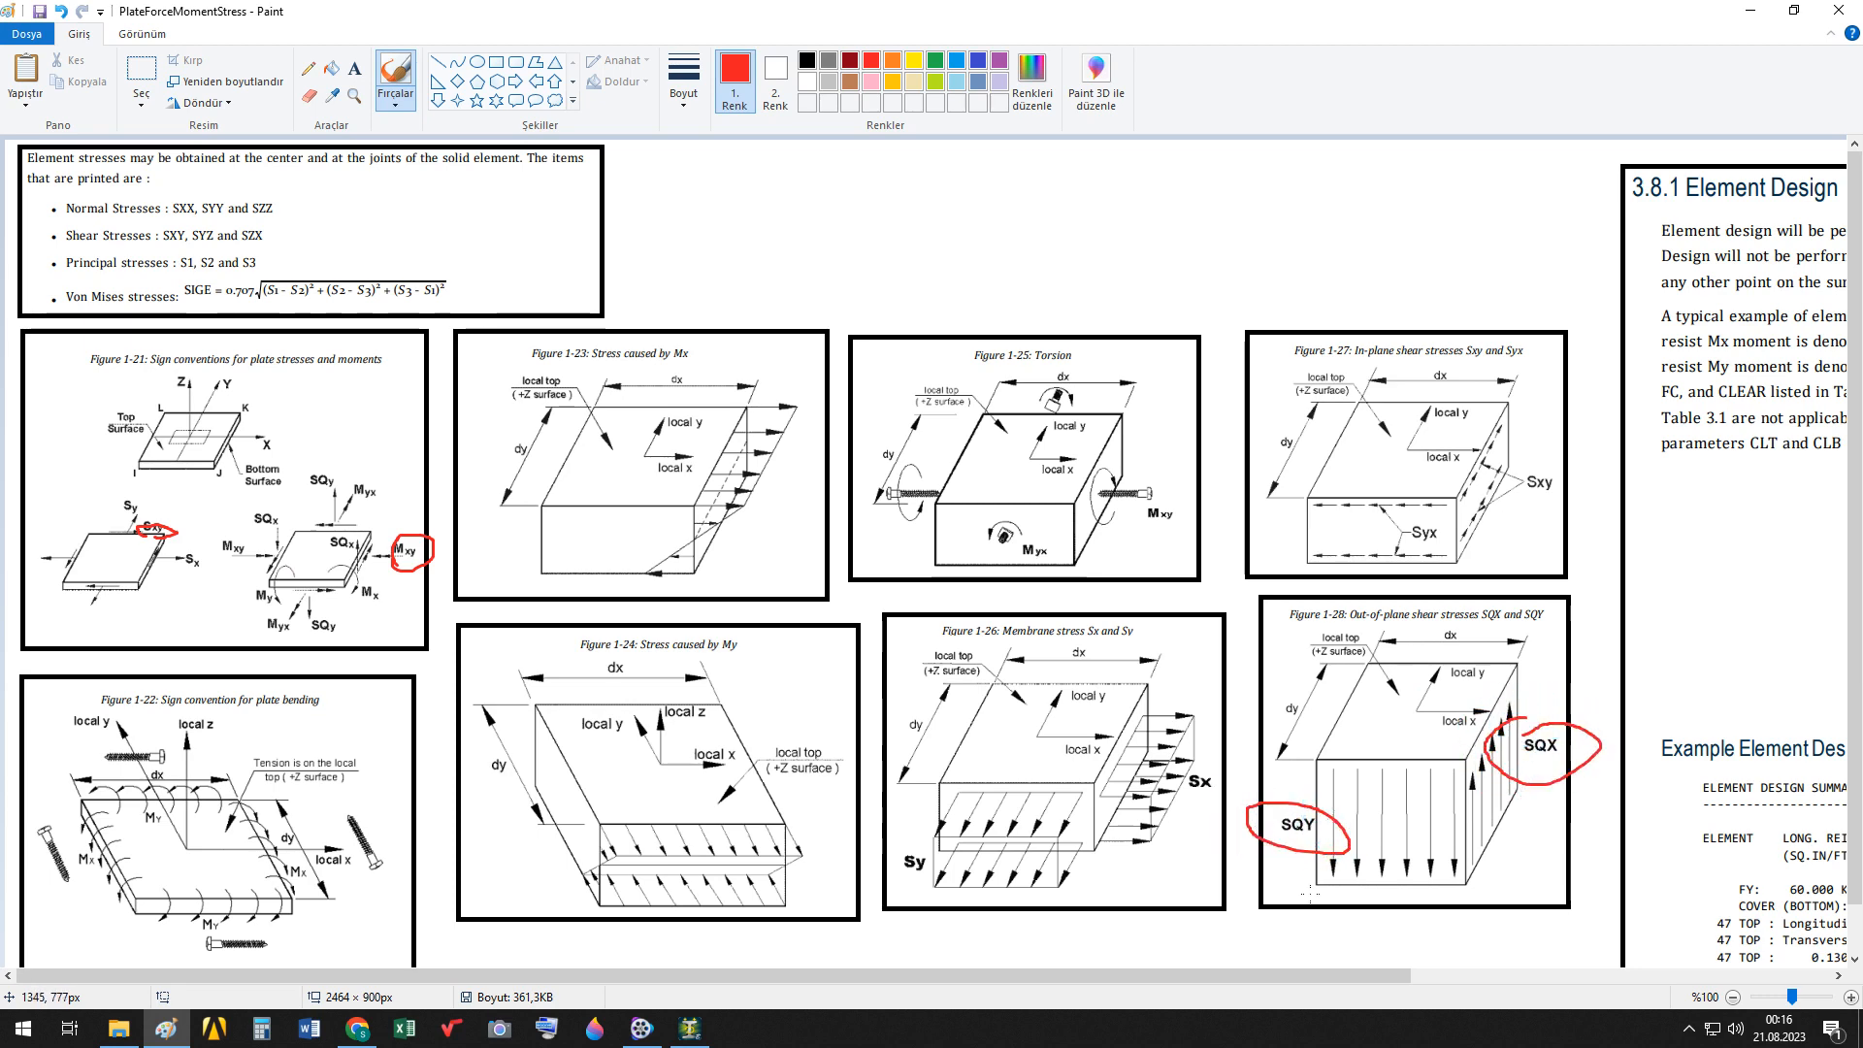
Return to STAAD.Pro and display the Tau Max Top and Tau Max Bottom contours of the plate one at a time
left_click(689, 1029)
left_click(1194, 355)
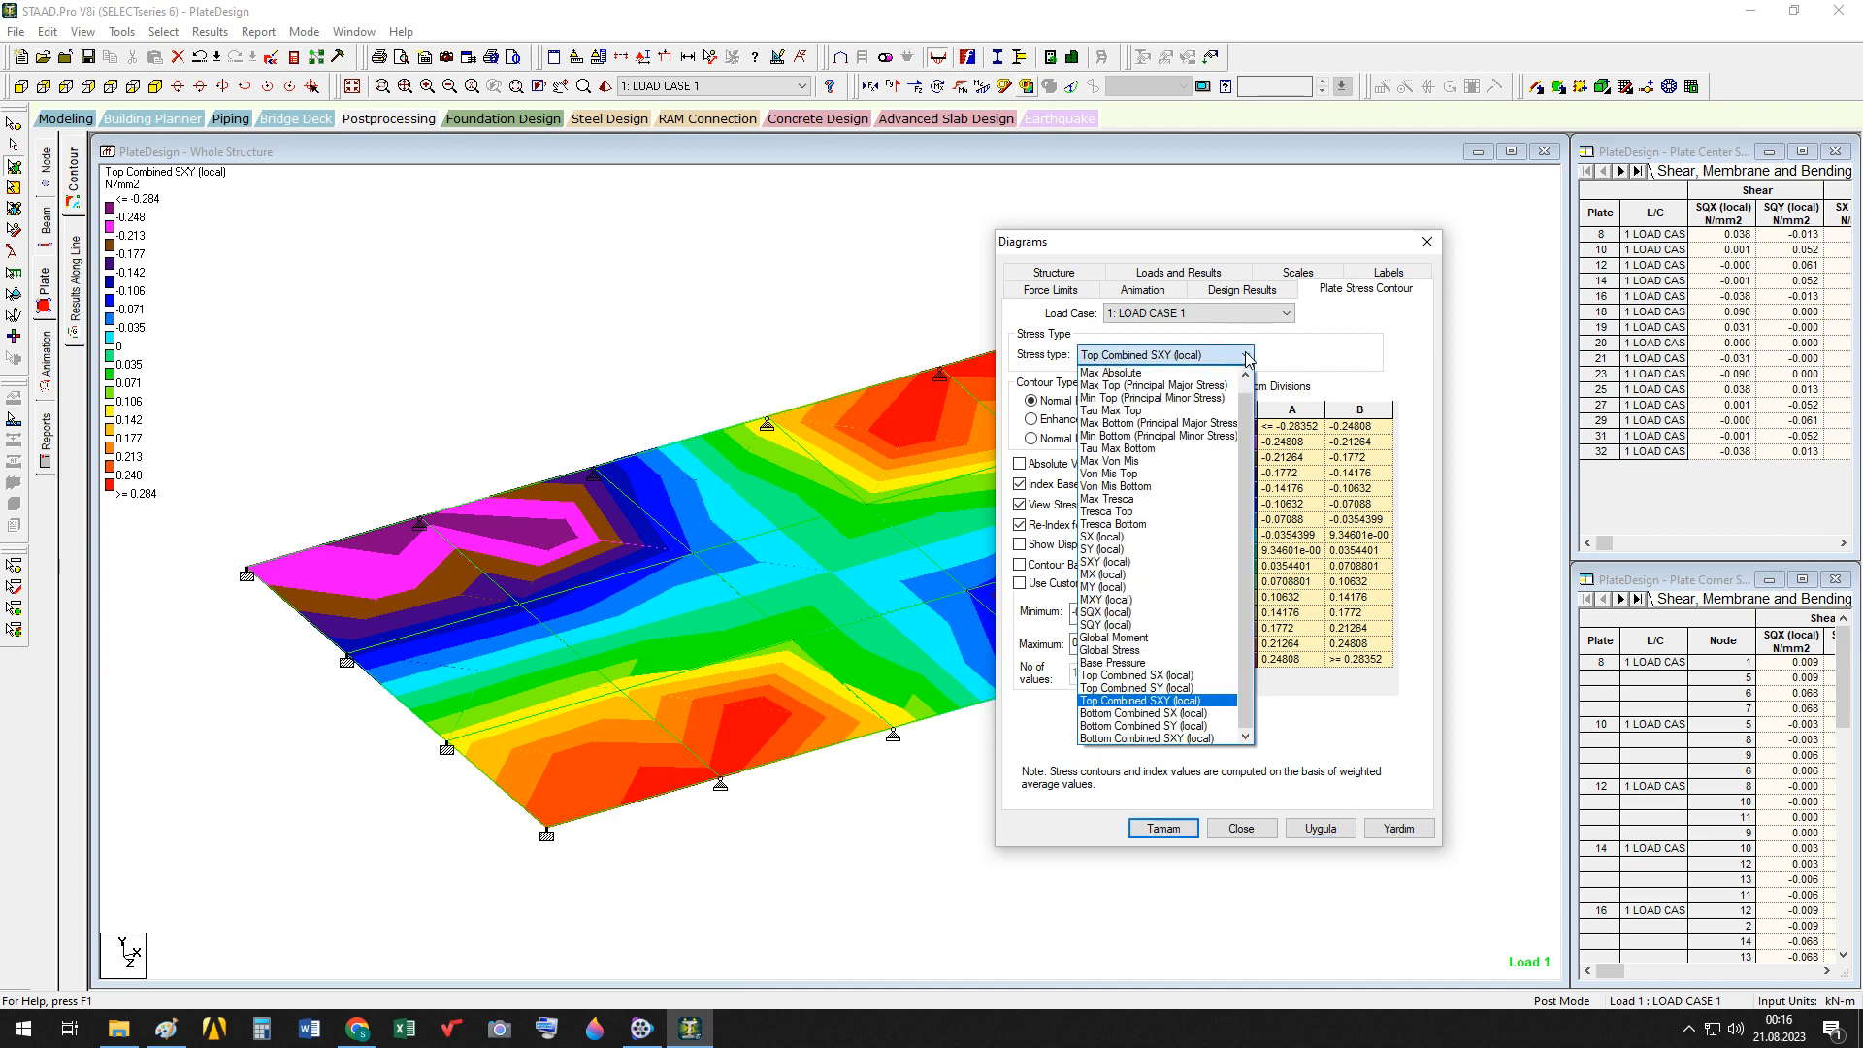
left_click(1135, 410)
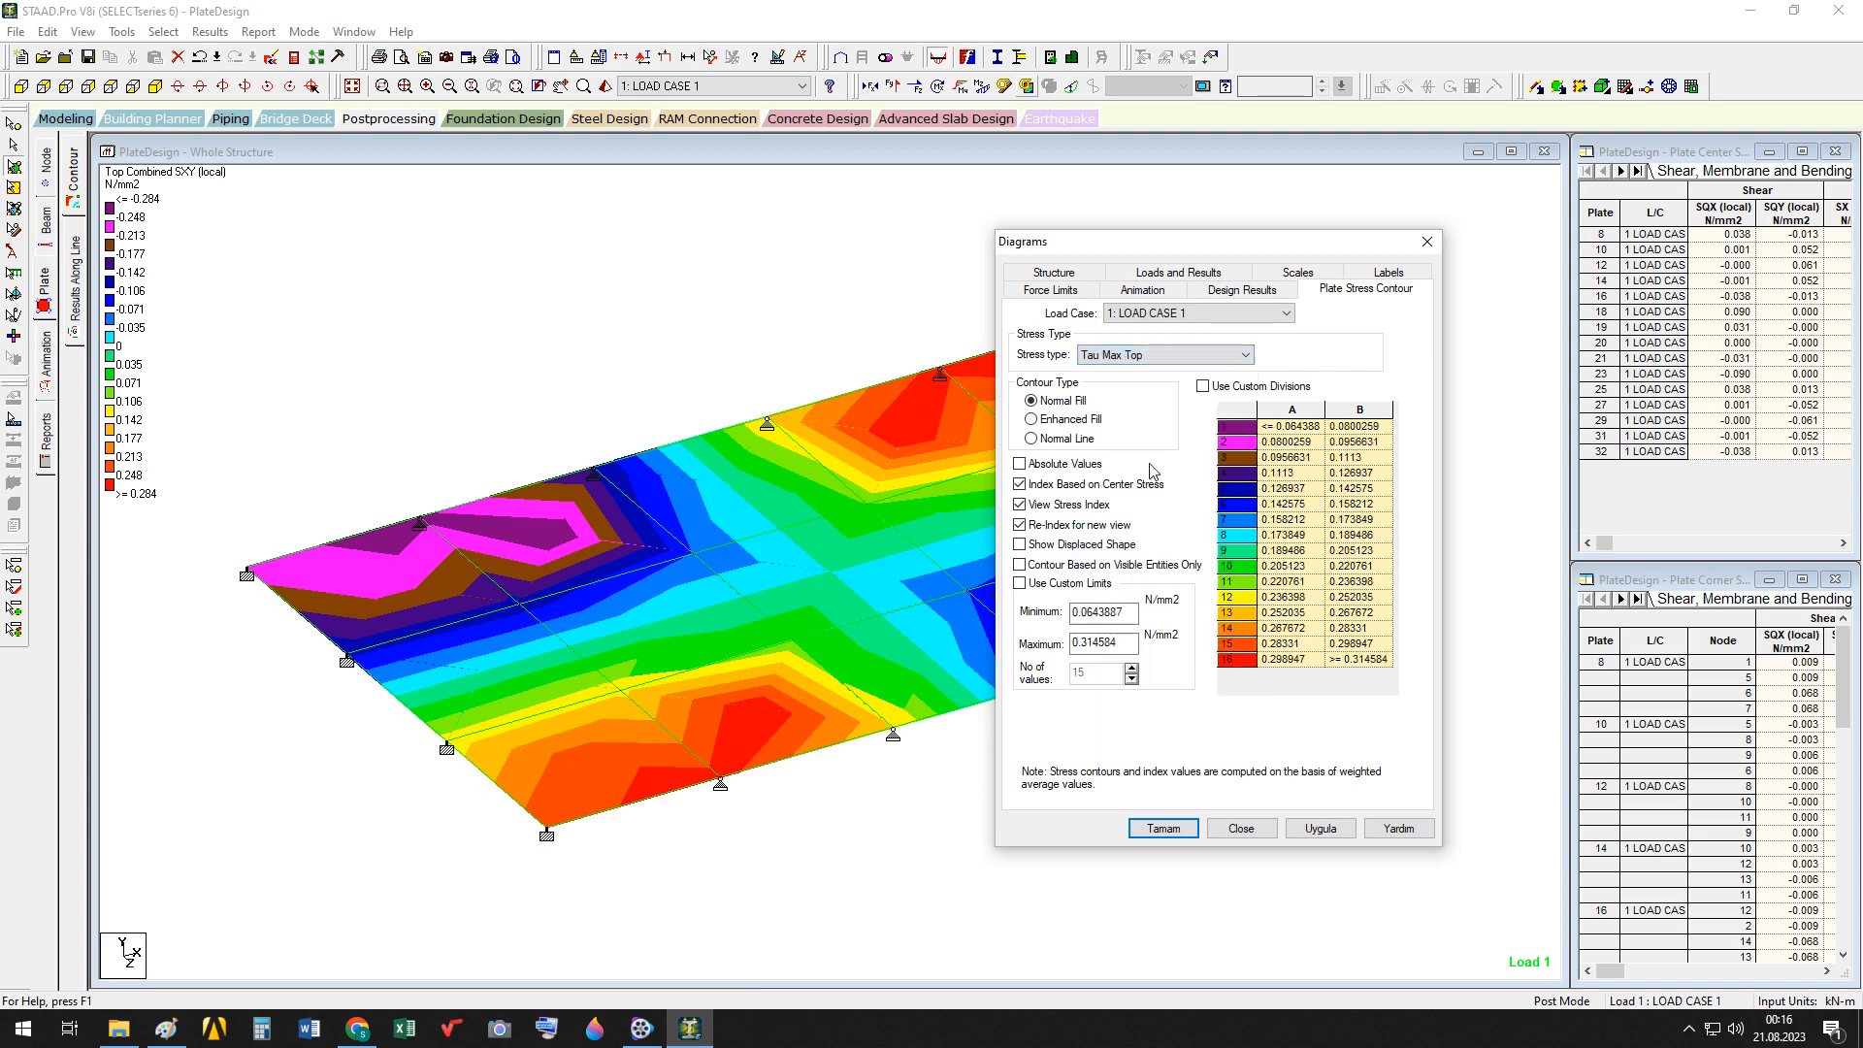
left_click(1320, 830)
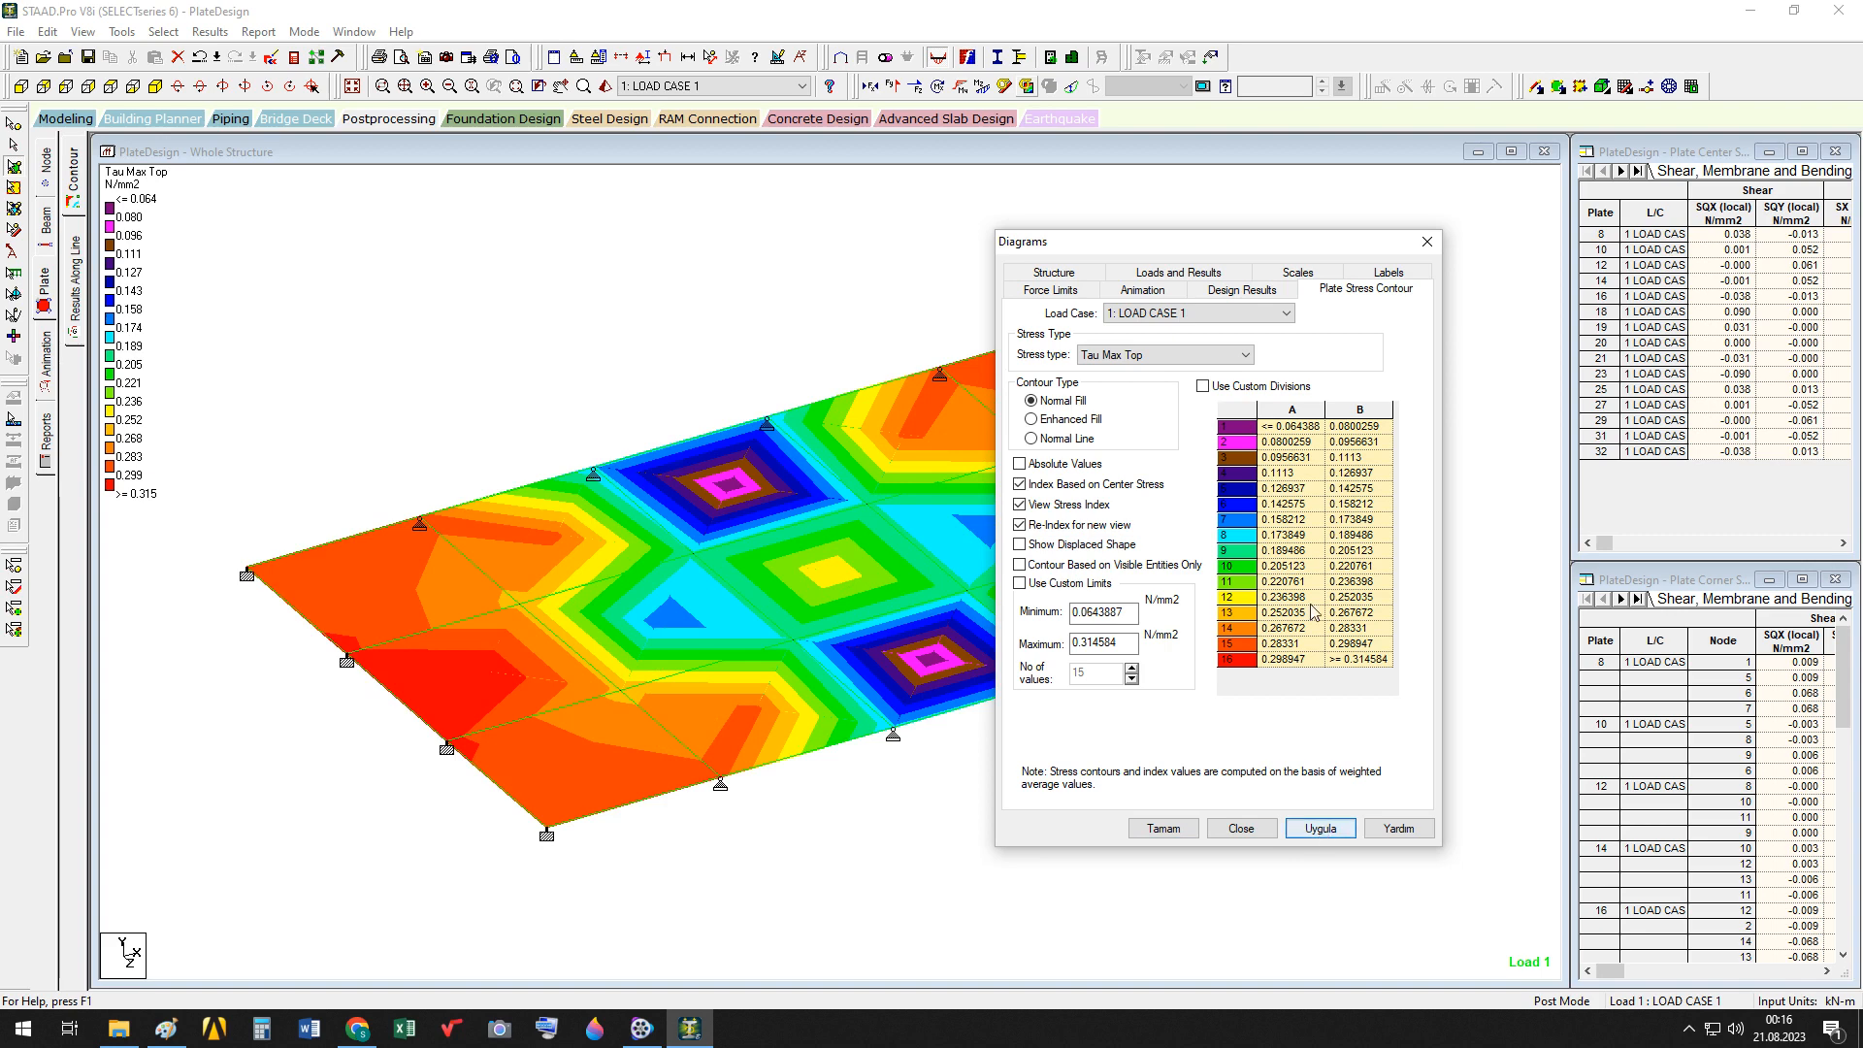
left_click(1246, 355)
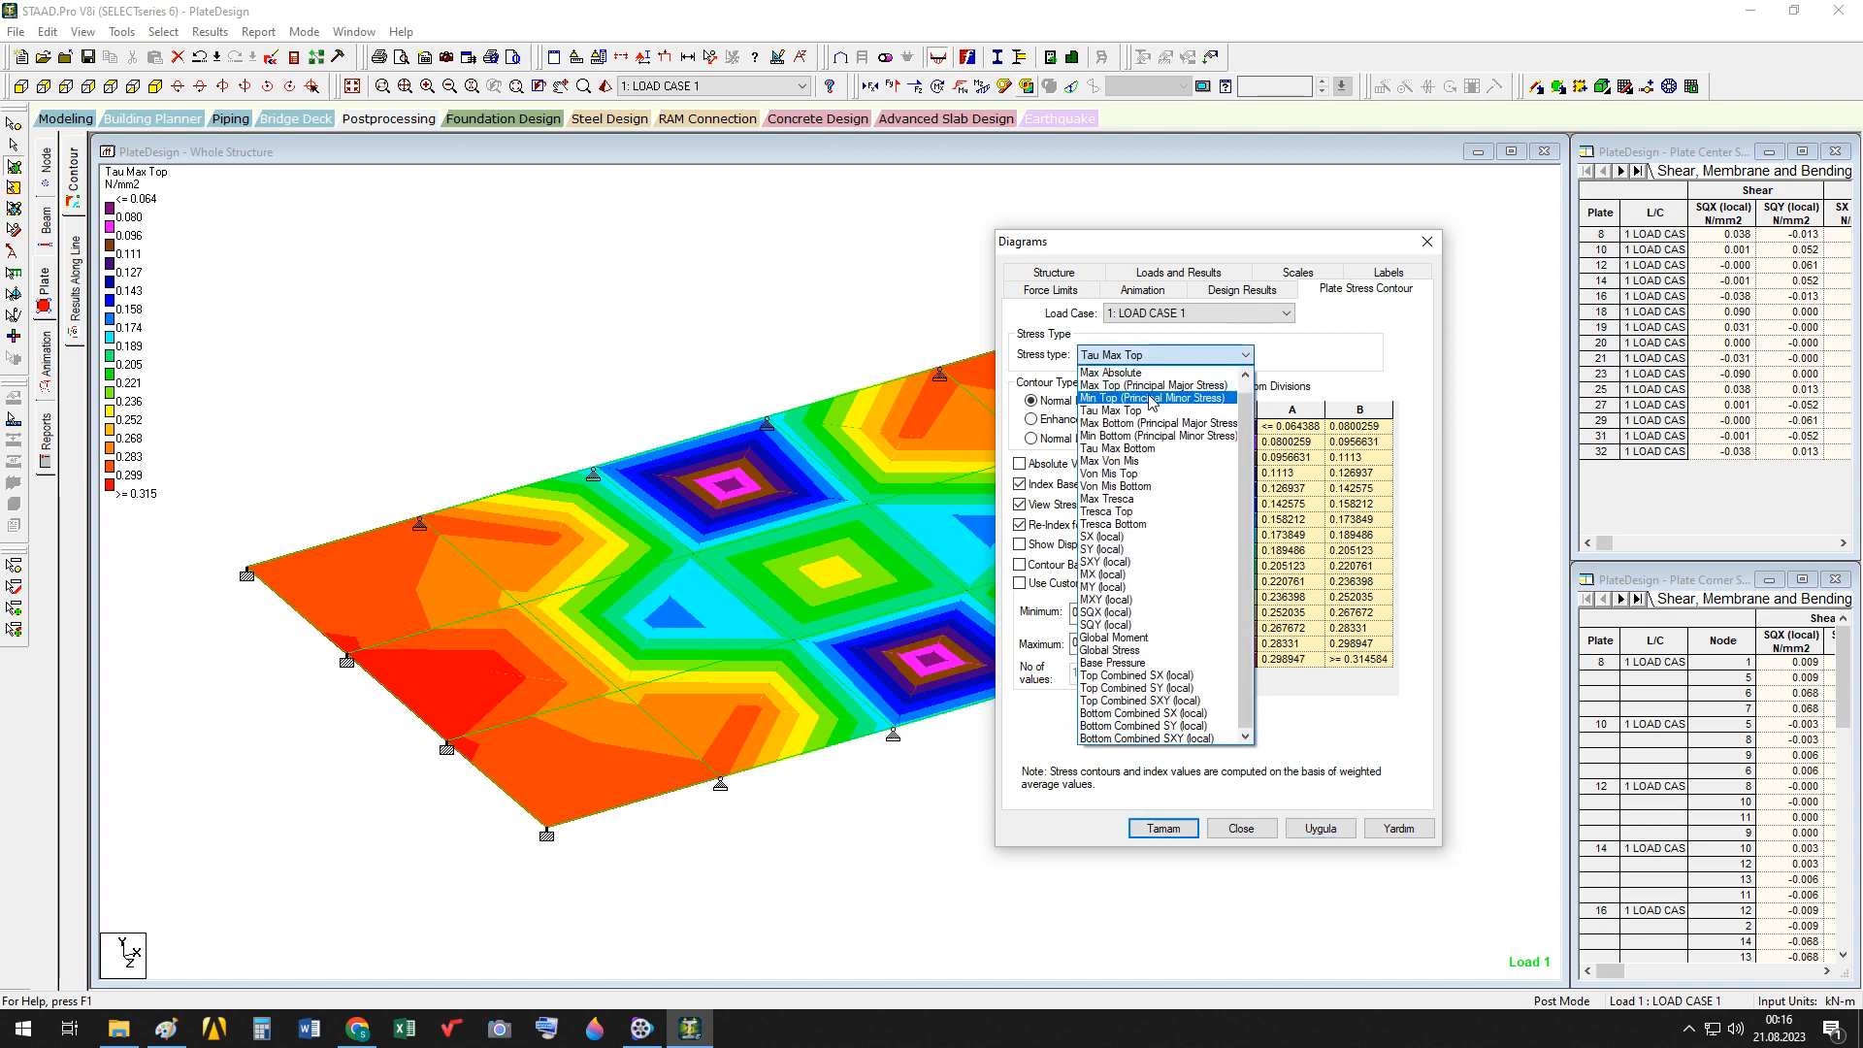
left_click(1141, 449)
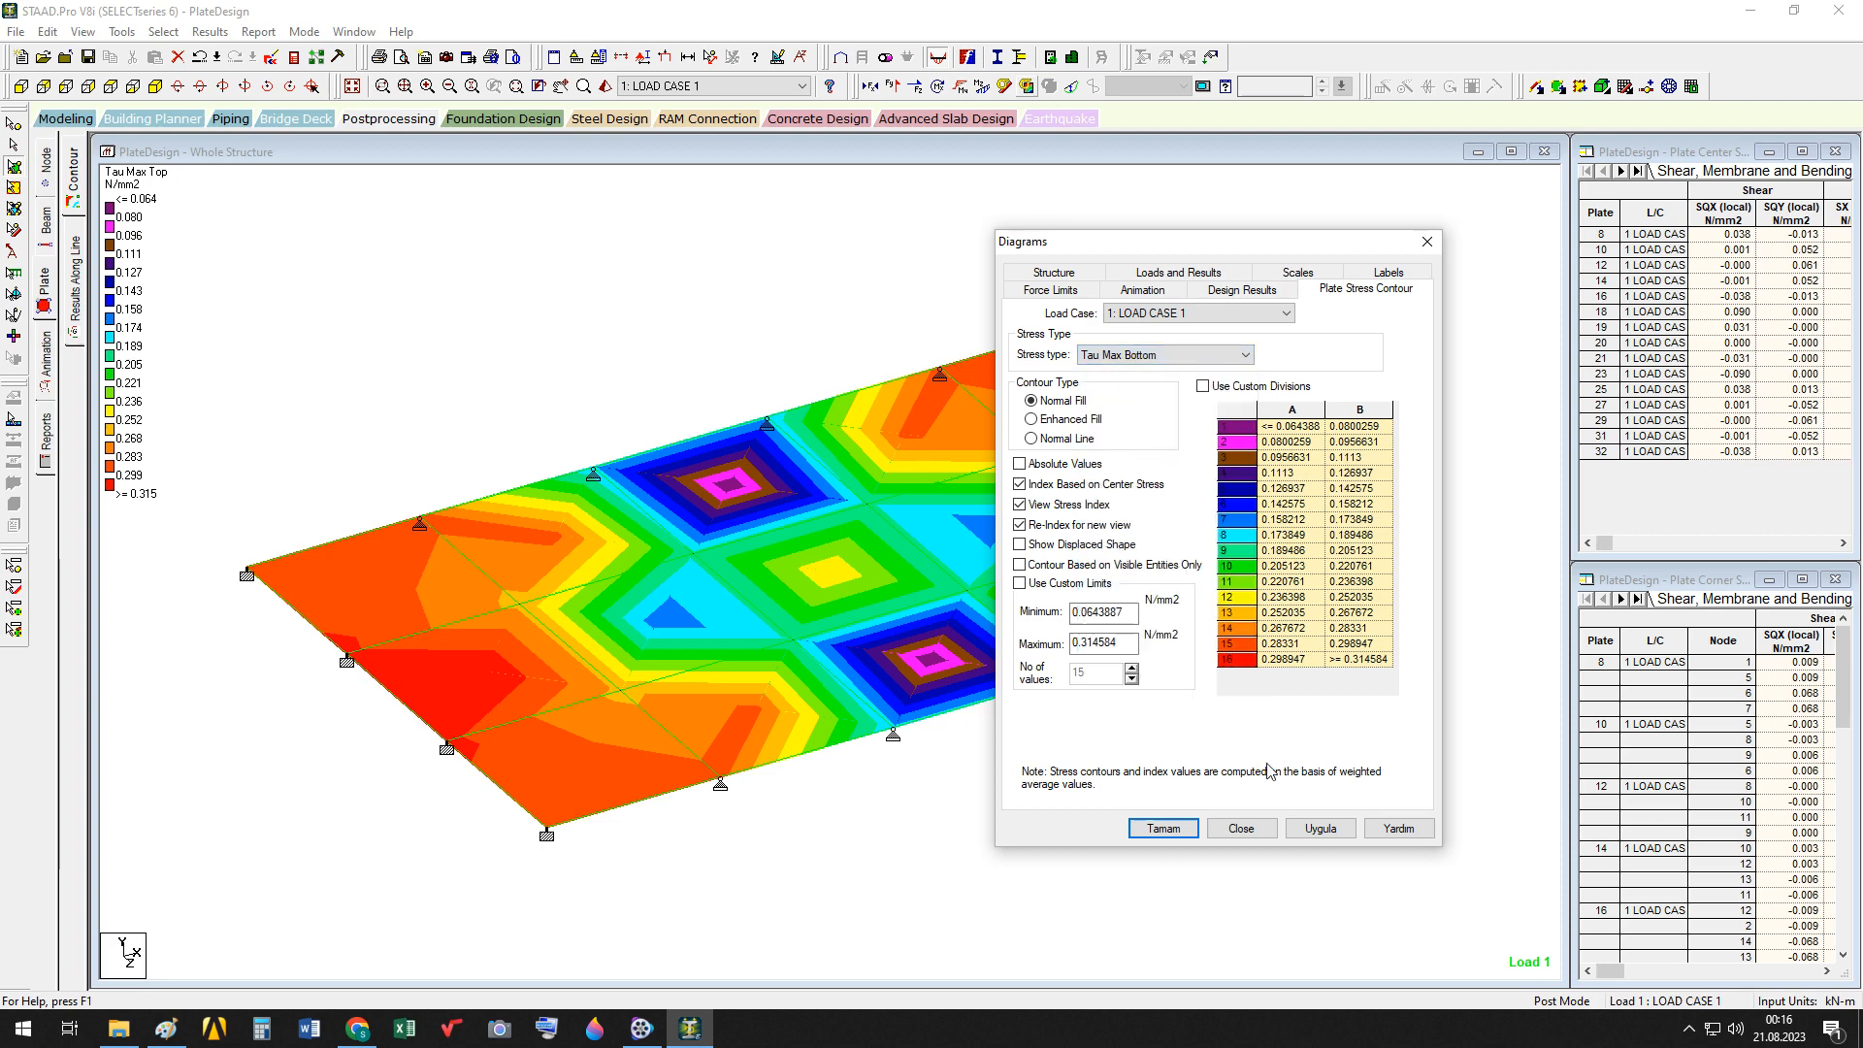
left_click(1322, 829)
left_click(1245, 356)
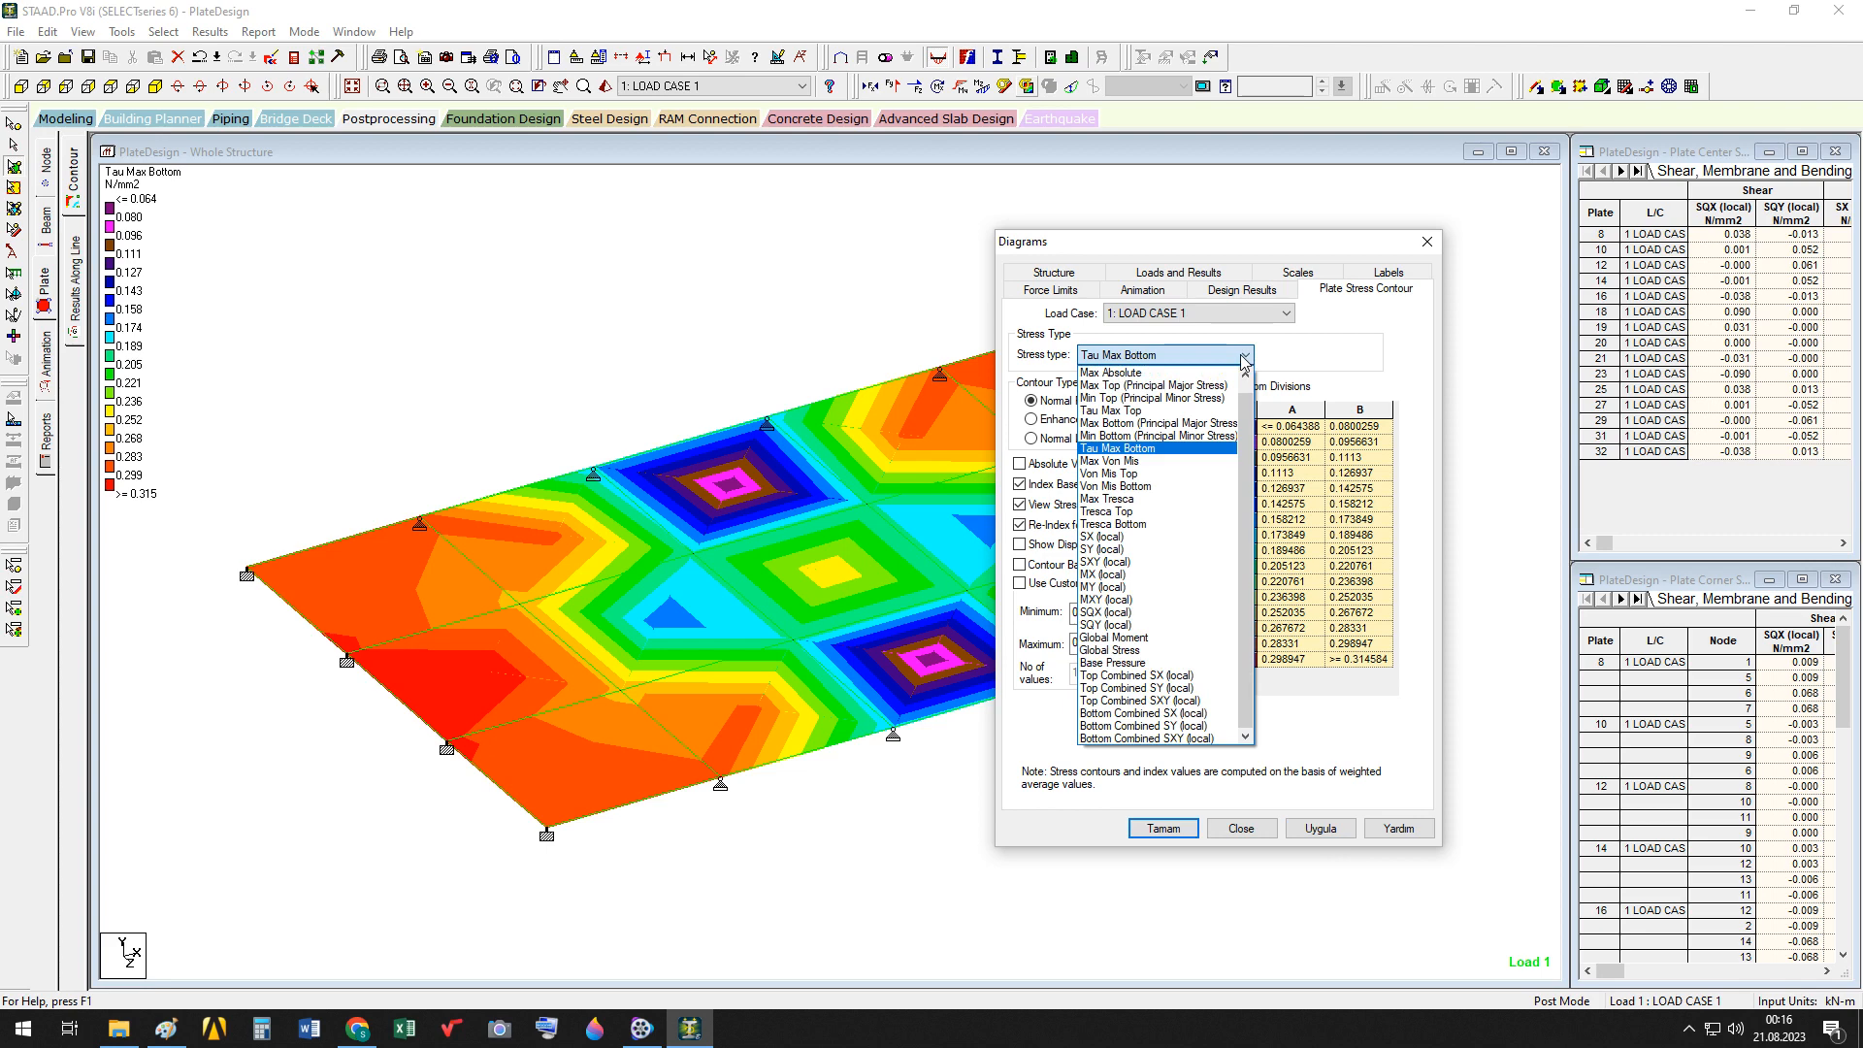
left_click(1245, 357)
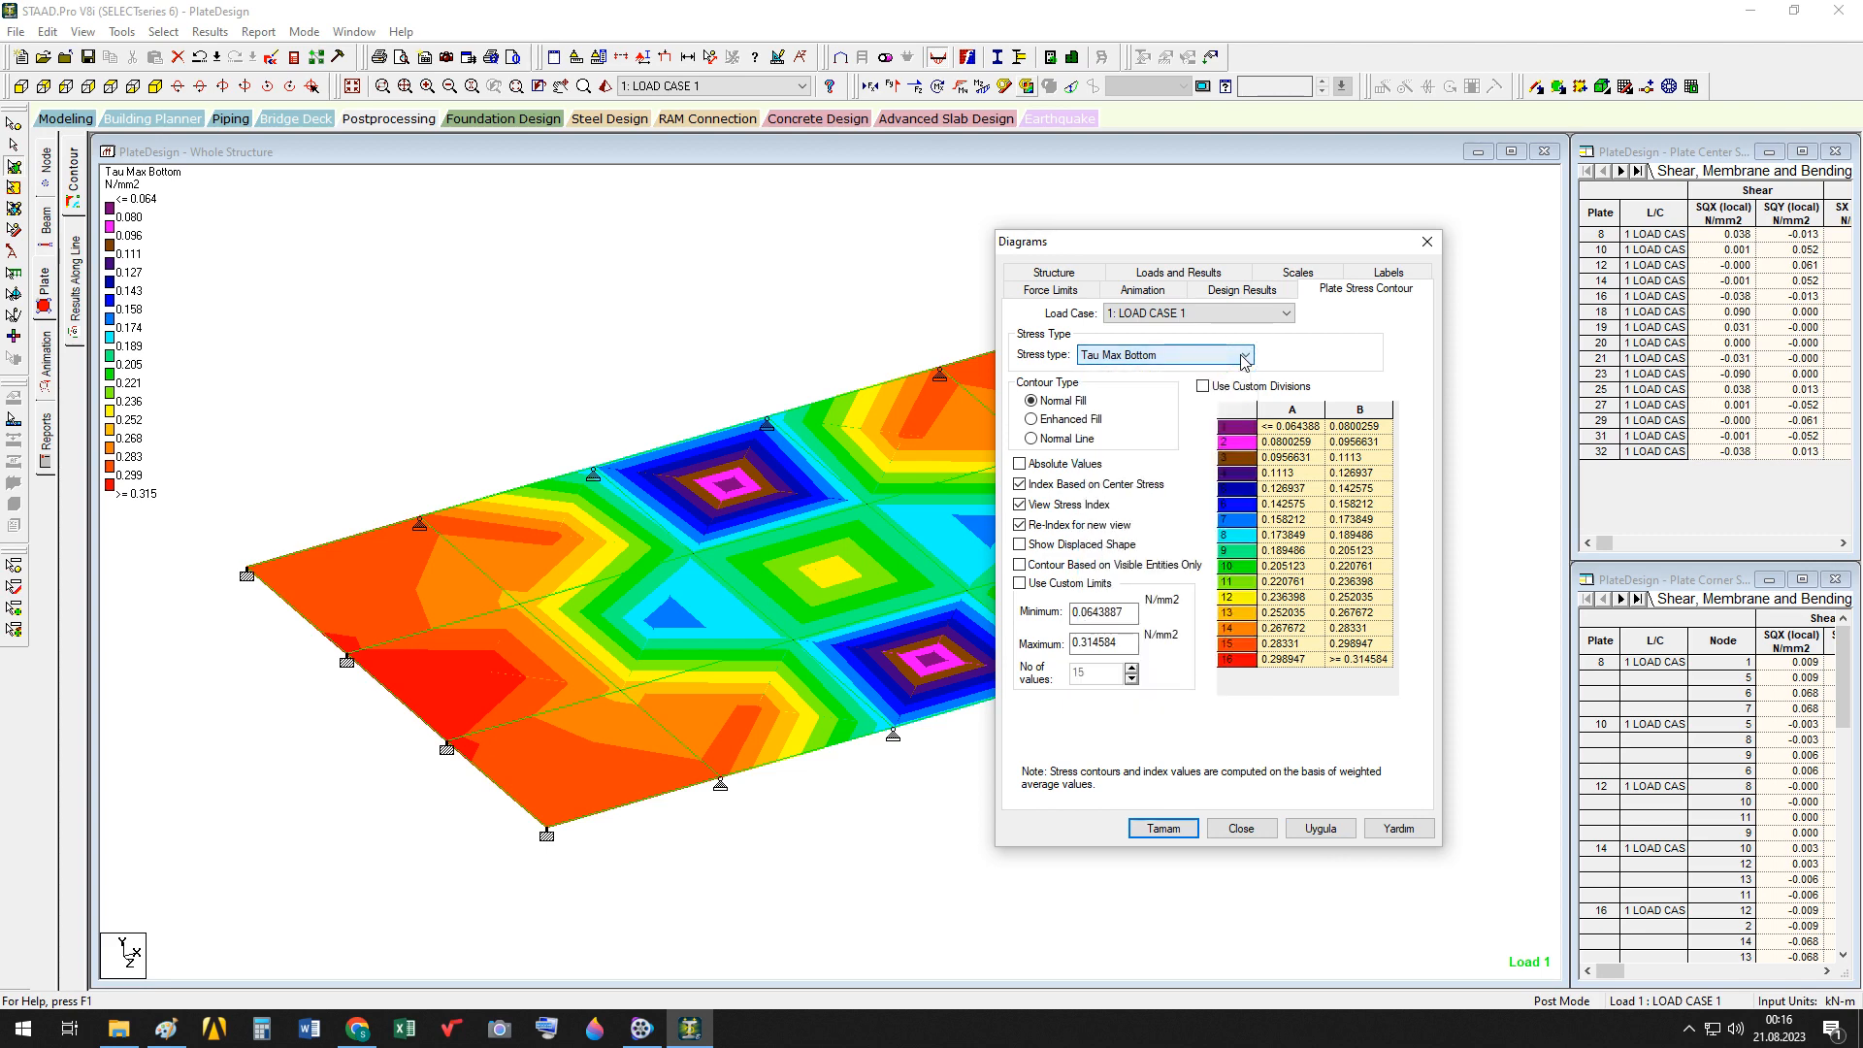
Consult the stress figures in Paint, then show STAAD.Pro's Tau Max Bottom contour as Enhanced Fill, Normal Line and Normal Fill in turn
left_click(169, 1030)
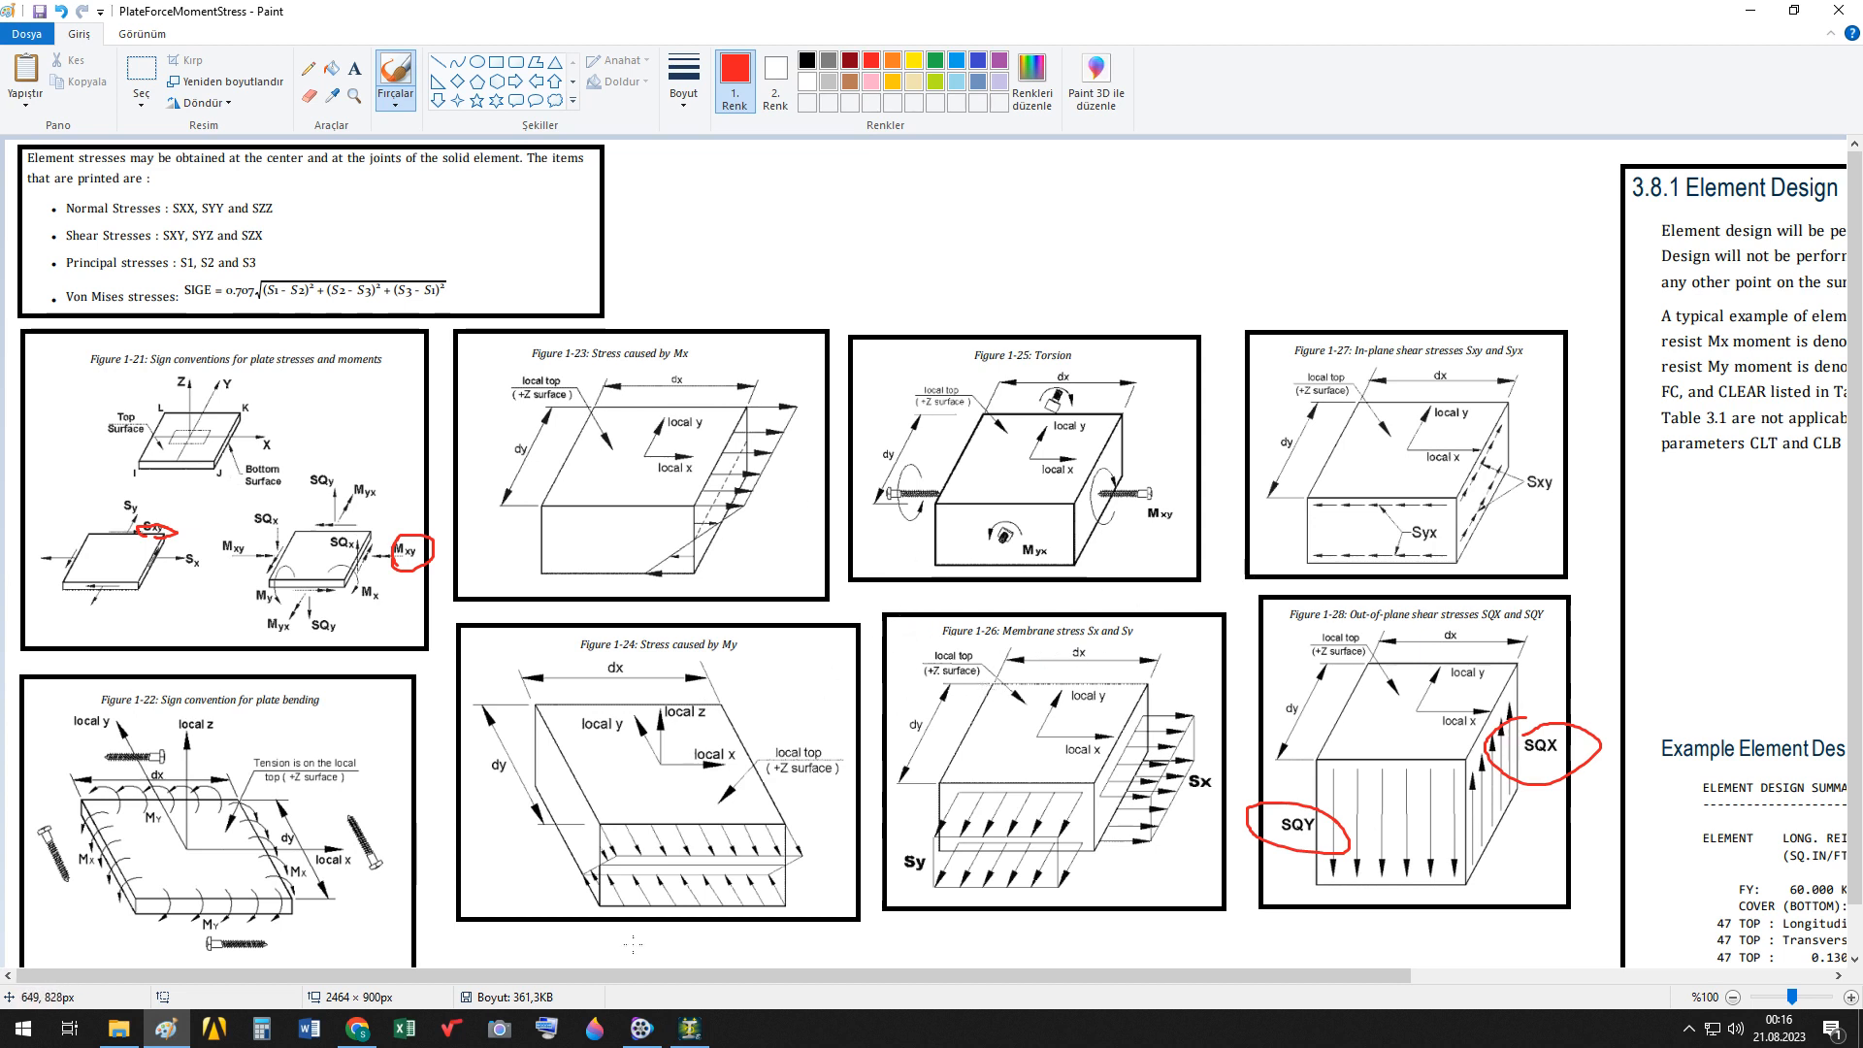
left_click(690, 1029)
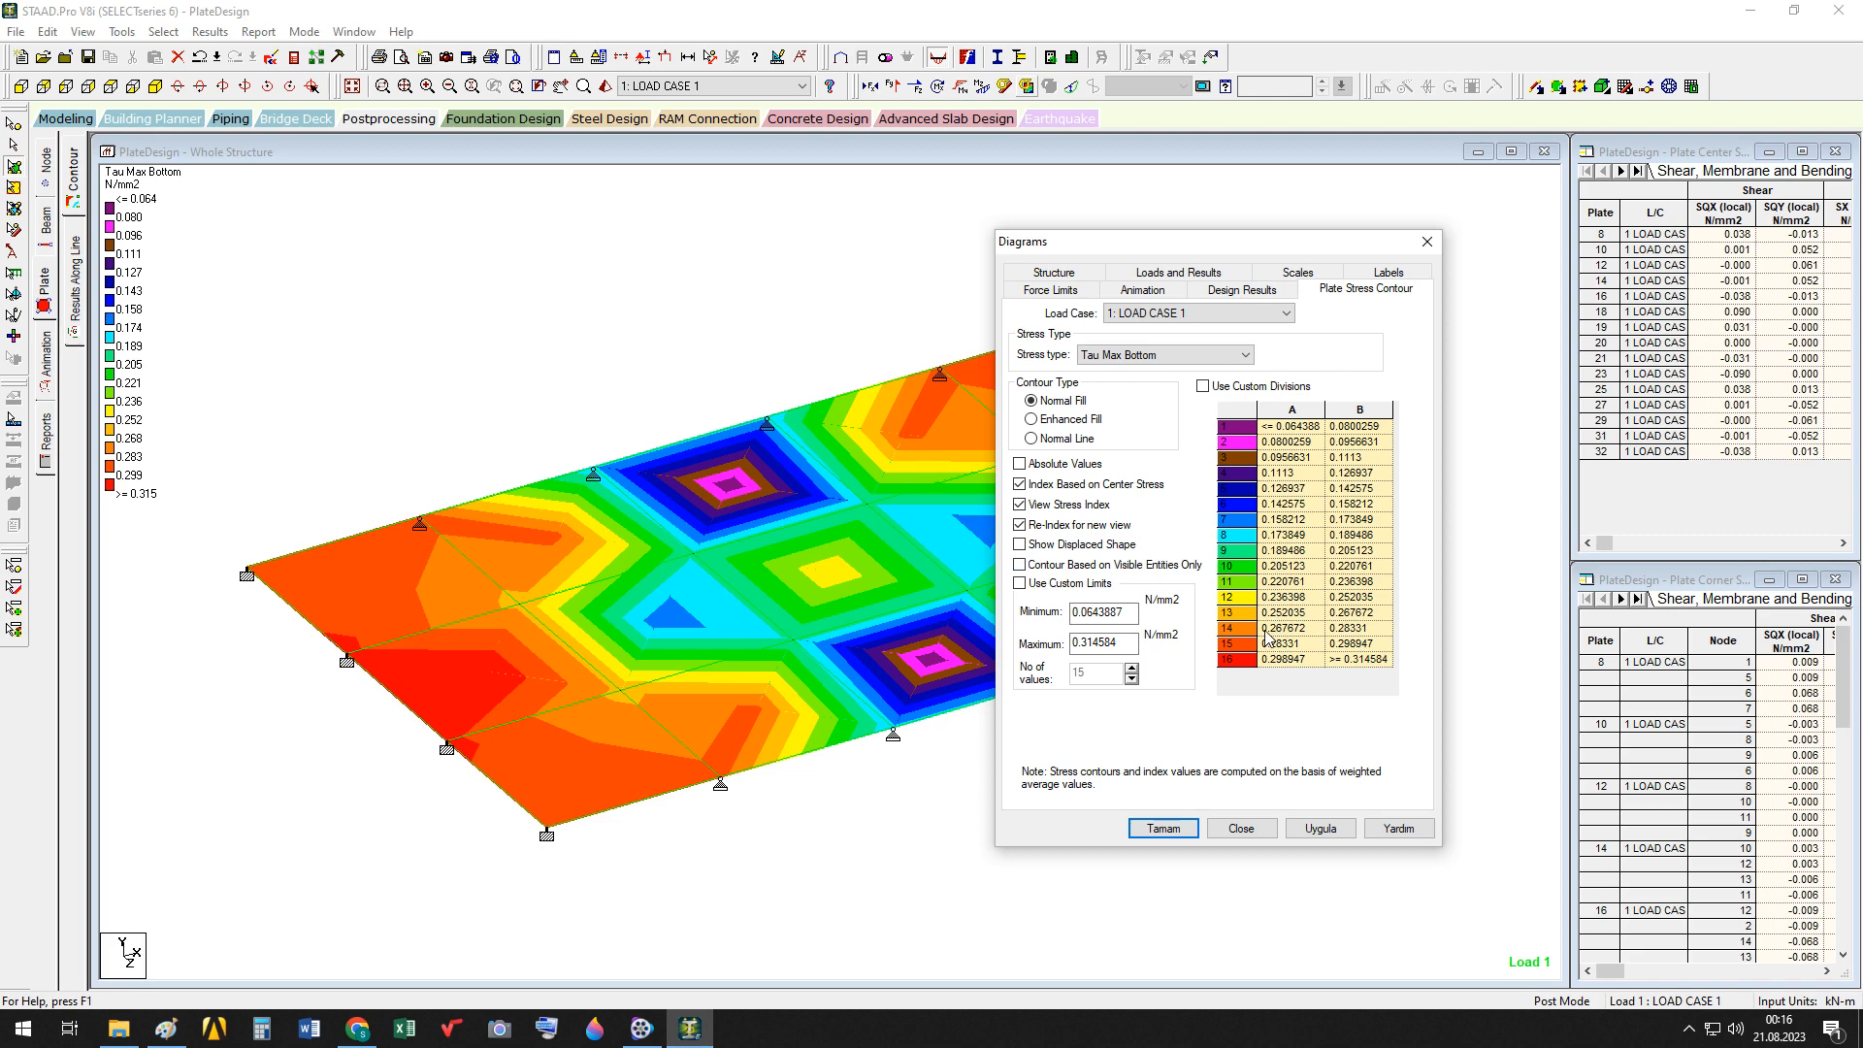
left_click(1073, 426)
left_click(1328, 831)
left_click(1065, 439)
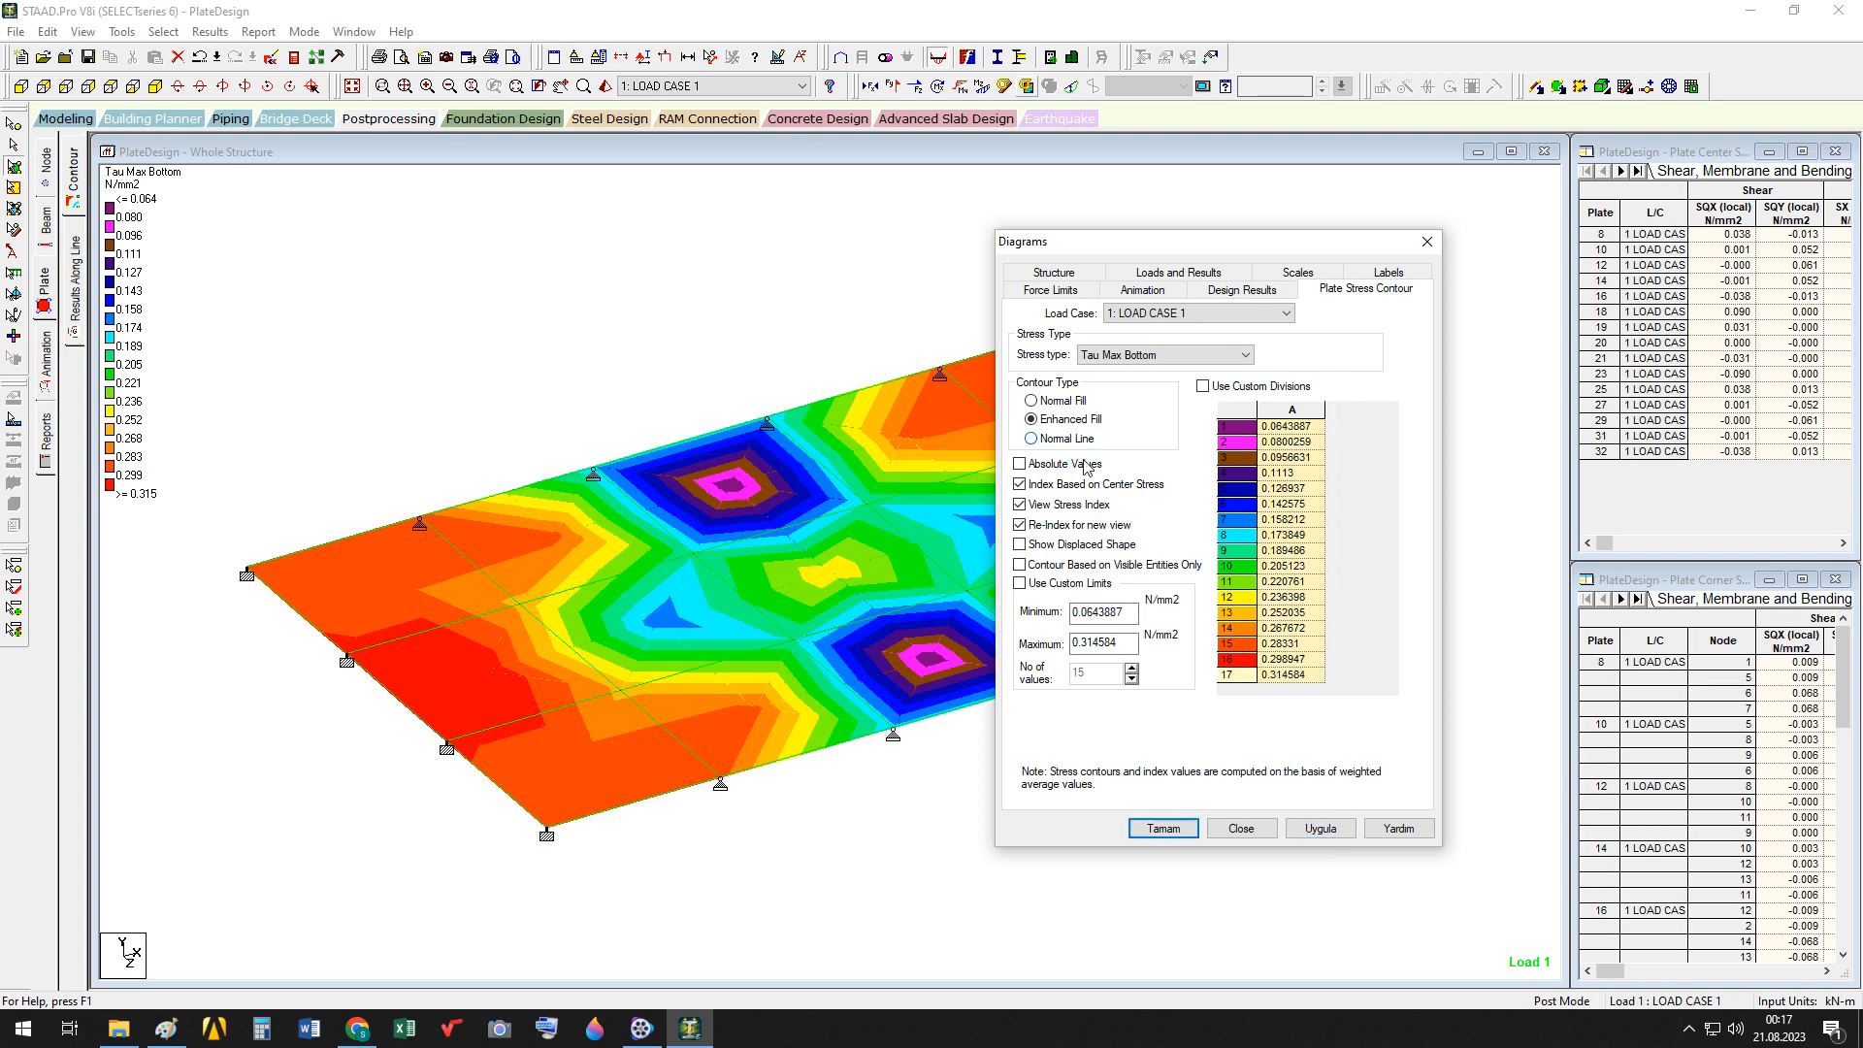
left_click(1320, 828)
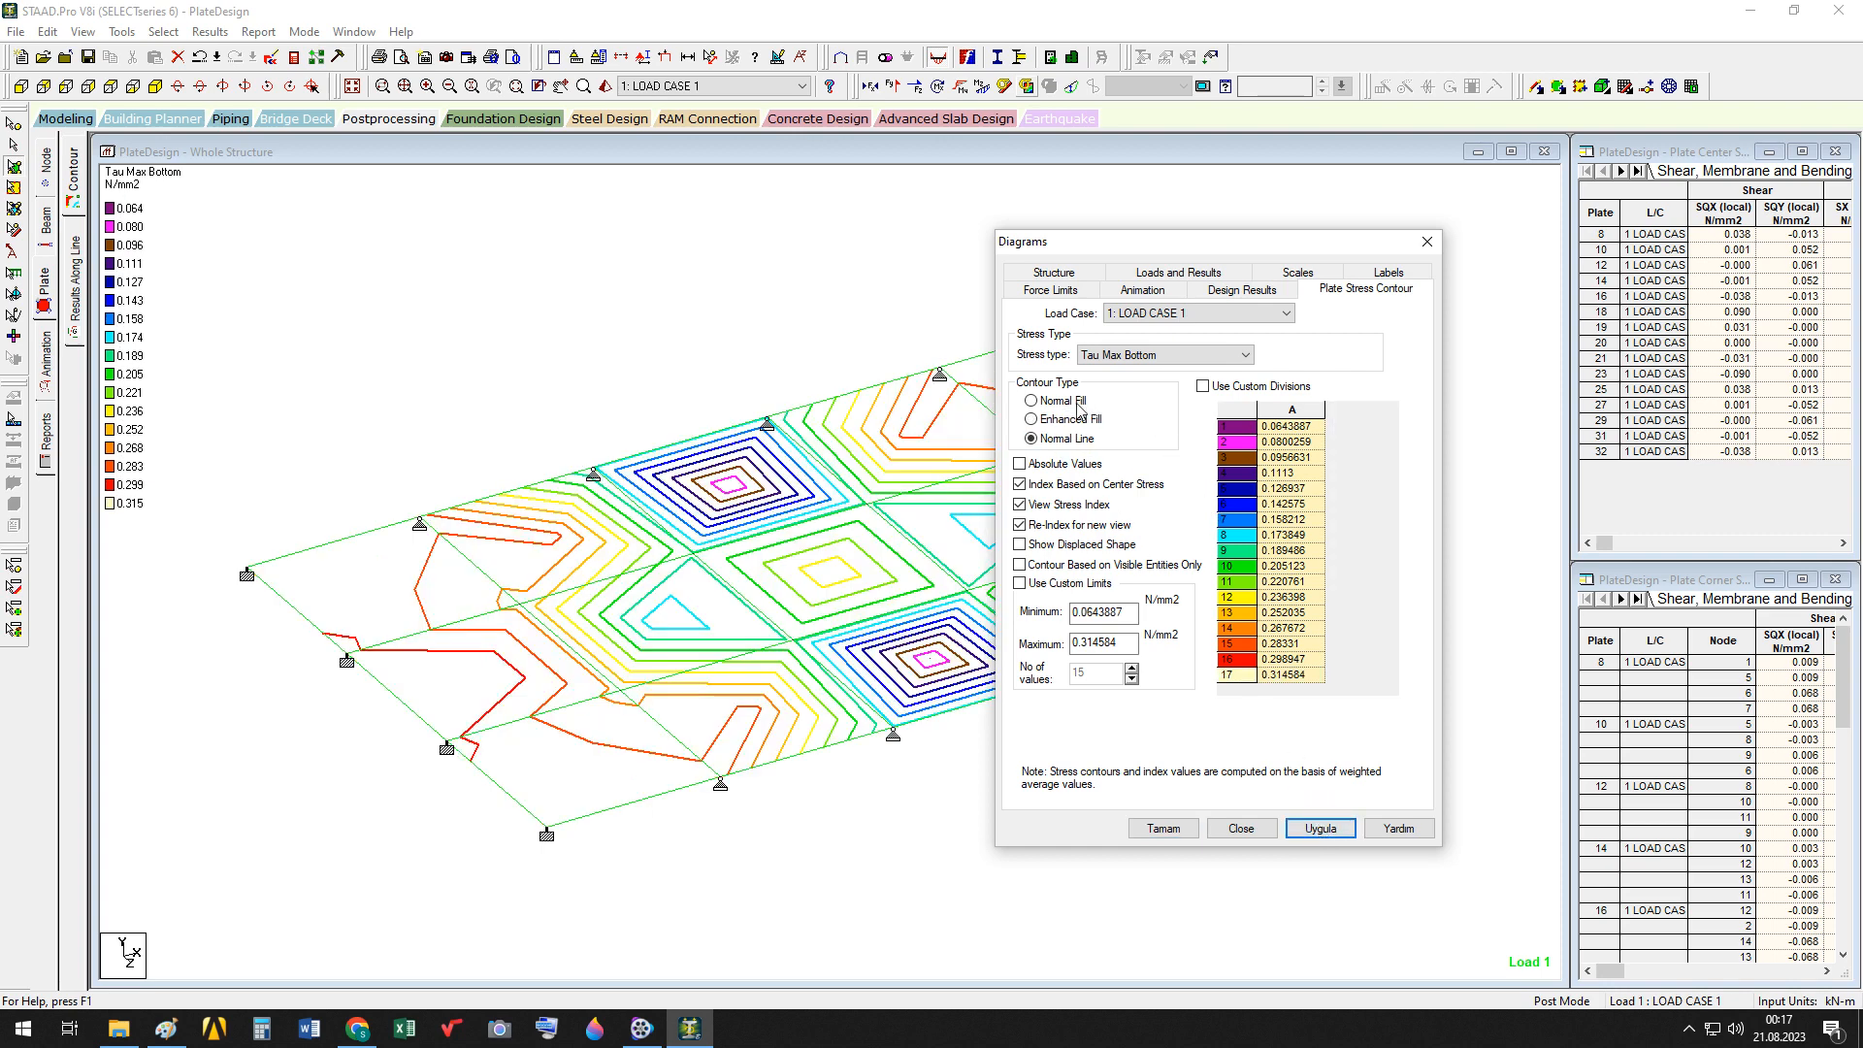
left_click(1067, 400)
left_click(1322, 831)
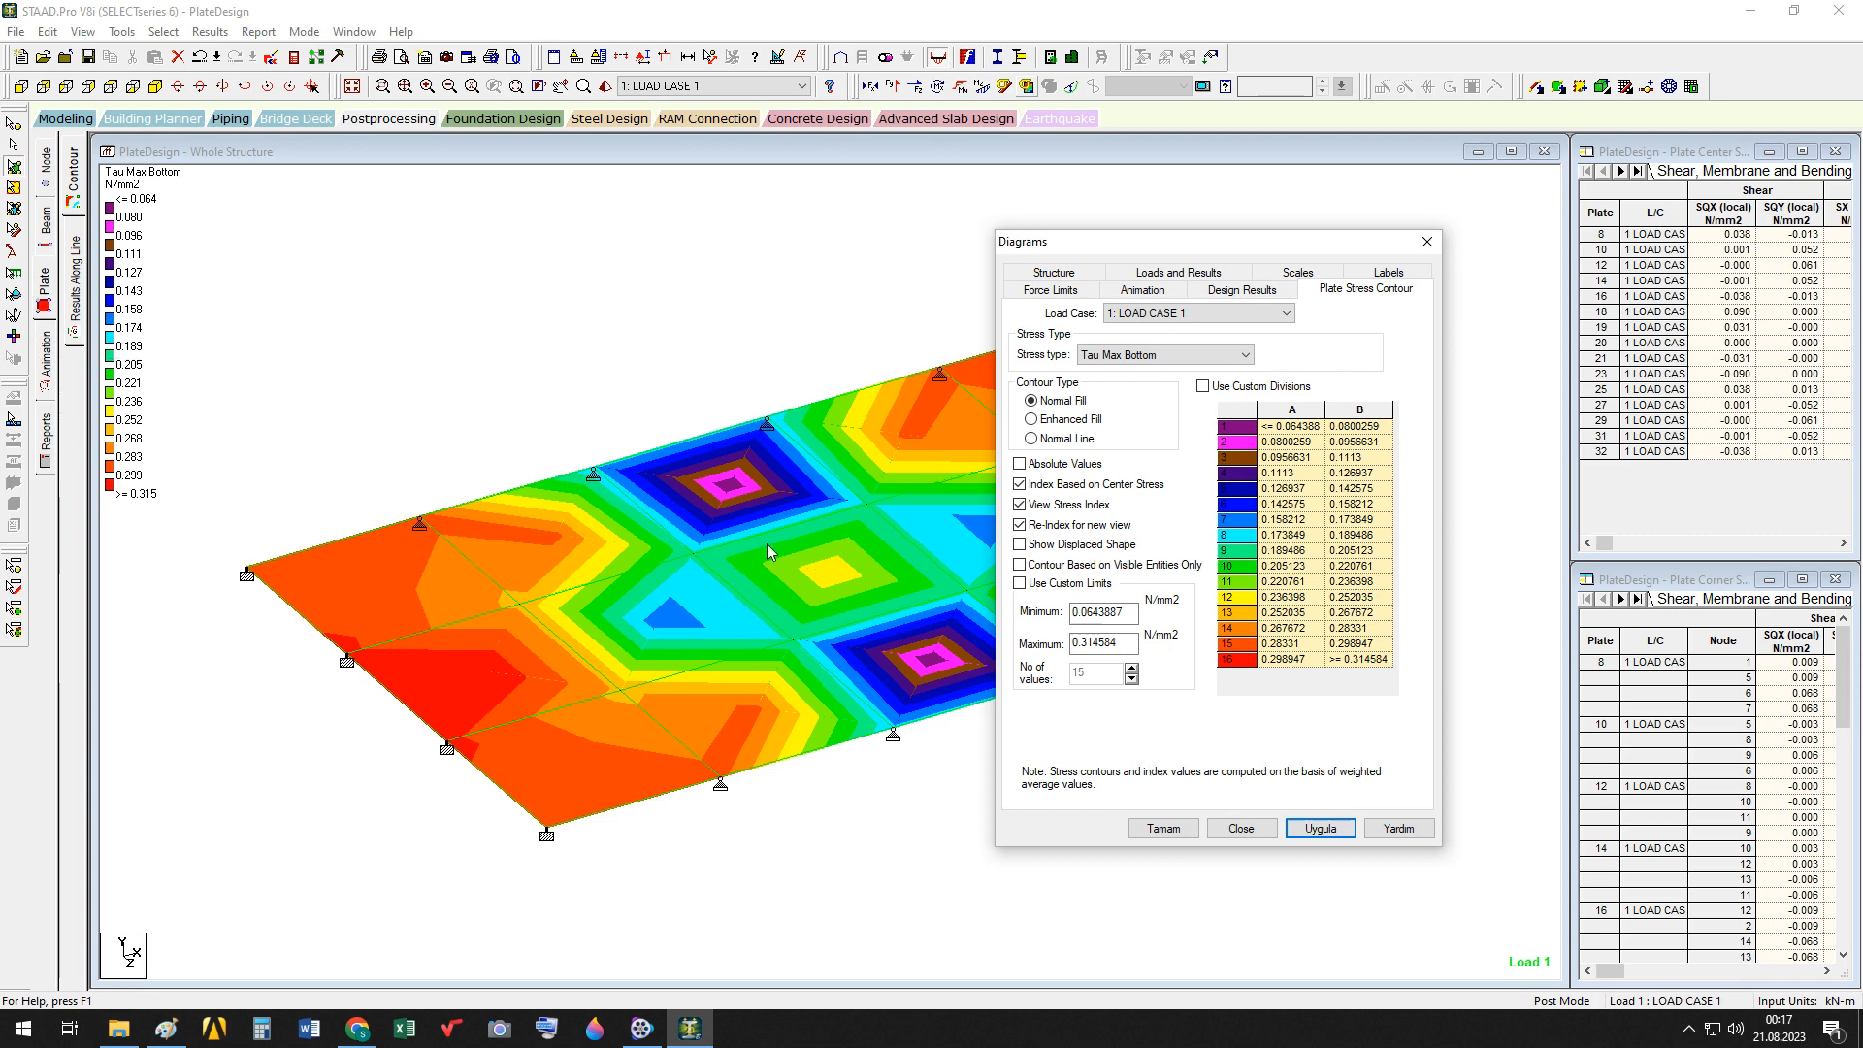
left_click(1241, 828)
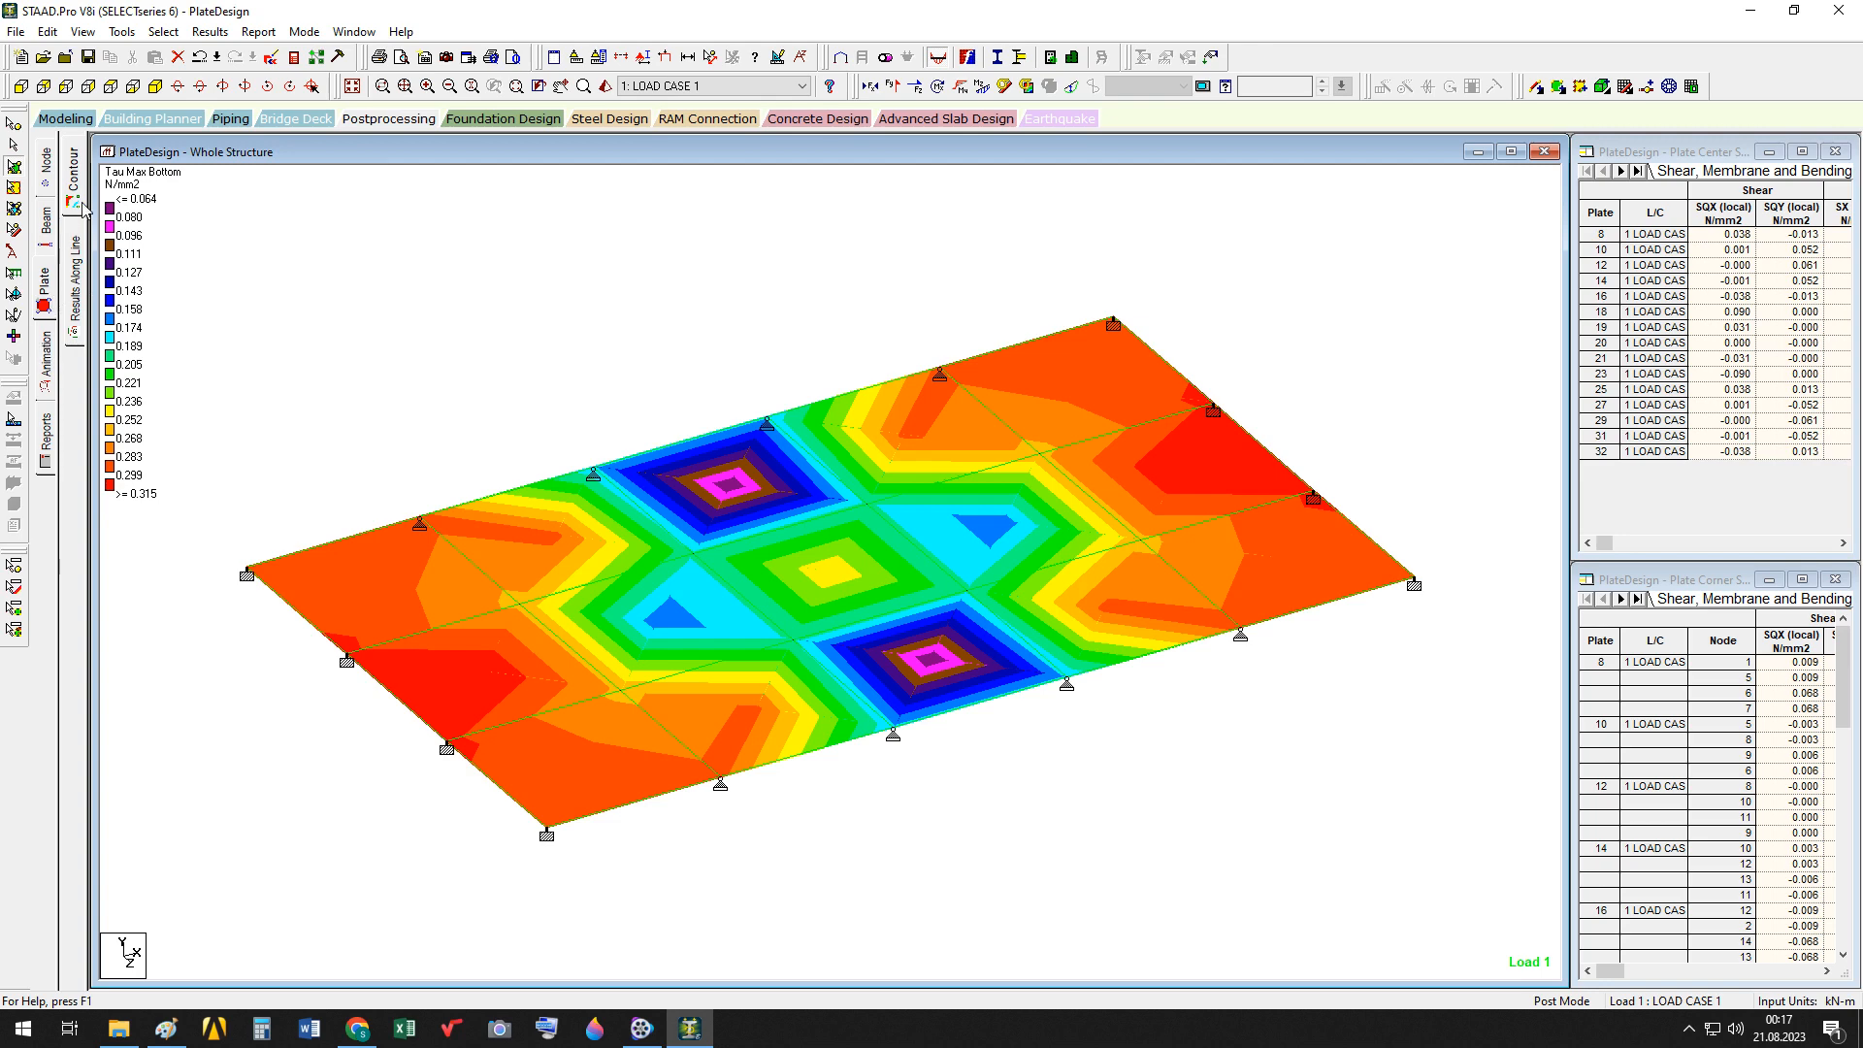
View the Results Along Line page, then run the Deflection animation of the plate and uncover the model
left_click(75, 281)
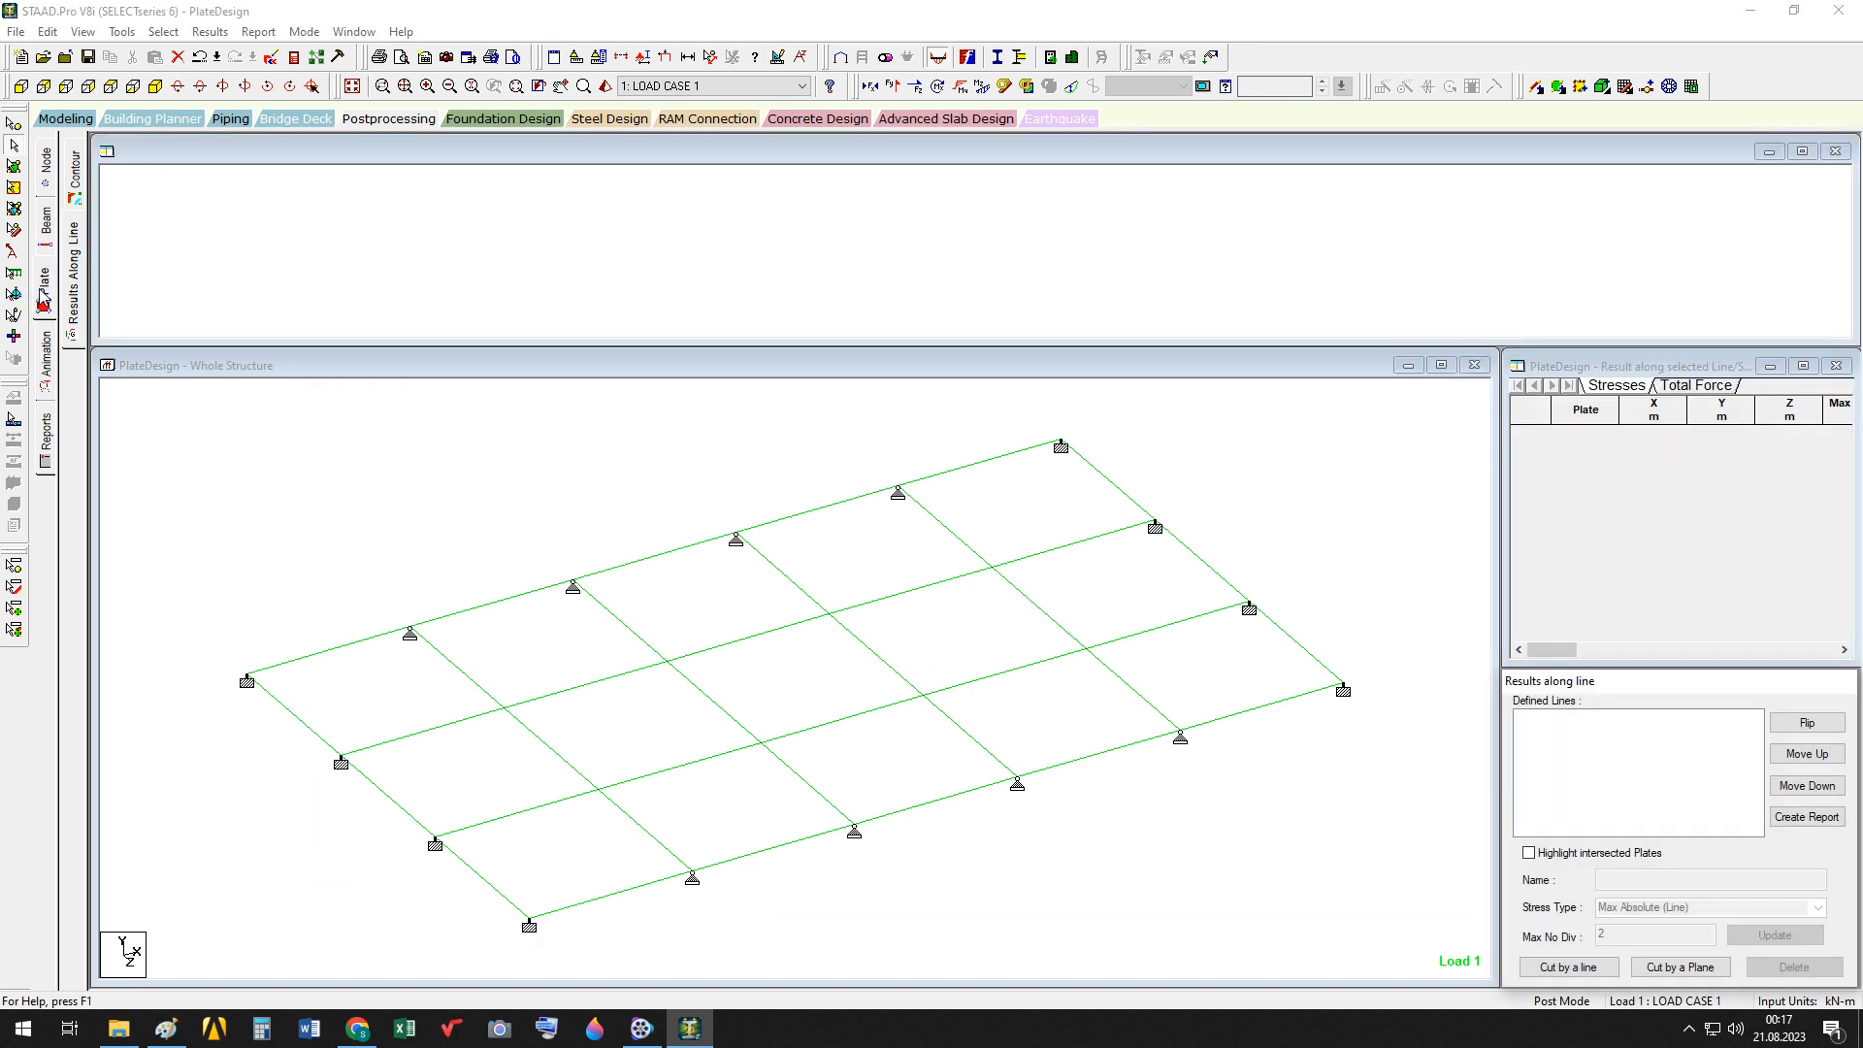
left_click(45, 356)
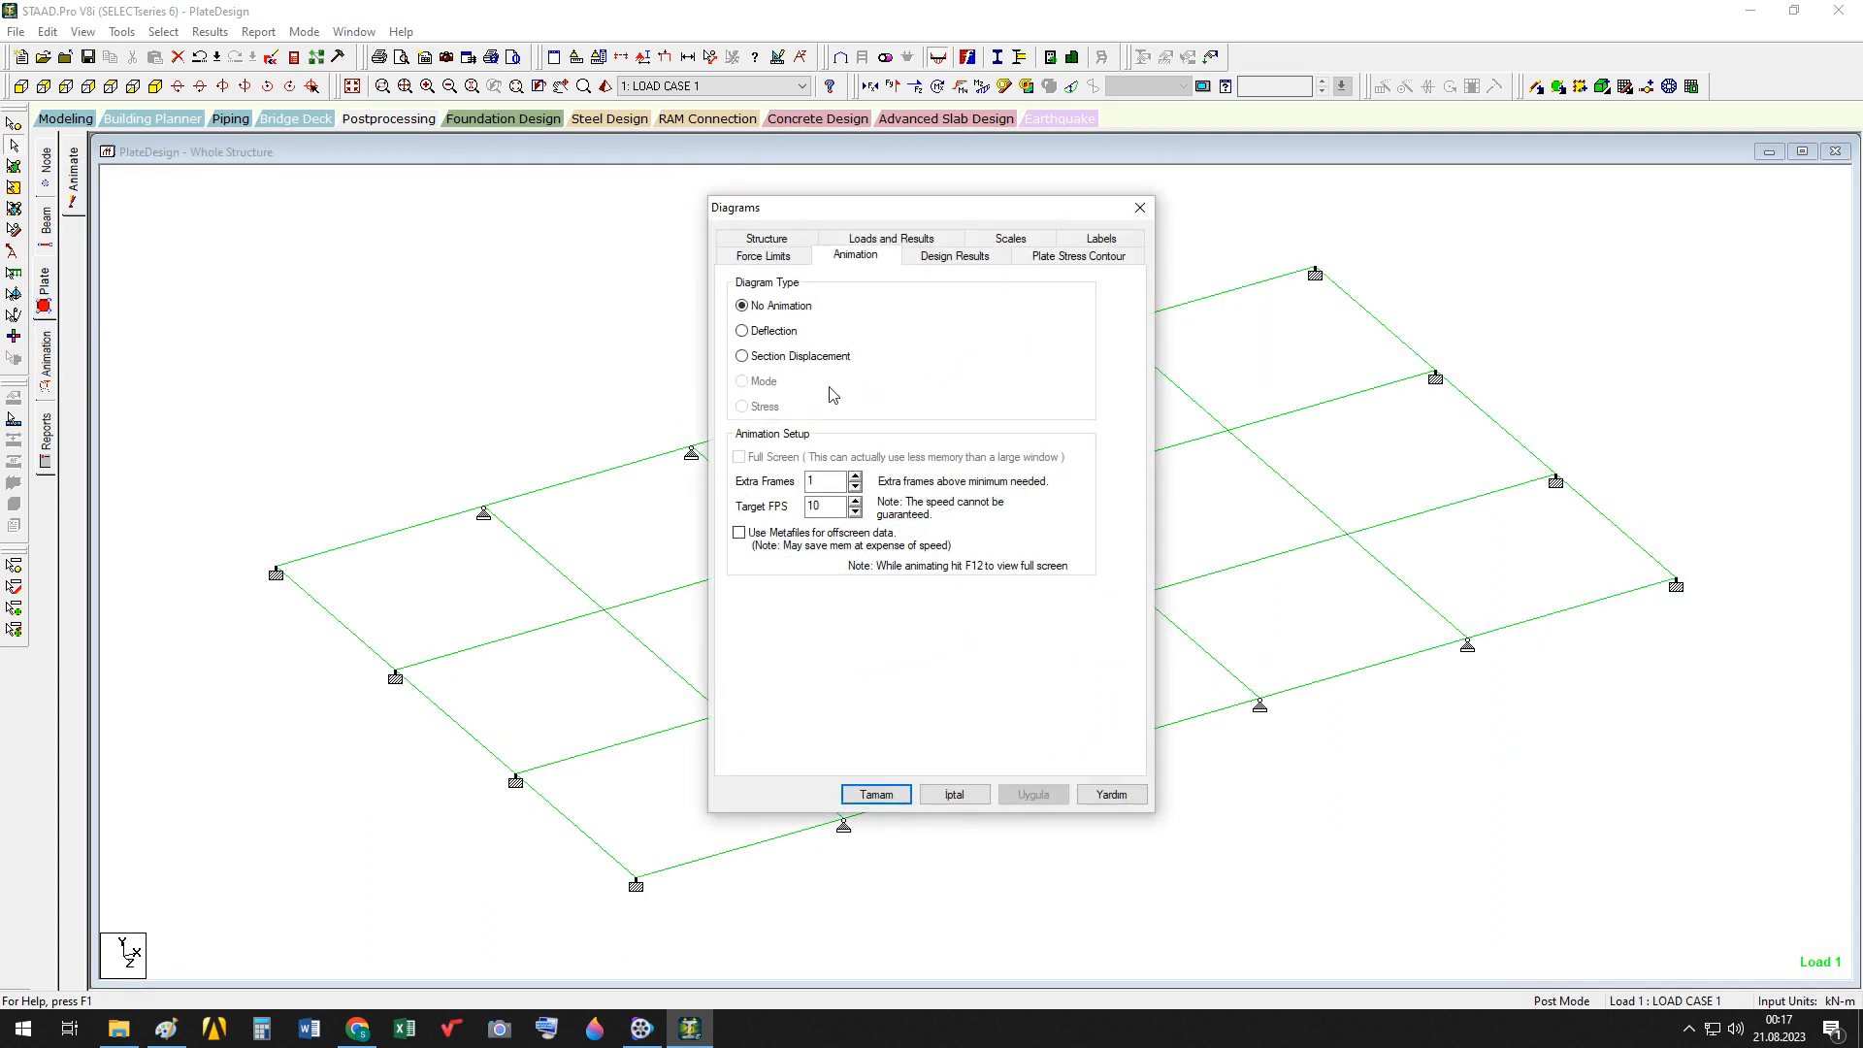
left_click(782, 332)
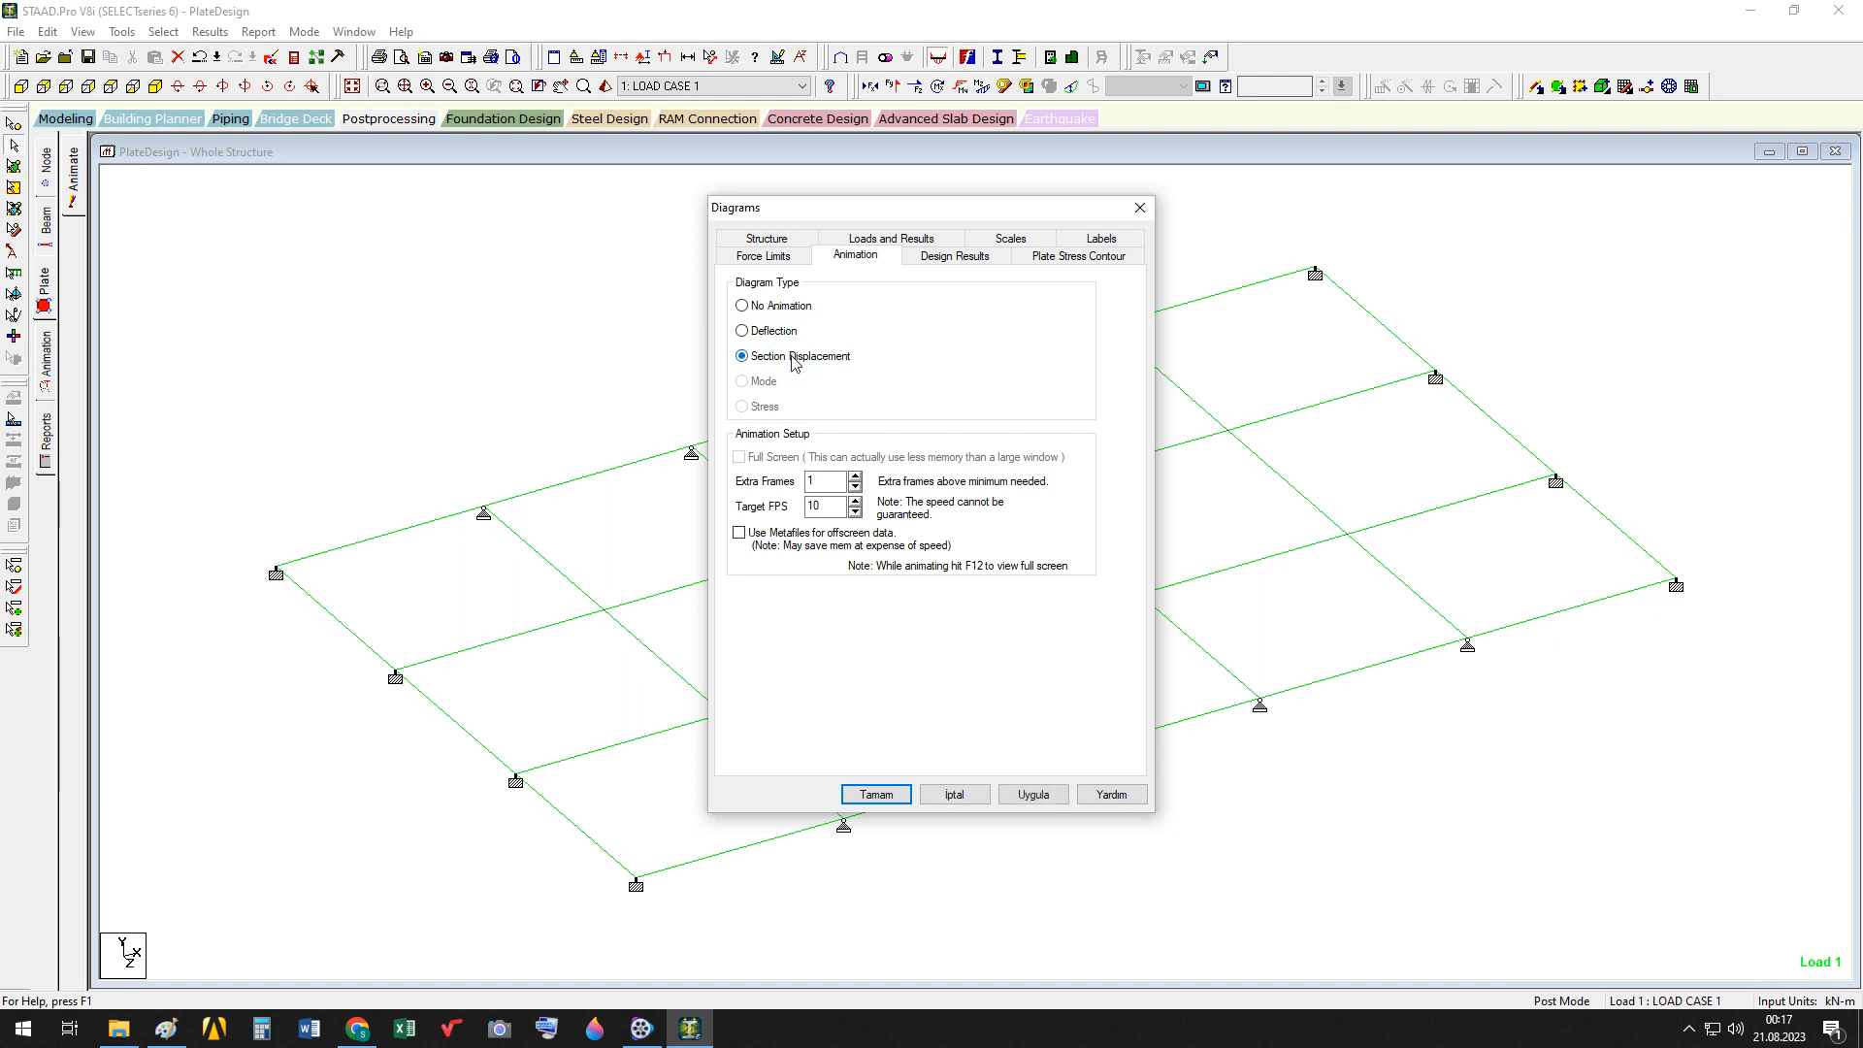
left_click(771, 332)
left_click(1020, 794)
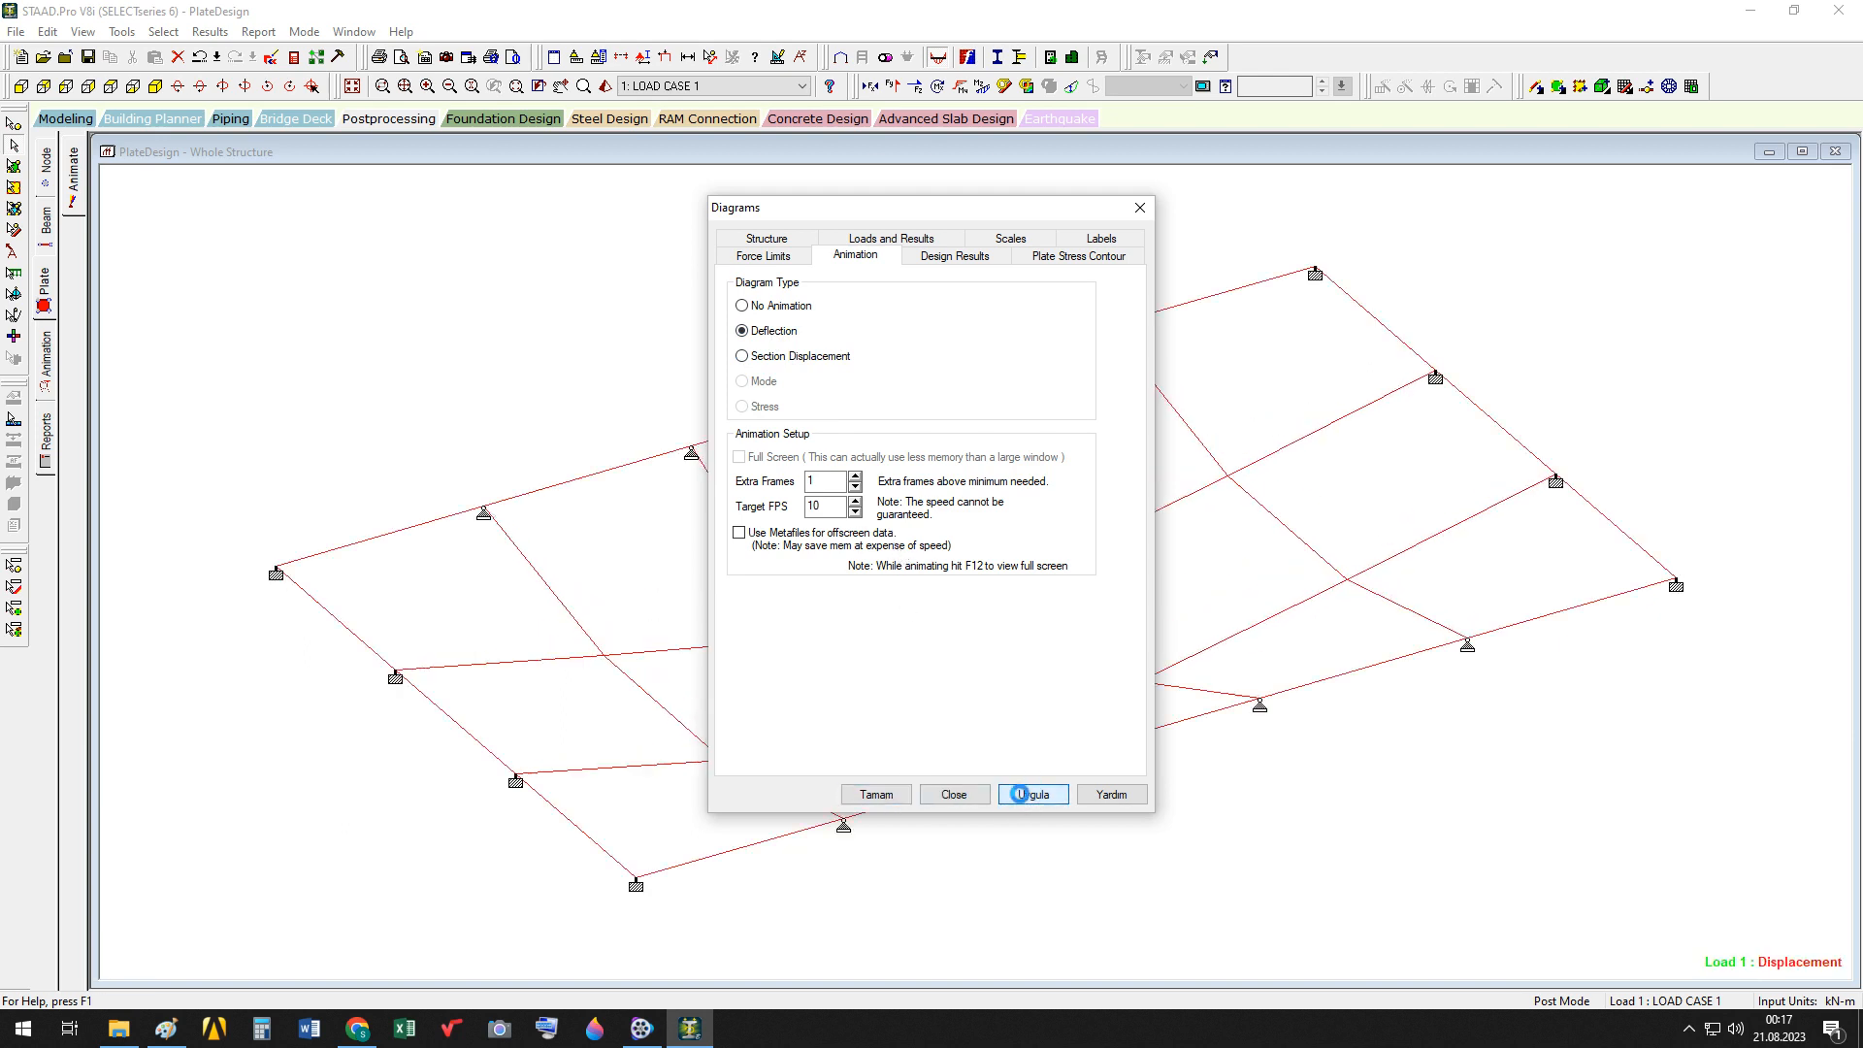
left_click_drag(967, 212, 1462, 189)
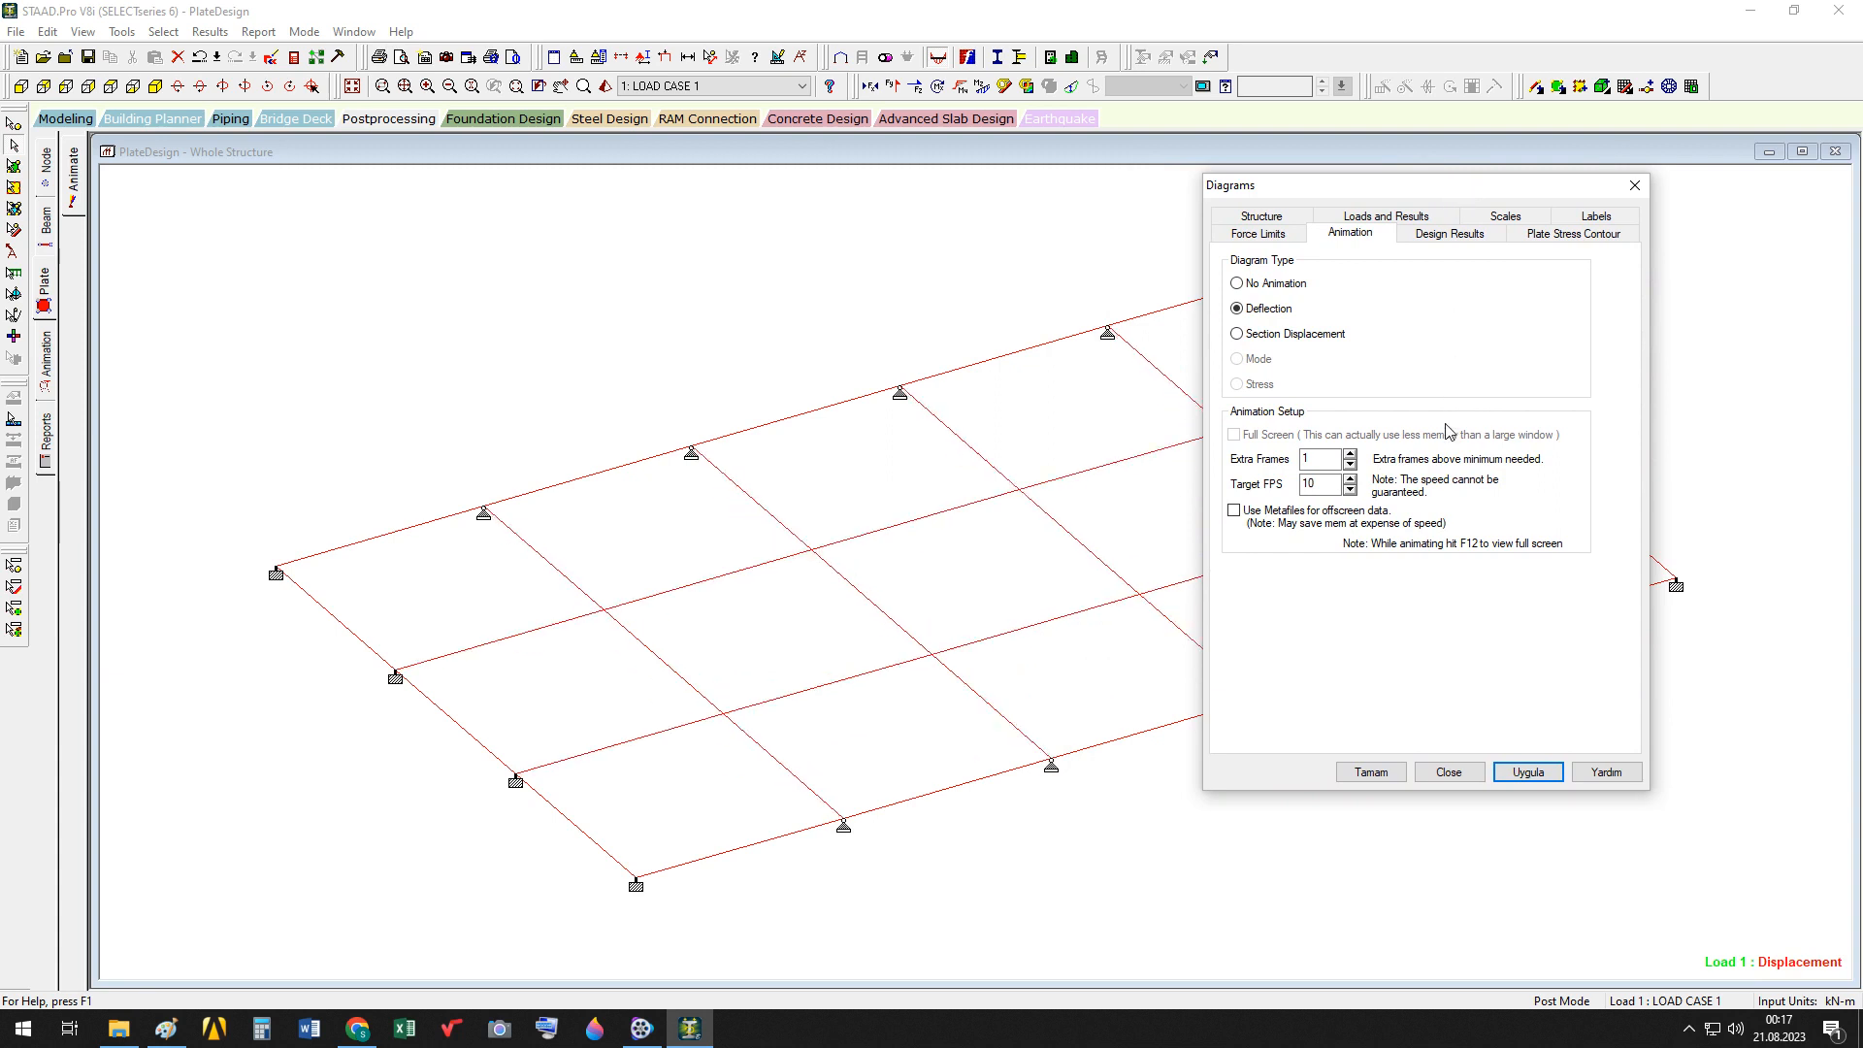
Switch the plate animation to Section Displacement, then back to Deflection, and accept the settings
left_click(1290, 337)
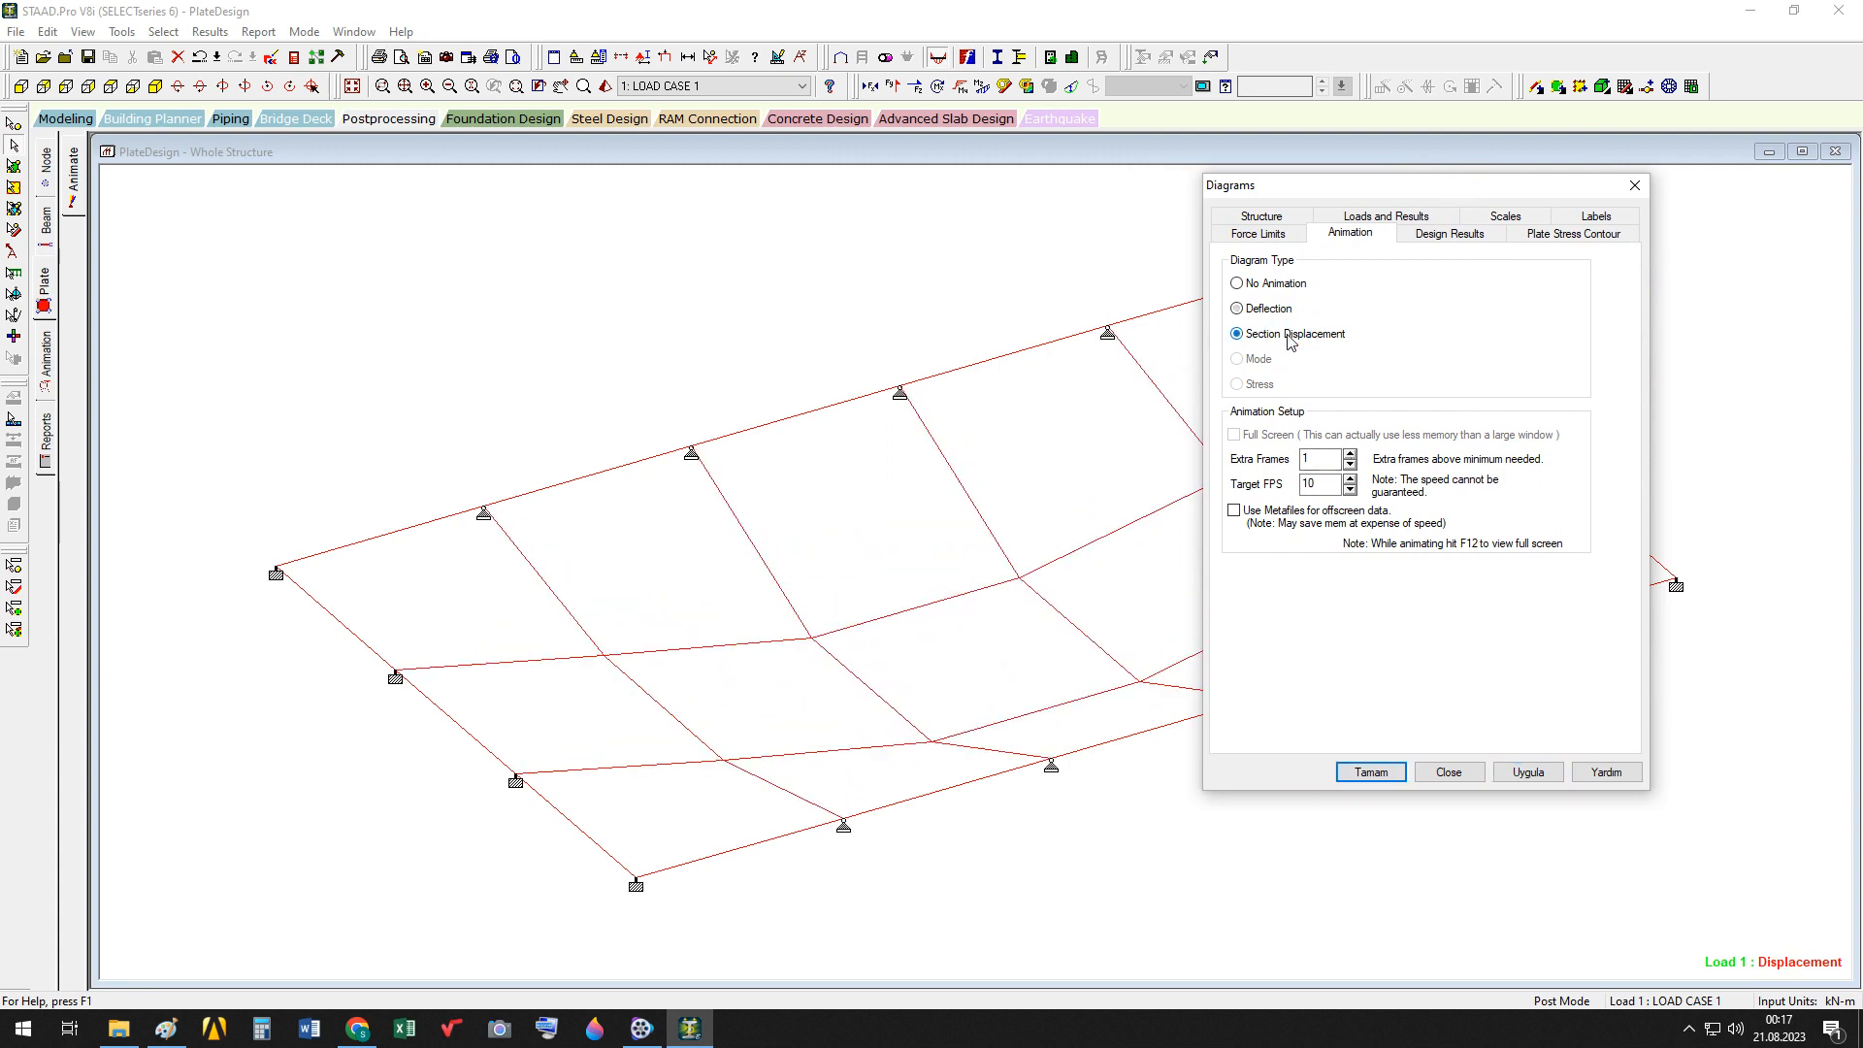
left_click(1529, 774)
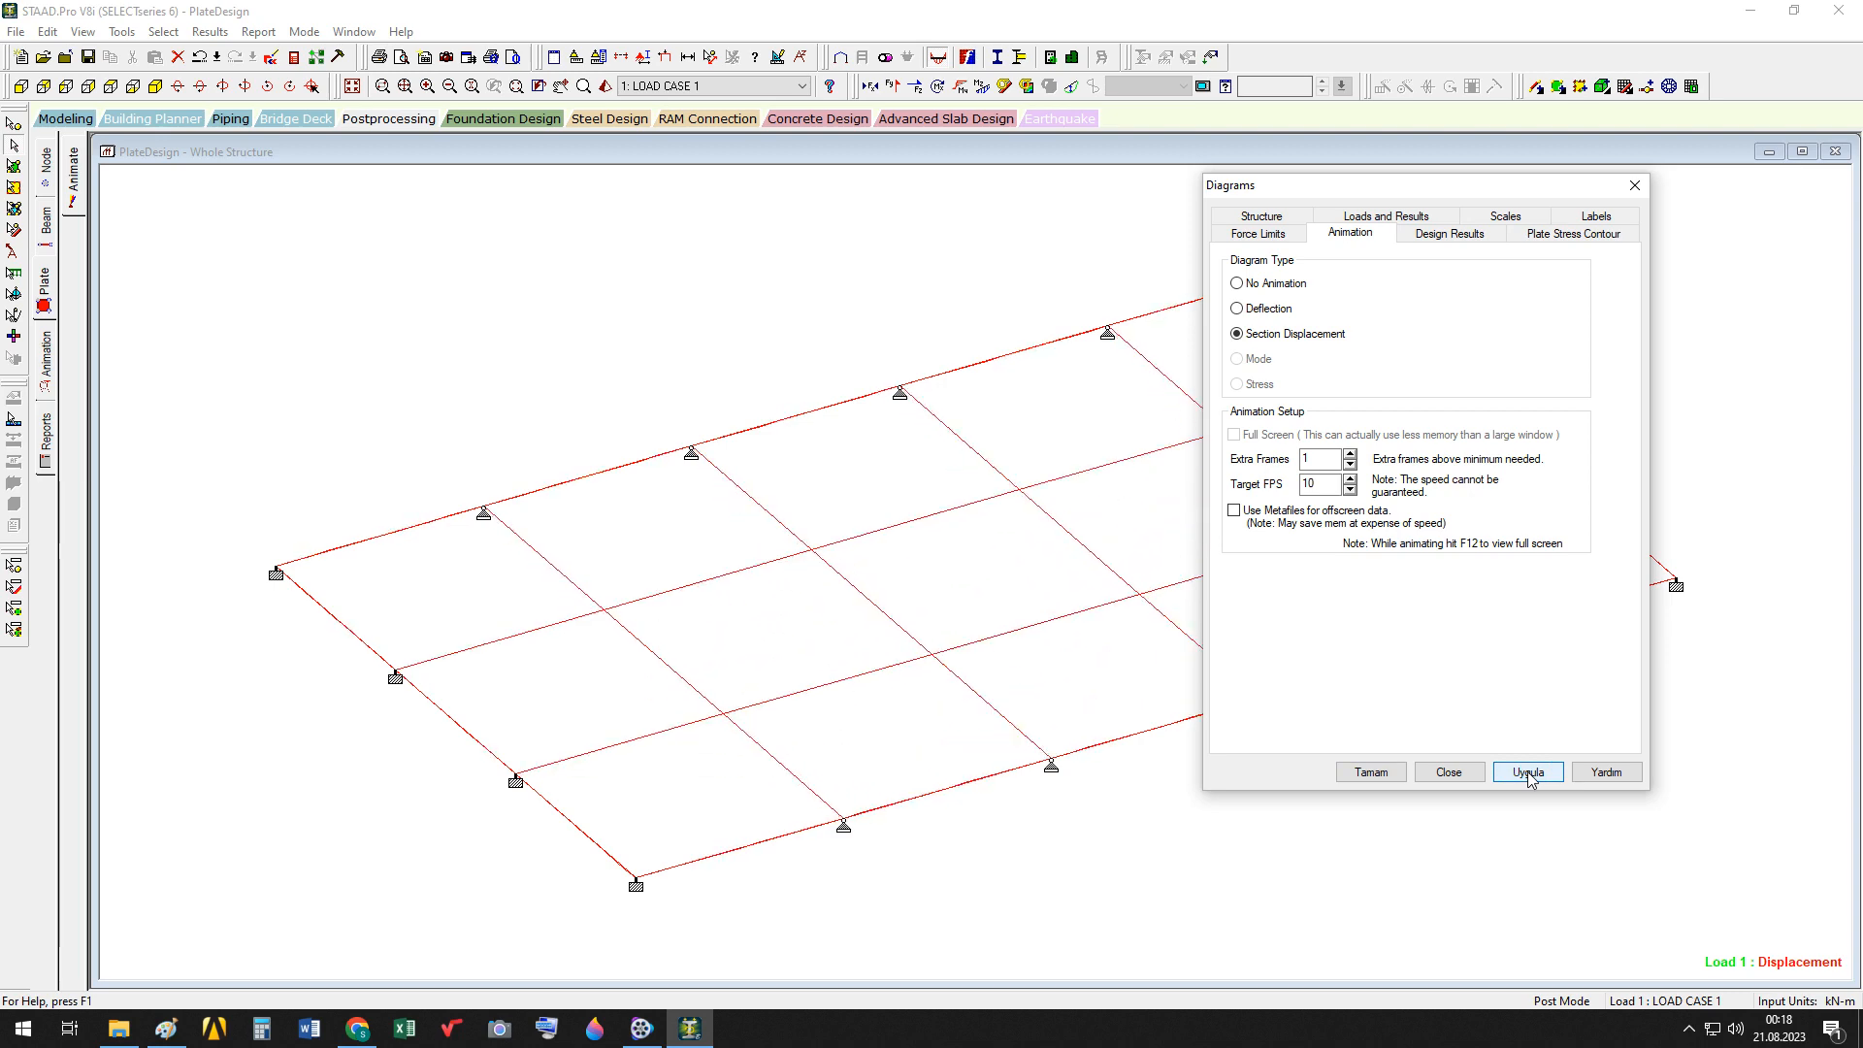
left_click(1270, 311)
left_click(1373, 773)
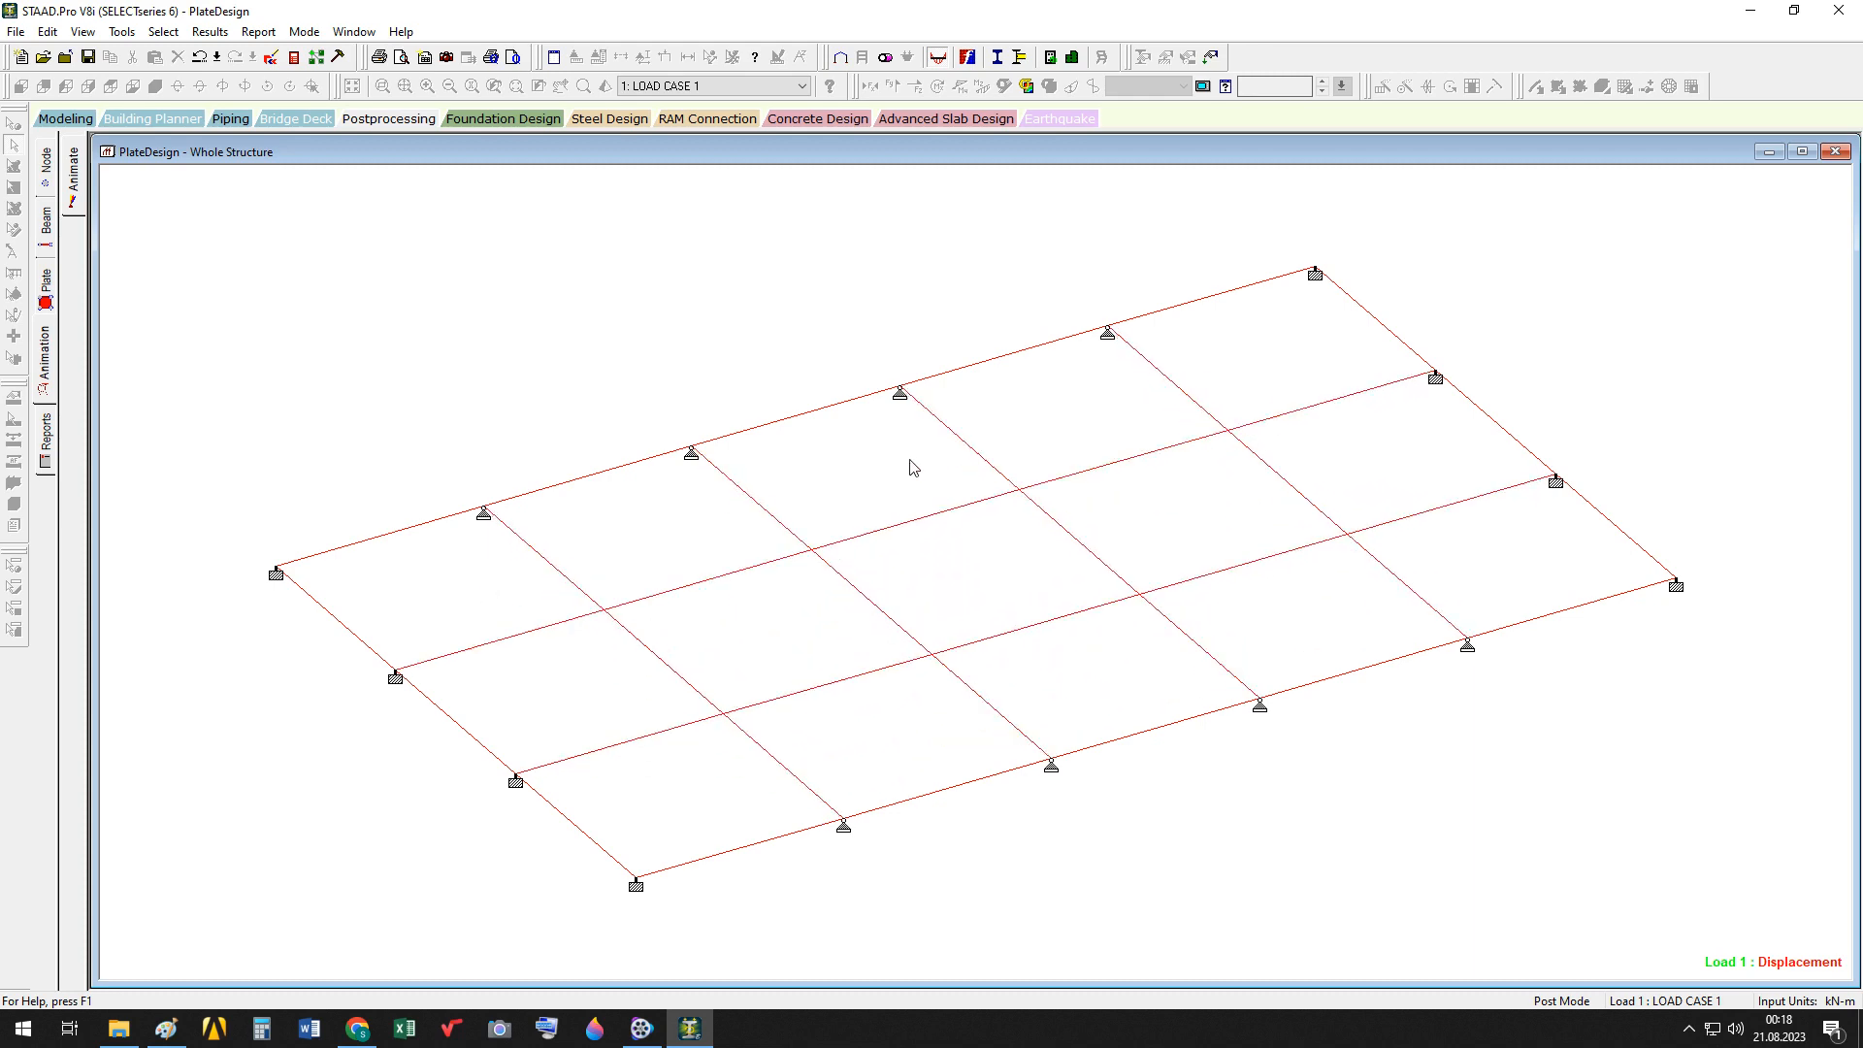
Reopen the animation settings and run the Section Displacement animation of the whole plate
left_click(44, 354)
left_click_drag(793, 206, 1238, 218)
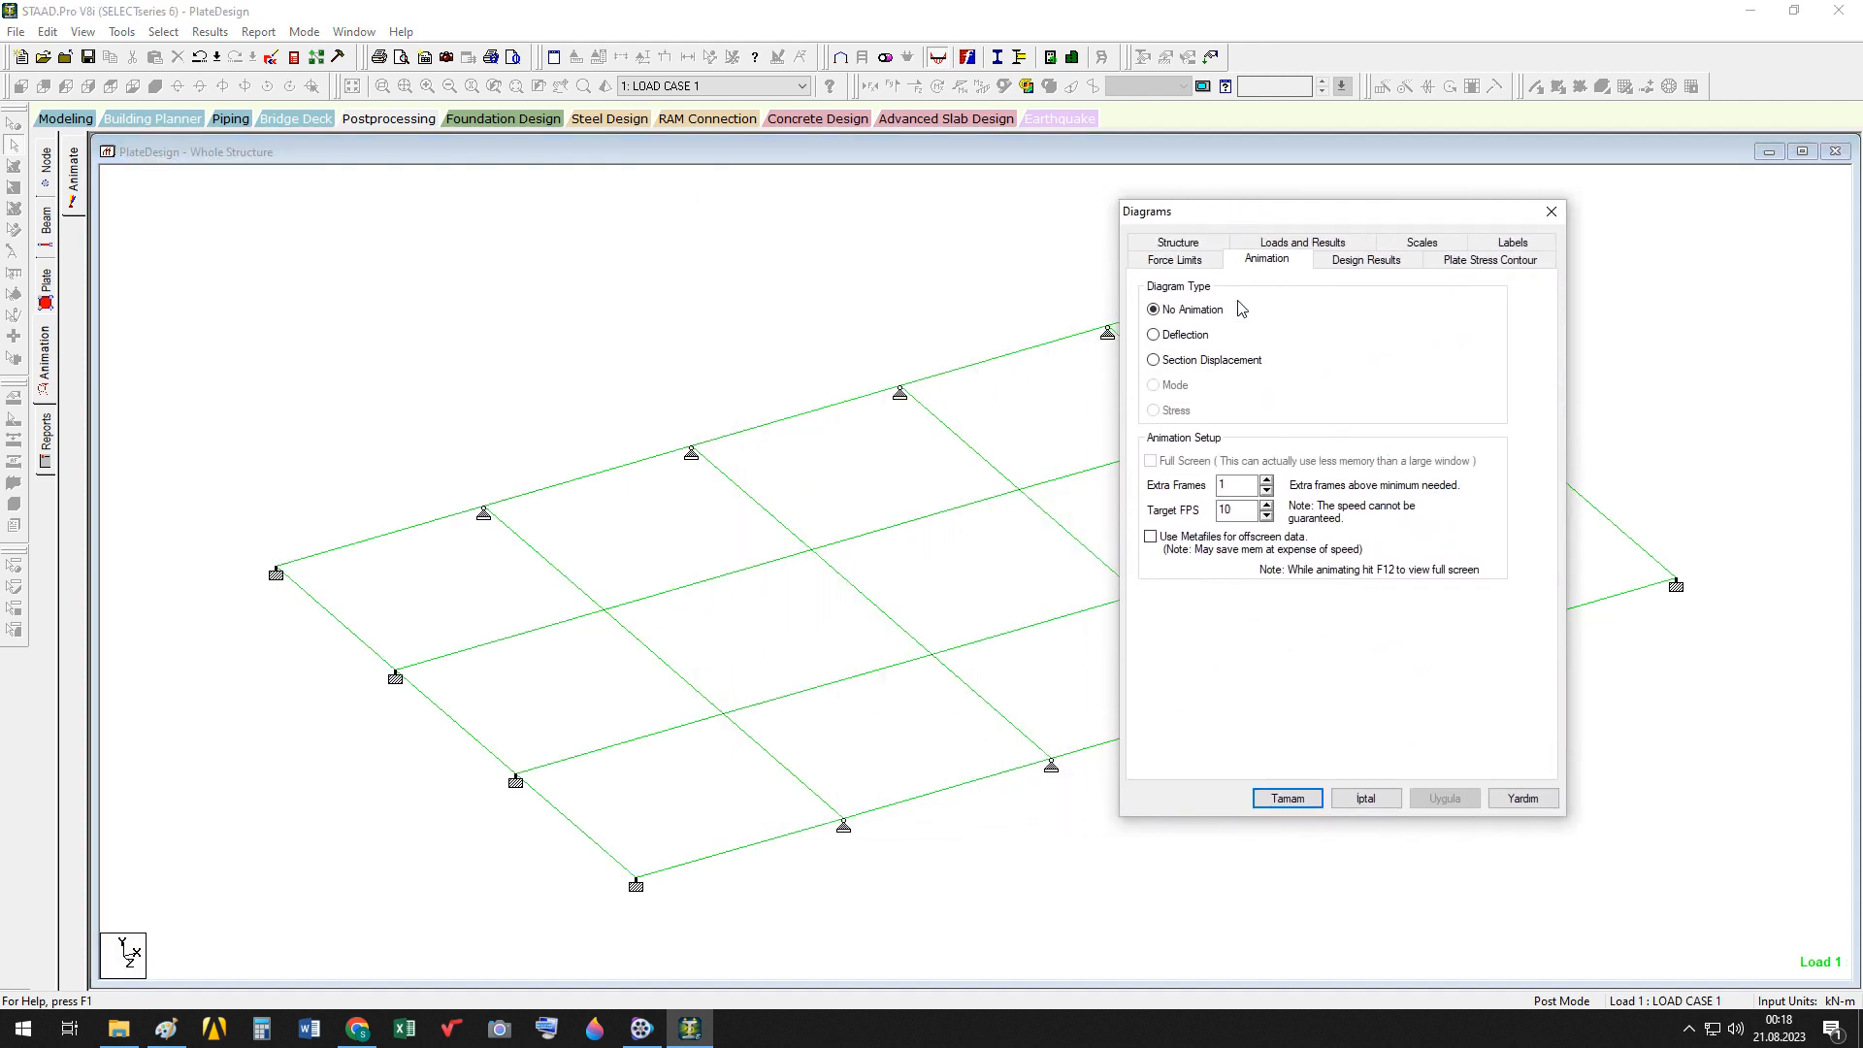
left_click(1213, 363)
left_click(1442, 798)
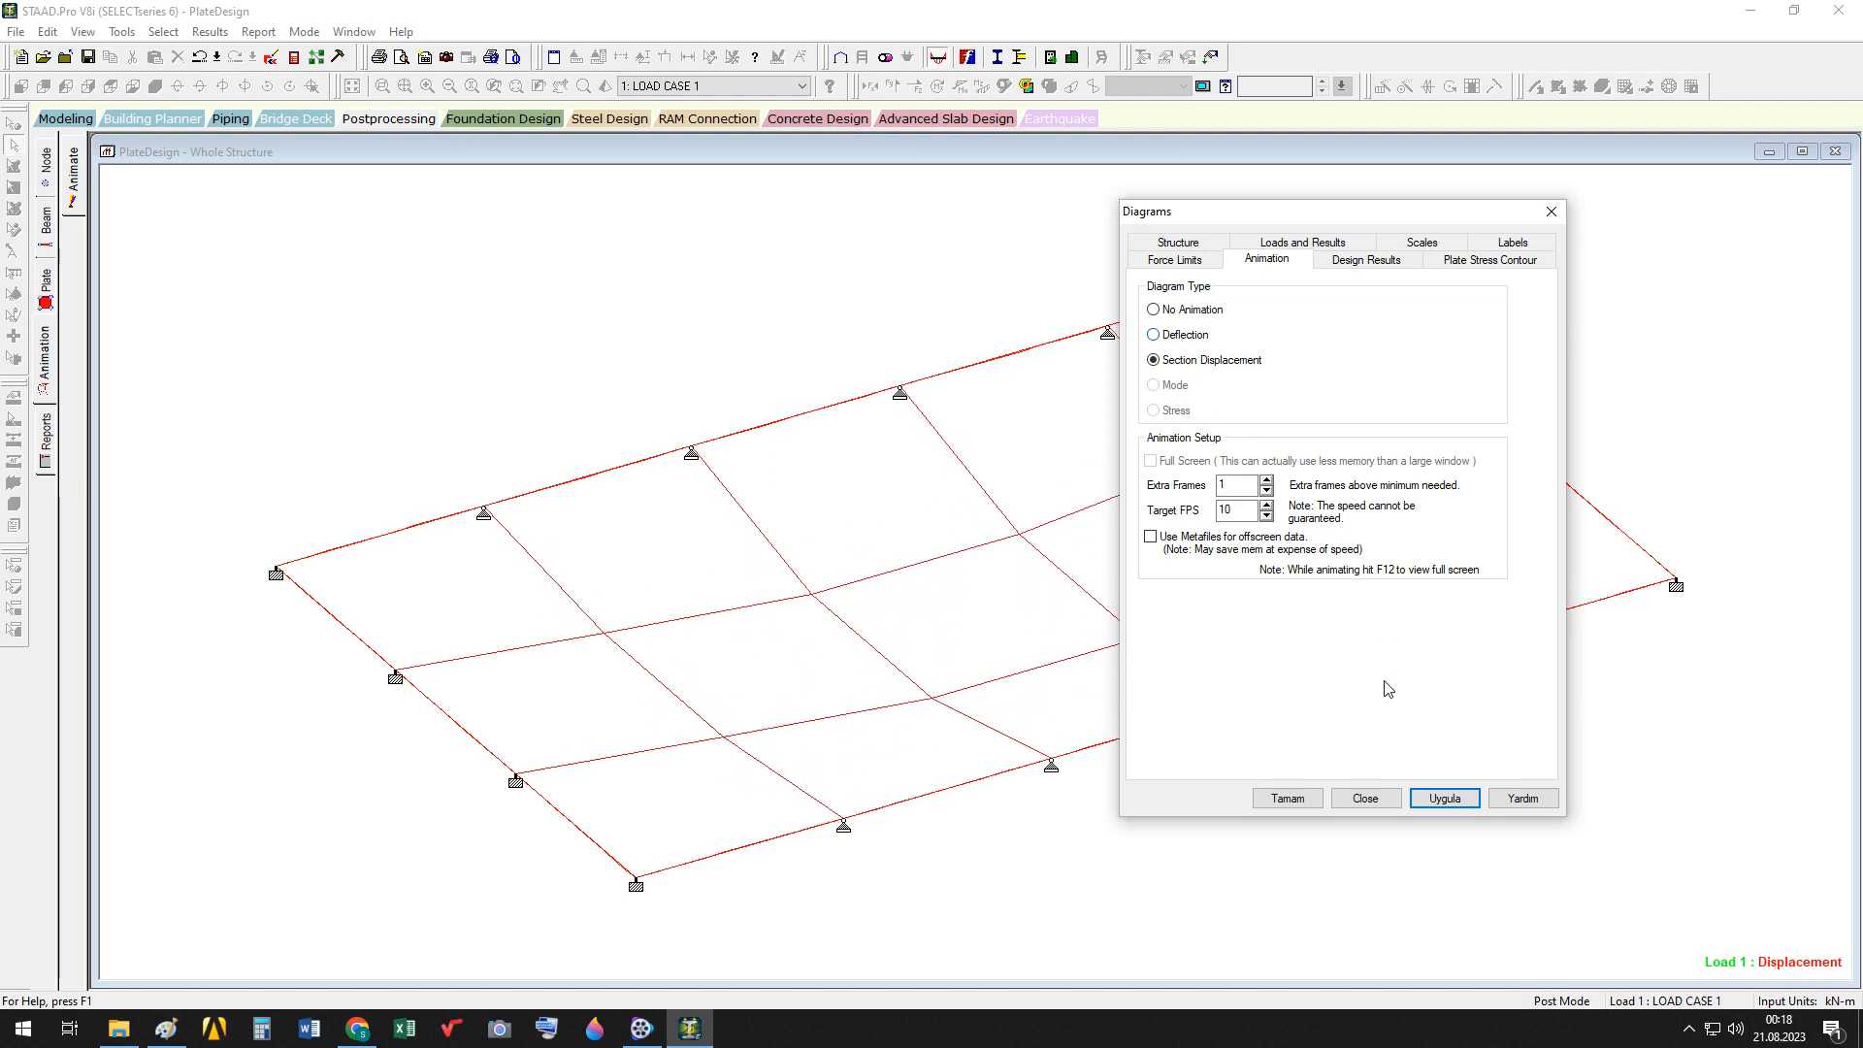
left_click(1444, 797)
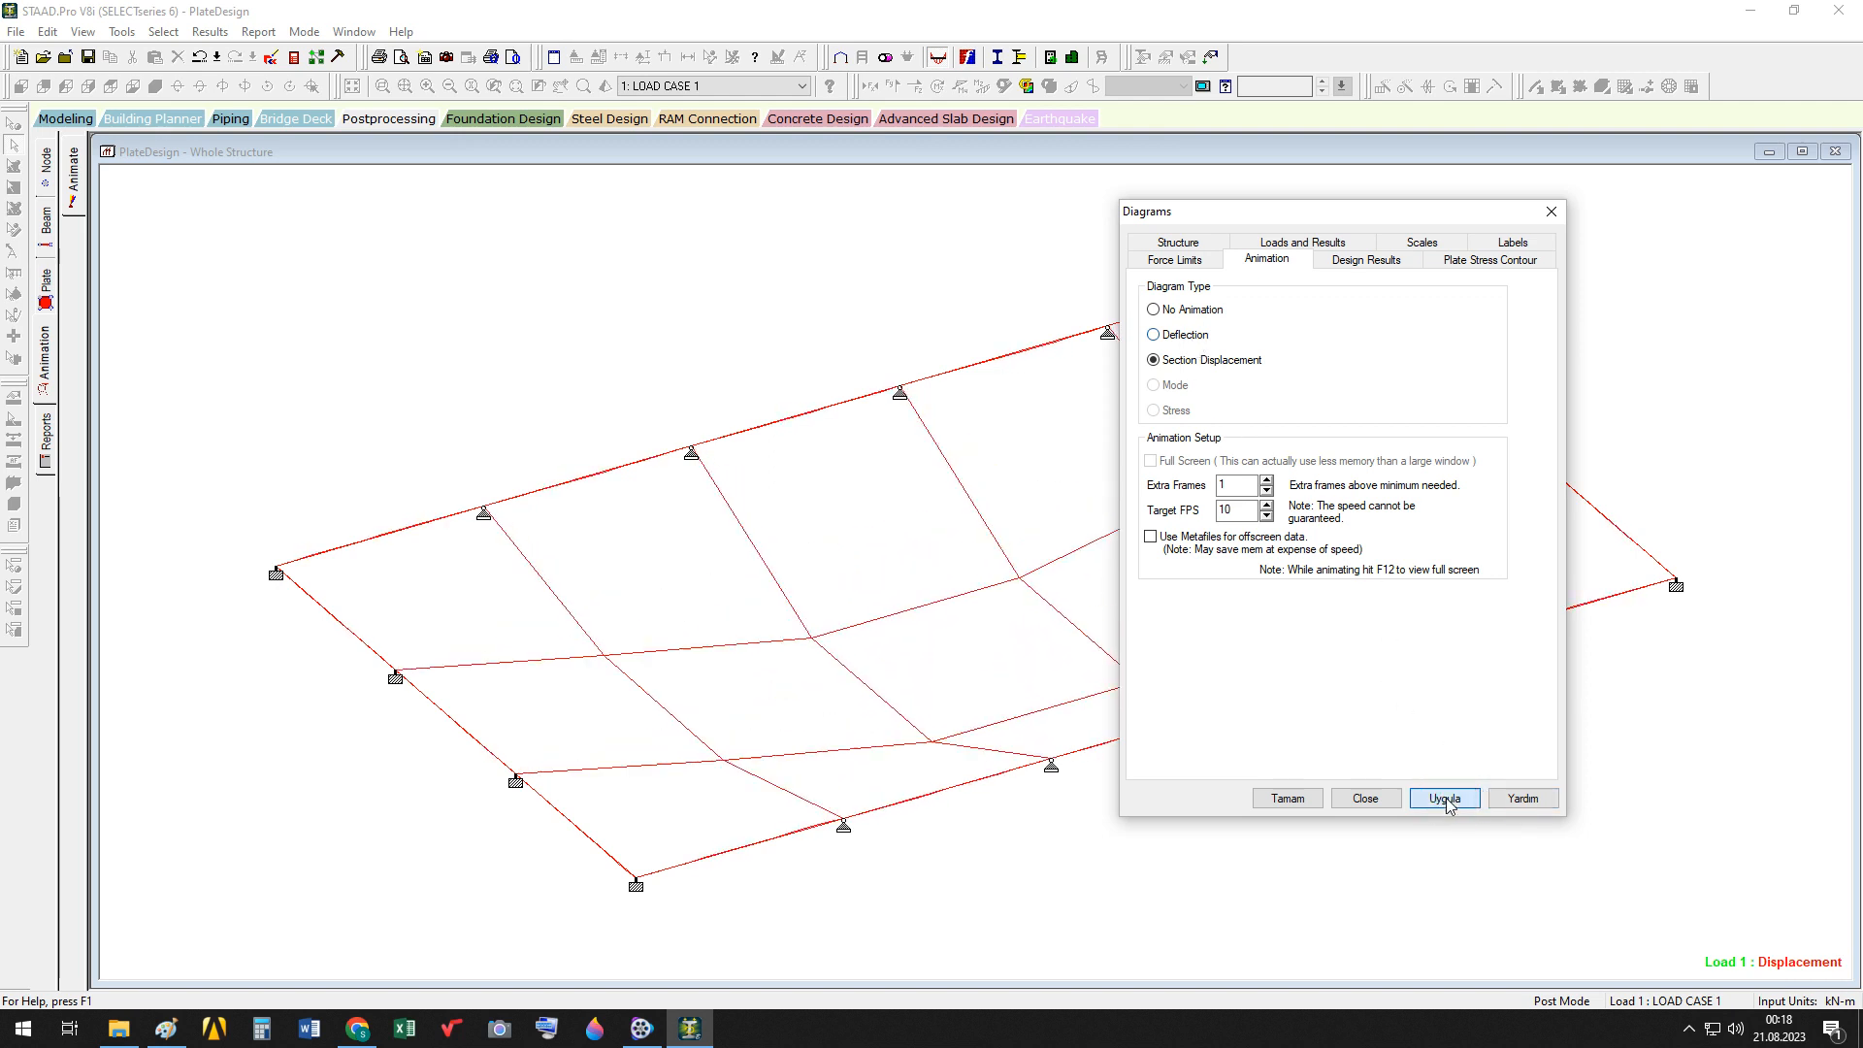
left_click(1372, 798)
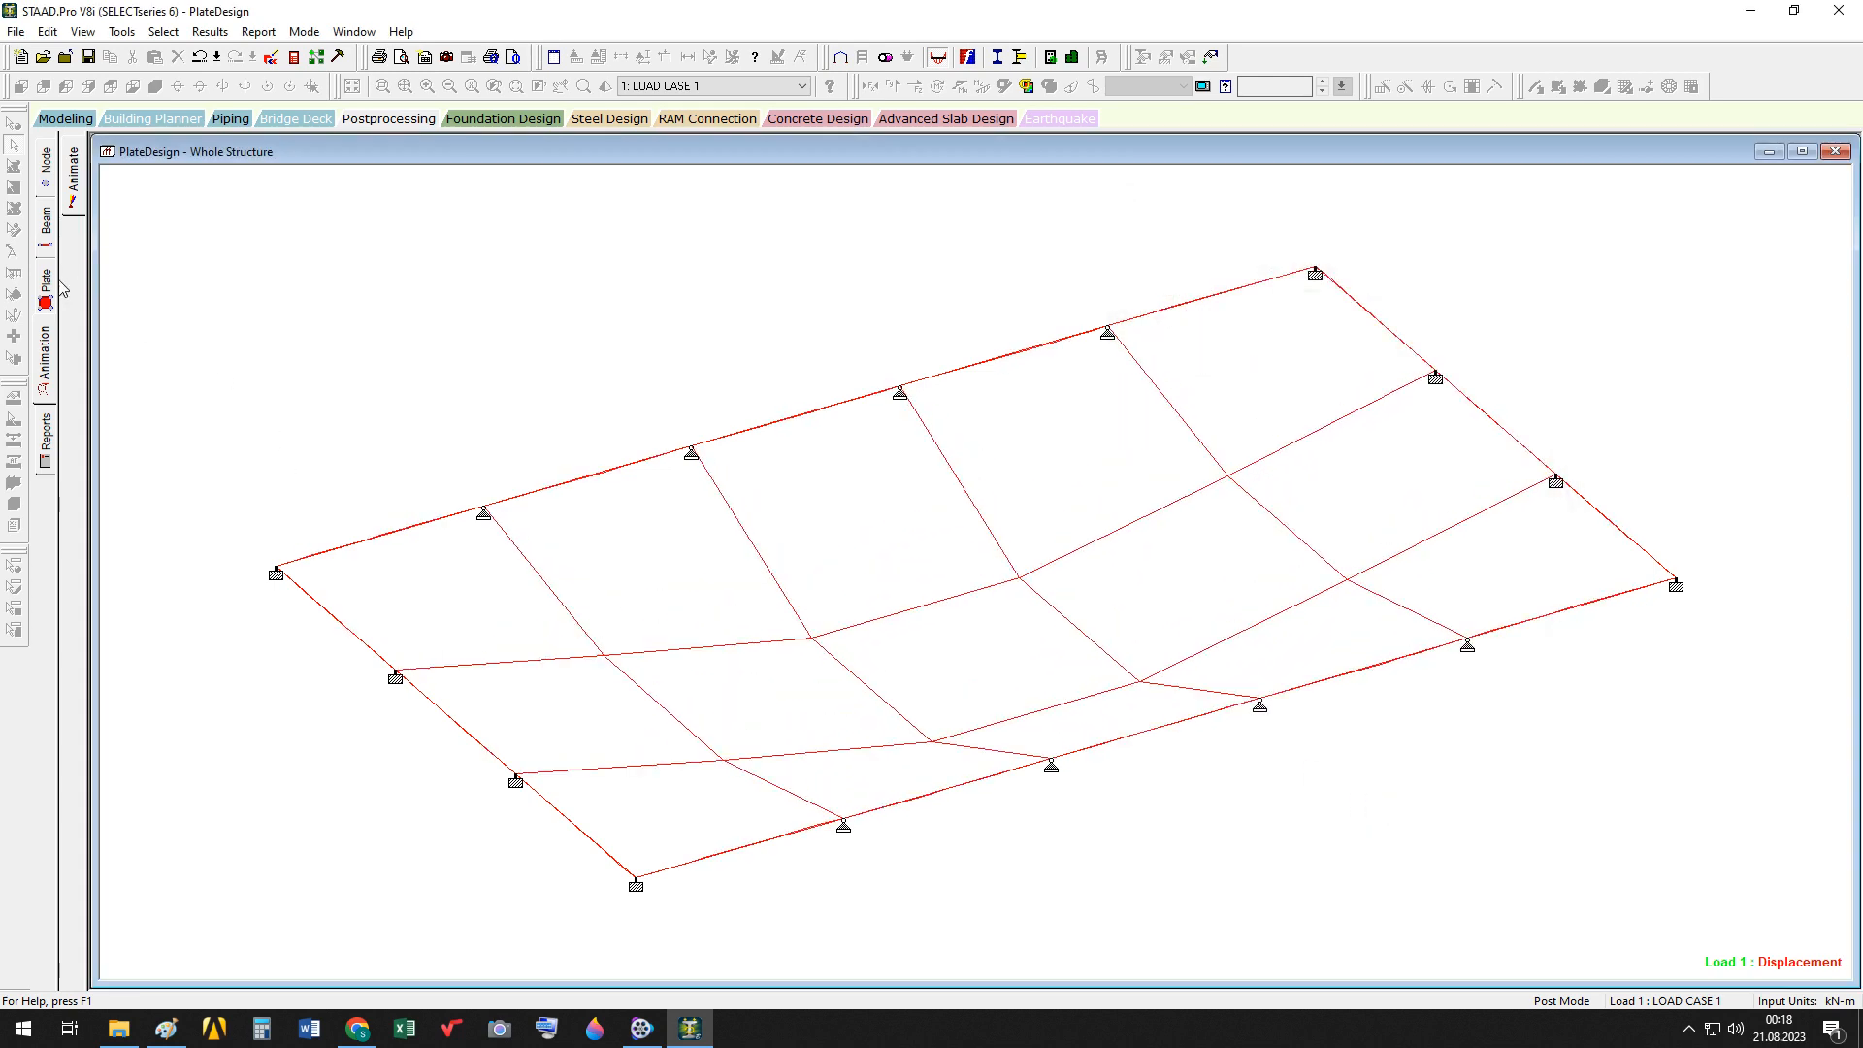
Look at the report setup's available items, cancel it, and return to Modeling mode
left_click(46, 430)
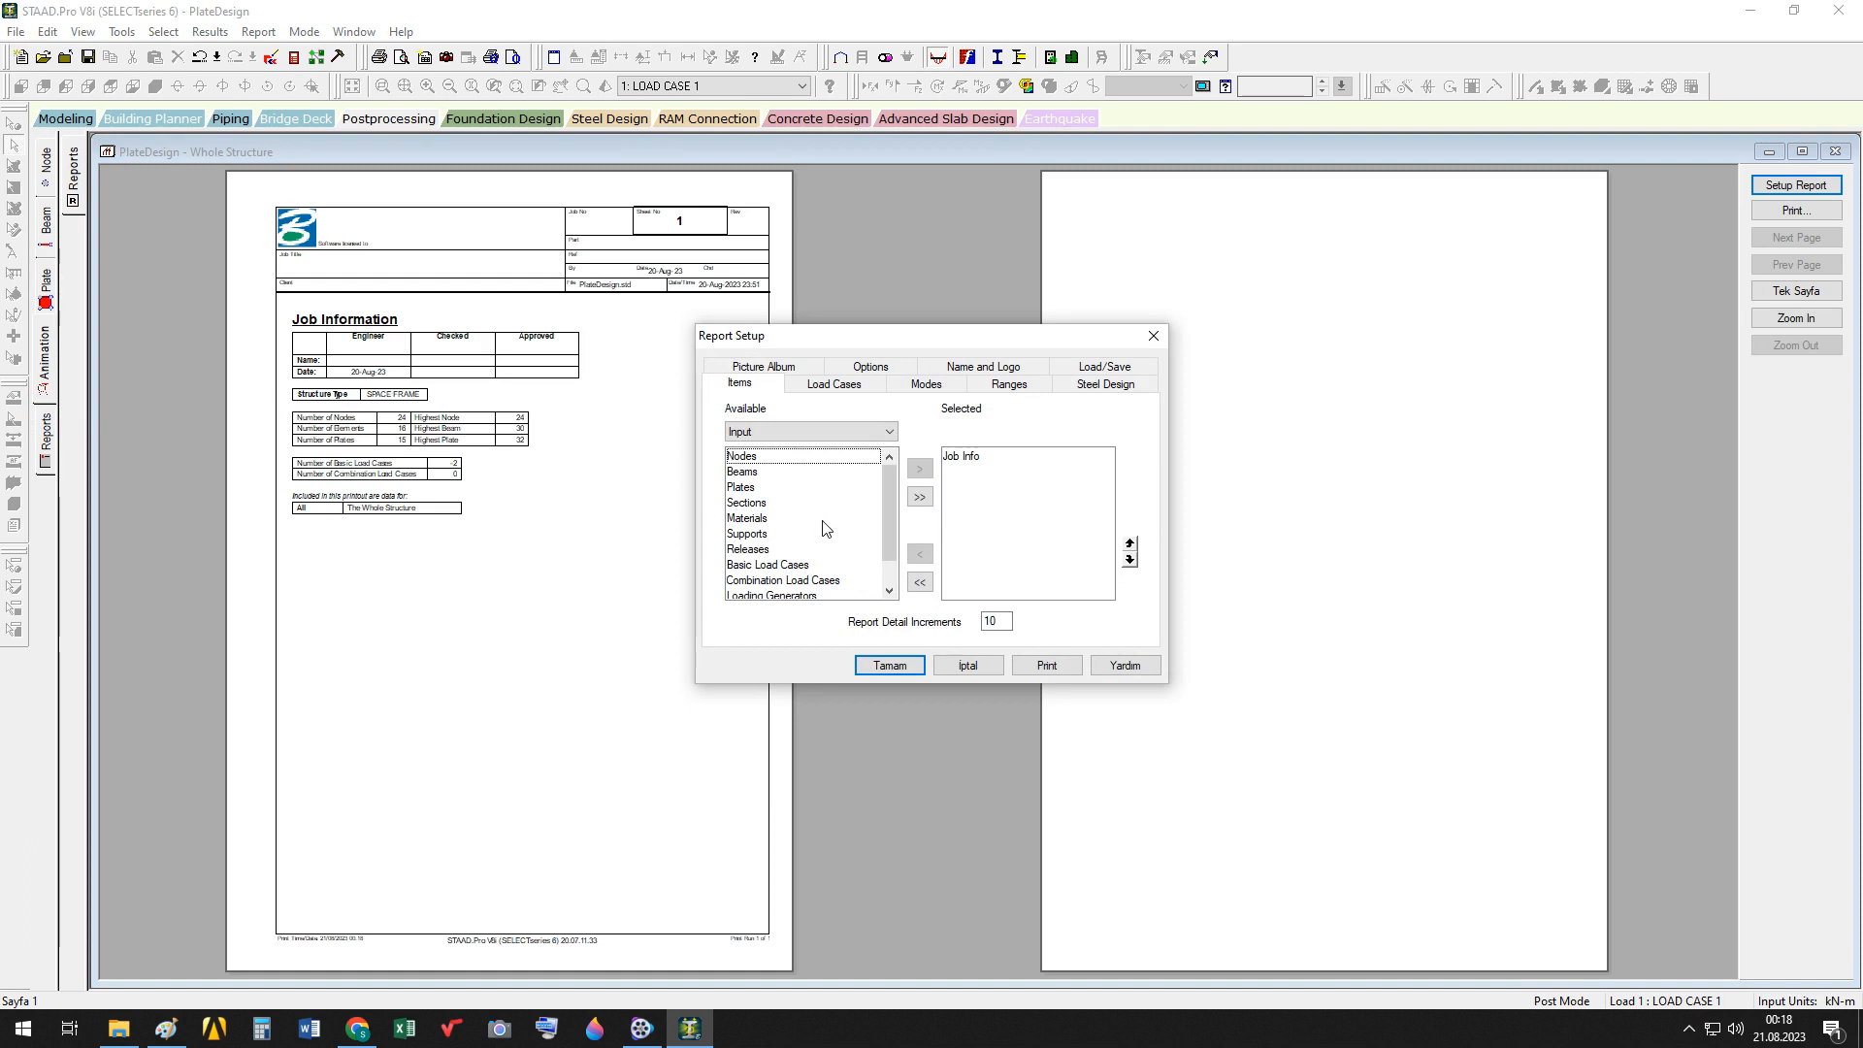
left_click(980, 666)
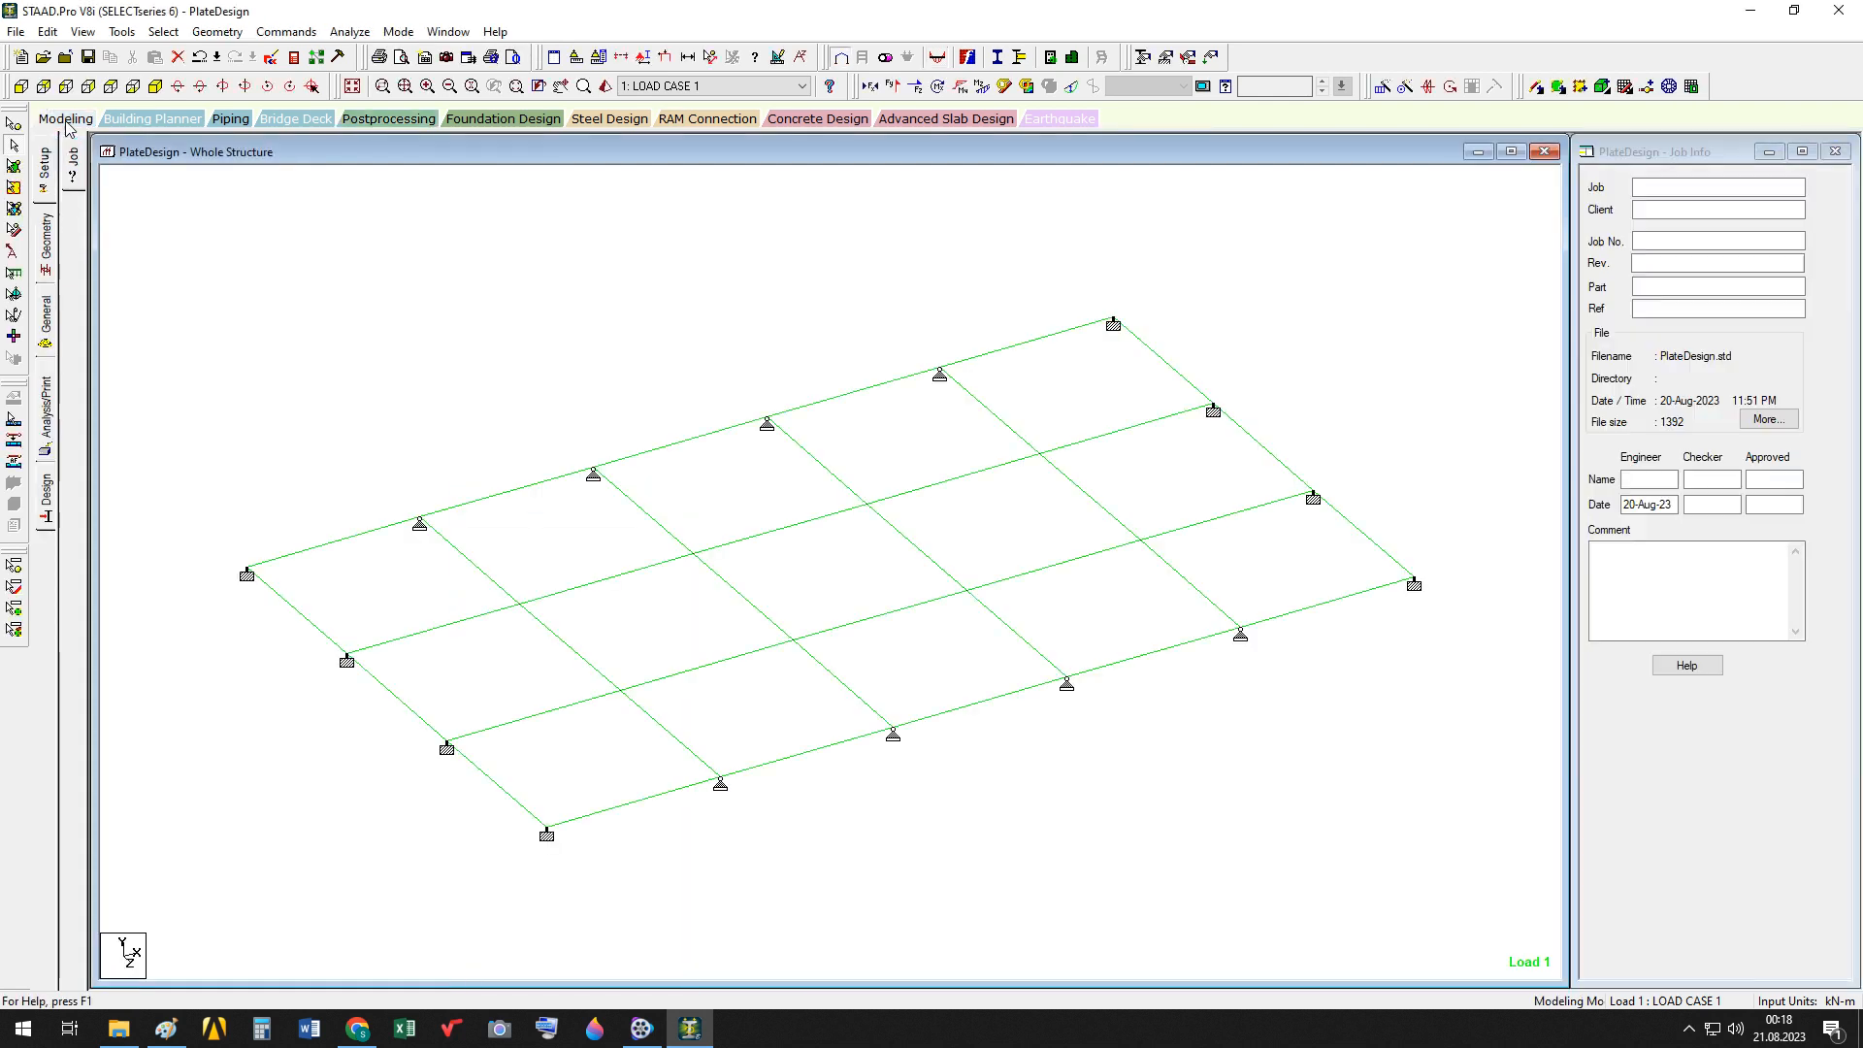
left_click(68, 121)
Switch to Chrome and search Google in a new tab for "deflection and section displacement in staad pro"
left_click(361, 1030)
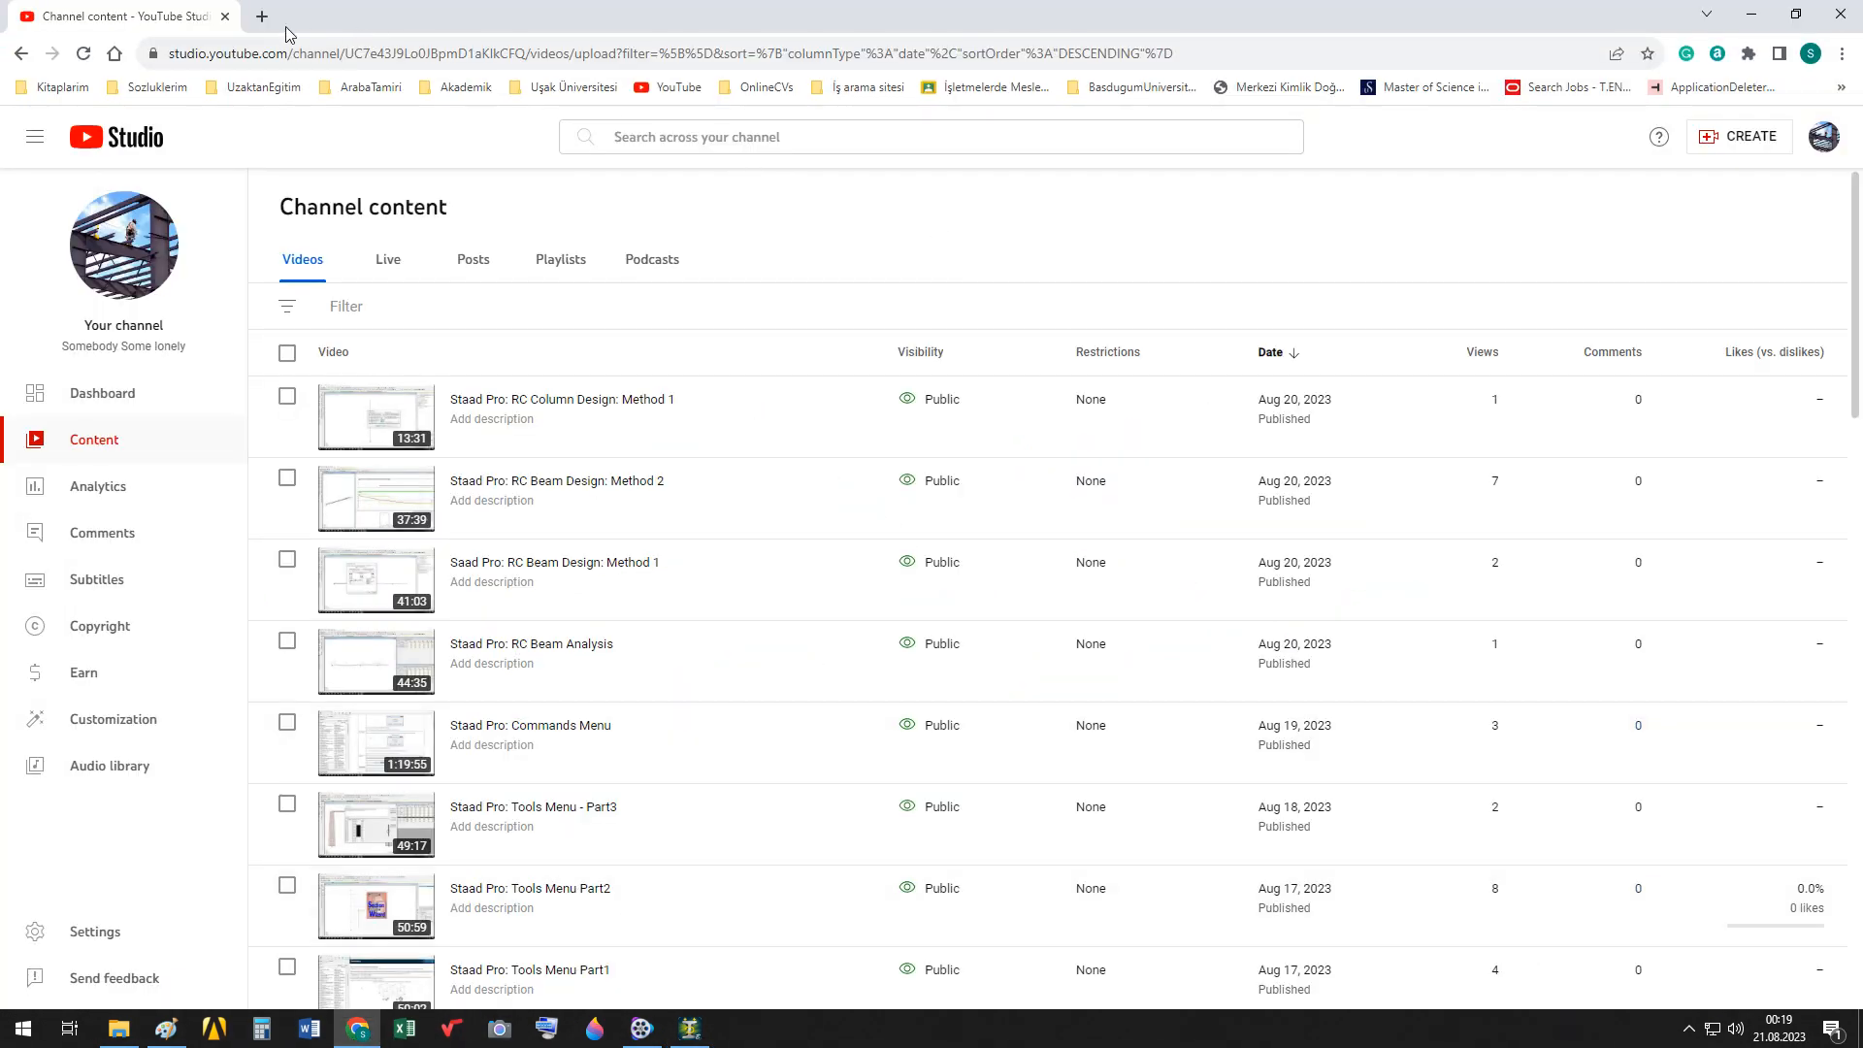
left_click(262, 16)
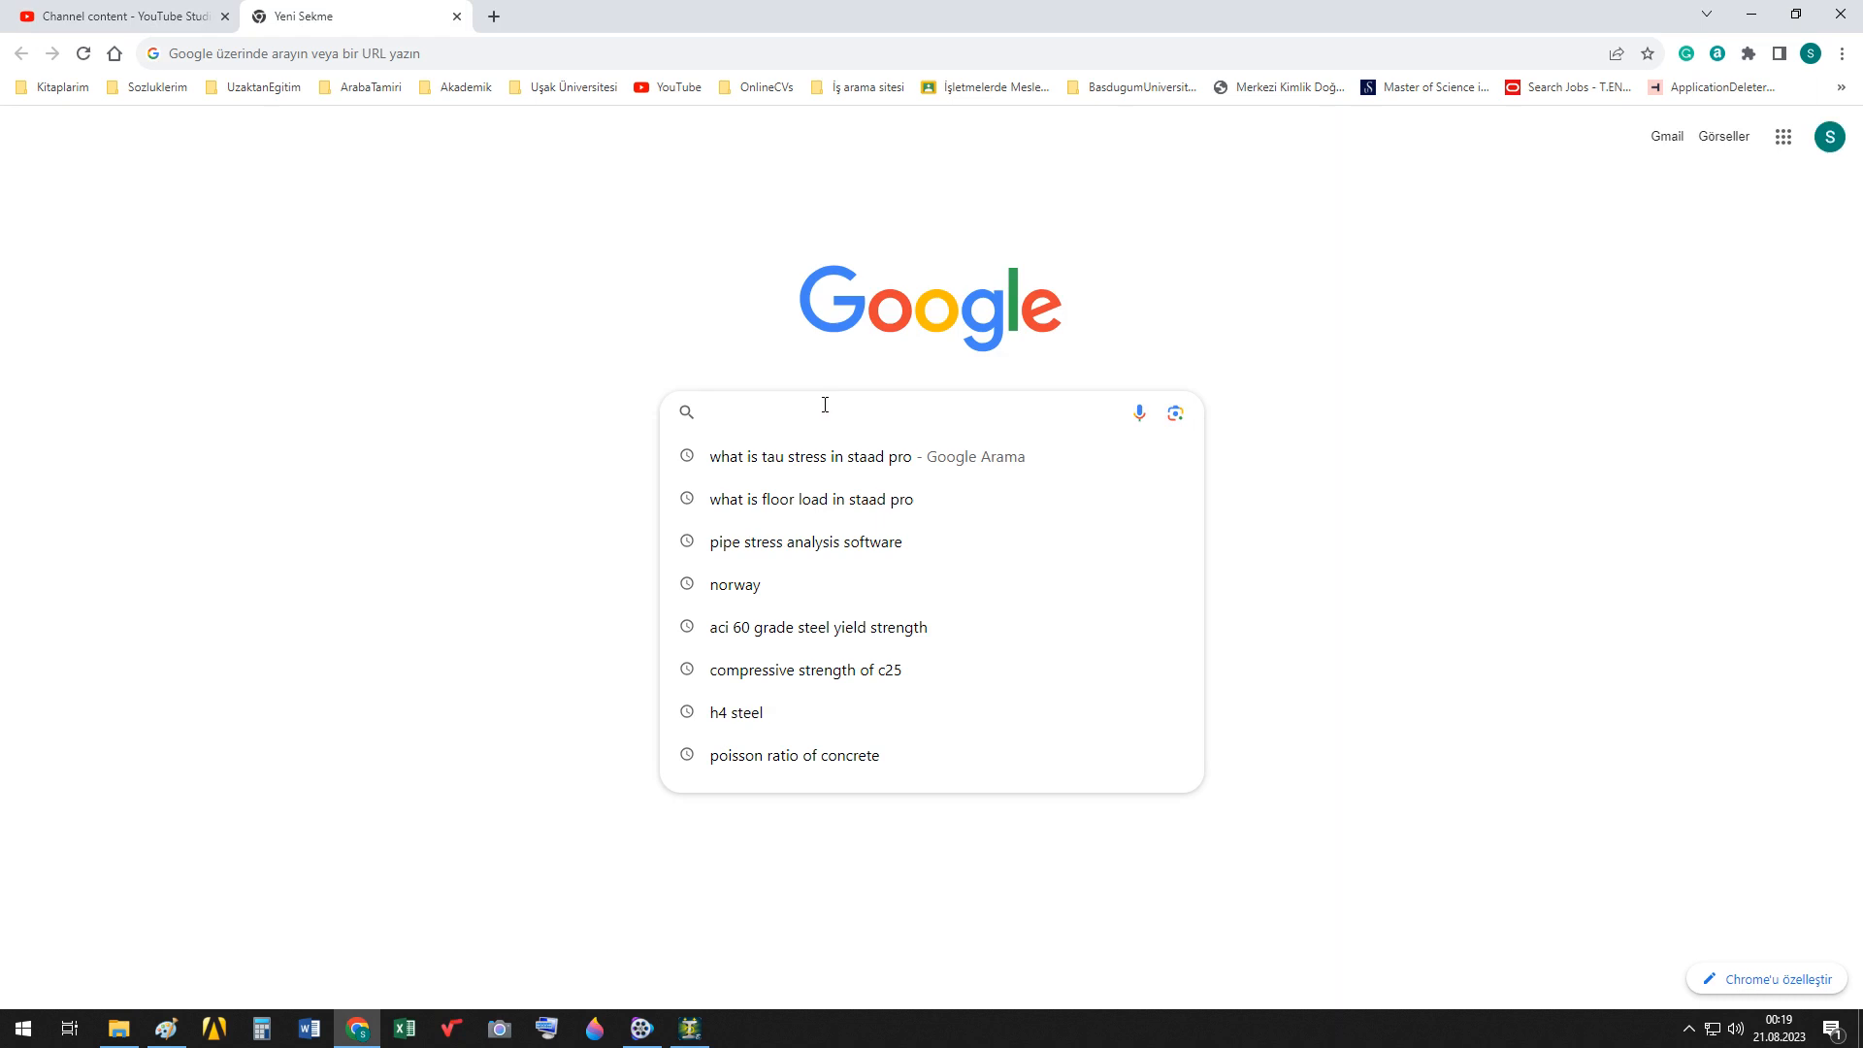
type("deflecti")
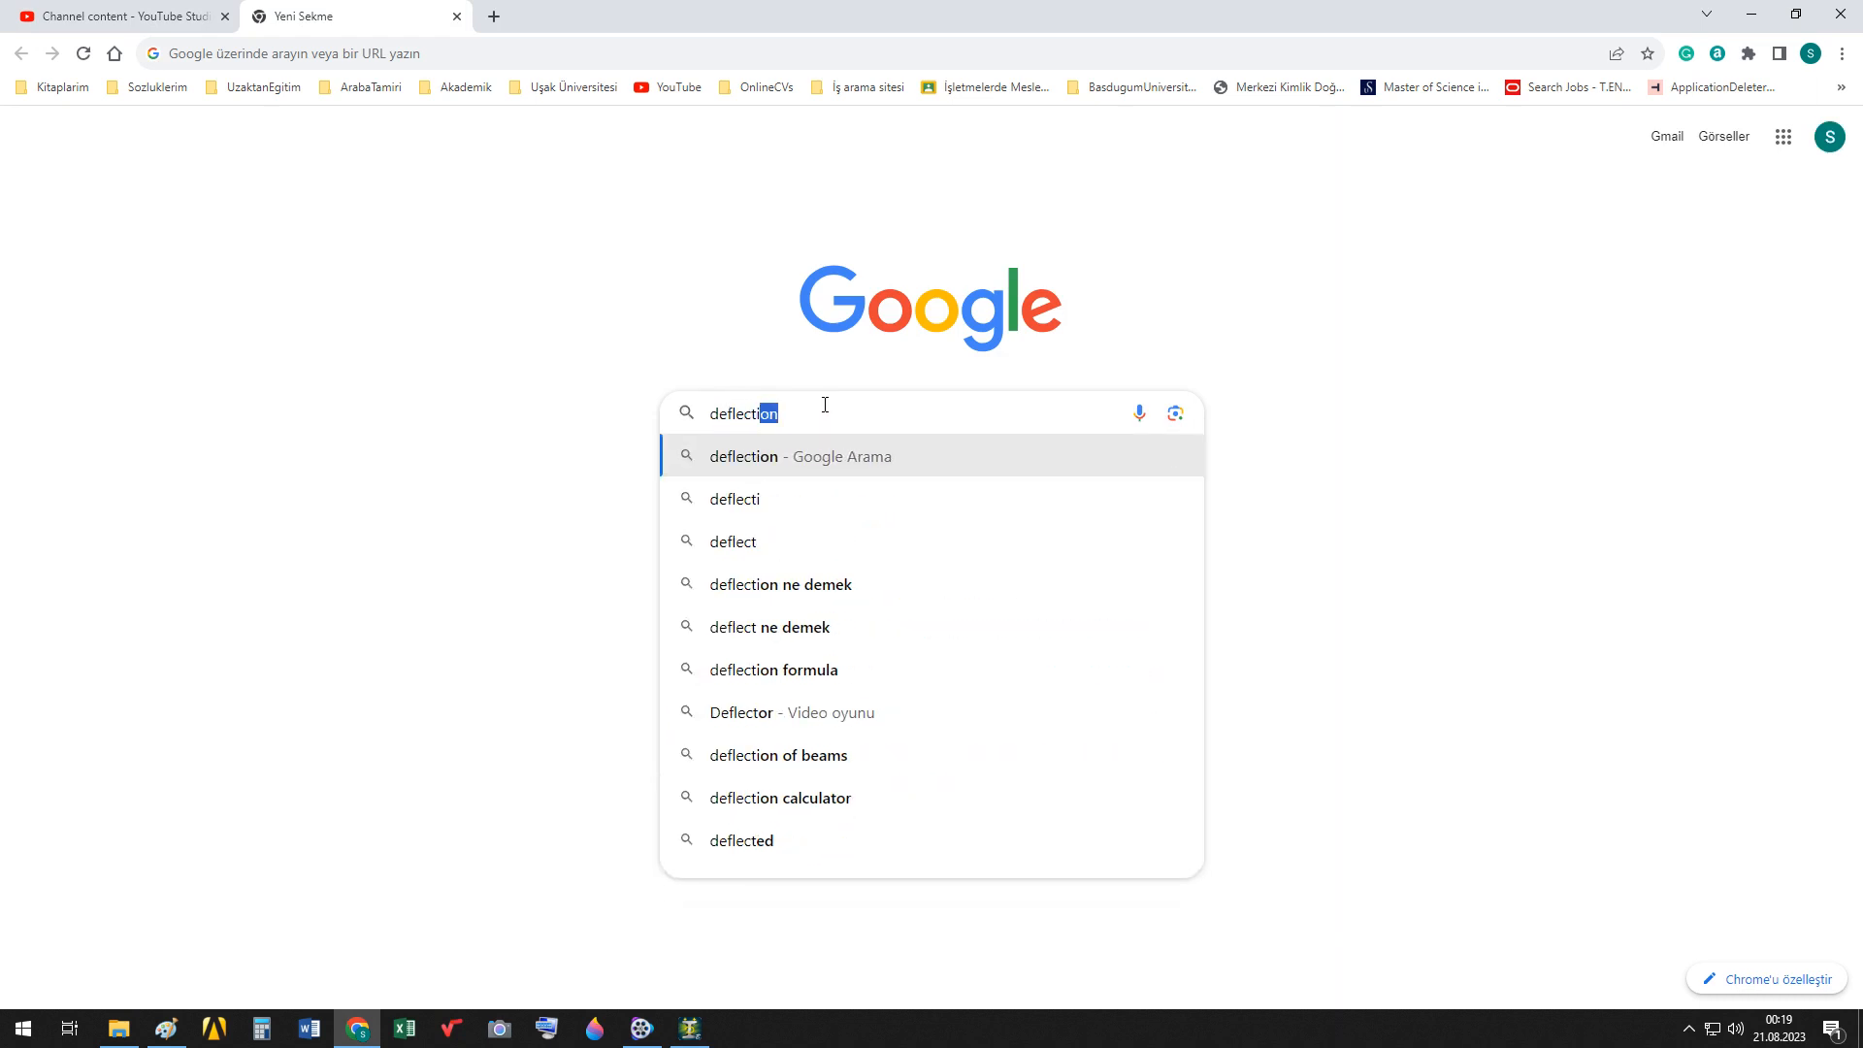
type("on and sec")
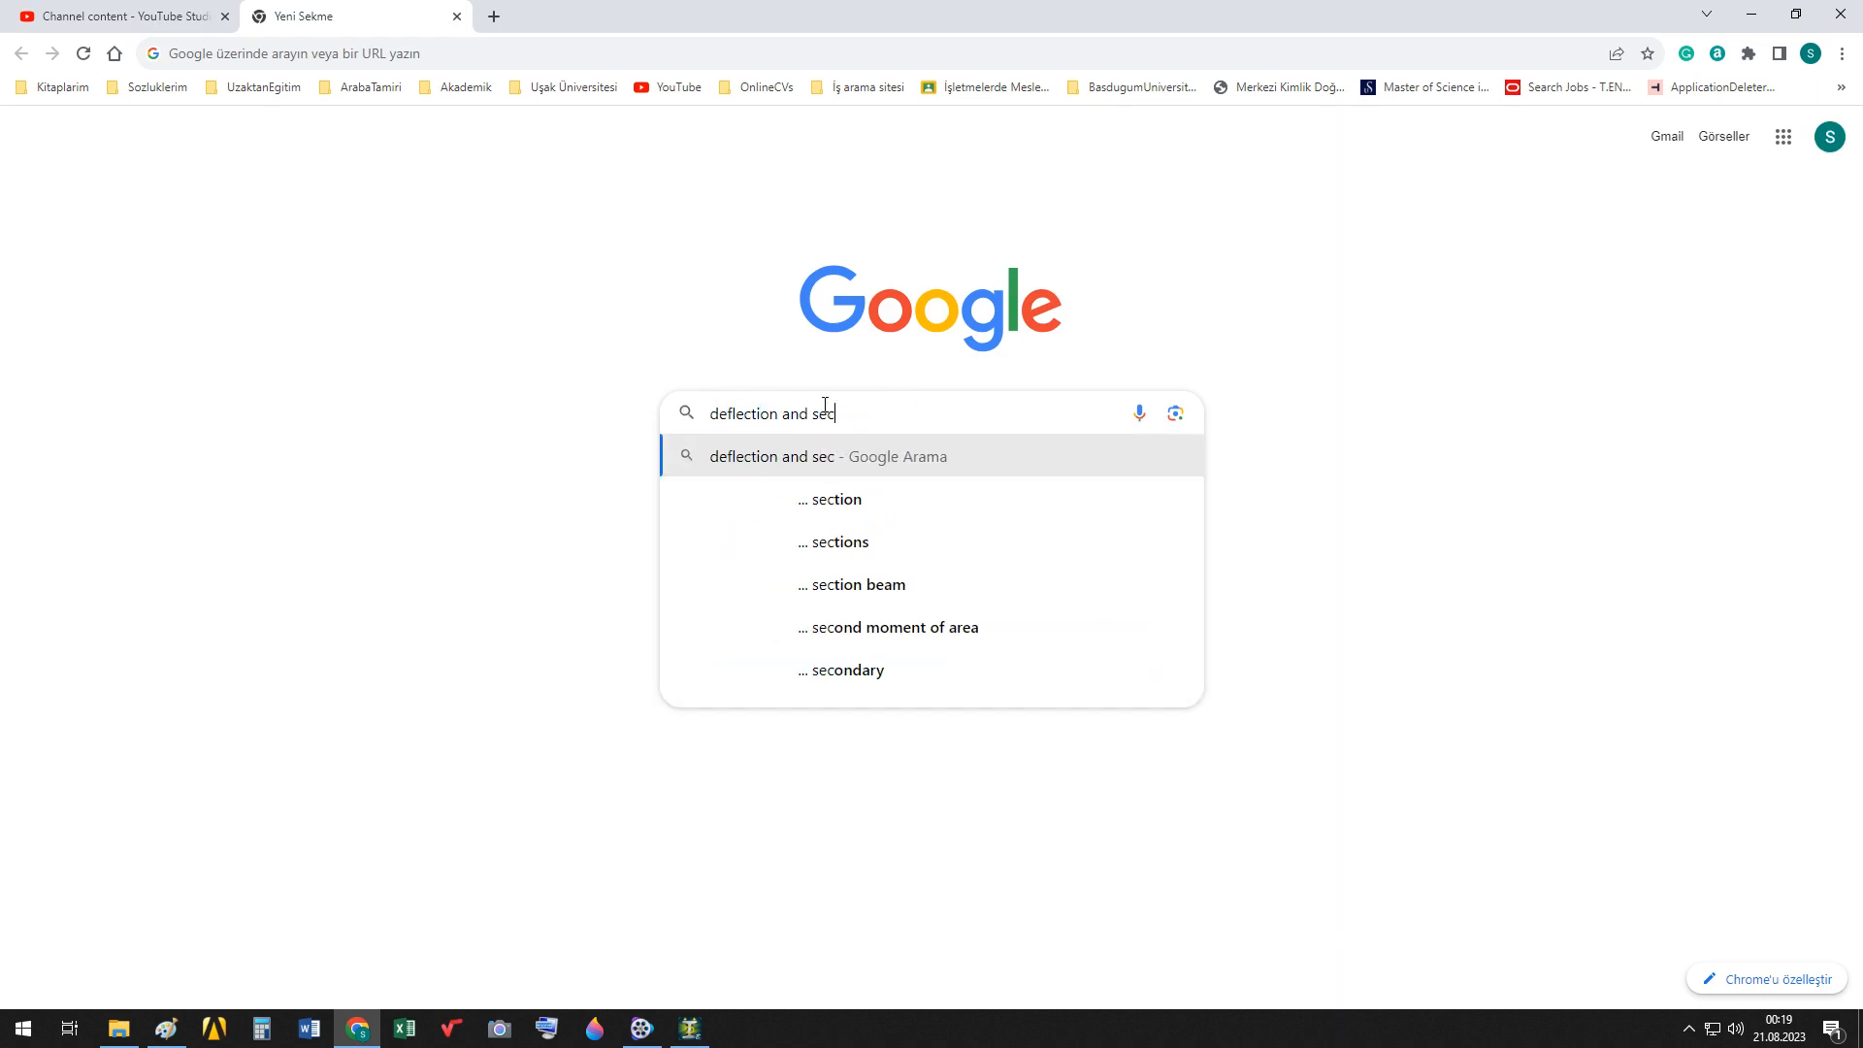
type("tion displa")
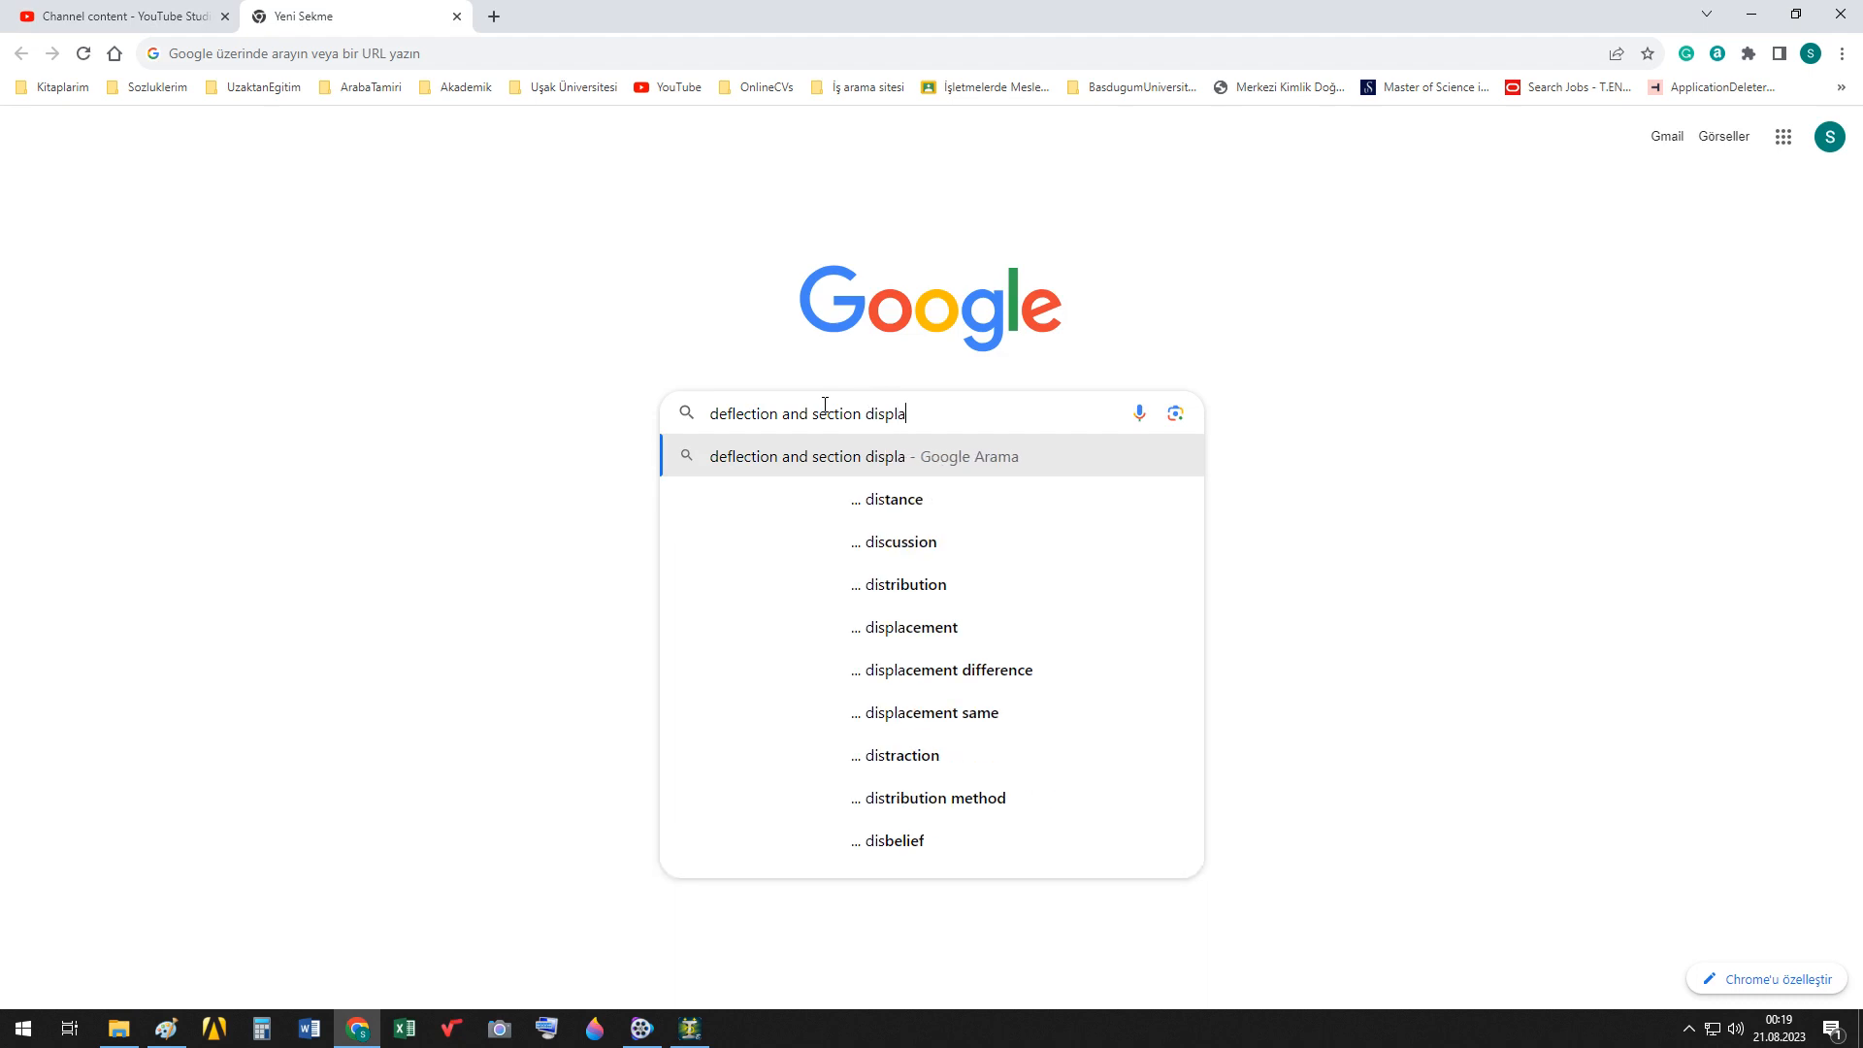
type("cement in saad")
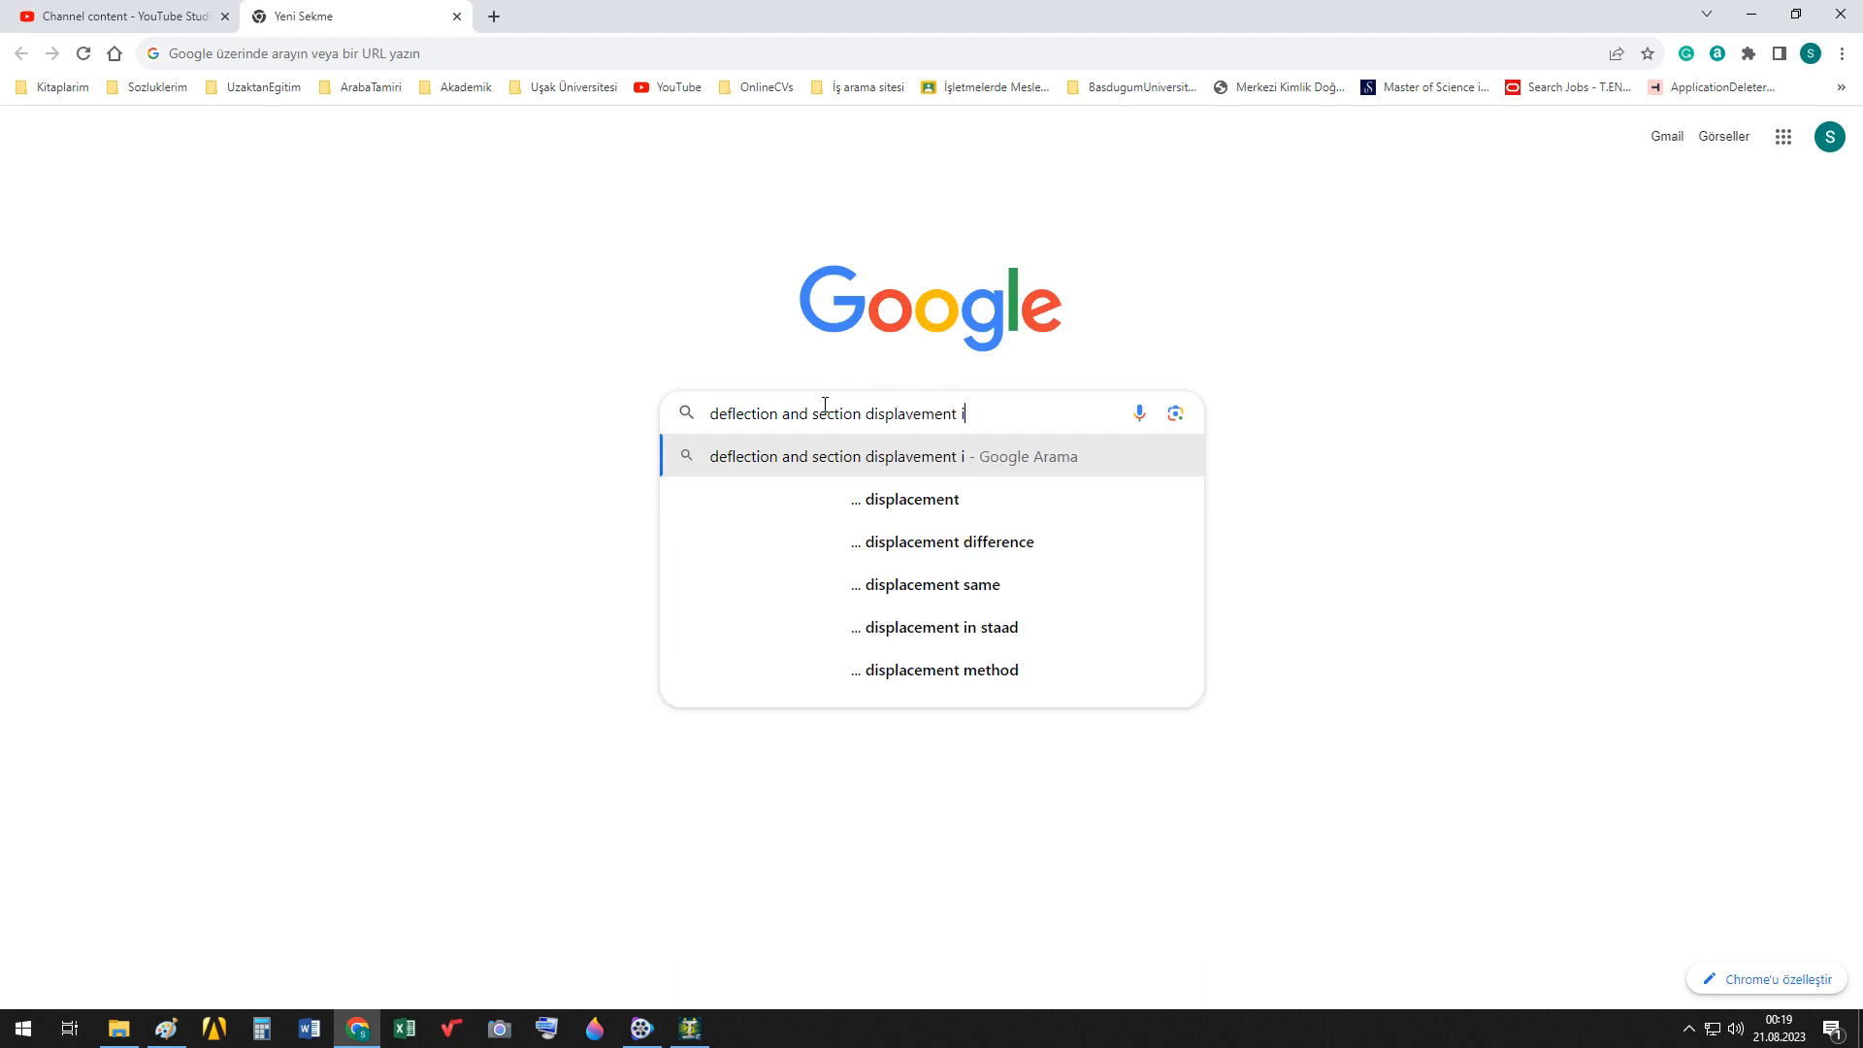
type(" pro")
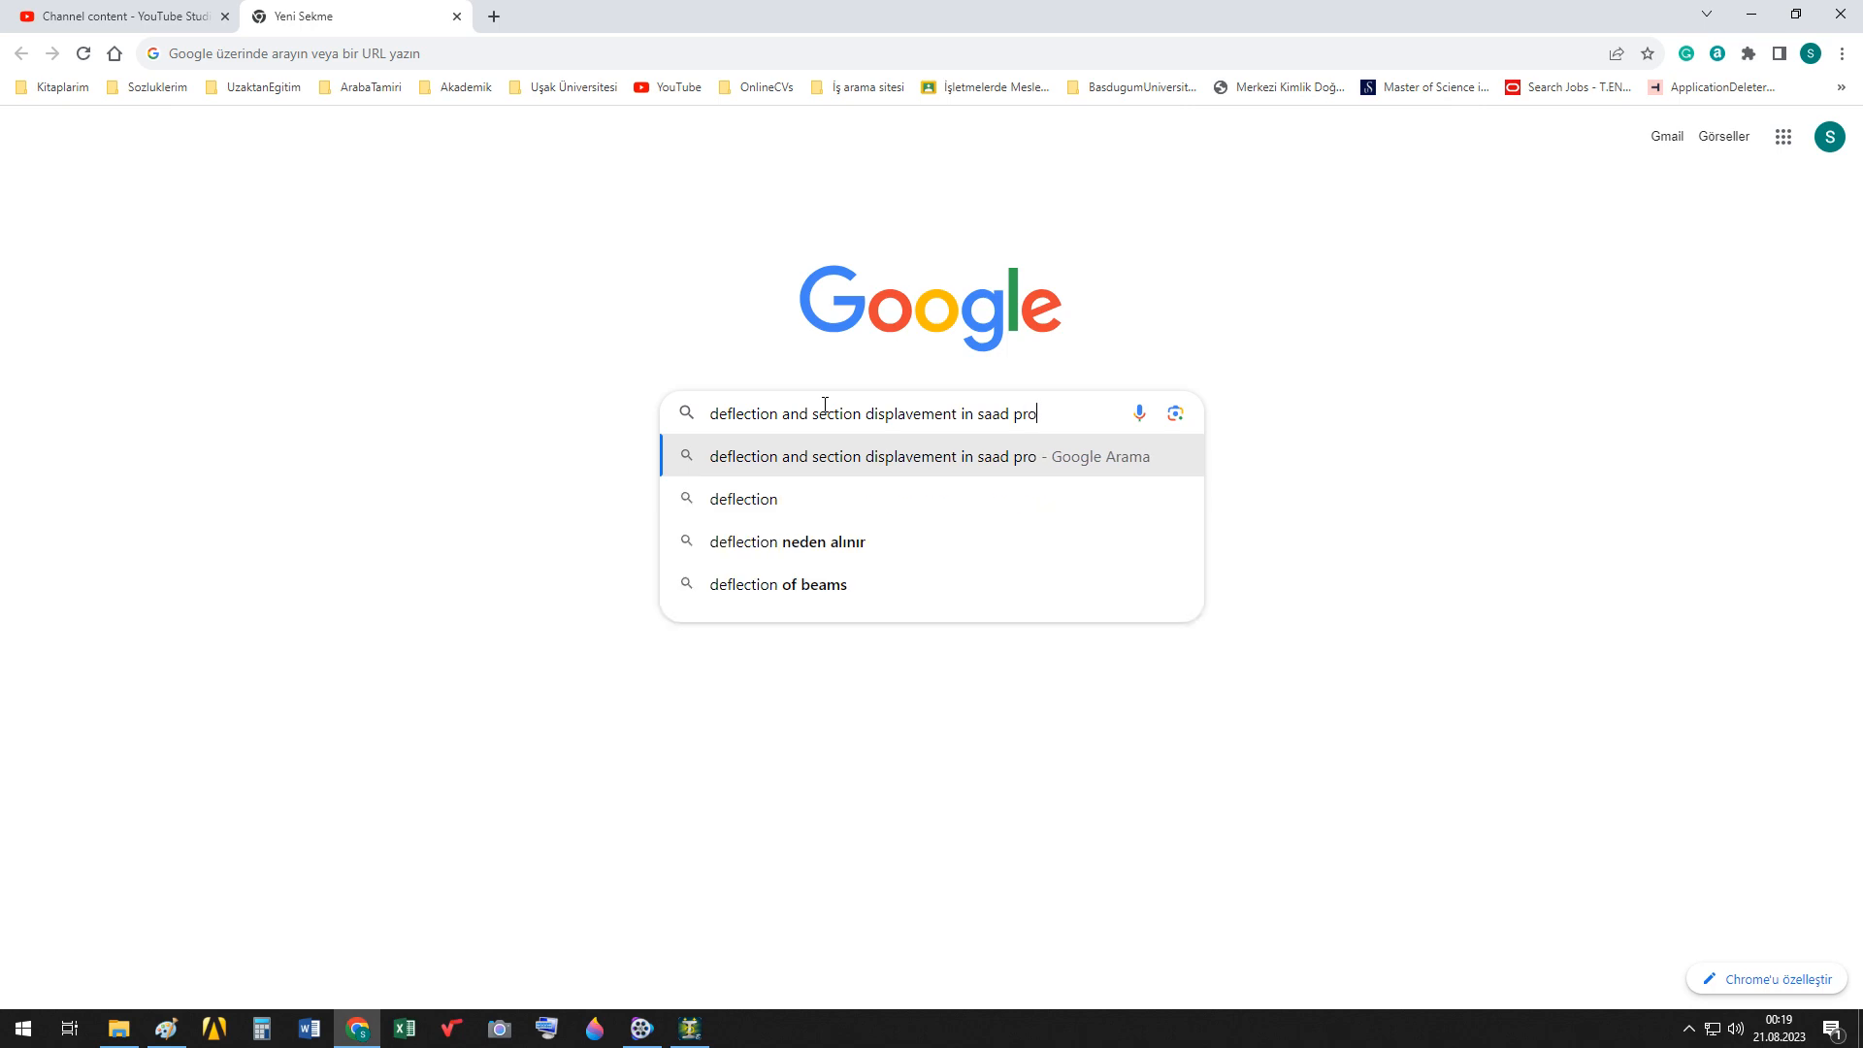
key("Return")
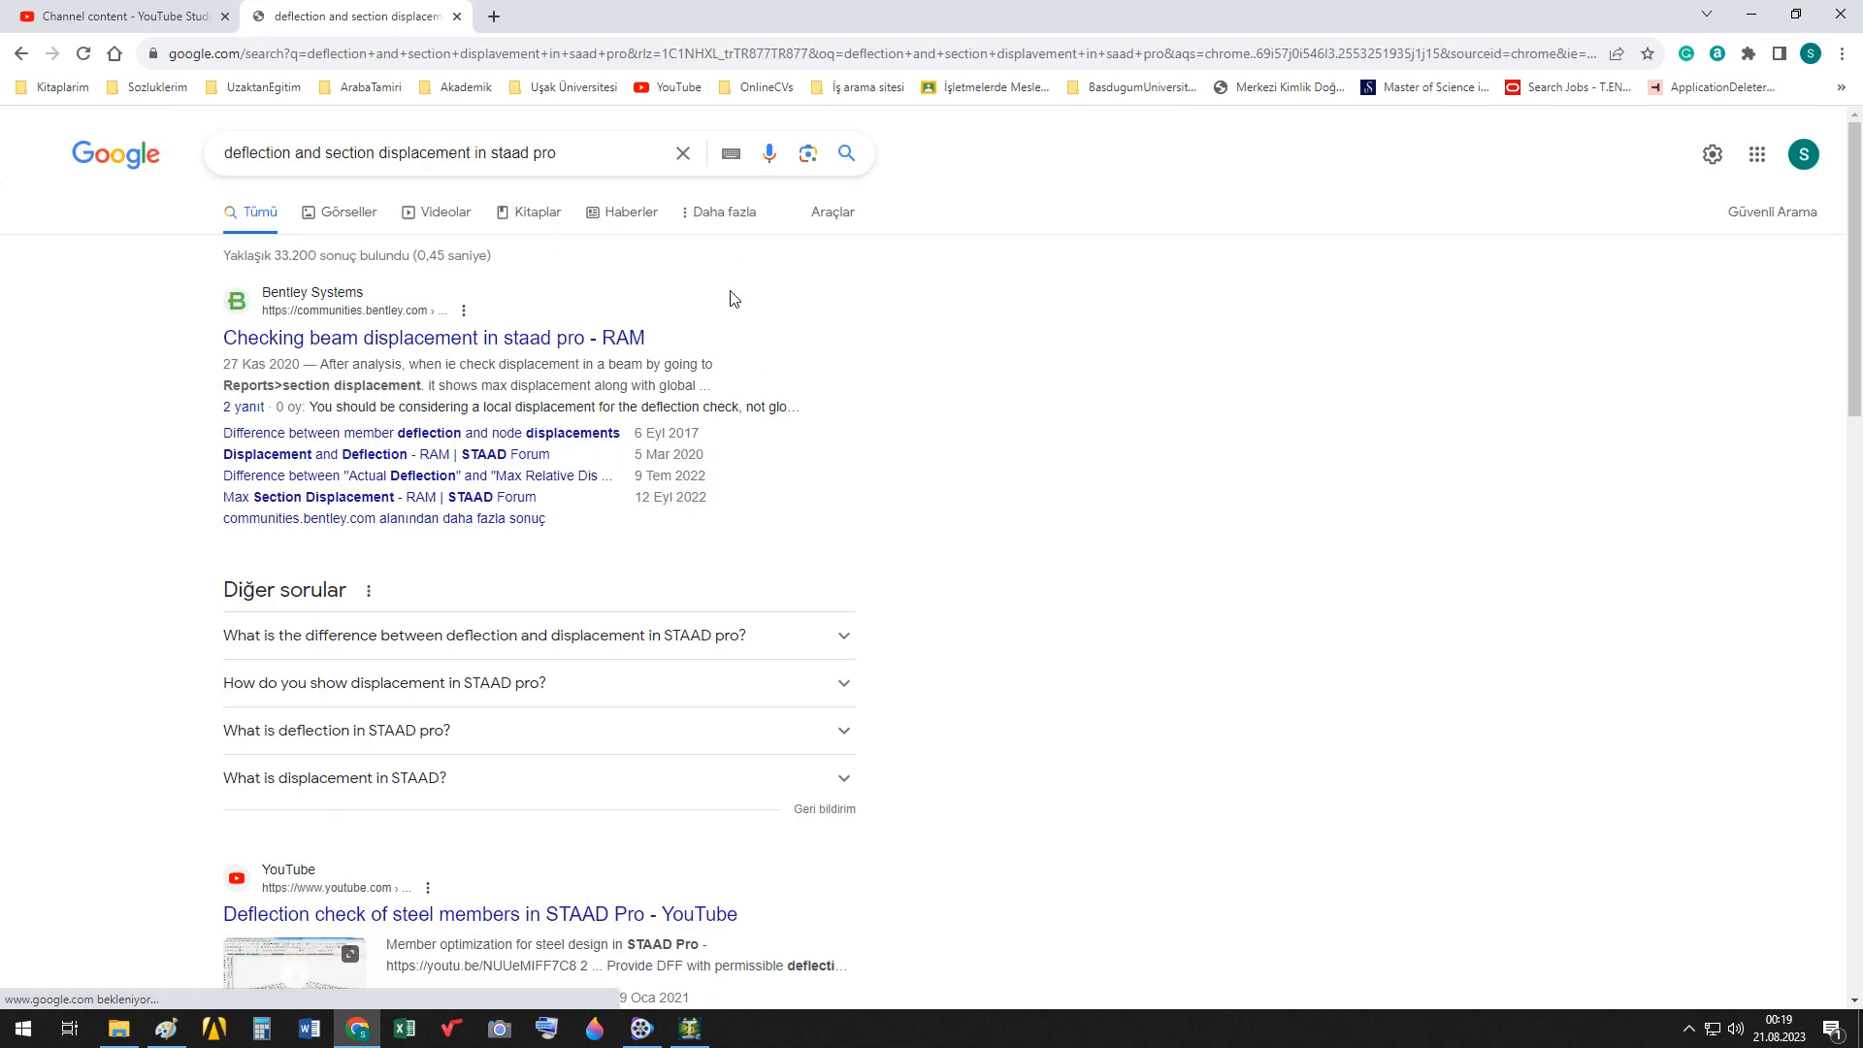
Read the suggested answer on deflection versus displacement and the Bentley forum thread "Checking beam displacement in staad pro" in a separate tab
right_click(482, 341)
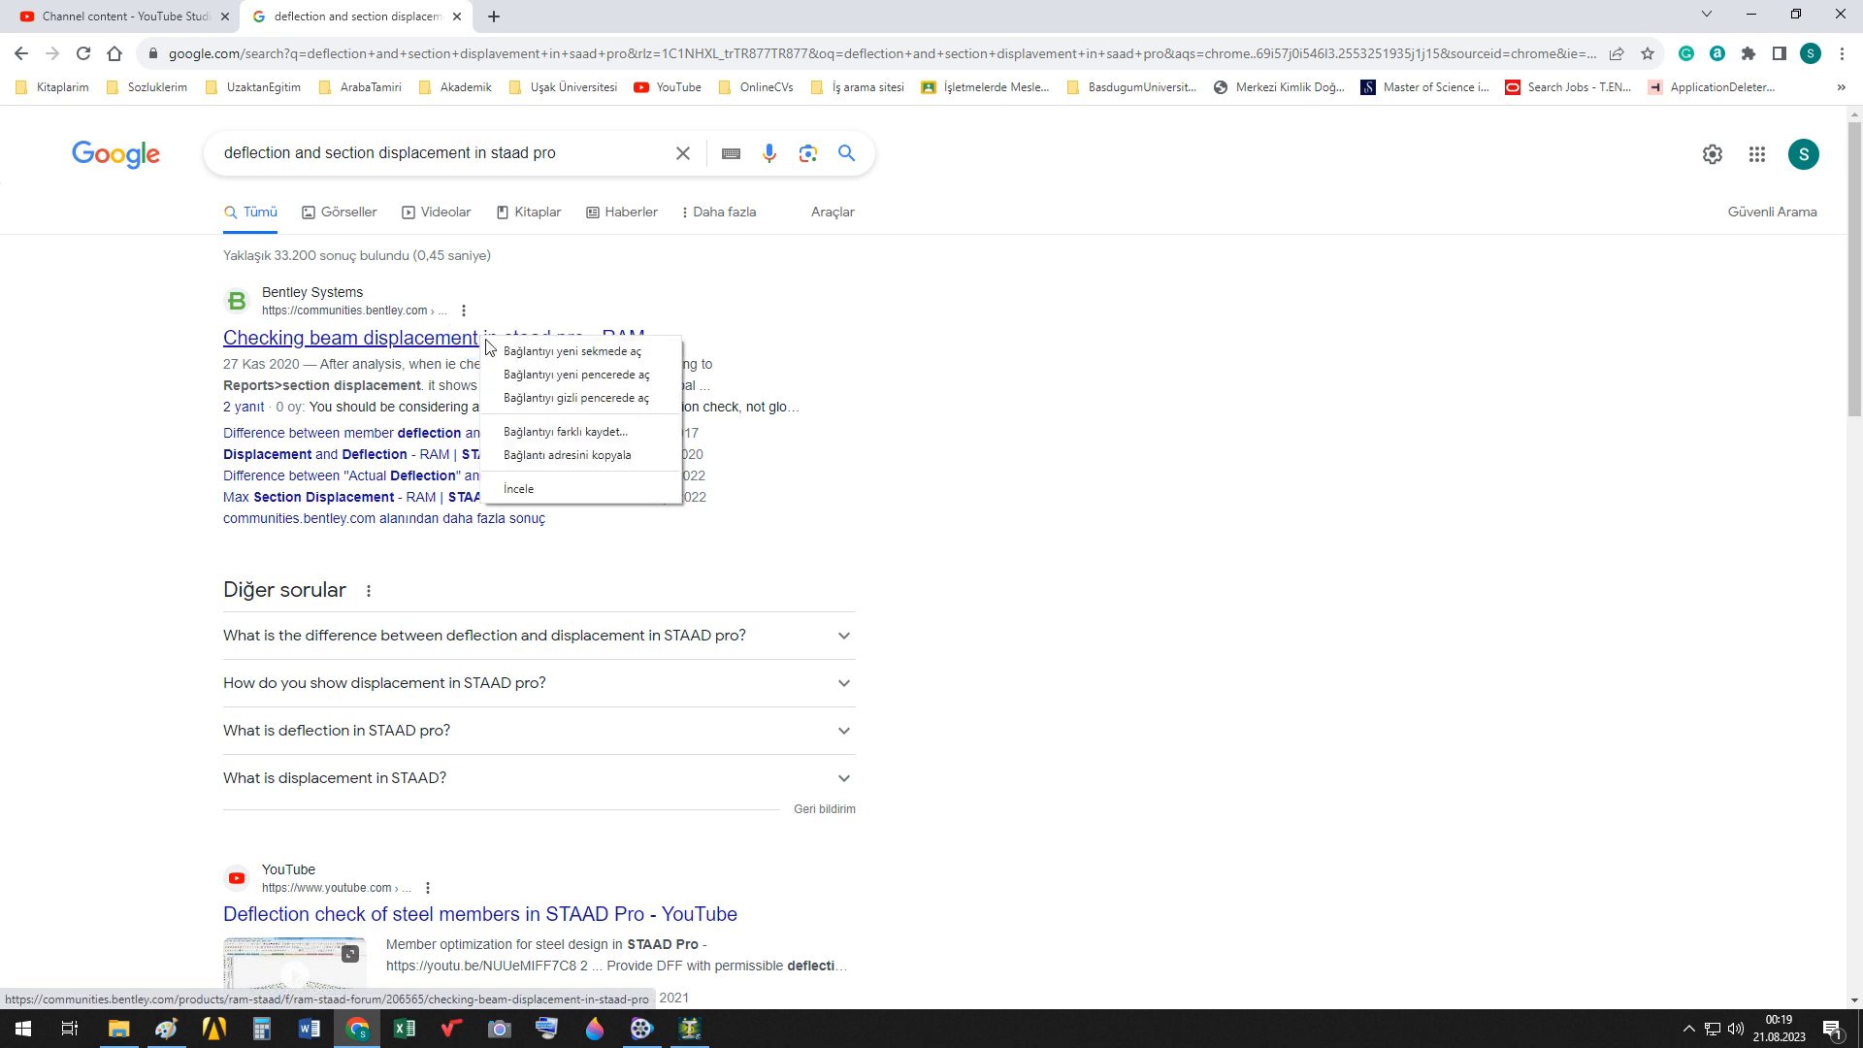
left_click(510, 352)
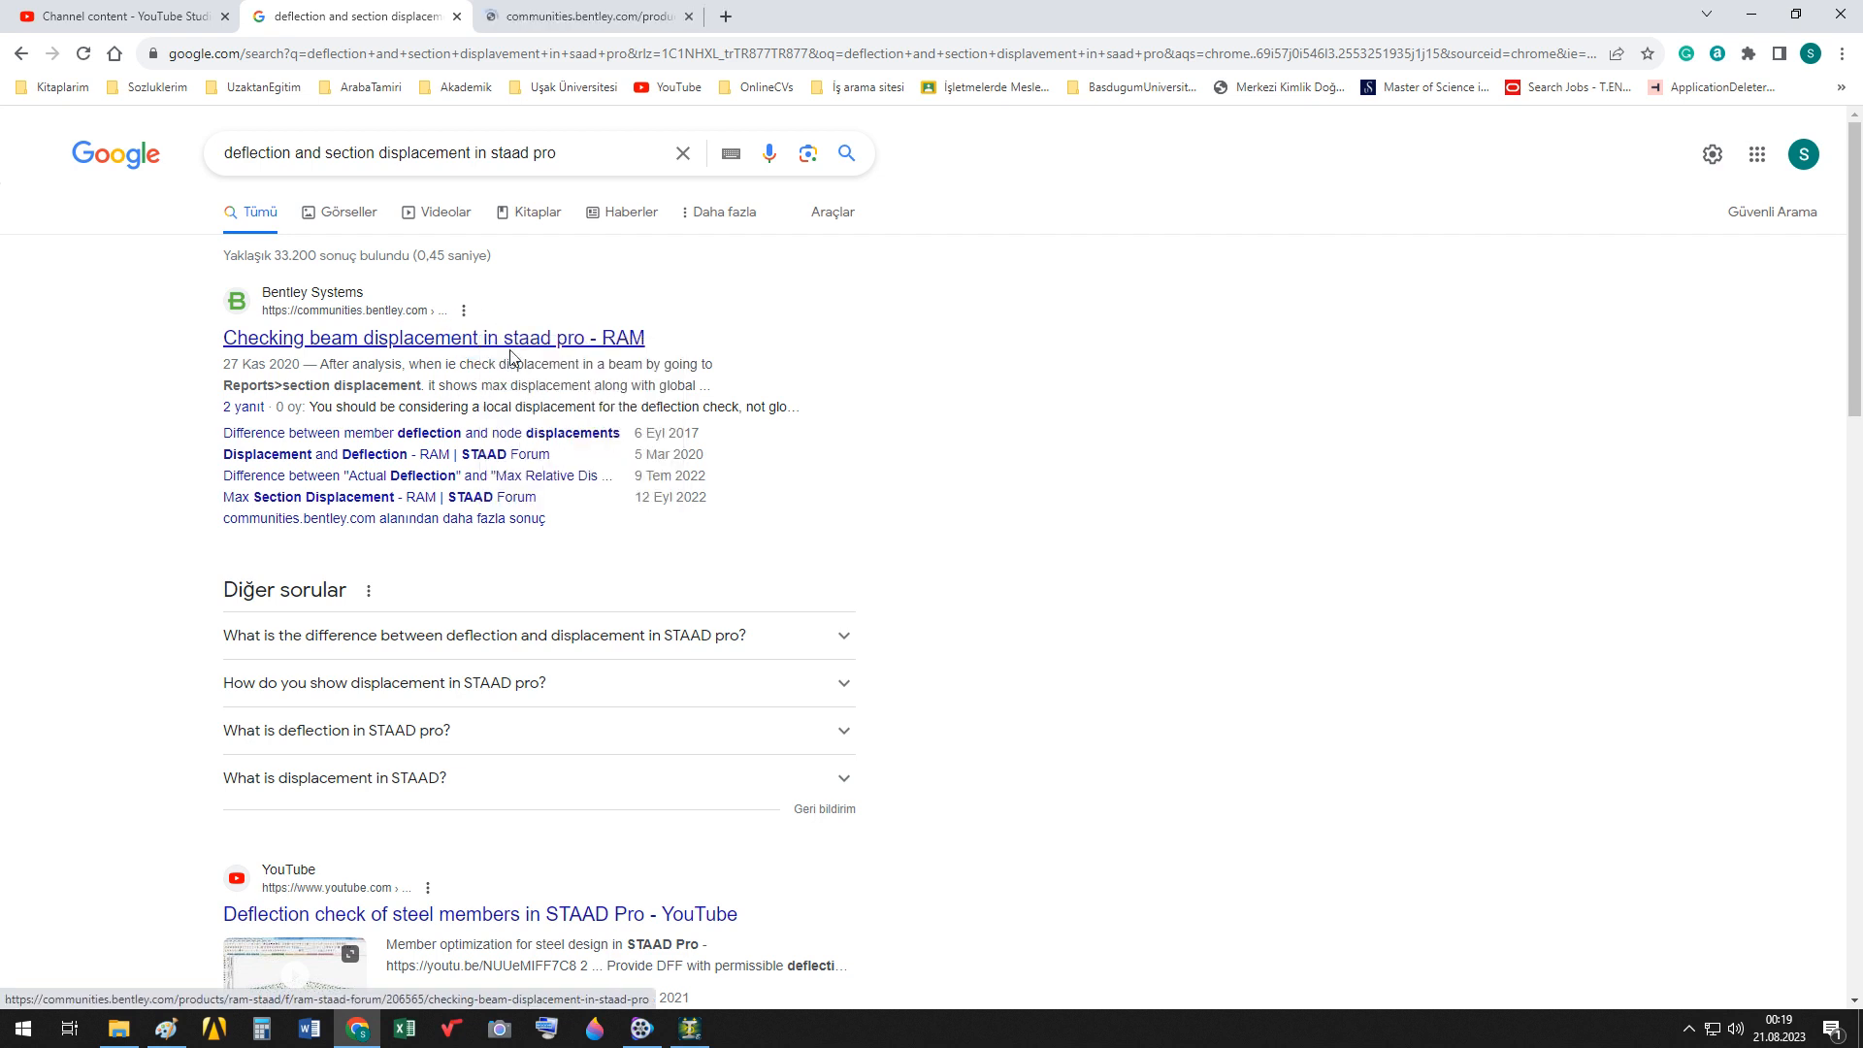
left_click(842, 637)
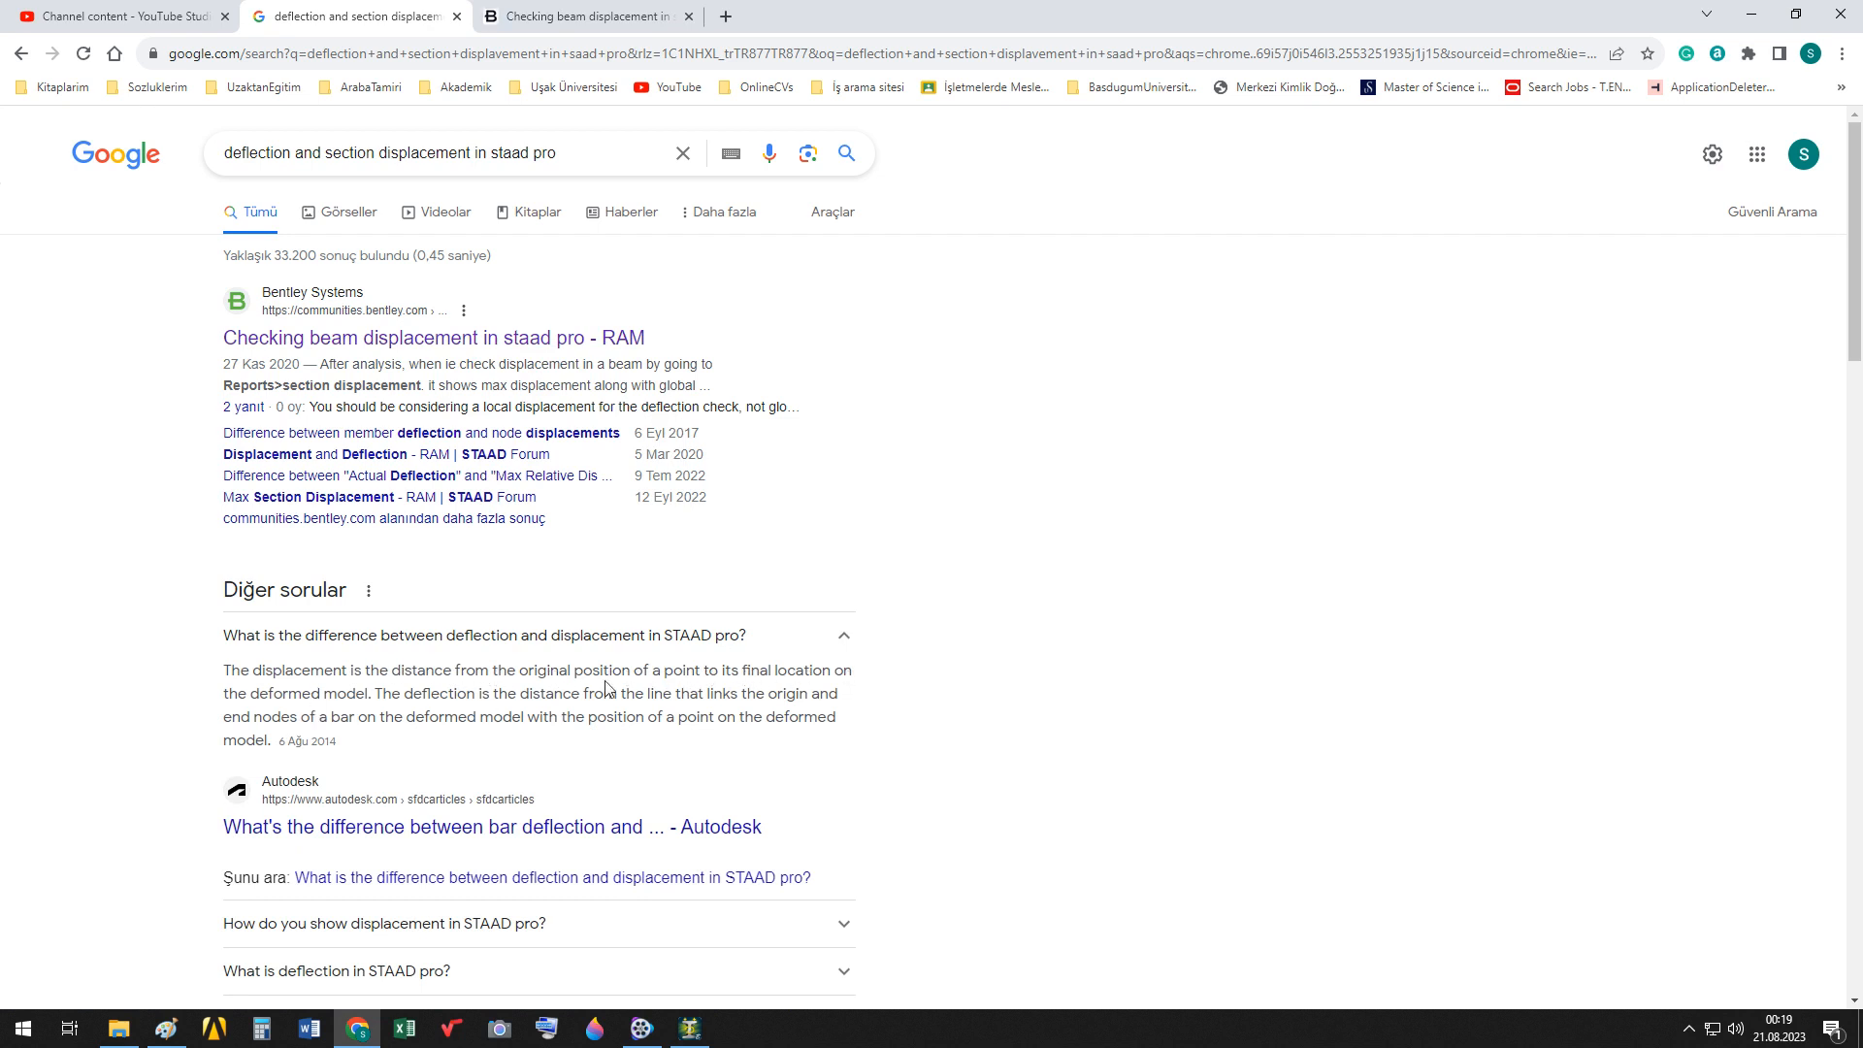
left_click_drag(234, 672, 375, 711)
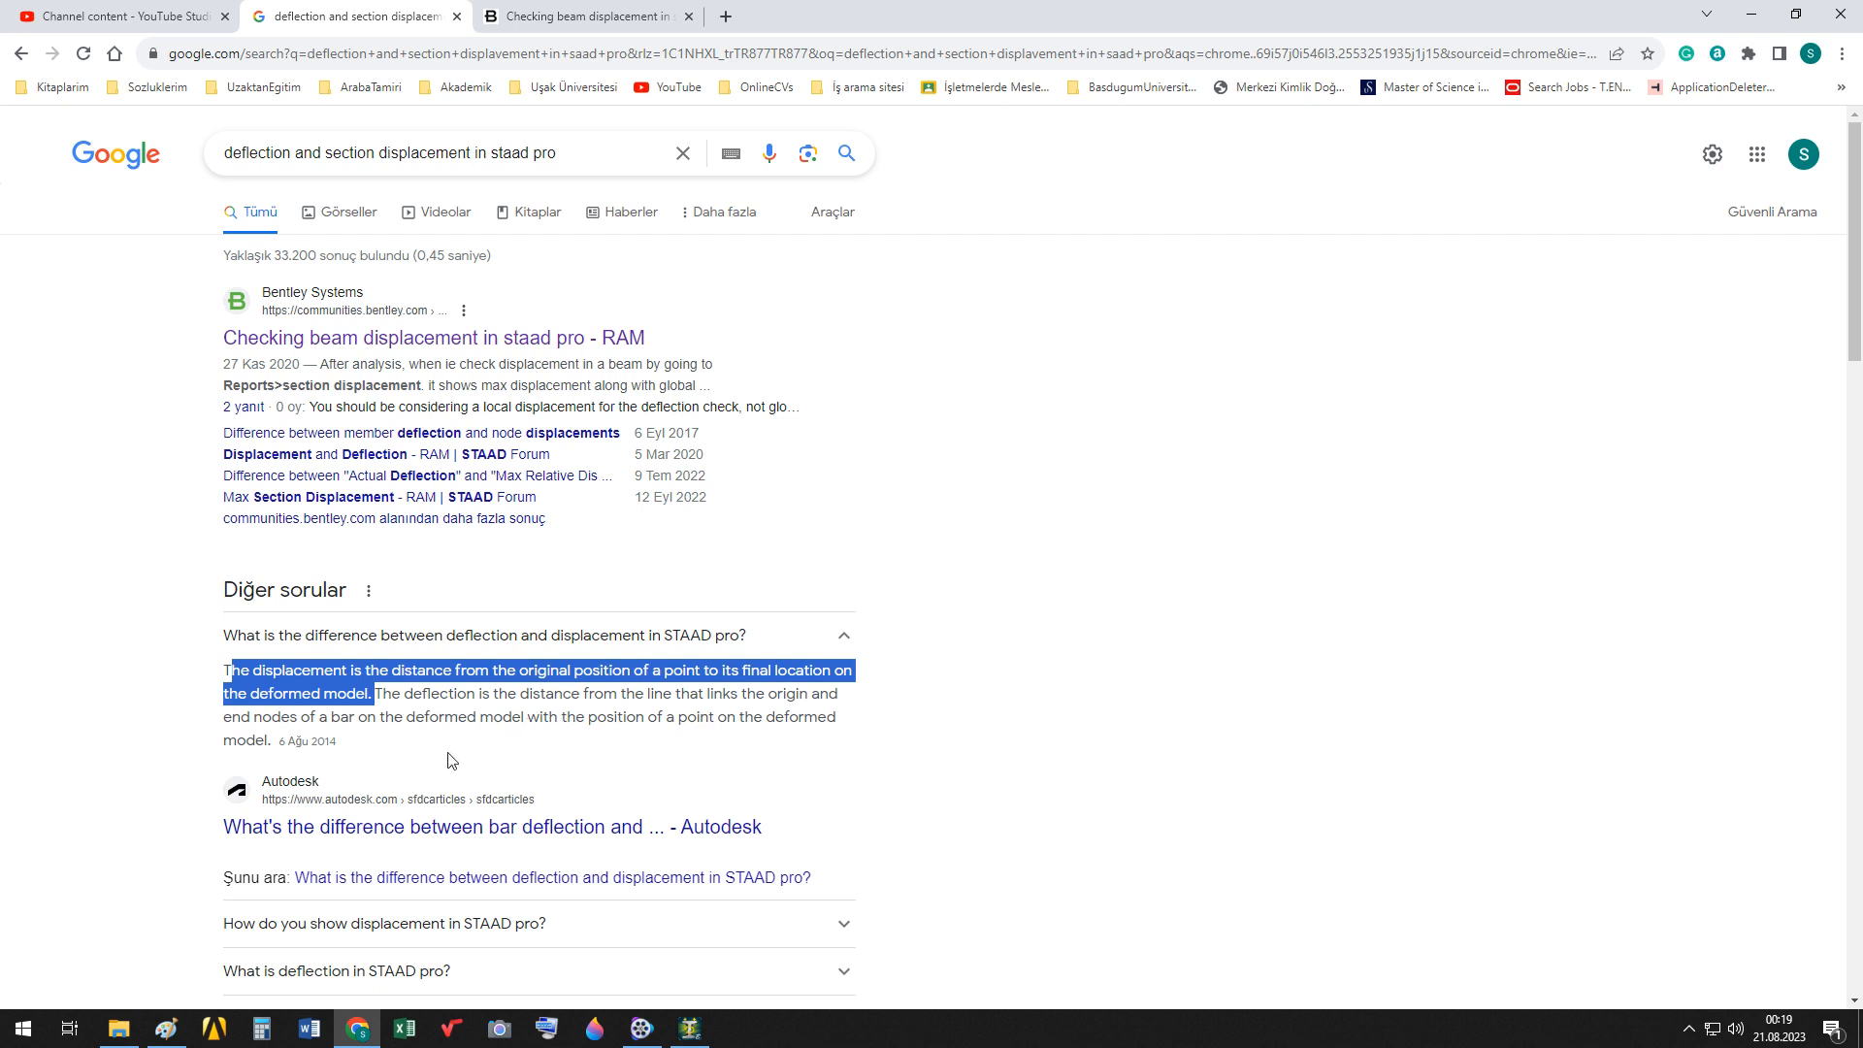
scroll(449, 760, "down", 1)
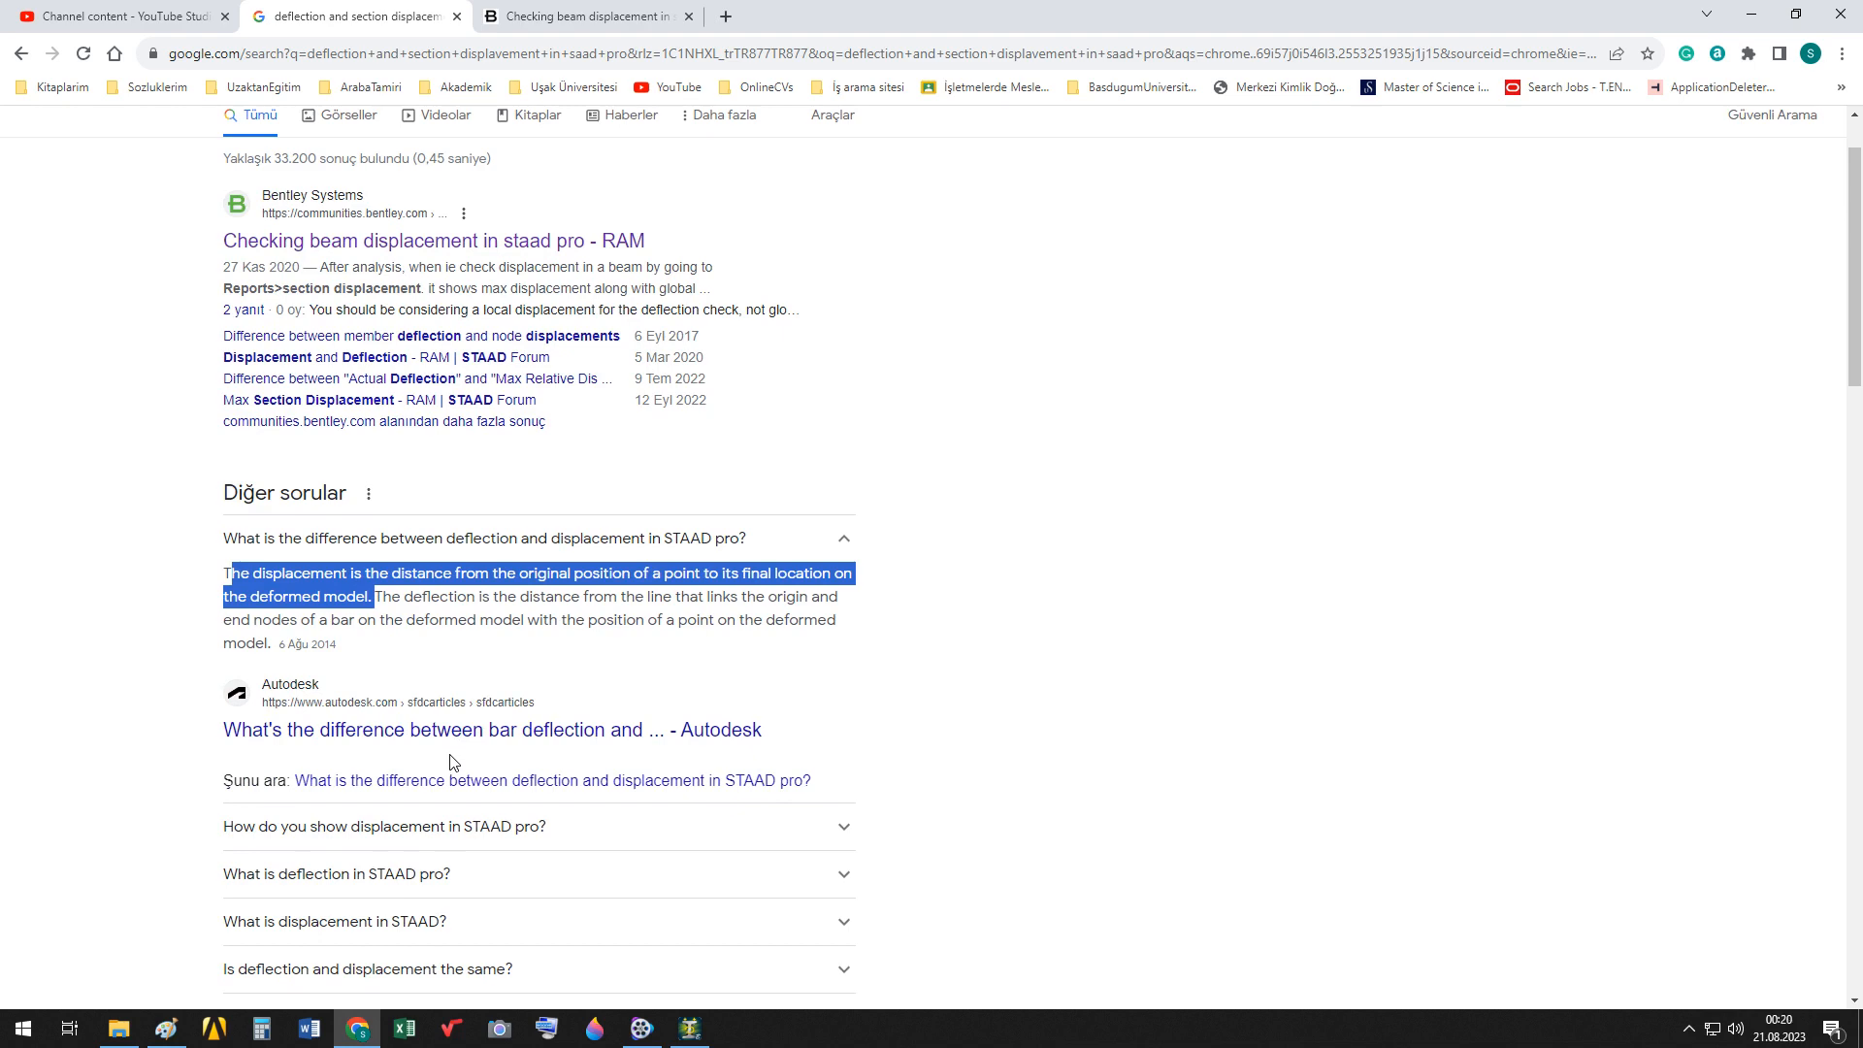
scroll(451, 762, "up", 1)
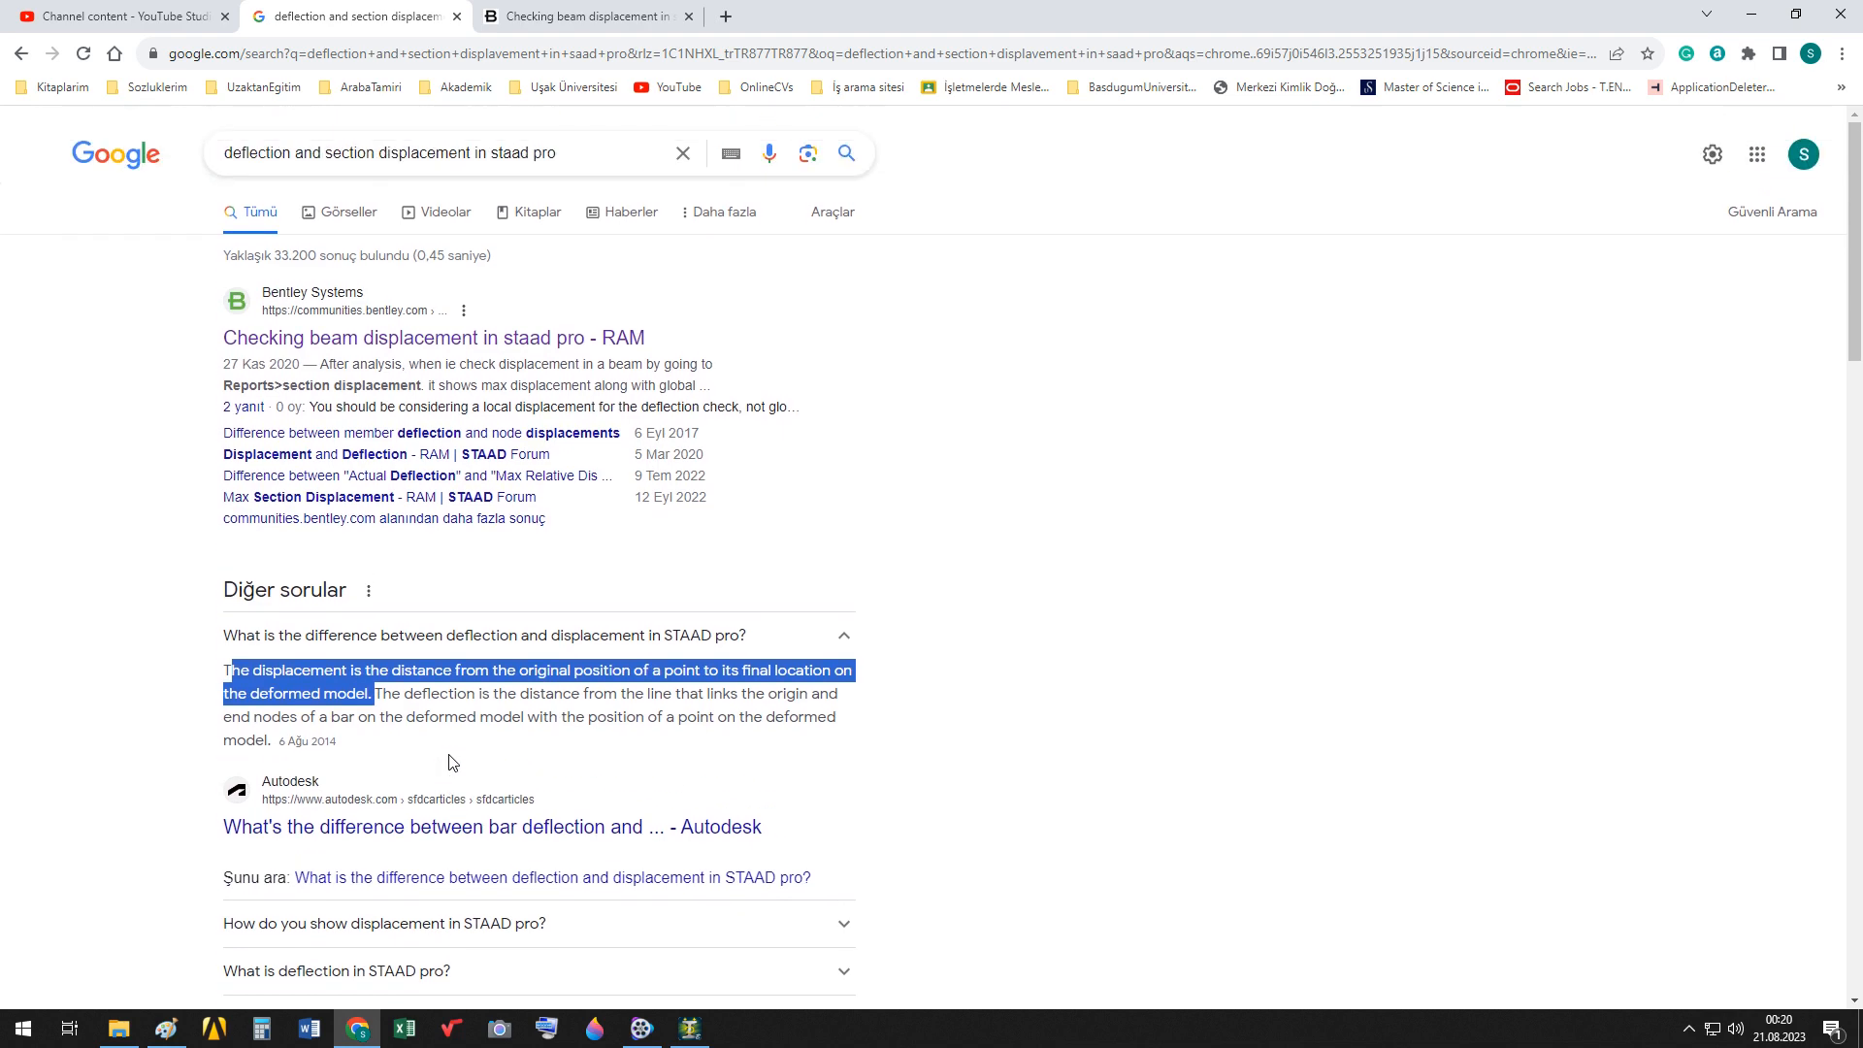
left_click(586, 26)
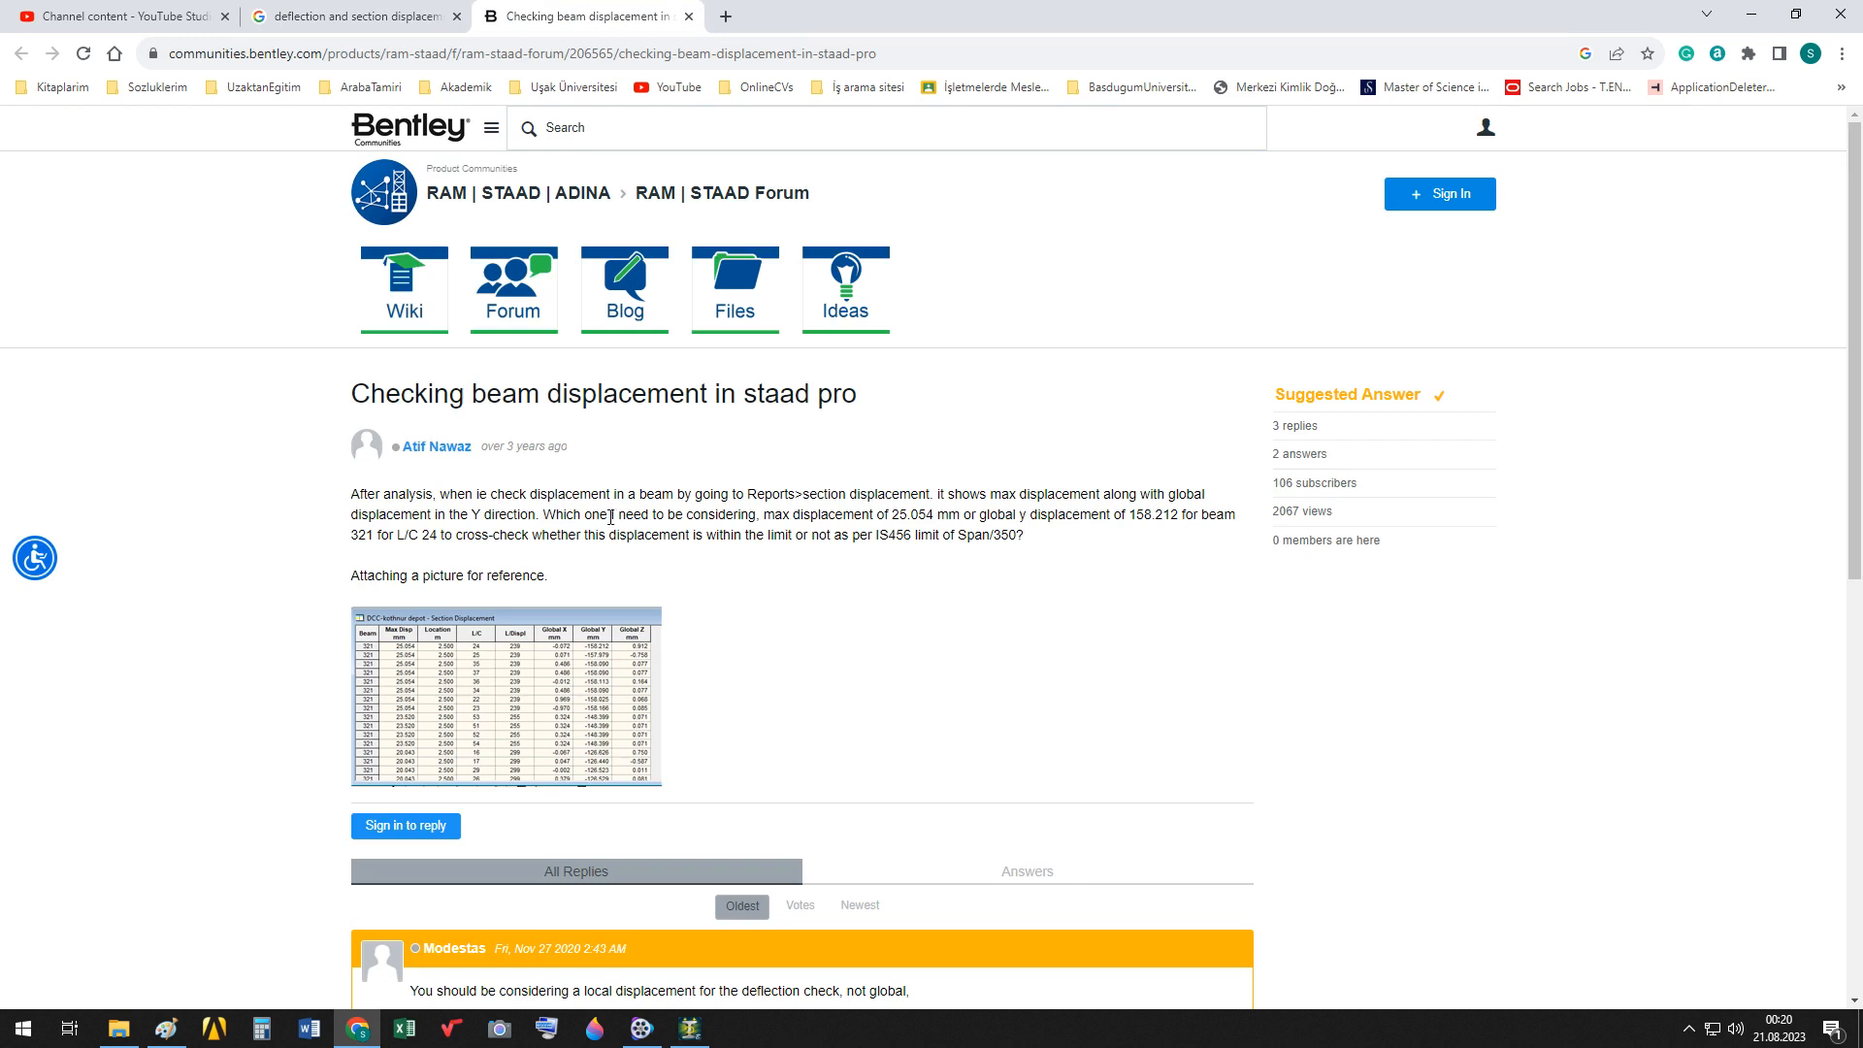
Read the Bentley forum question and its replies on local versus global displacement, and close the thread
left_click_drag(956, 499, 539, 524)
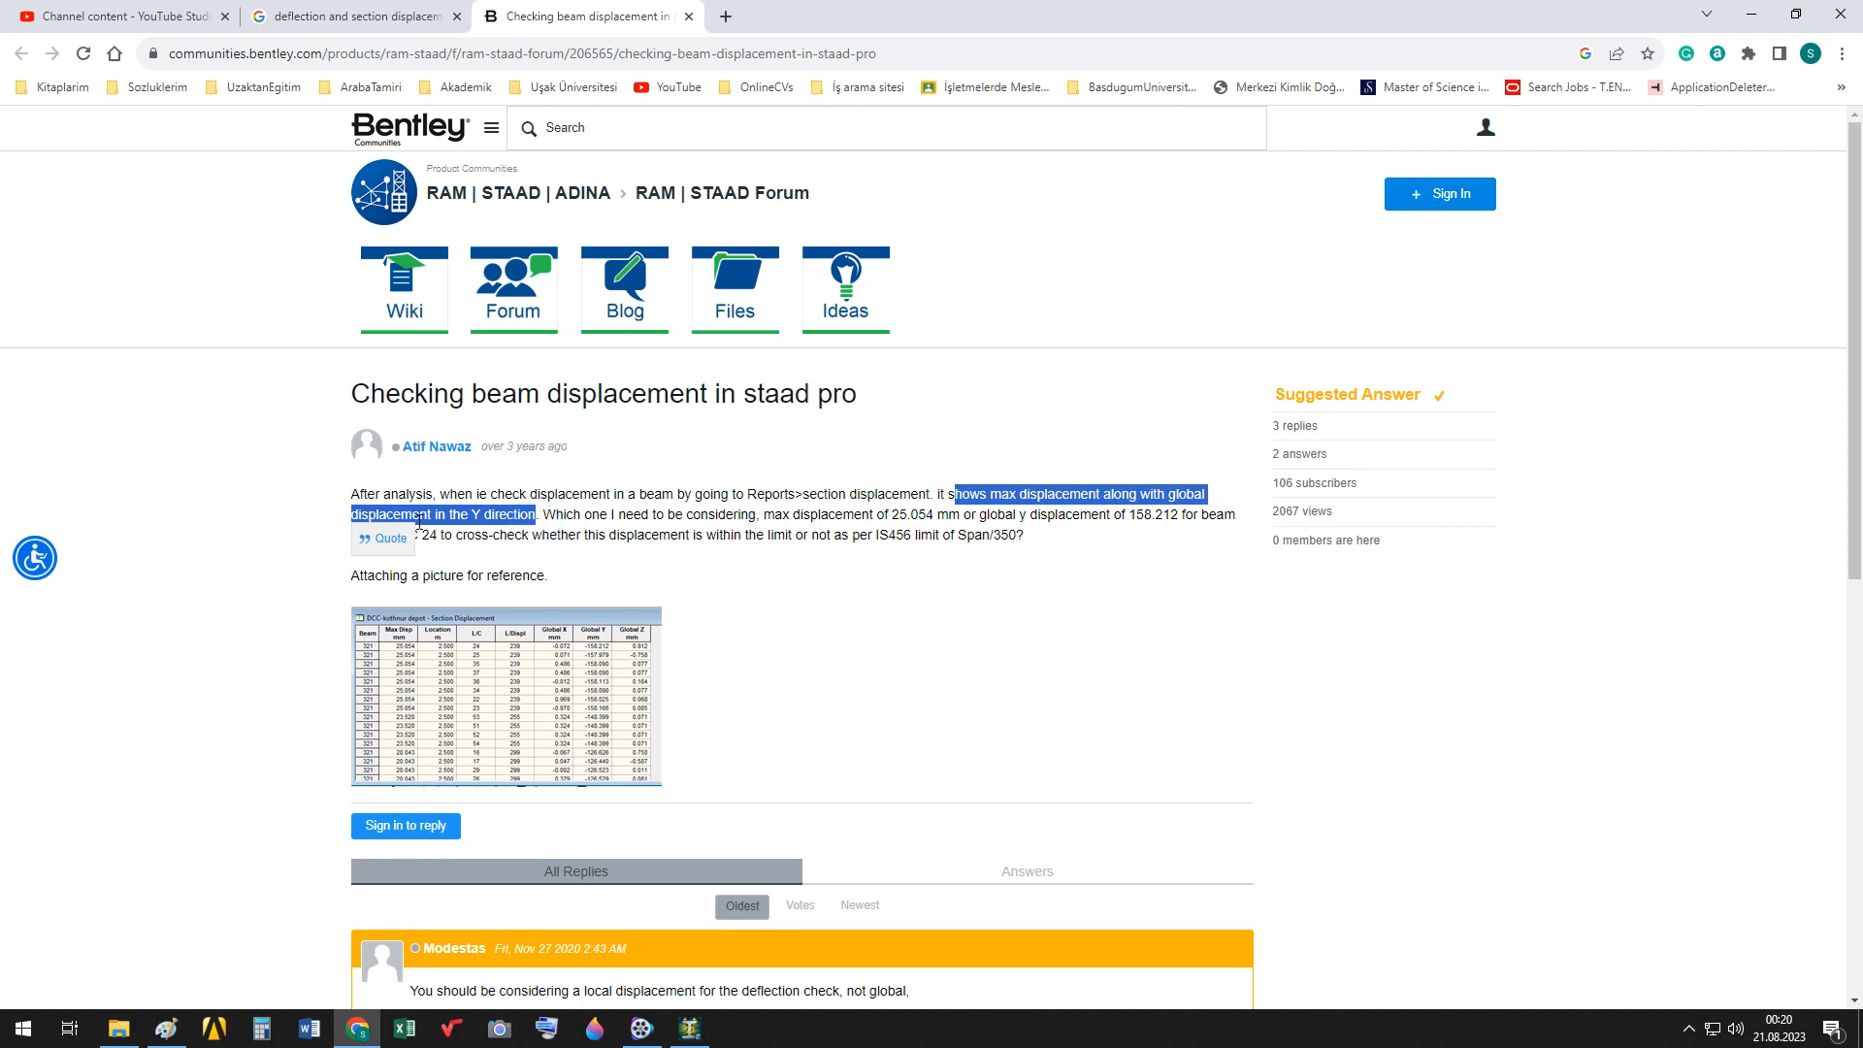
left_click(863, 574)
scroll(775, 786, "down", 4)
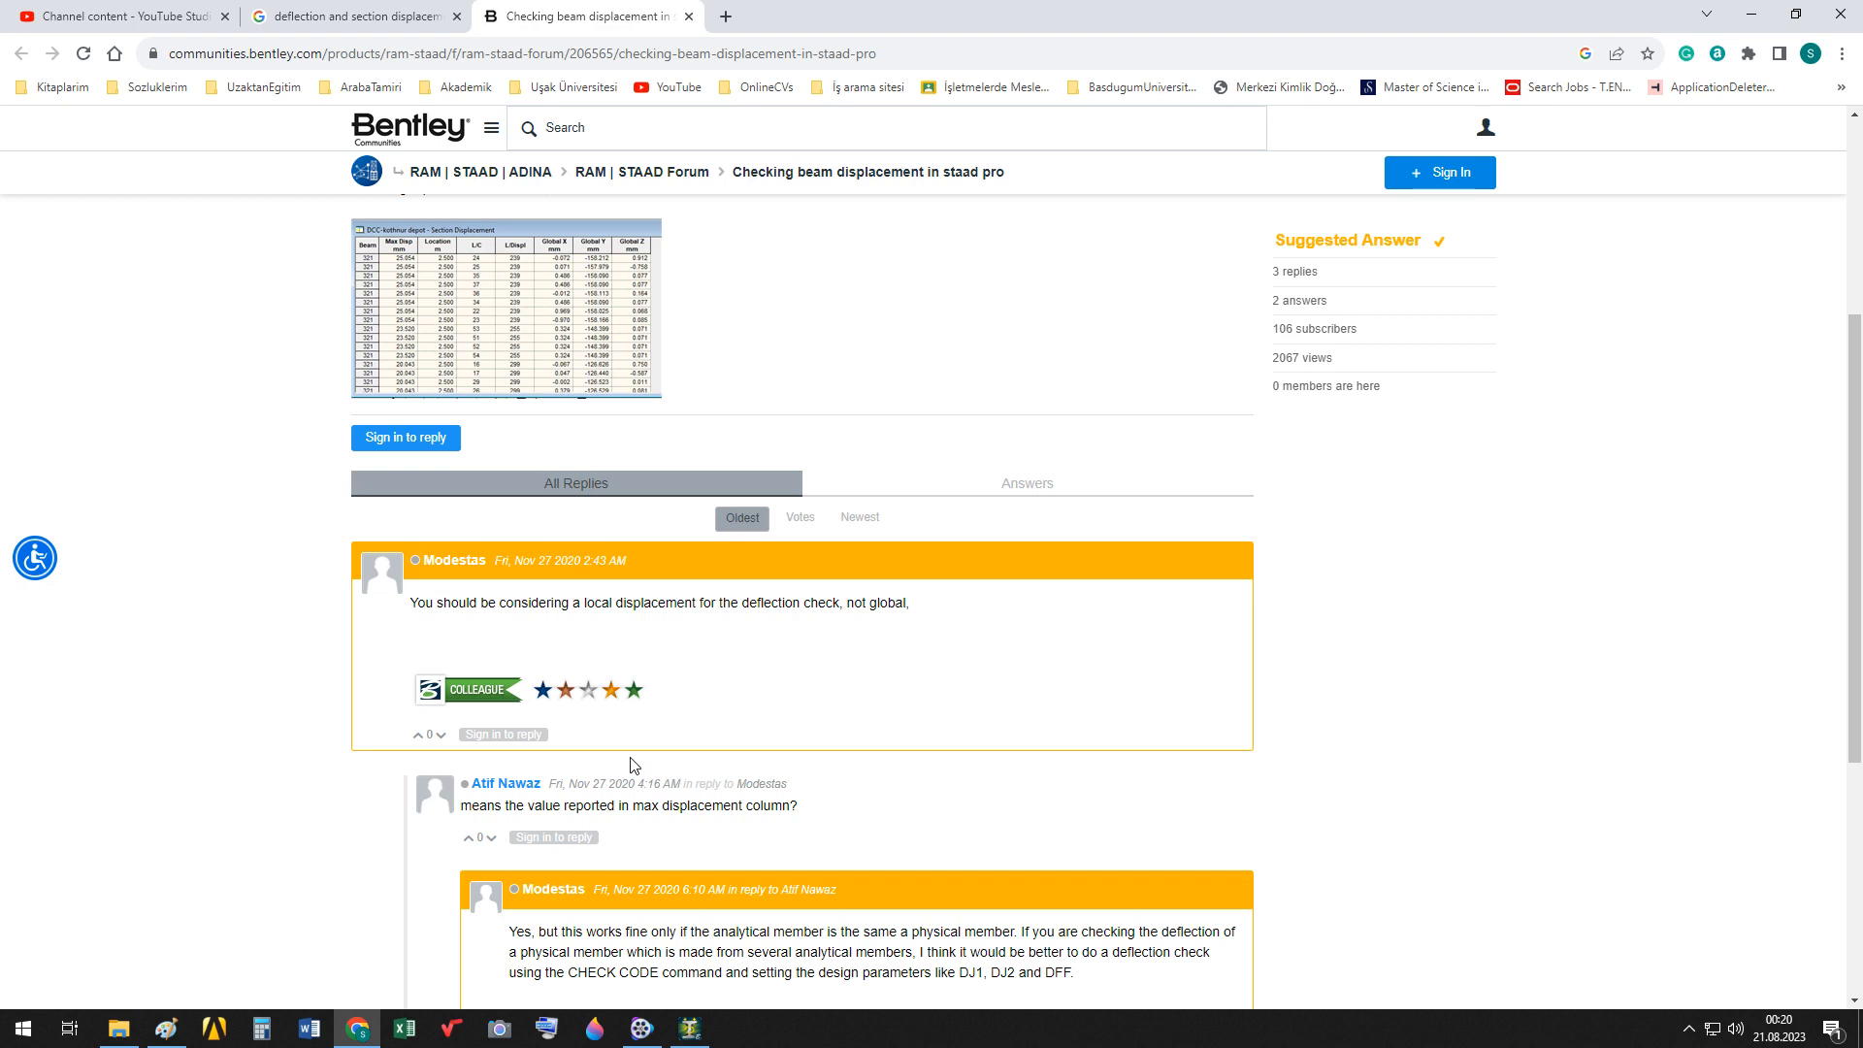
scroll(634, 764, "down", 4)
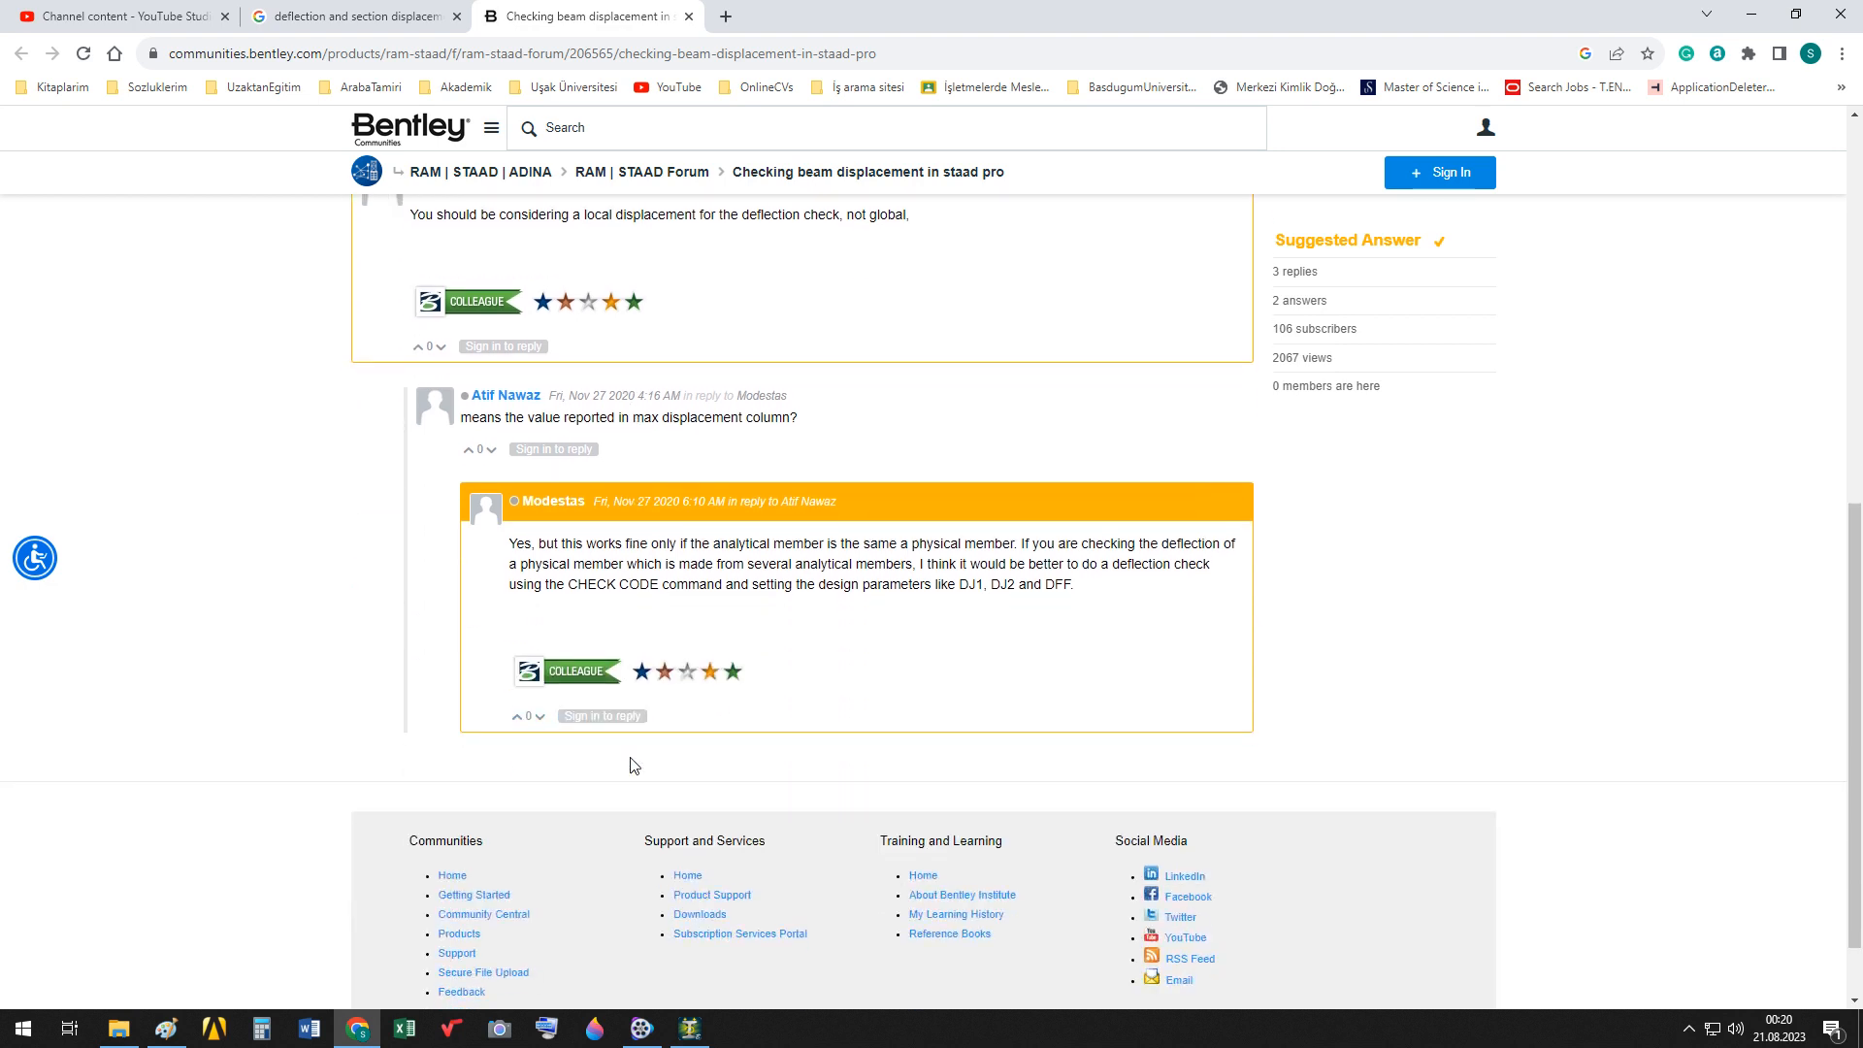
scroll(634, 764, "up", 6)
scroll(631, 757, "down", 5)
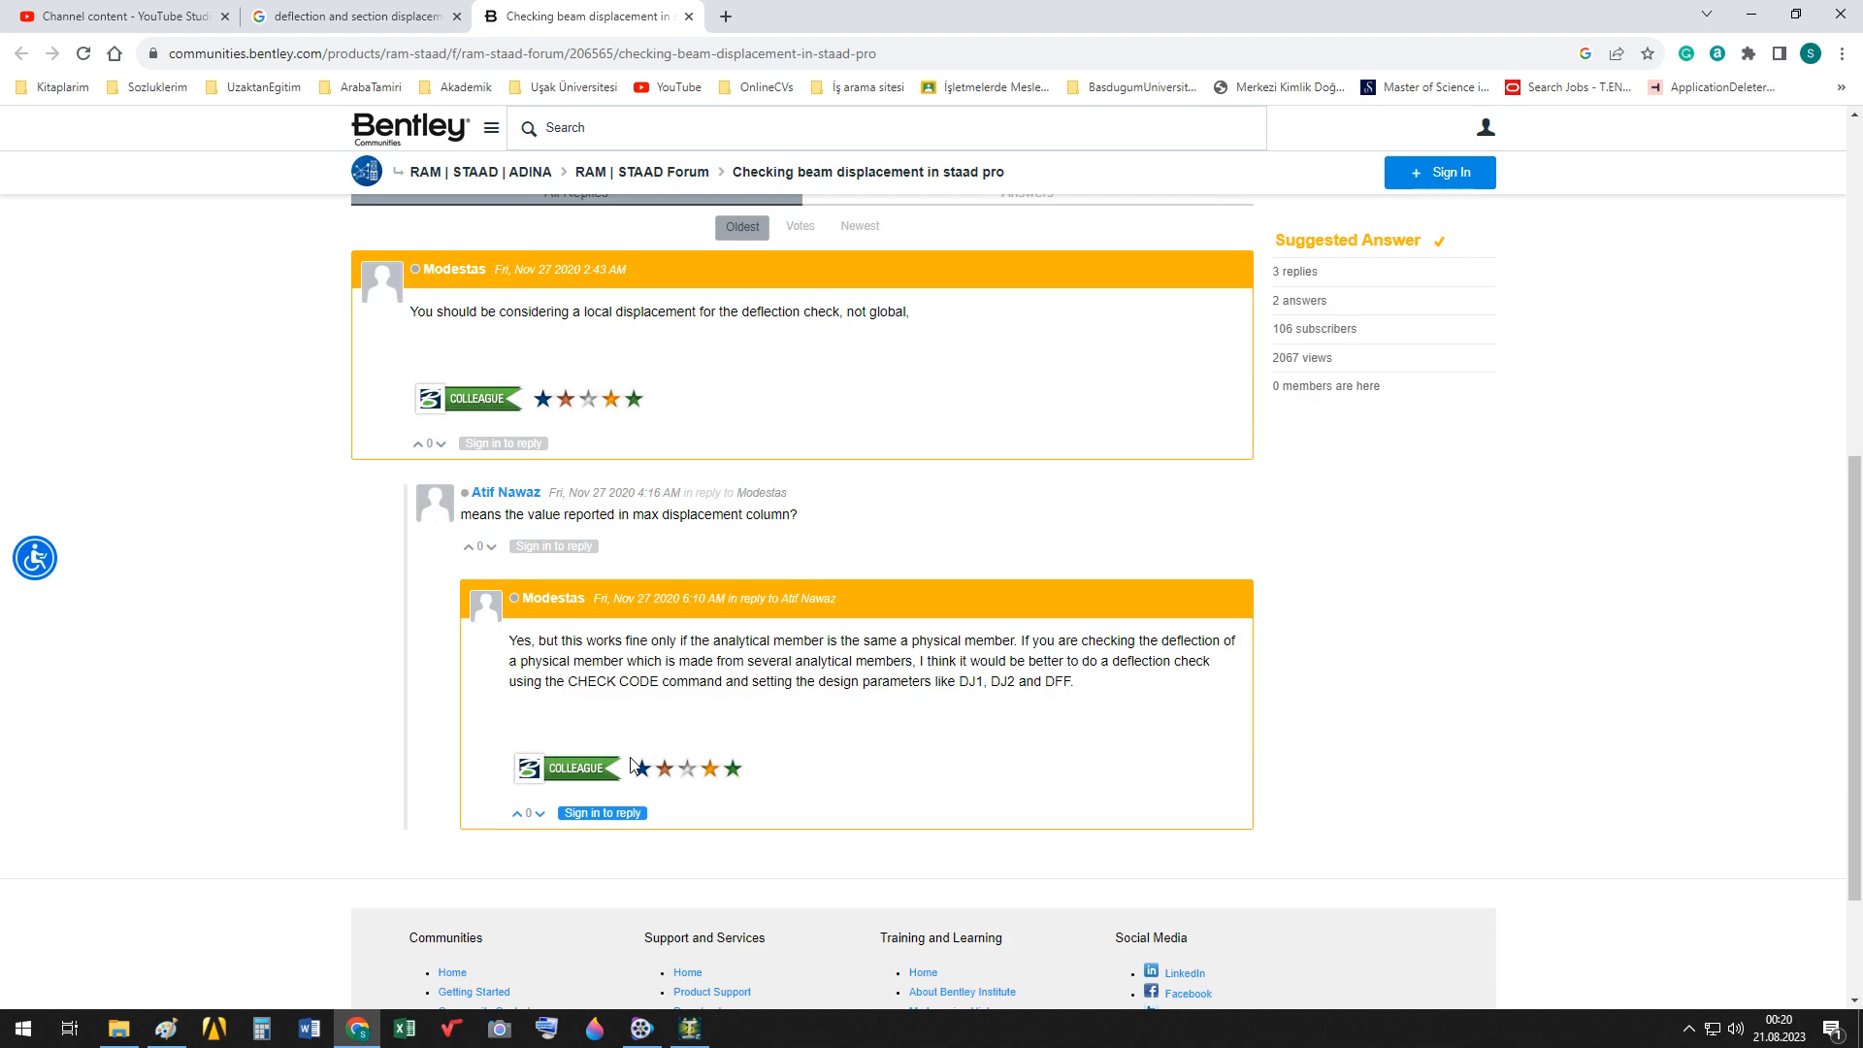
scroll(632, 765, "up", 7)
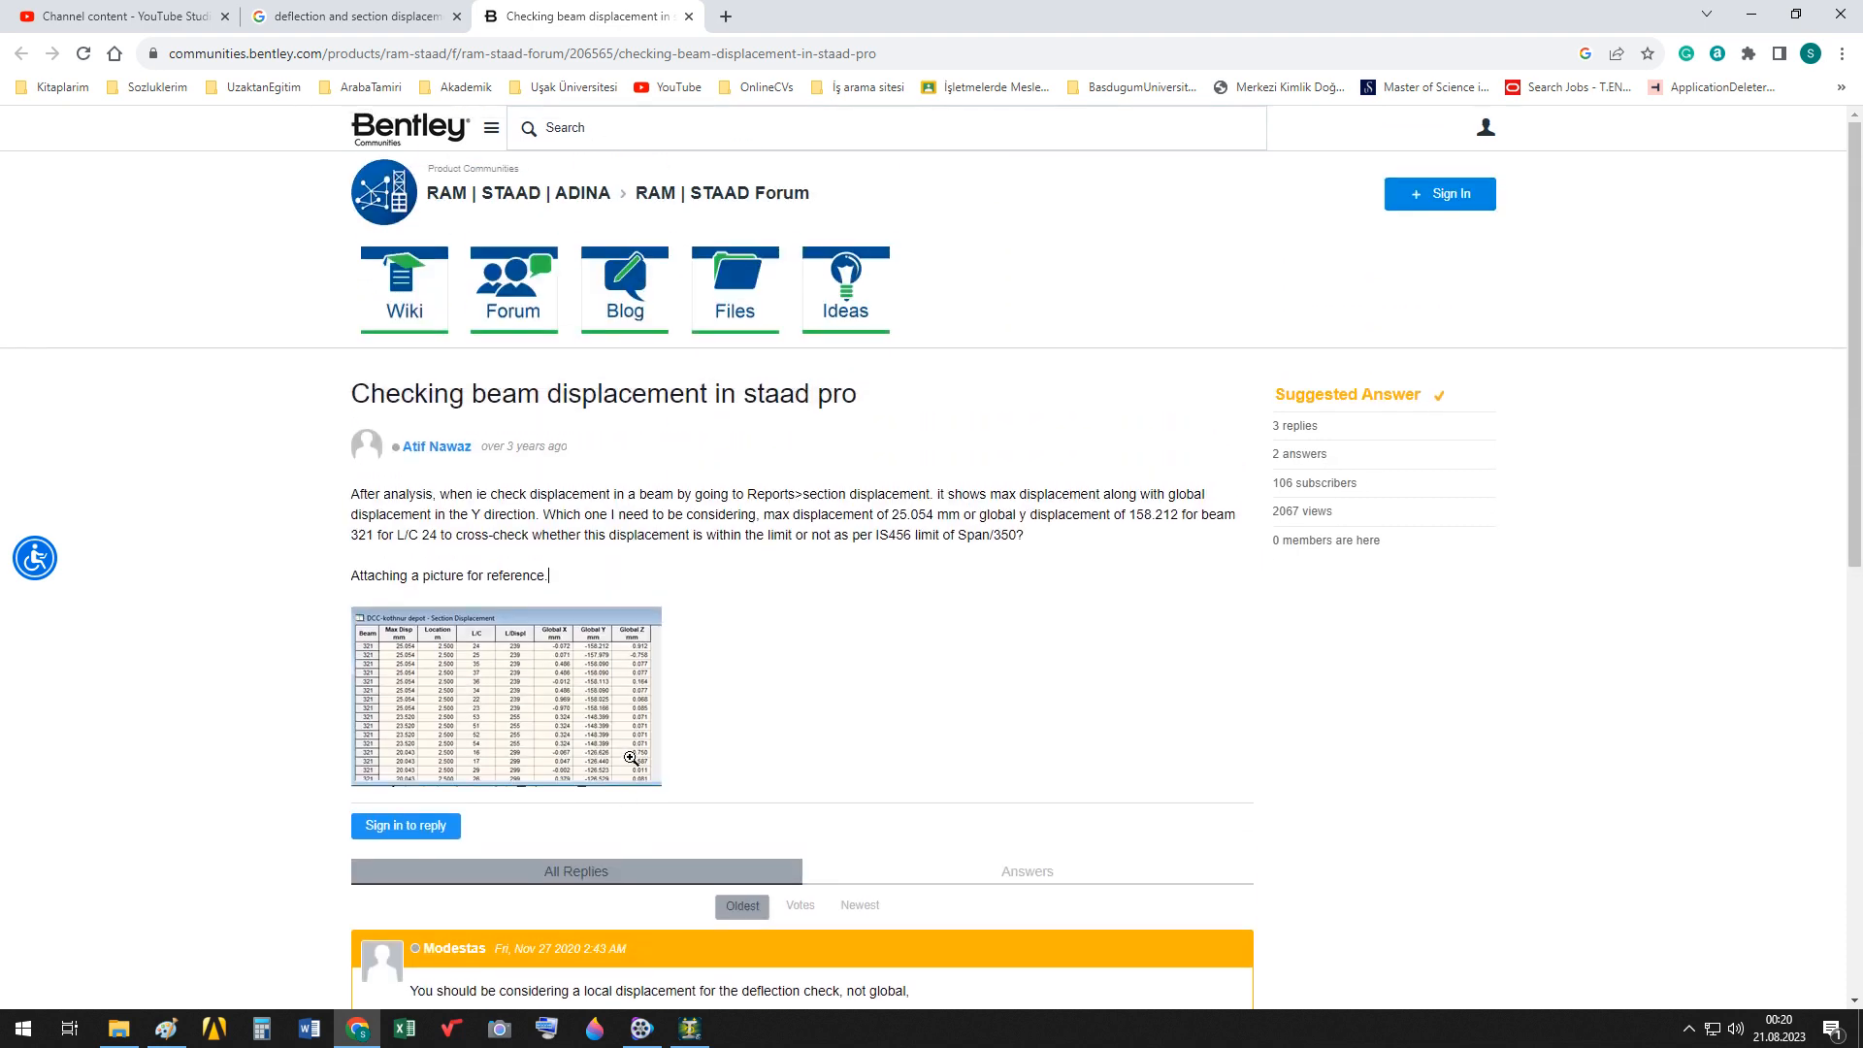
left_click(689, 19)
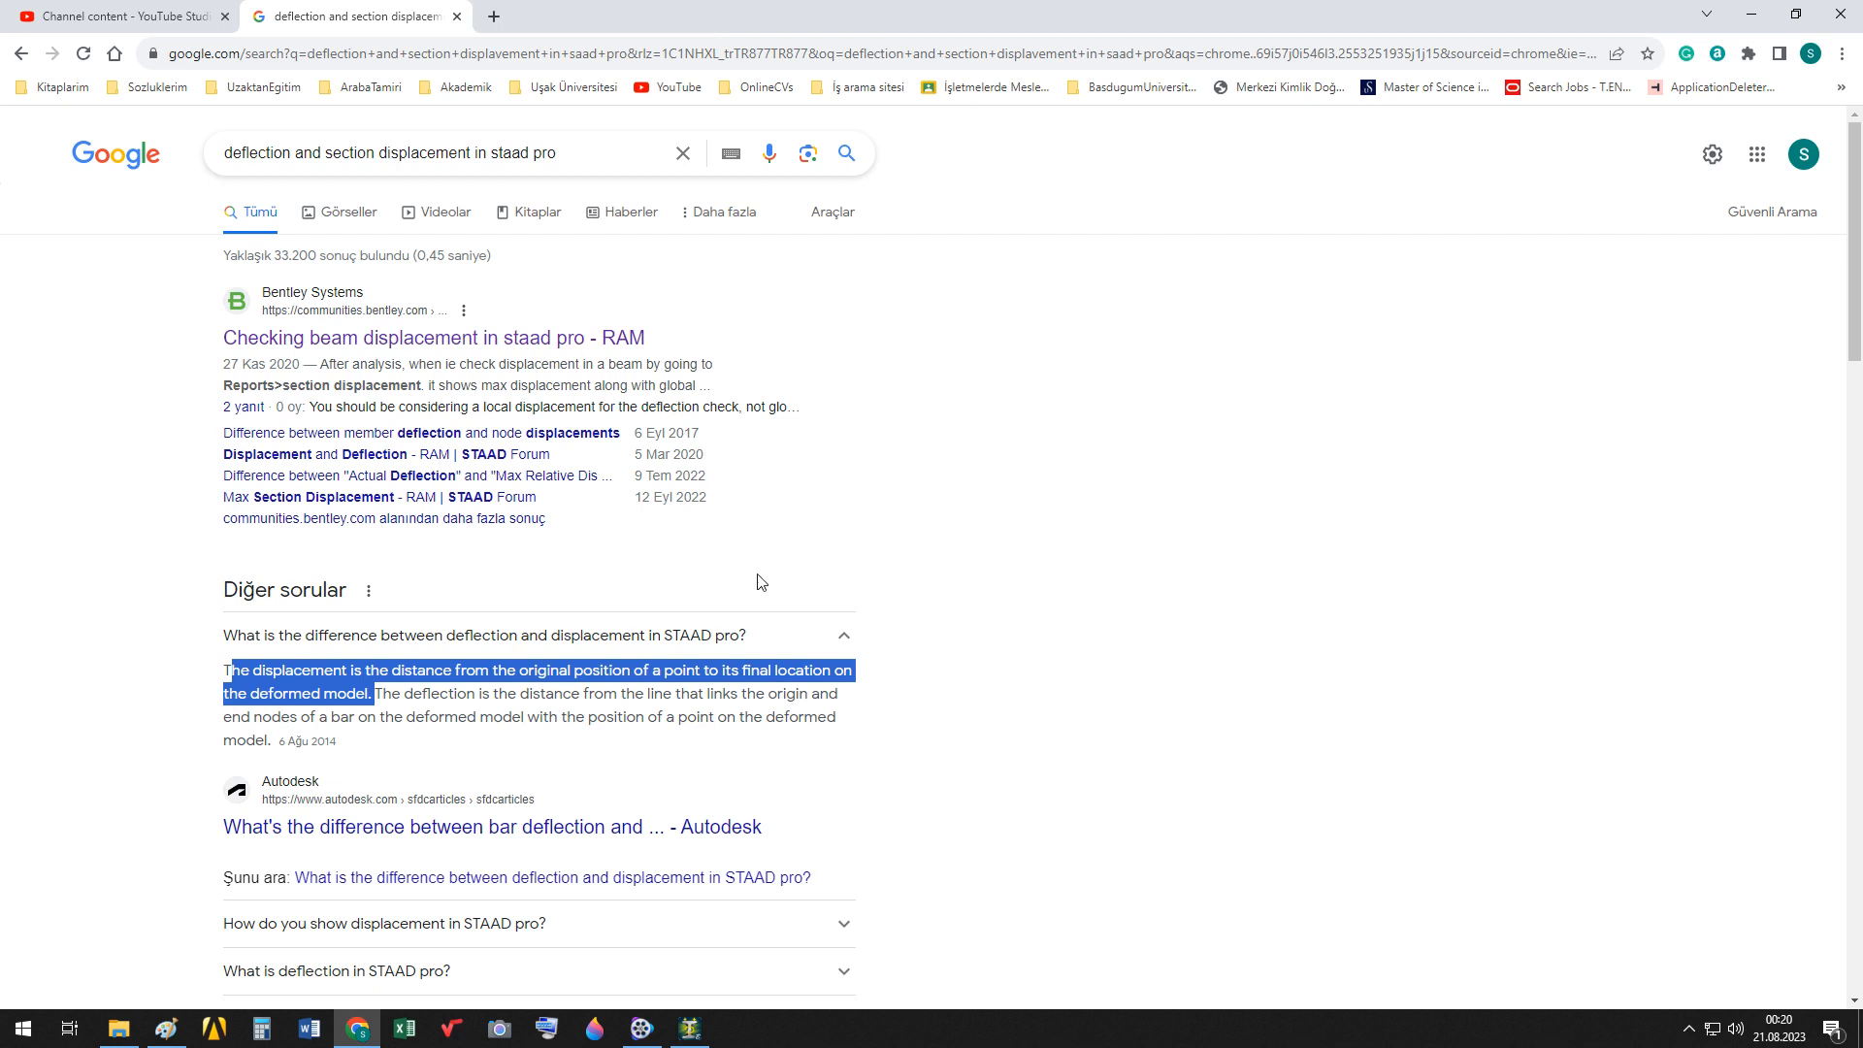
Read the related-question answer to "Is deflection and displacement the same?" in the Google results
scroll(924, 625, "down", 2)
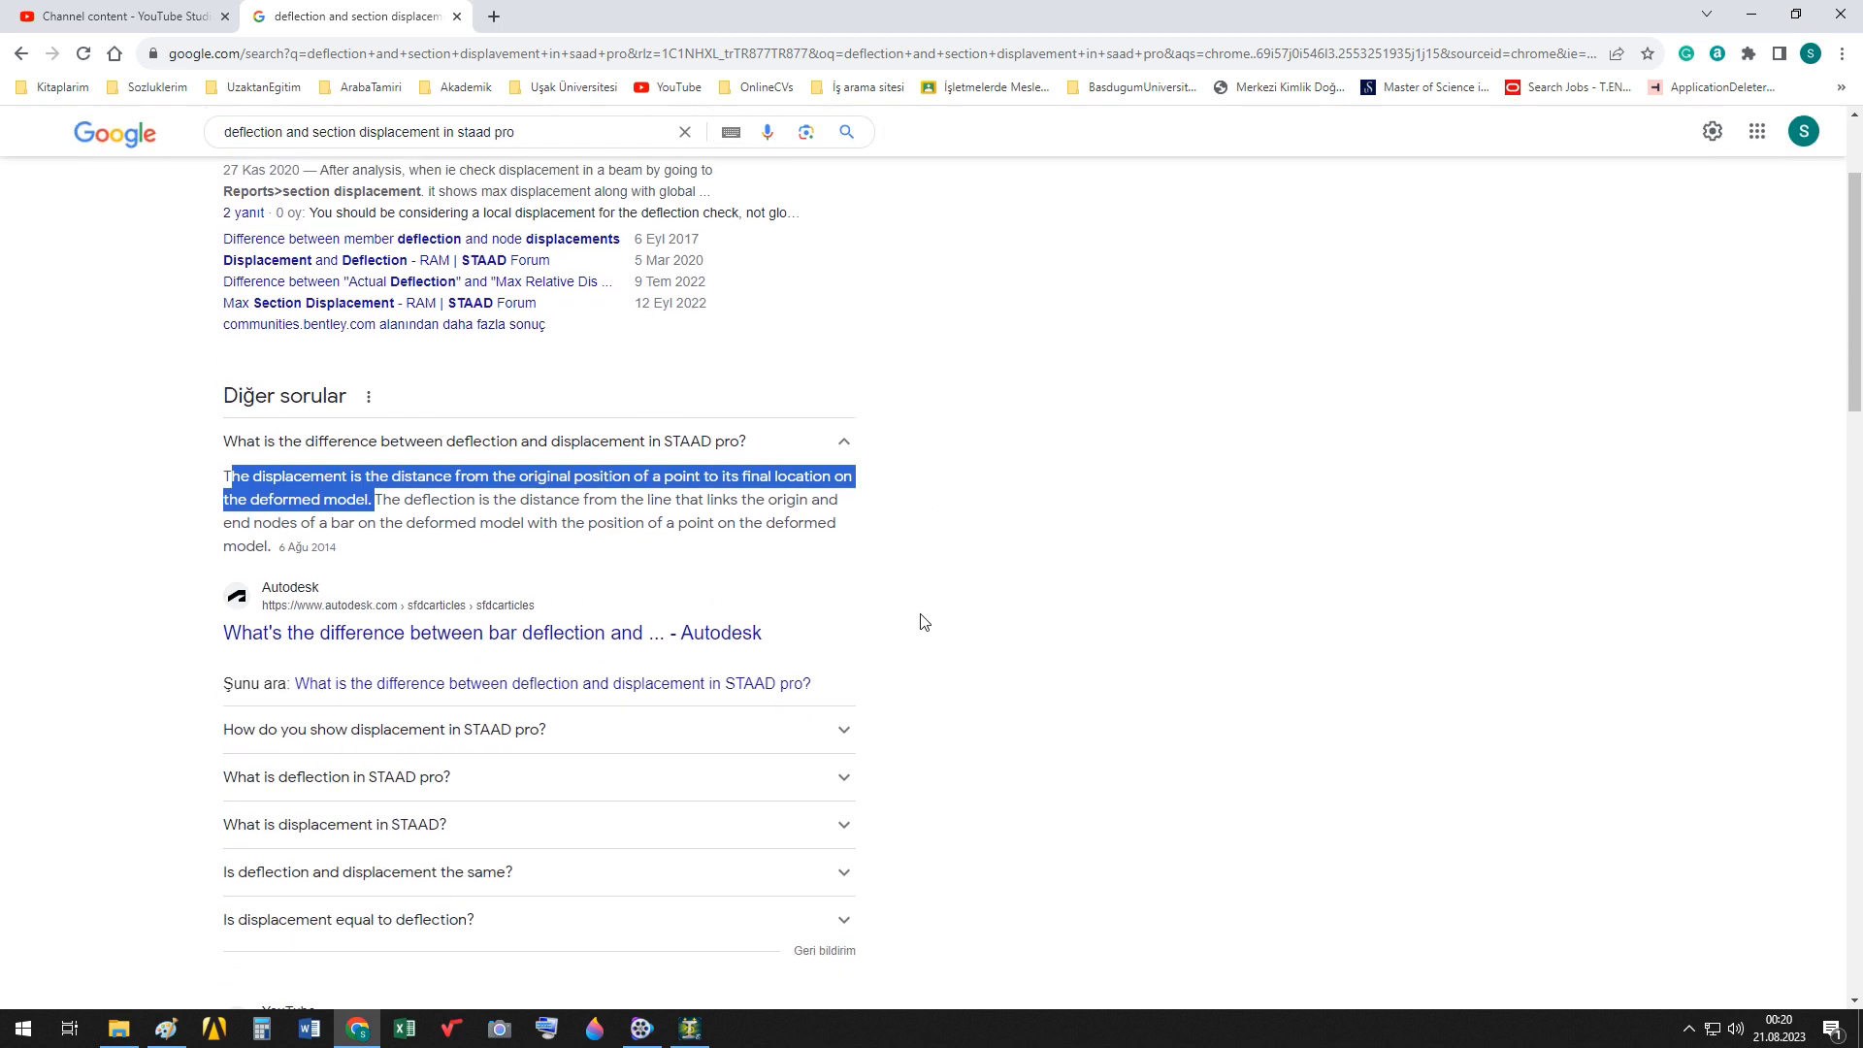
scroll(924, 622, "down", 1)
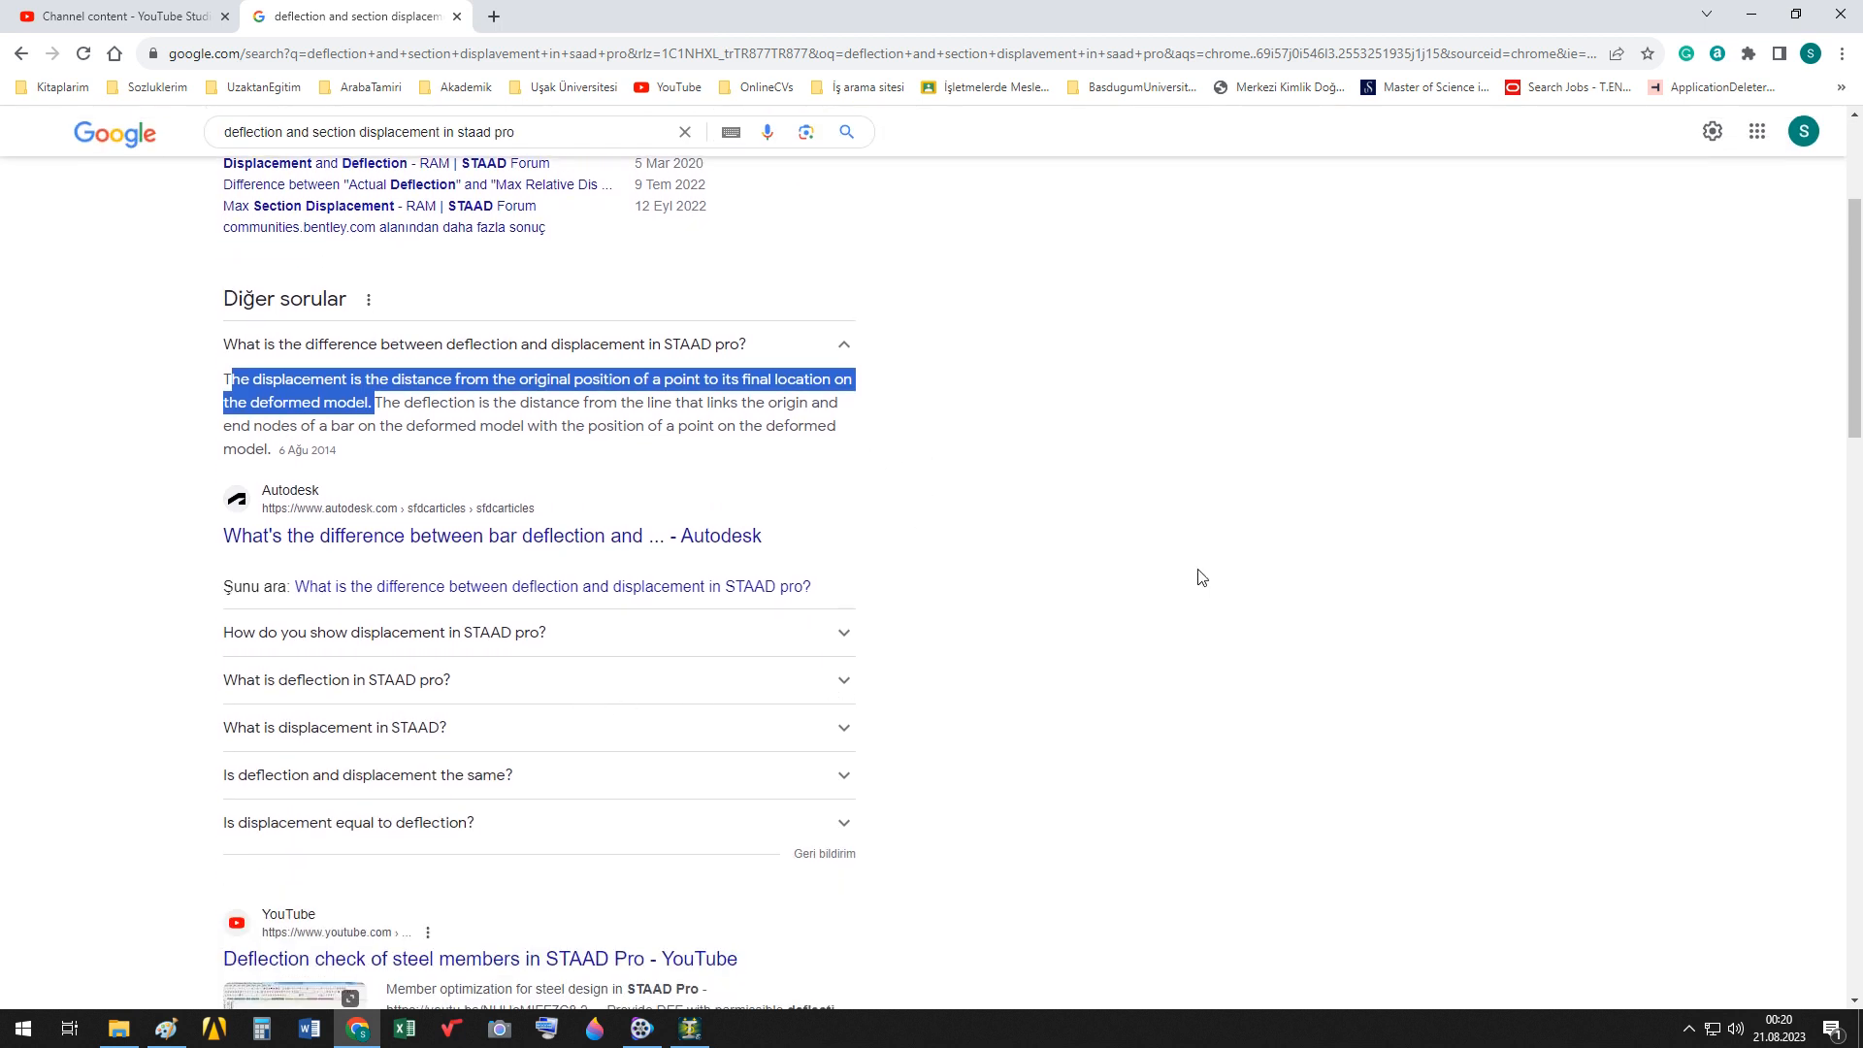
left_click(837, 775)
scroll(1067, 769, "down", 1)
scroll(1109, 764, "down", 1)
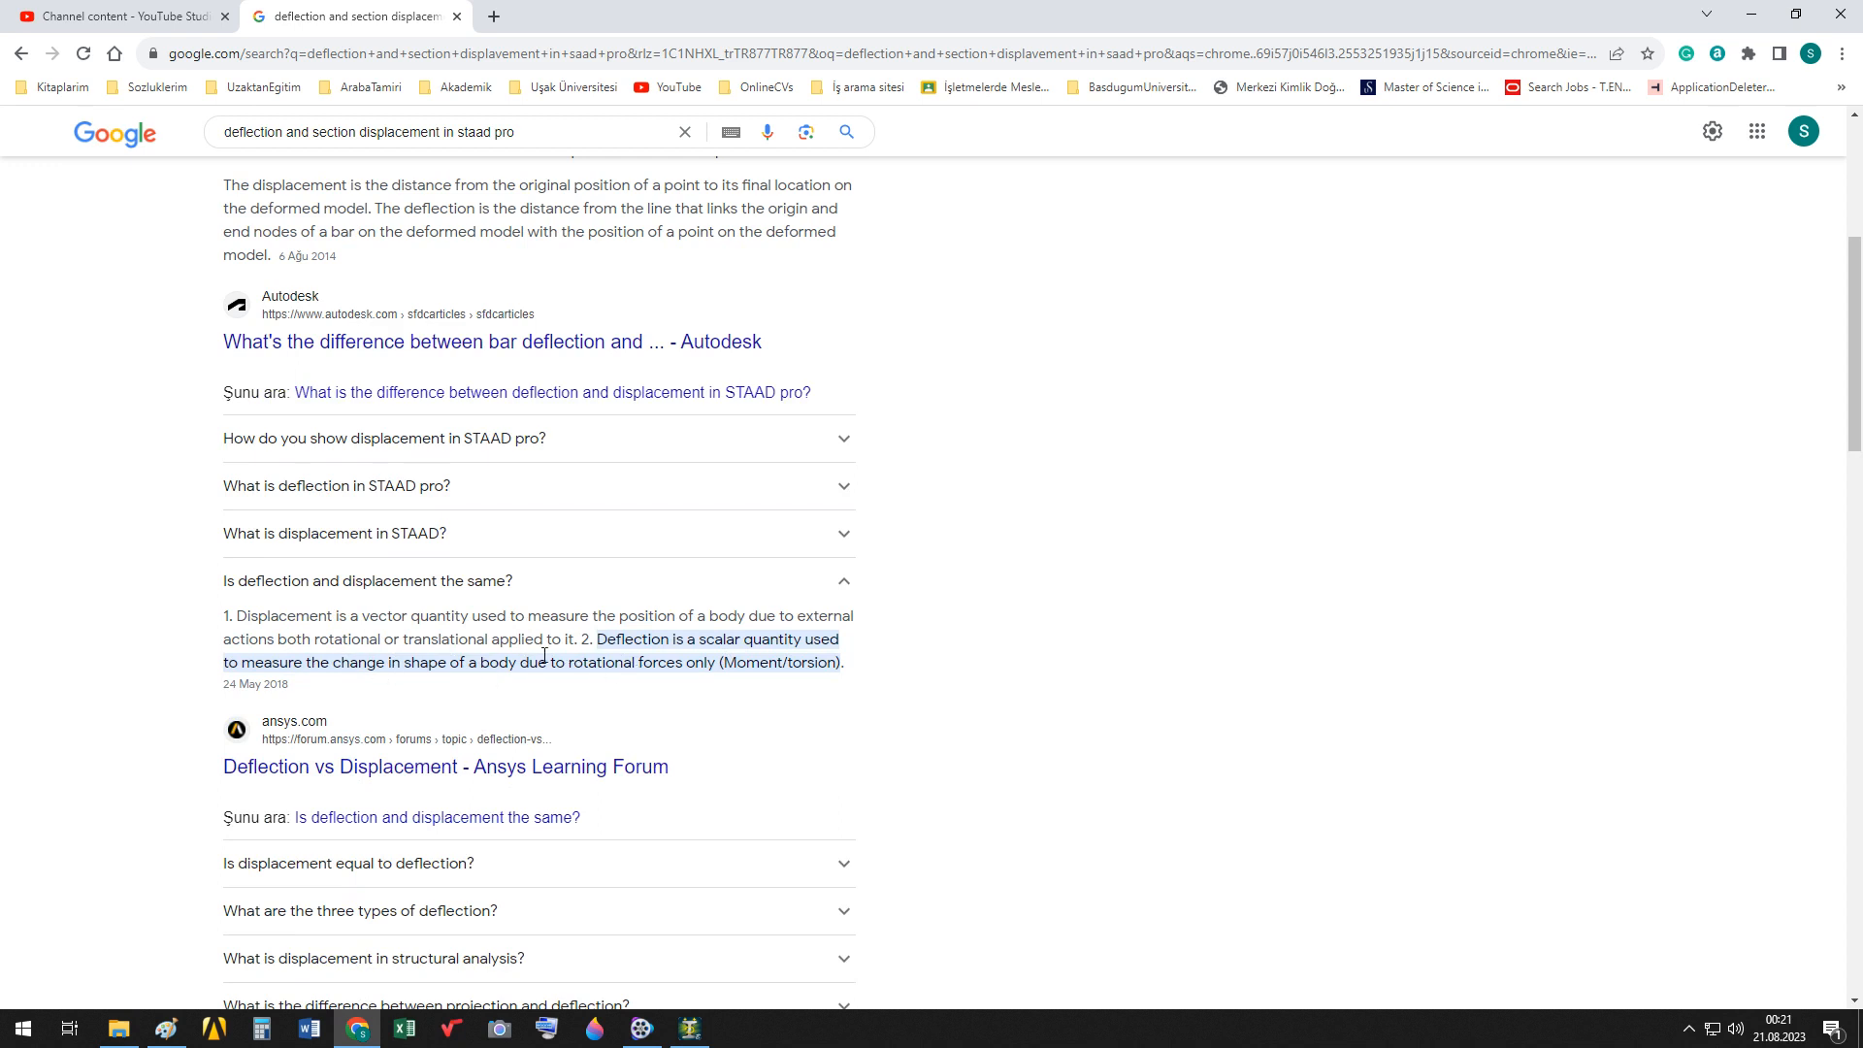
scroll(939, 616, "up", 7)
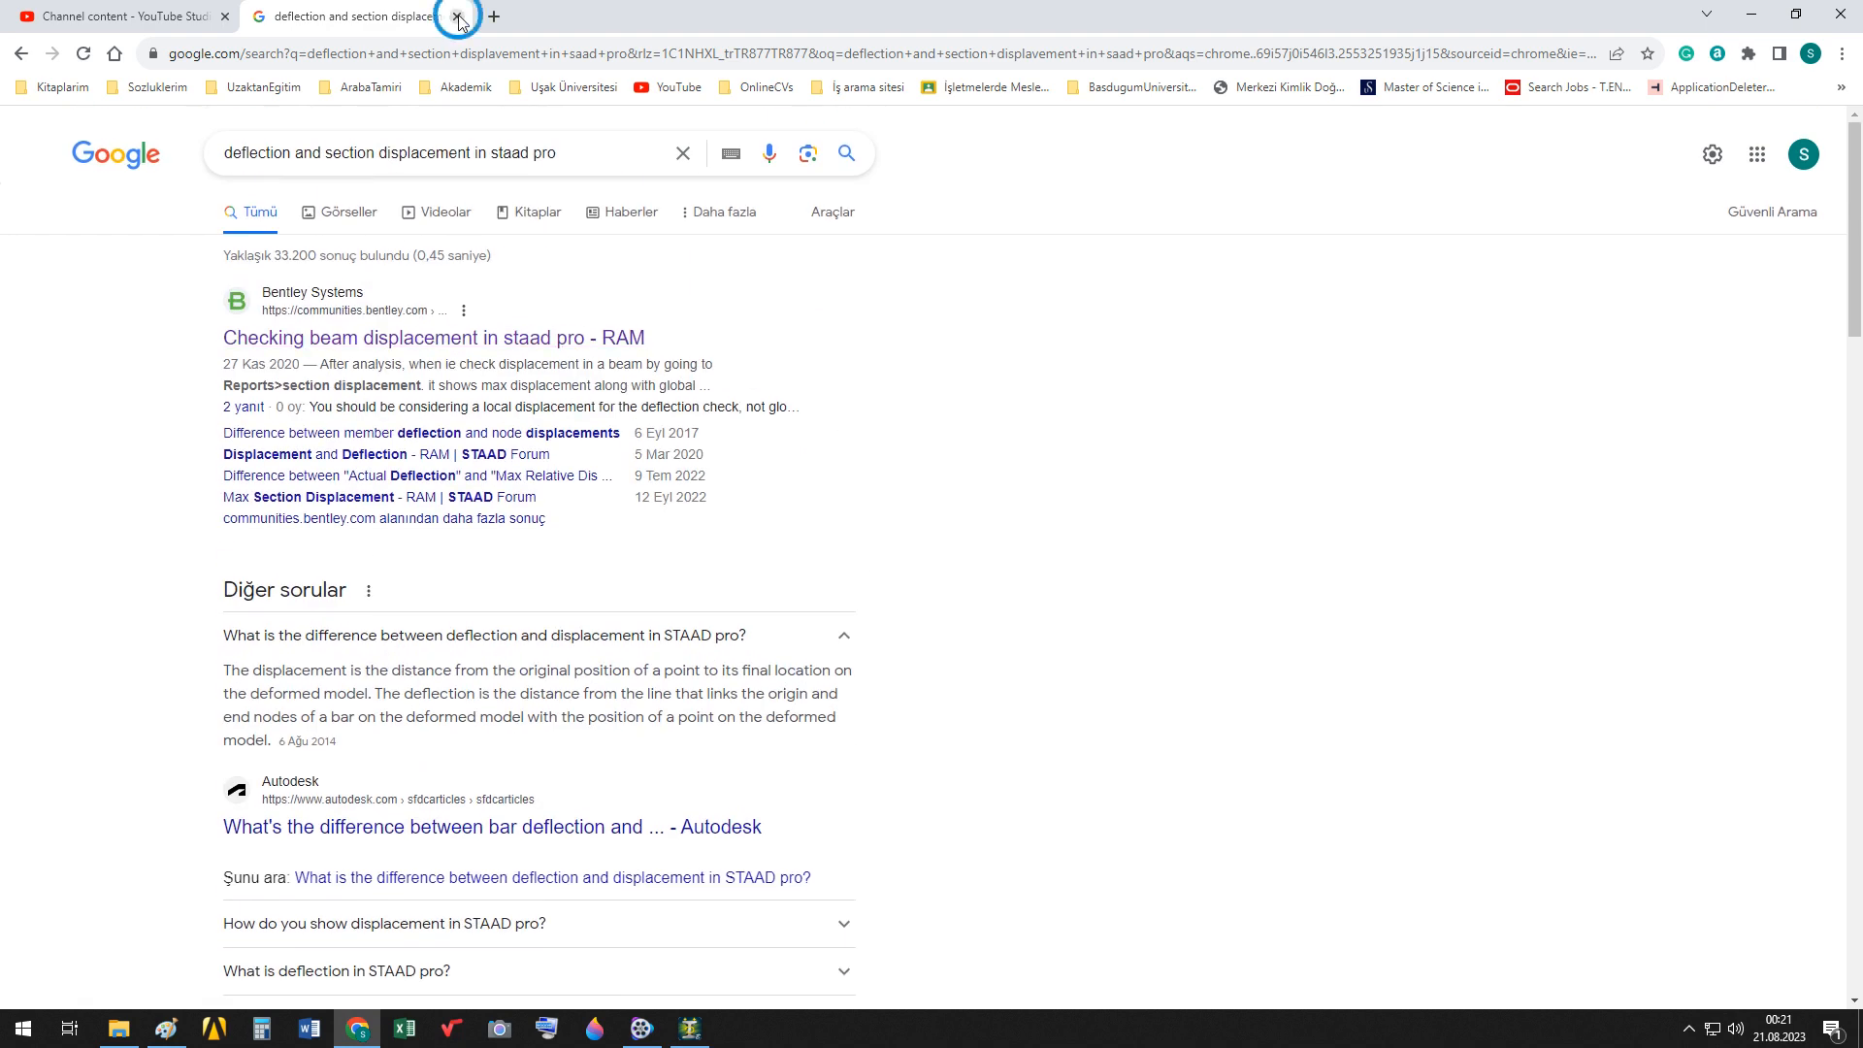
Close the Google search, switch back to STAAD.Pro and open the Design page
left_click(457, 16)
left_click(1752, 14)
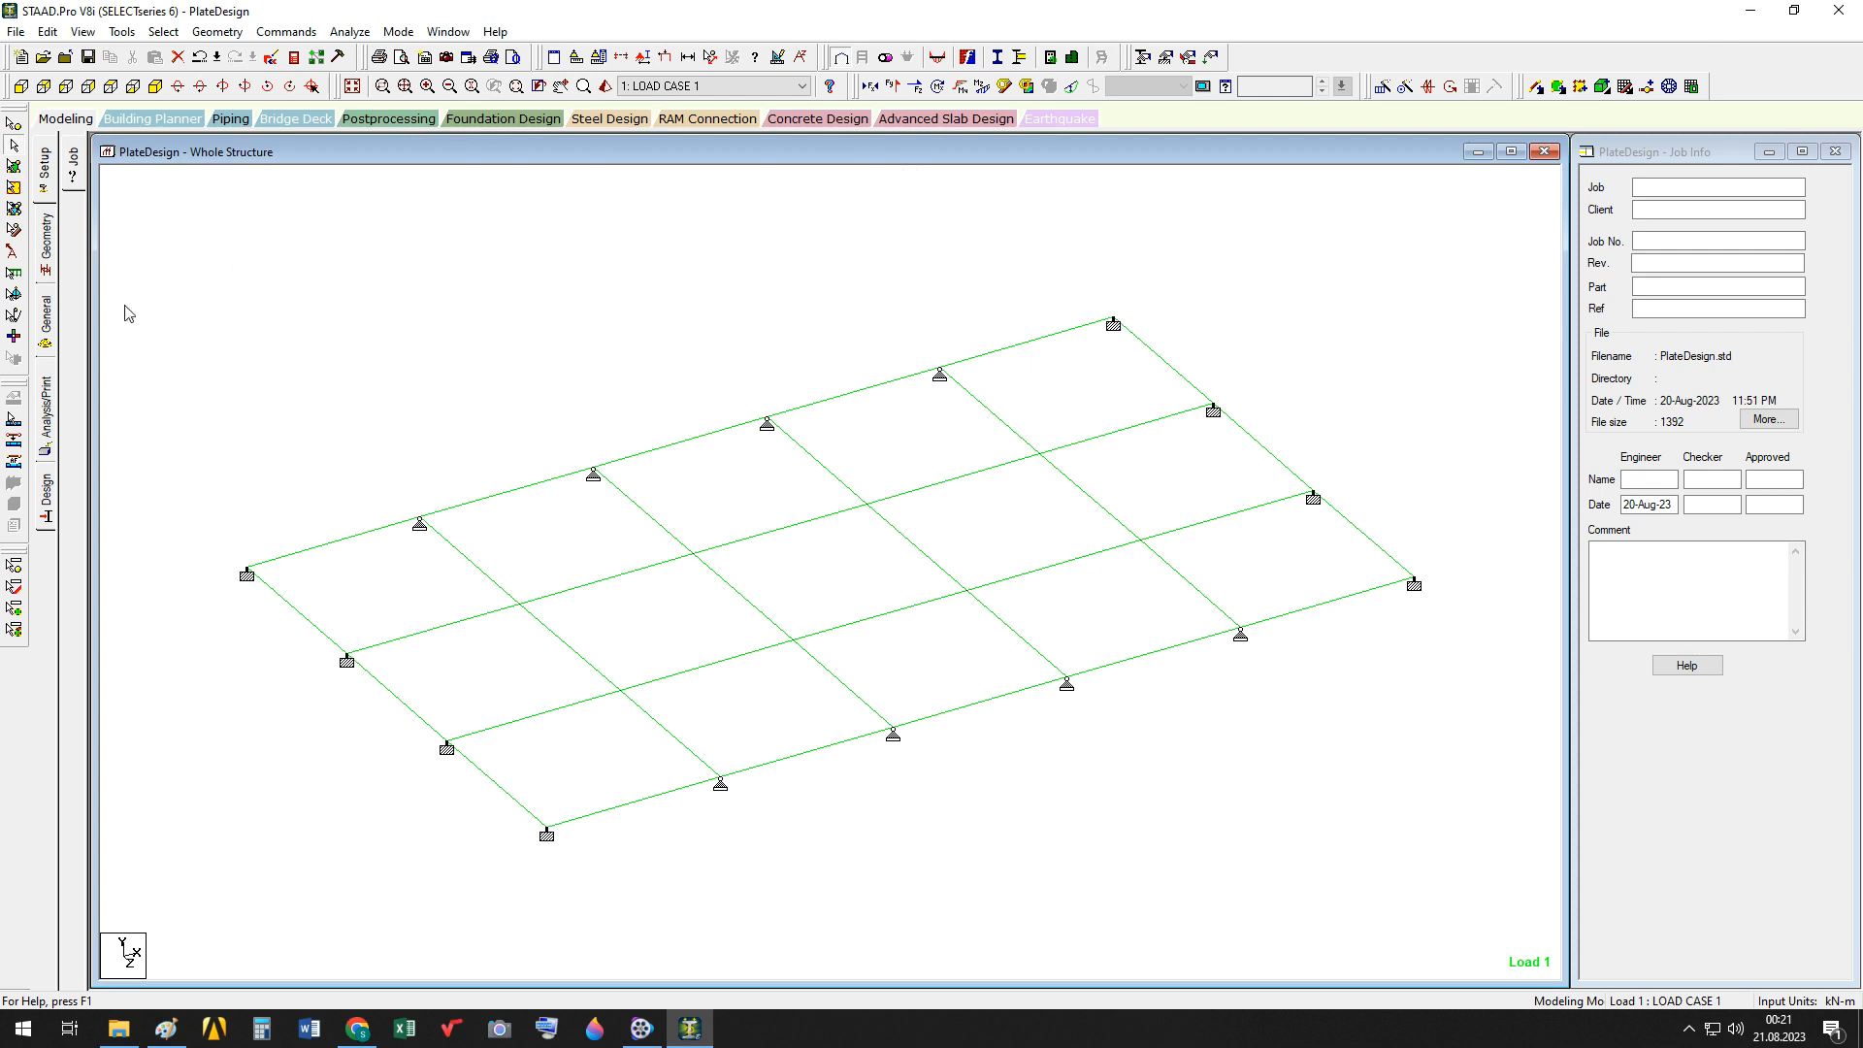
left_click(45, 495)
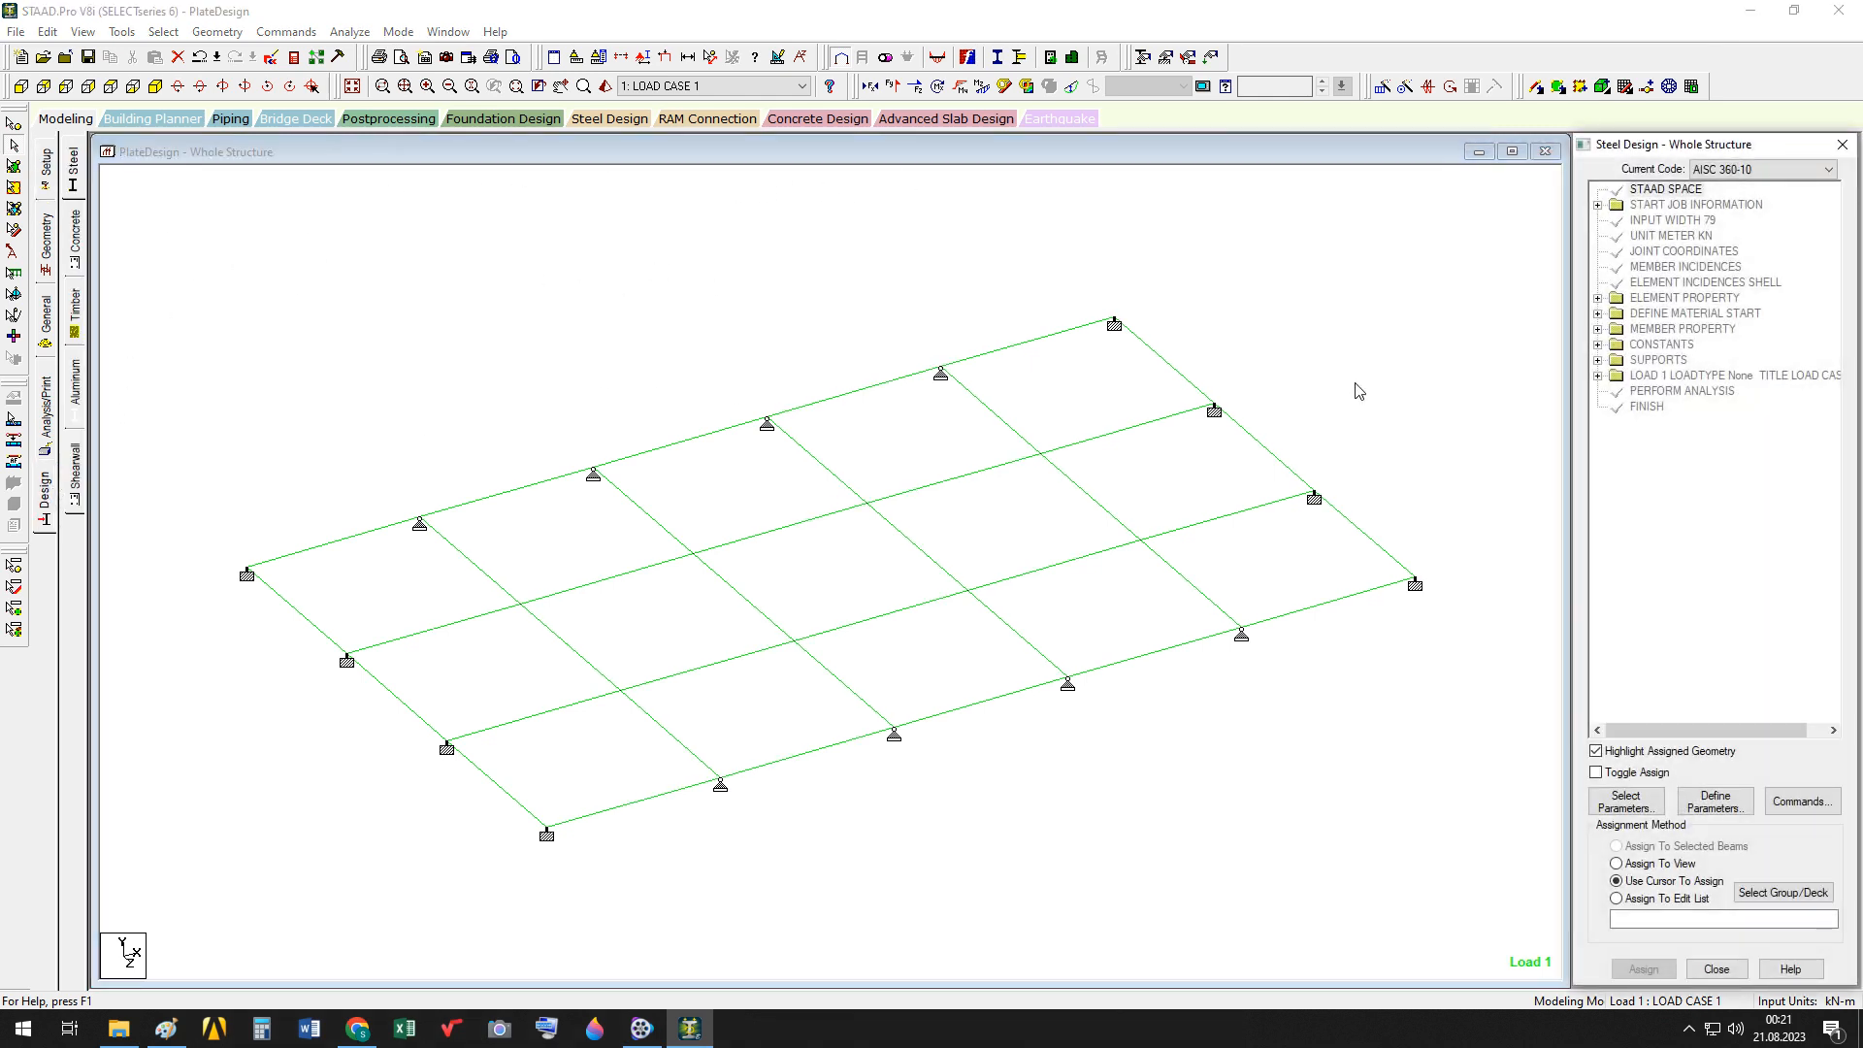
left_click(1625, 801)
left_click_drag(1509, 433, 937, 408)
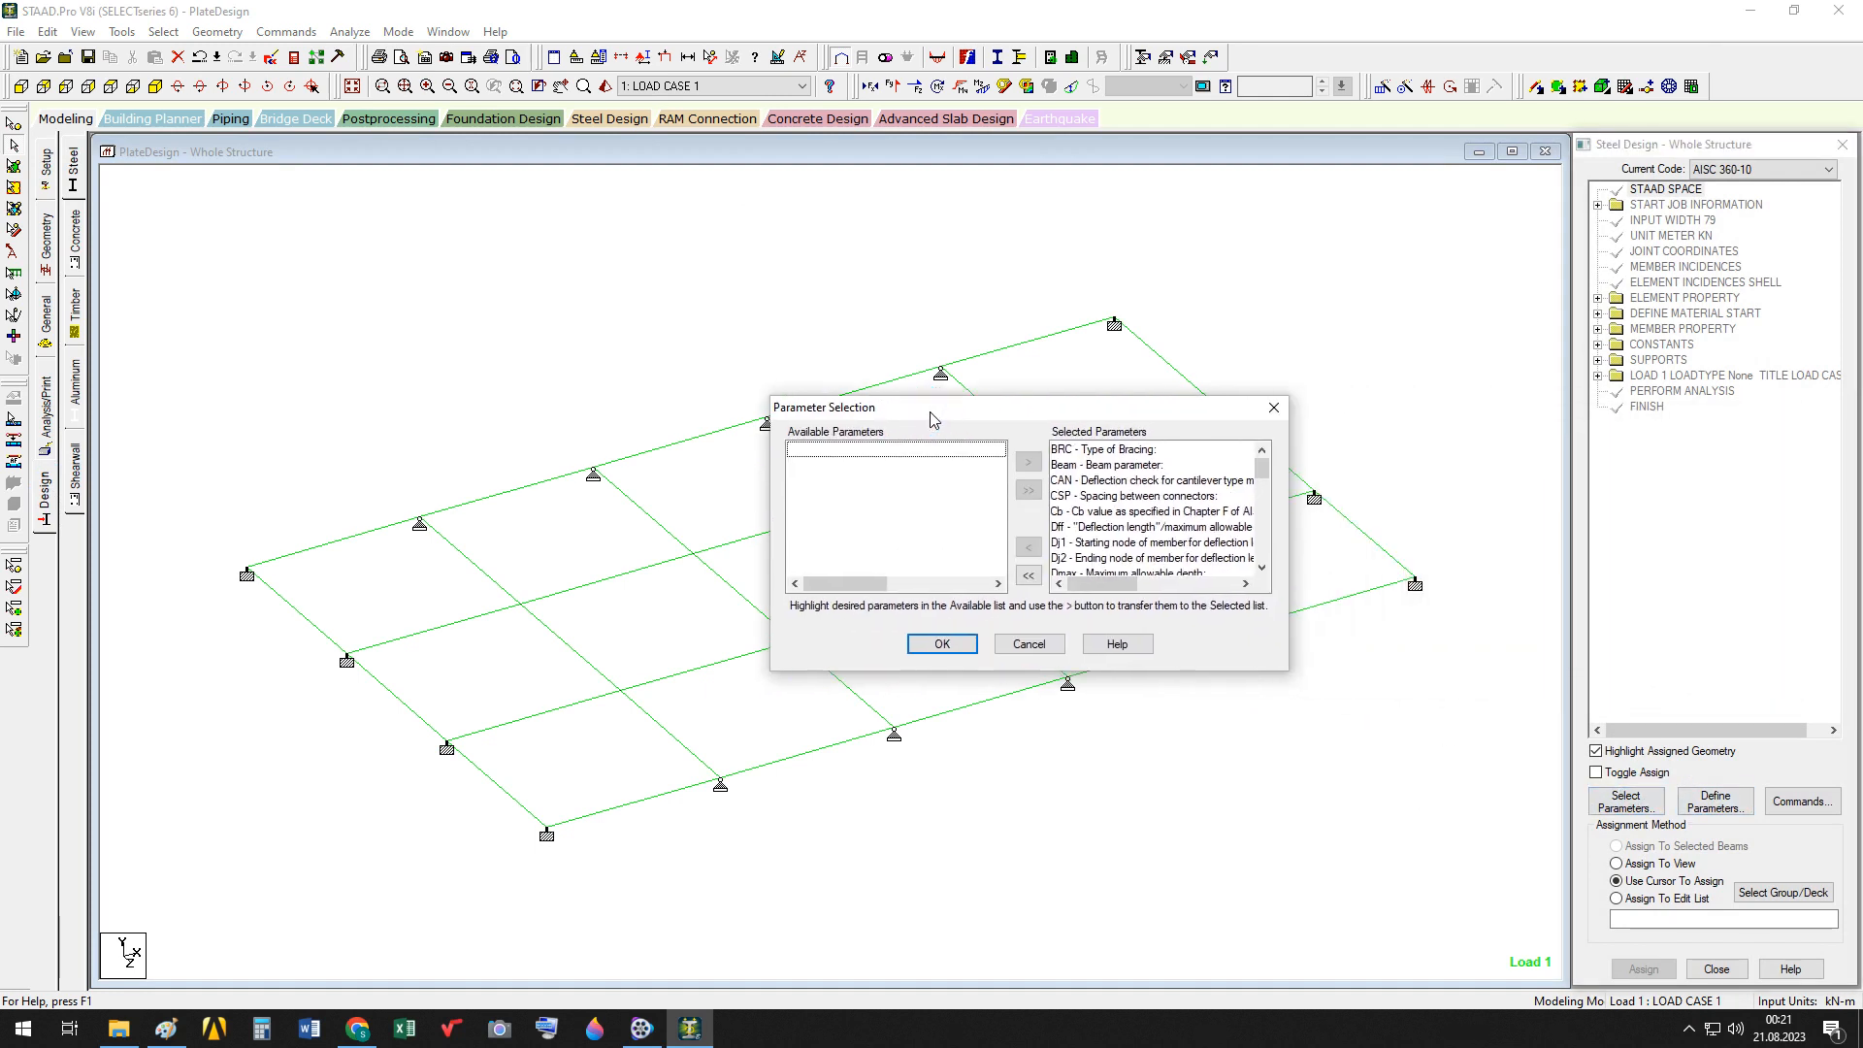
left_click(1028, 576)
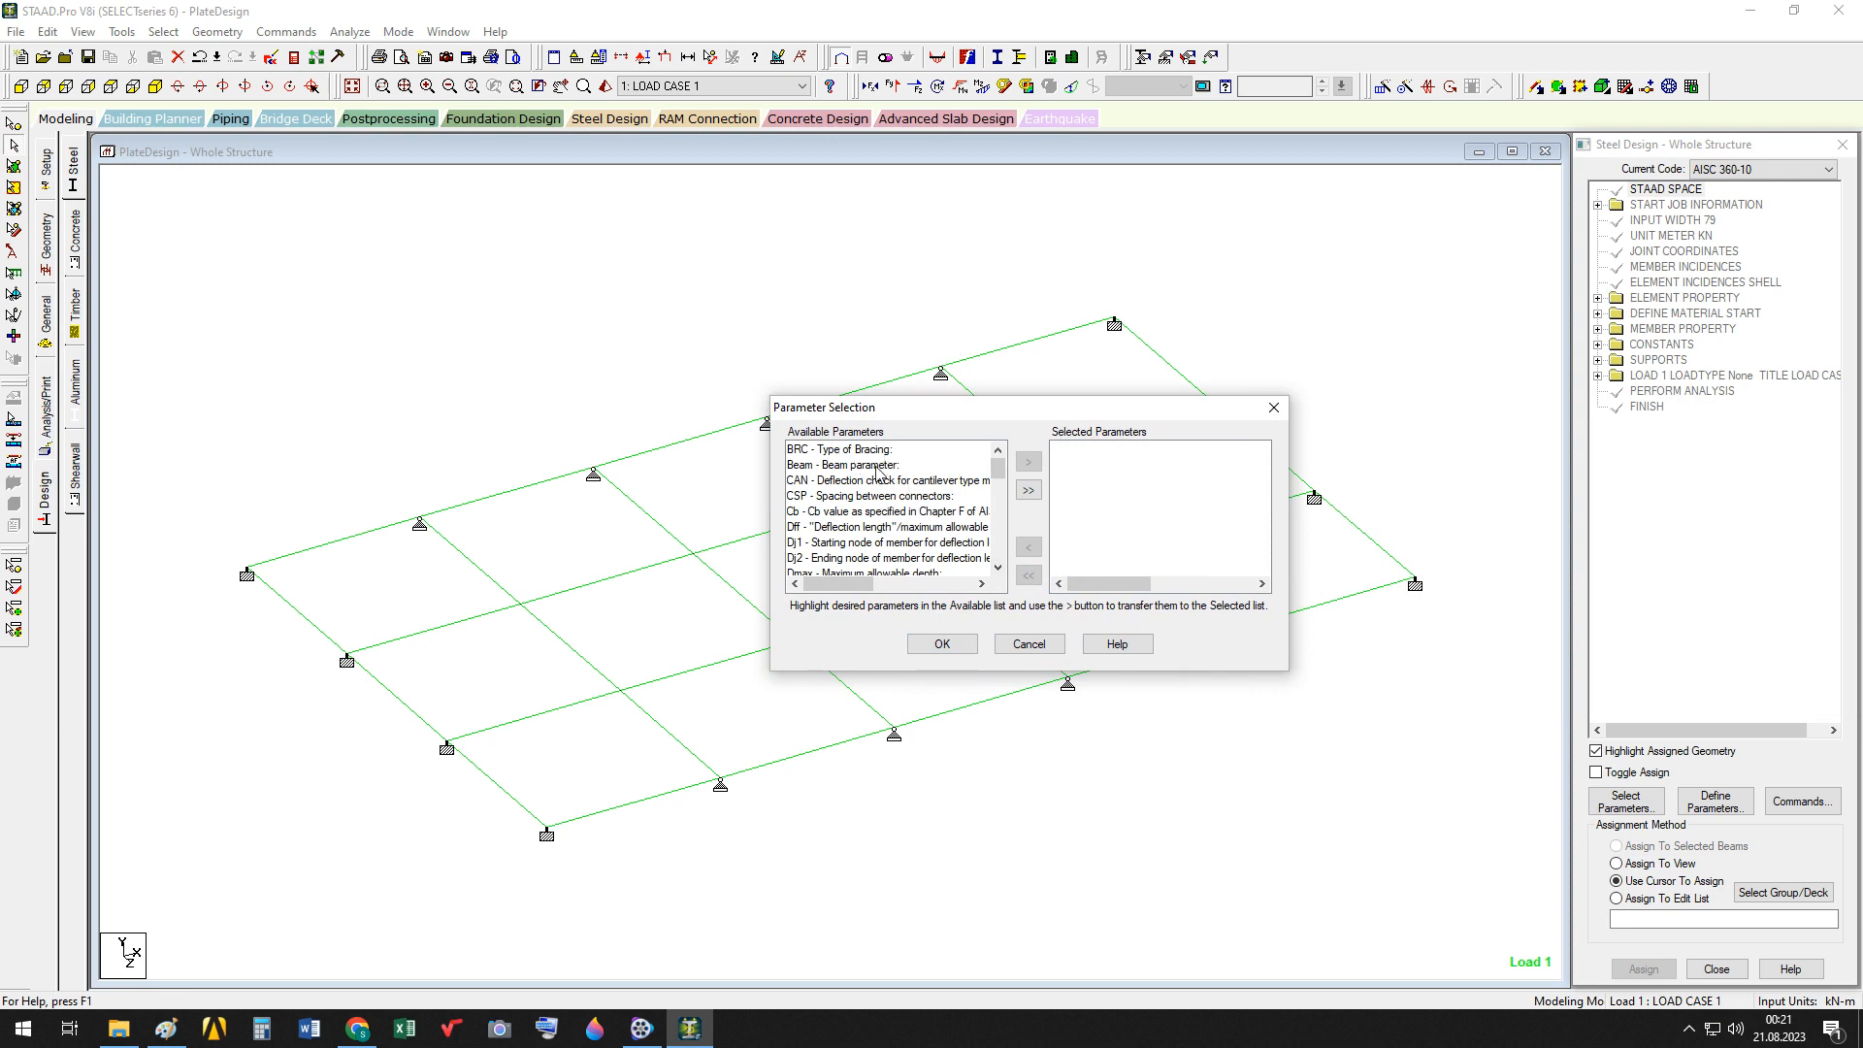
left_click(1028, 643)
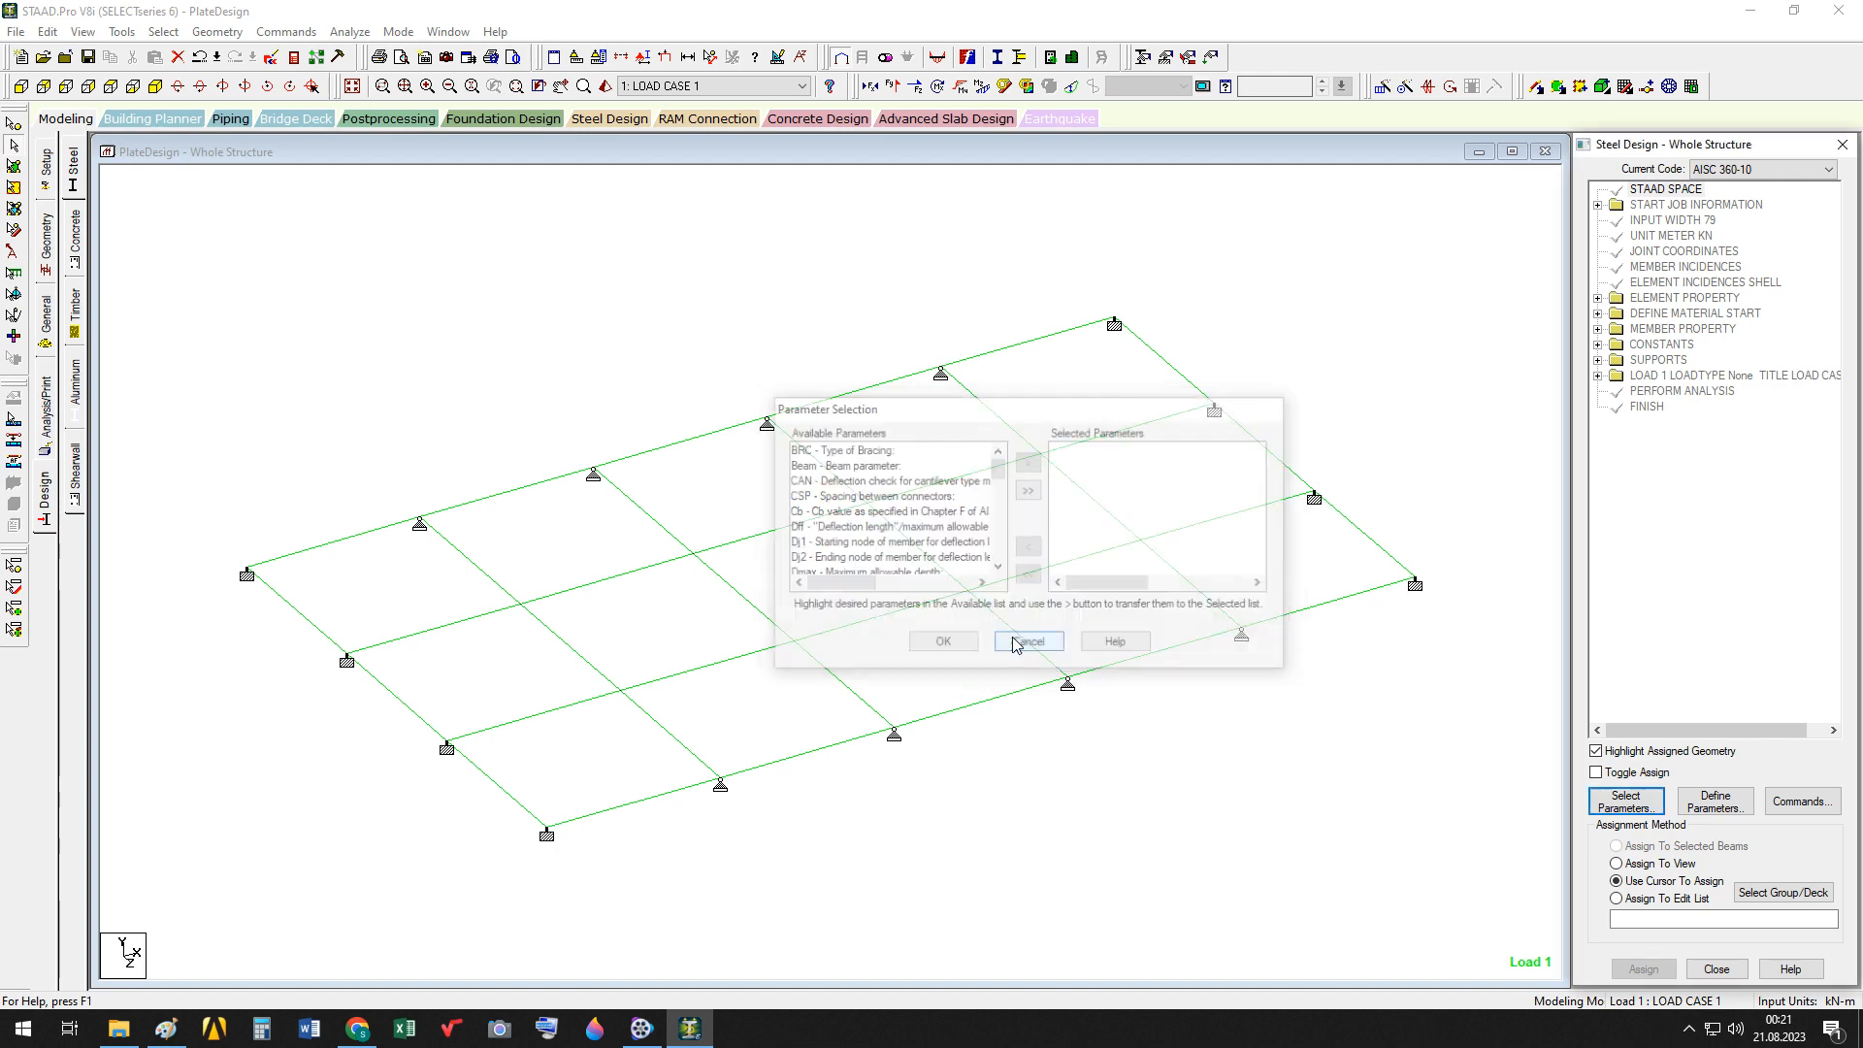
For ACI 318 2011 concrete design, limit the selected parameters to Clb bottom cover, Fc concrete strength and Fymain main steel yield strength
left_click(78, 255)
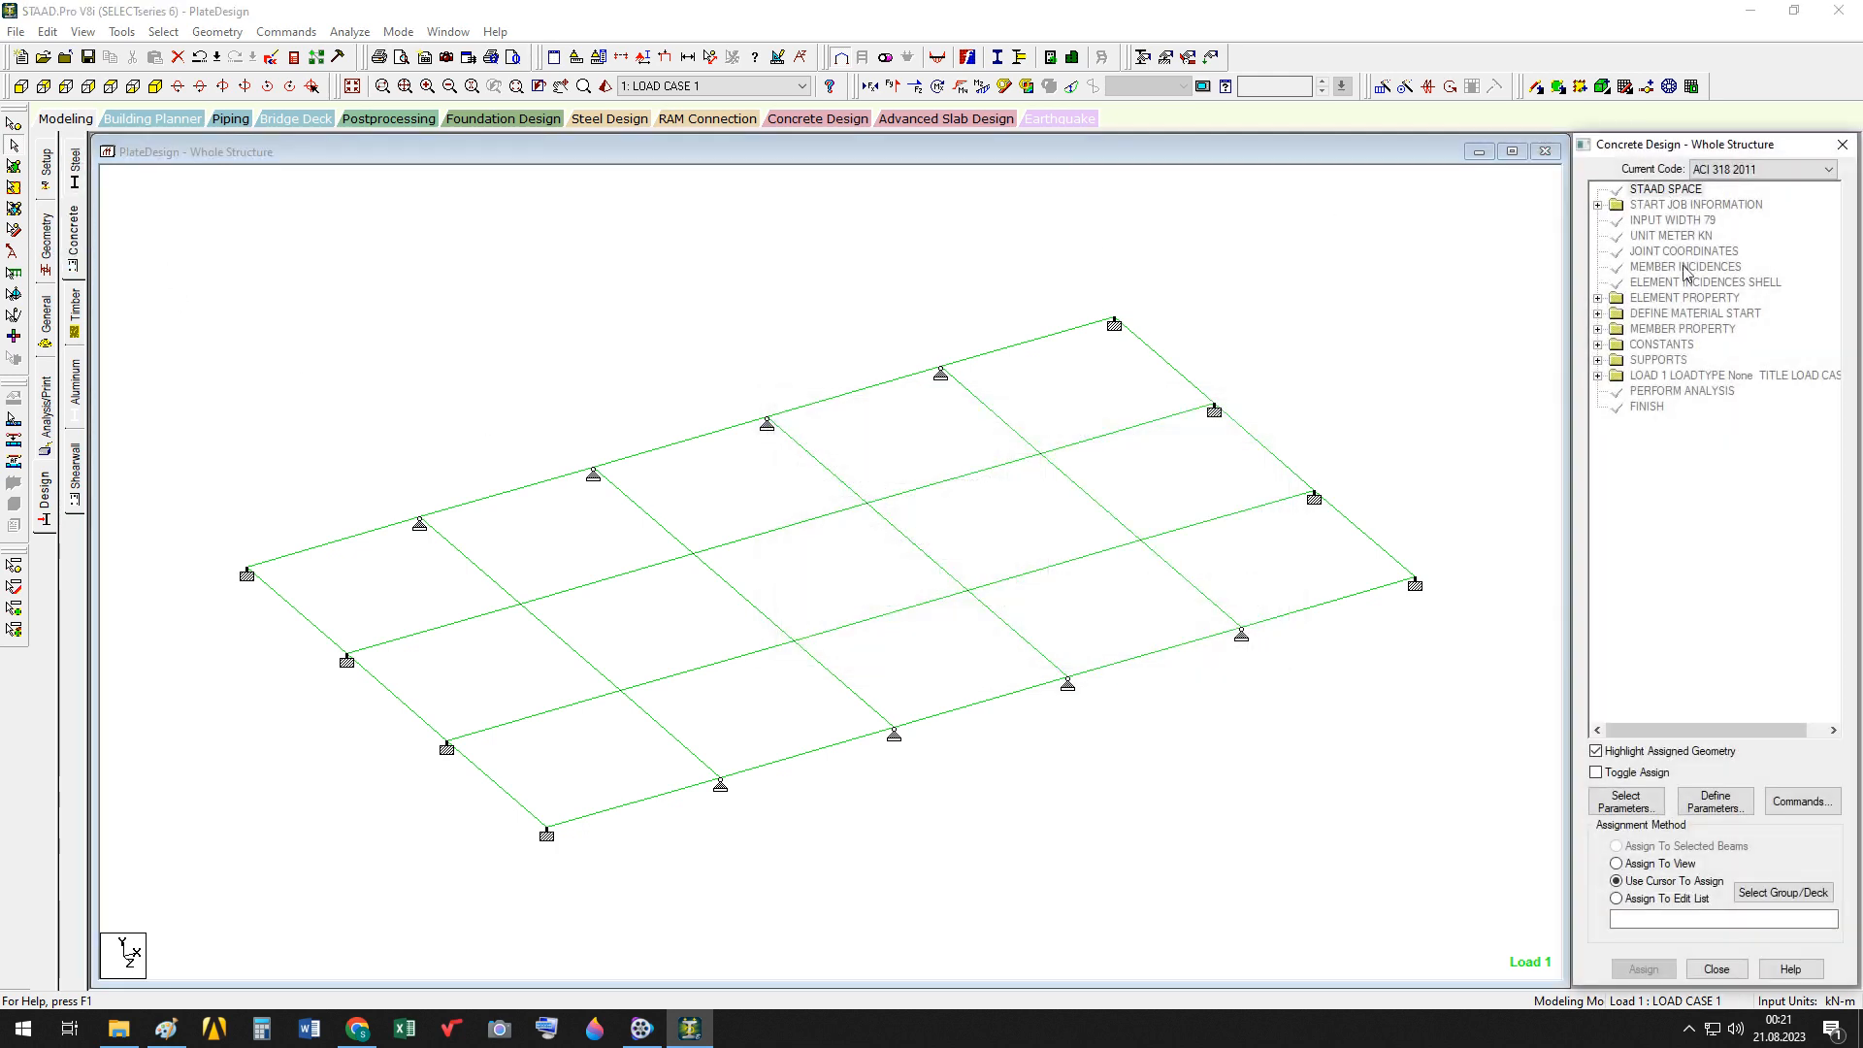
left_click(1625, 800)
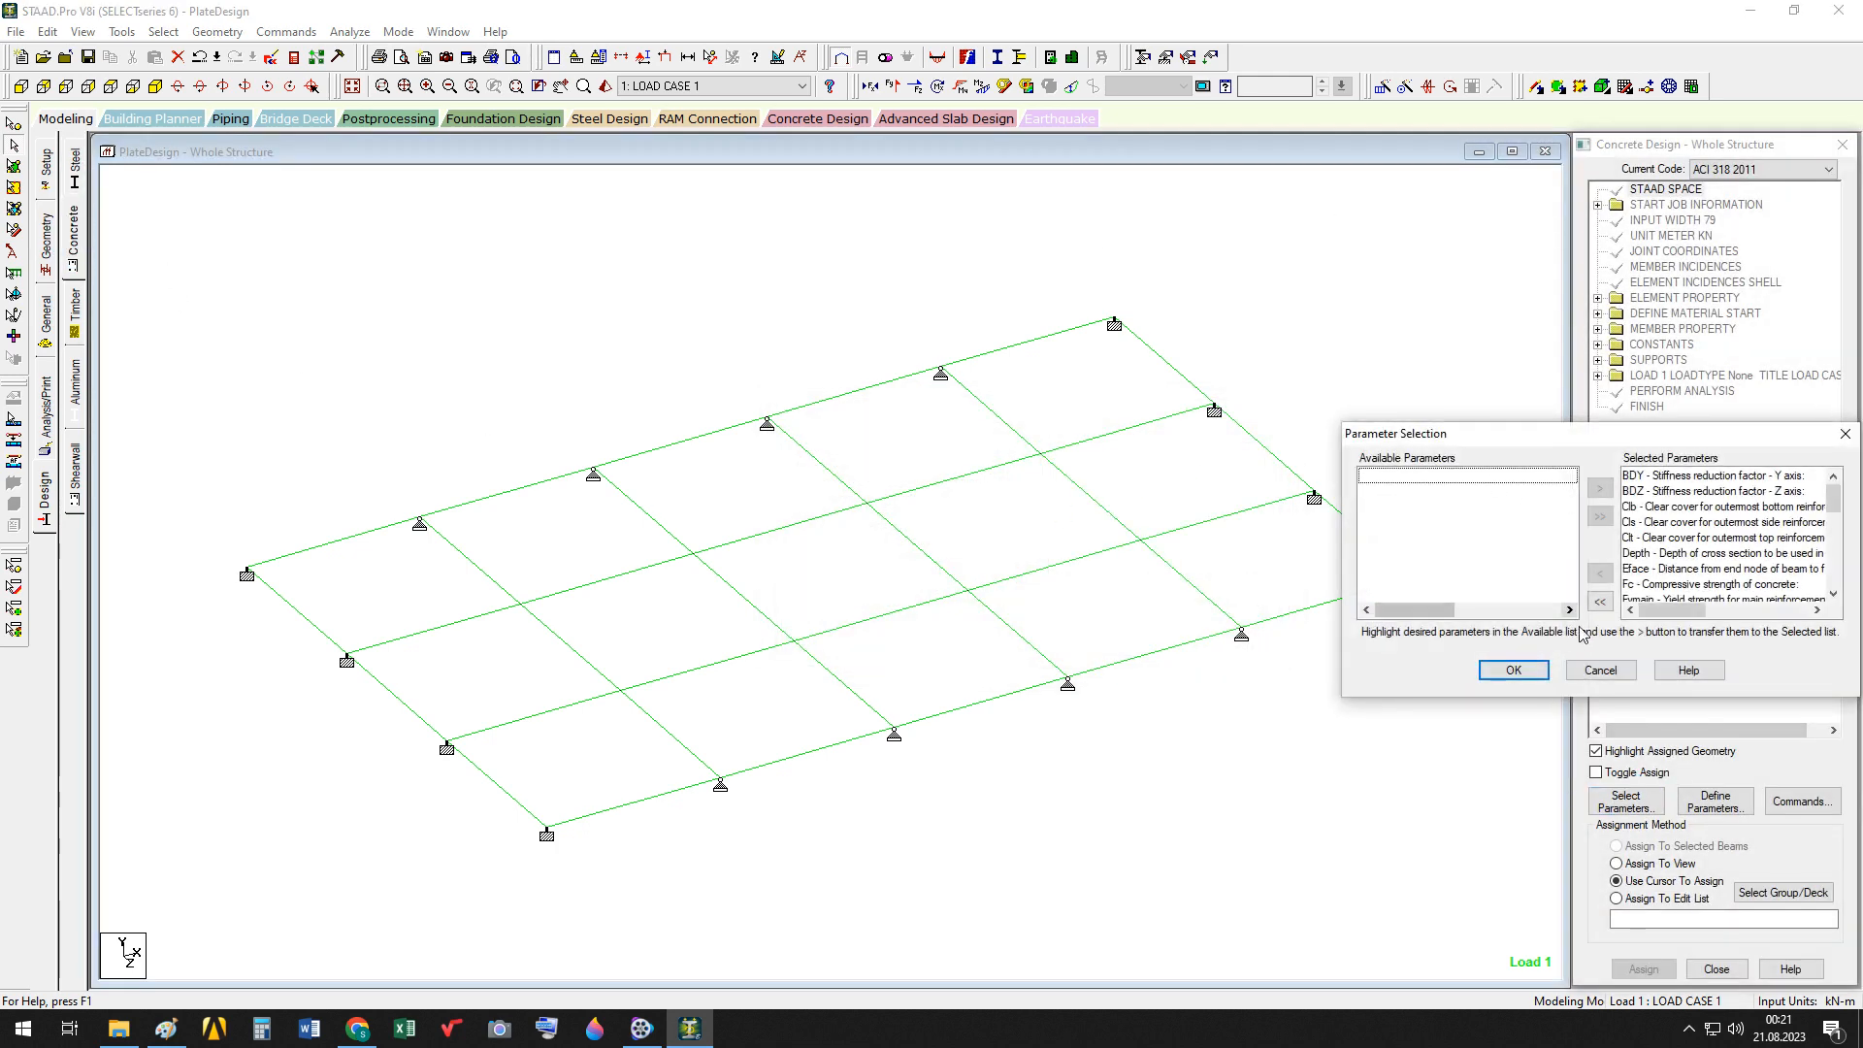
left_click(1599, 604)
left_click_drag(1455, 433, 858, 396)
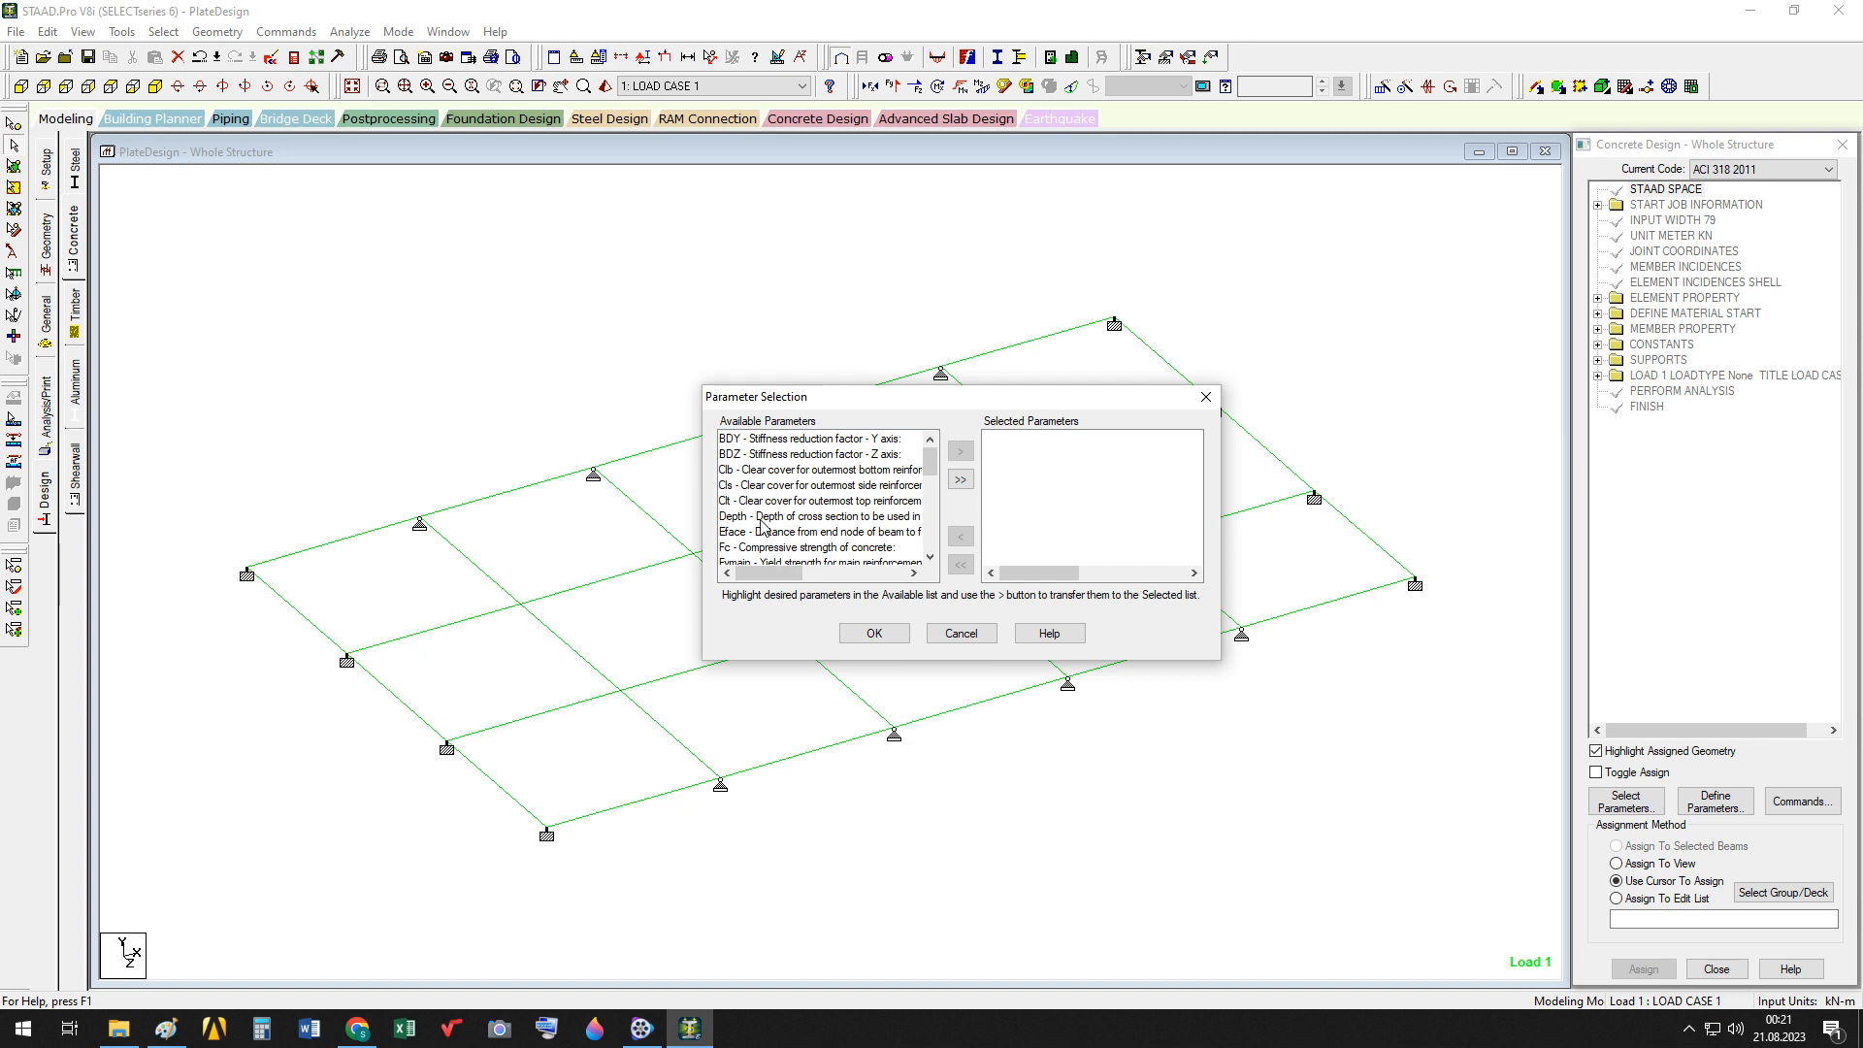
left_click(784, 471)
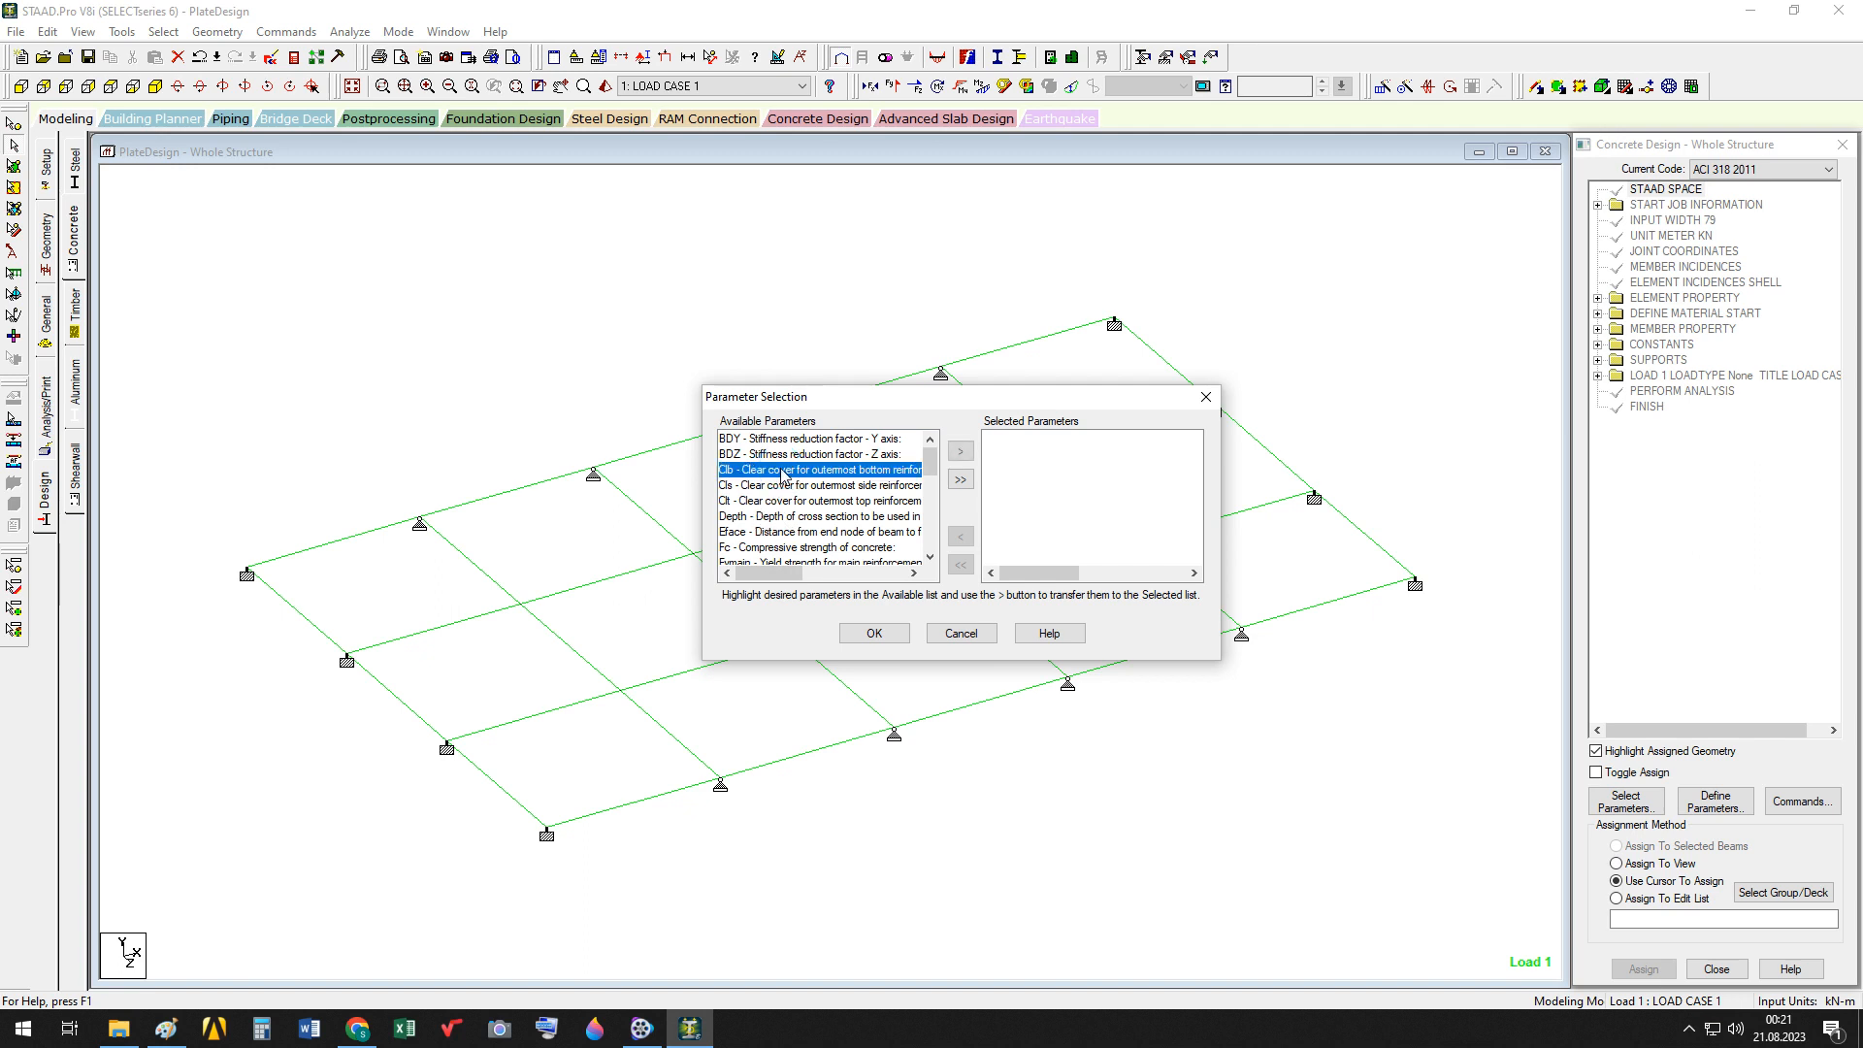
left_click(959, 452)
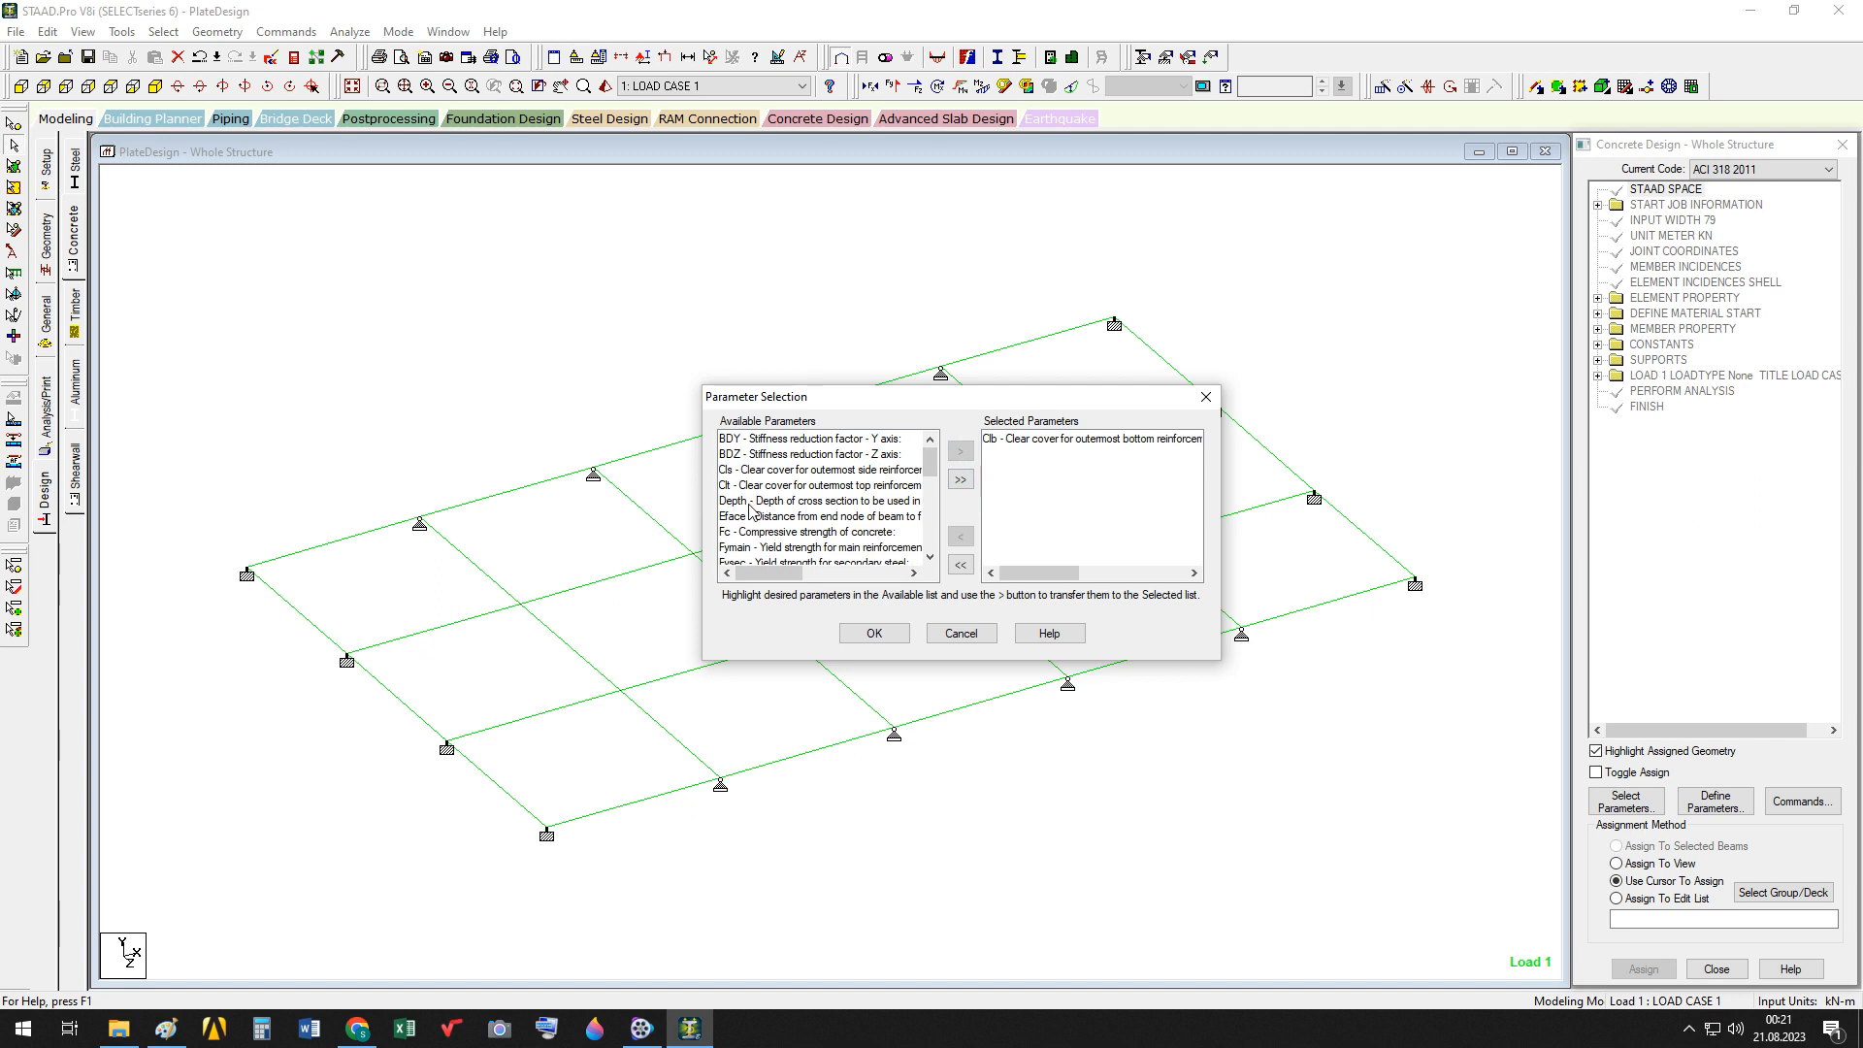
left_click(777, 531)
left_click(961, 452)
left_click(815, 532)
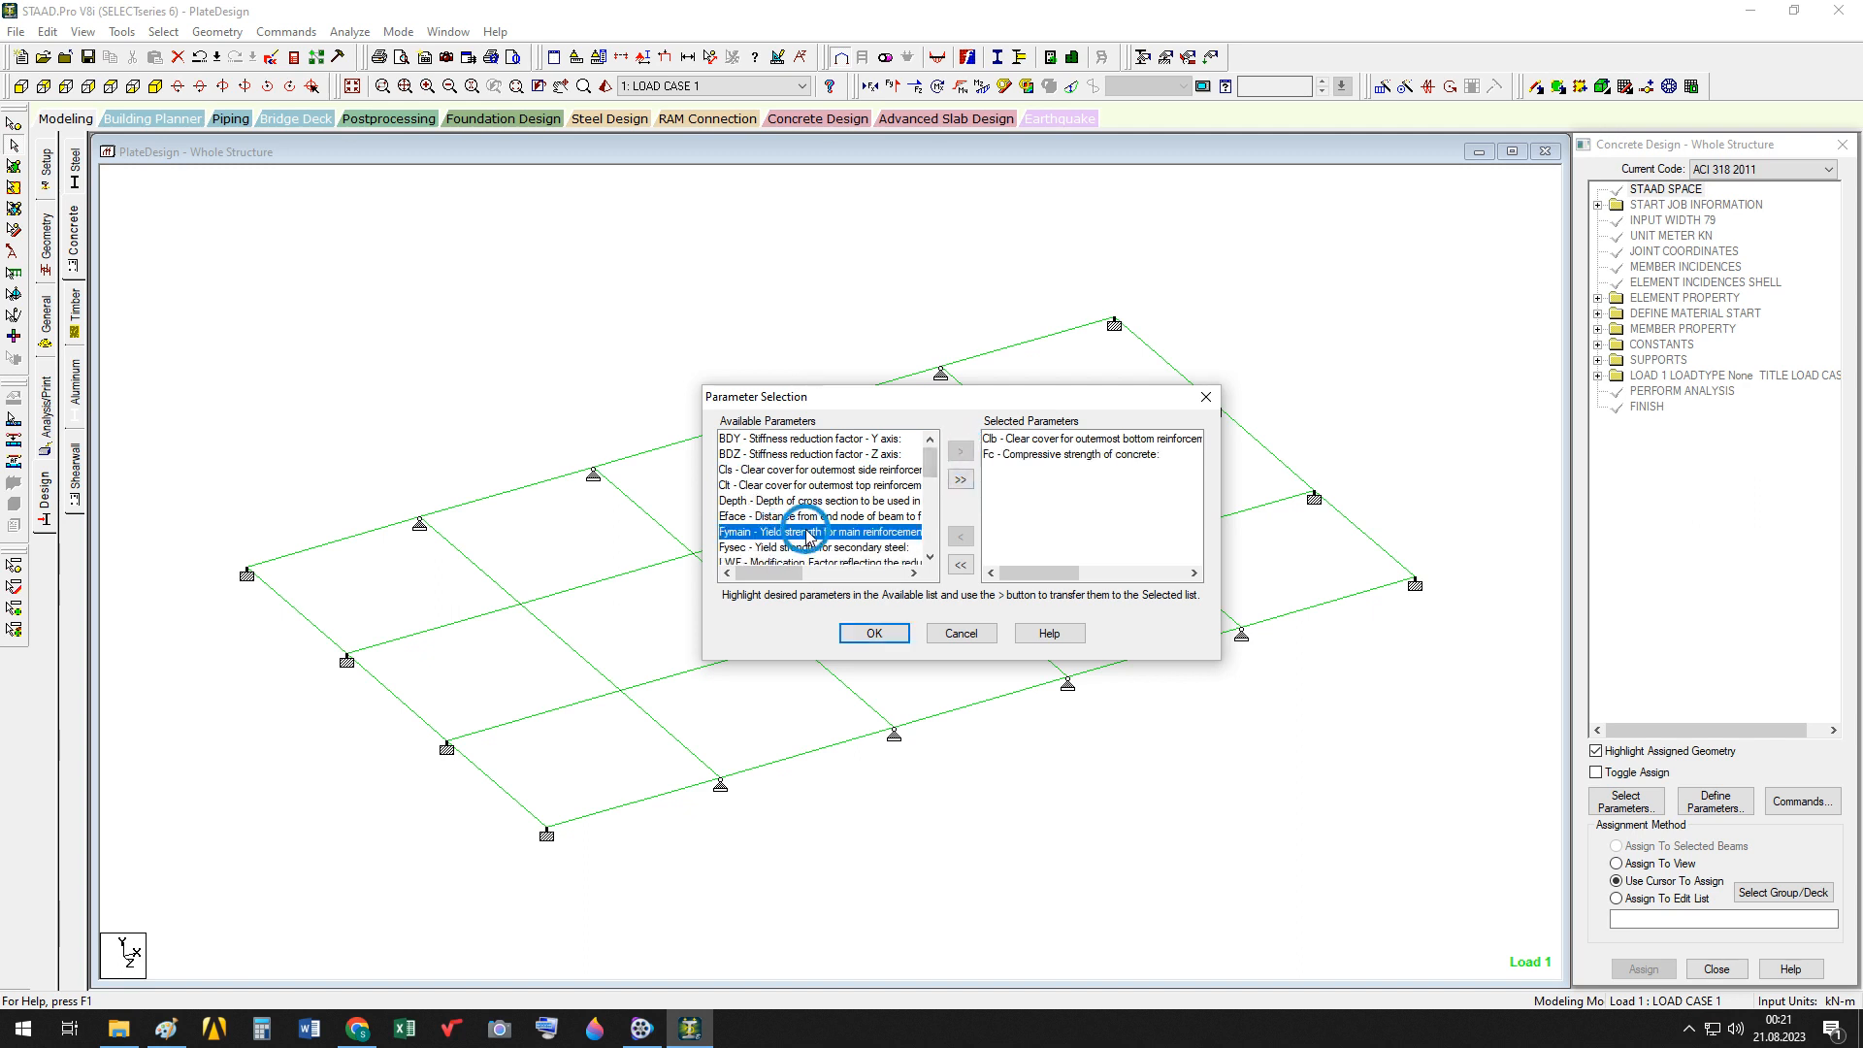
left_click(961, 454)
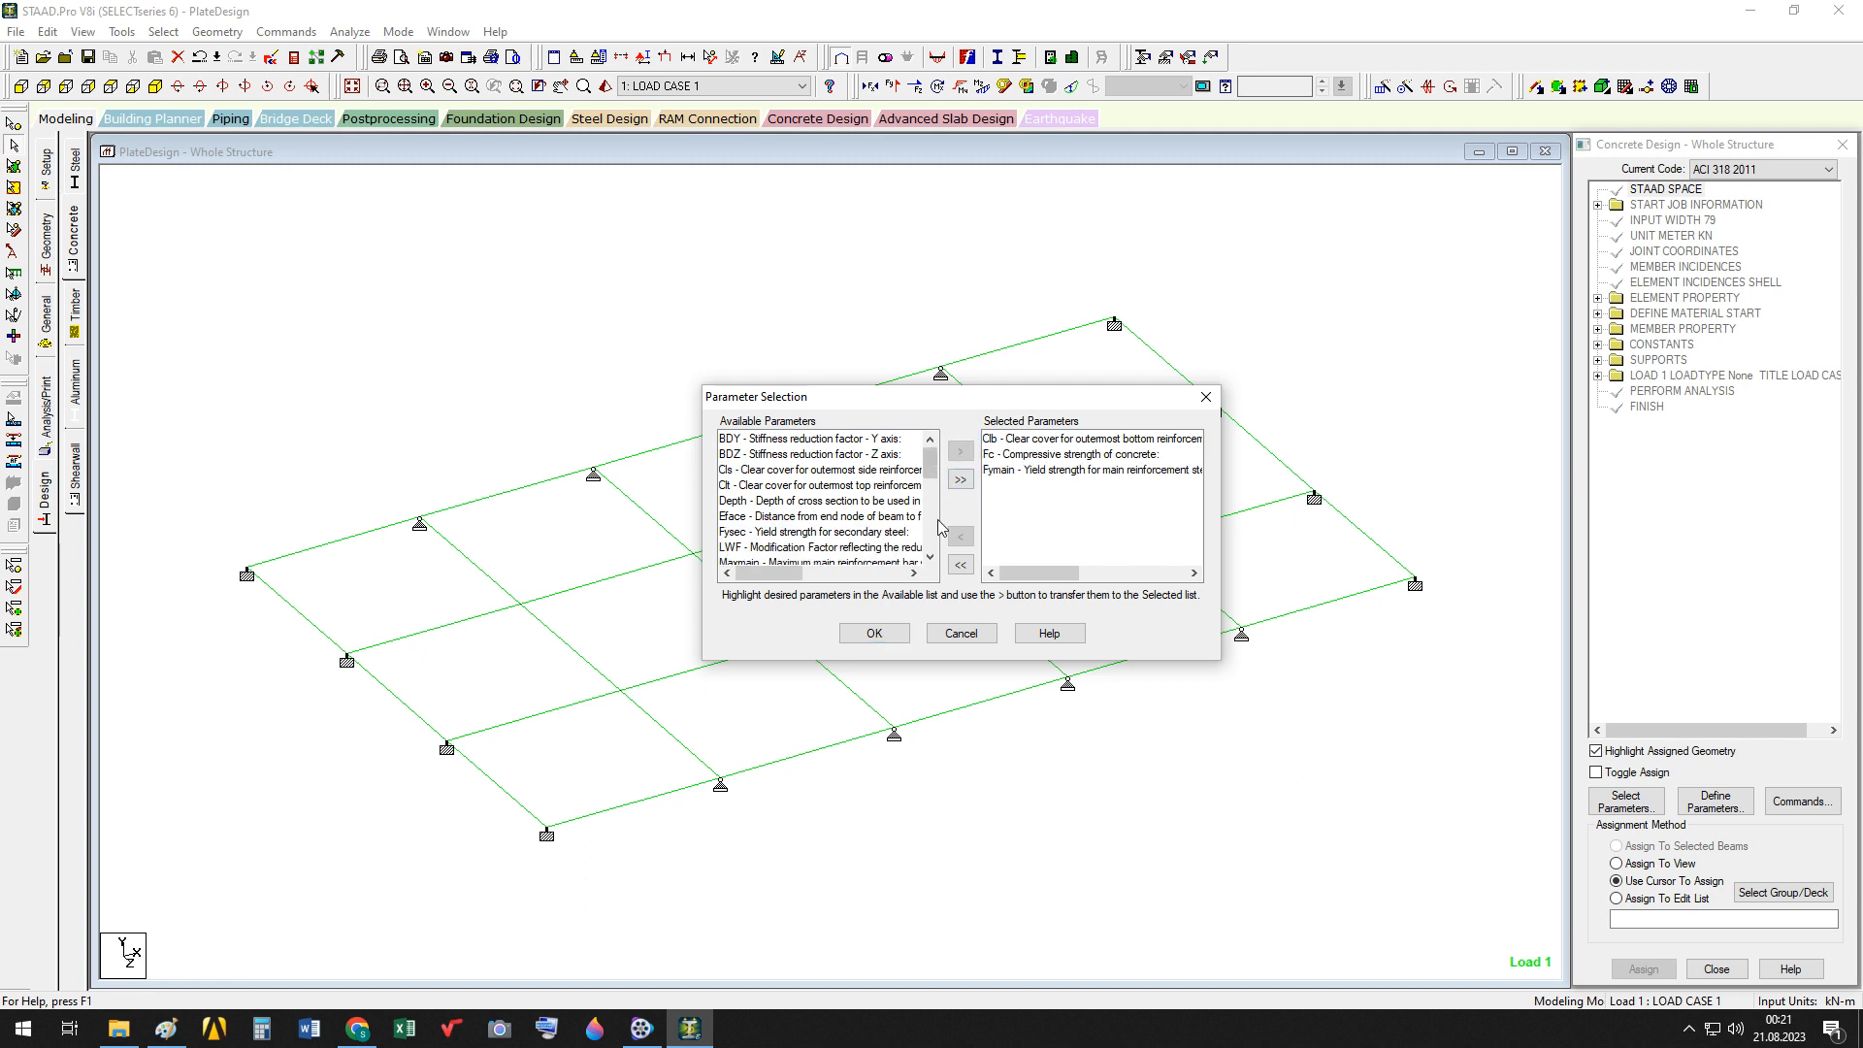
left_click(887, 636)
Add the CLB design parameter with a bottom reinforcement clear cover of 0.025 m
left_click(1714, 803)
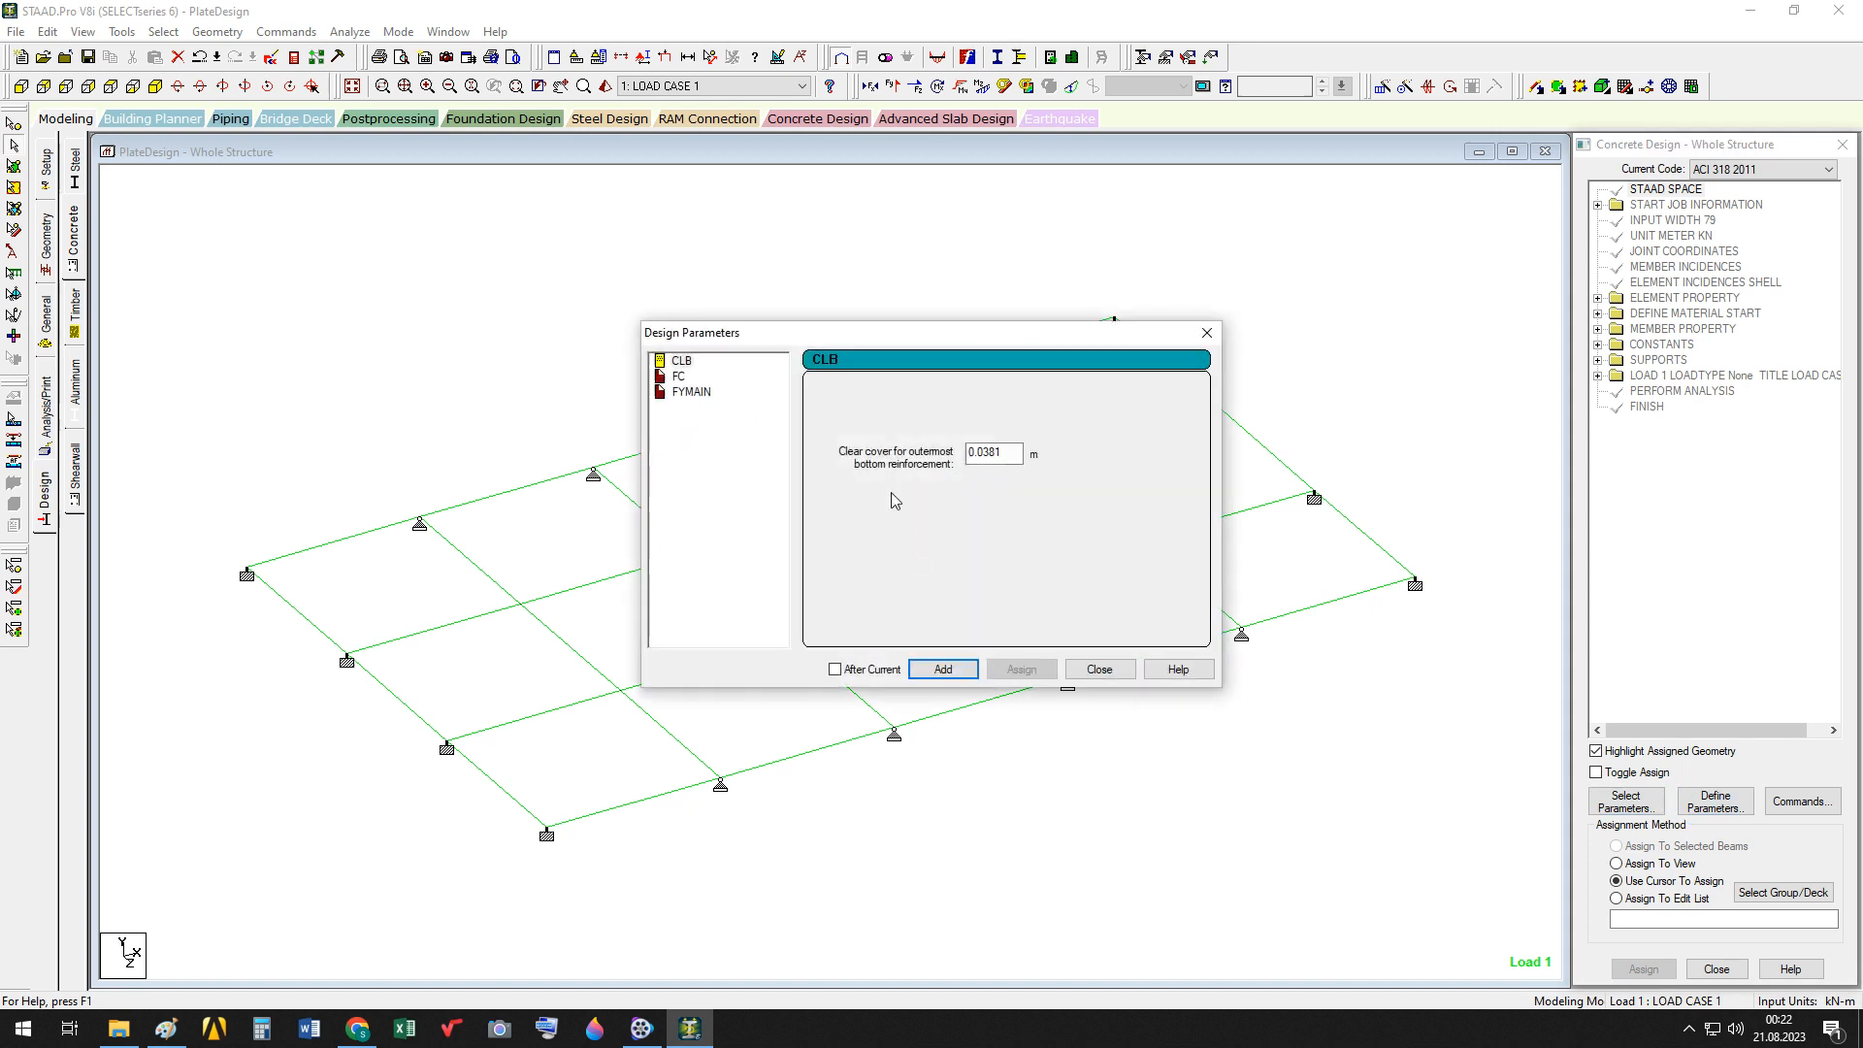
left_click(691, 364)
left_click_drag(1010, 453, 892, 454)
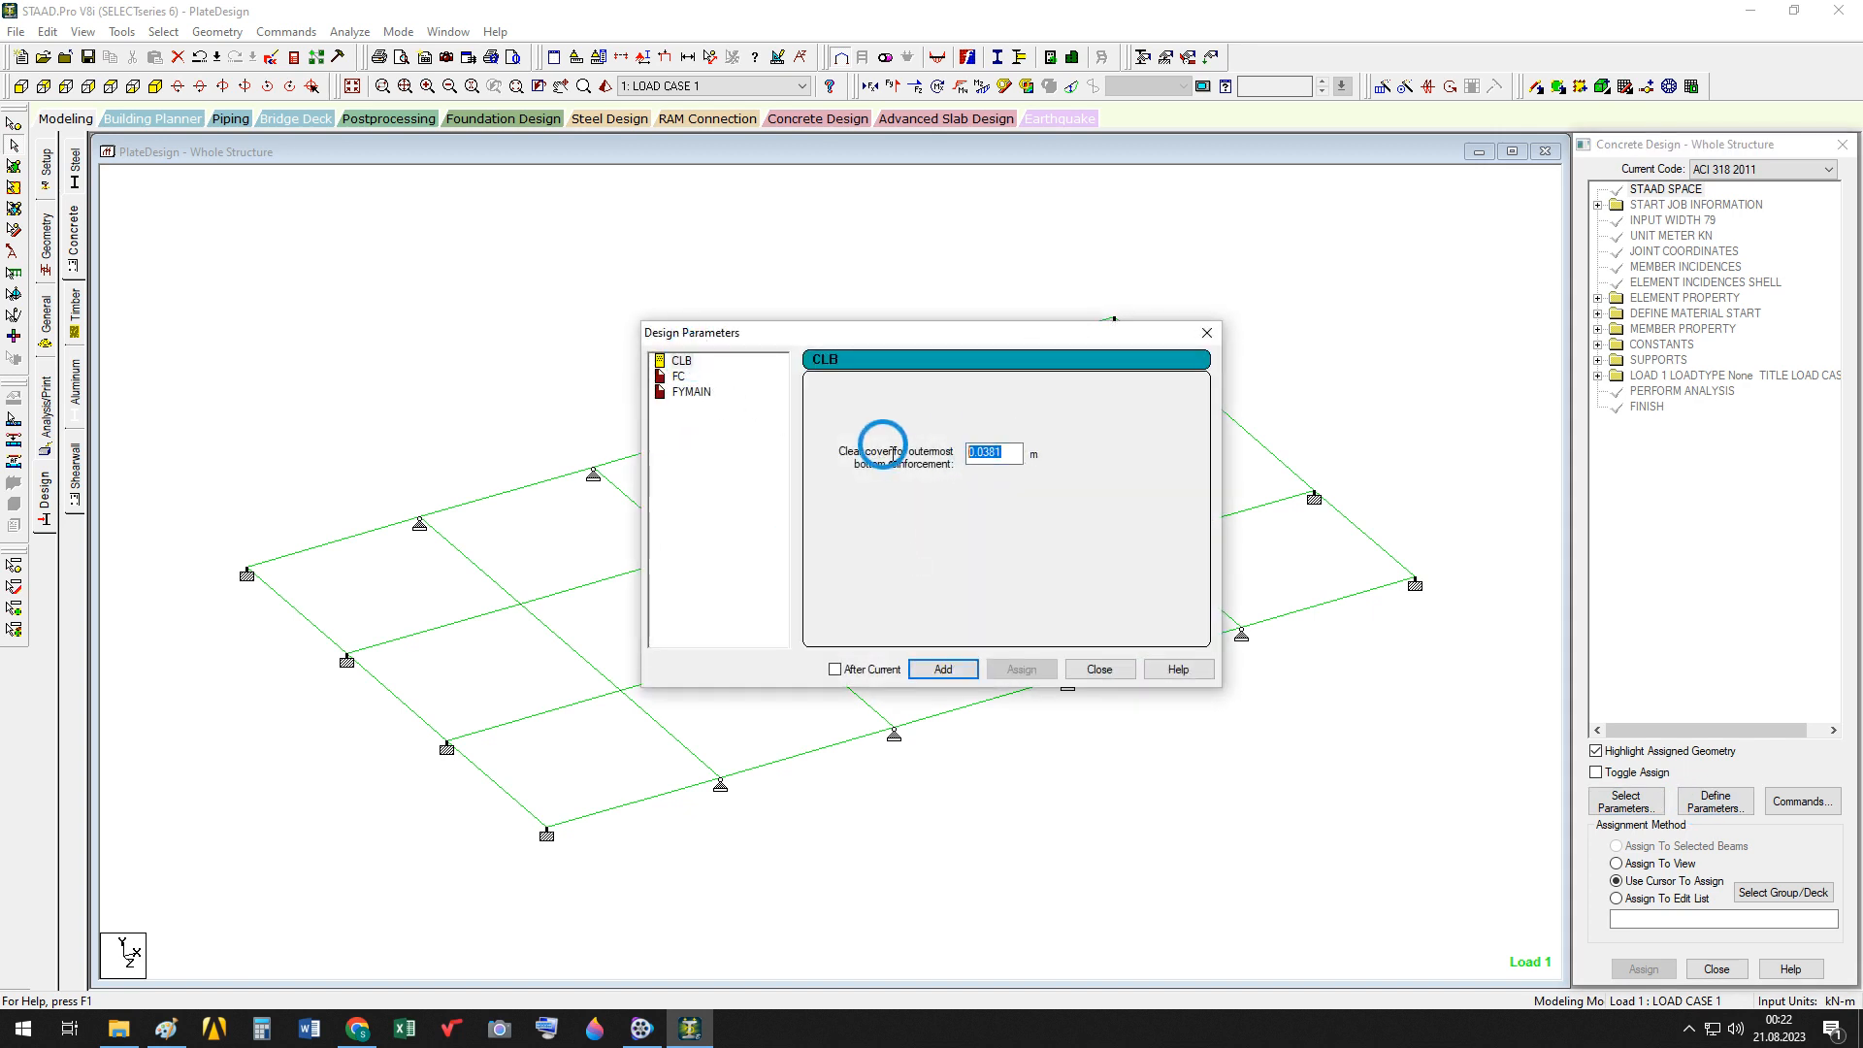
type("0.")
left_click(944, 670)
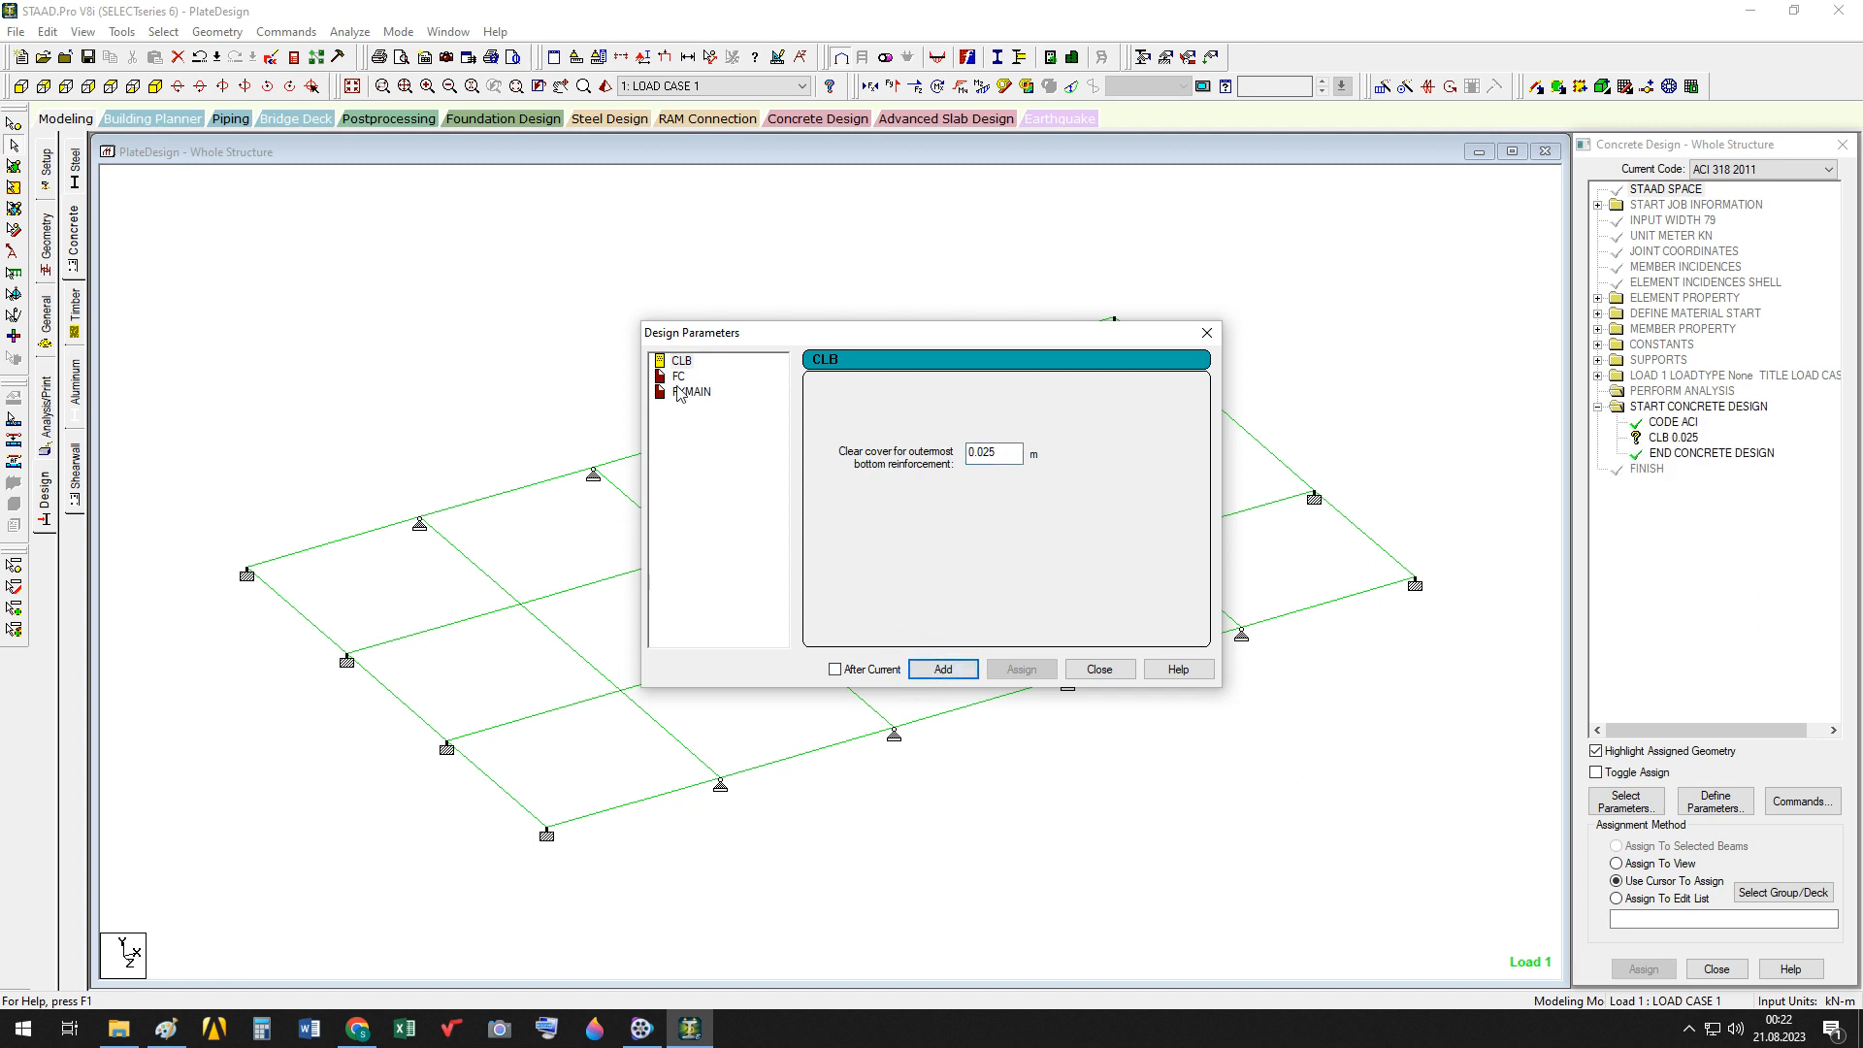
Add the FC design parameter with a concrete compressive strength of 25000 kN/m2
left_click(679, 376)
left_click_drag(1017, 453, 898, 454)
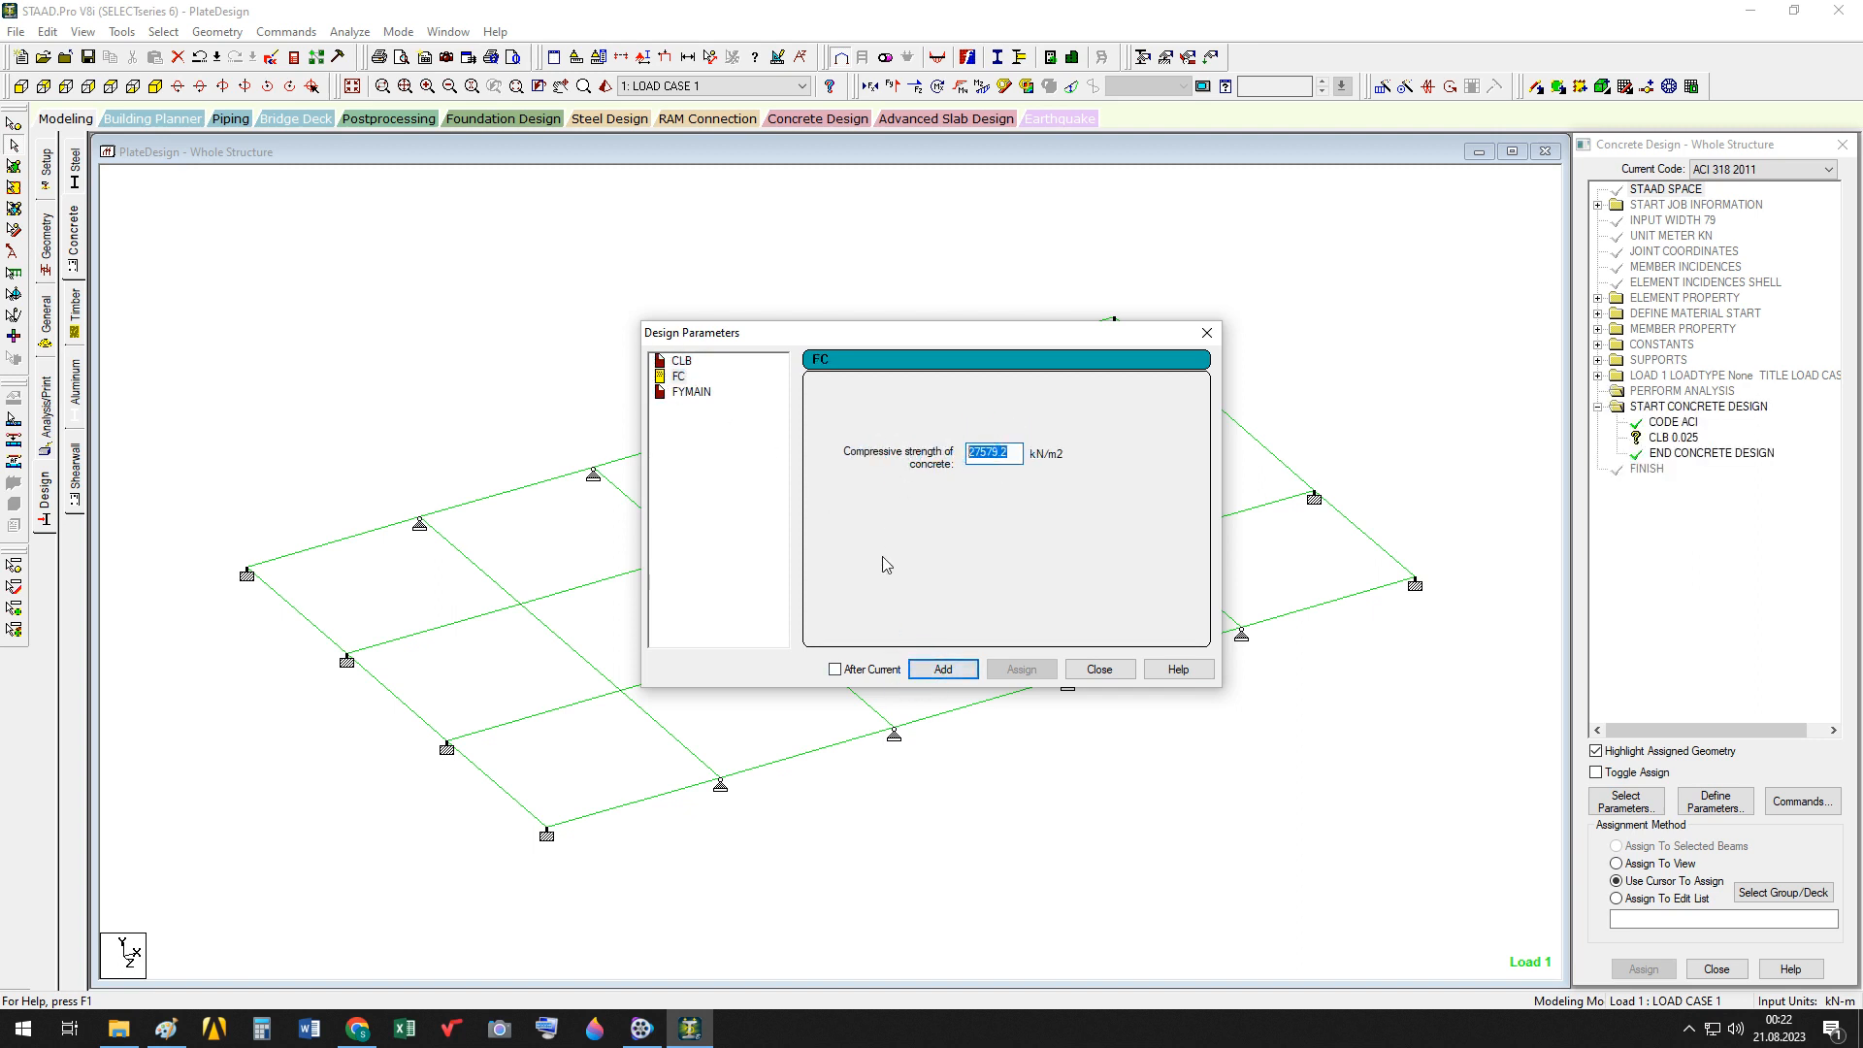
type("25000")
left_click(949, 669)
Add the FYMAIN parameter with a main reinforcement yield strength of 500000 kN/m2 and finish defining parameters
left_click(691, 392)
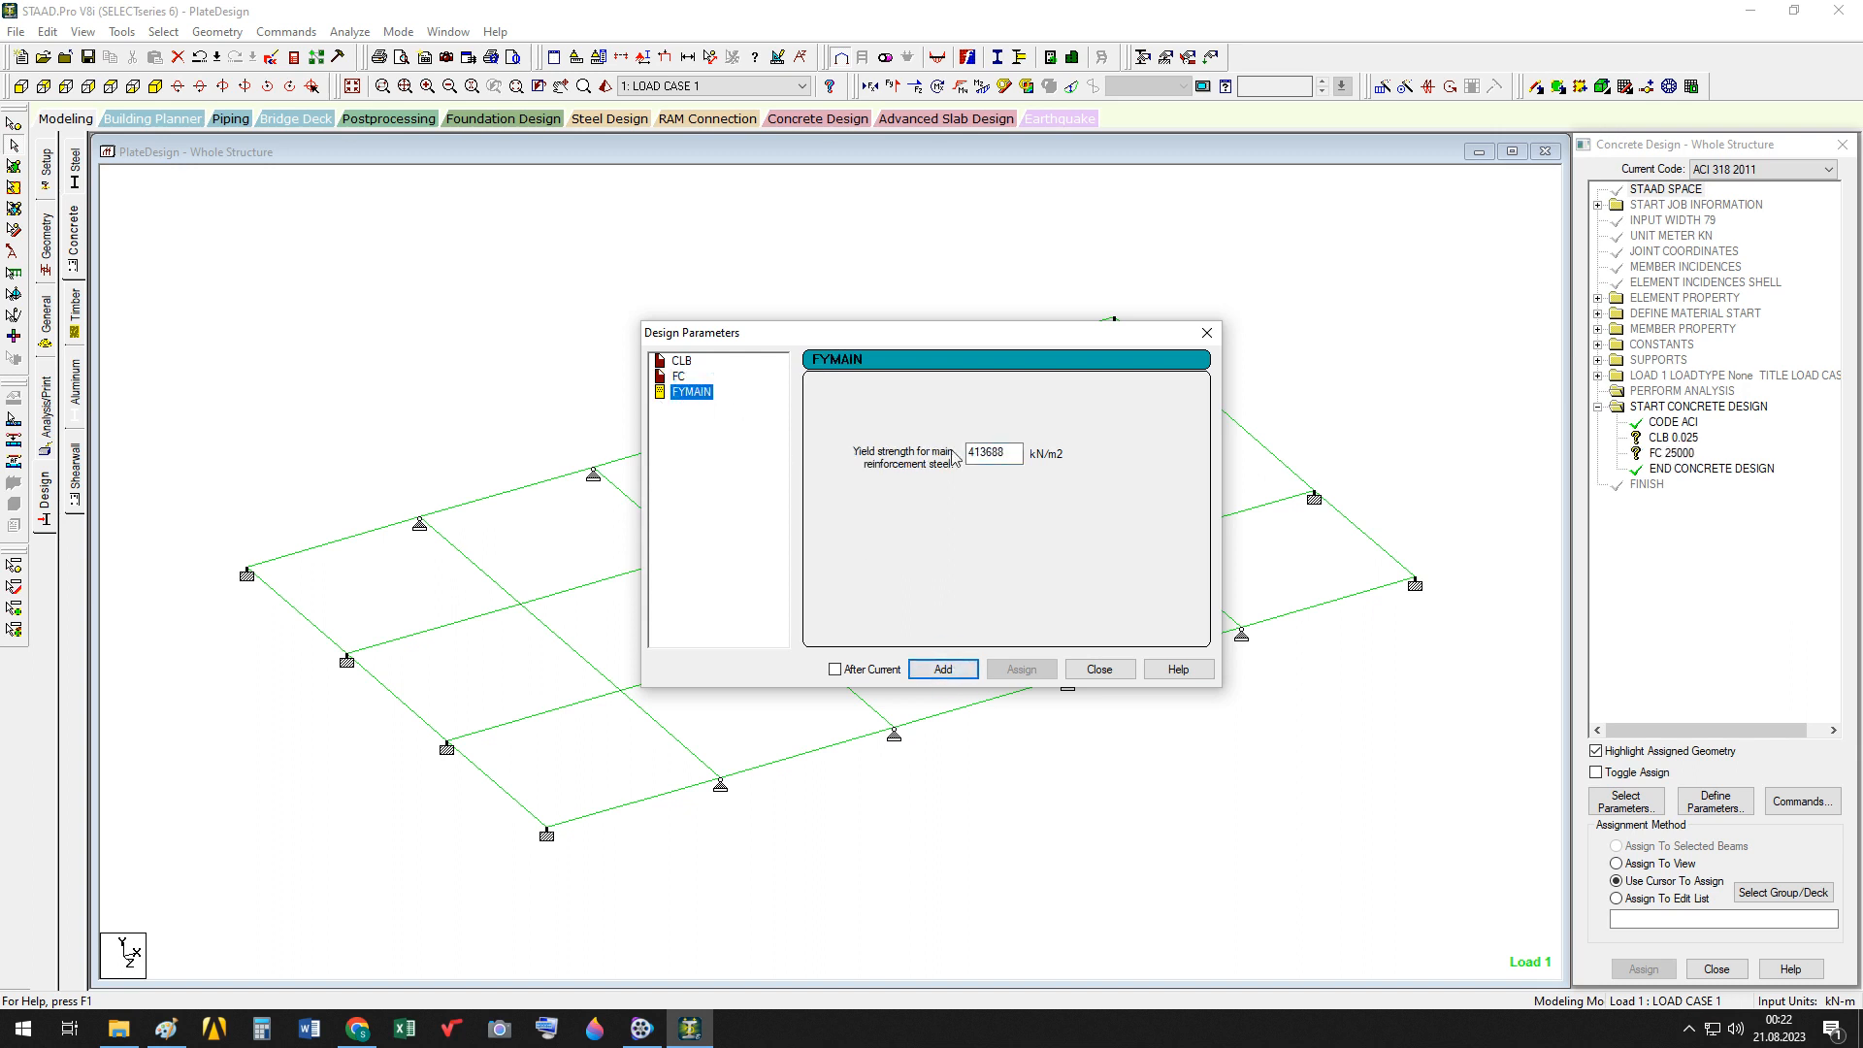
left_click_drag(1017, 454, 922, 462)
type("500000")
left_click(943, 669)
left_click(1101, 671)
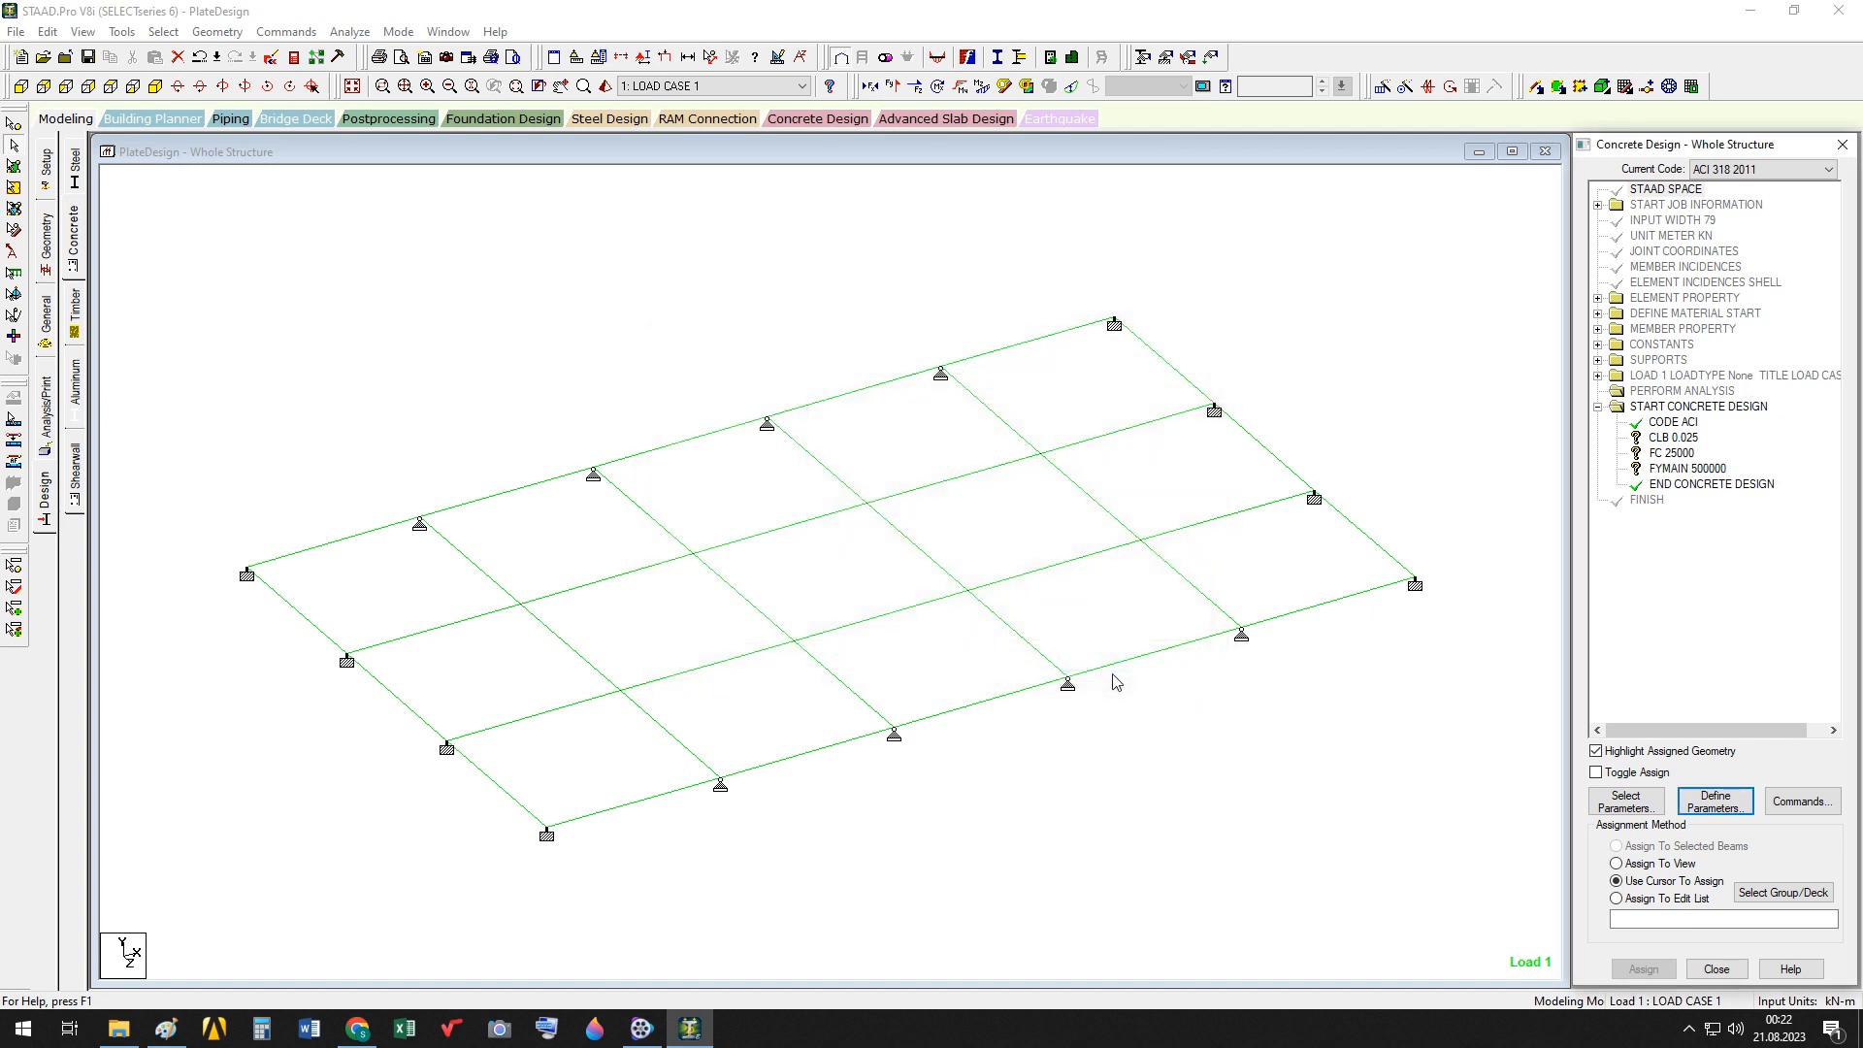
Add the DESIGN SLAB/ELEMENT command to the concrete design
left_click(1797, 800)
left_click_drag(1386, 403, 759, 385)
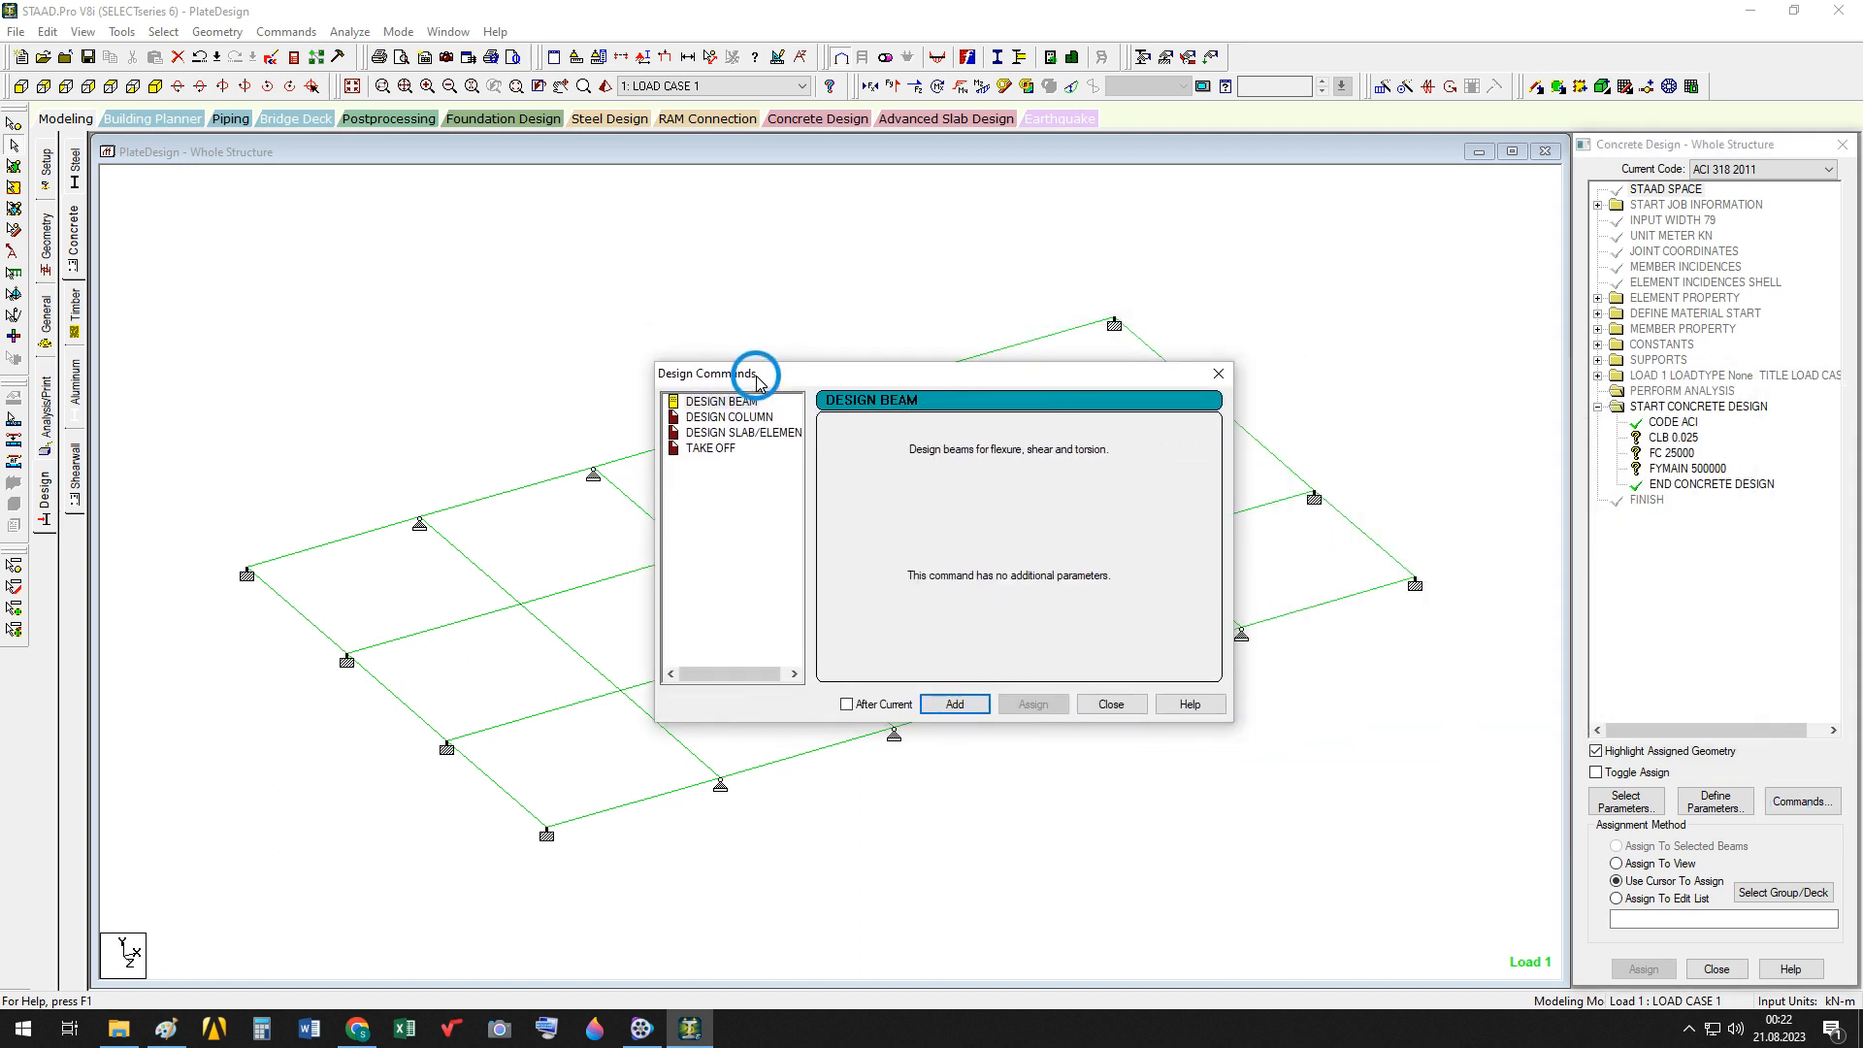
left_click(742, 405)
left_click(767, 433)
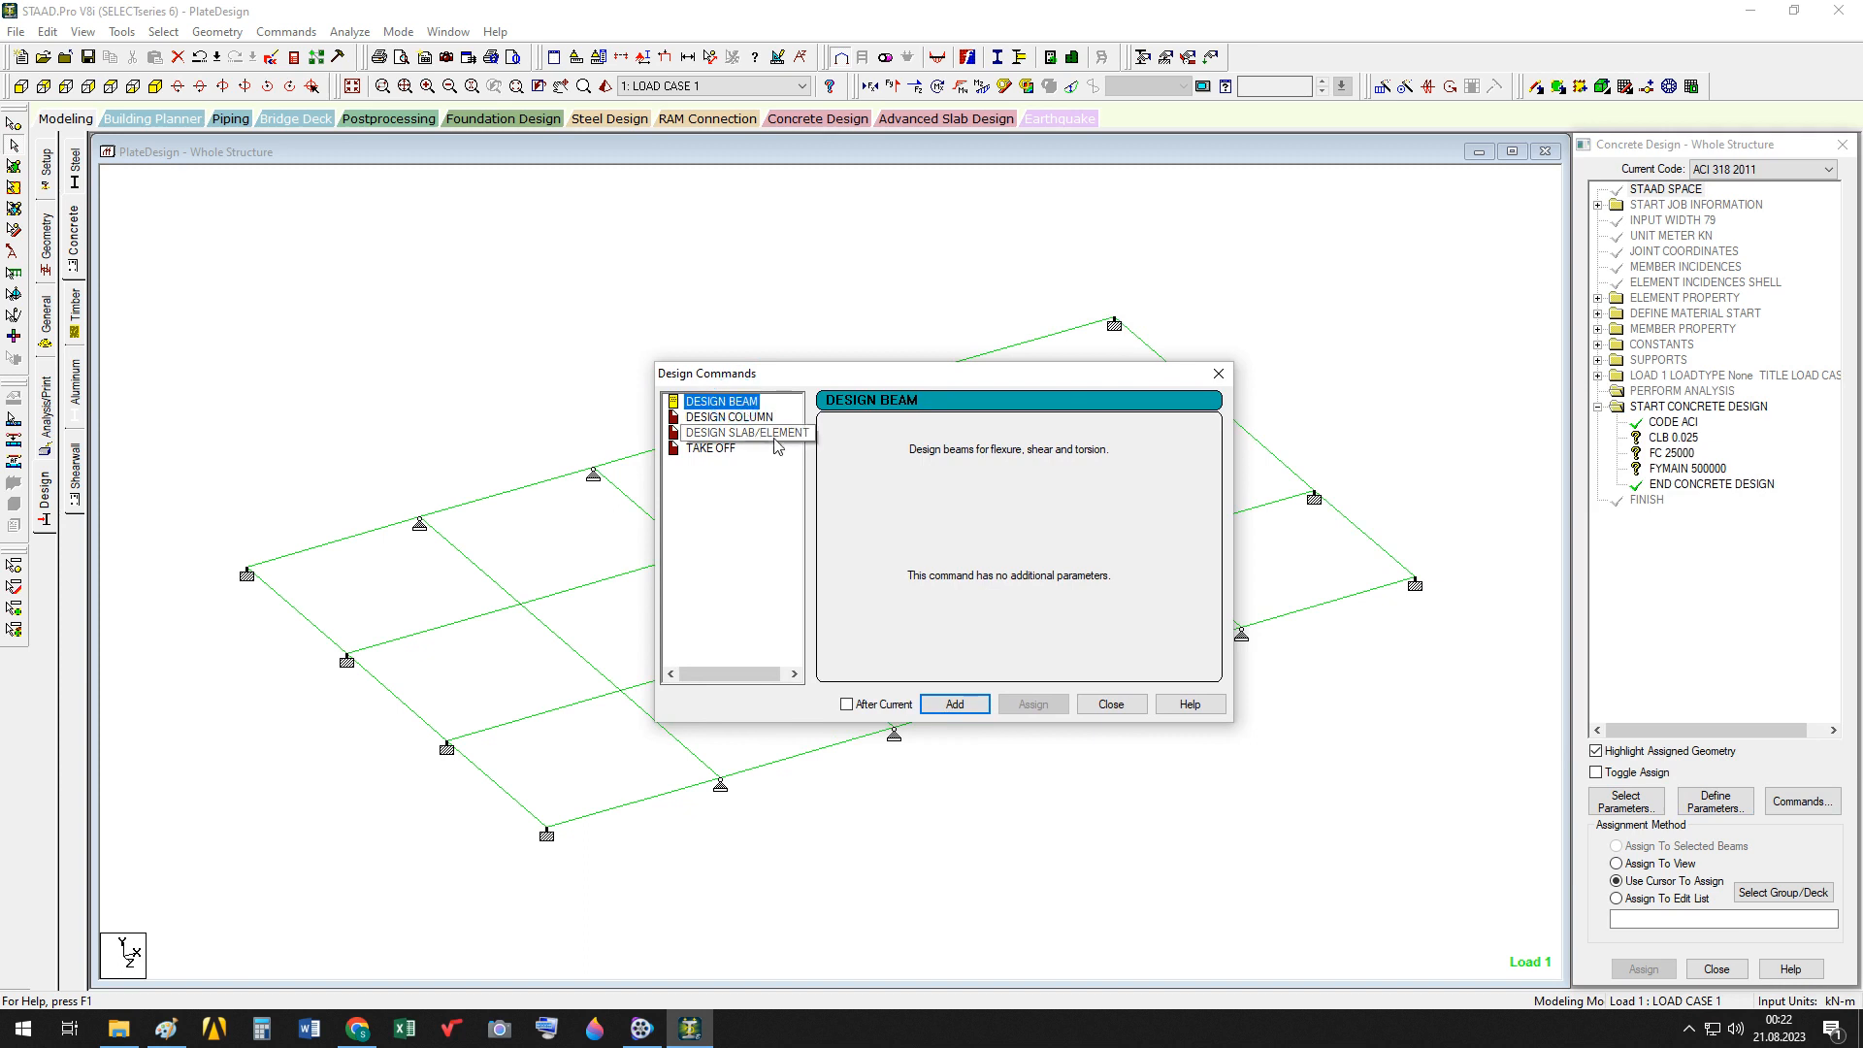
left_click(956, 705)
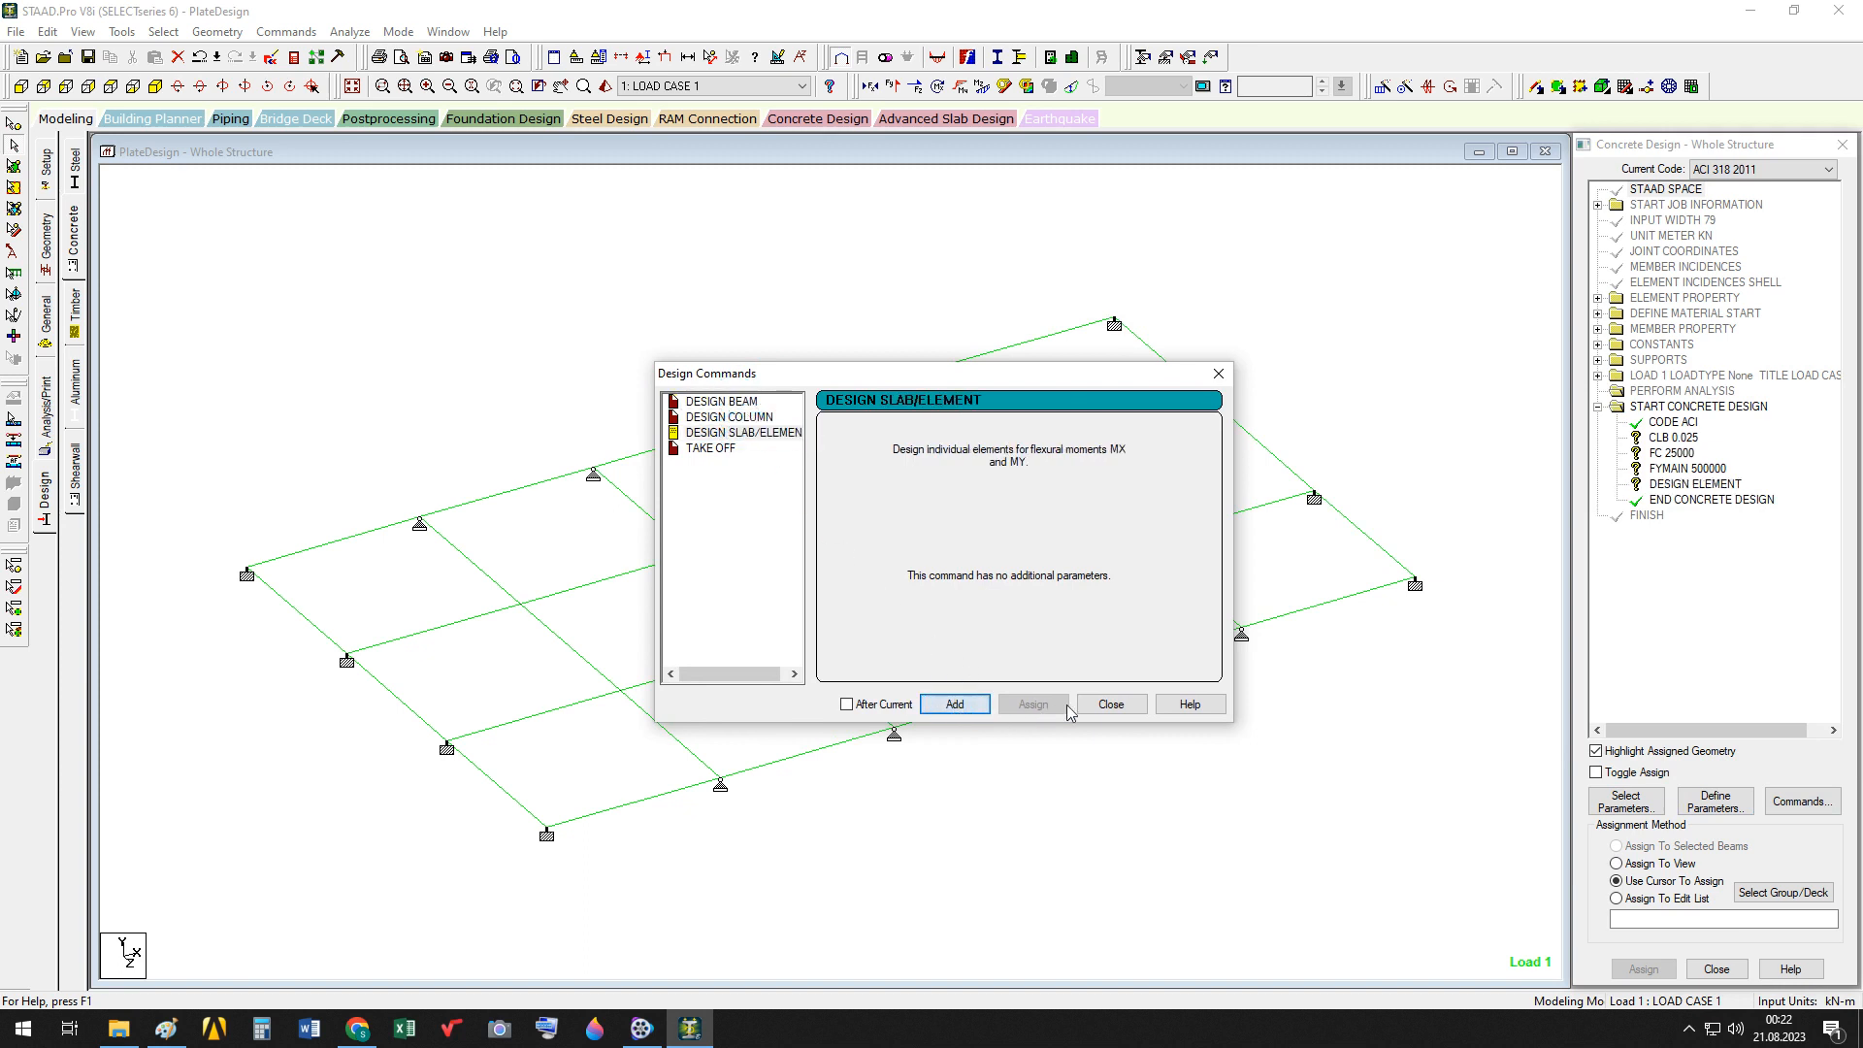
left_click(1112, 705)
Select all plates of the slab and assign the CLB 0.025 parameter to them
left_click(1659, 438)
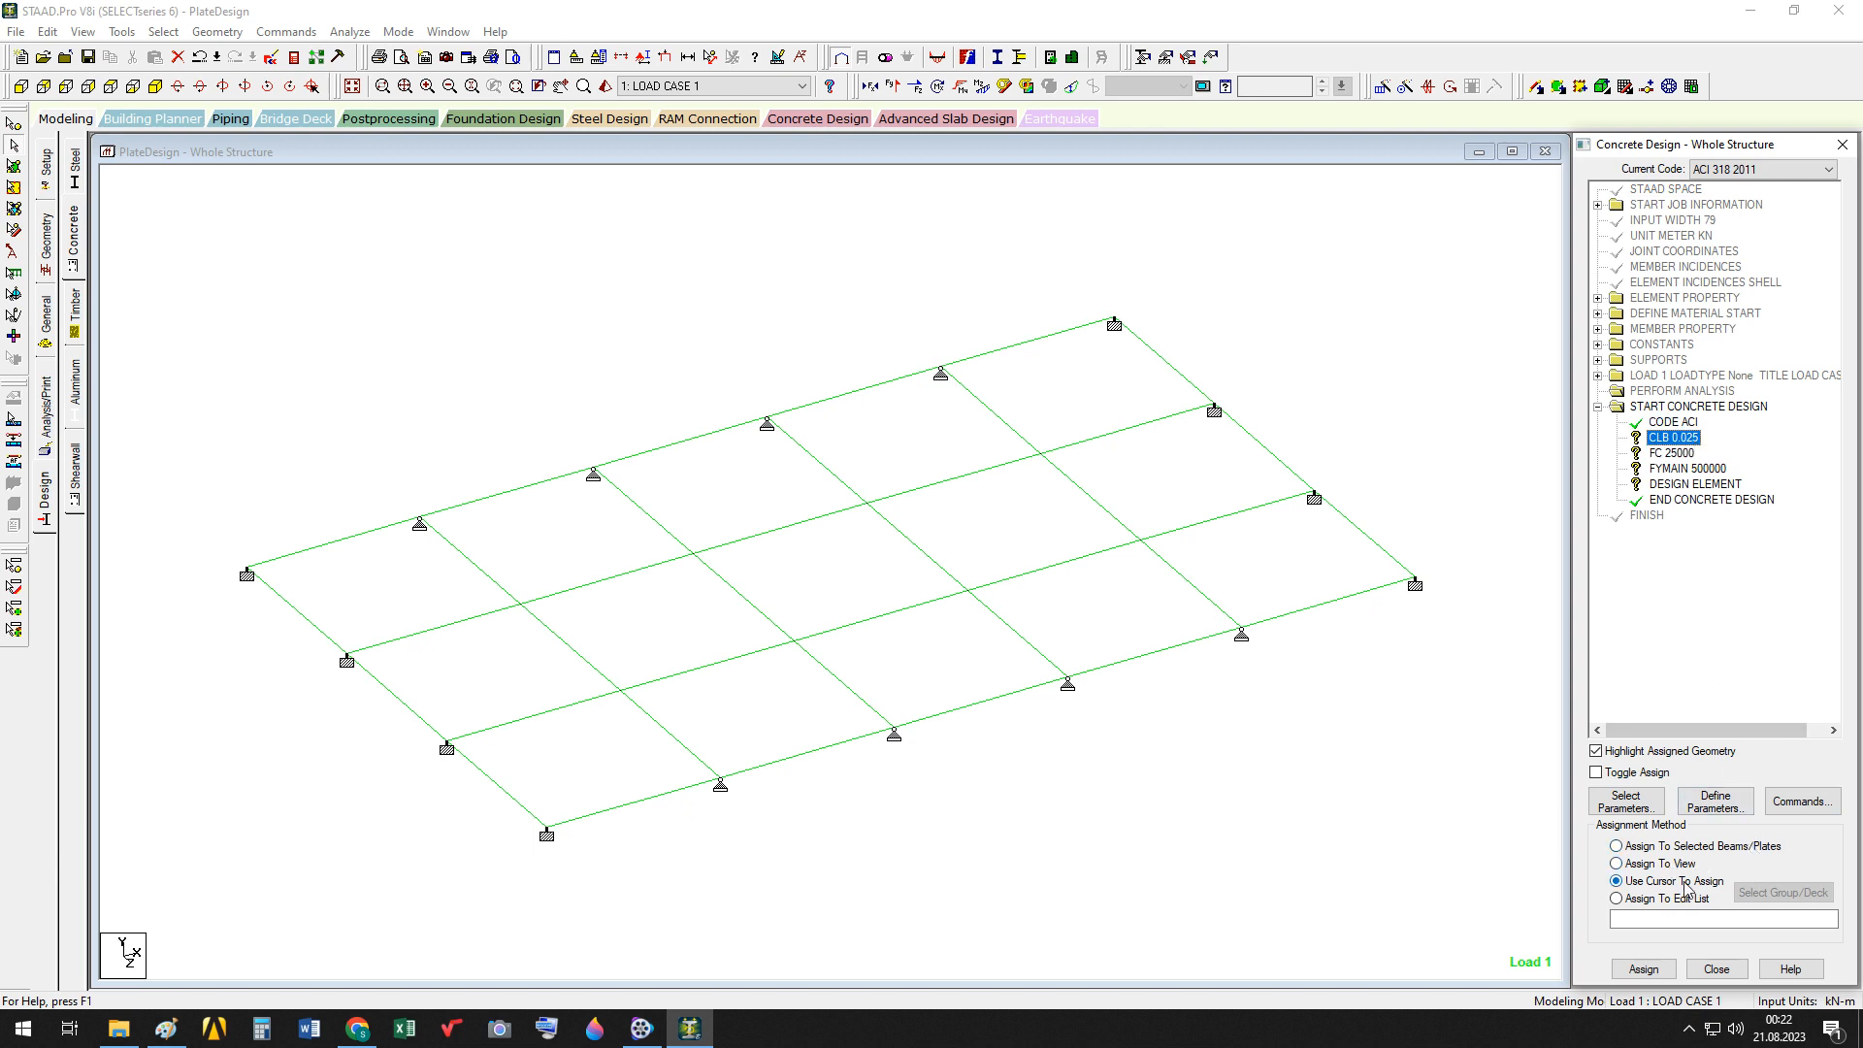
left_click(1724, 847)
left_click(22, 170)
left_click_drag(1470, 225, 207, 928)
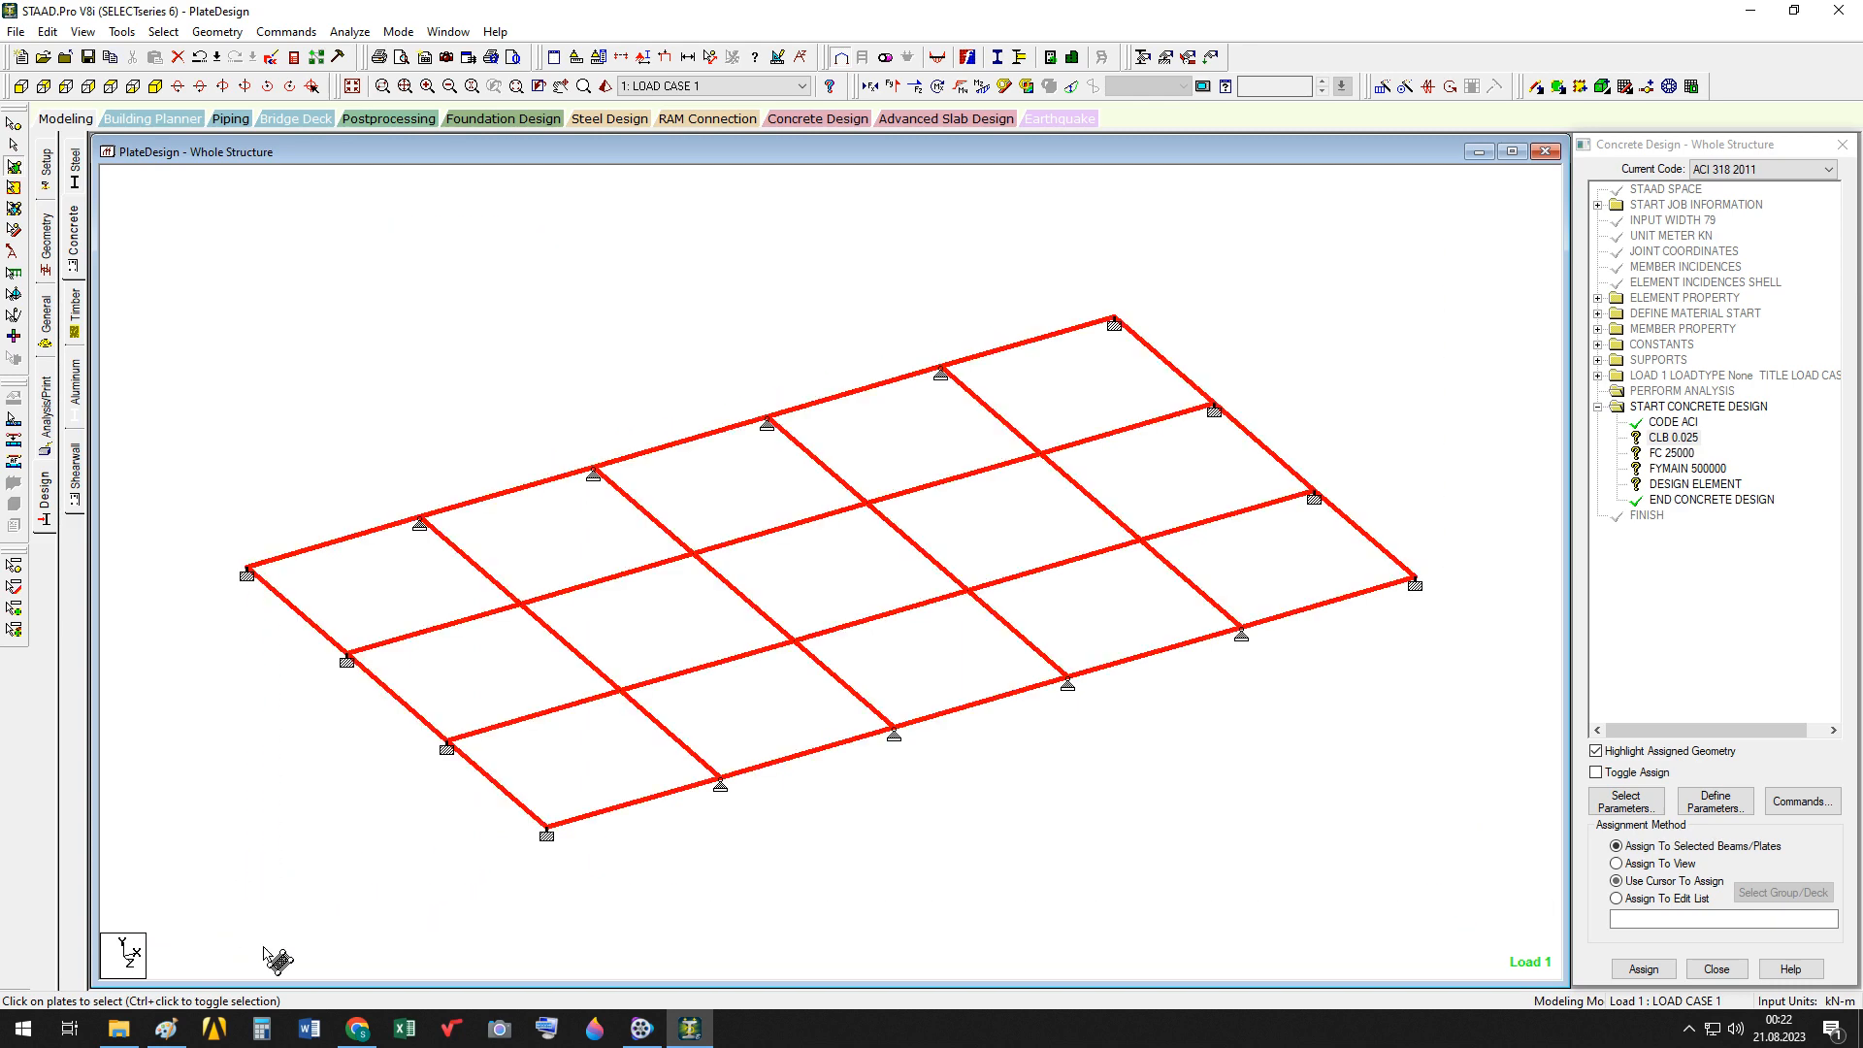
left_click(1644, 970)
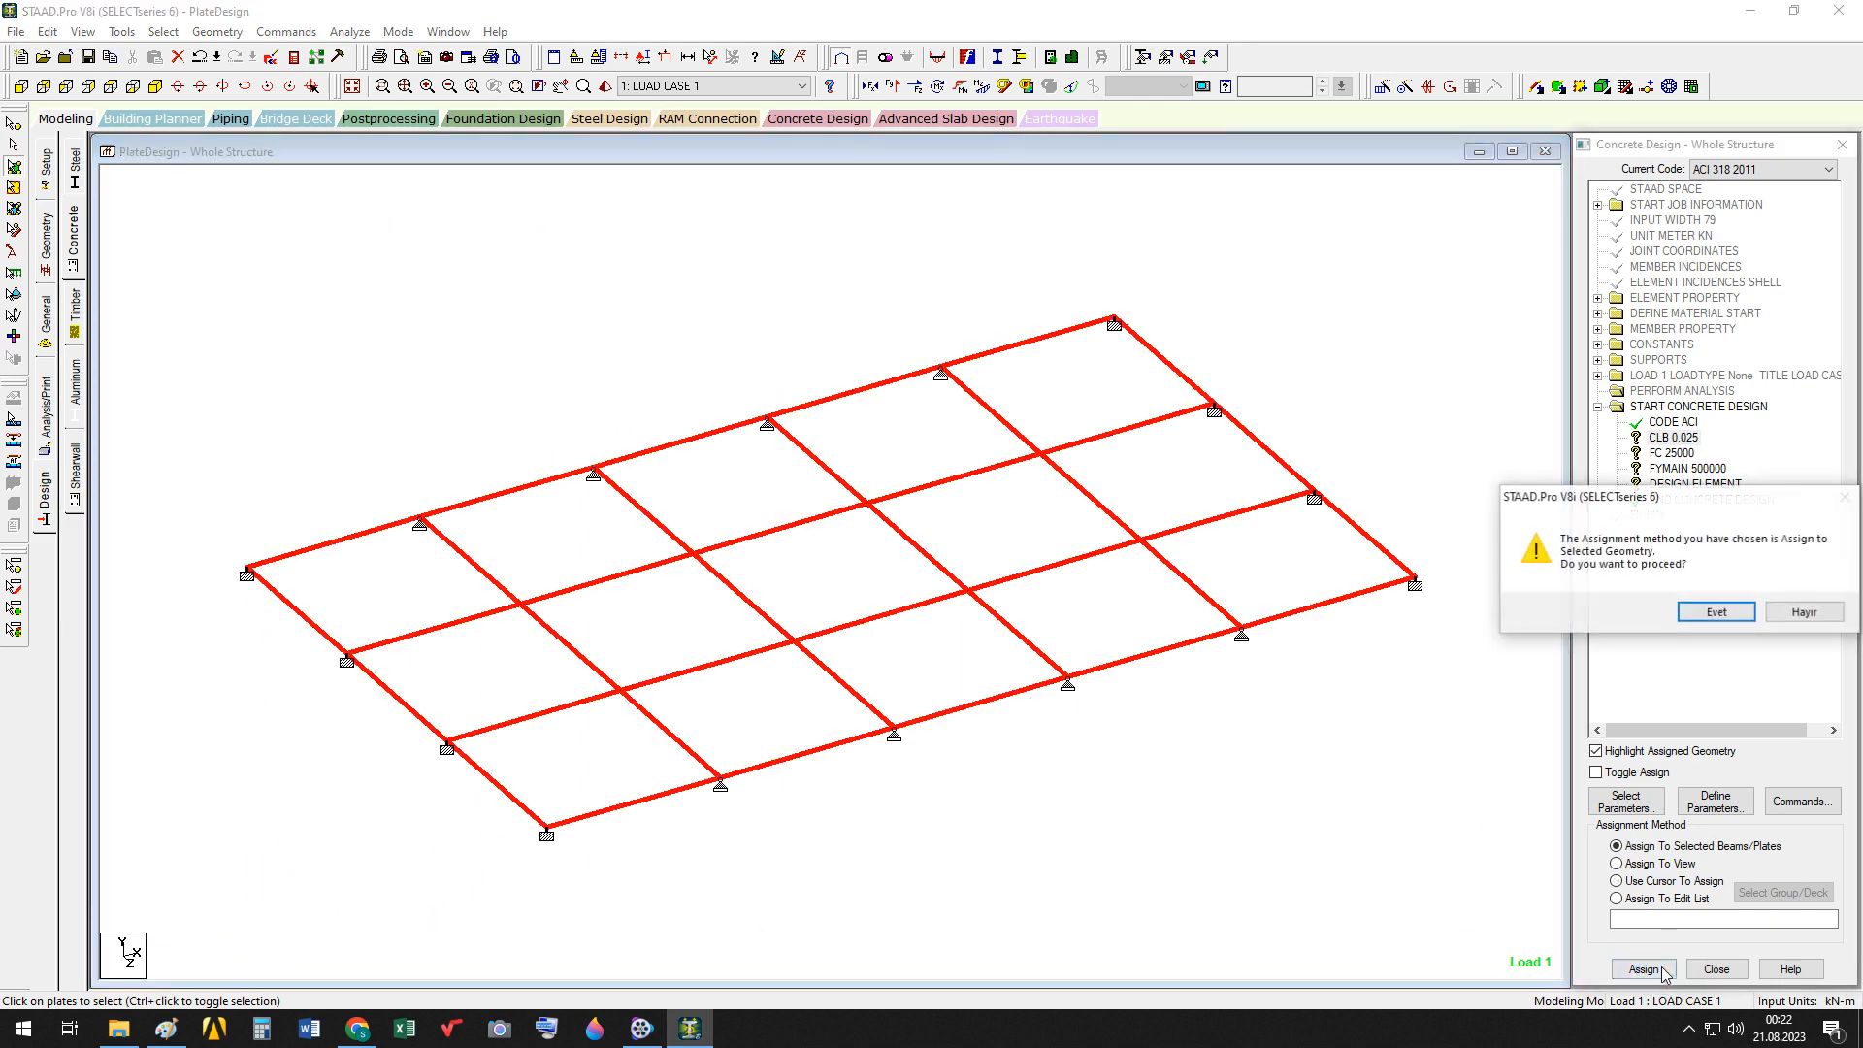
left_click(1733, 611)
Select all plates of the slab and assign the FC 25000 parameter to them
left_click(1675, 455)
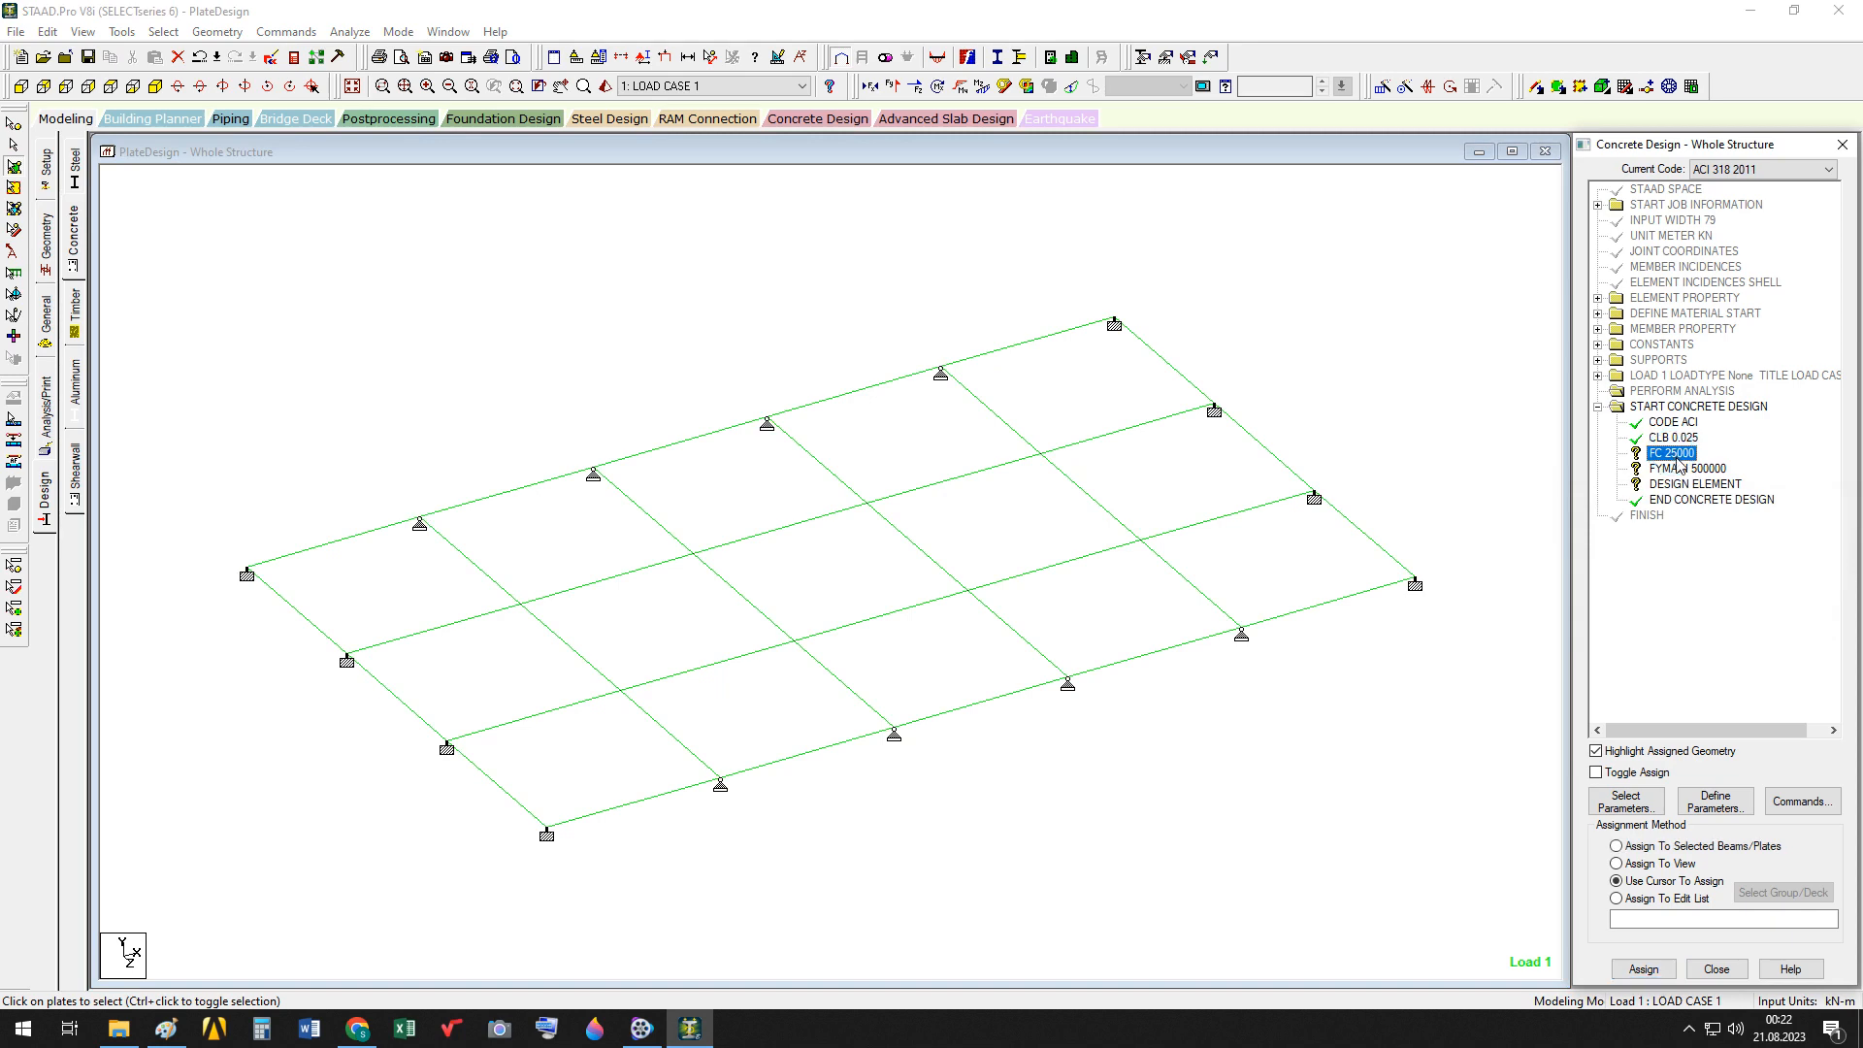
left_click(1697, 847)
left_click_drag(1440, 250, 204, 955)
left_click(1620, 970)
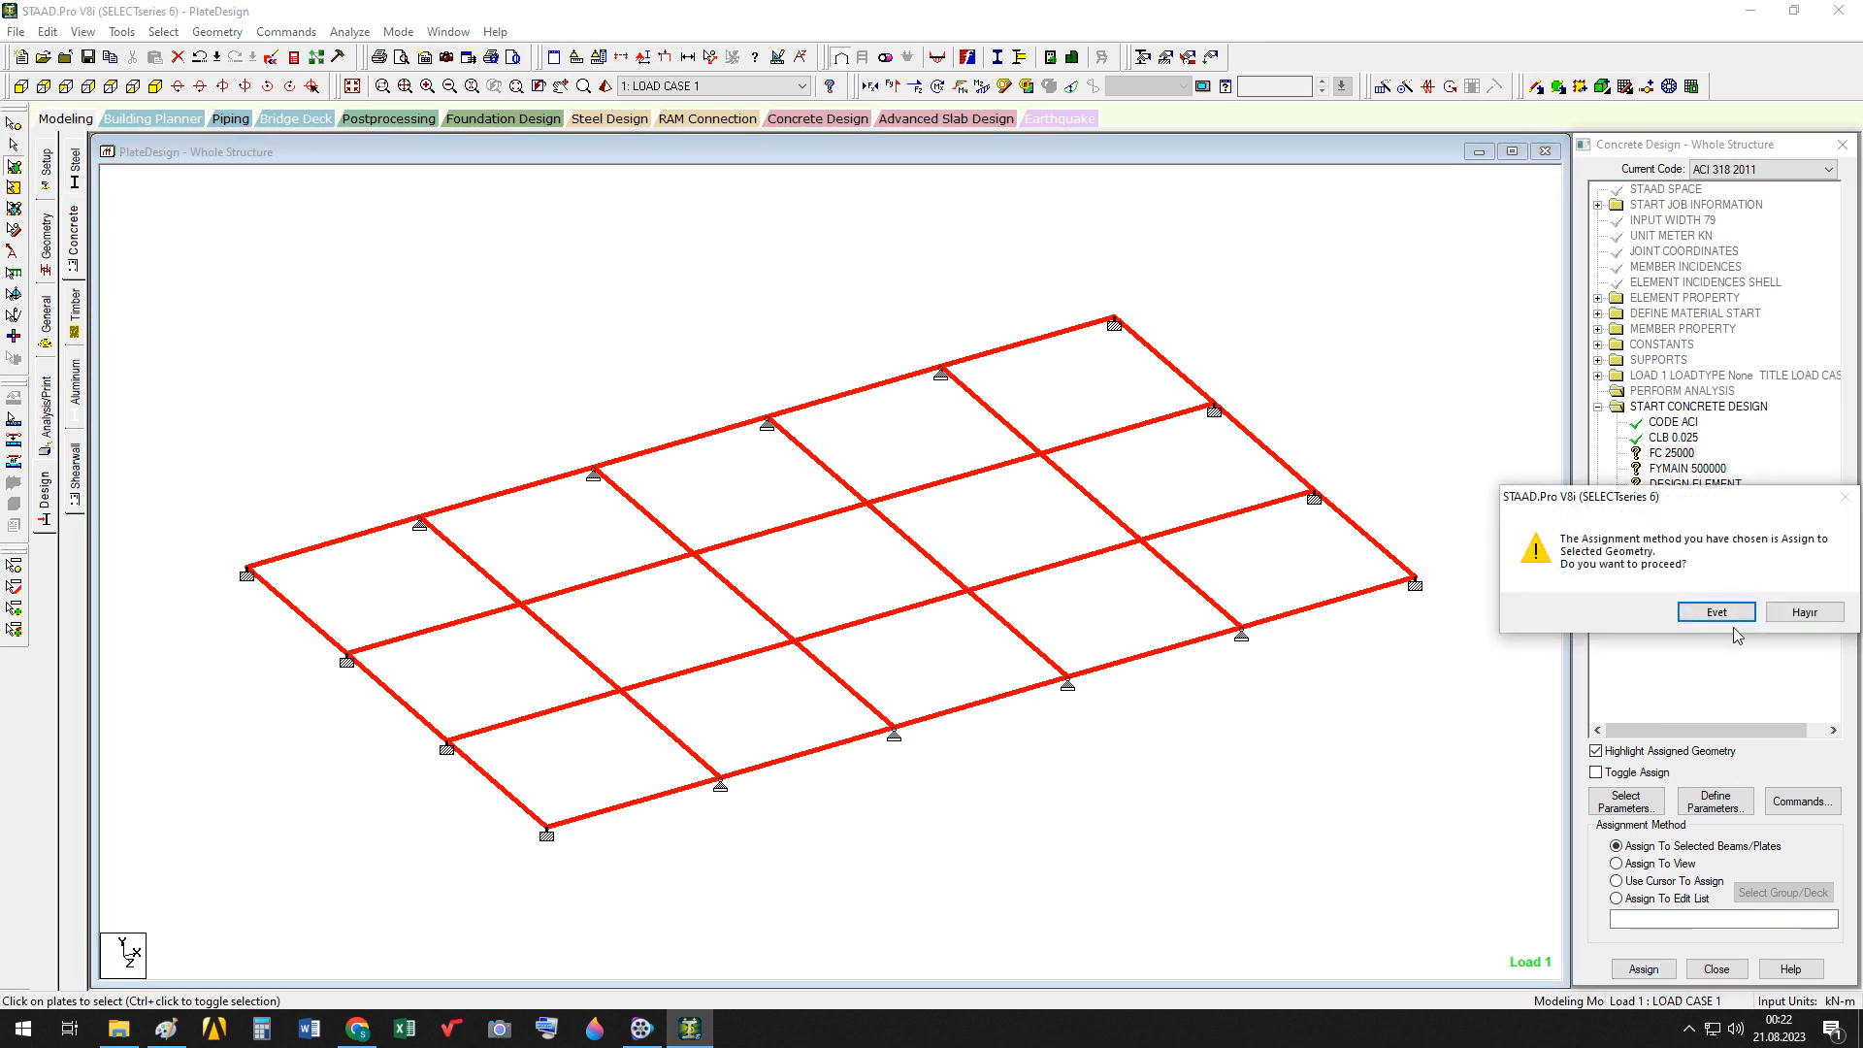
left_click(1737, 611)
Assign the FYMAIN 500000 parameter to all selected plates of the slab
left_click(1699, 469)
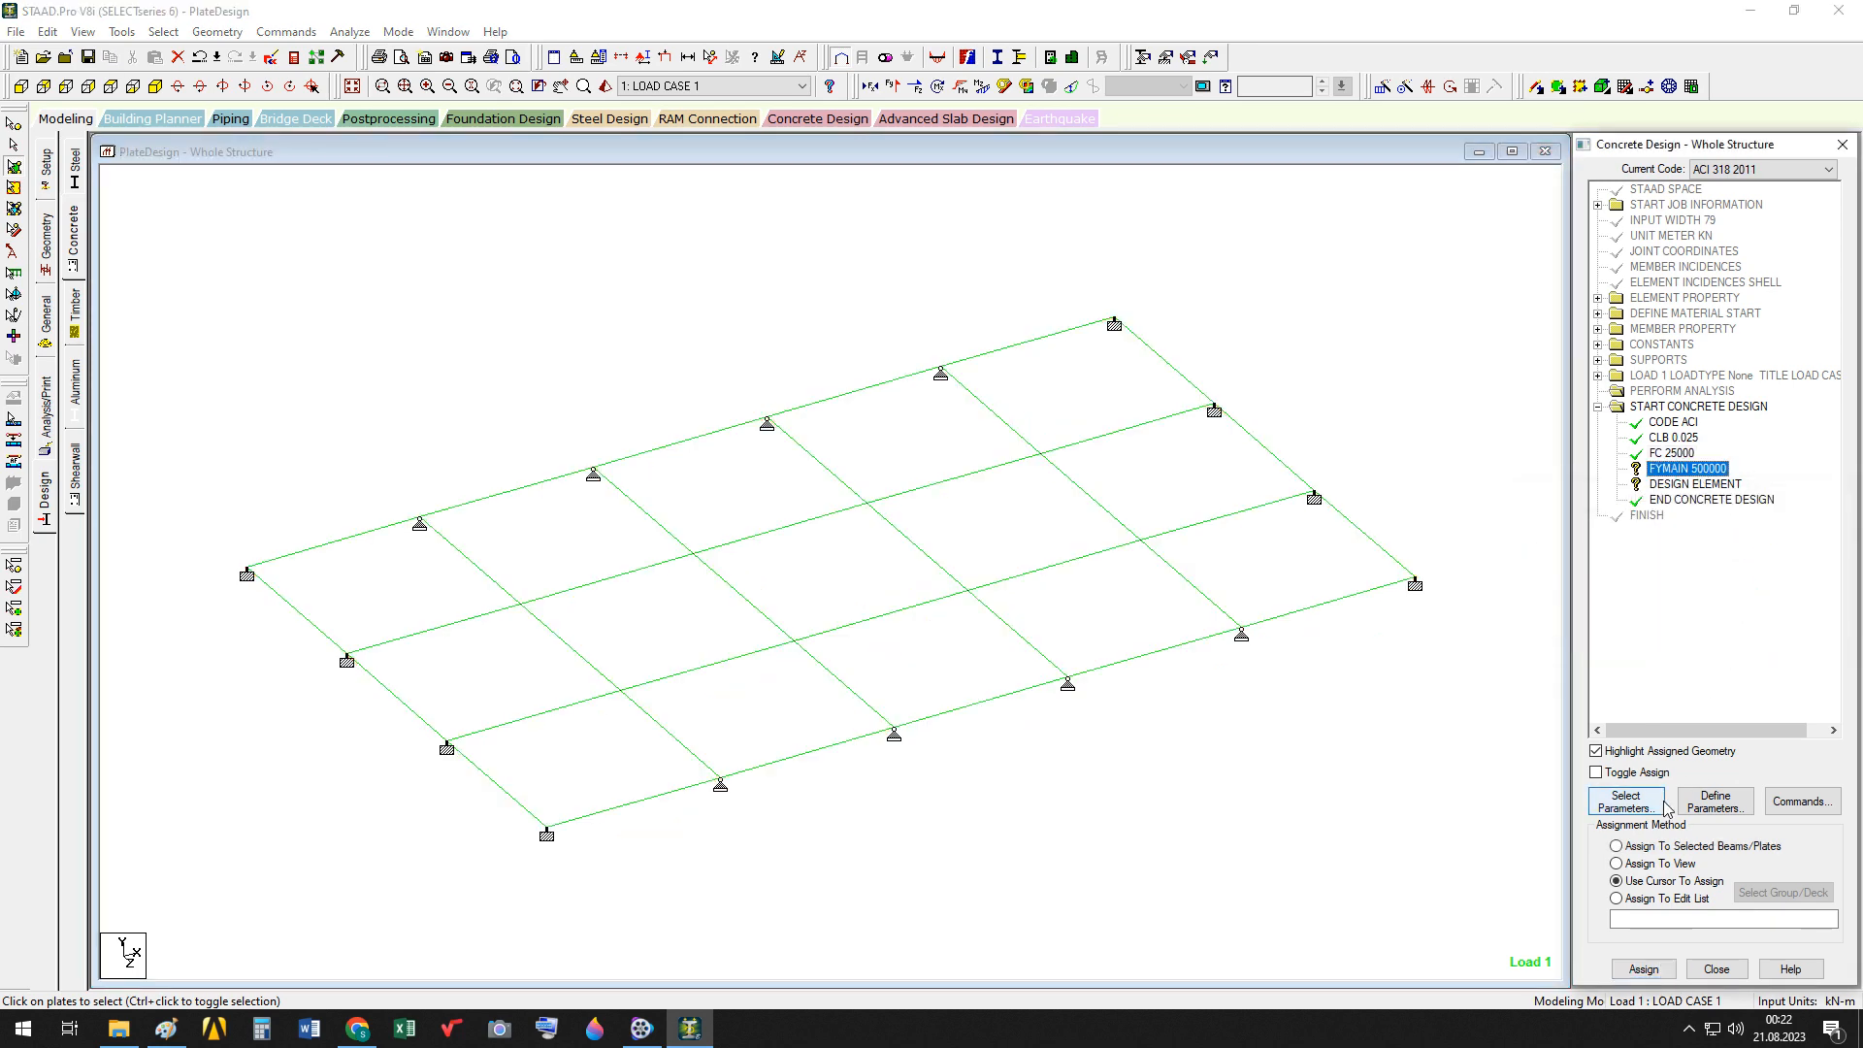
left_click_drag(1452, 228, 174, 922)
left_click(1644, 969)
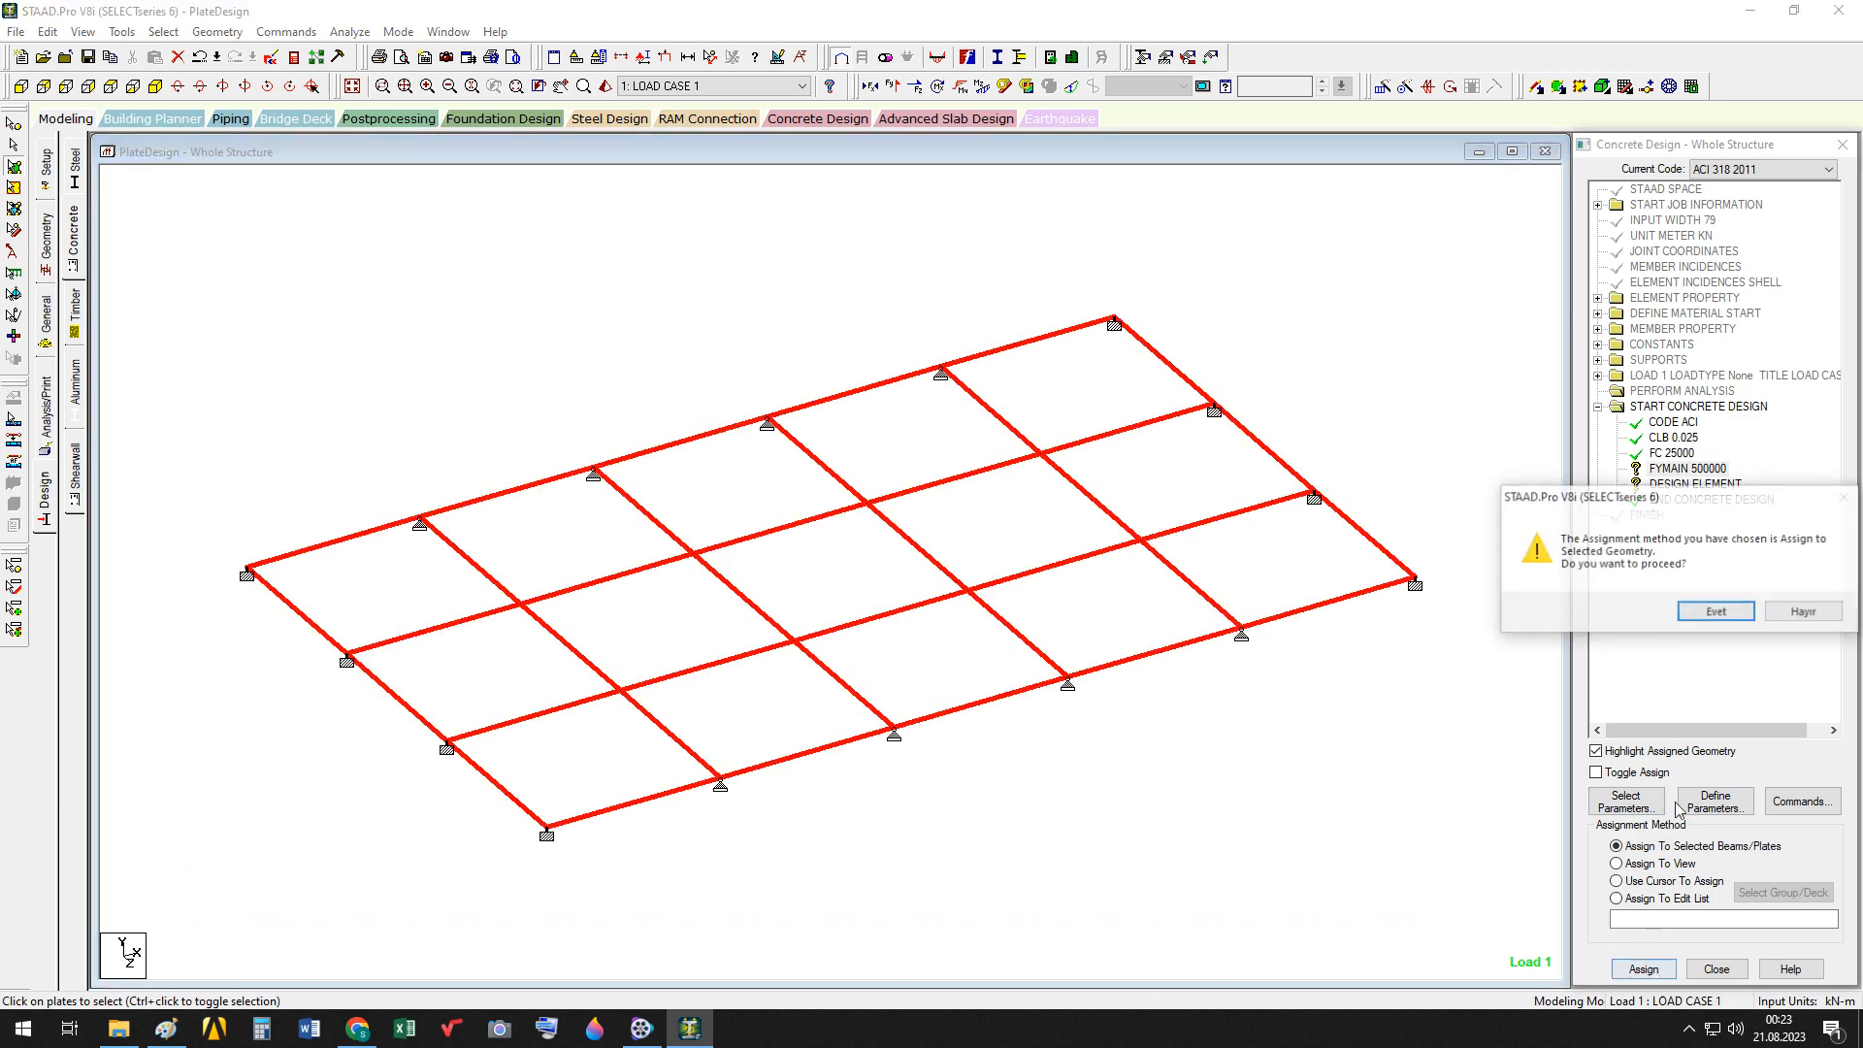
left_click(1715, 612)
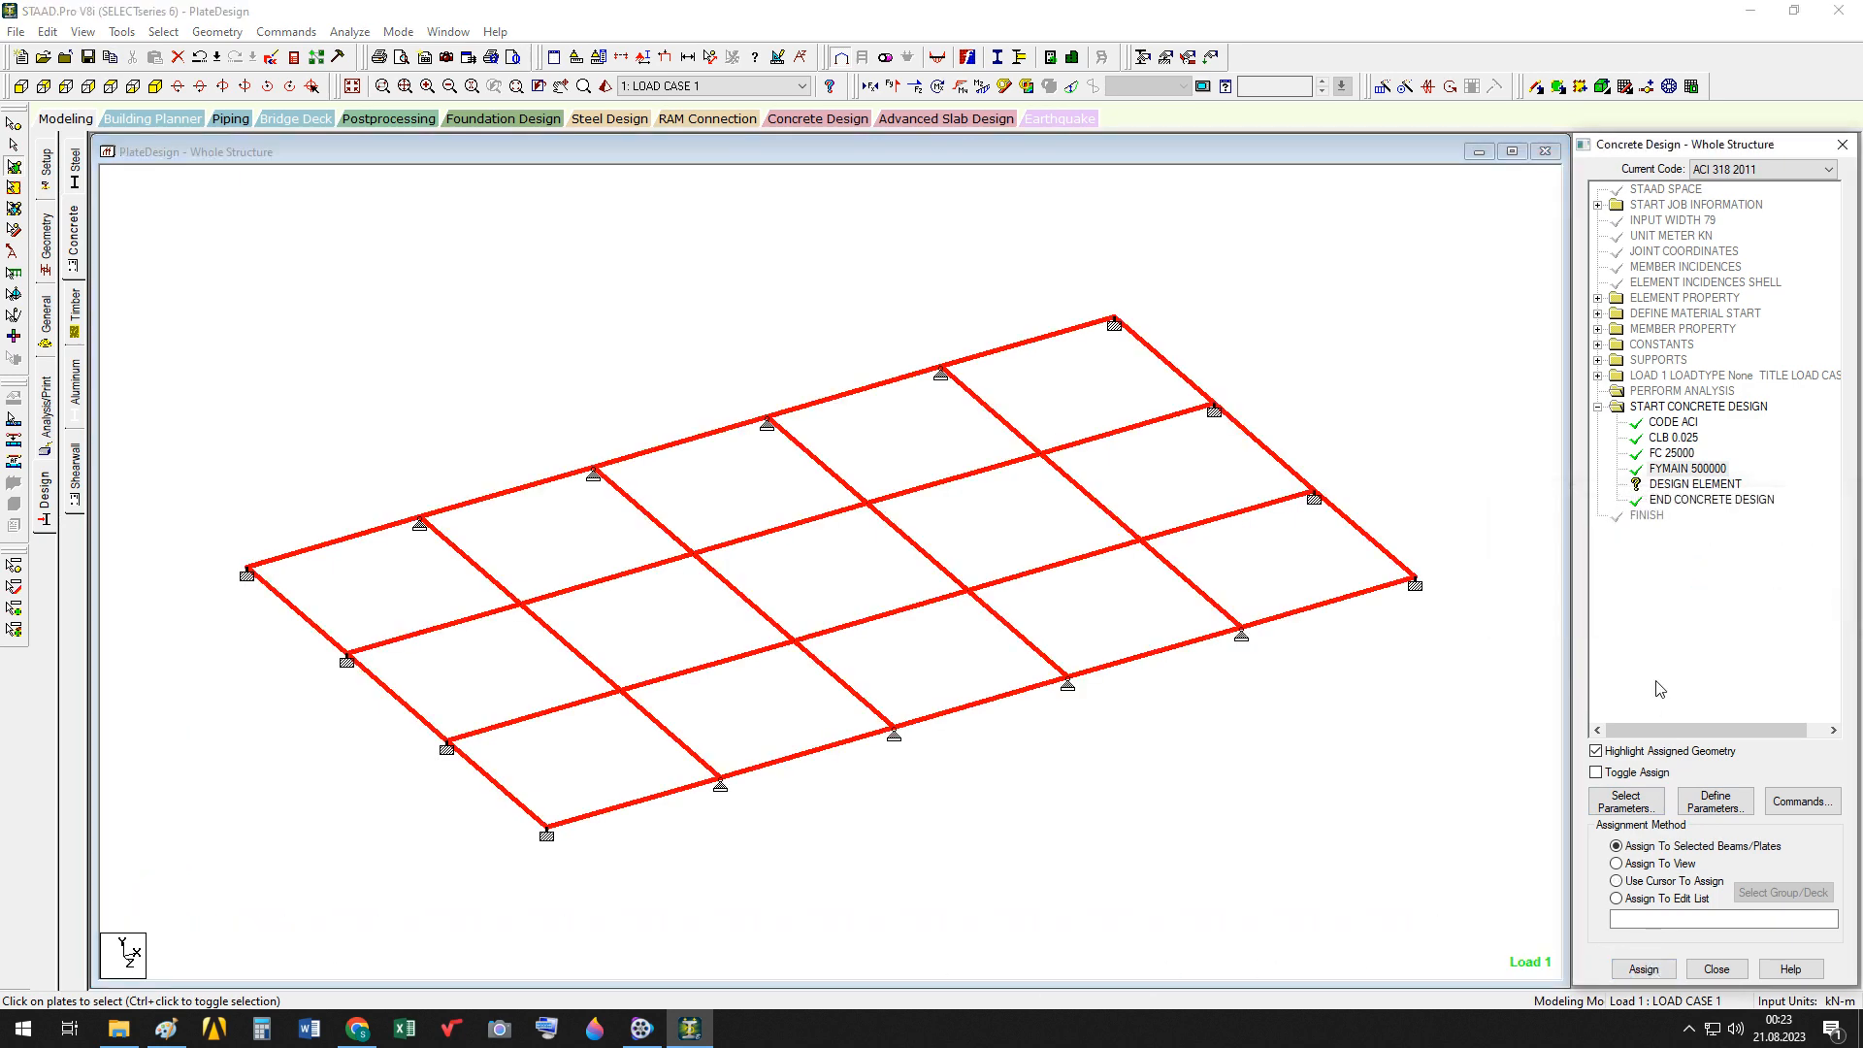
Assign the DESIGN ELEMENT command to all plates of the slab and clear the selection
left_click(1696, 484)
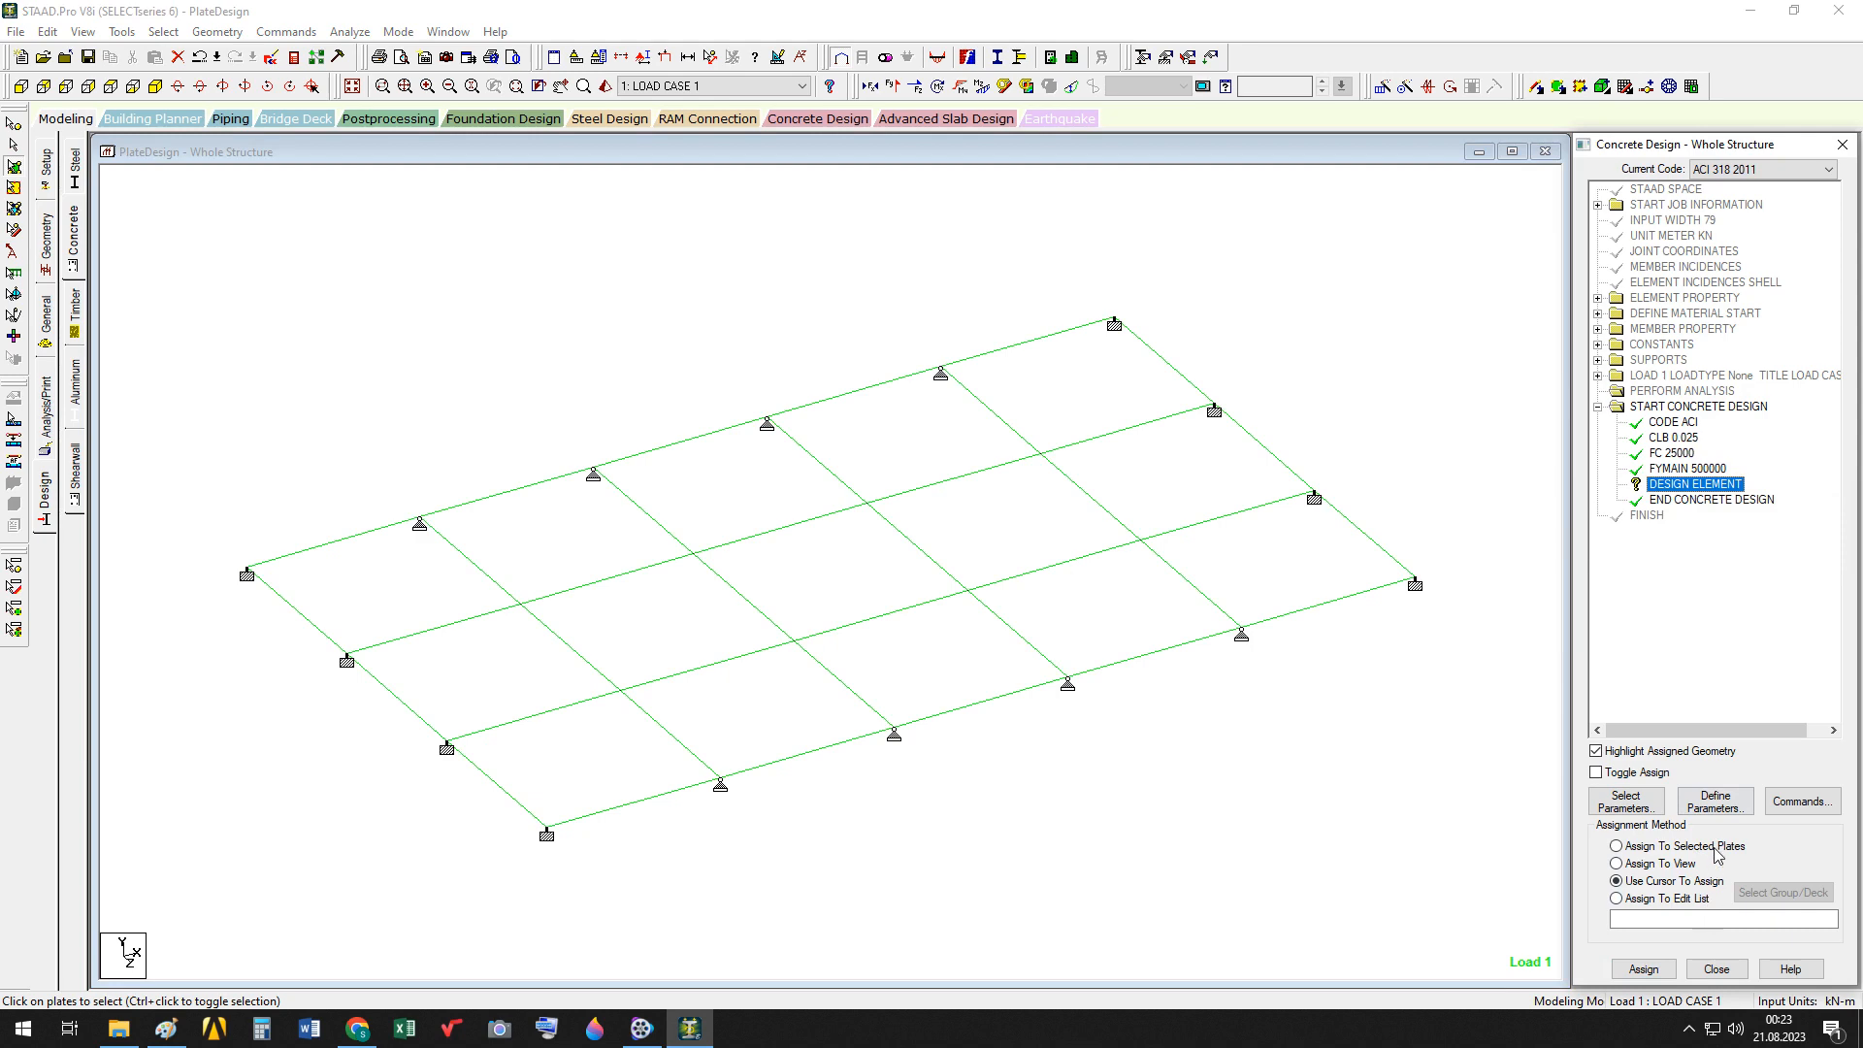
left_click_drag(1446, 206, 206, 945)
left_click(1645, 969)
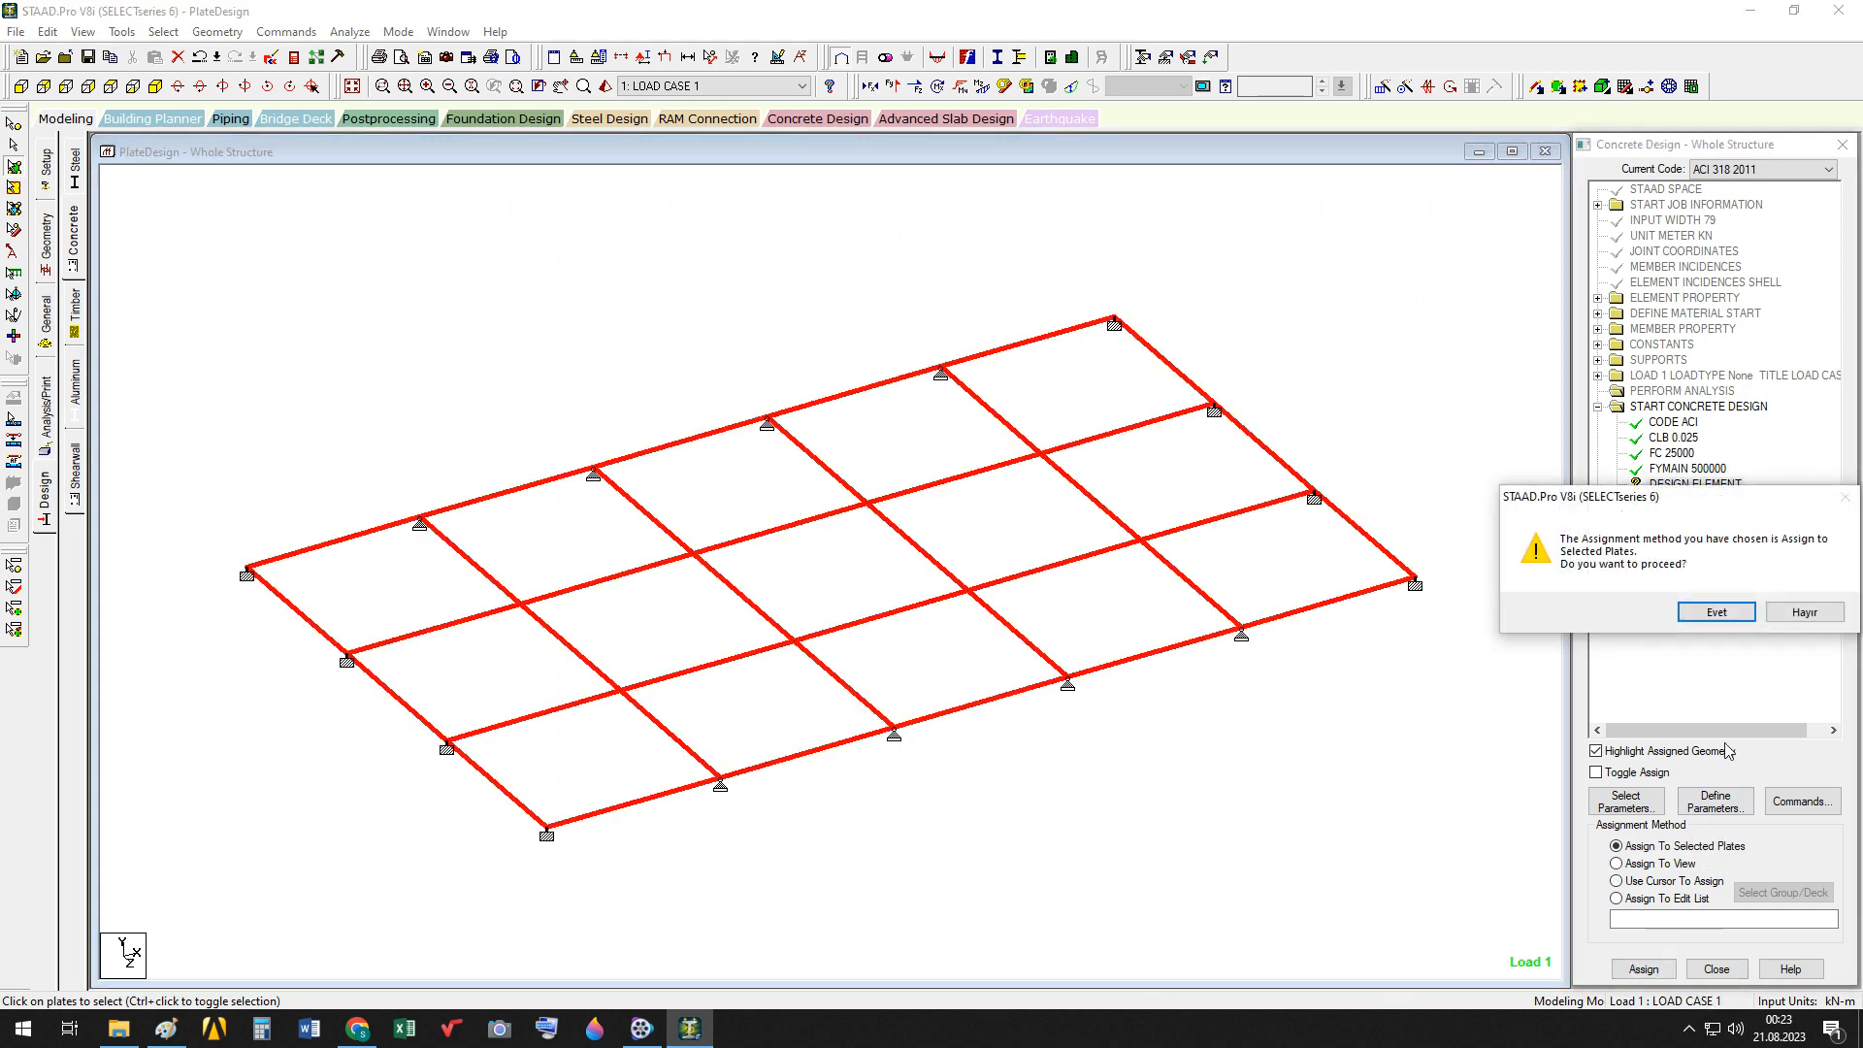
left_click(1717, 612)
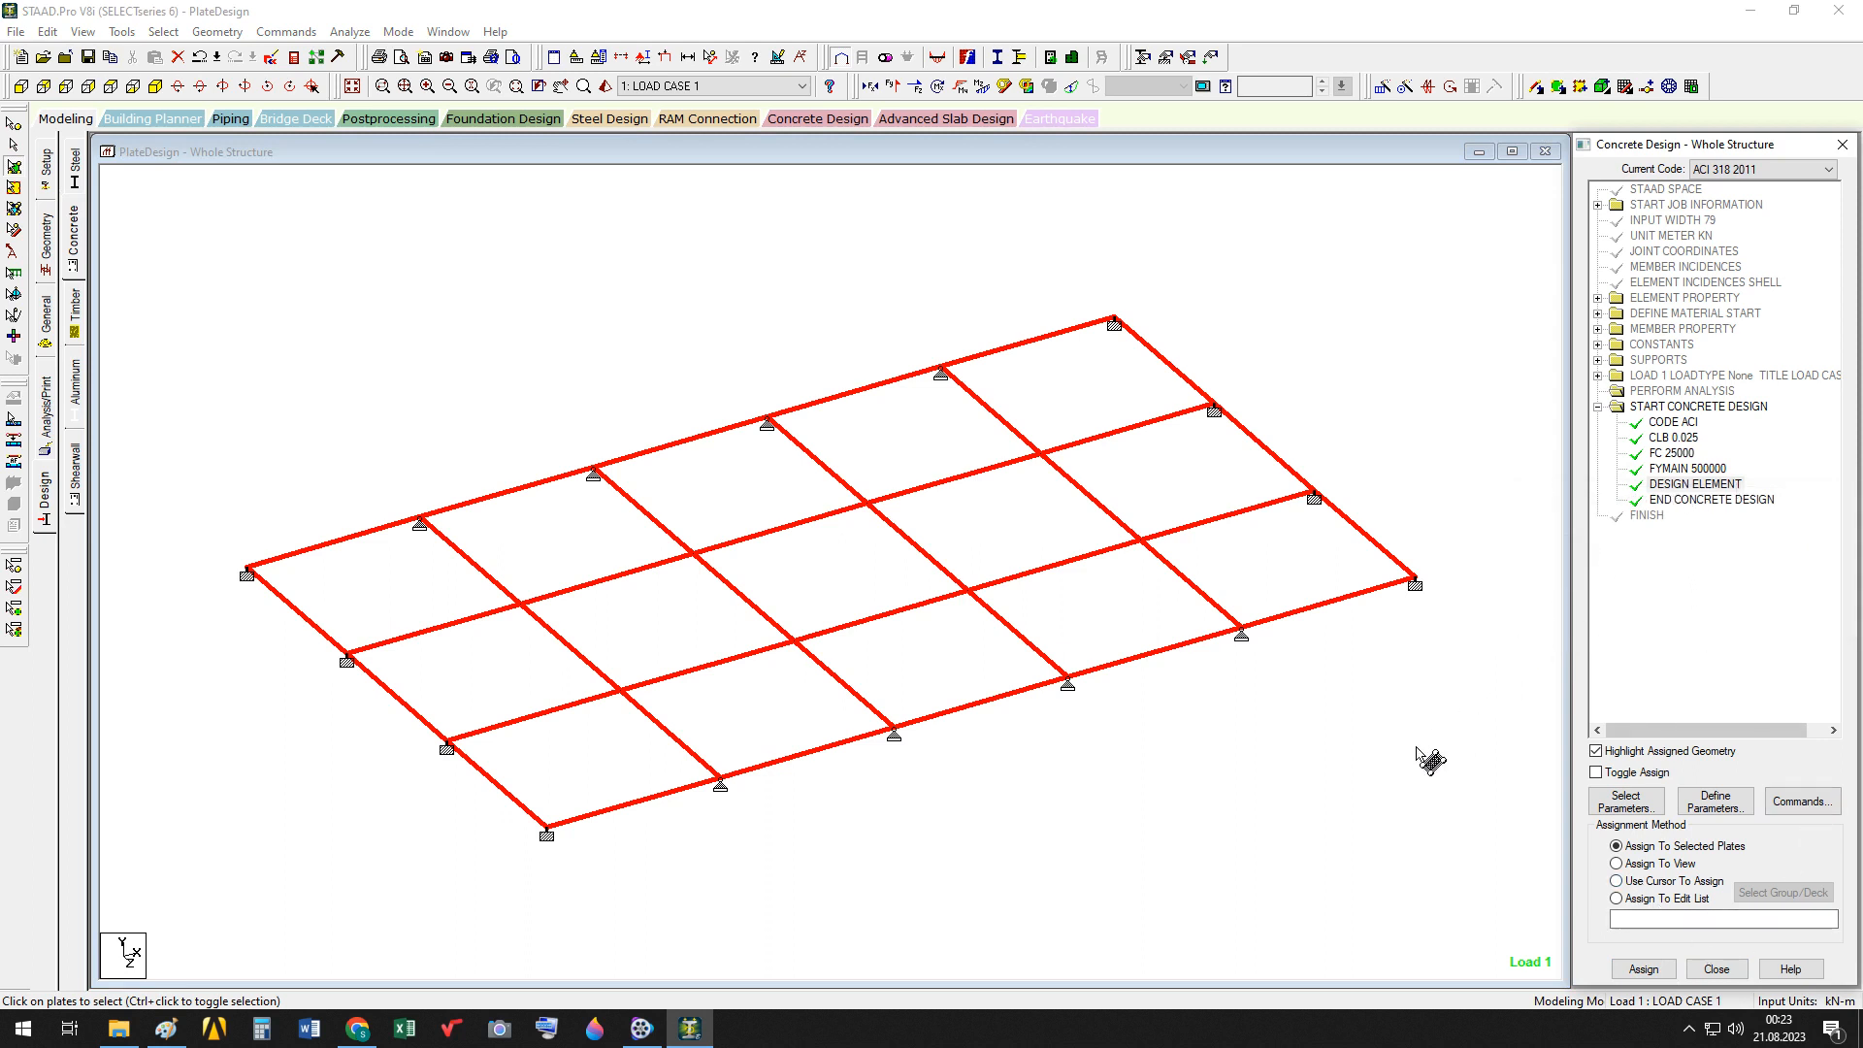
left_click(253, 258)
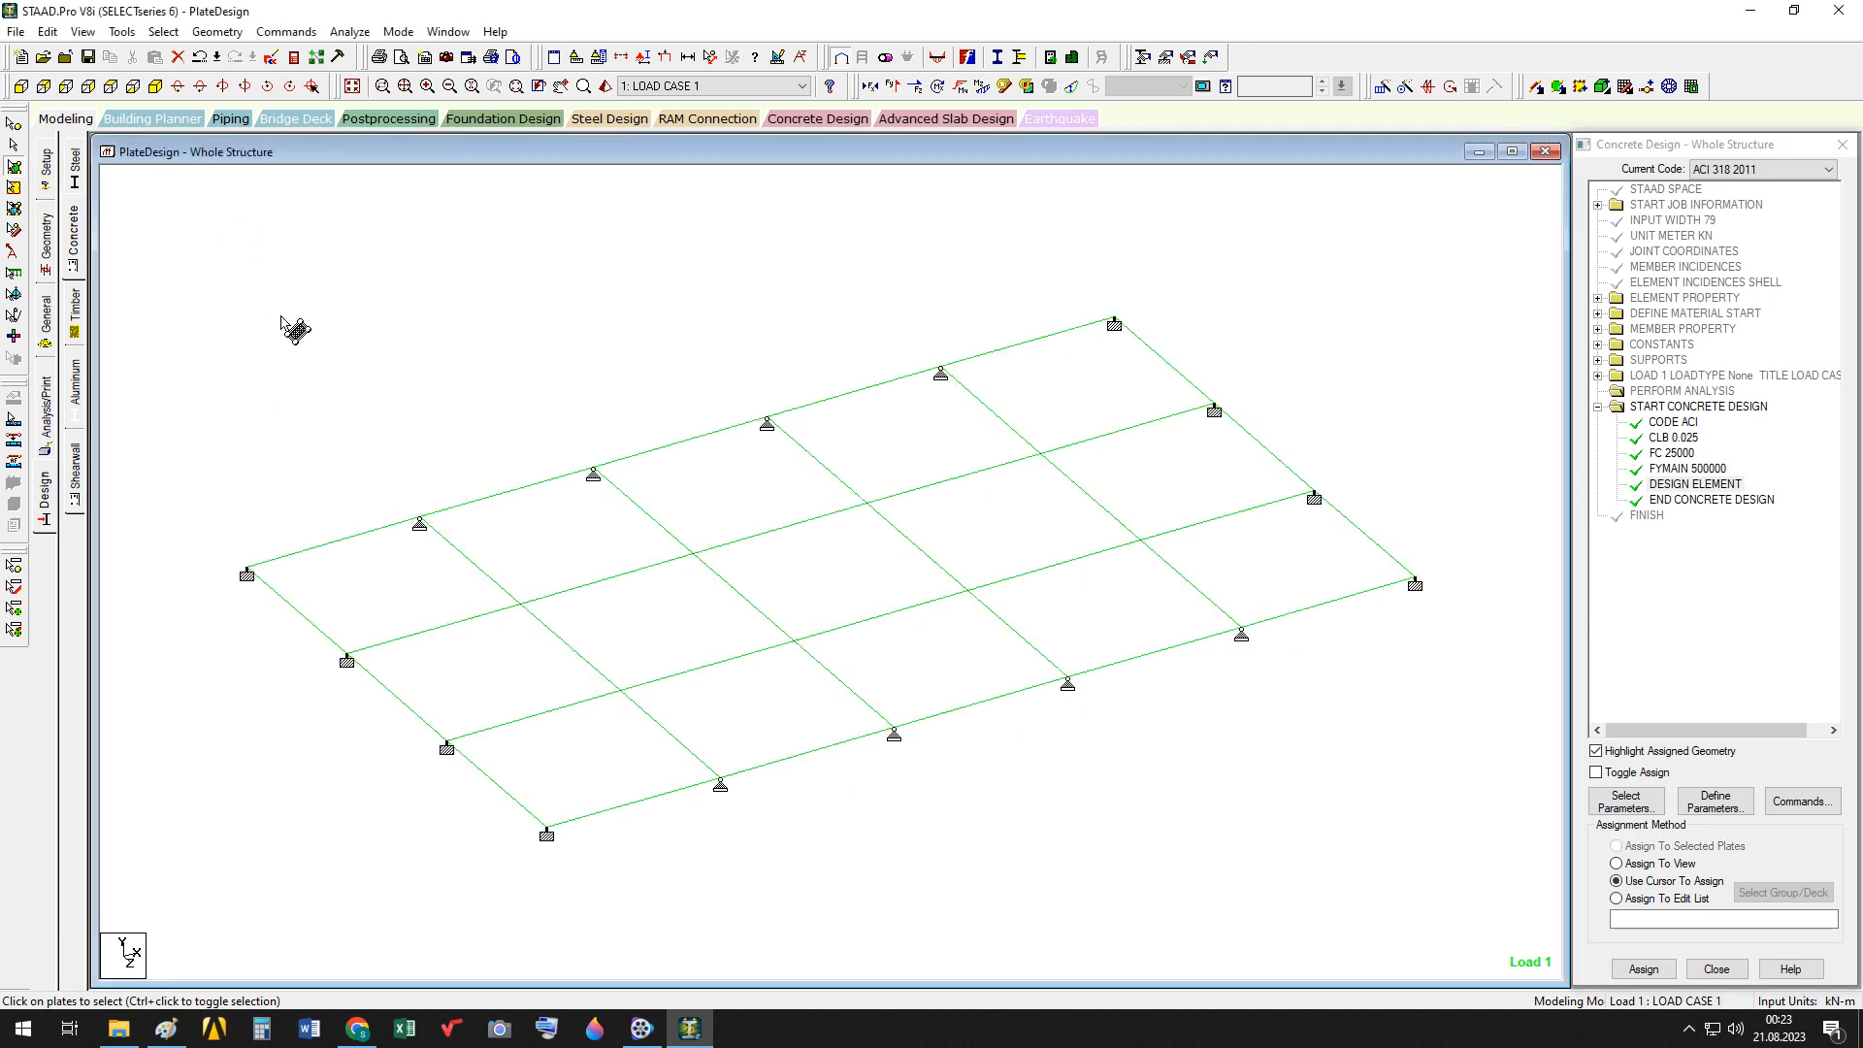
Add another Perform Analysis command with the No Print option after the concrete design block
left_click(18, 125)
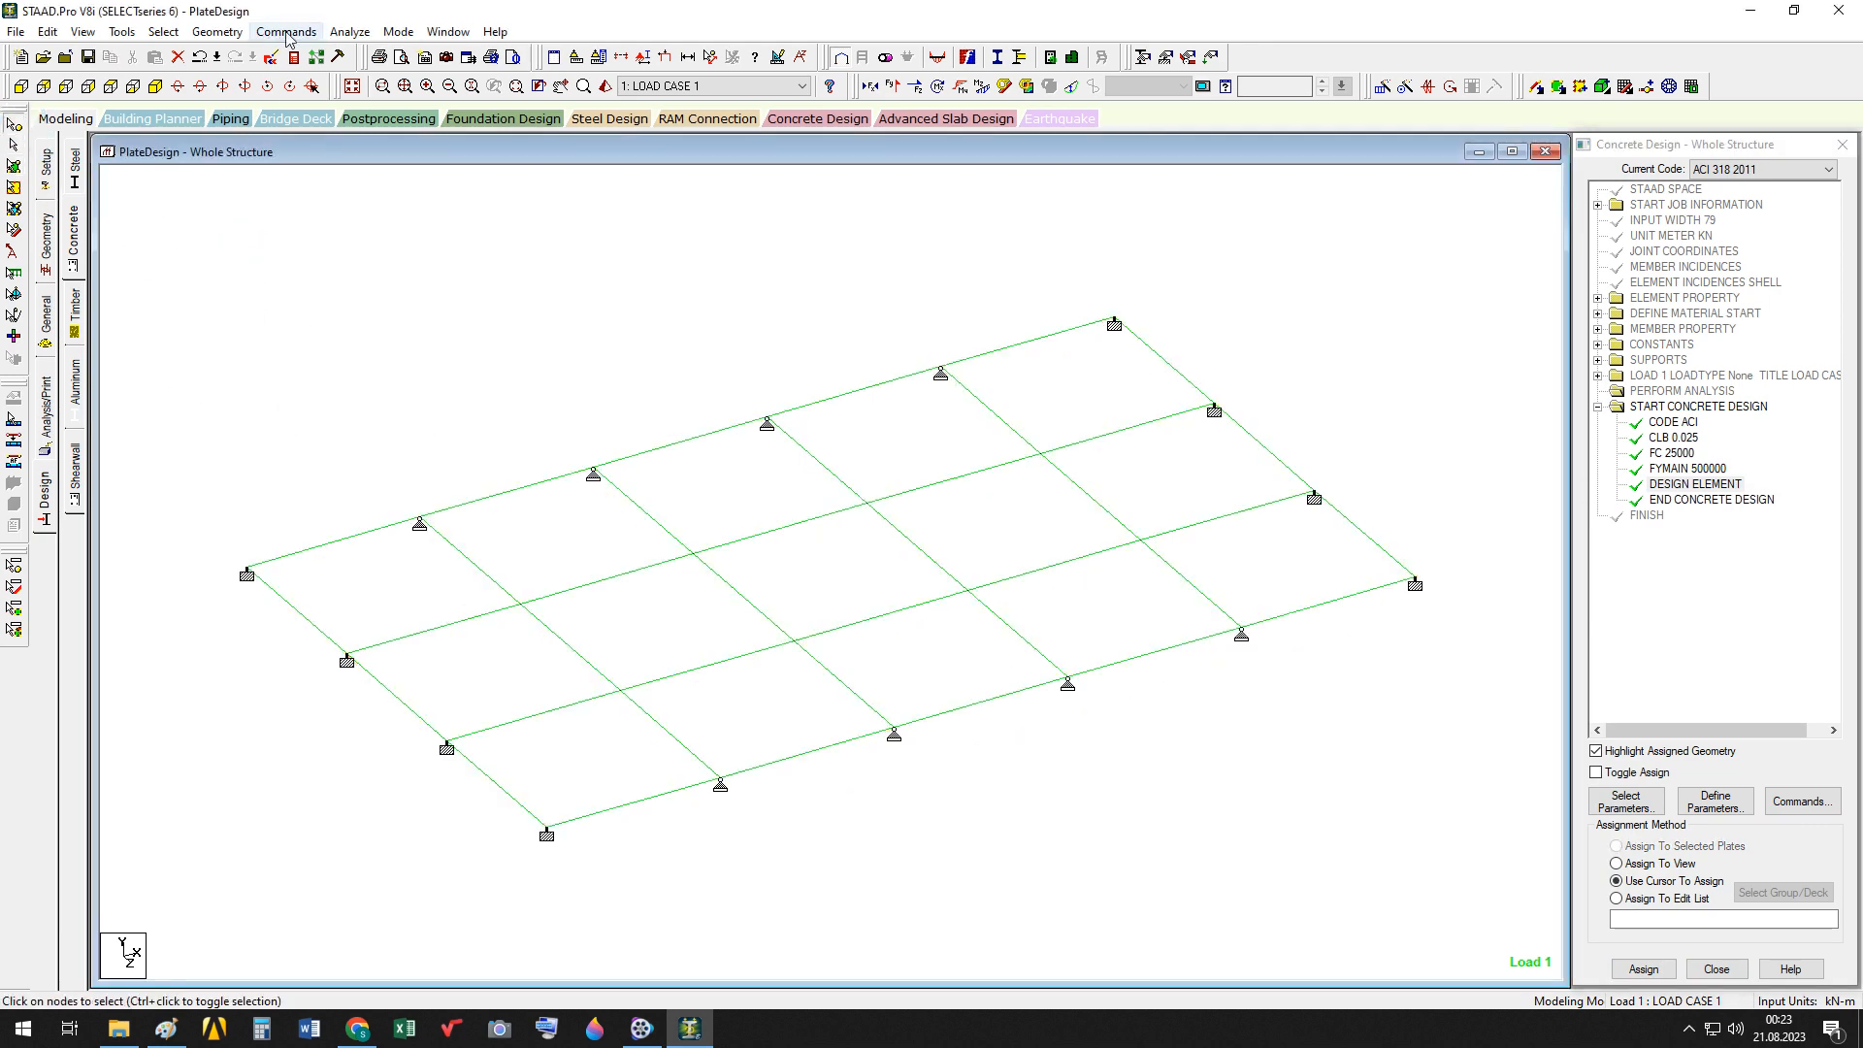
left_click(321, 37)
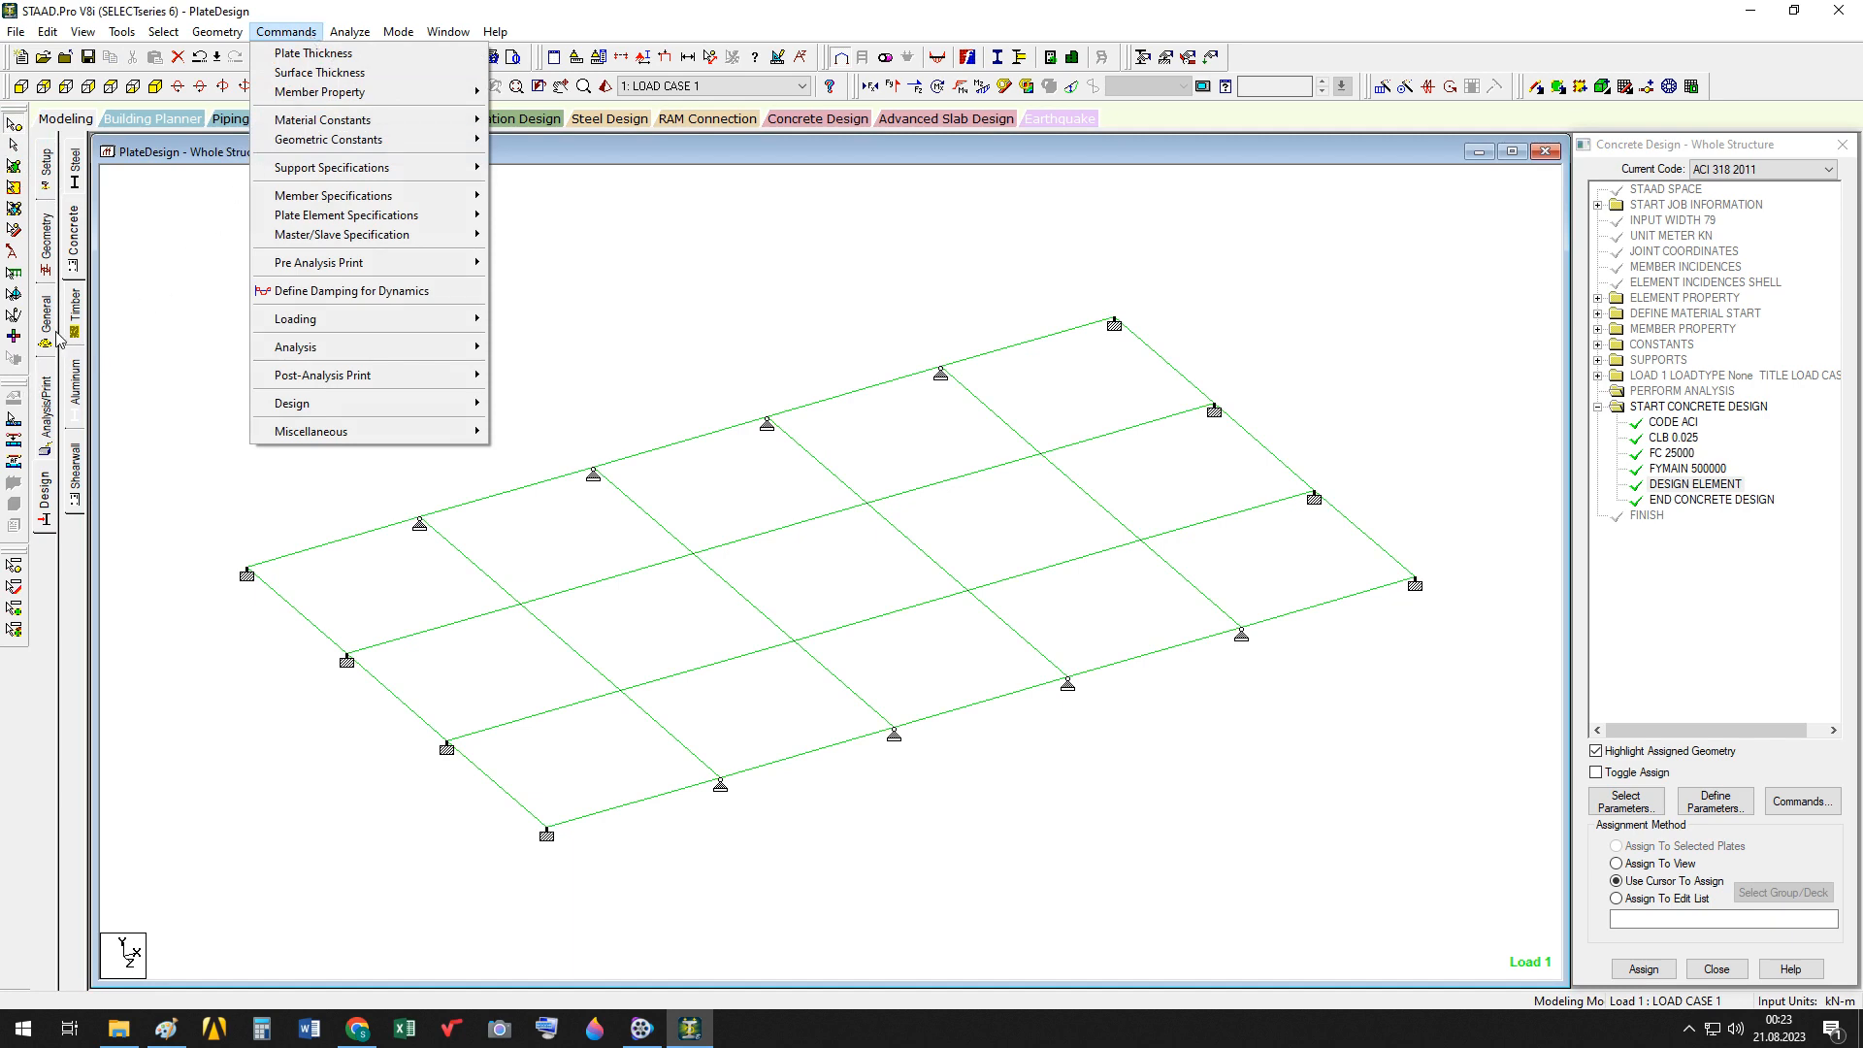
left_click(47, 393)
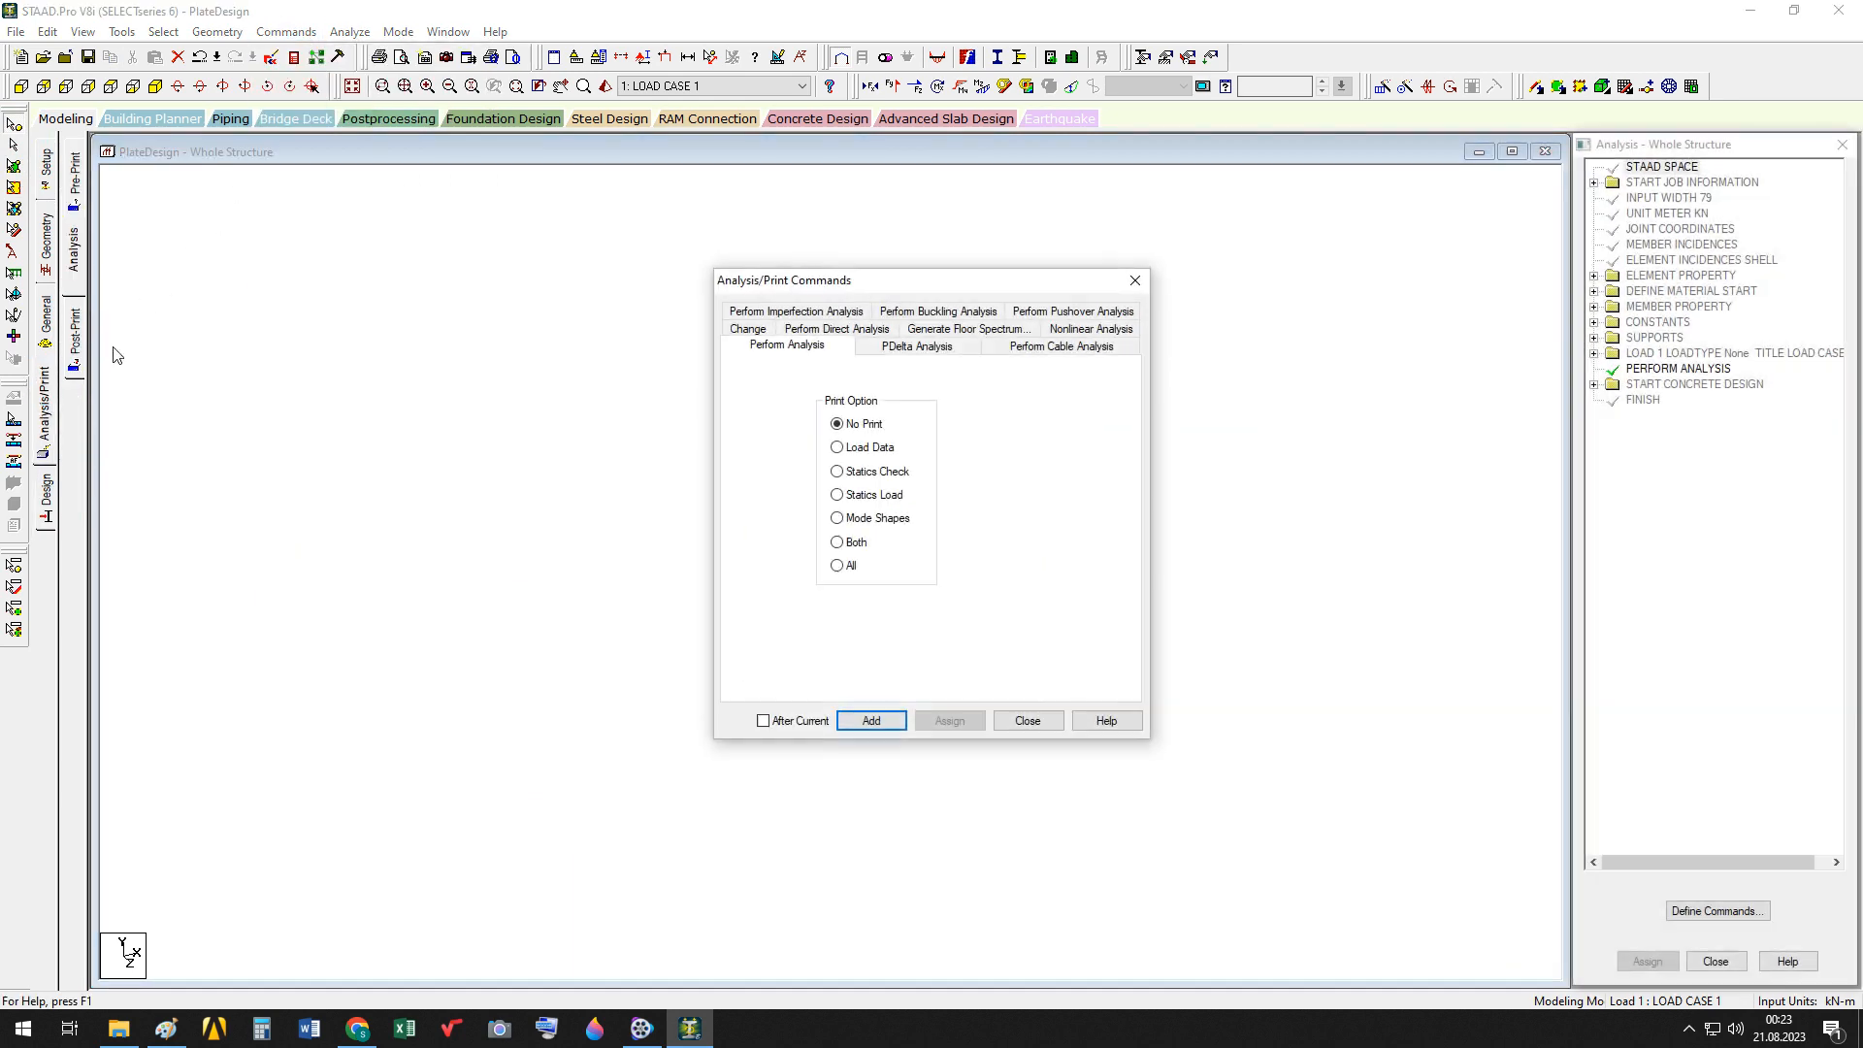
left_click(885, 720)
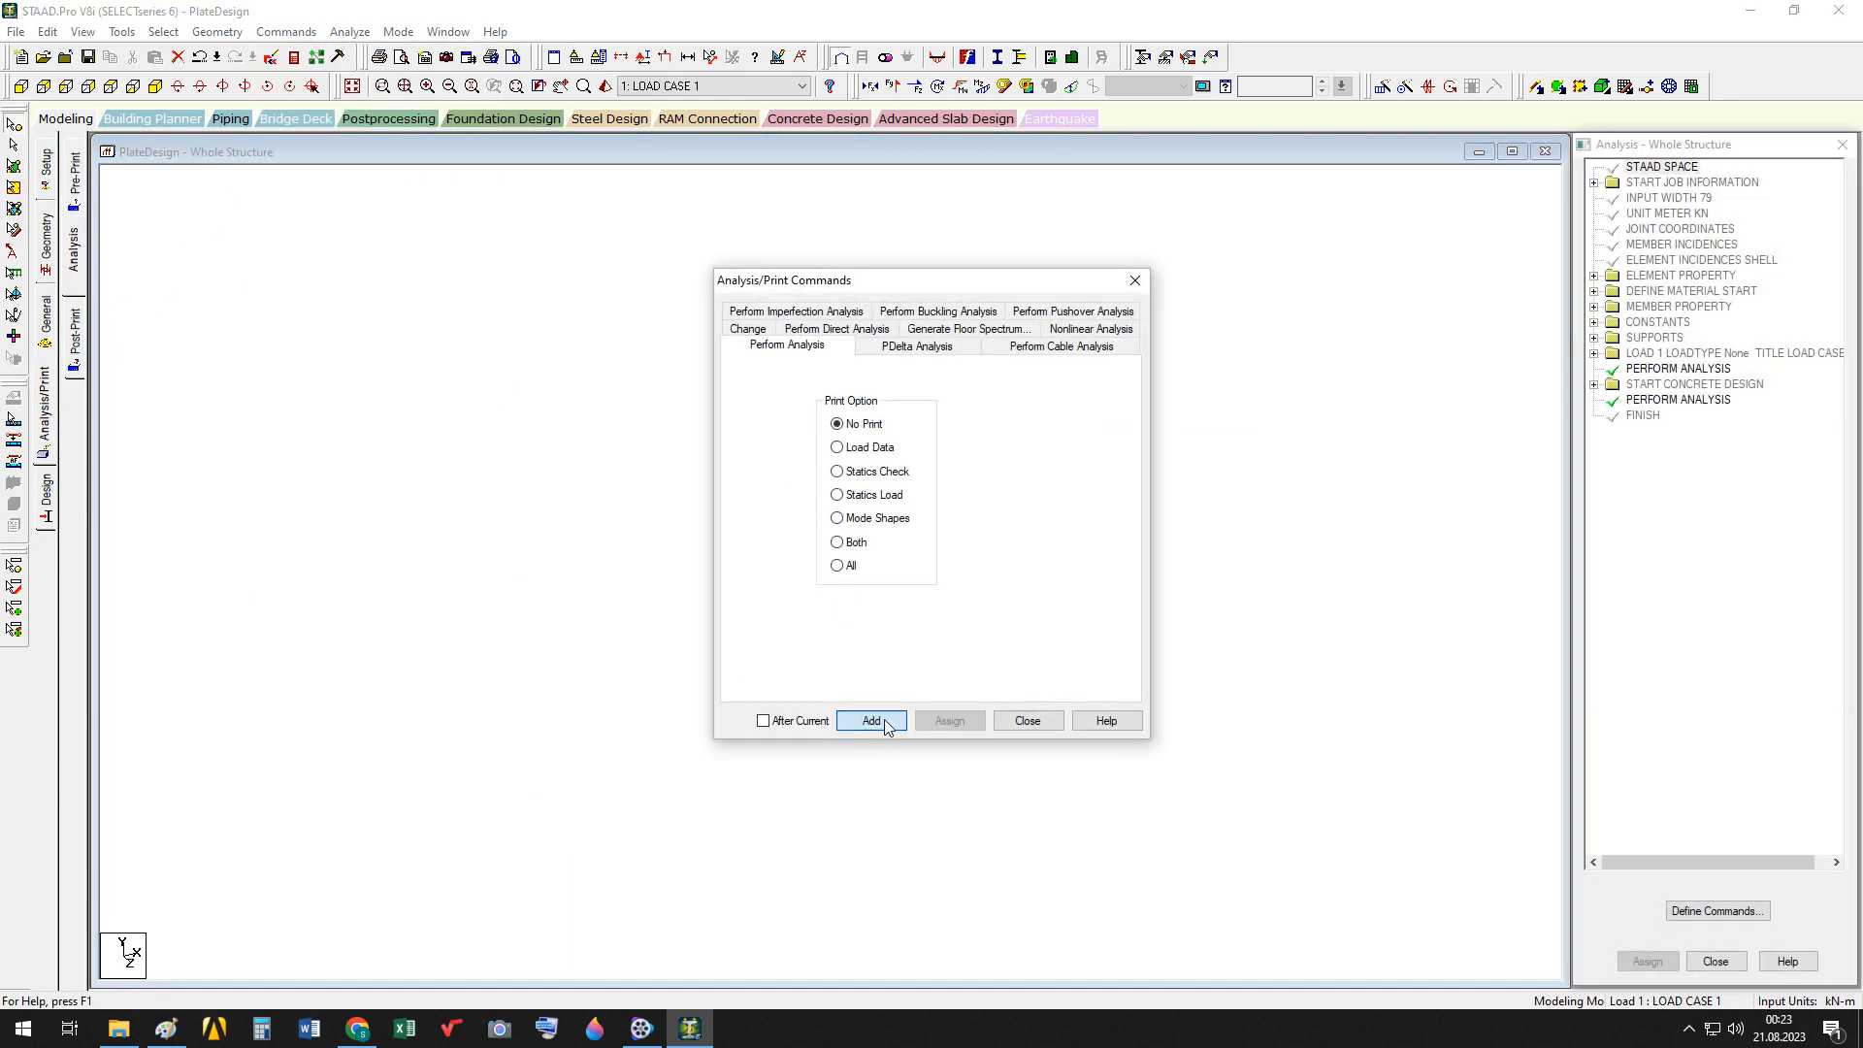
left_click(1025, 720)
Run the analysis and design of the slab model and close the run report, staying in modeling mode
left_click(396, 31)
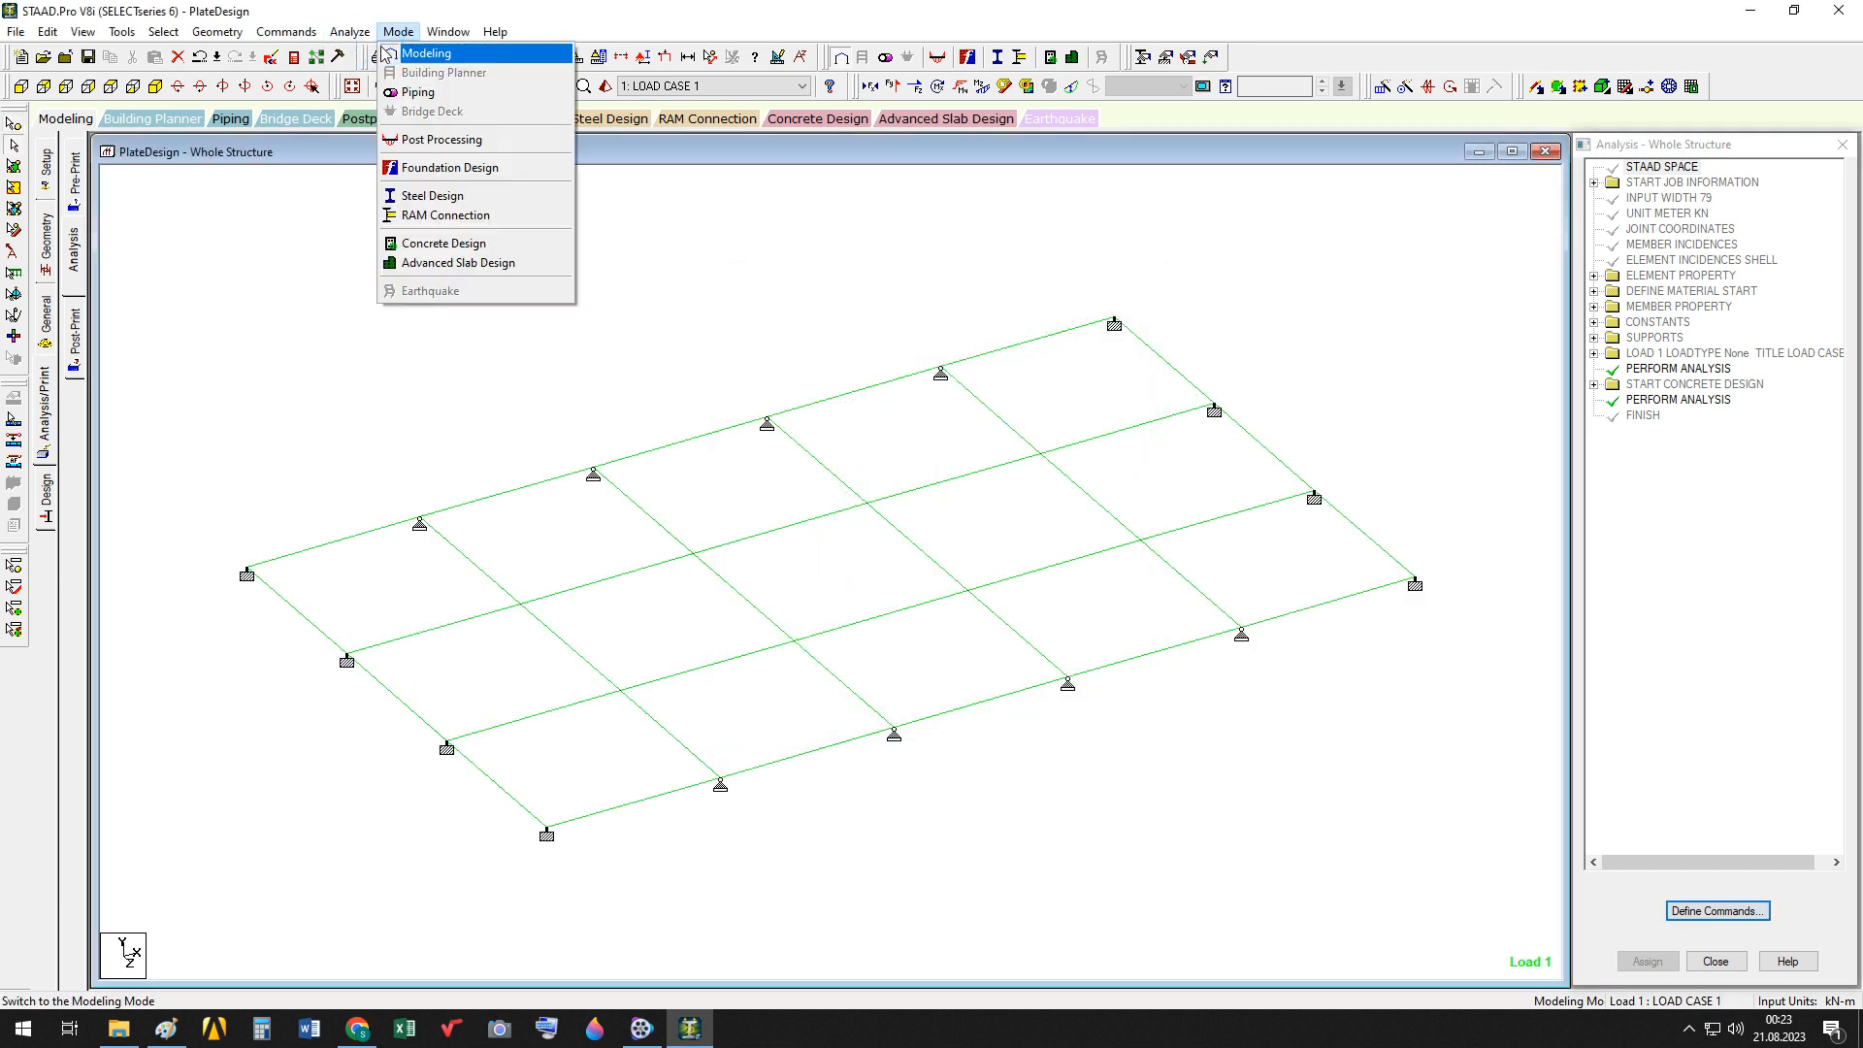
left_click(417, 53)
left_click(350, 31)
left_click(384, 53)
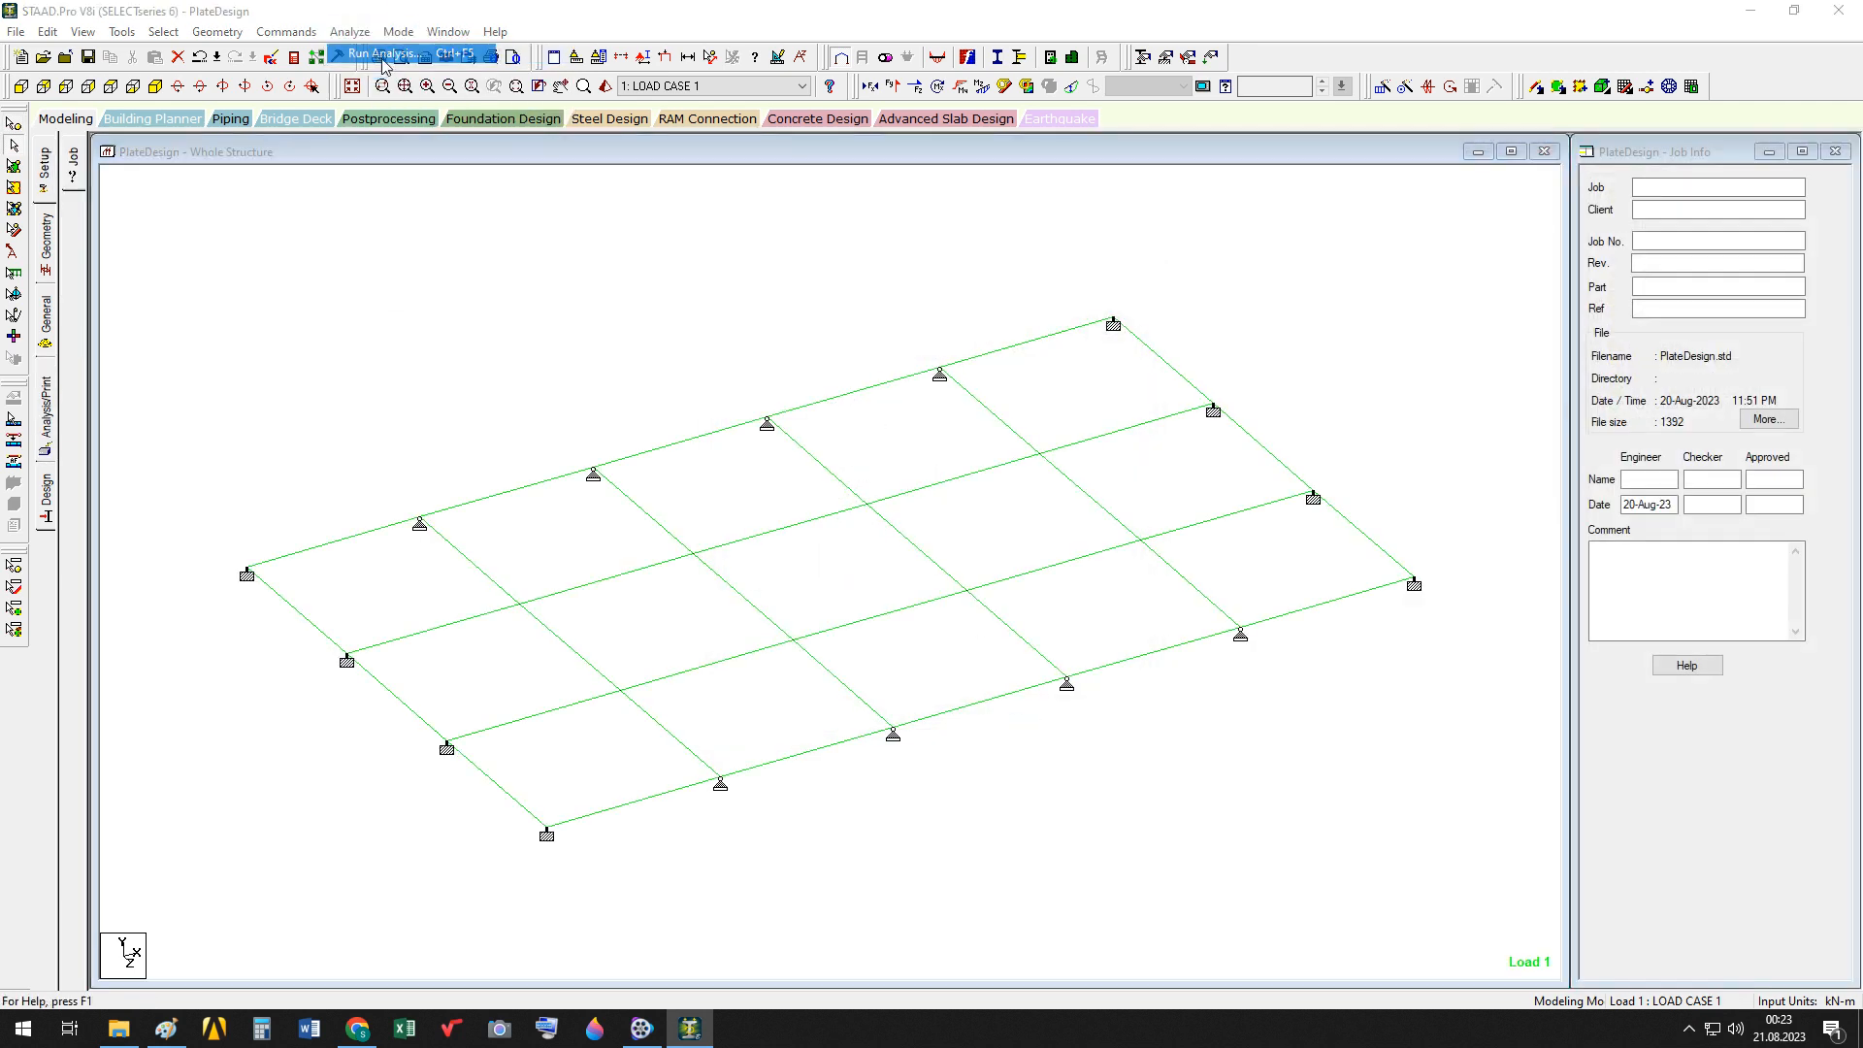
left_click(818, 559)
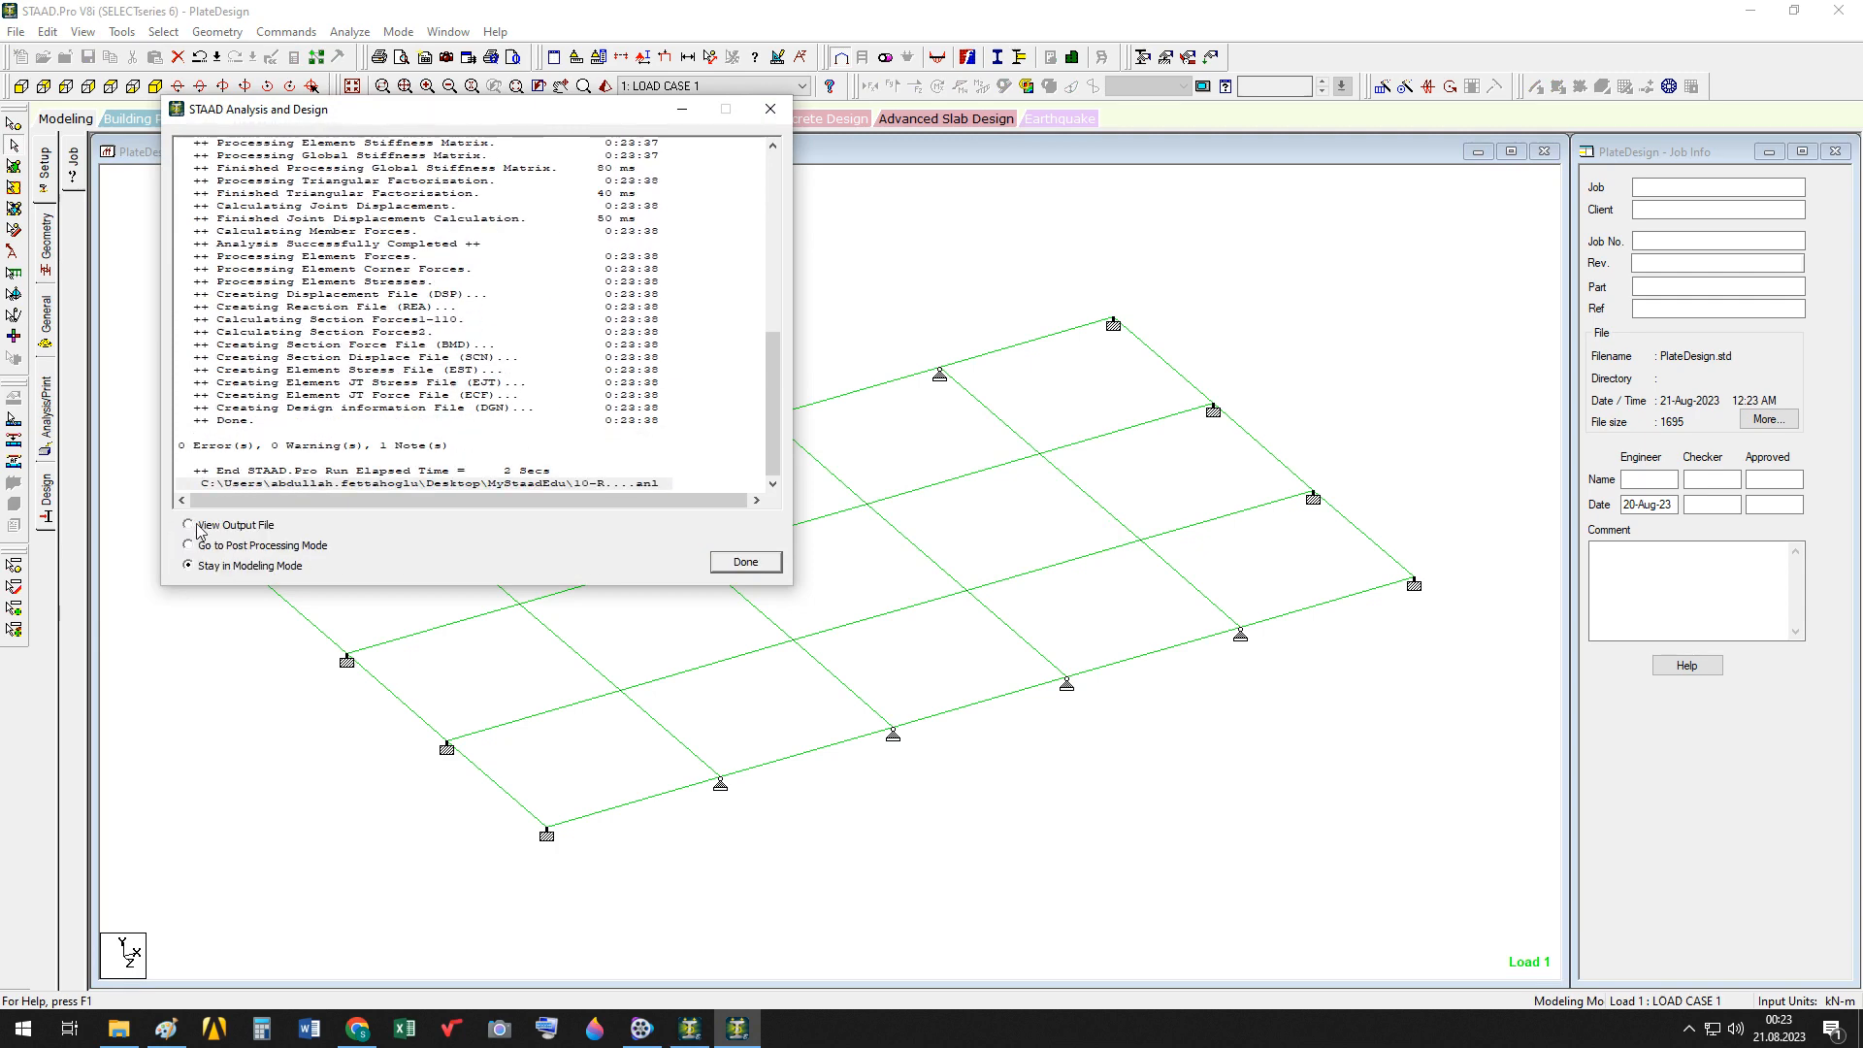
left_click(745, 563)
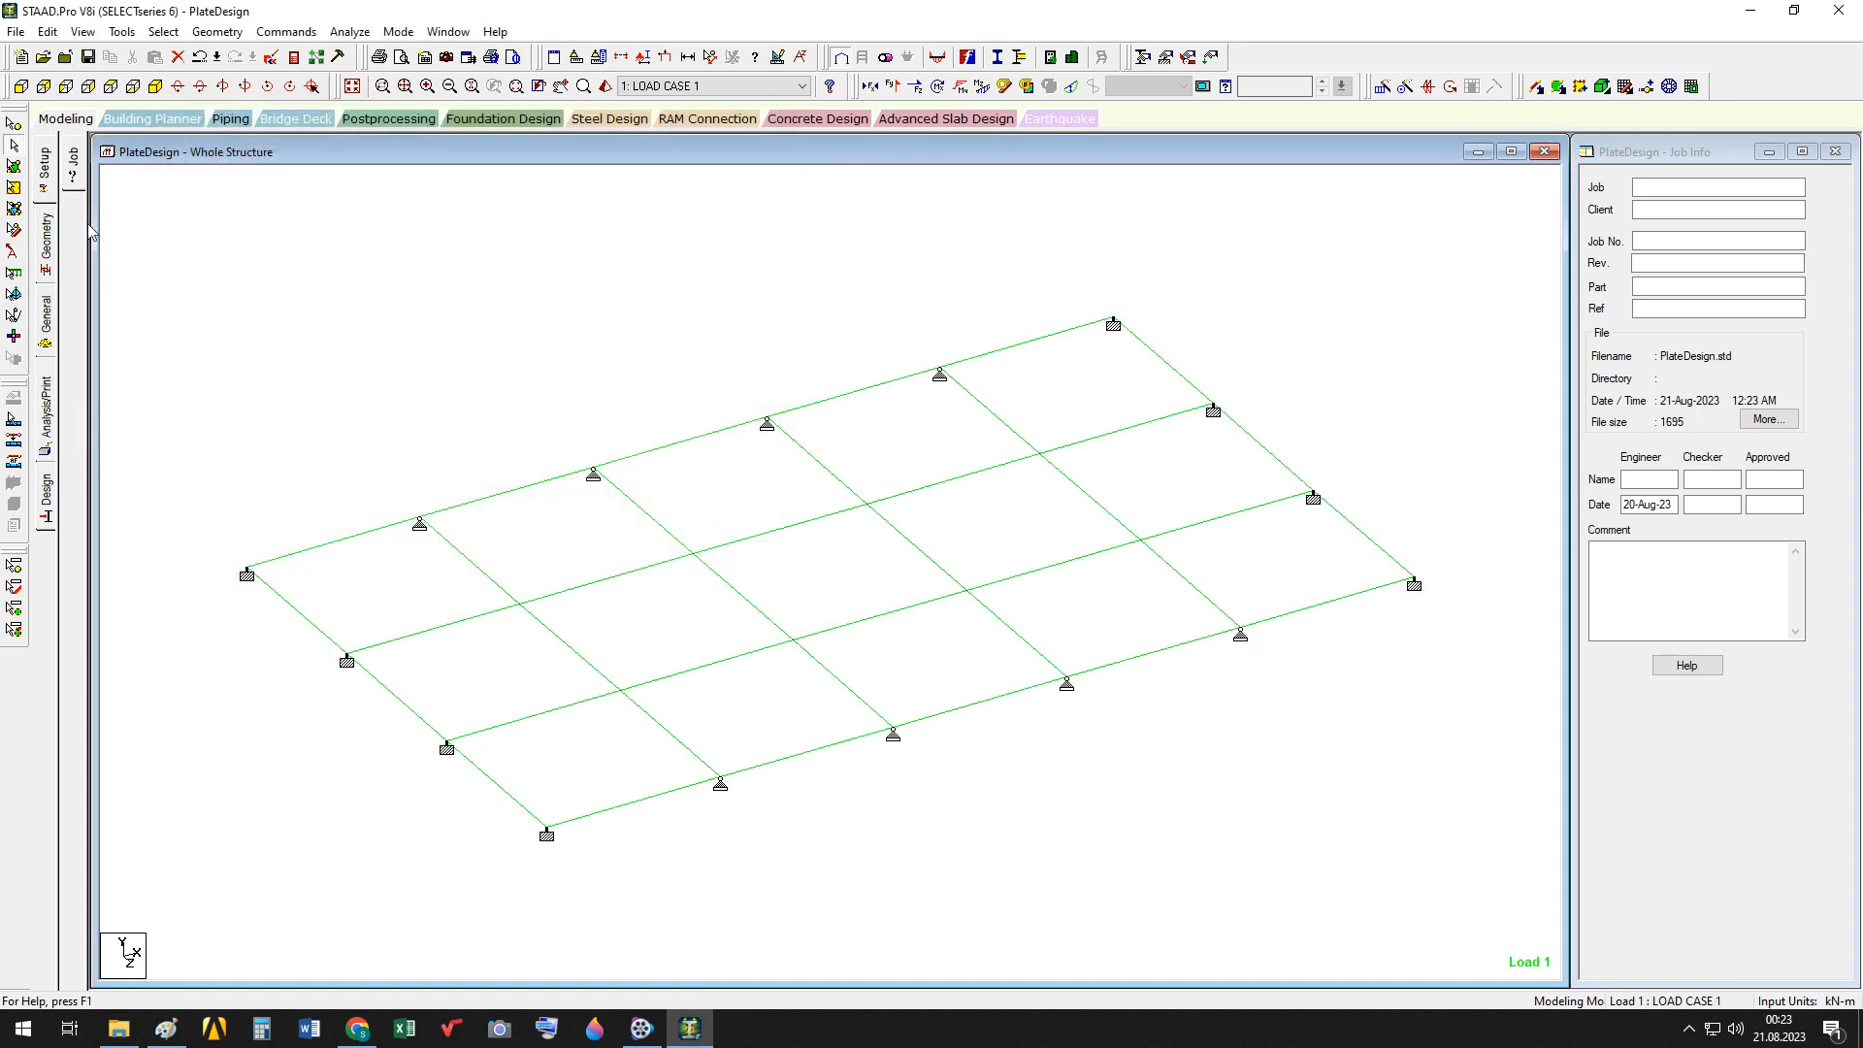
Inspect plate 12's geometry, property constants, principal stresses and displacements, corner stresses and center stresses for LOAD CASE 1
left_click(50, 233)
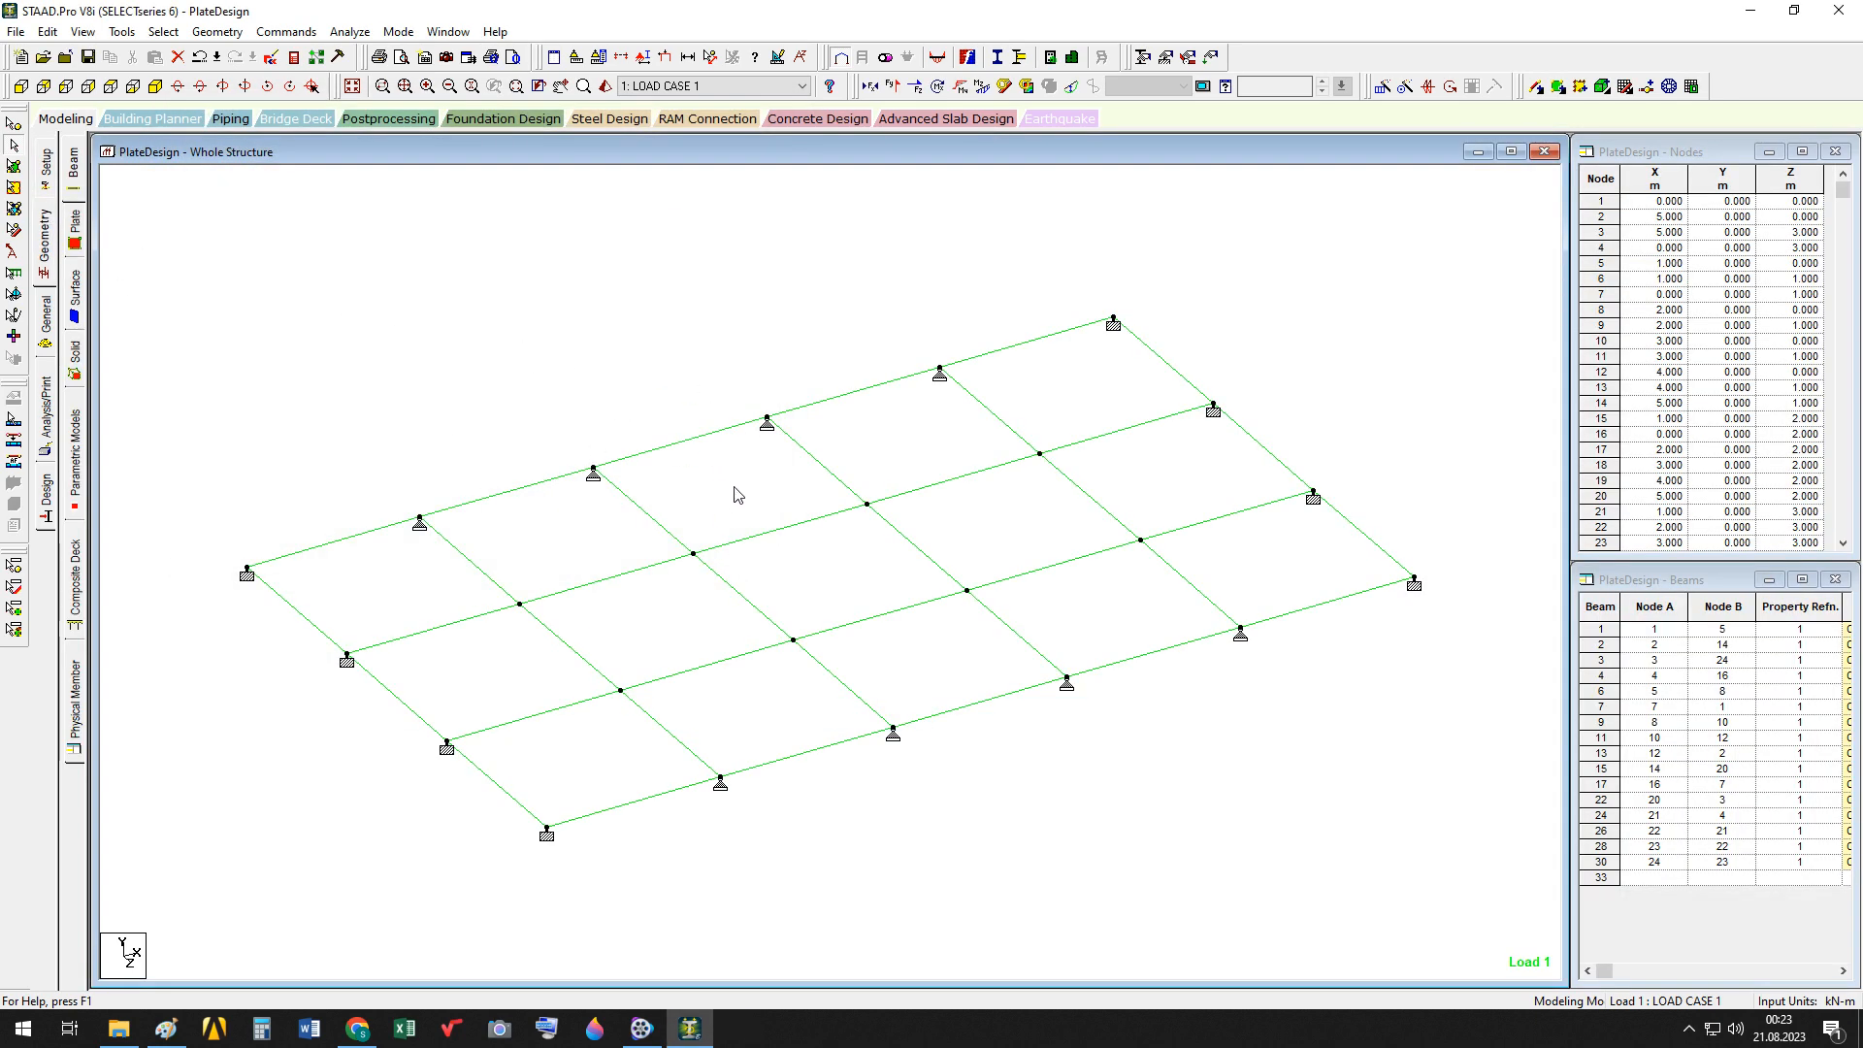
left_click(14, 166)
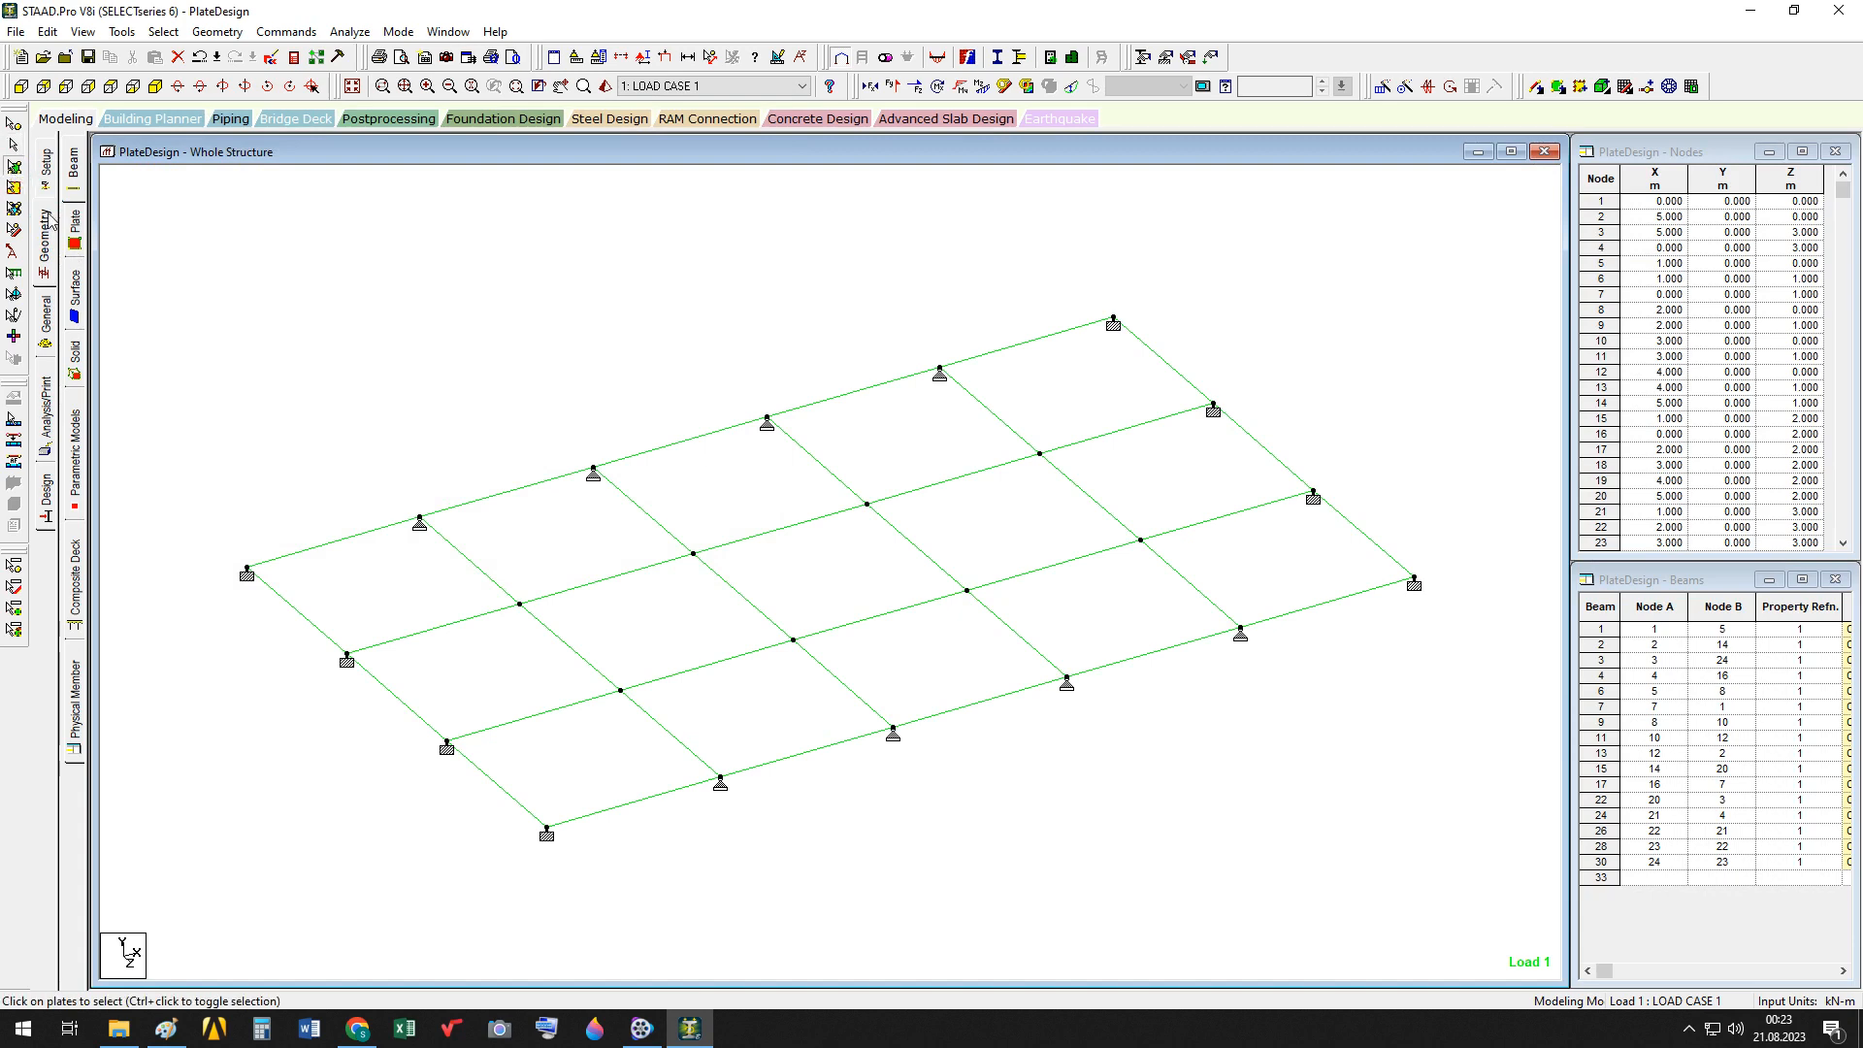
double_click(740, 500)
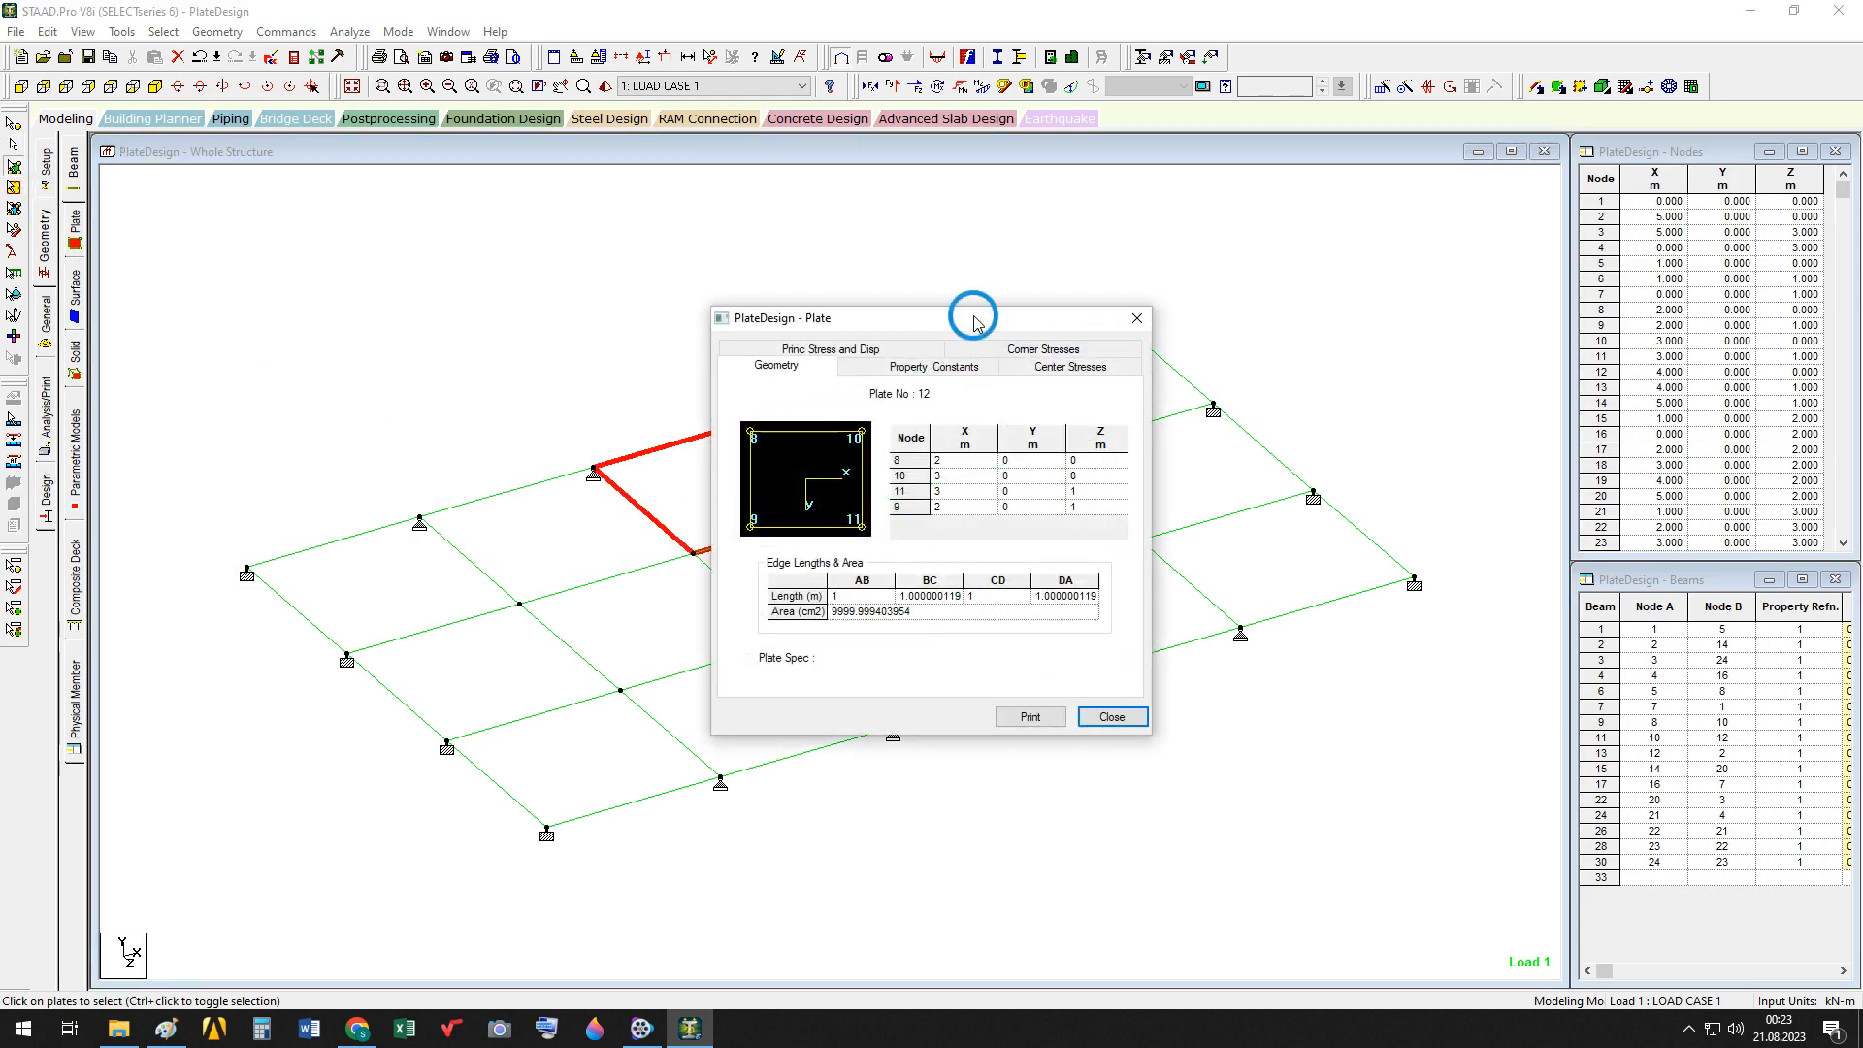
left_click_drag(970, 320, 751, 320)
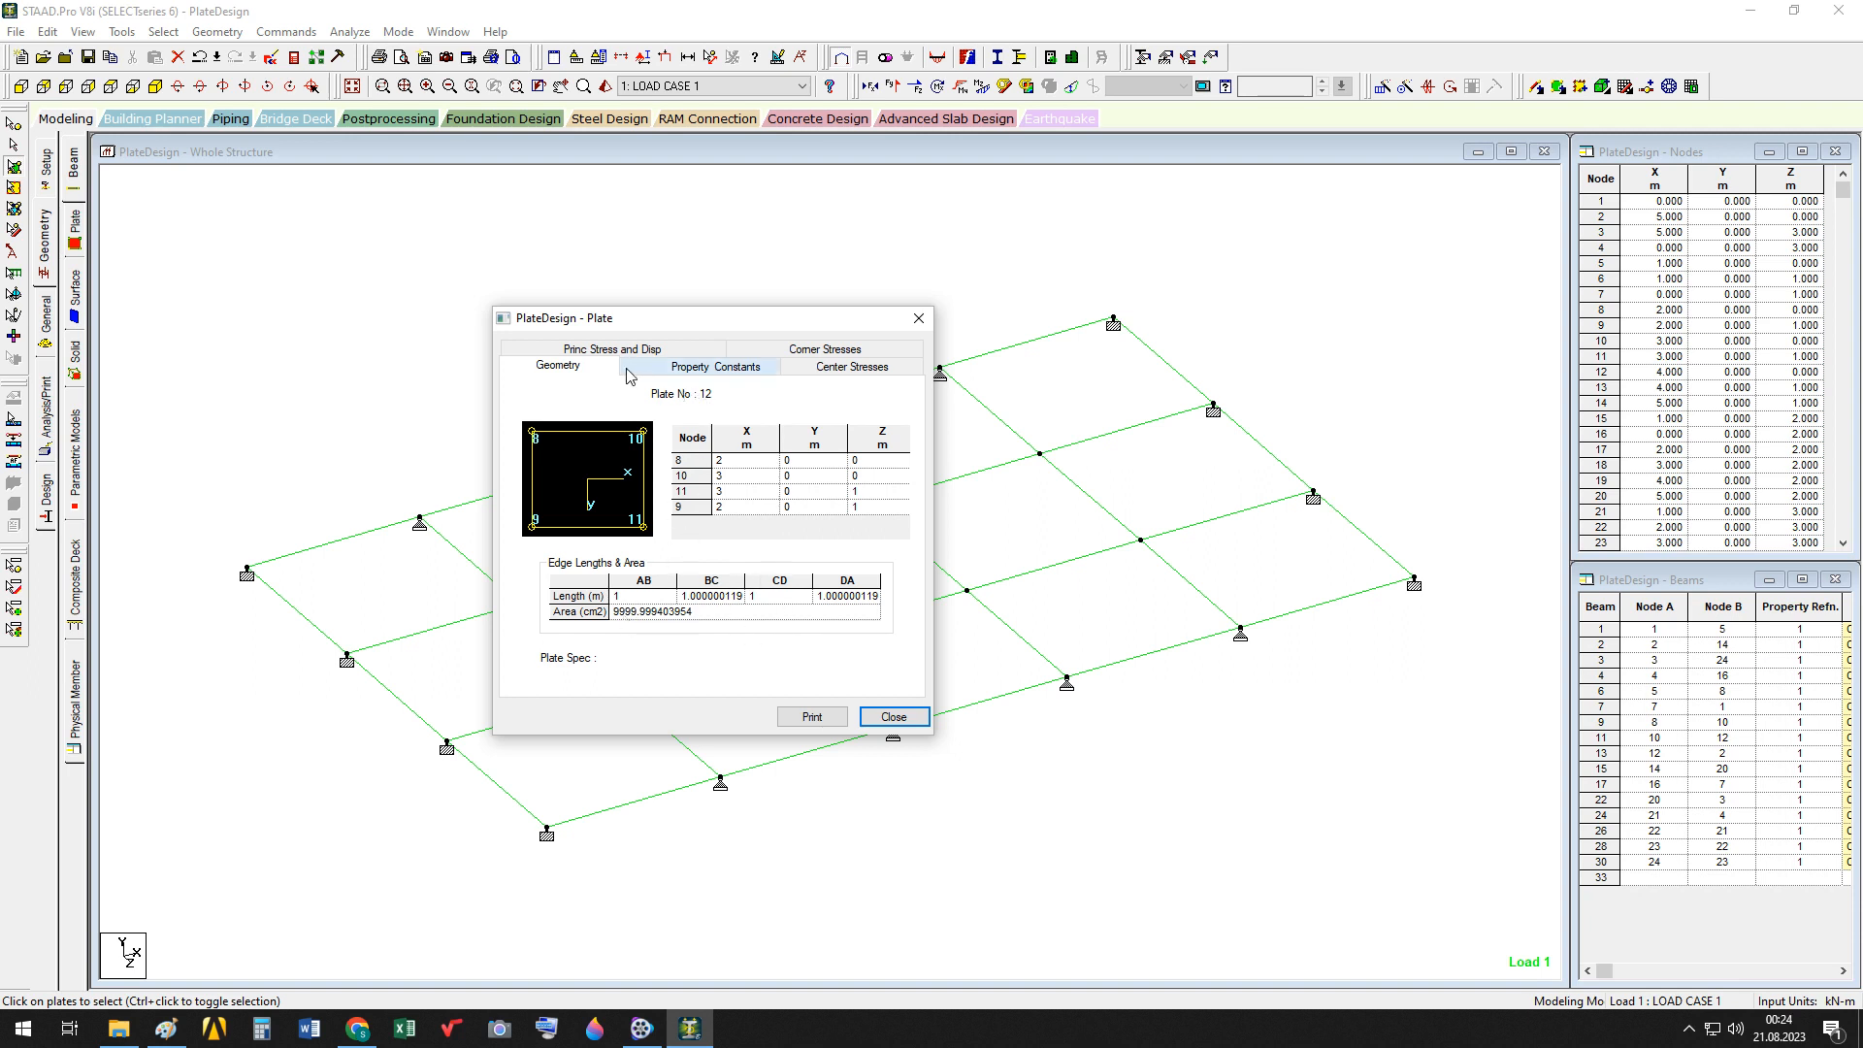
left_click(705, 369)
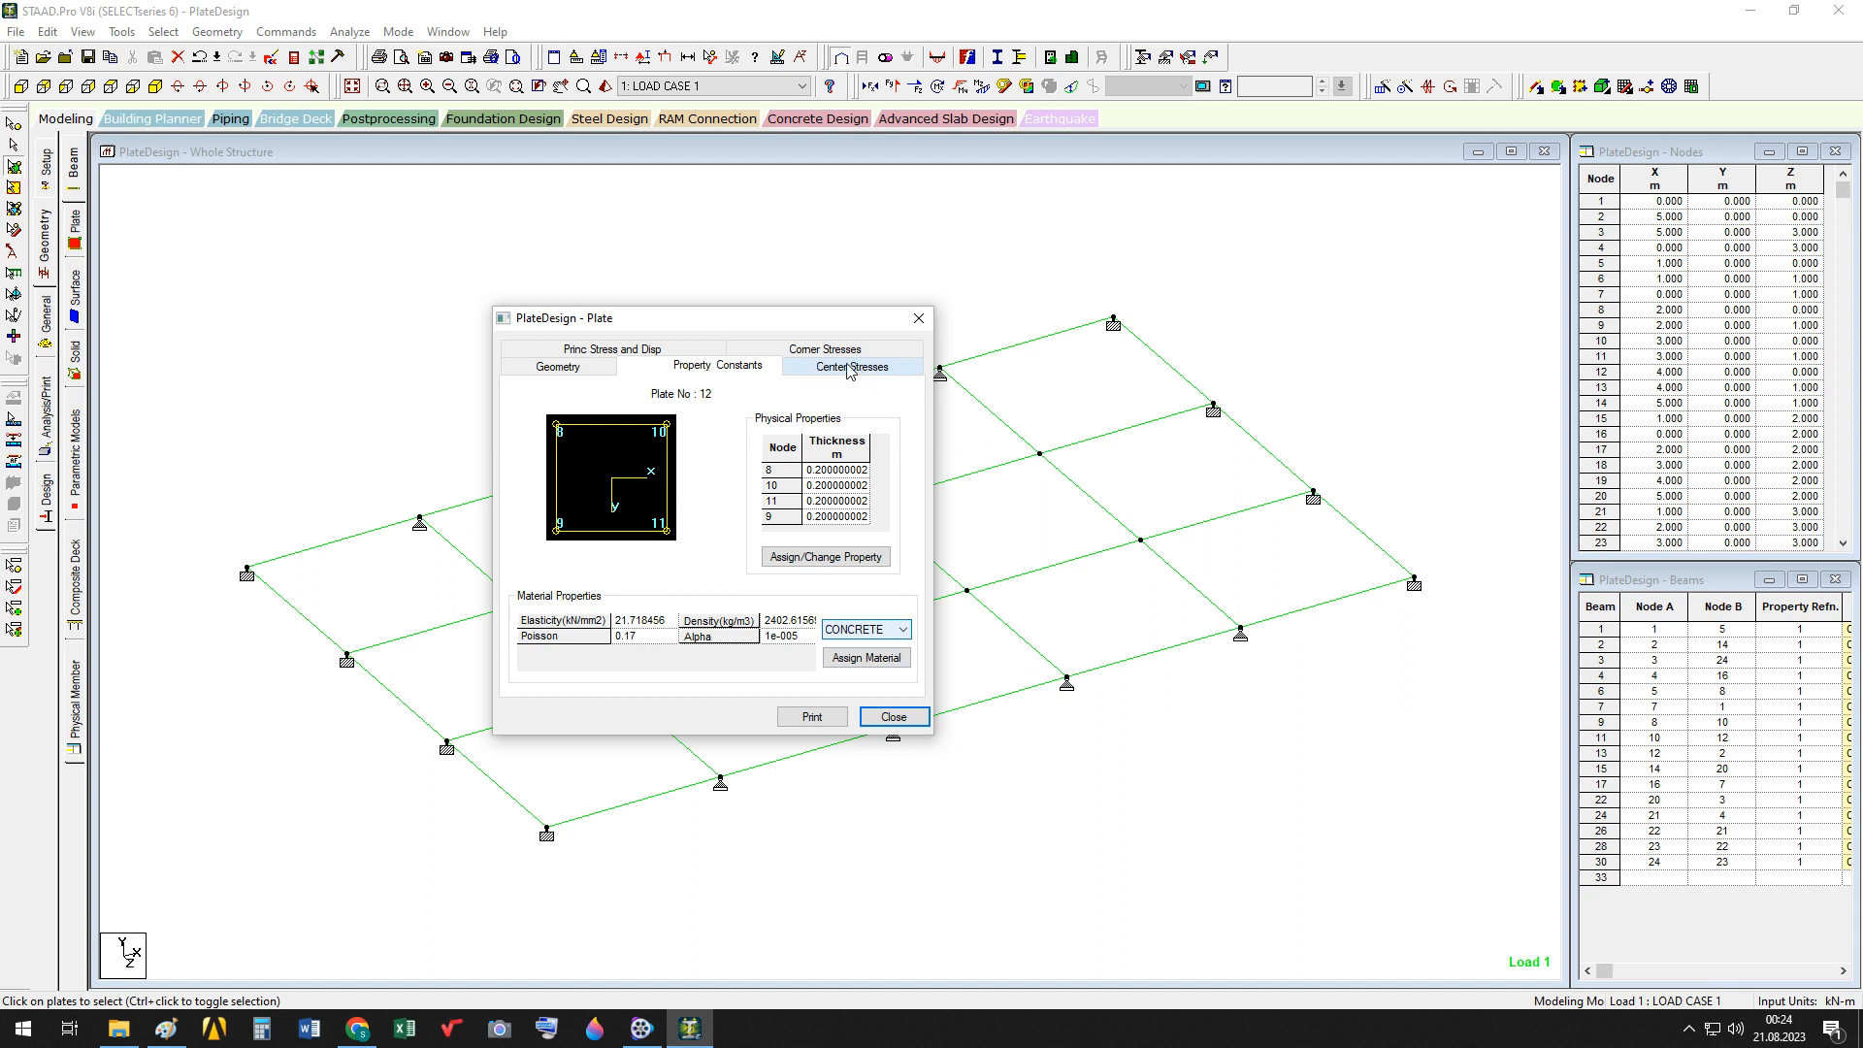
left_click(603, 354)
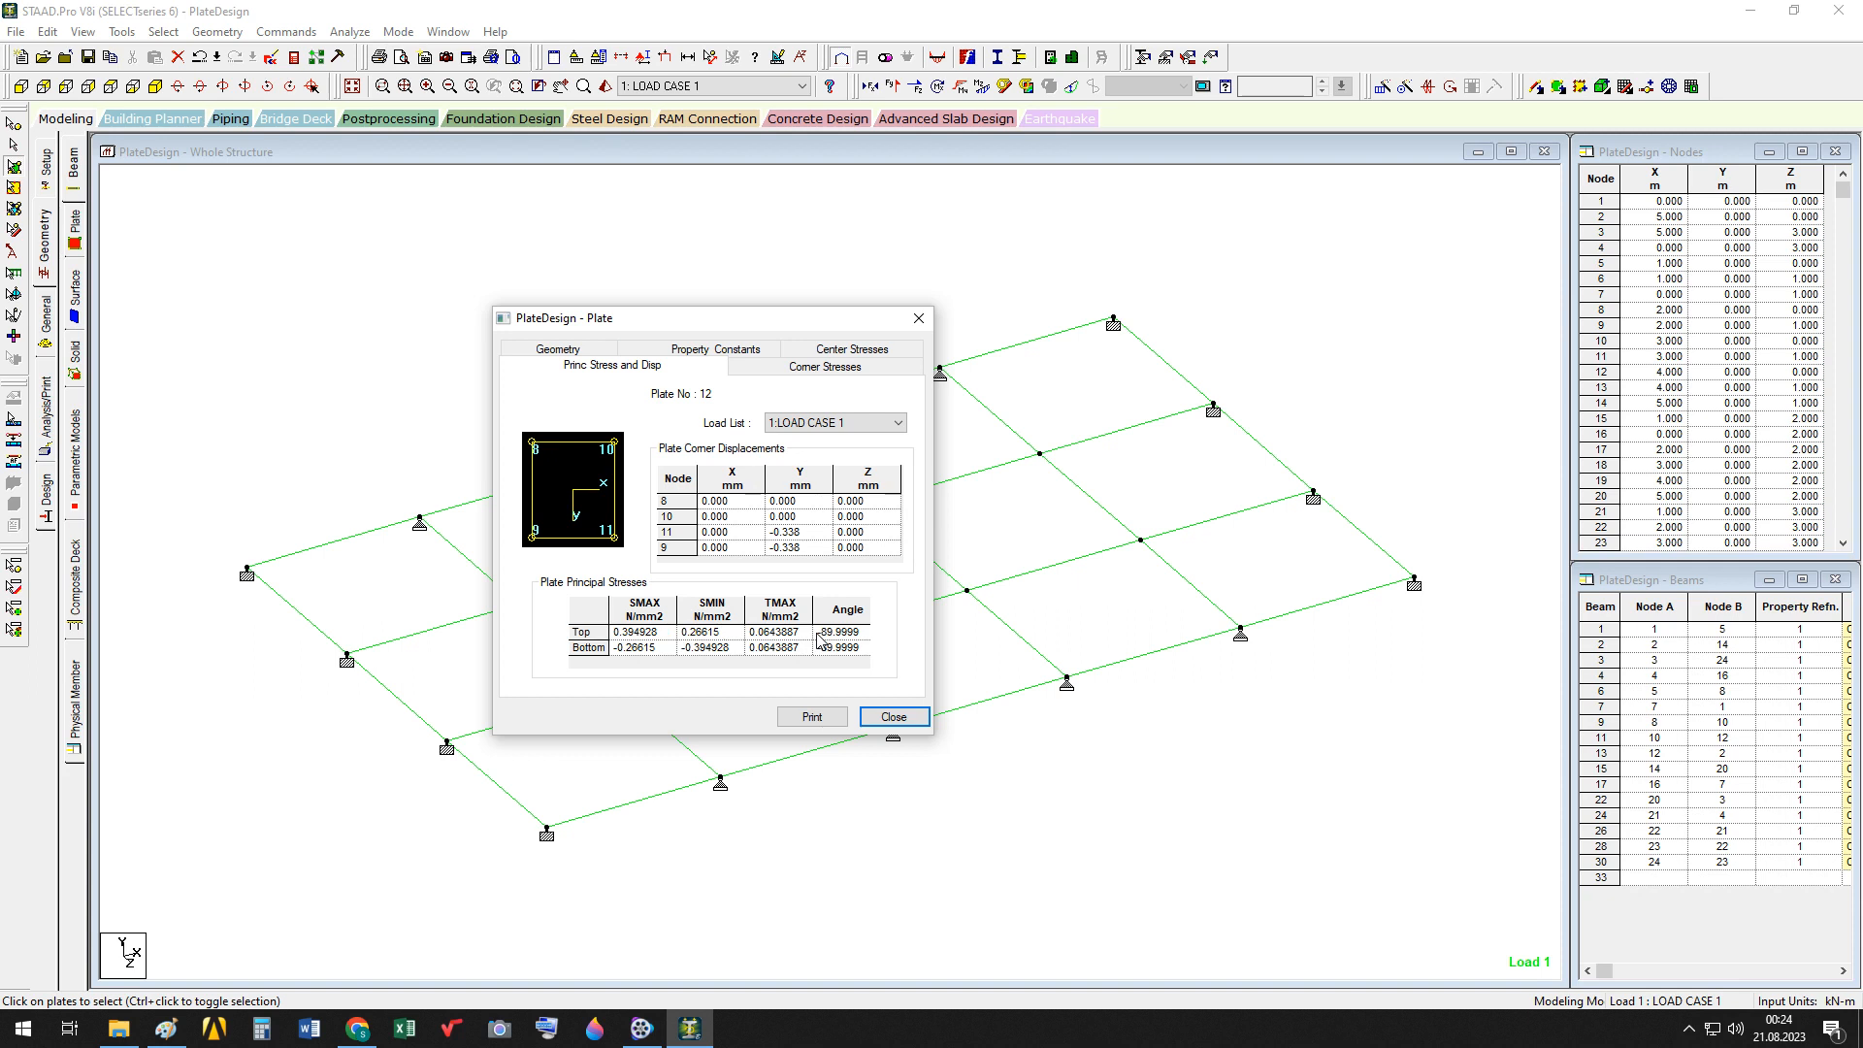
left_click(832, 369)
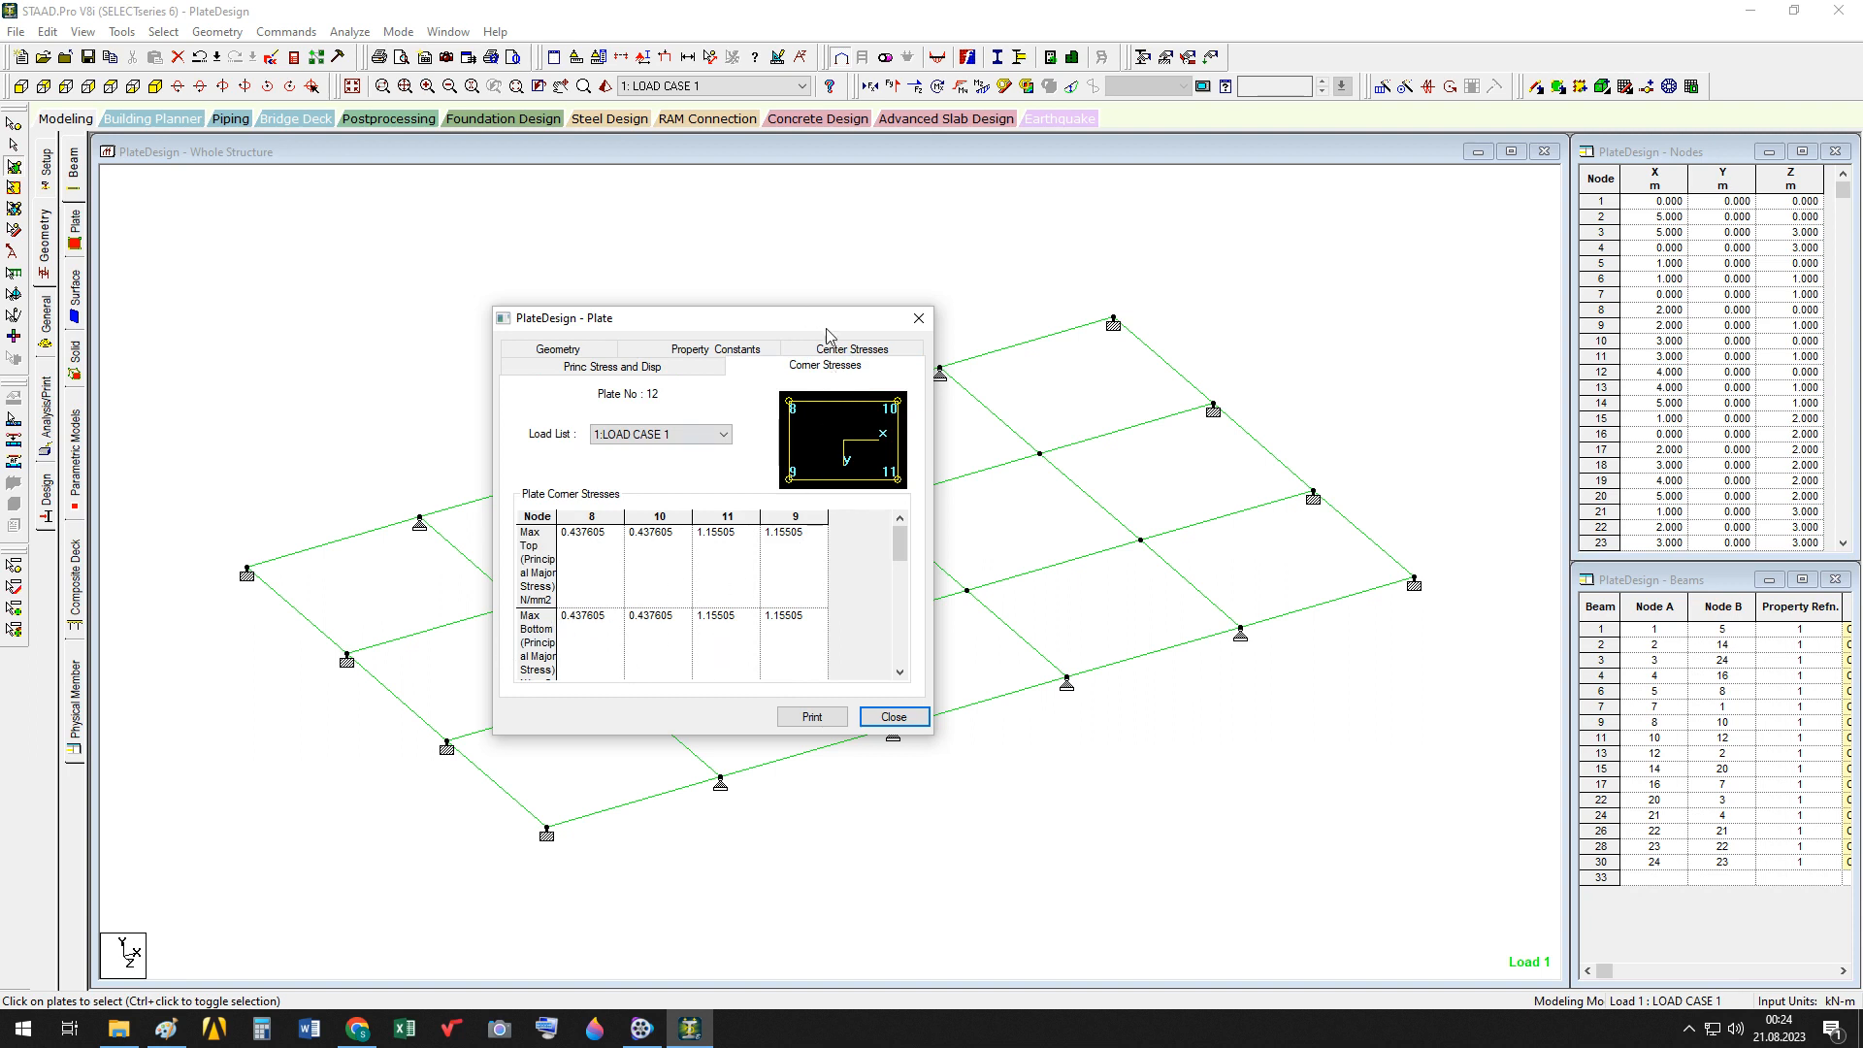
left_click(852, 349)
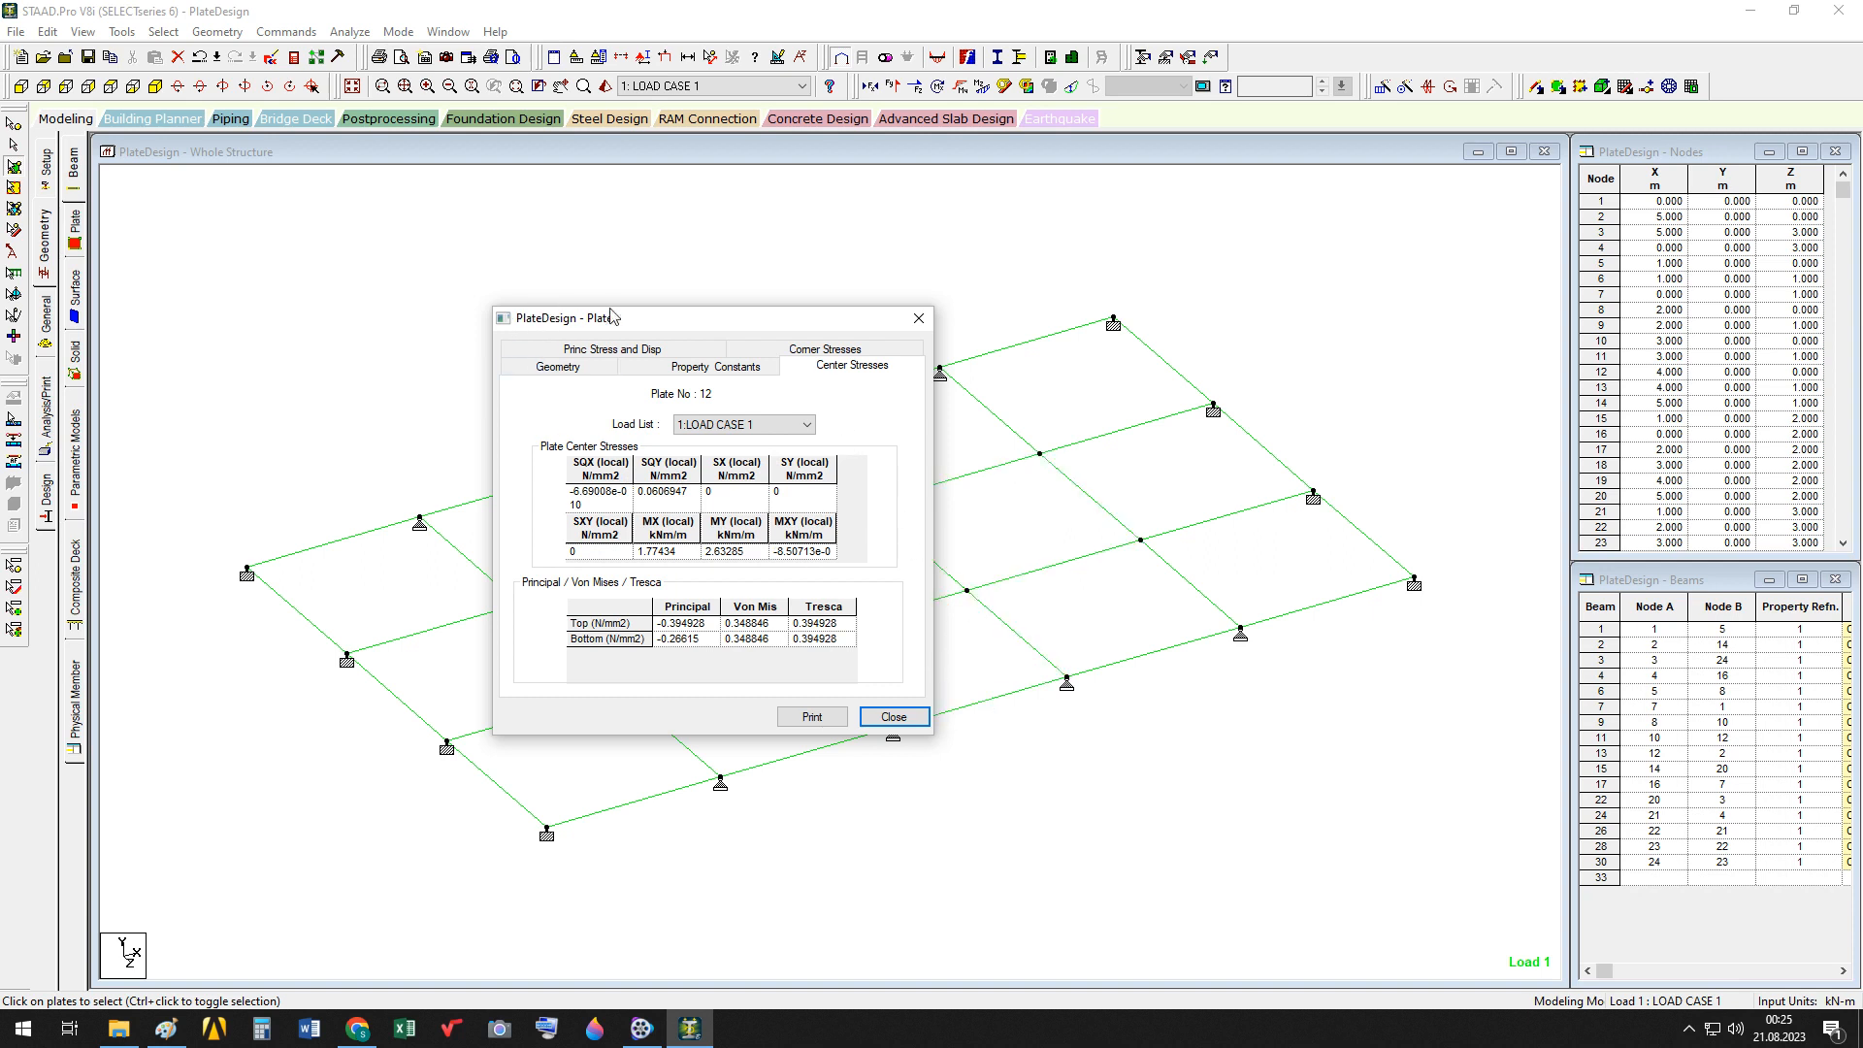
left_click(893, 717)
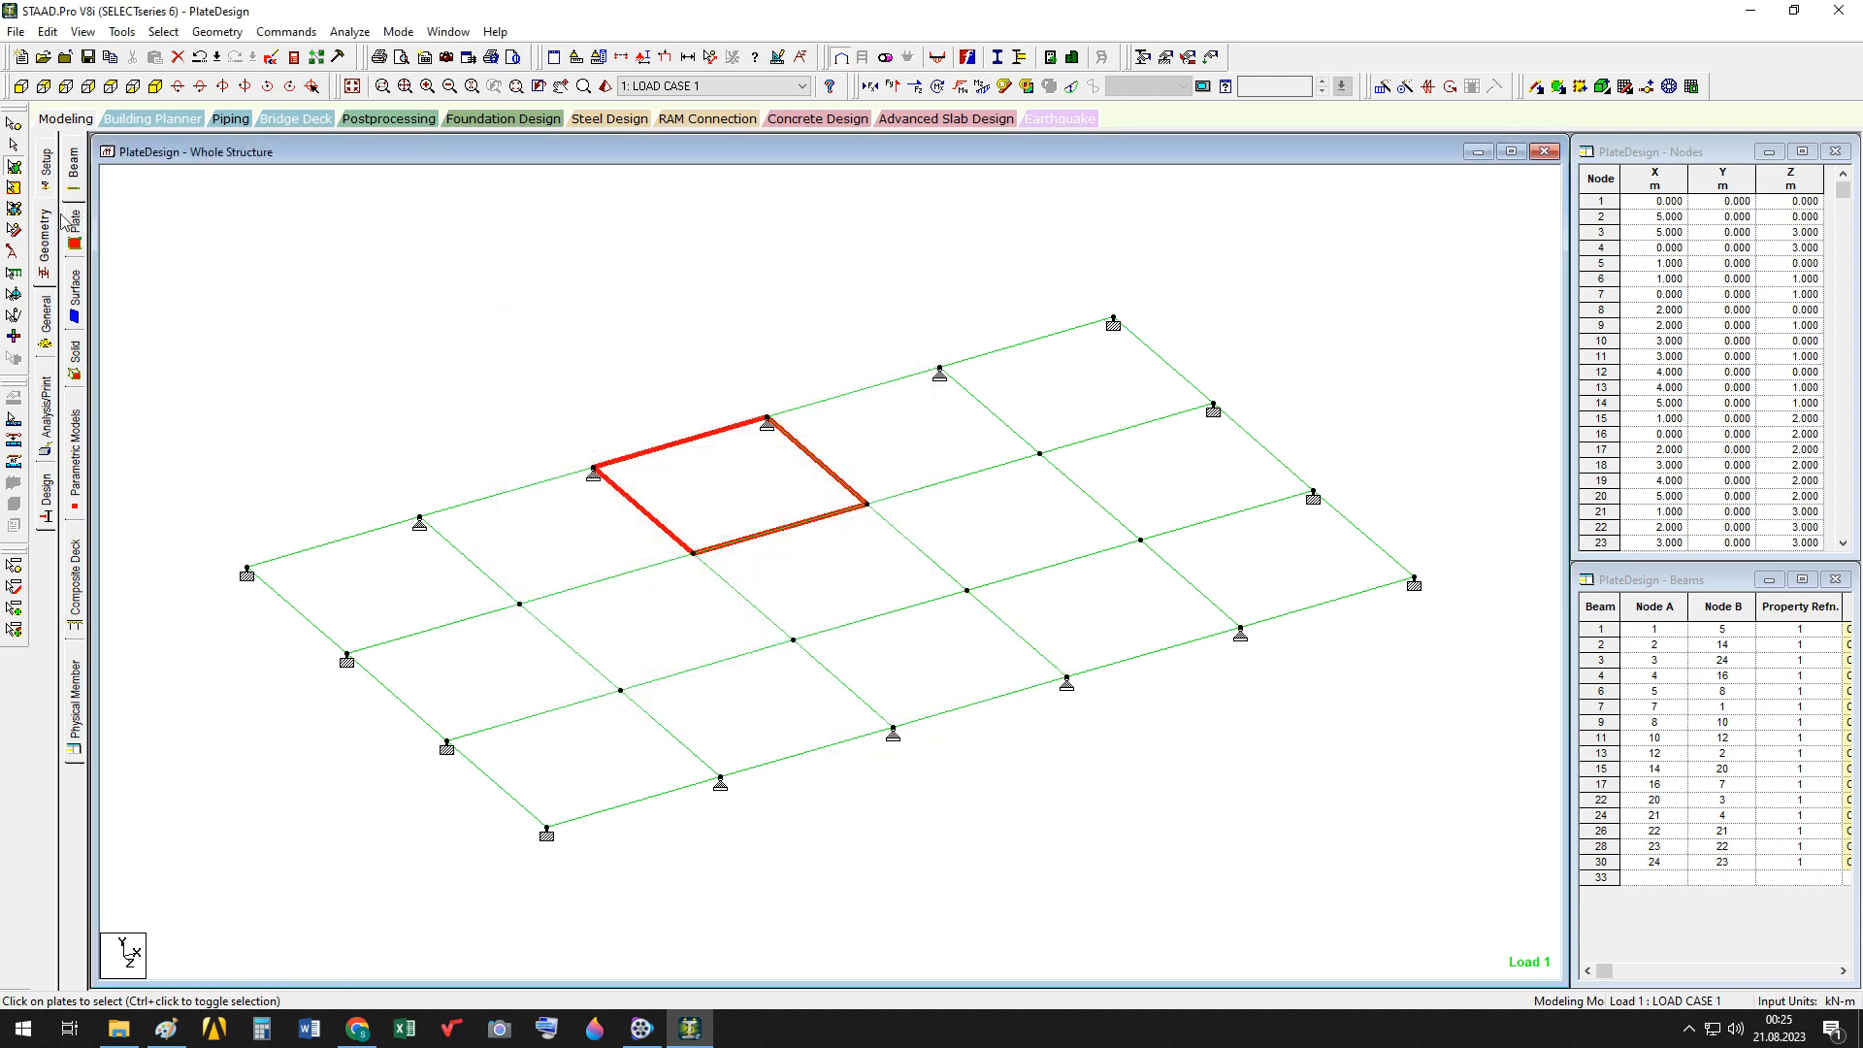
left_click(335, 216)
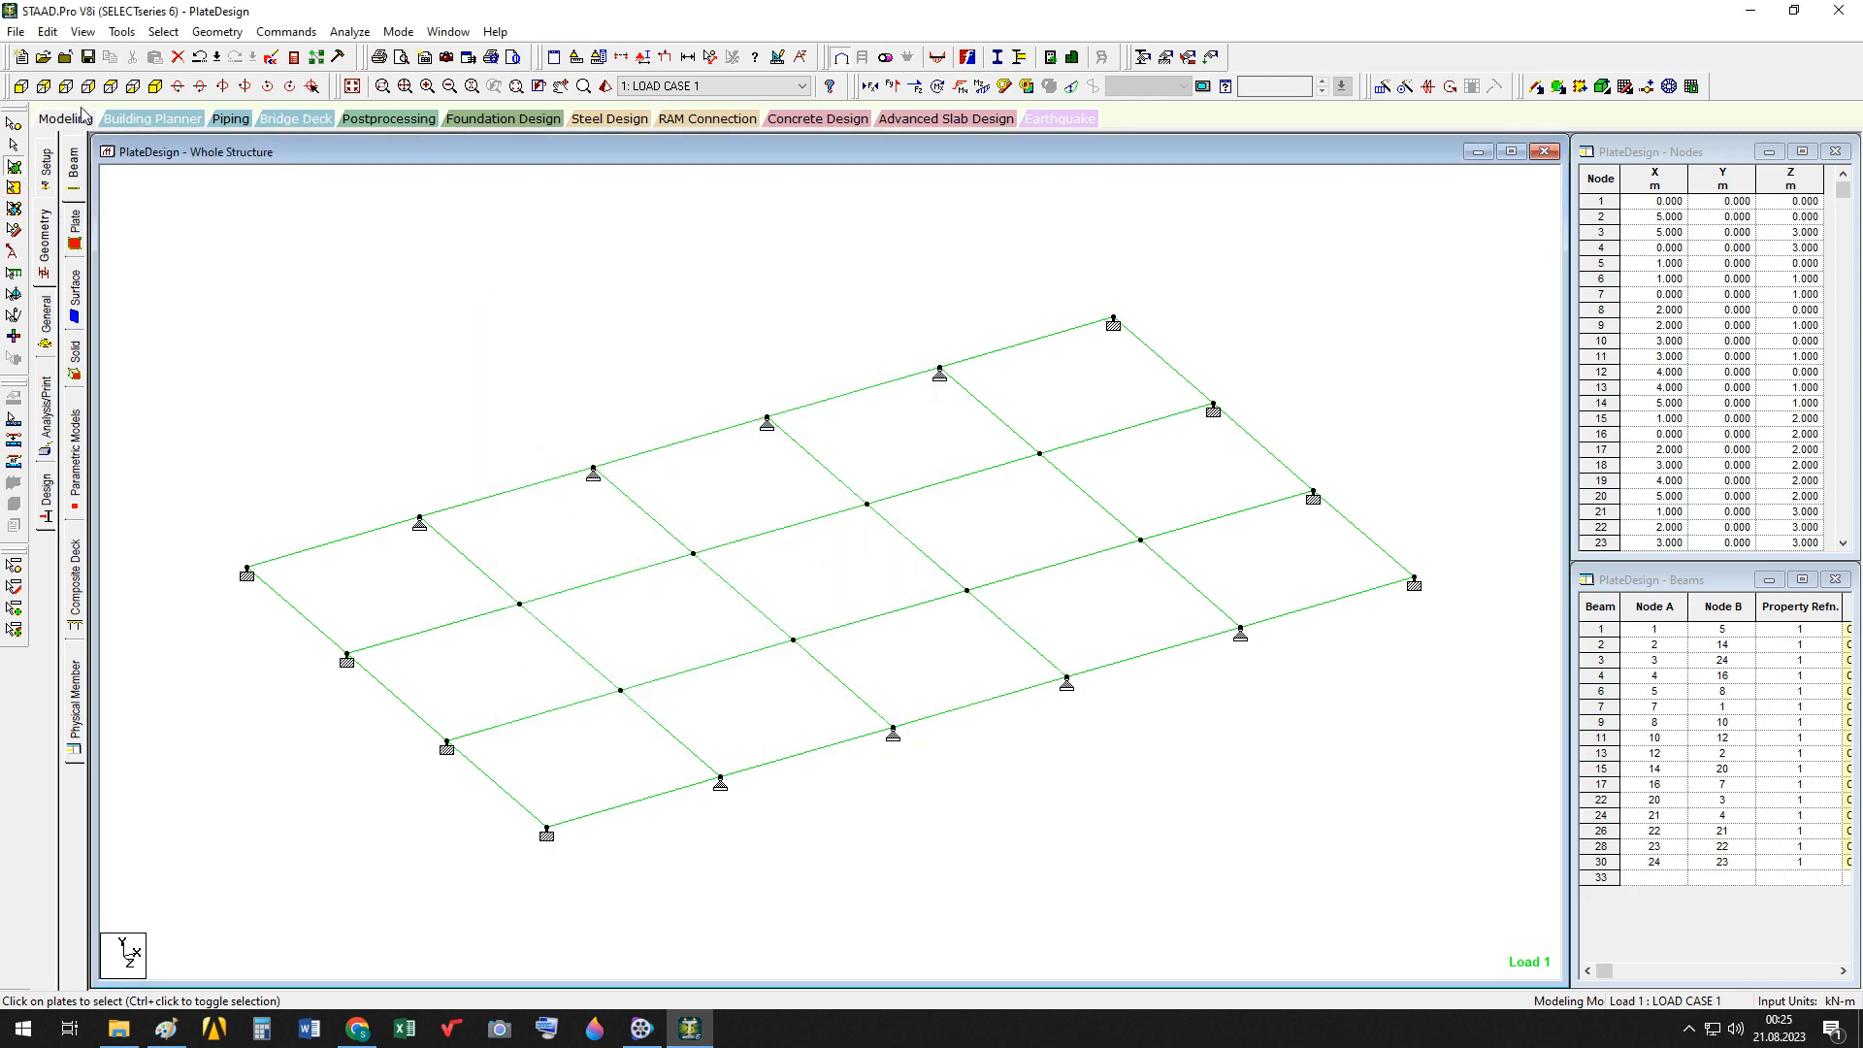
Open the STAAD output file and examine the ACI 318-11 element design summary for each plate's cover, reinforcement and moments
left_click(294, 64)
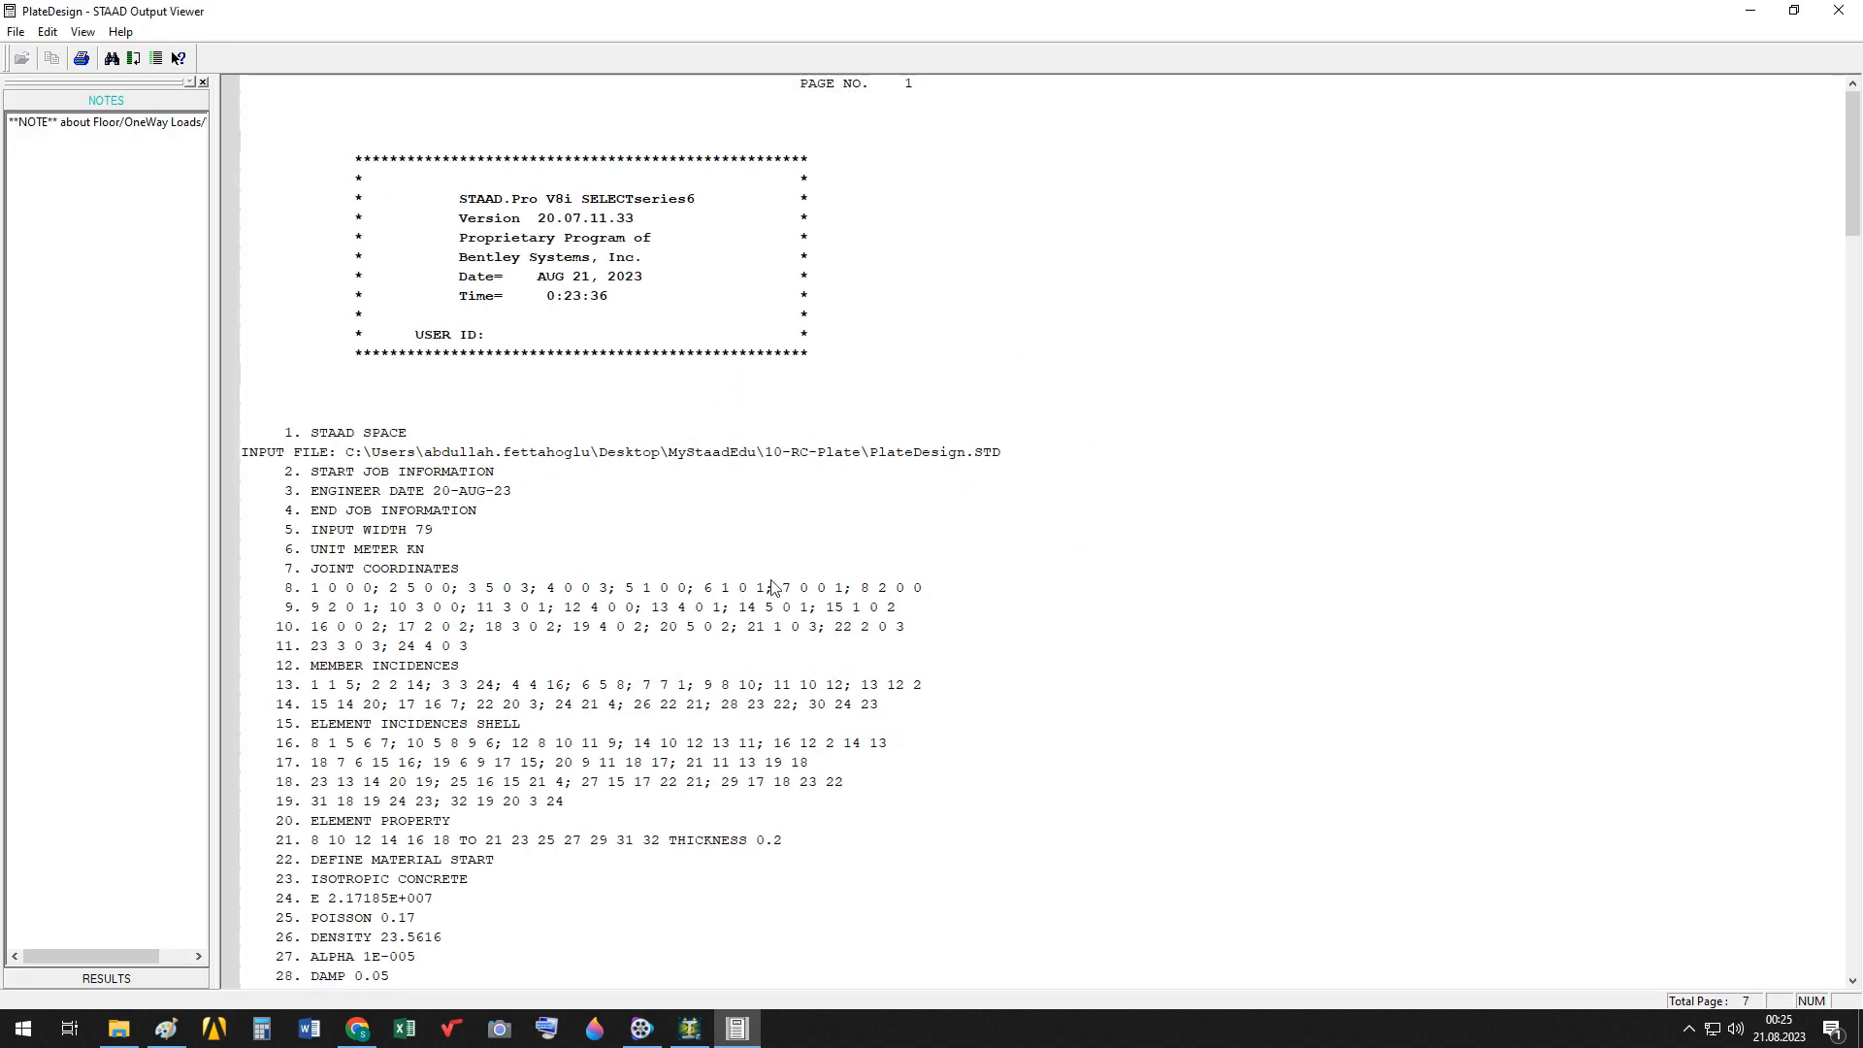
scroll(774, 587, "down", 15)
scroll(746, 618, "down", 5)
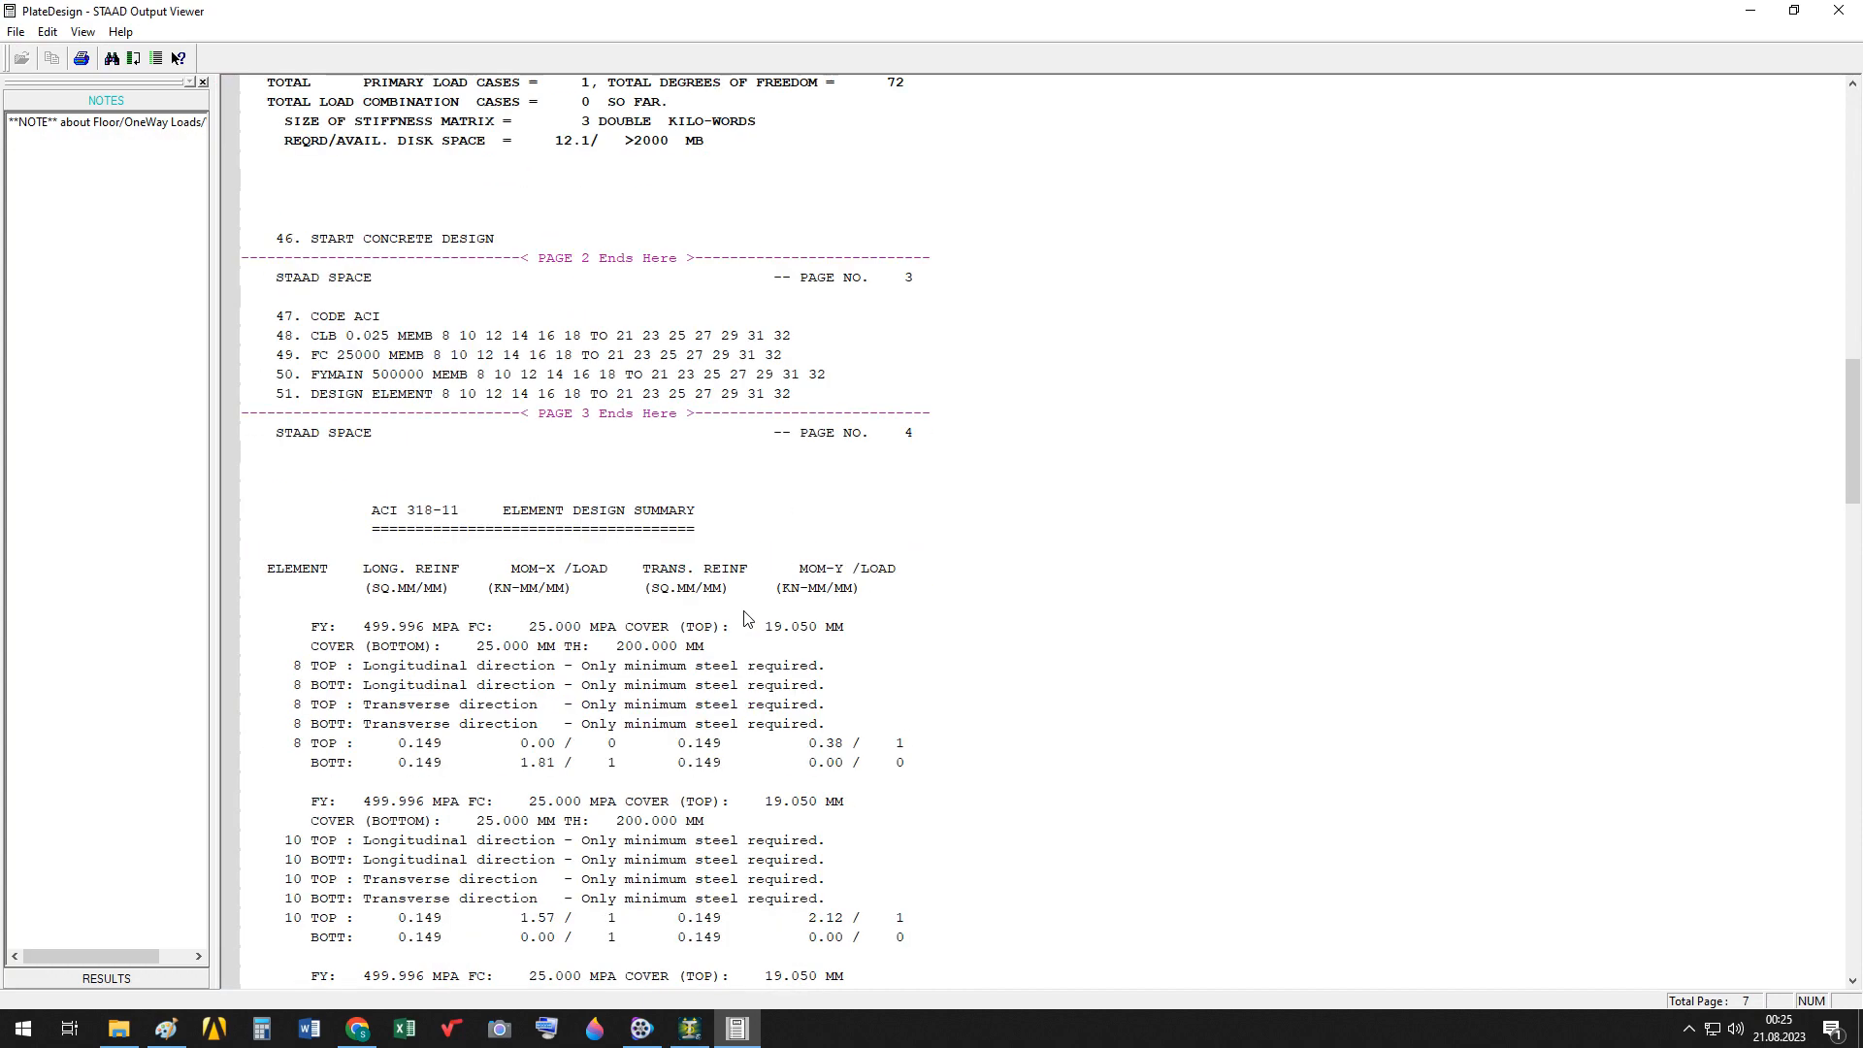
scroll(747, 618, "down", 4)
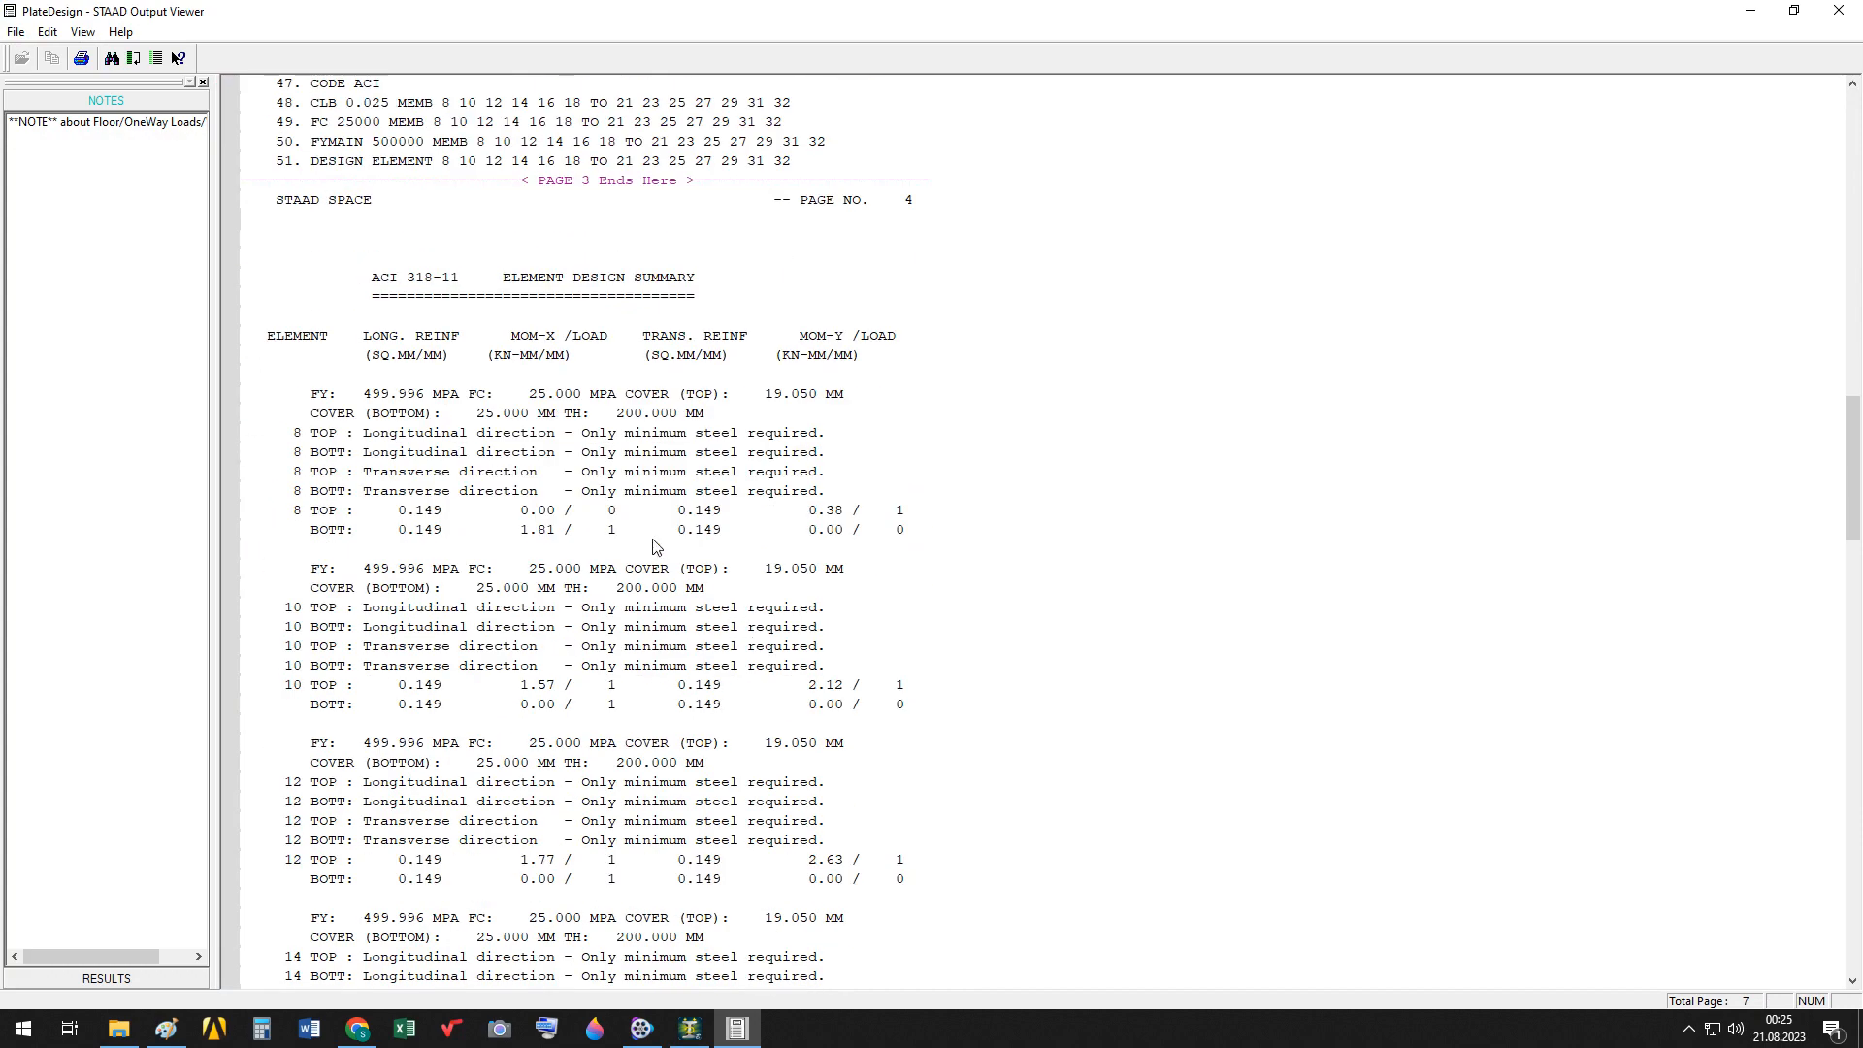
scroll(660, 550, "up", 4)
left_click(369, 515)
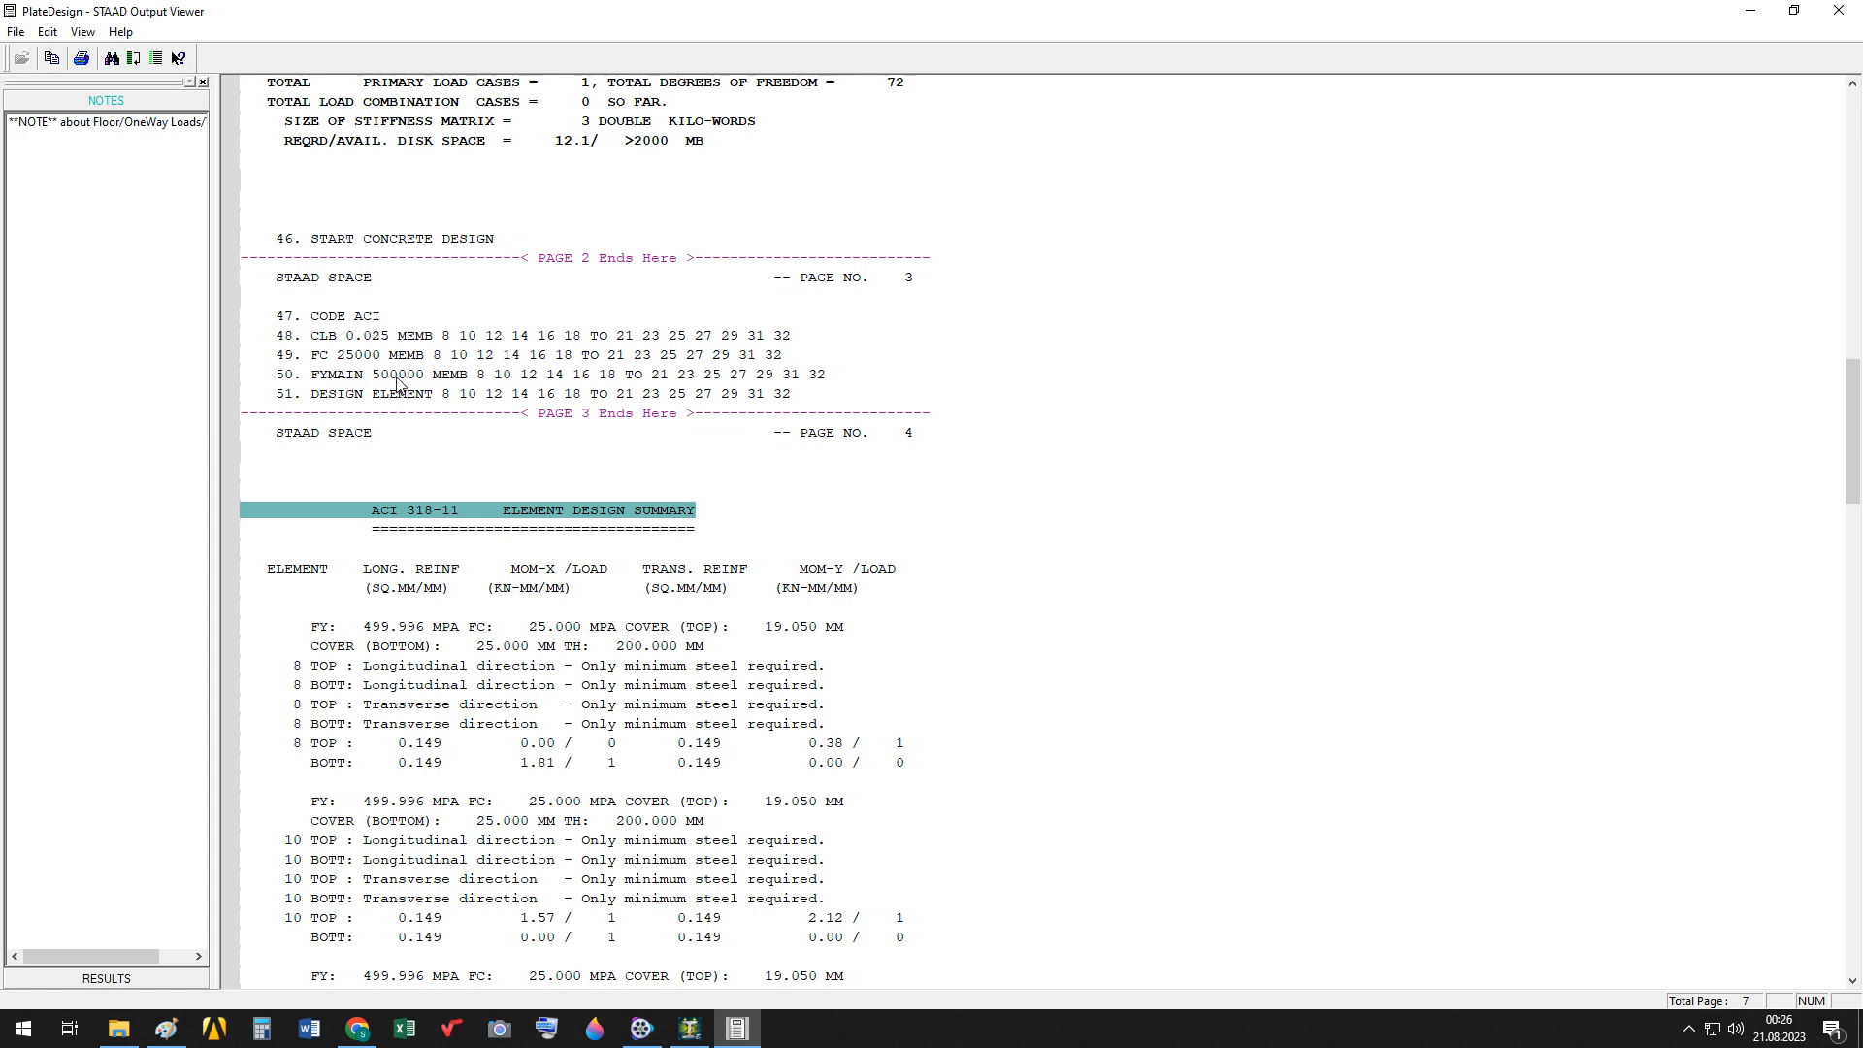
scroll(772, 444, "down", 3)
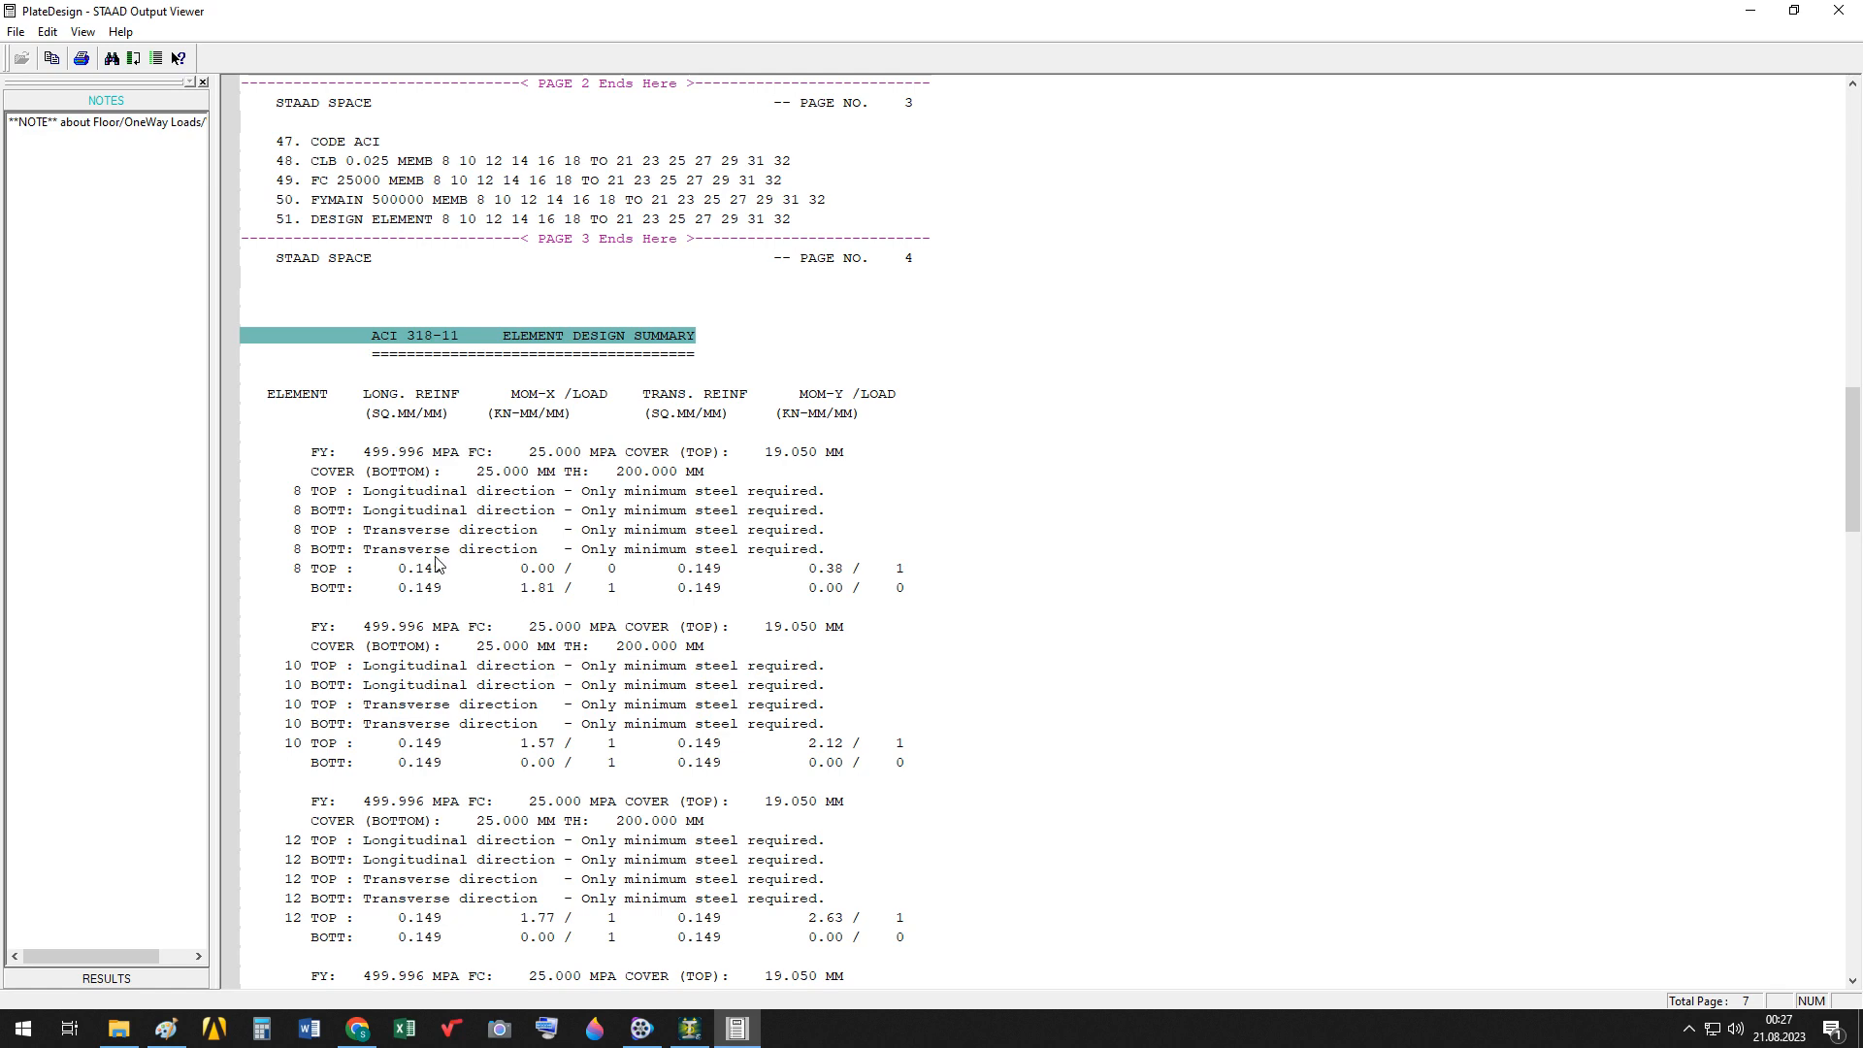
scroll(567, 546, "down", 4)
scroll(567, 545, "up", 4)
left_click(166, 1032)
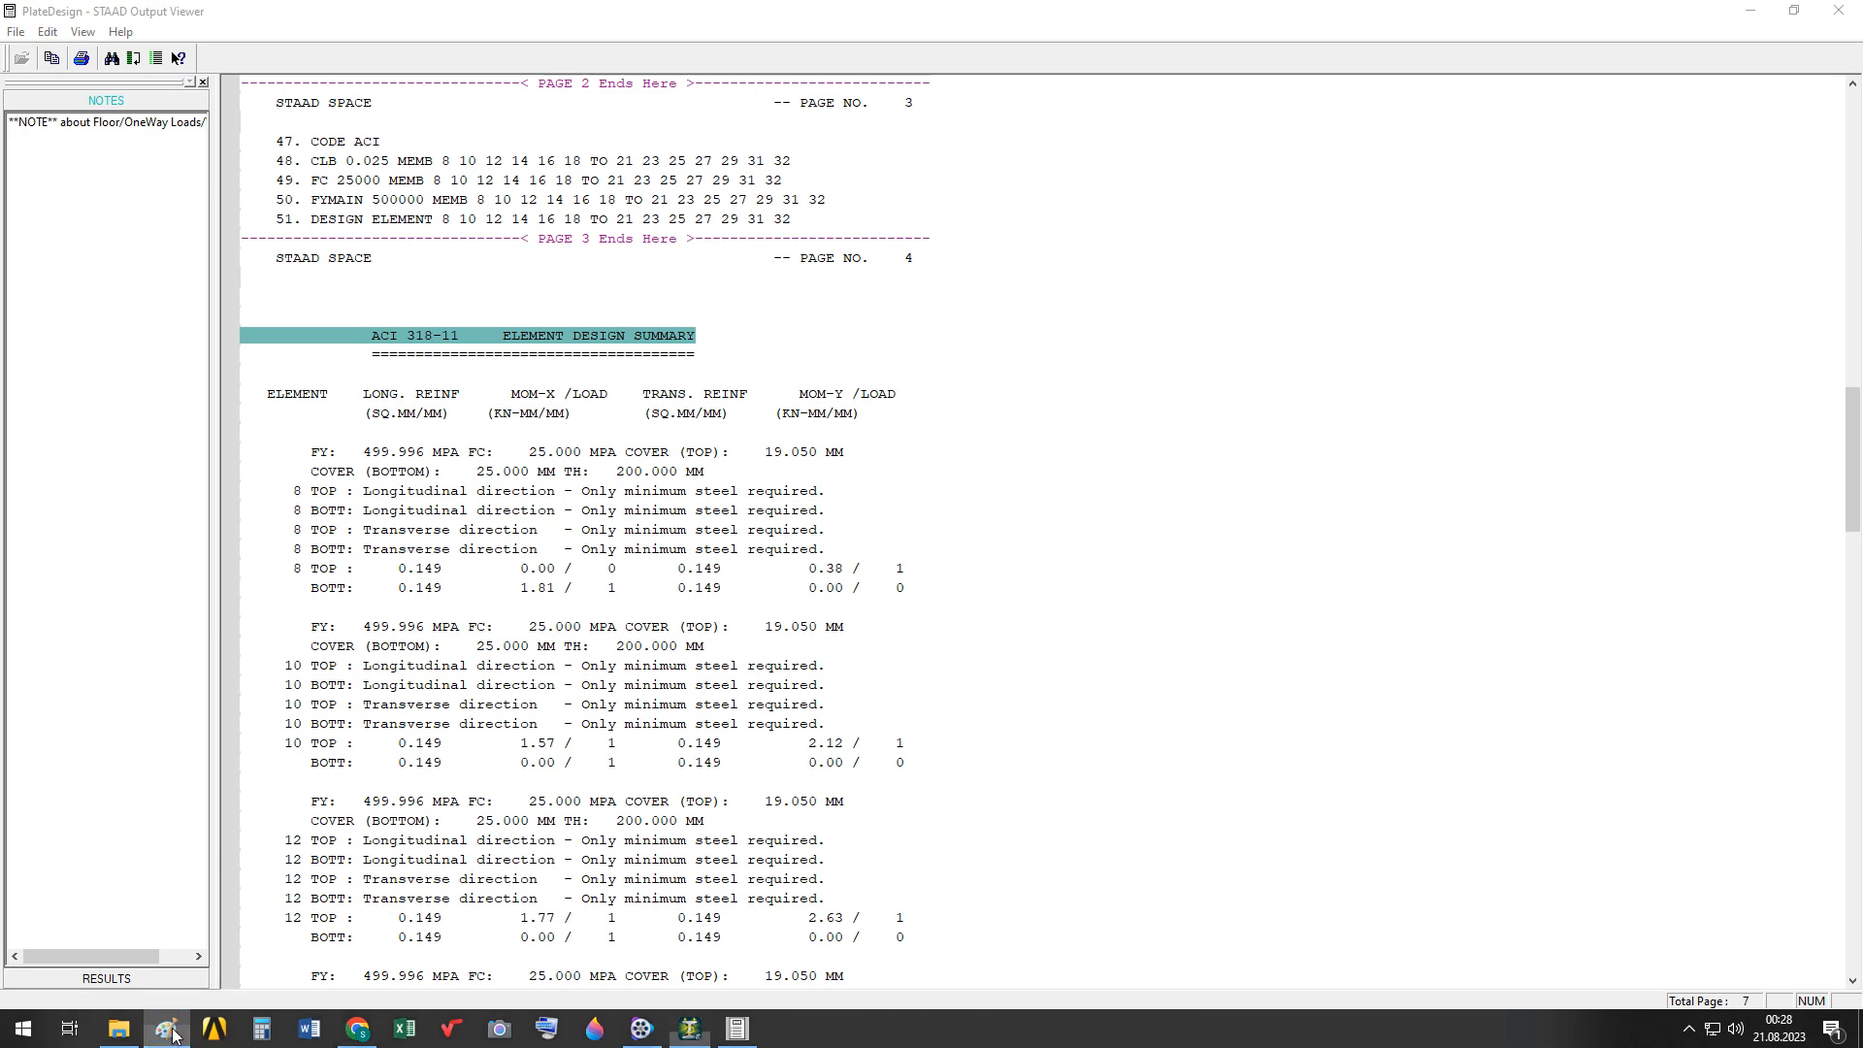
left_click(980, 496)
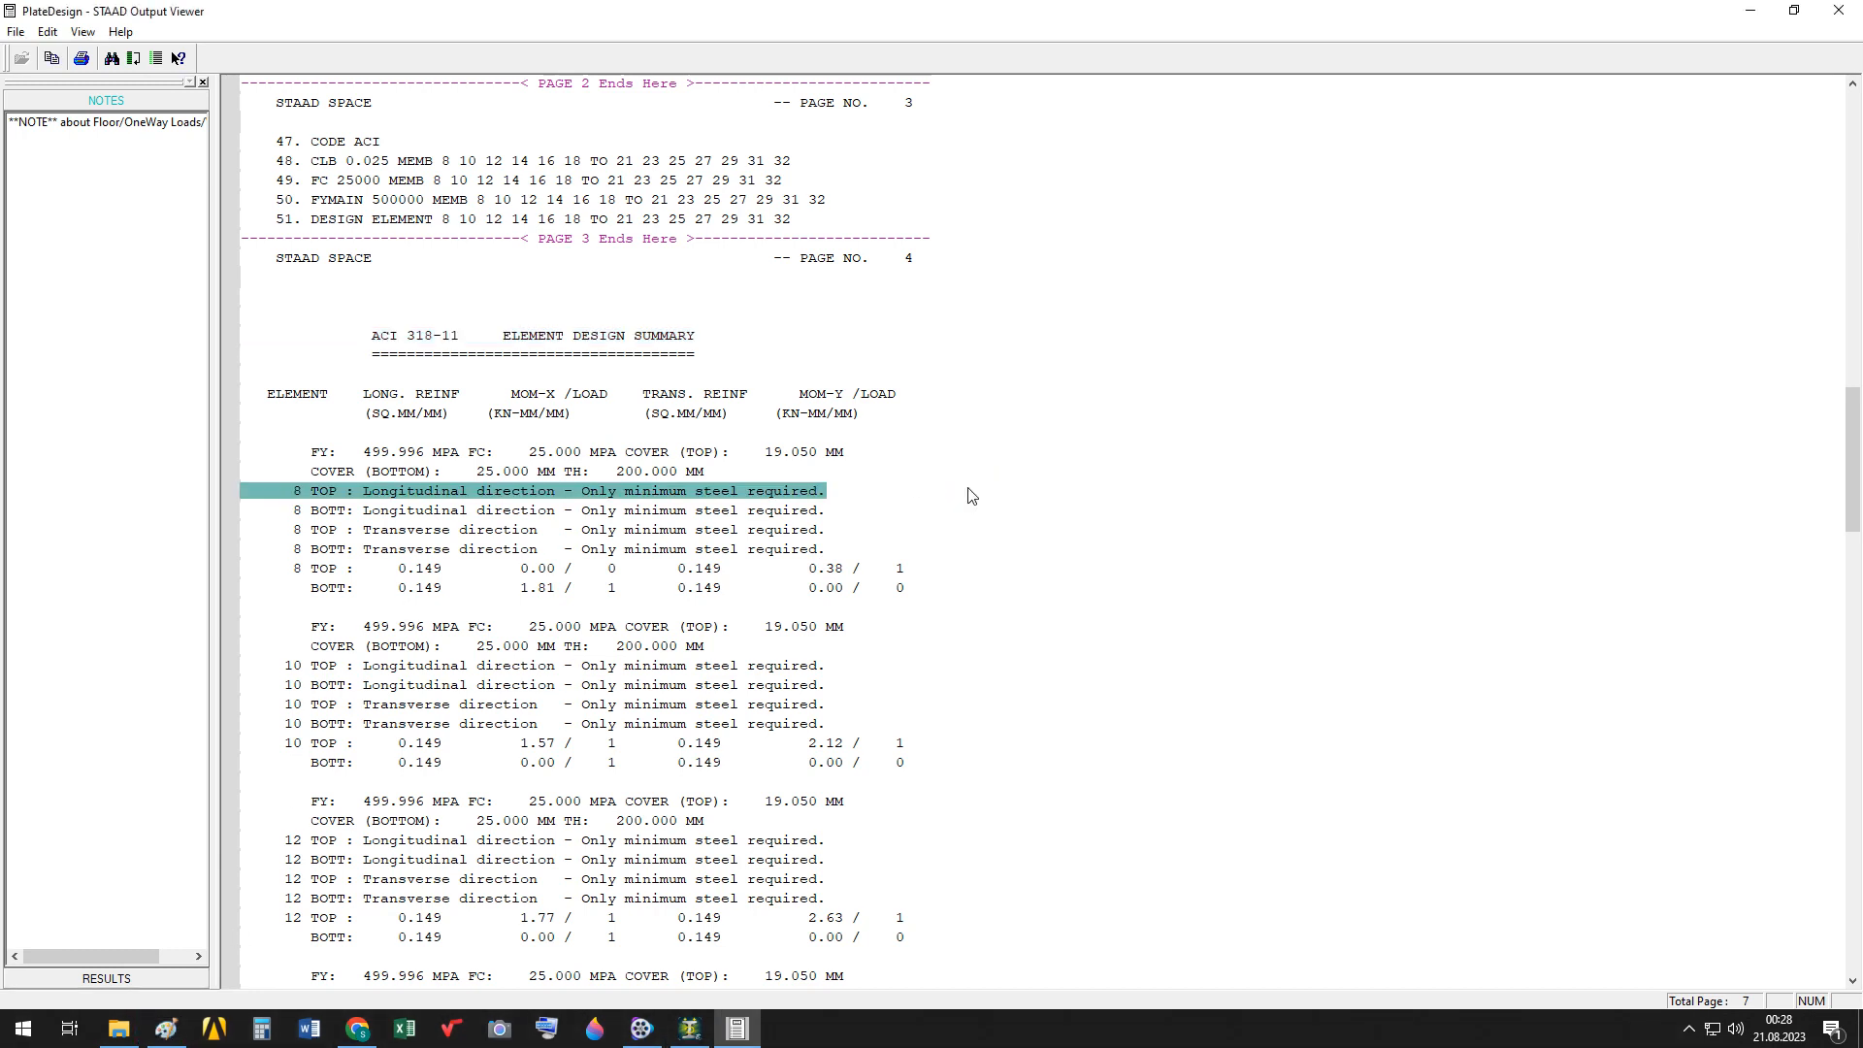
left_click(315, 451)
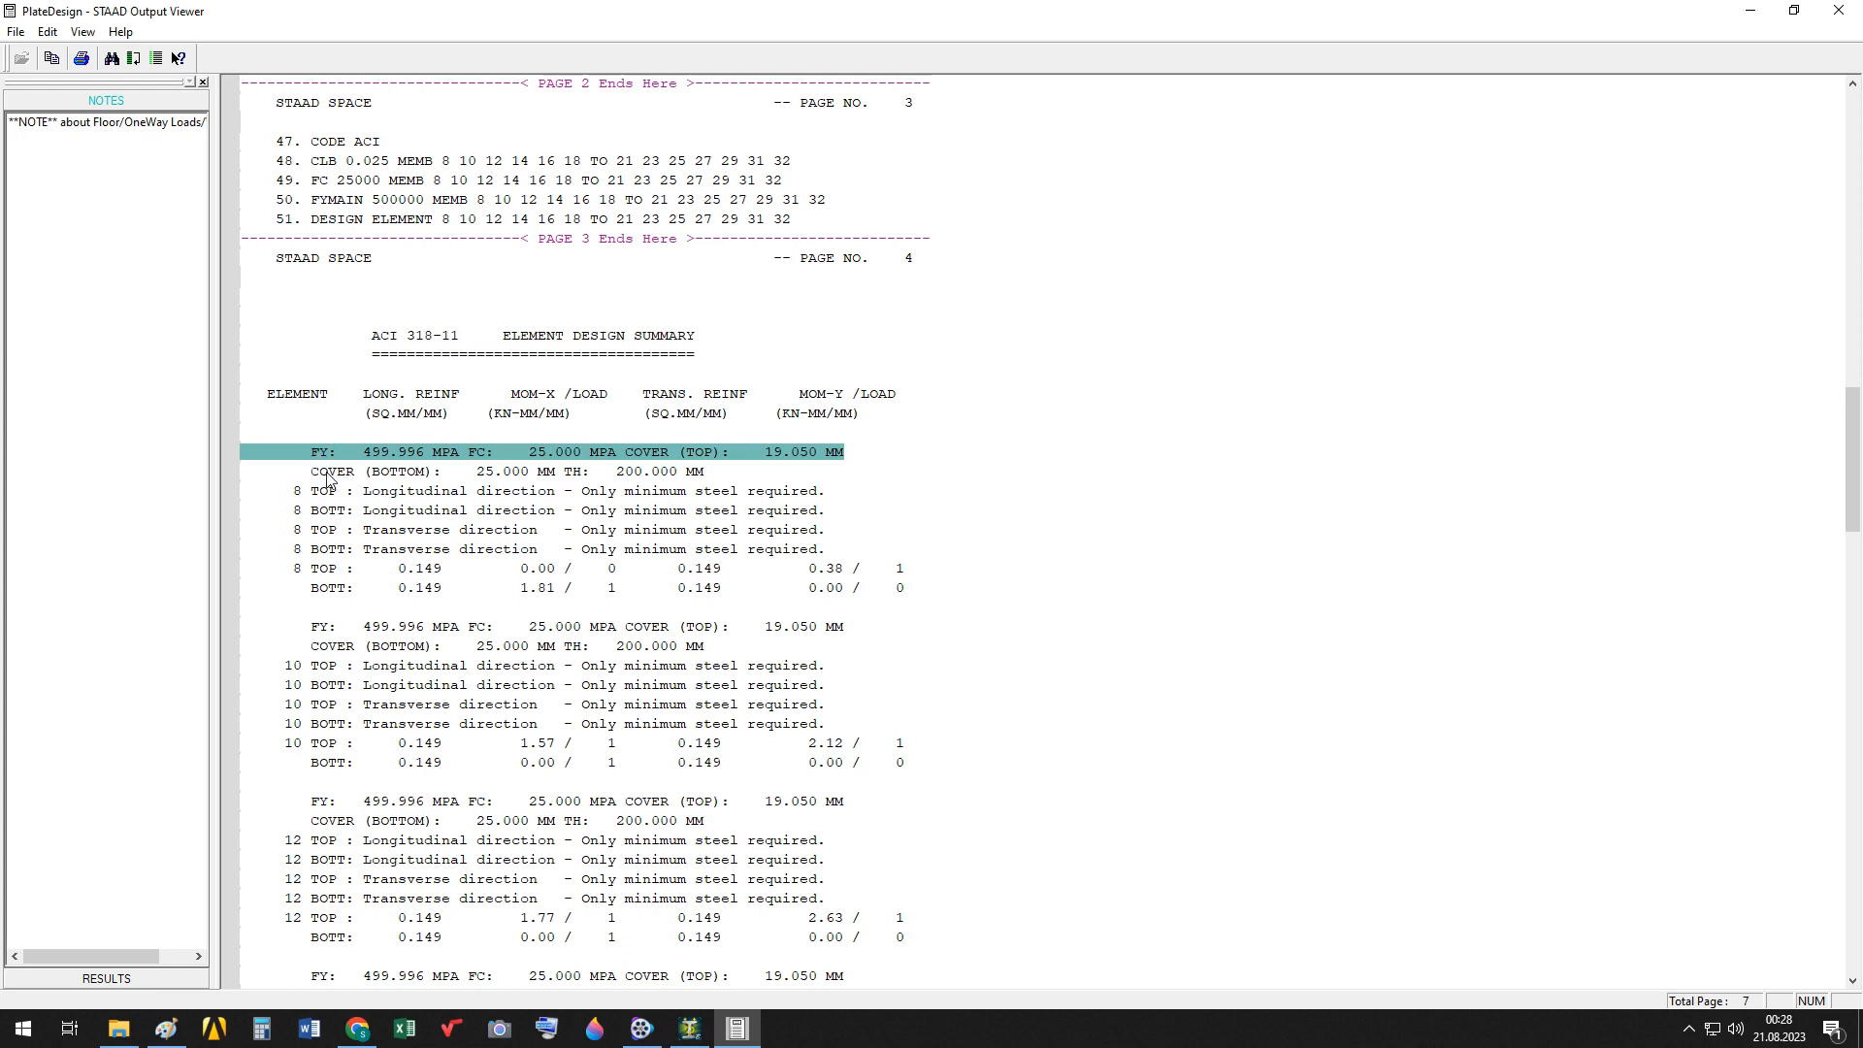
Examine plate 8's cover, longitudinal and transverse steel notes, reinforcement units, and top and bottom reinforcement in the ACI 318-11 element design summary
left_click(328, 474)
left_click(323, 495)
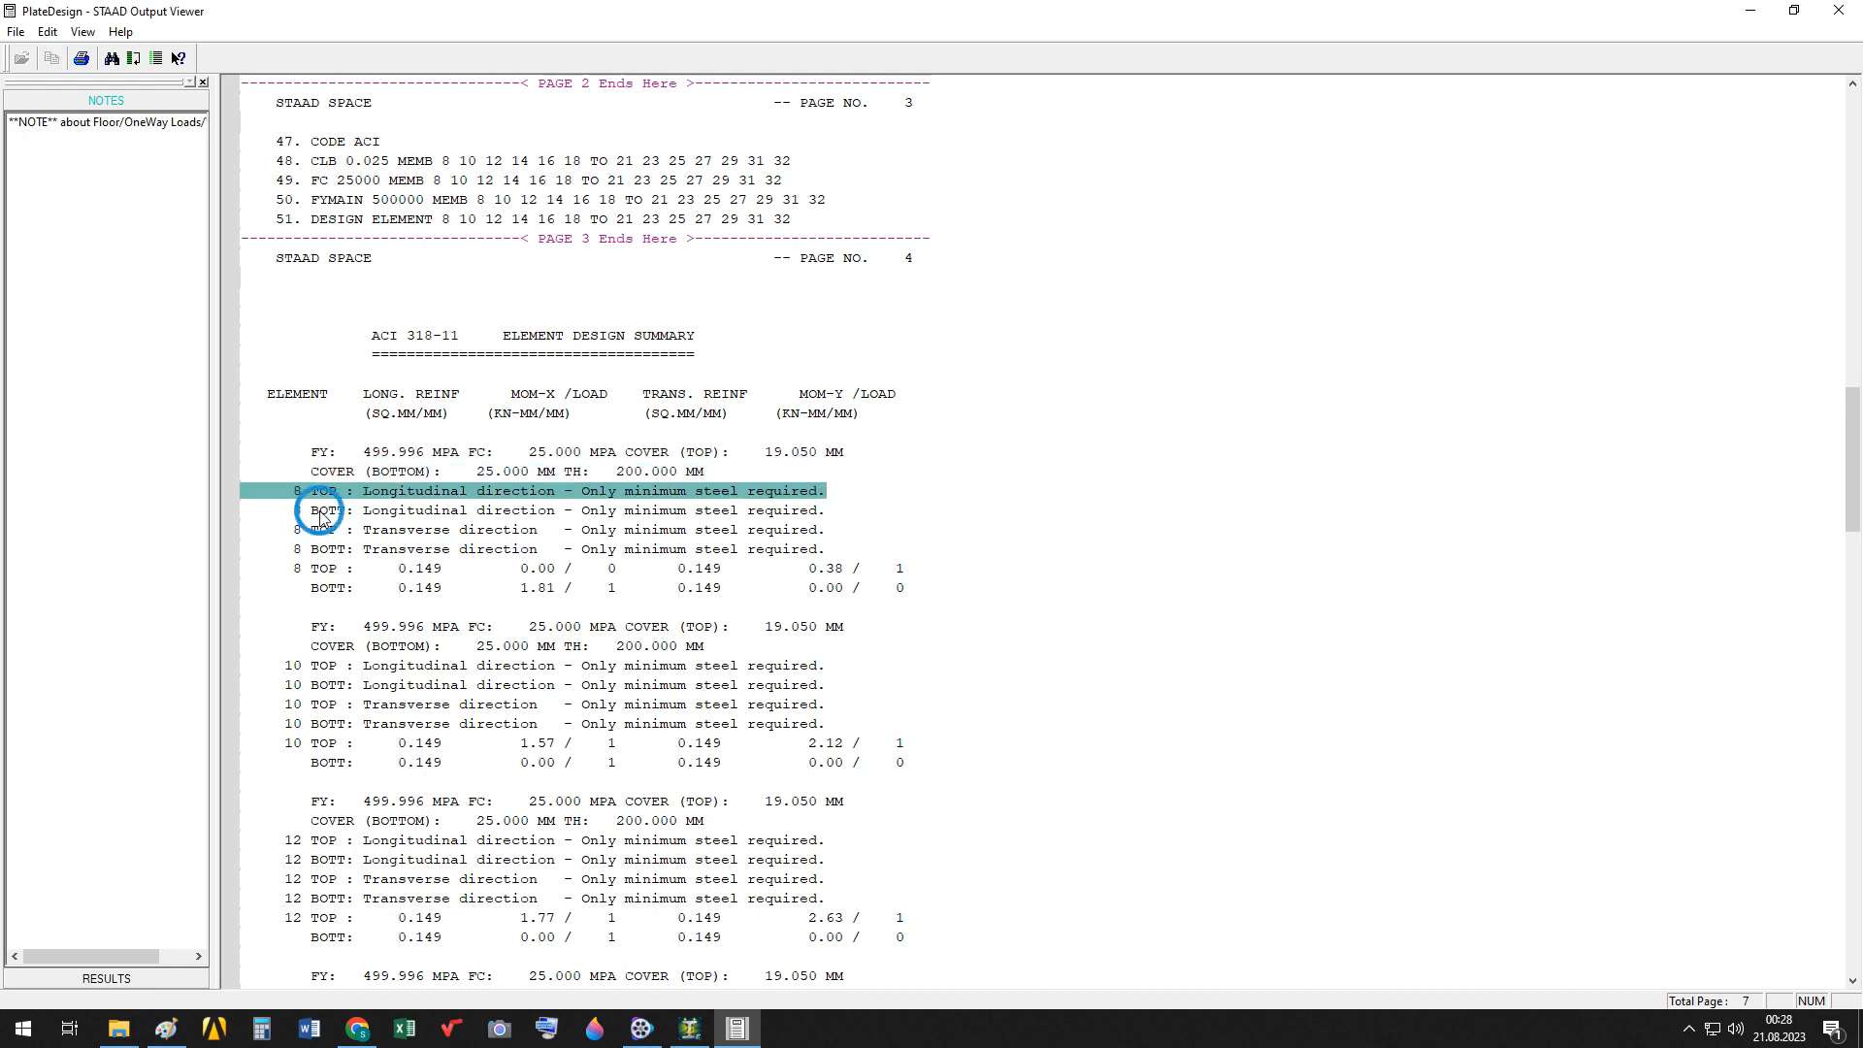
left_click(321, 513)
left_click(325, 531)
left_click(330, 550)
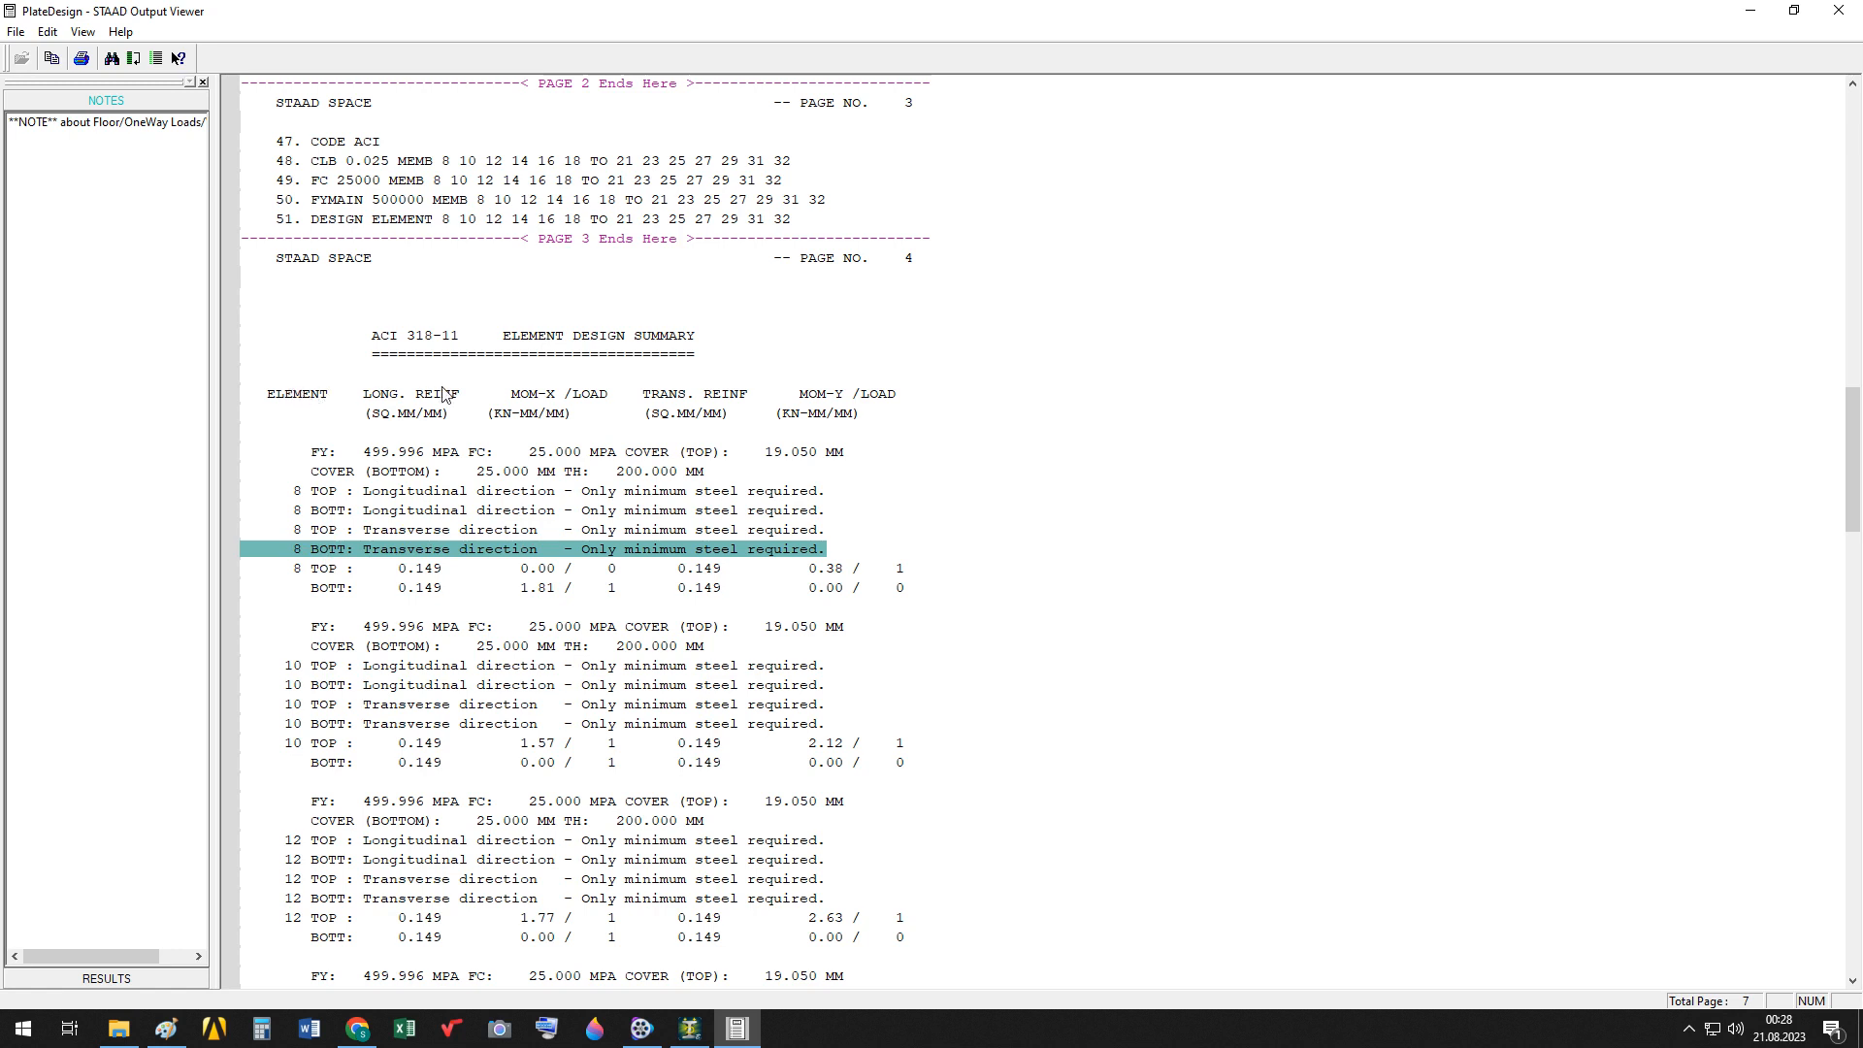
left_click(387, 398)
left_click(397, 408)
left_click(393, 396)
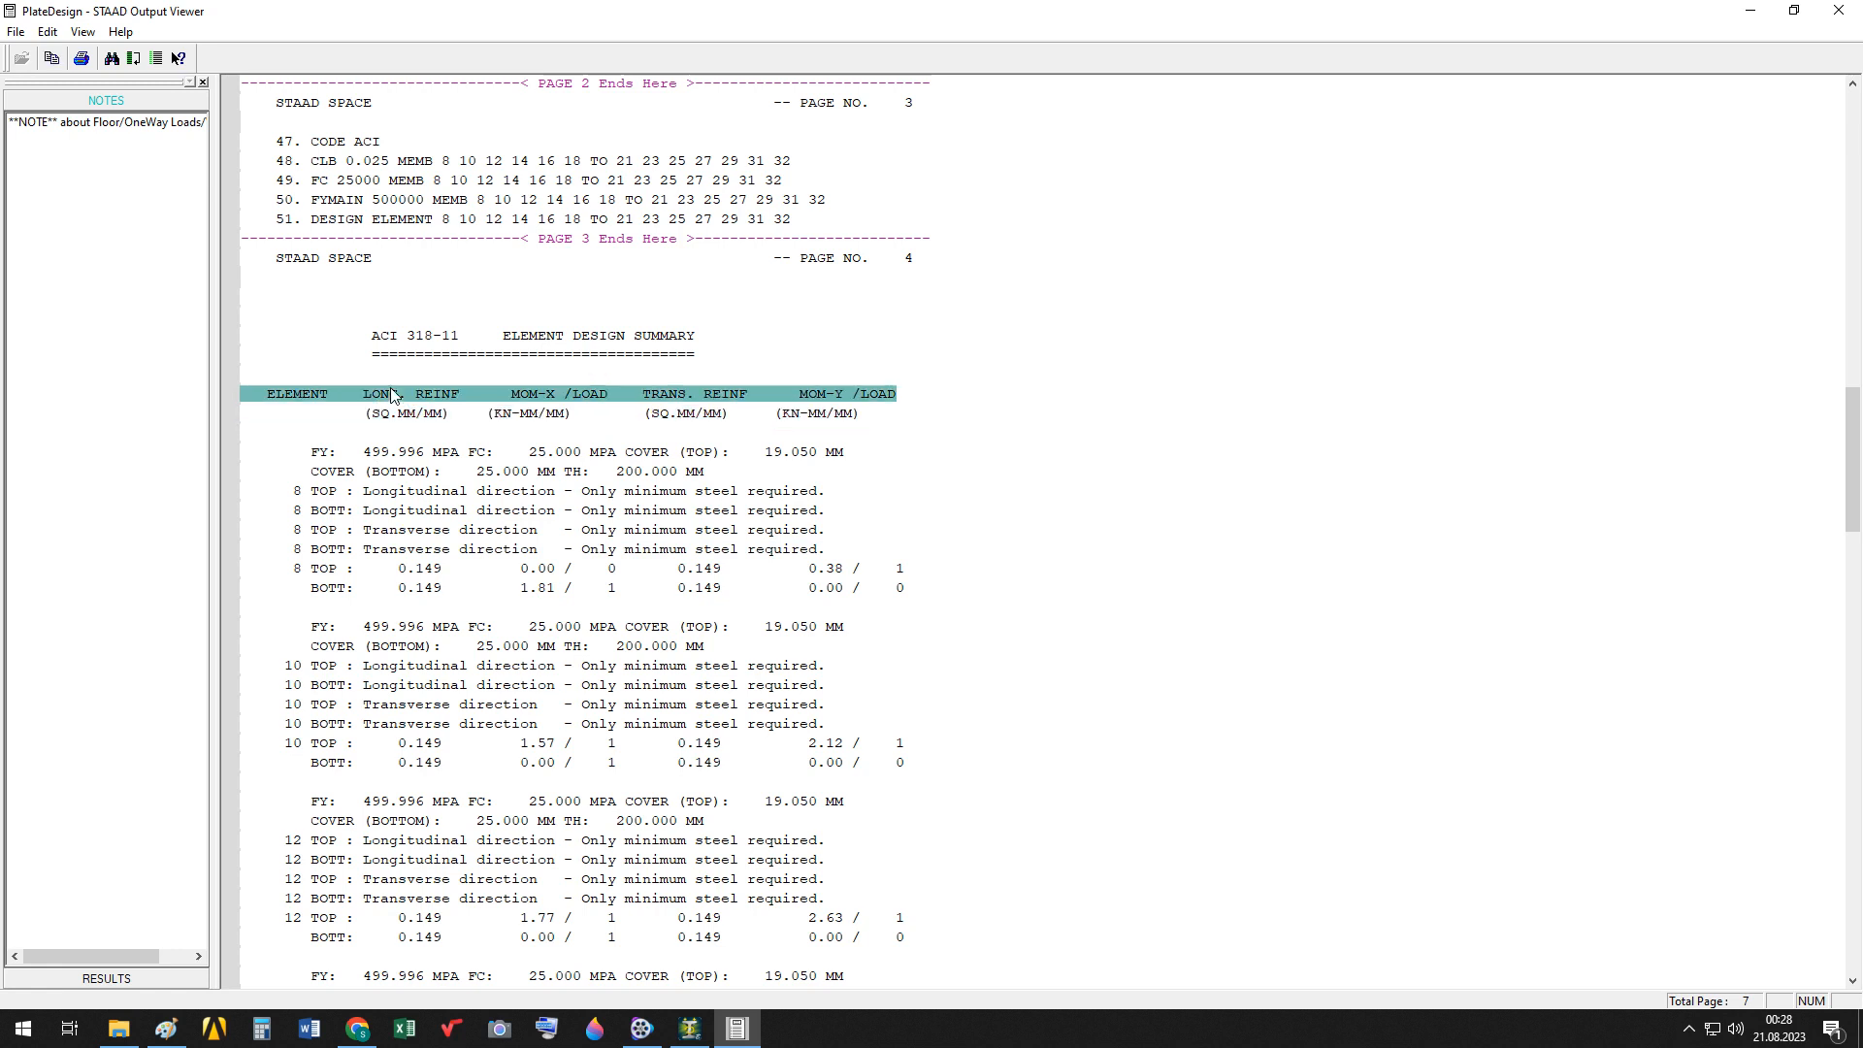
left_click(405, 417)
left_click(408, 396)
left_click(413, 416)
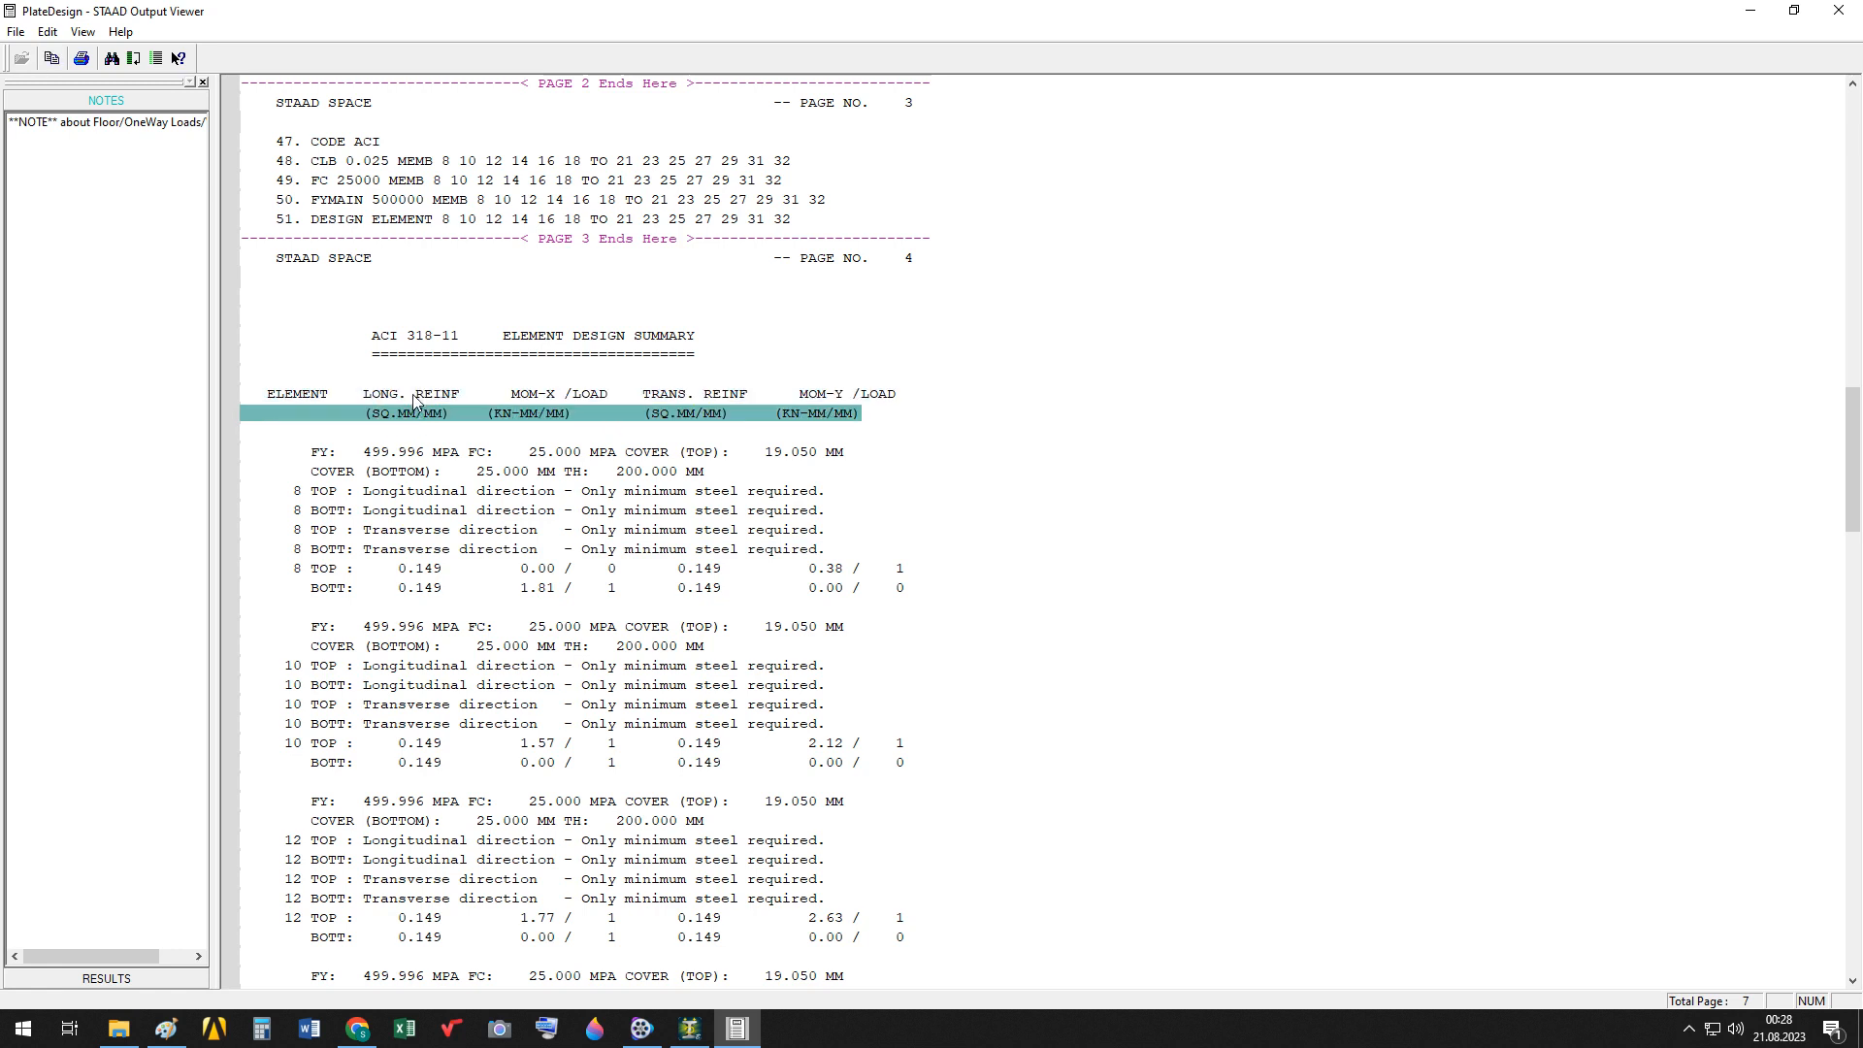
left_click(413, 394)
left_click(415, 414)
left_click(419, 568)
left_click(425, 585)
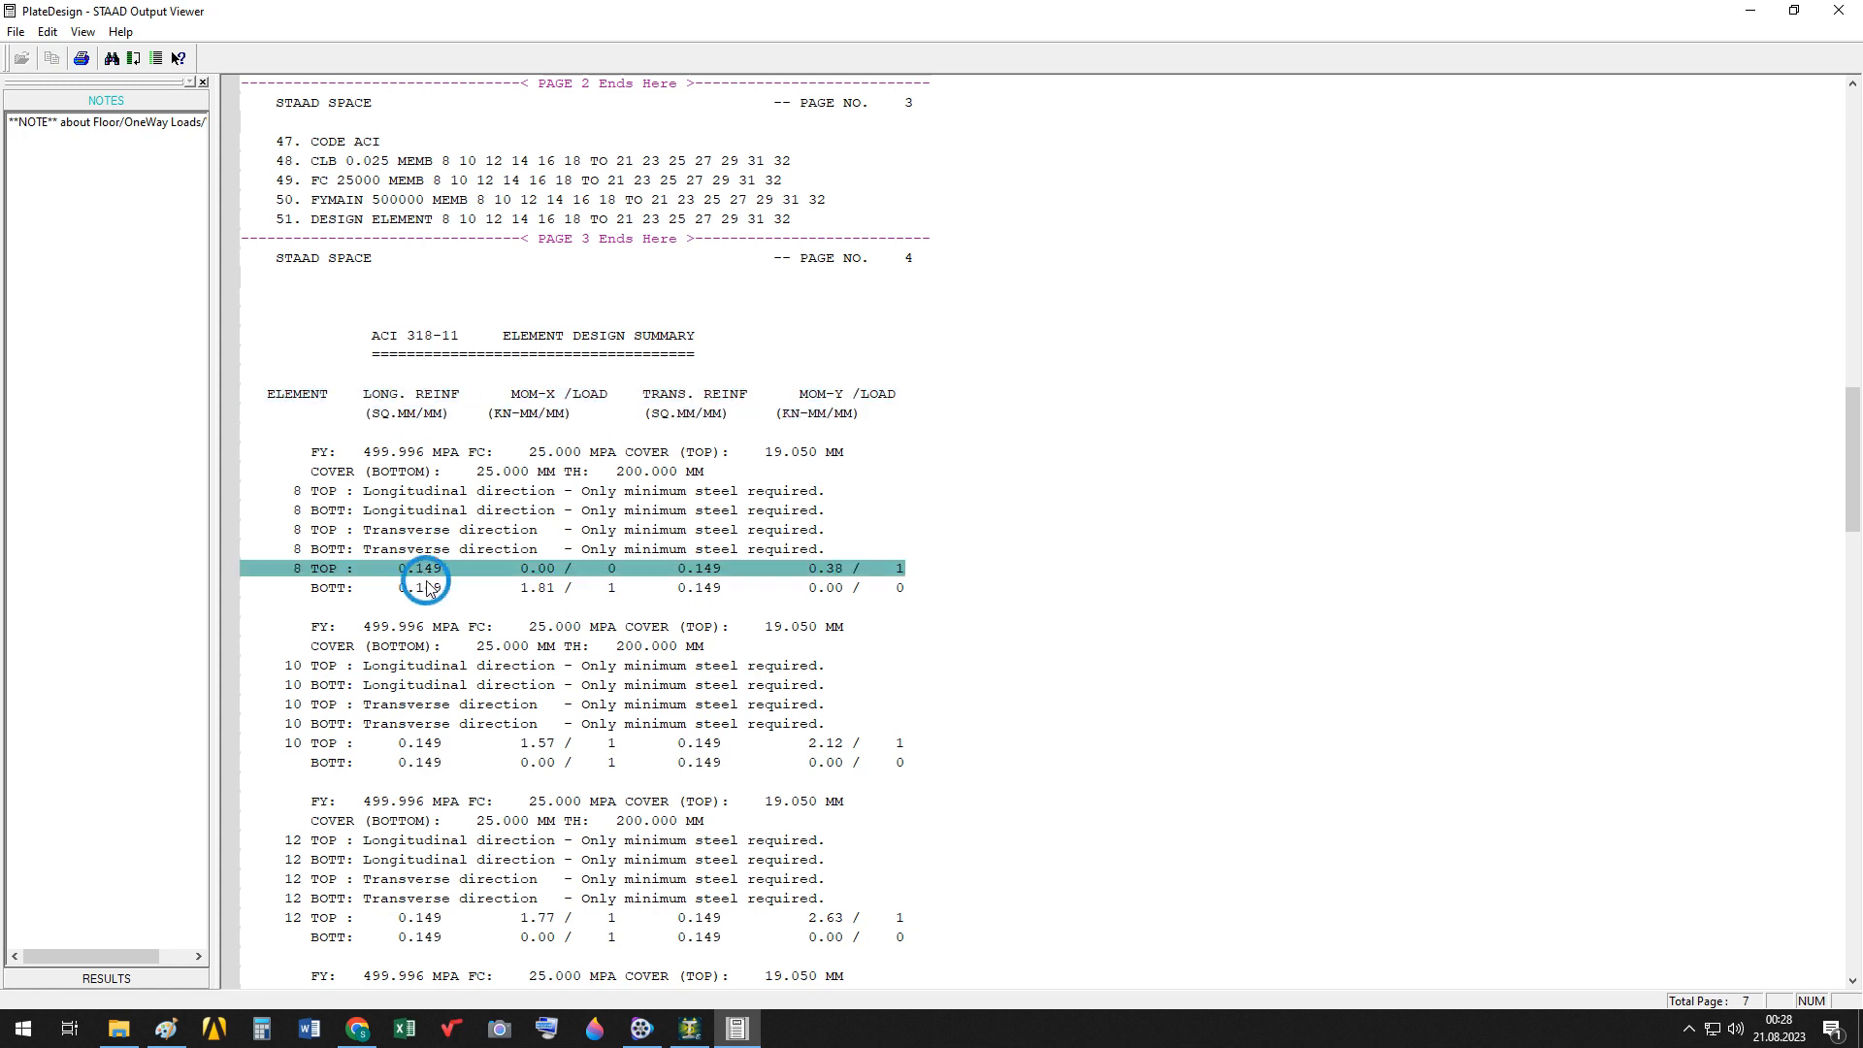
left_click(413, 569)
left_click(428, 590)
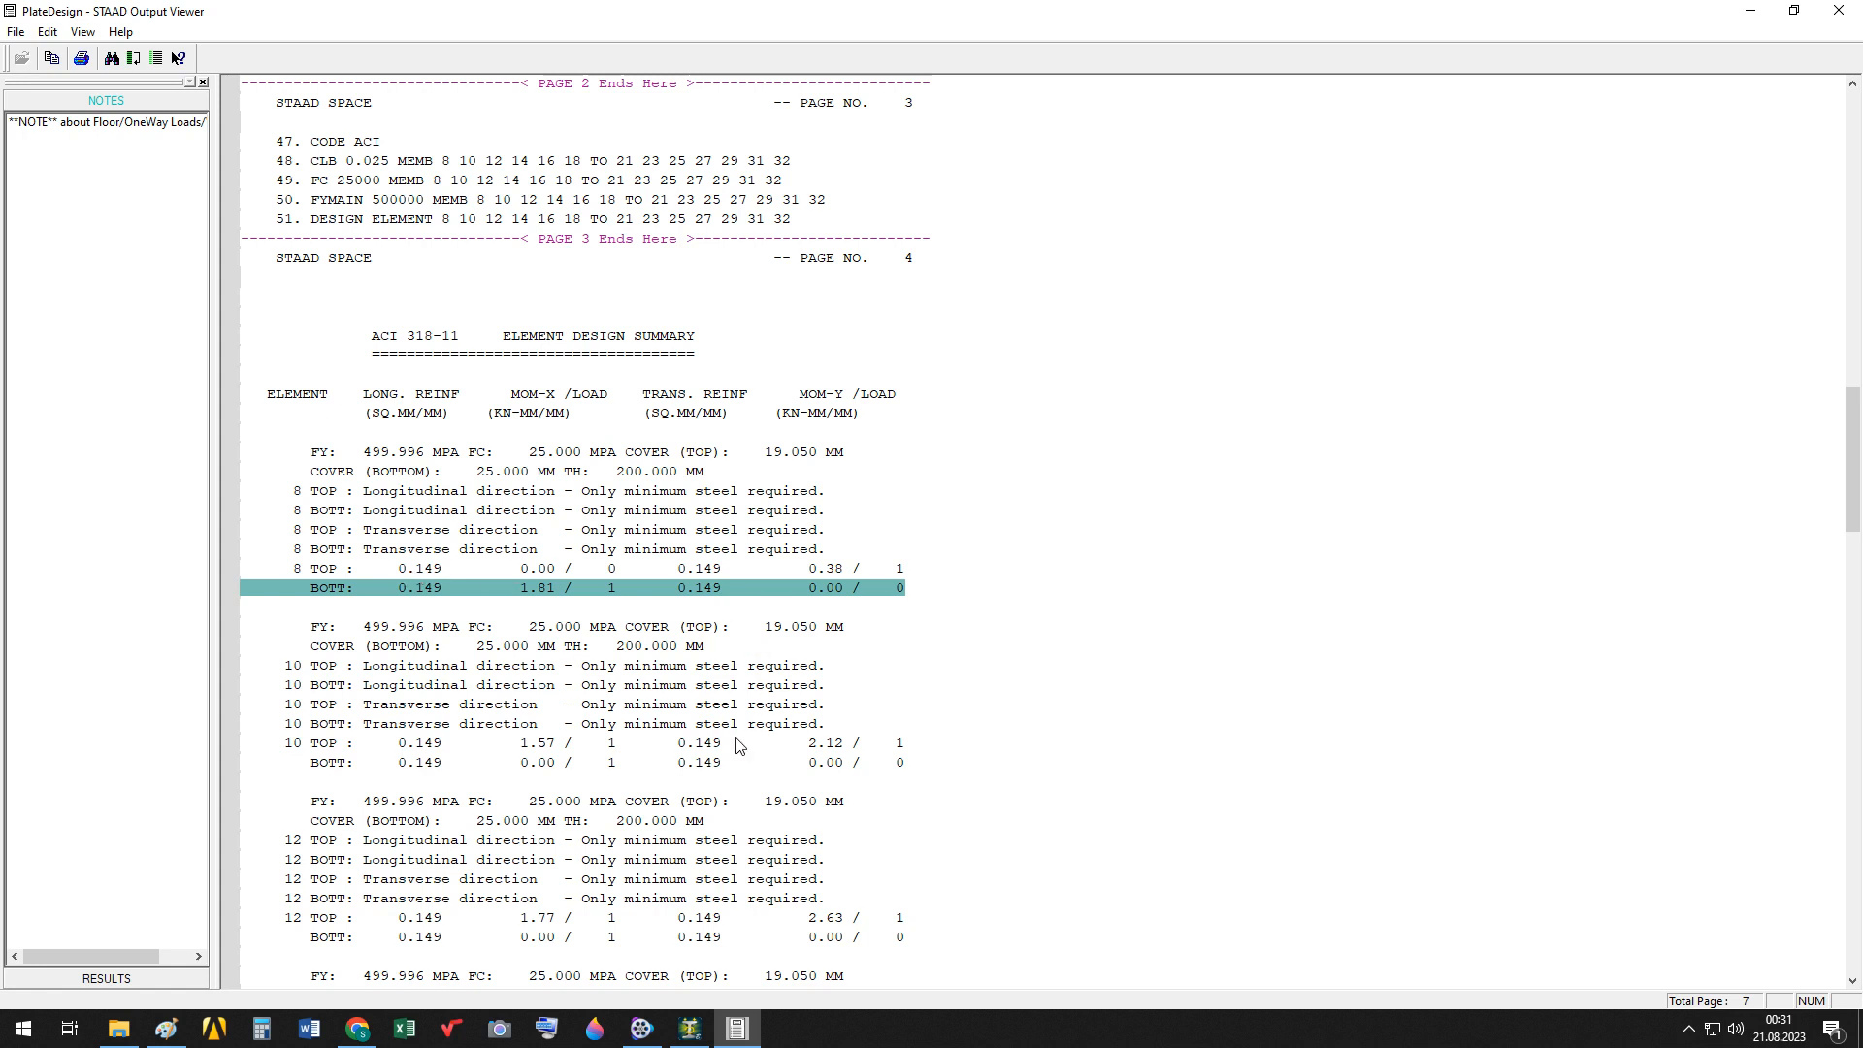
Review the remaining plates' element design results and the rest of the output file, and close the output viewer
scroll(714, 793, "down", 10)
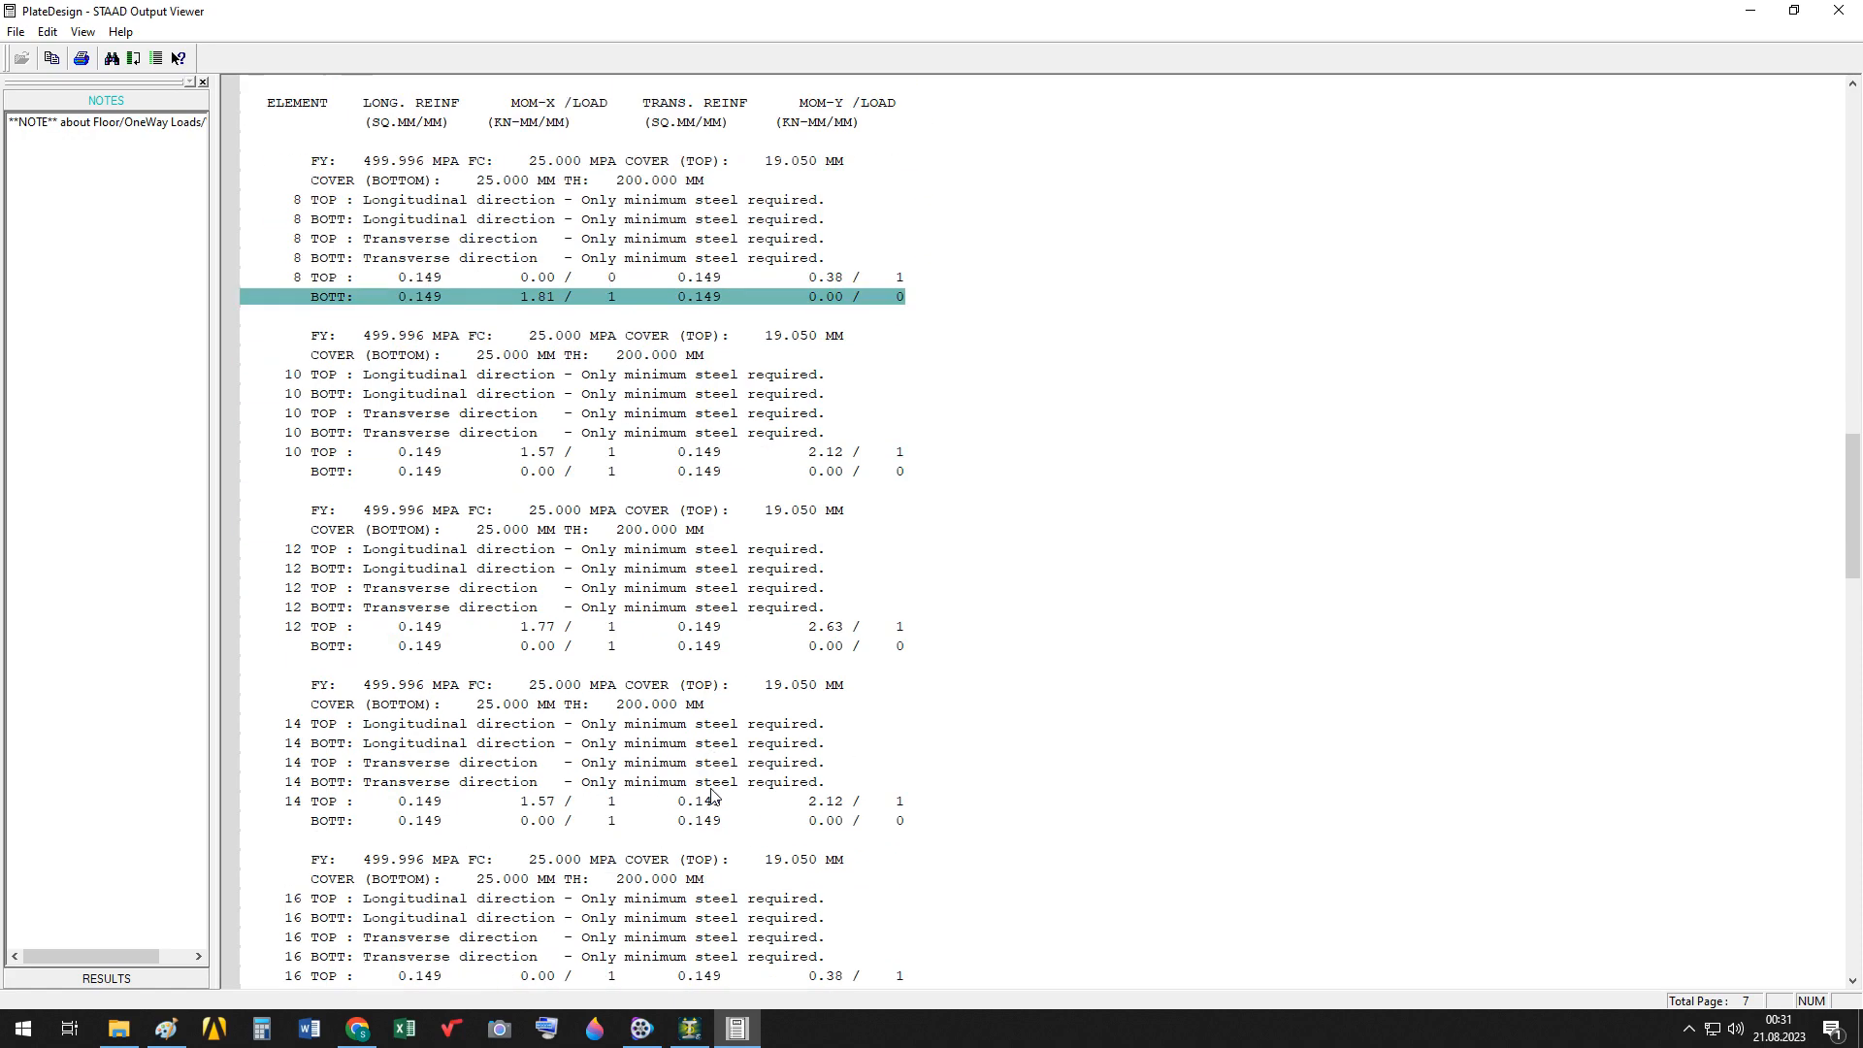
scroll(713, 793, "down", 20)
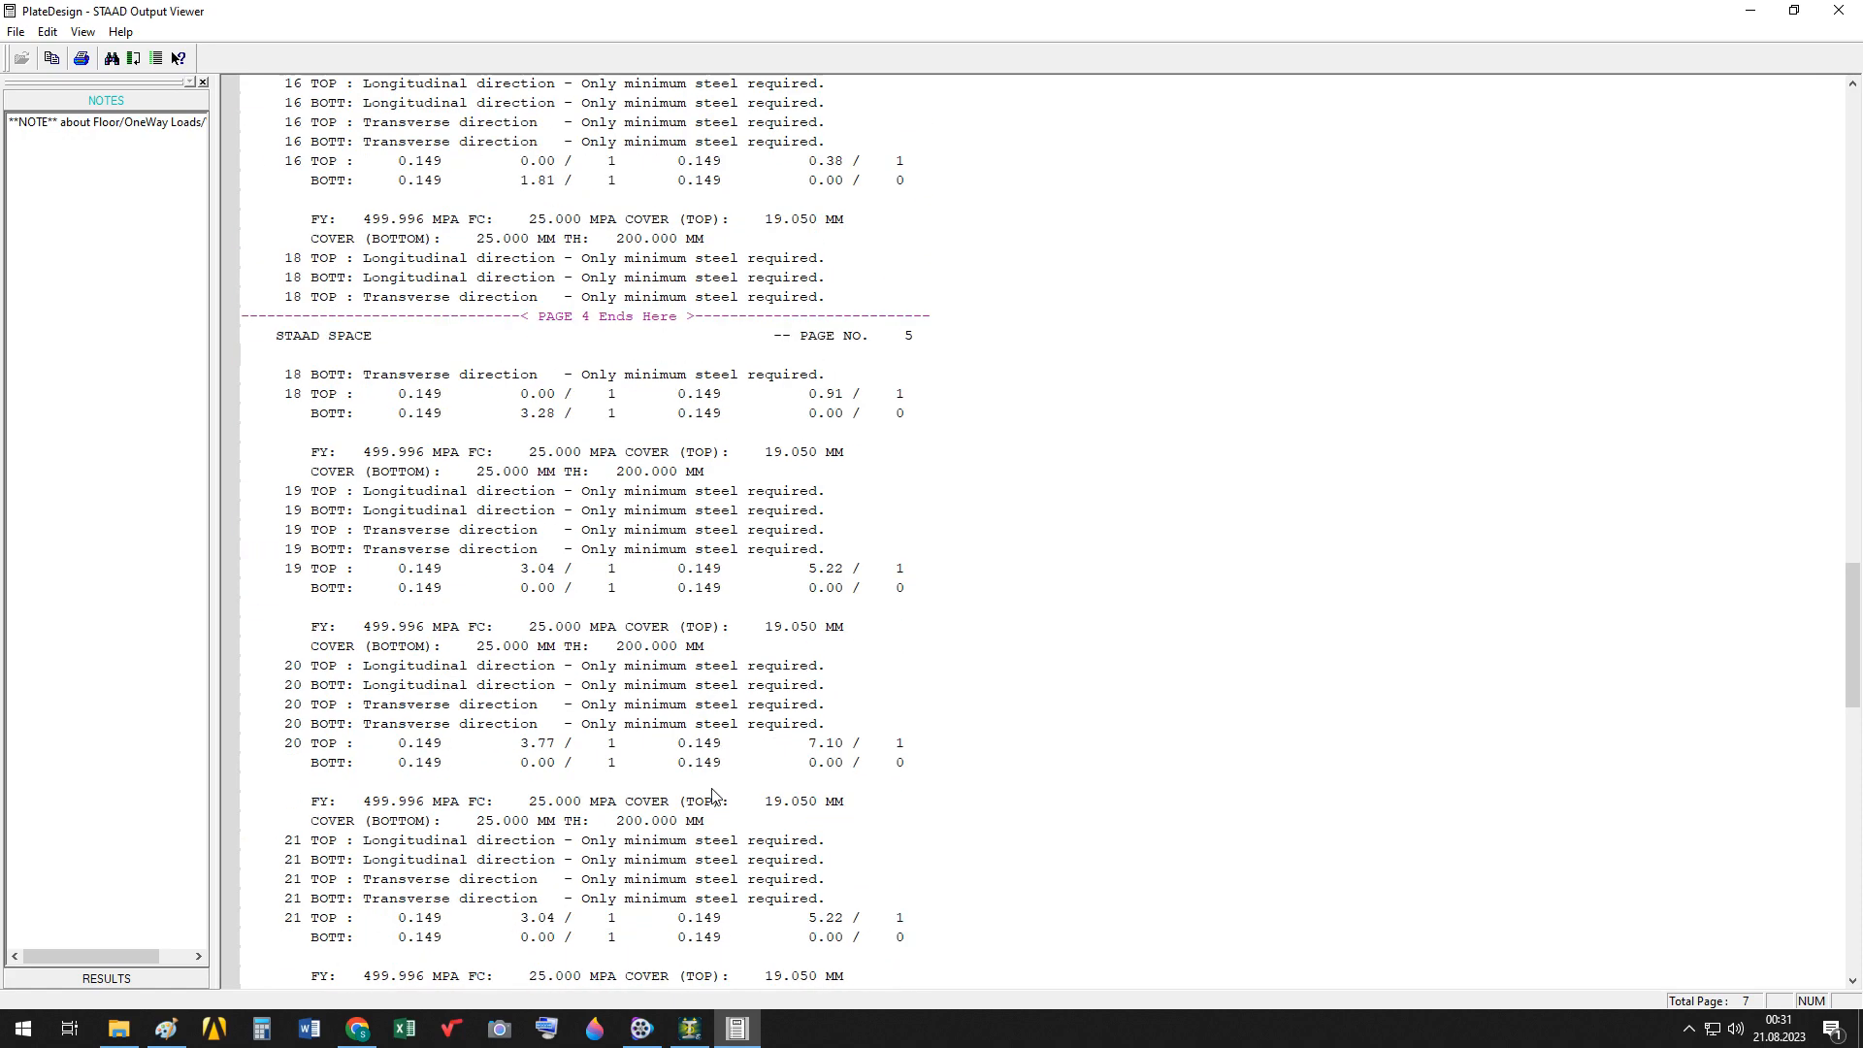
scroll(713, 794, "down", 11)
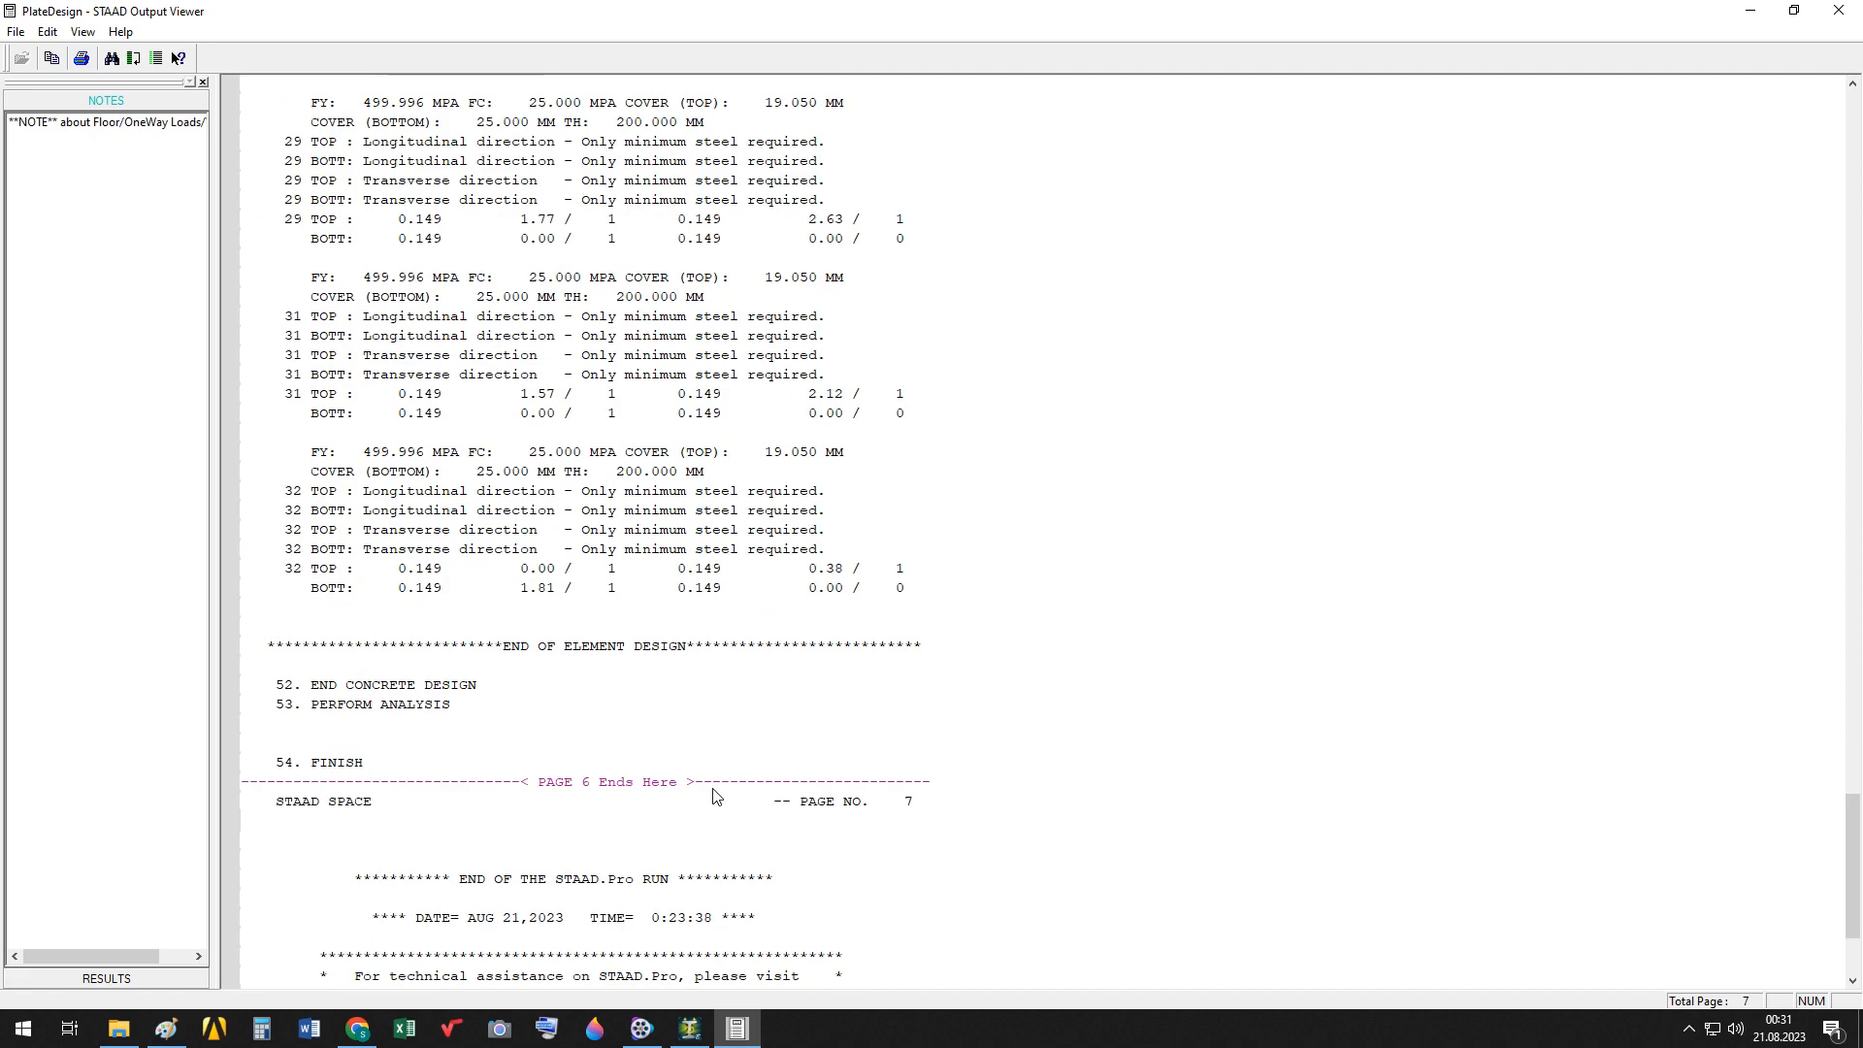
scroll(714, 793, "down", 3)
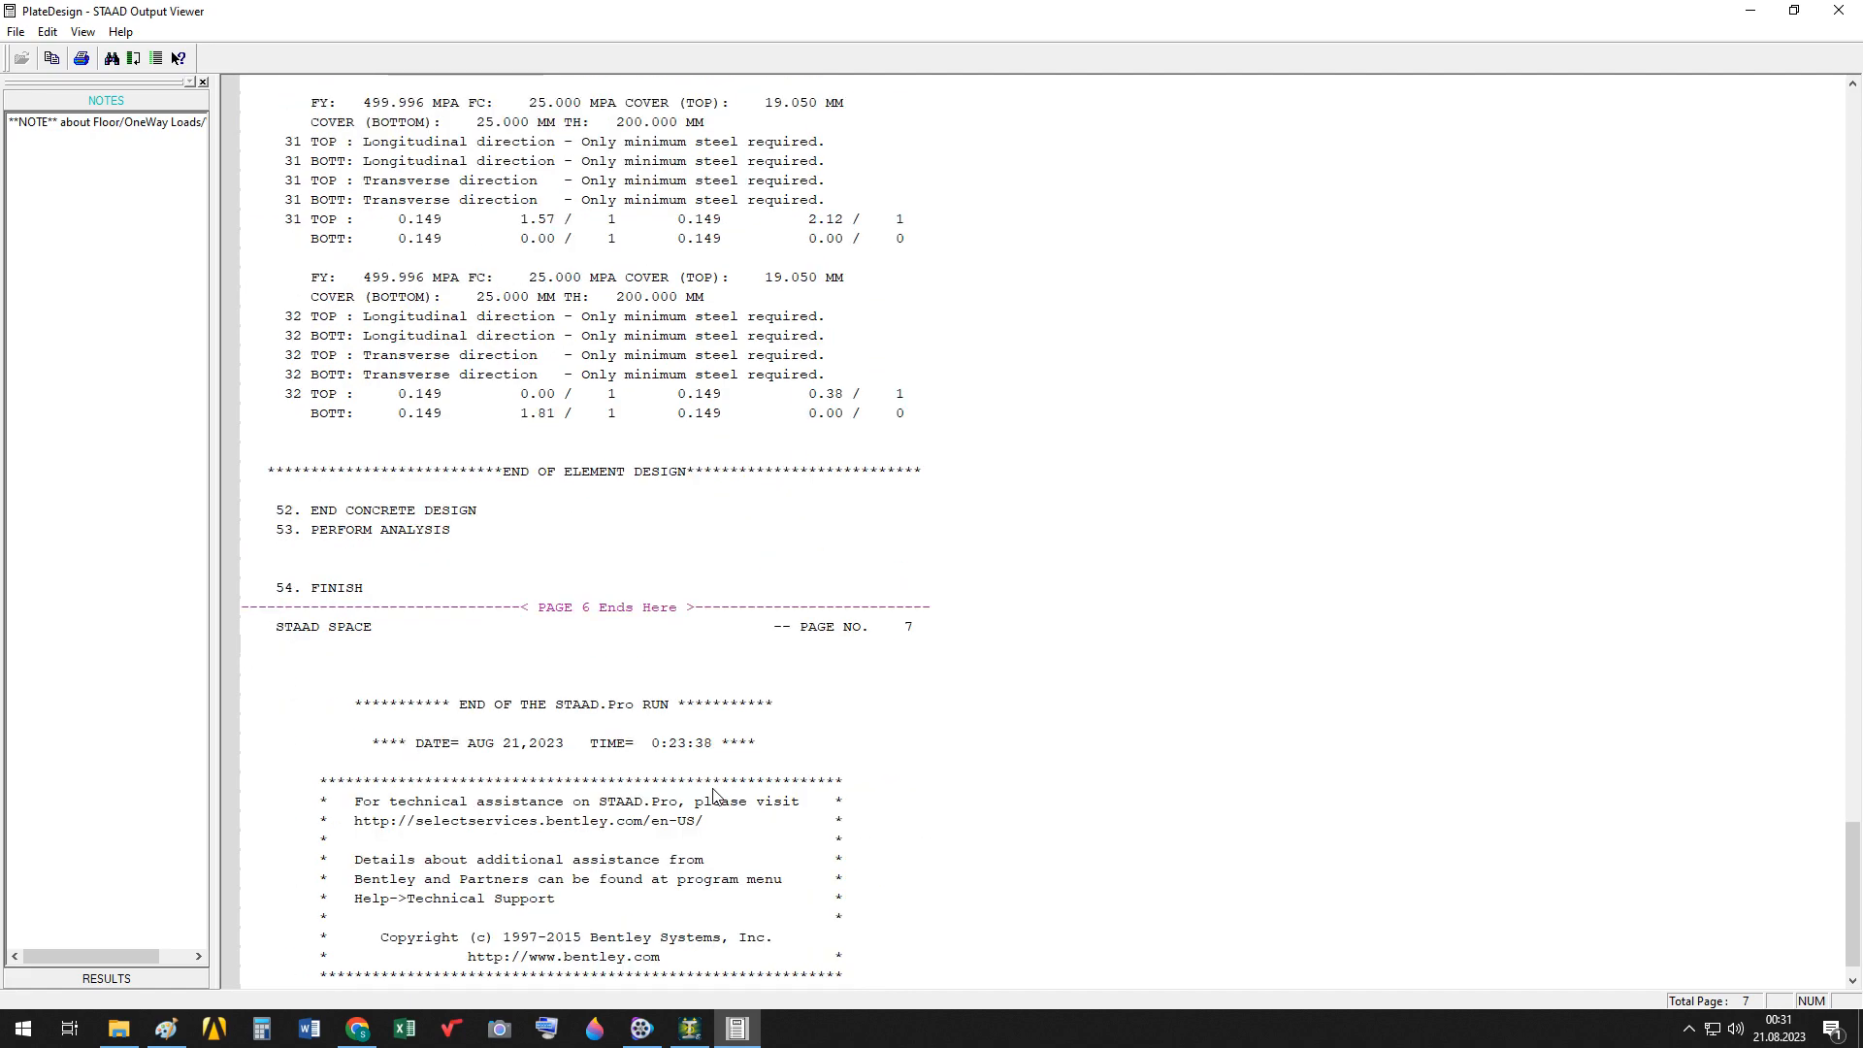
scroll(713, 794, "up", 5)
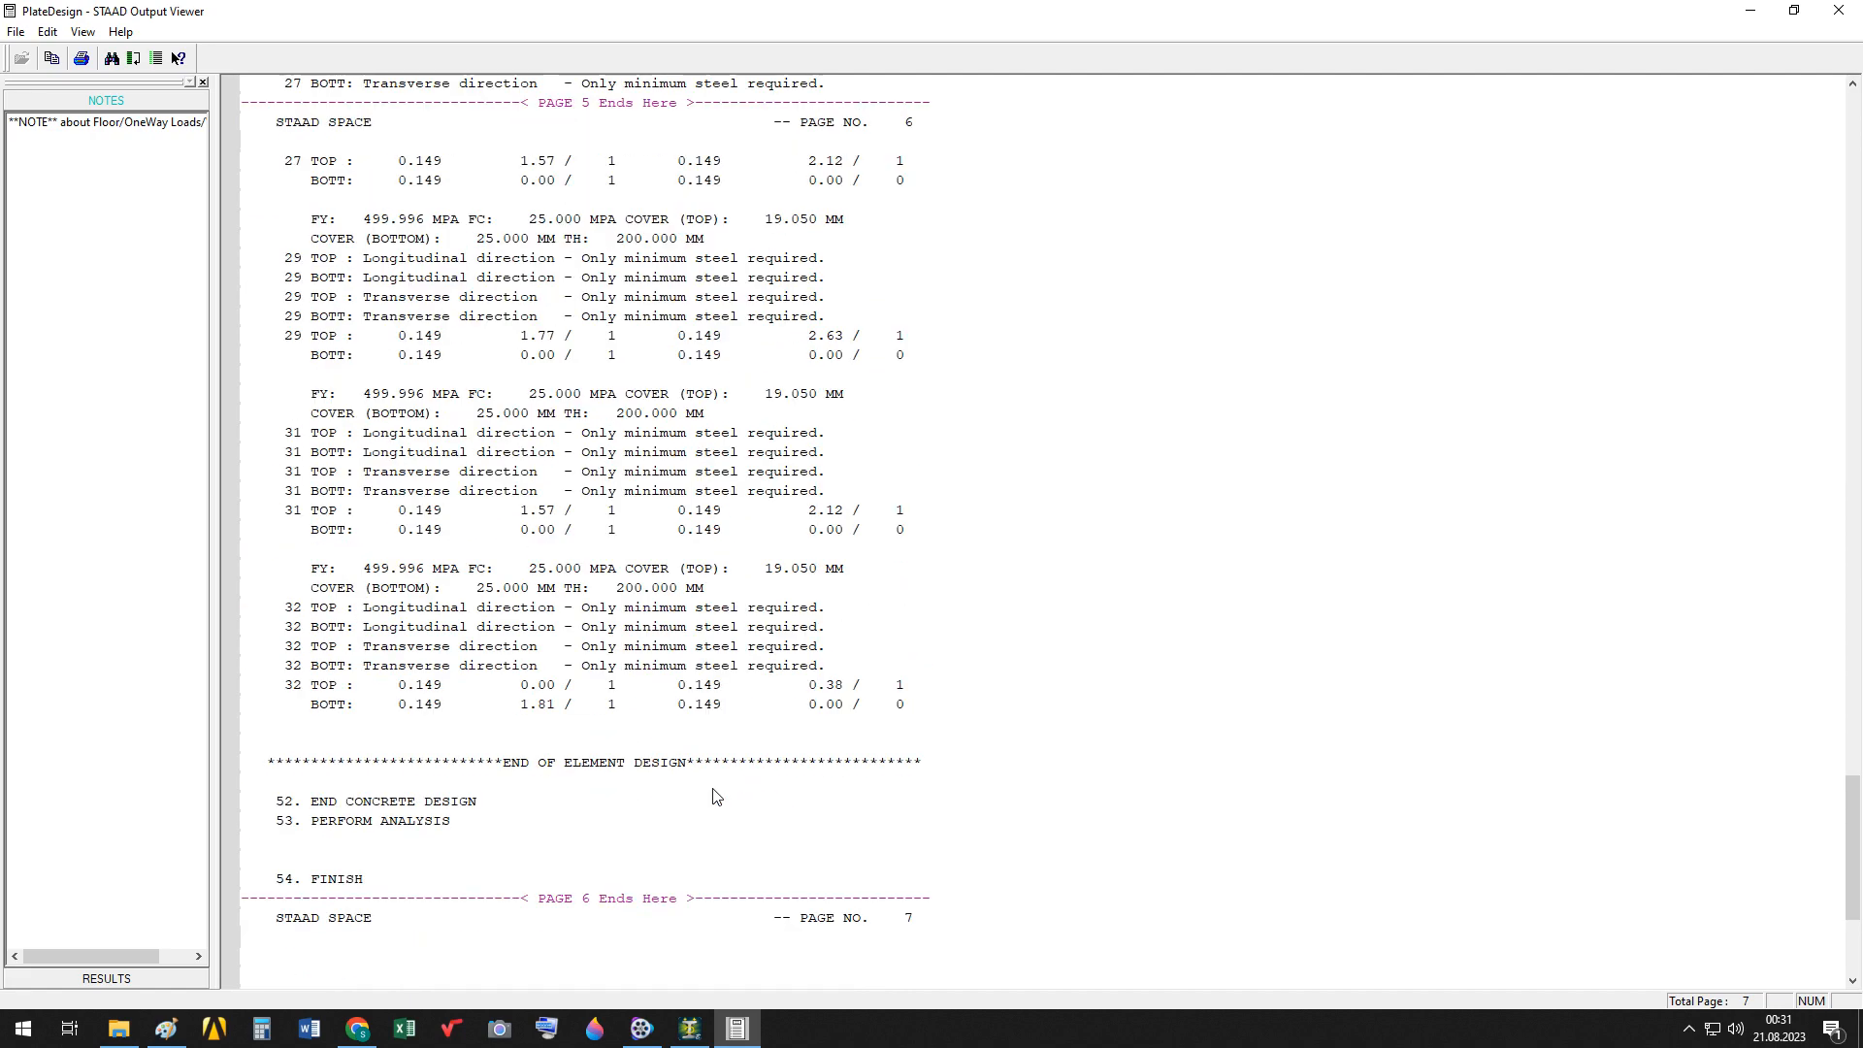
scroll(713, 794, "up", 20)
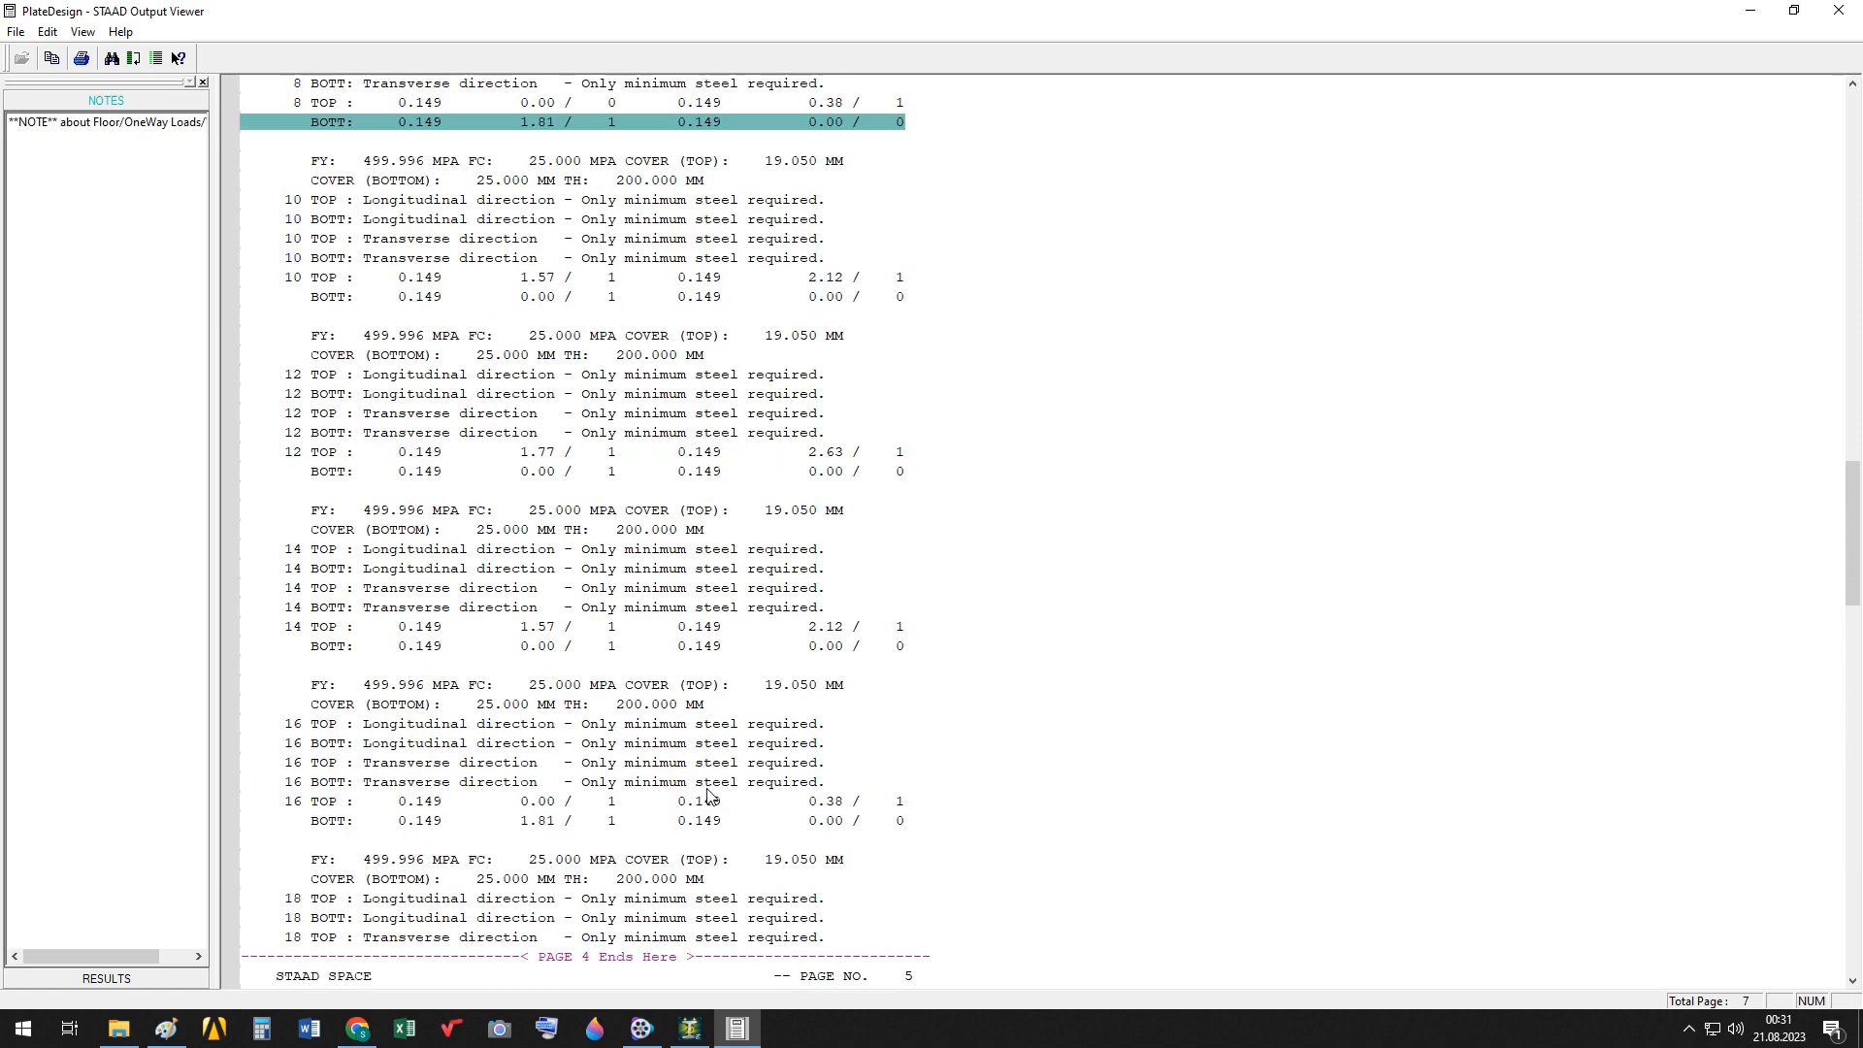
scroll(708, 793, "up", 20)
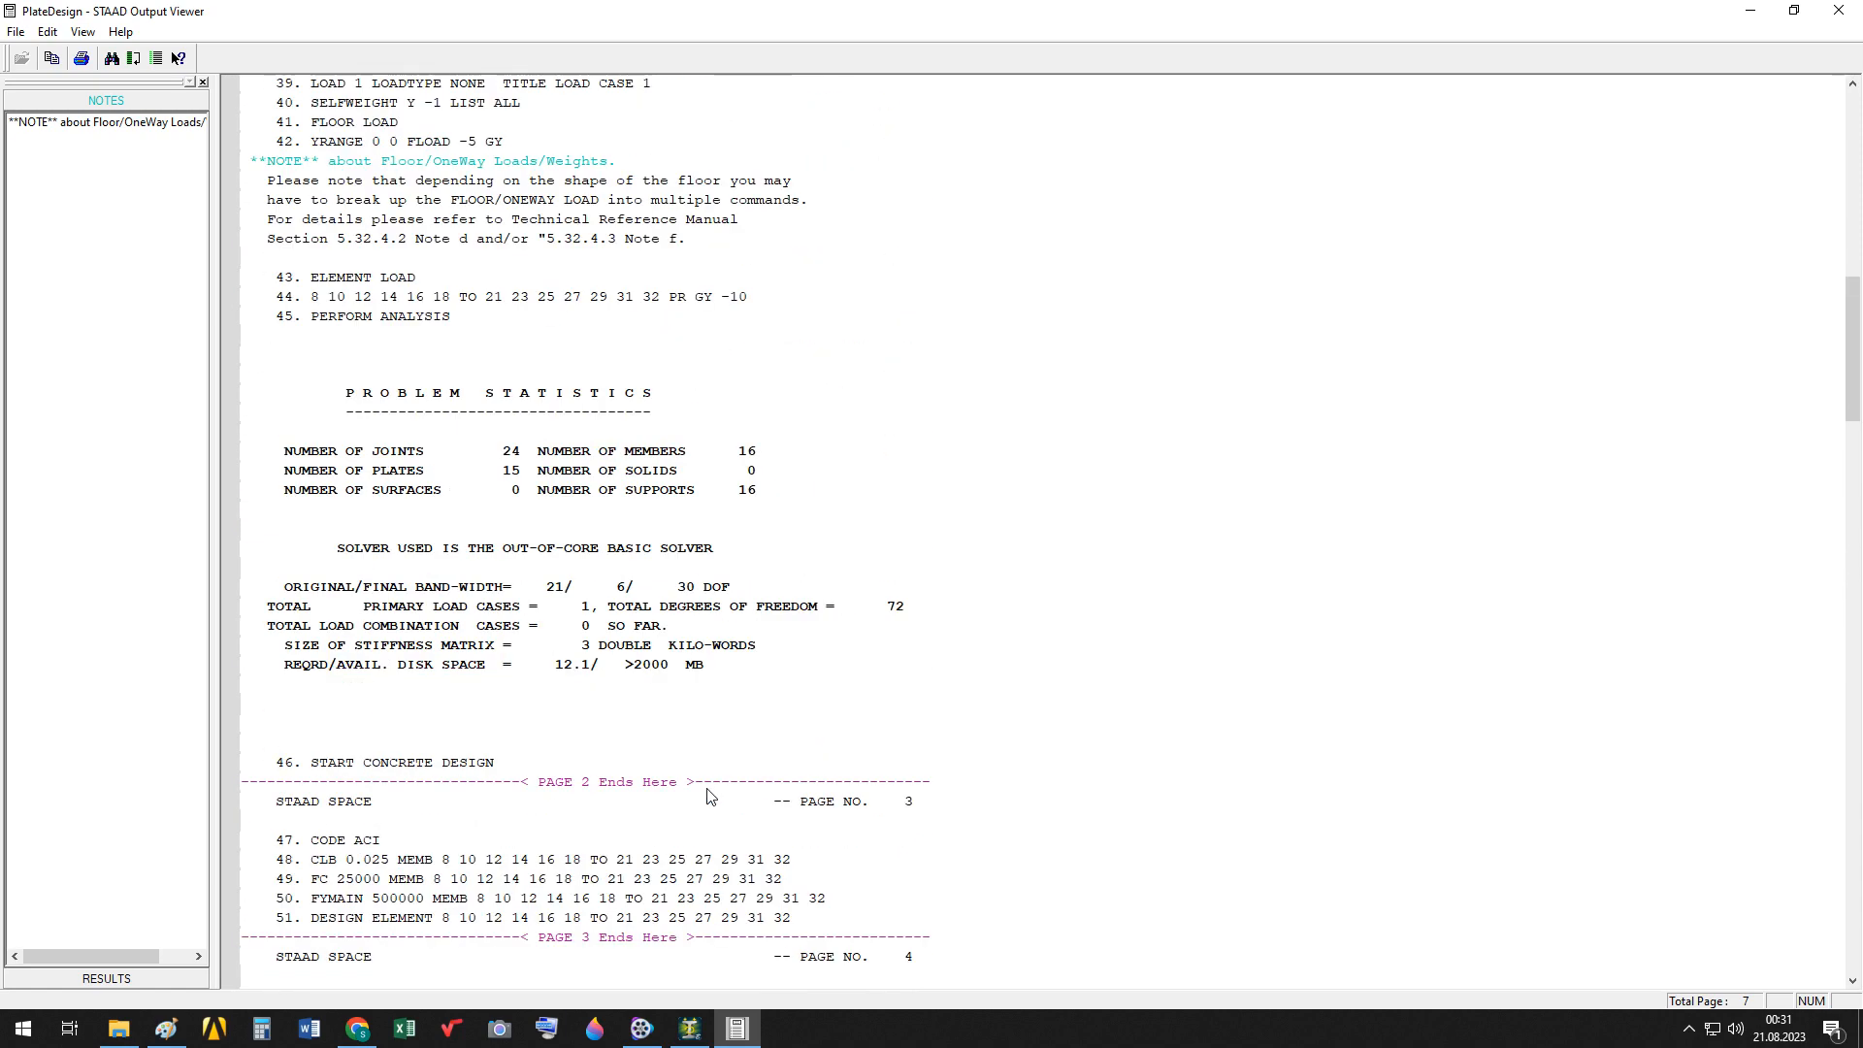
scroll(708, 796, "up", 14)
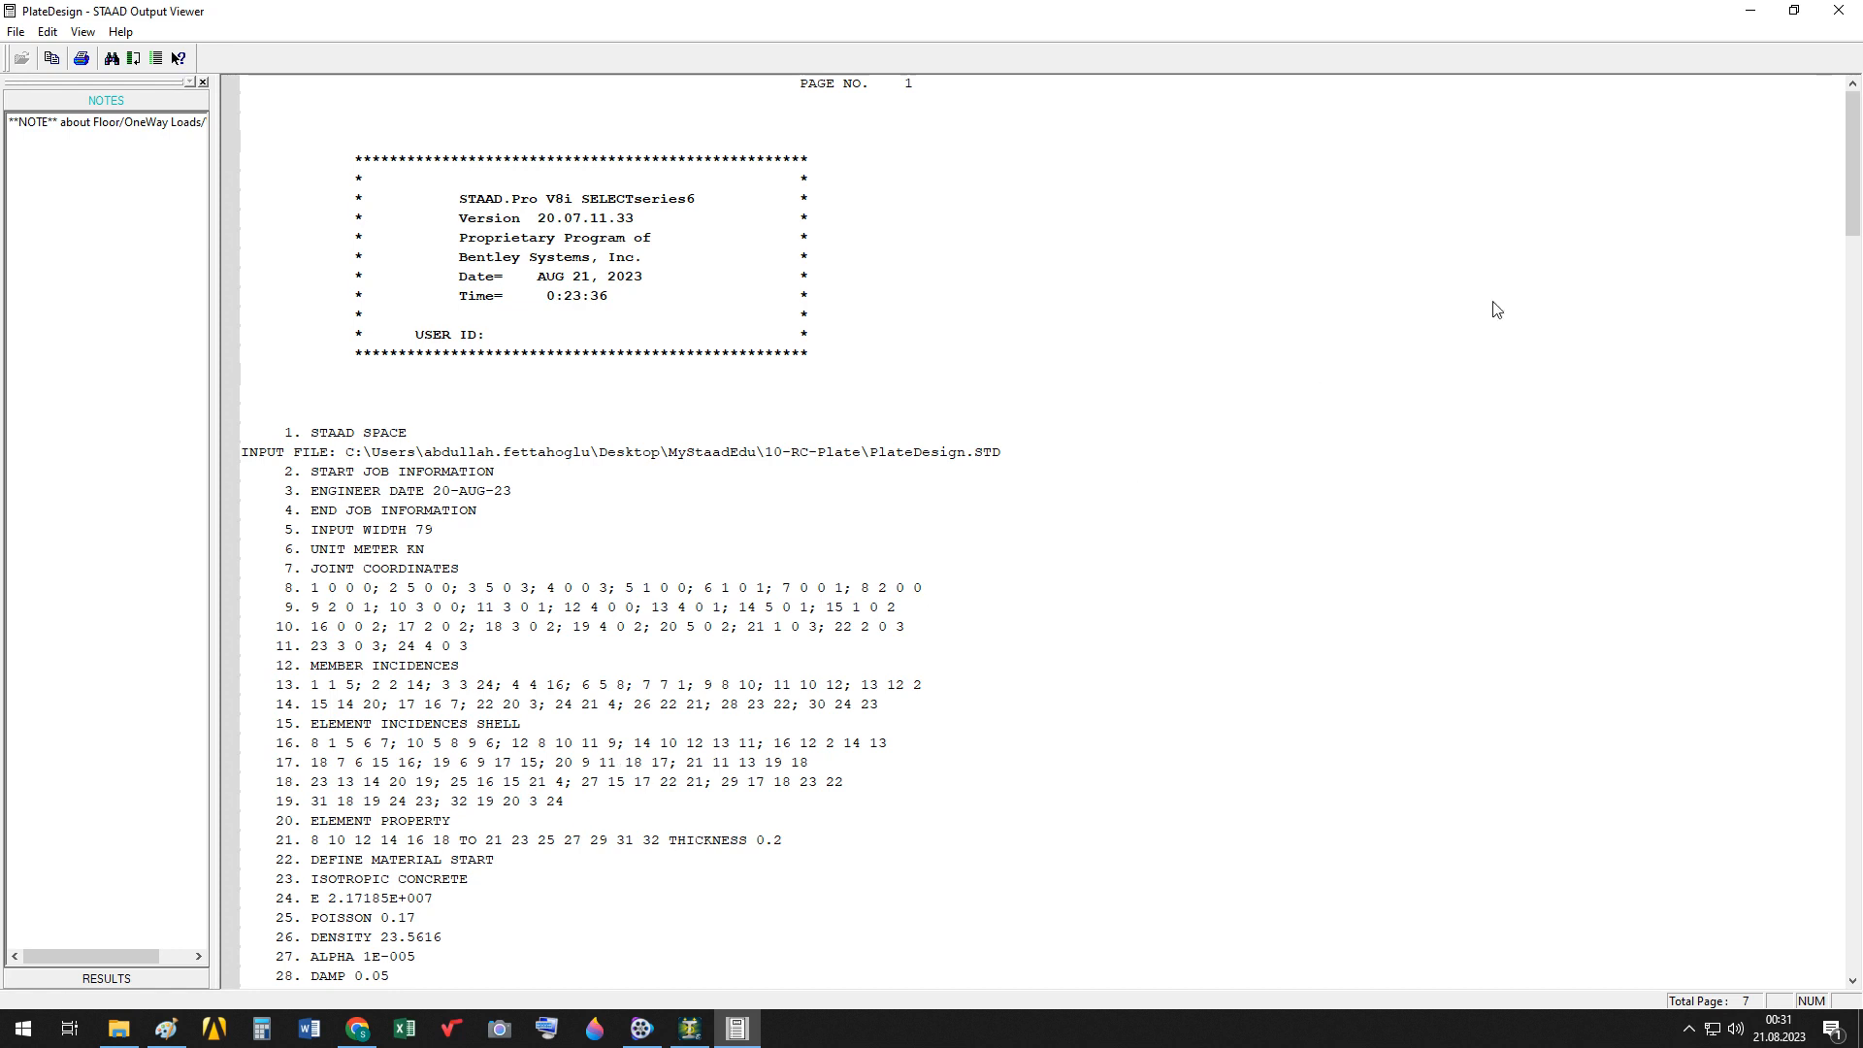
left_click(1838, 10)
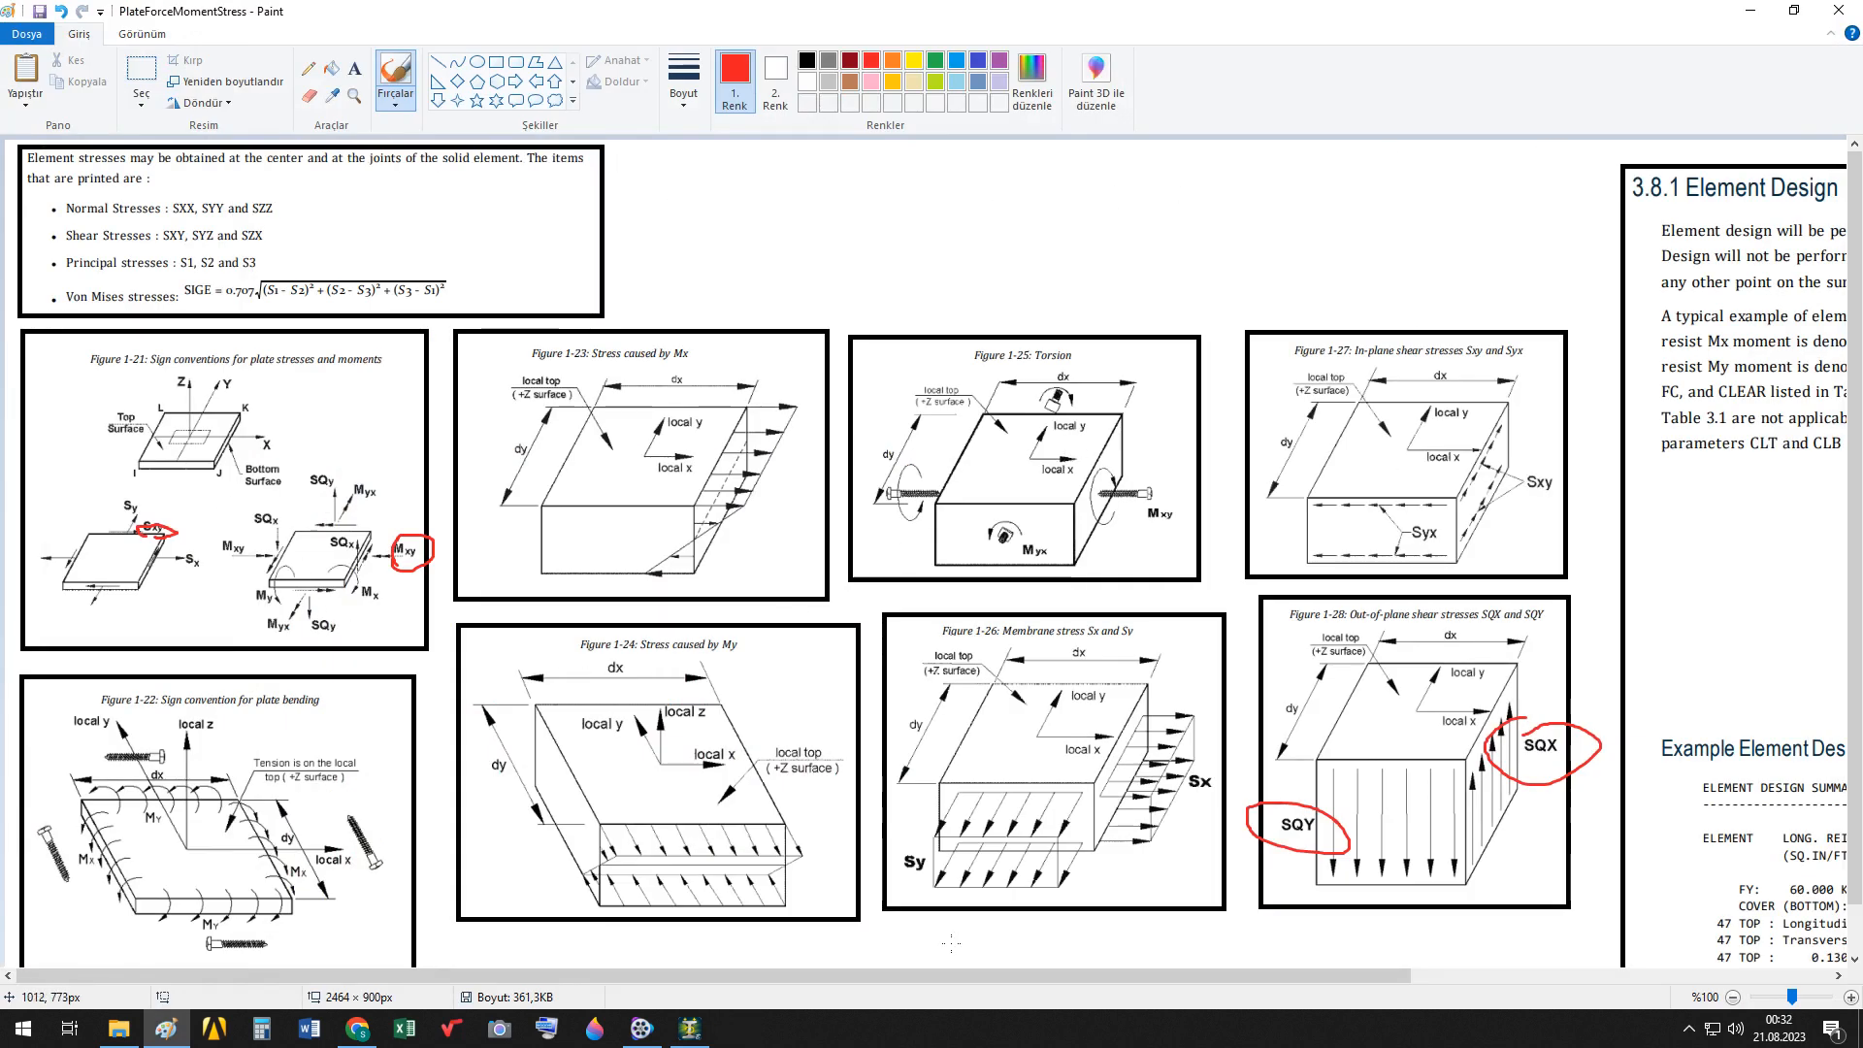
Examine the 3.8.1 Element Design section, its loaded plate sign convention and the example design output in the PlateForceMomentStress image in Paint
left_click_drag(1093, 977, 1514, 978)
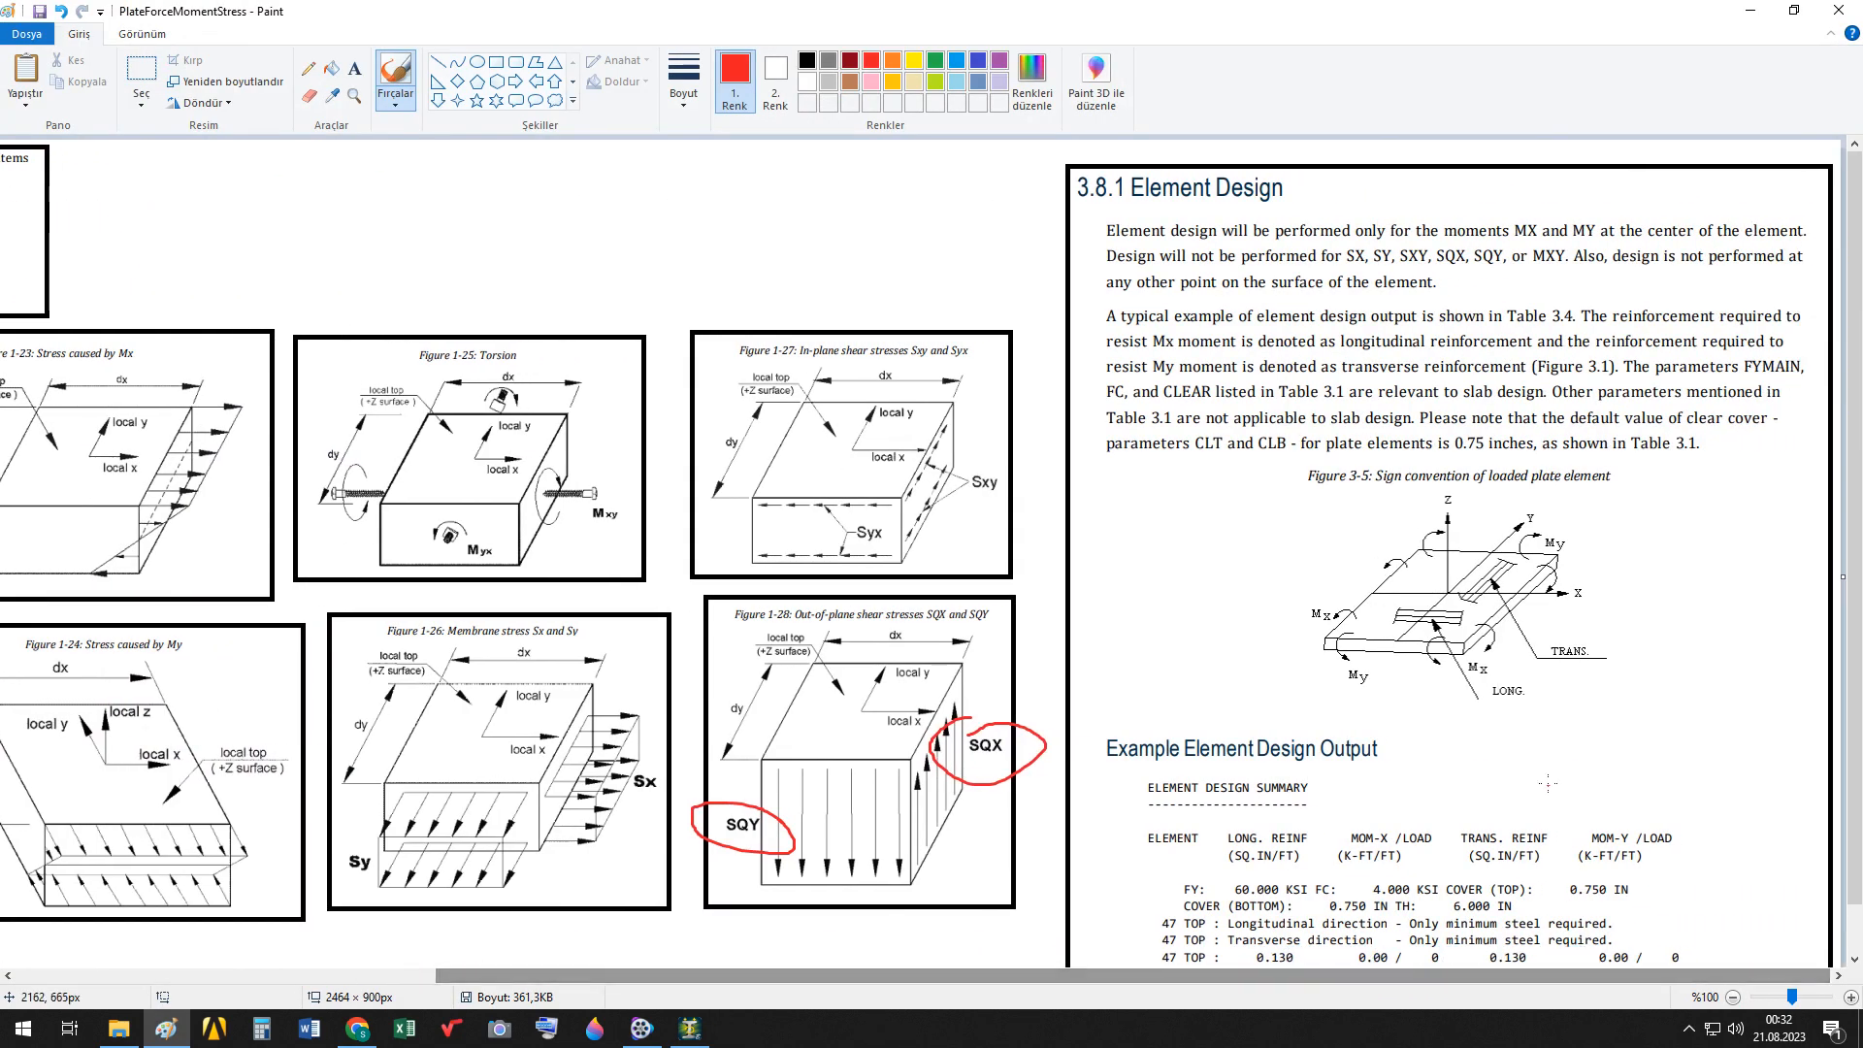
scroll(1537, 764, "down", 1)
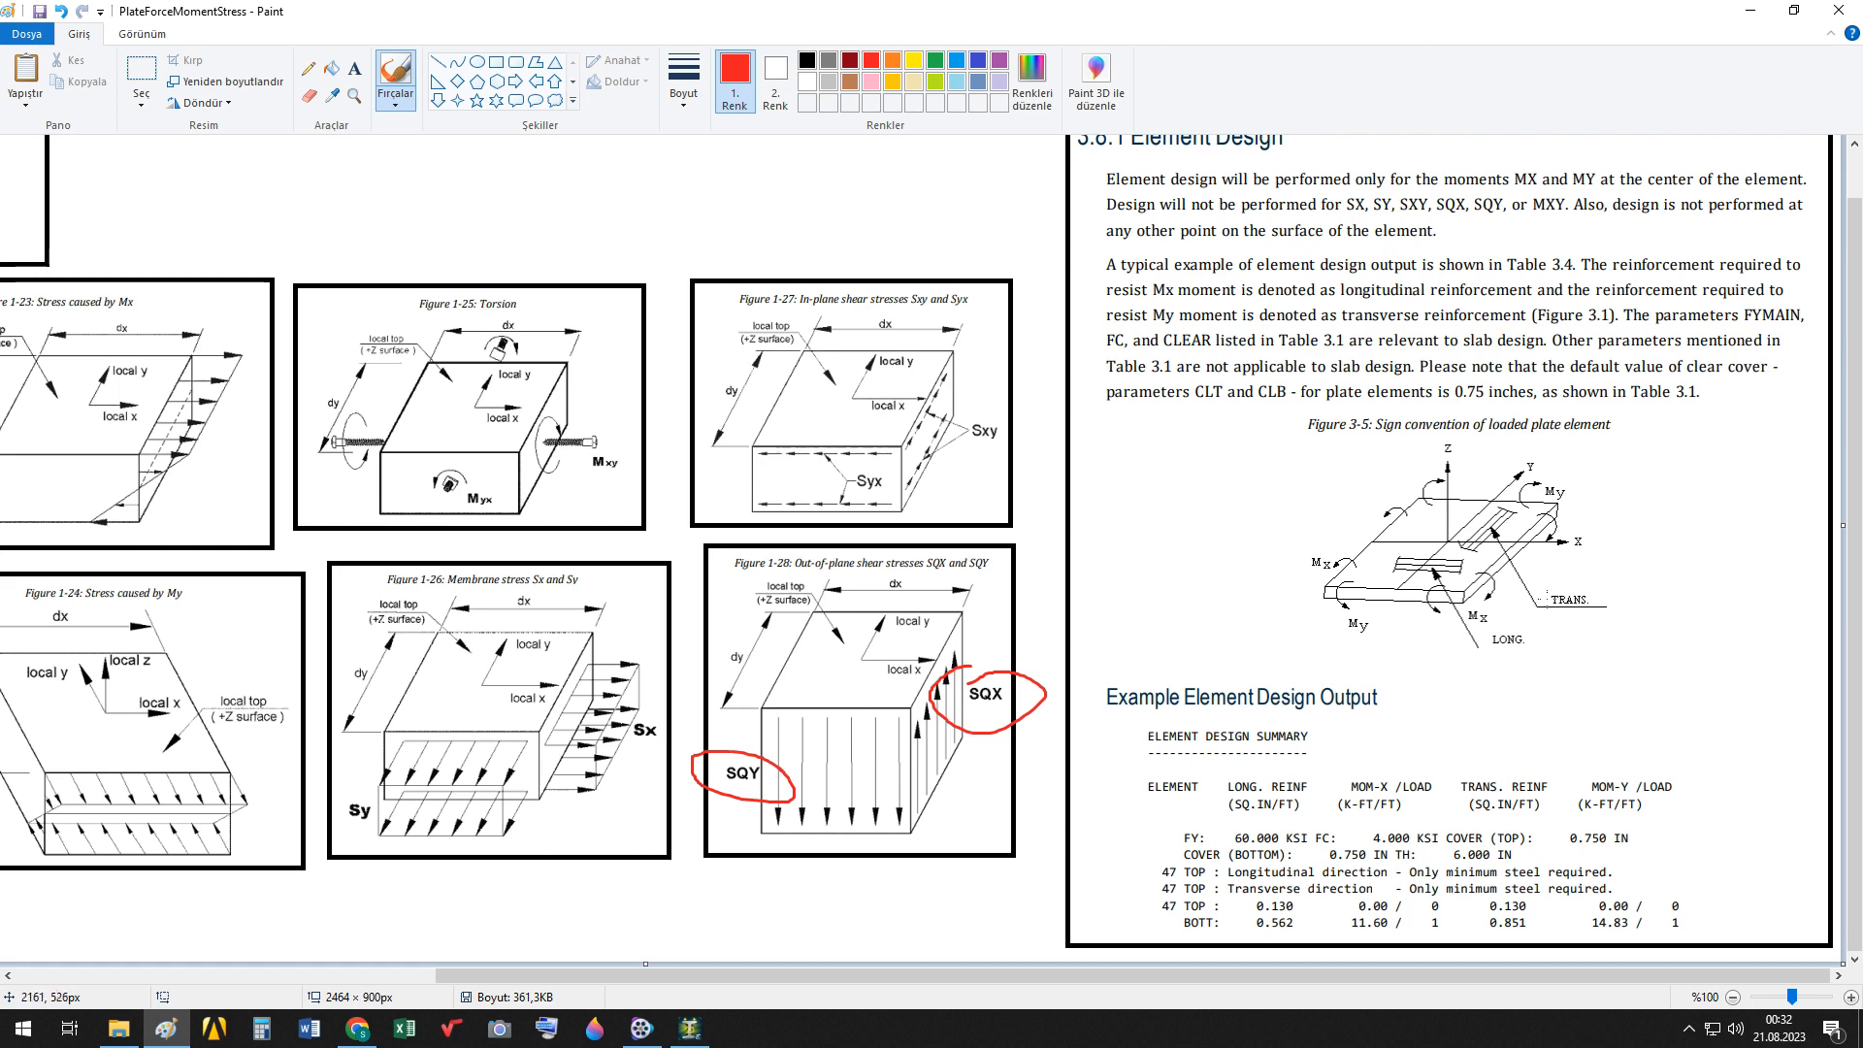
scroll(1856, 420, "up", 1)
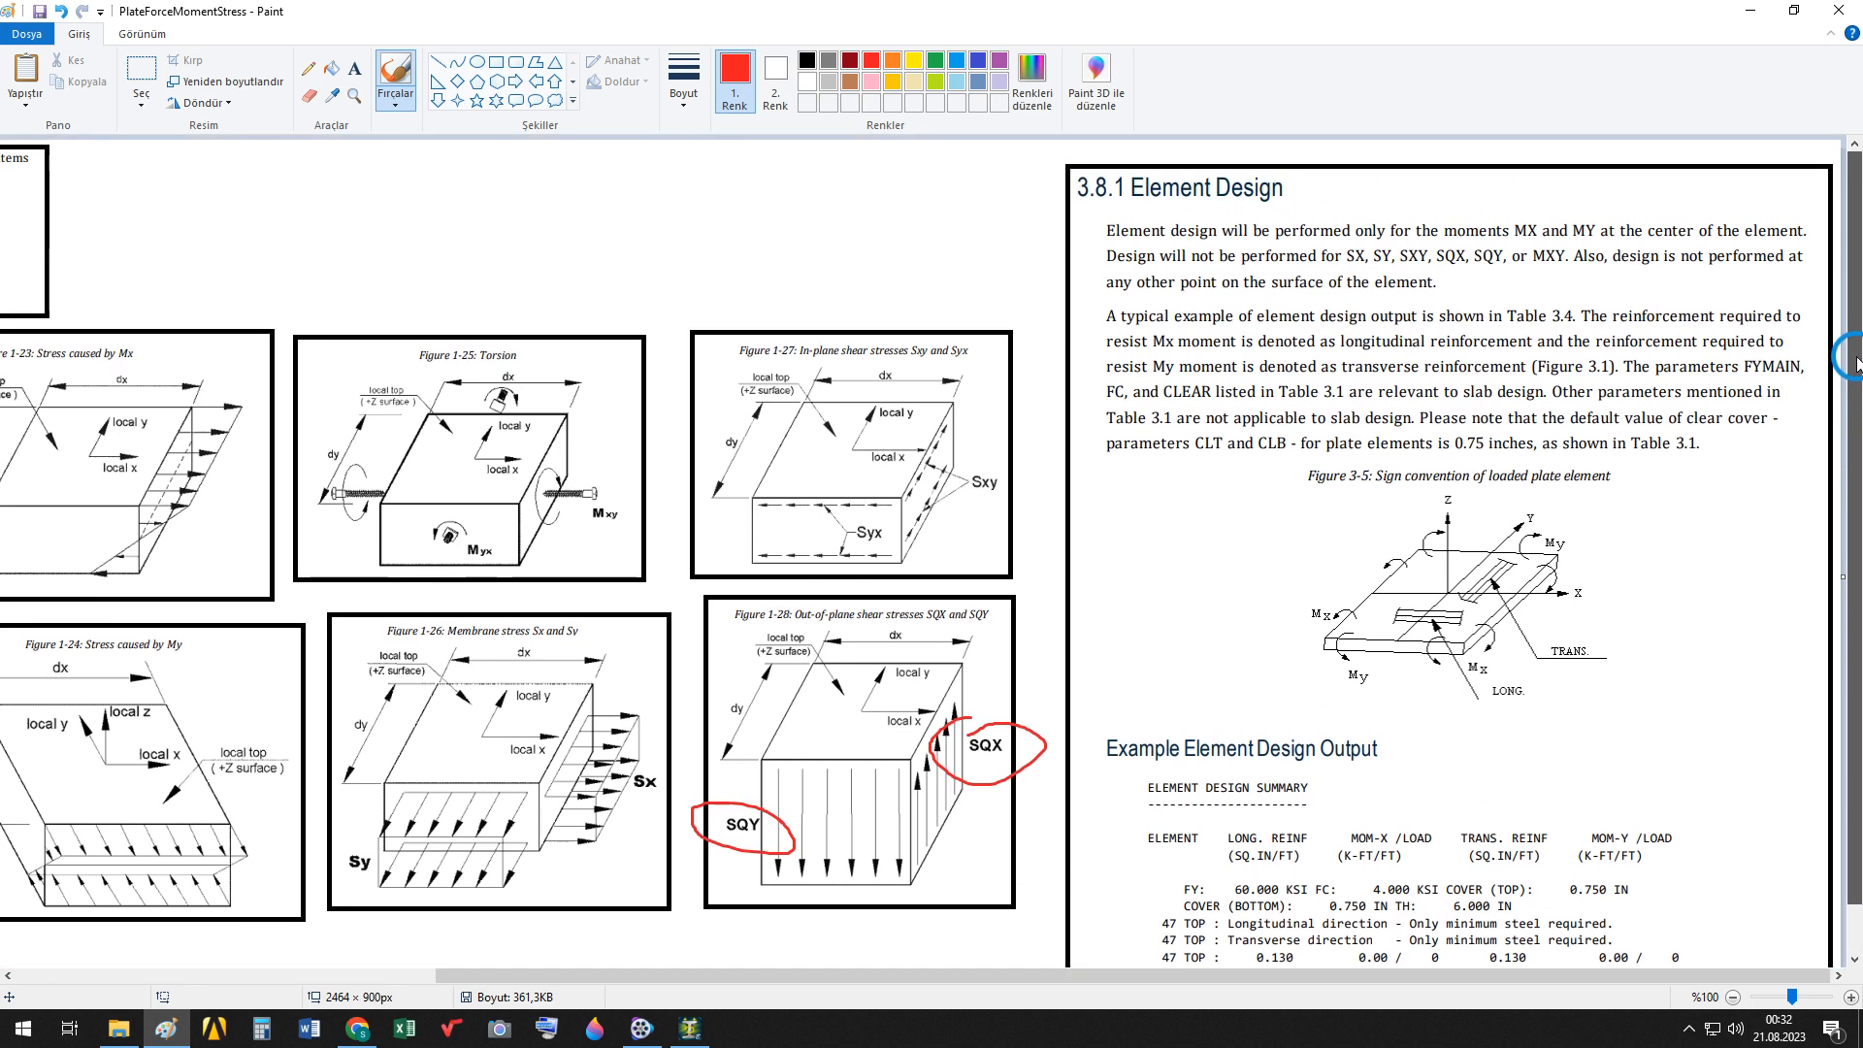